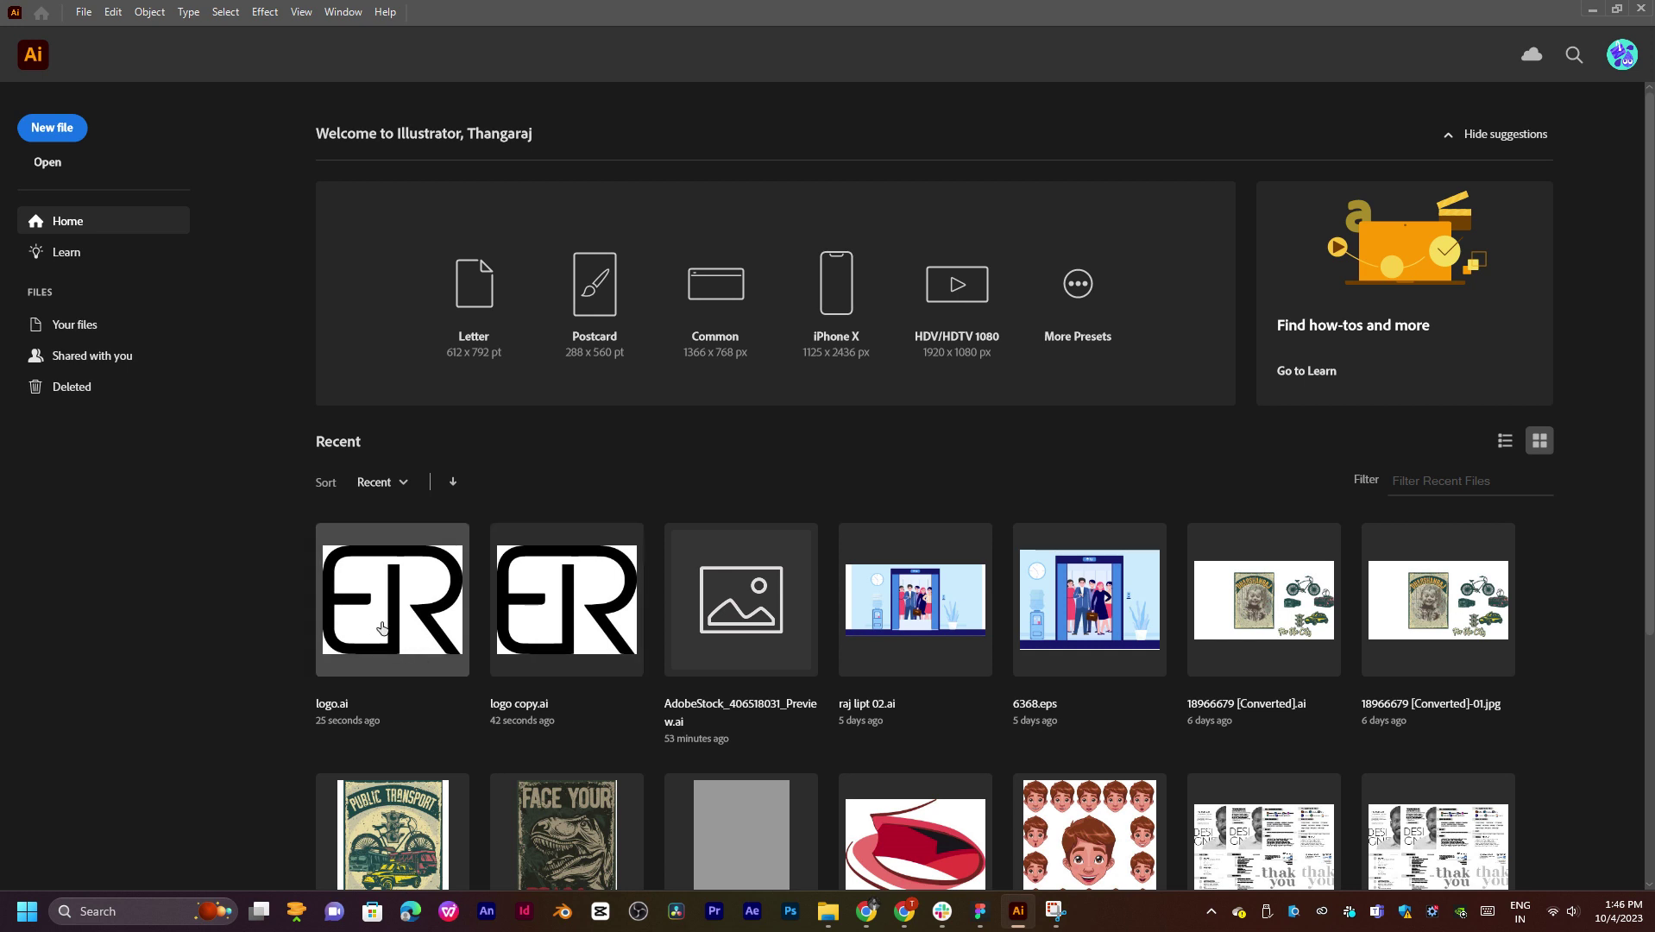
Step: Open logo.ai from the Home screen's Recent files to show the black ER logo
{"action": "left_click", "coordinate": [383, 627]}
{"action": "left_click", "coordinate": [831, 528]}
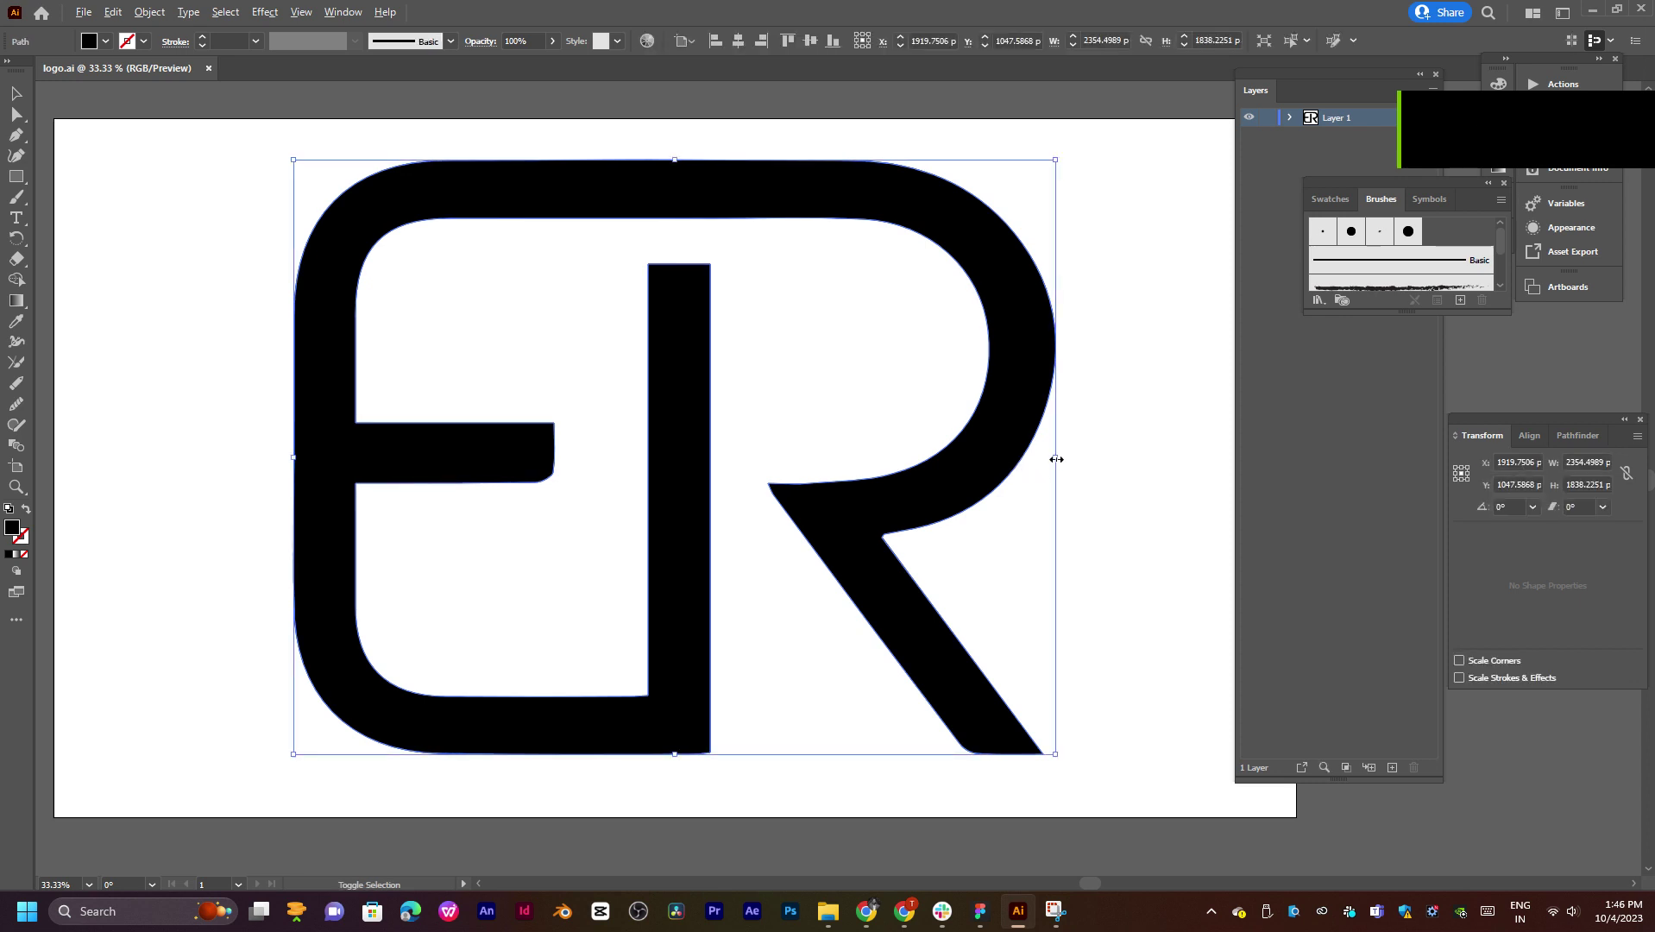
Step: Scale the ER logo up slightly by dragging a bounding-box handle
{"action": "mouse_move", "coordinate": [1057, 459]}
{"action": "left_mouse_down"}
{"action": "mouse_move", "coordinate": [561, 462]}
{"action": "mouse_move", "coordinate": [370, 542]}
{"action": "mouse_move", "coordinate": [1096, 515]}
{"action": "mouse_move", "coordinate": [1071, 518]}
{"action": "left_mouse_up"}
{"action": "left_click", "coordinate": [1131, 471]}
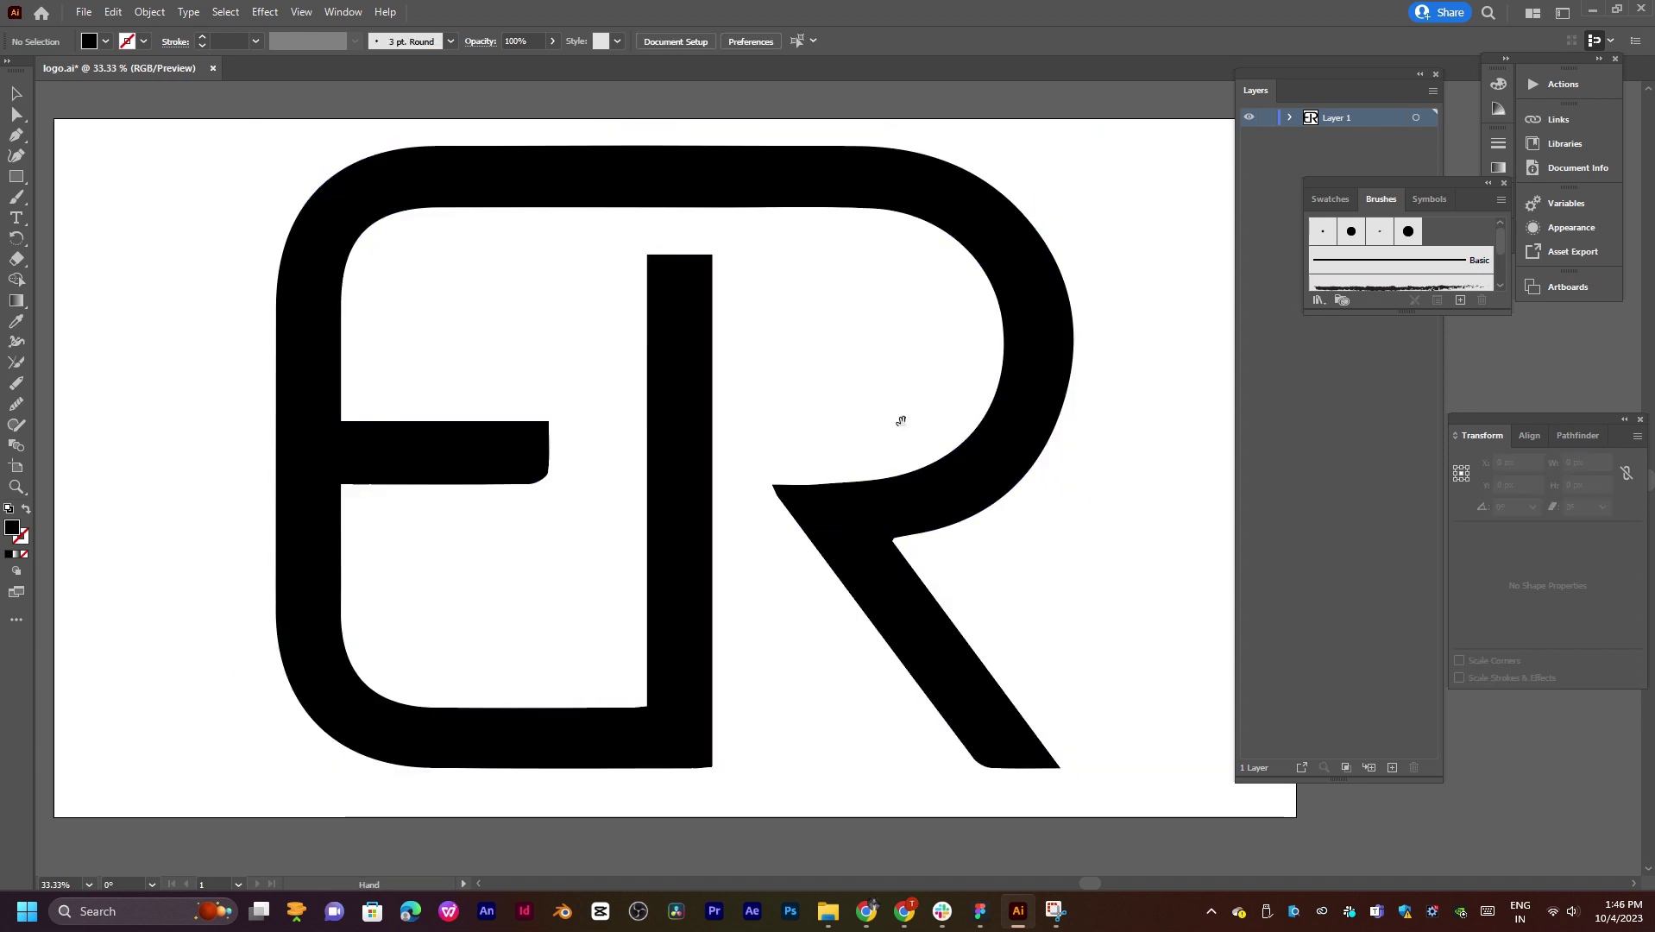
{"action": "left_click_drag", "start_coordinate": [900, 420], "coordinate": [909, 450]}
Step: Centre the ER logo horizontally at X 1920 px and turn on Snap to Pixel
{"action": "left_click", "coordinate": [943, 509]}
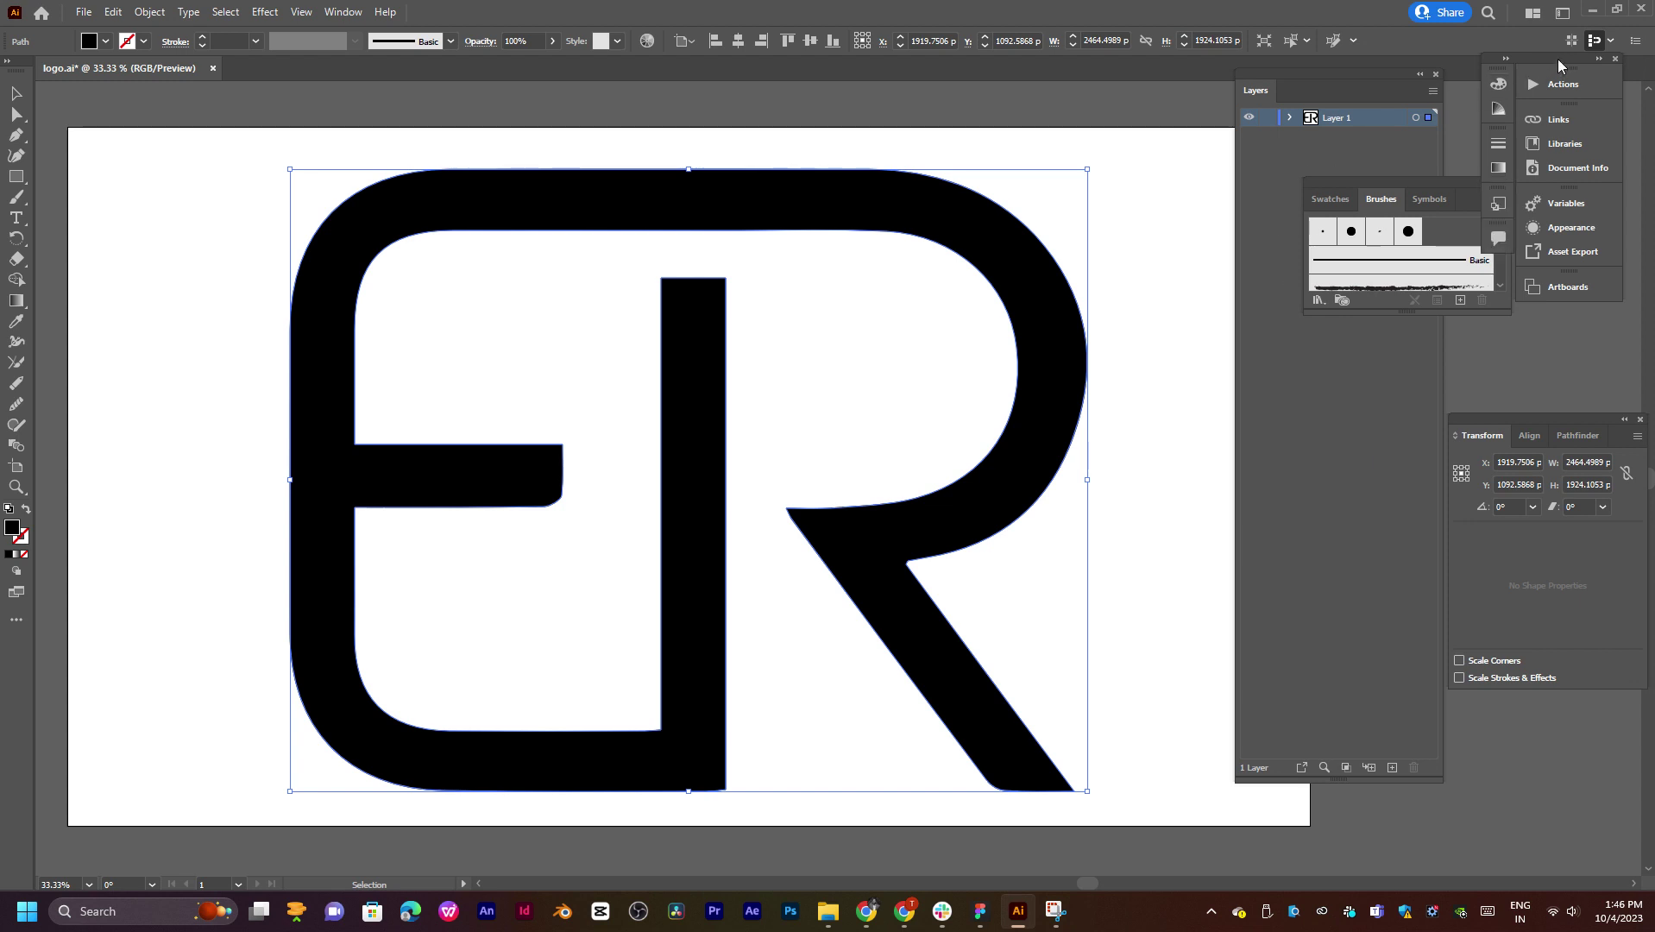
{"action": "left_click_drag", "start_coordinate": [1559, 57], "coordinate": [1564, 125]}
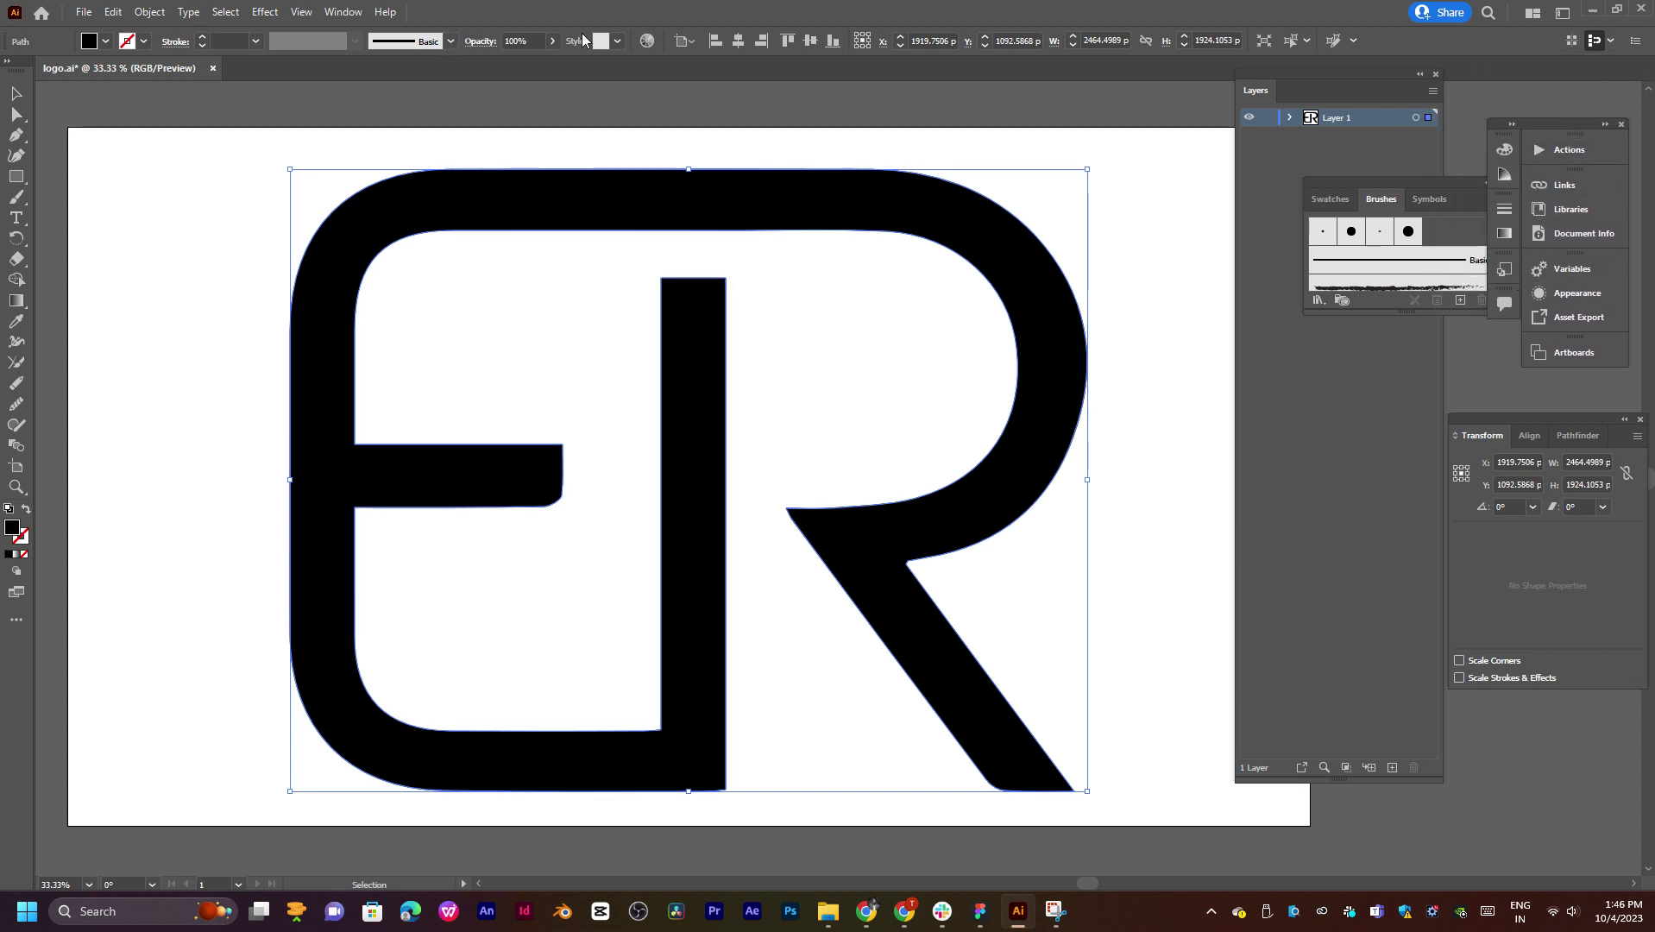
{"action": "left_click", "coordinate": [732, 45]}
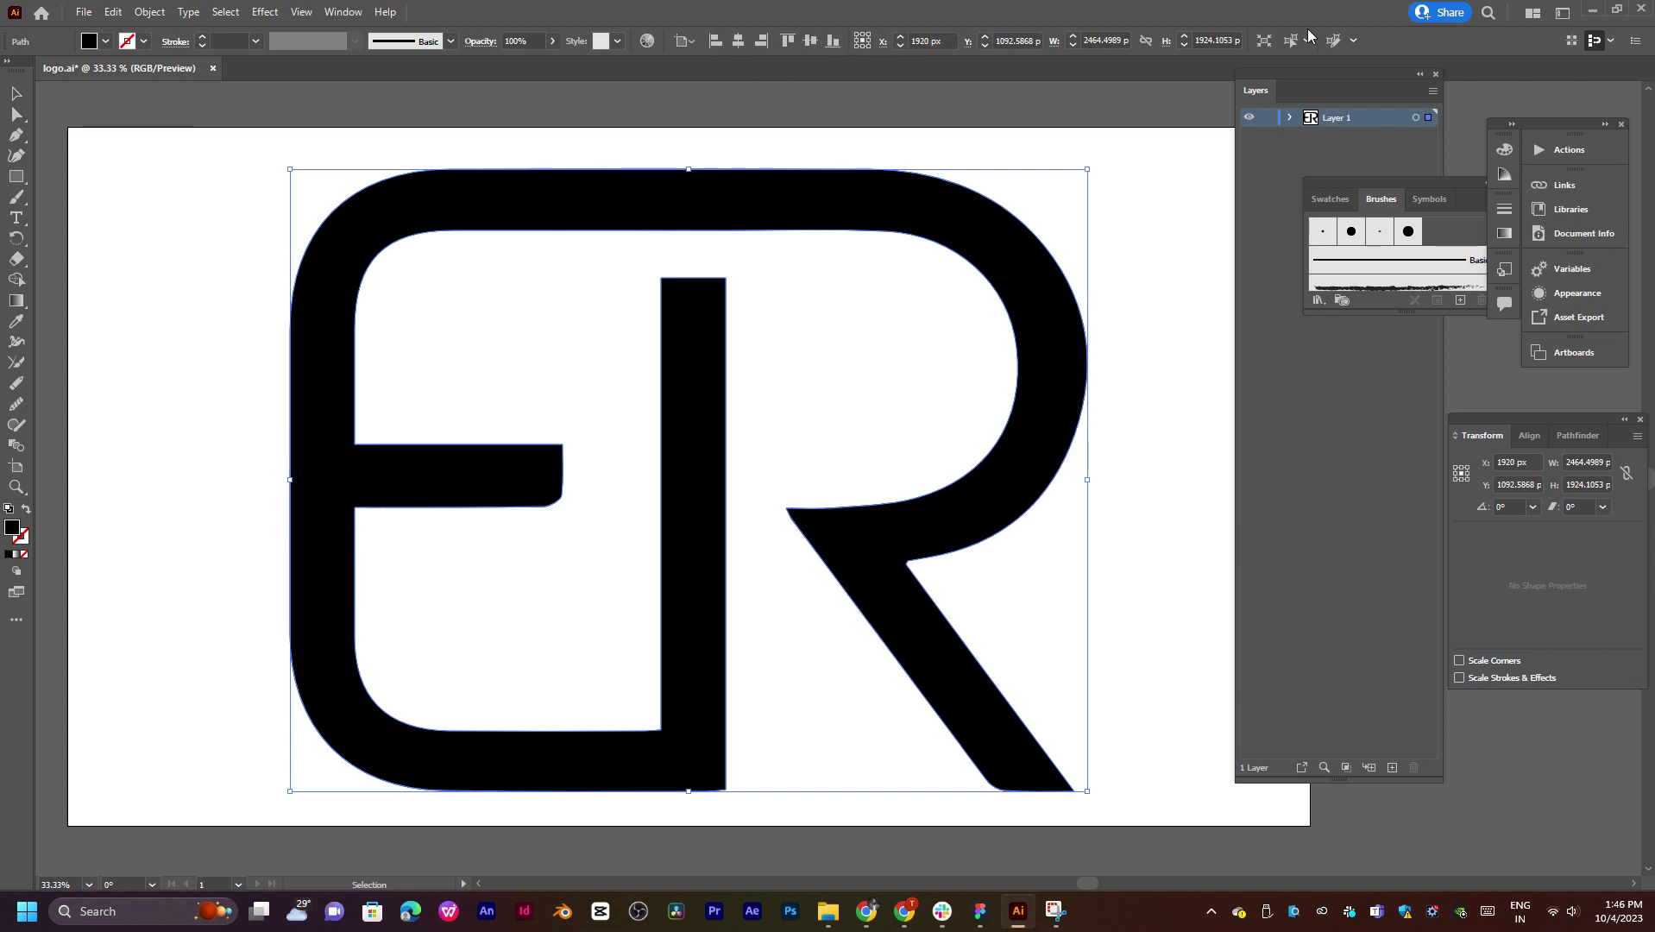
{"action": "left_click", "coordinate": [1607, 46]}
Step: Dismiss the Pixel Snapping Options and dock the control bar to the window bottom
{"action": "left_click", "coordinate": [1610, 46]}
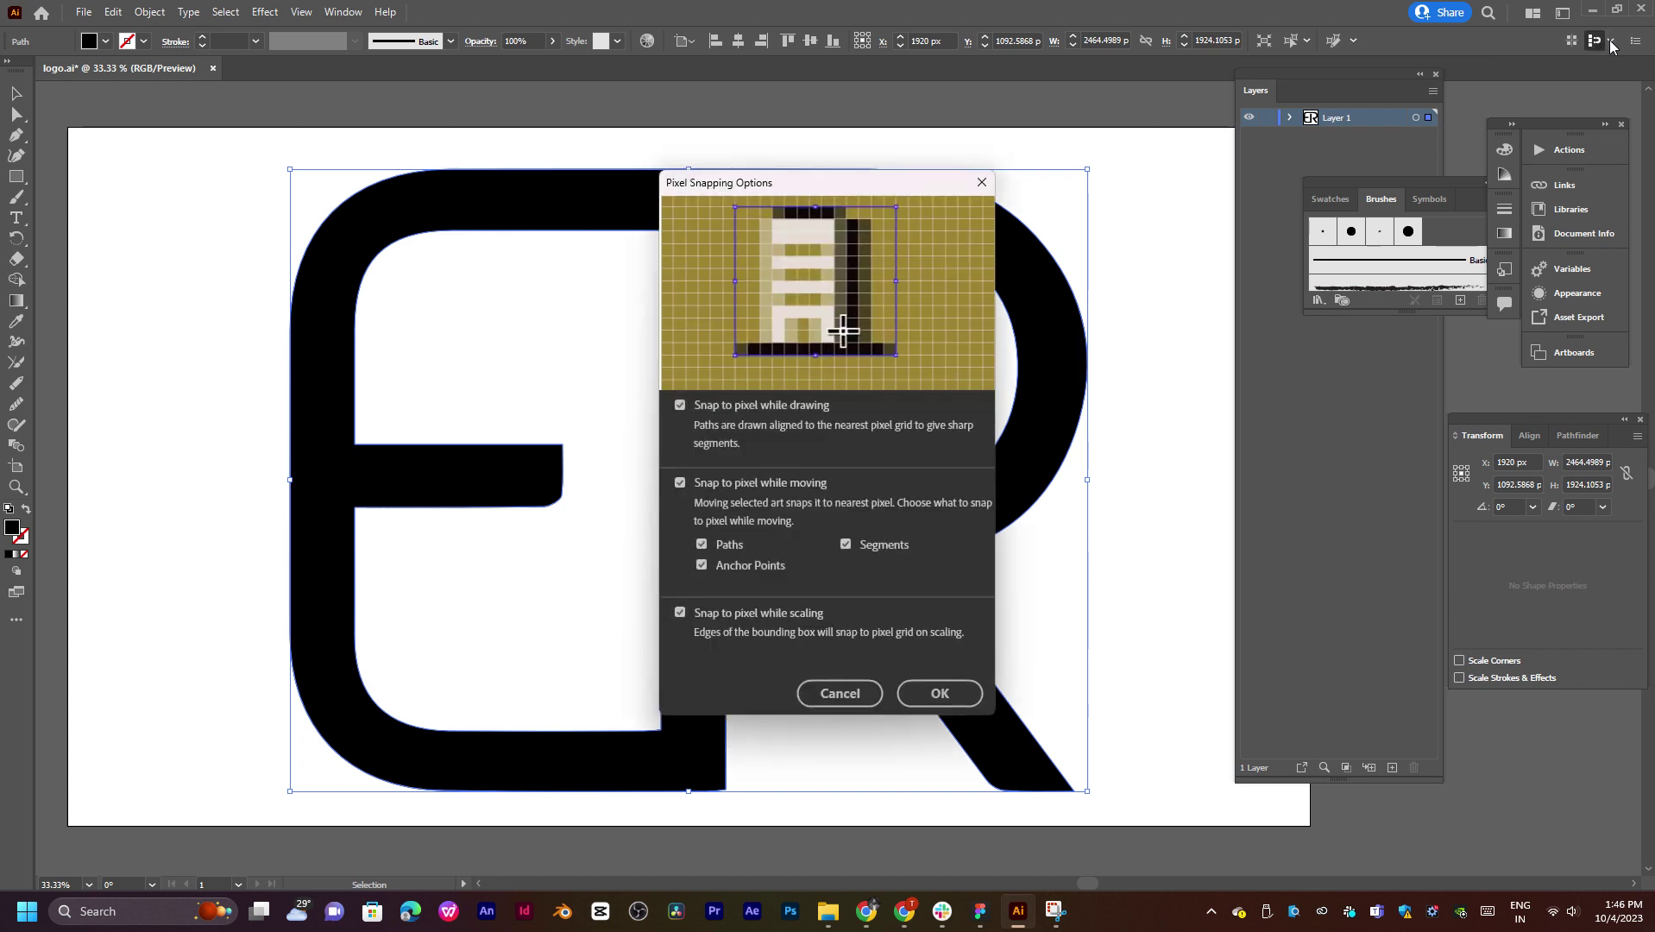
{"action": "left_click", "coordinate": [860, 694]}
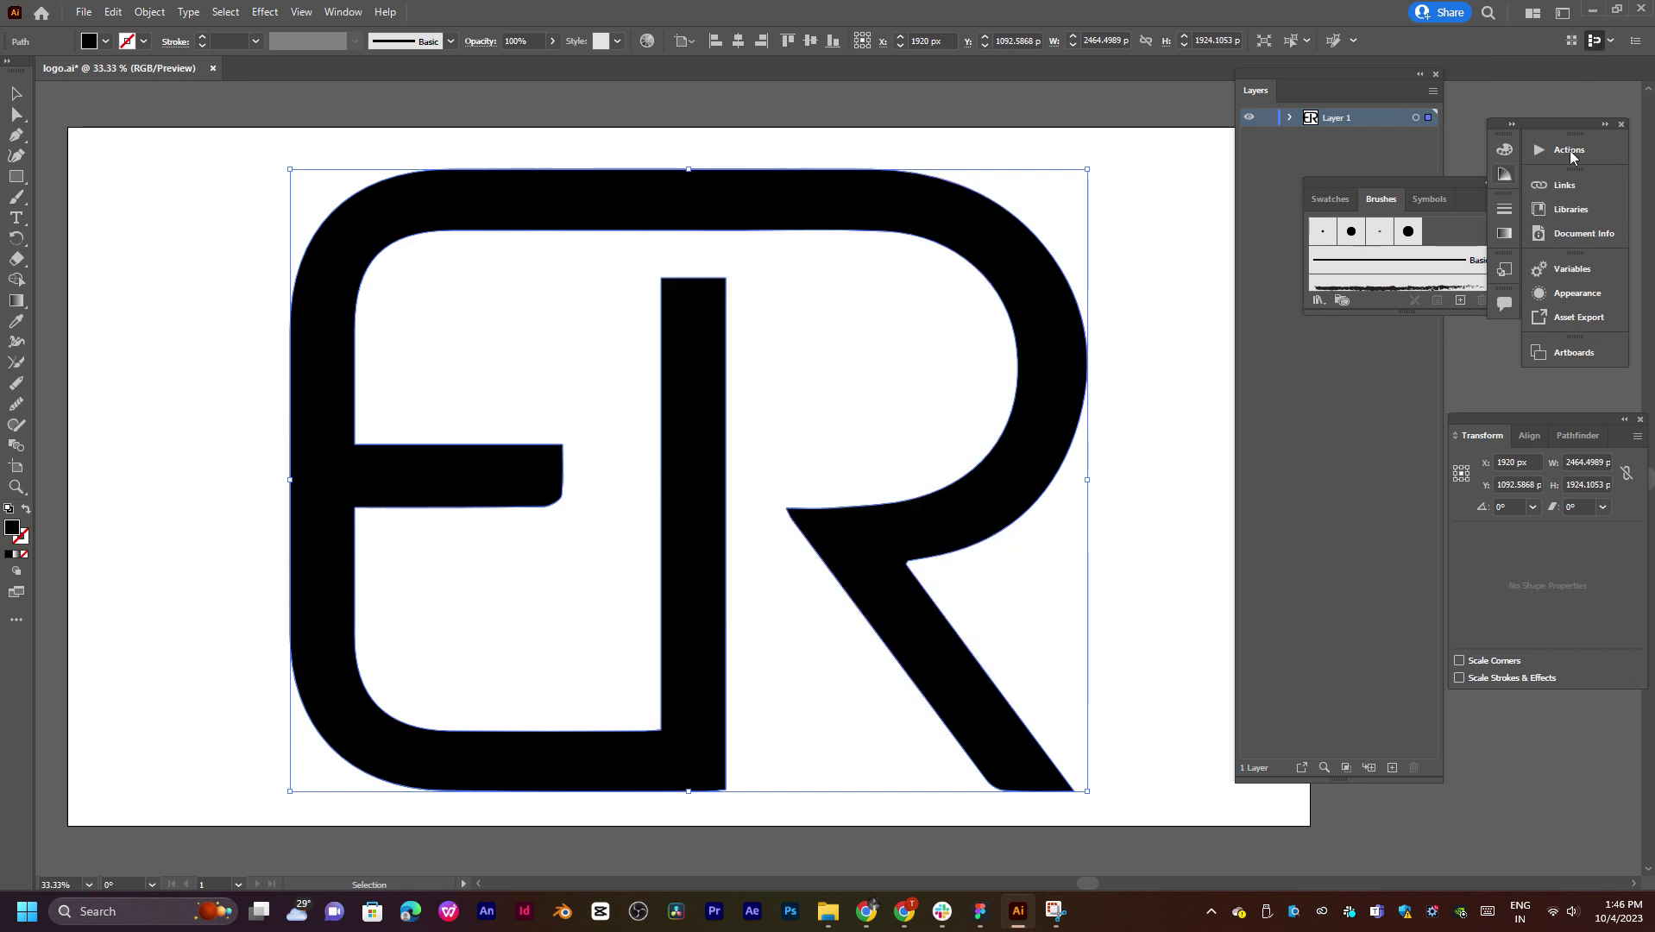
{"action": "left_click", "coordinate": [1635, 40]}
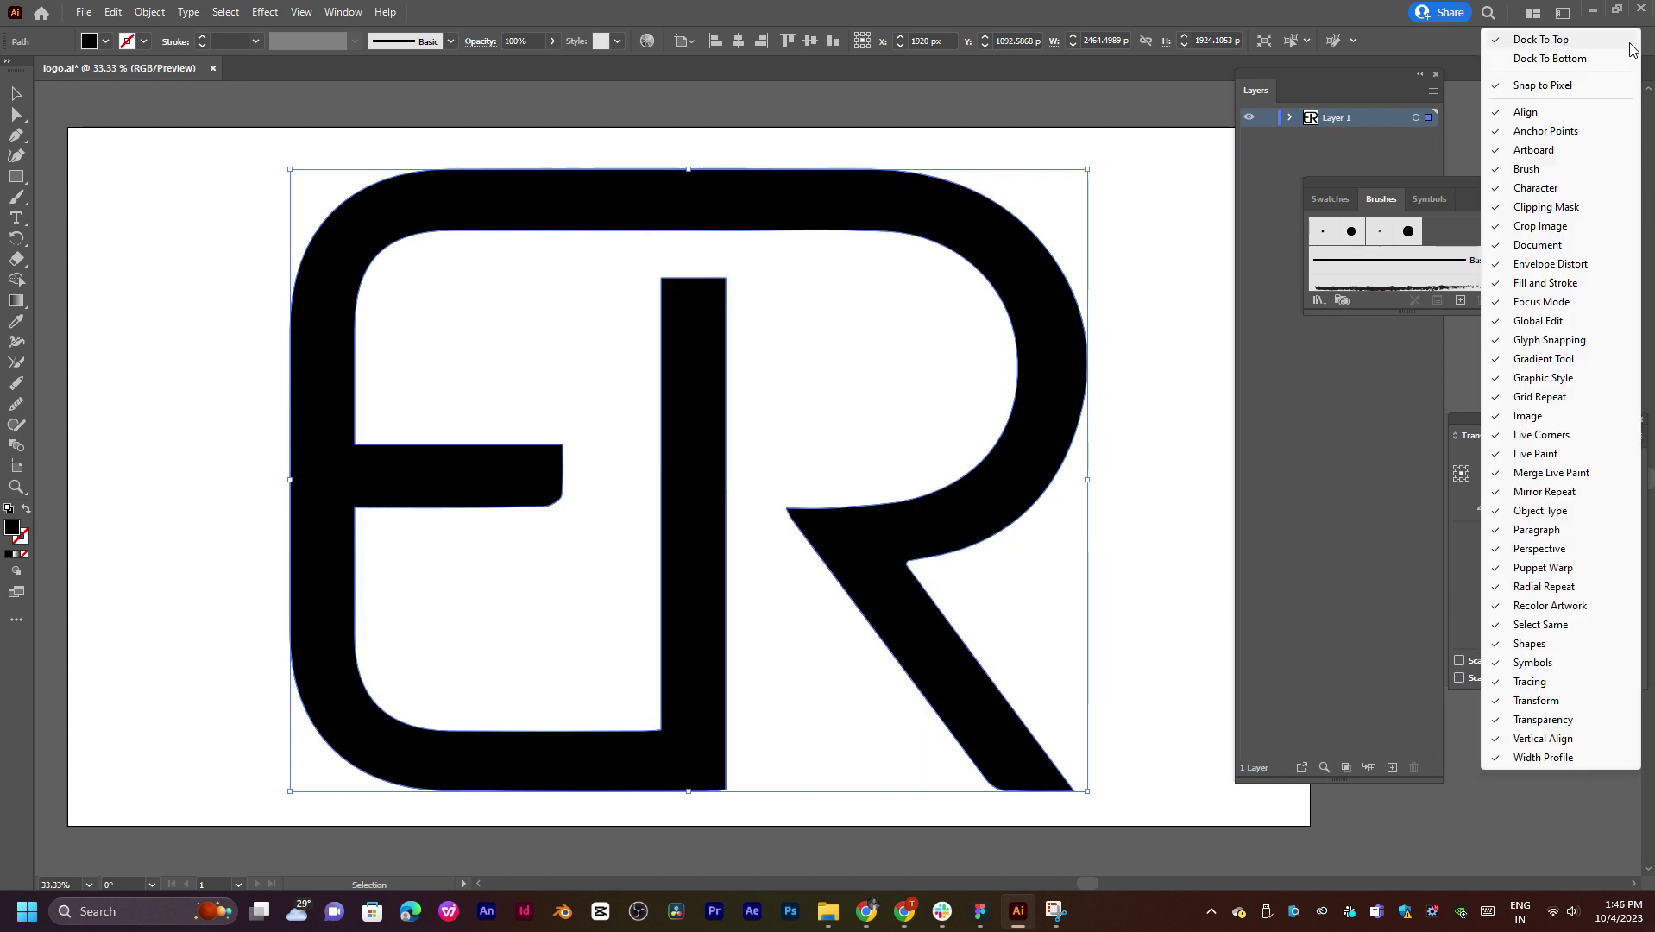
{"action": "left_click", "coordinate": [1544, 64]}
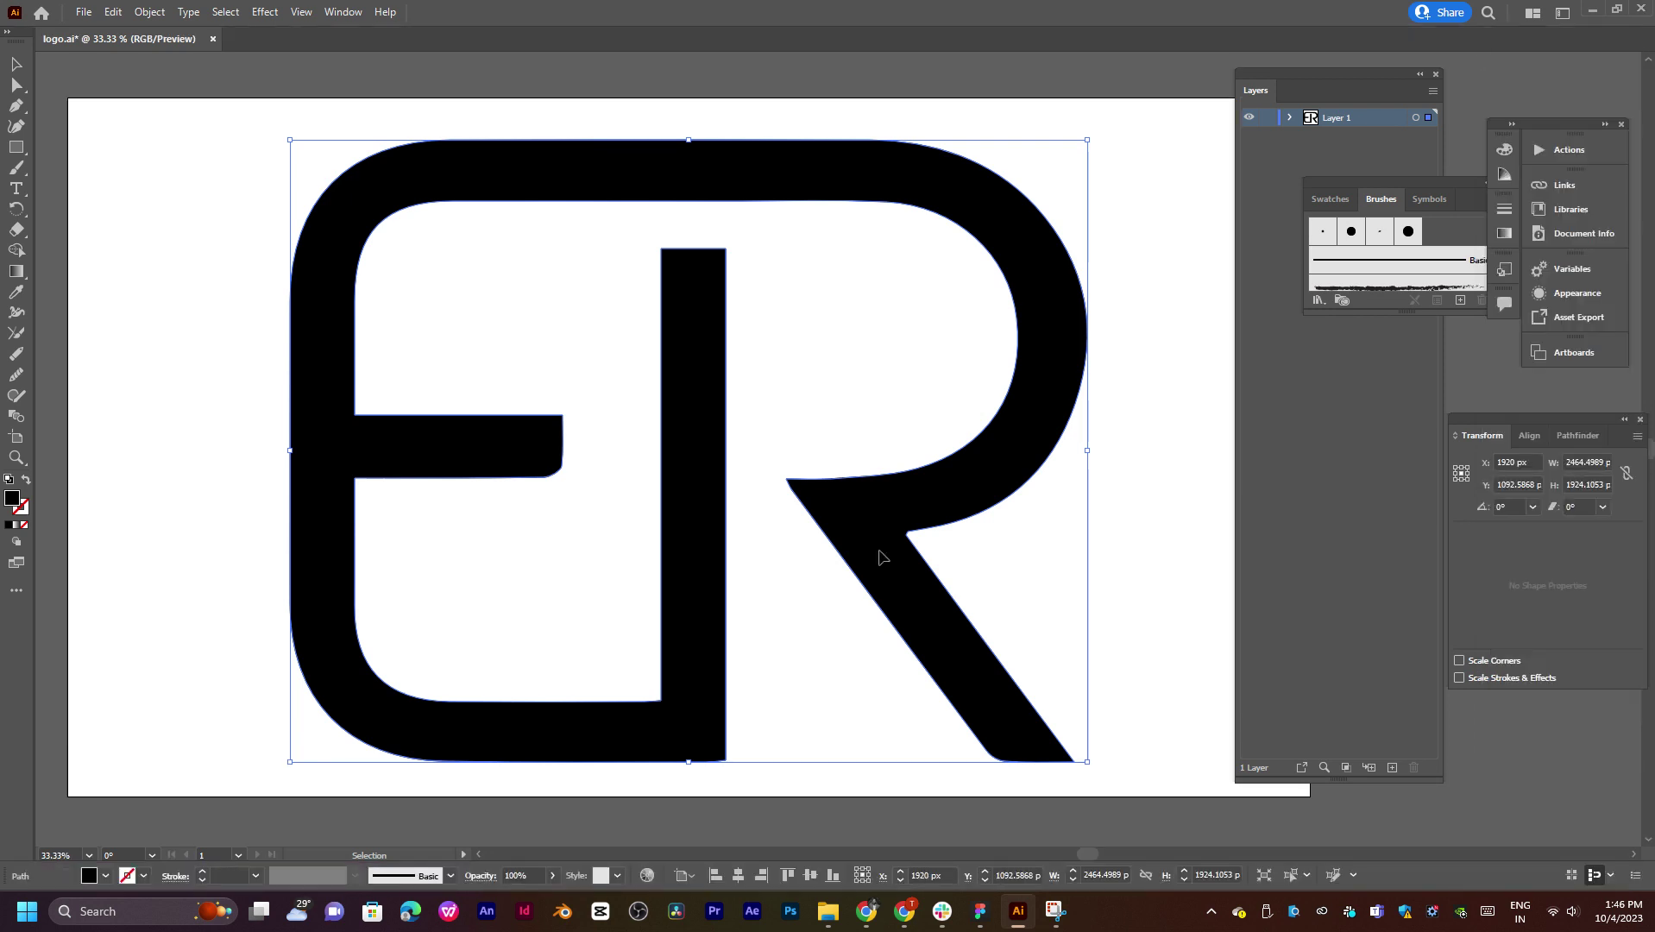
Step: Centre the ER logo vertically so its Y reads 1080 px
{"action": "left_click", "coordinate": [809, 883]}
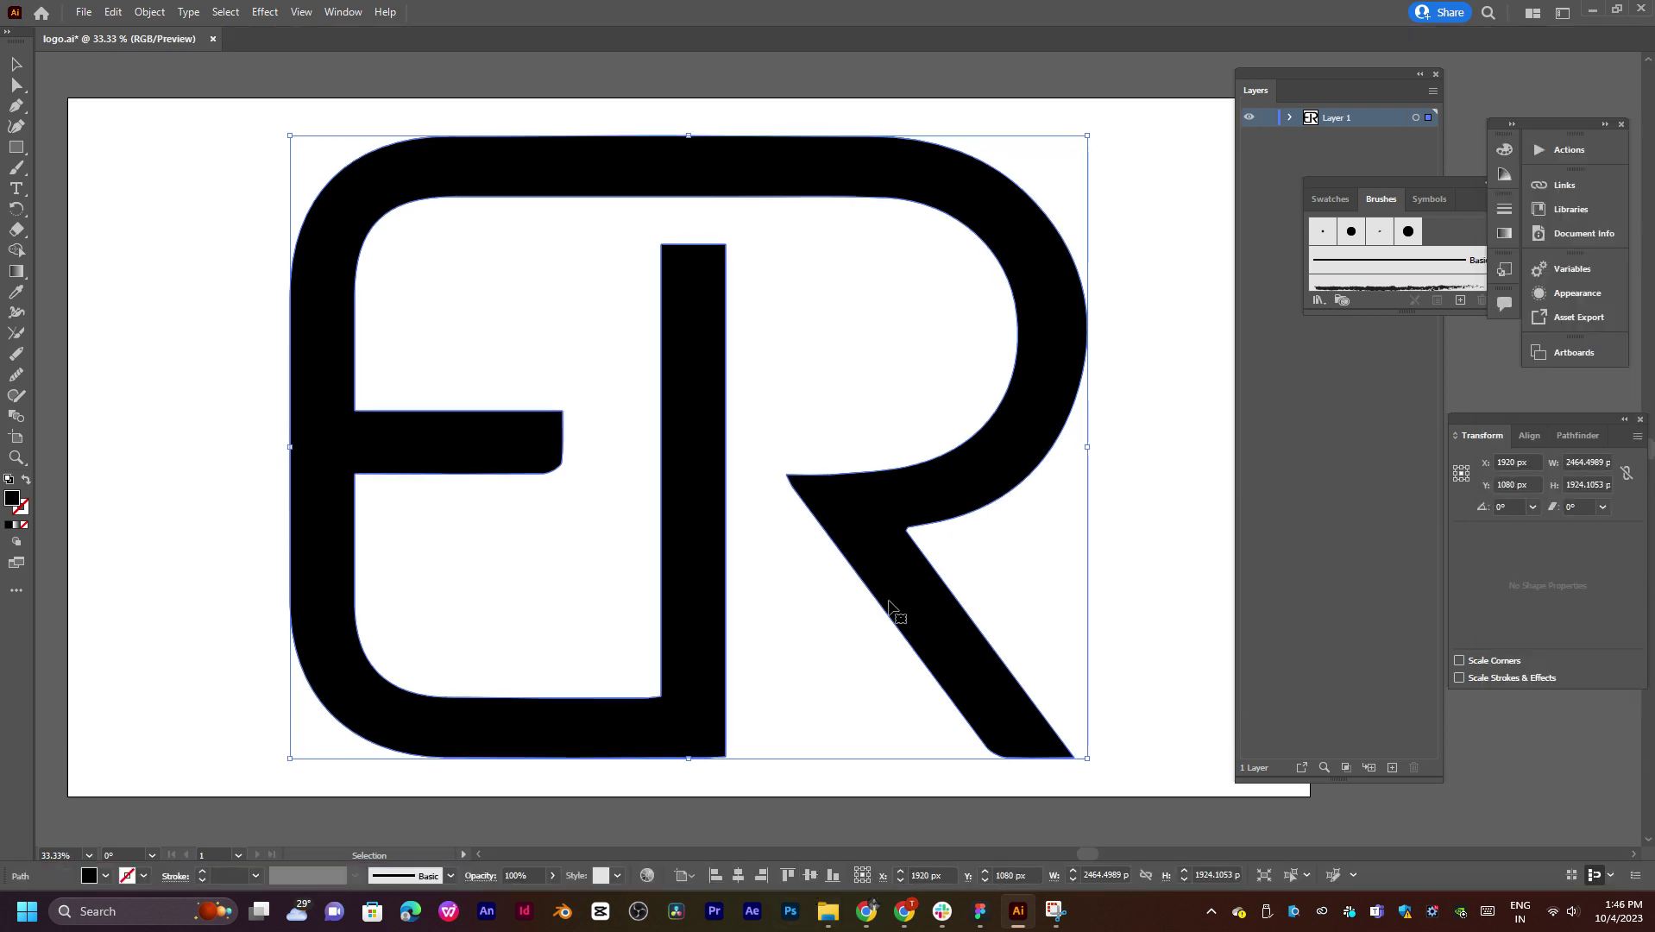
{"action": "left_click", "coordinate": [1116, 509]}
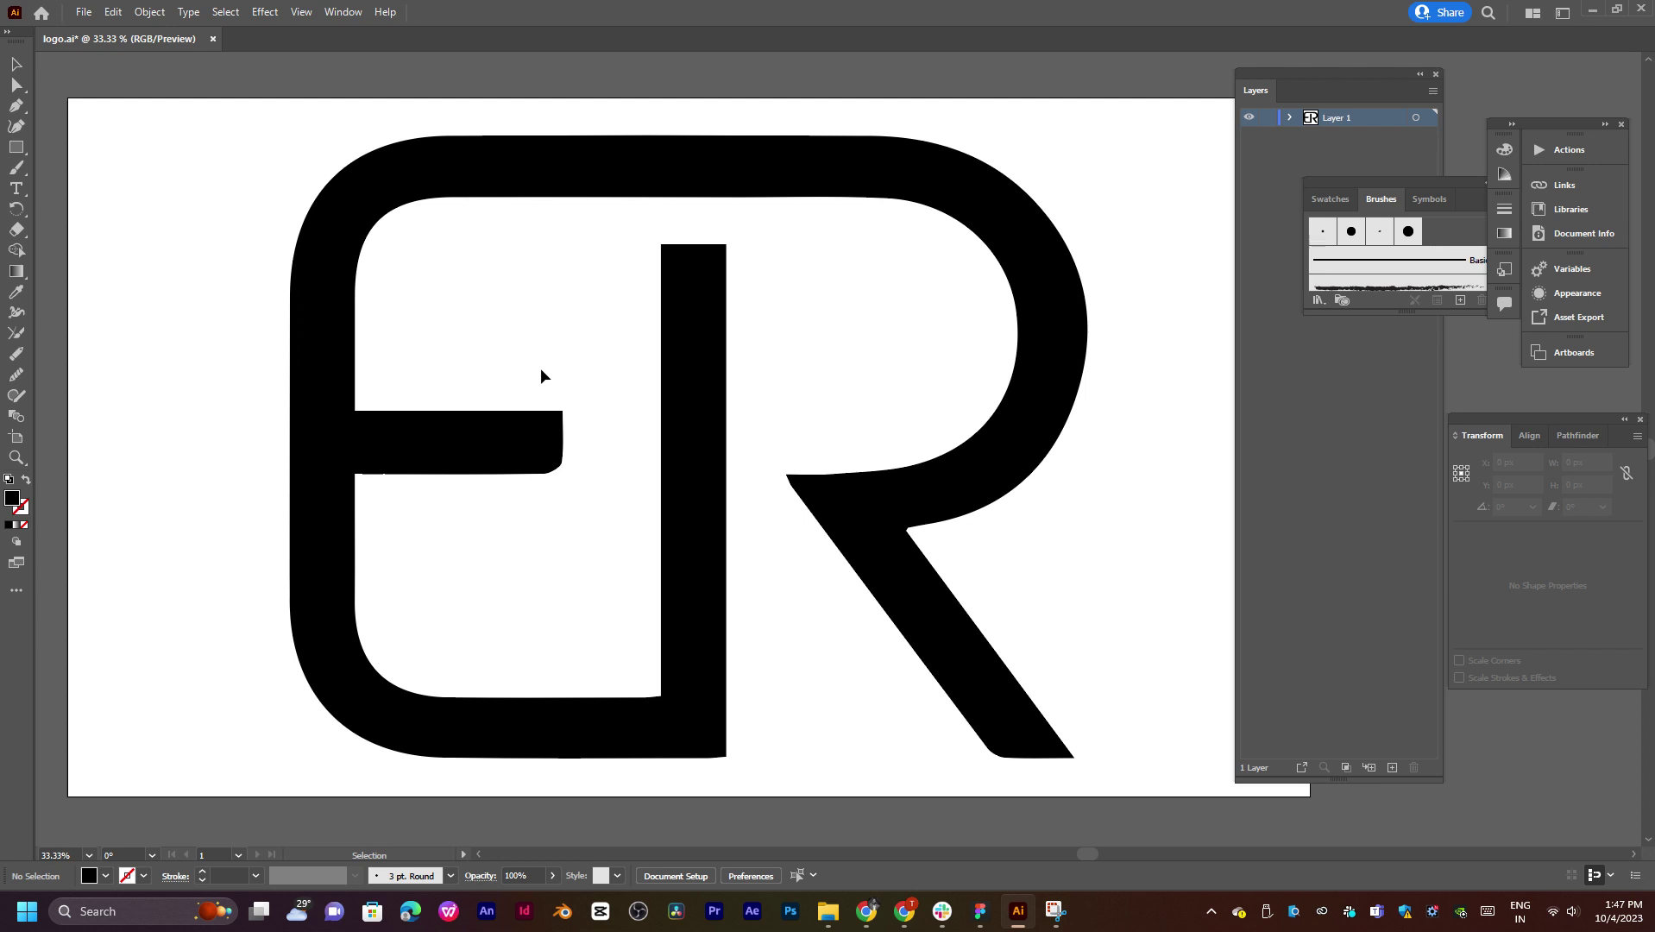
{"action": "left_click", "coordinate": [560, 465]}
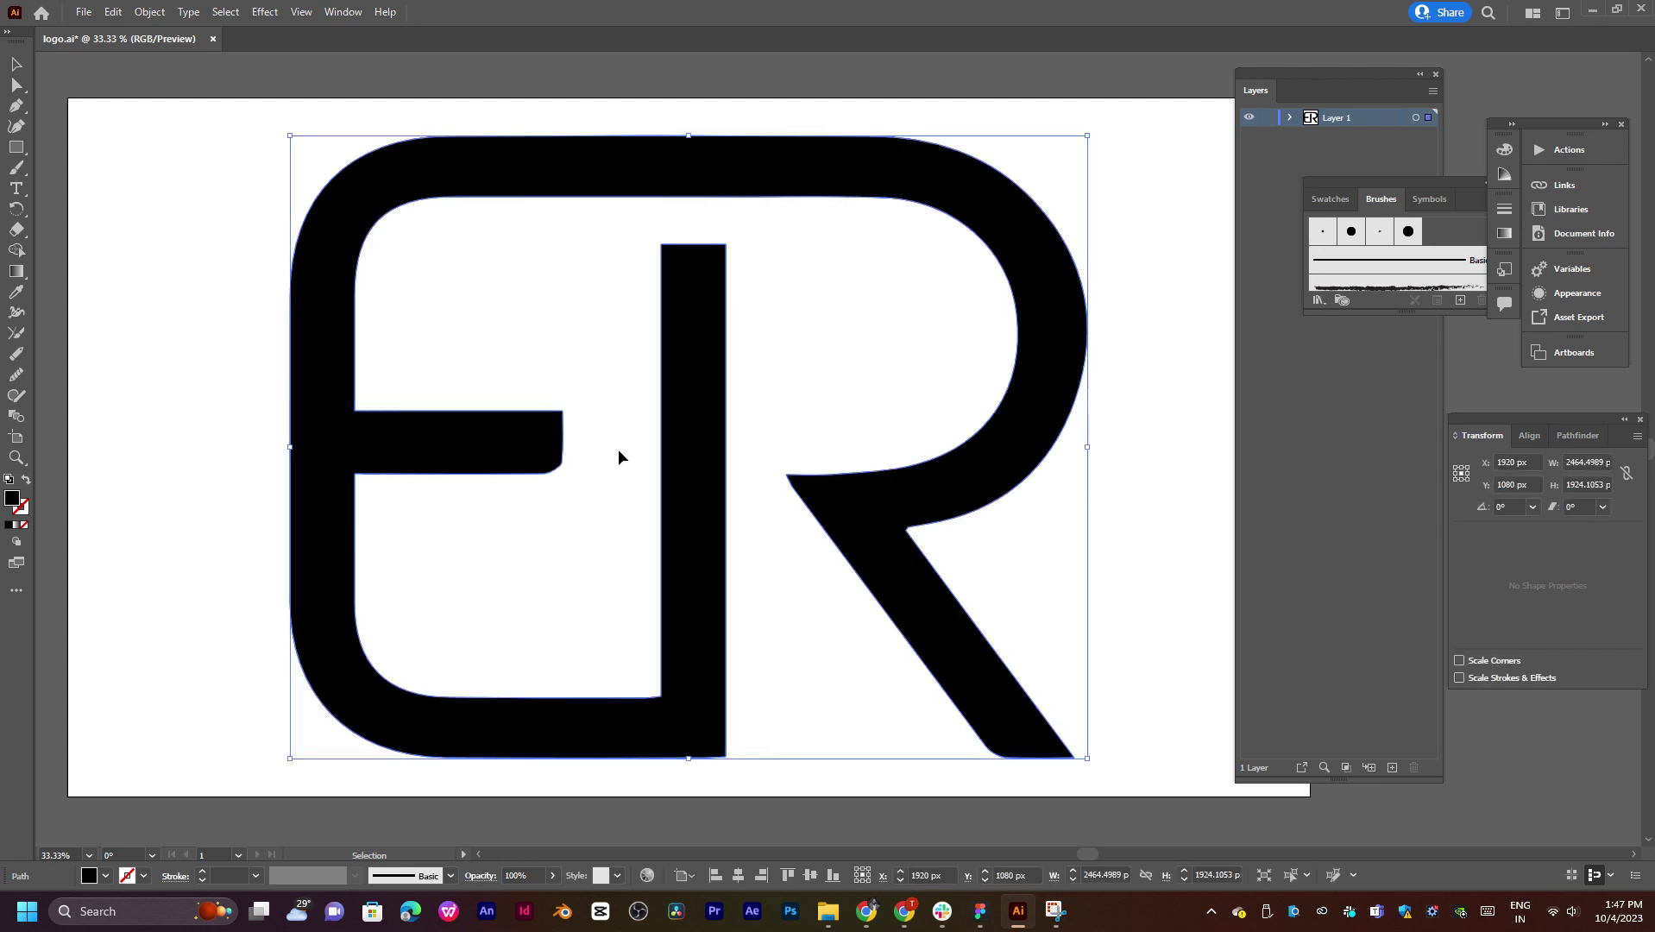
Step: Add point text 'e' left of the logo and scale it to about 374 px wide
{"action": "key", "text": "t"}
{"action": "left_click", "coordinate": [173, 304]}
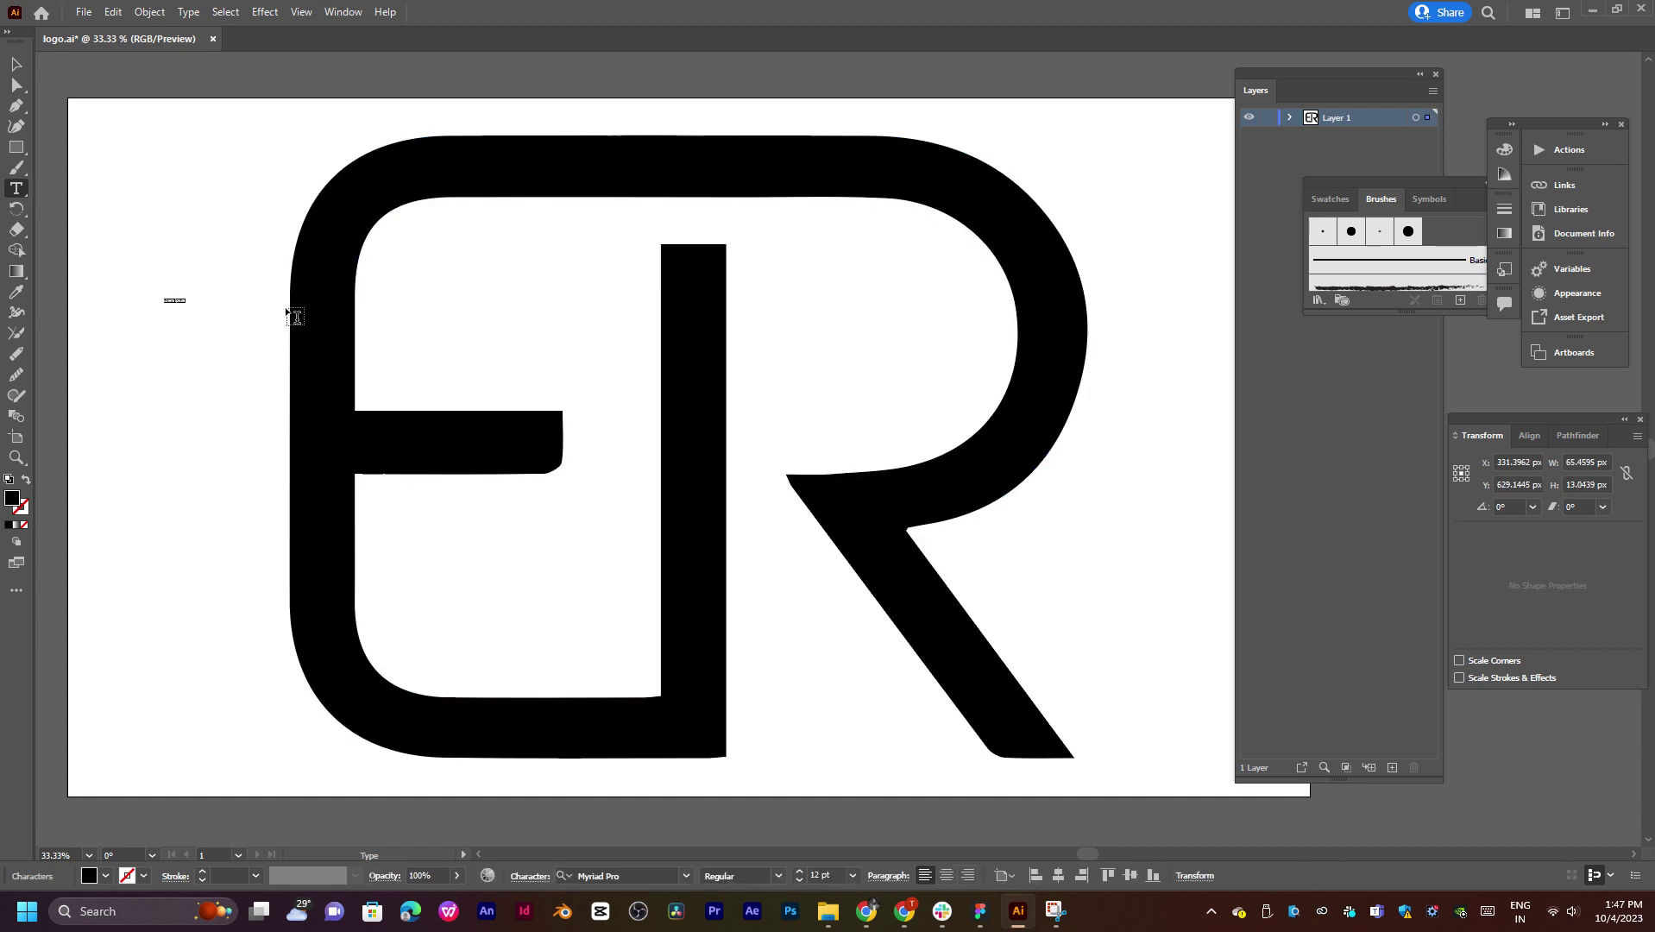
{"action": "key", "text": "Escape"}
{"action": "key", "text": "v"}
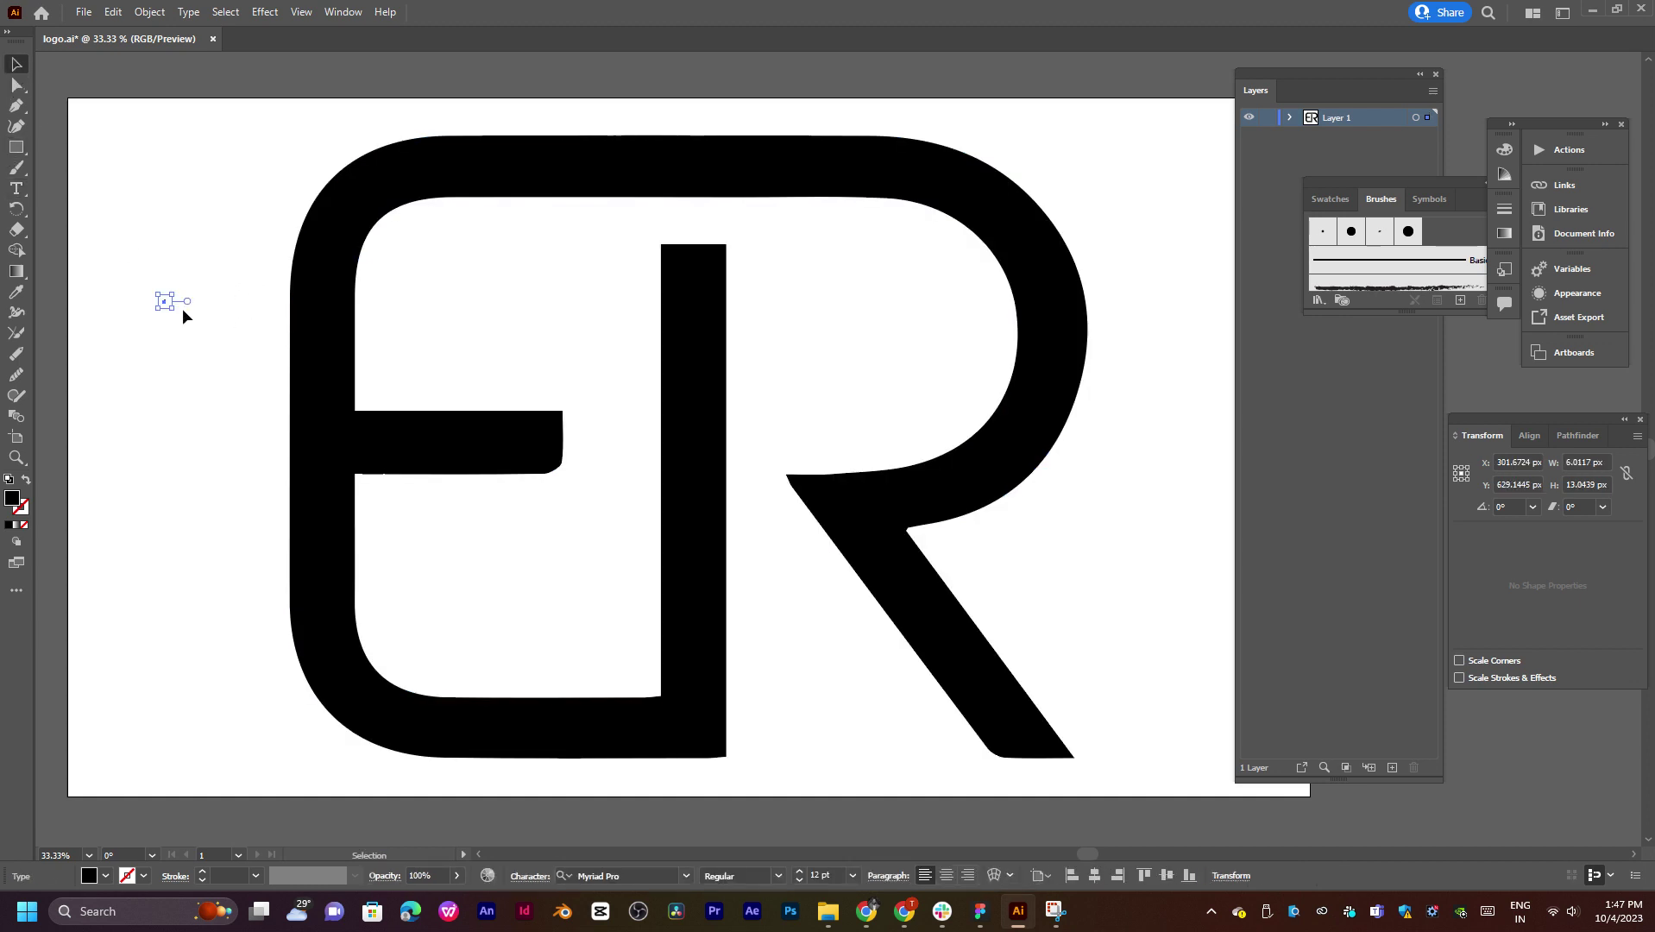
{"action": "left_click_drag", "start_coordinate": [171, 307], "coordinate": [227, 433]}
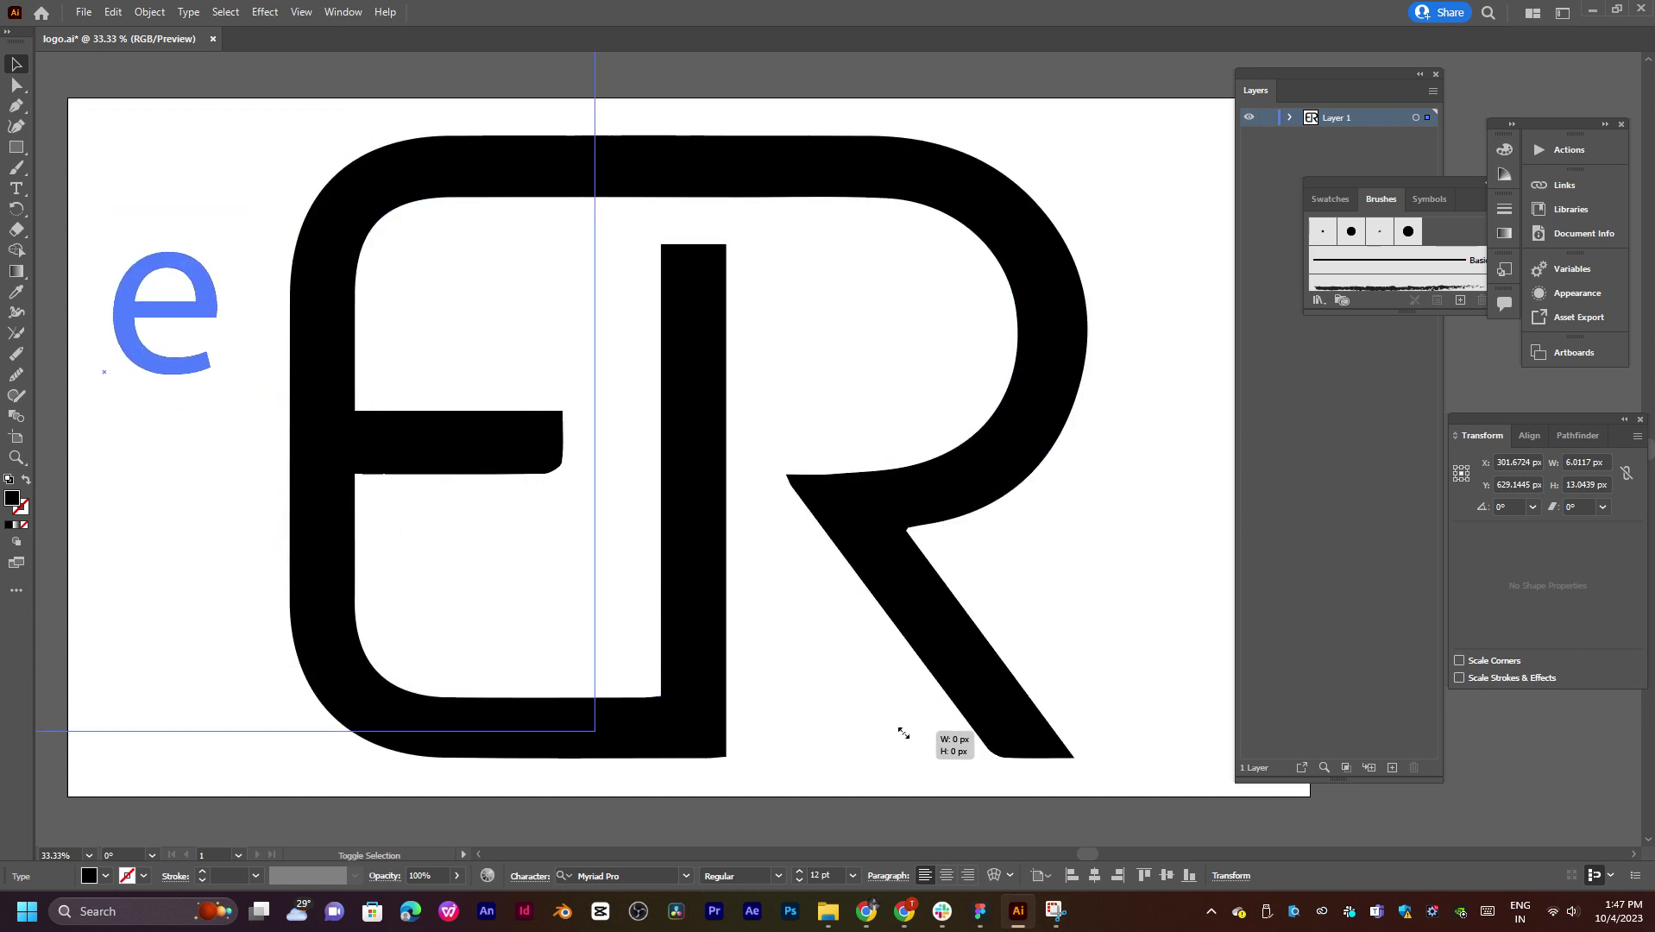
{"action": "left_click_drag", "start_coordinate": [154, 278], "coordinate": [195, 404]}
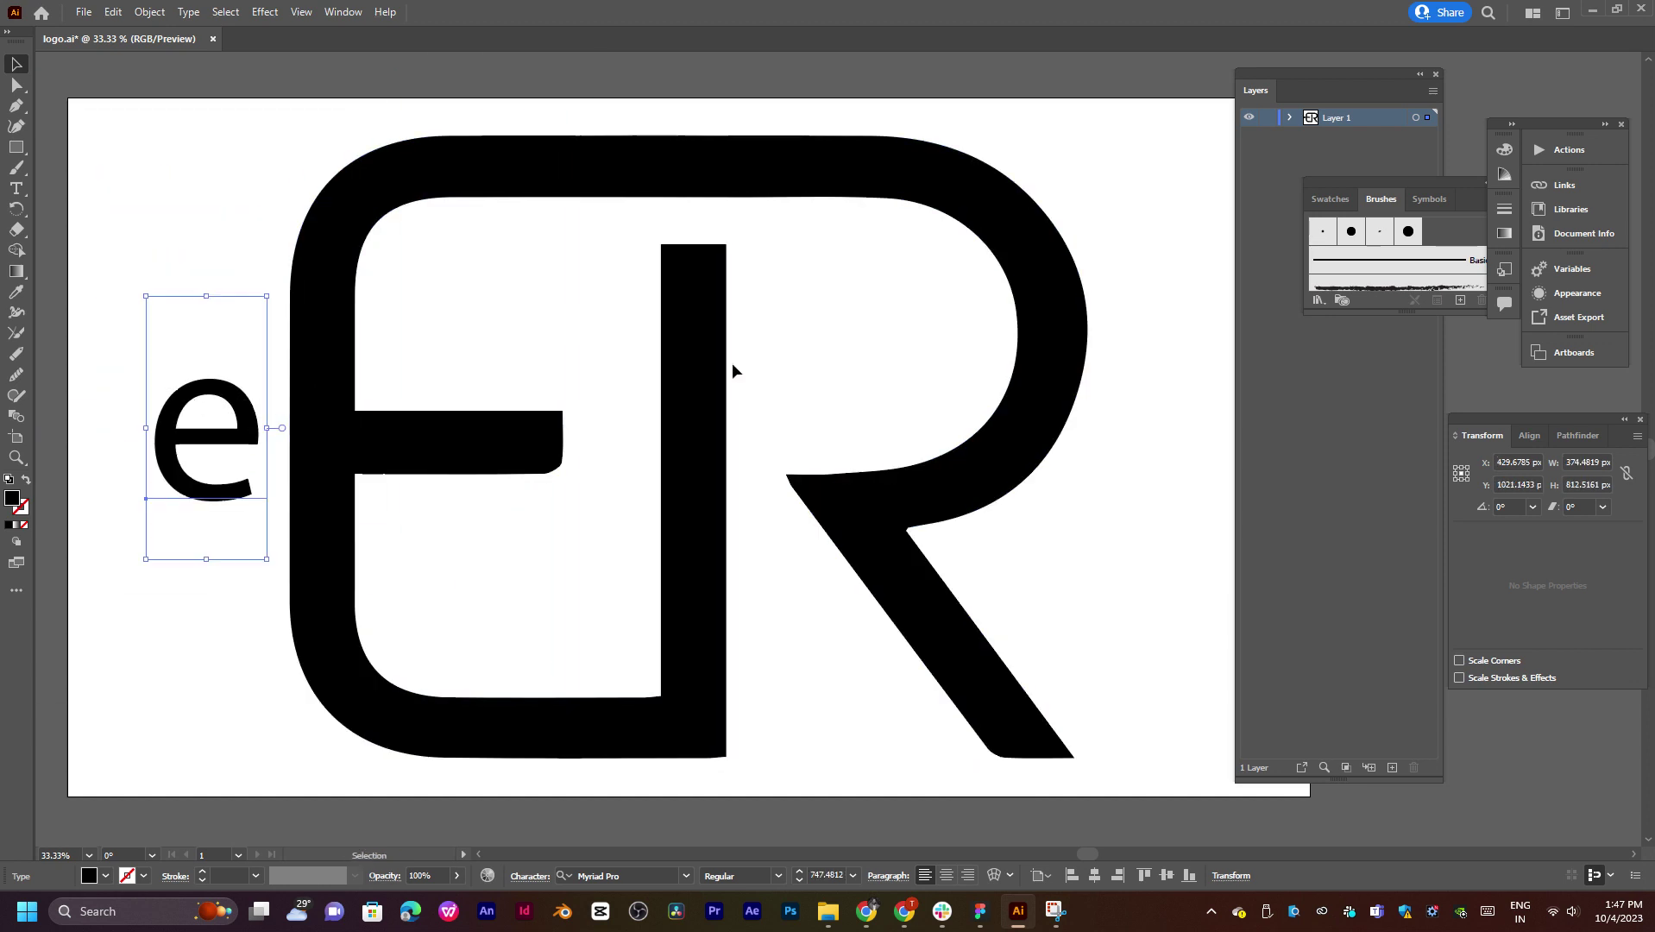
Step: Create Layer 2, move the e text into it, and lock Layer 1 holding the logo
{"action": "left_click", "coordinate": [1389, 768]}
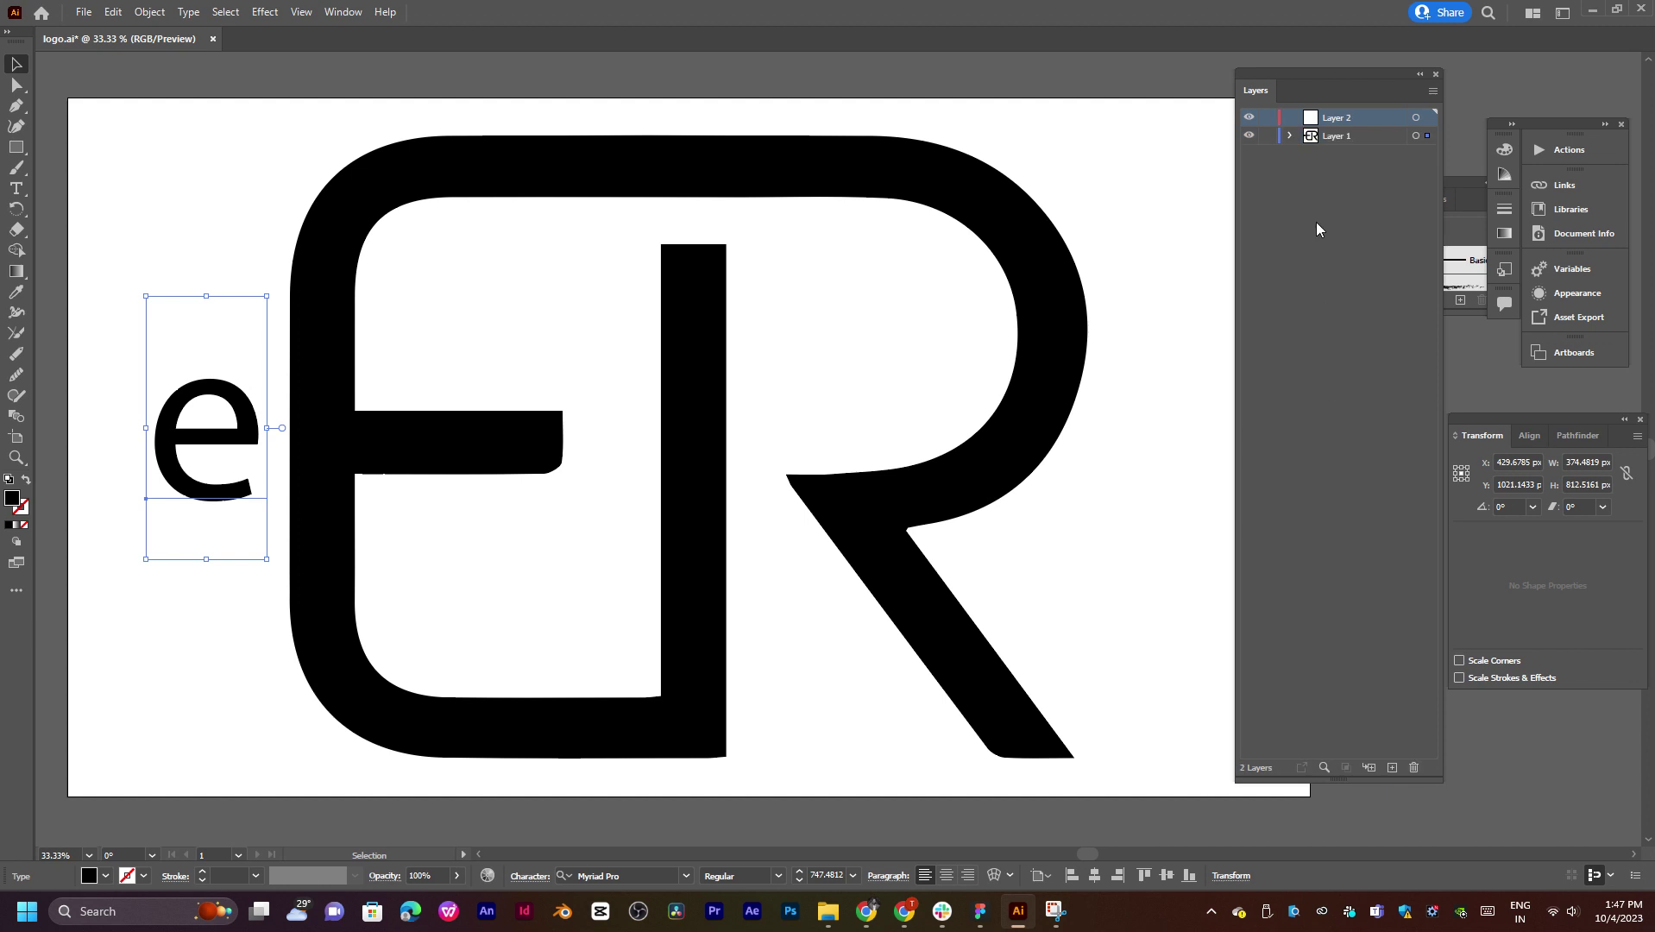
{"action": "left_click", "coordinate": [1291, 136]}
{"action": "left_click_drag", "start_coordinate": [1344, 153], "coordinate": [1337, 117]}
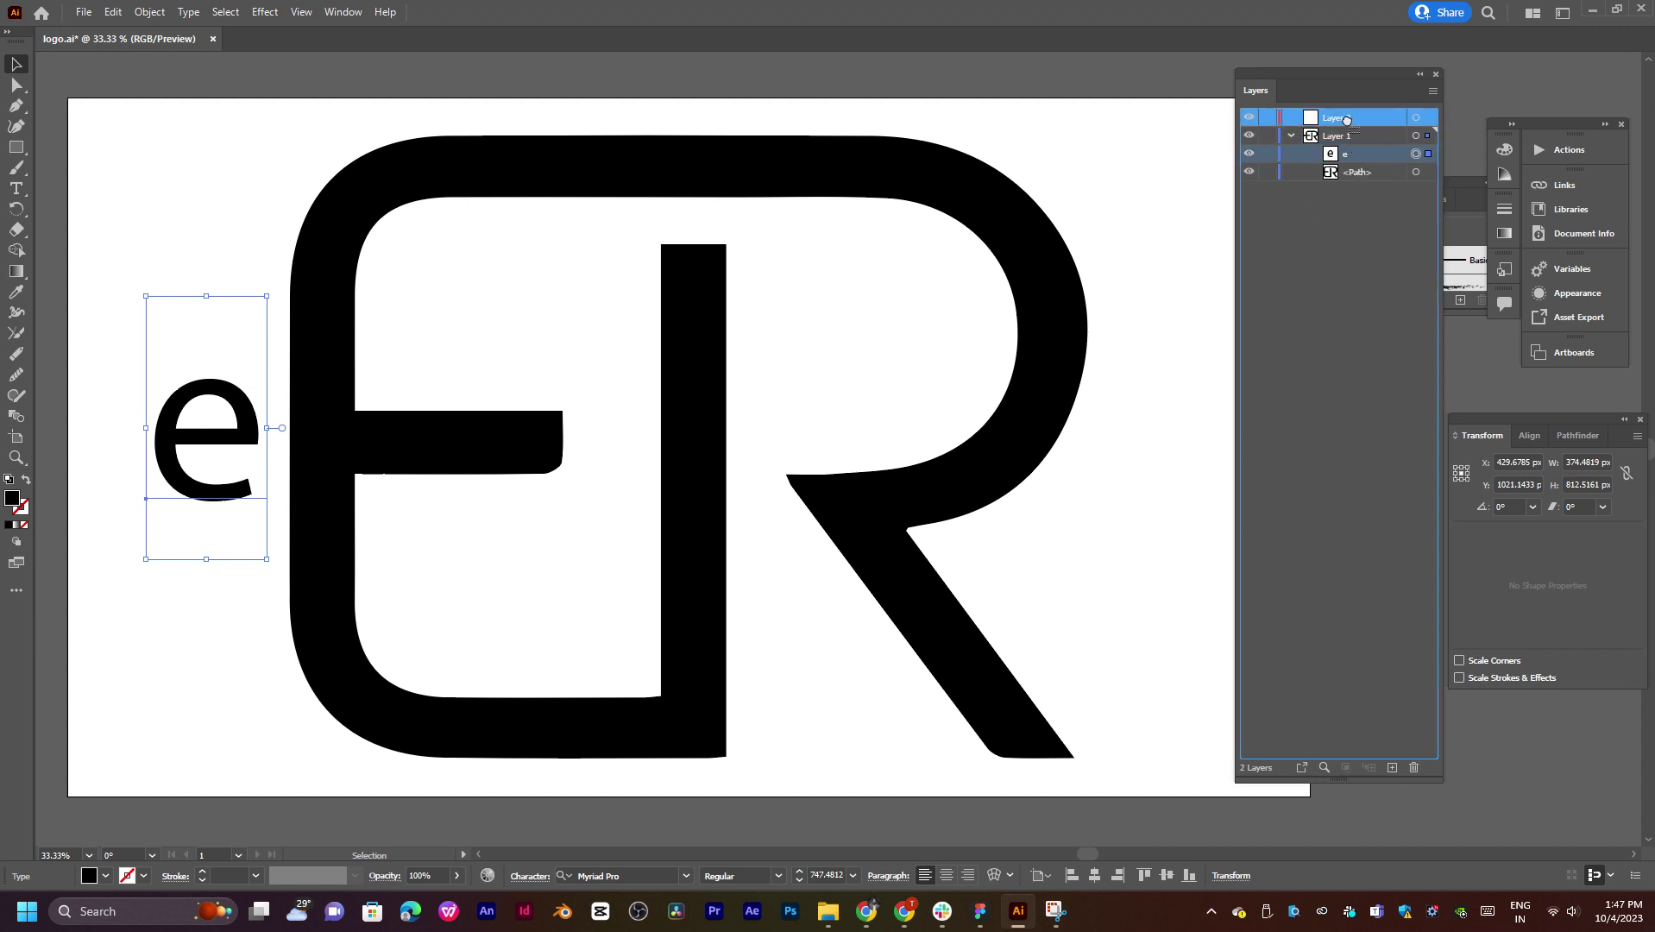
{"action": "left_click", "coordinate": [1291, 135]}
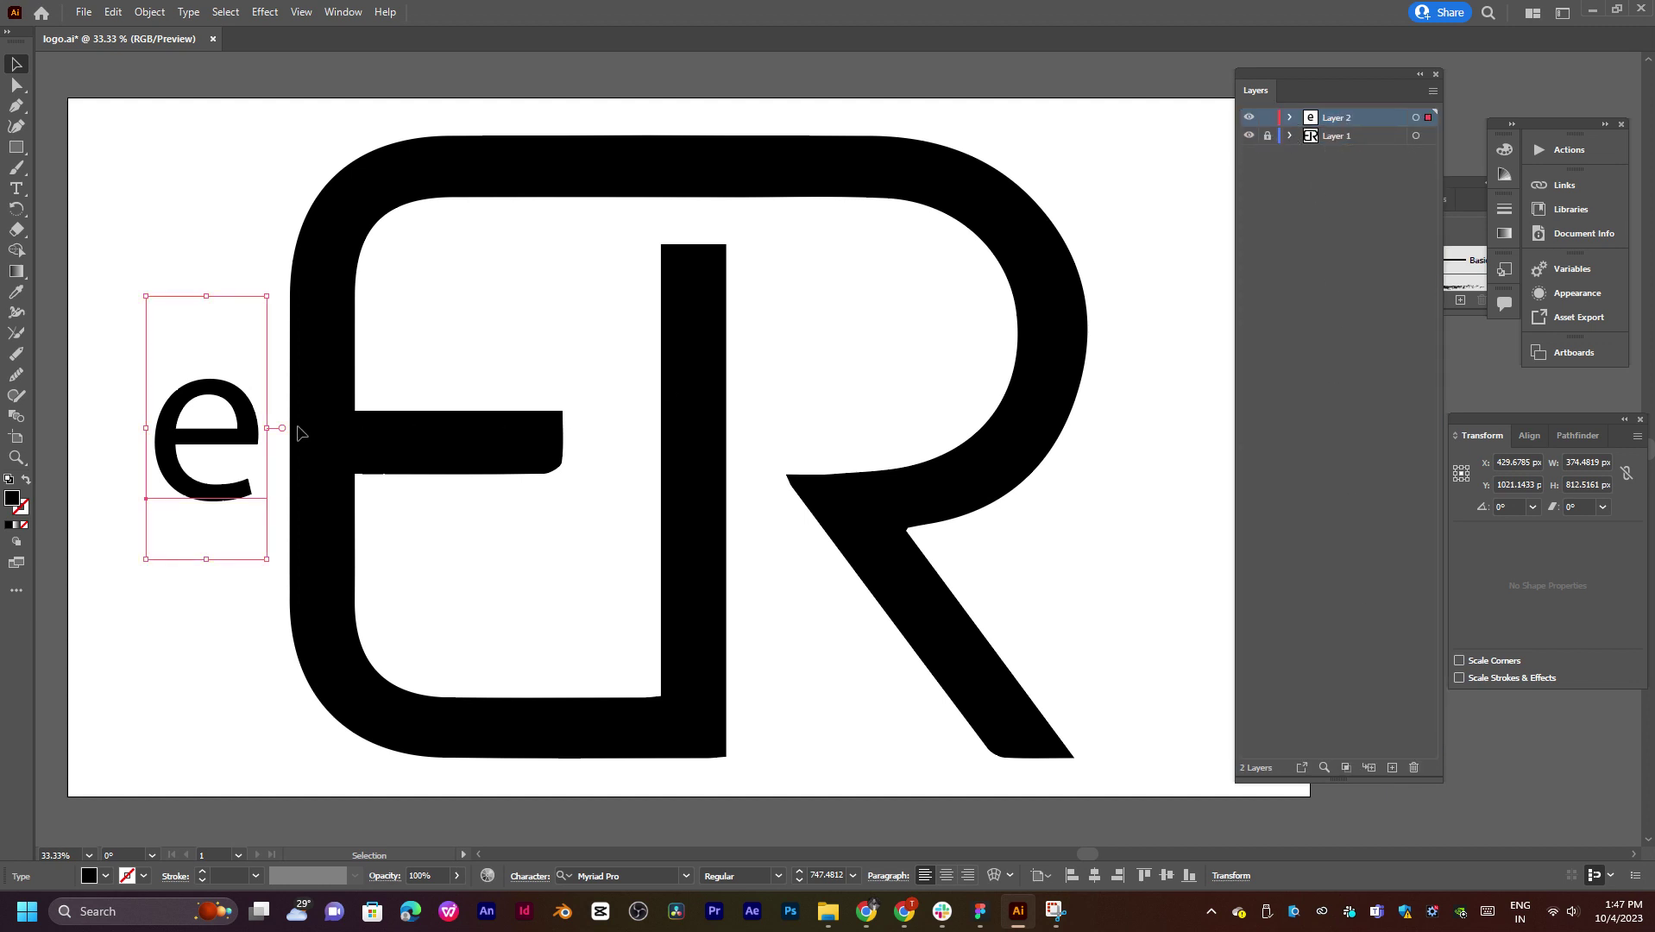
Step: Retype the lowercase e as a capital E and close the Brushes and Transform panels
{"action": "double_click", "coordinate": [239, 432]}
{"action": "double_click", "coordinate": [239, 431]}
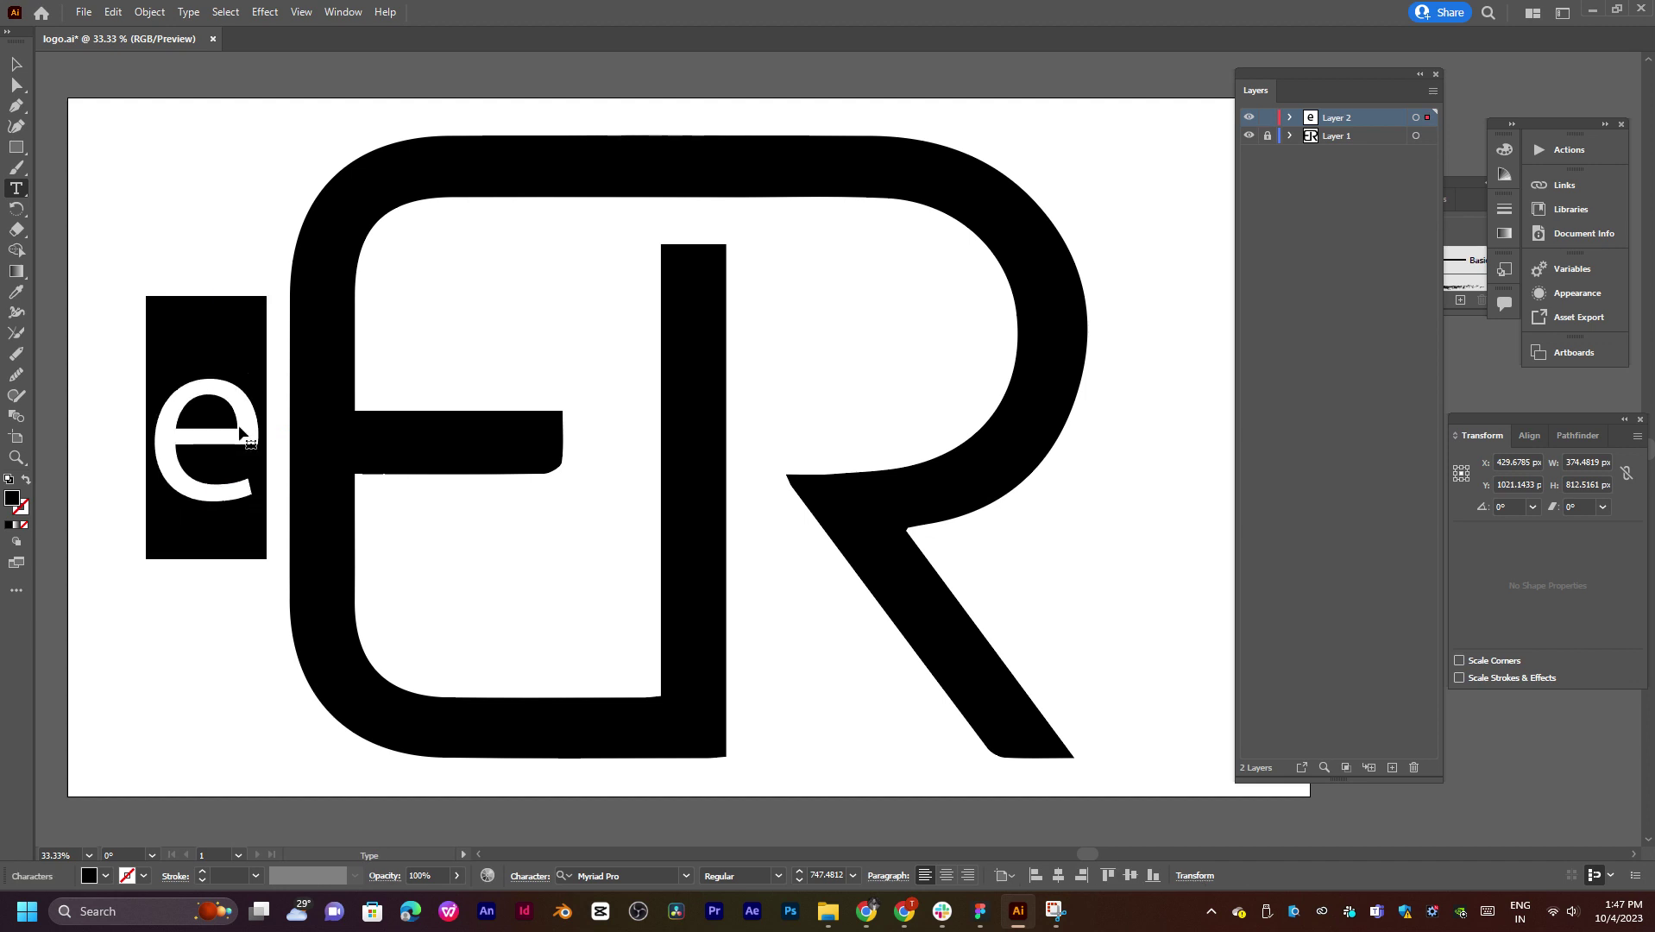
{"action": "type", "text": "E"}
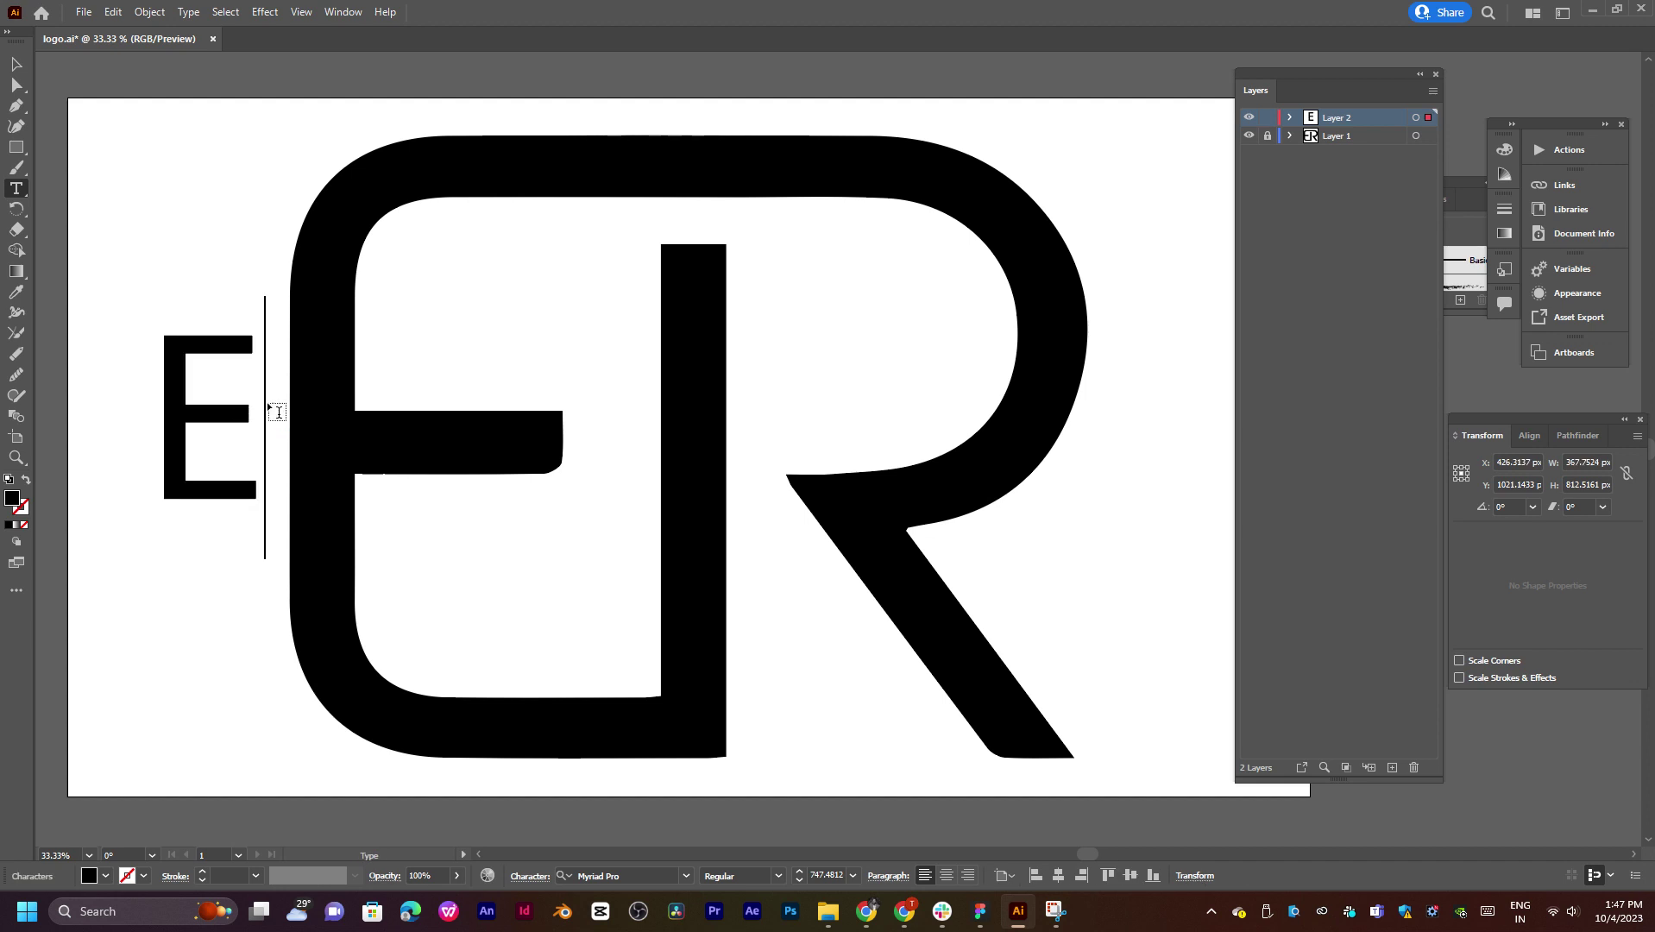
{"action": "double_click", "coordinate": [204, 384]}
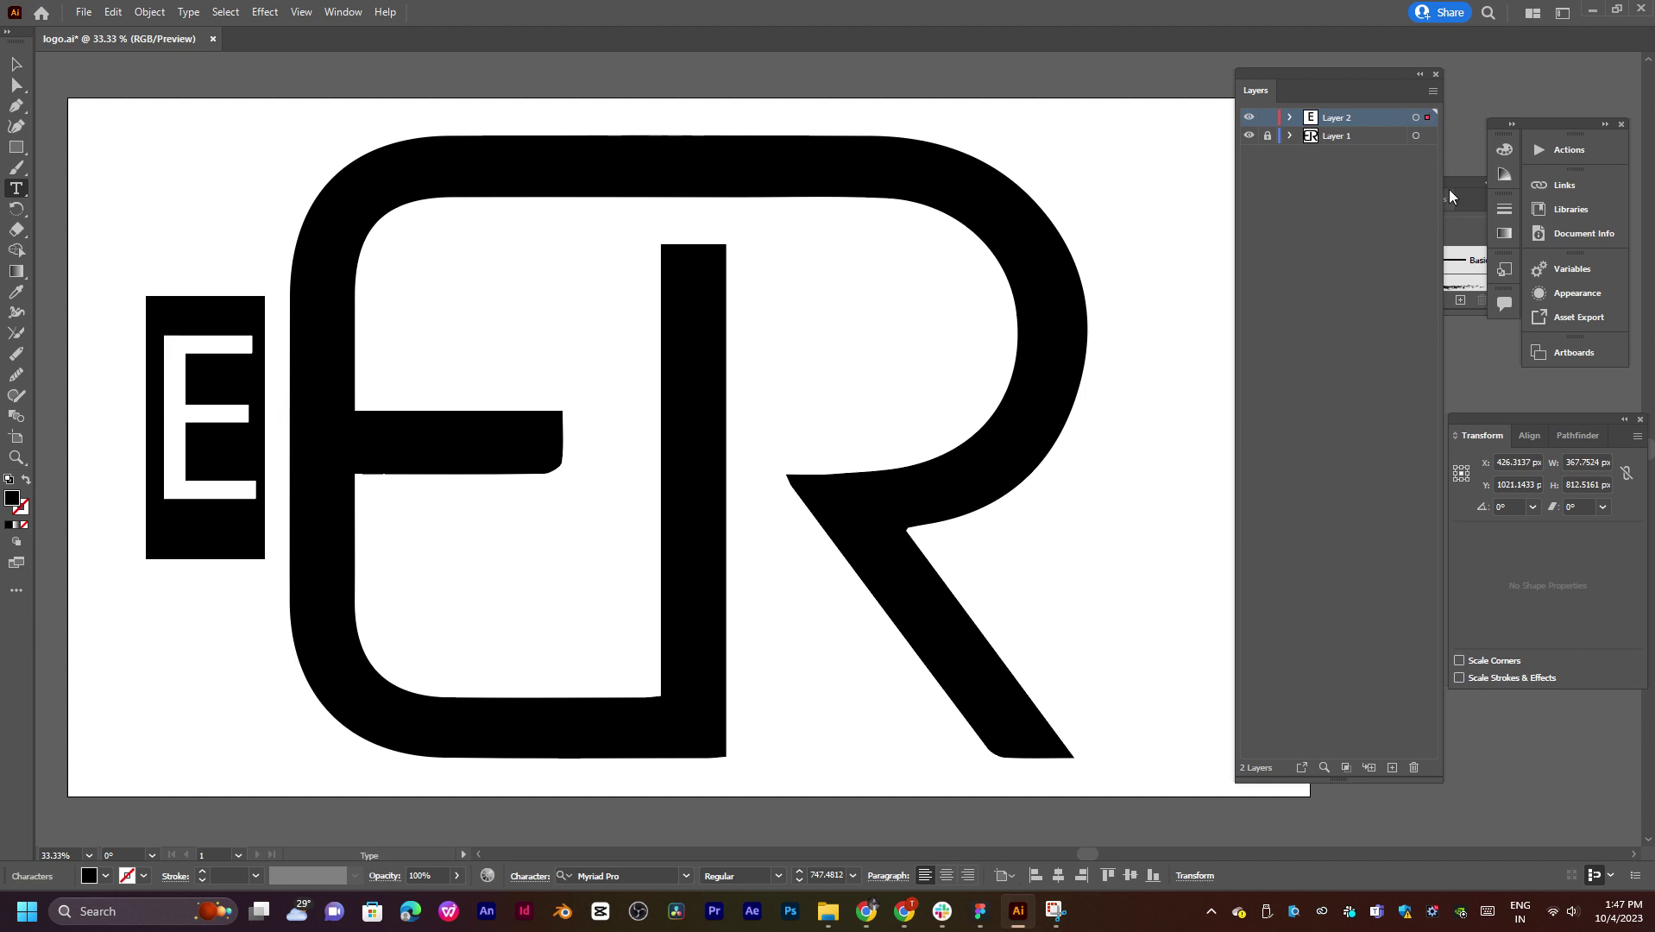
{"action": "left_click_drag", "start_coordinate": [1364, 71], "coordinate": [1279, 50]}
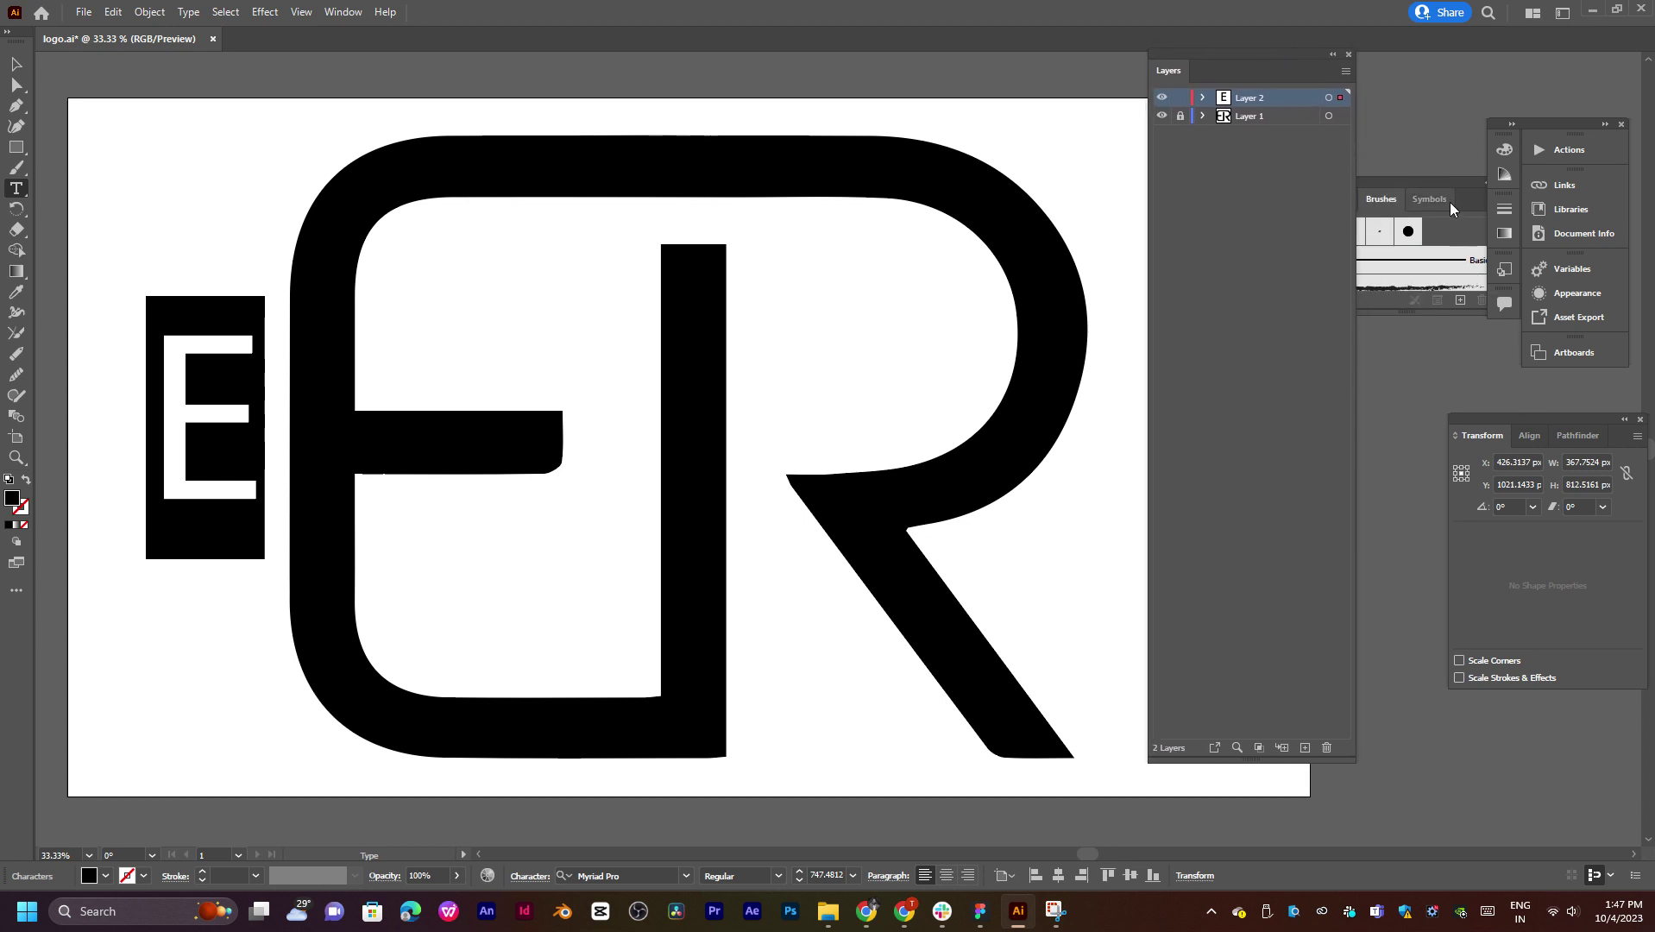
{"action": "left_click", "coordinate": [1504, 208]}
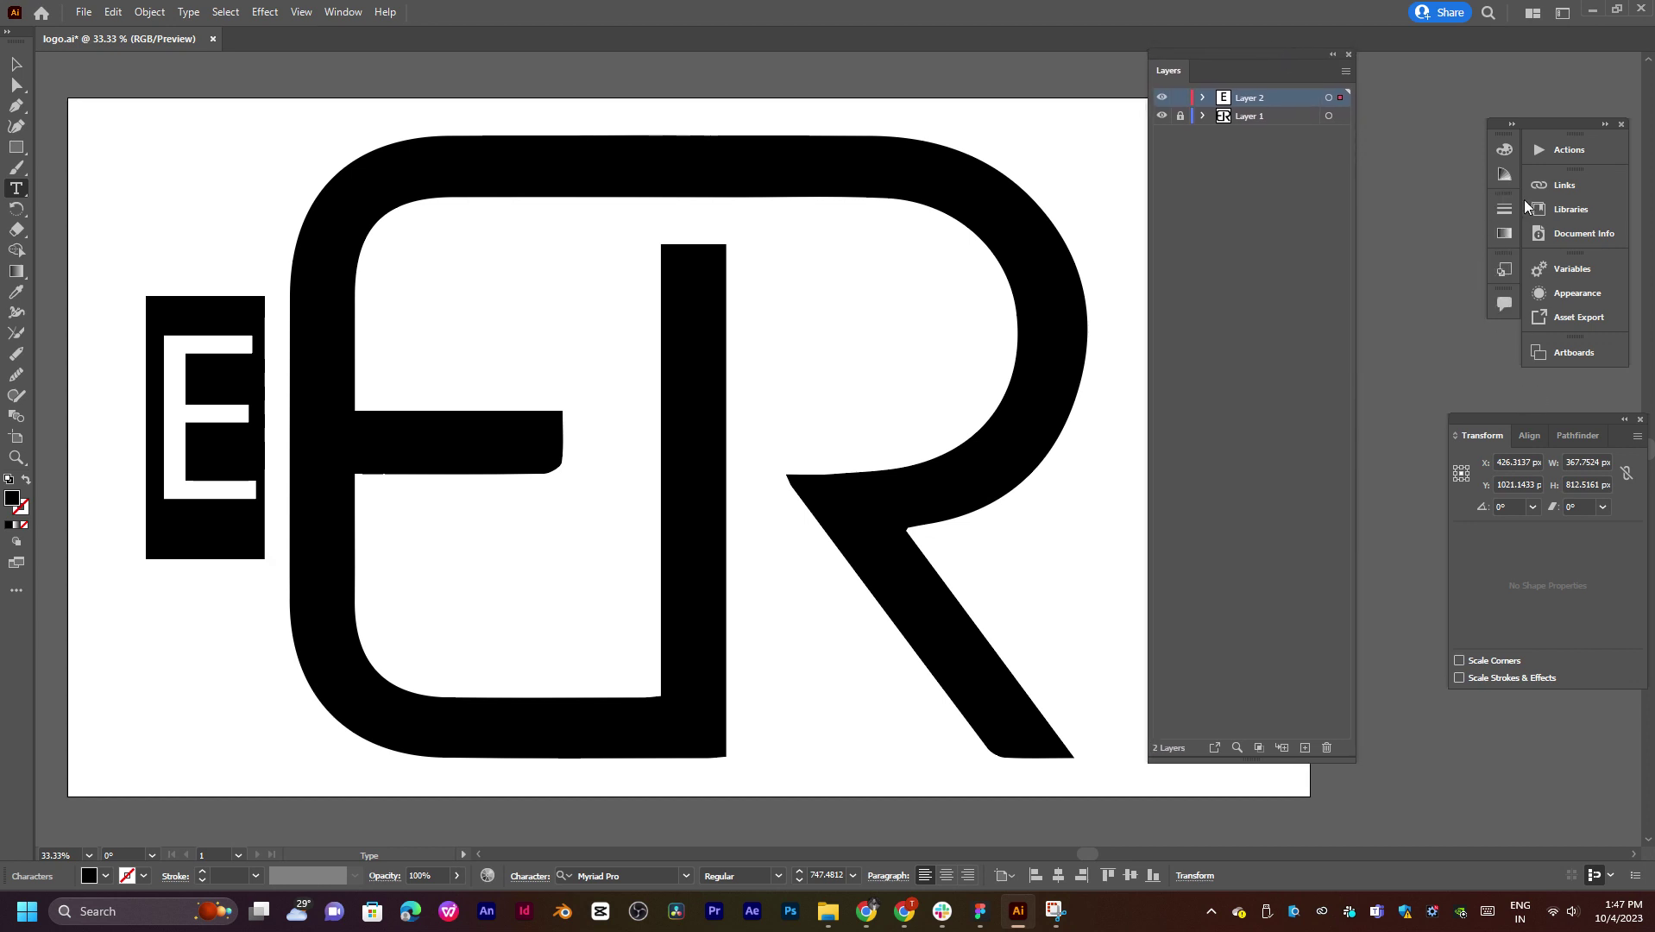
{"action": "left_click", "coordinate": [1640, 421]}
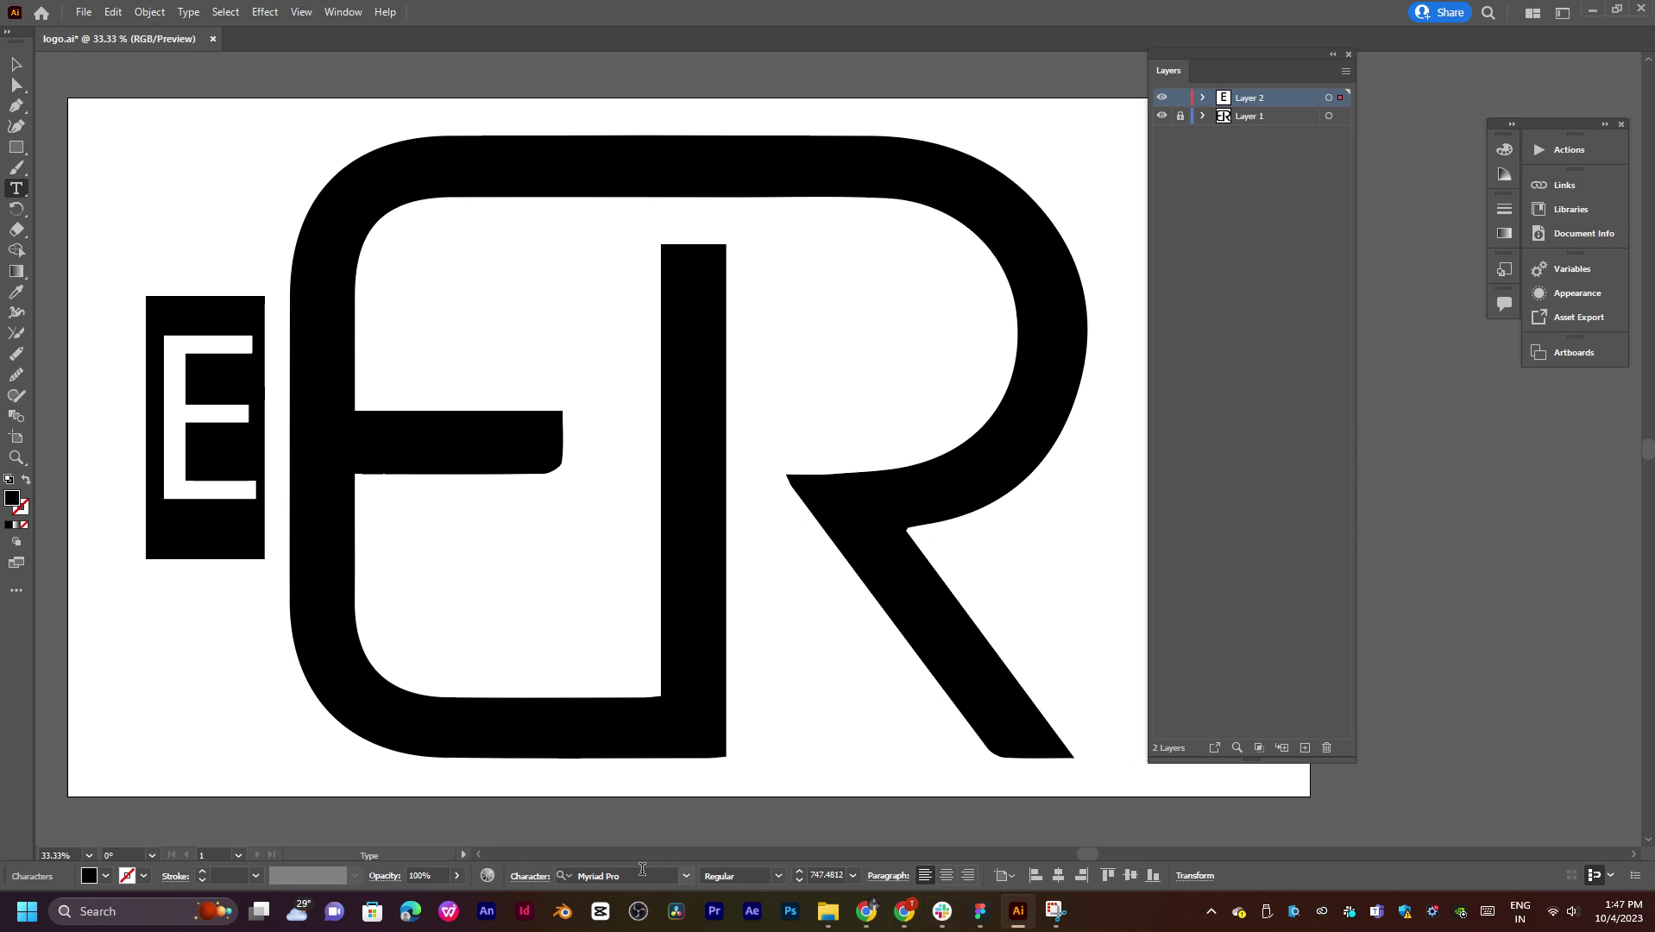
Step: Keep Myriad Pro and add TR after the E so the text reads ETR
{"action": "left_click", "coordinate": [688, 877]}
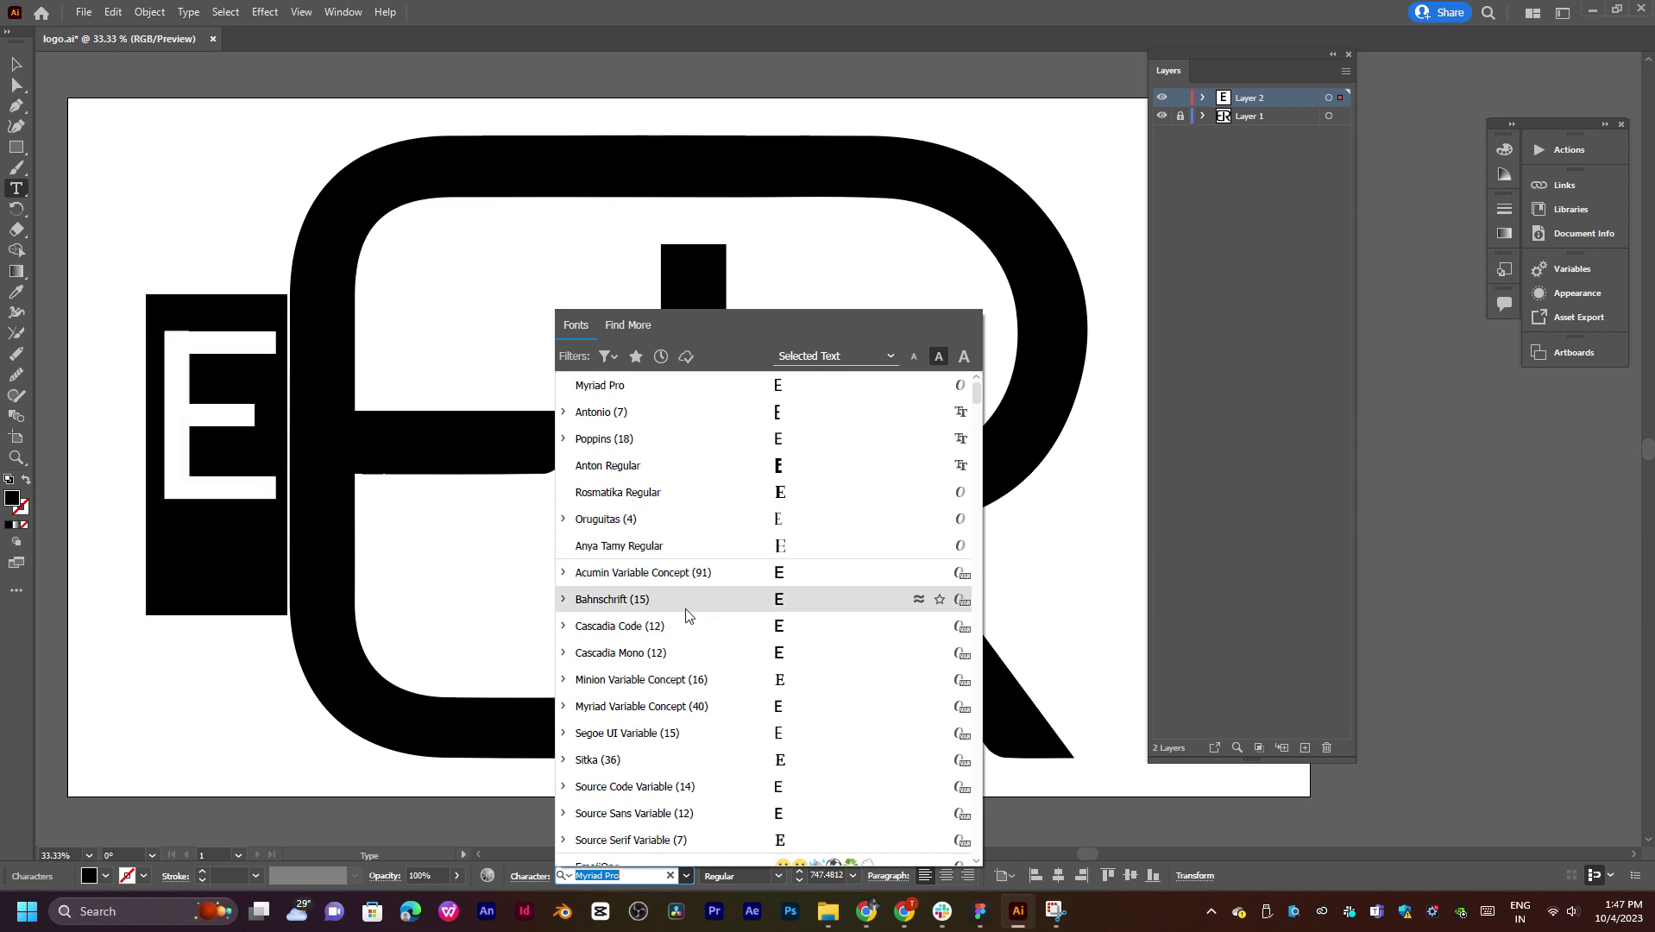
{"action": "left_click", "coordinate": [217, 468]}
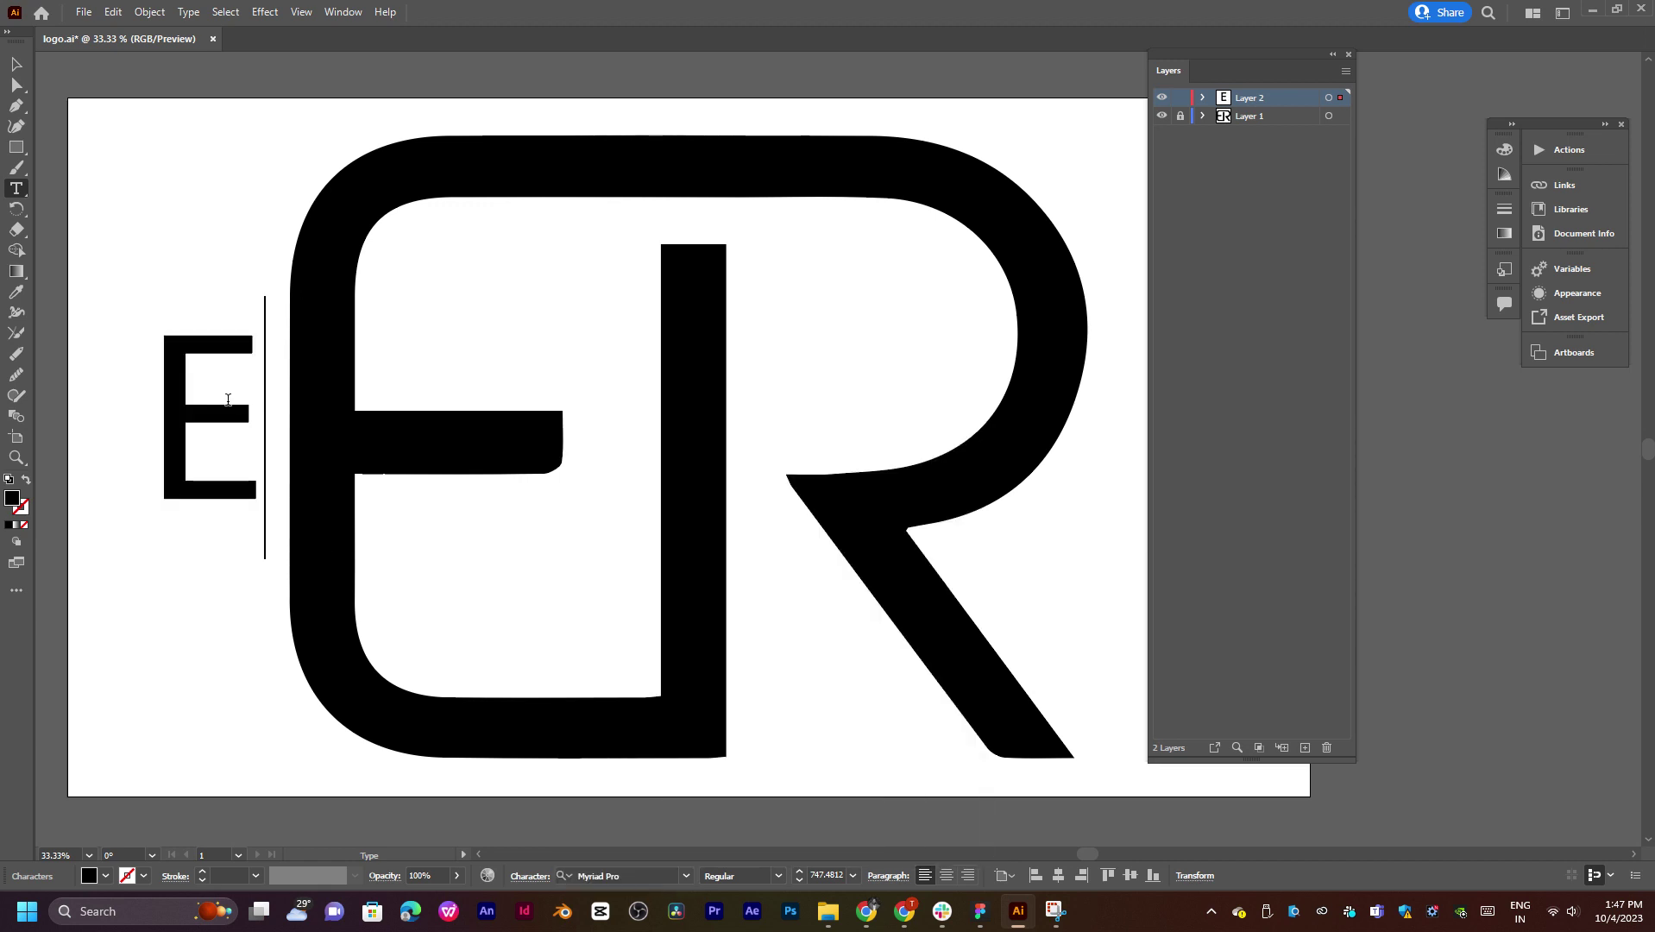
{"action": "type", "text": "T"}
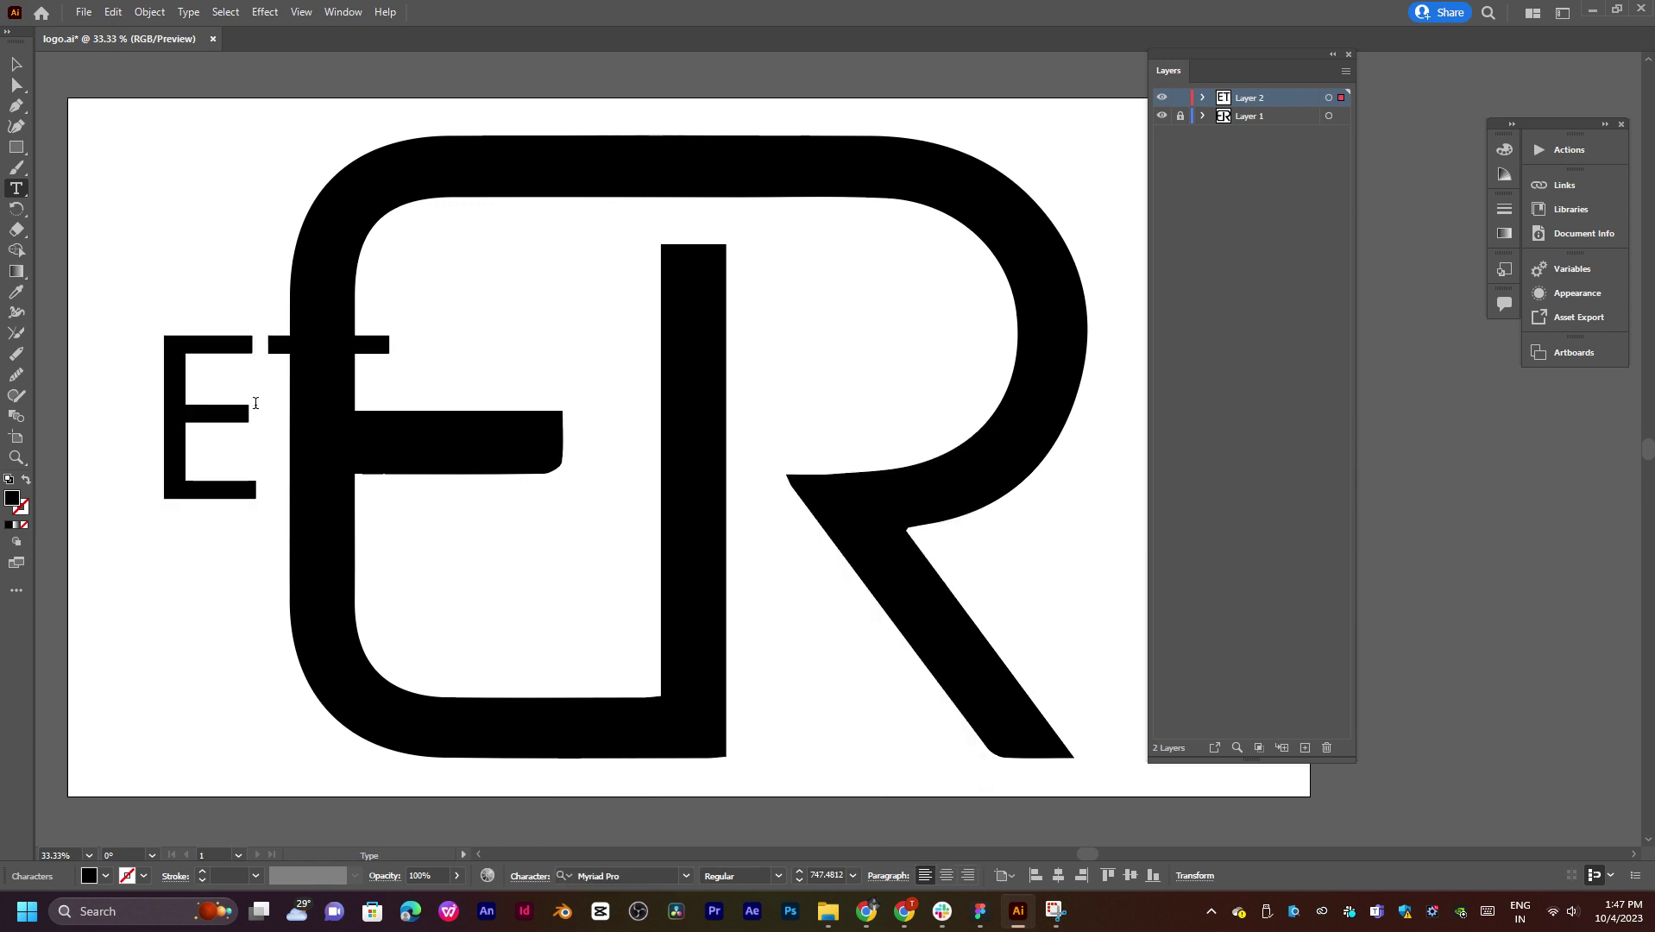
{"action": "type", "text": "R"}
{"action": "key", "text": "ctrl+a"}
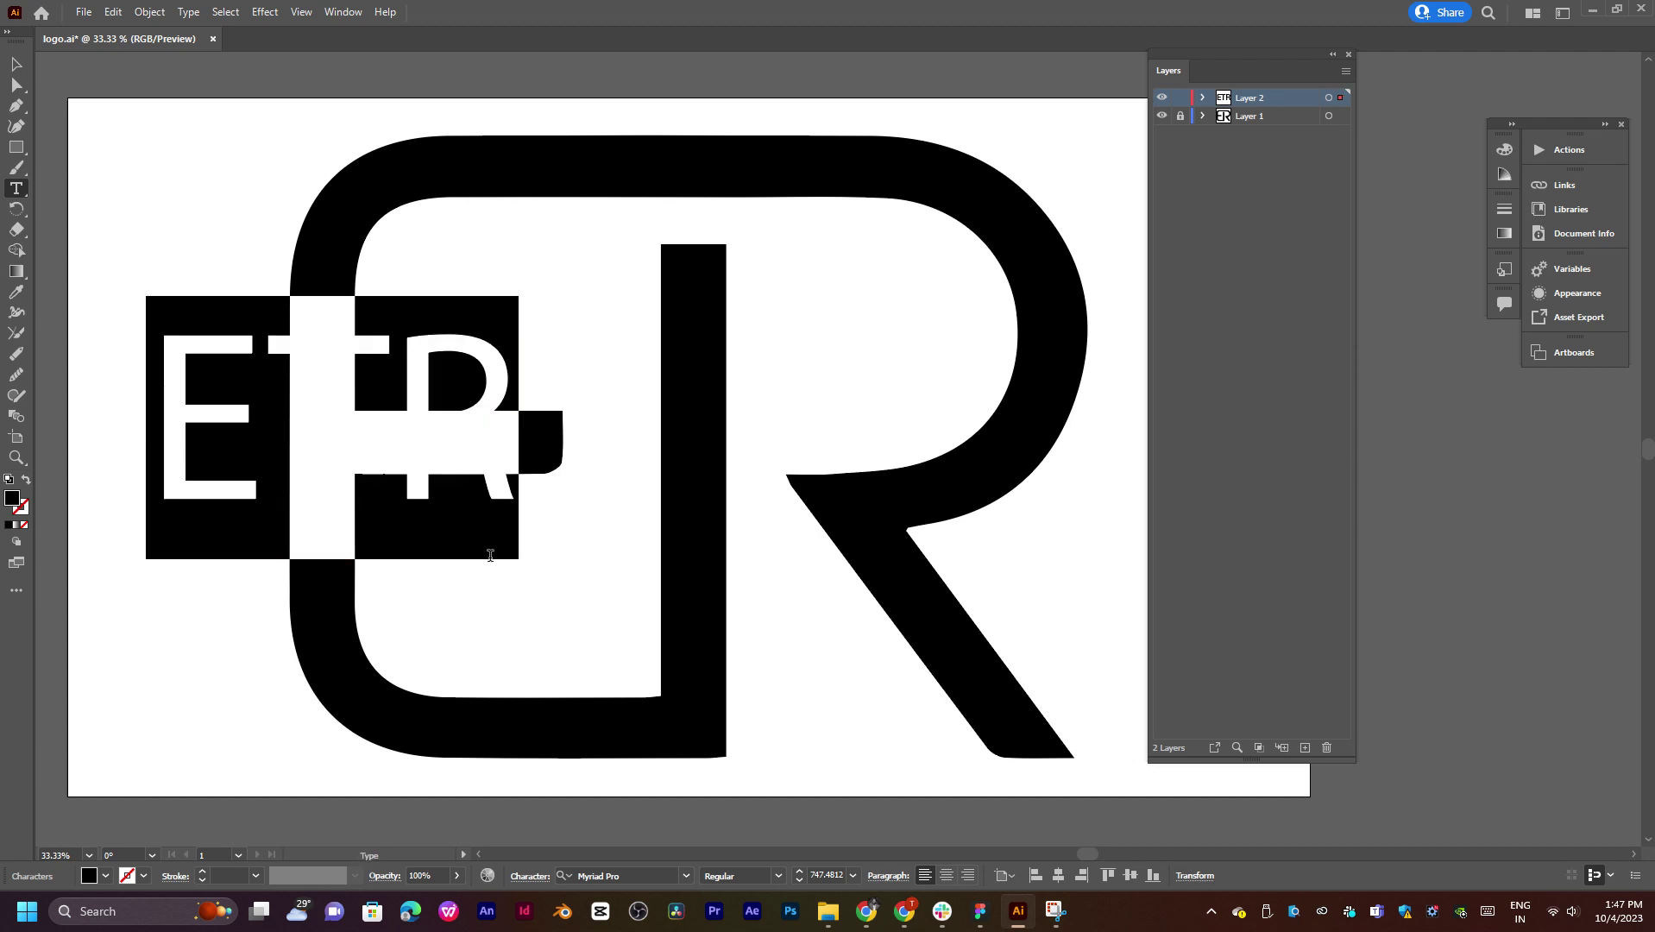
{"action": "key", "text": "Escape"}
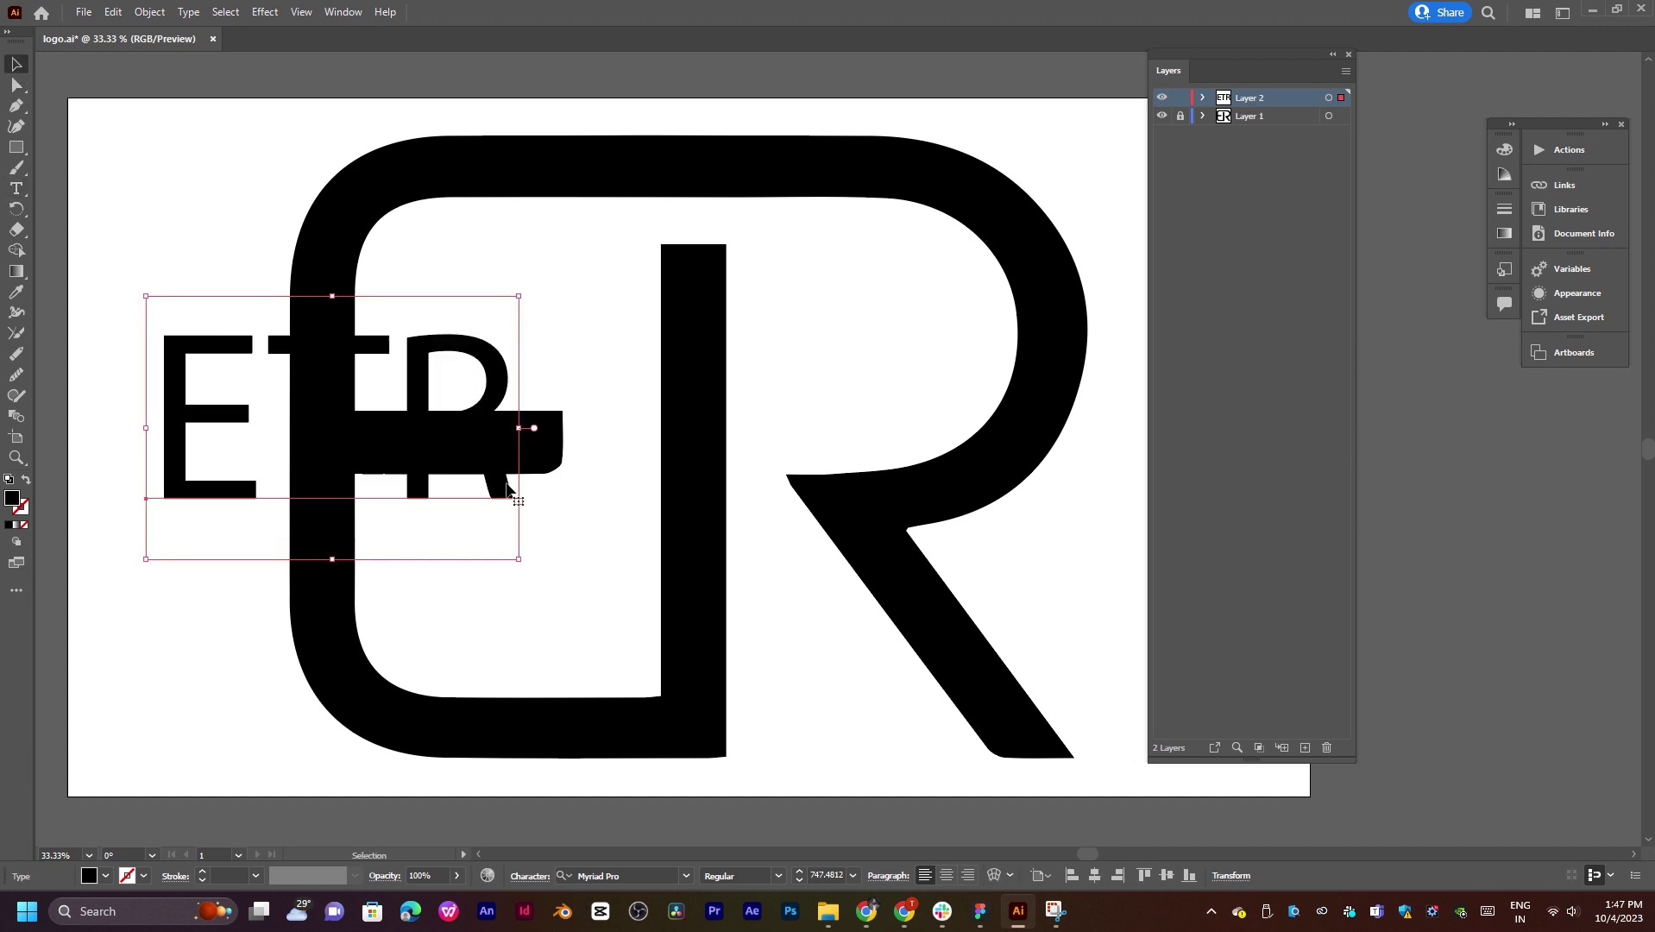
Step: Dock the Layers panel, move ETR off the artboard's right side, and show the font list
{"action": "mouse_move", "coordinate": [509, 482]}
{"action": "left_mouse_down"}
{"action": "mouse_move", "coordinate": [840, 534]}
{"action": "mouse_move", "coordinate": [419, 515]}
{"action": "left_mouse_up"}
{"action": "mouse_move", "coordinate": [396, 433]}
{"action": "left_mouse_down"}
{"action": "mouse_move", "coordinate": [939, 216]}
{"action": "mouse_move", "coordinate": [502, 398]}
{"action": "mouse_move", "coordinate": [972, 369]}
{"action": "left_mouse_up"}
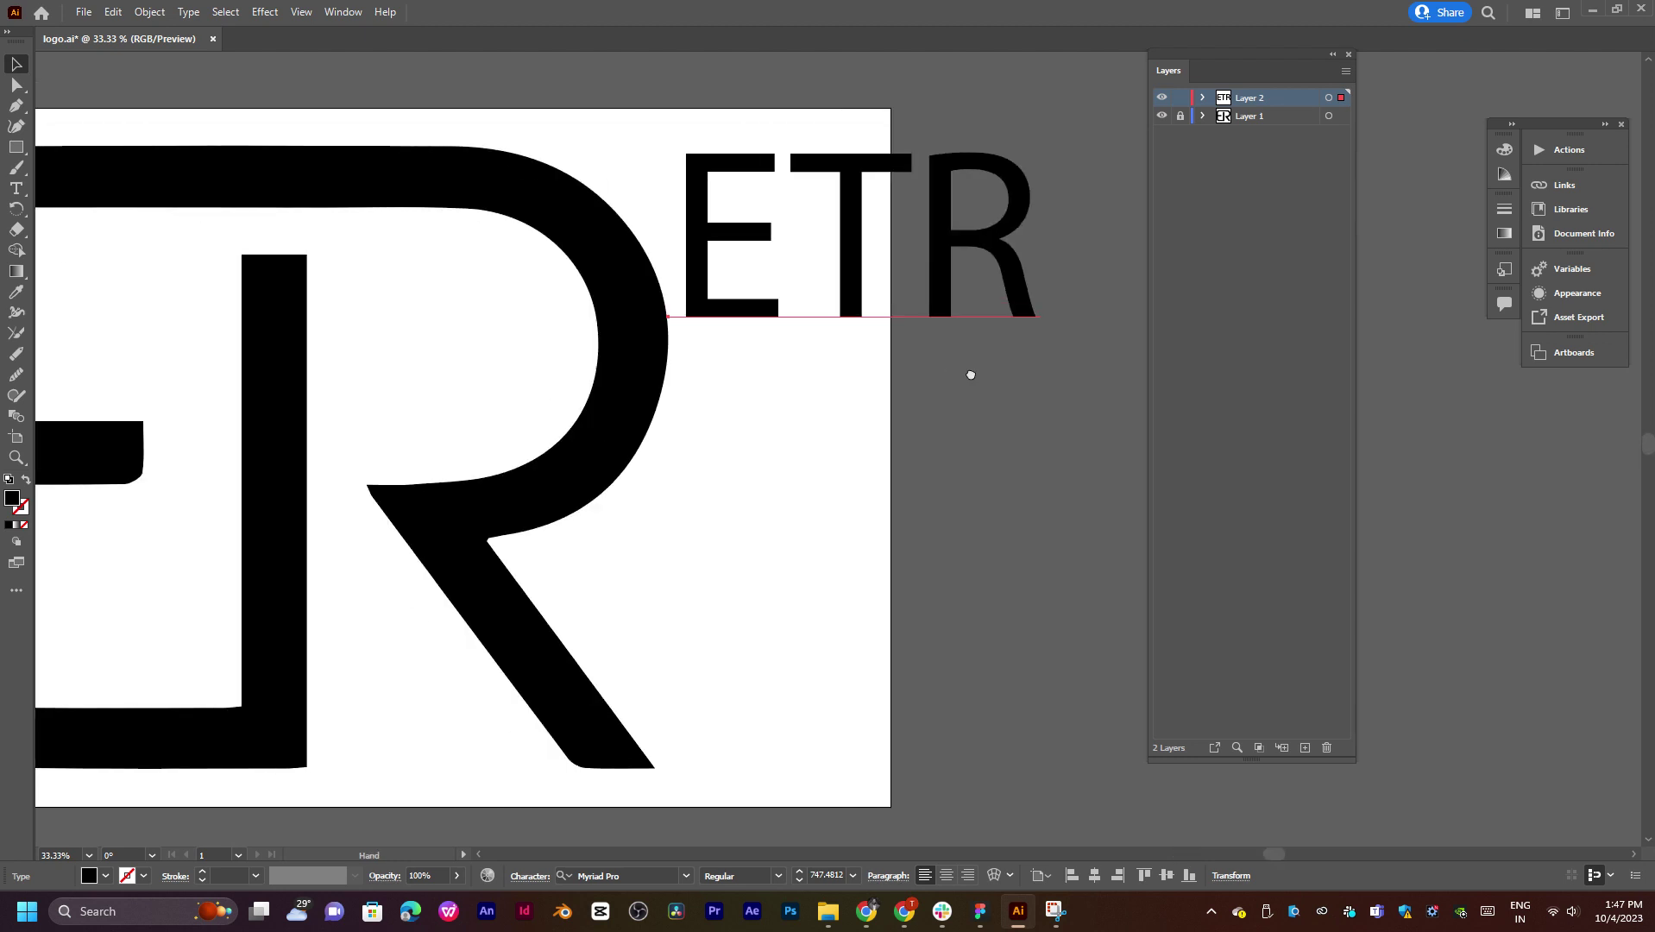
{"action": "mouse_move", "coordinate": [706, 439]}
{"action": "left_mouse_down"}
{"action": "mouse_move", "coordinate": [887, 449]}
{"action": "mouse_move", "coordinate": [898, 424]}
{"action": "left_mouse_up"}
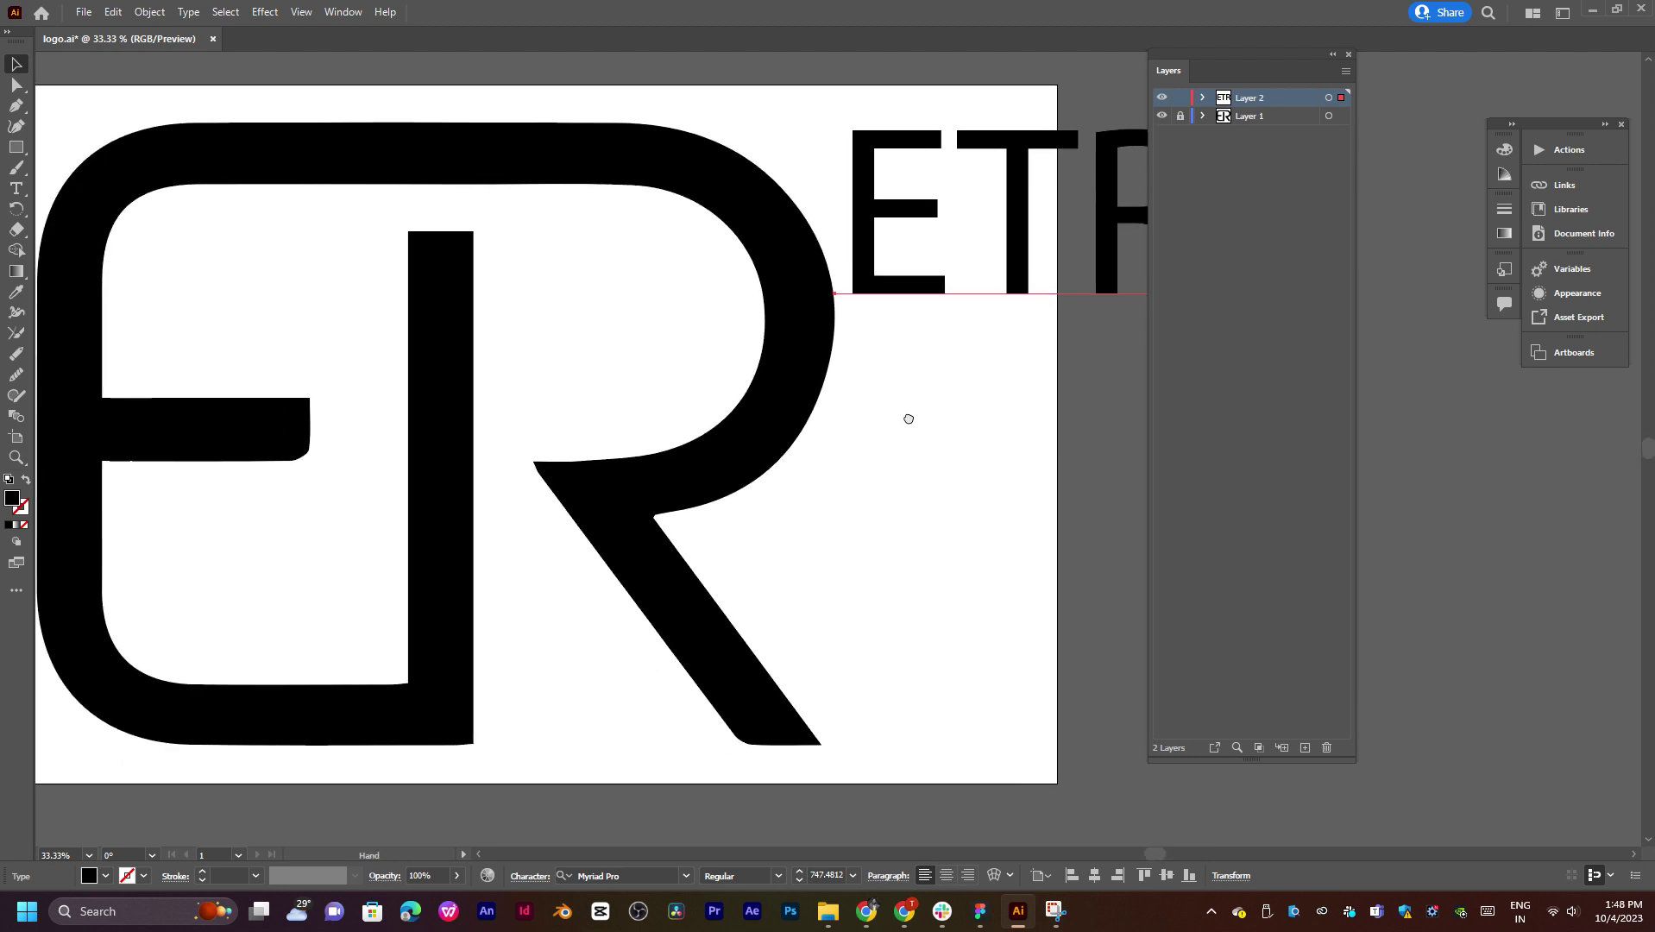
{"action": "left_click_drag", "start_coordinate": [1273, 52], "coordinate": [1544, 407]}
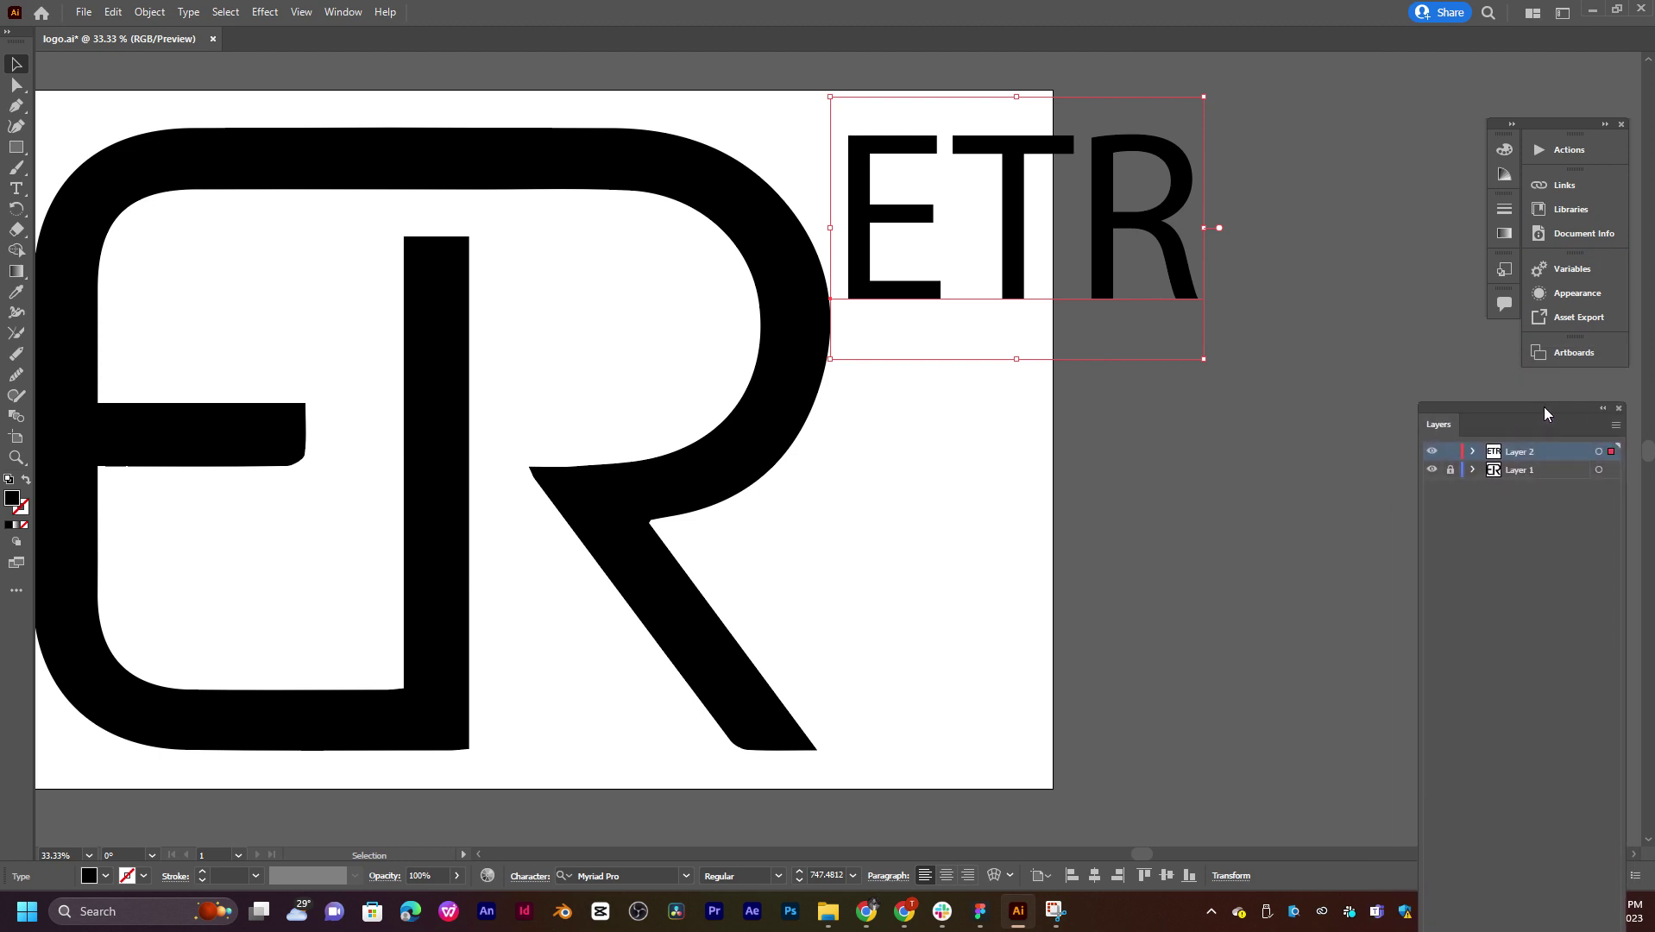
{"action": "left_click_drag", "start_coordinate": [1180, 294], "coordinate": [1271, 327]}
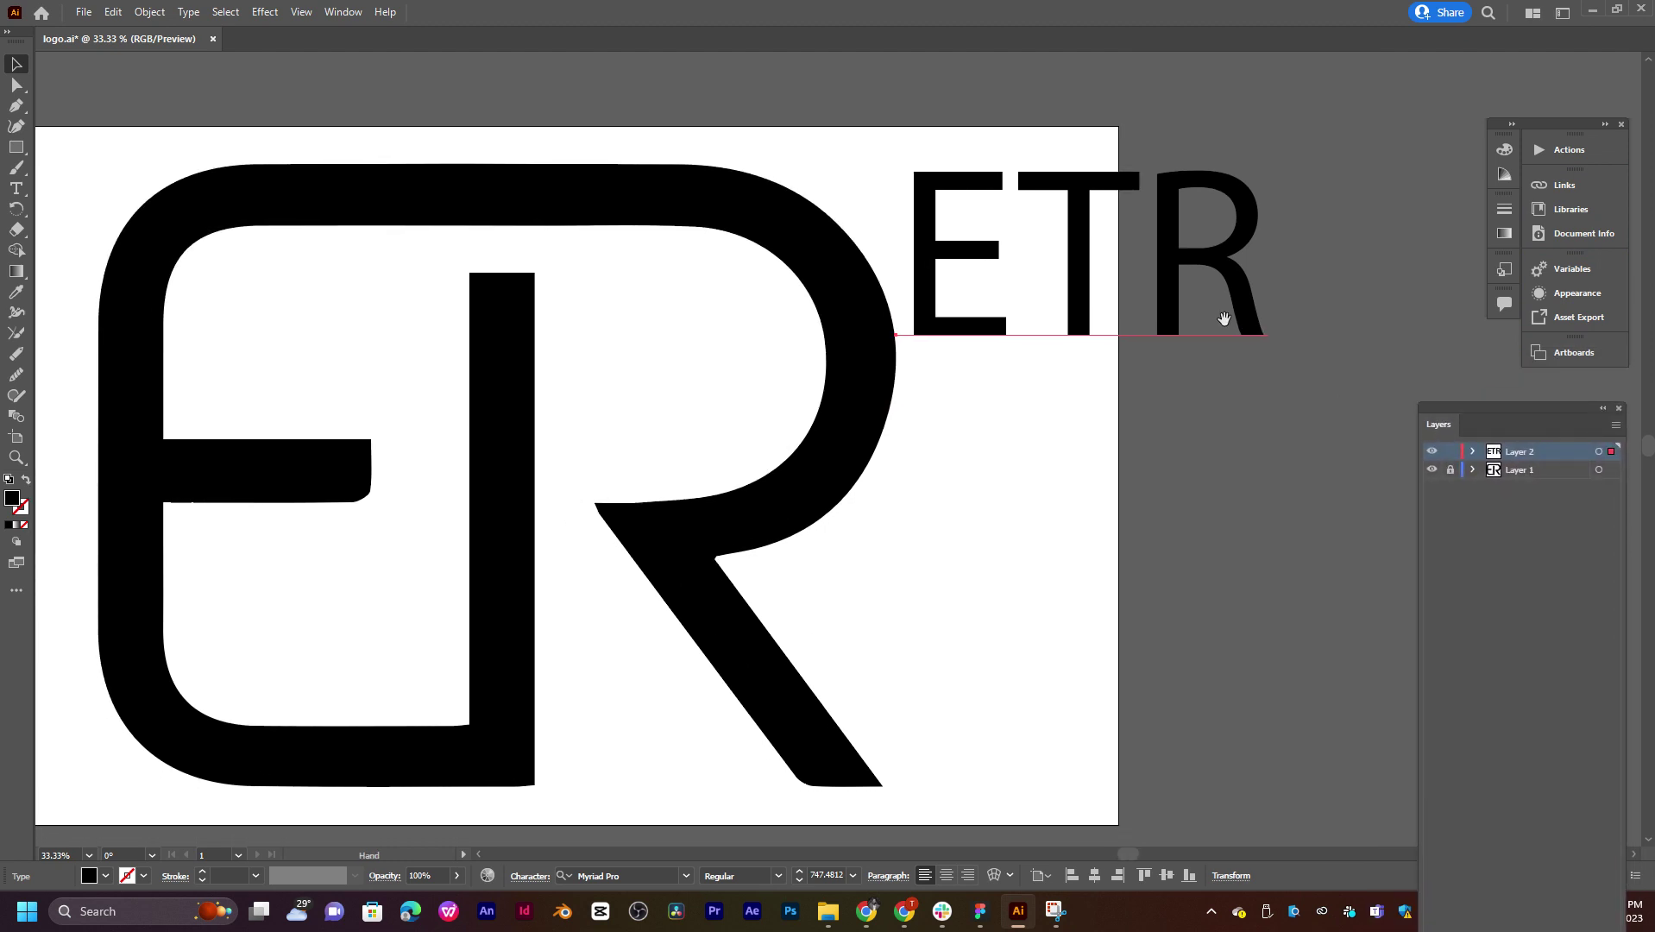
{"action": "mouse_move", "coordinate": [1191, 283]}
{"action": "left_mouse_down"}
{"action": "mouse_move", "coordinate": [1294, 270]}
{"action": "mouse_move", "coordinate": [1113, 335]}
{"action": "mouse_move", "coordinate": [1093, 288]}
{"action": "left_mouse_up"}
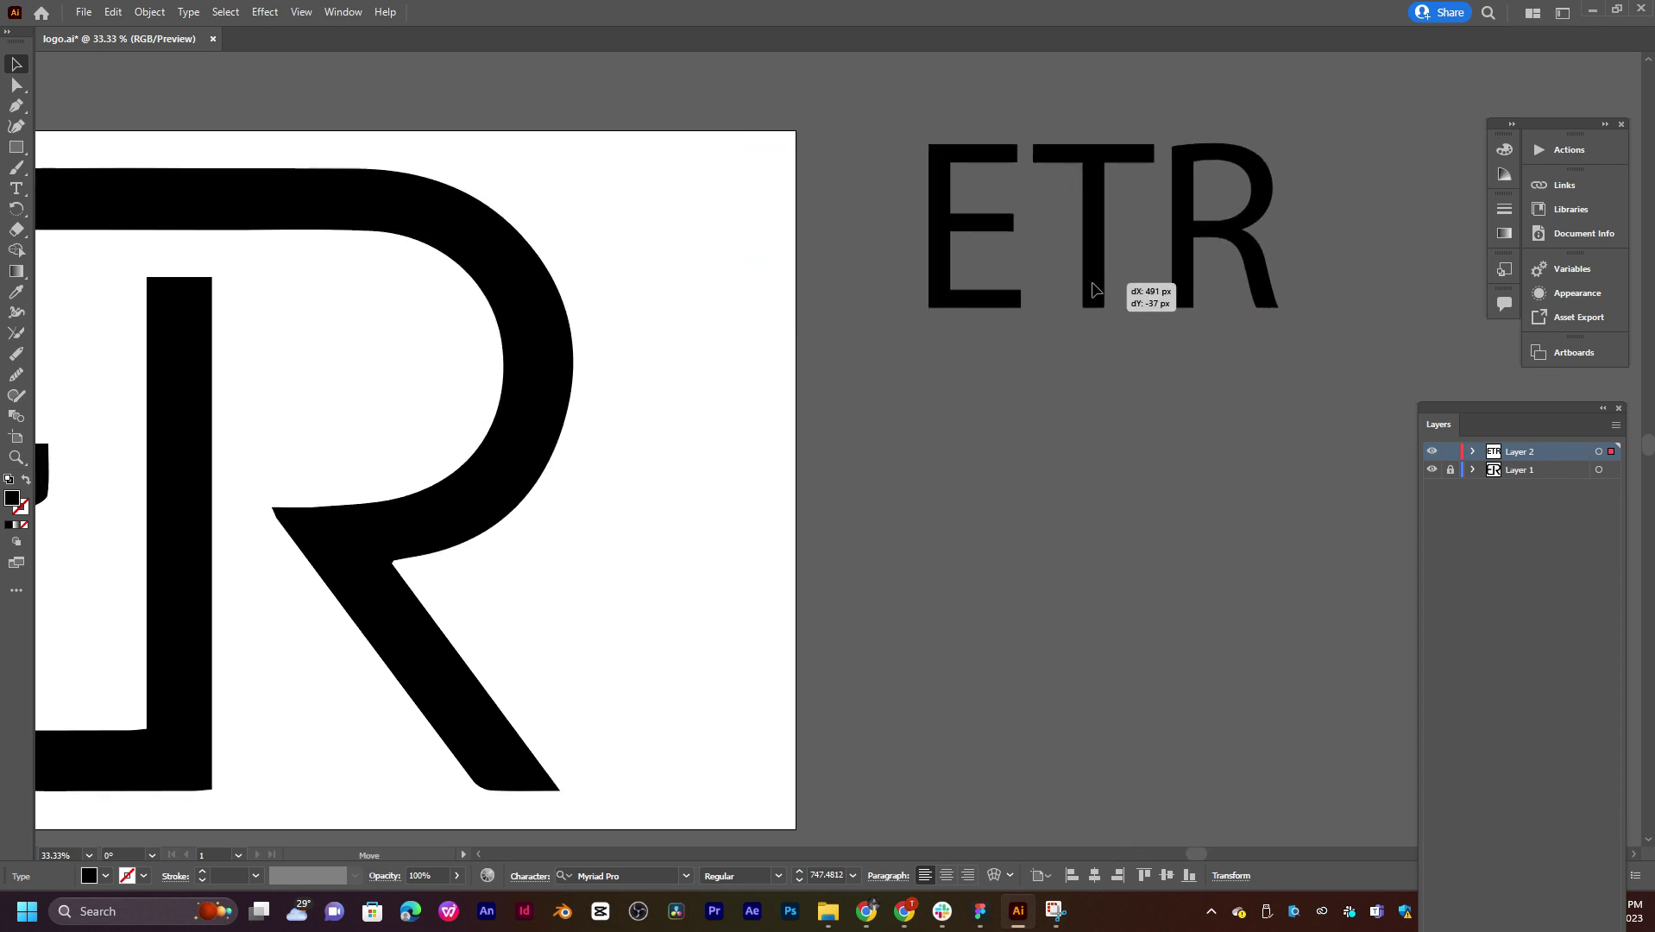
{"action": "left_click", "coordinate": [687, 876]}
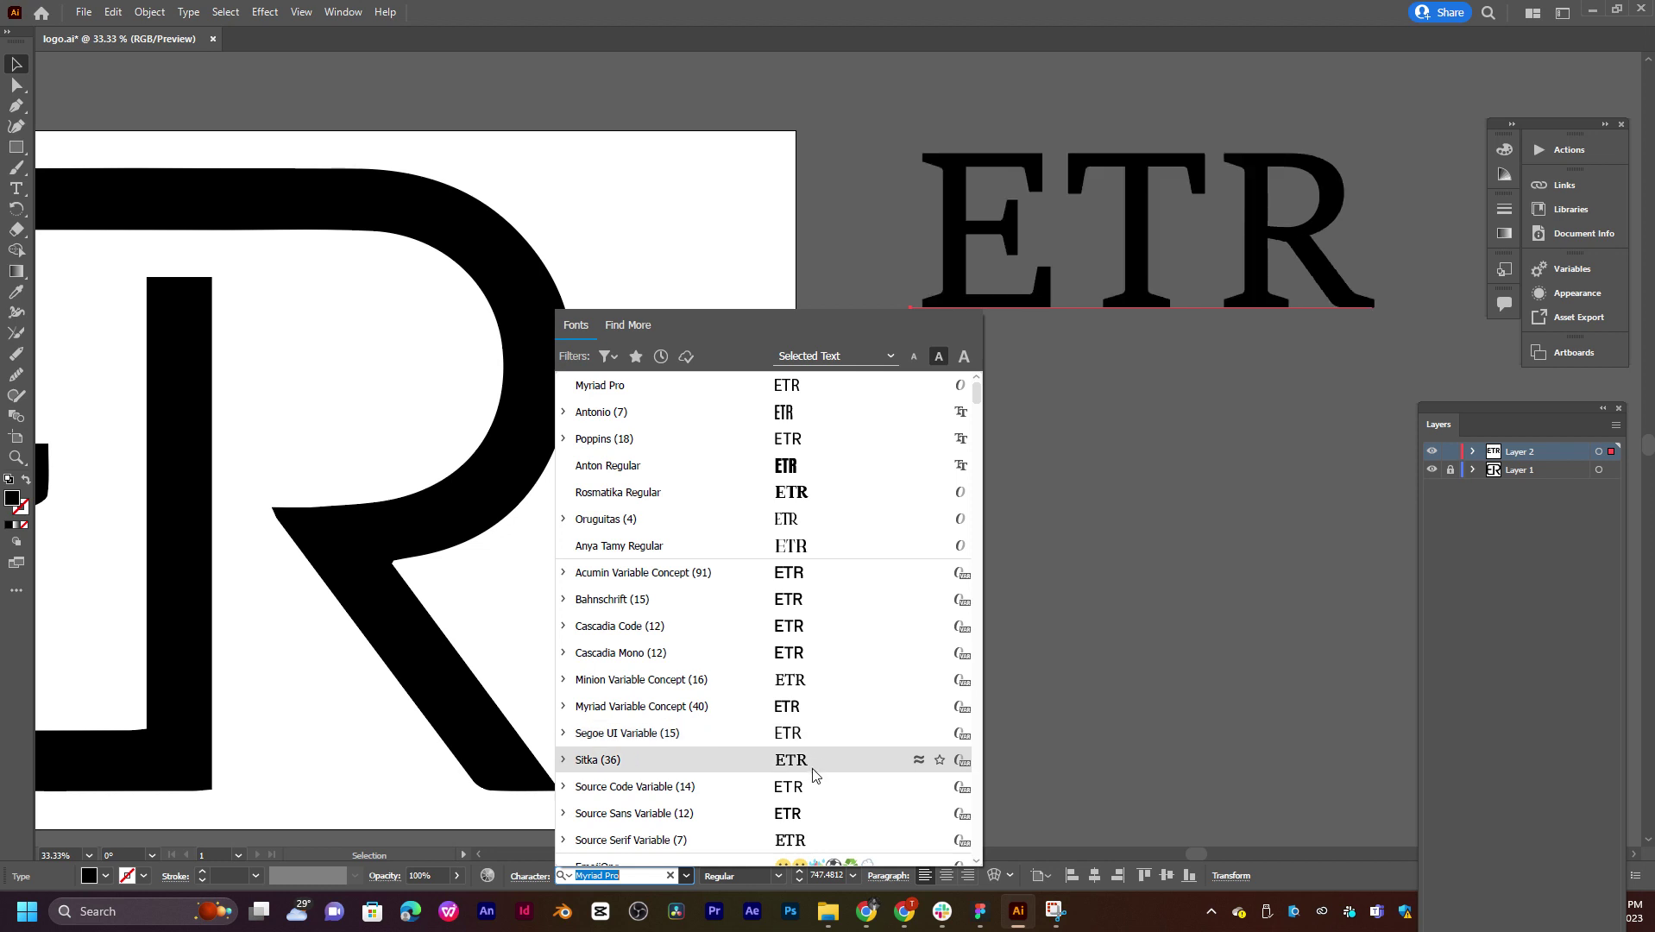
Step: Scroll through the font list previewing typefaces on ETR down to Poppins
{"action": "scroll", "coordinate": [798, 777], "scroll_direction": "down", "scroll_amount": 1}
{"action": "scroll", "coordinate": [792, 725], "scroll_direction": "down", "scroll_amount": 3}
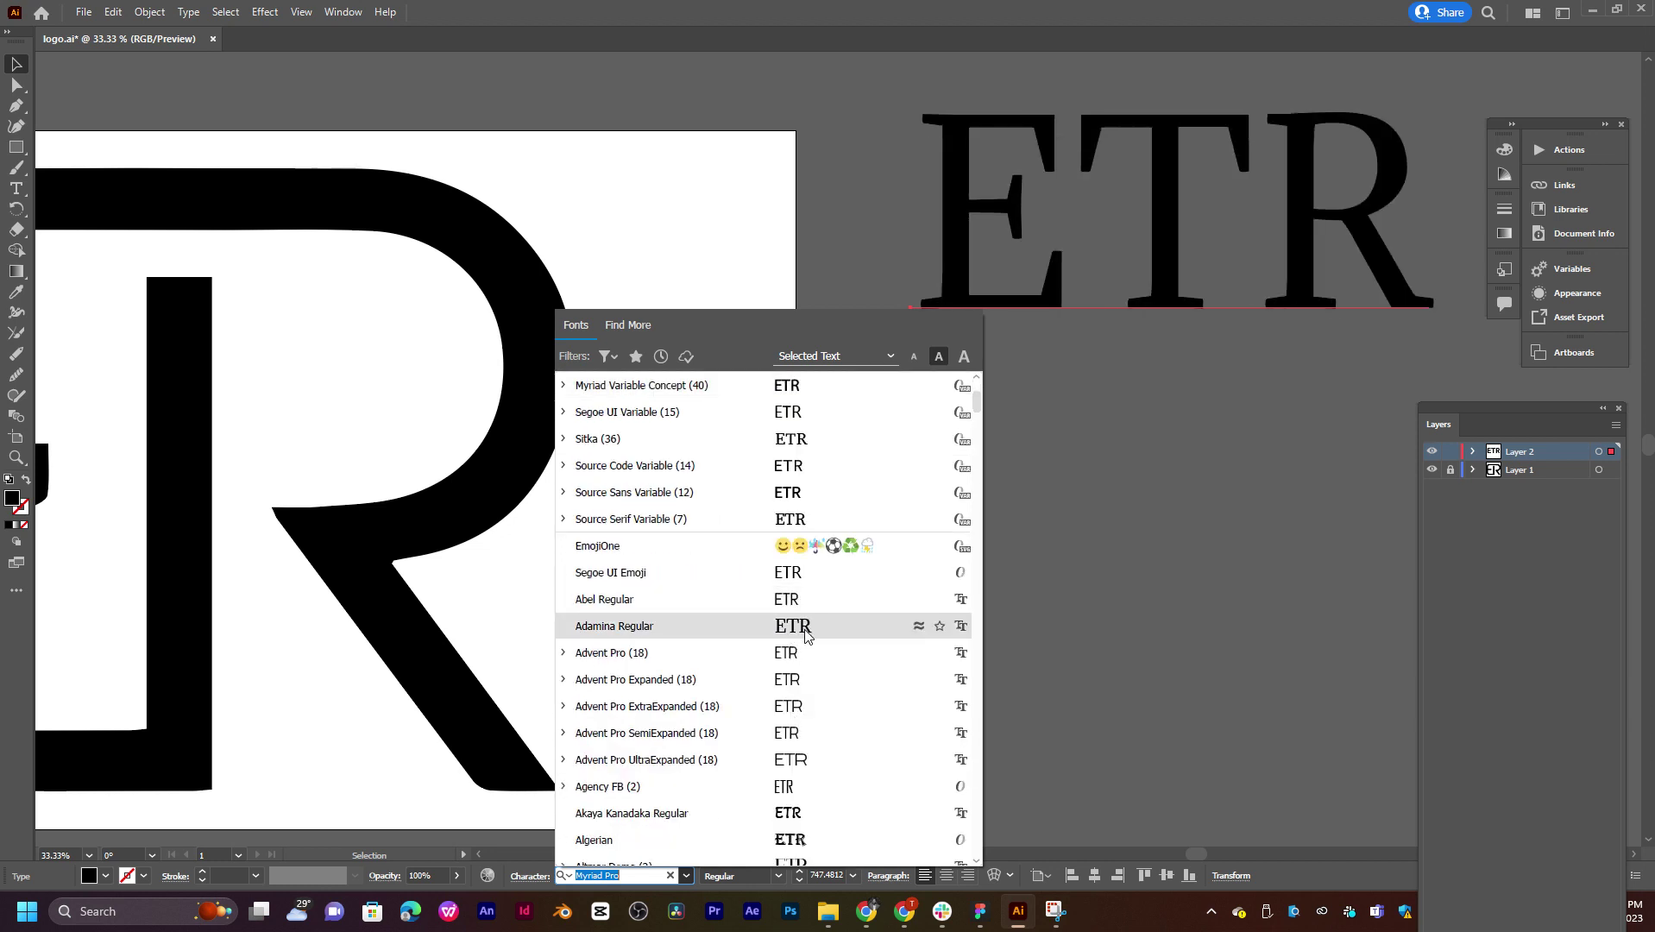
{"action": "scroll", "coordinate": [806, 677], "scroll_direction": "down", "scroll_amount": 5}
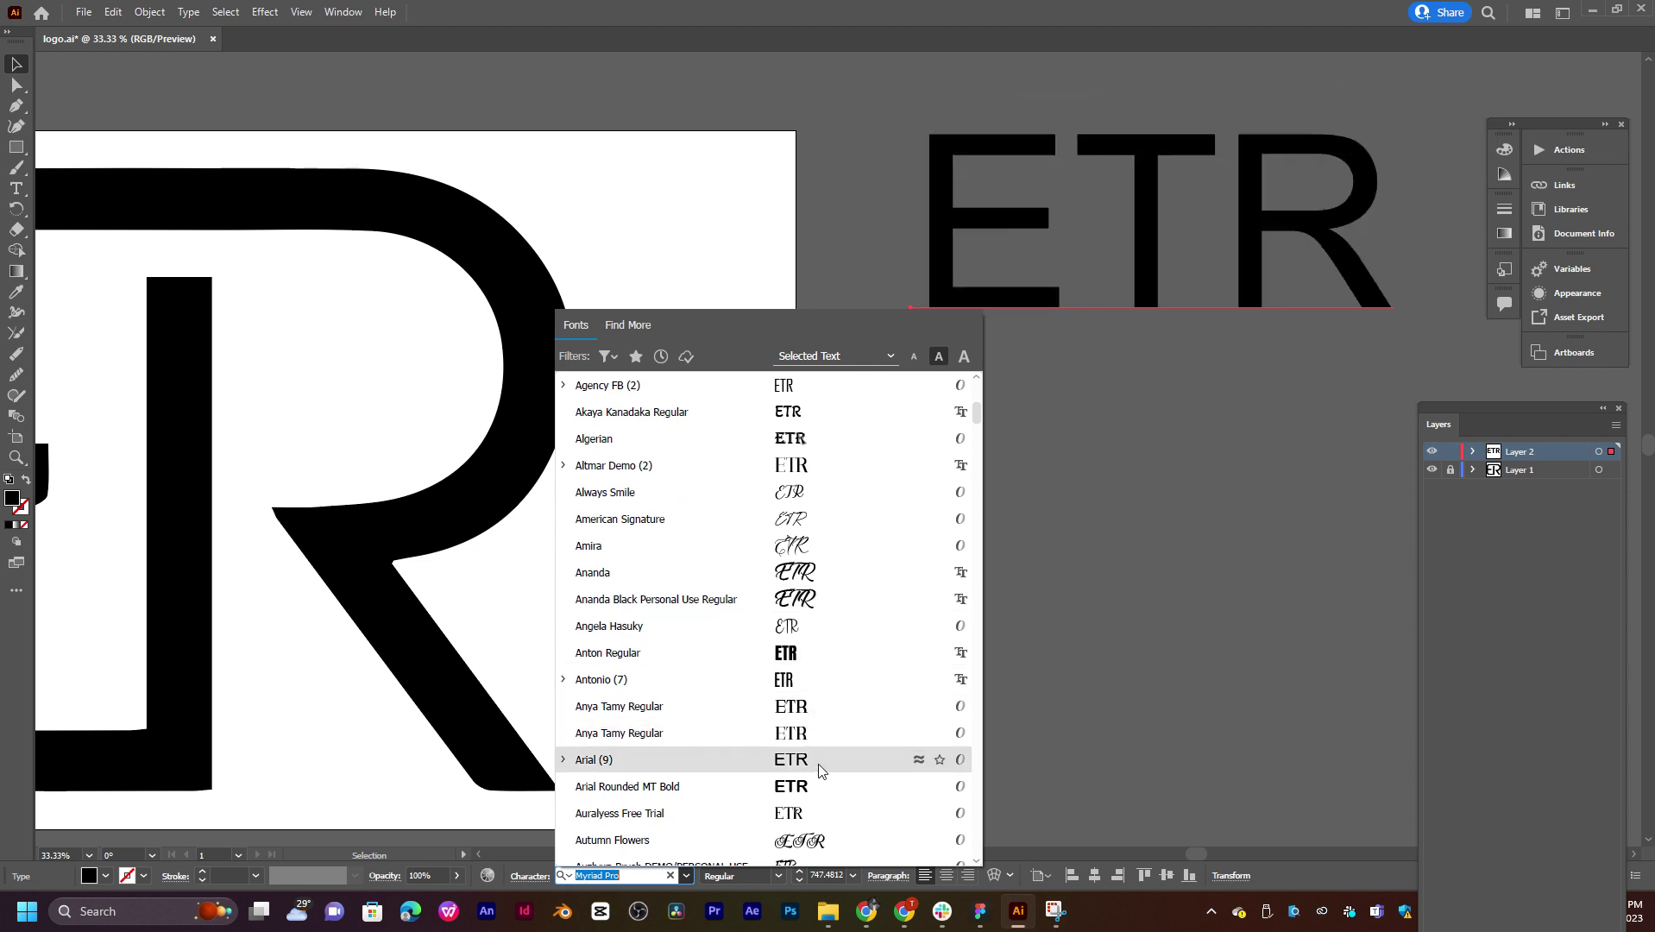
{"action": "scroll", "coordinate": [819, 771], "scroll_direction": "down", "scroll_amount": 1}
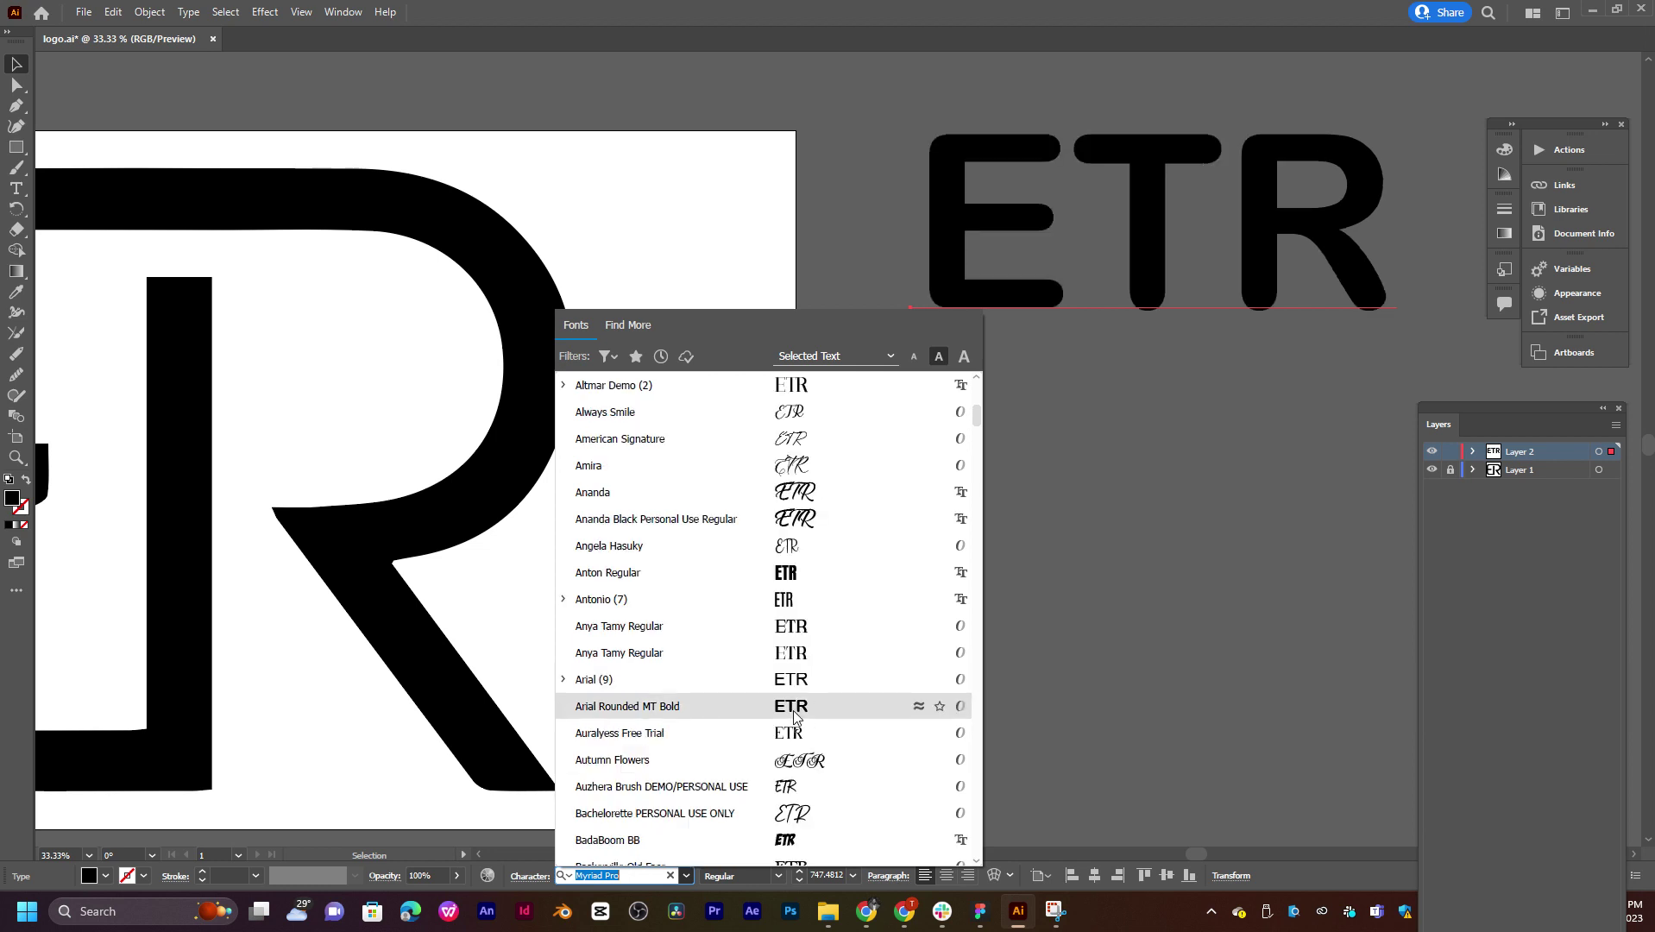
{"action": "scroll", "coordinate": [795, 715], "scroll_direction": "down", "scroll_amount": 1}
{"action": "scroll", "coordinate": [798, 699], "scroll_direction": "down", "scroll_amount": 1}
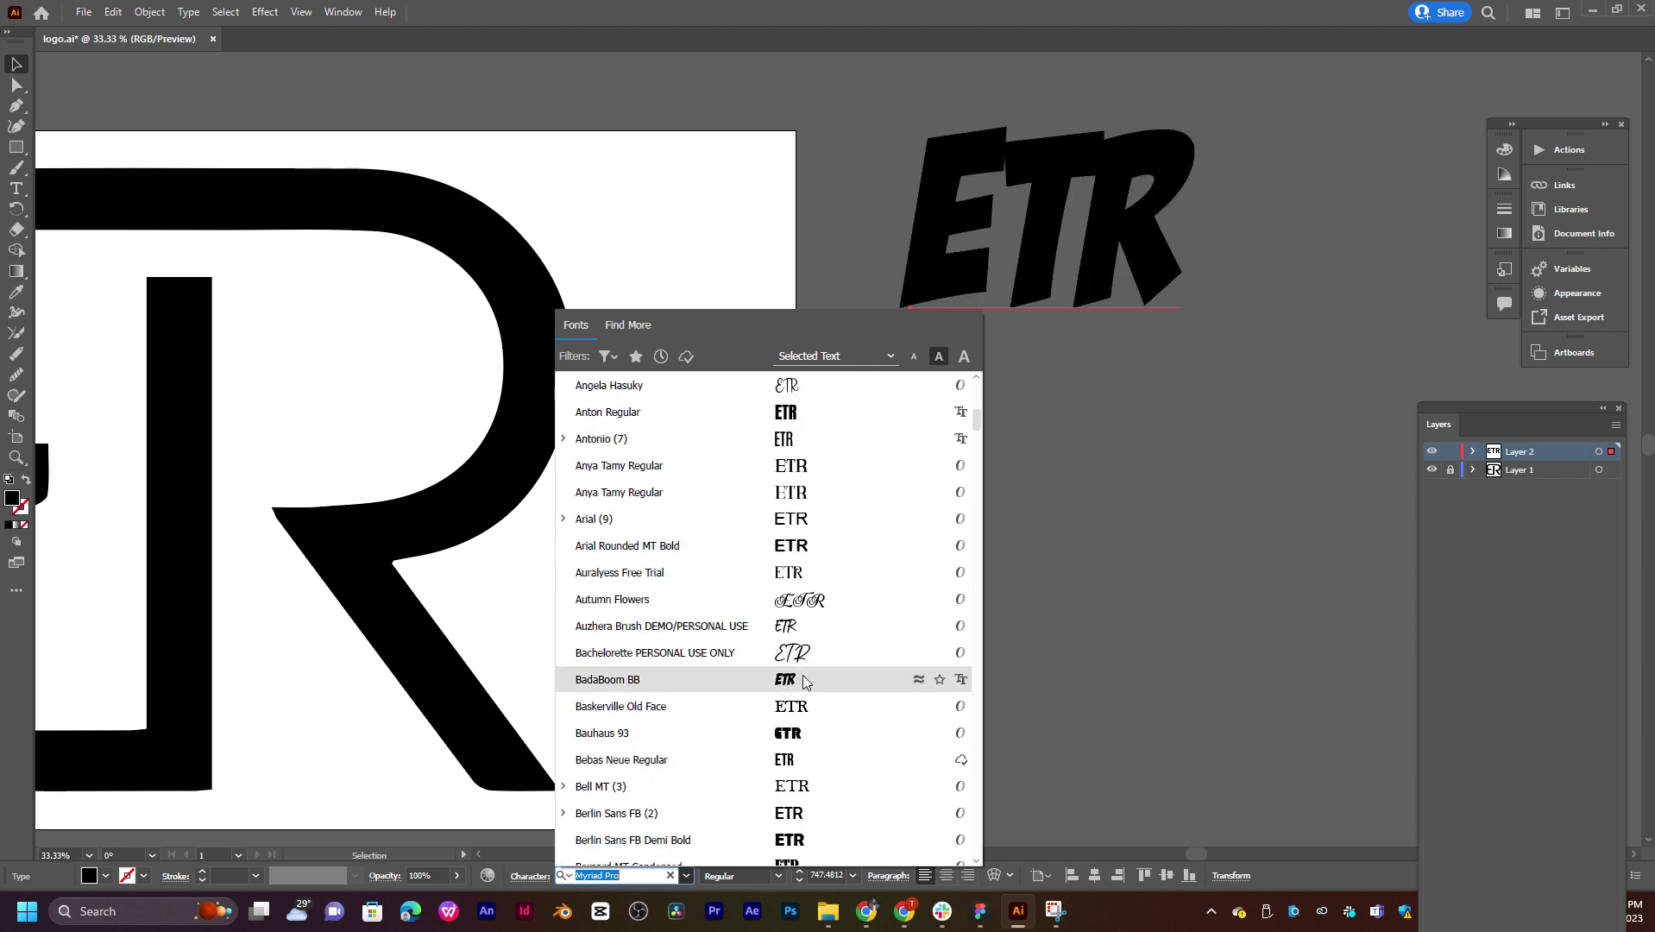
{"action": "scroll", "coordinate": [803, 681], "scroll_direction": "down", "scroll_amount": 2}
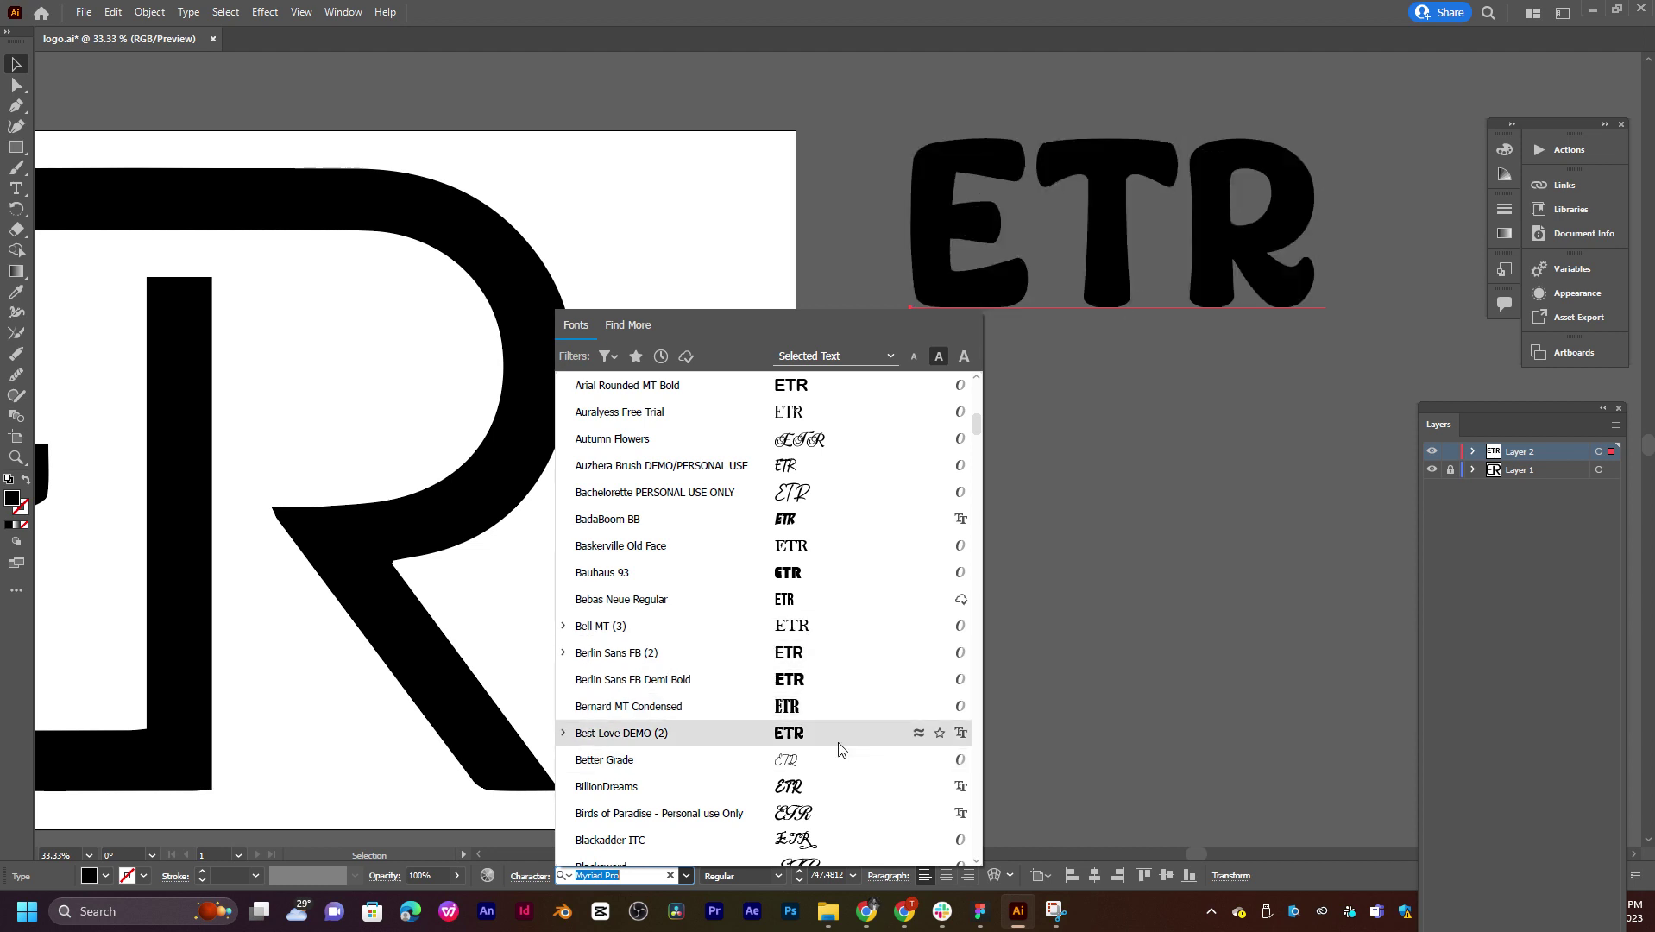
{"action": "scroll", "coordinate": [842, 747], "scroll_direction": "down", "scroll_amount": 3}
{"action": "scroll", "coordinate": [837, 747], "scroll_direction": "down", "scroll_amount": 2}
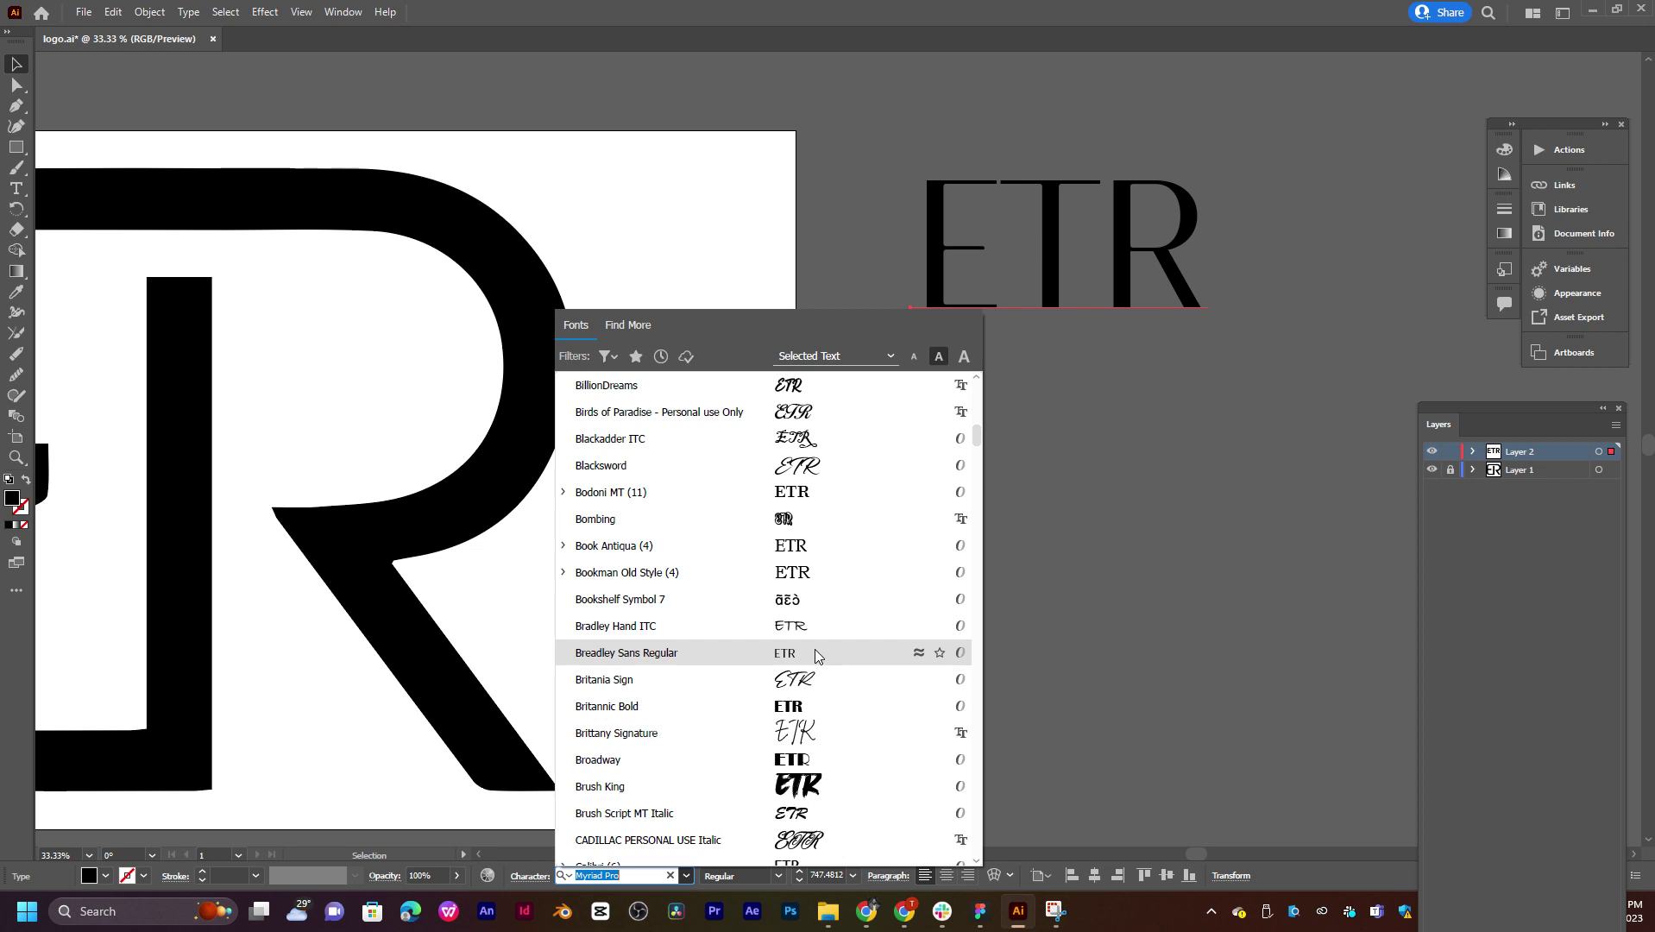
{"action": "scroll", "coordinate": [815, 649], "scroll_direction": "down", "scroll_amount": 1}
{"action": "scroll", "coordinate": [814, 649], "scroll_direction": "down", "scroll_amount": 2}
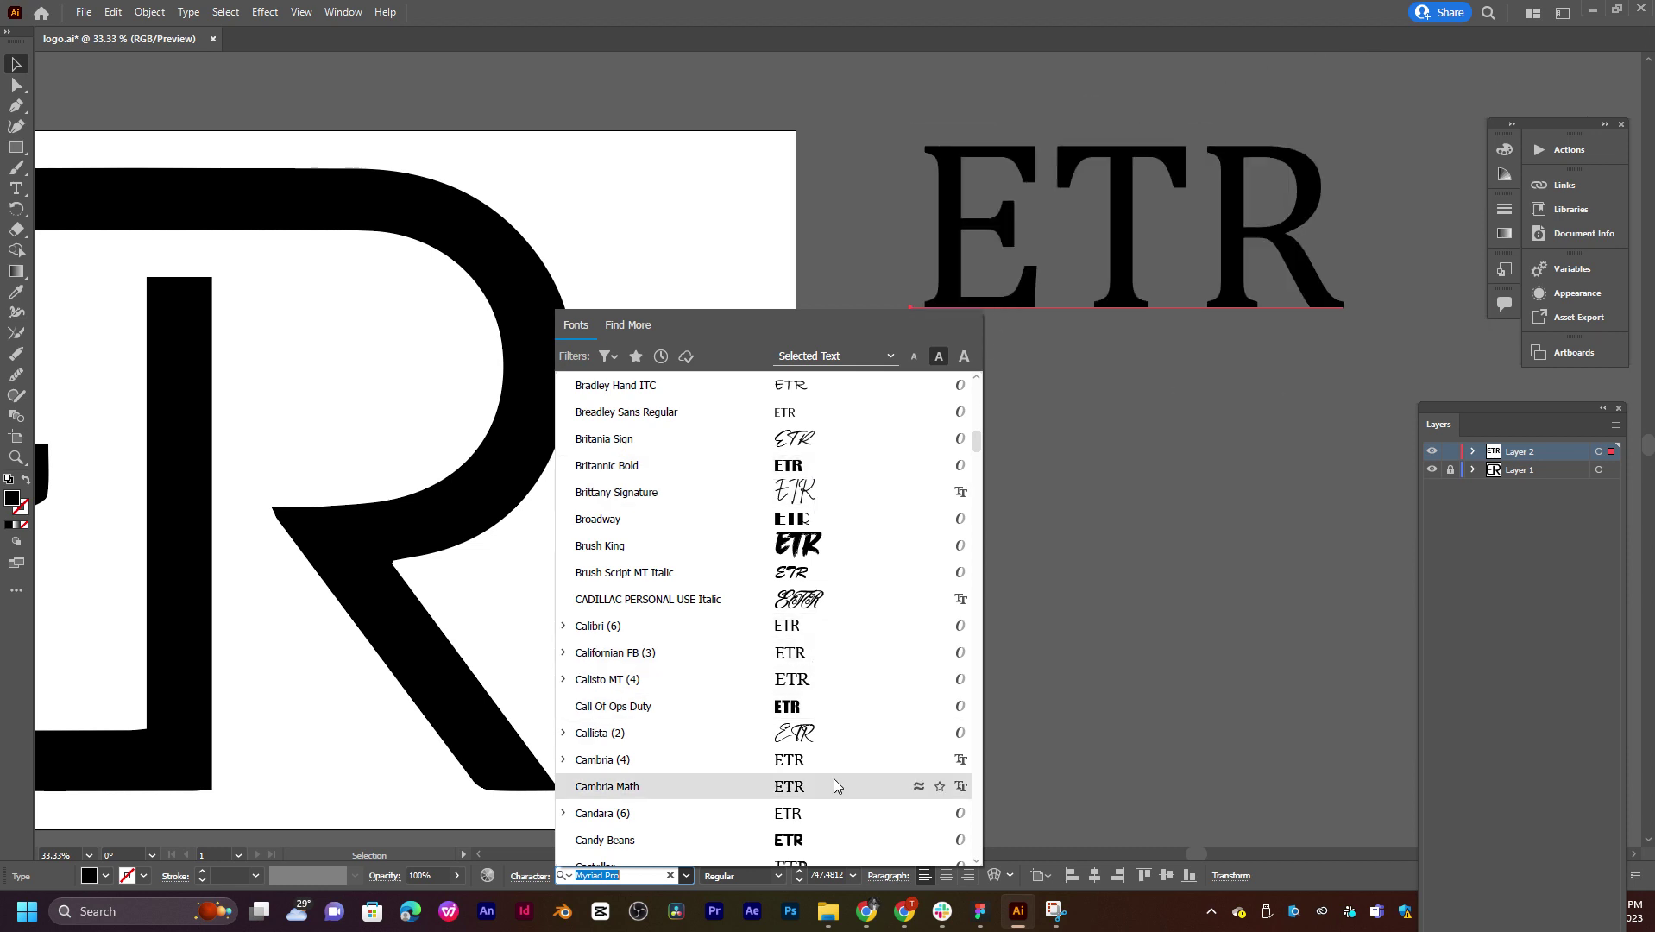
{"action": "scroll", "coordinate": [833, 778], "scroll_direction": "down", "scroll_amount": 5}
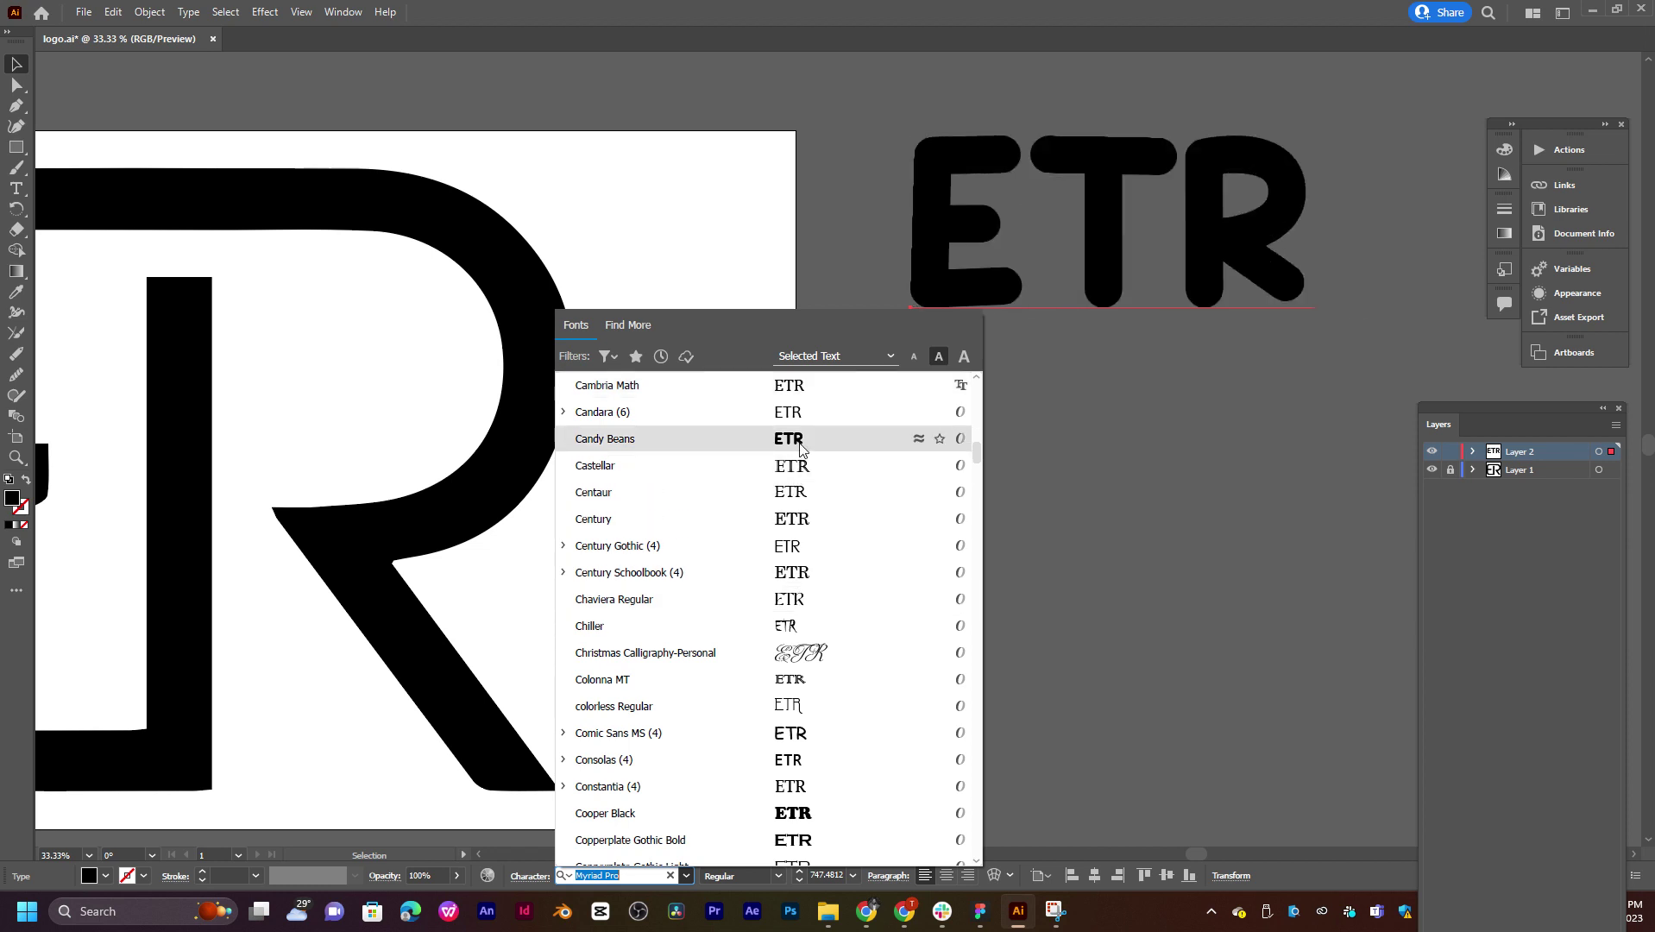
{"action": "scroll", "coordinate": [795, 639], "scroll_direction": "down", "scroll_amount": 5}
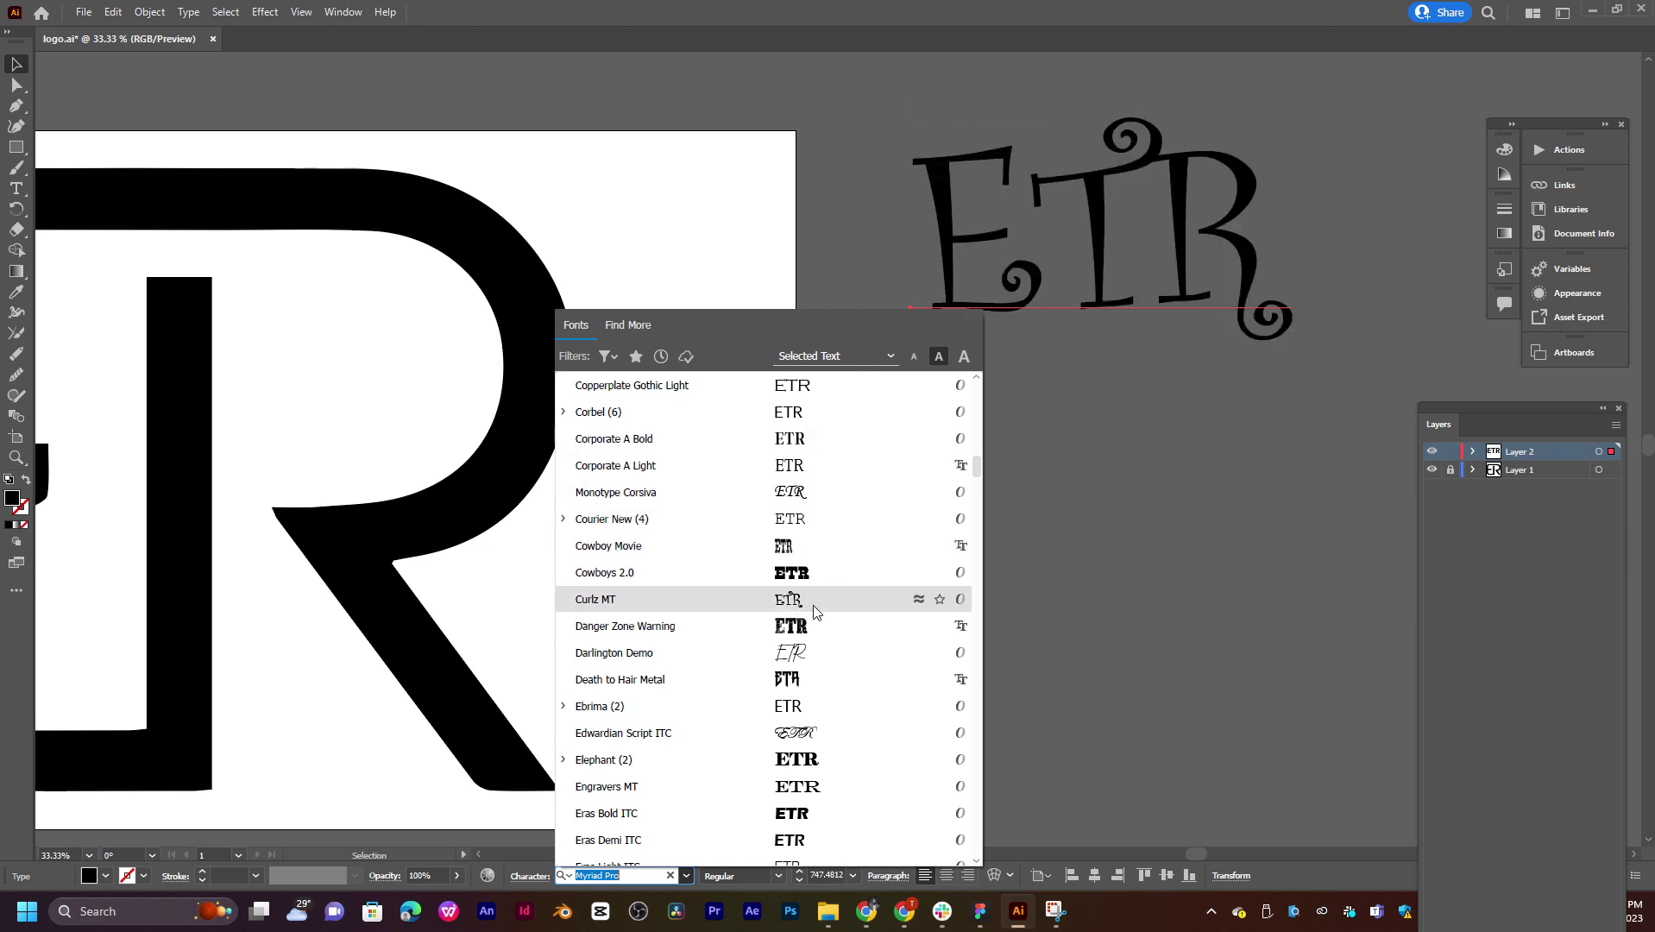
{"action": "scroll", "coordinate": [816, 611], "scroll_direction": "down", "scroll_amount": 1}
{"action": "scroll", "coordinate": [814, 673], "scroll_direction": "down", "scroll_amount": 3}
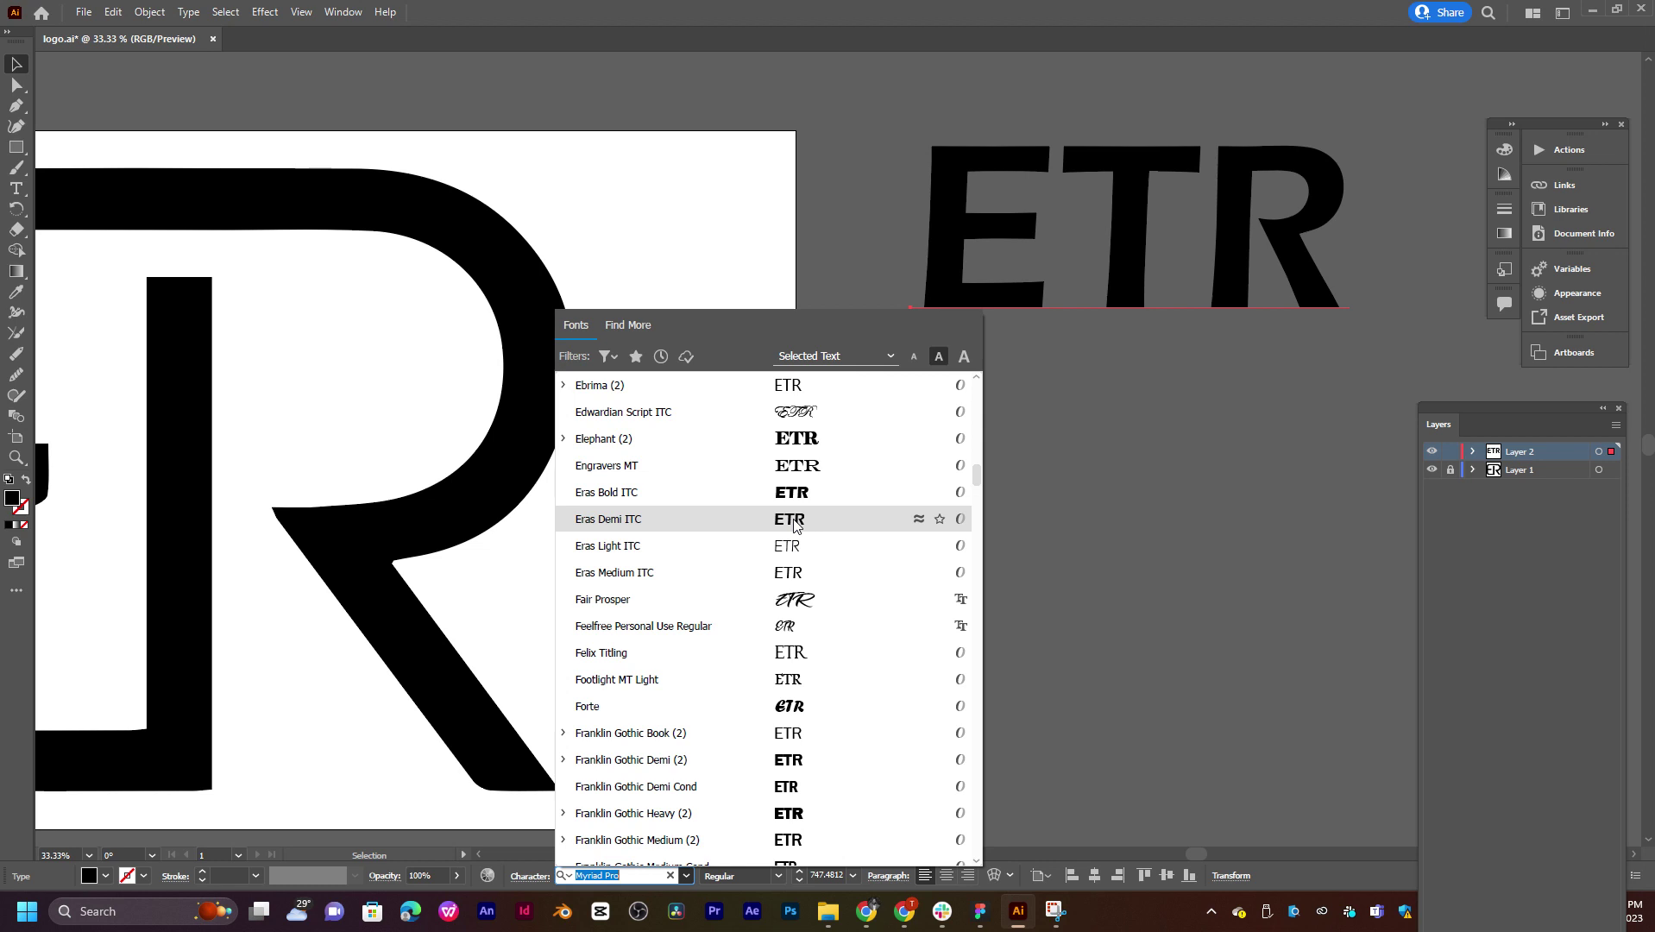
{"action": "scroll", "coordinate": [795, 525], "scroll_direction": "down", "scroll_amount": 1}
{"action": "scroll", "coordinate": [795, 526], "scroll_direction": "down", "scroll_amount": 4}
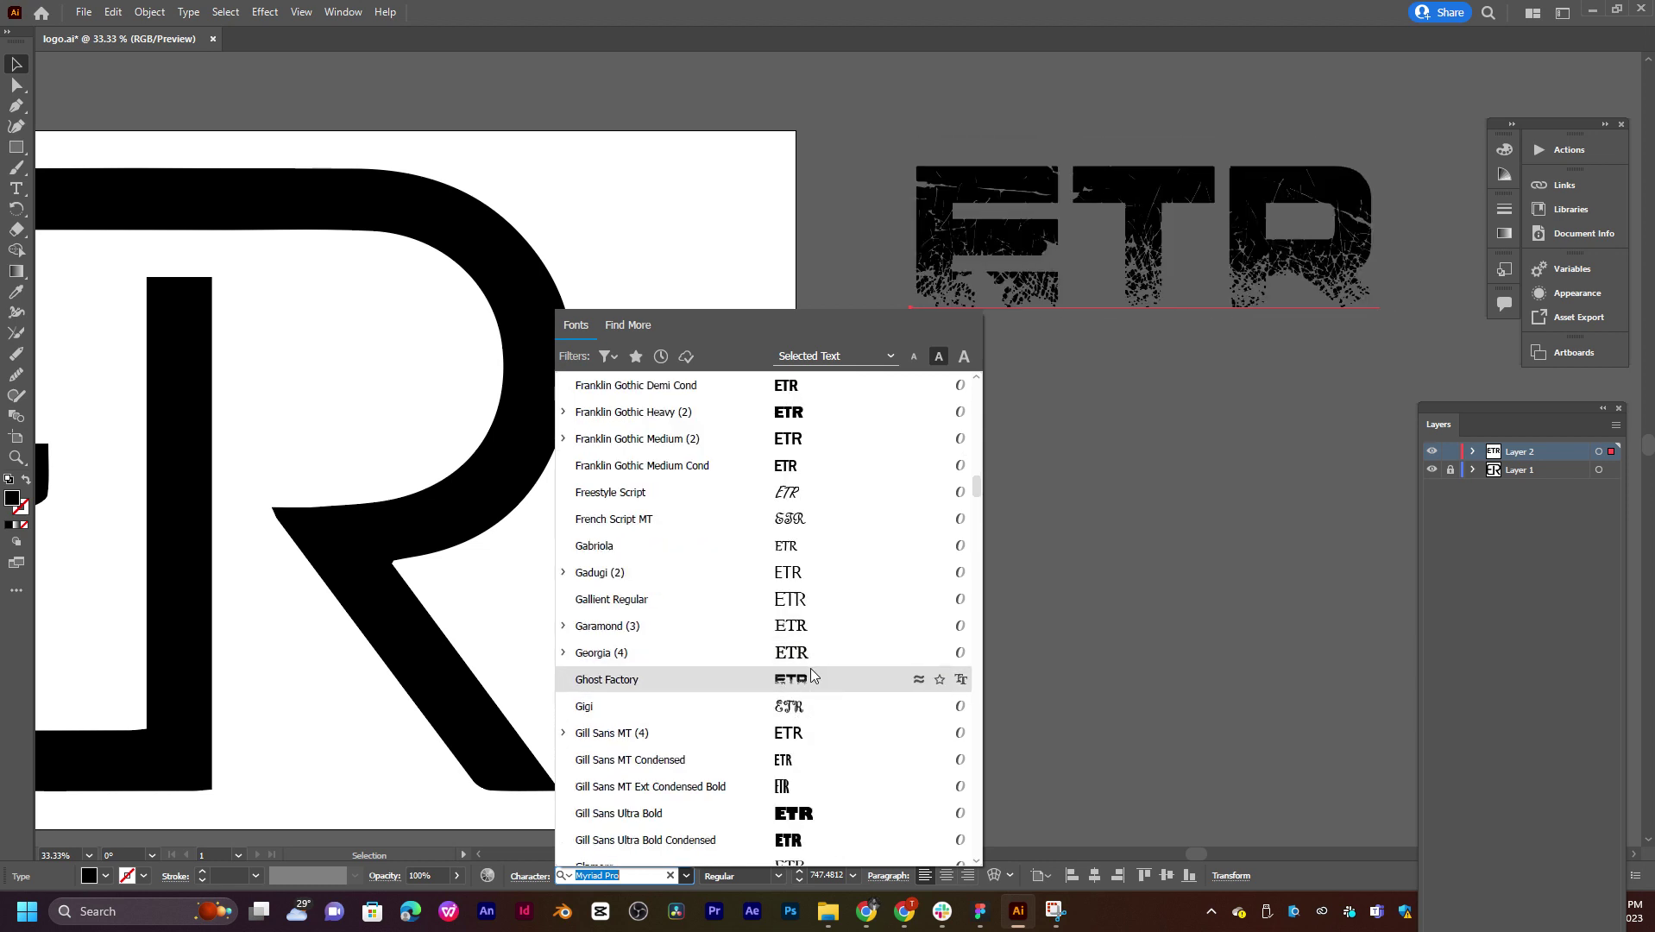
{"action": "scroll", "coordinate": [809, 590], "scroll_direction": "down", "scroll_amount": 1}
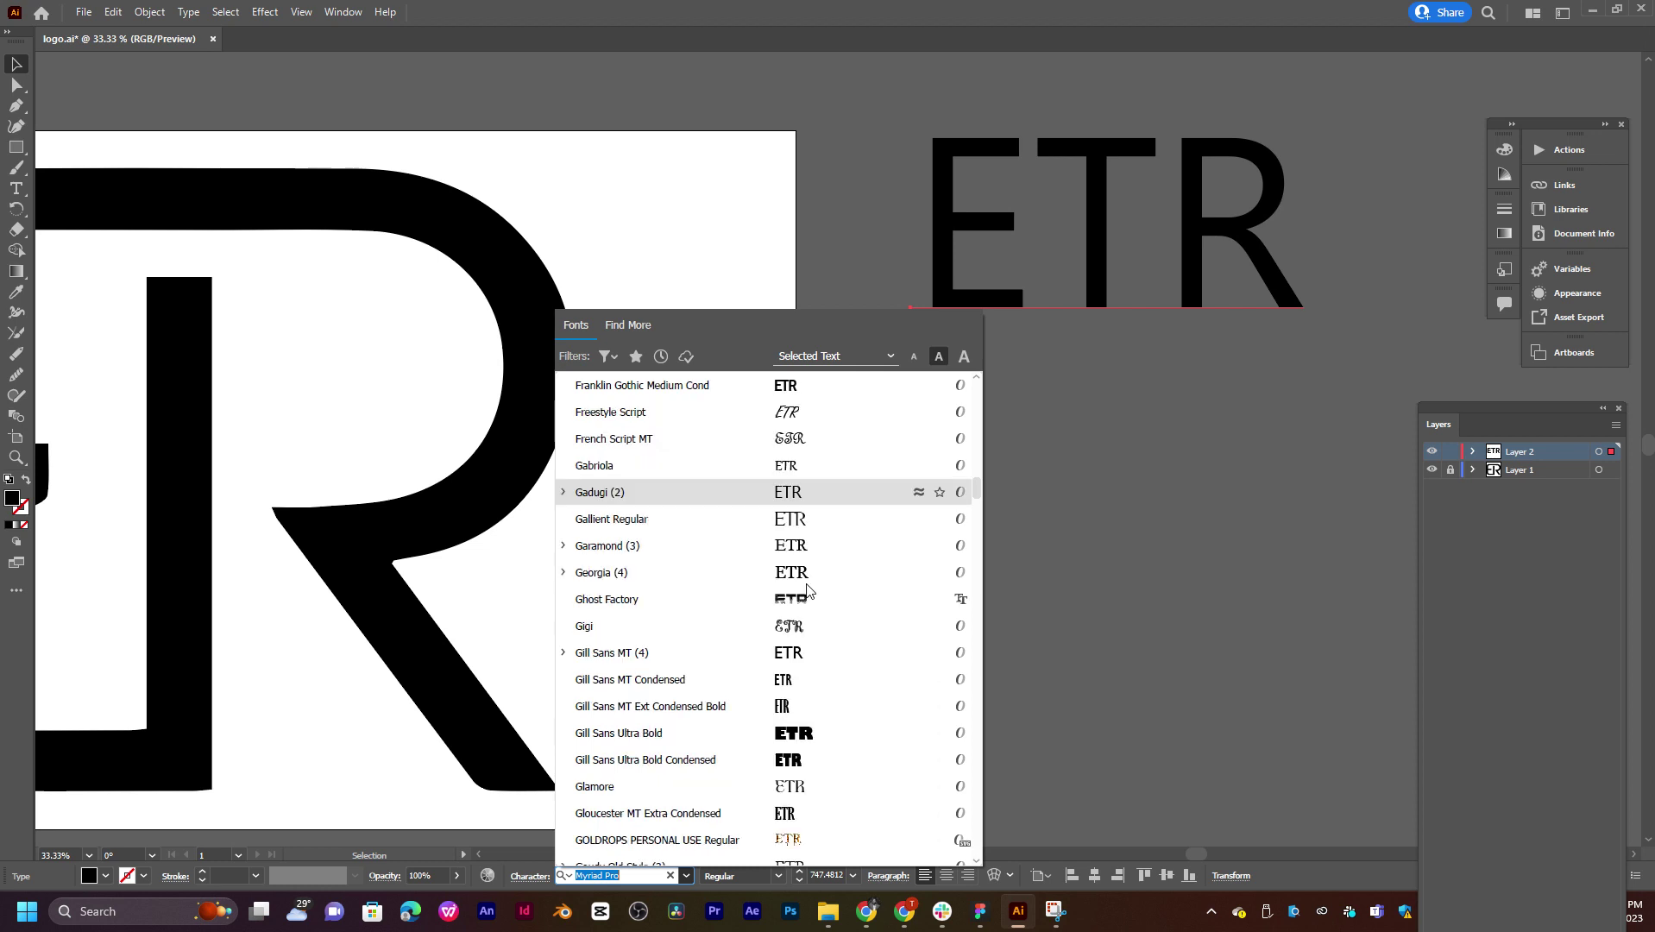
{"action": "scroll", "coordinate": [808, 590], "scroll_direction": "down", "scroll_amount": 4}
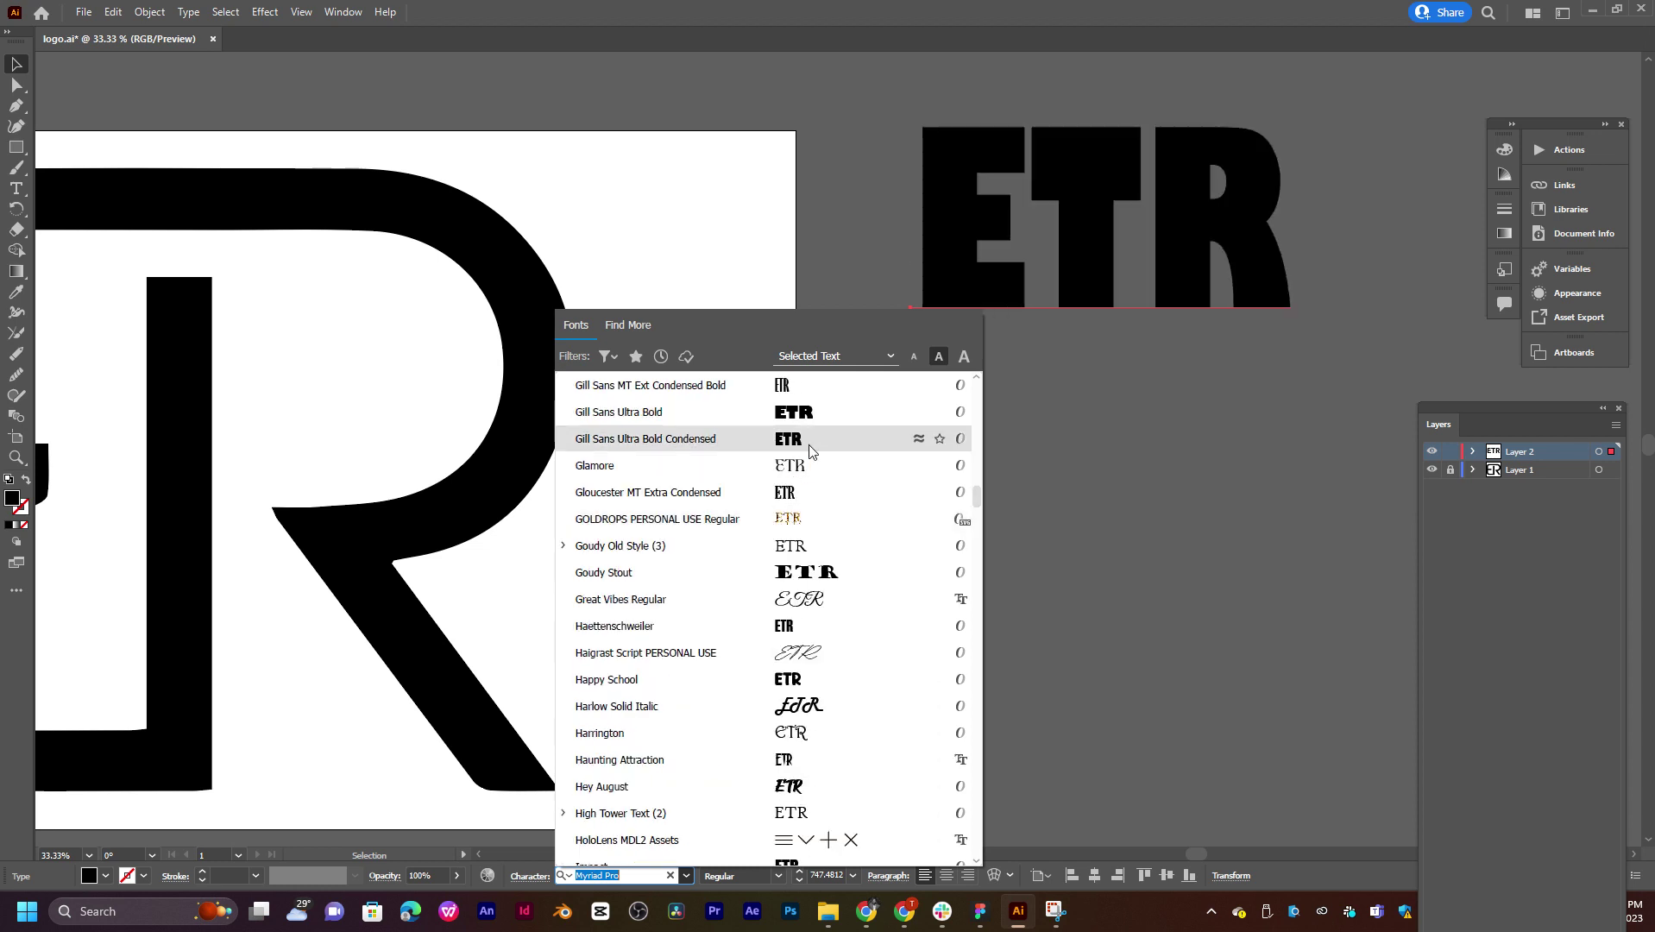
{"action": "scroll", "coordinate": [809, 447], "scroll_direction": "down", "scroll_amount": 3}
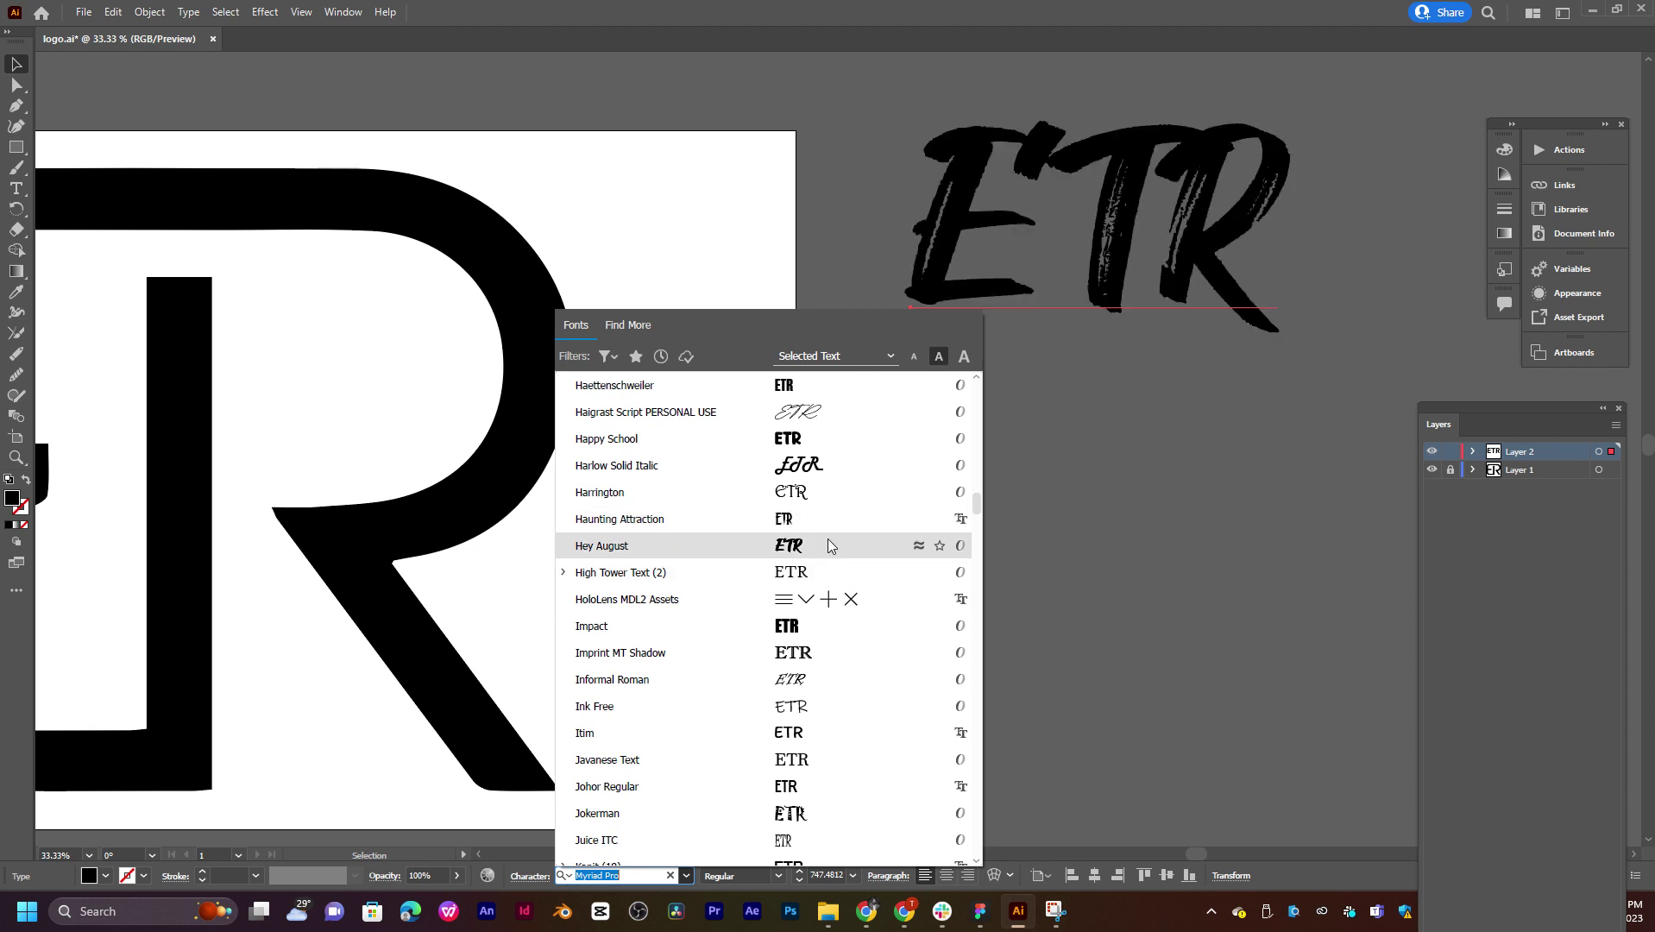
{"action": "scroll", "coordinate": [826, 448], "scroll_direction": "down", "scroll_amount": 2}
{"action": "scroll", "coordinate": [826, 552], "scroll_direction": "down", "scroll_amount": 2}
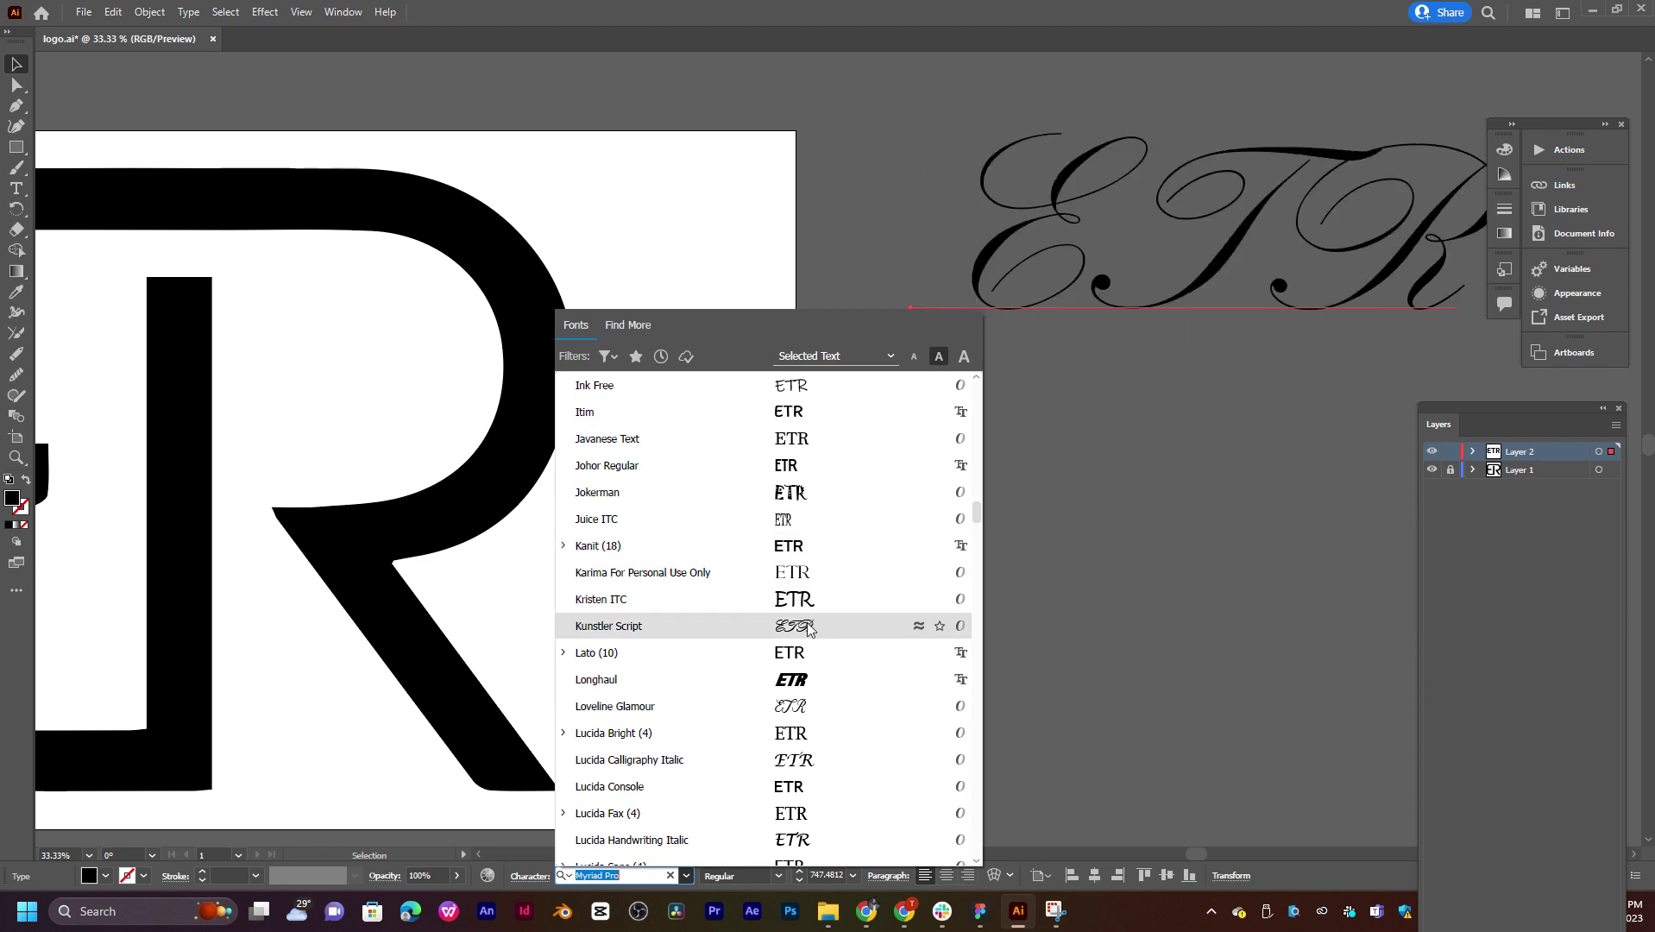
{"action": "scroll", "coordinate": [822, 627], "scroll_direction": "down", "scroll_amount": 1}
{"action": "scroll", "coordinate": [820, 637], "scroll_direction": "down", "scroll_amount": 5}
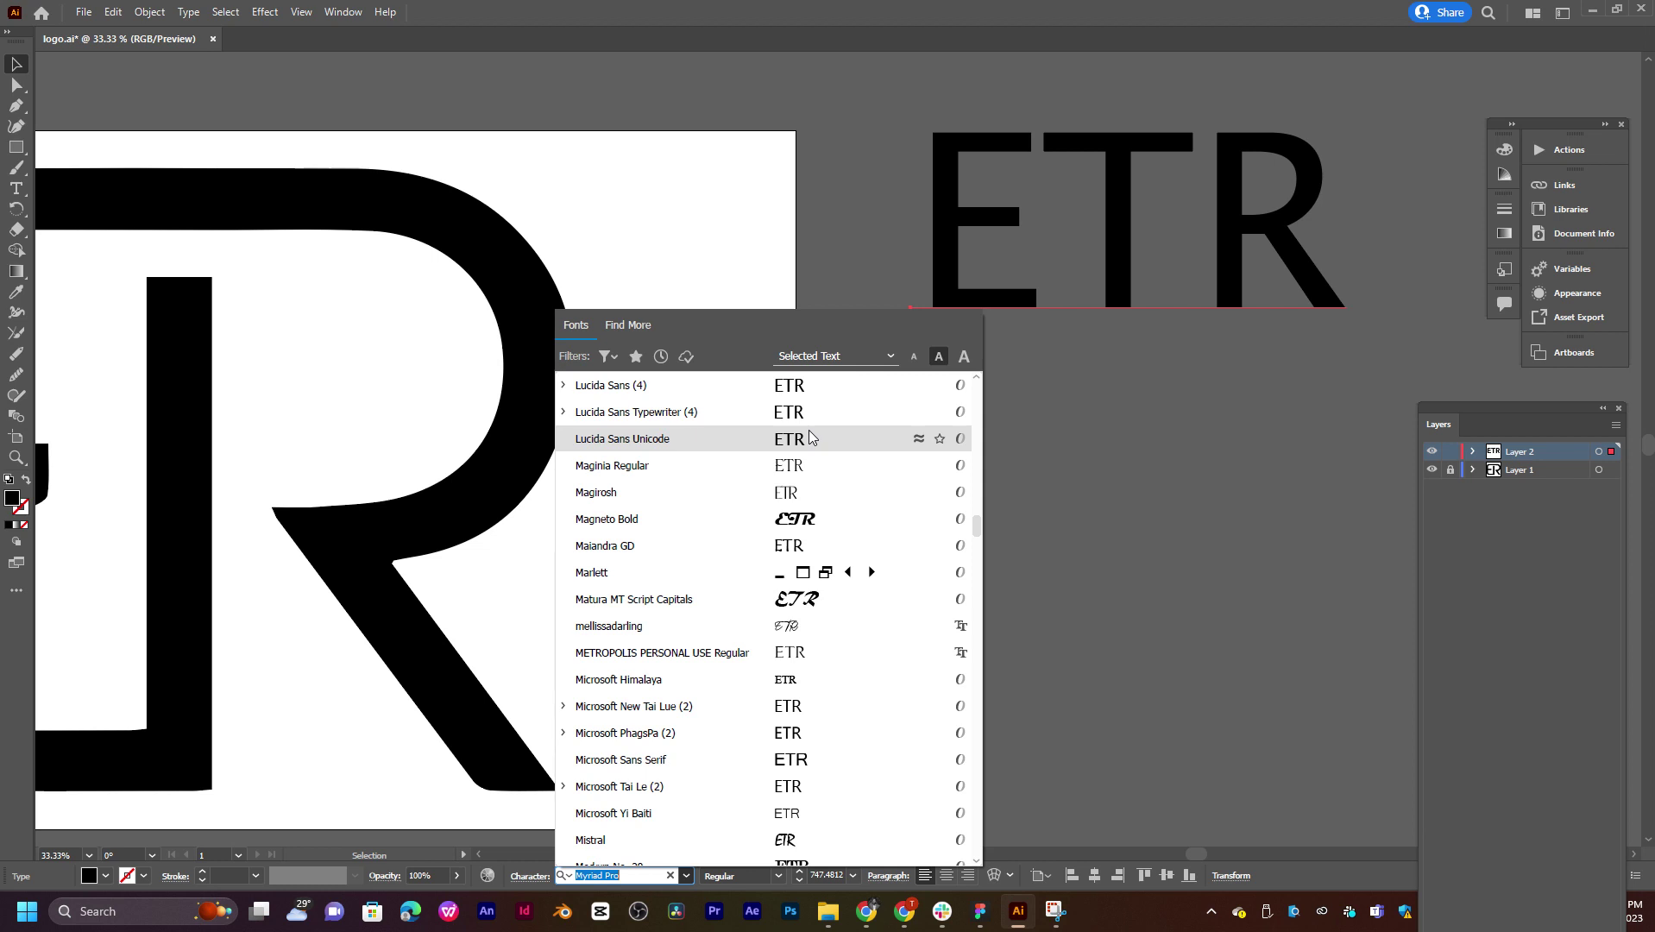
{"action": "scroll", "coordinate": [811, 438], "scroll_direction": "down", "scroll_amount": 6}
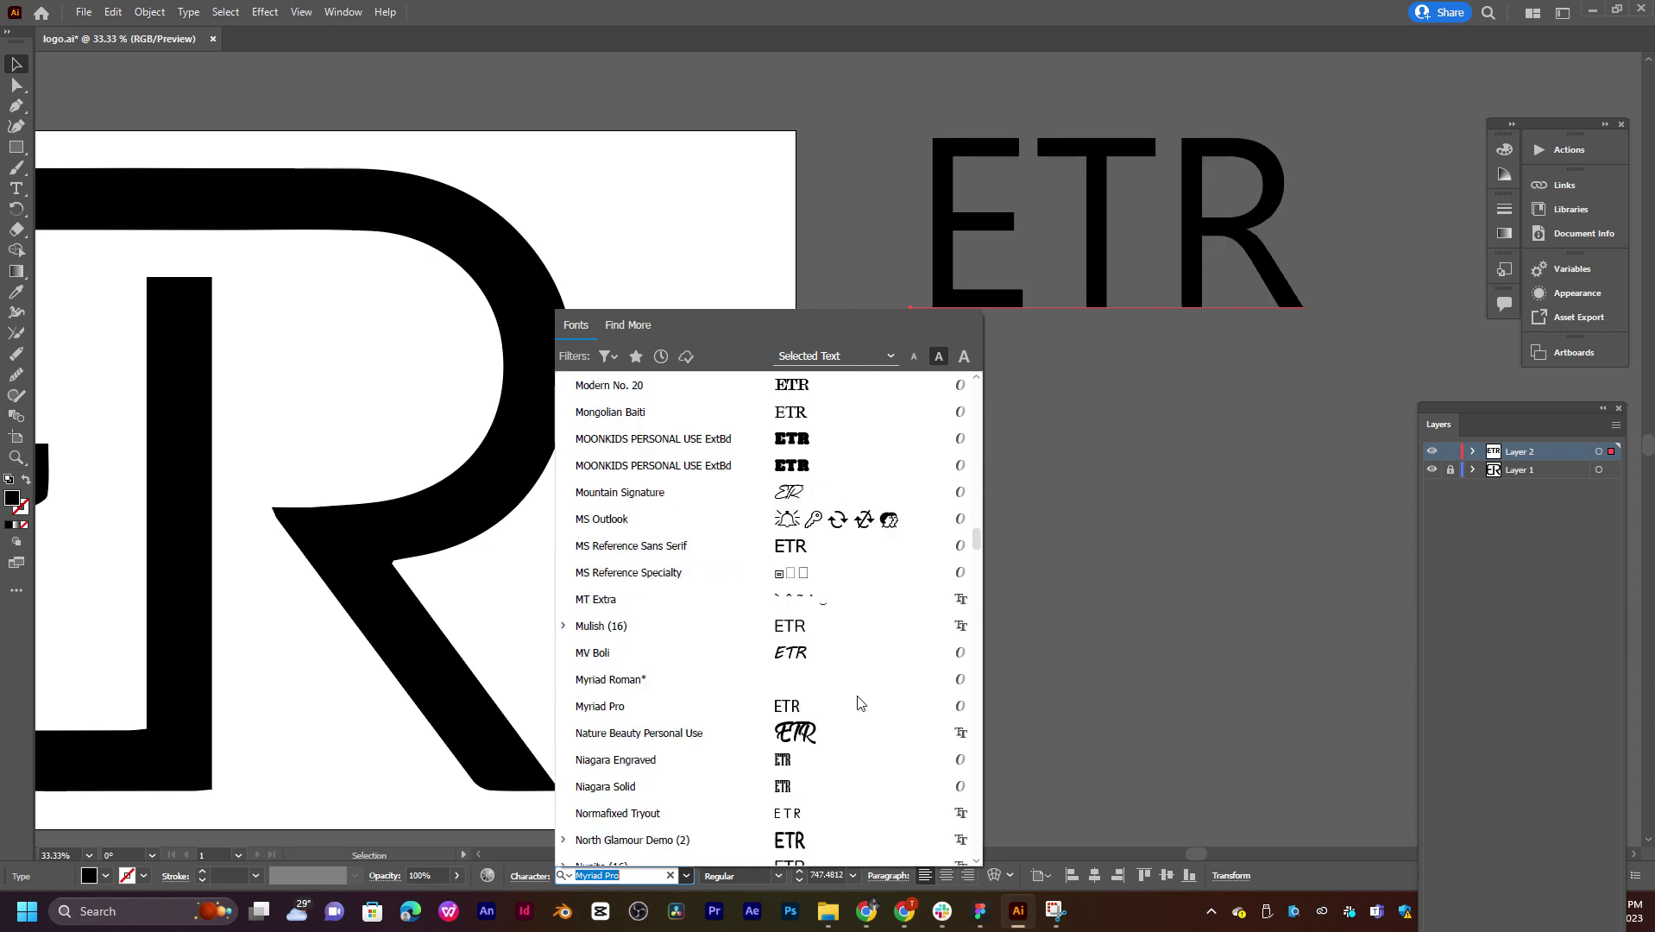
{"action": "scroll", "coordinate": [816, 448], "scroll_direction": "down", "scroll_amount": 1}
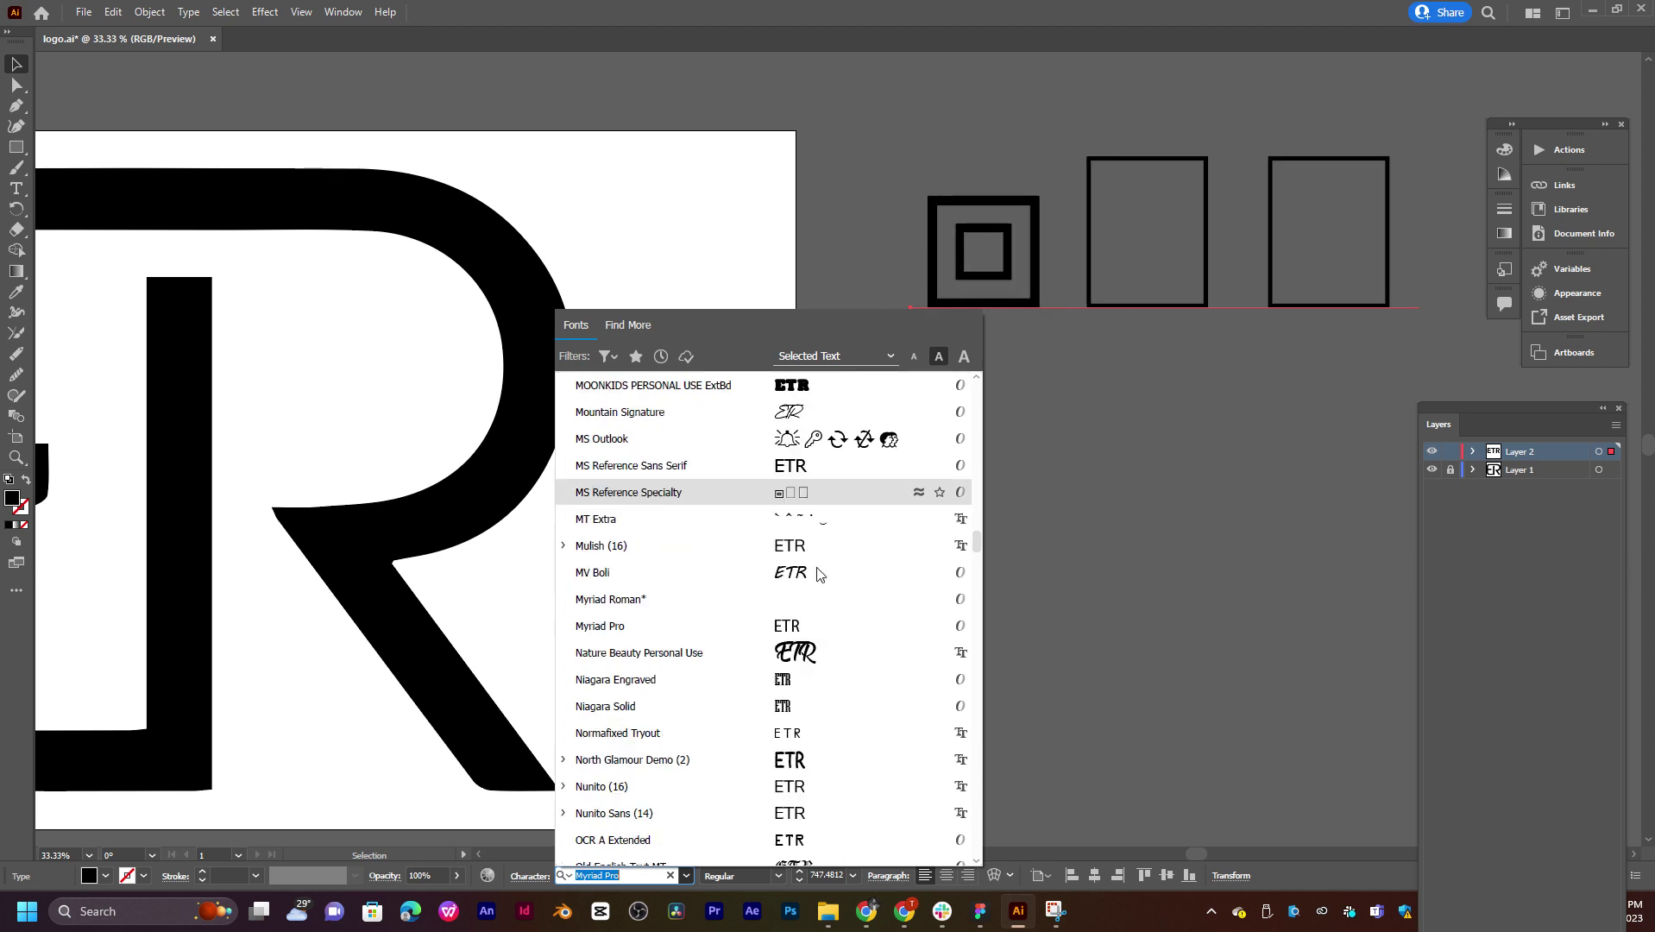
{"action": "scroll", "coordinate": [820, 573], "scroll_direction": "down", "scroll_amount": 3}
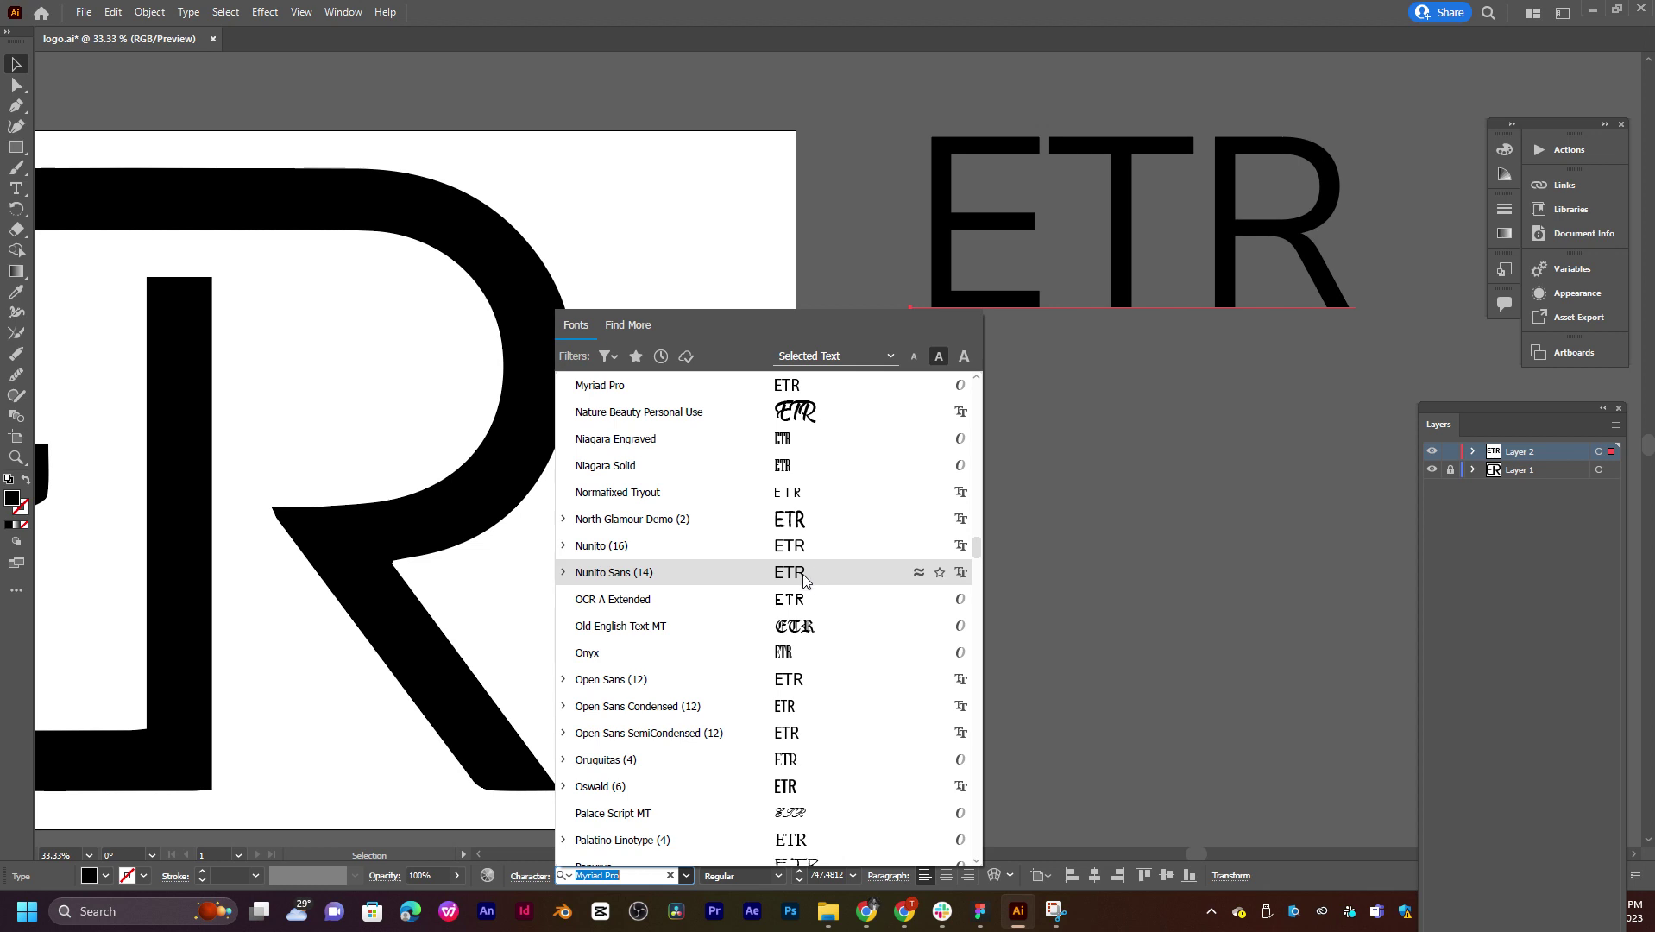
{"action": "scroll", "coordinate": [817, 568], "scroll_direction": "down", "scroll_amount": 5}
{"action": "scroll", "coordinate": [806, 612], "scroll_direction": "down", "scroll_amount": 1}
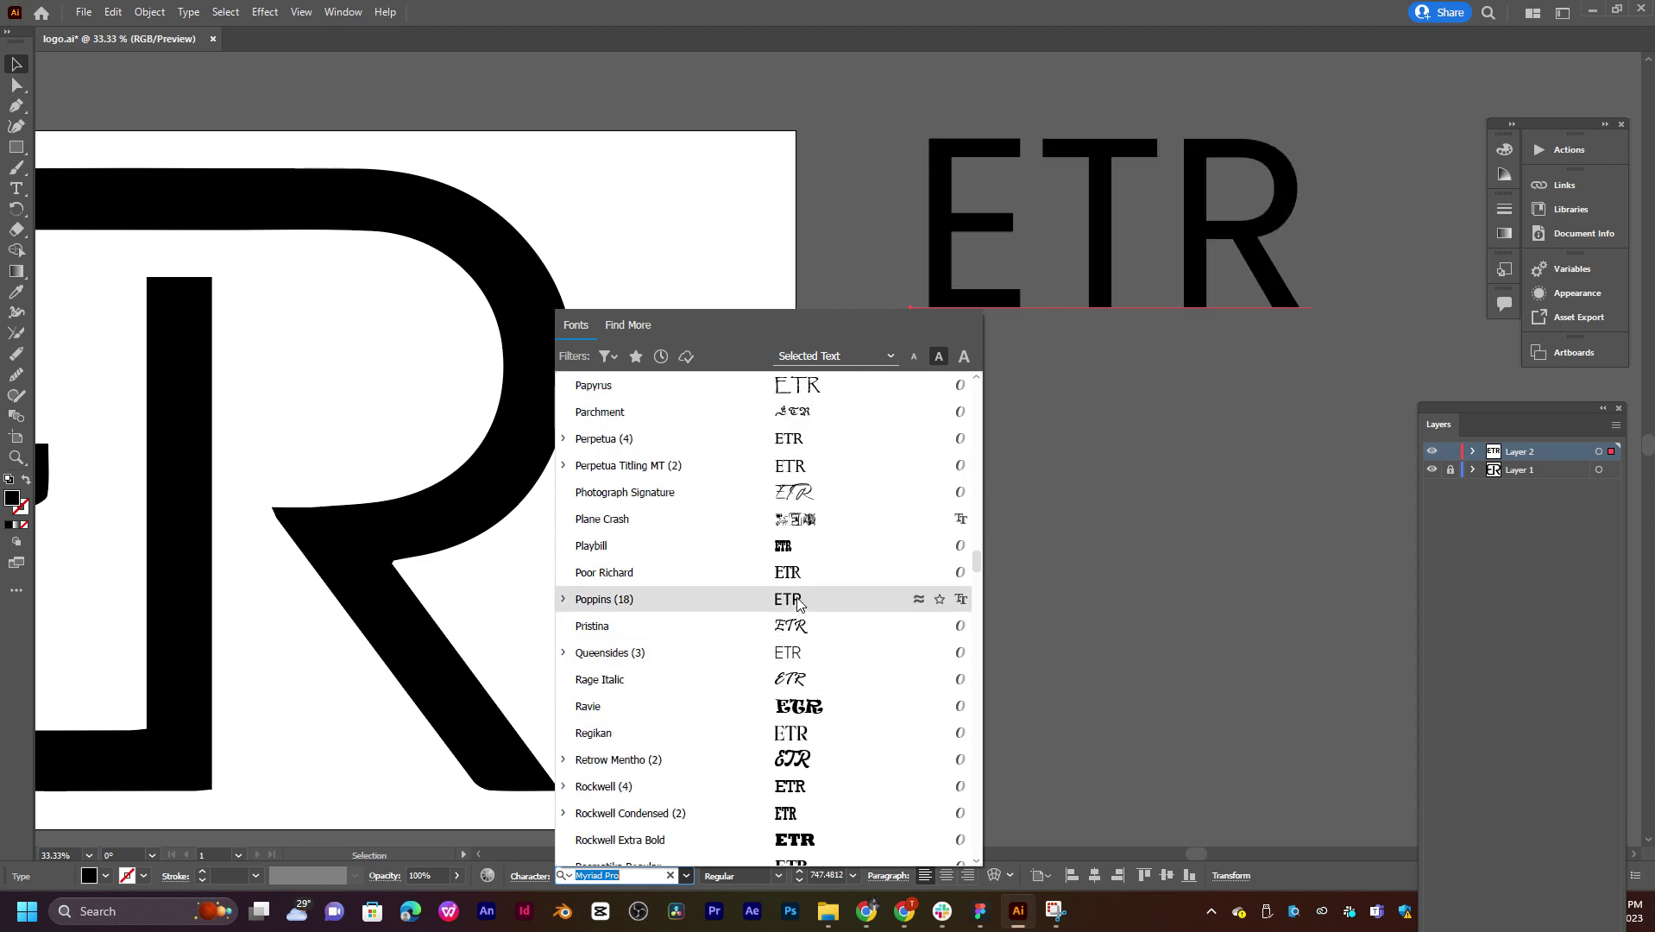
Step: Apply Poppins Regular to ETR and drag the text over the black ER logo
{"action": "left_click", "coordinate": [563, 599]}
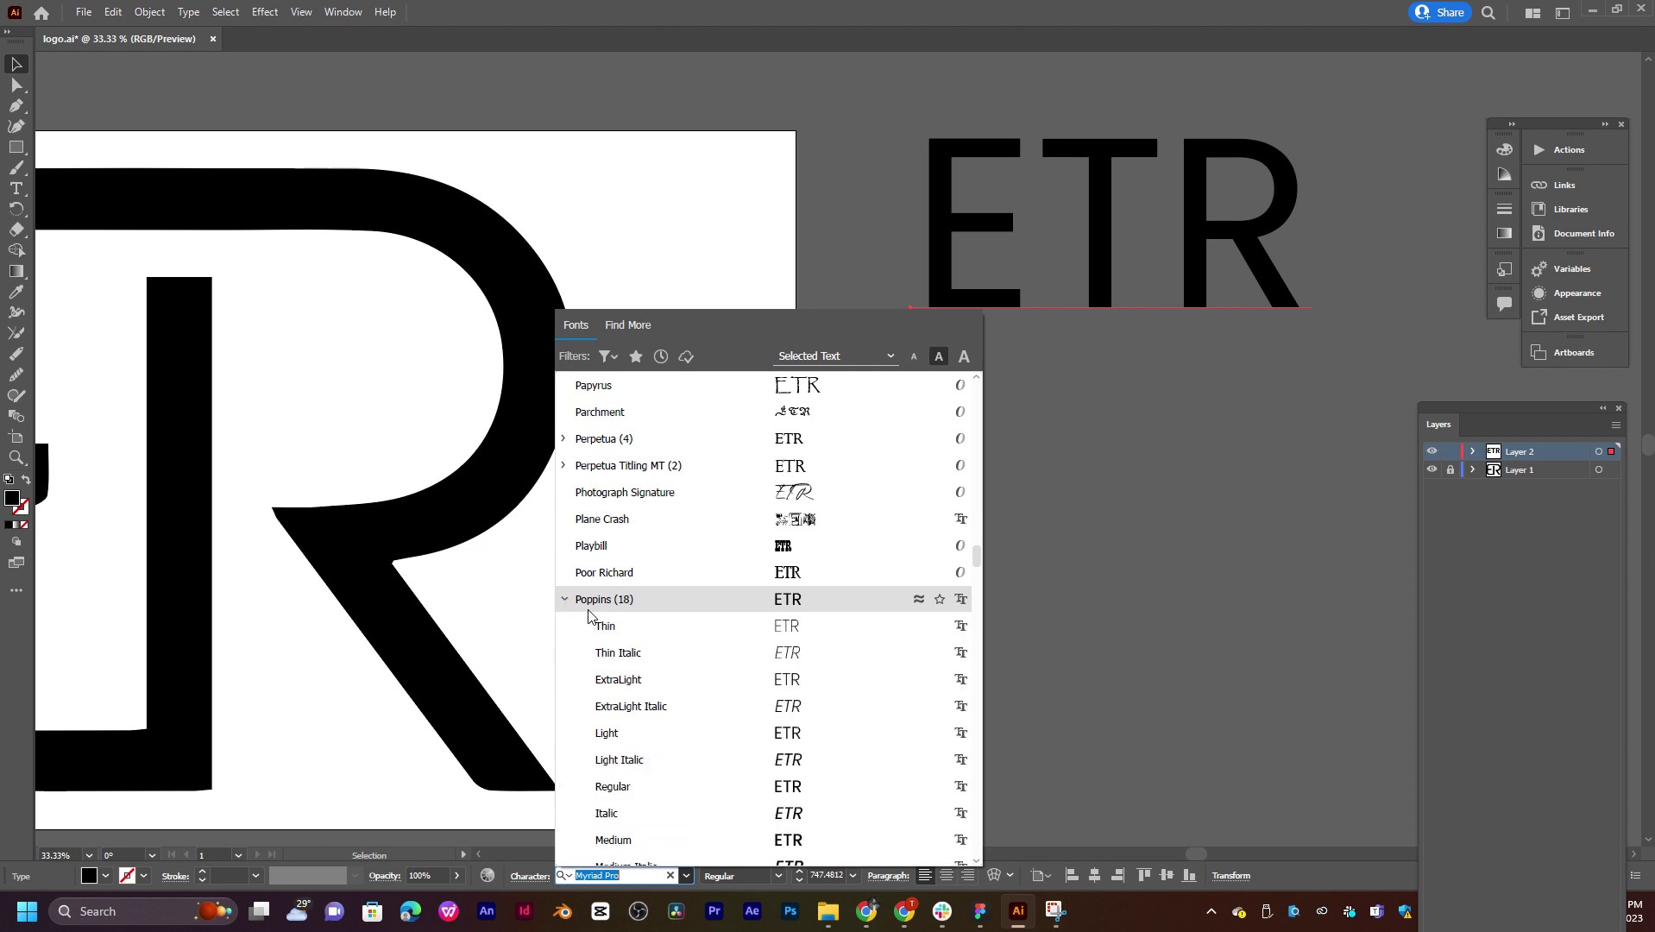
{"action": "scroll", "coordinate": [798, 811], "scroll_direction": "down", "scroll_amount": 2}
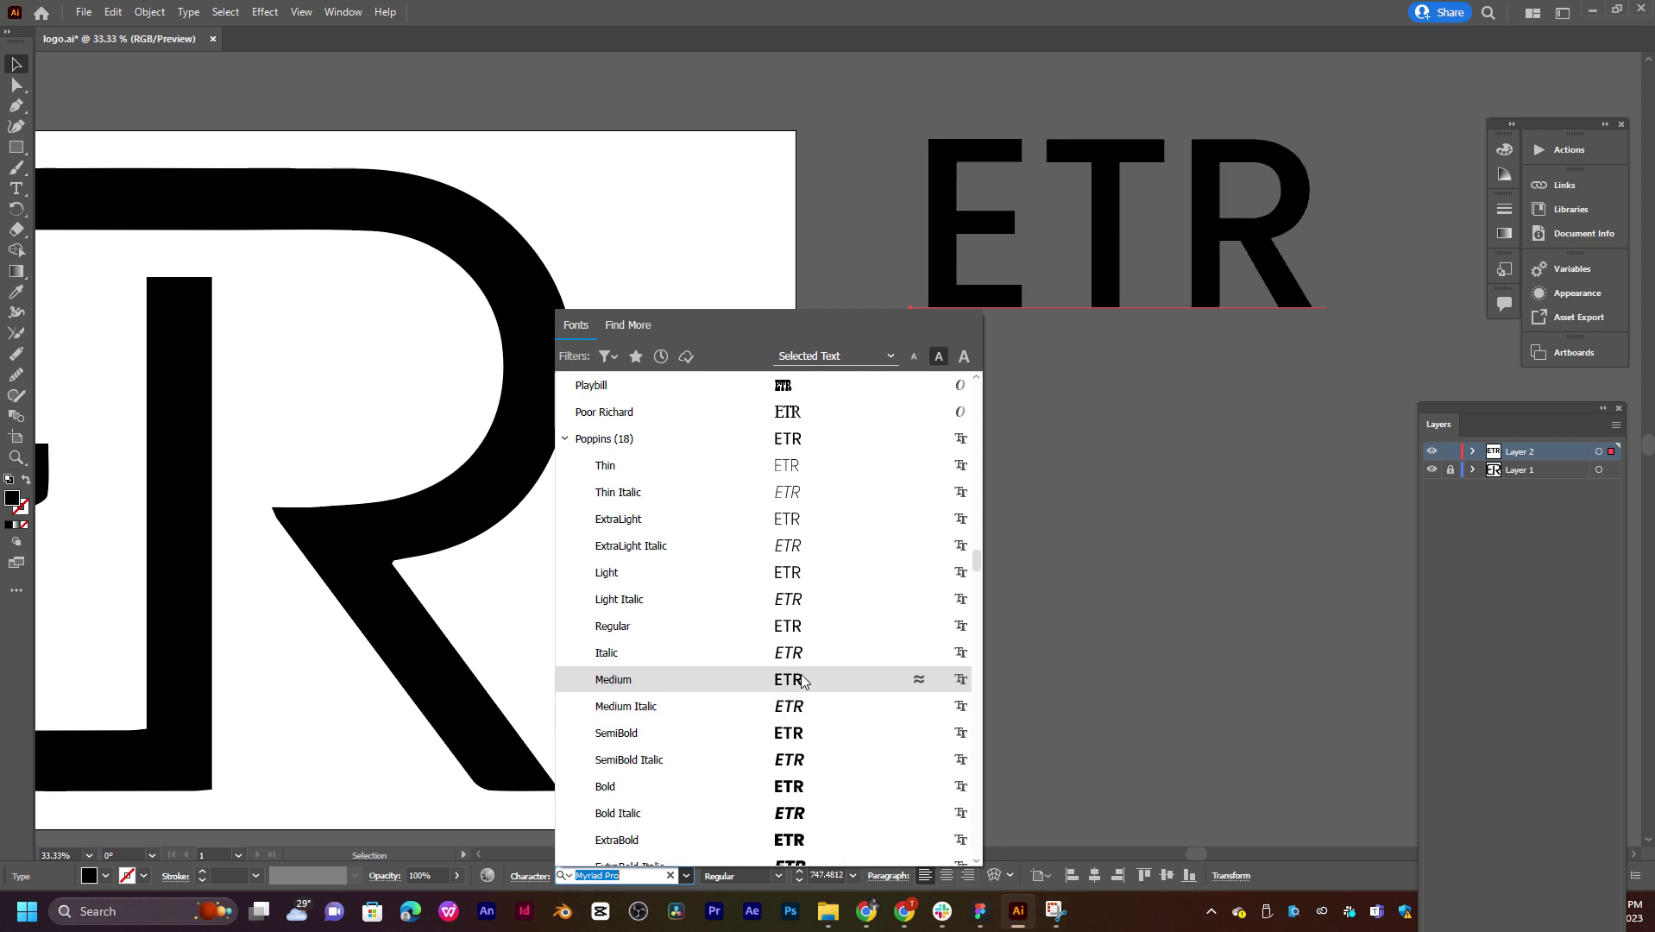
{"action": "left_click", "coordinate": [793, 626]}
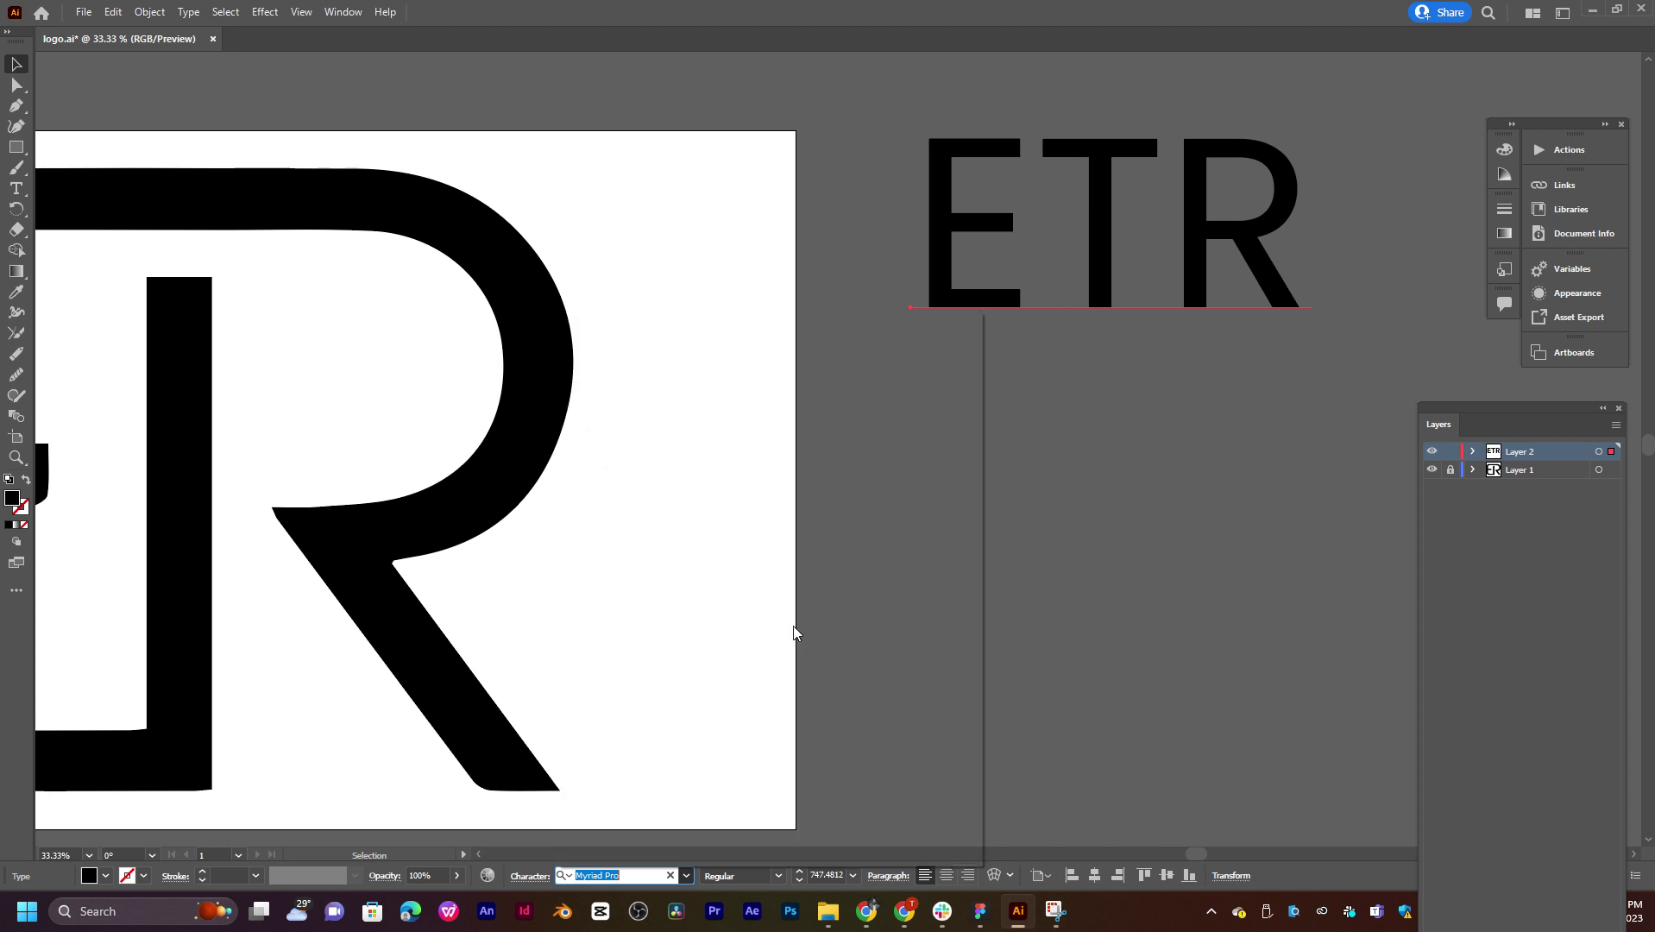
{"action": "left_click_drag", "start_coordinate": [1164, 267], "coordinate": [584, 477]}
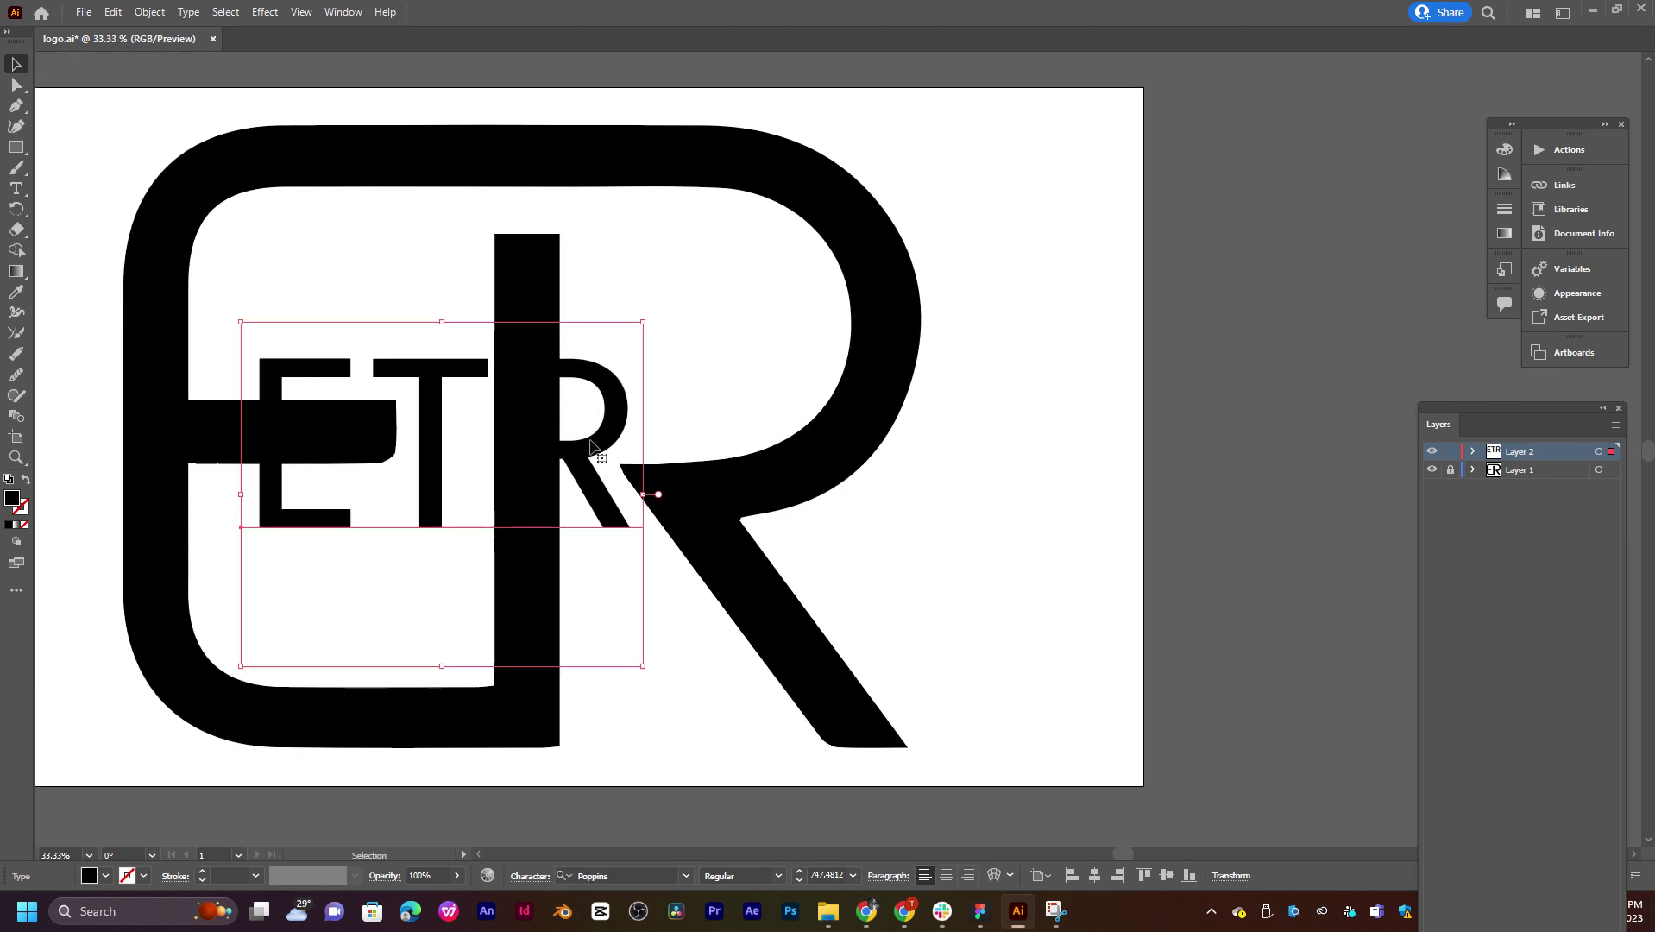
Step: Fill the ETR text red and nudge it up and right over the logo
{"action": "left_click", "coordinate": [106, 877]}
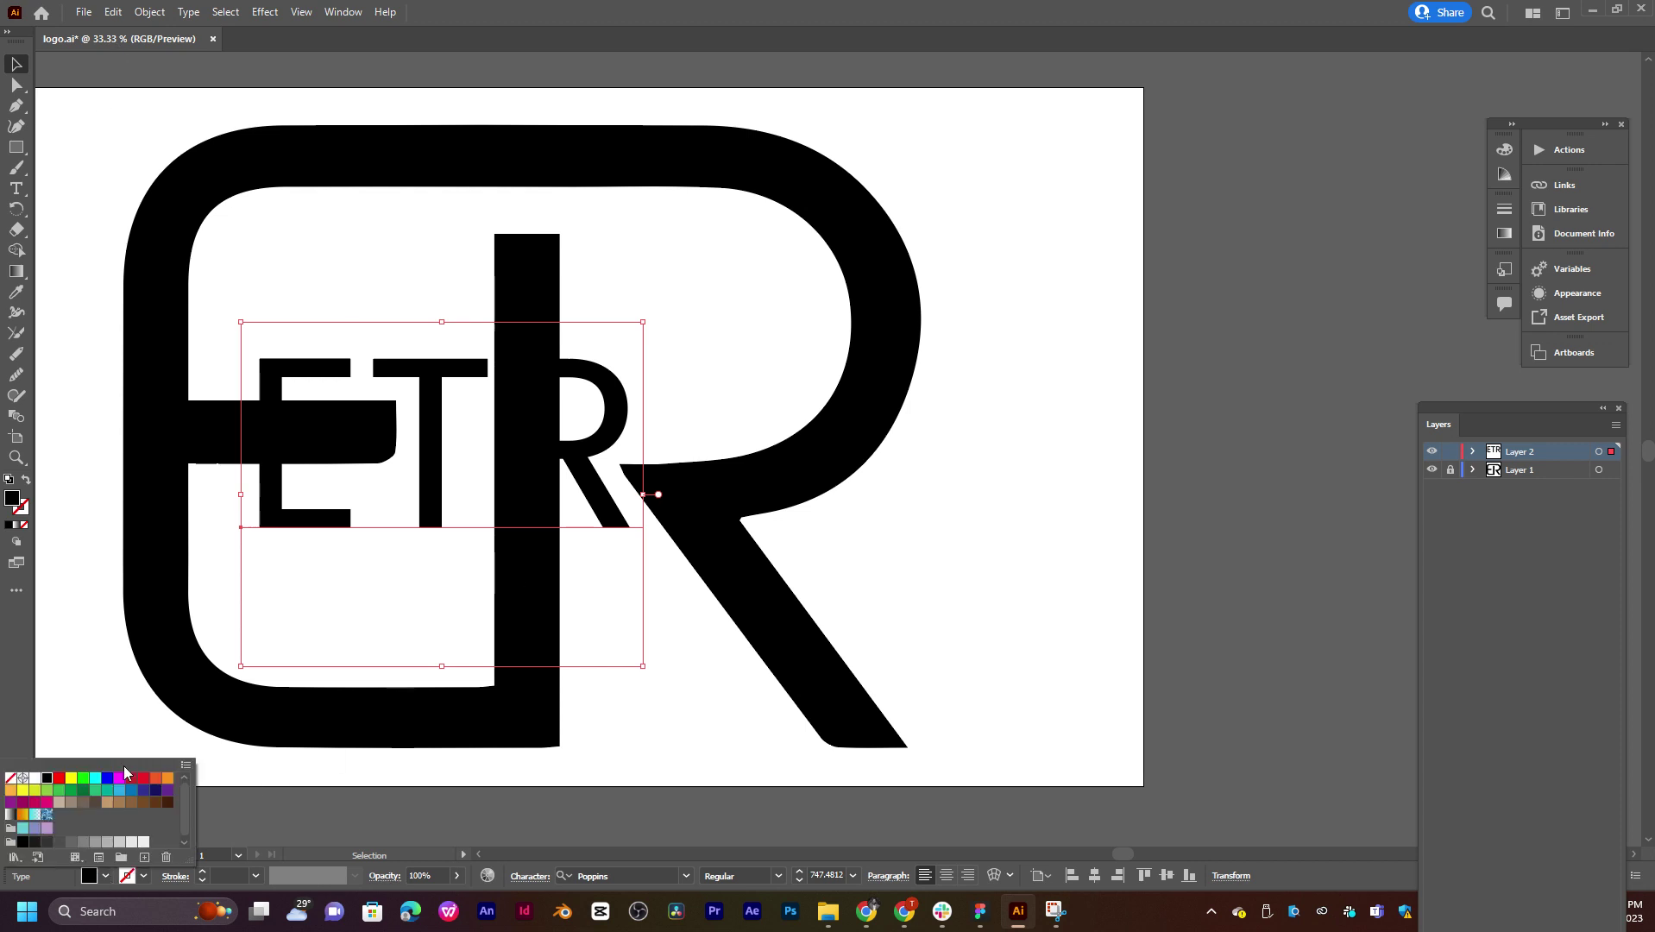
{"action": "left_click", "coordinate": [59, 780]}
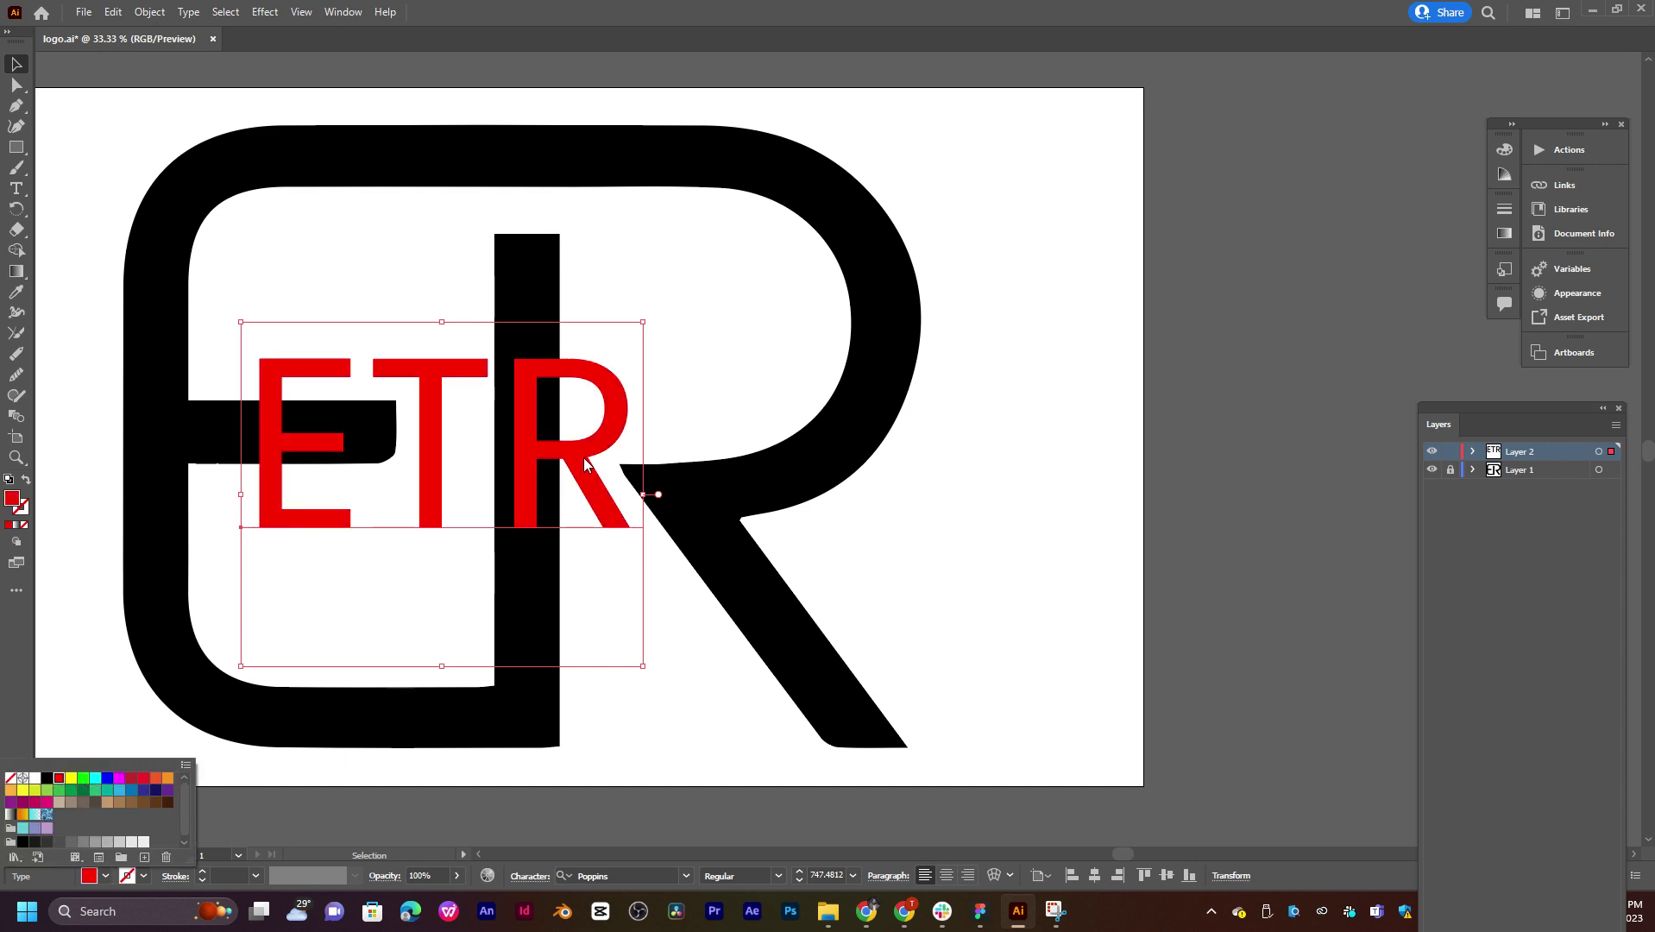
{"action": "left_click_drag", "start_coordinate": [603, 435], "coordinate": [686, 401]}
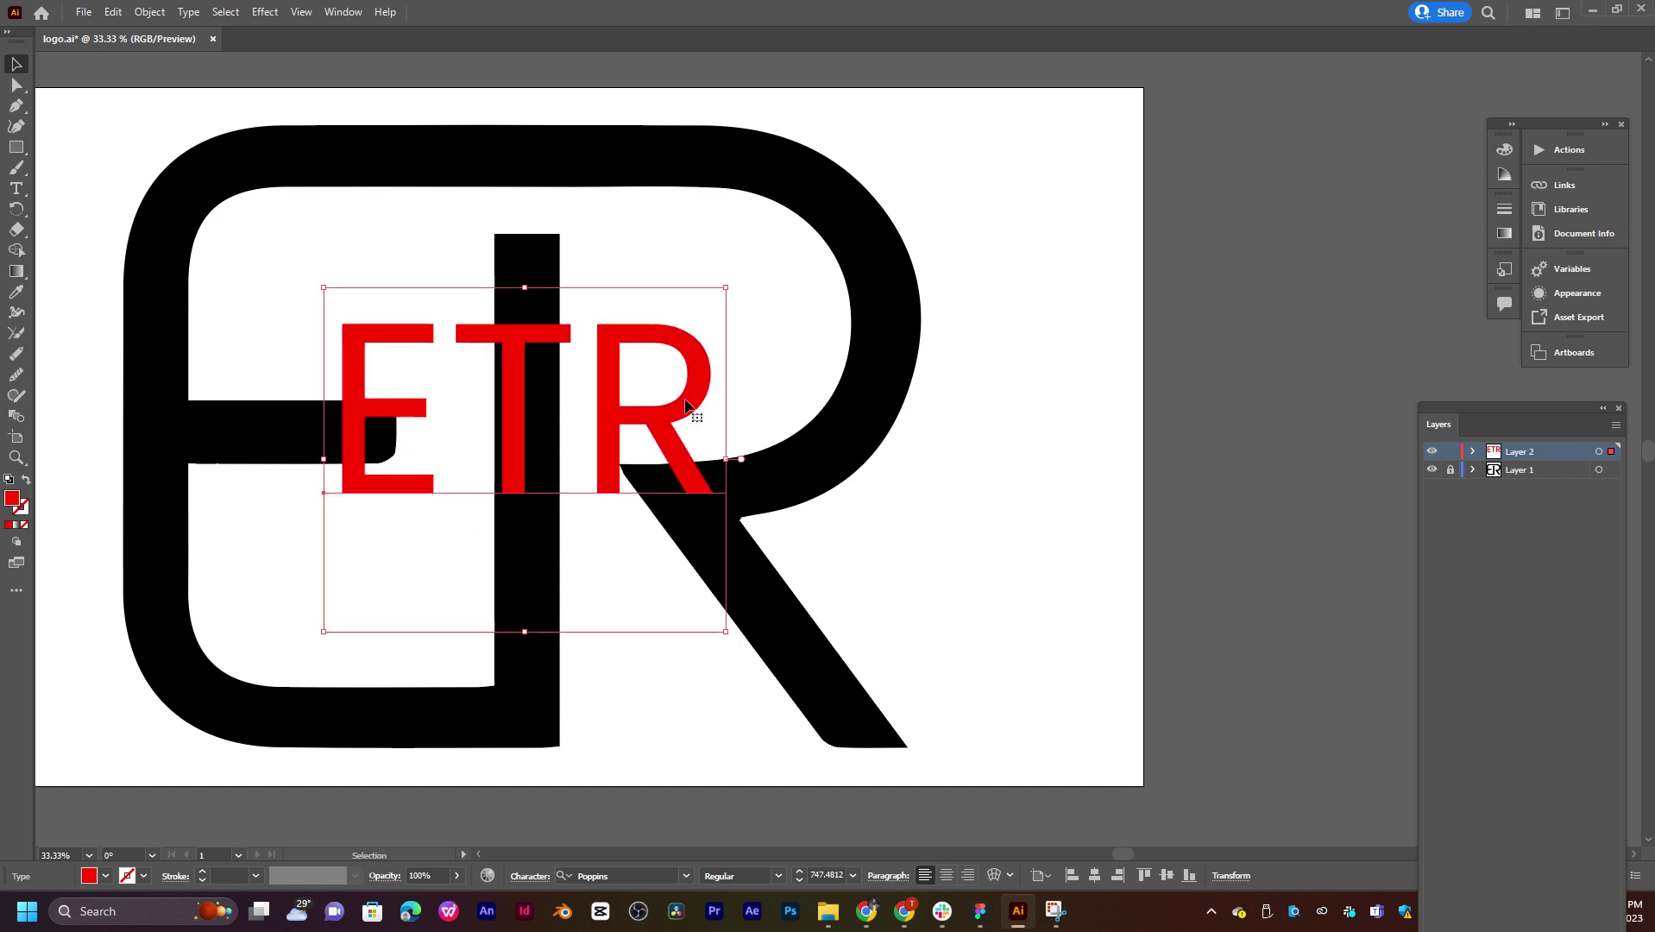
Step: Scale ETR up to about 1263 and centre it across the ER logo
{"action": "mouse_move", "coordinate": [727, 460]}
{"action": "left_mouse_down"}
{"action": "mouse_move", "coordinate": [942, 475]}
{"action": "mouse_move", "coordinate": [881, 530]}
{"action": "left_mouse_up"}
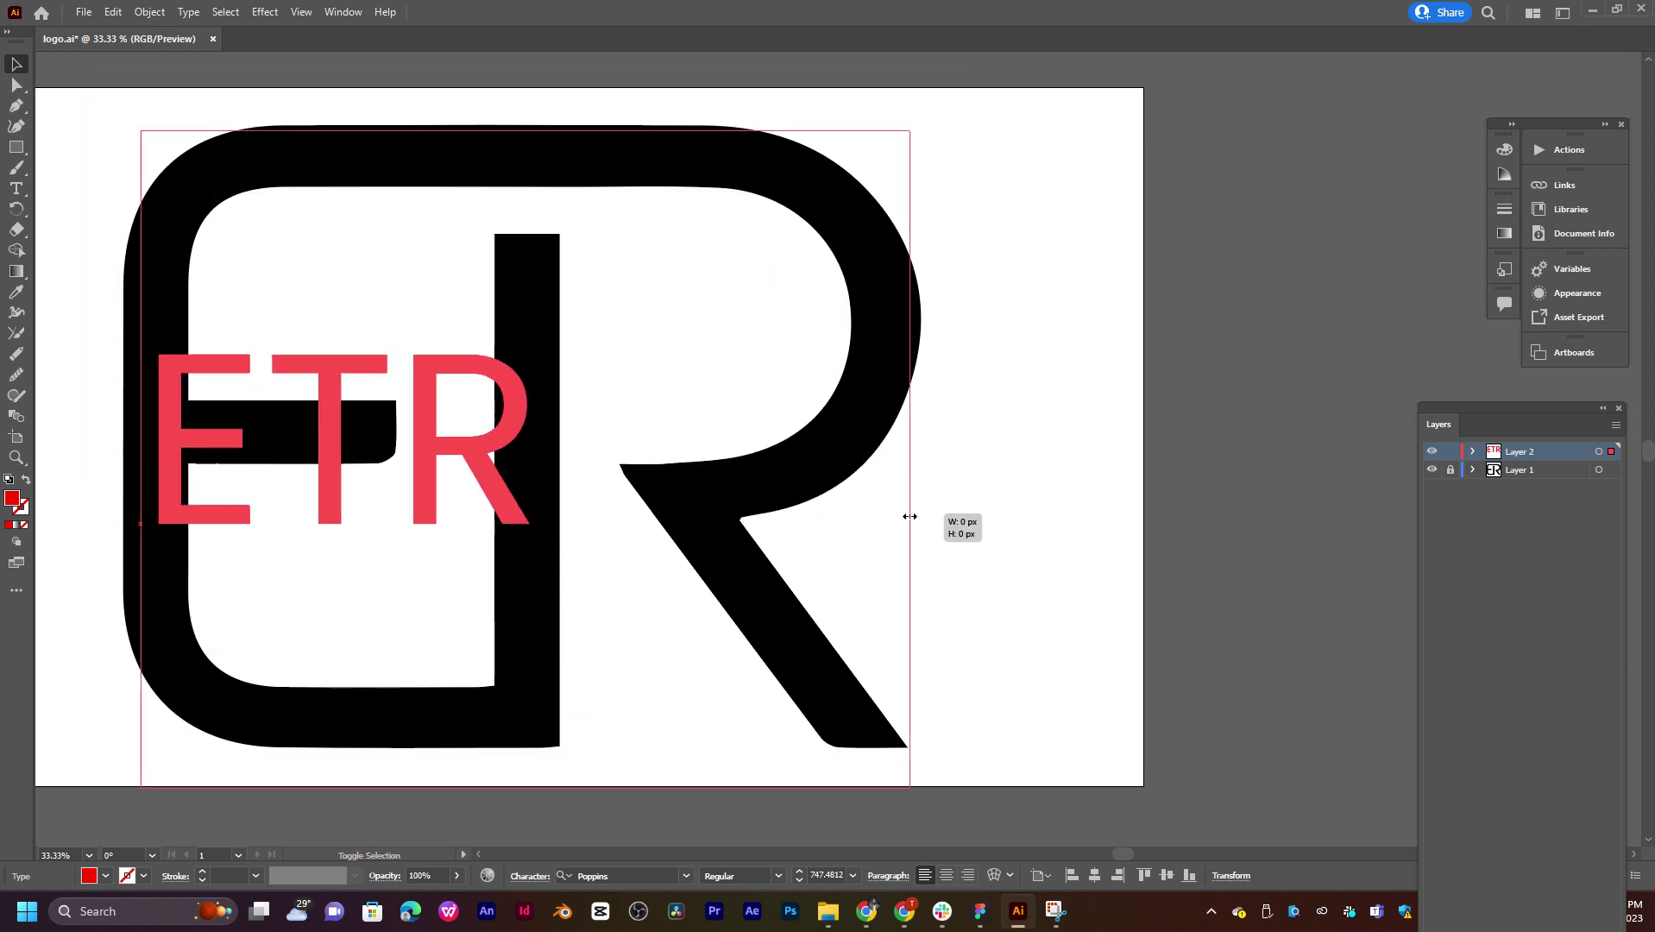
{"action": "mouse_move", "coordinate": [522, 484]}
{"action": "left_mouse_down"}
{"action": "mouse_move", "coordinate": [716, 480]}
{"action": "mouse_move", "coordinate": [877, 508]}
{"action": "left_mouse_up"}
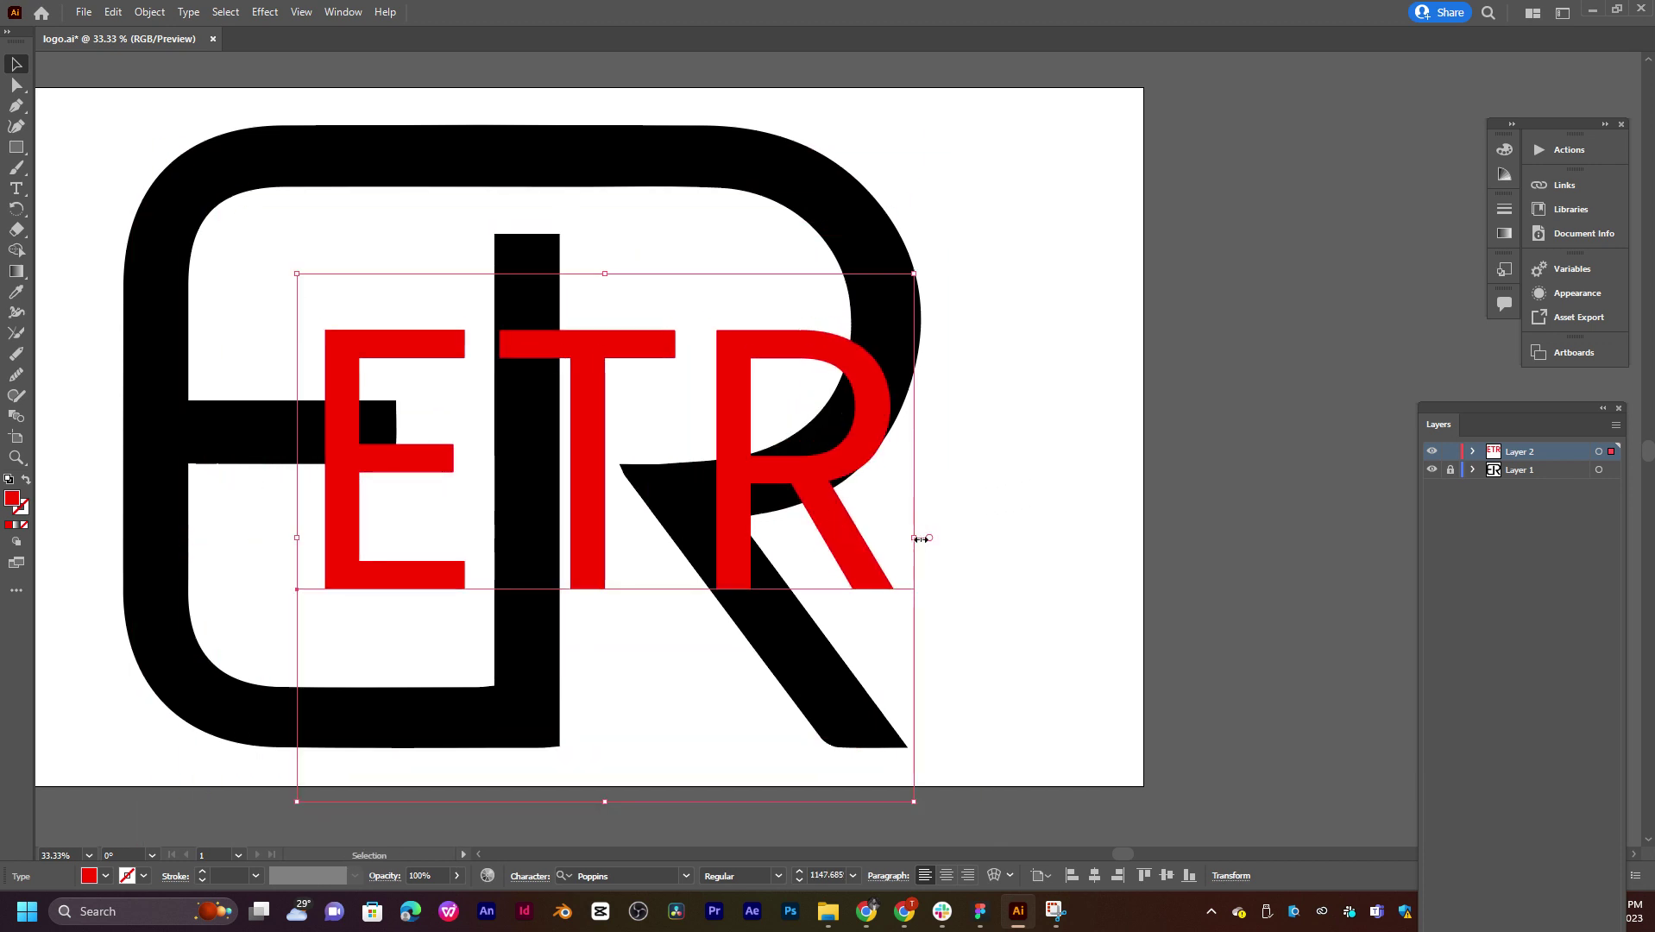
{"action": "mouse_move", "coordinate": [916, 528]}
{"action": "left_mouse_down"}
{"action": "mouse_move", "coordinate": [979, 544]}
{"action": "mouse_move", "coordinate": [947, 546]}
{"action": "left_mouse_up"}
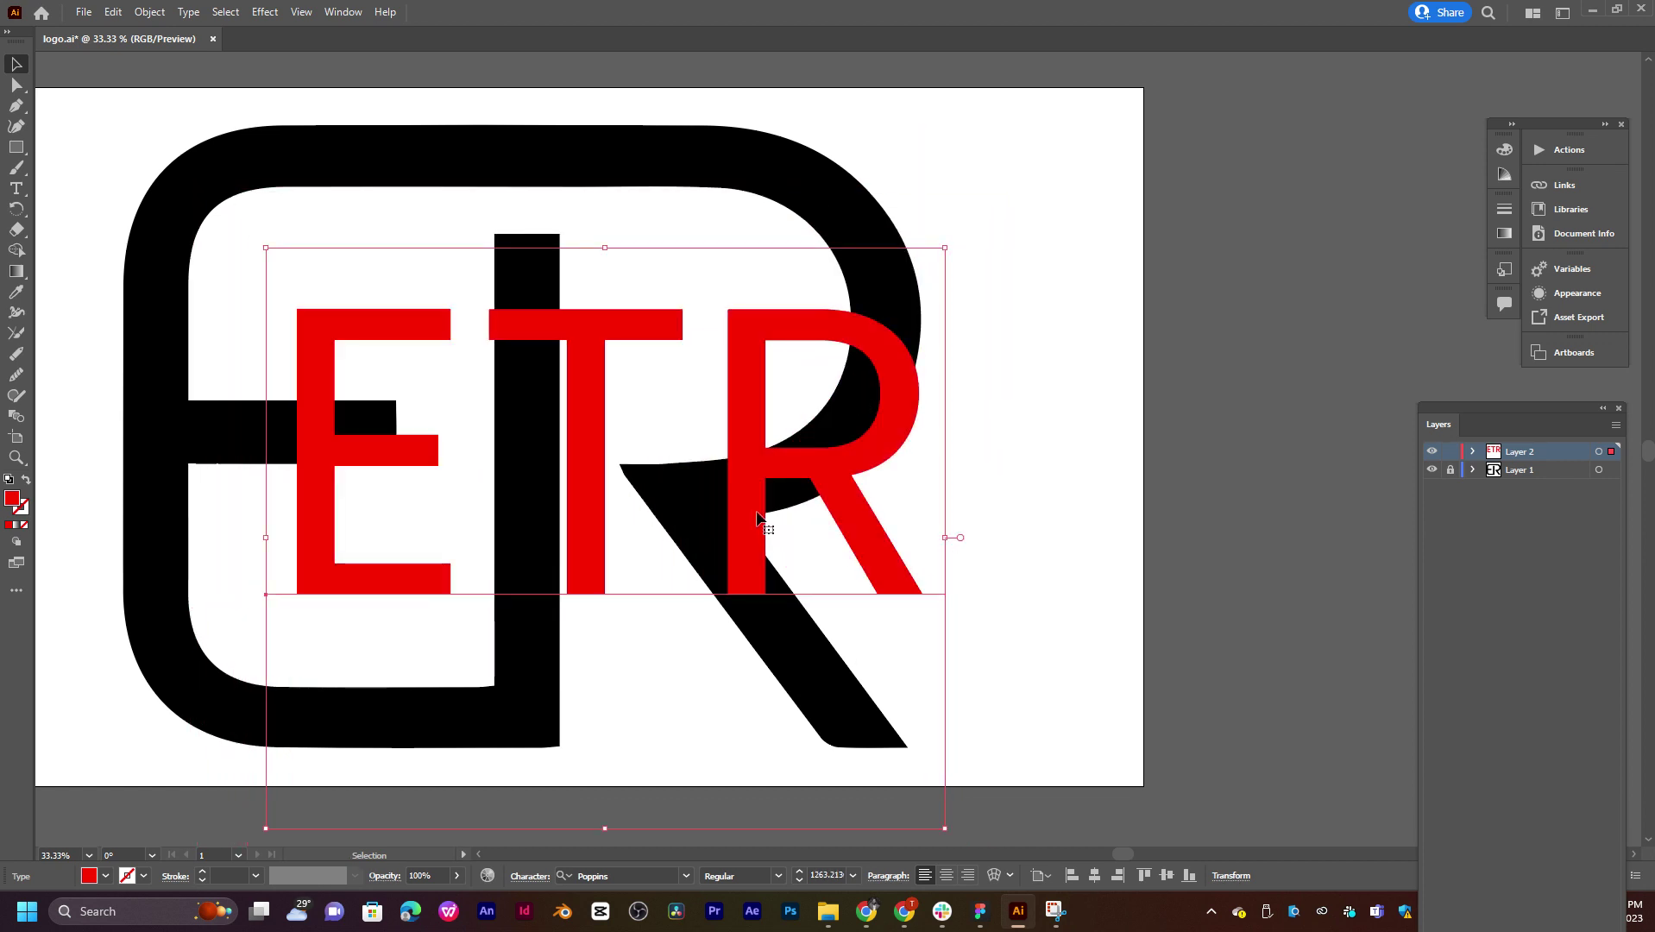
{"action": "scroll", "coordinate": [862, 401], "scroll_direction": "down", "scroll_amount": 2}
{"action": "scroll", "coordinate": [756, 431], "scroll_direction": "up", "scroll_amount": 2}
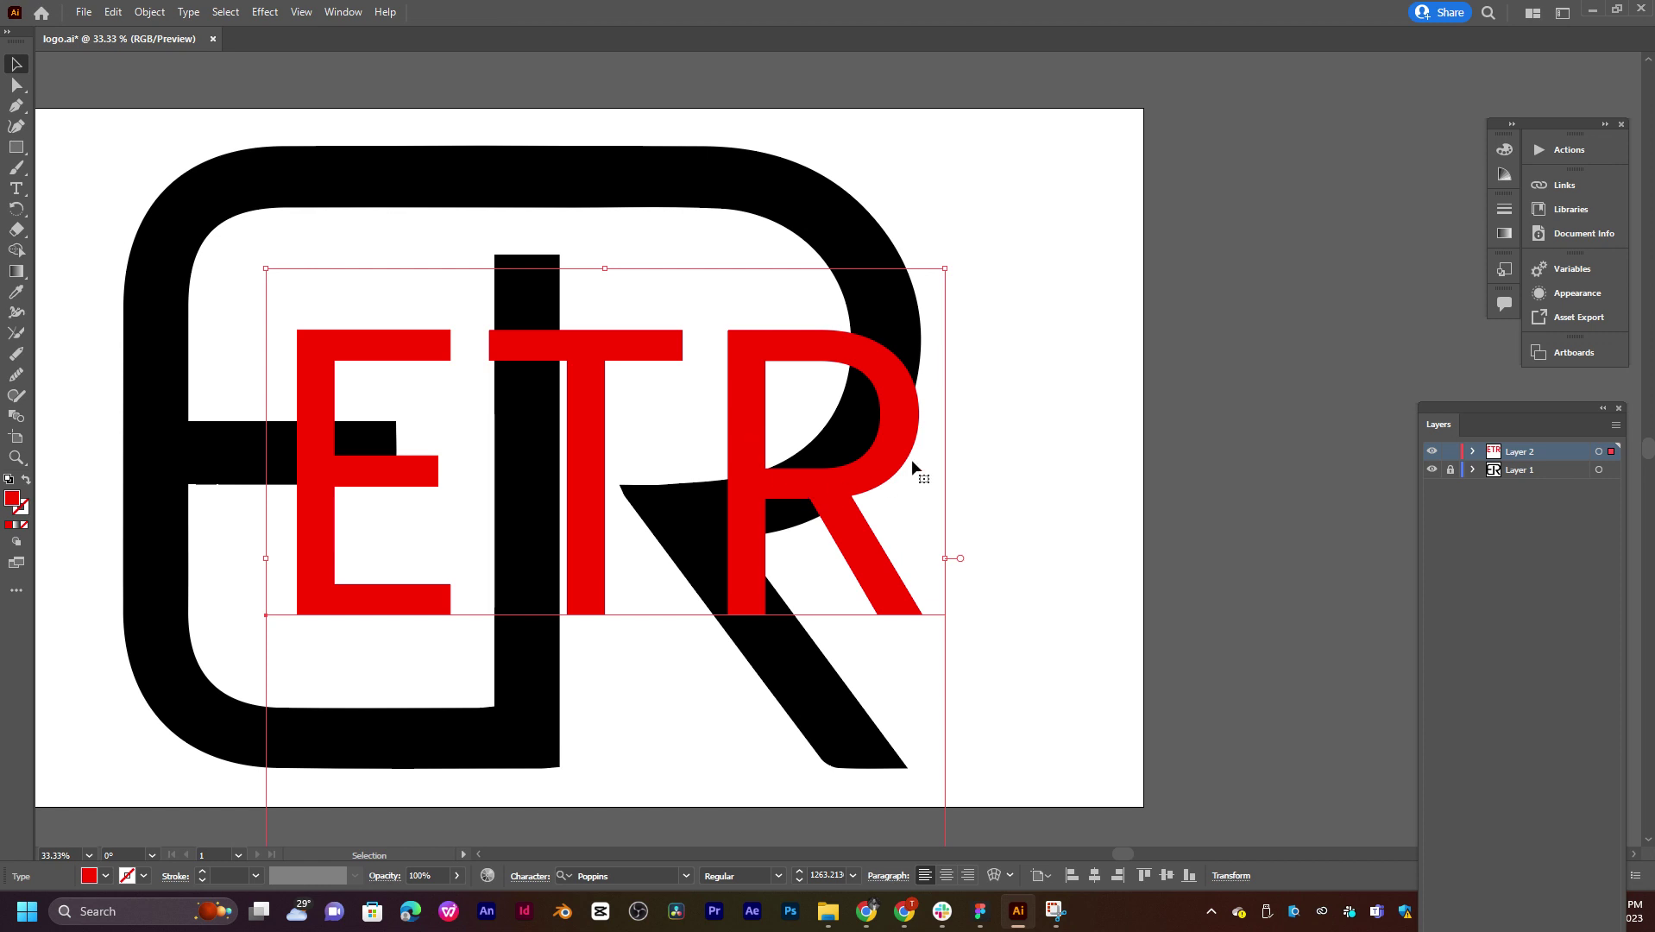
{"action": "key", "text": "ctrl+minus"}
{"action": "left_click", "coordinate": [917, 443]}
Step: Resize the red ETR text proportionally from its corner handle to about 1283.67
{"action": "scroll", "coordinate": [902, 466], "scroll_direction": "up", "scroll_amount": 1}
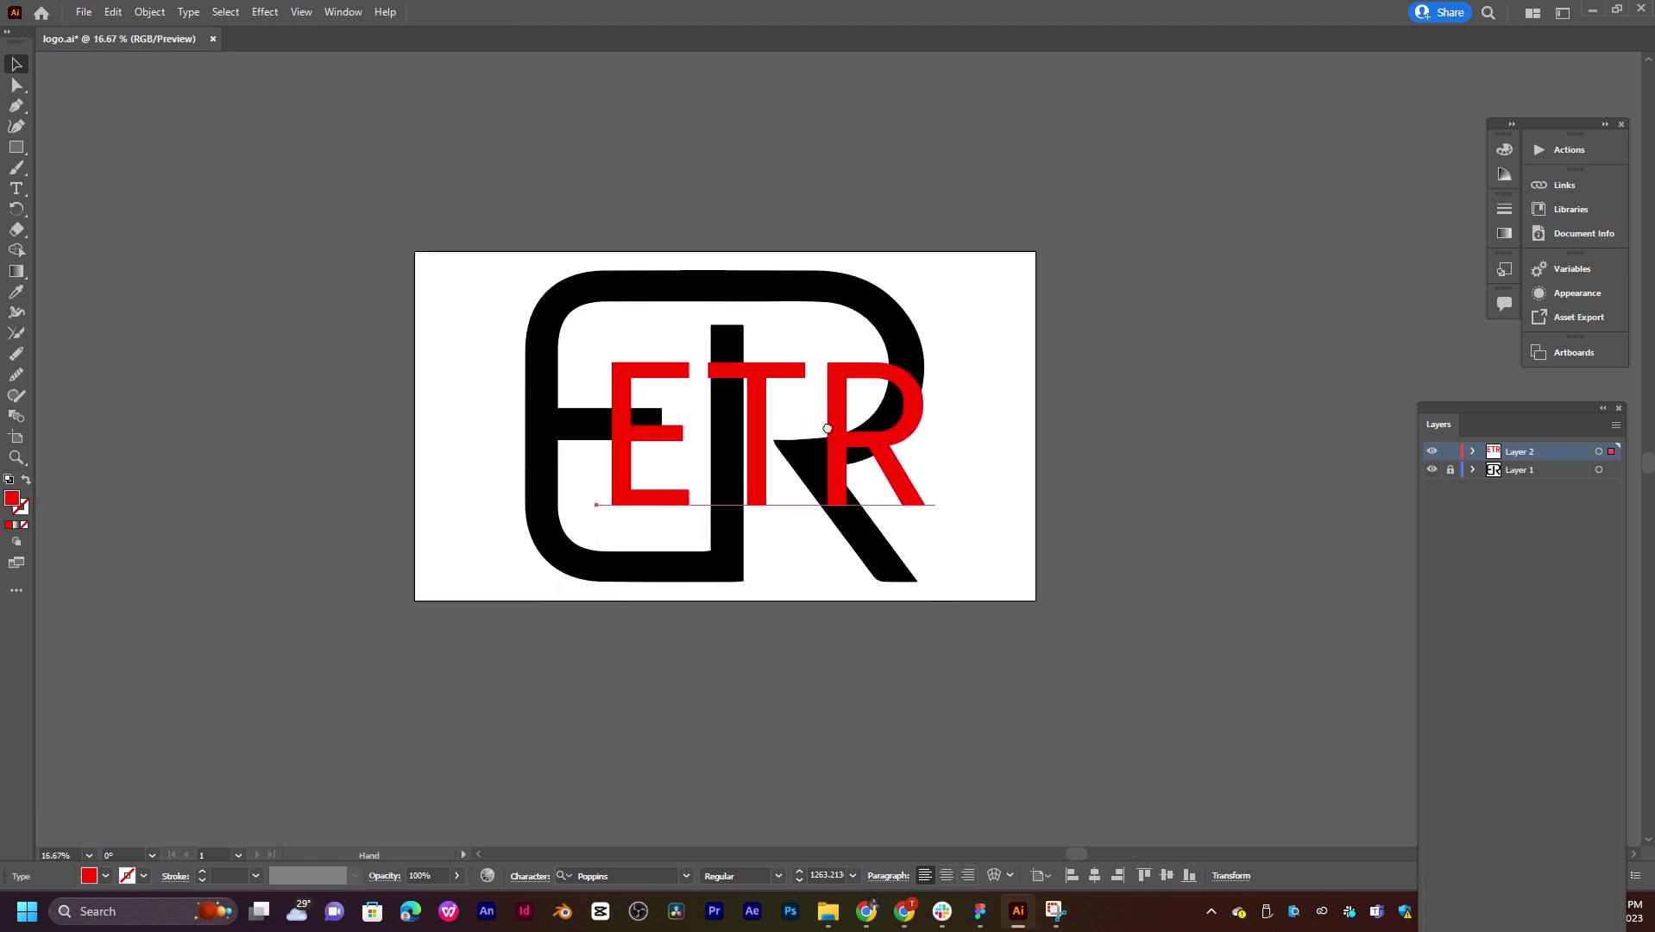
{"action": "left_click_drag", "start_coordinate": [886, 502], "coordinate": [875, 503]}
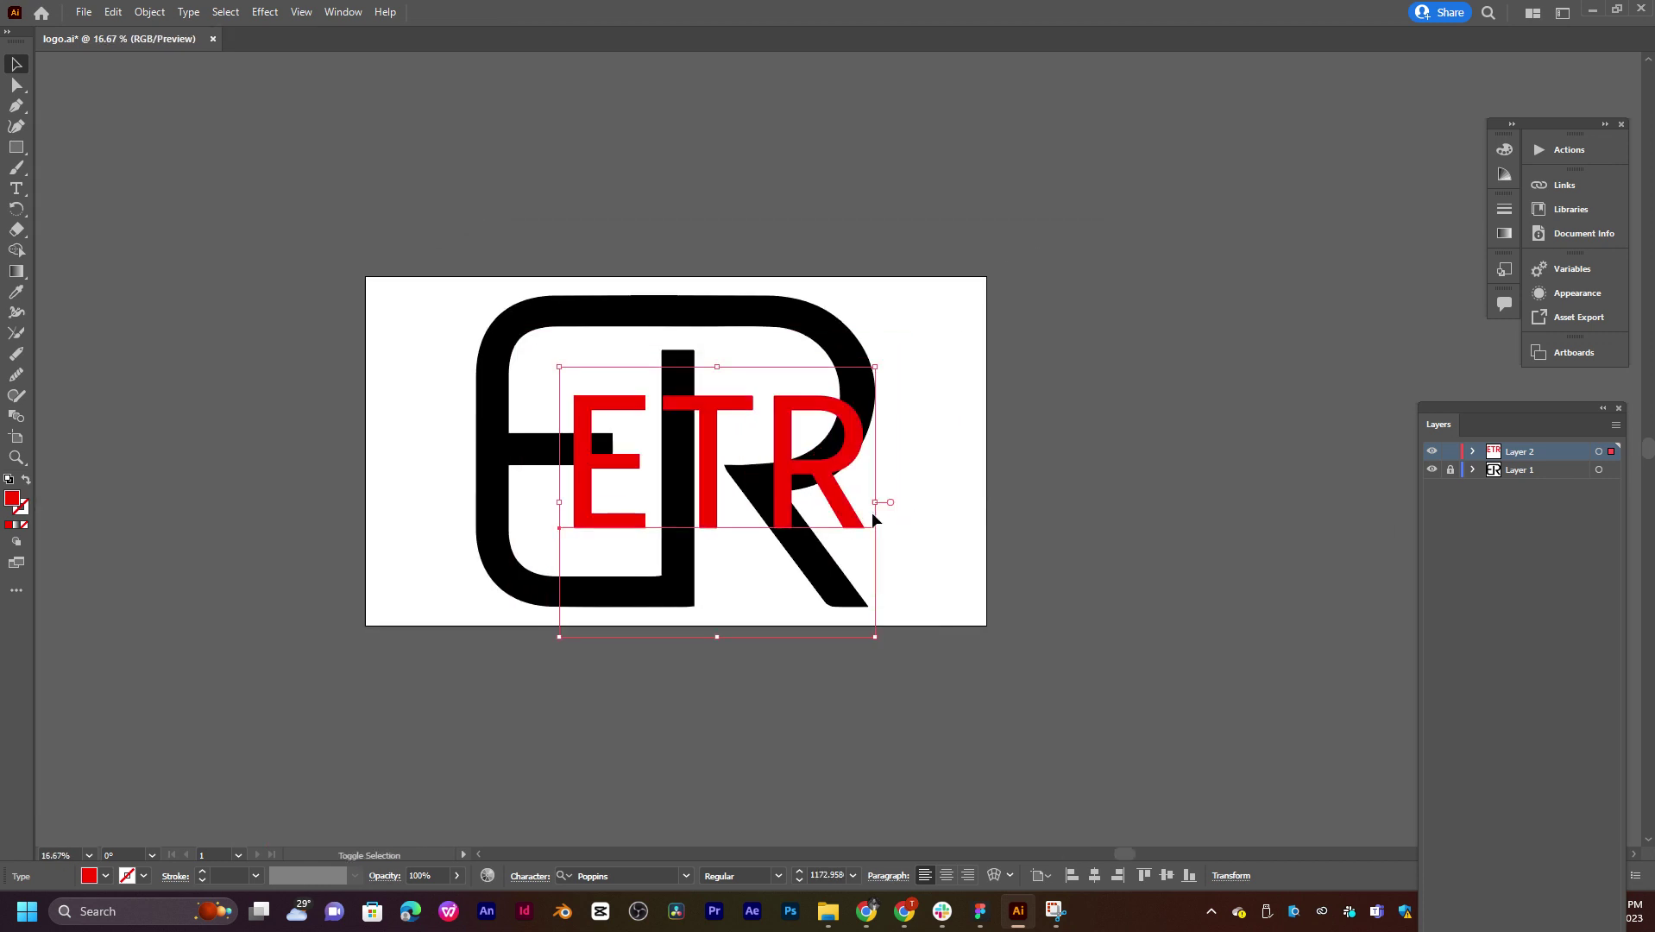
{"action": "left_click_drag", "start_coordinate": [874, 640], "coordinate": [862, 654]}
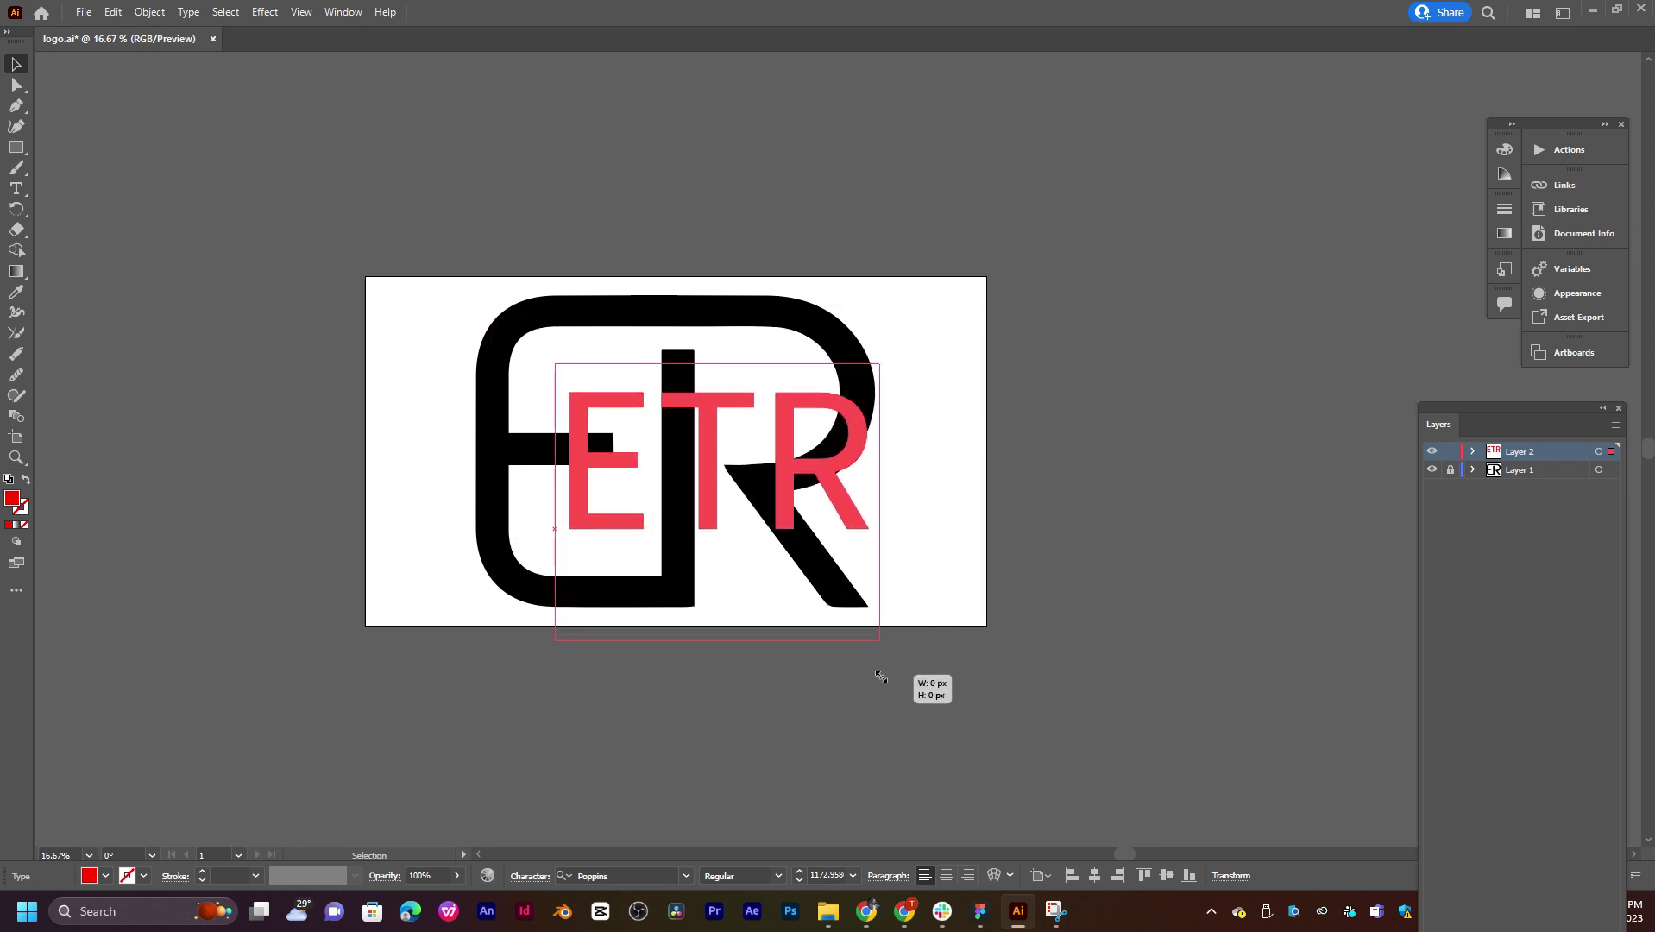
{"action": "left_click_drag", "start_coordinate": [862, 654], "coordinate": [892, 685]}
Step: Move the ETR text off the artboard, up and to the right of the ER logo
{"action": "left_click_drag", "start_coordinate": [780, 421], "coordinate": [1107, 268]}
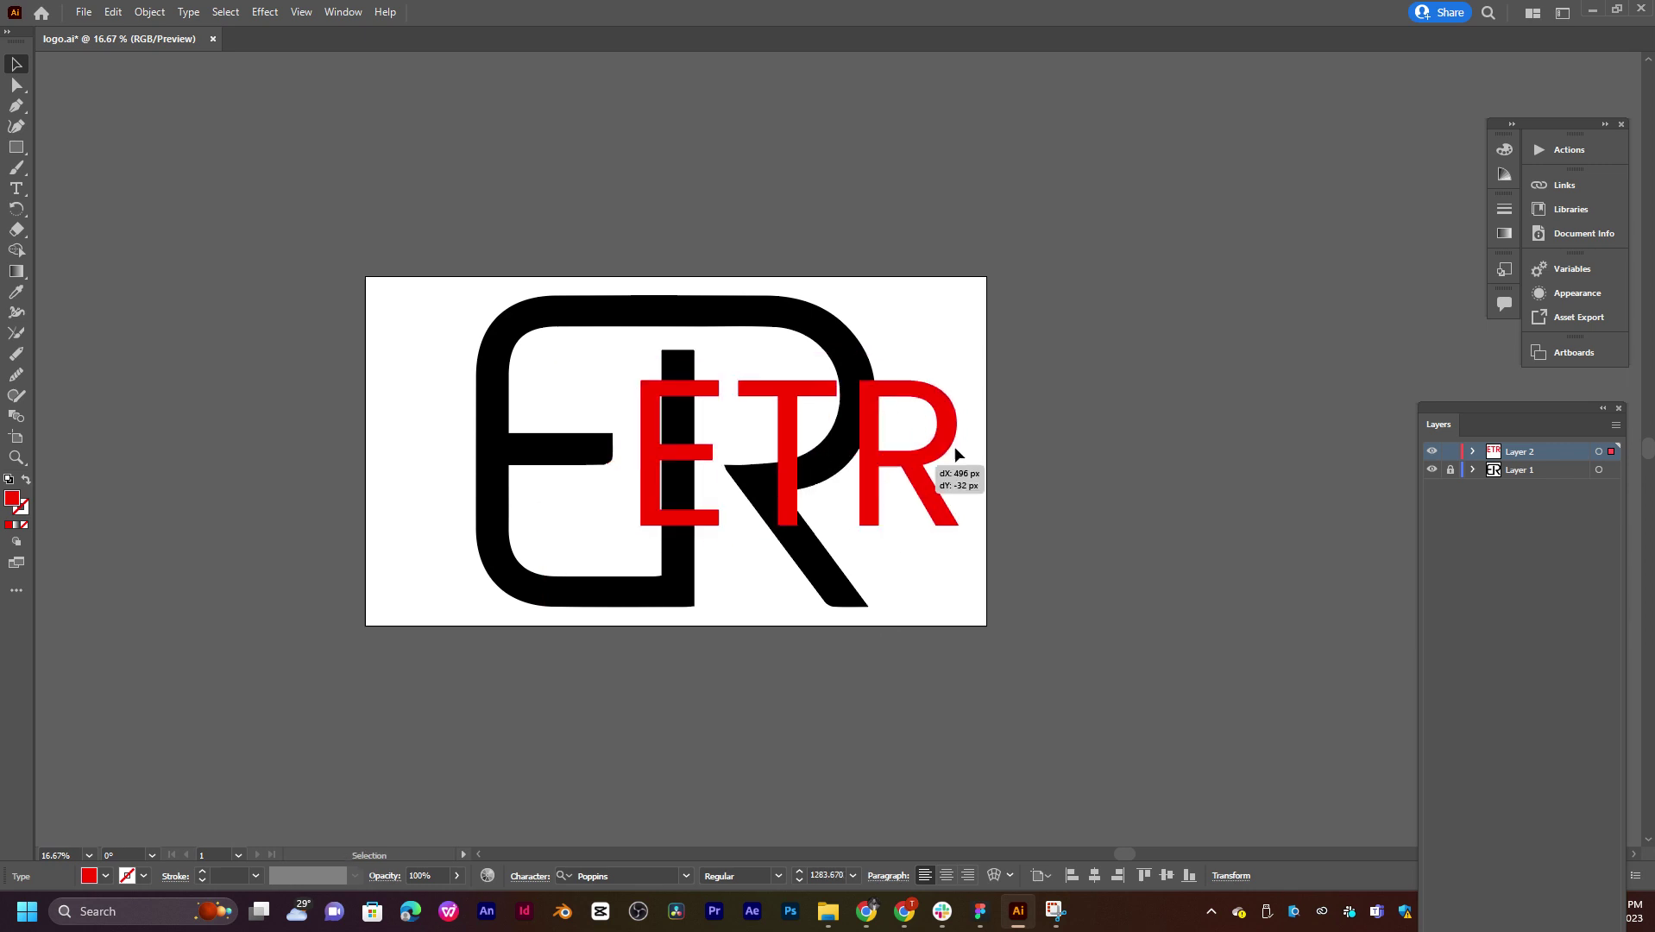
{"action": "mouse_move", "coordinate": [1145, 325]}
{"action": "left_mouse_down"}
{"action": "mouse_move", "coordinate": [790, 468]}
{"action": "mouse_move", "coordinate": [976, 414]}
{"action": "left_mouse_up"}
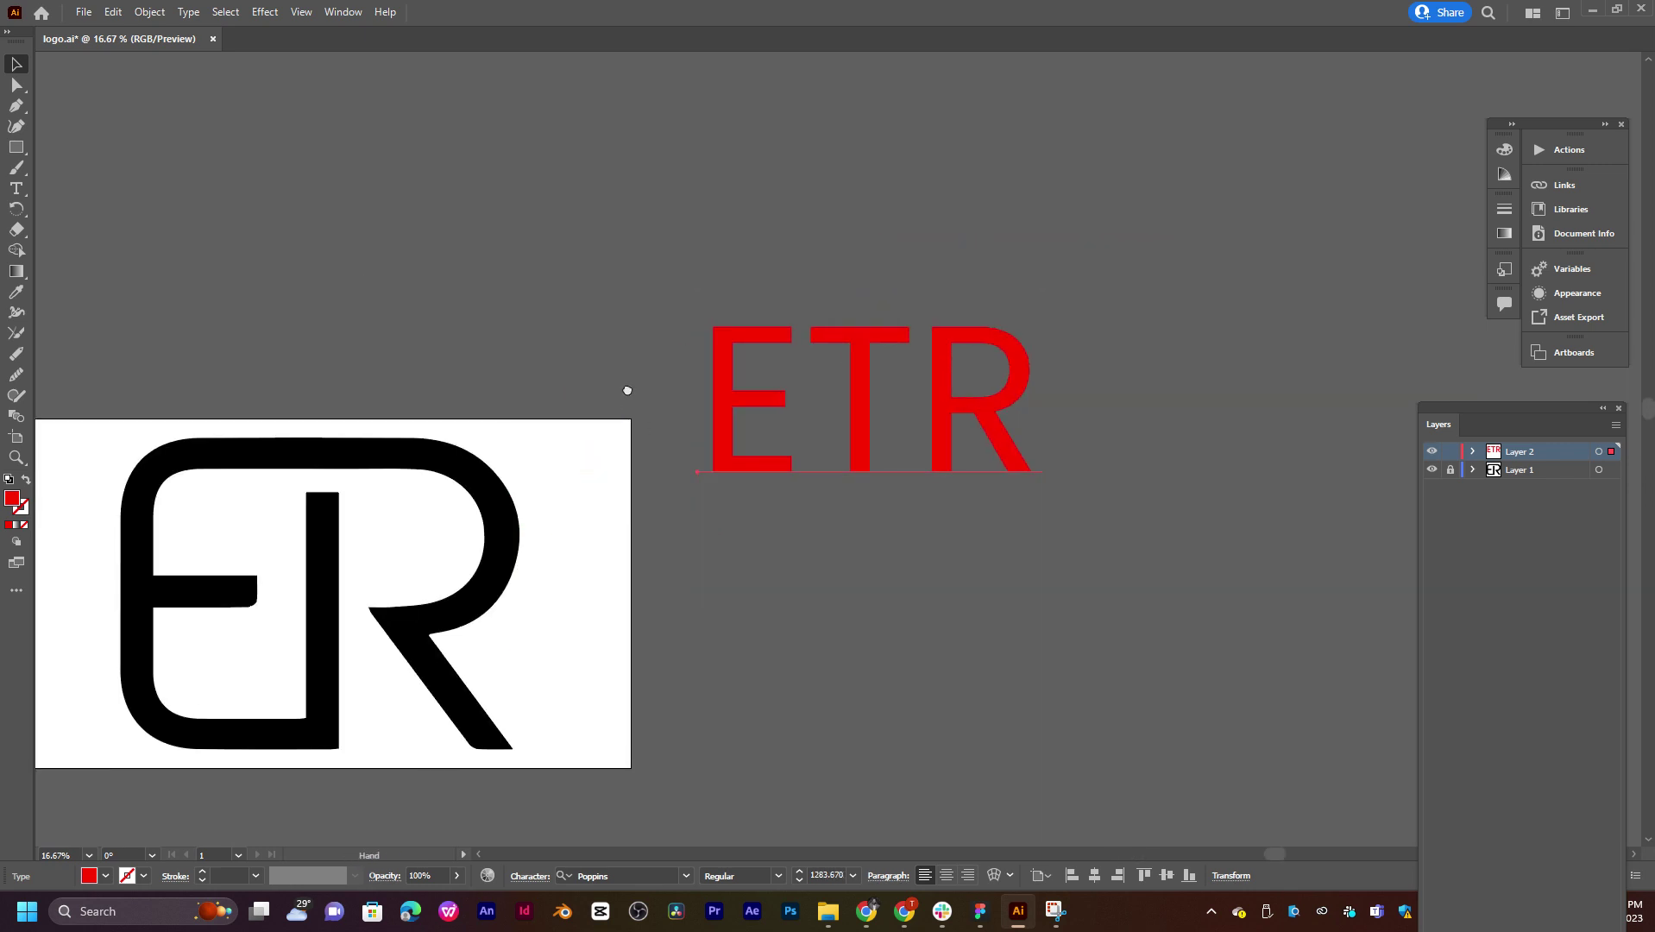
{"action": "left_click_drag", "start_coordinate": [625, 390], "coordinate": [702, 337]}
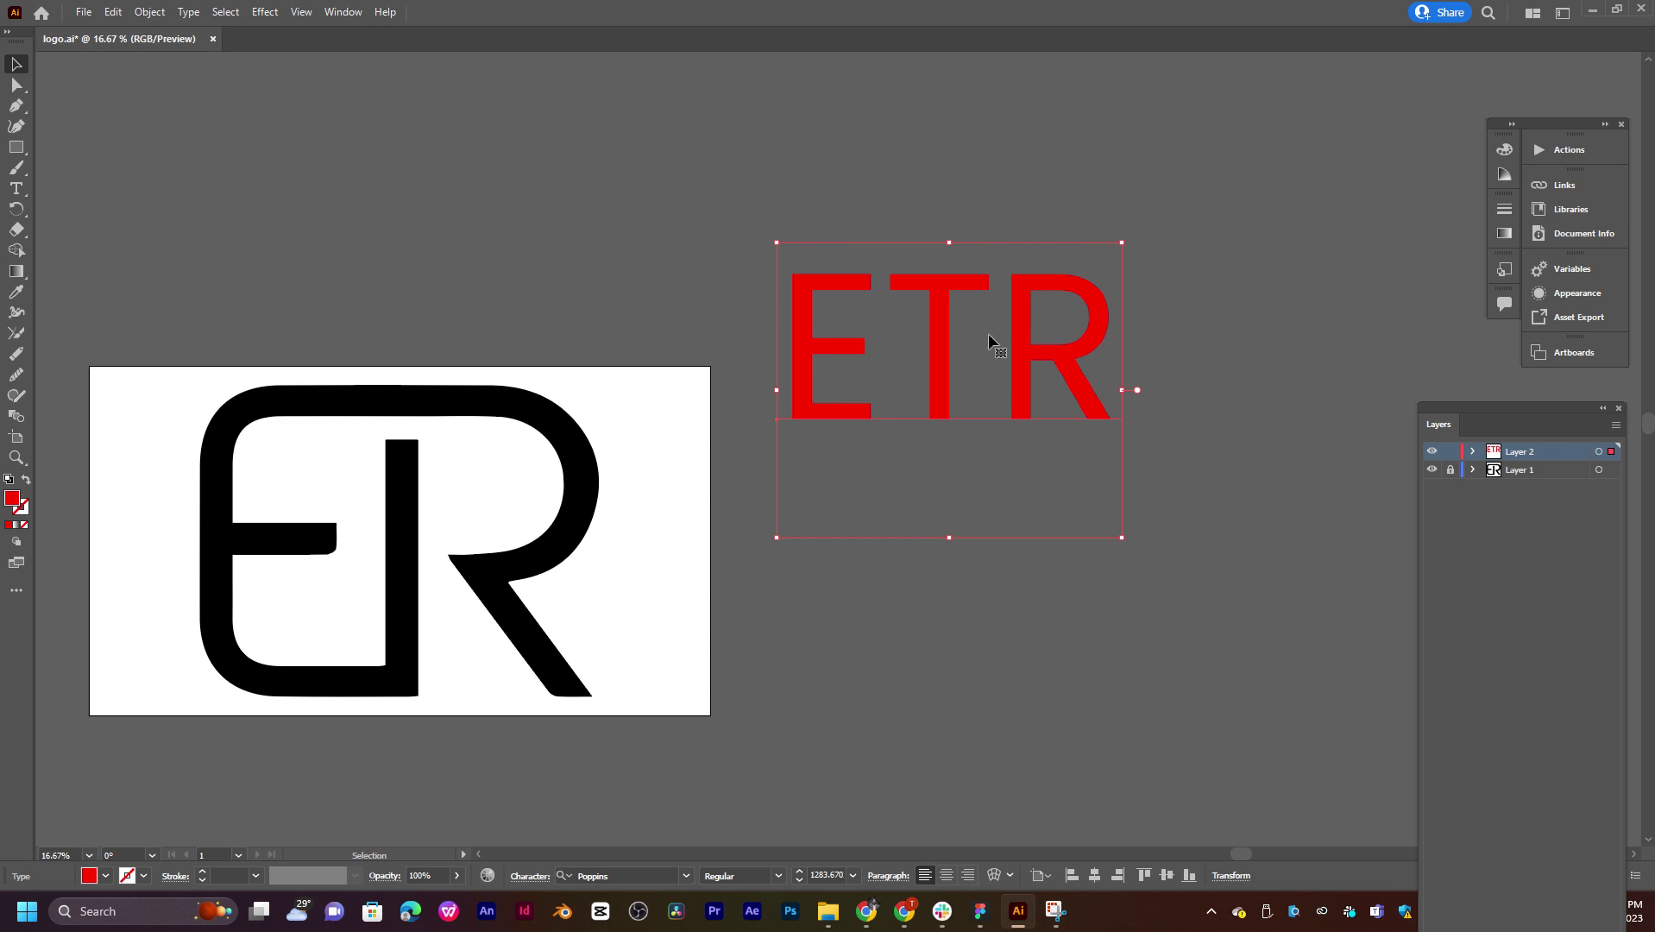
{"action": "left_click_drag", "start_coordinate": [1048, 333], "coordinate": [1036, 344]}
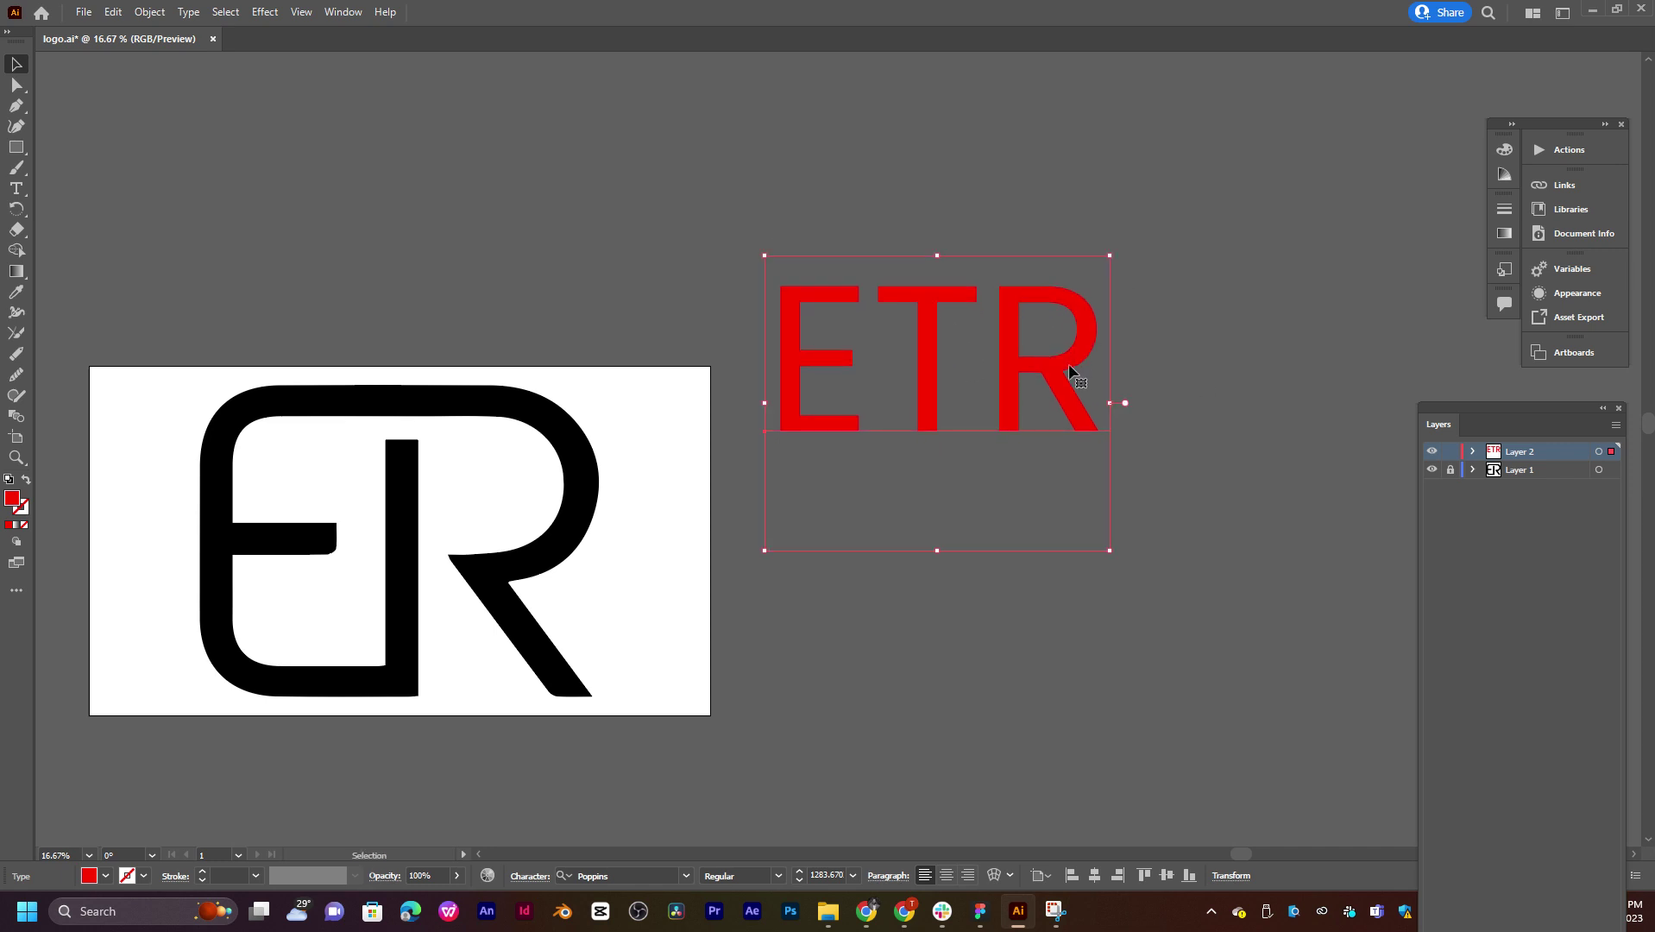
Step: Select all the ETR letters with the Type tool and open the Graphic Styles panel
{"action": "key", "text": "t"}
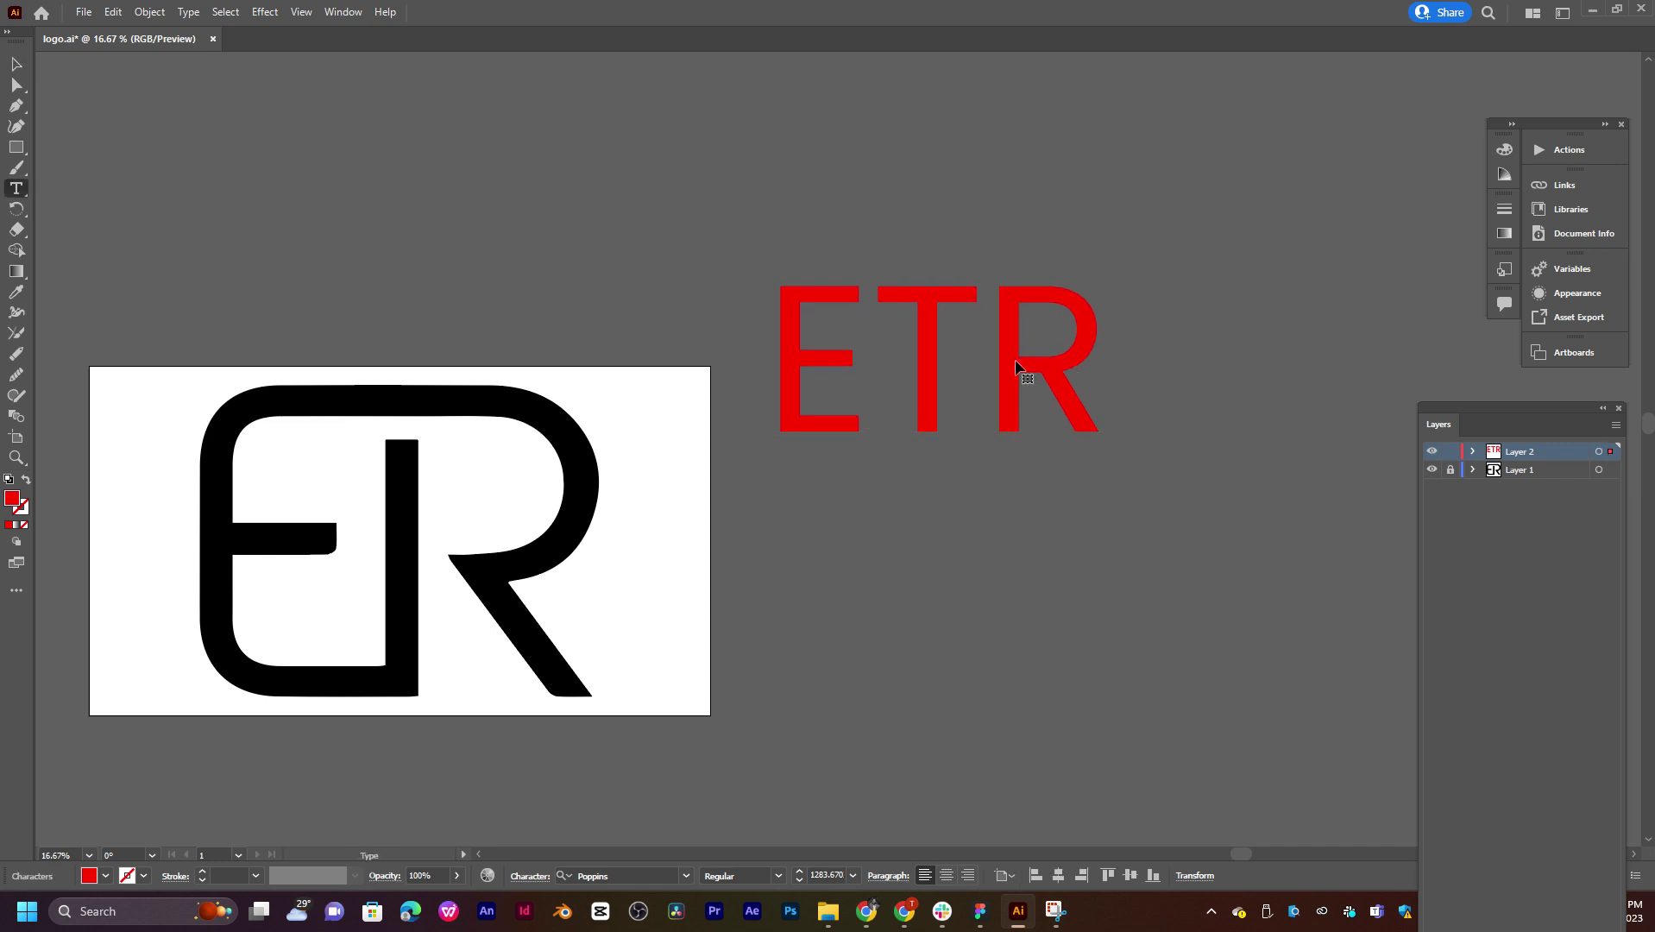
{"action": "double_click", "coordinate": [1015, 360]}
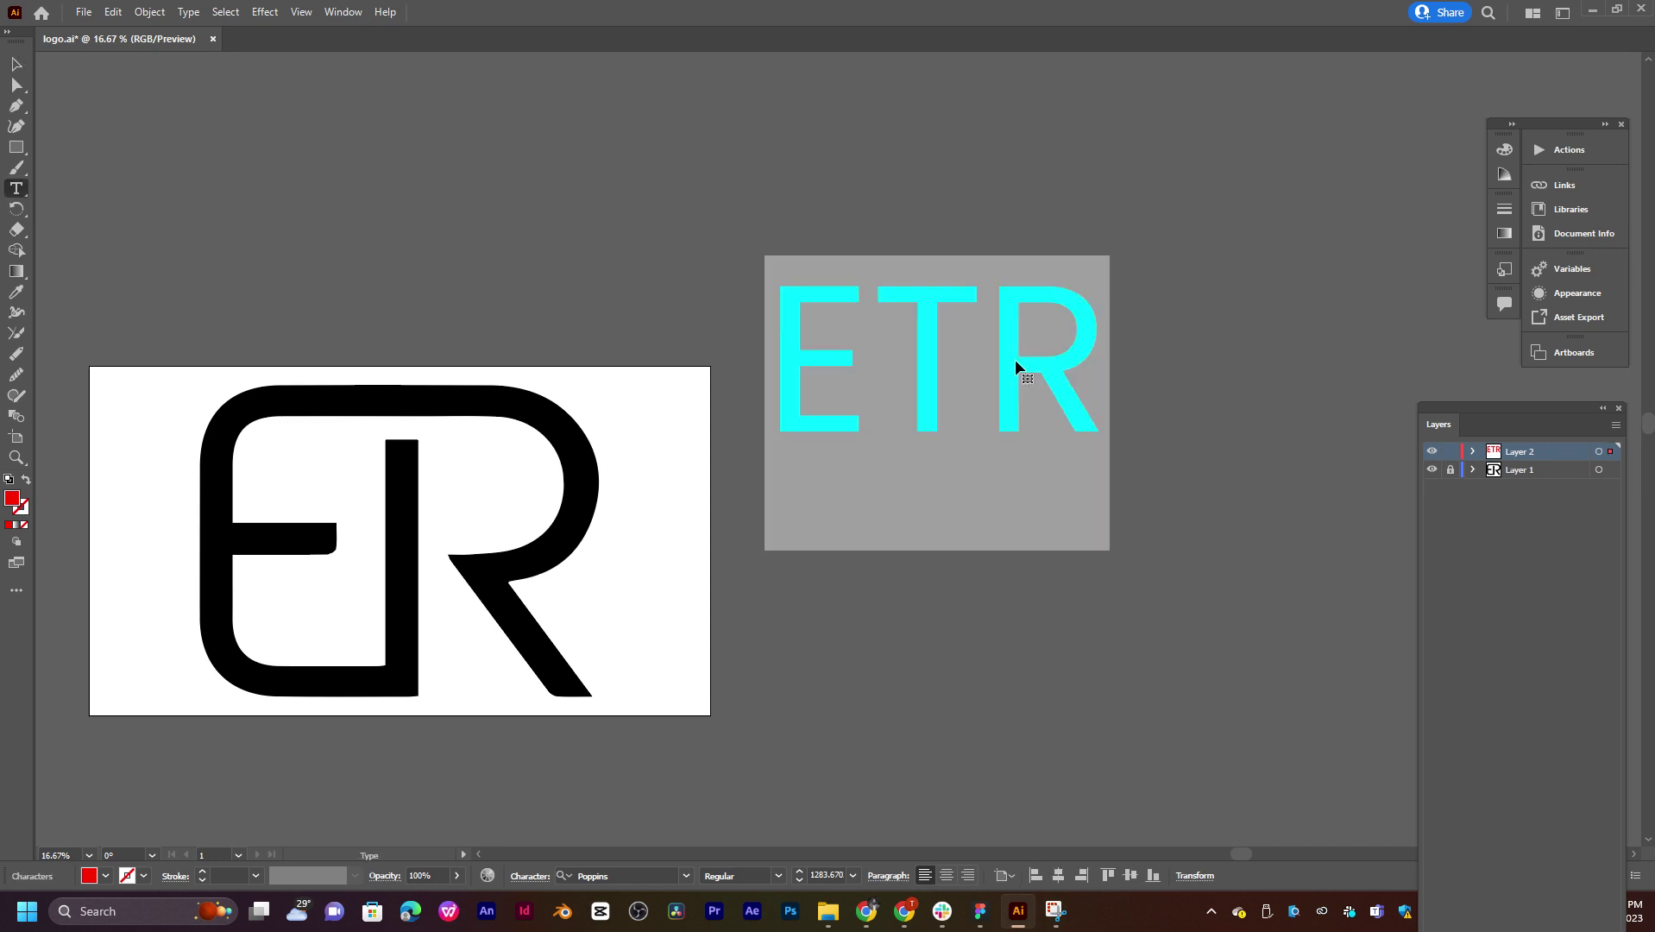
{"action": "left_click", "coordinate": [341, 12]}
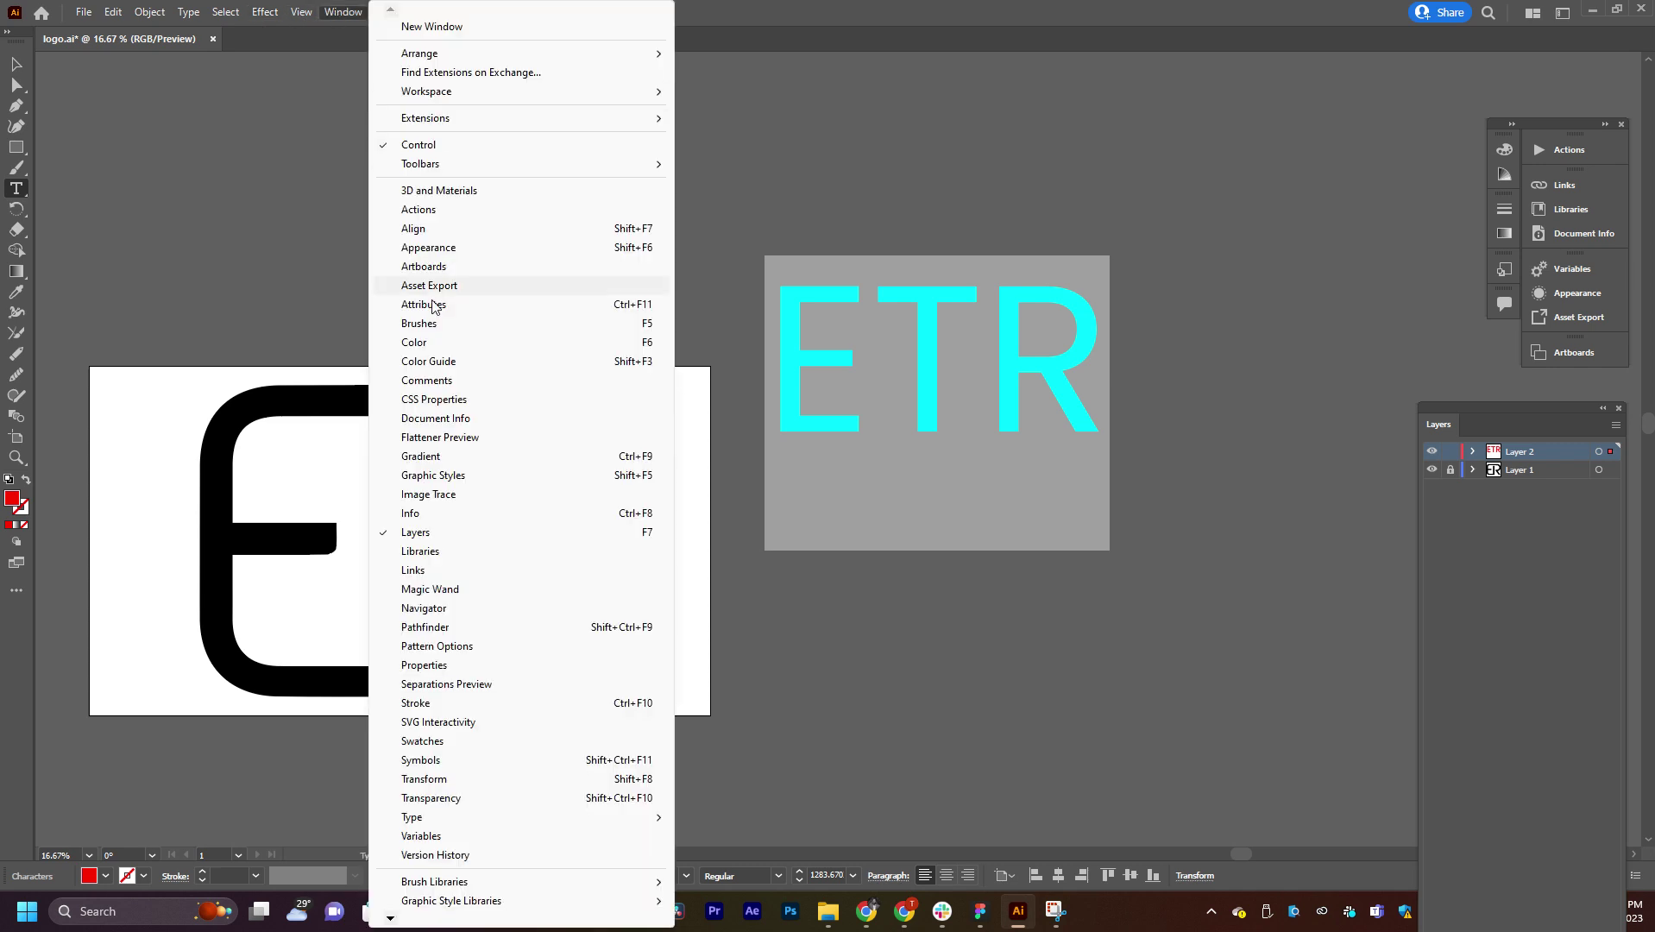
{"action": "left_click", "coordinate": [433, 475]}
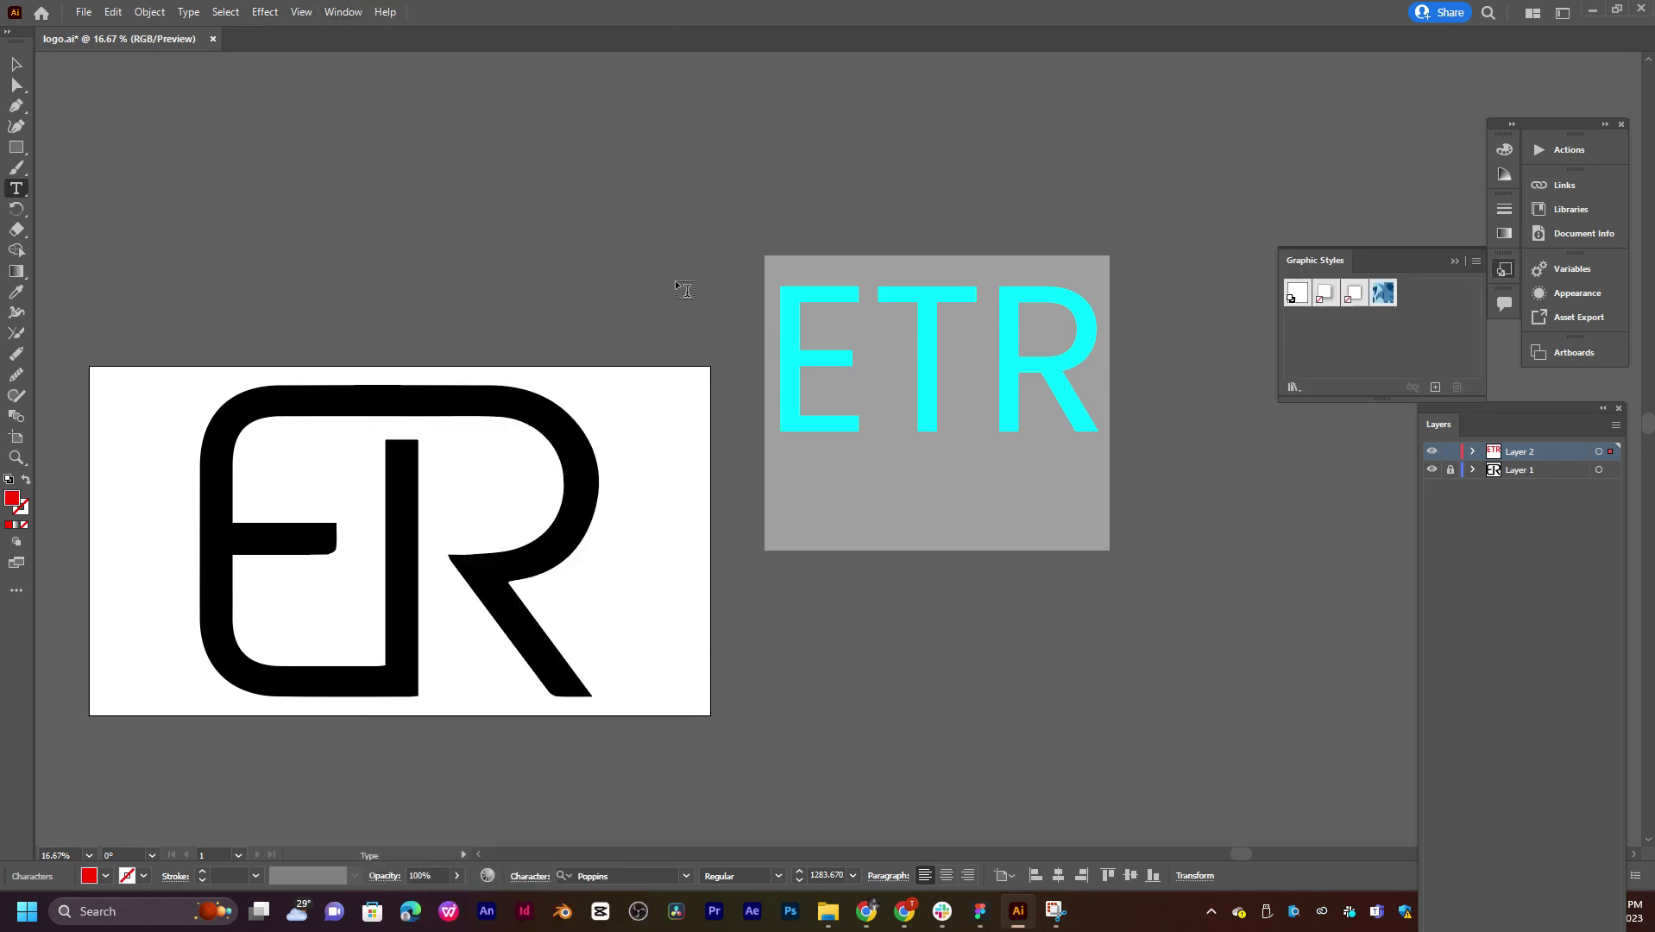
Step: Open the Gradient and Character panels alongside it
{"action": "left_click", "coordinate": [342, 12]}
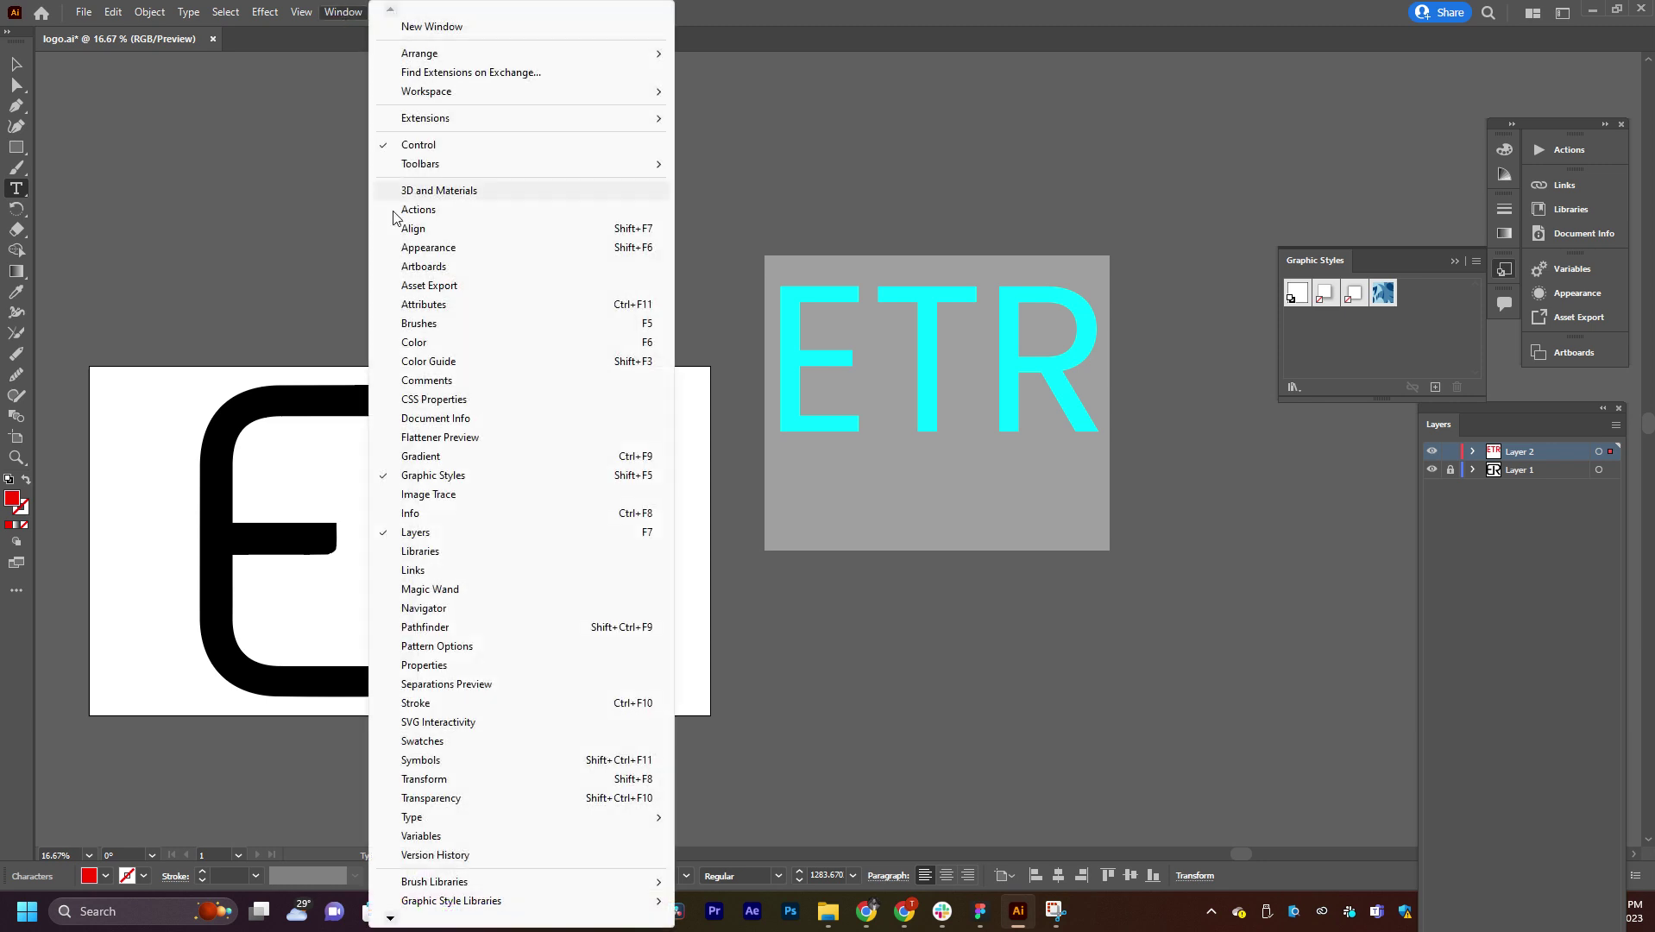
{"action": "left_click", "coordinate": [442, 456]}
{"action": "left_click", "coordinate": [343, 12]}
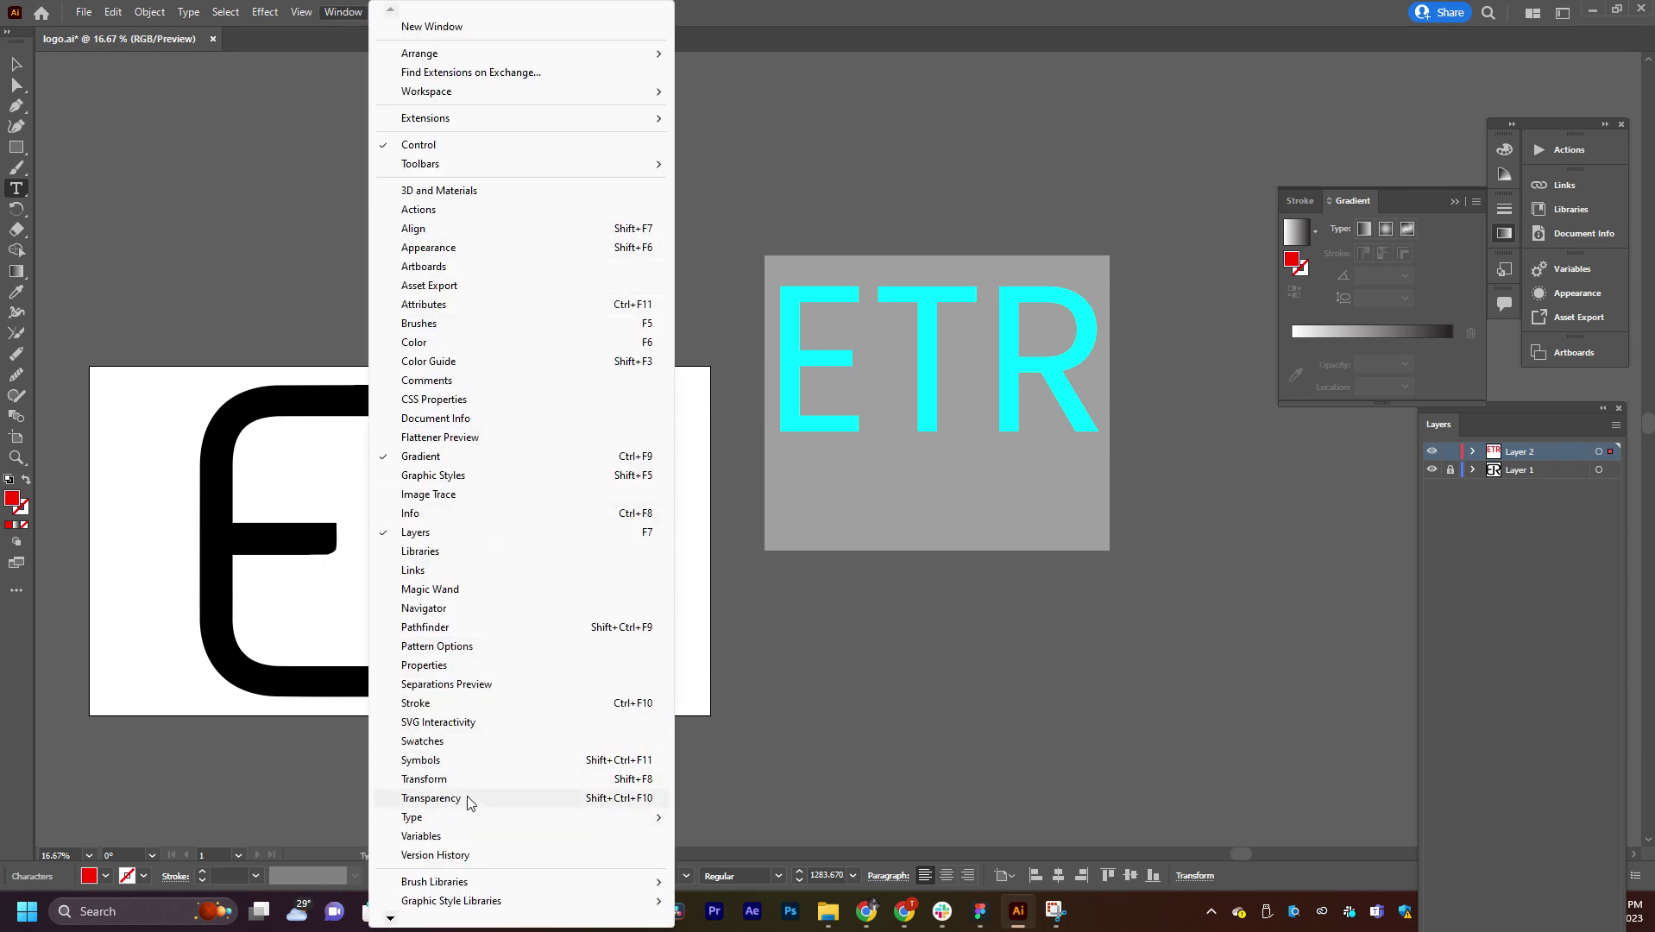
{"action": "mouse_move", "coordinate": [412, 817]}
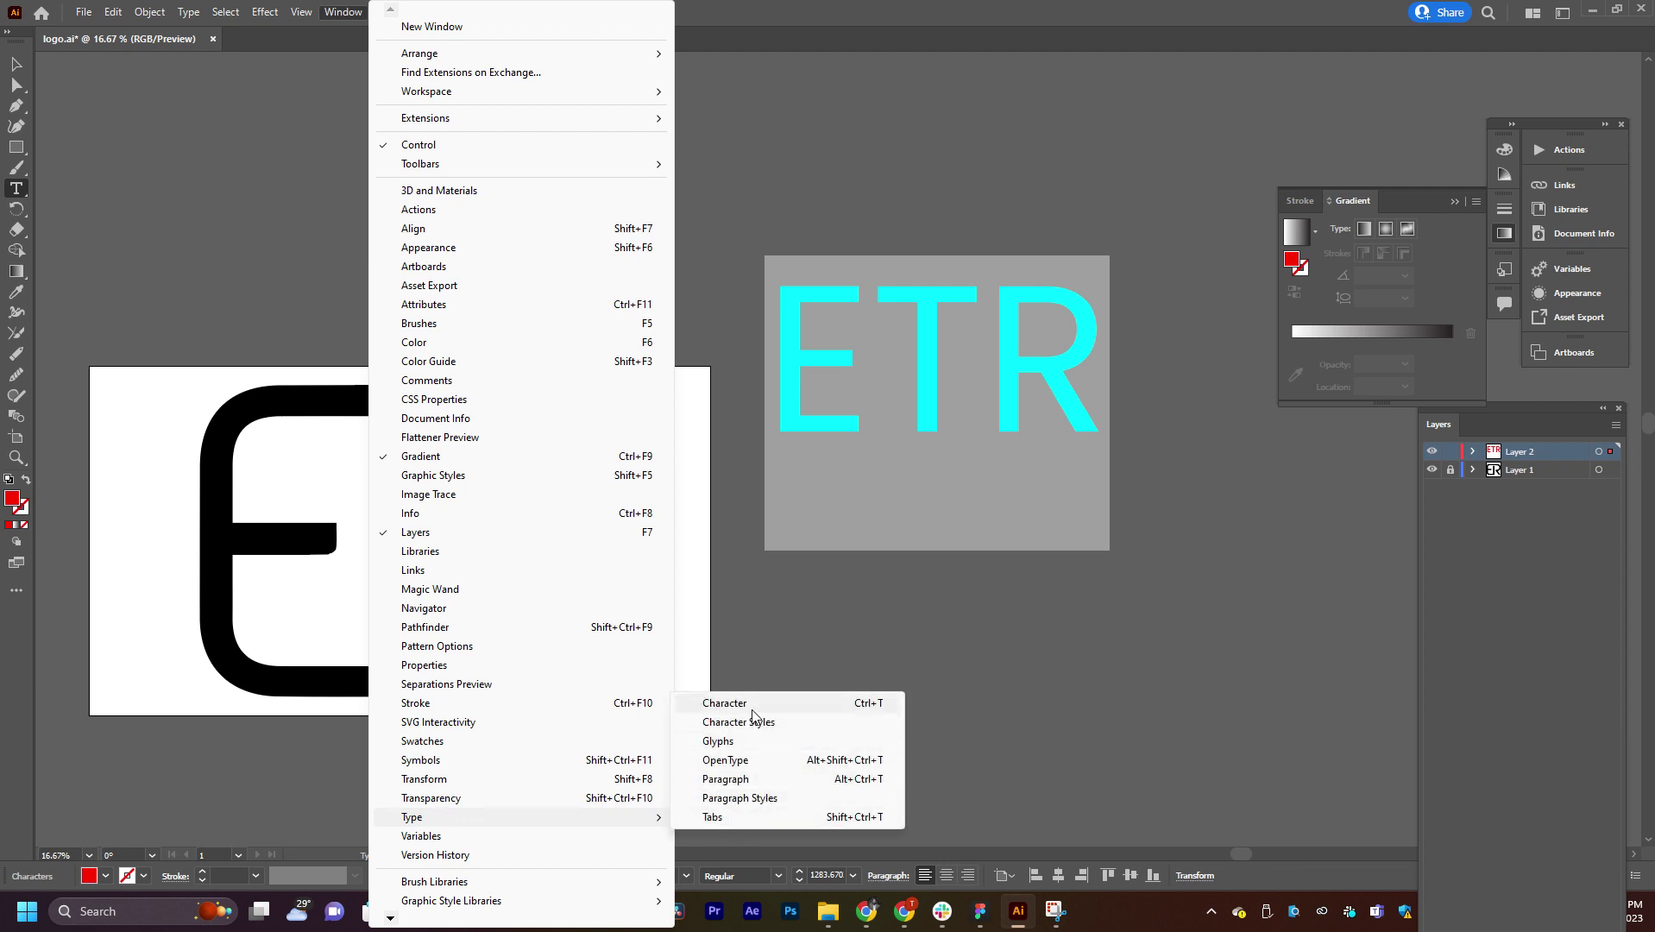
{"action": "left_click", "coordinate": [725, 703]}
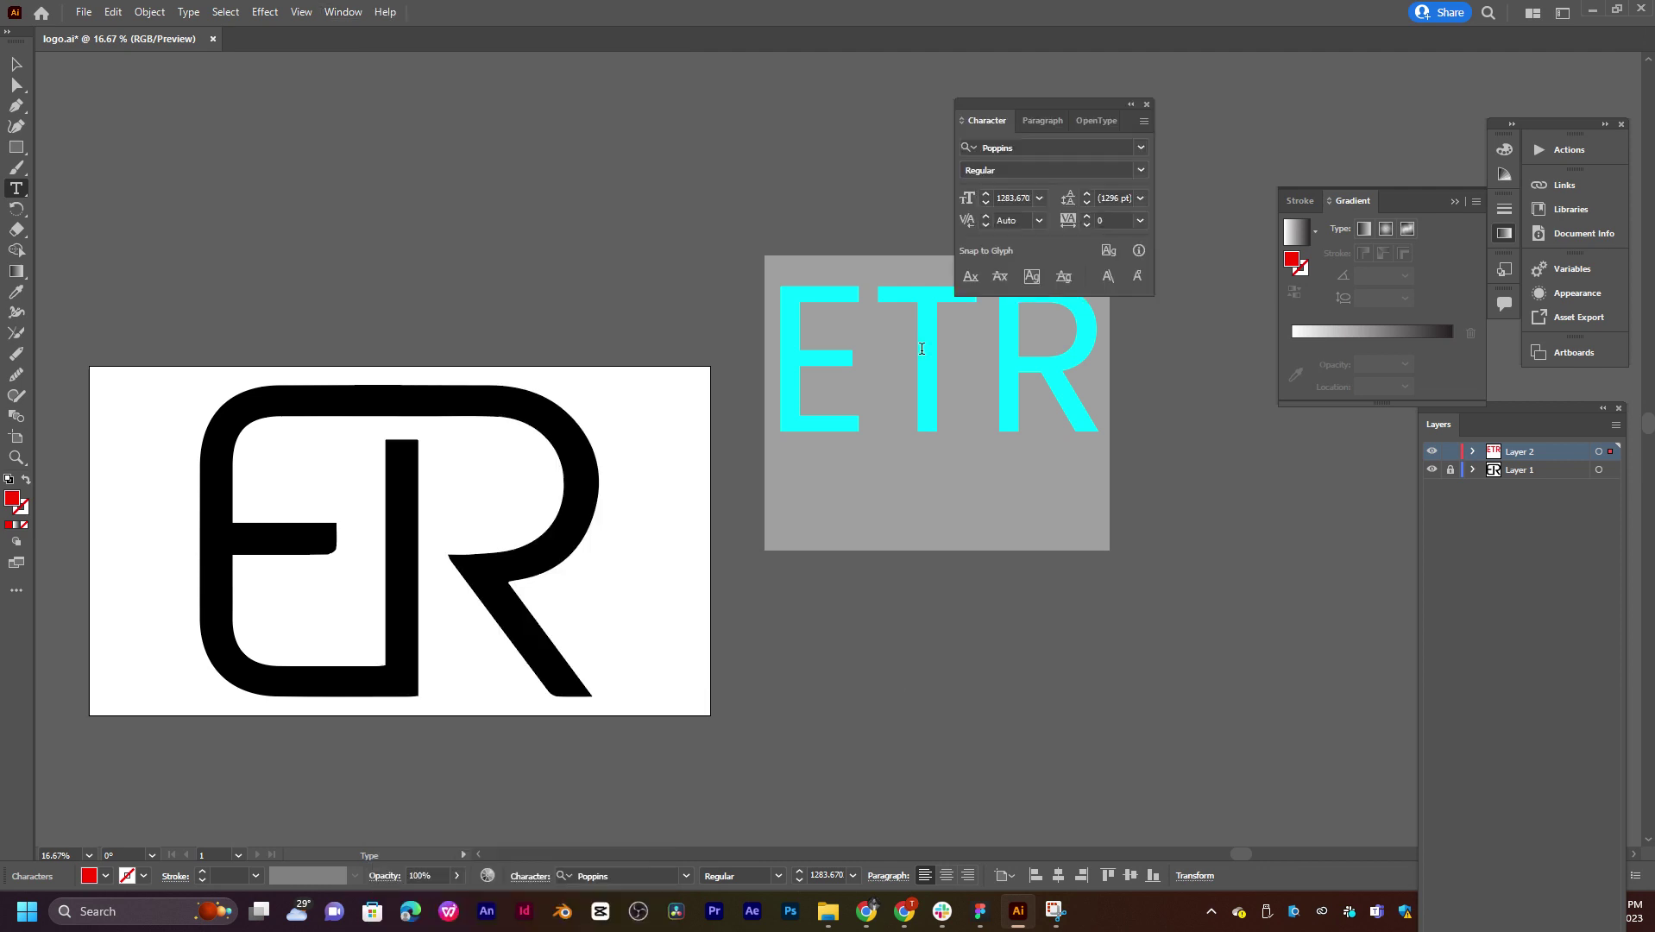
Step: Step the ETR font size up to 1296 pt, then try a value of 2000
{"action": "left_click", "coordinate": [1041, 199]}
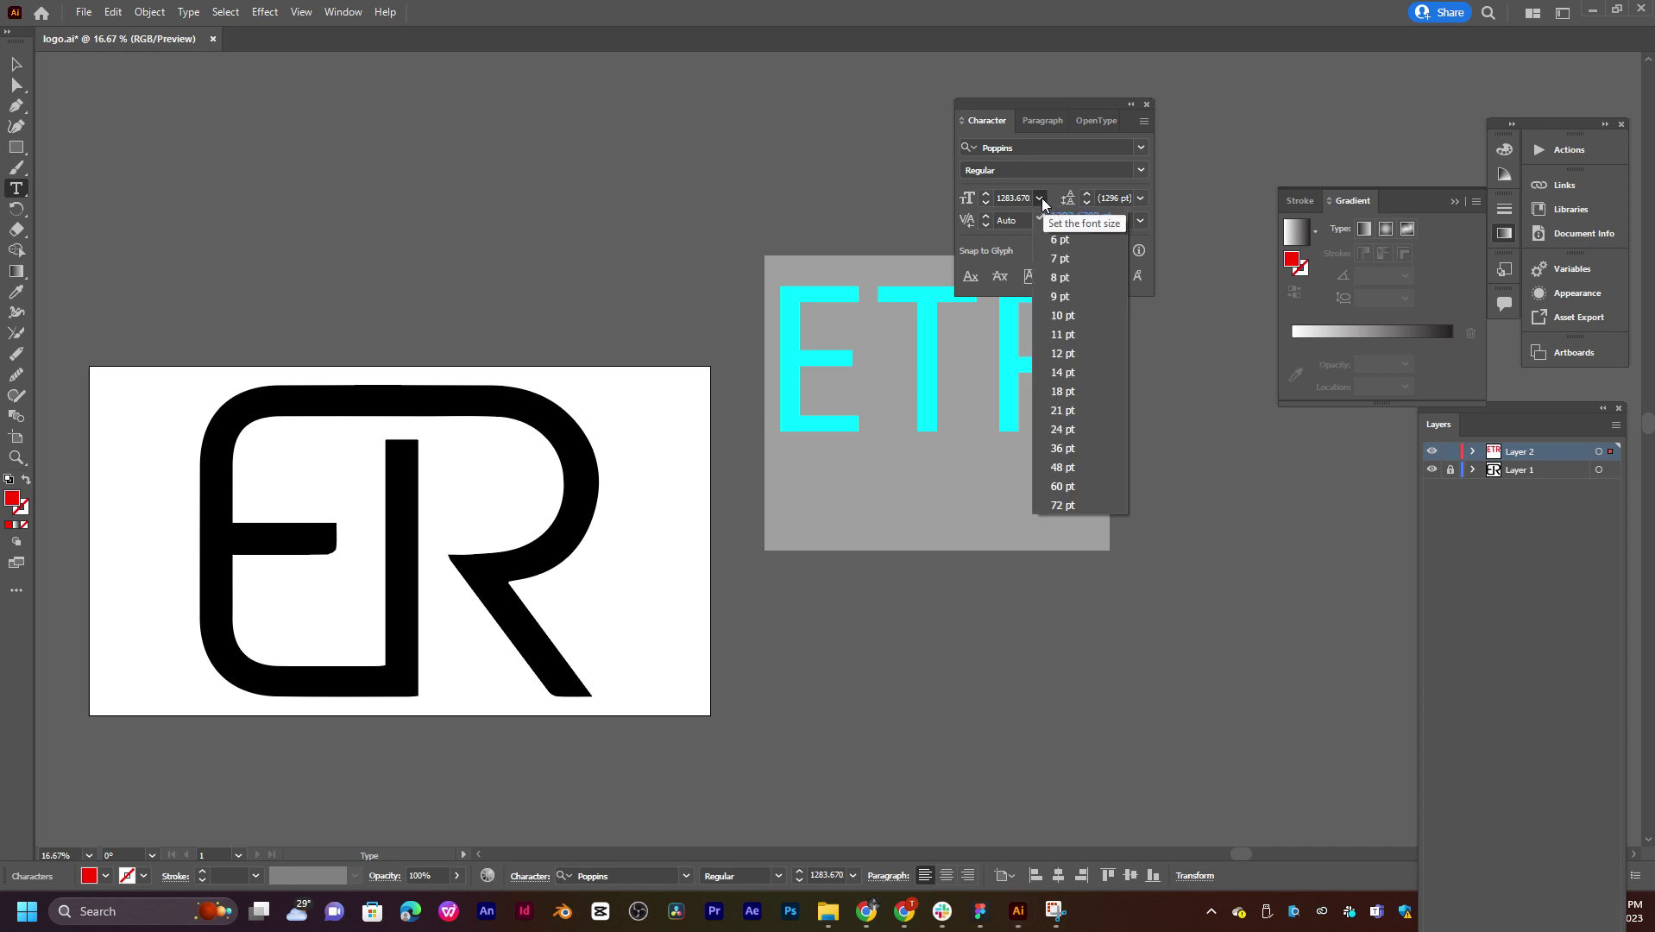
{"action": "left_click", "coordinate": [1041, 197]}
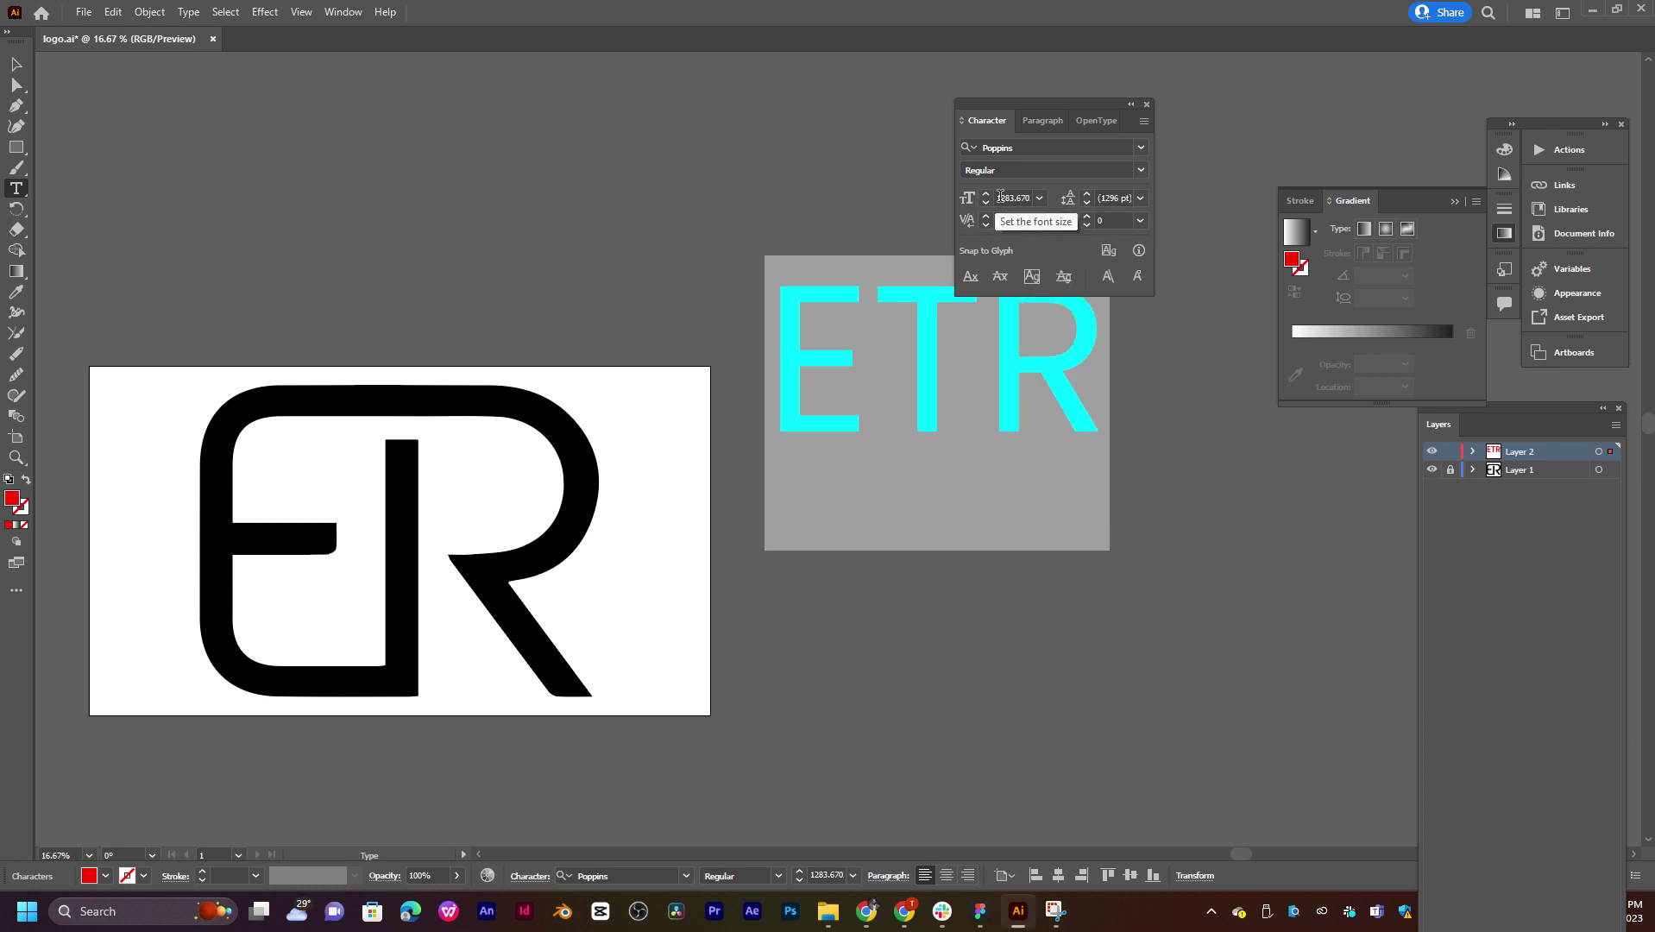
{"action": "left_click", "coordinate": [999, 195]}
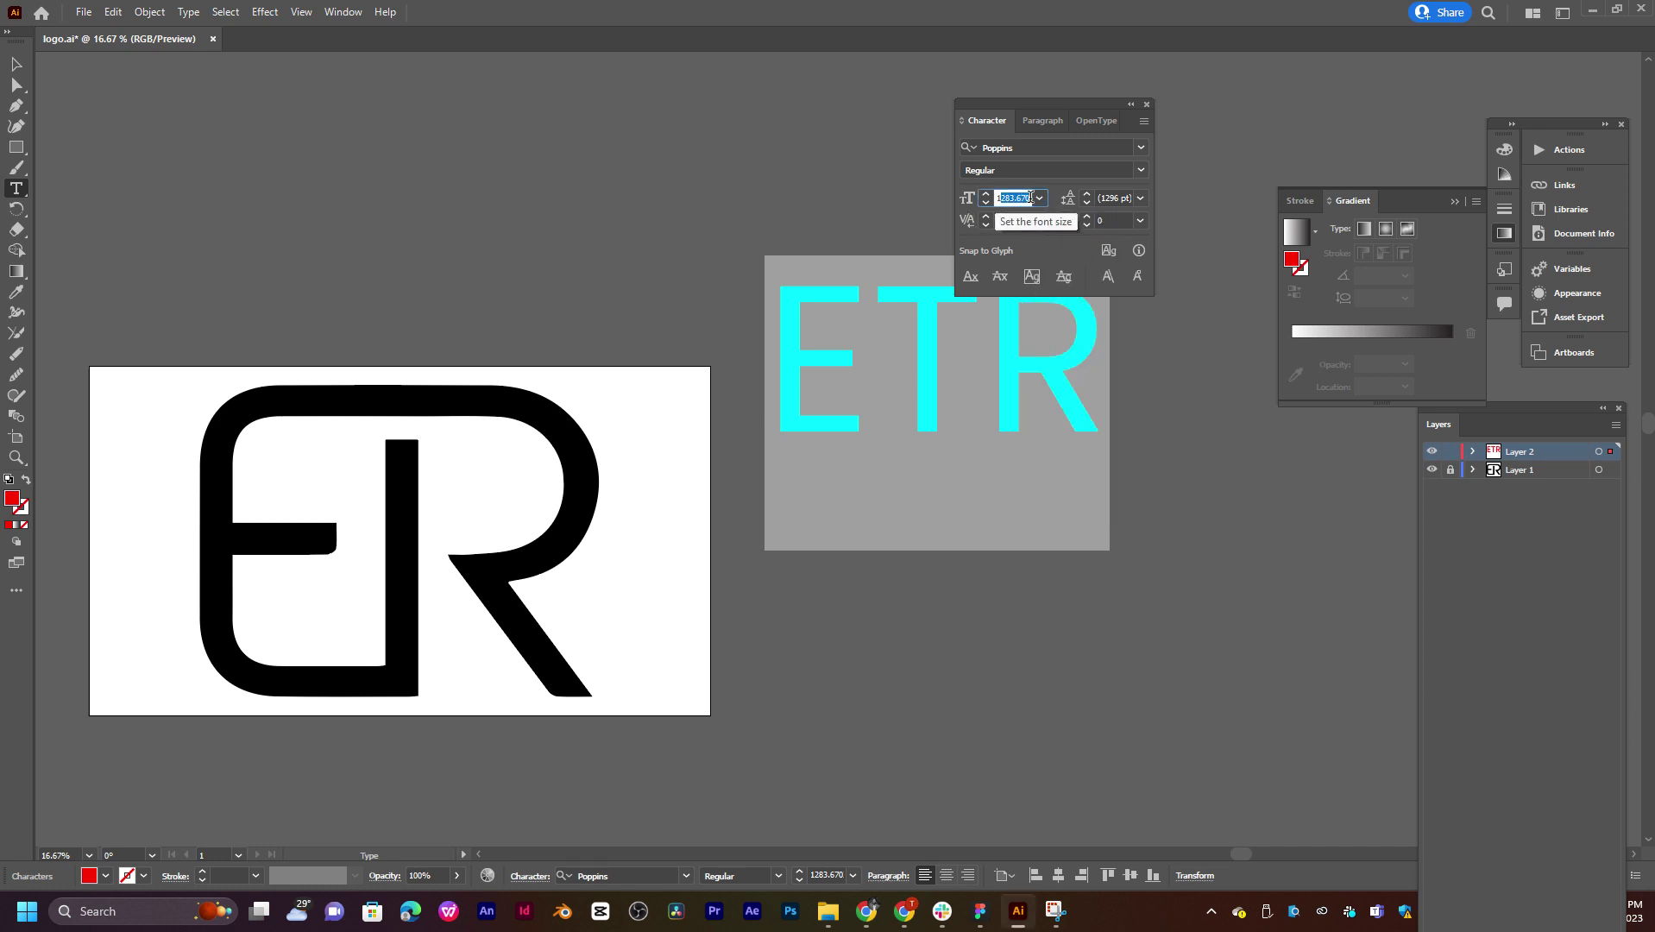
{"action": "left_click", "coordinate": [987, 196]}
{"action": "left_click", "coordinate": [986, 197]}
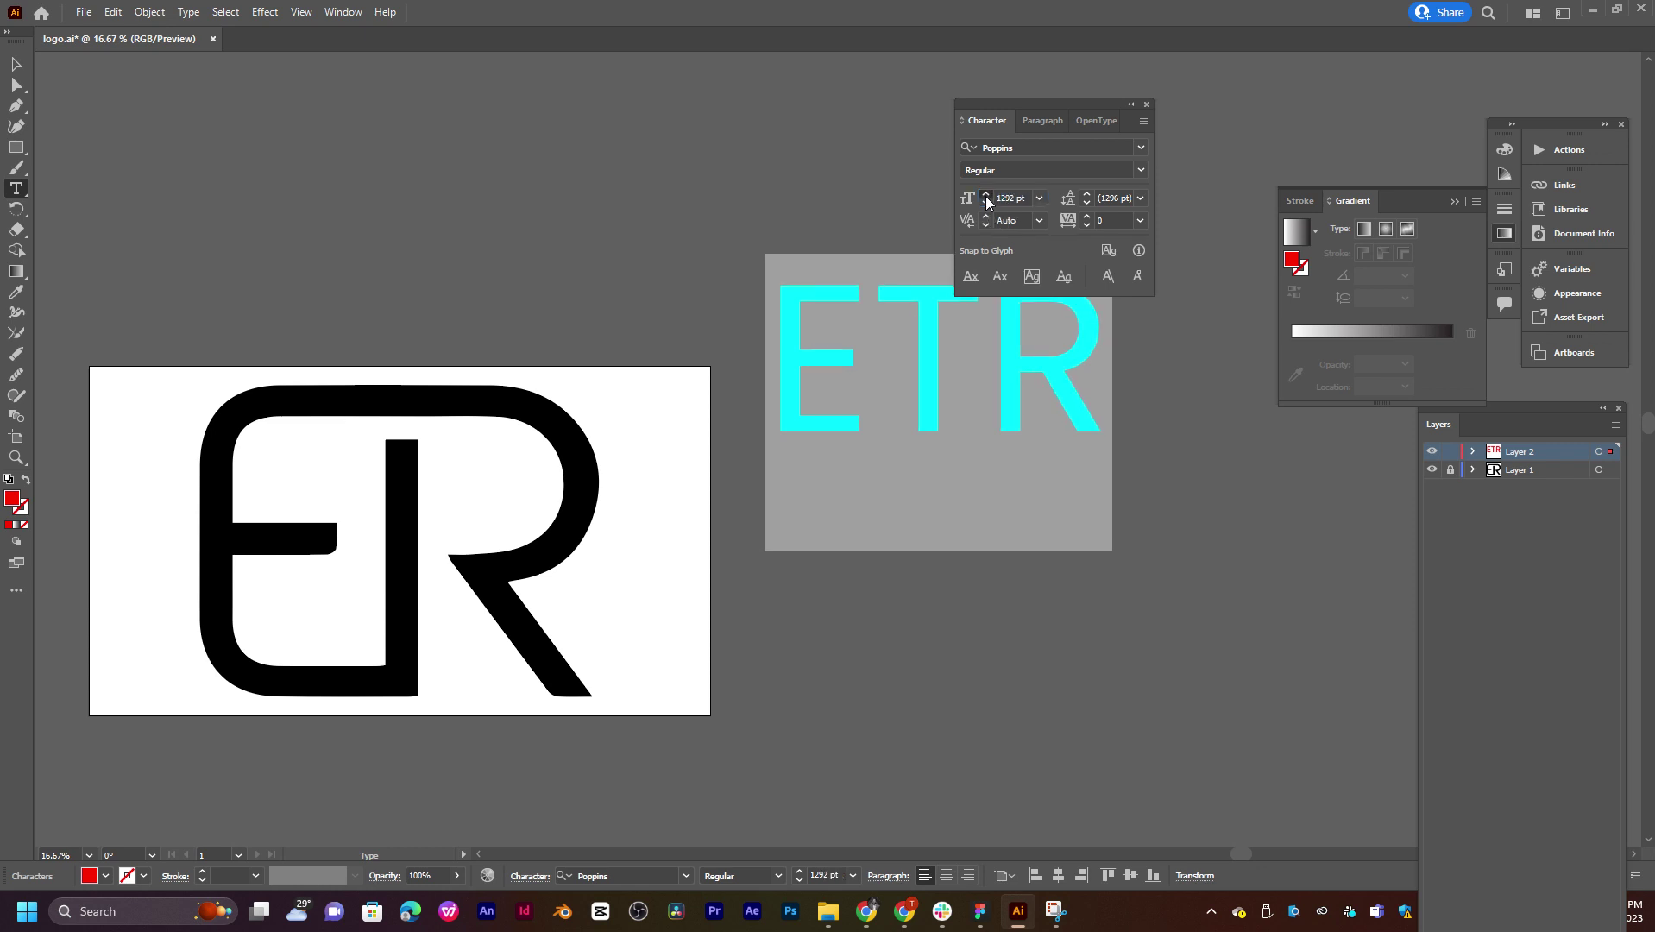
{"action": "left_click", "coordinate": [986, 197]}
{"action": "left_click", "coordinate": [996, 200]}
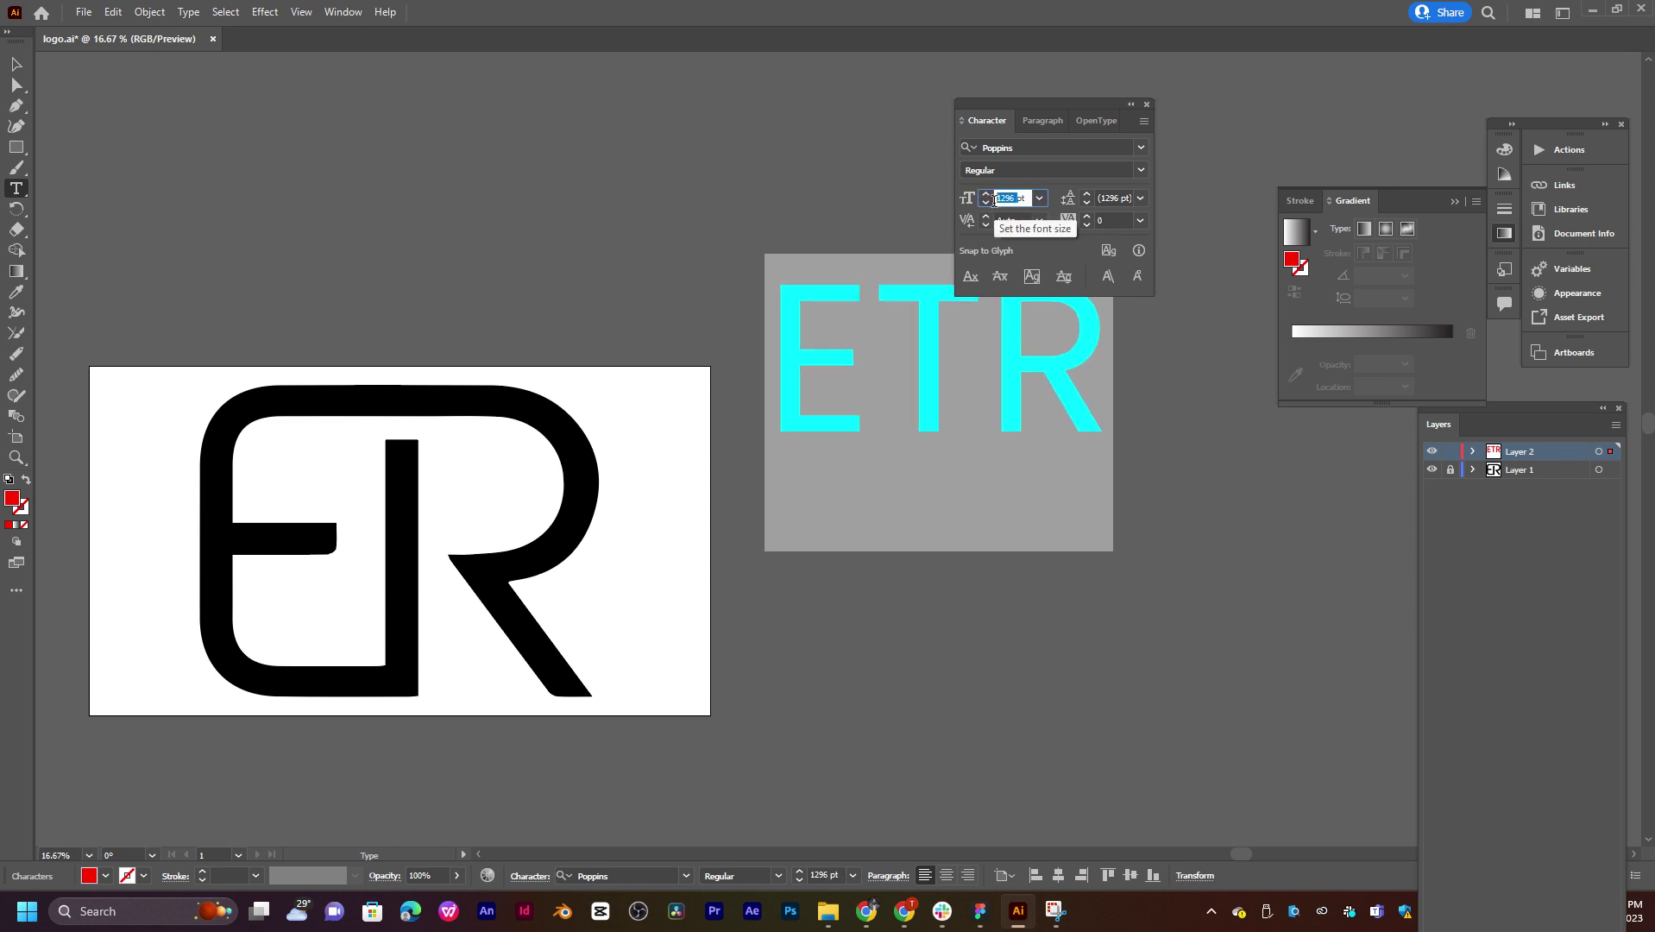
{"action": "type", "text": "2000"}
{"action": "key", "text": "Return"}
Step: Try a value of 150, then return the font size to 1296 pt
{"action": "left_click_drag", "start_coordinate": [1019, 199], "coordinate": [994, 200]}
{"action": "type", "text": "150"}
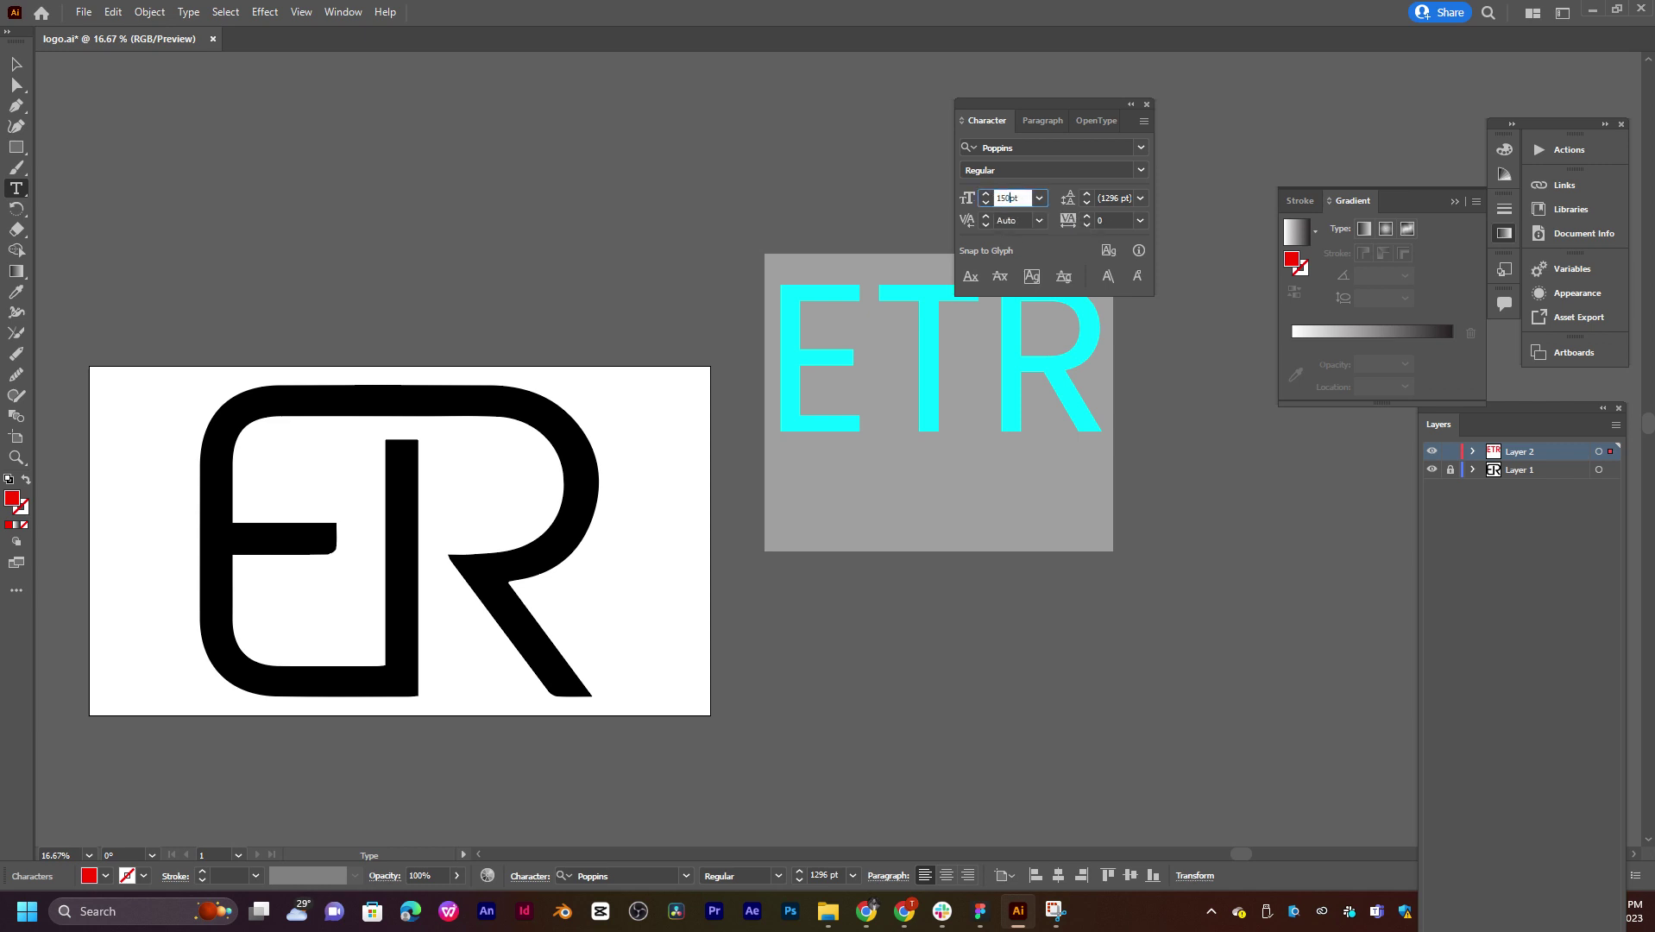
{"action": "key", "text": "Return"}
{"action": "left_click_drag", "start_coordinate": [997, 198], "coordinate": [1012, 198]}
{"action": "double_click", "coordinate": [1012, 197]}
{"action": "left_click", "coordinate": [986, 197]}
{"action": "left_click", "coordinate": [986, 204]}
{"action": "left_click", "coordinate": [986, 194]}
{"action": "left_click", "coordinate": [986, 194]}
Step: Apply -100 tracking to ETR and move the text beside the ER logo
{"action": "left_click", "coordinate": [1142, 199]}
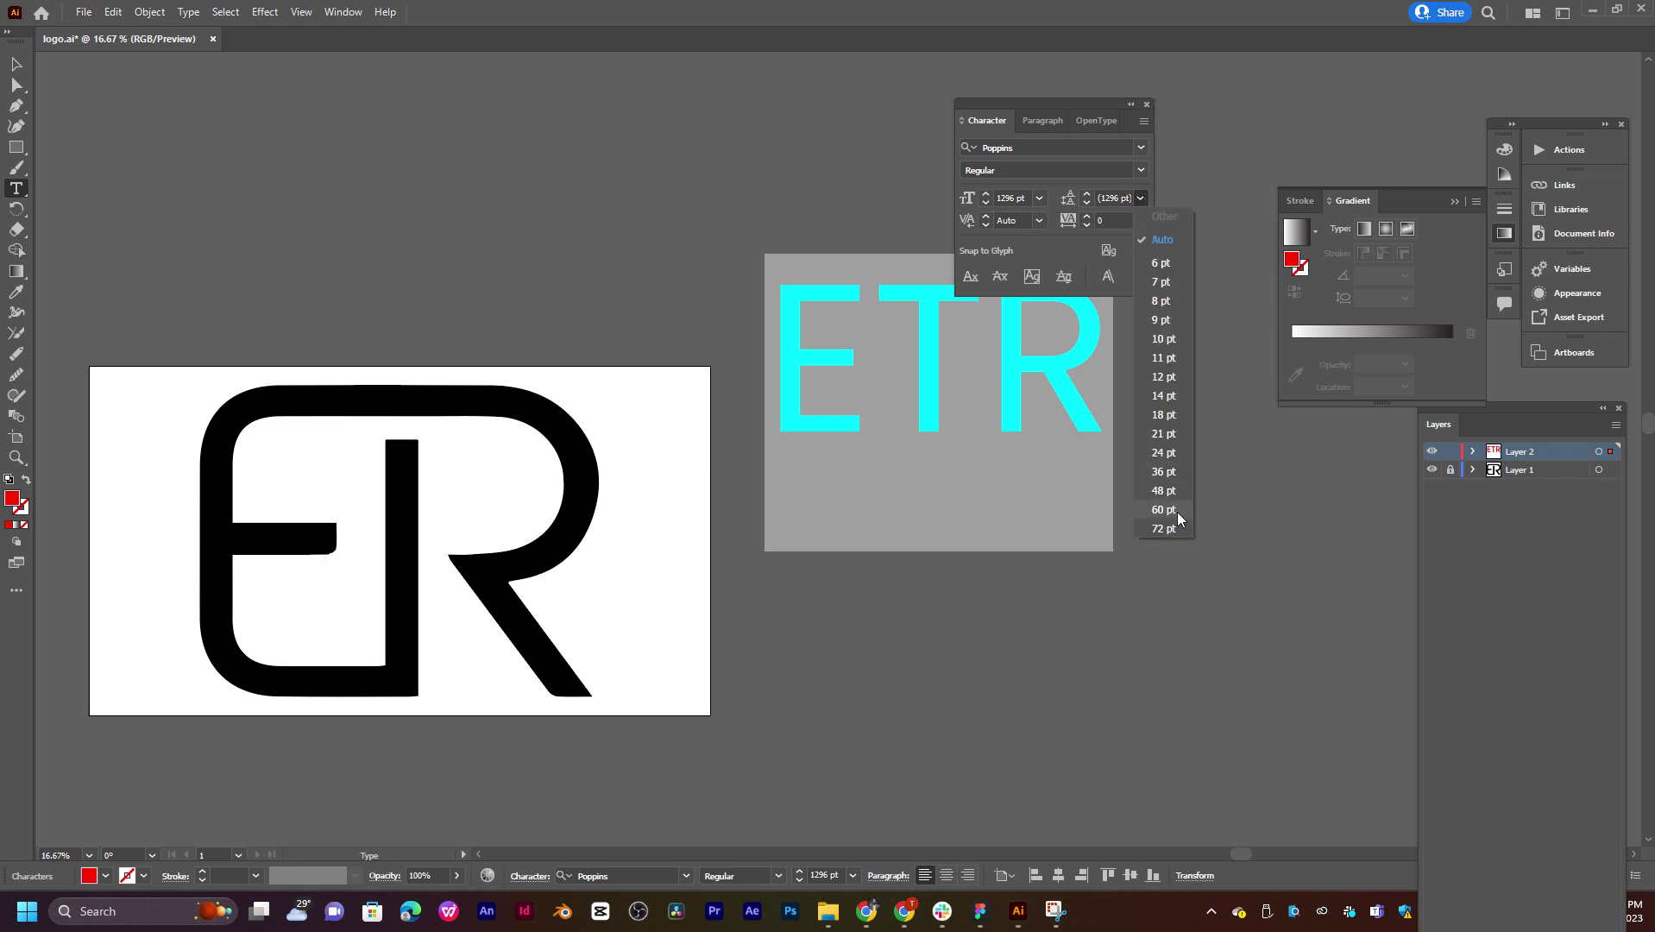
{"action": "left_click", "coordinate": [1113, 220]}
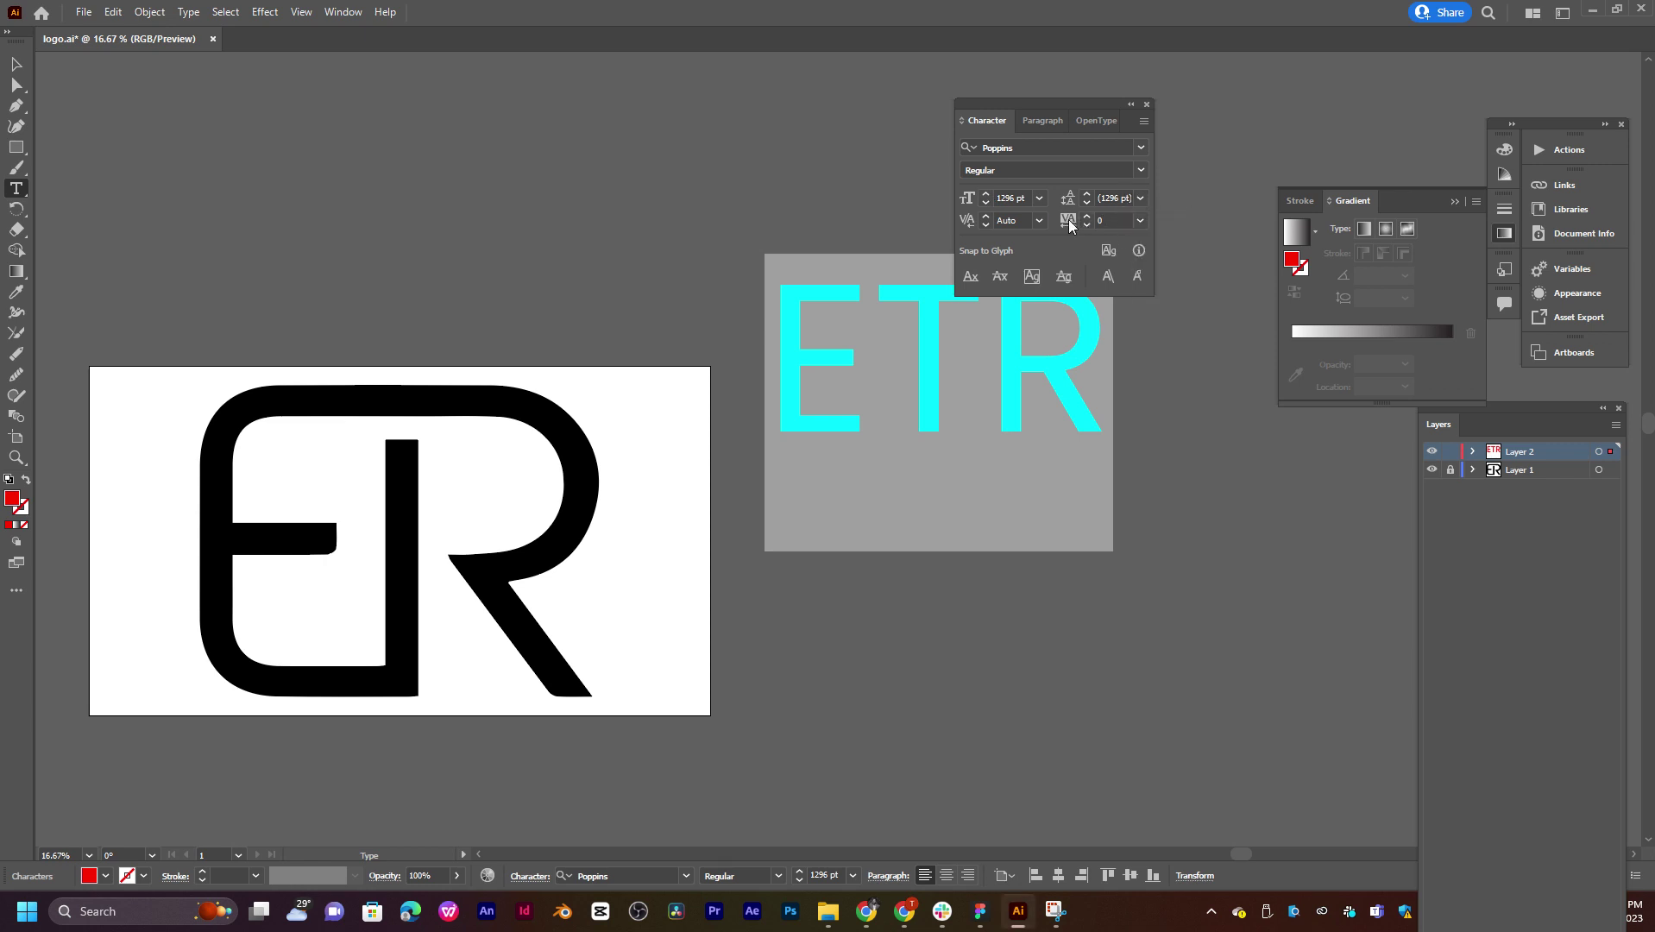
{"action": "left_click", "coordinate": [1141, 221]}
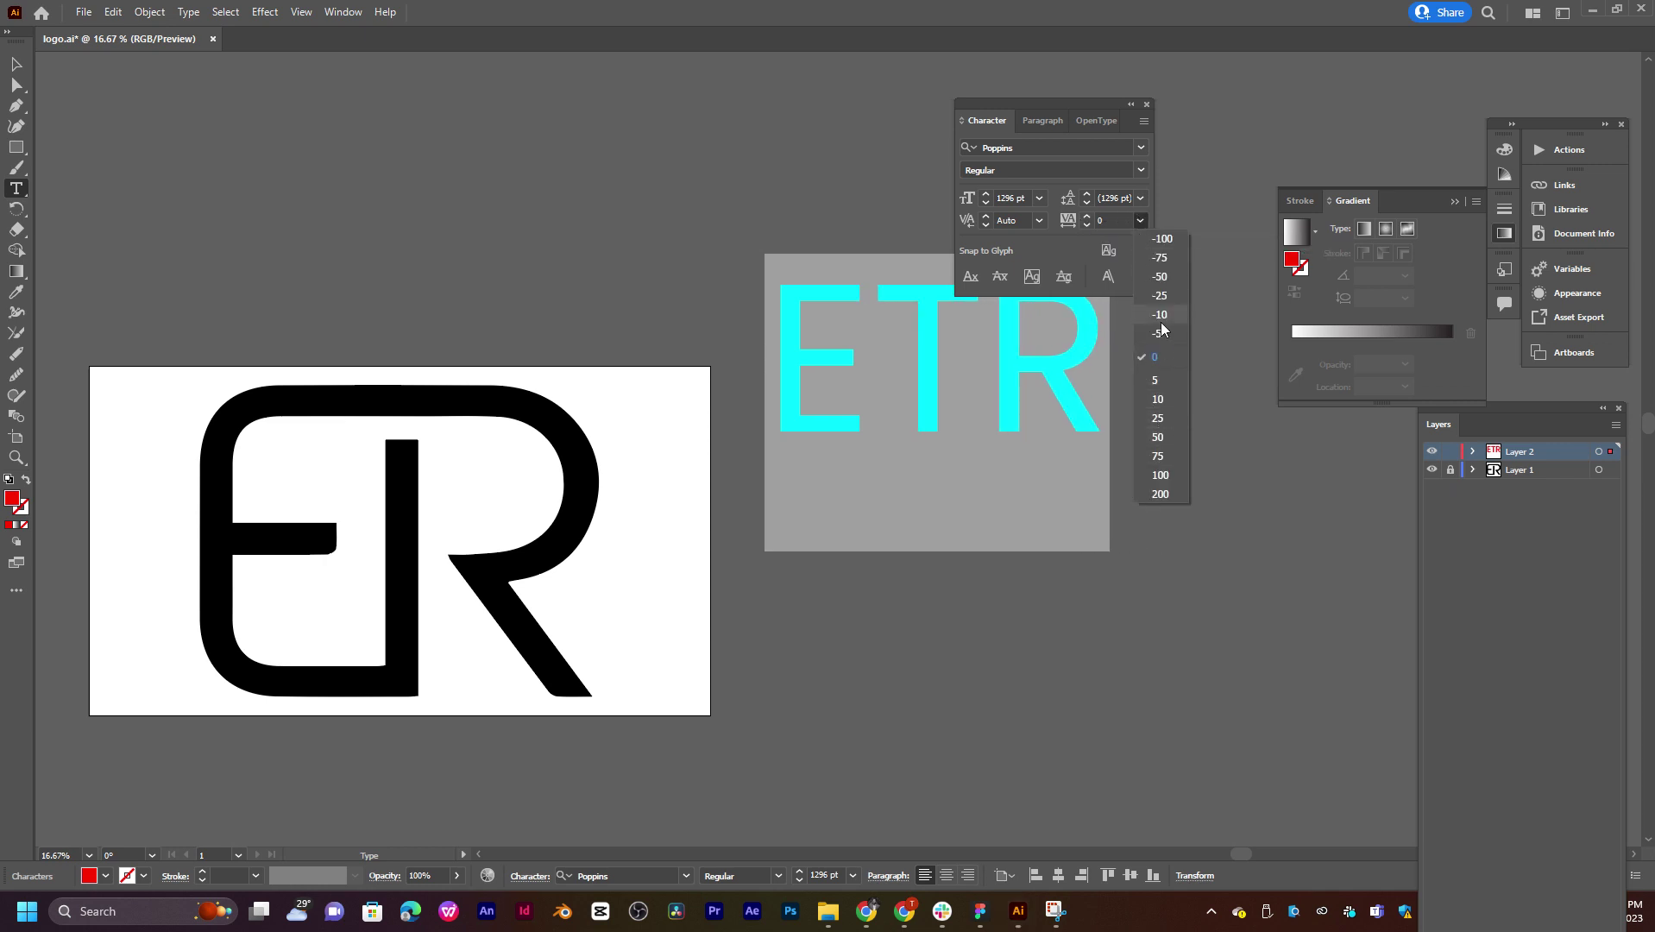
{"action": "left_click", "coordinate": [1160, 239]}
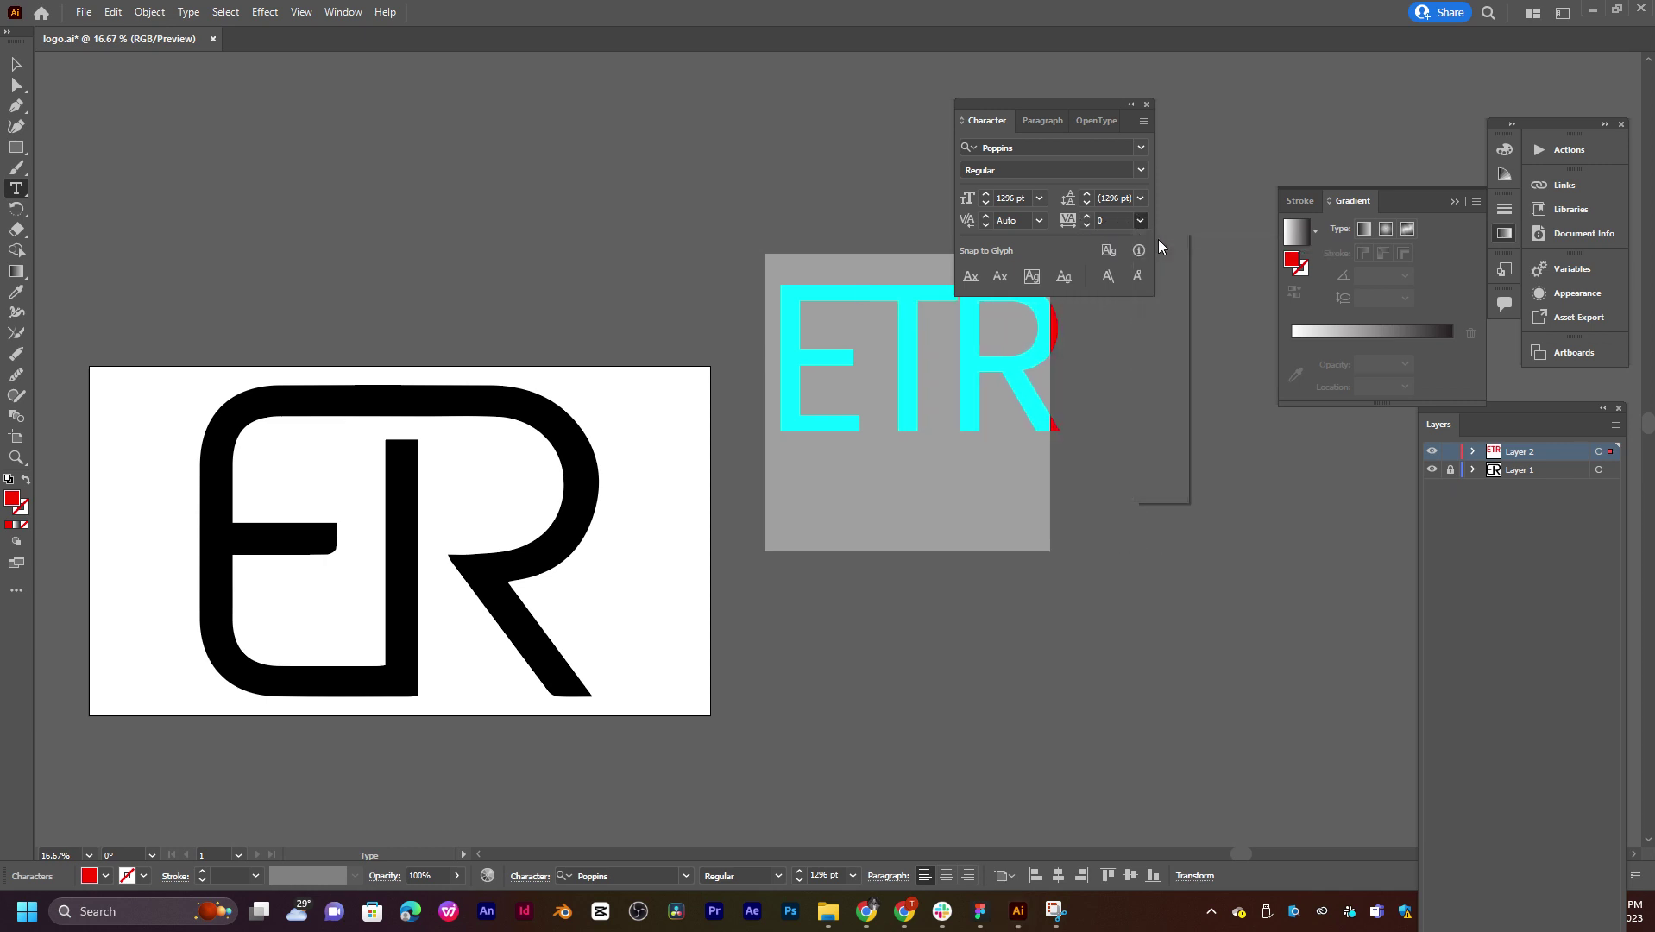
{"action": "left_click", "coordinate": [945, 349]}
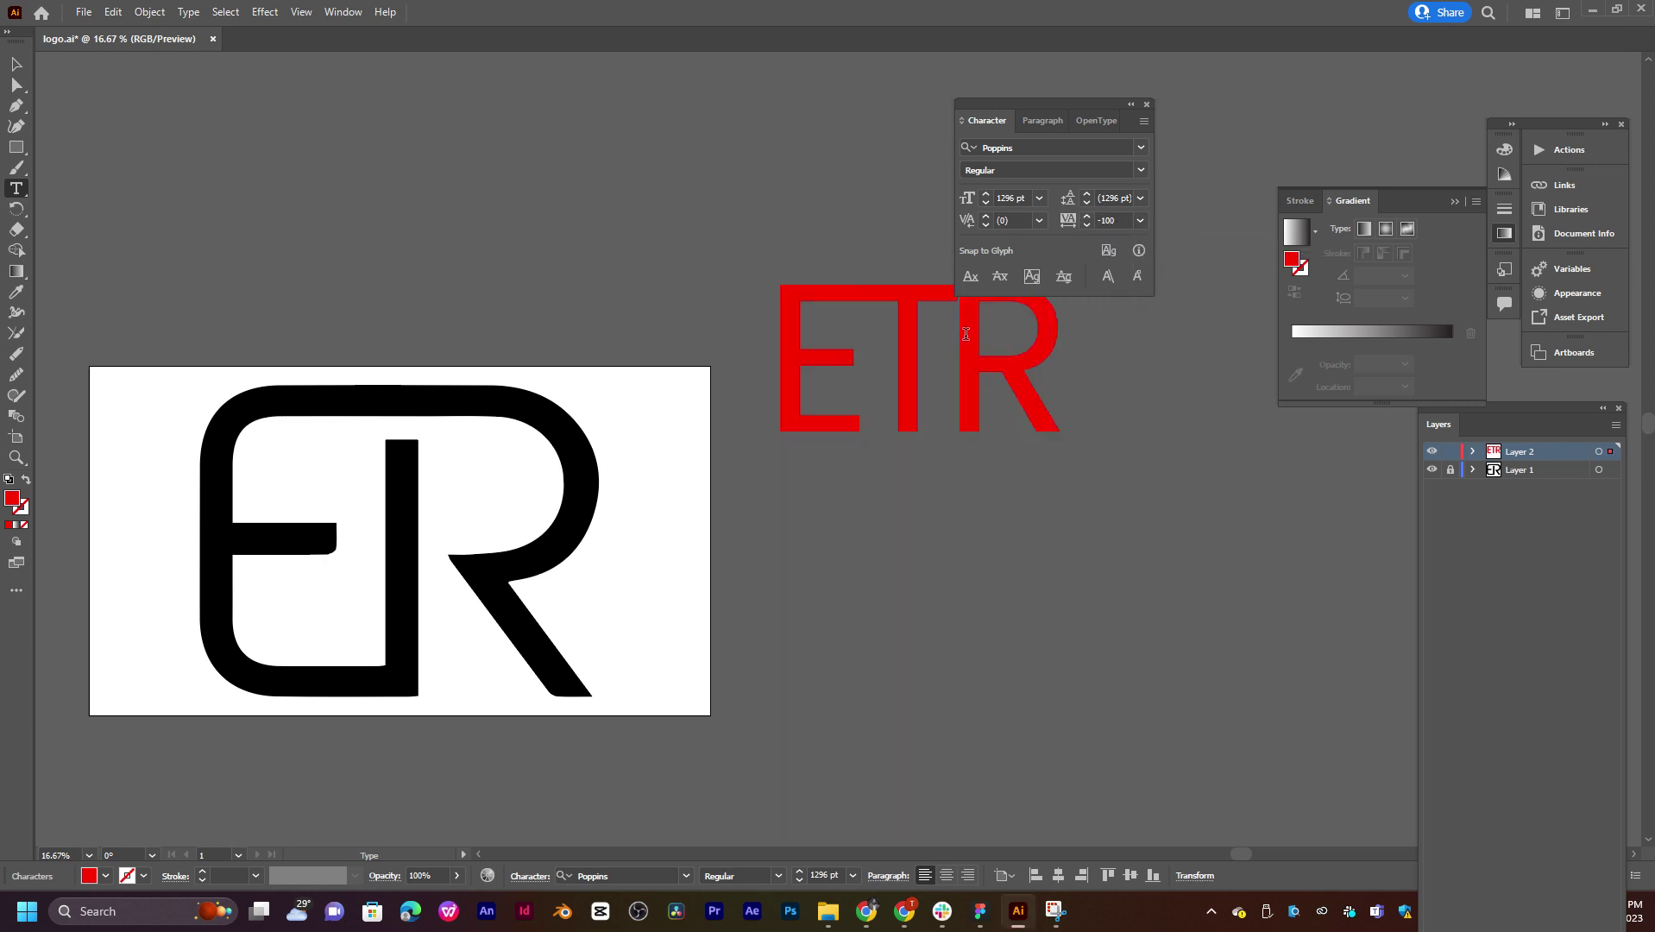
{"action": "left_click", "coordinate": [16, 64]}
{"action": "left_click_drag", "start_coordinate": [615, 470], "coordinate": [706, 456]}
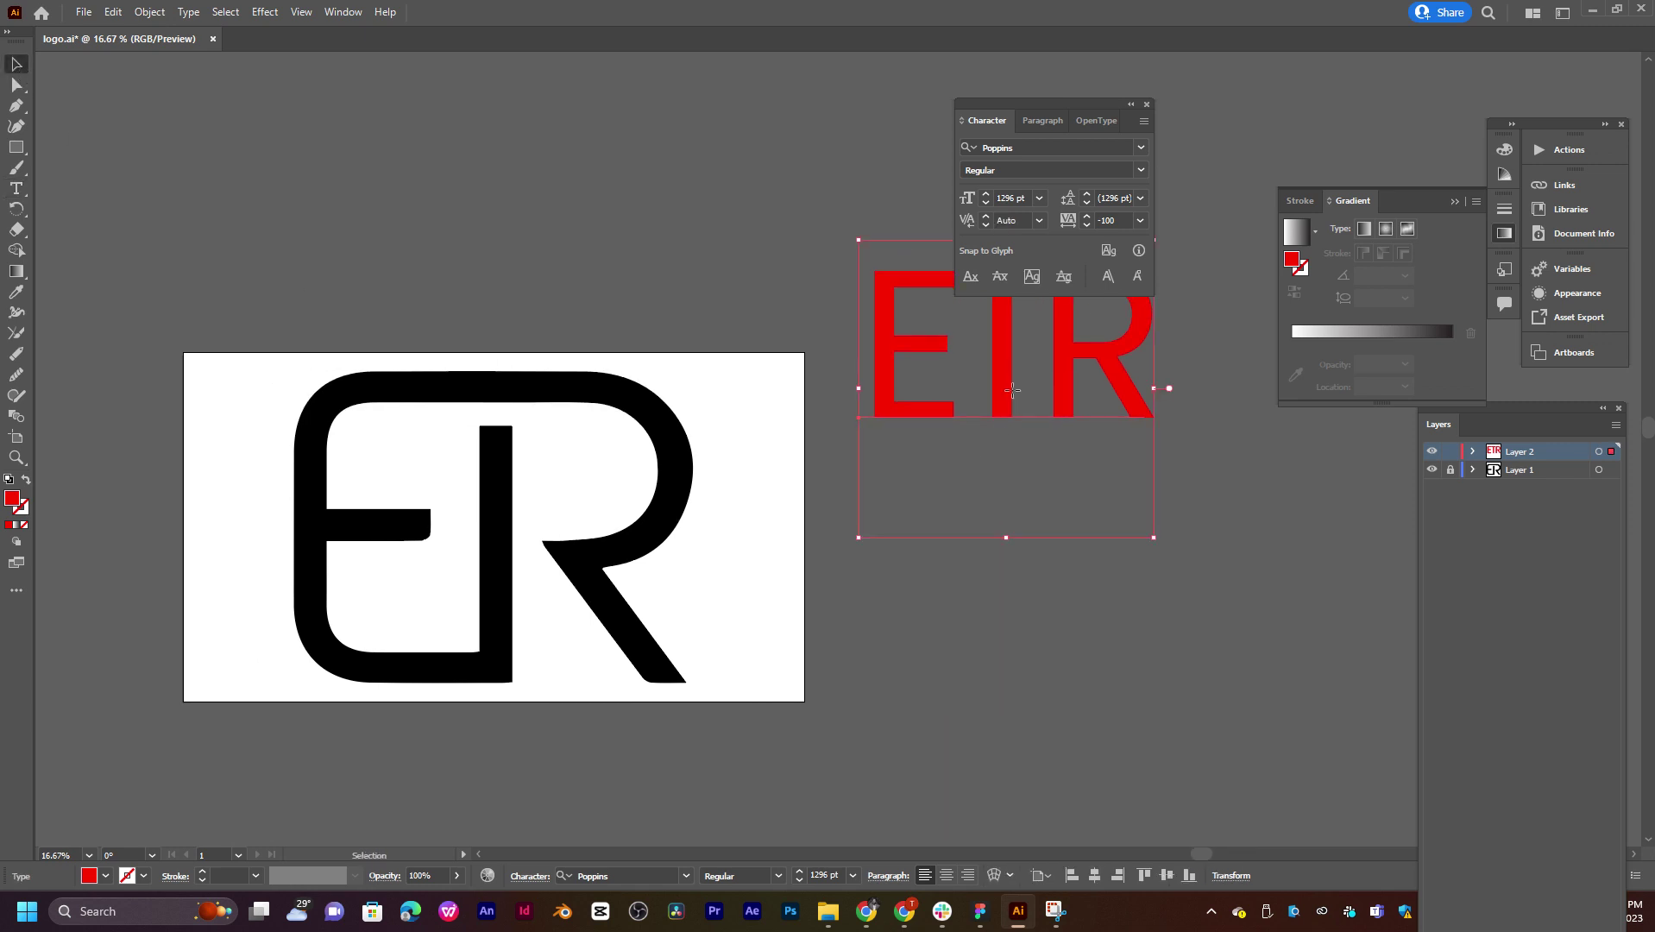
{"action": "left_click_drag", "start_coordinate": [1006, 390], "coordinate": [976, 529]}
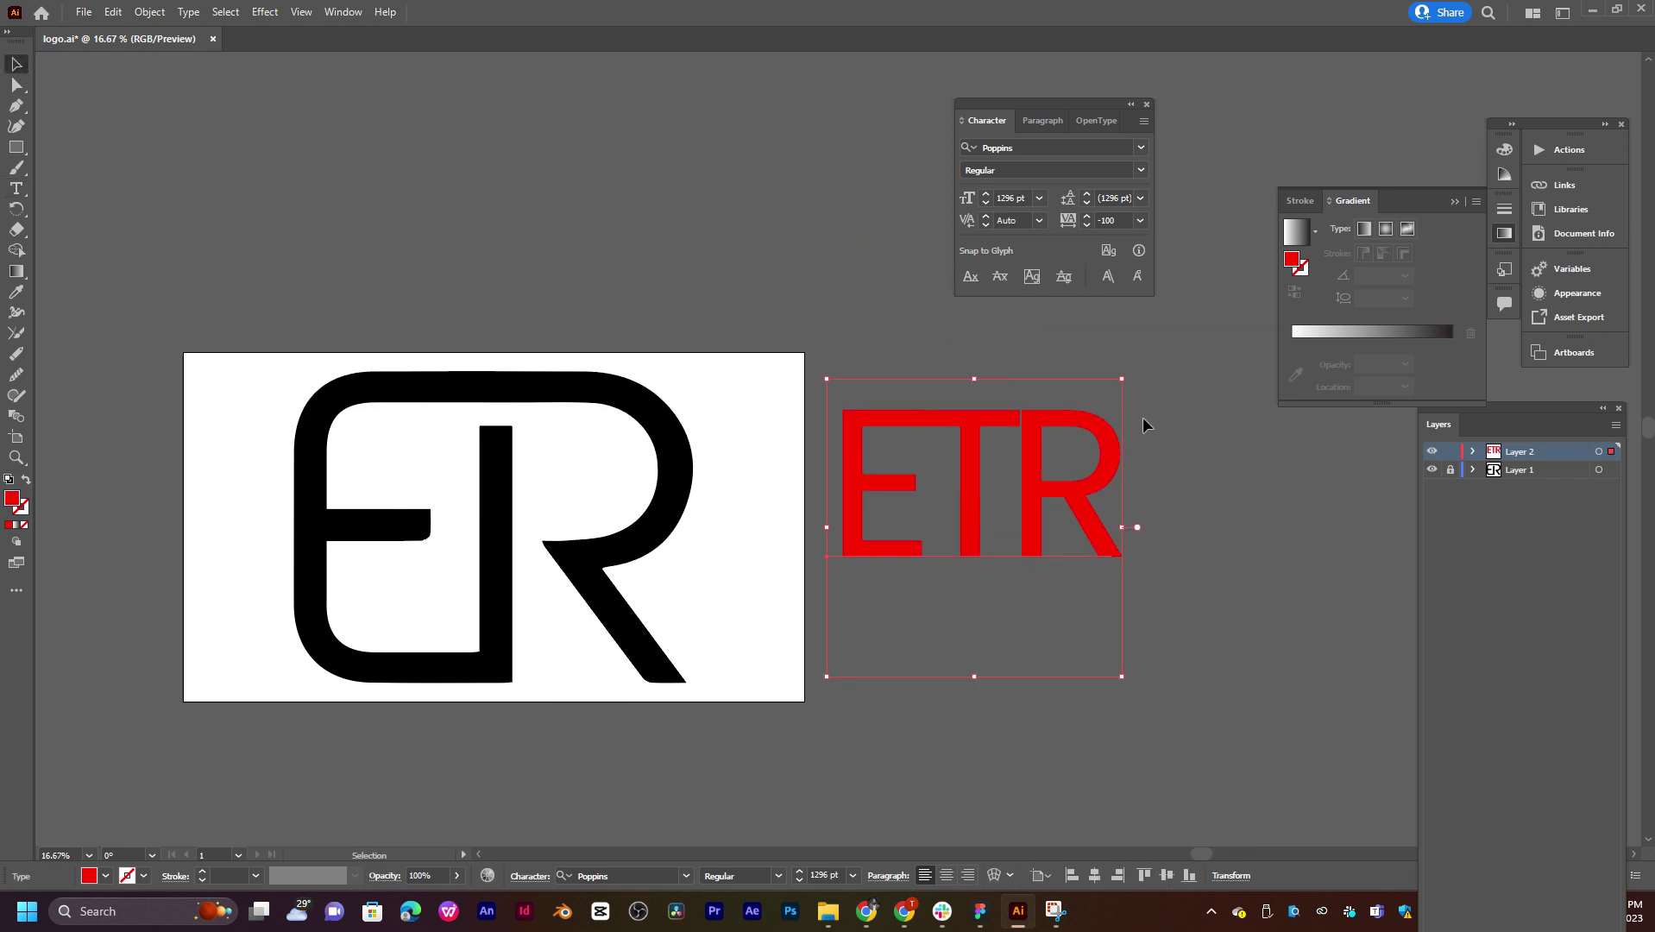
Step: Reselect the ETR letters and tighten the tracking to -150
{"action": "key", "text": "t"}
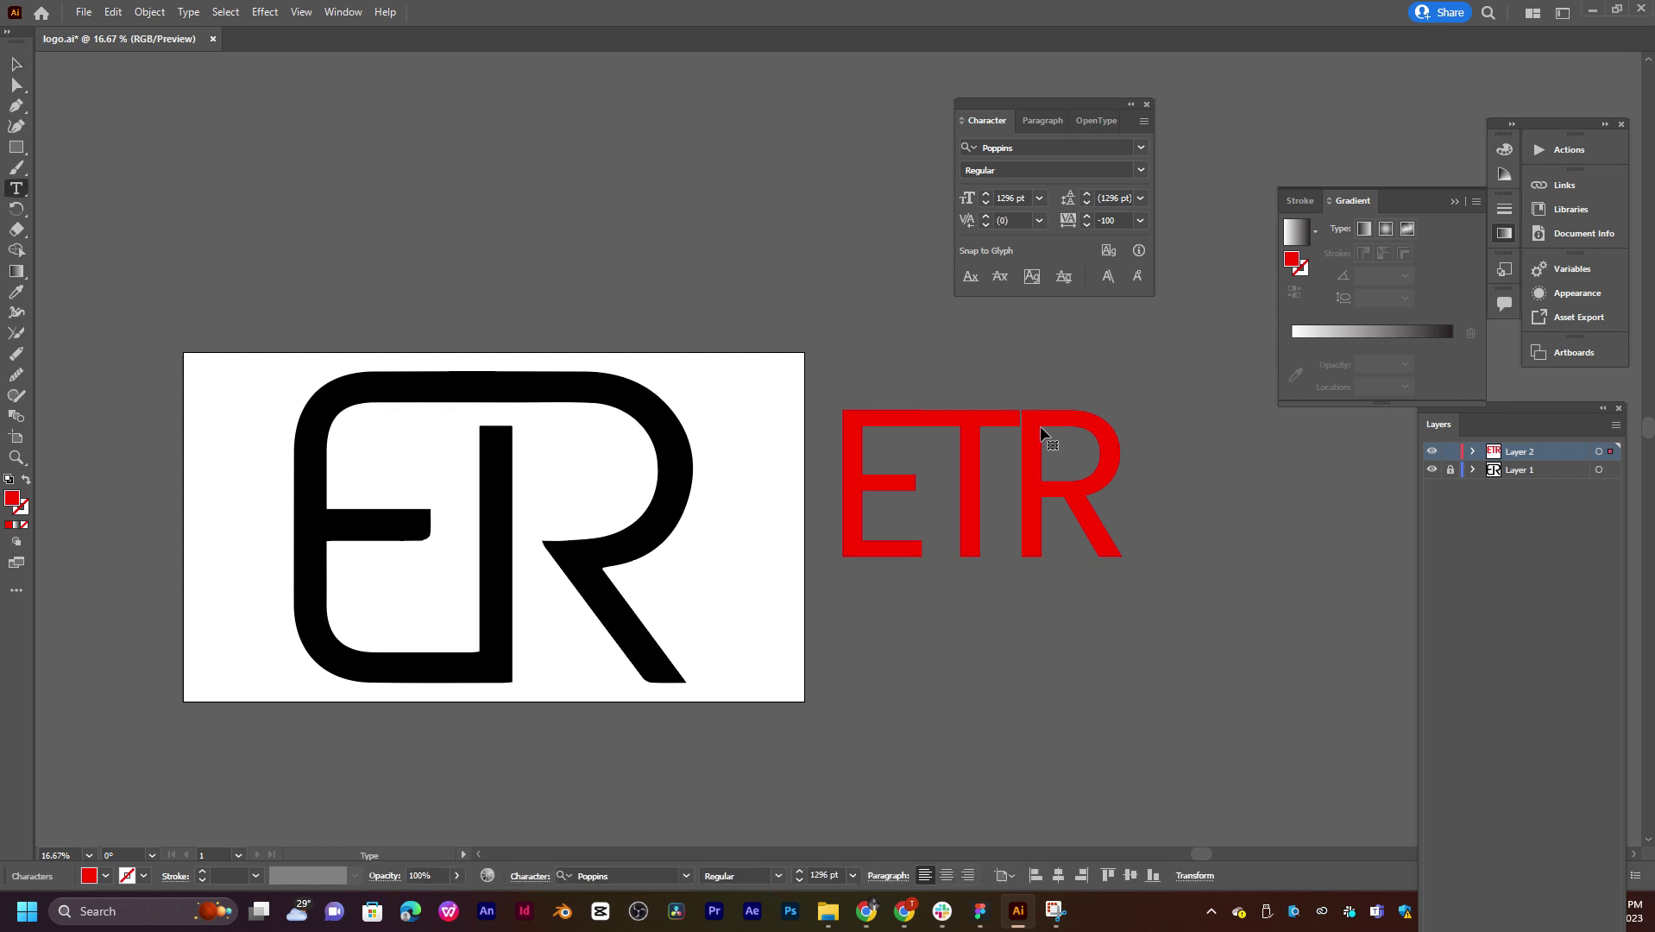
{"action": "double_click", "coordinate": [1041, 429]}
{"action": "left_click", "coordinate": [1089, 223]}
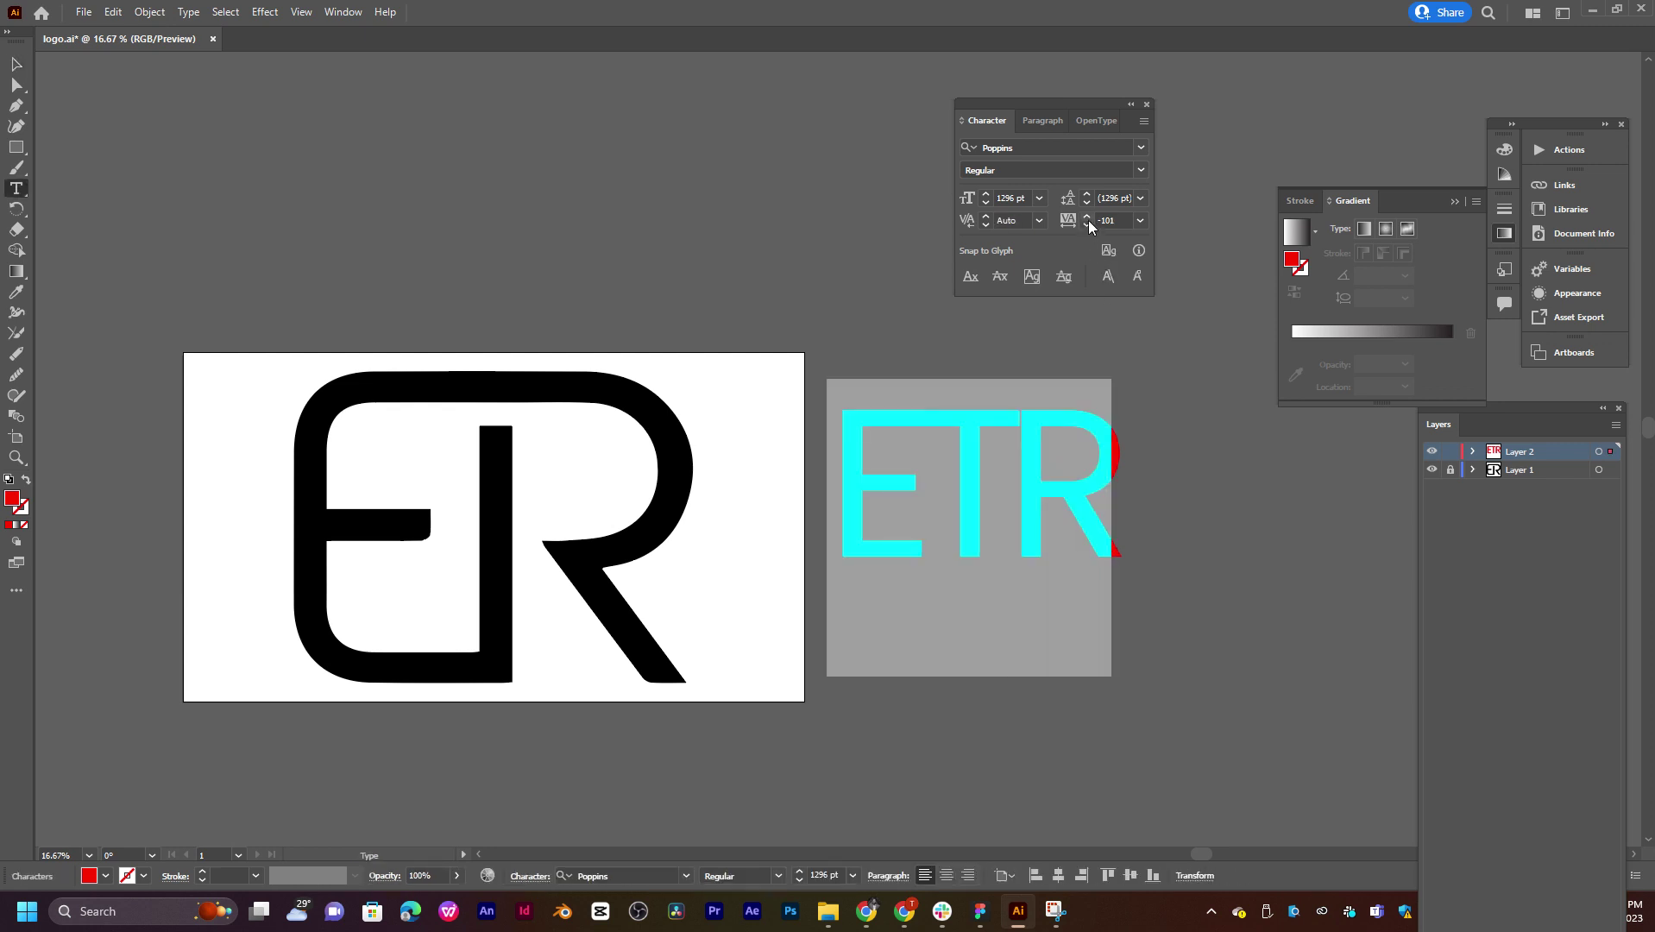
{"action": "left_click", "coordinate": [1087, 223]}
{"action": "left_click", "coordinate": [1087, 223]}
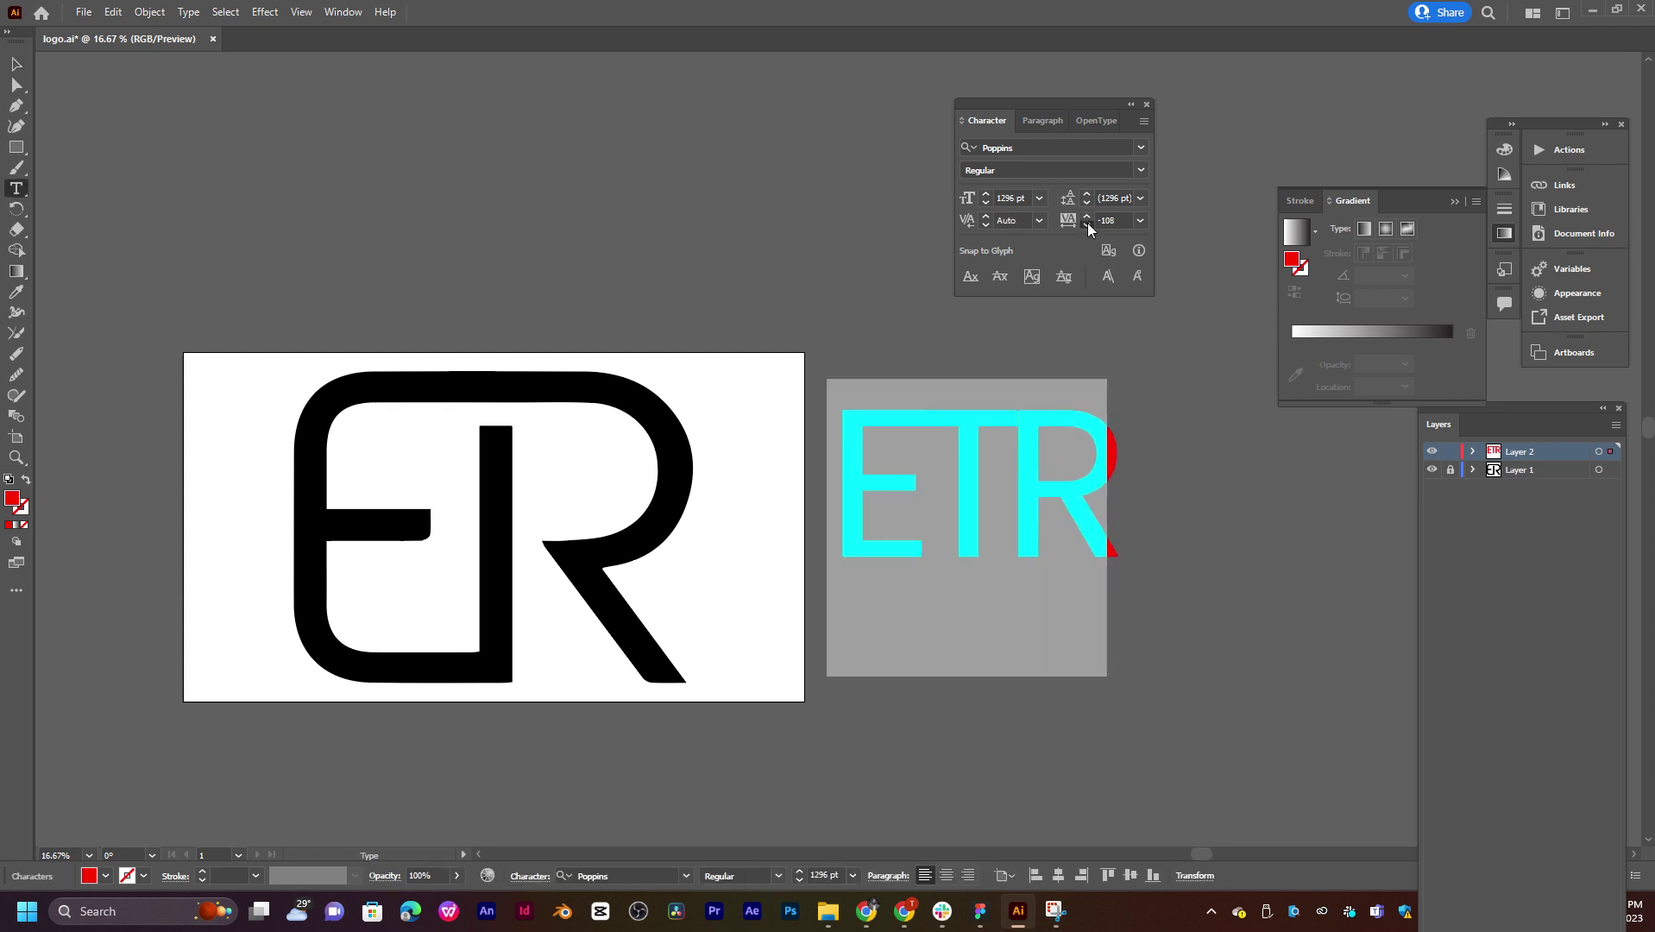
{"action": "left_click", "coordinate": [1087, 222]}
{"action": "left_click", "coordinate": [1087, 222]}
{"action": "left_click", "coordinate": [1114, 223]}
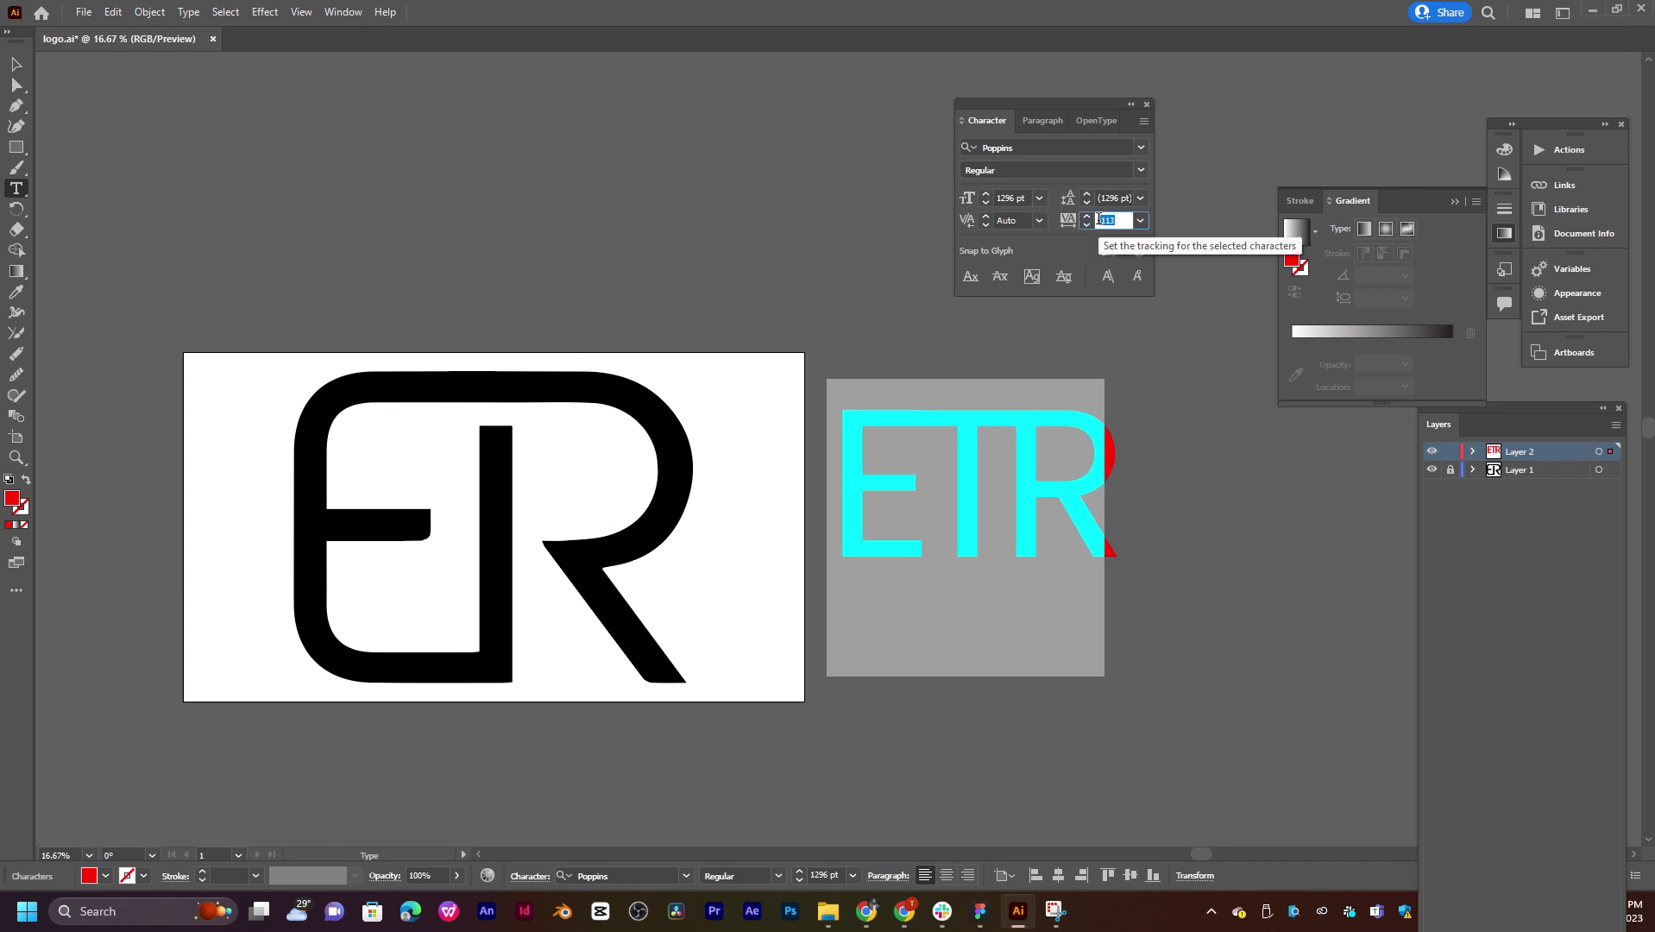
{"action": "left_click_drag", "start_coordinate": [1116, 221], "coordinate": [1104, 221]}
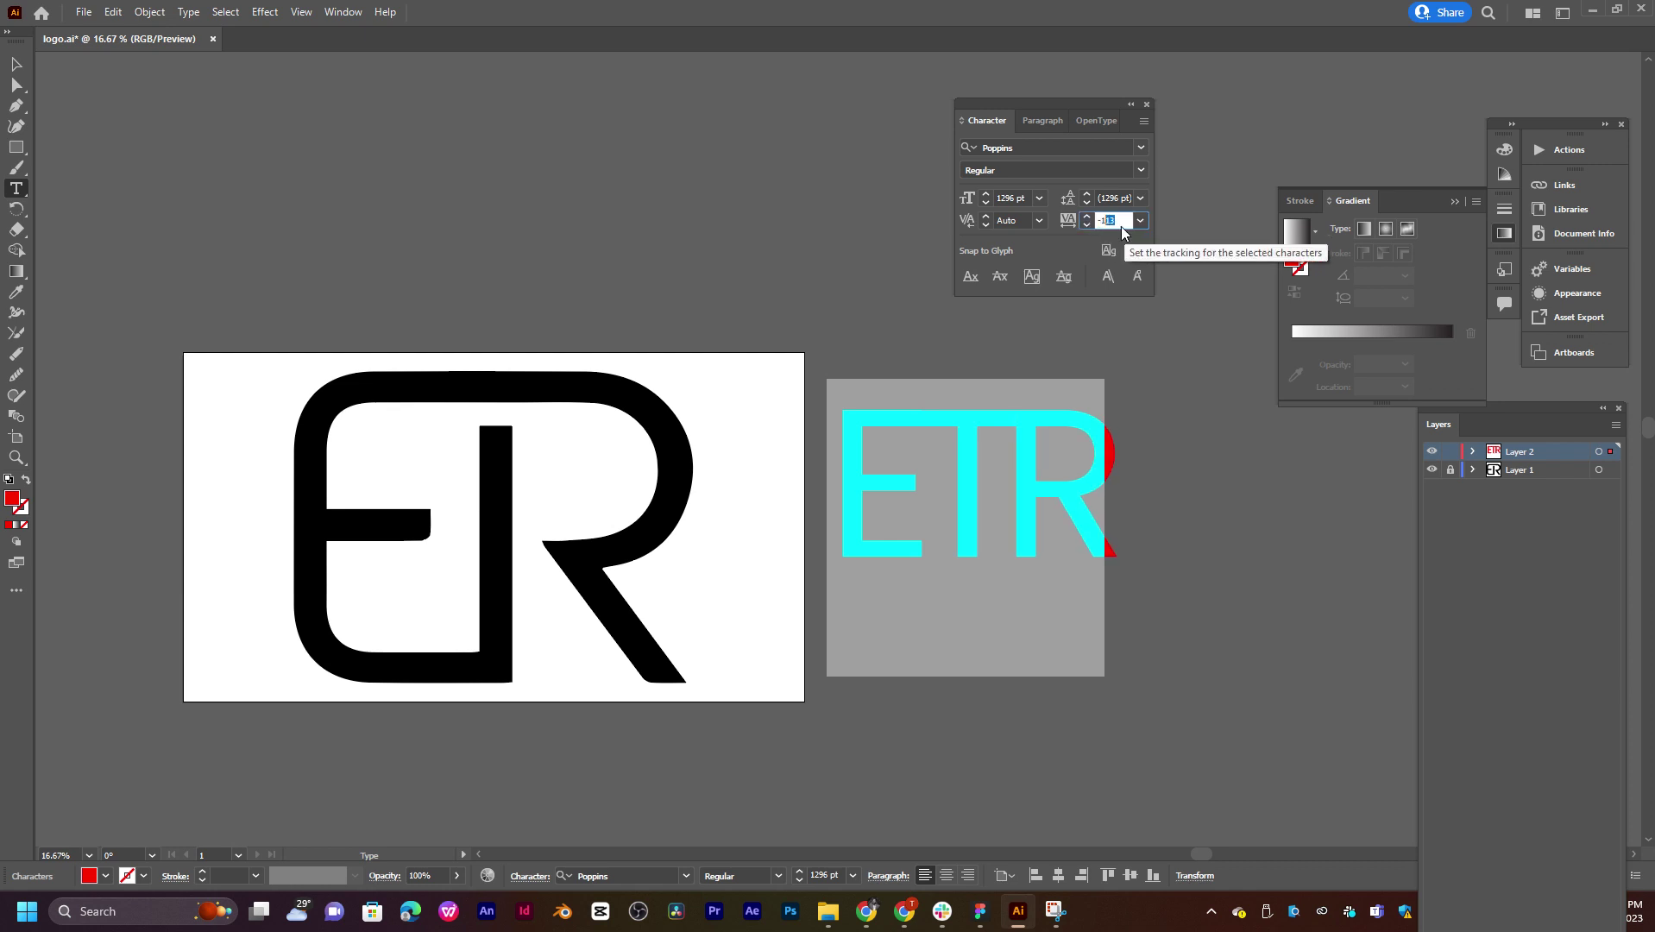
{"action": "type", "text": "-150"}
{"action": "key", "text": "Return"}
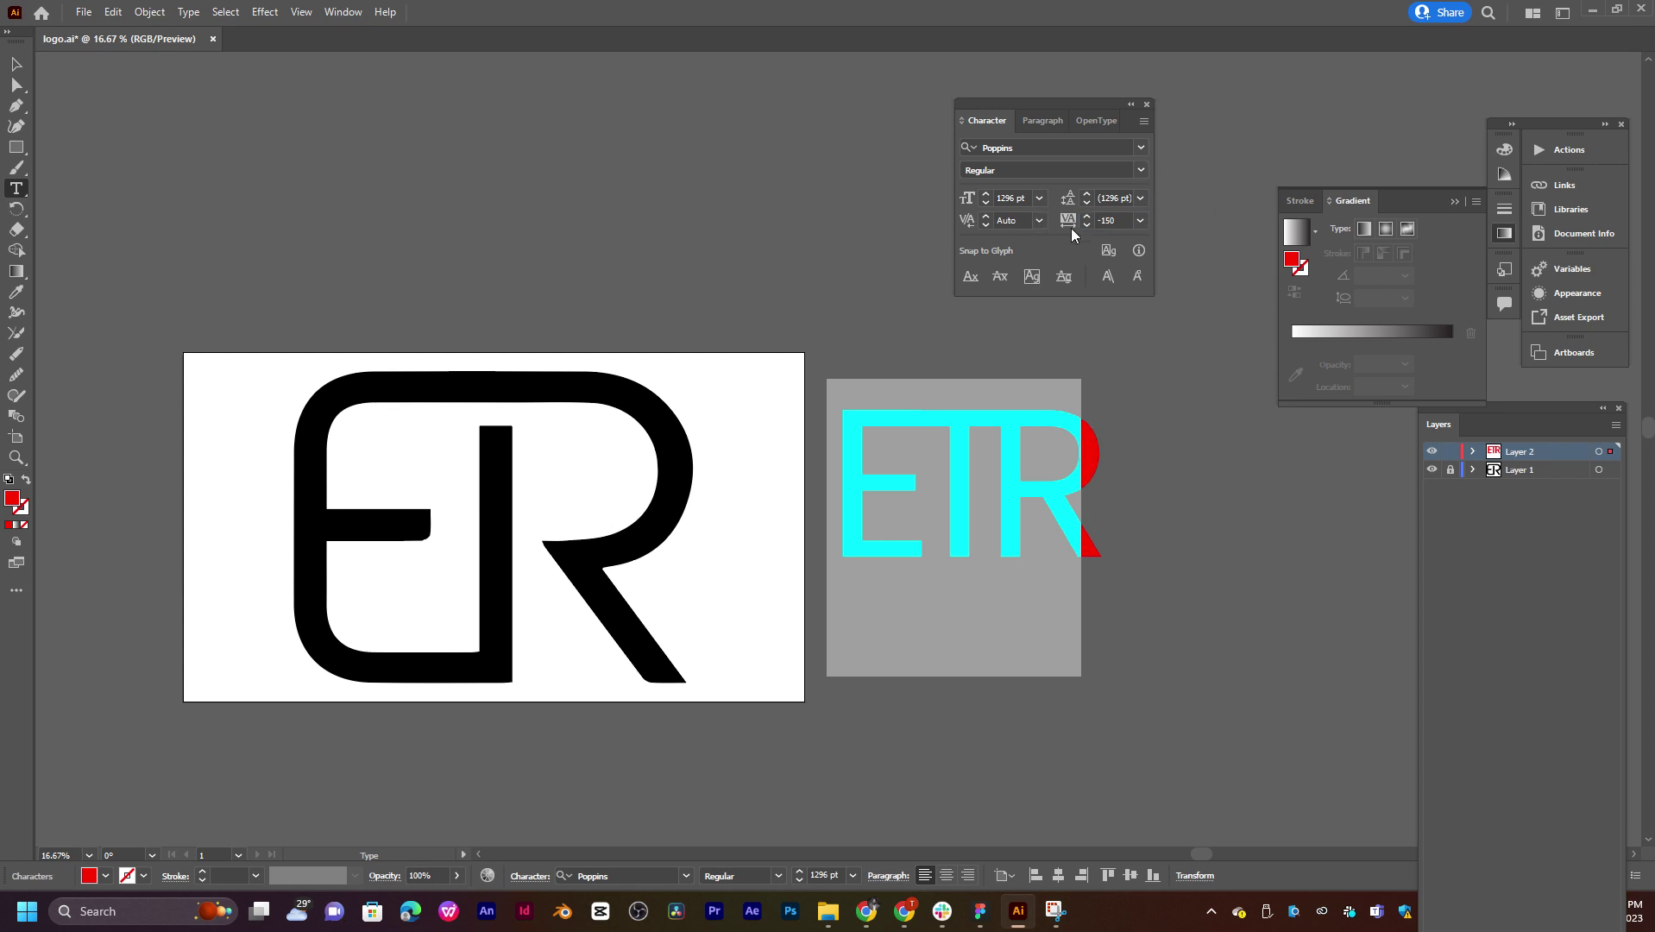
Step: Try -300 tracking, then settle on -200 and exit text editing
{"action": "left_click", "coordinate": [1108, 222]}
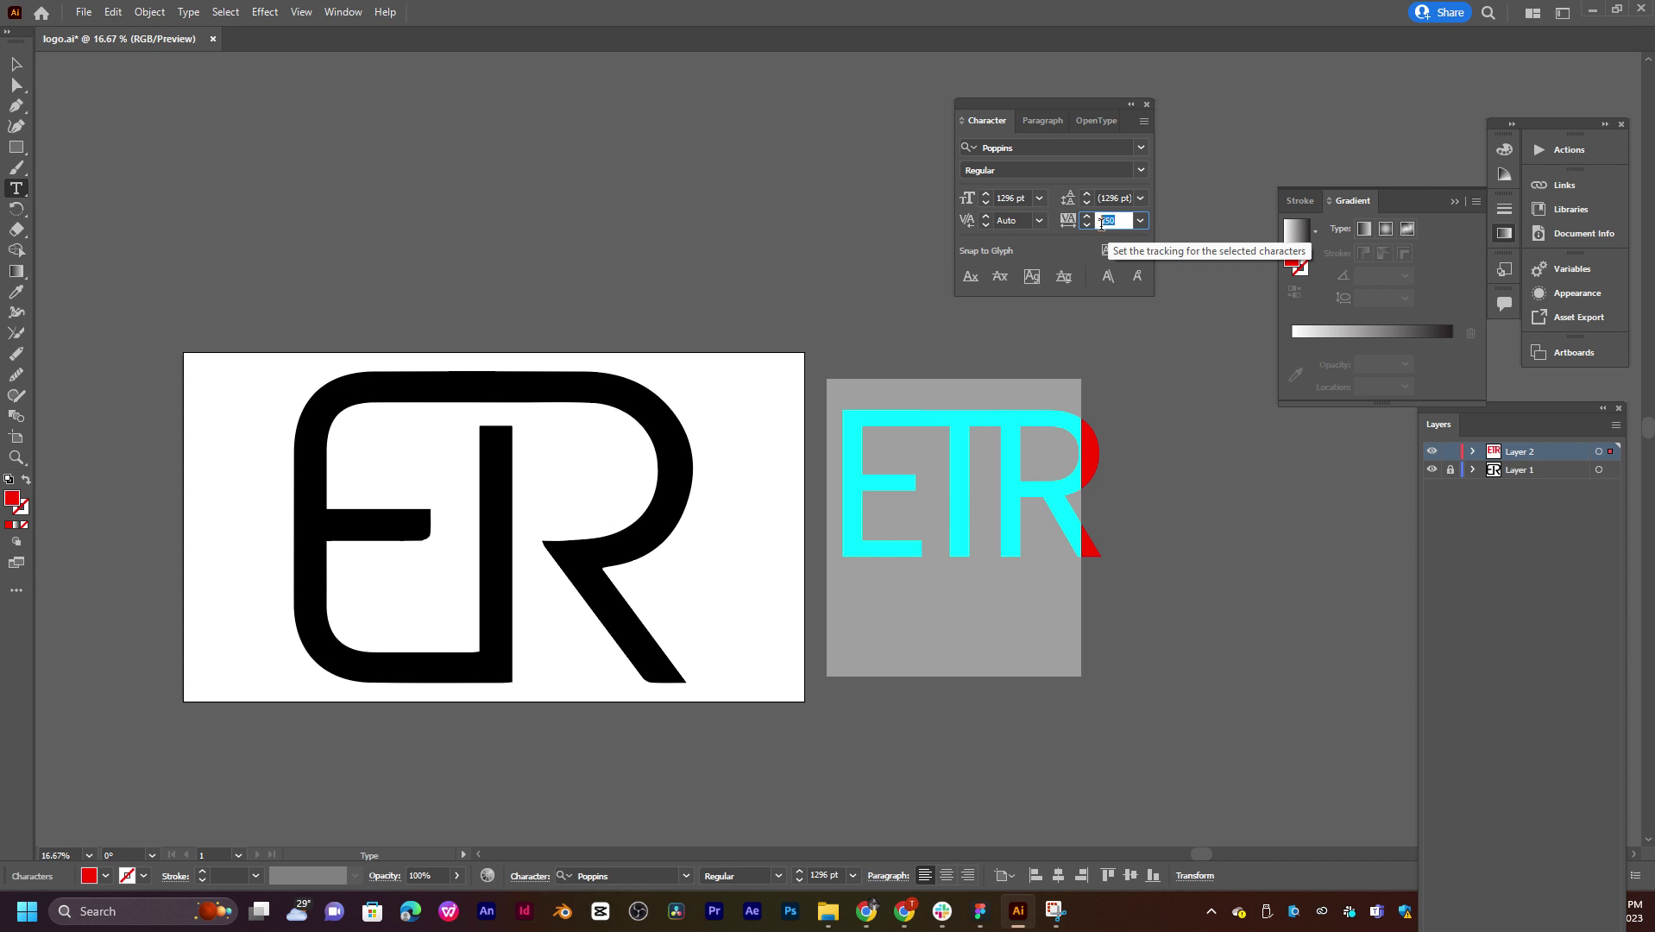
{"action": "key", "text": "BackSpace"}
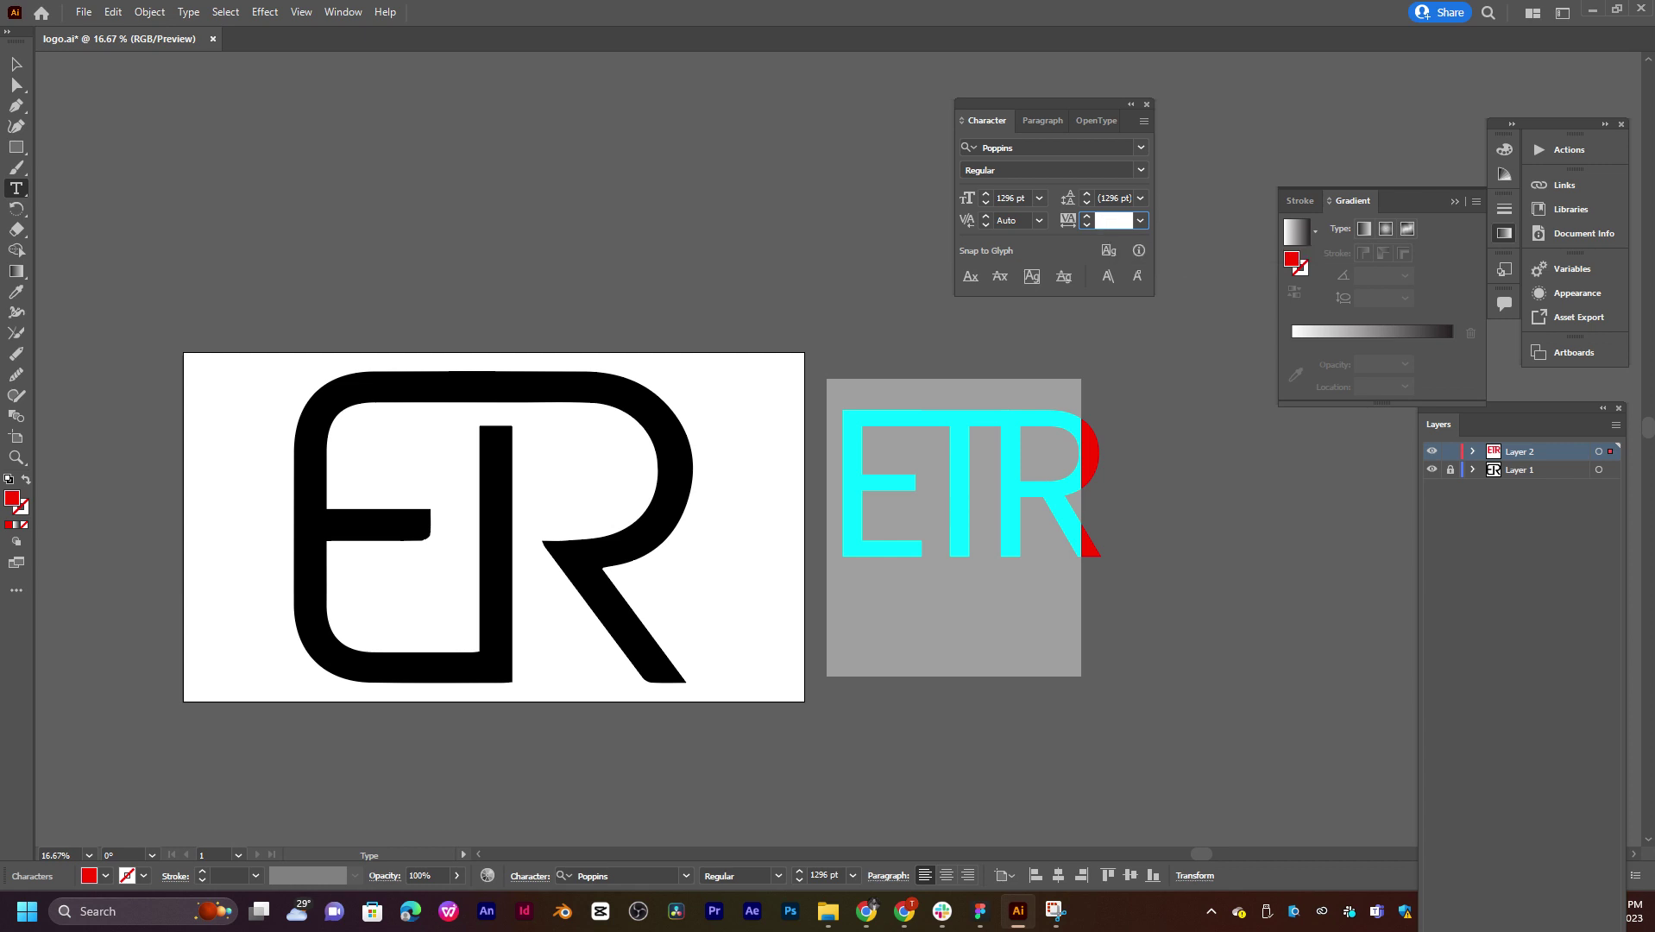
{"action": "type", "text": "-300"}
{"action": "key", "text": "Return"}
{"action": "left_click", "coordinate": [1101, 221]}
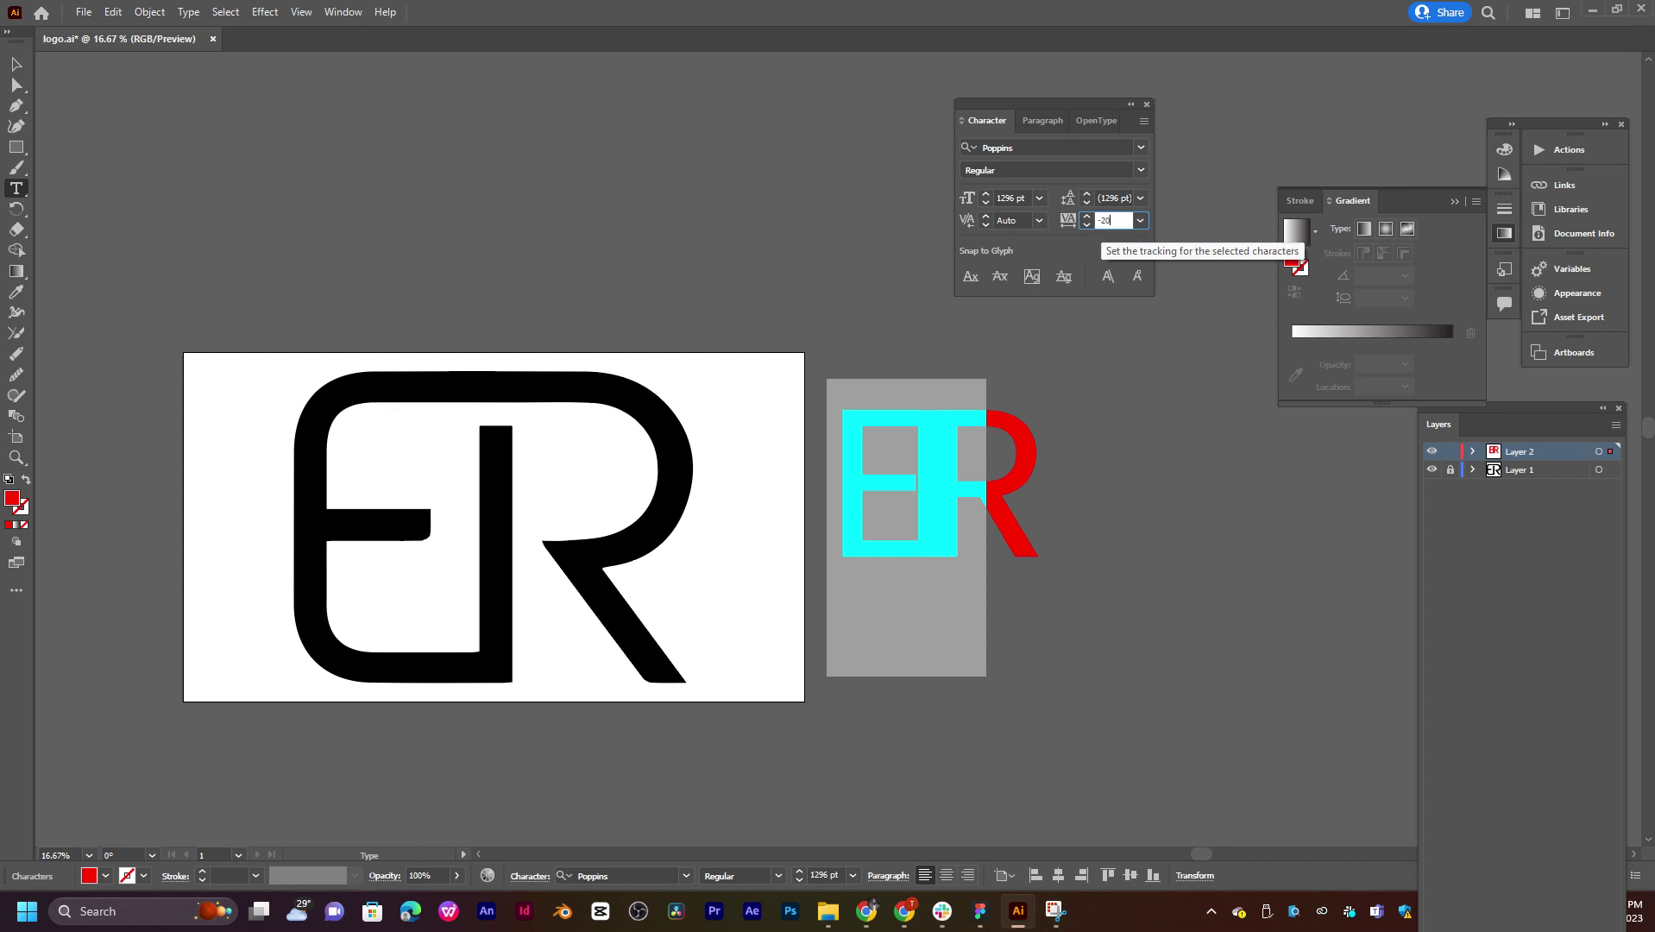
{"action": "type", "text": "0"}
{"action": "key", "text": "Return"}
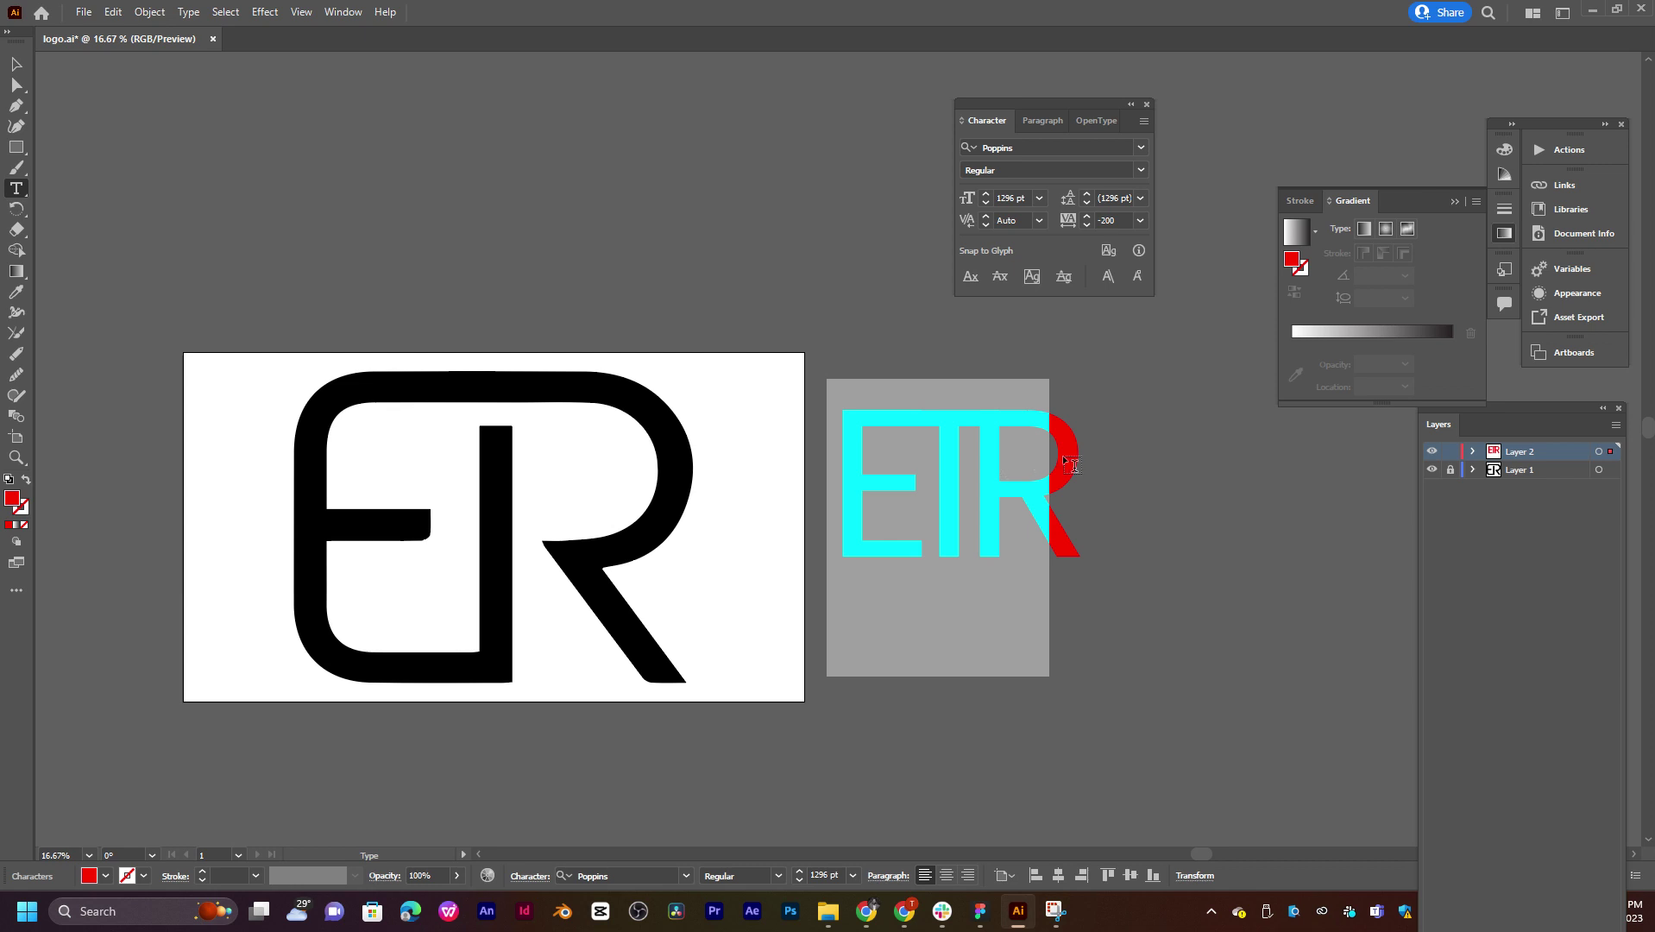
{"action": "key", "text": "Escape"}
Step: Move the ETR text above the logo and expand it into outline shapes
{"action": "left_click", "coordinate": [16, 63]}
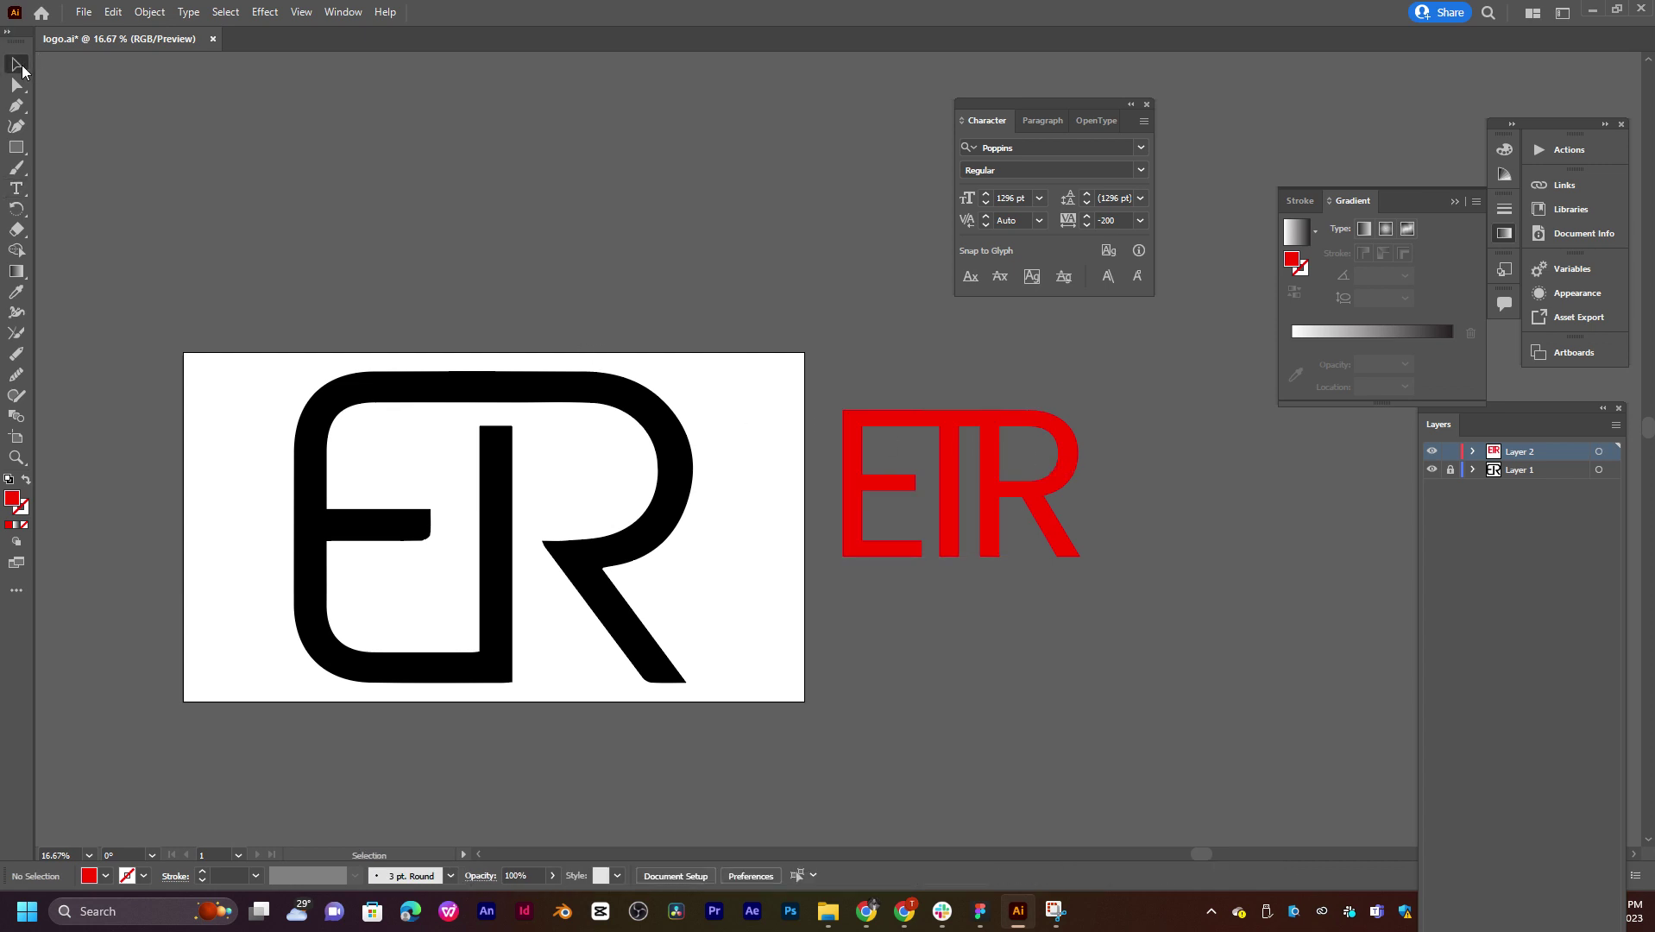
{"action": "left_click_drag", "start_coordinate": [990, 490], "coordinate": [545, 220]}
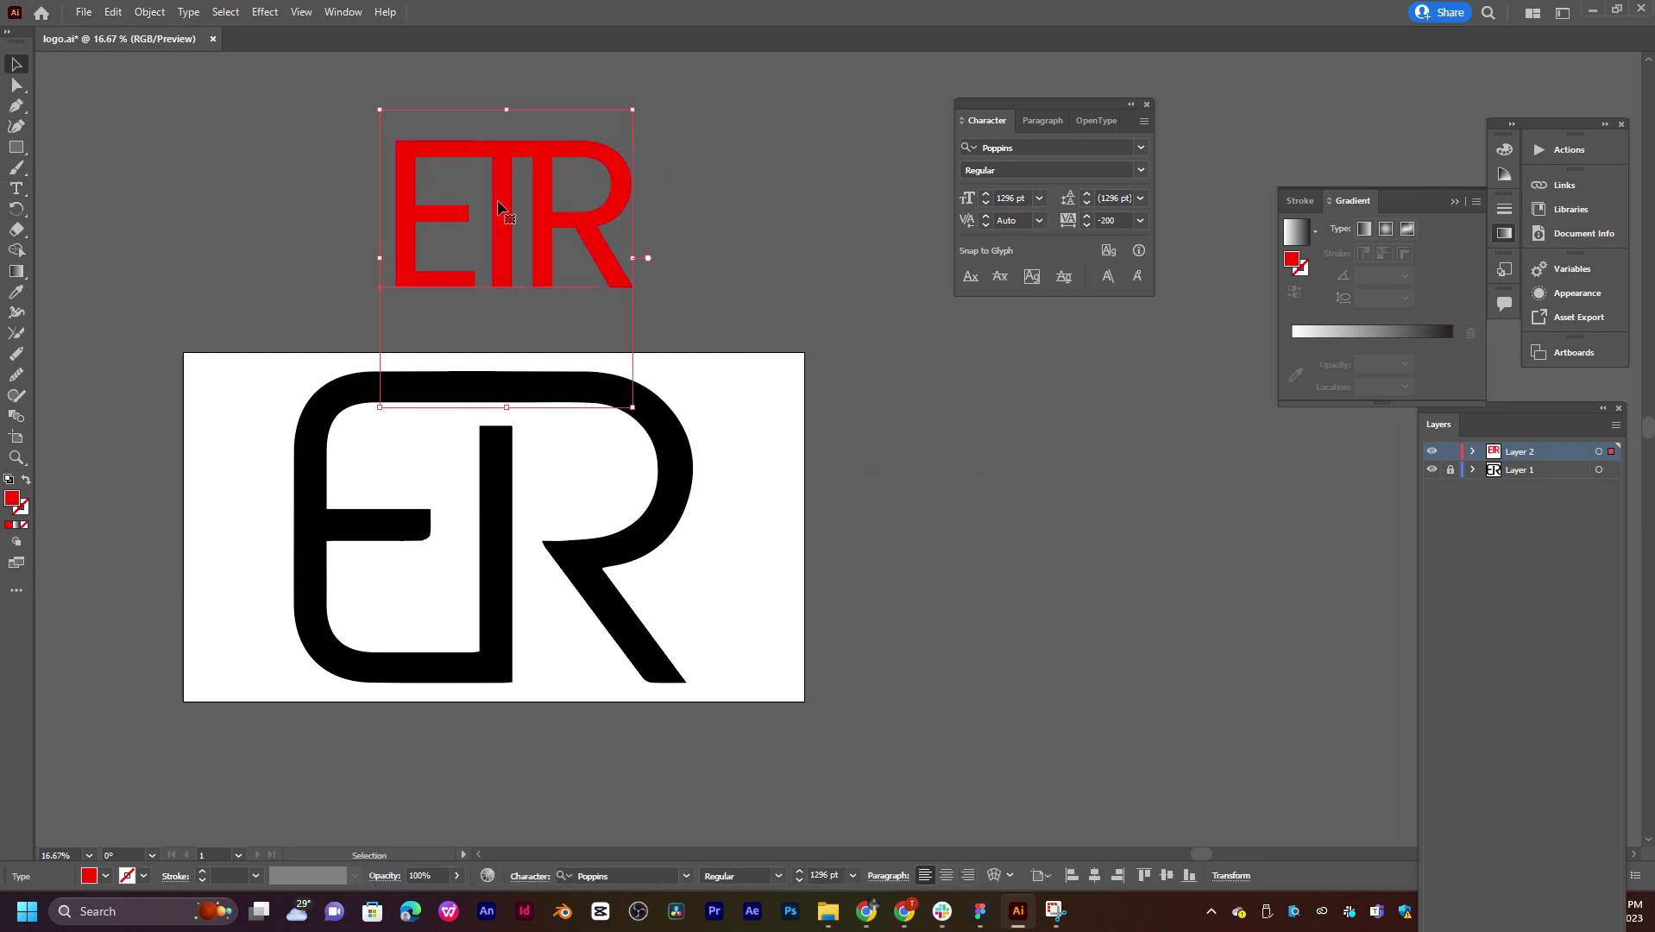
{"action": "left_click", "coordinate": [188, 12]}
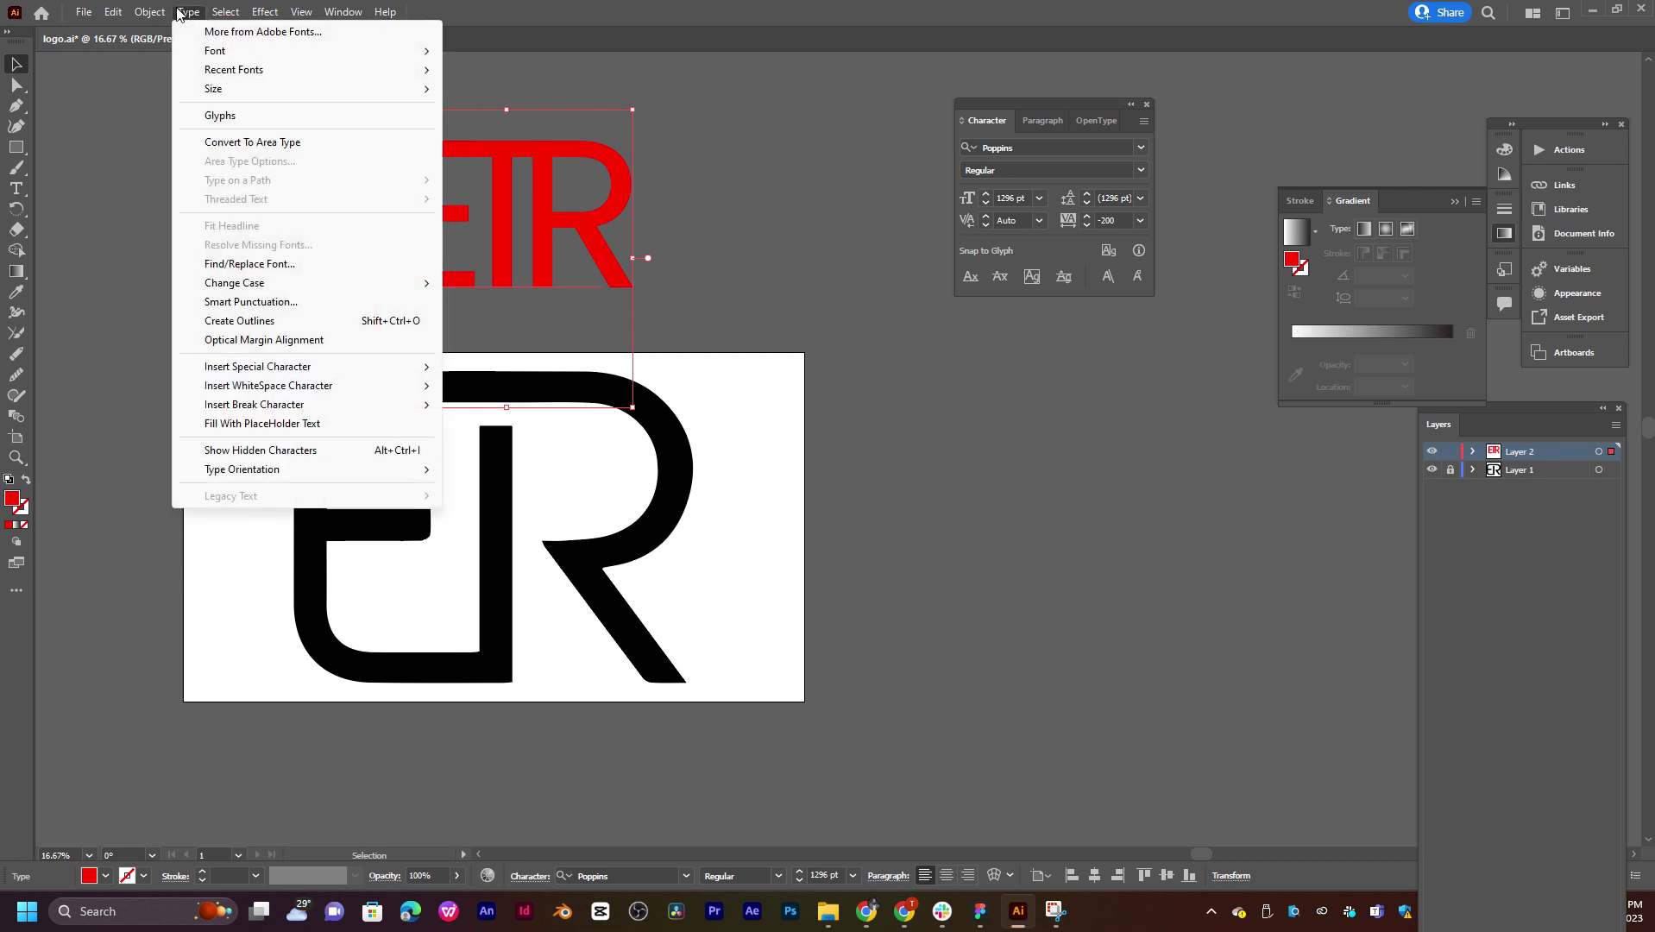
{"action": "mouse_move", "coordinate": [149, 11]}
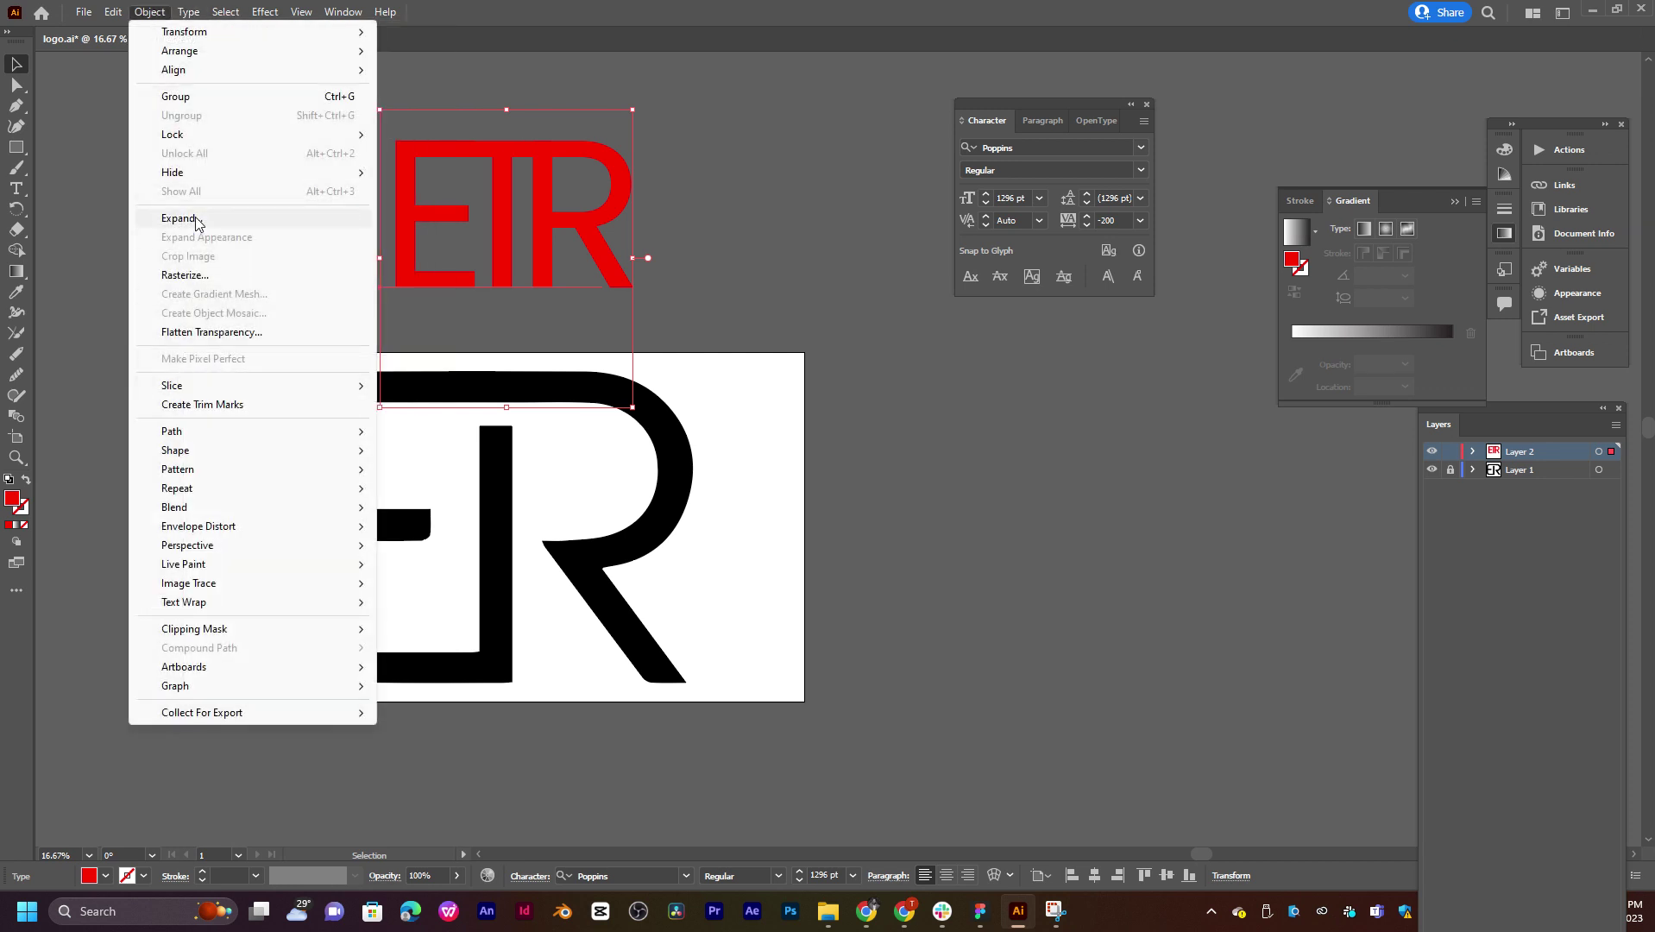
{"action": "left_click", "coordinate": [198, 221]}
{"action": "left_click", "coordinate": [793, 548]}
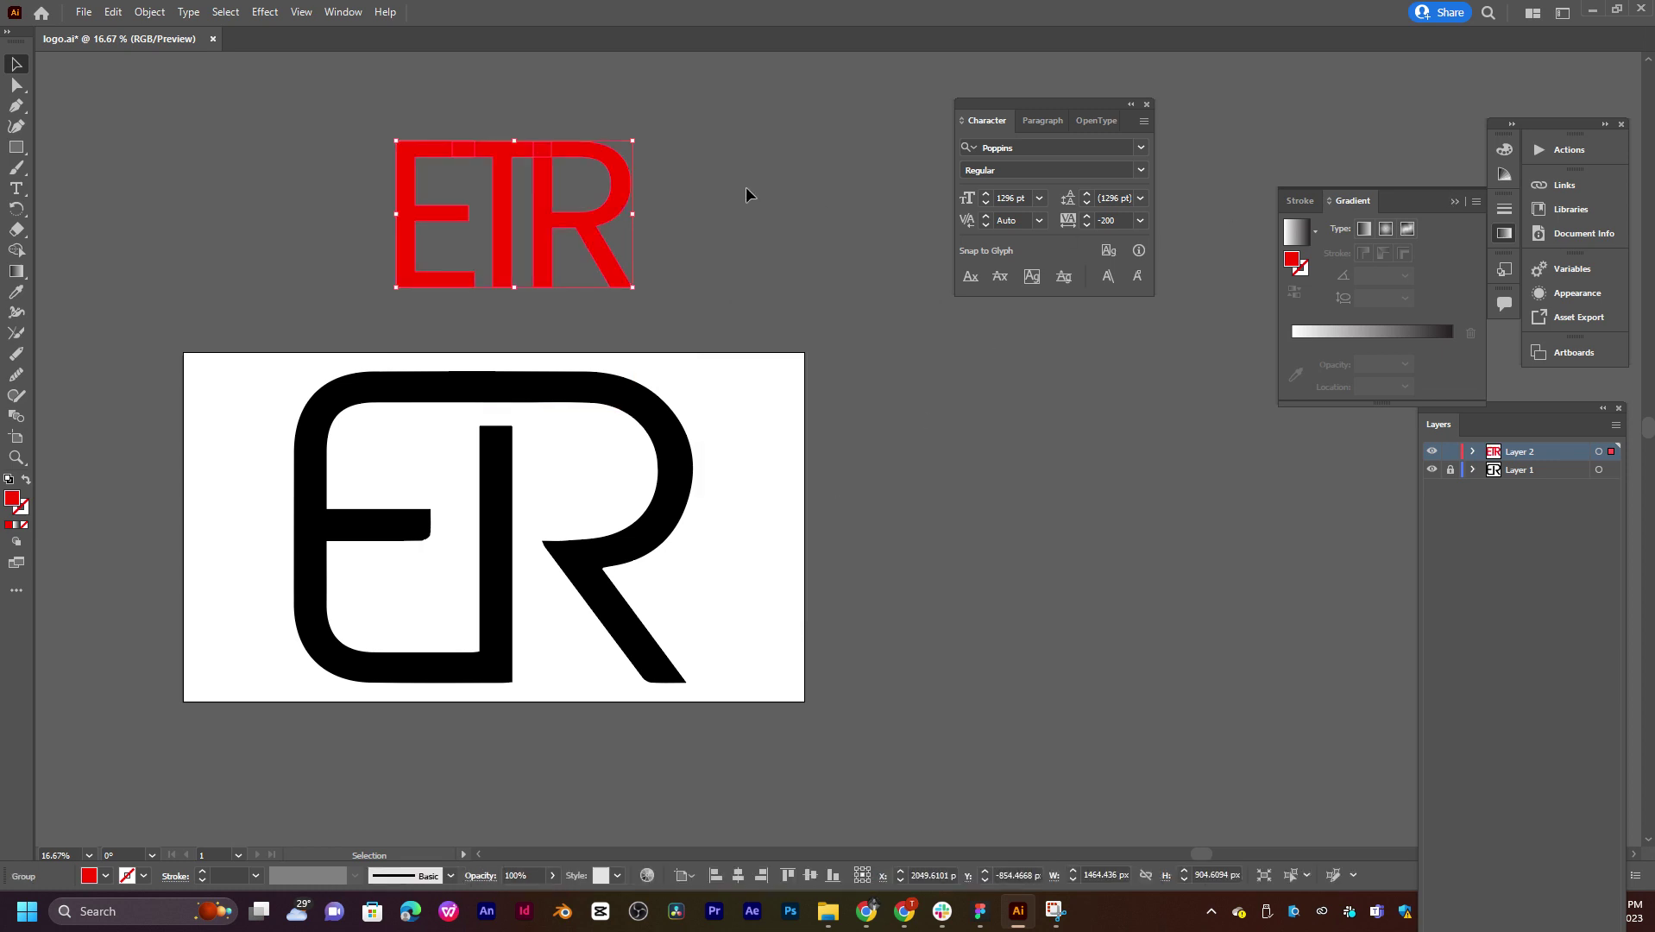
Step: Enlarge the ETR outlines and position them over the logo within the artboard
{"action": "left_click_drag", "start_coordinate": [593, 214], "coordinate": [661, 247]}
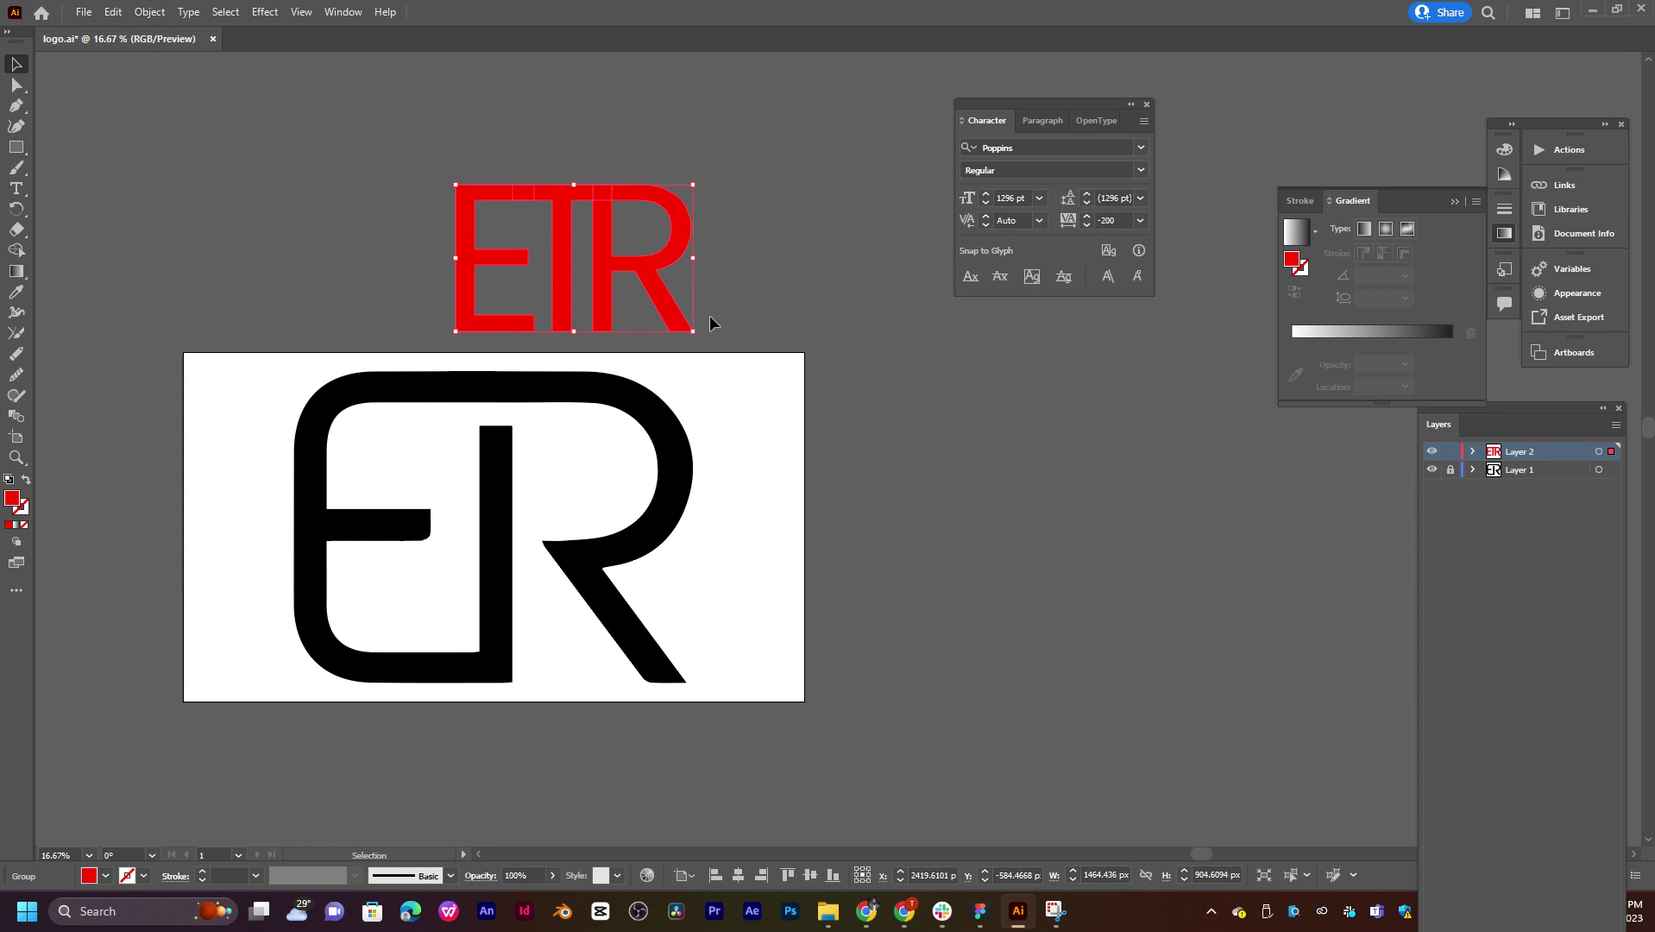
{"action": "mouse_move", "coordinate": [693, 330]}
{"action": "left_mouse_down"}
{"action": "mouse_move", "coordinate": [854, 475]}
{"action": "mouse_move", "coordinate": [891, 465]}
{"action": "left_mouse_up"}
{"action": "left_click_drag", "start_coordinate": [758, 285], "coordinate": [723, 522]}
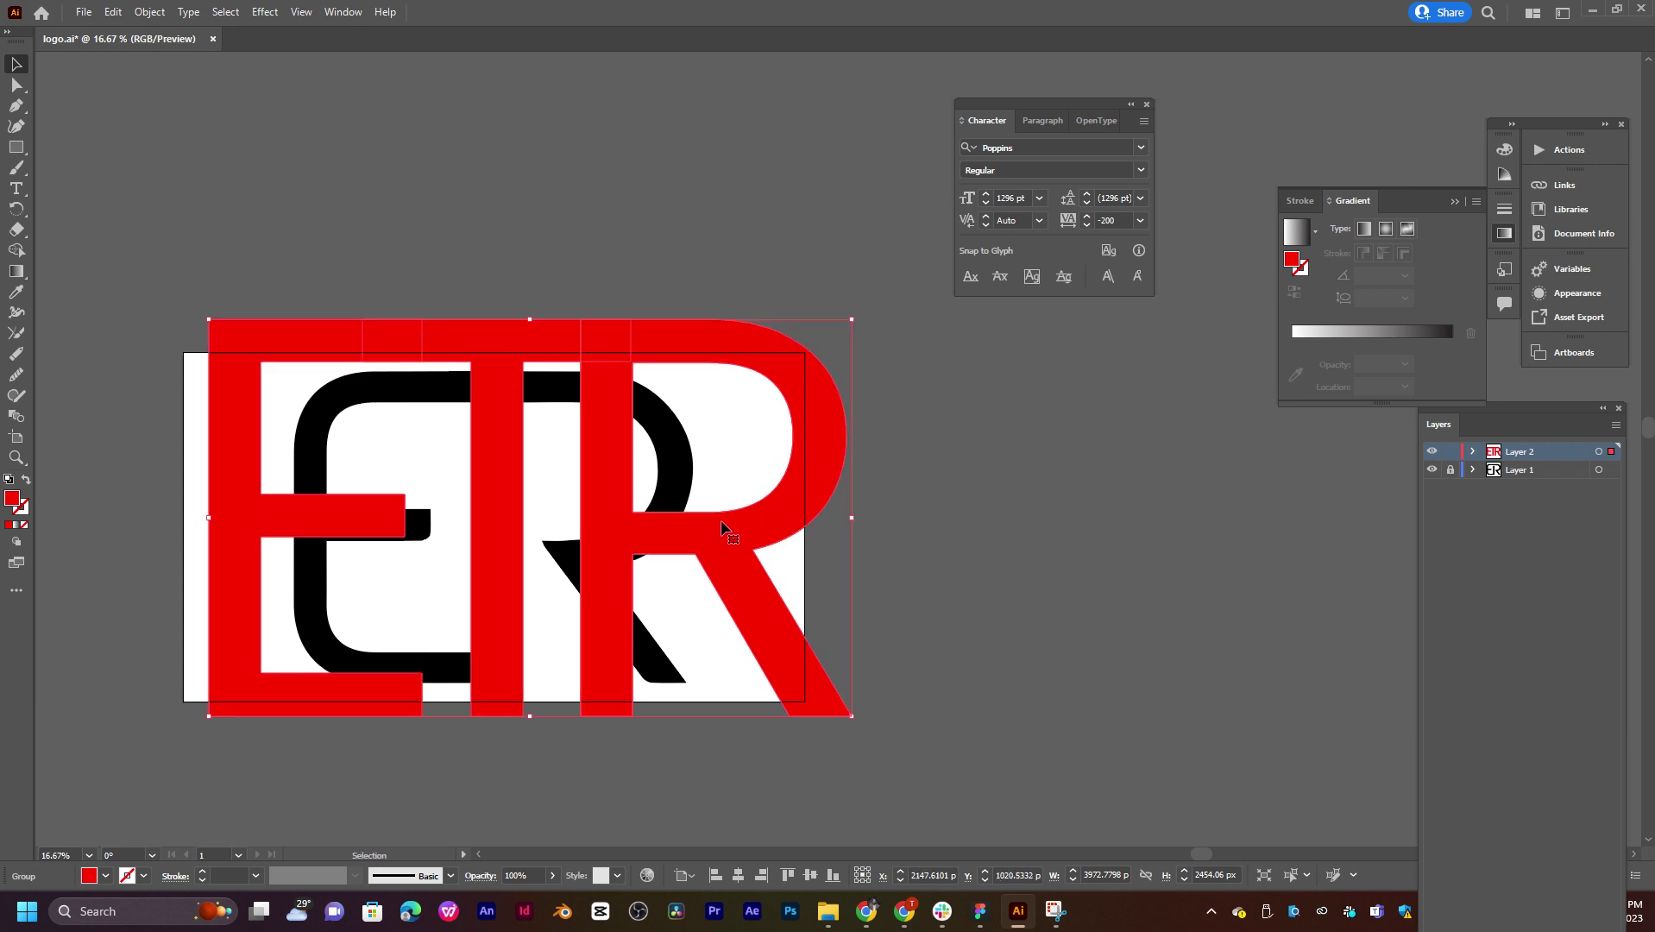
{"action": "mouse_move", "coordinate": [850, 517]}
{"action": "left_mouse_down"}
{"action": "mouse_move", "coordinate": [674, 535]}
{"action": "mouse_move", "coordinate": [659, 459]}
{"action": "mouse_move", "coordinate": [681, 433]}
{"action": "left_mouse_up"}
Step: Centre the ETR horizontally on the artboard and hide the black ER reference layer
{"action": "key", "text": "ctrl+equal"}
{"action": "key", "text": "ctrl+equal"}
{"action": "key", "text": "ctrl+equal"}
{"action": "scroll", "coordinate": [653, 518], "scroll_direction": "down", "scroll_amount": 3}
{"action": "scroll", "coordinate": [629, 500], "scroll_direction": "up", "scroll_amount": 1}
{"action": "left_click", "coordinate": [763, 875]}
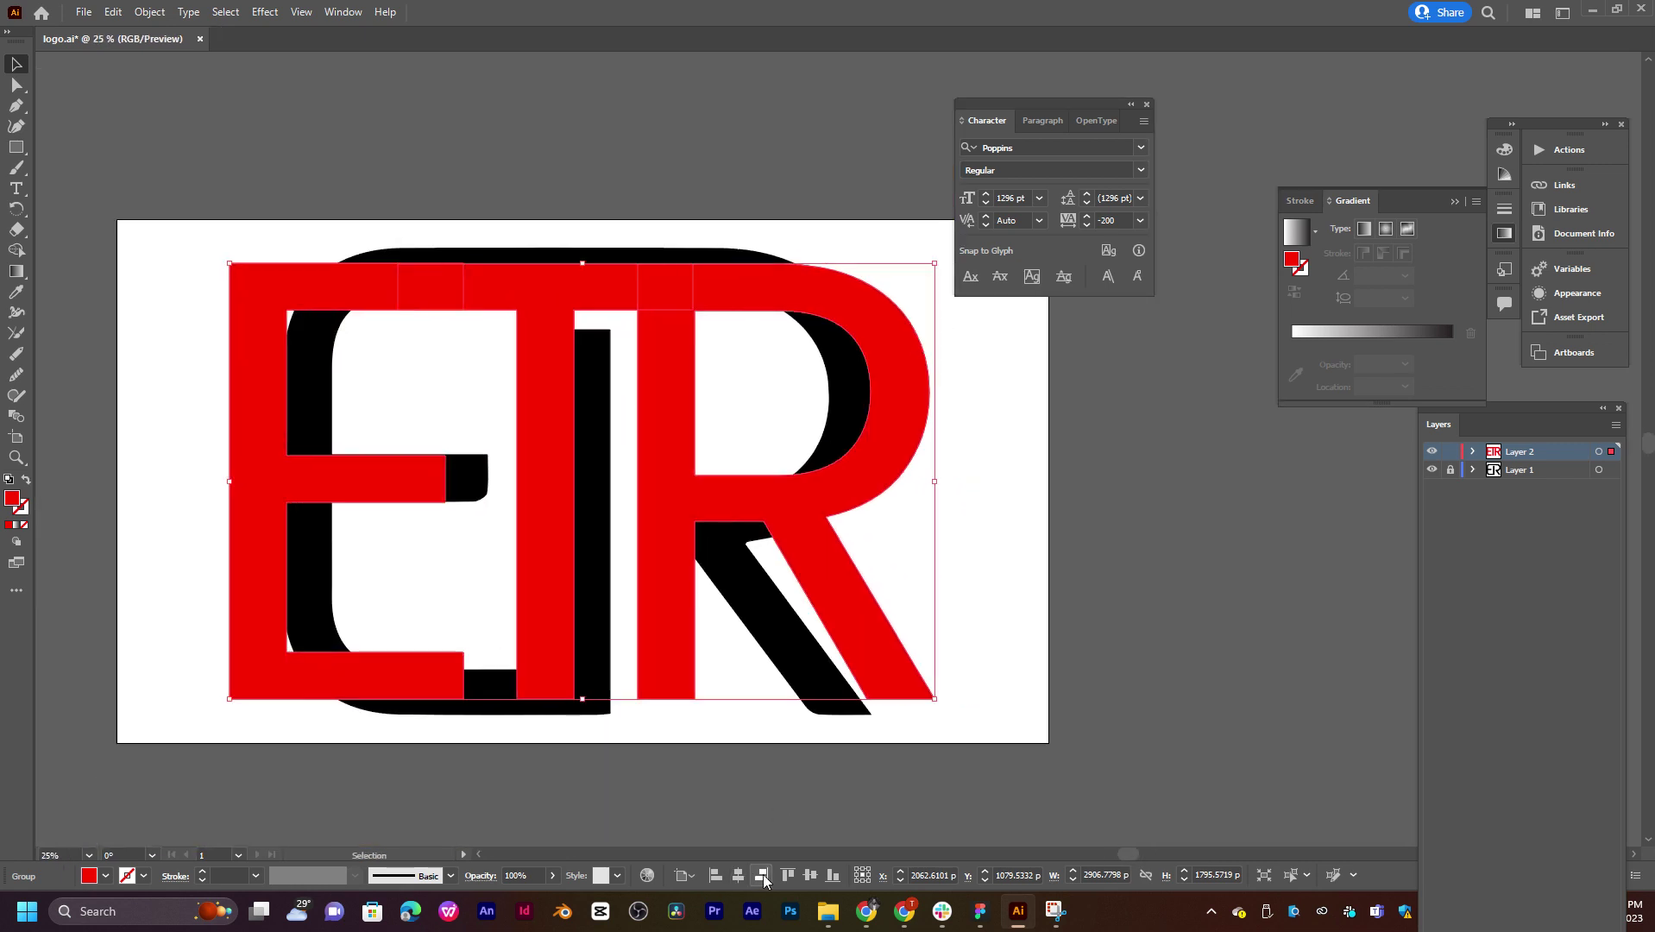
{"action": "left_click_drag", "start_coordinate": [647, 466], "coordinate": [766, 485]}
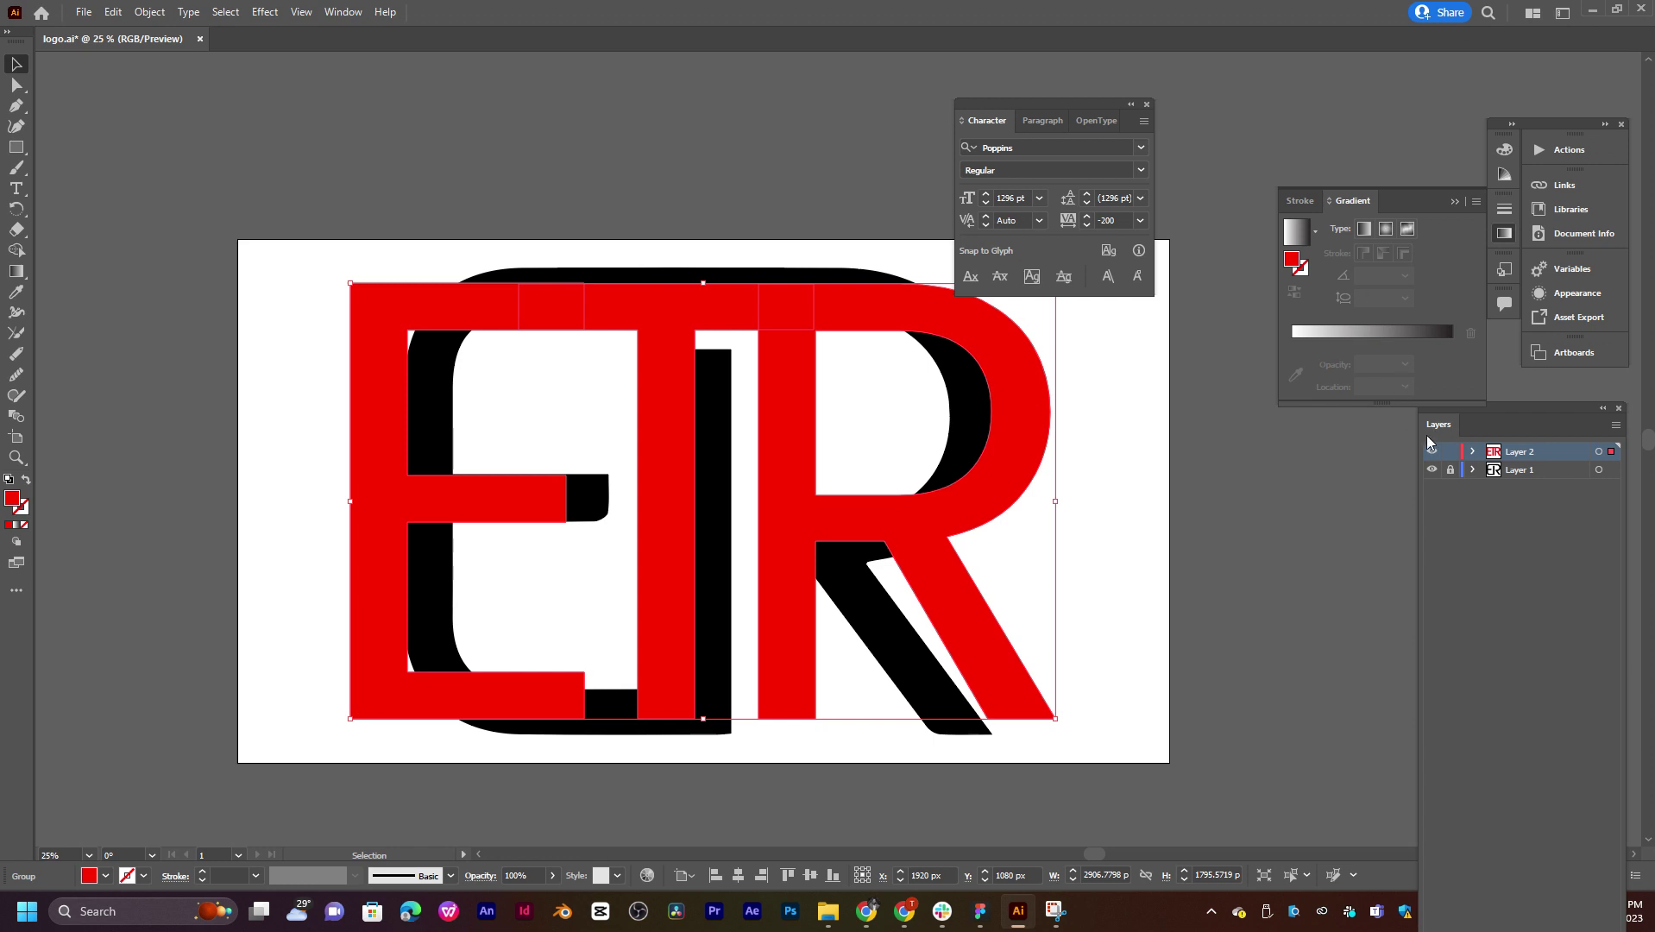
{"action": "left_click", "coordinate": [1432, 469]}
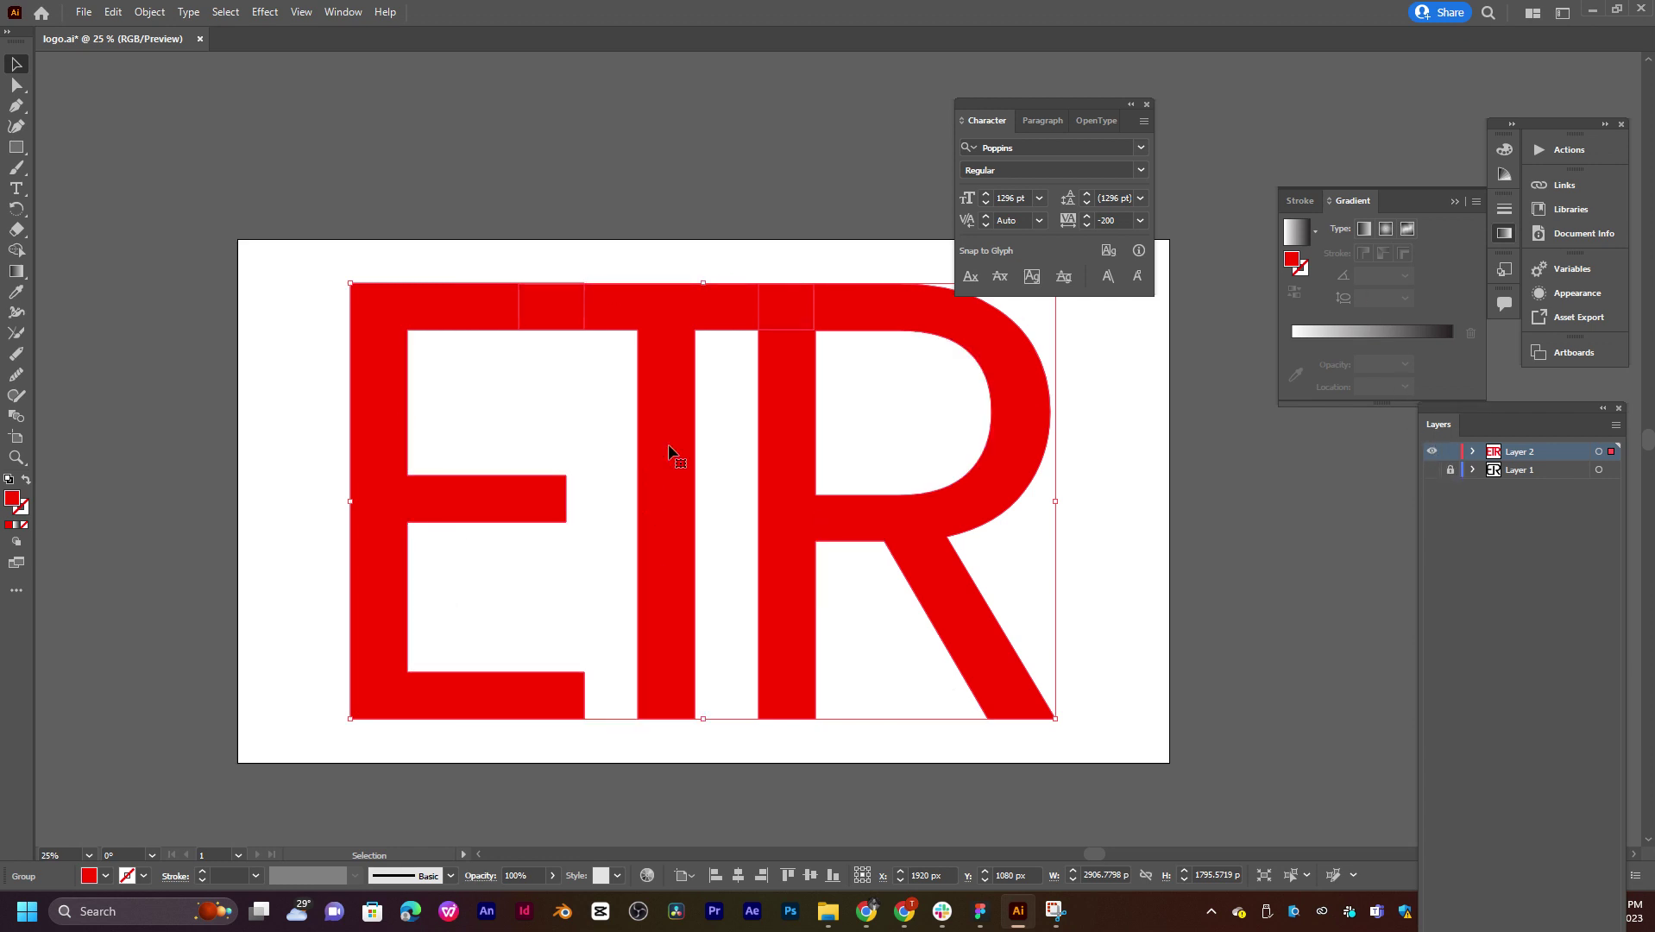
Step: Deselect all, try the Shape Builder and Width tools, then return to the Selection tool
{"action": "left_click_drag", "start_coordinate": [820, 486], "coordinate": [764, 459]}
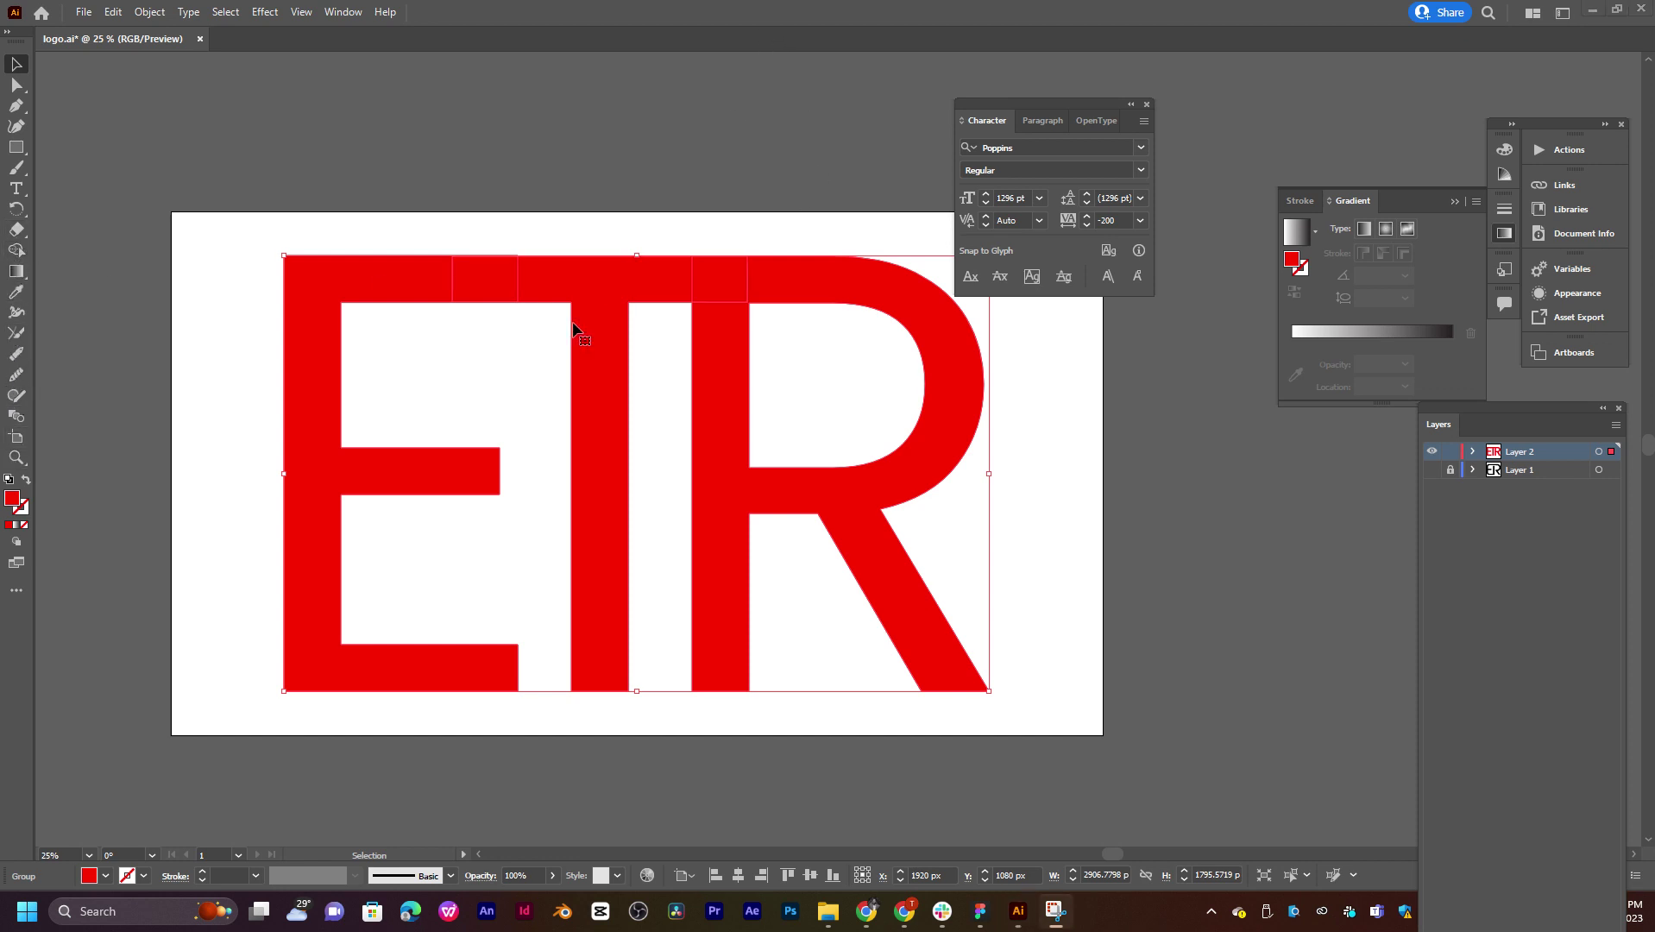
{"action": "left_click", "coordinate": [16, 415]}
{"action": "key", "text": "ctrl+shift+a"}
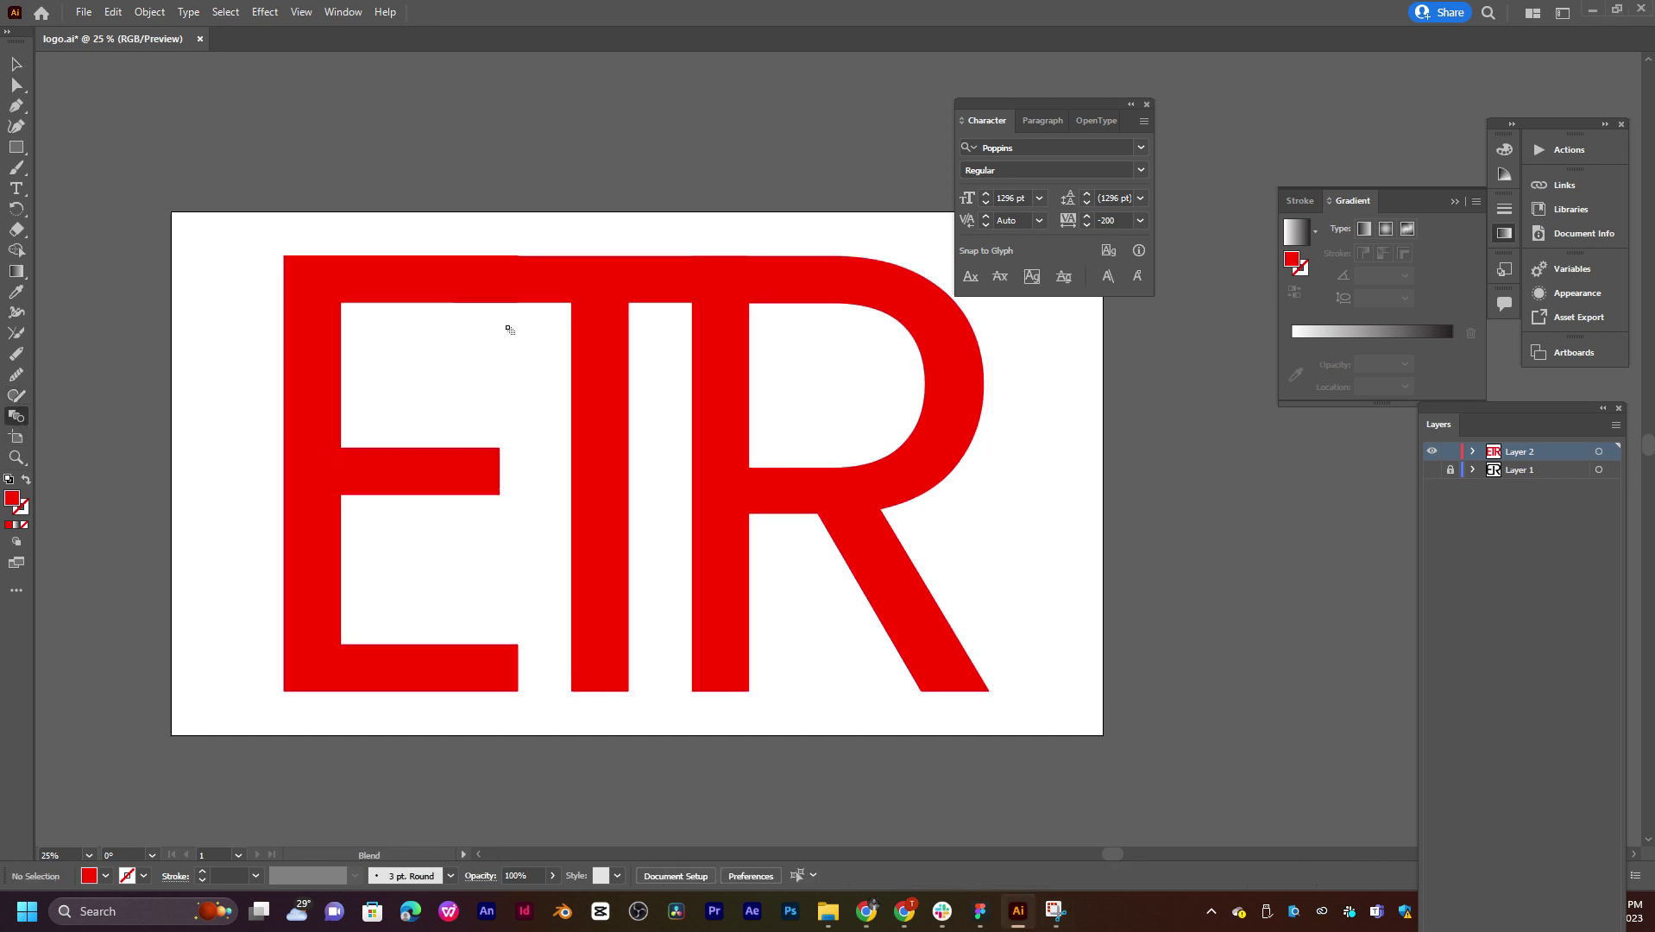
{"action": "key", "text": "shift+m"}
{"action": "left_click", "coordinate": [18, 316]}
{"action": "key", "text": "v"}
Step: Select the ETR group and fill it orange after trying black, magenta, yellow and red
{"action": "left_click_drag", "start_coordinate": [819, 212], "coordinate": [314, 721]}
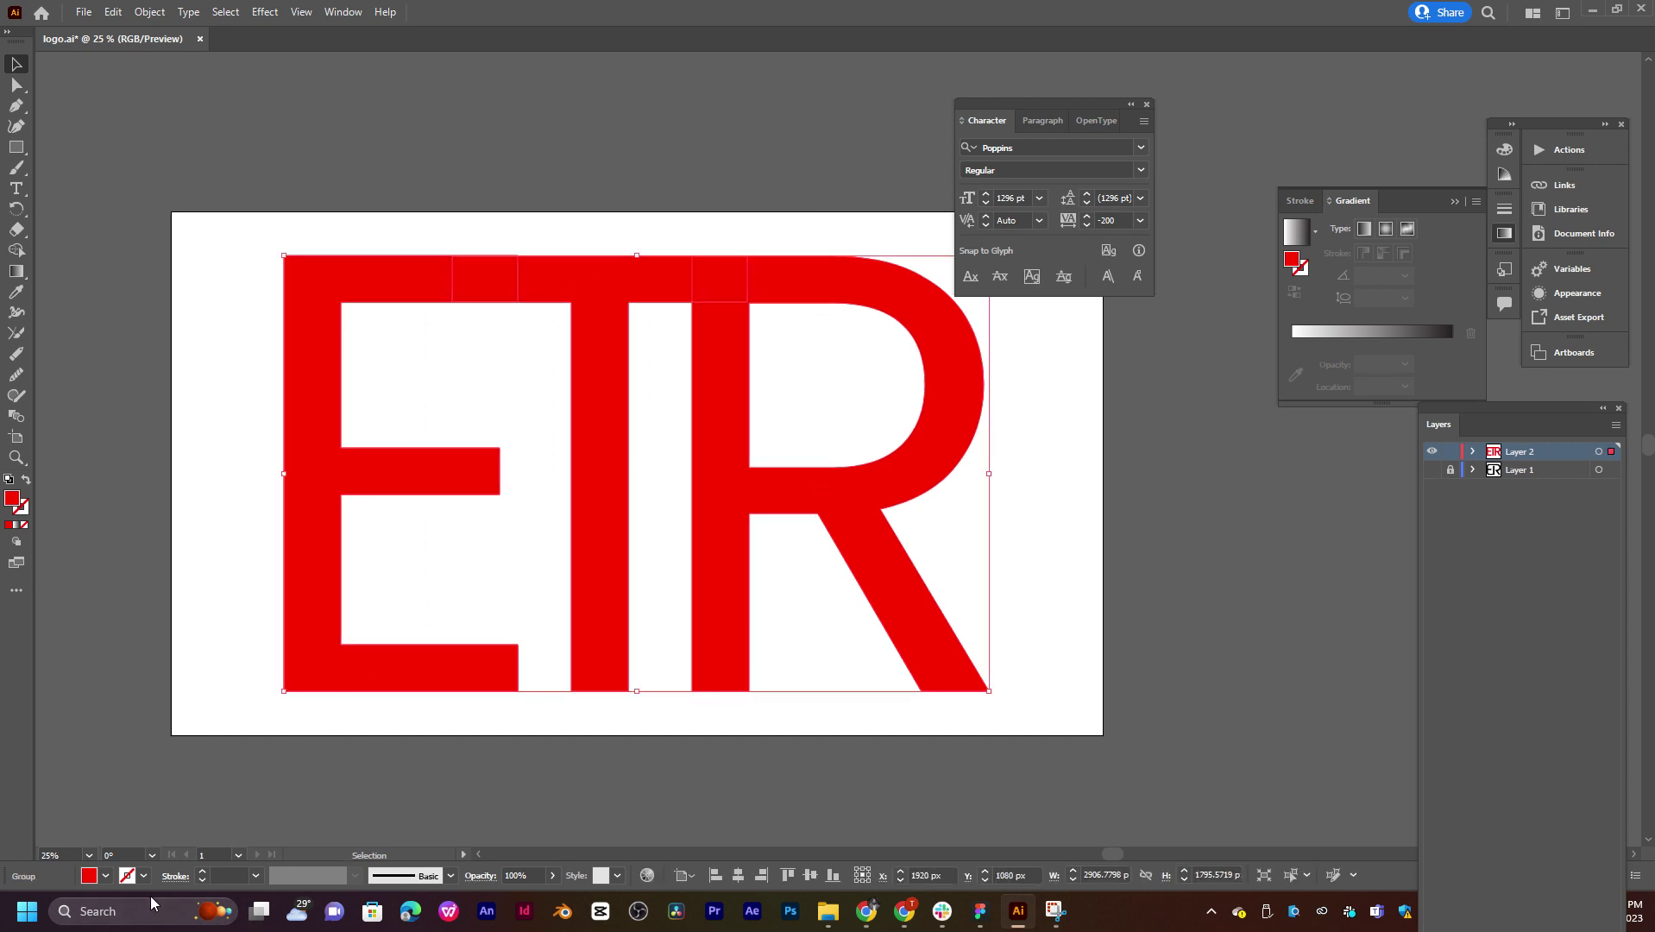
{"action": "left_click", "coordinate": [106, 875]}
{"action": "left_click", "coordinate": [46, 777]}
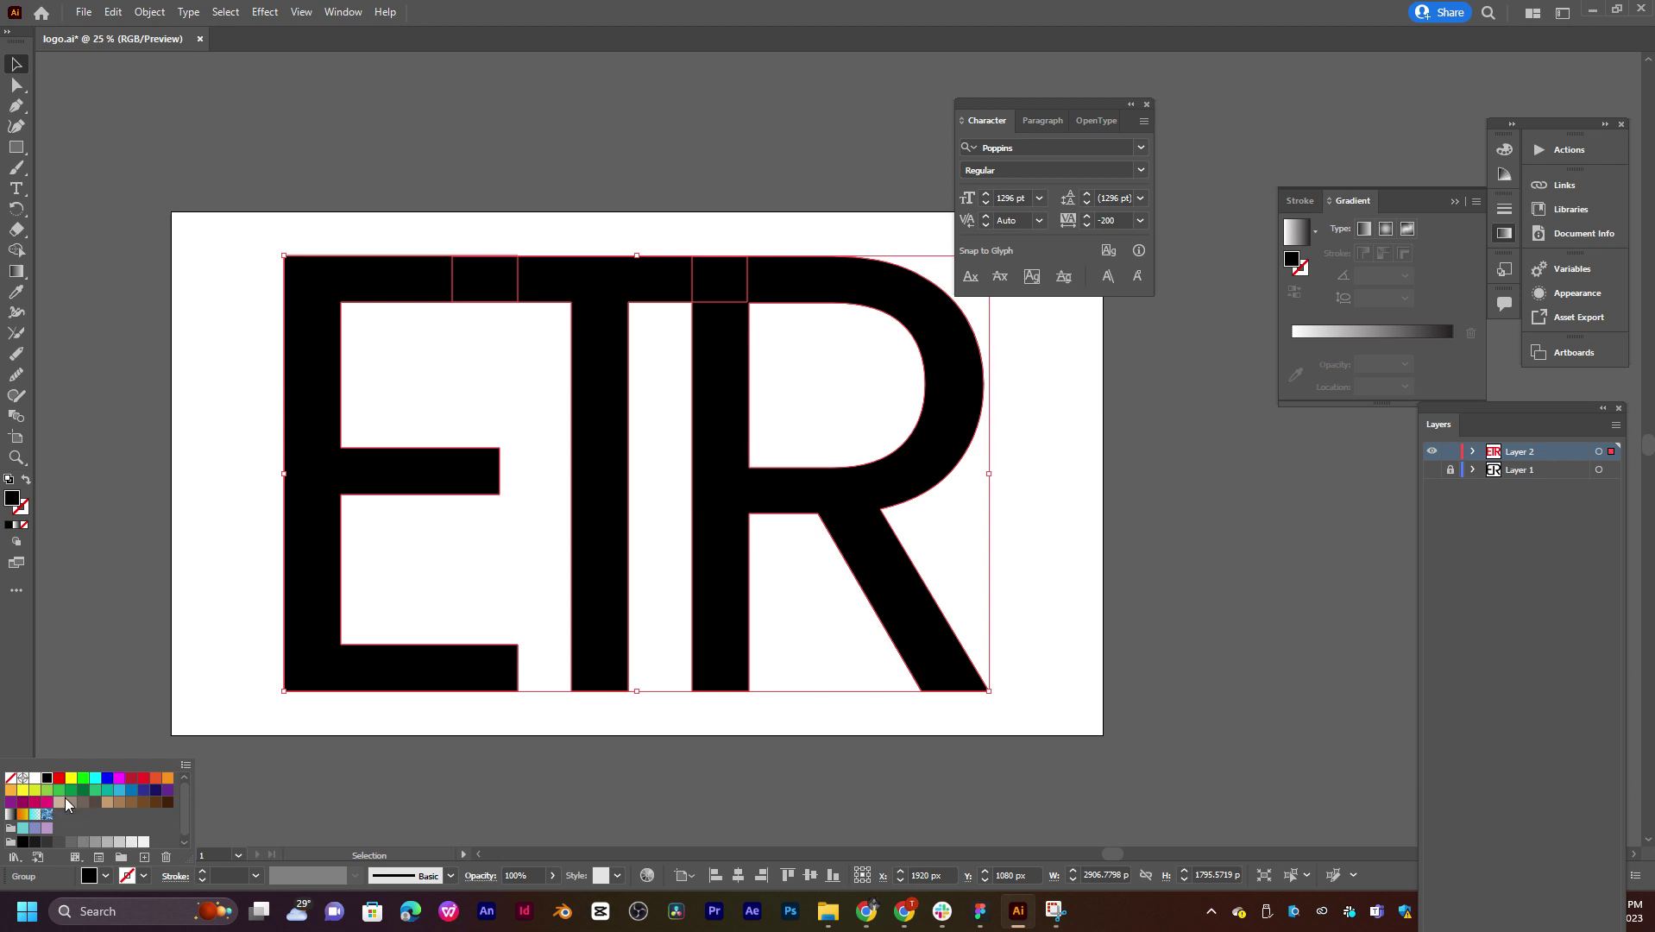
{"action": "left_click", "coordinate": [47, 801]}
{"action": "left_click", "coordinate": [72, 779]}
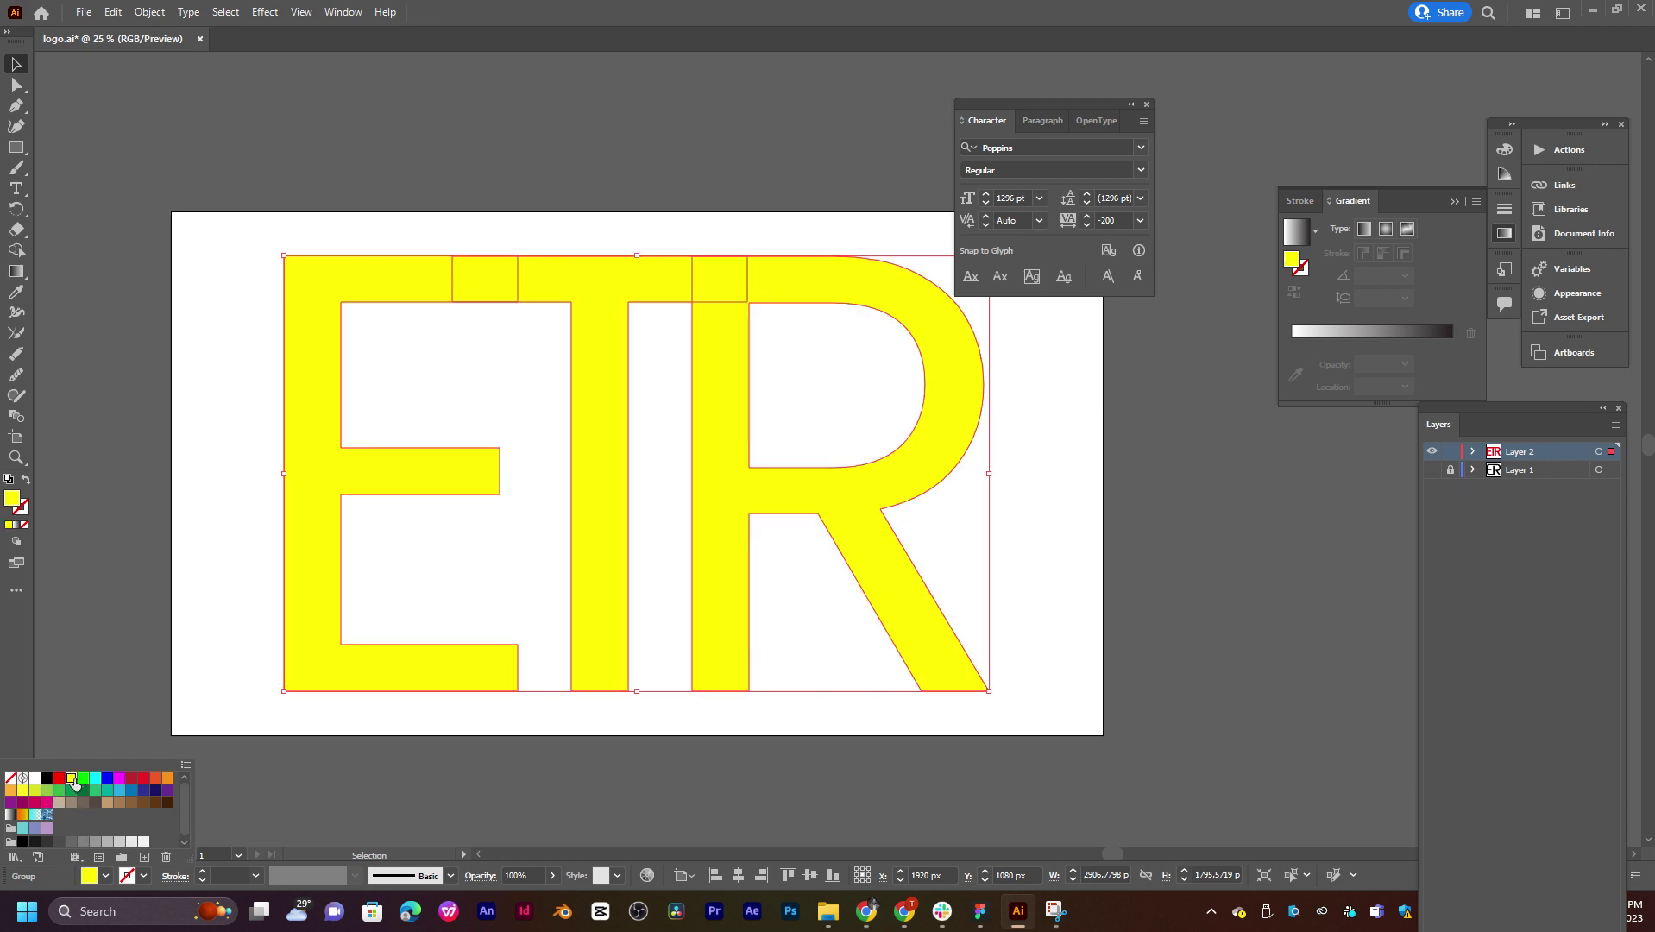
{"action": "left_click", "coordinate": [143, 777]}
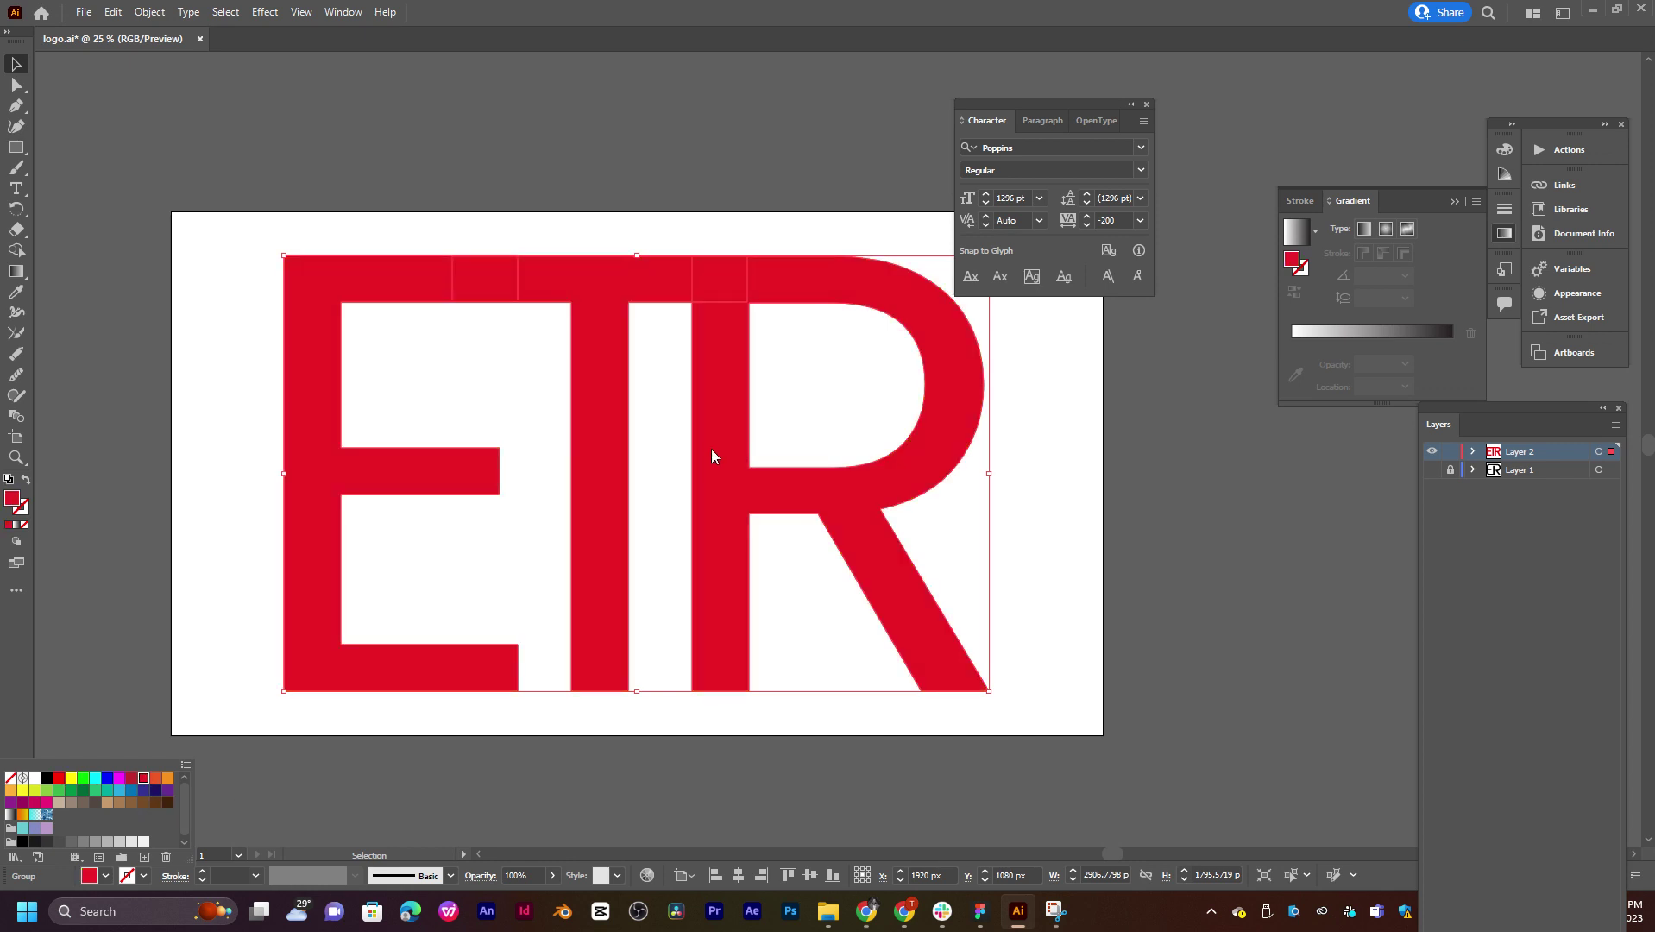
{"action": "left_click", "coordinate": [168, 779]}
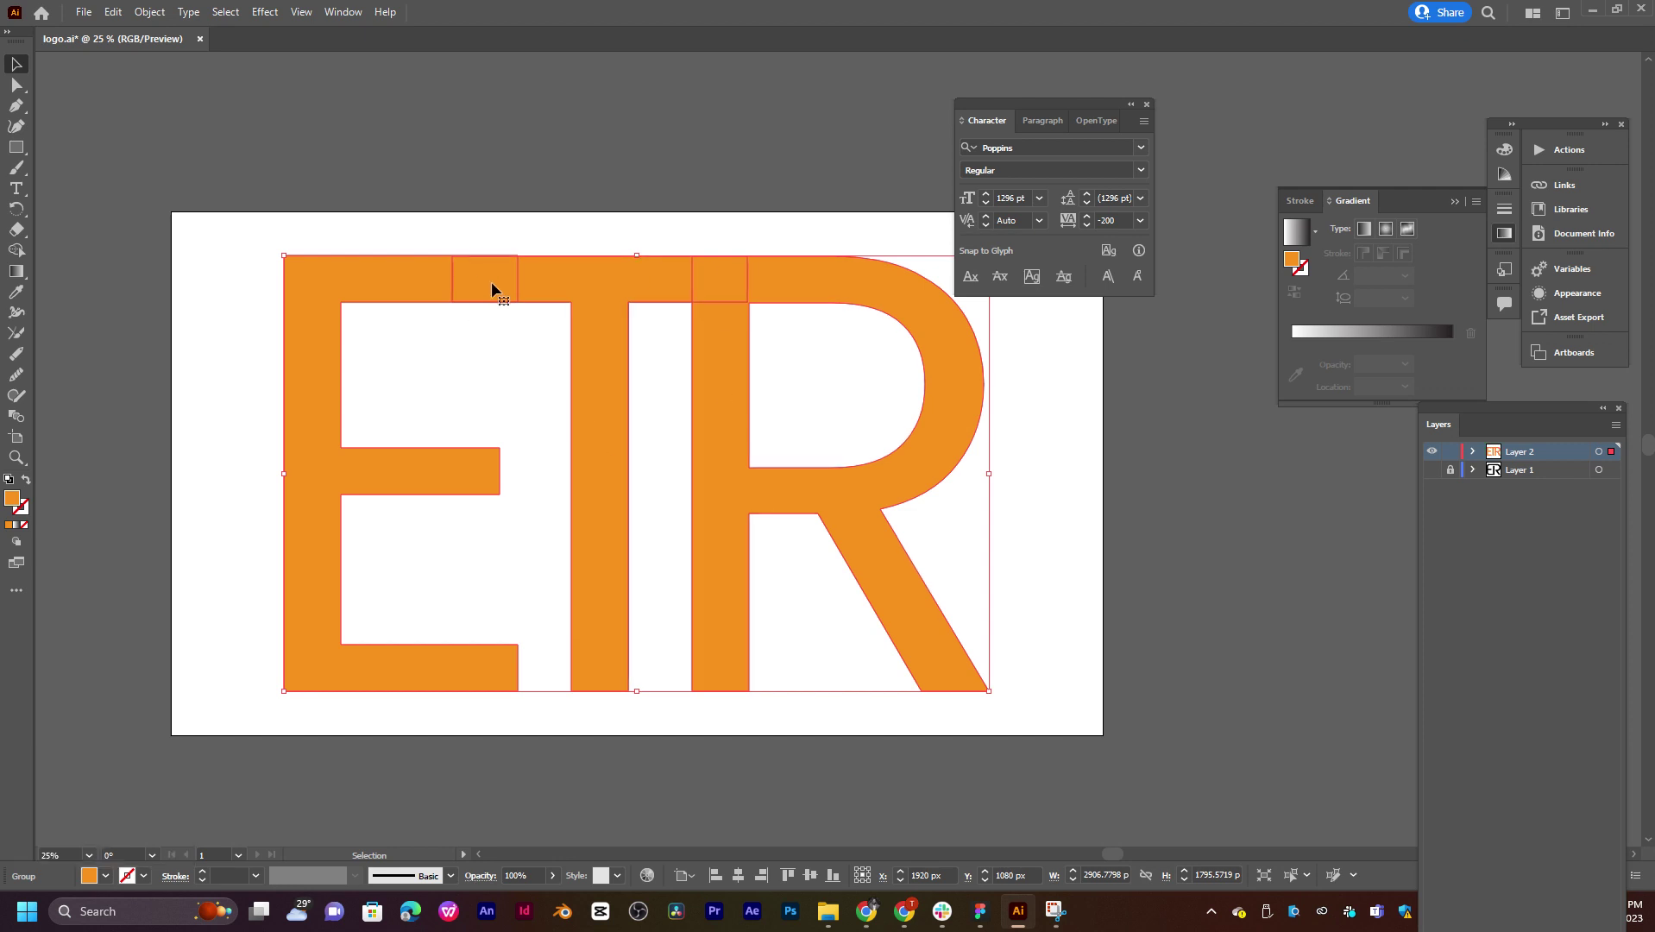
{"action": "key", "text": "shift"}
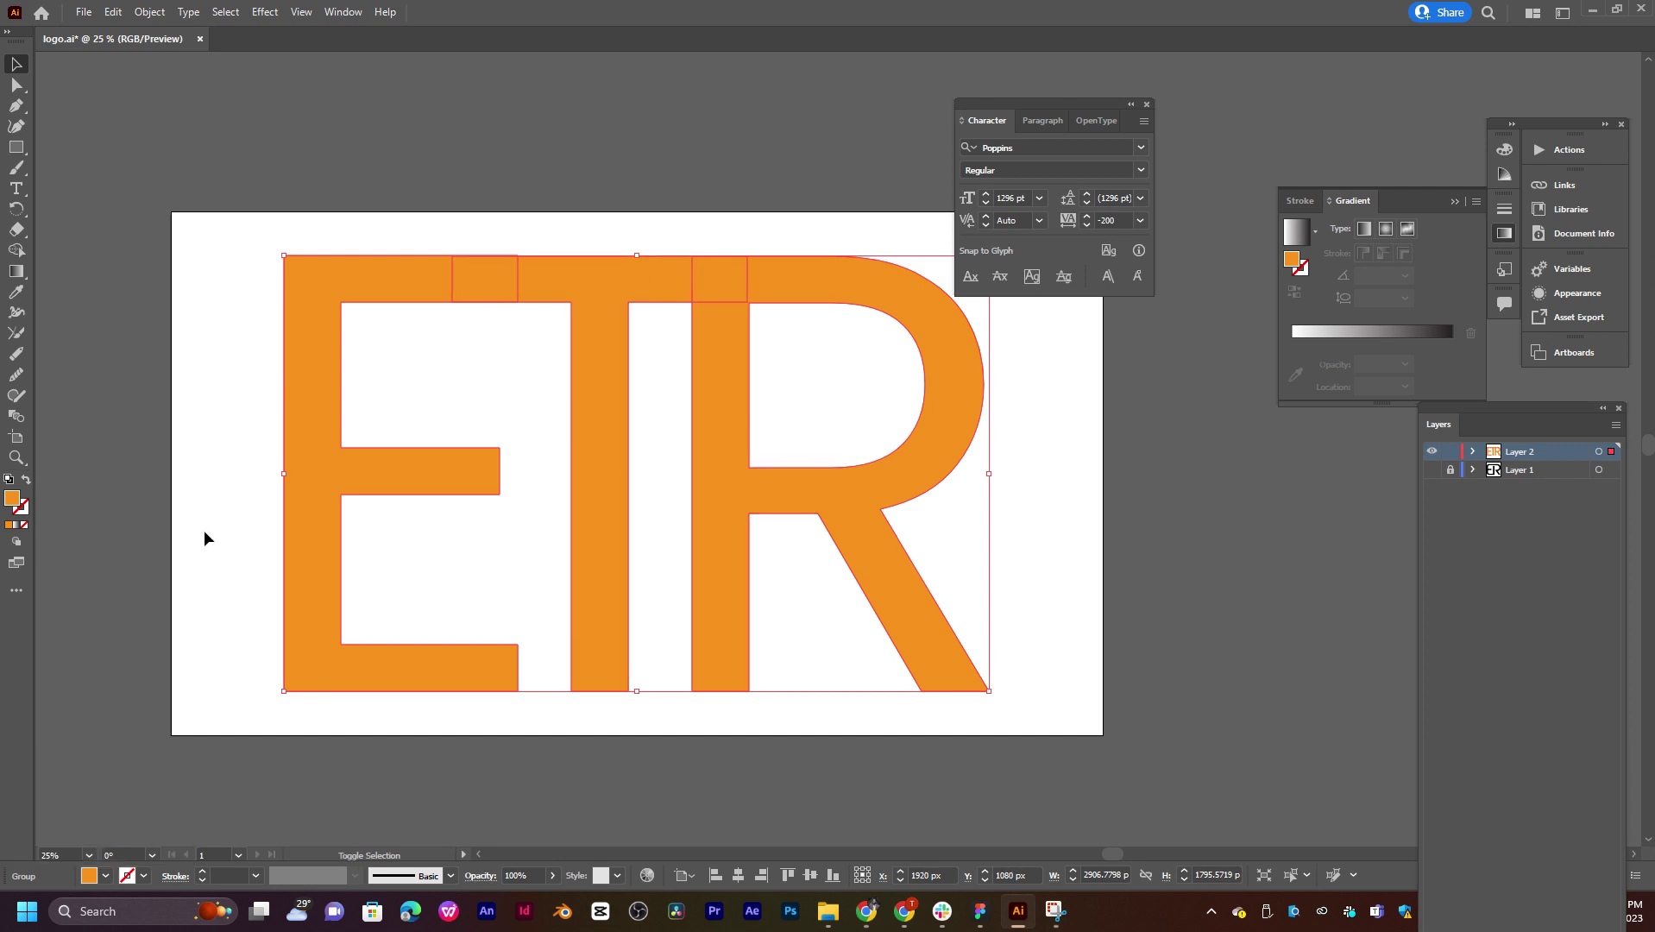
{"action": "key", "text": "Return"}
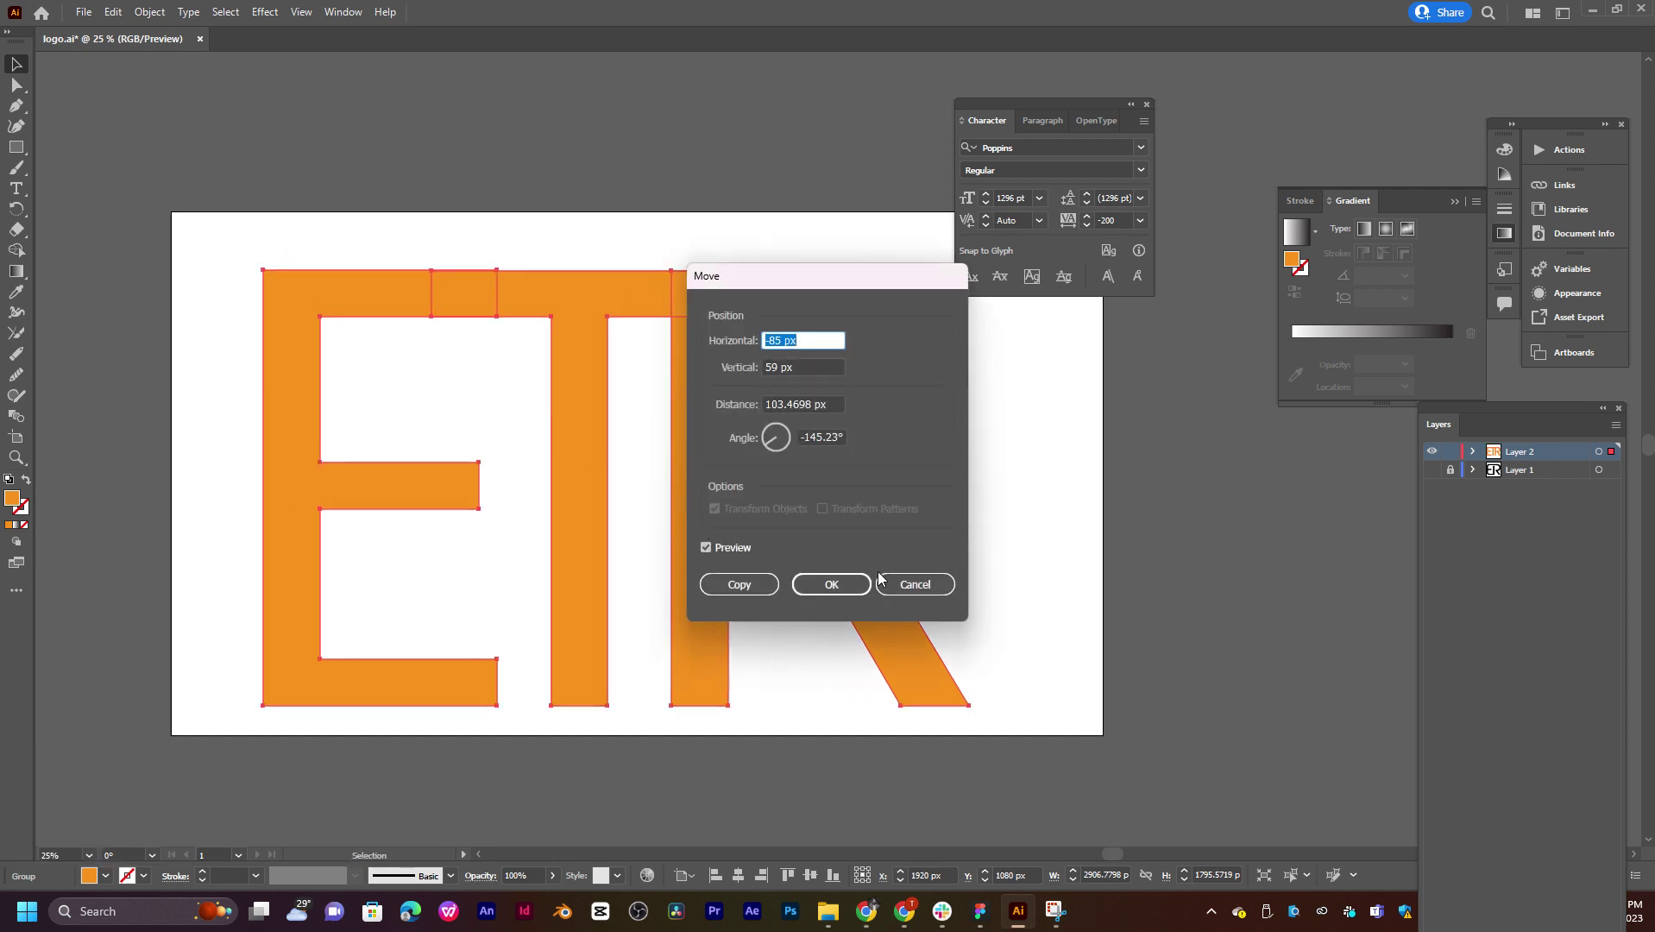
Step: Cancel the Move dialog and fuse the E, T and R top bars with Shape Builder
{"action": "left_click", "coordinate": [914, 584]}
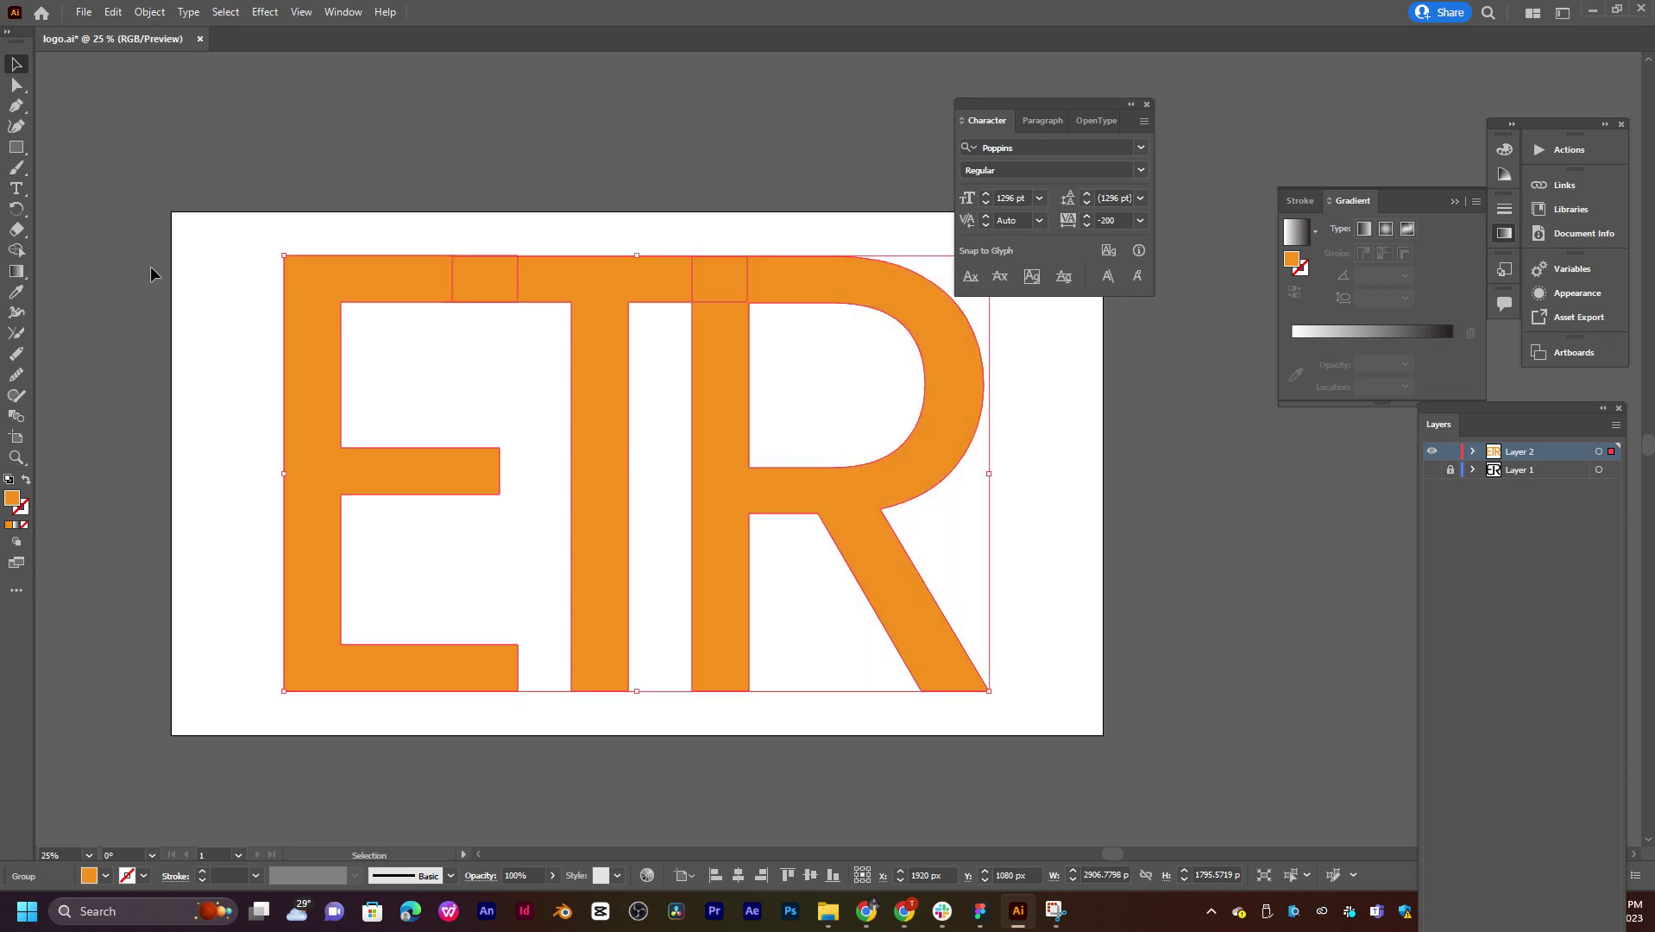
{"action": "key", "text": "shift+m"}
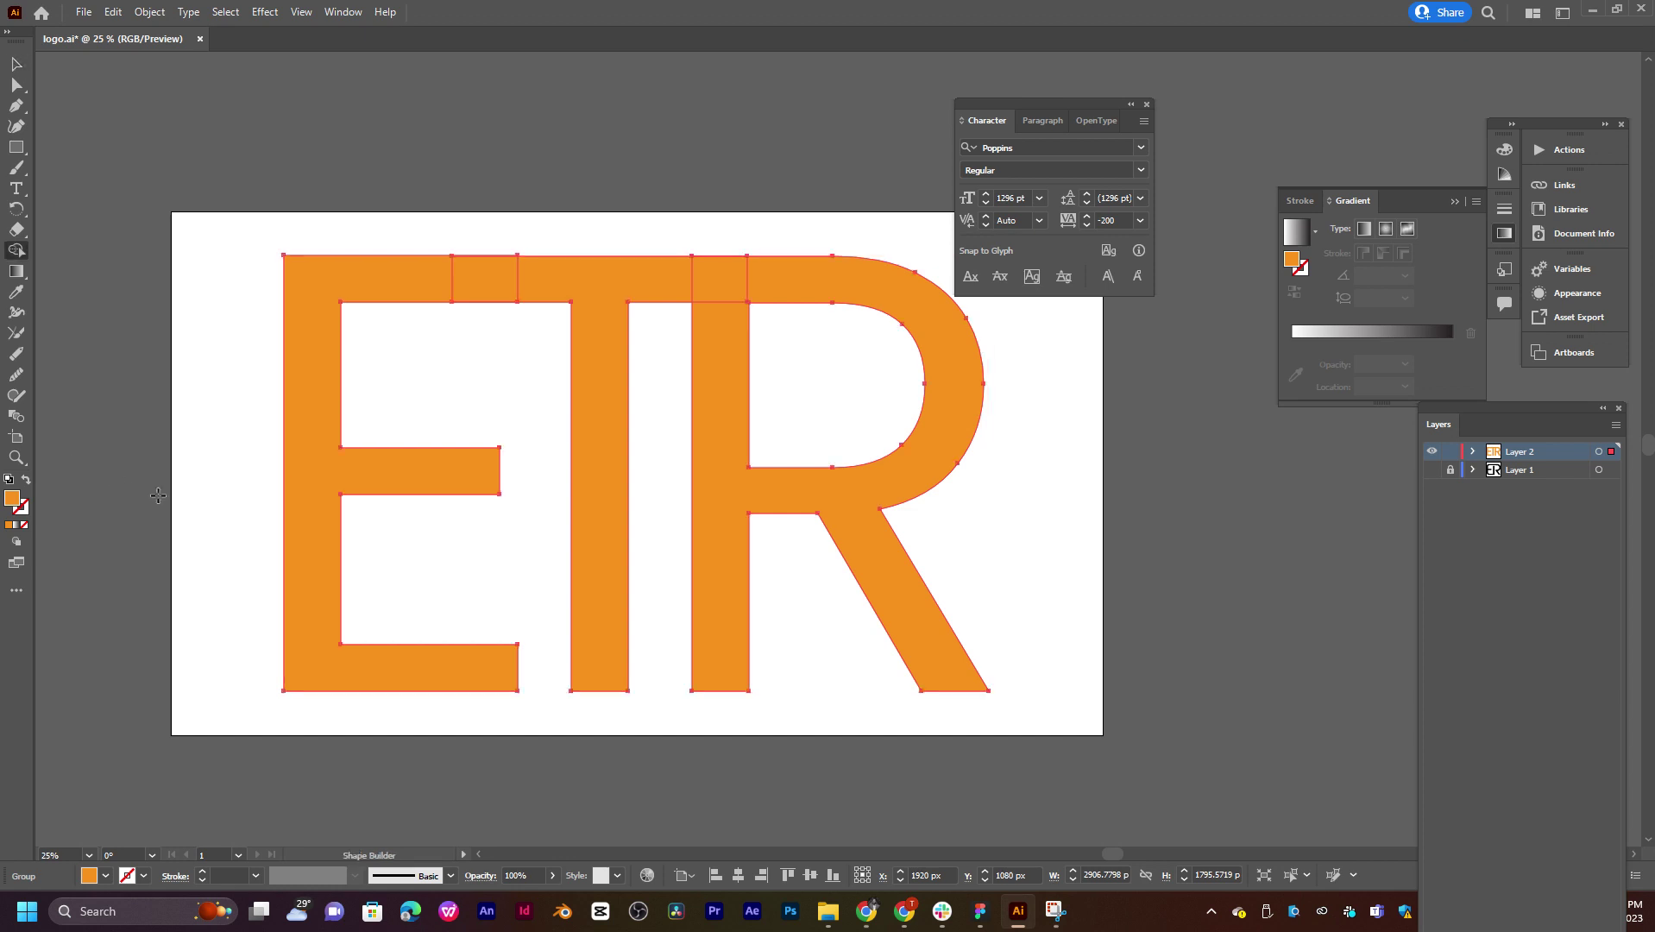
{"action": "left_click_drag", "start_coordinate": [437, 281], "coordinate": [882, 286]}
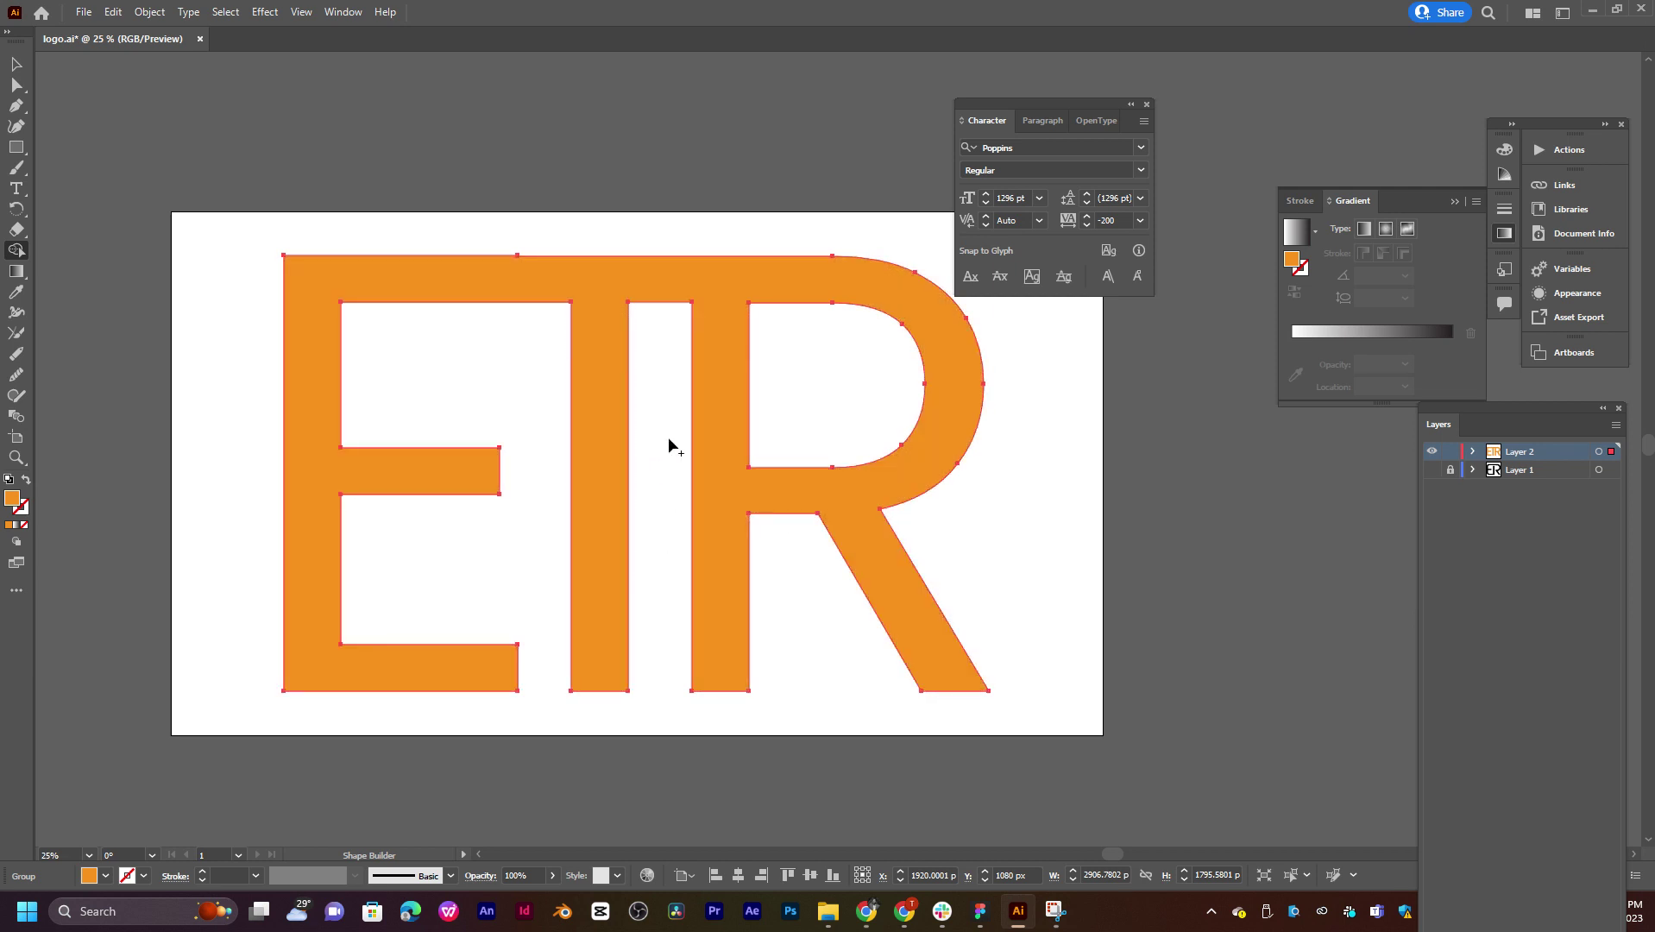
{"action": "scroll", "coordinate": [766, 464], "scroll_direction": "up", "scroll_amount": 1}
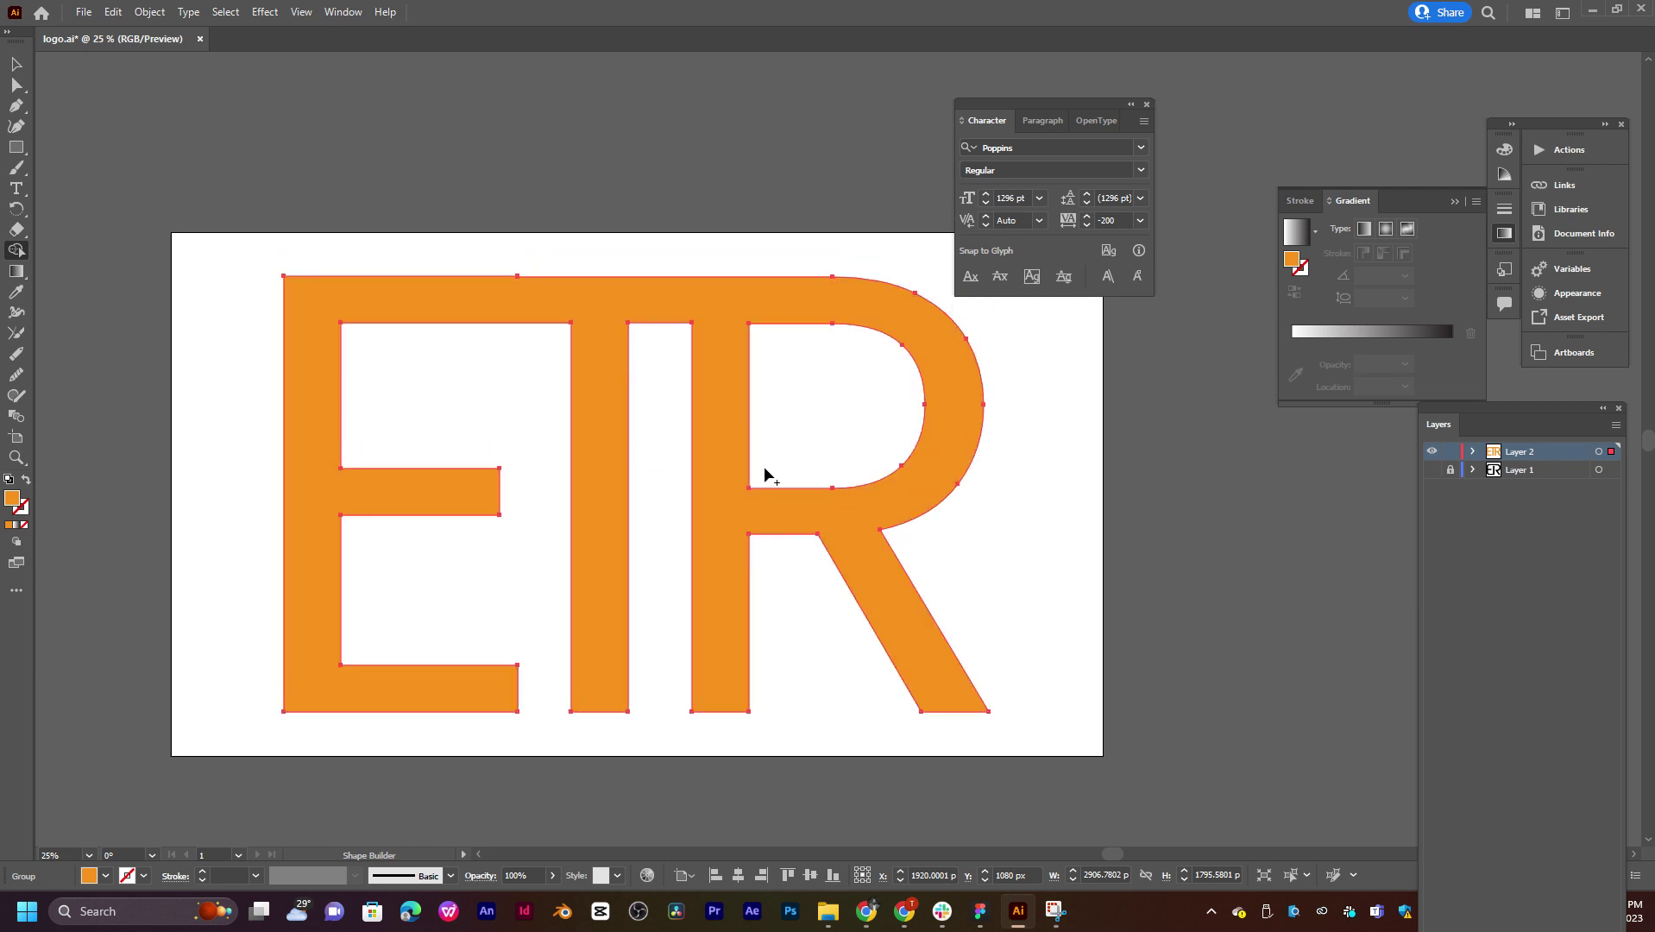
{"action": "scroll", "coordinate": [764, 465], "scroll_direction": "up", "scroll_amount": 2}
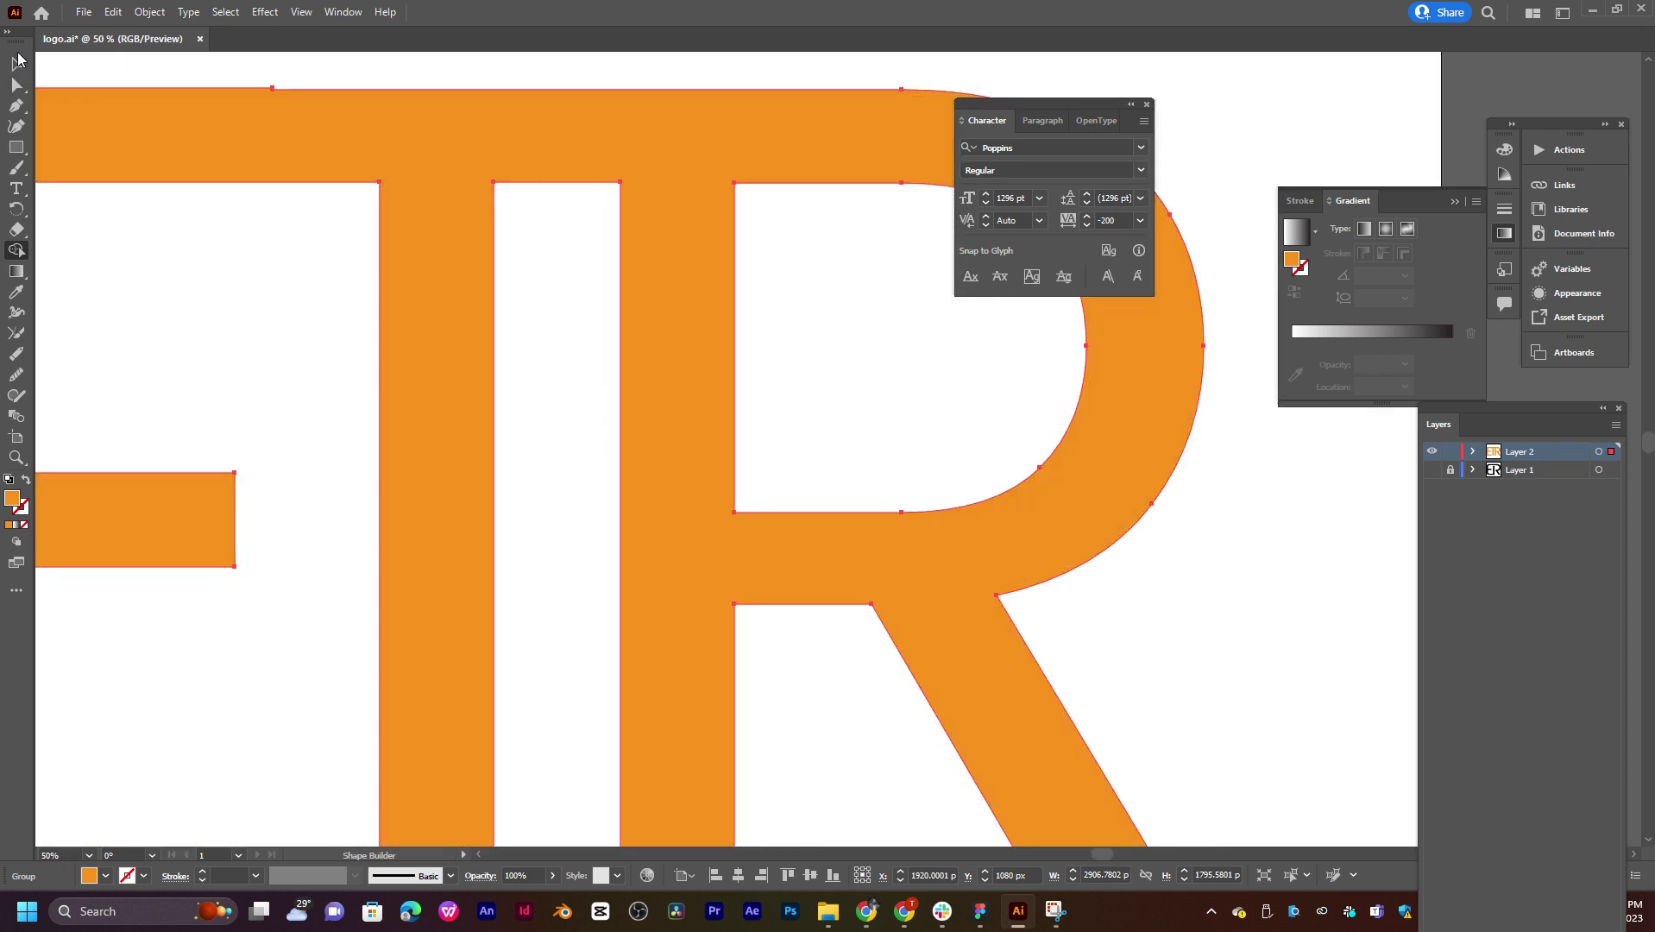
Step: Select the ETR group and delete the R stem's bottom anchors with the Pen tool
{"action": "left_click", "coordinate": [18, 60]}
{"action": "left_click", "coordinate": [1190, 549]}
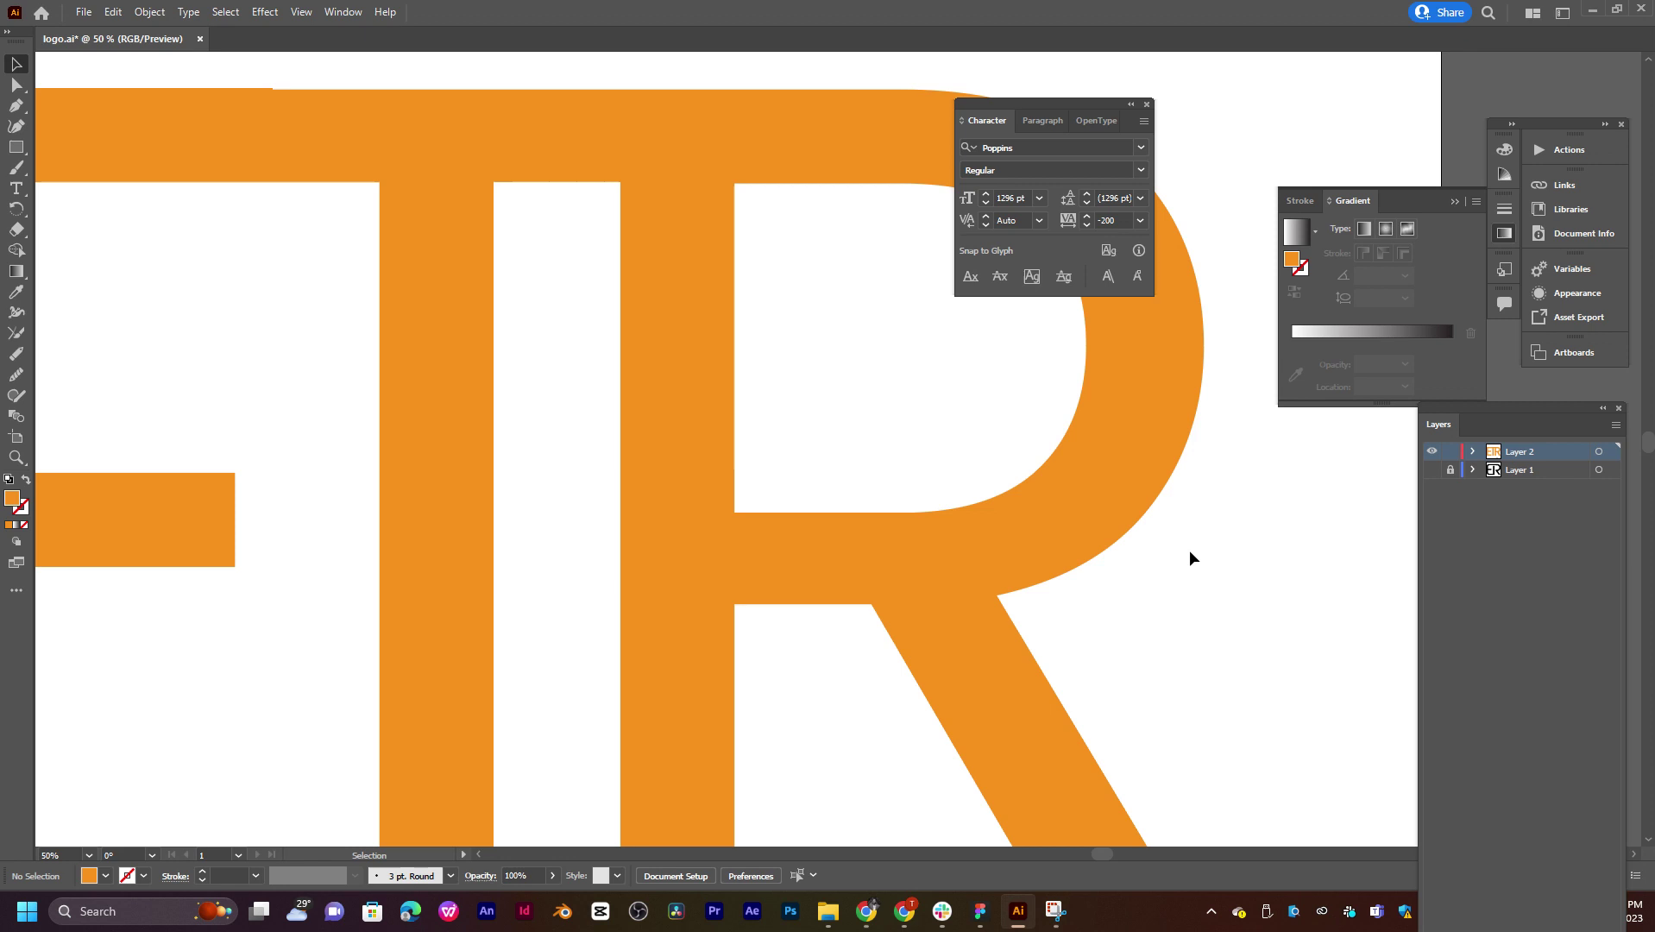
{"action": "left_click", "coordinate": [898, 589]}
{"action": "mouse_move", "coordinate": [829, 571]}
{"action": "left_mouse_down"}
{"action": "mouse_move", "coordinate": [798, 342]}
{"action": "mouse_move", "coordinate": [785, 361]}
{"action": "left_mouse_up"}
{"action": "key", "text": "p"}
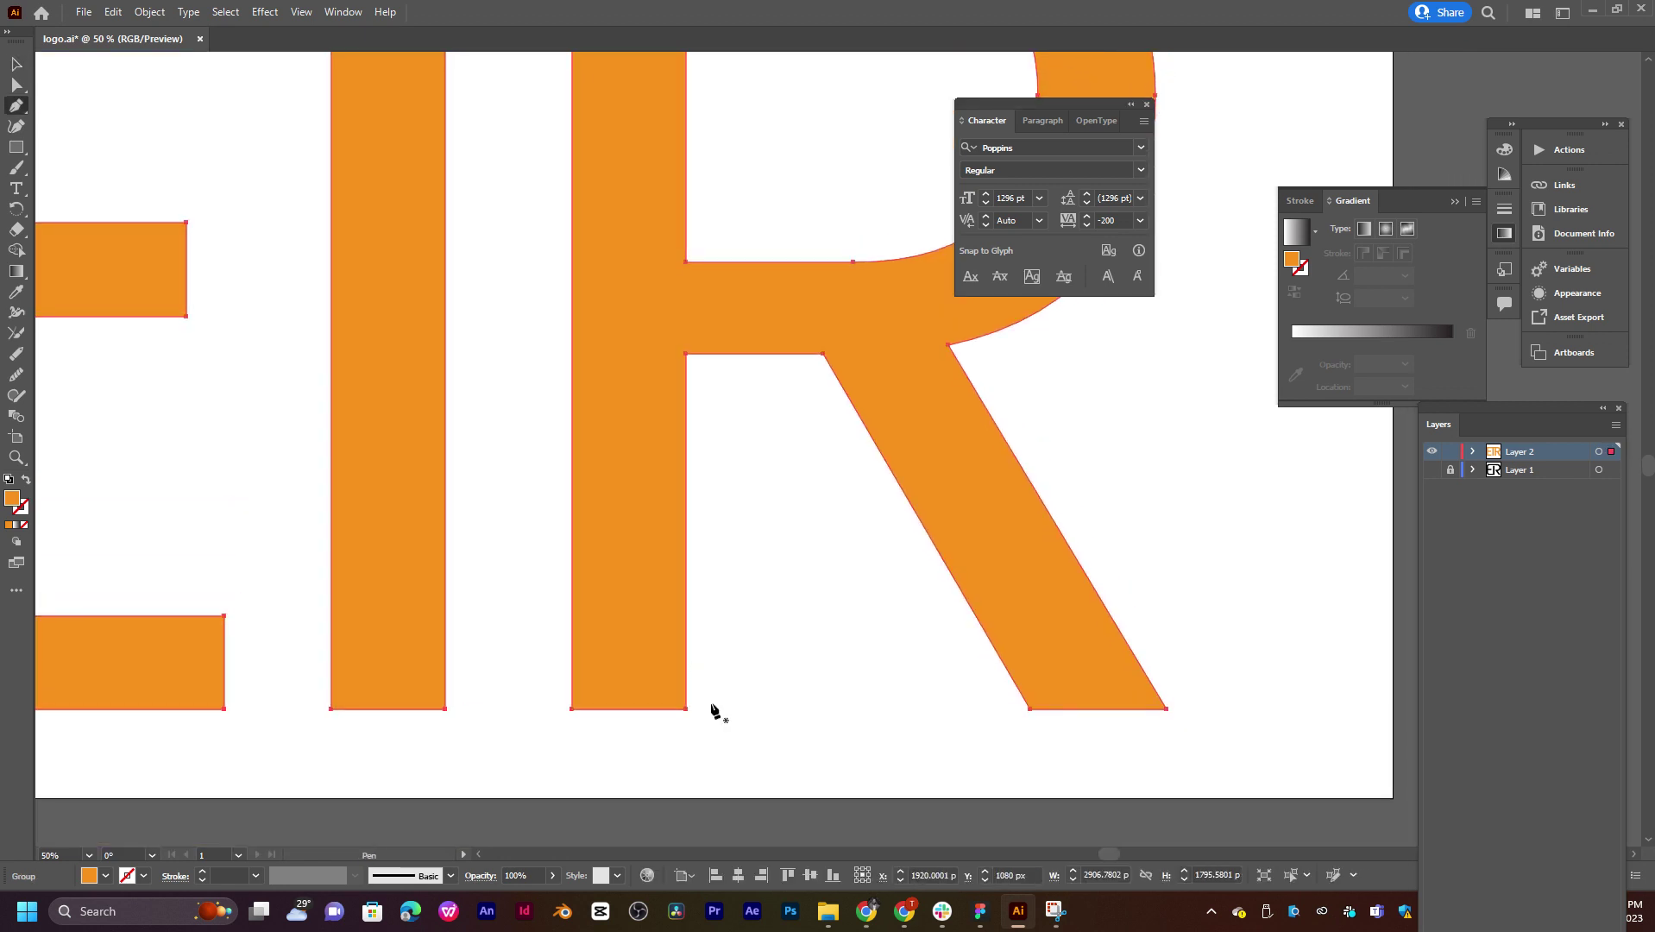
{"action": "left_click", "coordinate": [686, 709]}
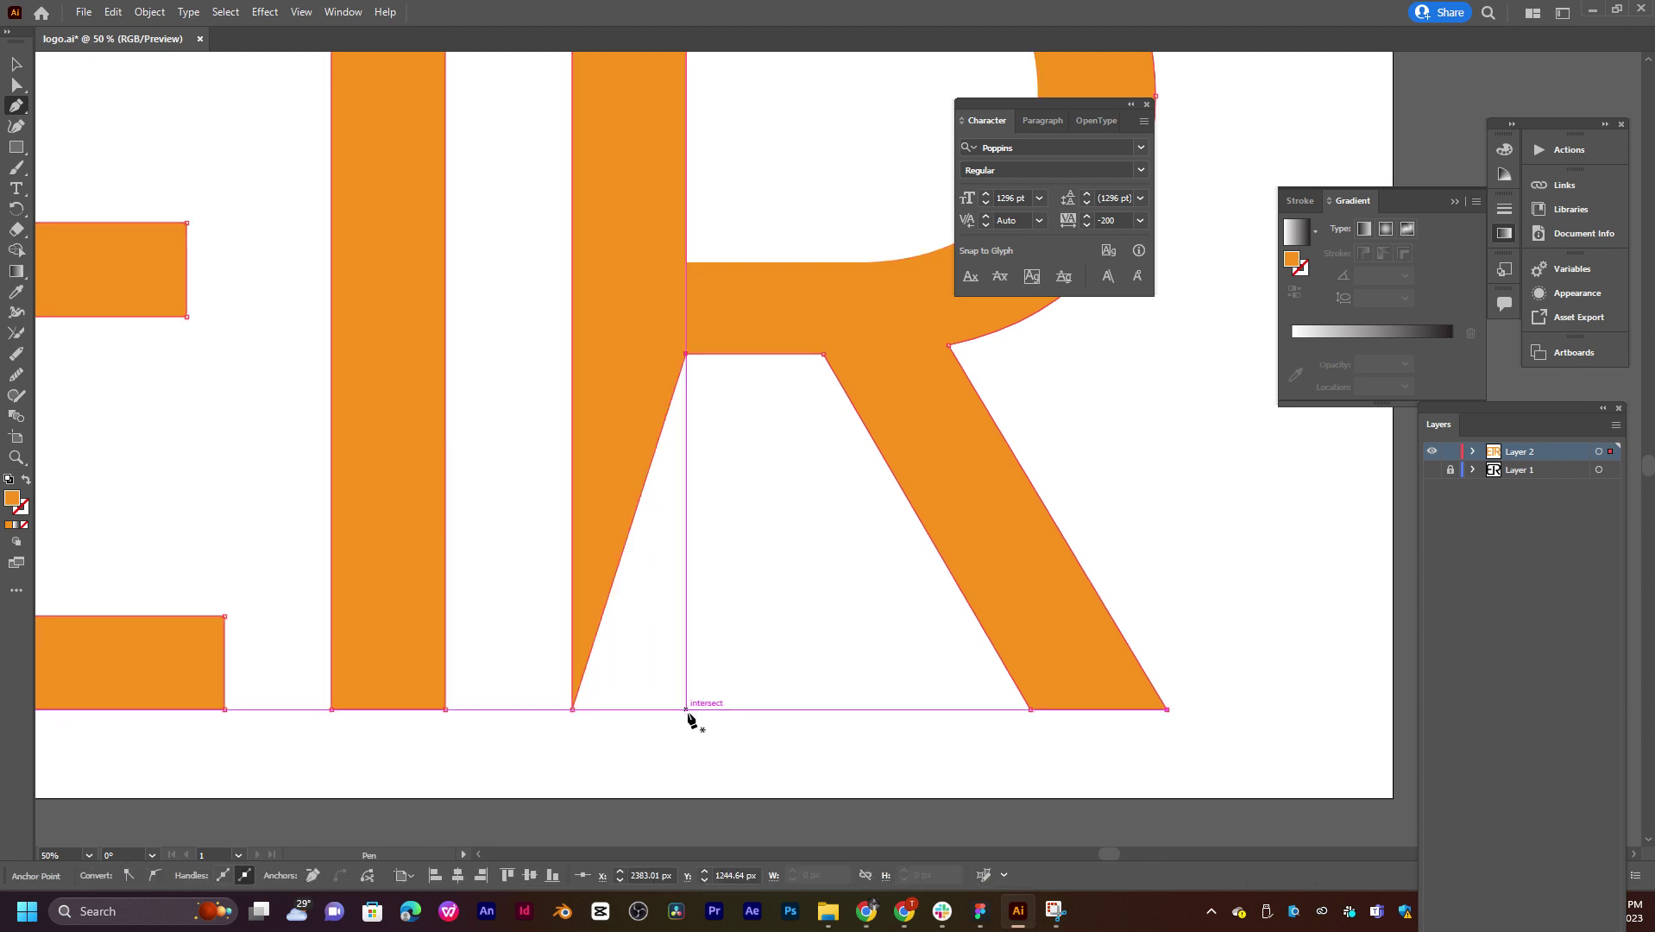
{"action": "left_click", "coordinate": [572, 710]}
Step: Delete the R stem's corner anchor, undo a stray point, and reselect the lettering group
{"action": "scroll", "coordinate": [720, 487], "scroll_direction": "up", "scroll_amount": 2}
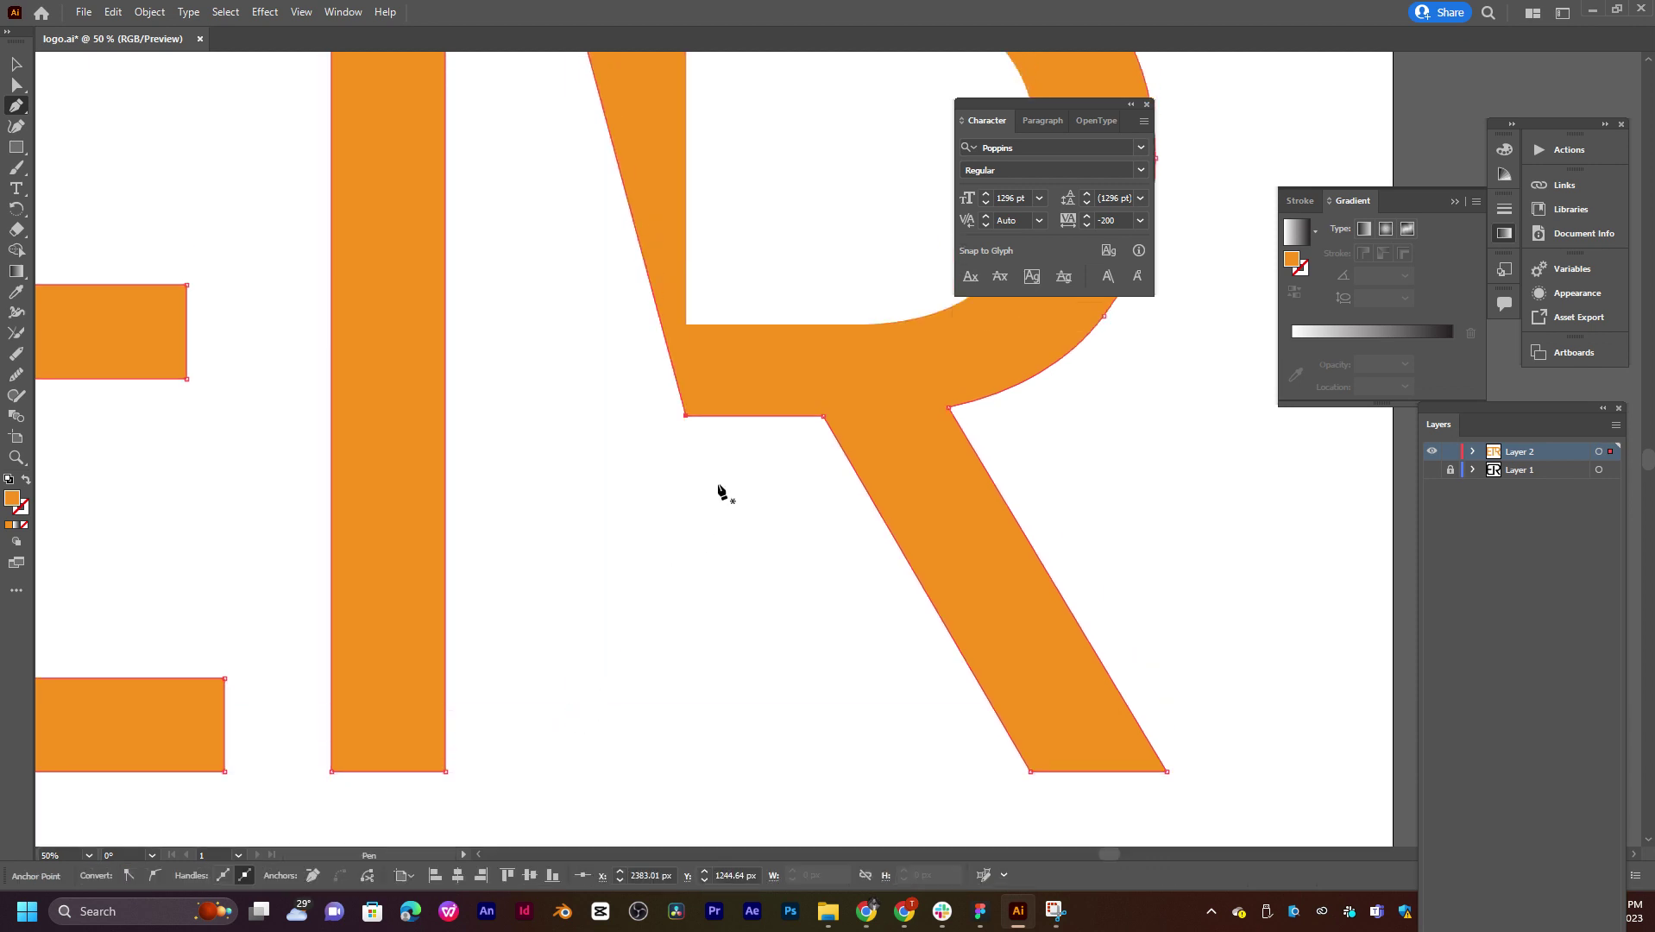
{"action": "scroll", "coordinate": [722, 487], "scroll_direction": "up", "scroll_amount": 2}
{"action": "scroll", "coordinate": [725, 483], "scroll_direction": "up", "scroll_amount": 2}
{"action": "scroll", "coordinate": [707, 414], "scroll_direction": "up", "scroll_amount": 3}
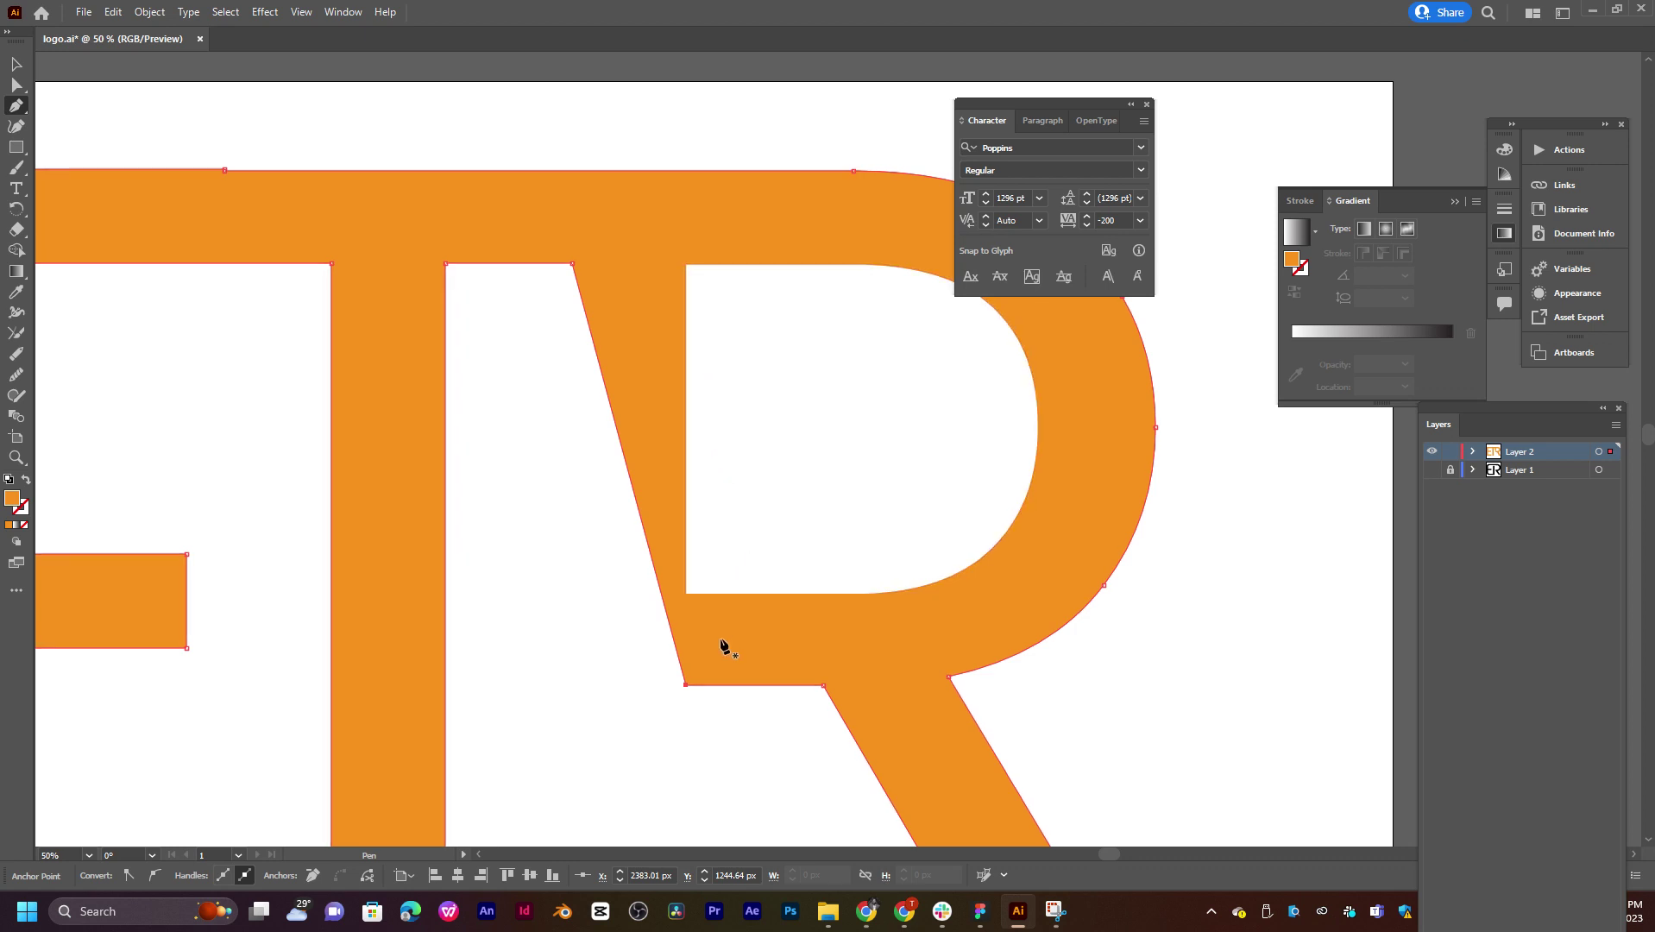
{"action": "left_click", "coordinate": [685, 684]}
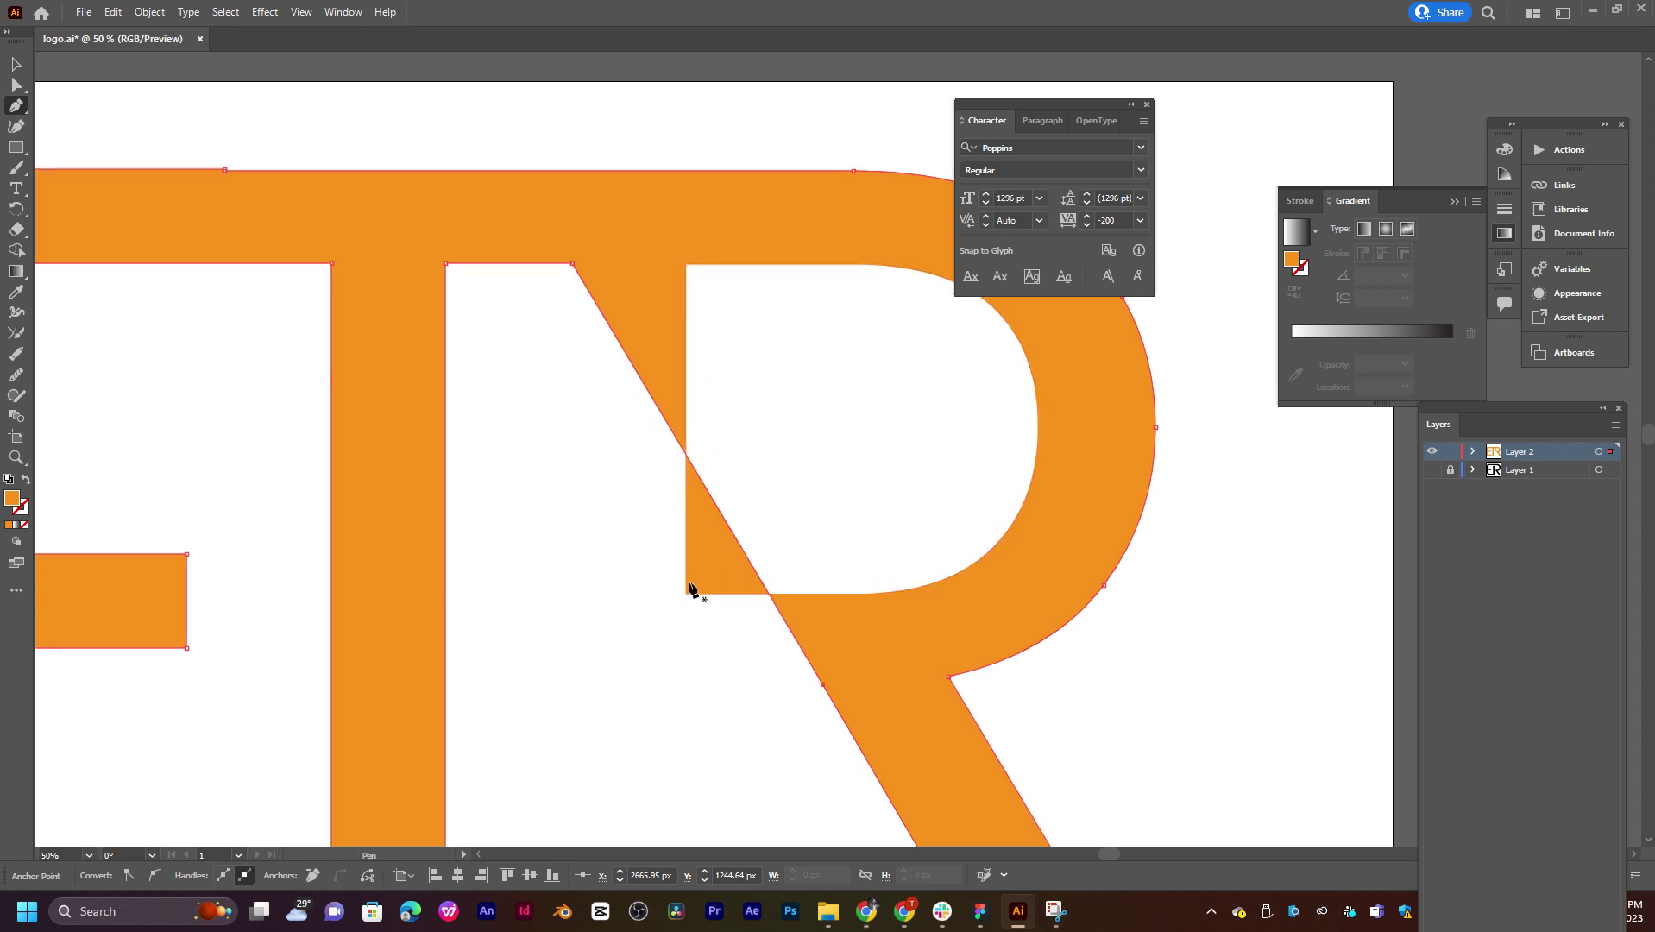
{"action": "left_click_drag", "start_coordinate": [685, 594], "coordinate": [697, 605]}
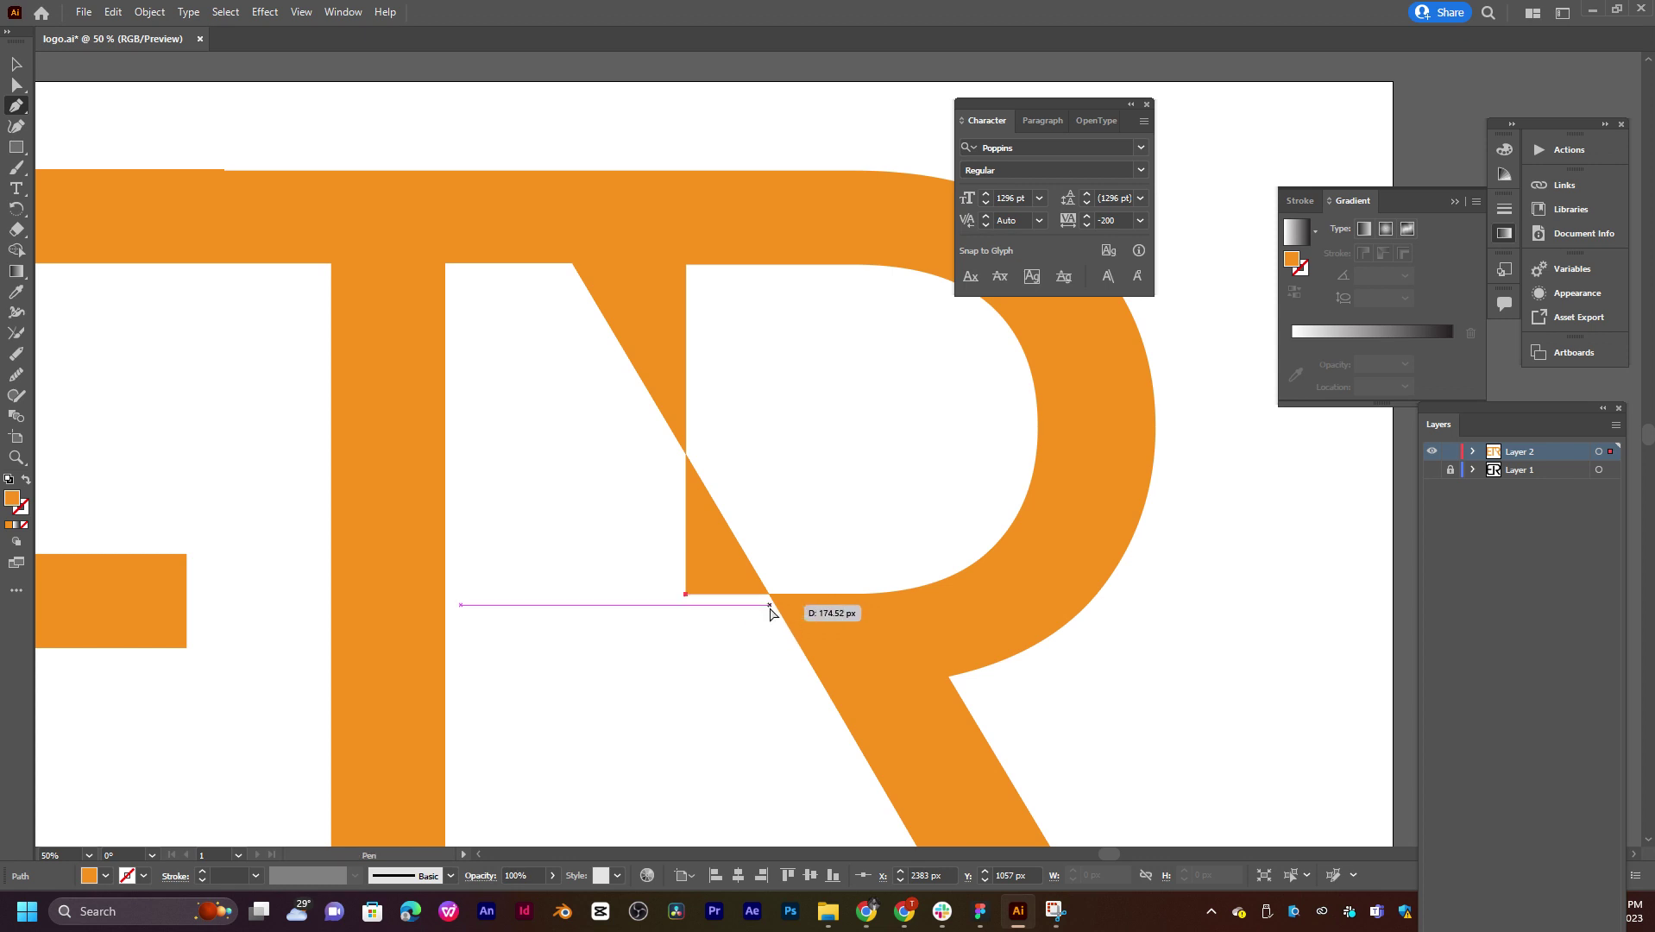
{"action": "key", "text": "ctrl+z"}
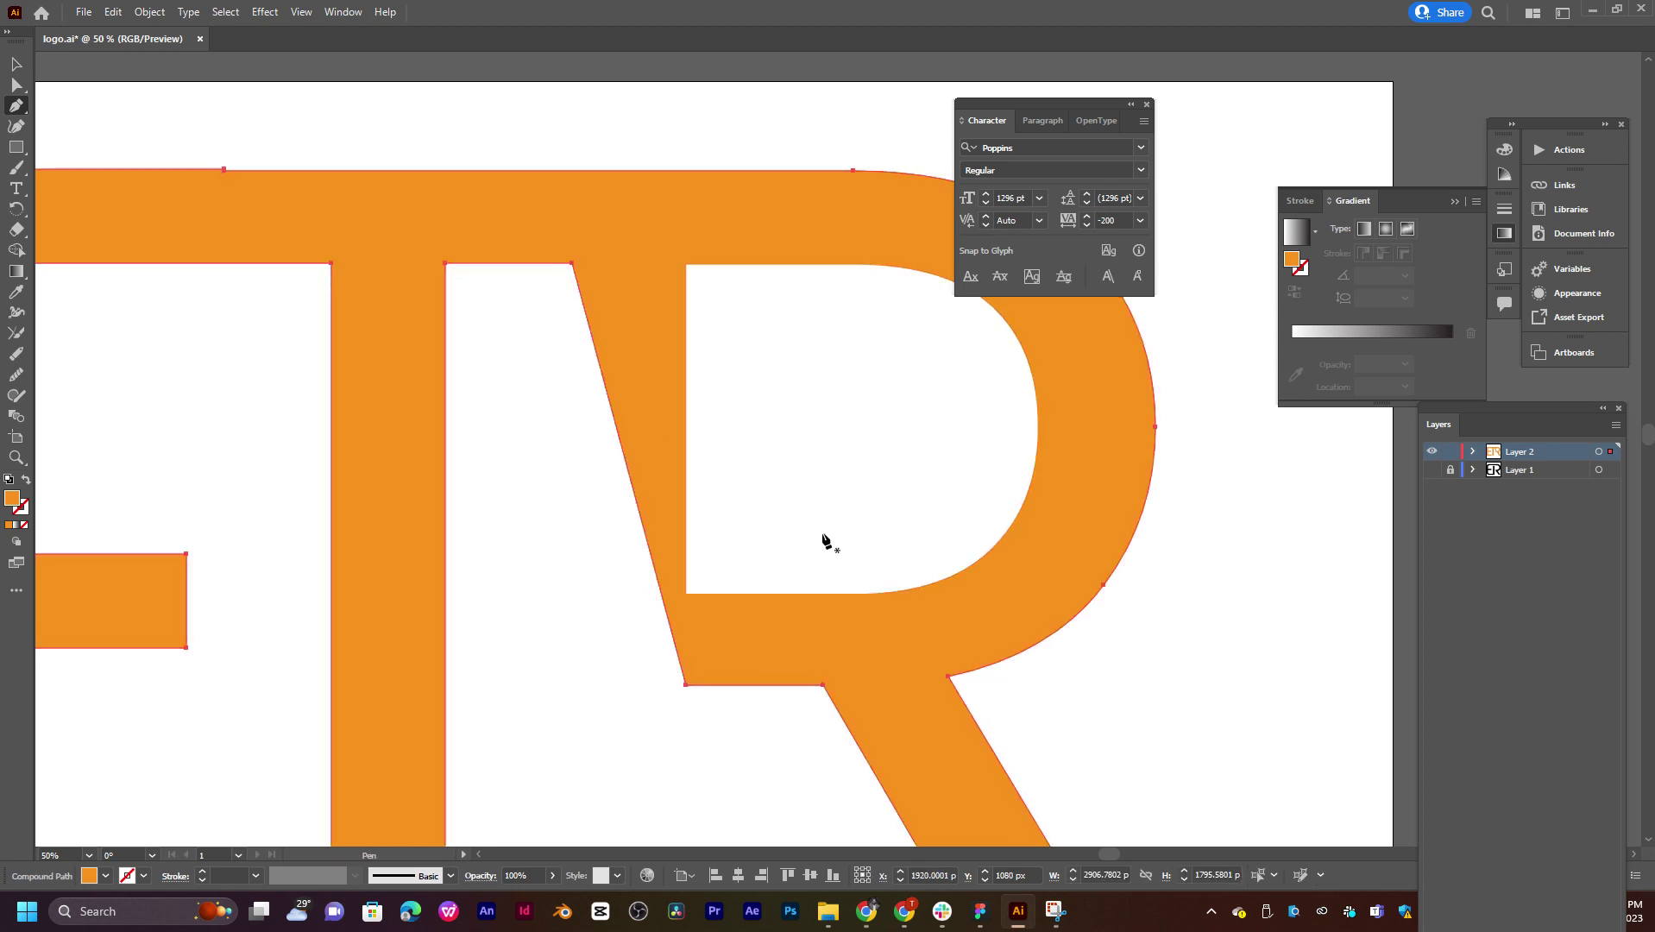
{"action": "key", "text": "v"}
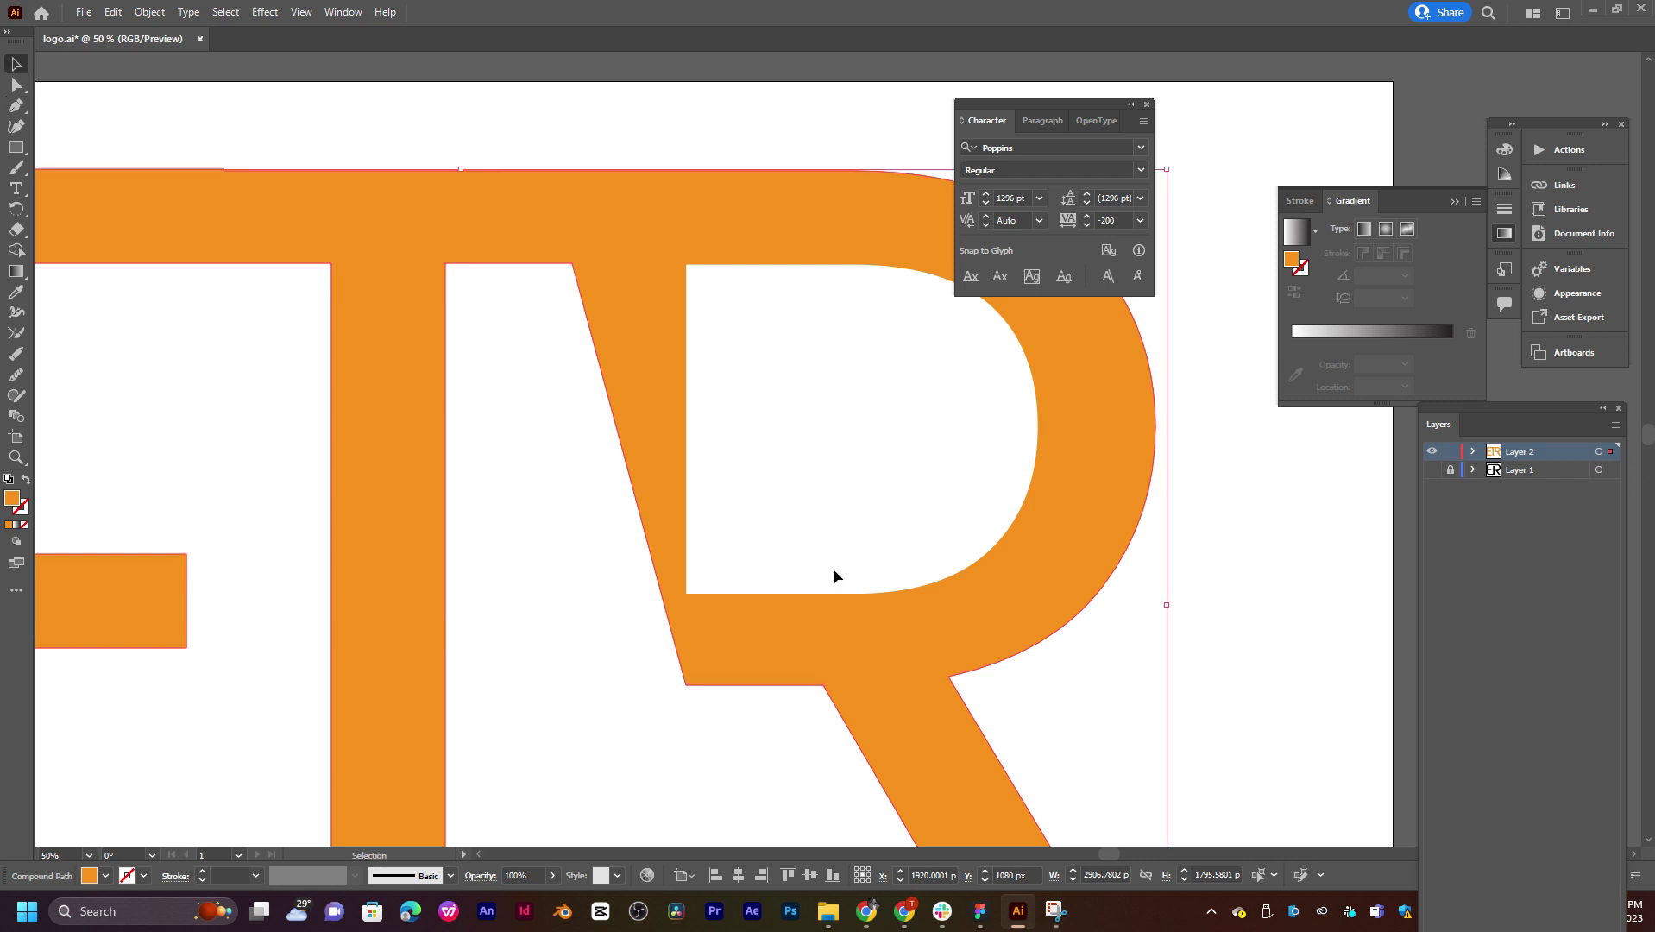
{"action": "left_click", "coordinate": [686, 354]}
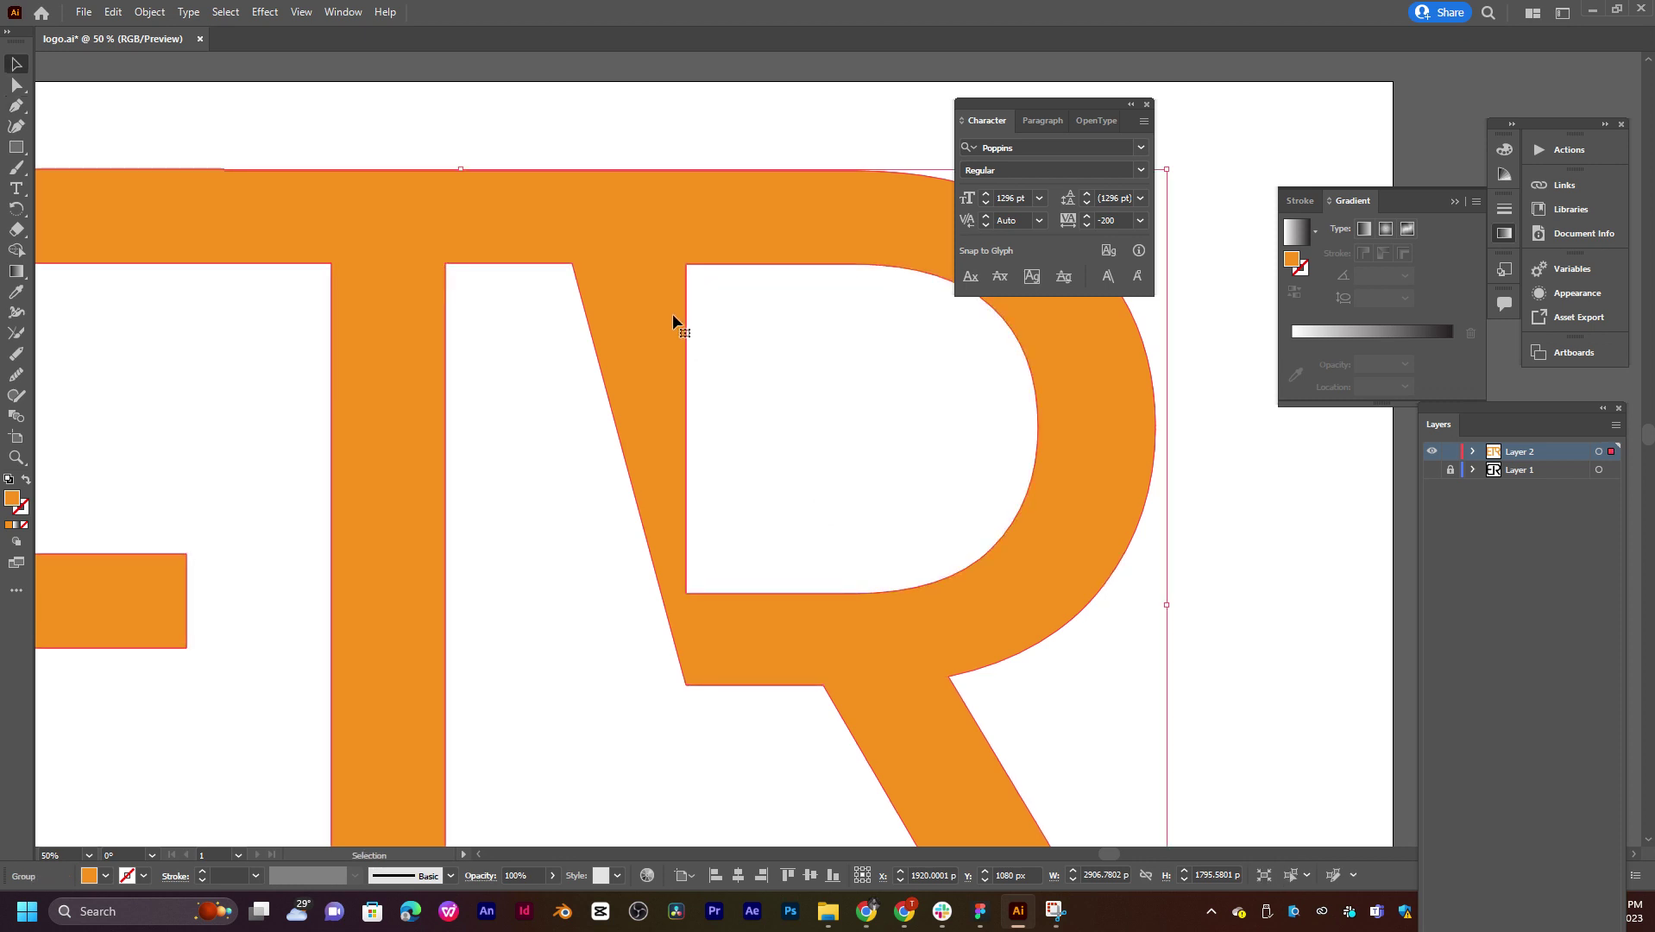
Step: Draw a horizontal line under the crossbar extending across the T–R junction
{"action": "scroll", "coordinate": [672, 313], "scroll_direction": "up", "scroll_amount": 5}
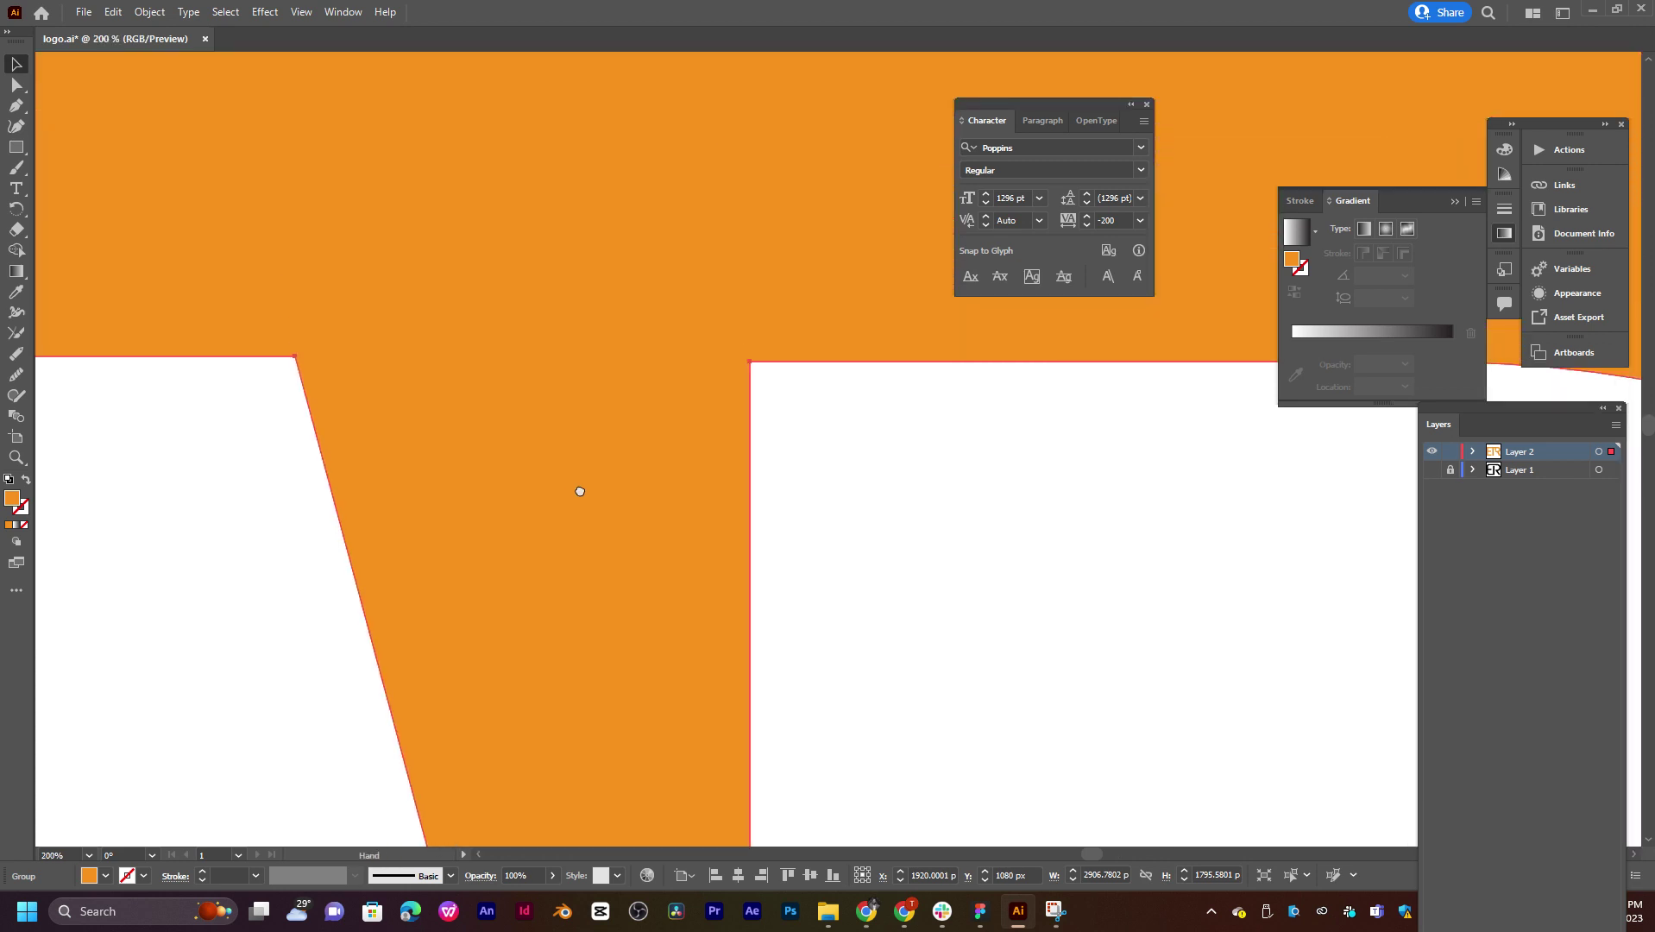
{"action": "left_click_drag", "start_coordinate": [576, 492], "coordinate": [694, 517]}
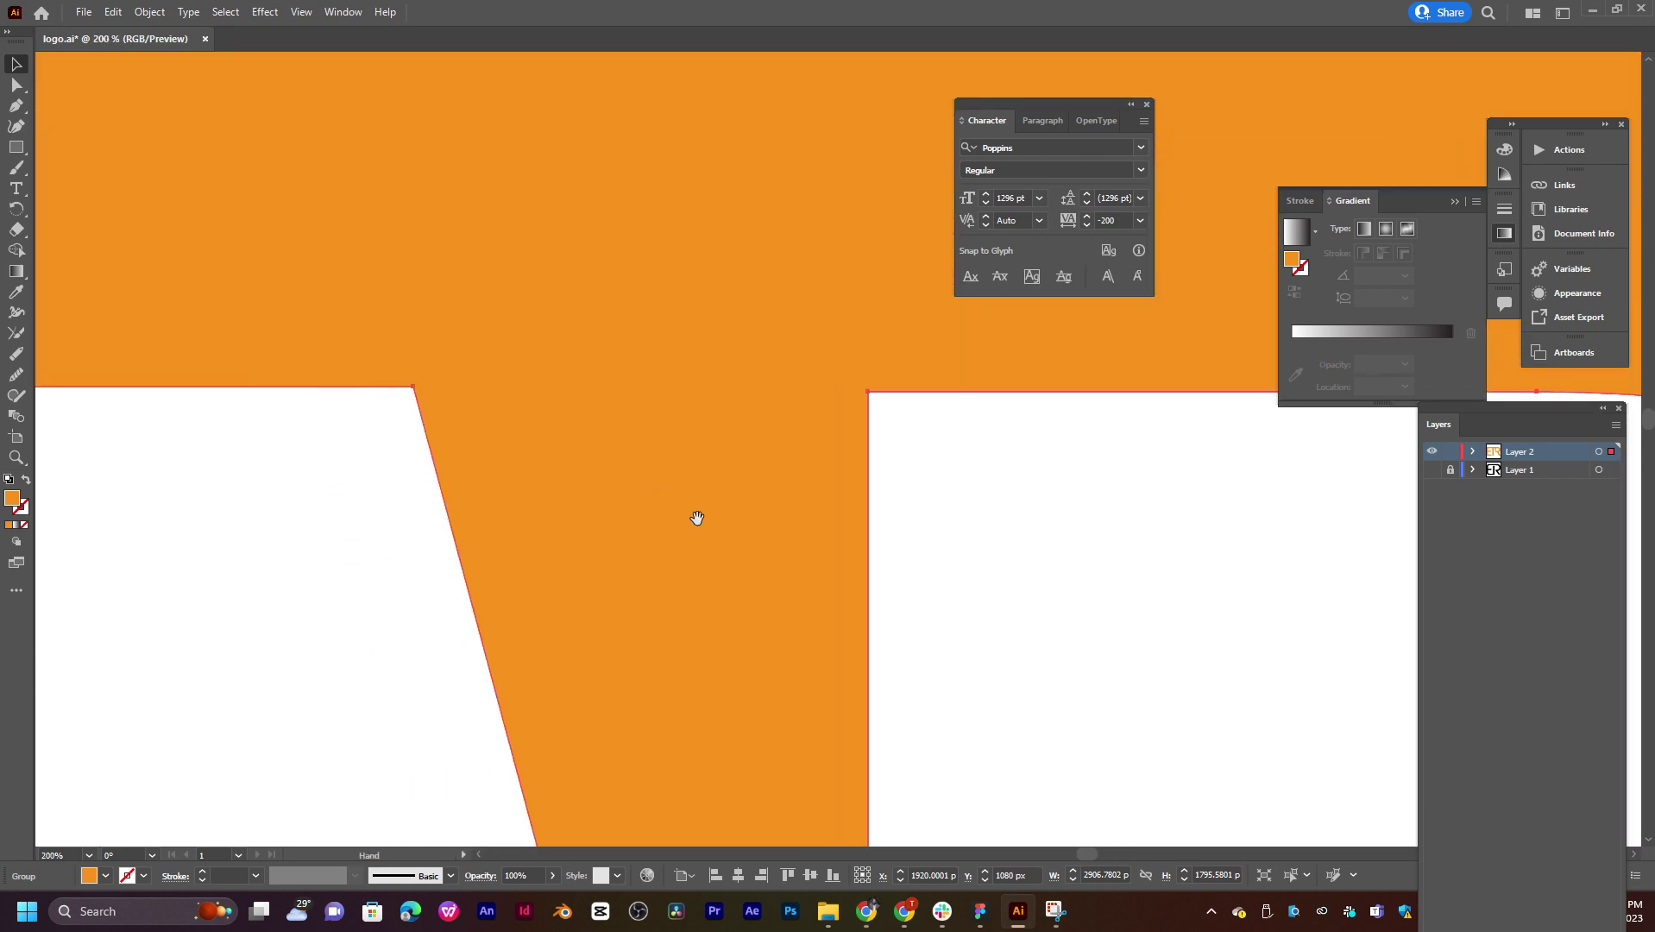
{"action": "left_click", "coordinate": [16, 146]}
{"action": "left_click", "coordinate": [120, 230]}
{"action": "key", "text": "backslash"}
{"action": "left_click_drag", "start_coordinate": [207, 385], "coordinate": [1090, 394]}
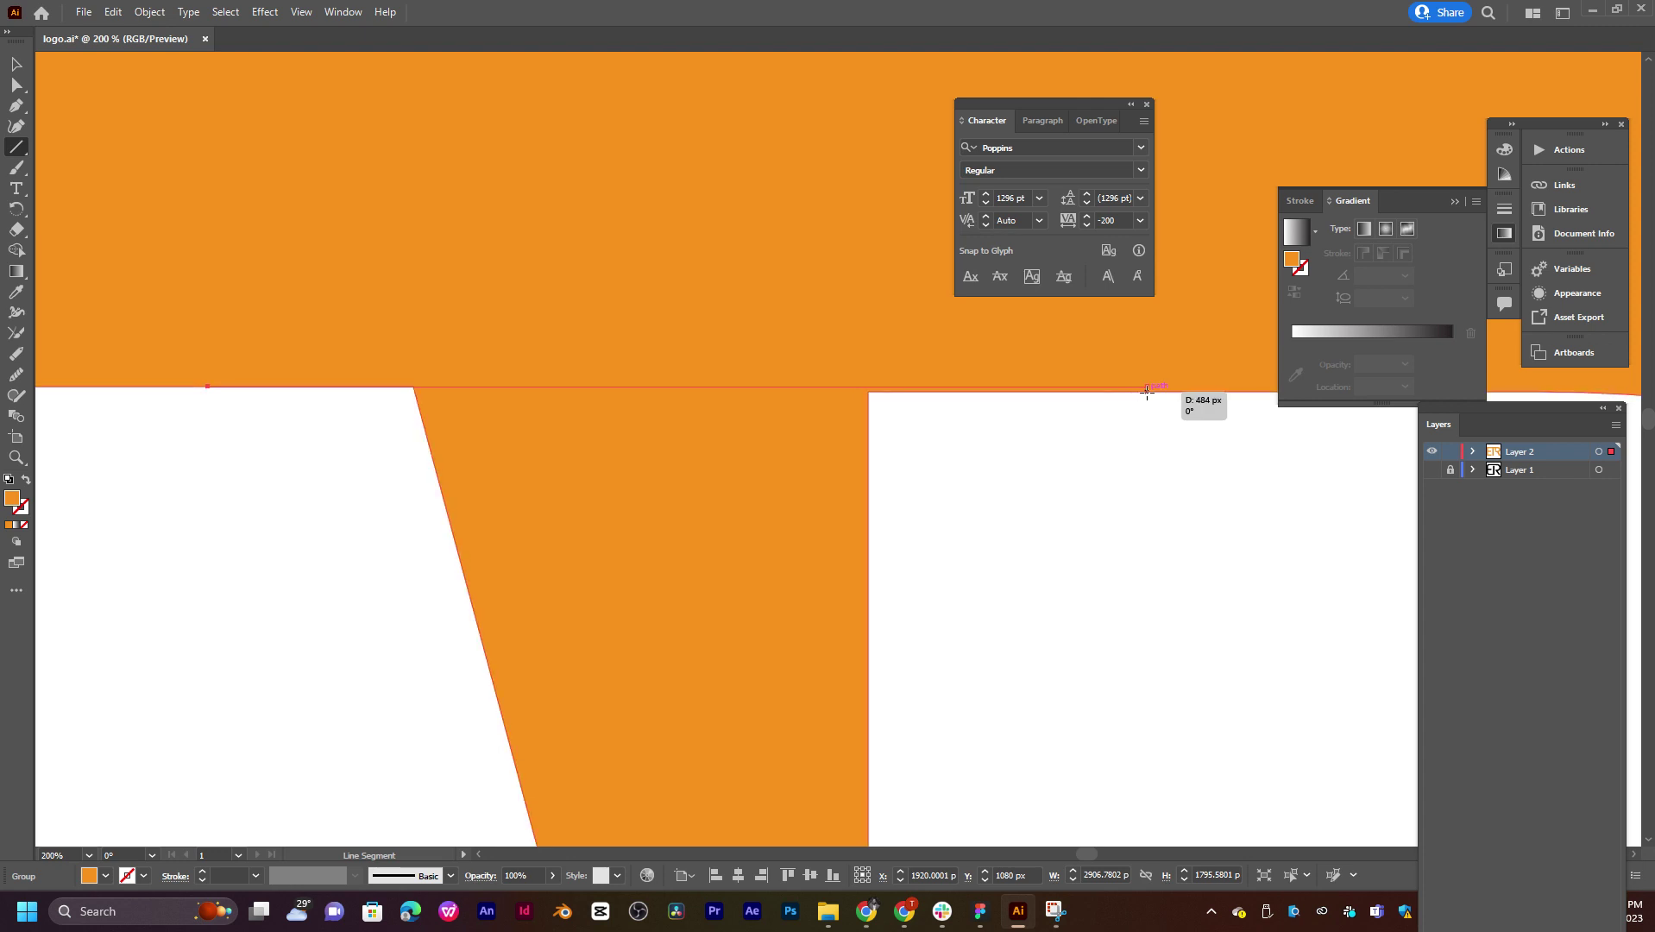
{"action": "left_click_drag", "start_coordinate": [1090, 395], "coordinate": [1151, 385]}
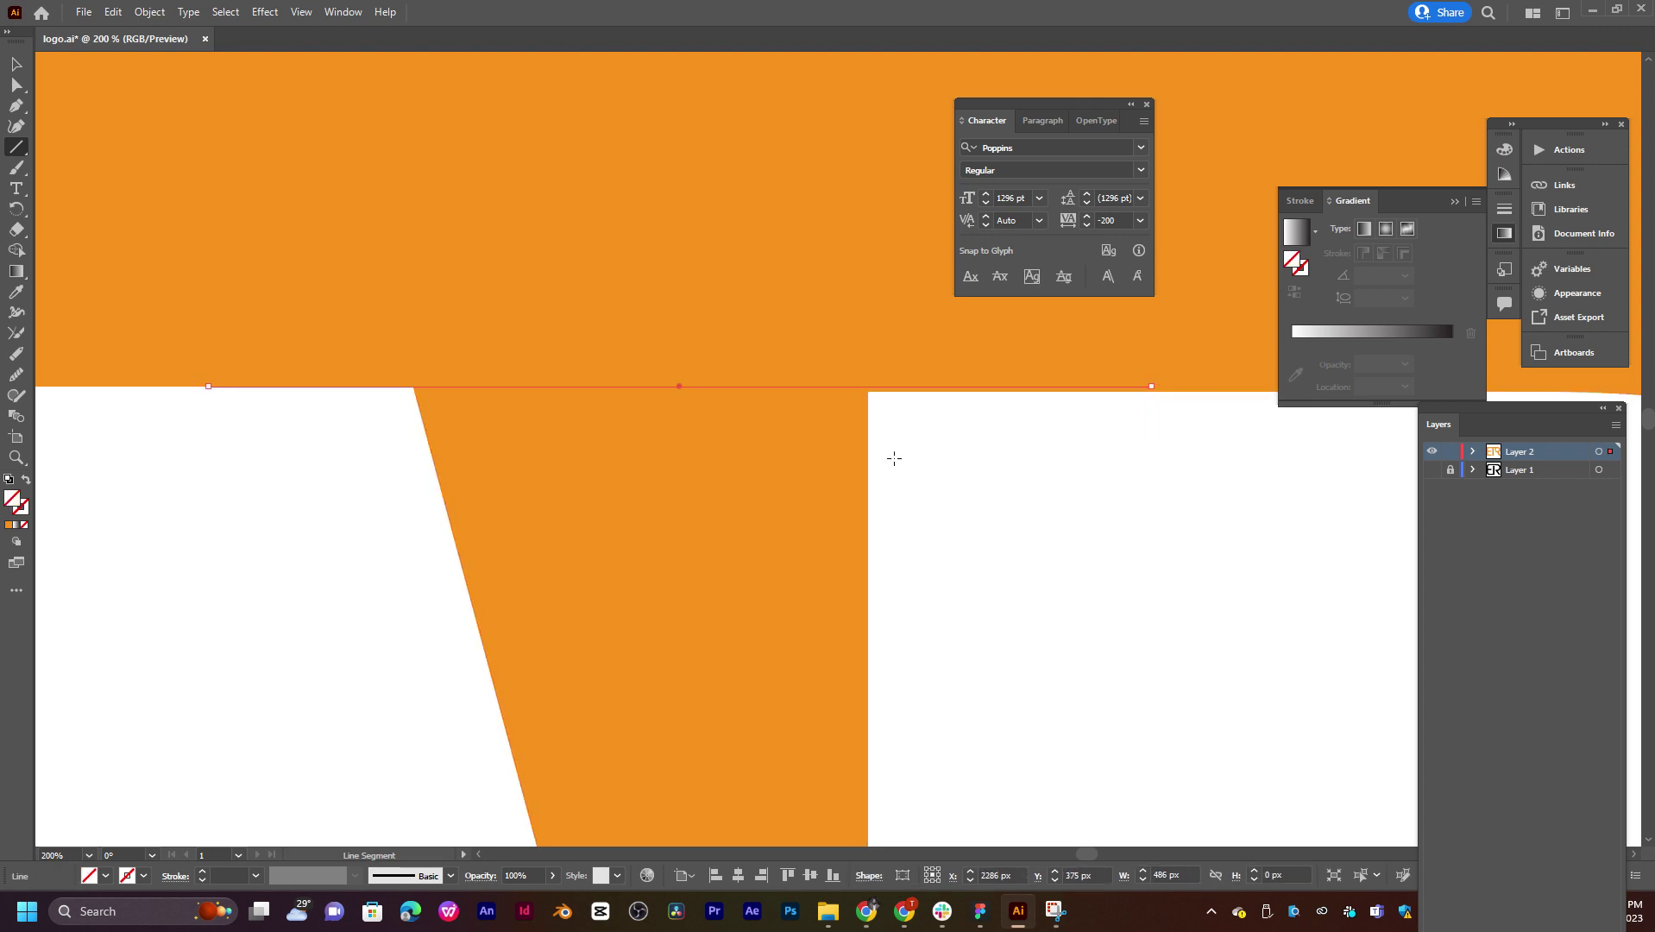
Step: Nudge the line onto the crossbar's bottom edge and select it with the lettering
{"action": "key", "text": "v"}
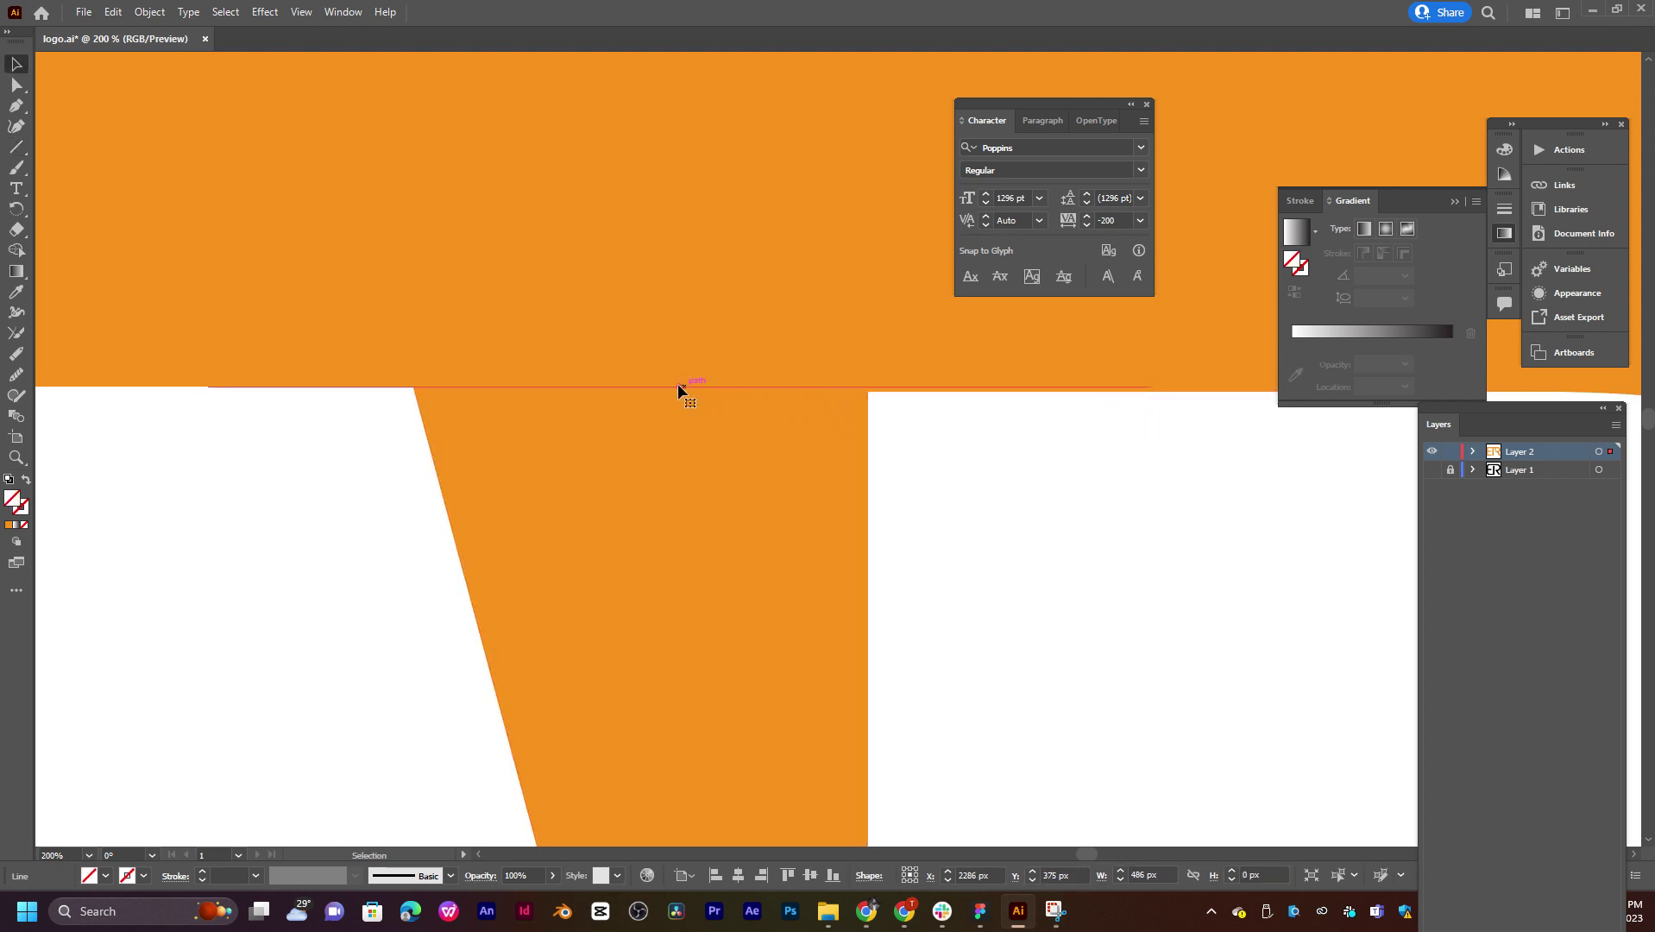
{"action": "left_click_drag", "start_coordinate": [679, 385], "coordinate": [678, 390]}
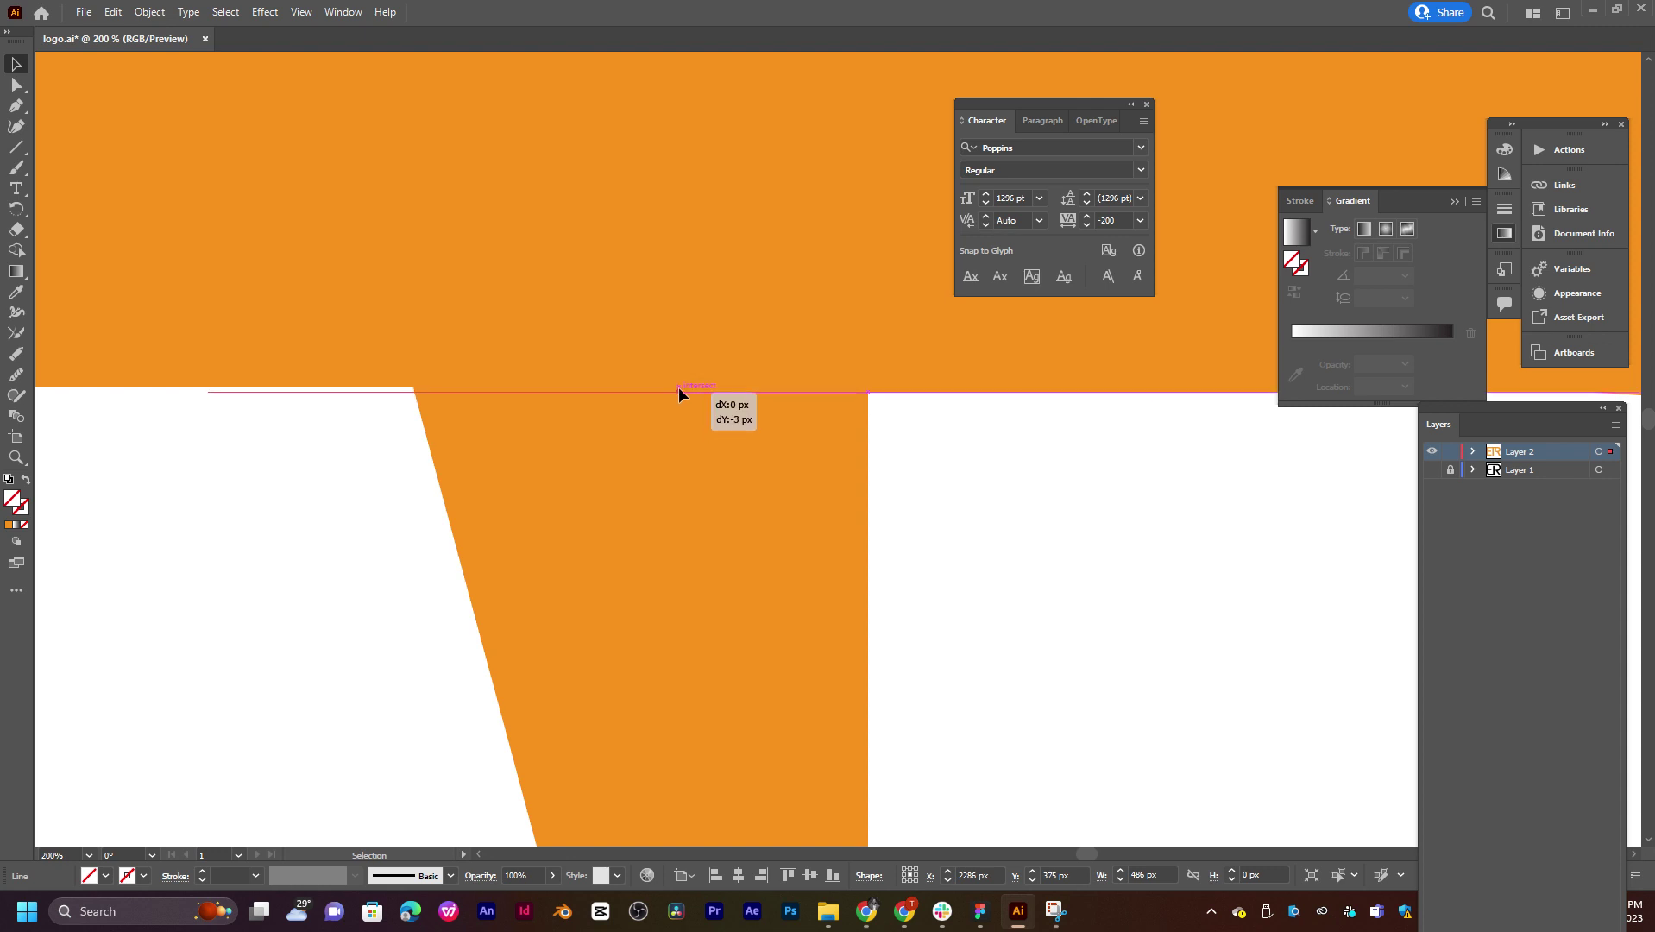
{"action": "left_click", "coordinate": [759, 462]}
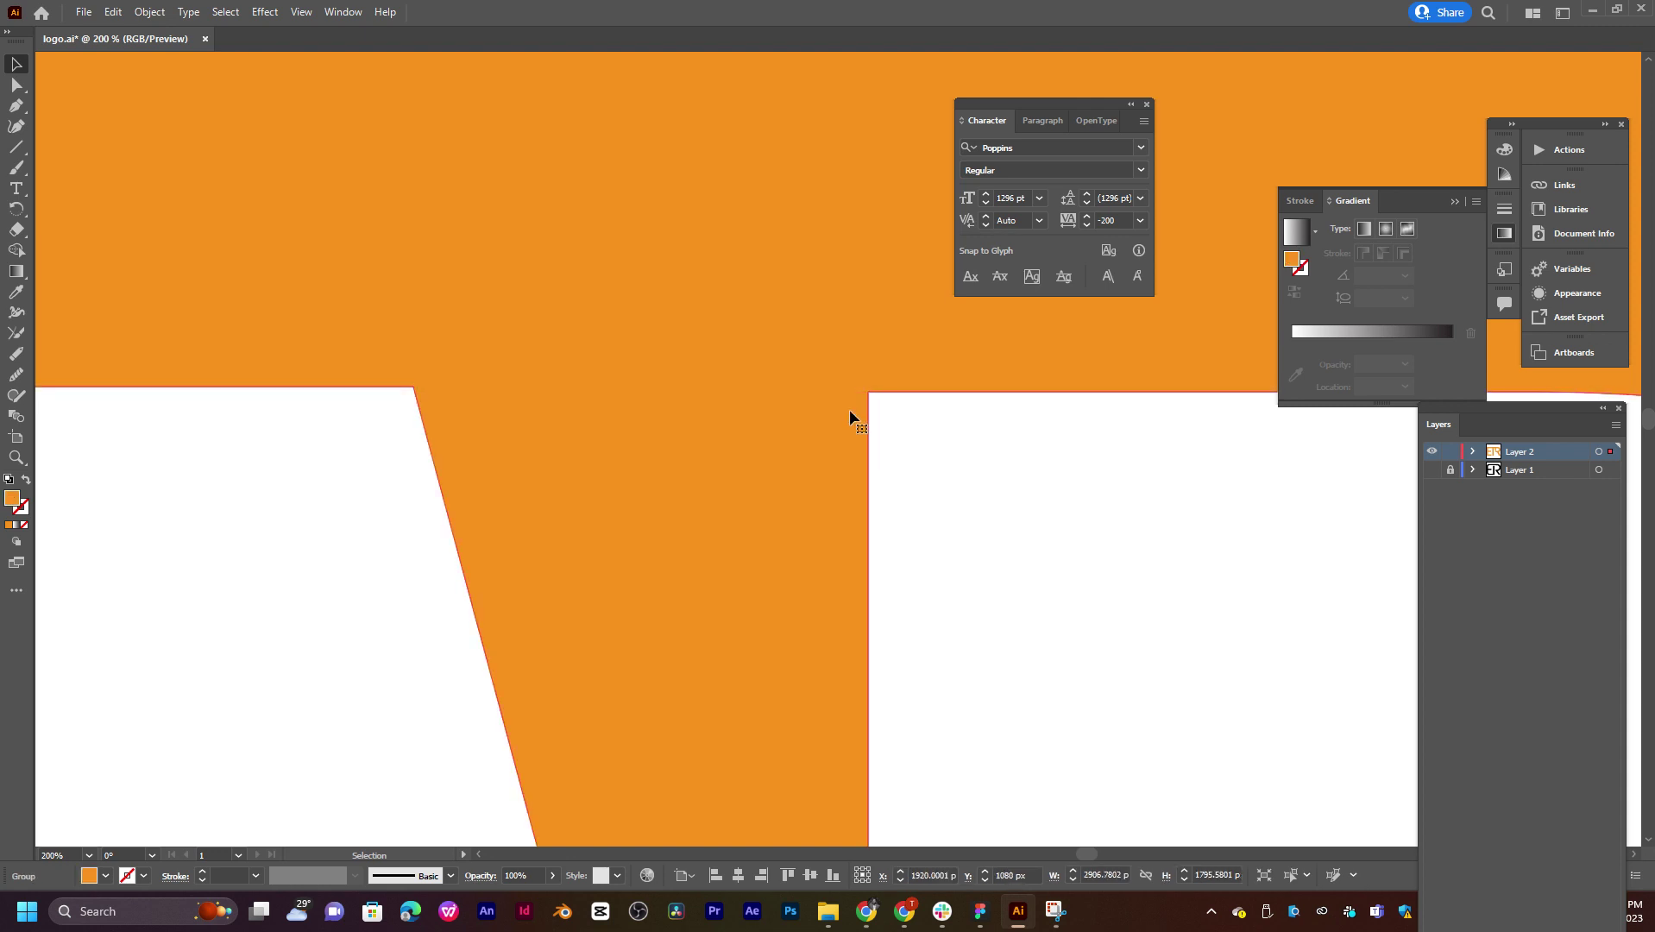
{"action": "left_click_drag", "start_coordinate": [383, 386], "coordinate": [380, 390]}
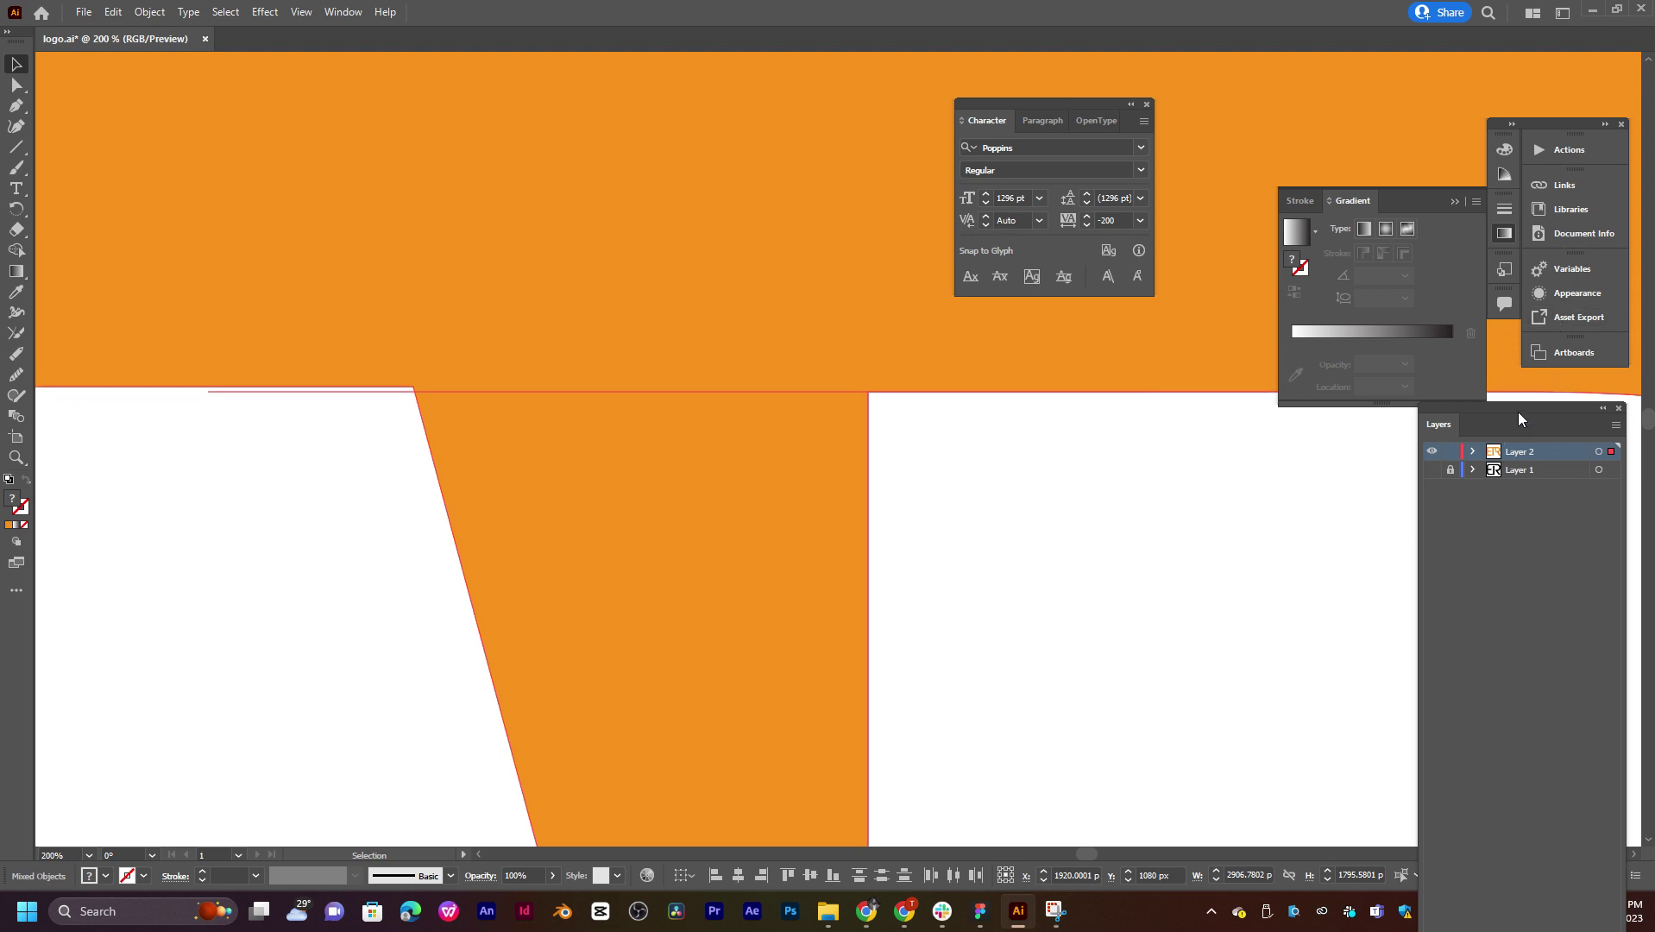
{"action": "left_click_drag", "start_coordinate": [1518, 412], "coordinate": [1380, 345]}
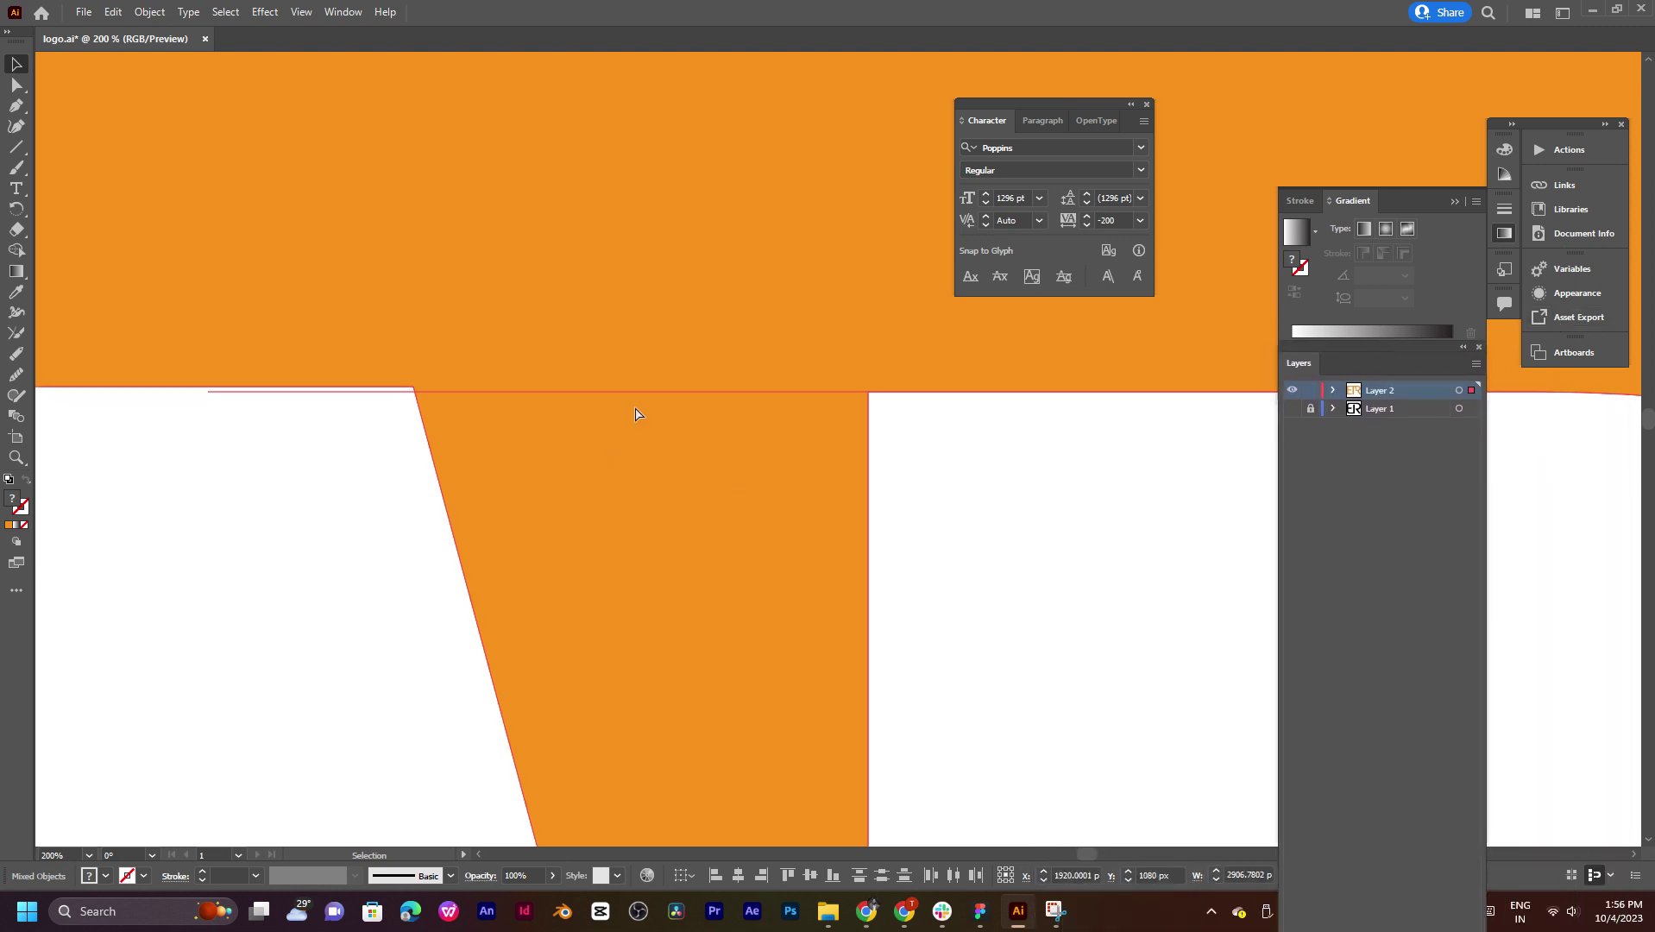
{"action": "key", "text": "ctrl"}
Step: Divide the lettering along the cut line using Pathfinder
{"action": "key", "text": "ctrl+shift+F9"}
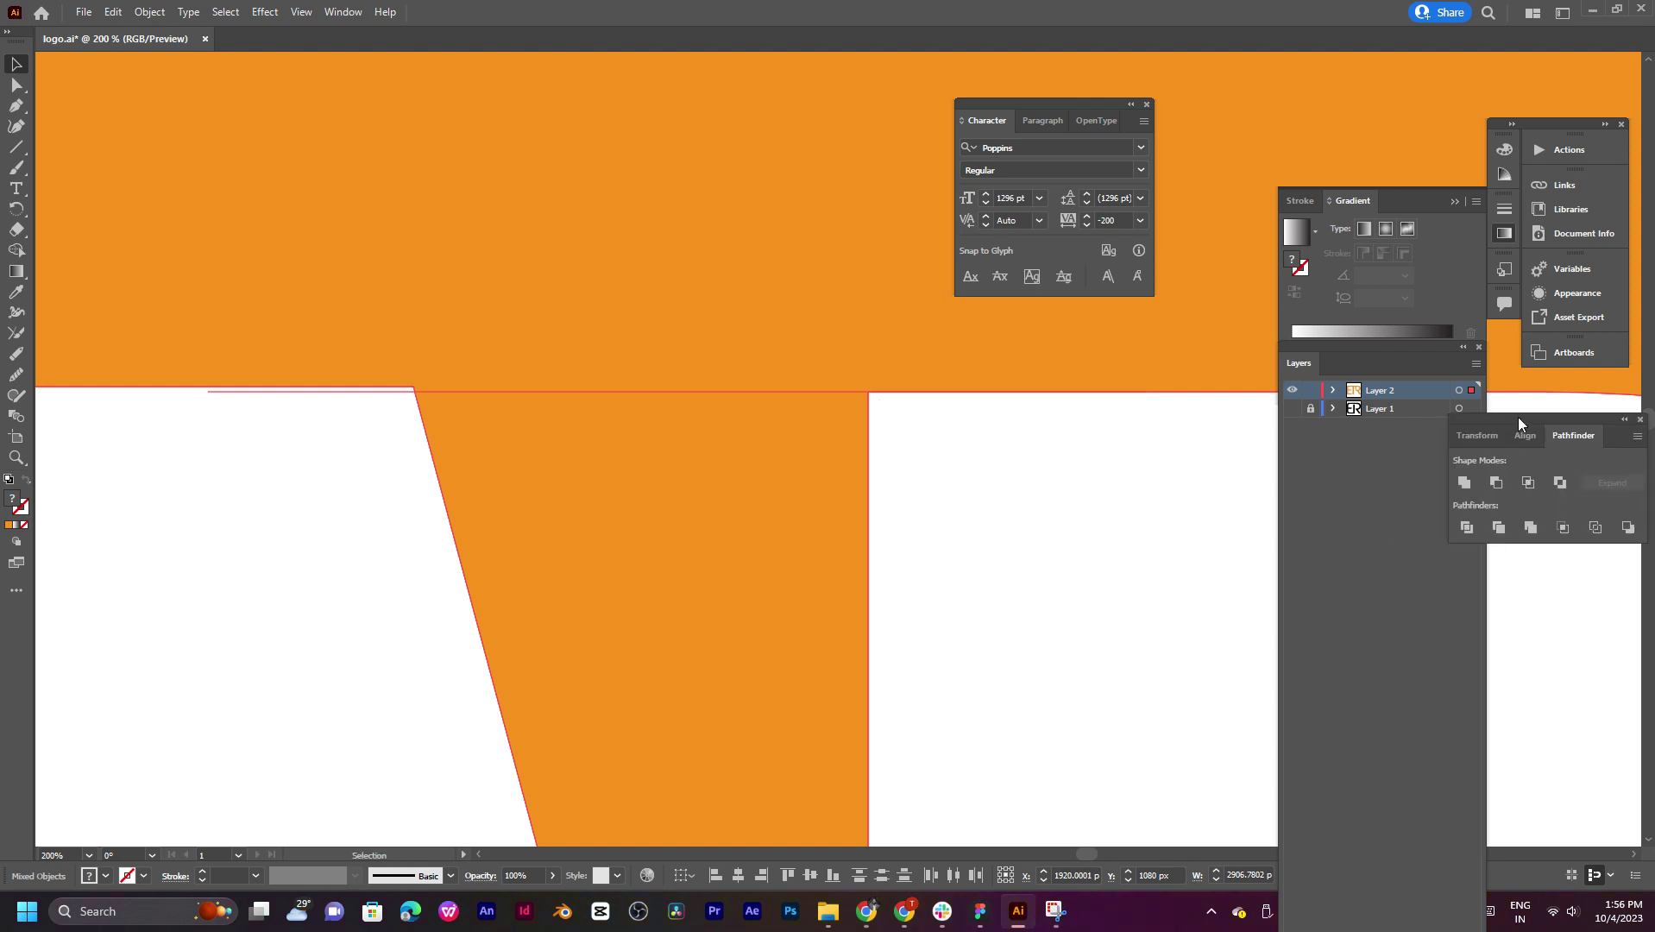
{"action": "left_click_drag", "start_coordinate": [1518, 416], "coordinate": [1132, 471]}
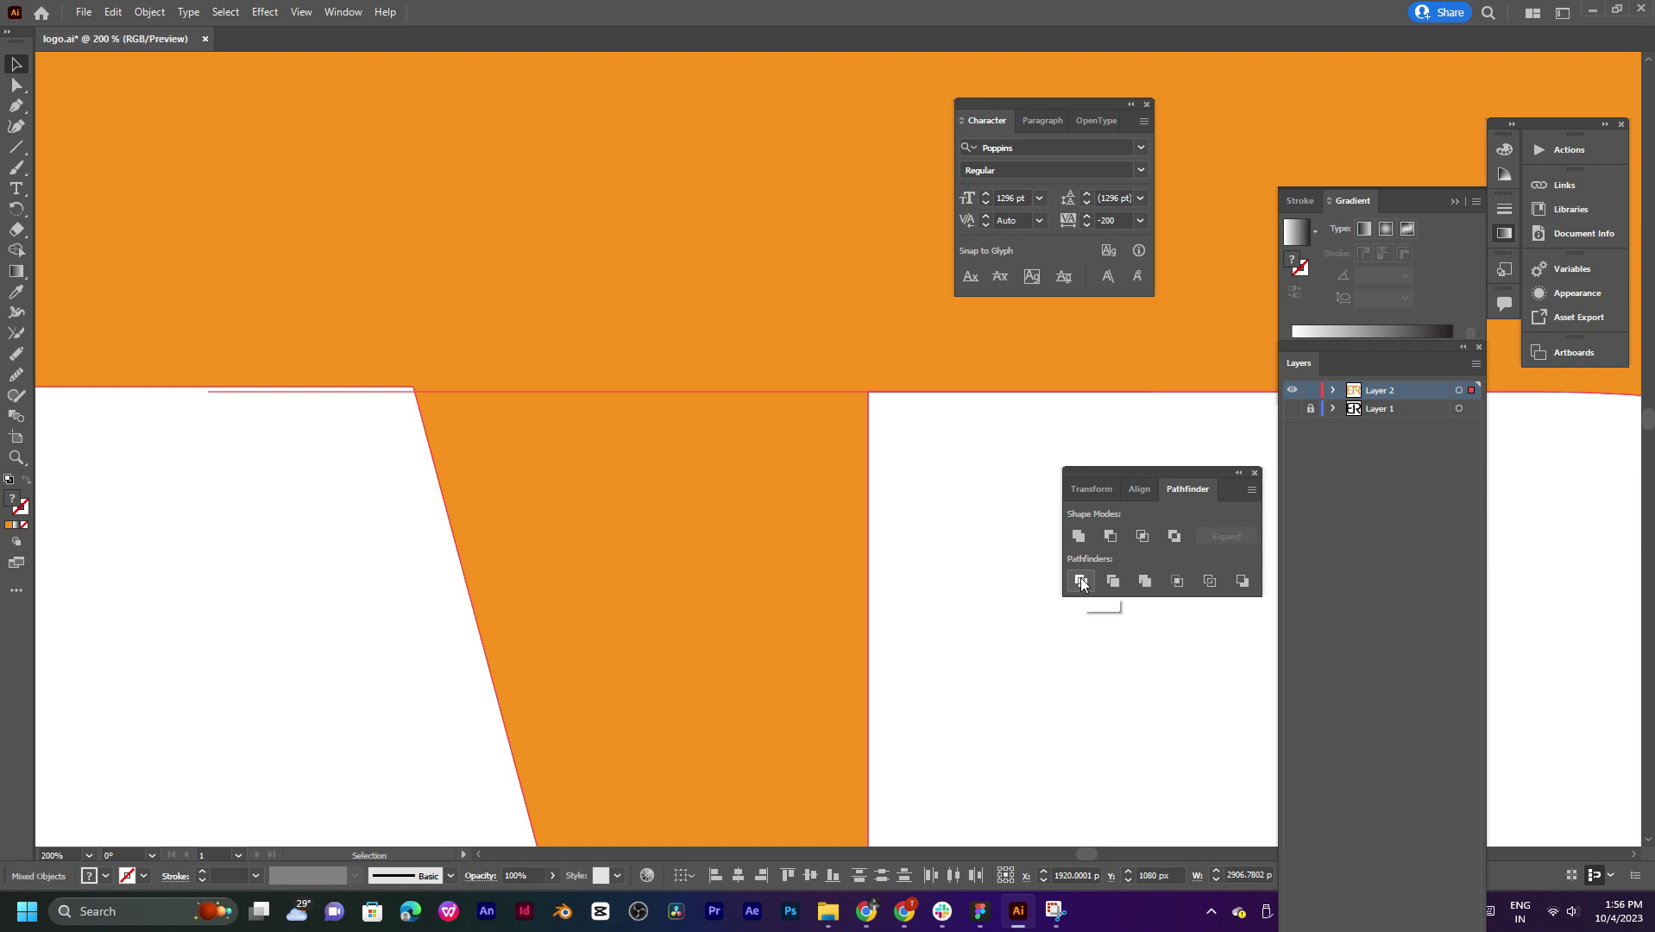
{"action": "left_click", "coordinate": [1080, 582]}
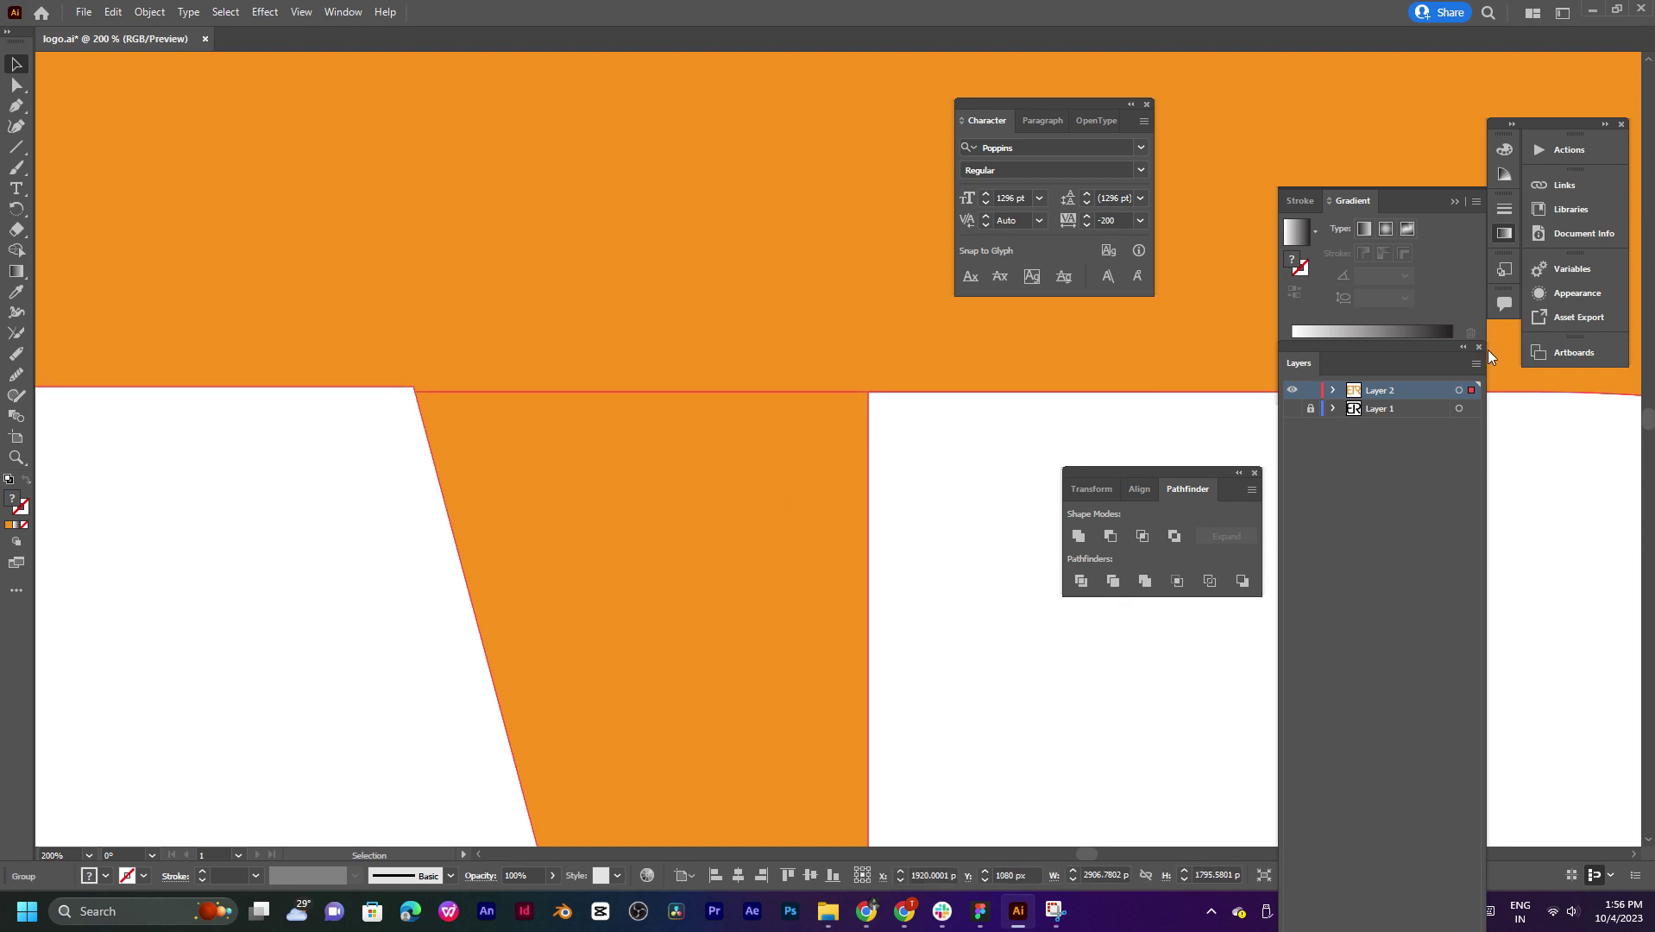
Step: Expand the group in Layers, target one divided piece and test-move it, then undo
{"action": "left_click", "coordinate": [1333, 390]}
{"action": "left_click", "coordinate": [1353, 409]}
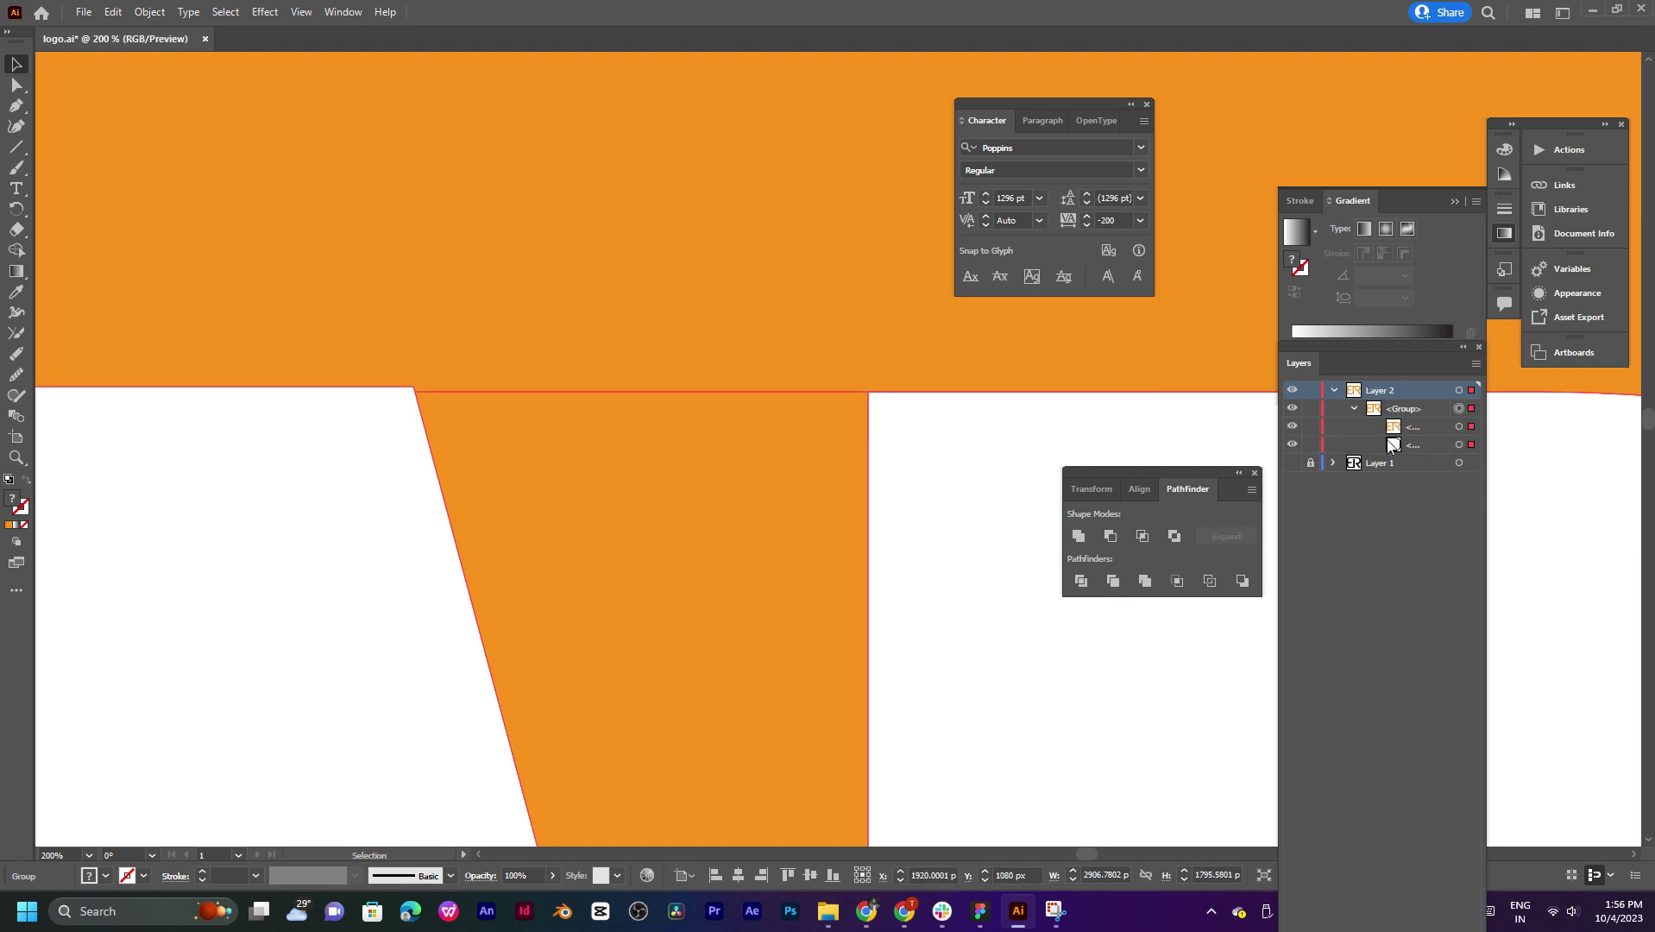
{"action": "left_click", "coordinate": [1458, 427]}
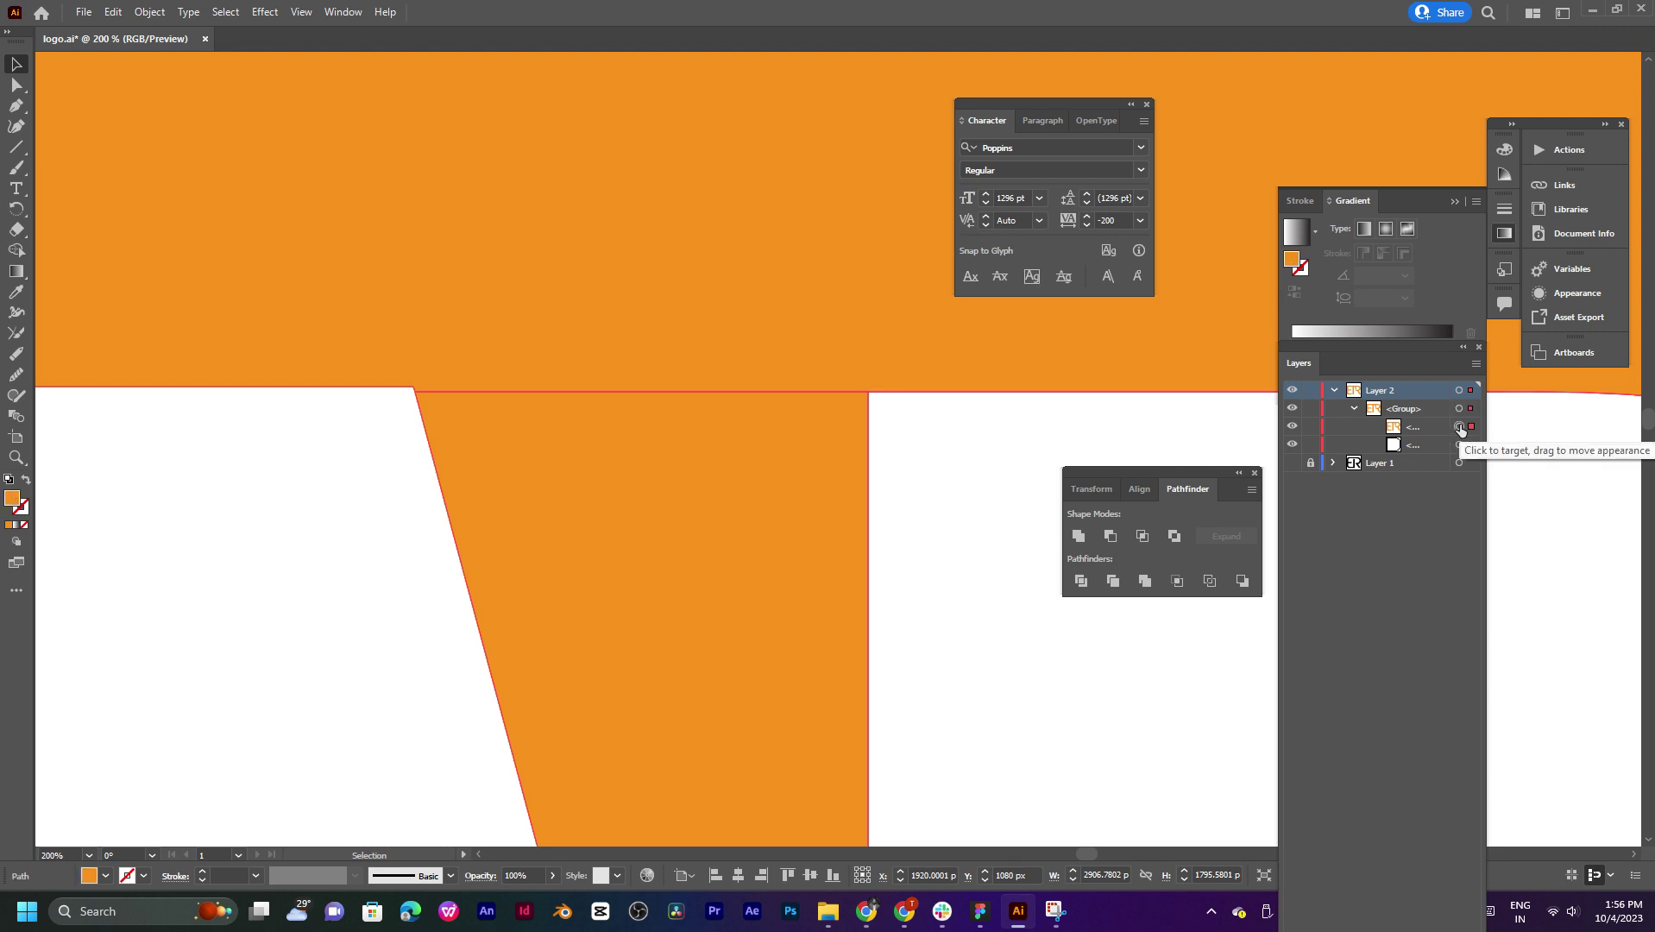
{"action": "left_click_drag", "start_coordinate": [793, 434], "coordinate": [774, 453]}
{"action": "key", "text": "ctrl+z"}
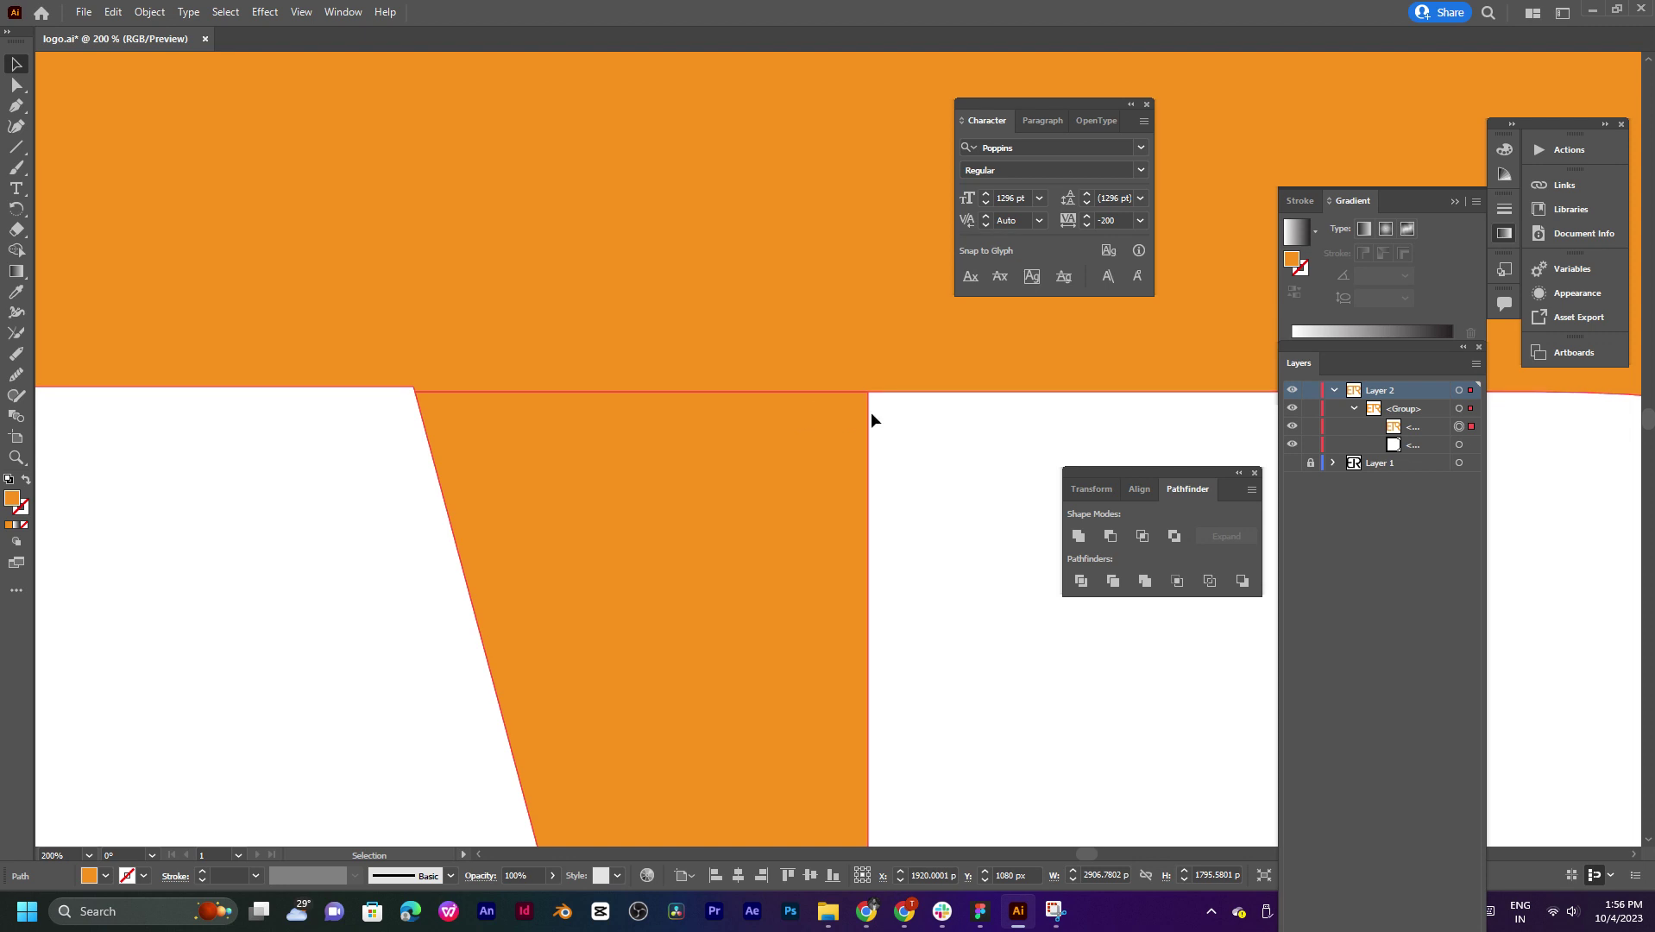
{"action": "key", "text": "p"}
{"action": "scroll", "coordinate": [872, 480], "scroll_direction": "down", "scroll_amount": 2}
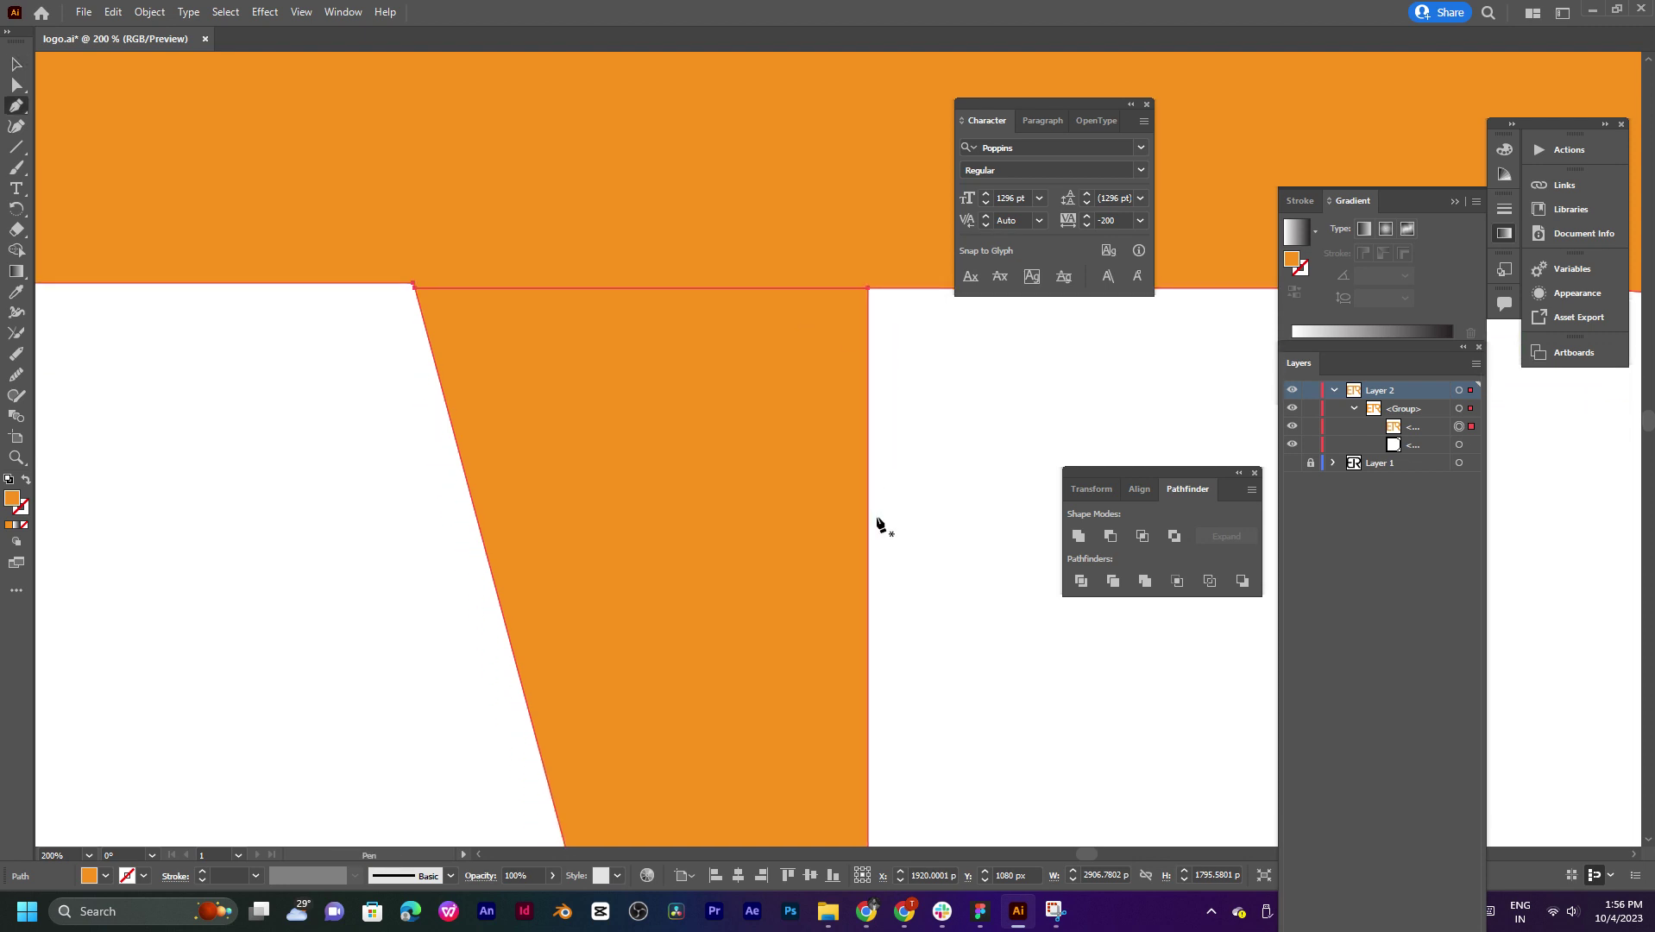
Step: Delete the inner corner and diagonal anchors of the R's leftover piece with the Pen tool
{"action": "left_click_drag", "start_coordinate": [880, 524], "coordinate": [787, 170]}
{"action": "scroll", "coordinate": [811, 225], "scroll_direction": "down", "scroll_amount": 3}
{"action": "scroll", "coordinate": [816, 492], "scroll_direction": "down", "scroll_amount": 2}
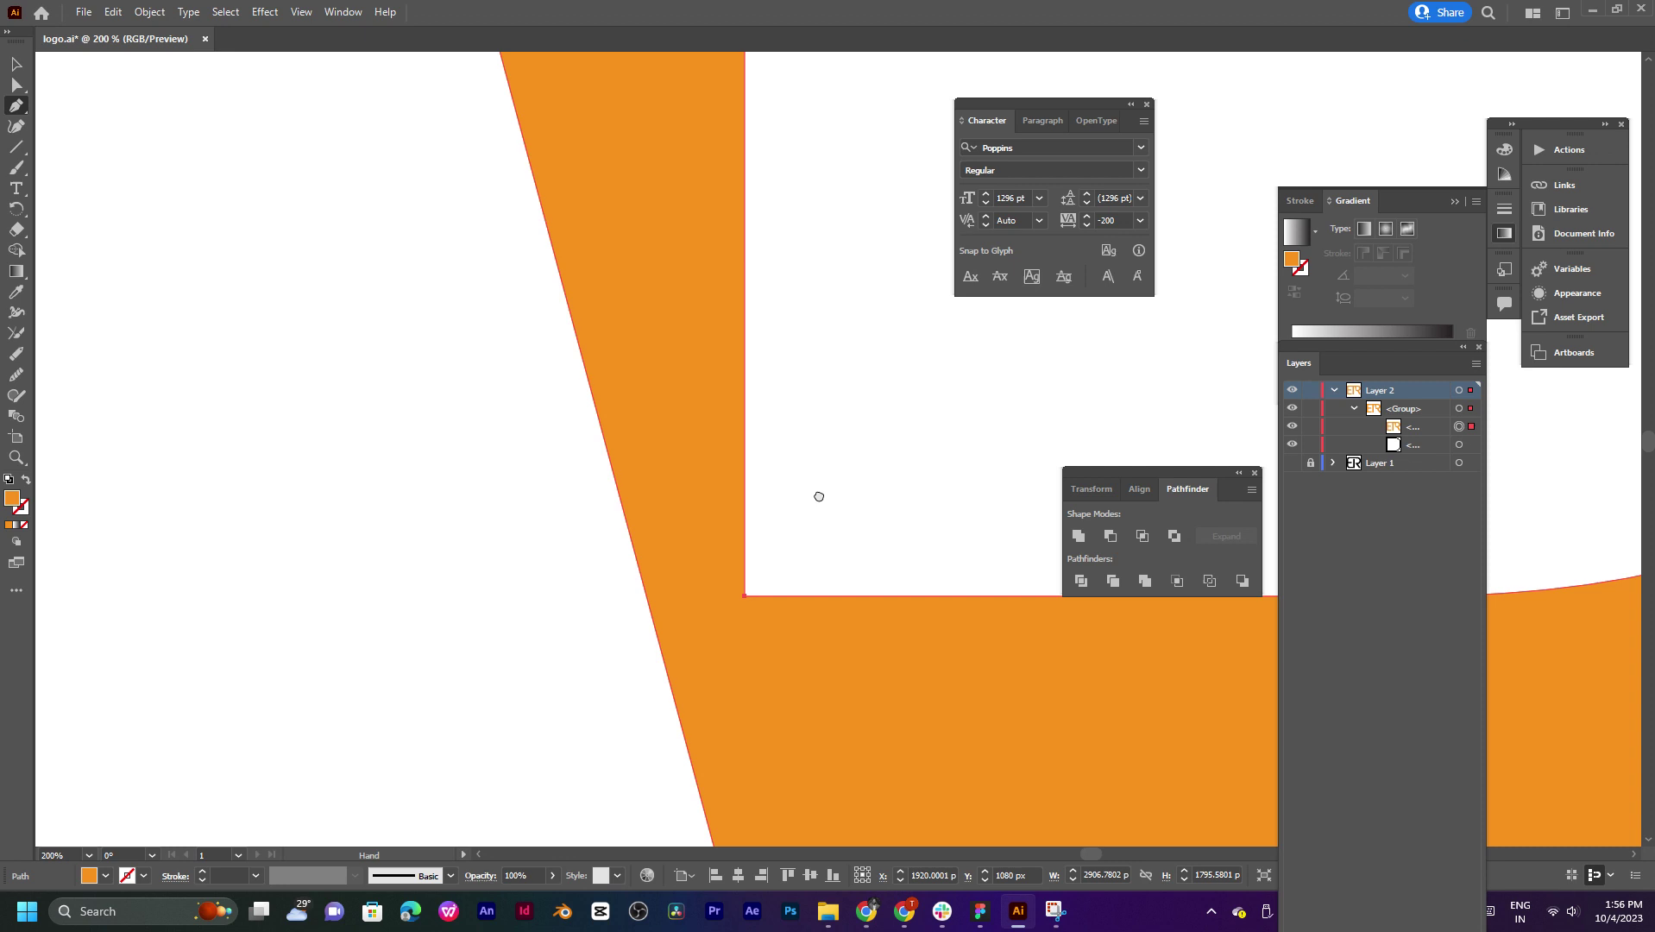
{"action": "left_click", "coordinate": [744, 585]}
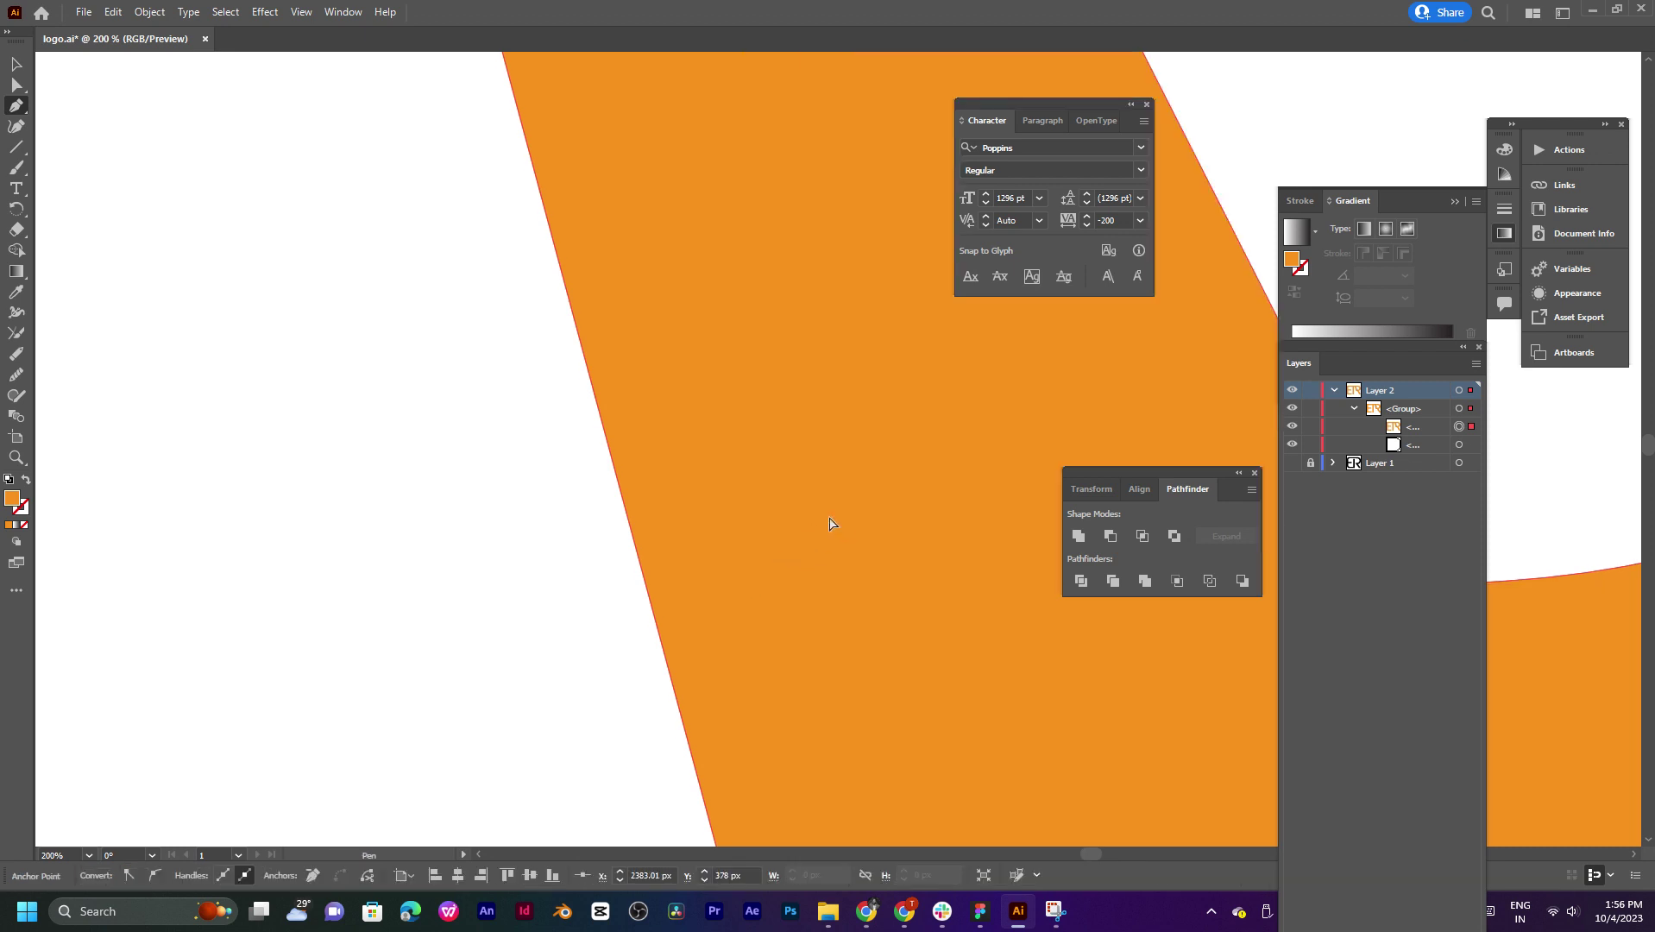
{"action": "scroll", "coordinate": [830, 524], "scroll_direction": "down", "scroll_amount": 4}
{"action": "scroll", "coordinate": [831, 518], "scroll_direction": "down", "scroll_amount": 2}
{"action": "scroll", "coordinate": [931, 518], "scroll_direction": "up", "scroll_amount": 1}
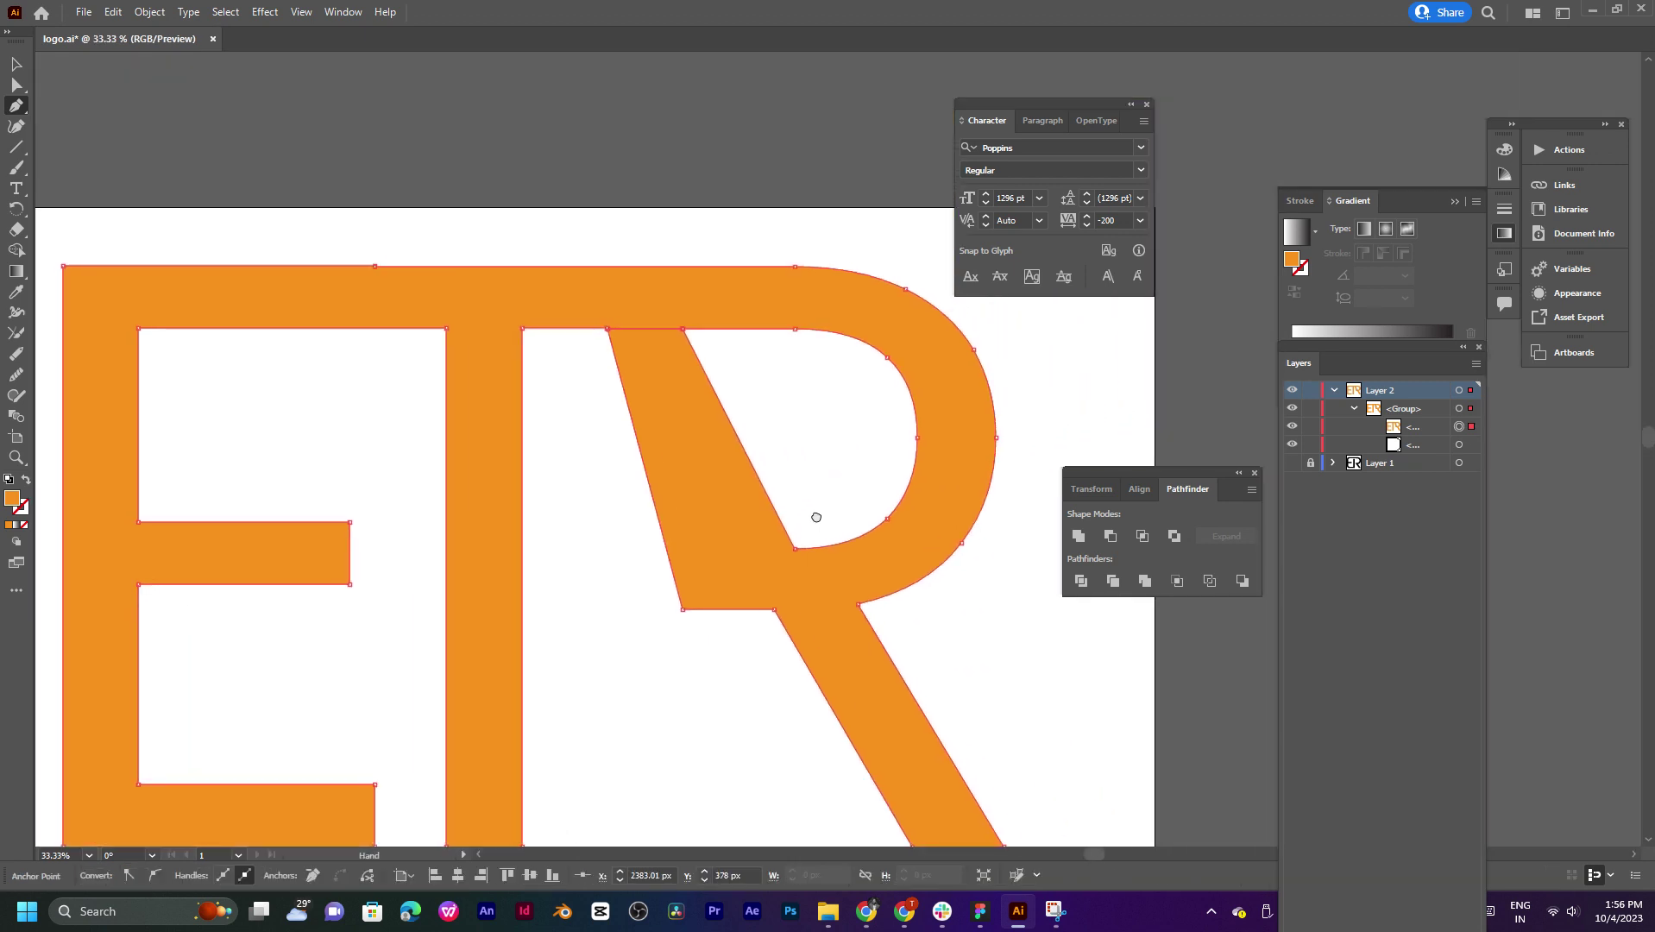
{"action": "left_click", "coordinate": [682, 609]}
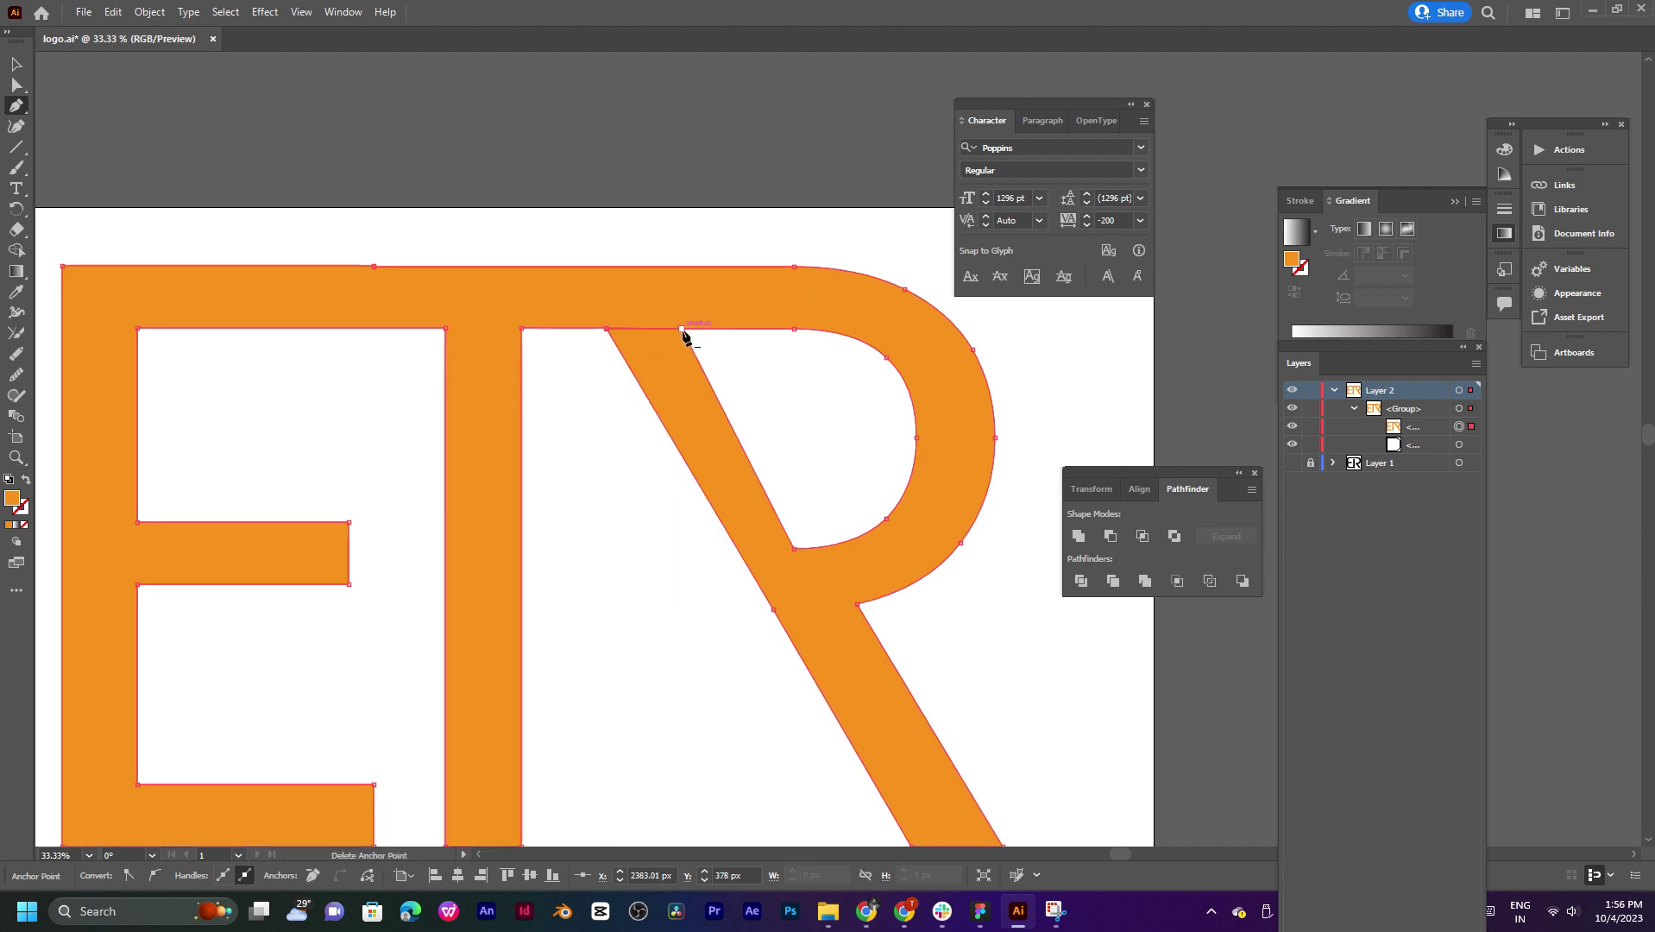
{"action": "scroll", "coordinate": [662, 340], "scroll_direction": "up", "scroll_amount": 5}
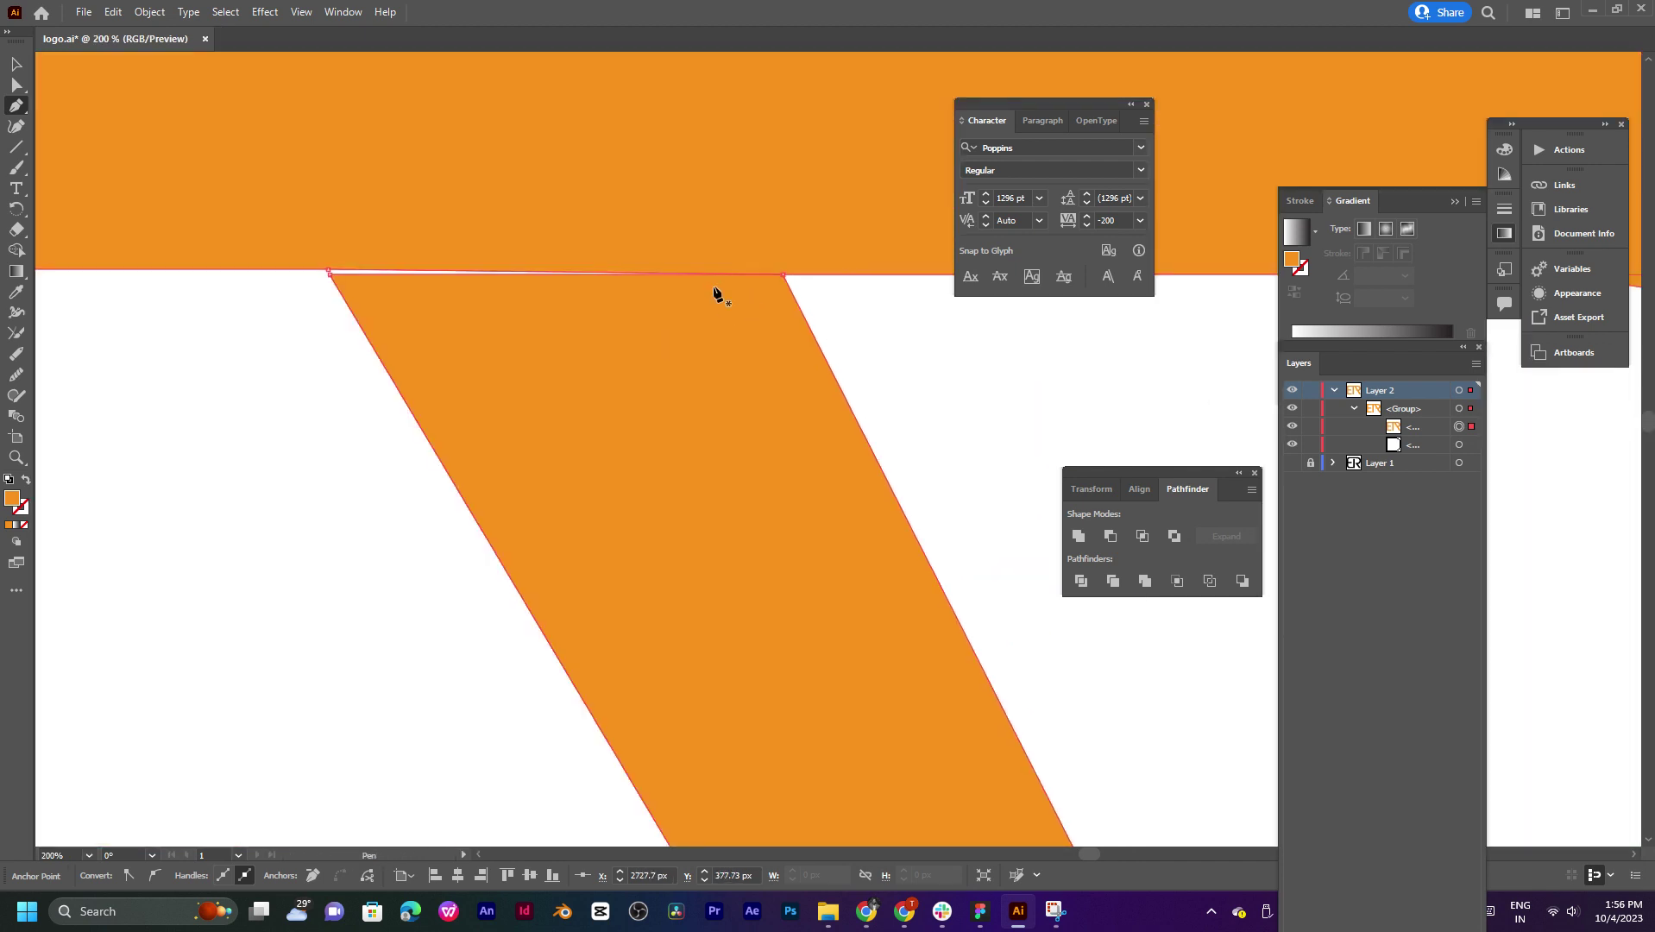
{"action": "left_click", "coordinate": [329, 271]}
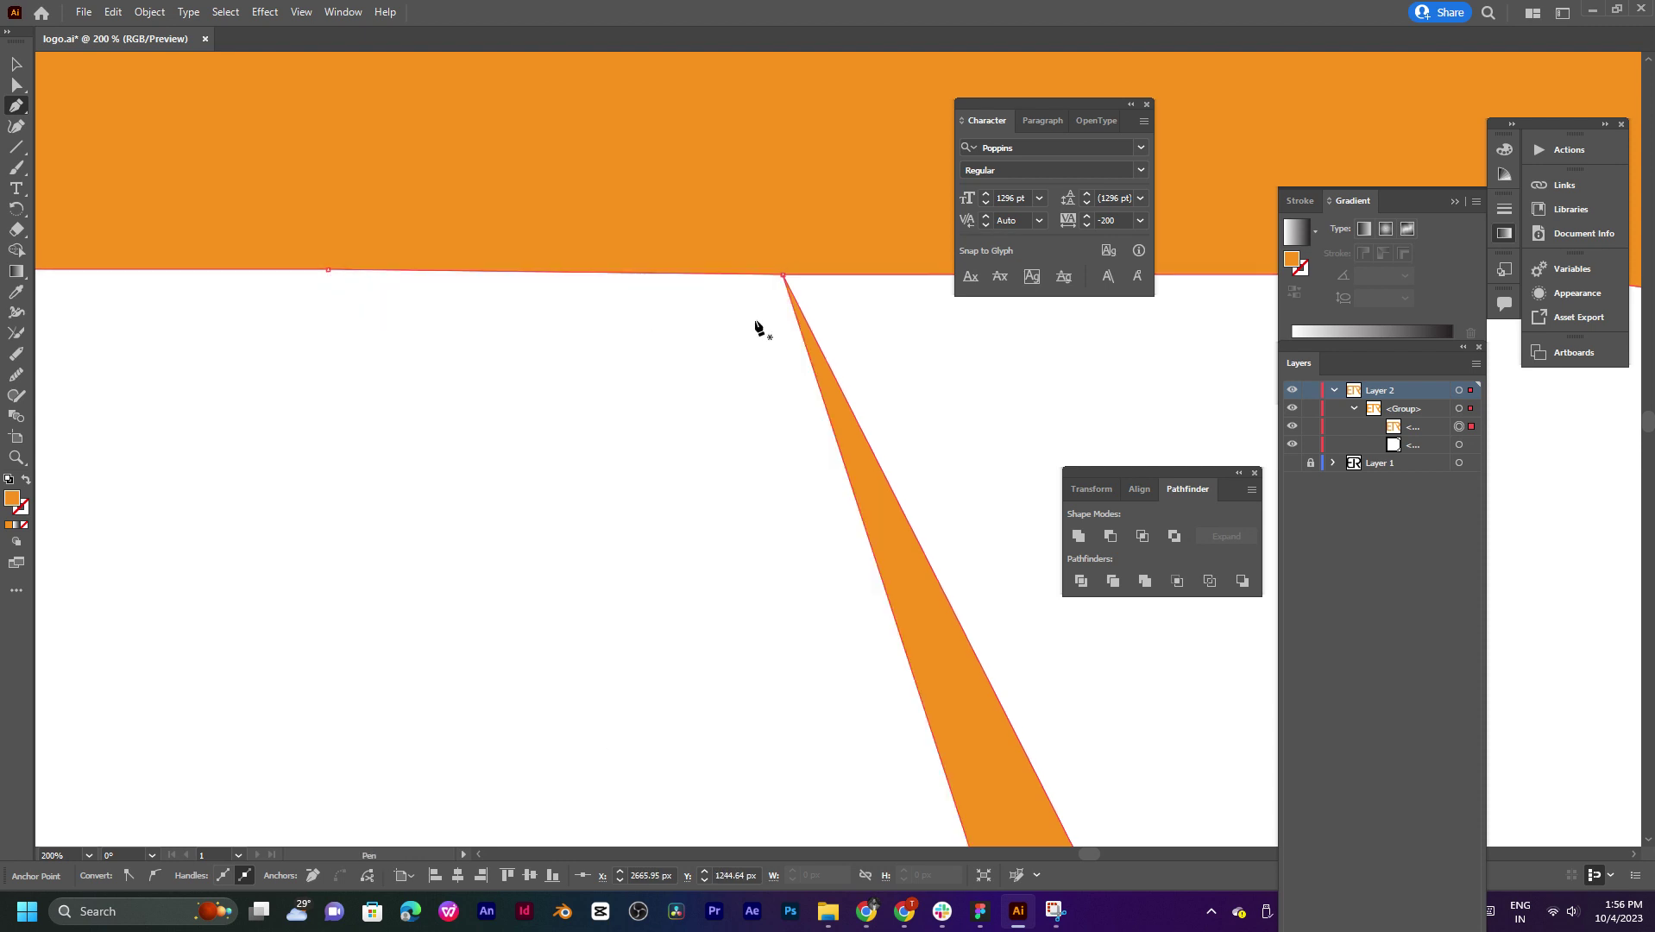
Step: Delete the thin orange sliver's top anchor so the sliver disappears
{"action": "left_click", "coordinate": [784, 275]}
{"action": "scroll", "coordinate": [863, 432], "scroll_direction": "up", "scroll_amount": 2}
{"action": "scroll", "coordinate": [863, 431], "scroll_direction": "left", "scroll_amount": 3}
{"action": "scroll", "coordinate": [906, 551], "scroll_direction": "down", "scroll_amount": 3}
{"action": "scroll", "coordinate": [905, 547], "scroll_direction": "down", "scroll_amount": 1}
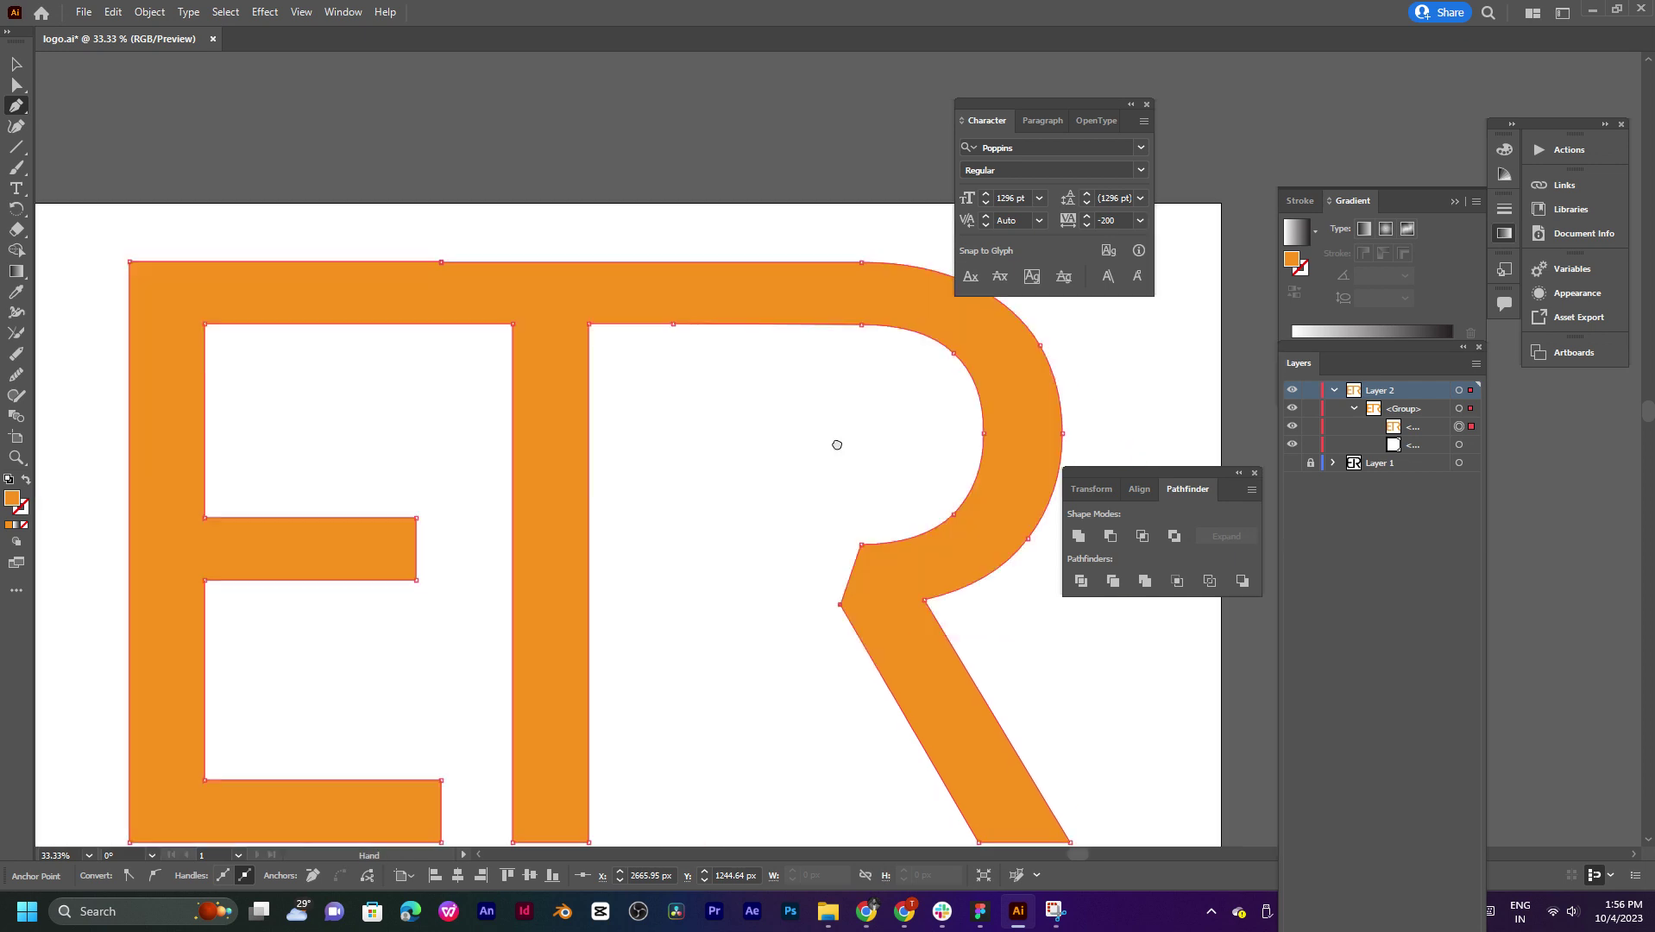
{"action": "scroll", "coordinate": [834, 444], "scroll_direction": "down", "scroll_amount": 1}
{"action": "scroll", "coordinate": [835, 518], "scroll_direction": "up", "scroll_amount": 1}
{"action": "scroll", "coordinate": [825, 510], "scroll_direction": "down", "scroll_amount": 2}
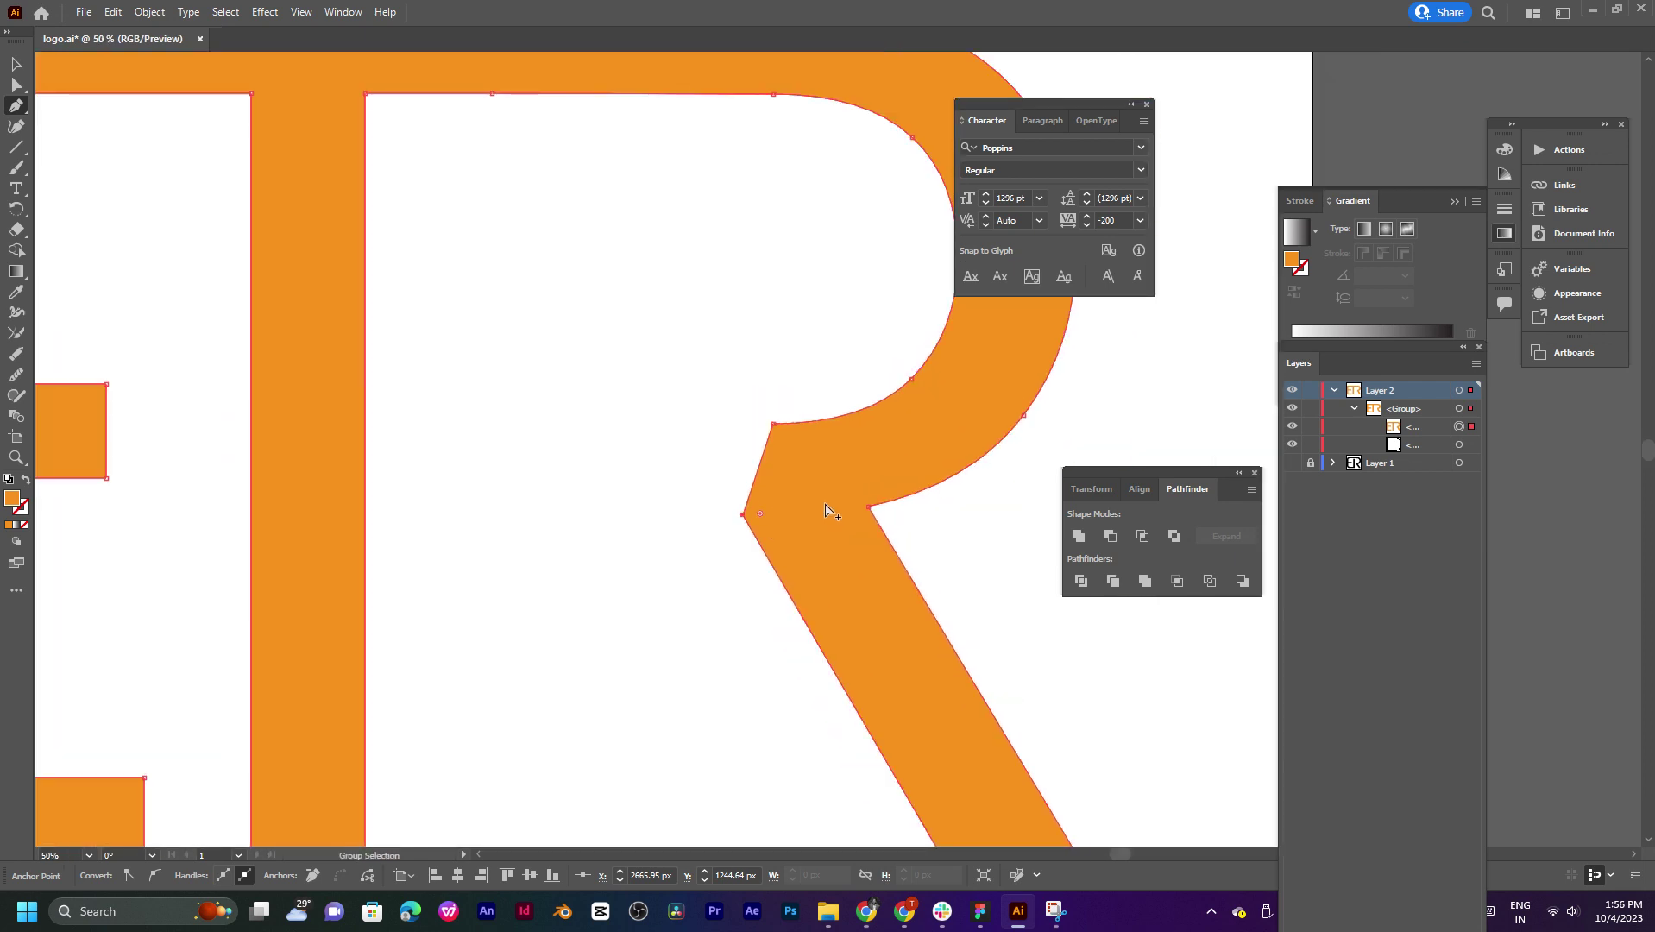
{"action": "scroll", "coordinate": [825, 510], "scroll_direction": "up", "scroll_amount": 3}
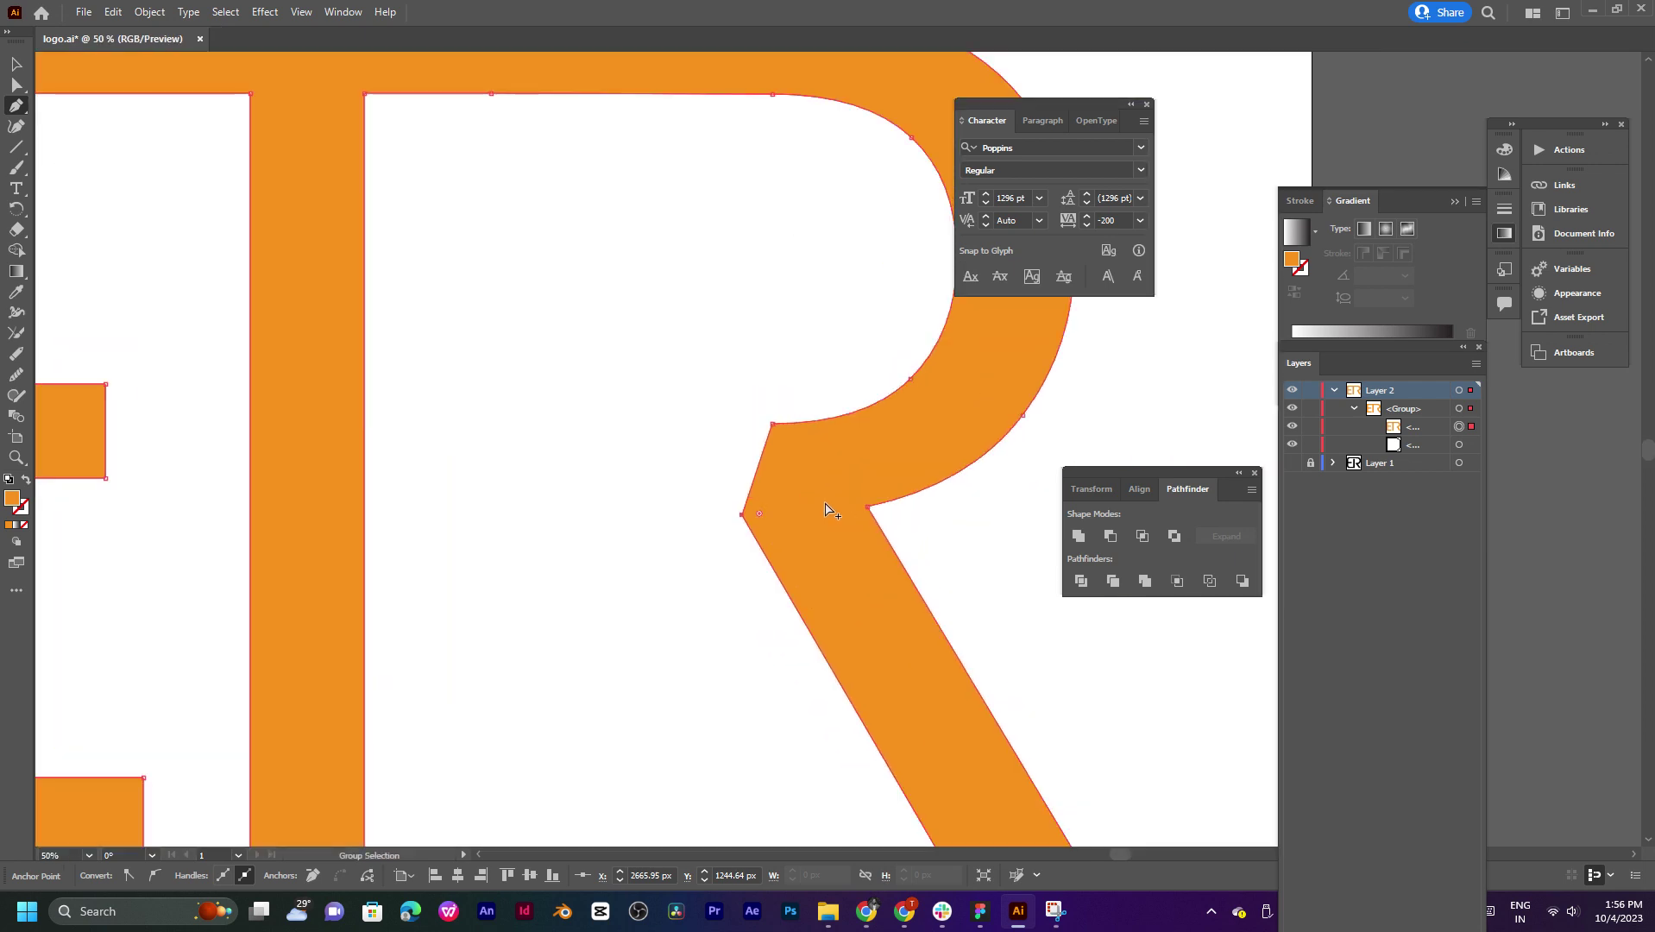
Step: Try deleting the corner anchor inside the R's bowl, undoing it both times
{"action": "left_click", "coordinate": [772, 423]}
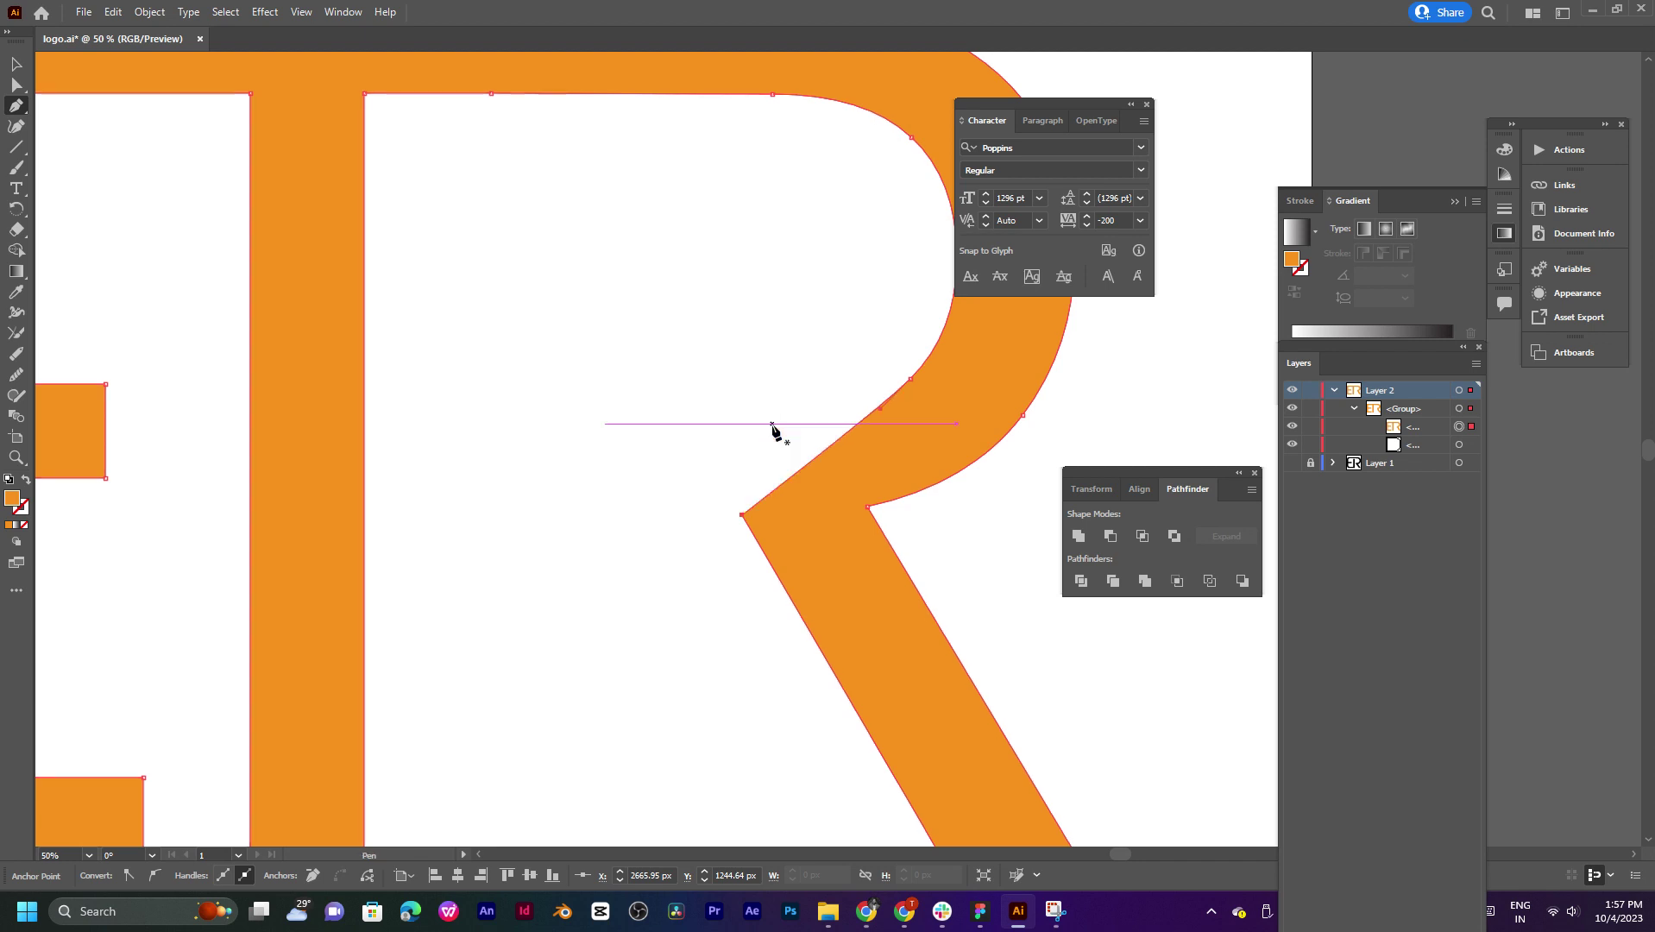
{"action": "key", "text": "ctrl+z"}
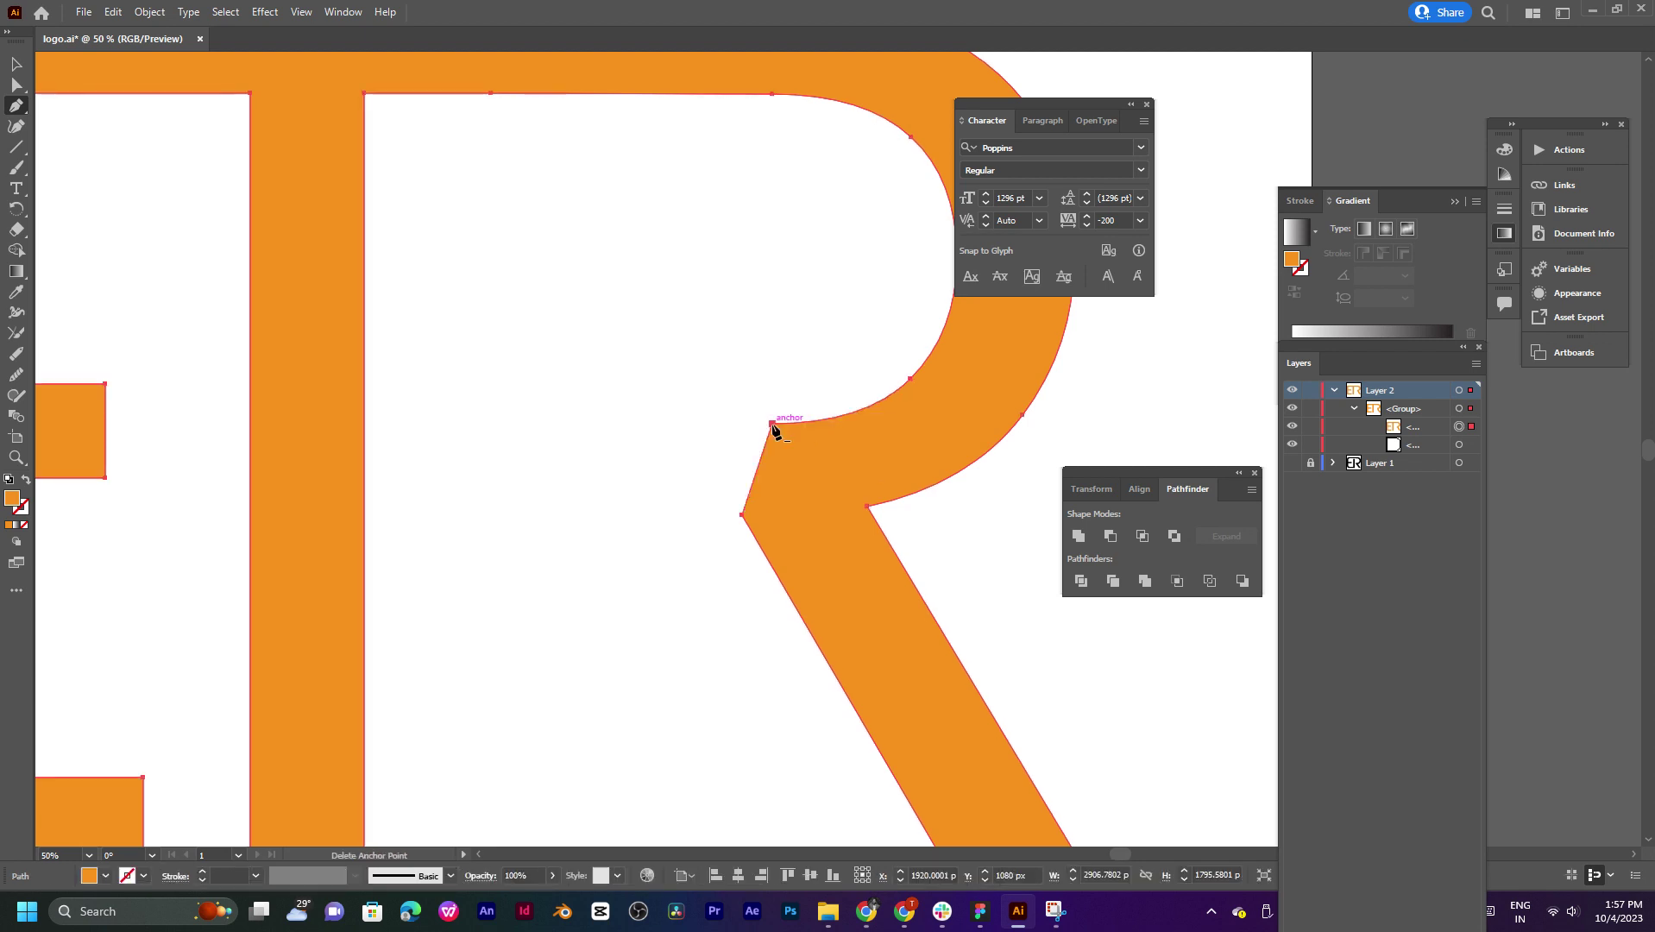
{"action": "left_click", "coordinate": [772, 423]}
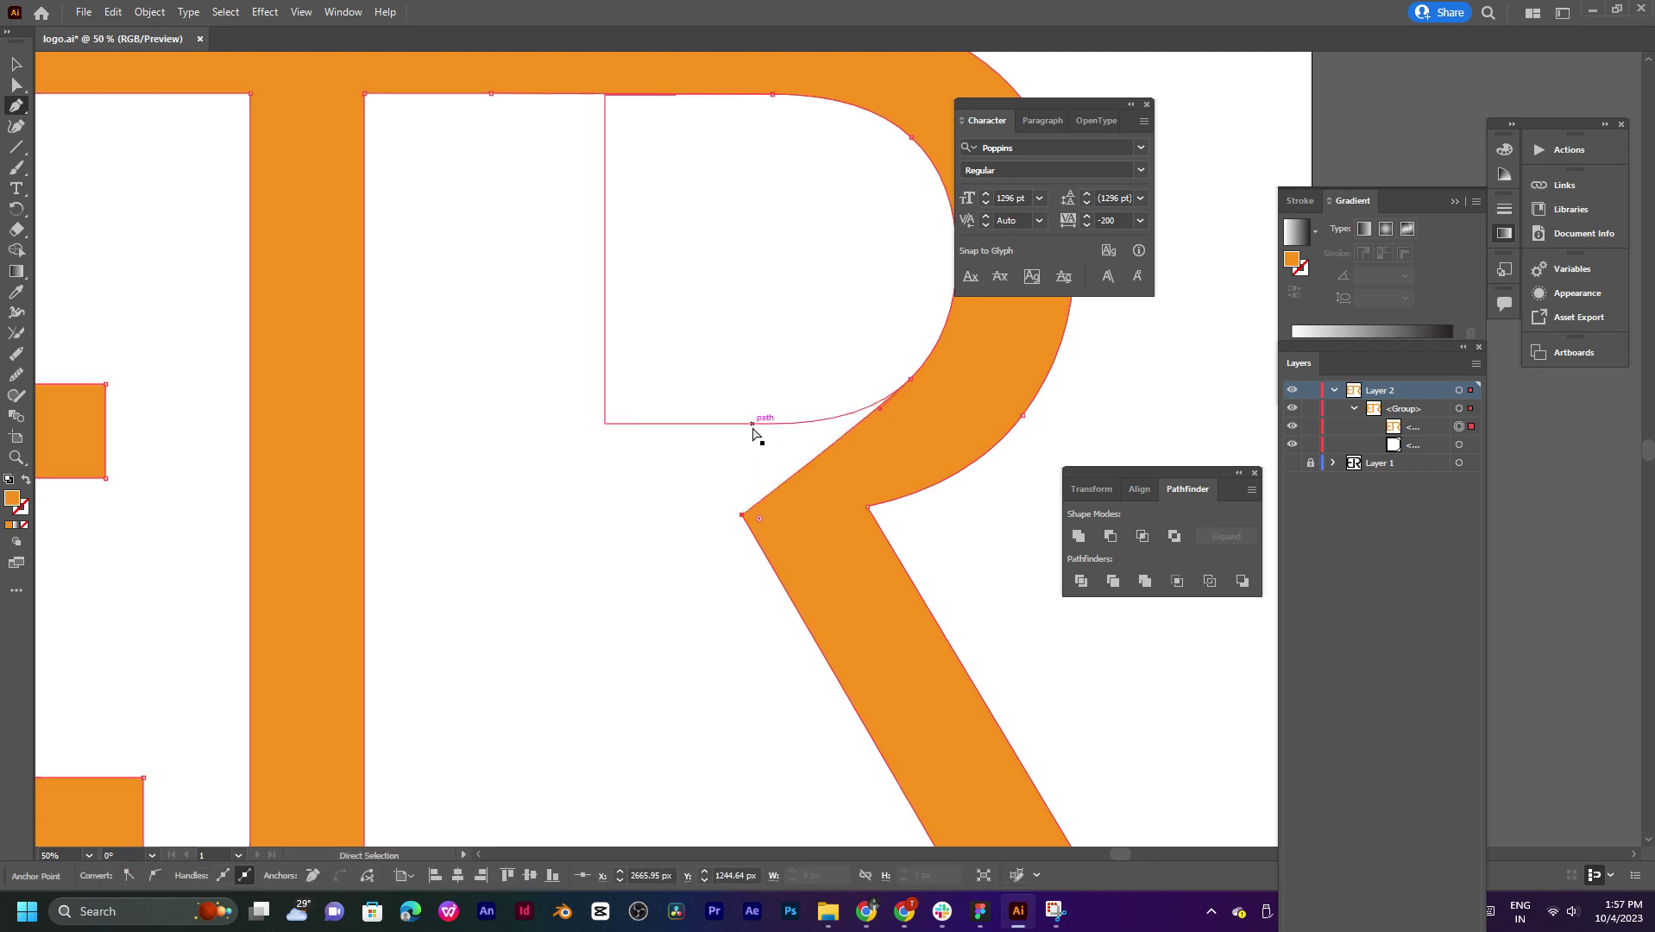
{"action": "key", "text": "ctrl+z"}
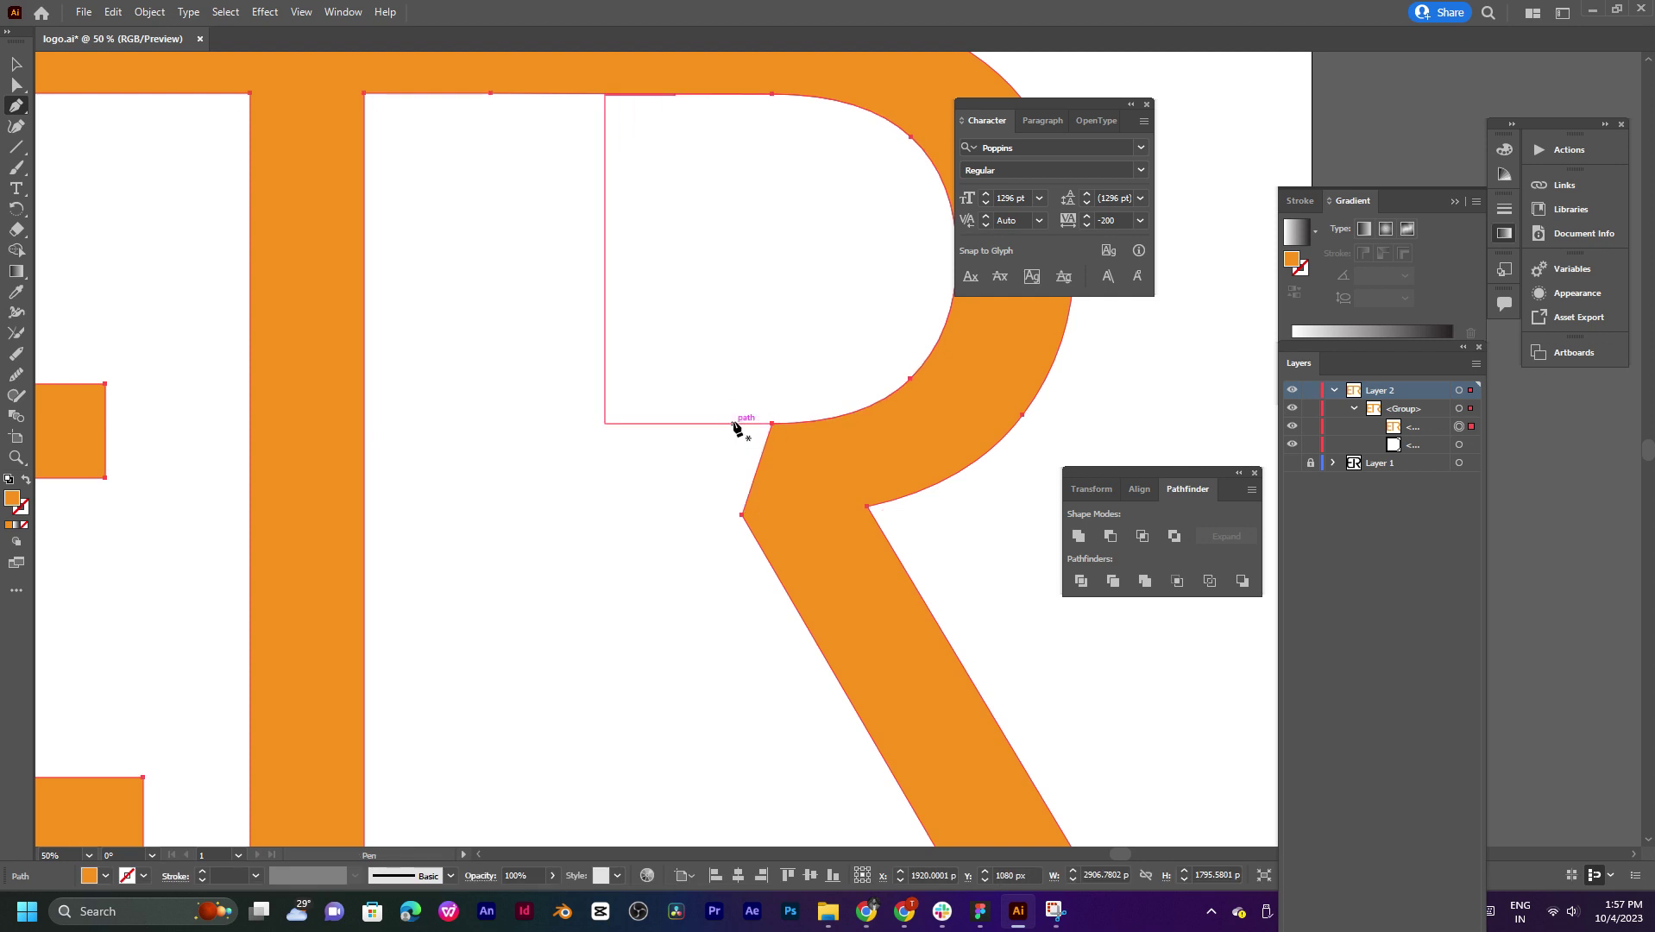
Step: Select the ETR lettering group, ready for direct anchor editing
{"action": "key", "text": "v"}
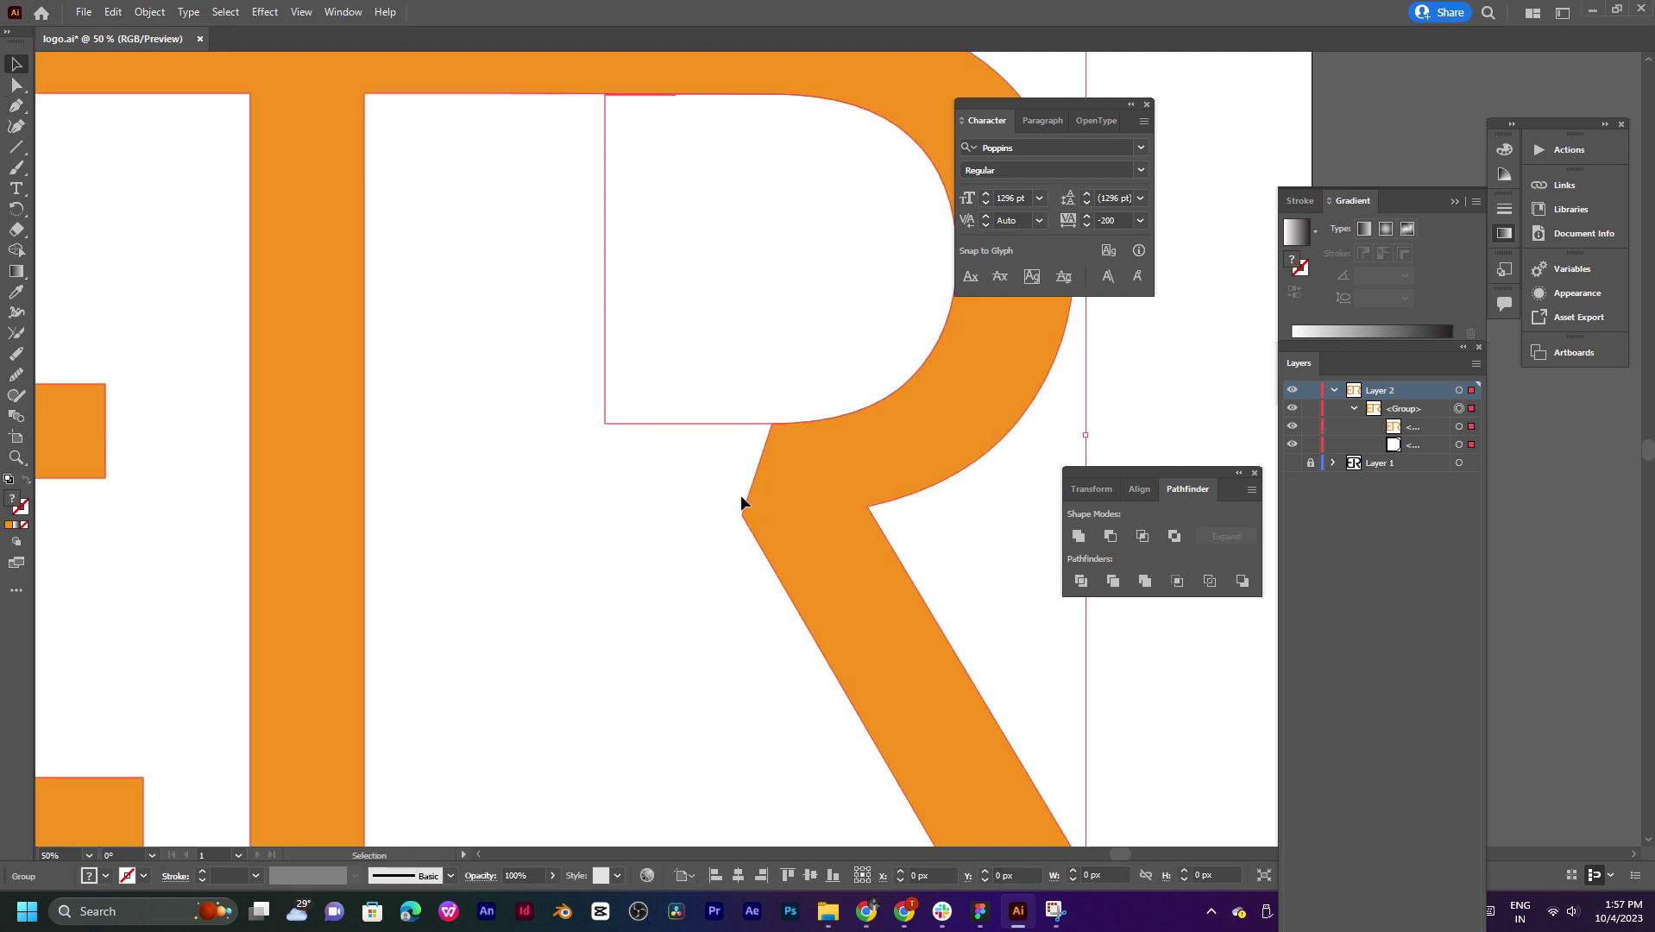
{"action": "left_click", "coordinate": [794, 463]}
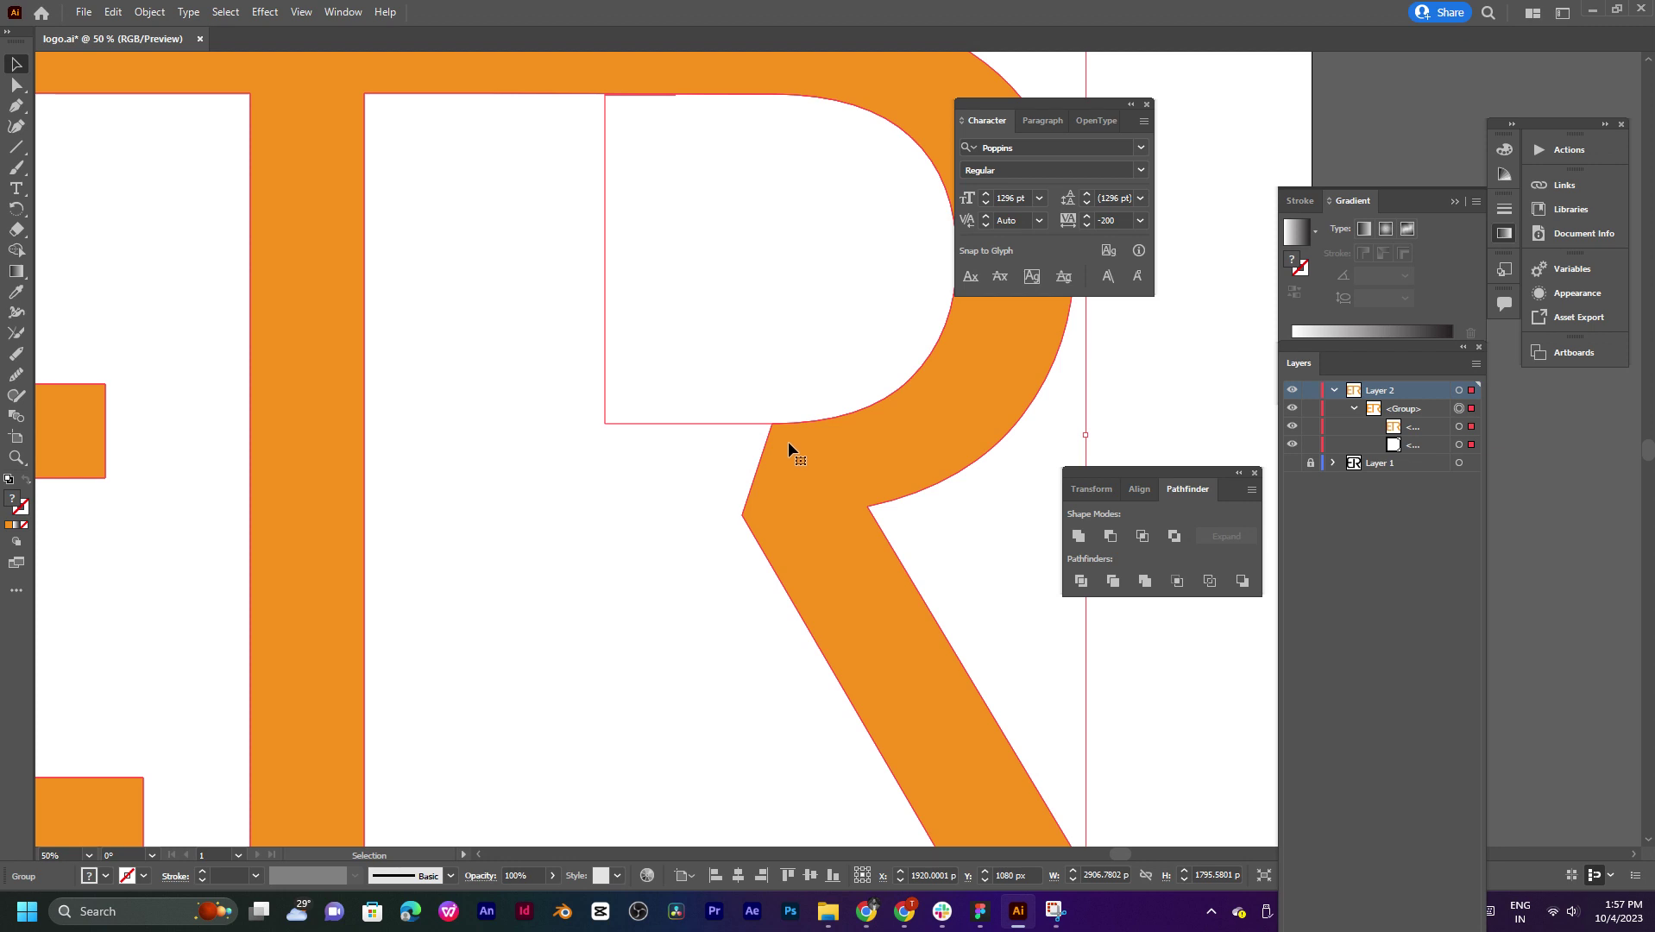
{"action": "key", "text": "a"}
{"action": "scroll", "coordinate": [787, 432], "scroll_direction": "down", "scroll_amount": 1}
{"action": "scroll", "coordinate": [788, 432], "scroll_direction": "down", "scroll_amount": 2}
Step: Undo the last three anchor edits on the R's leg
{"action": "scroll", "coordinate": [869, 457], "scroll_direction": "up", "scroll_amount": 1}
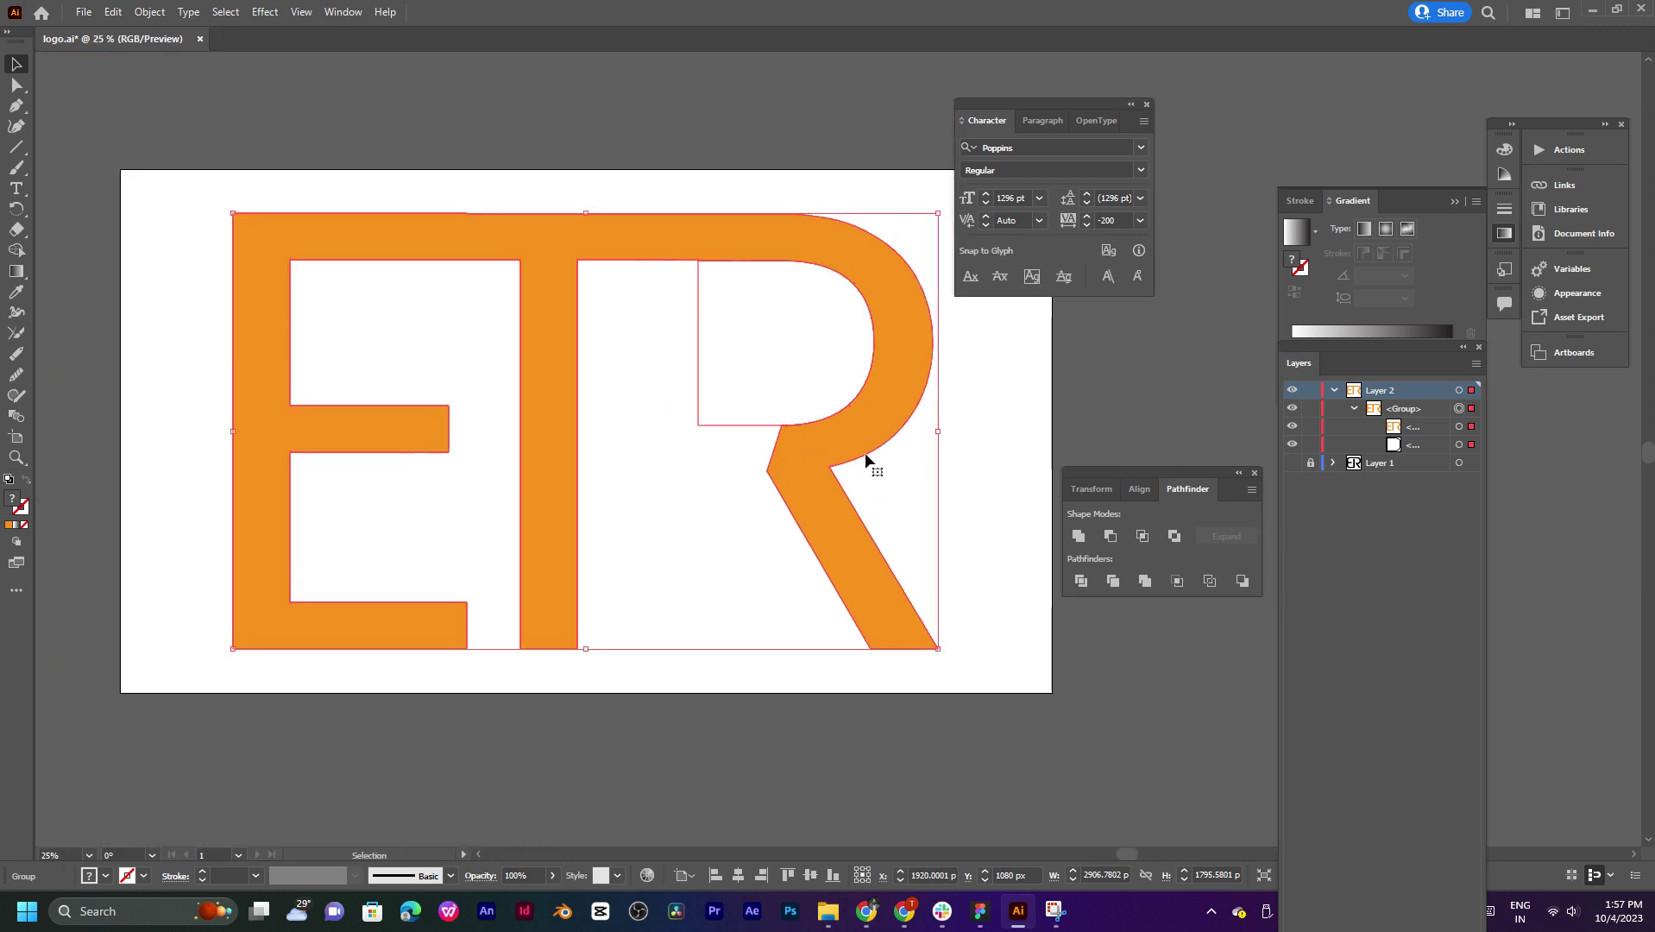
{"action": "key", "text": "ctrl+z"}
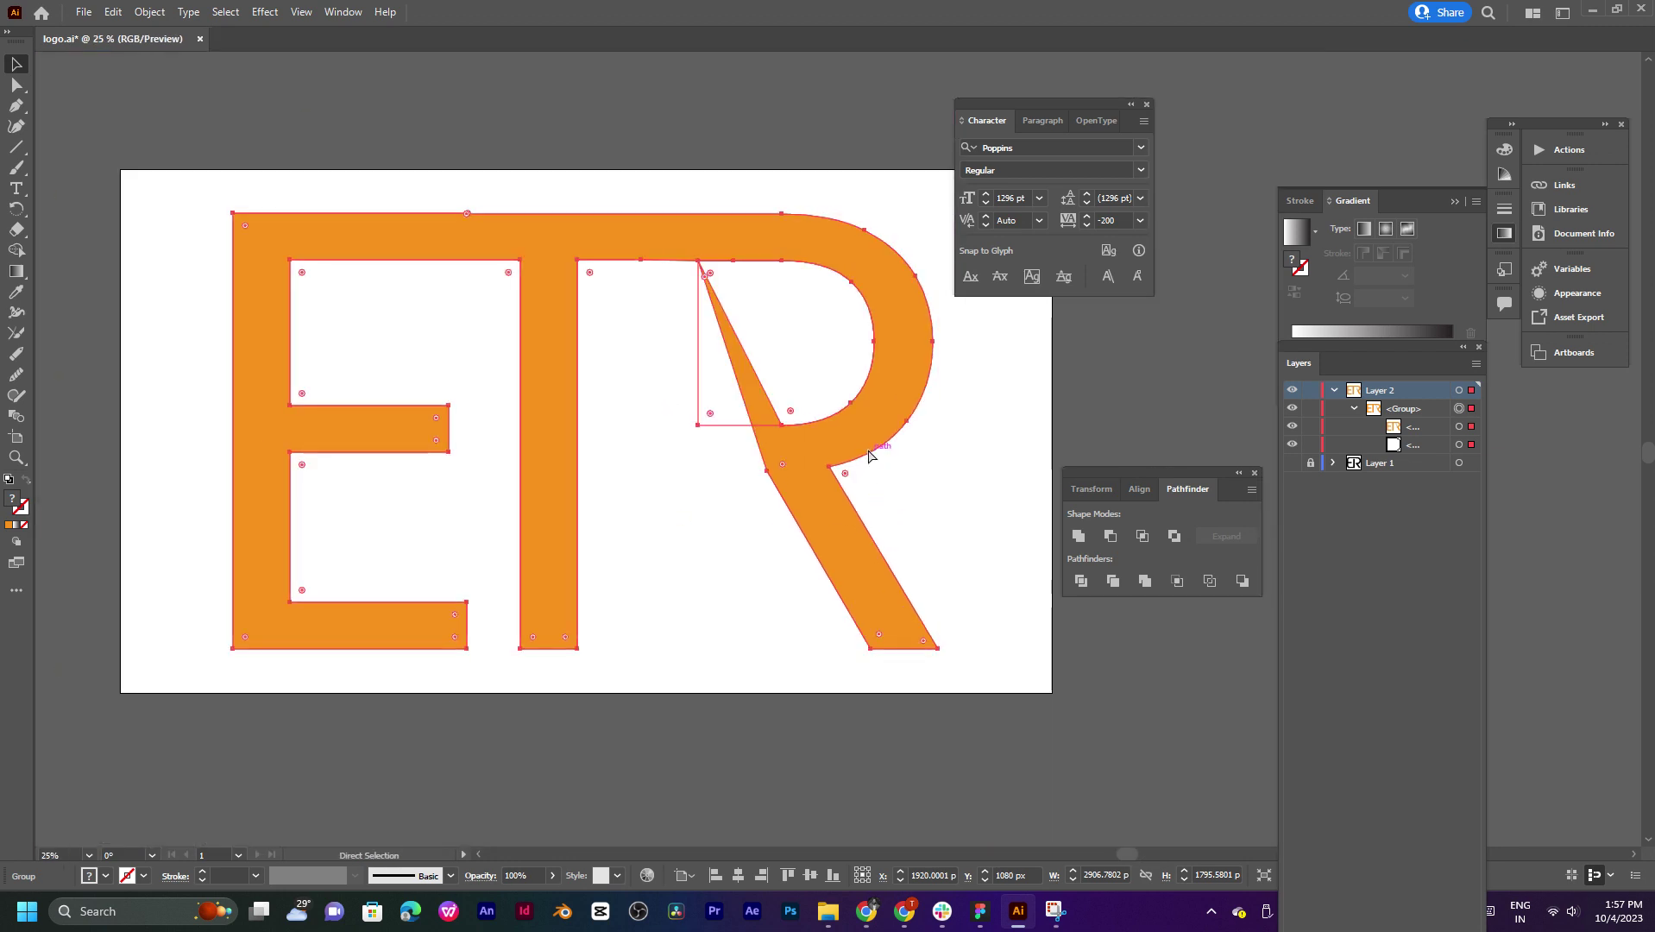
{"action": "key", "text": "ctrl+z"}
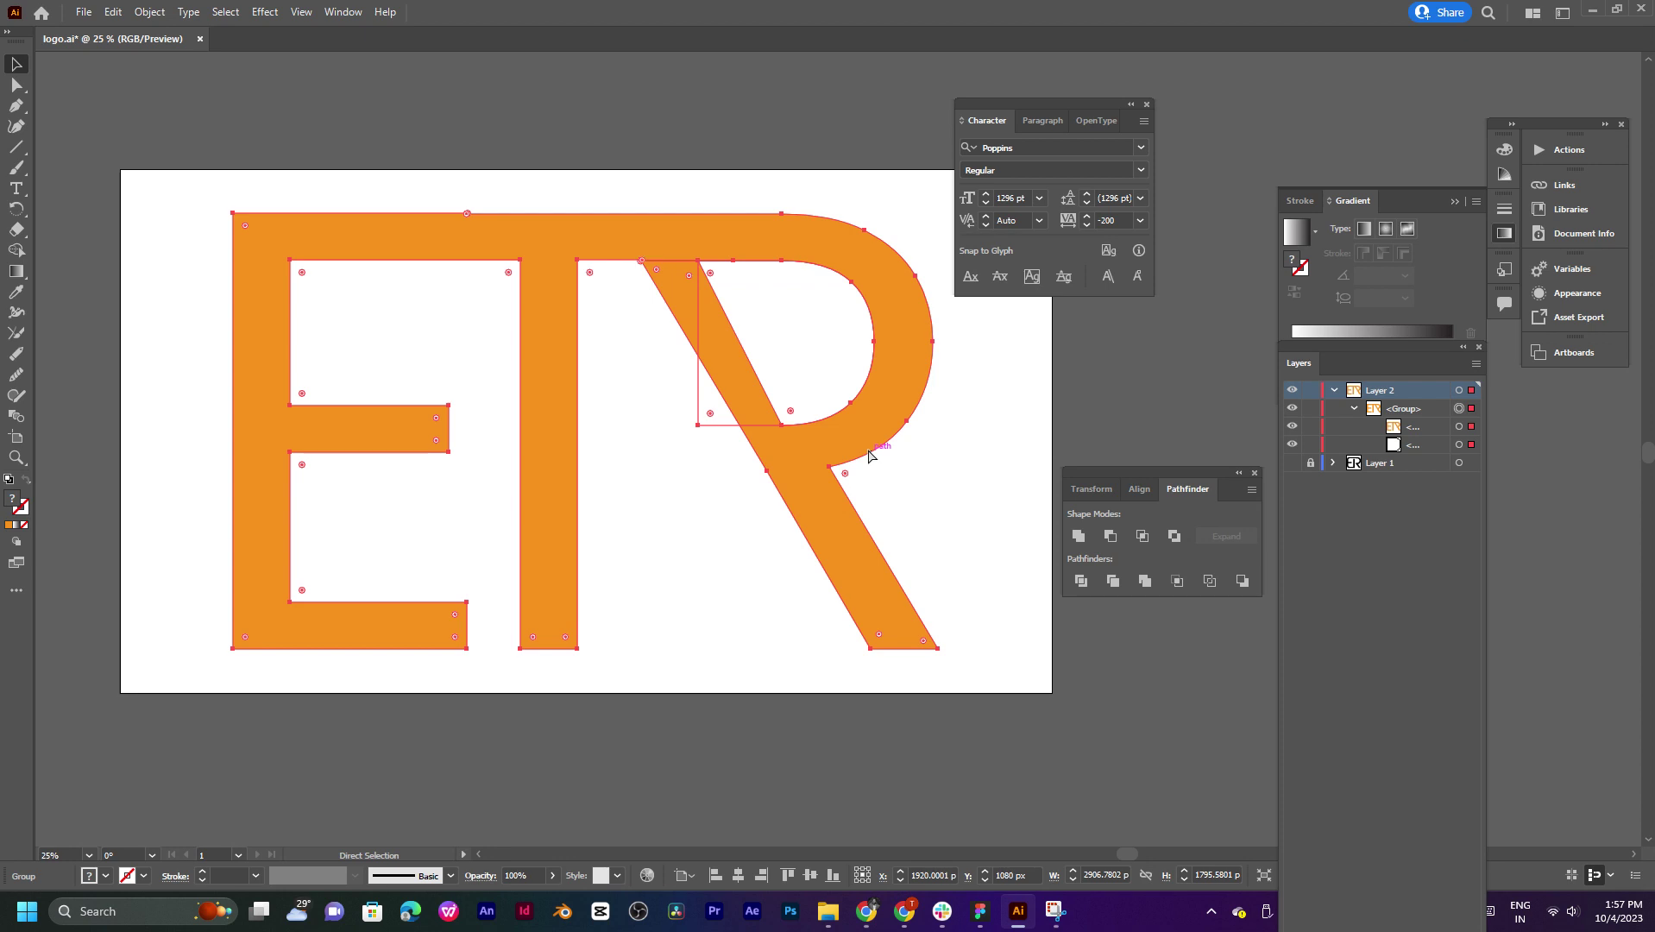
{"action": "key", "text": "ctrl+z"}
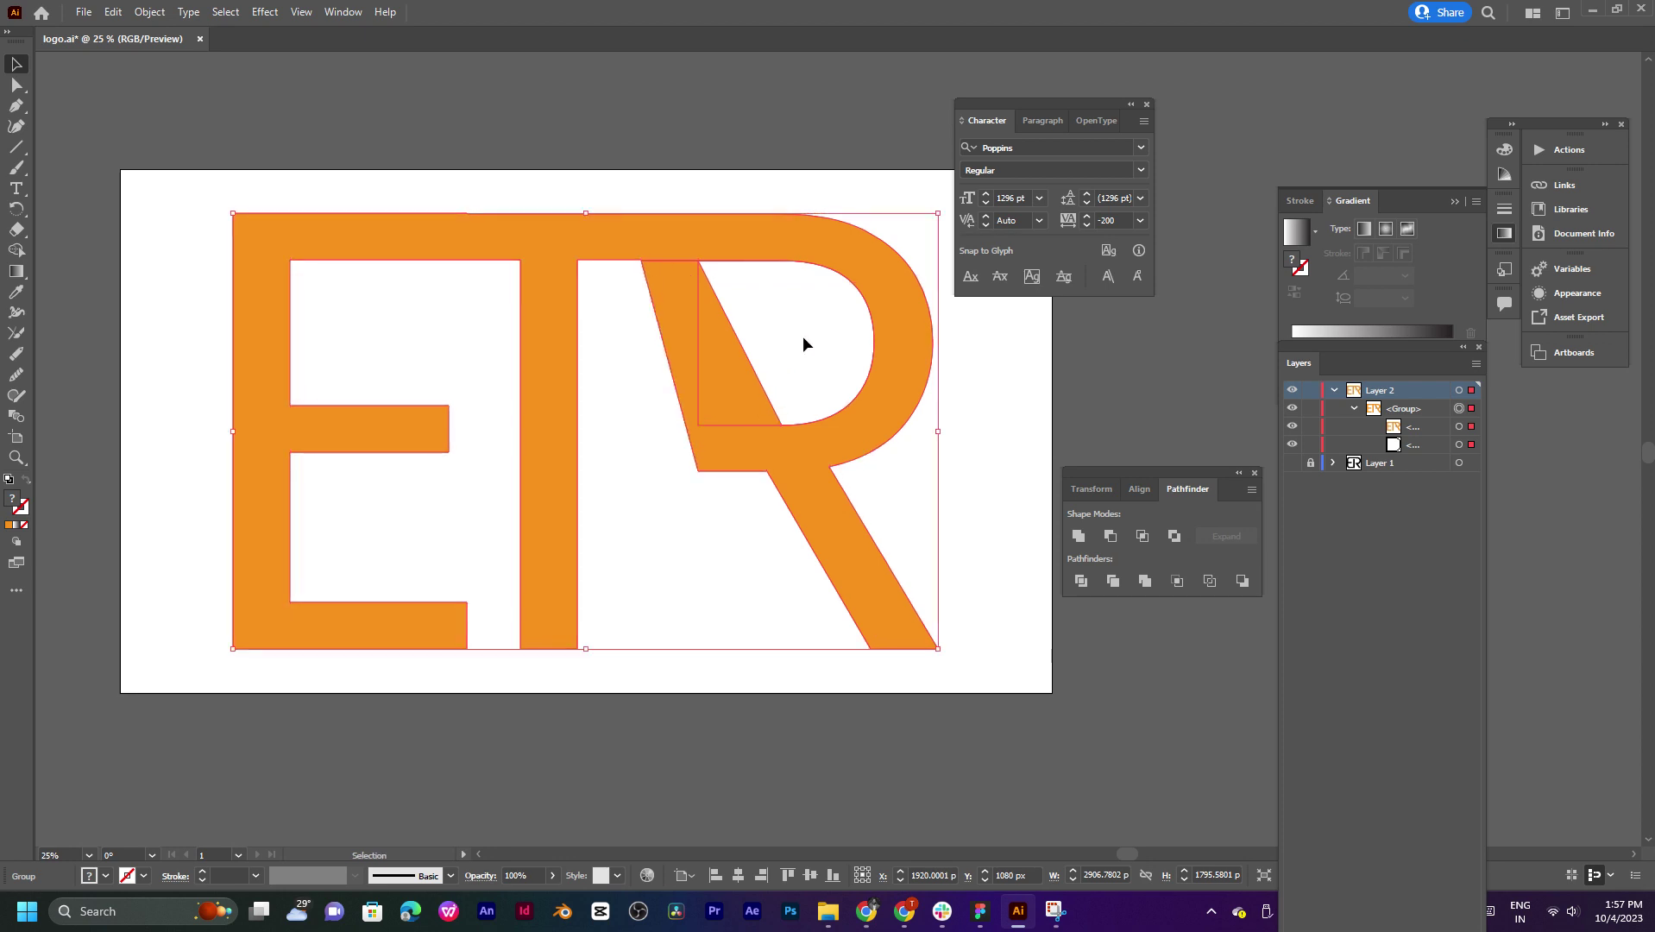
Step: Select all the ETR shapes and merge them with Pathfinder
{"action": "left_click_drag", "start_coordinate": [1009, 373], "coordinate": [699, 422]}
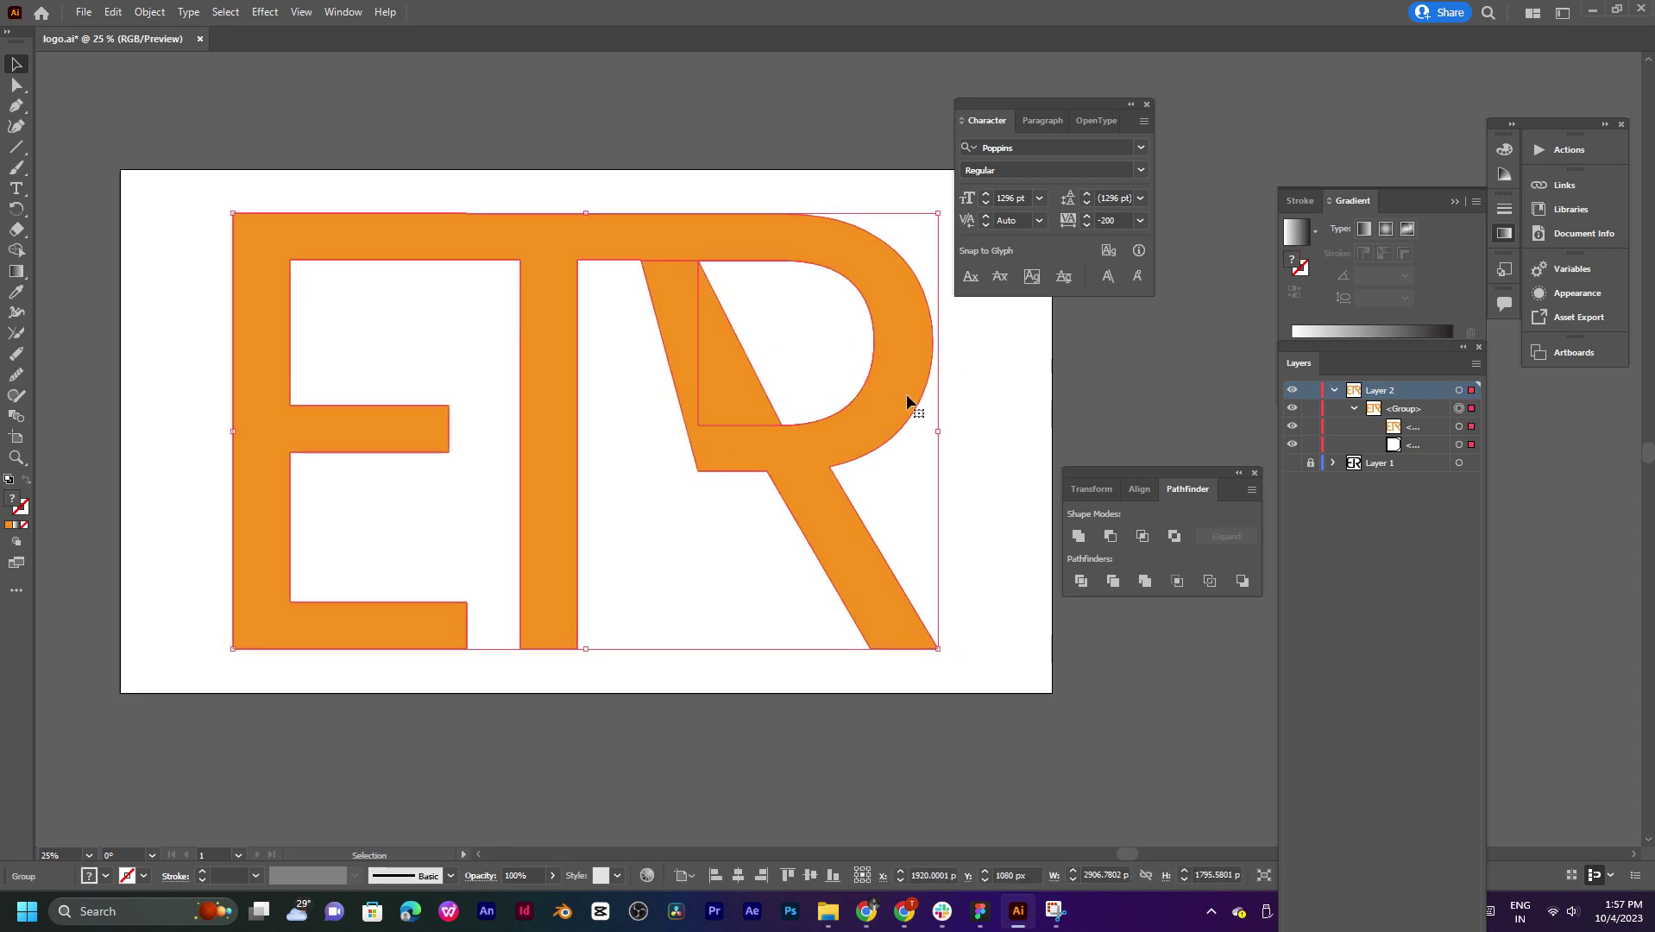
{"action": "left_click_drag", "start_coordinate": [953, 353], "coordinate": [441, 268]}
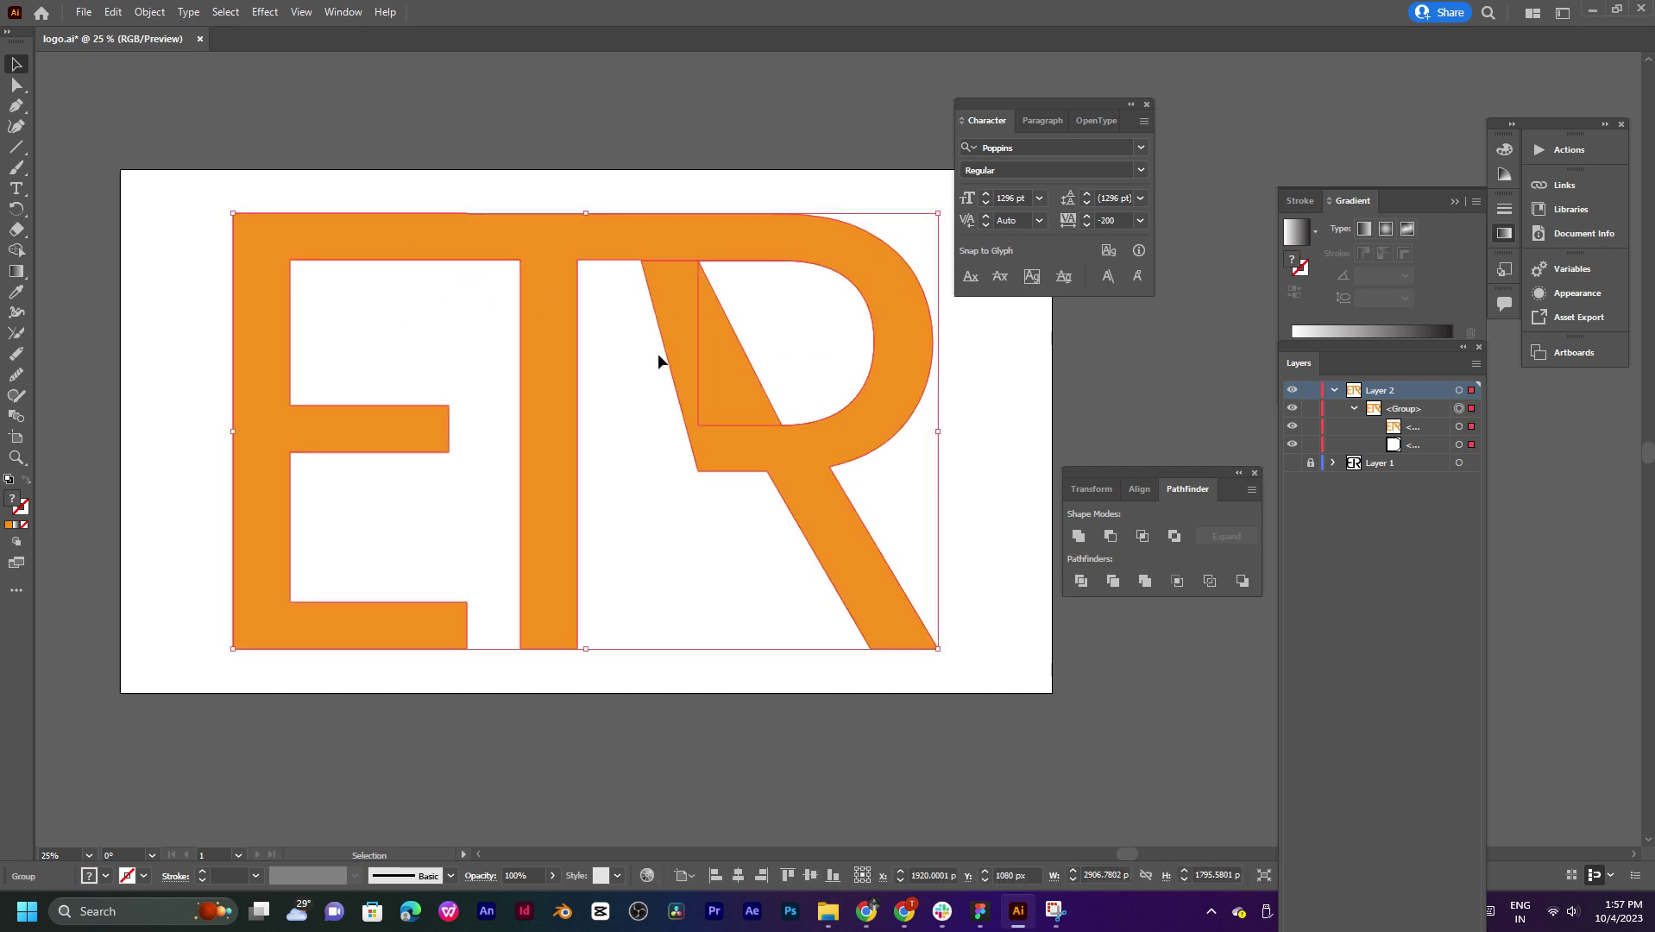
{"action": "left_click", "coordinate": [1081, 581]}
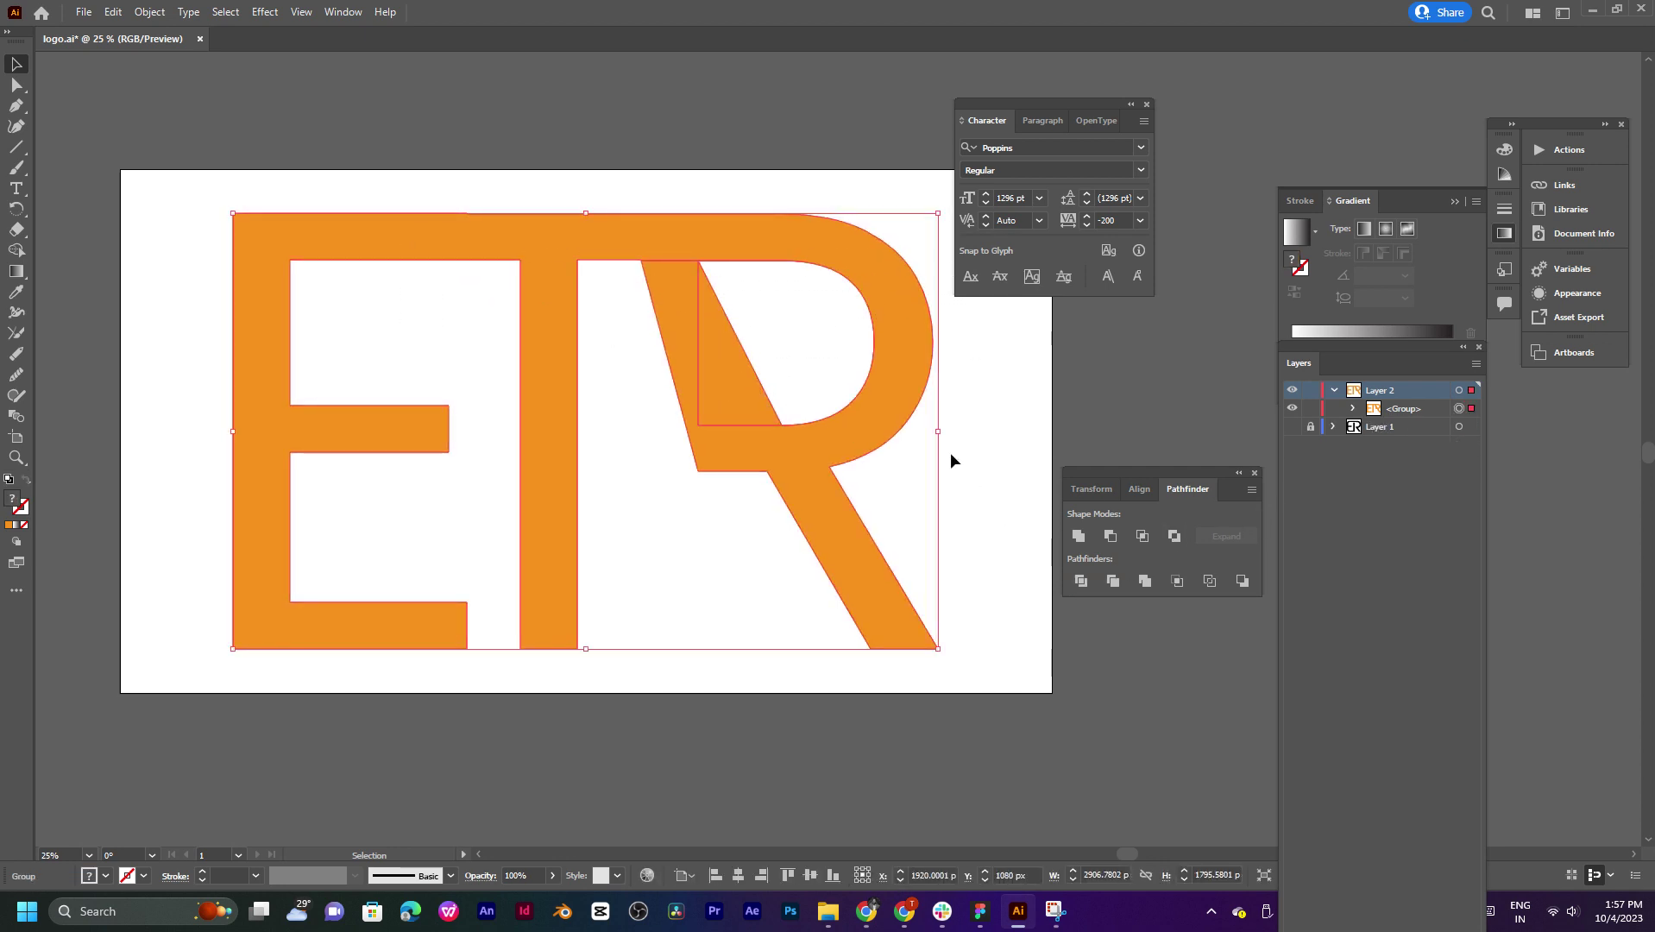
{"action": "left_click", "coordinate": [955, 447]}
Step: Ungroup the merged ETR and move the inner triangle piece to the right of the R
{"action": "left_click", "coordinate": [735, 393]}
{"action": "right_click", "coordinate": [744, 391]}
{"action": "left_click", "coordinate": [822, 542]}
{"action": "left_click", "coordinate": [621, 535]}
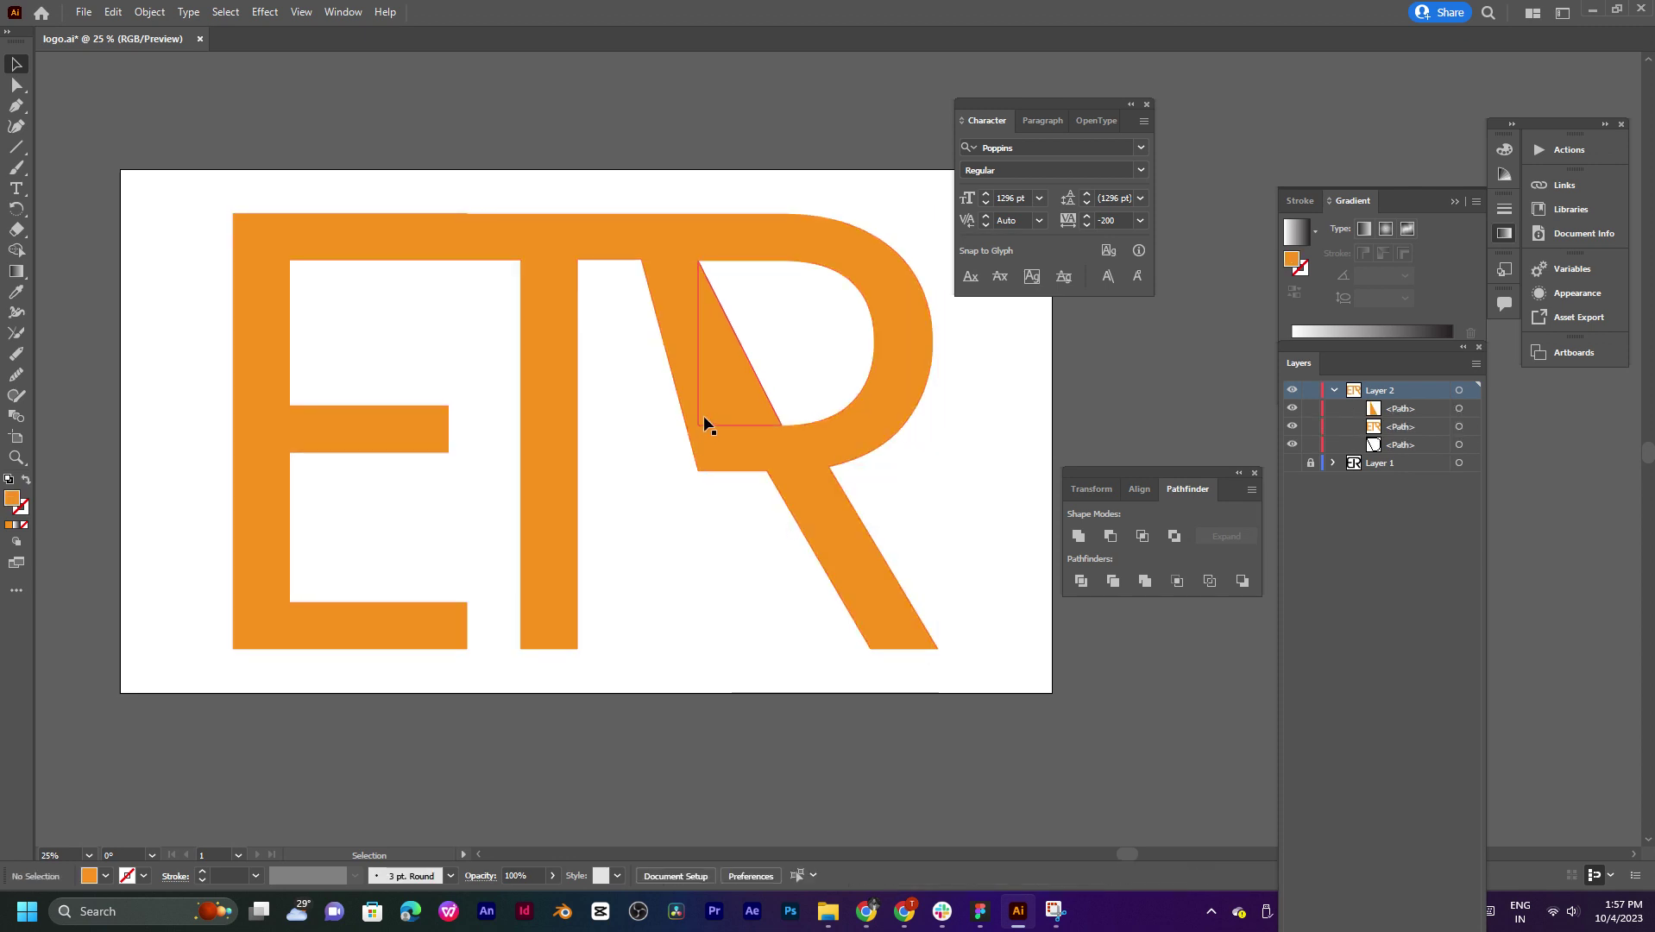
{"action": "mouse_move", "coordinate": [731, 396]}
{"action": "left_mouse_down"}
{"action": "mouse_move", "coordinate": [883, 532]}
{"action": "mouse_move", "coordinate": [978, 545]}
{"action": "left_mouse_up"}
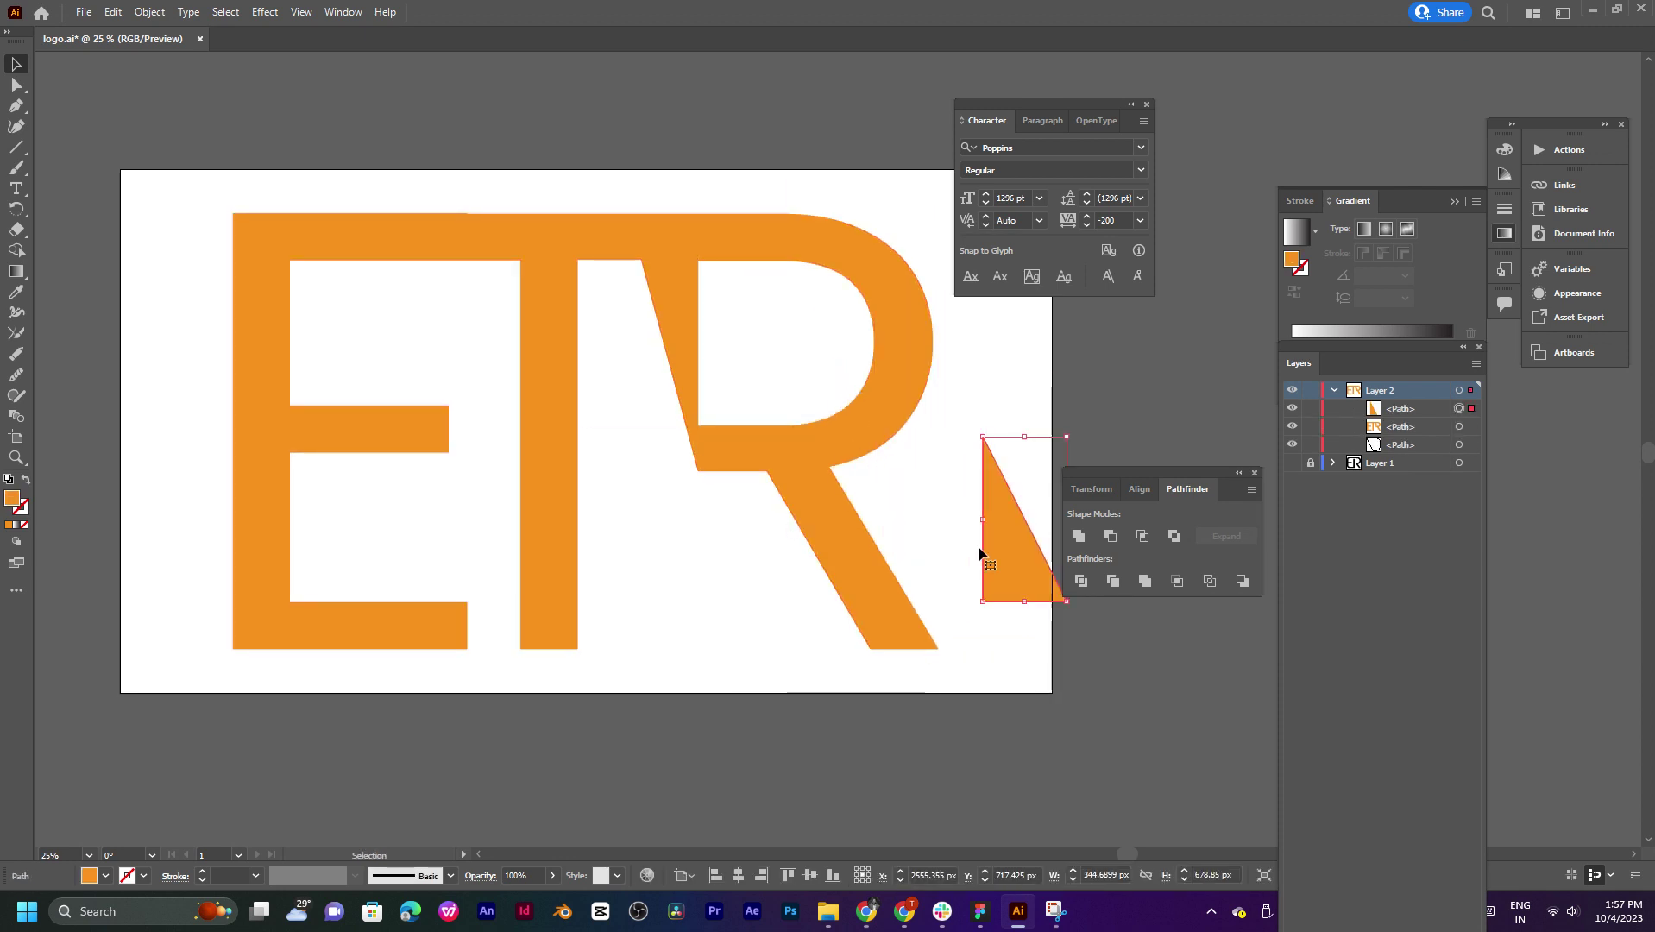
{"action": "left_click", "coordinate": [702, 447]}
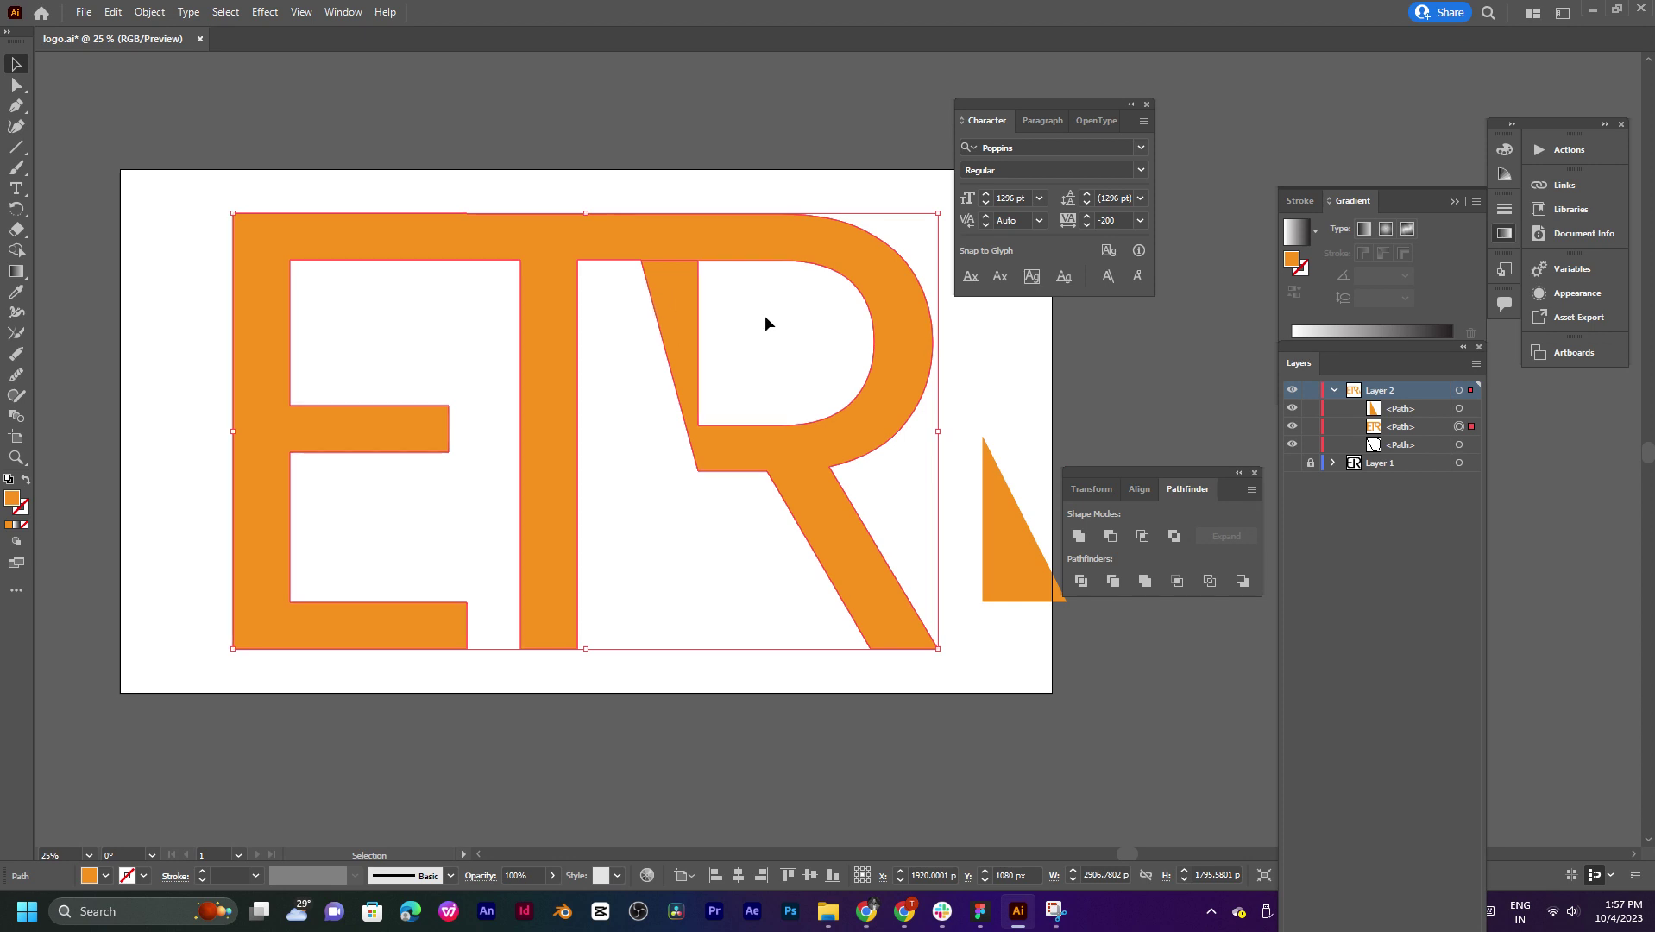
{"action": "right_click", "coordinate": [689, 317]}
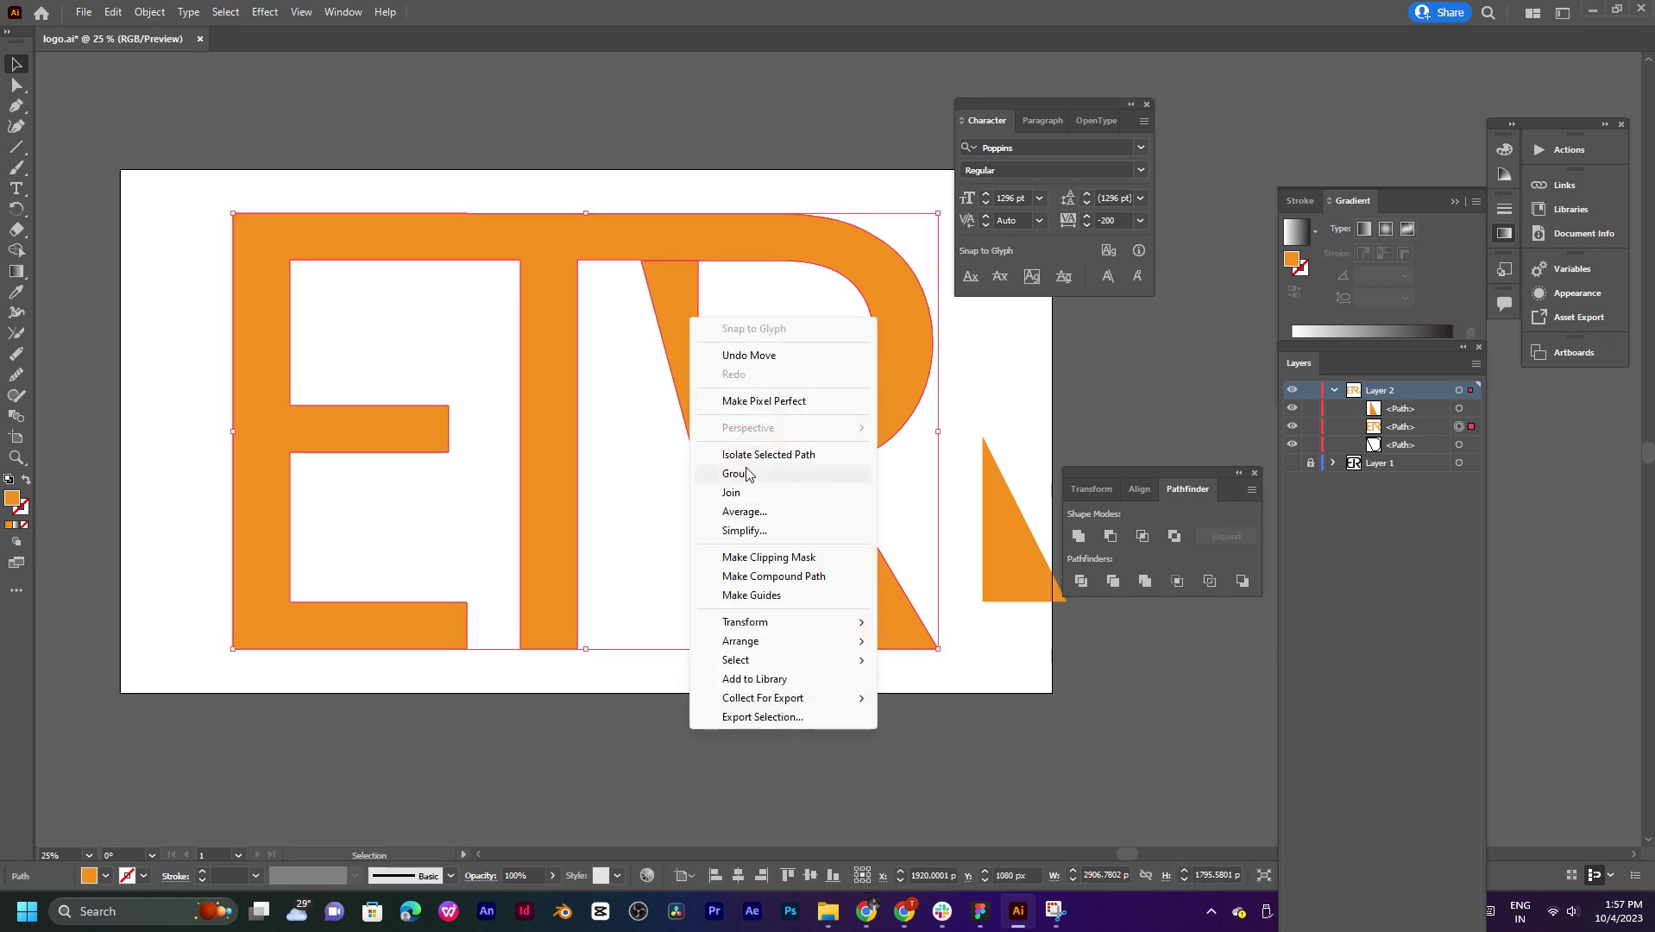
Step: Reselect the ETR path and zoom in on the T–R junction
{"action": "left_click", "coordinate": [679, 451]}
{"action": "left_click", "coordinate": [684, 368]}
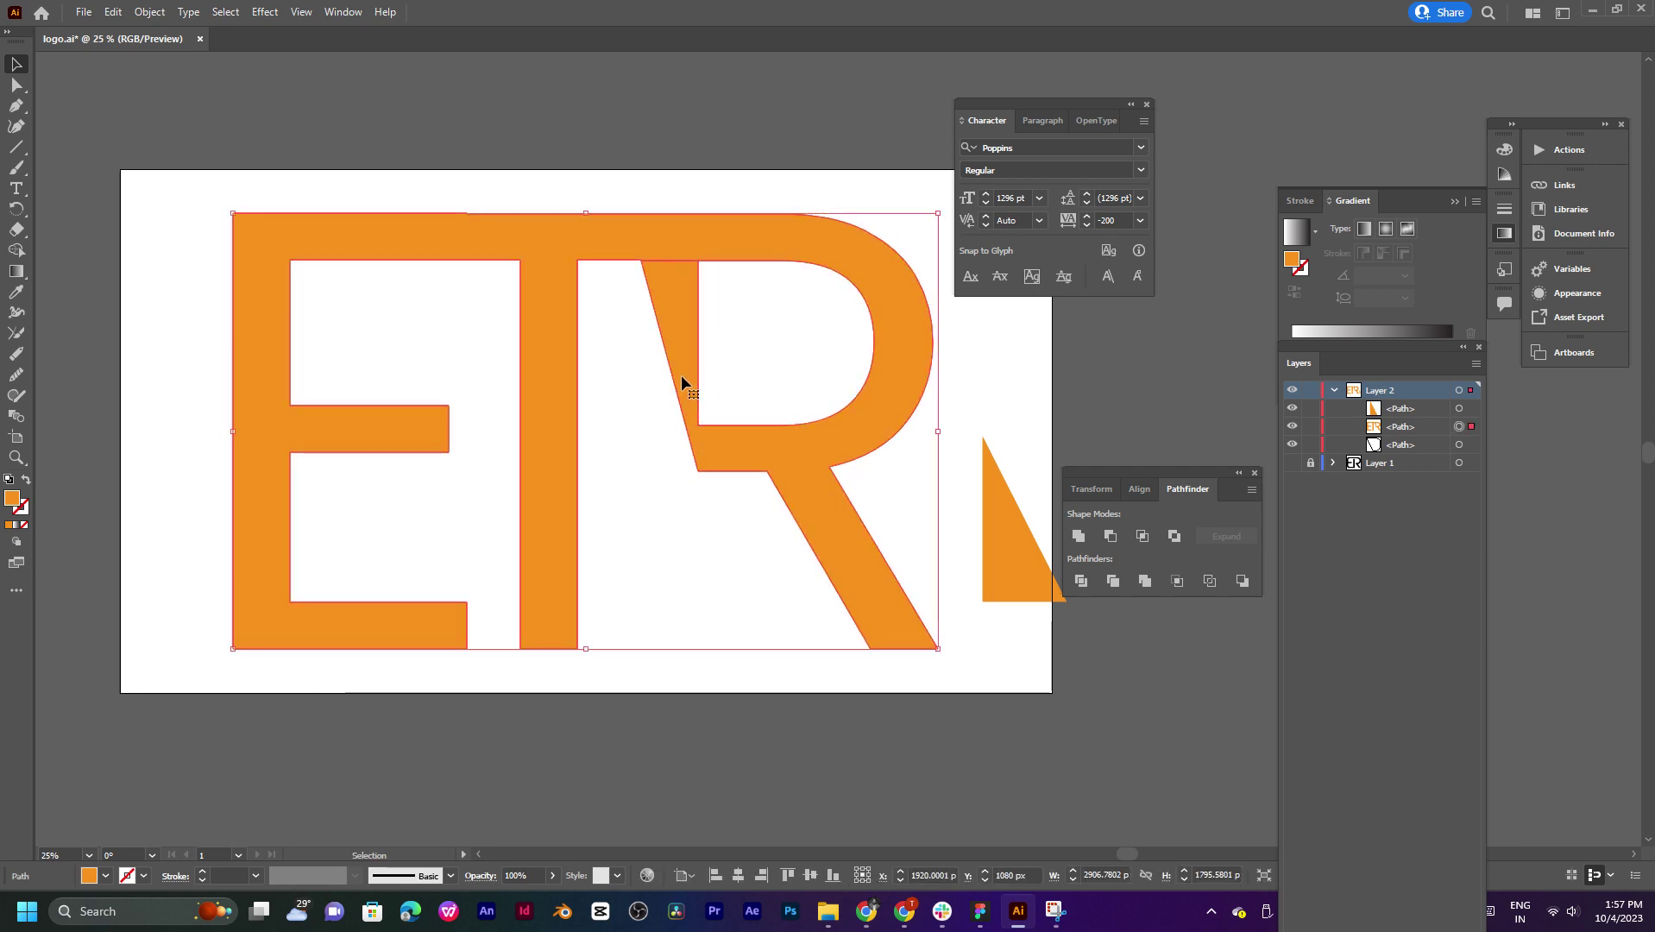
{"action": "scroll", "coordinate": [682, 376], "scroll_direction": "up", "scroll_amount": 3}
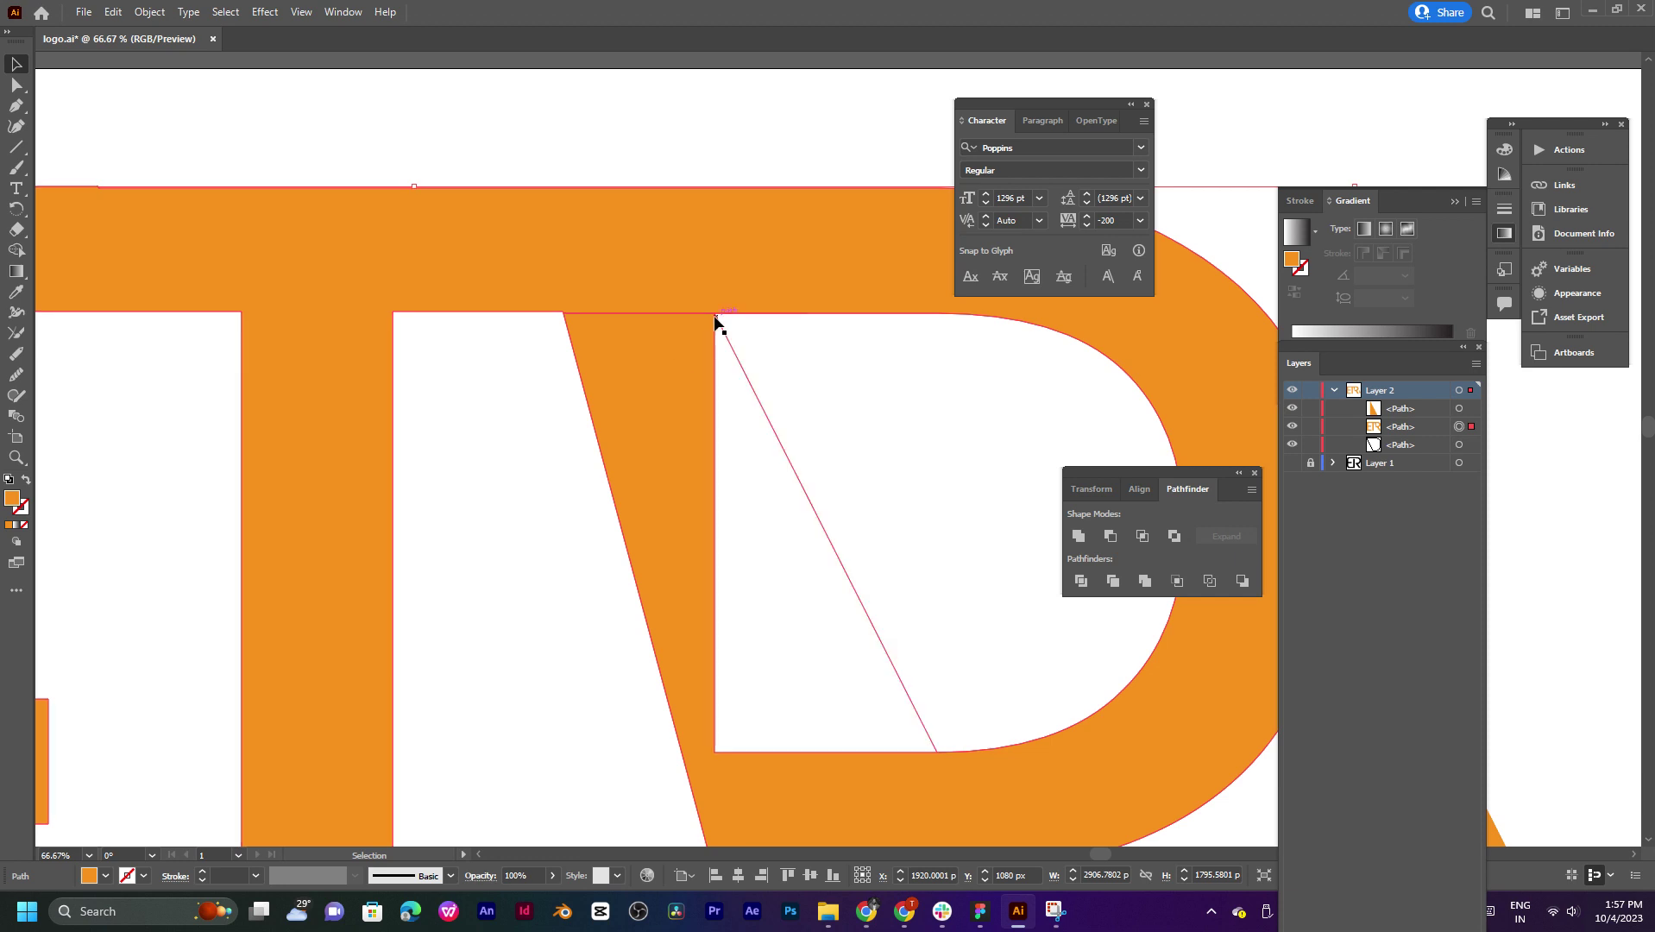
{"action": "scroll", "coordinate": [674, 380], "scroll_direction": "up", "scroll_amount": 2}
{"action": "scroll", "coordinate": [664, 384], "scroll_direction": "up", "scroll_amount": 1}
{"action": "scroll", "coordinate": [687, 351], "scroll_direction": "up", "scroll_amount": 1}
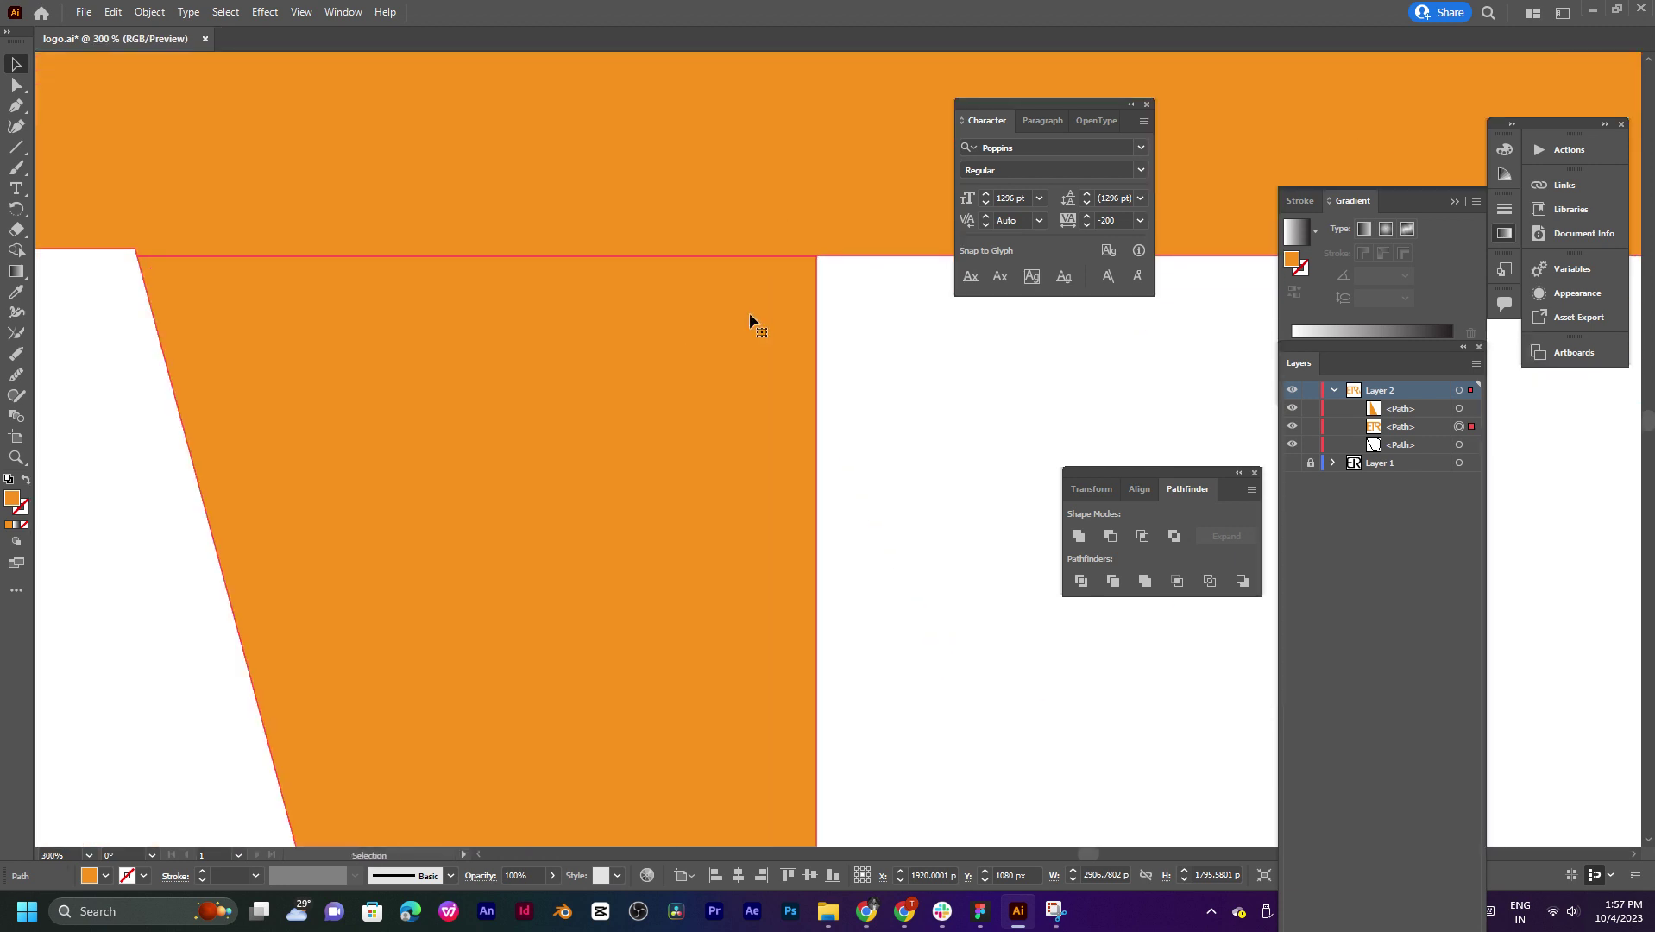
{"action": "left_click_drag", "start_coordinate": [702, 320], "coordinate": [708, 334]}
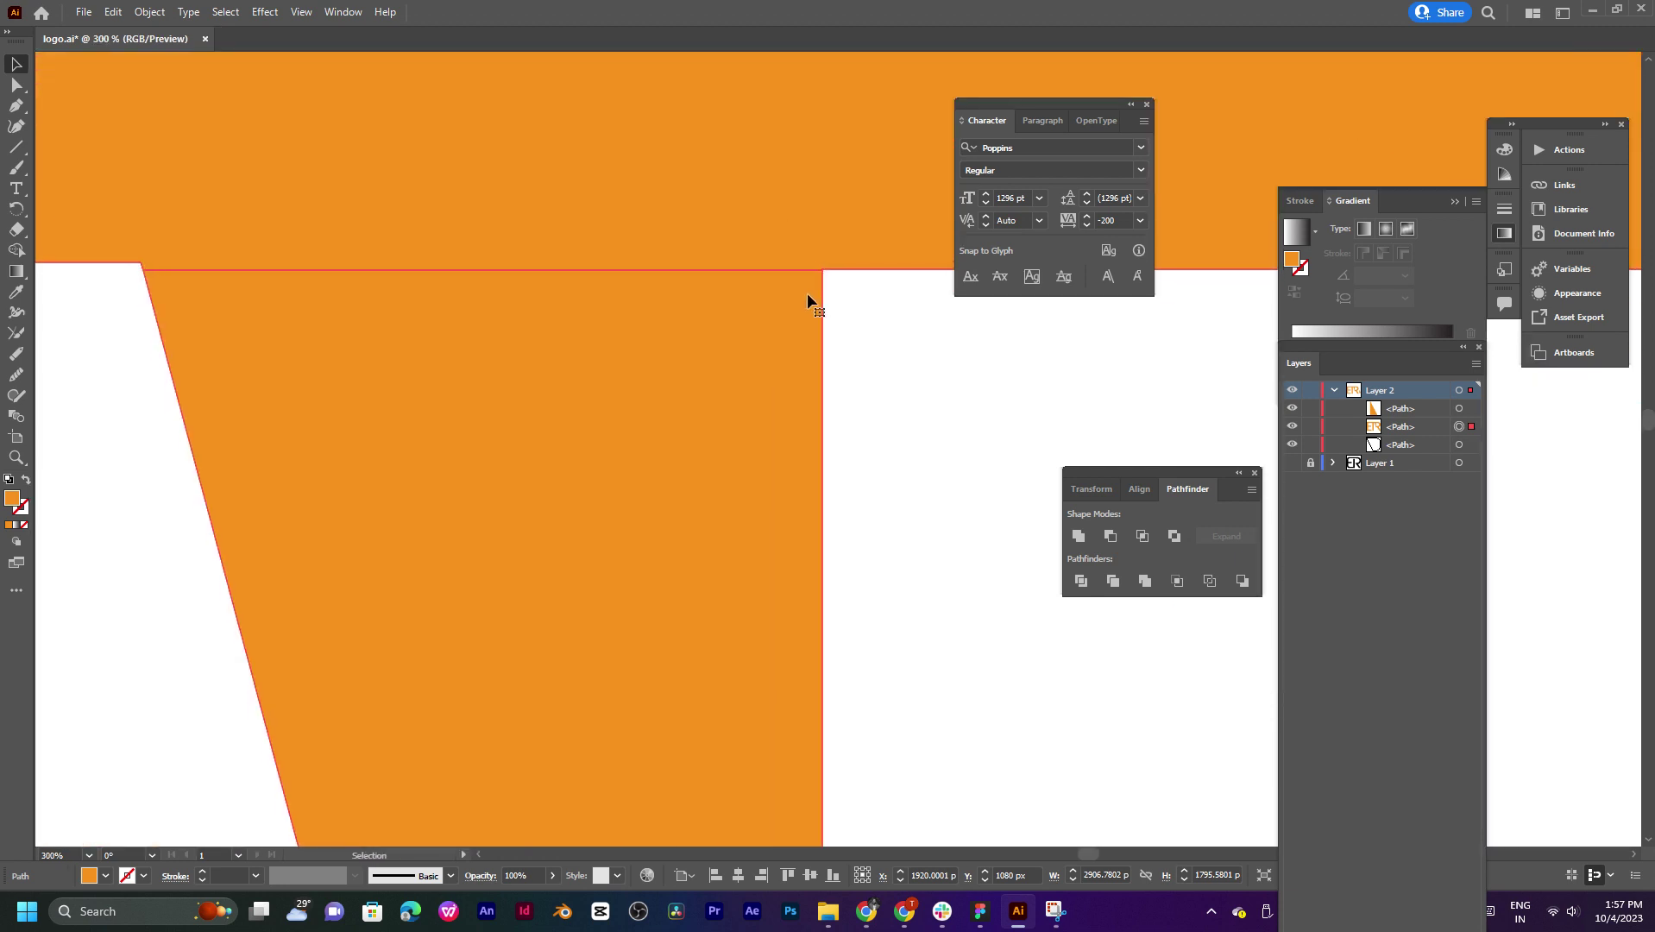
Step: Delete the slanted piece's corner anchors with the Pen tool, undoing one wrong deletion
{"action": "key", "text": "p"}
{"action": "left_click", "coordinate": [822, 270], "text": "ctrl"}
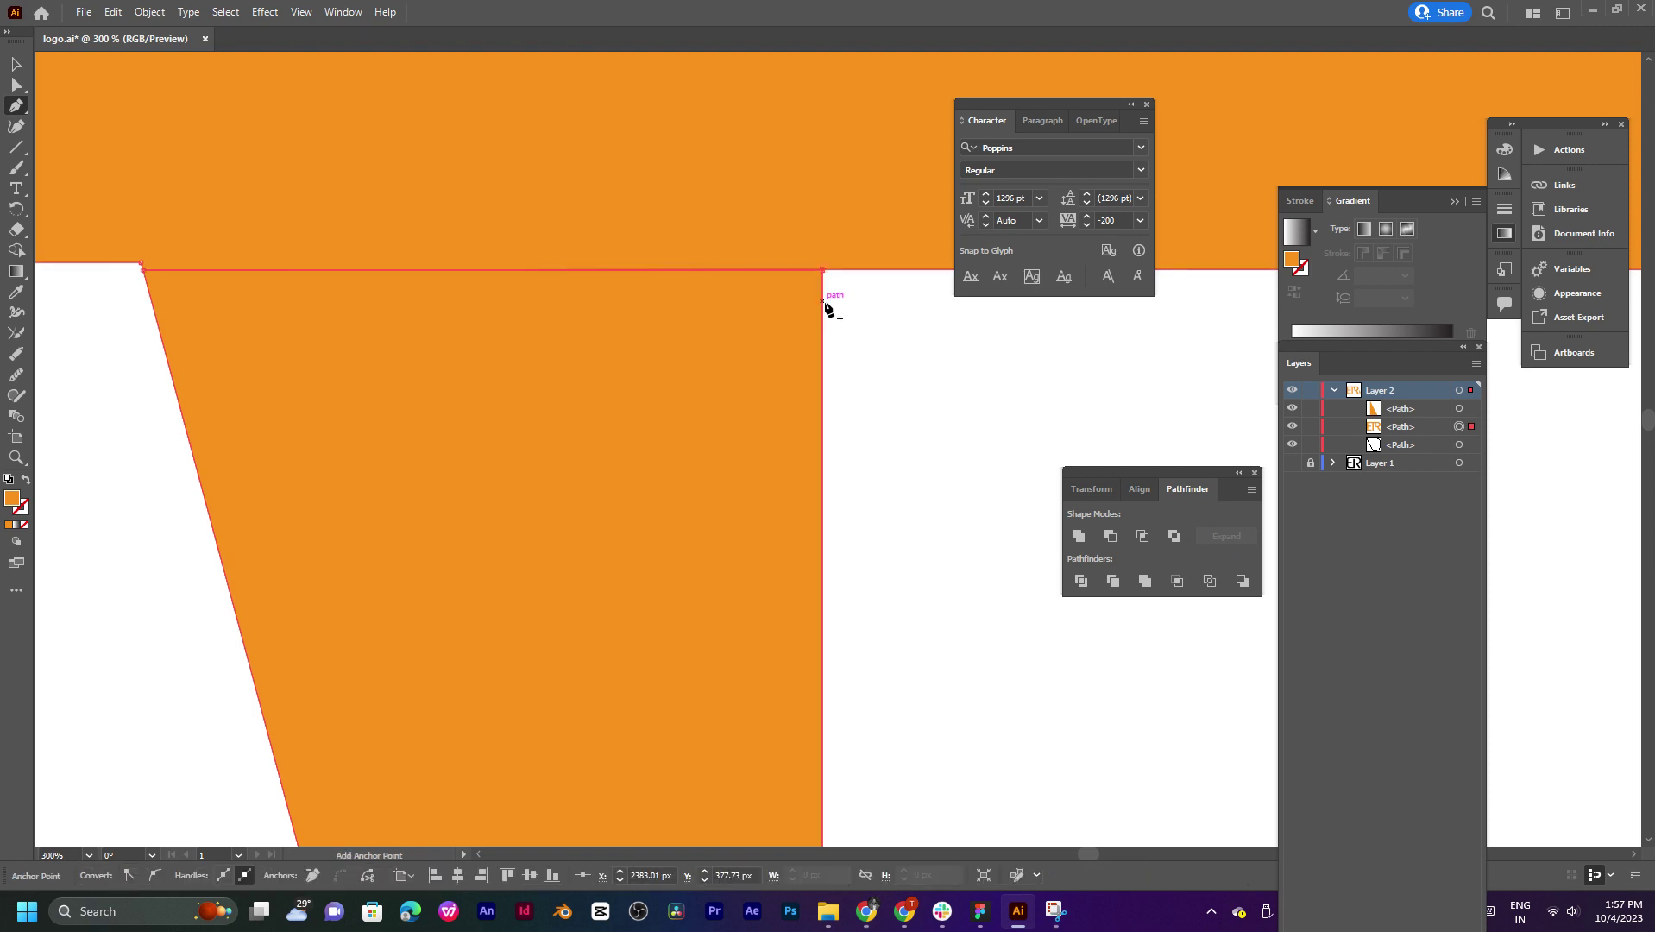
{"action": "left_click", "coordinate": [144, 275]}
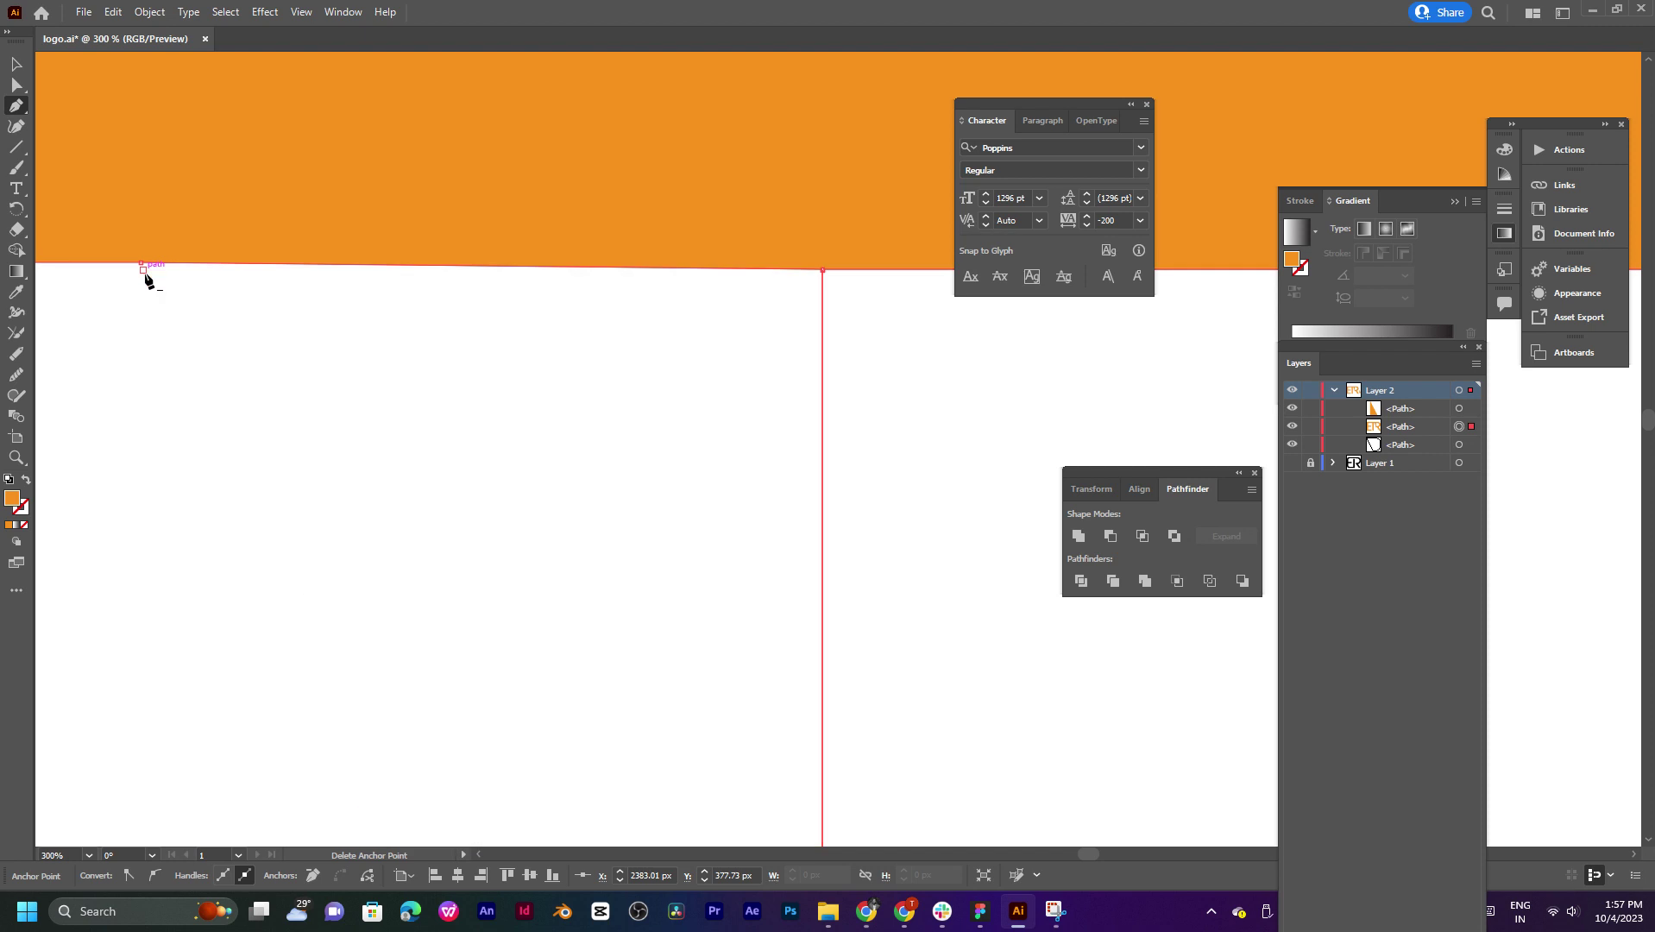
{"action": "left_click", "coordinate": [823, 272]}
{"action": "key", "text": "ctrl+z"}
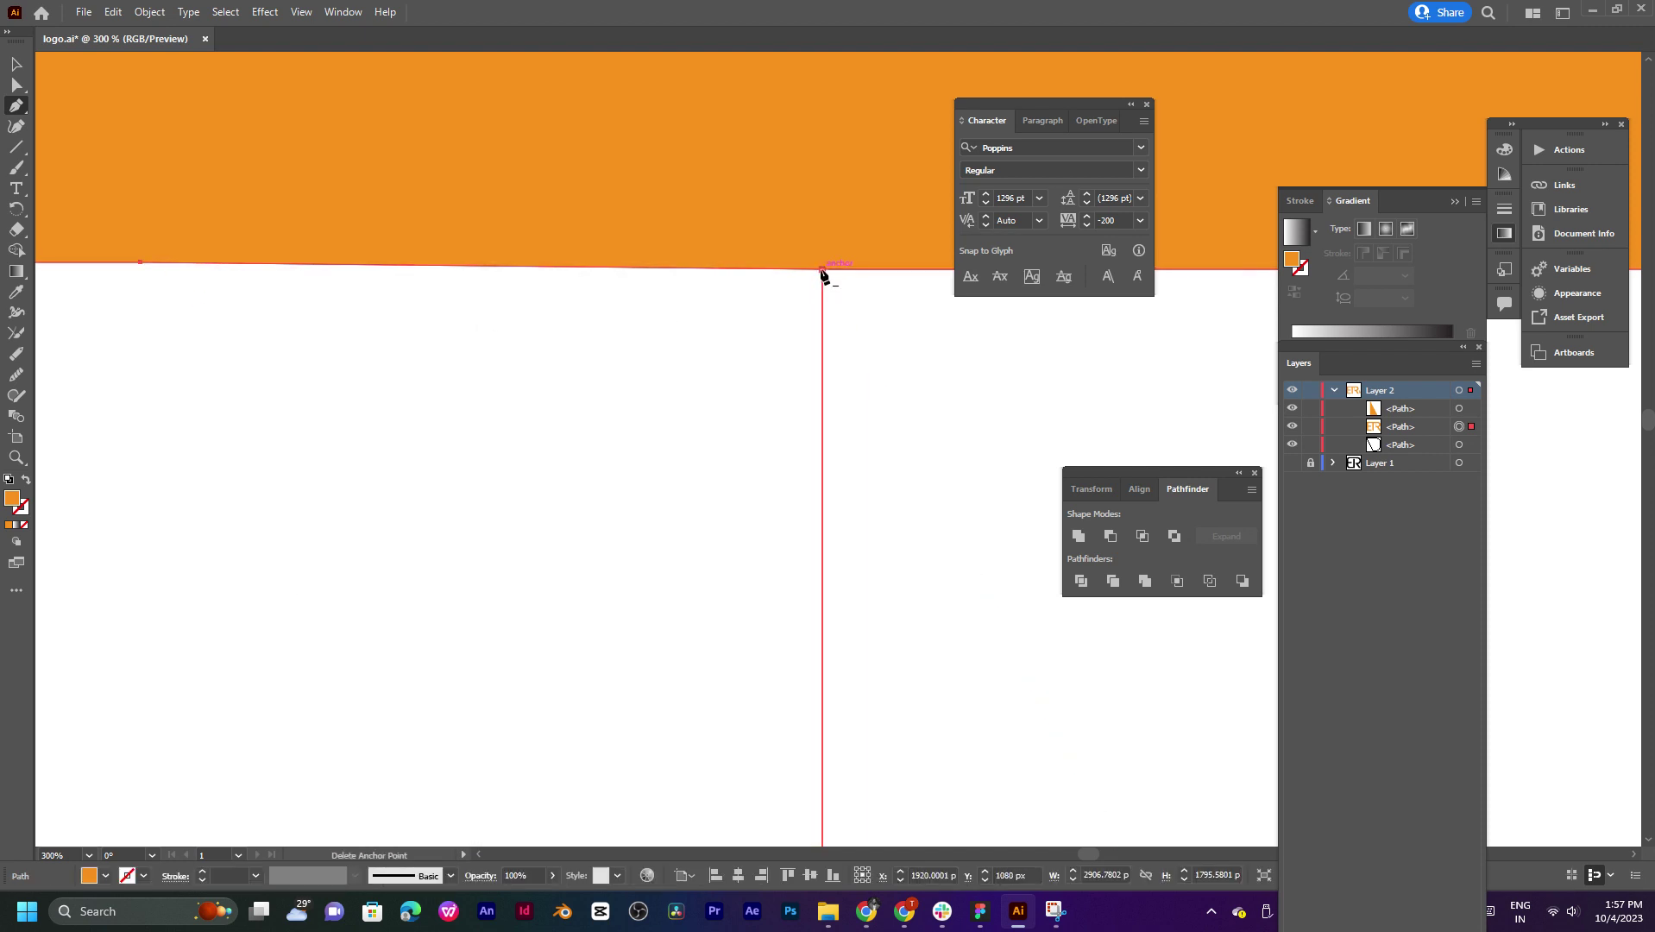
{"action": "left_click", "coordinate": [822, 271]}
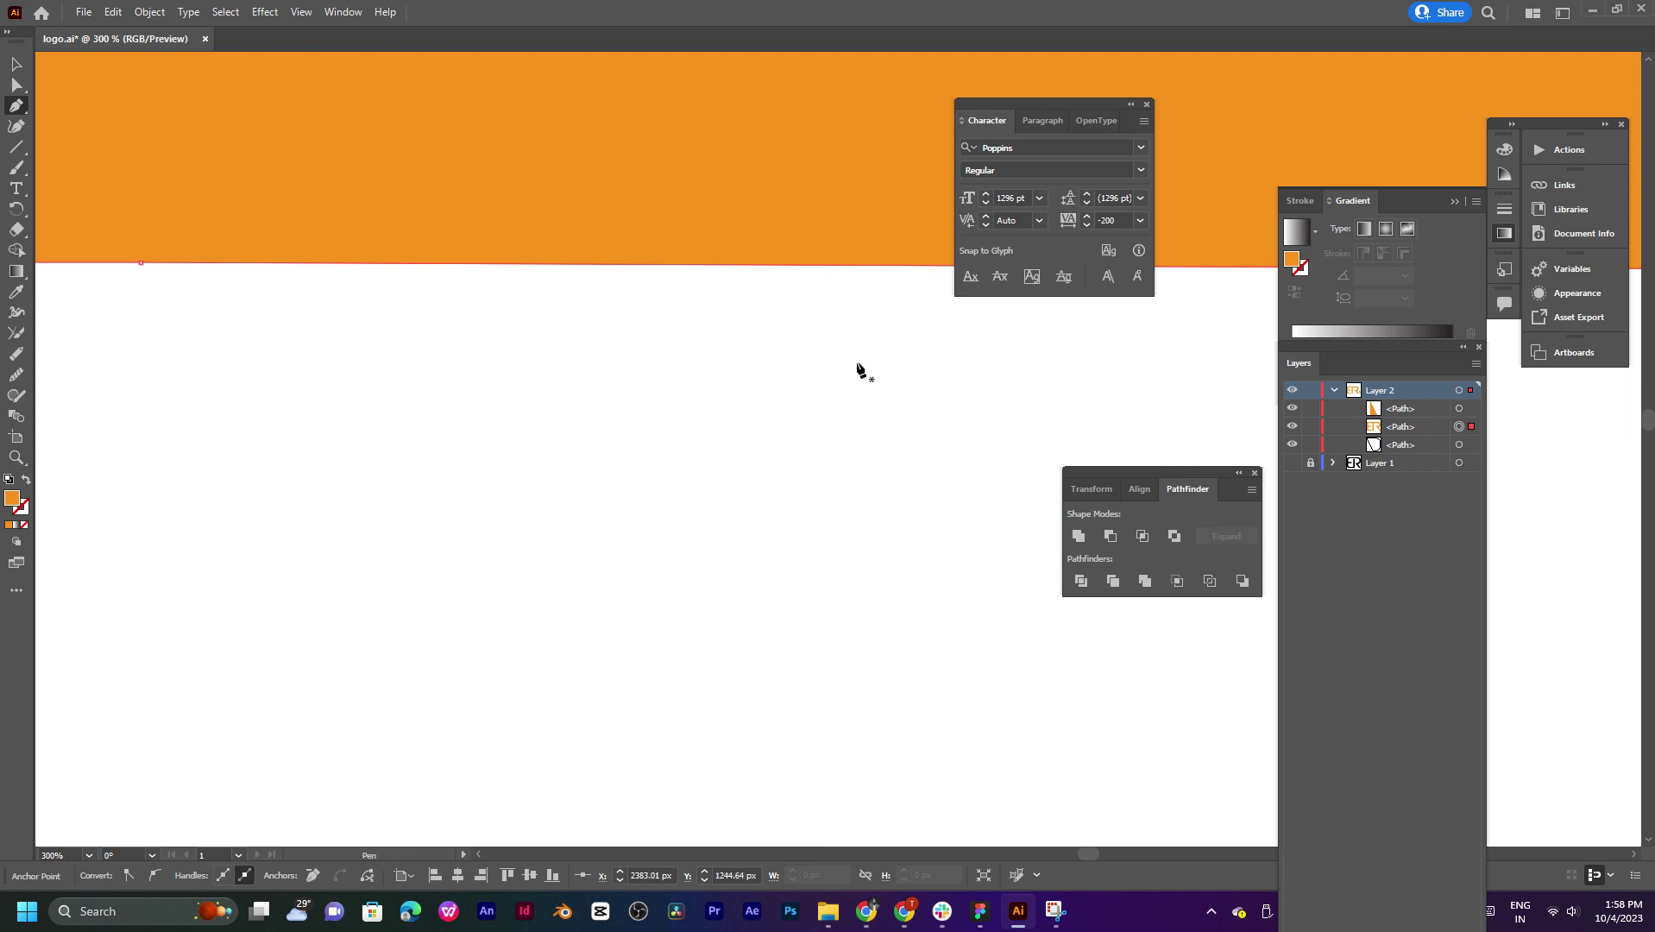
Step: Zoom back out, try deleting the R bowl's bottom anchor, then undo it
{"action": "scroll", "coordinate": [885, 414], "scroll_direction": "down", "scroll_amount": 3}
{"action": "scroll", "coordinate": [884, 402], "scroll_direction": "down", "scroll_amount": 3}
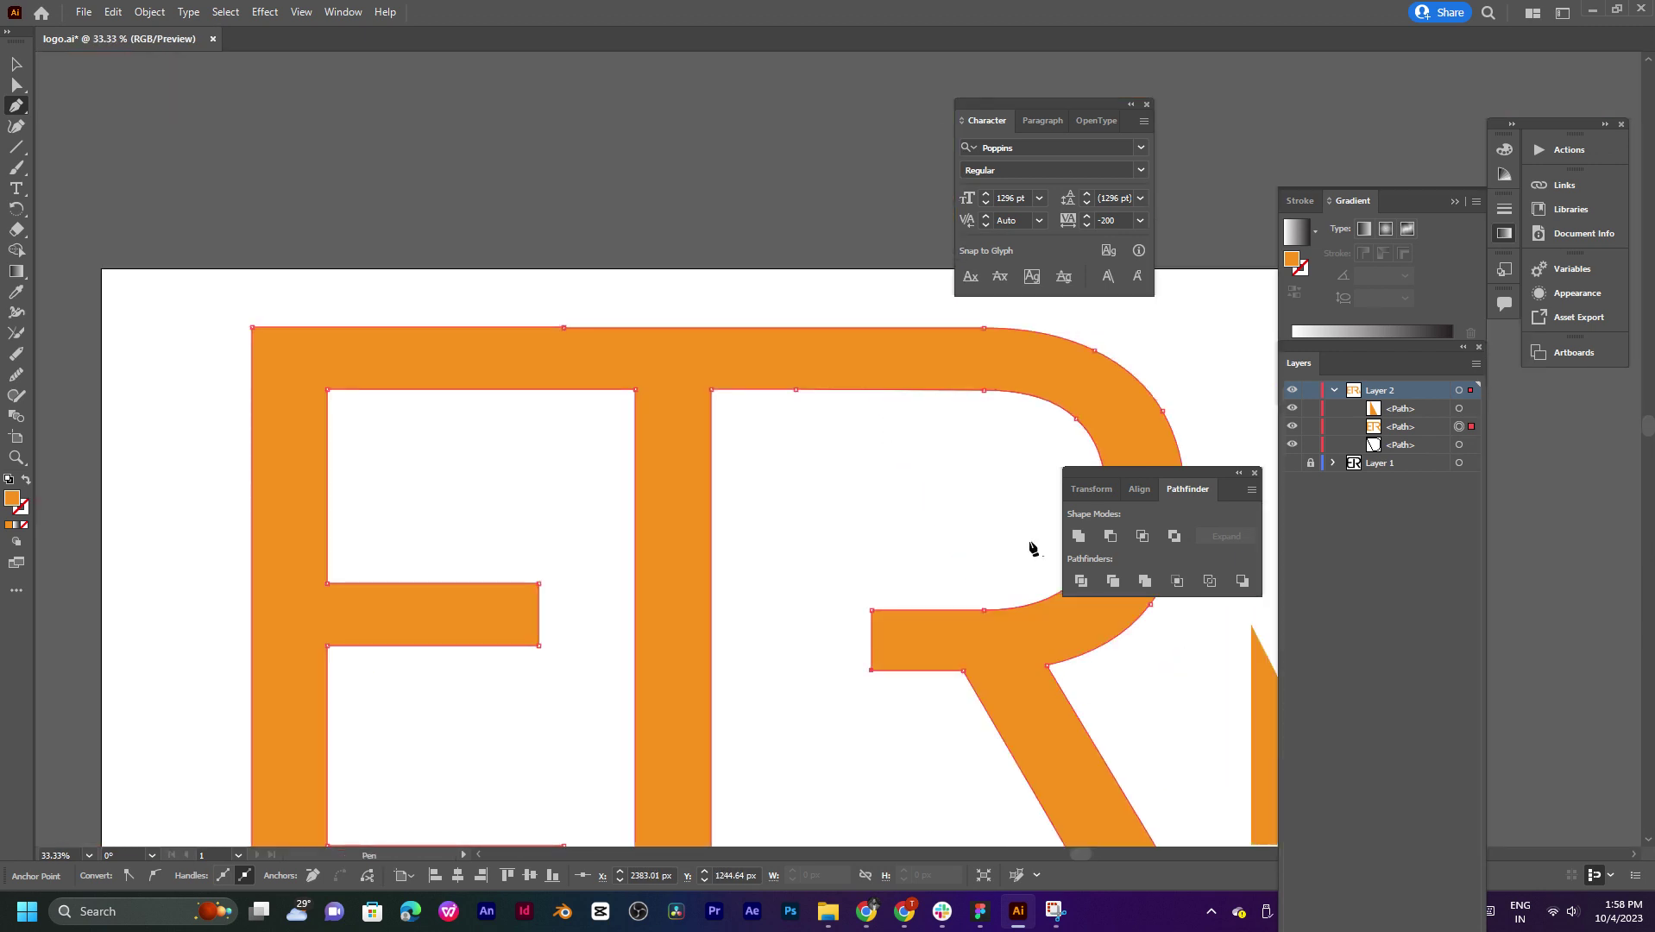
{"action": "left_click_drag", "start_coordinate": [1027, 547], "coordinate": [827, 511]}
{"action": "scroll", "coordinate": [794, 566], "scroll_direction": "up", "scroll_amount": 2}
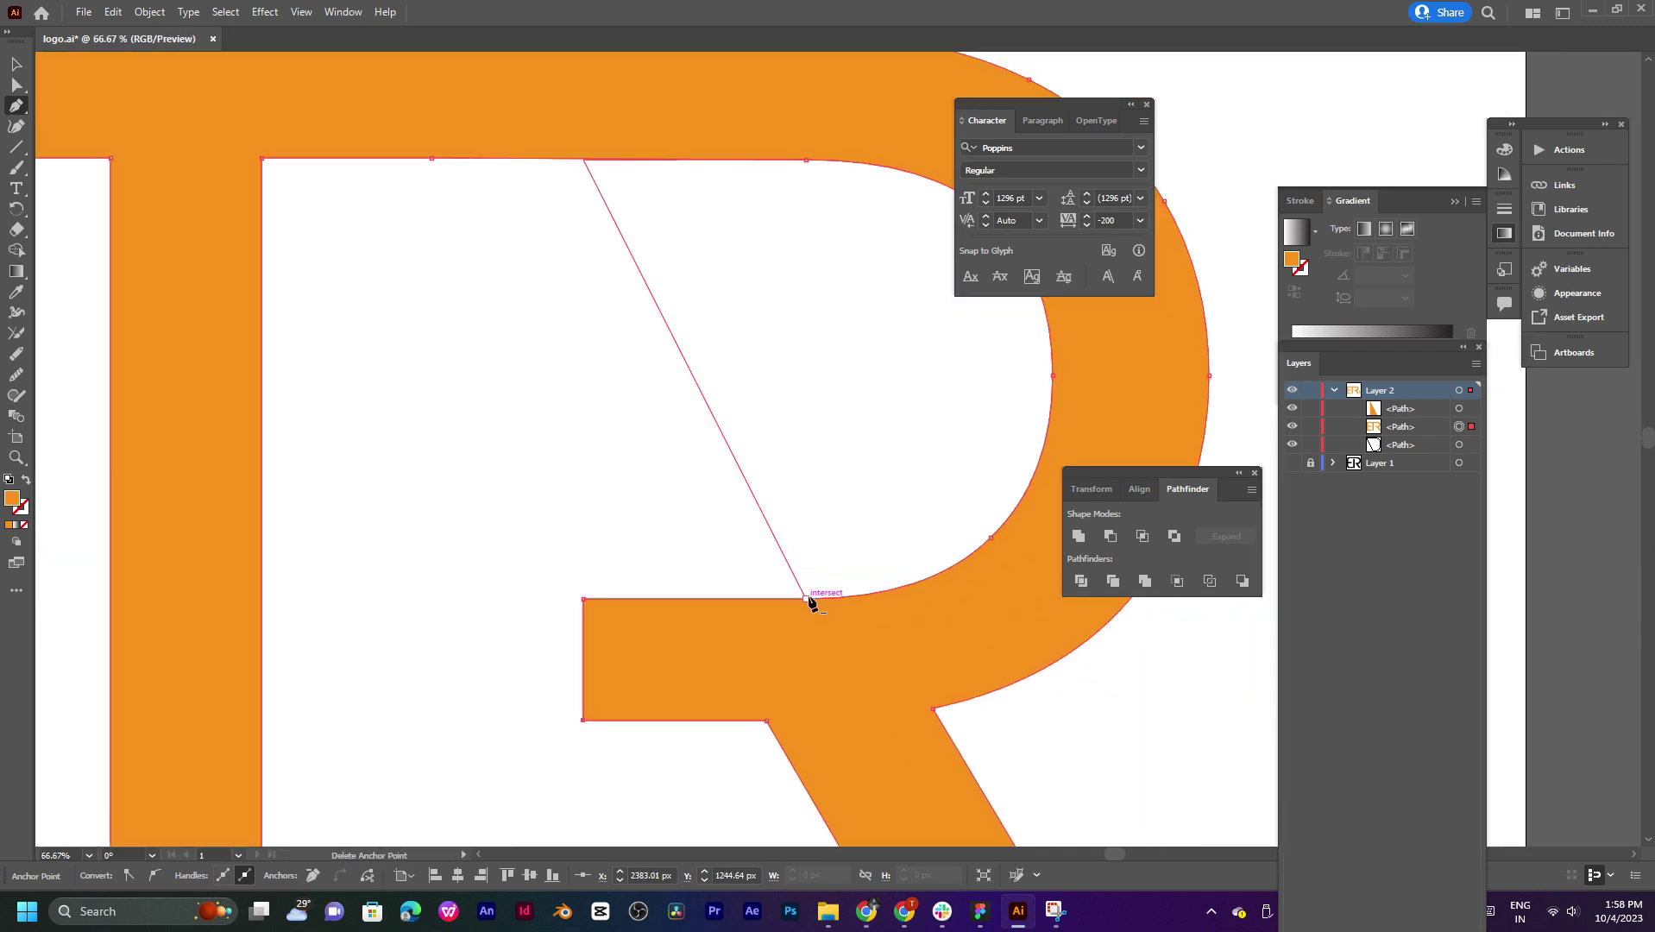
{"action": "left_click", "coordinate": [806, 597]}
{"action": "key", "text": "ctrl+z"}
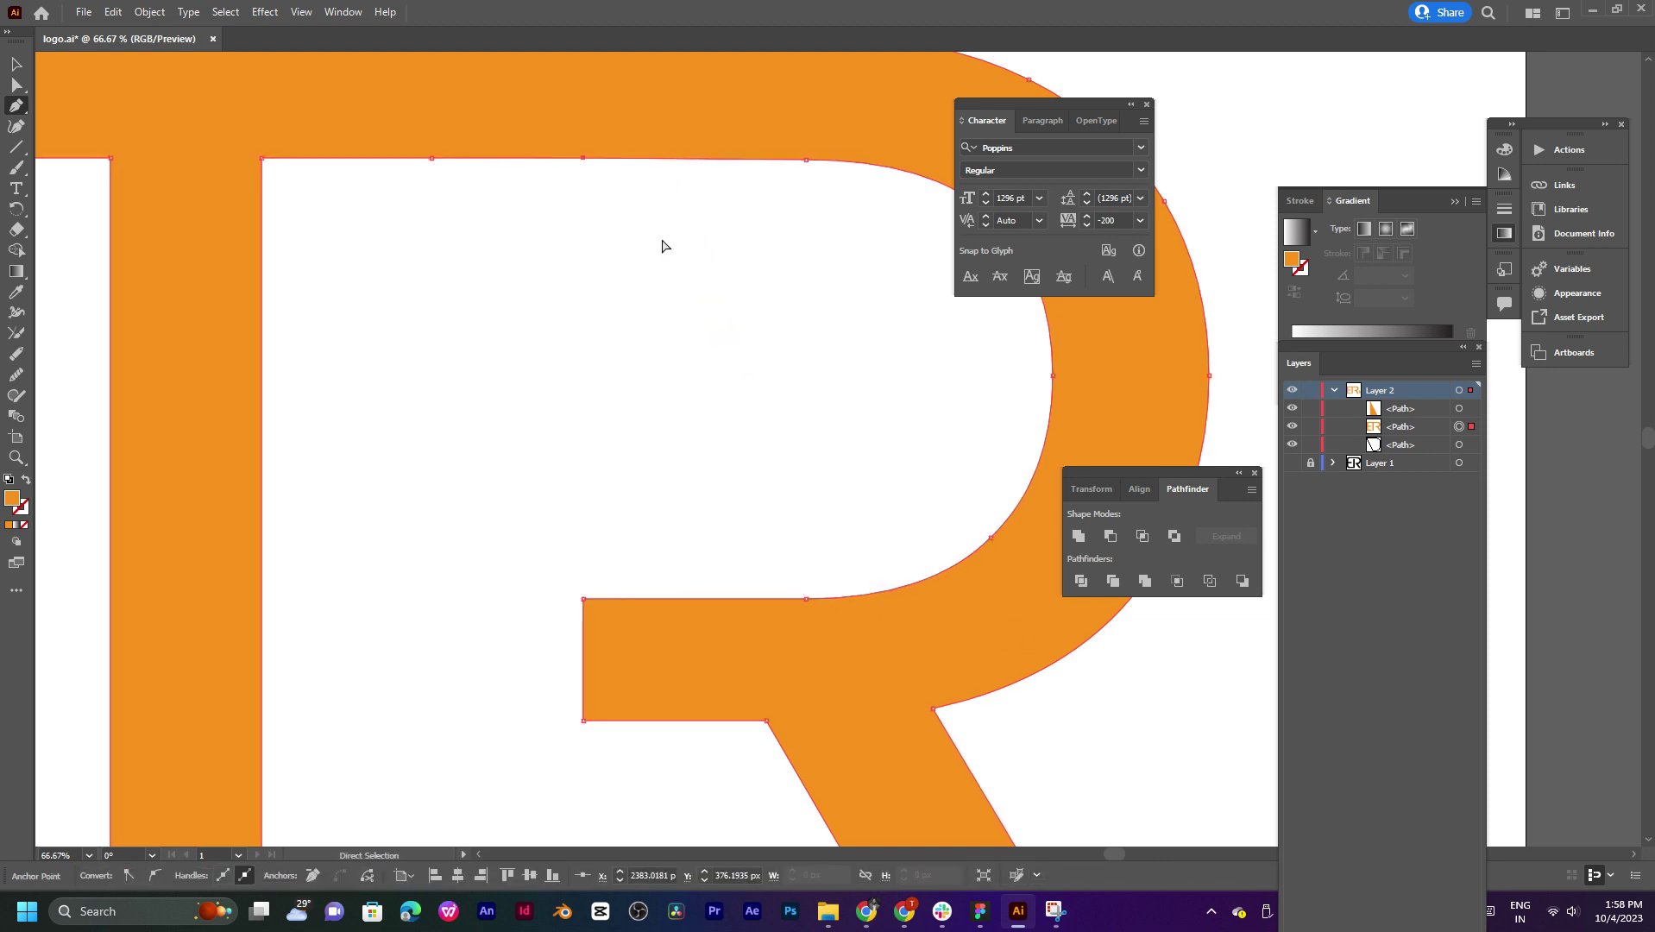
Step: Select the diagonal cut line on its own and hide it in the Layers panel
{"action": "key", "text": "v"}
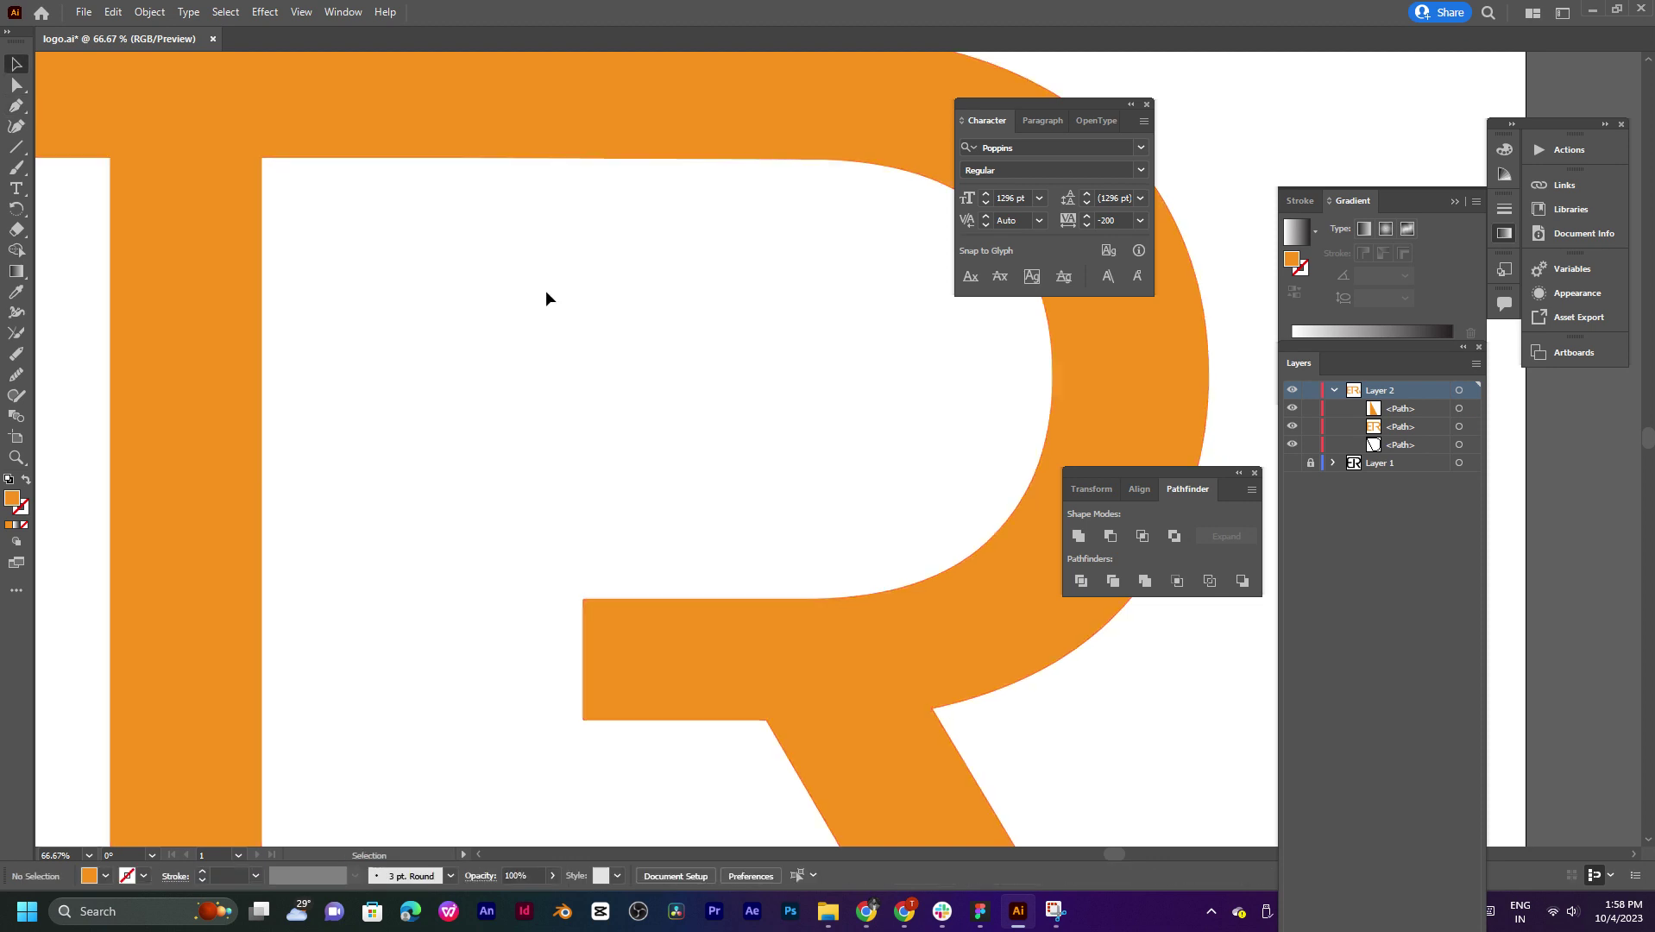
{"action": "left_click_drag", "start_coordinate": [546, 290], "coordinate": [990, 612]}
{"action": "scroll", "coordinate": [945, 632], "scroll_direction": "right", "scroll_amount": 5}
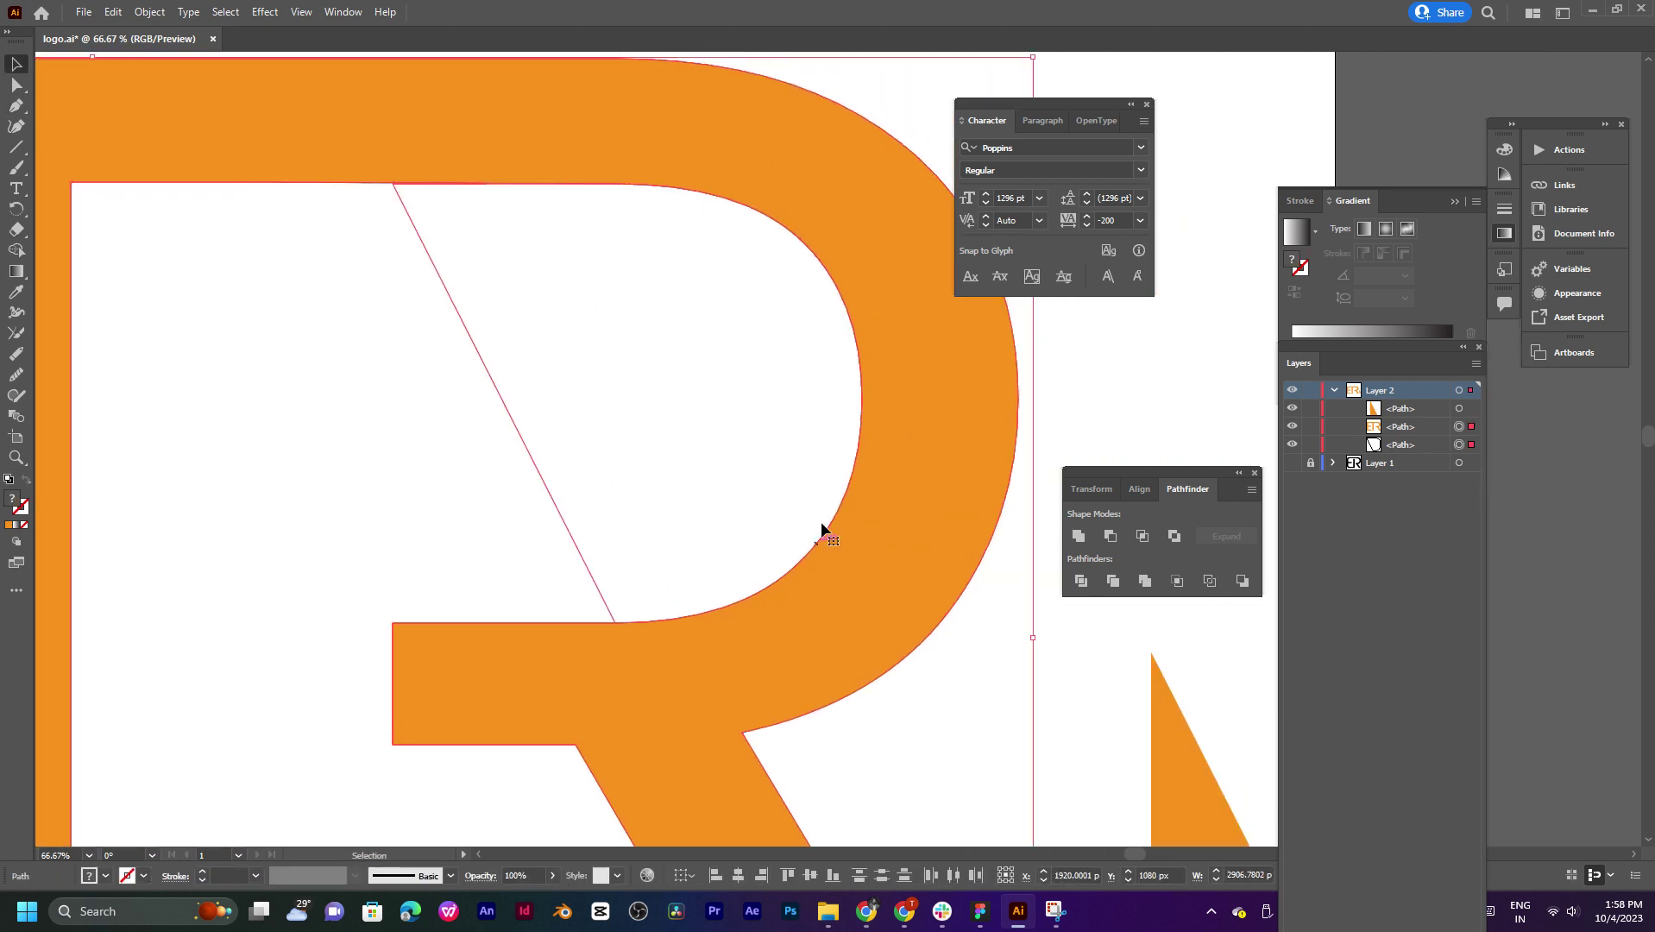
{"action": "scroll", "coordinate": [436, 209], "scroll_direction": "up", "scroll_amount": 8}
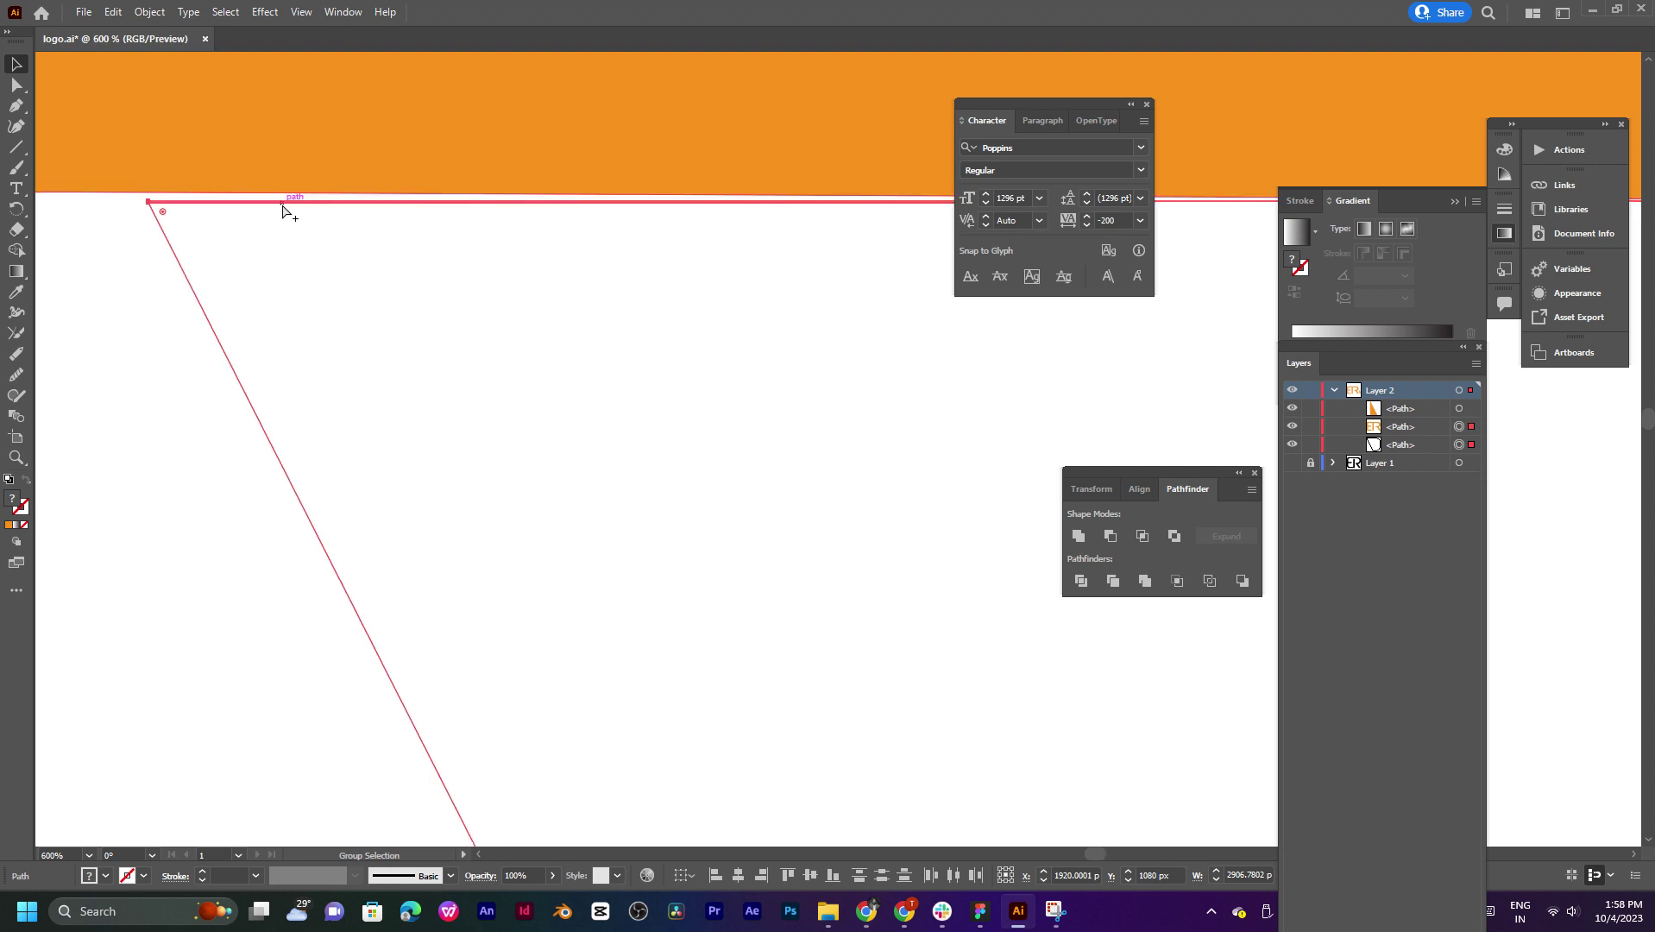
{"action": "left_click_drag", "start_coordinate": [303, 228], "coordinate": [683, 413]}
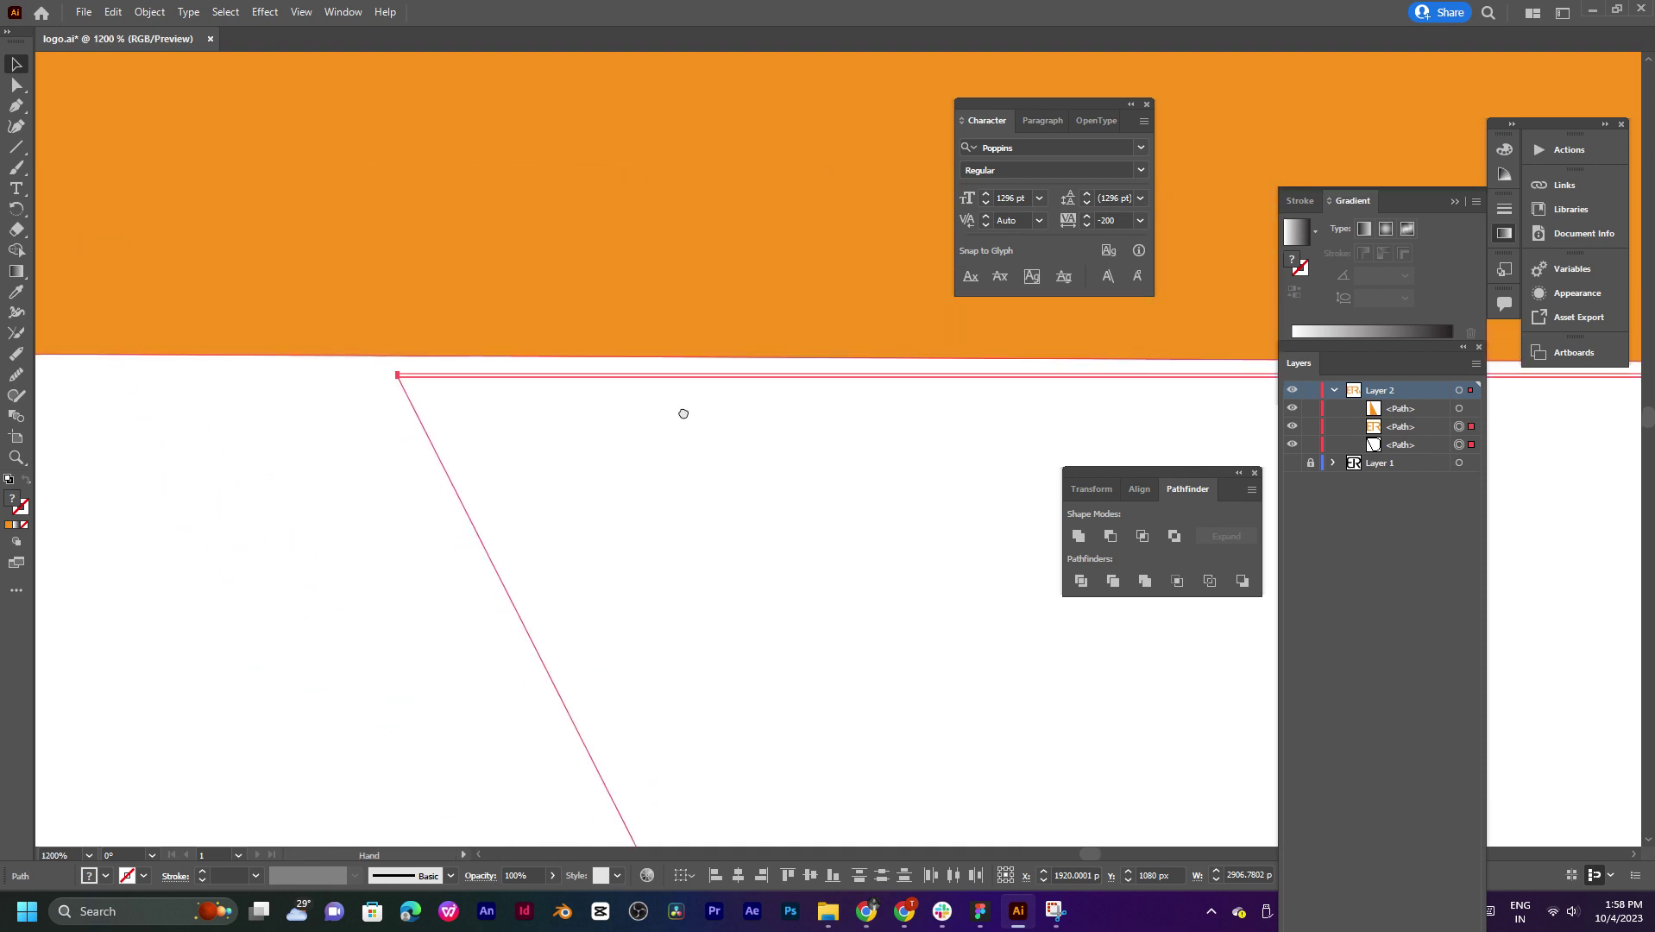
{"action": "left_click", "coordinate": [406, 392]}
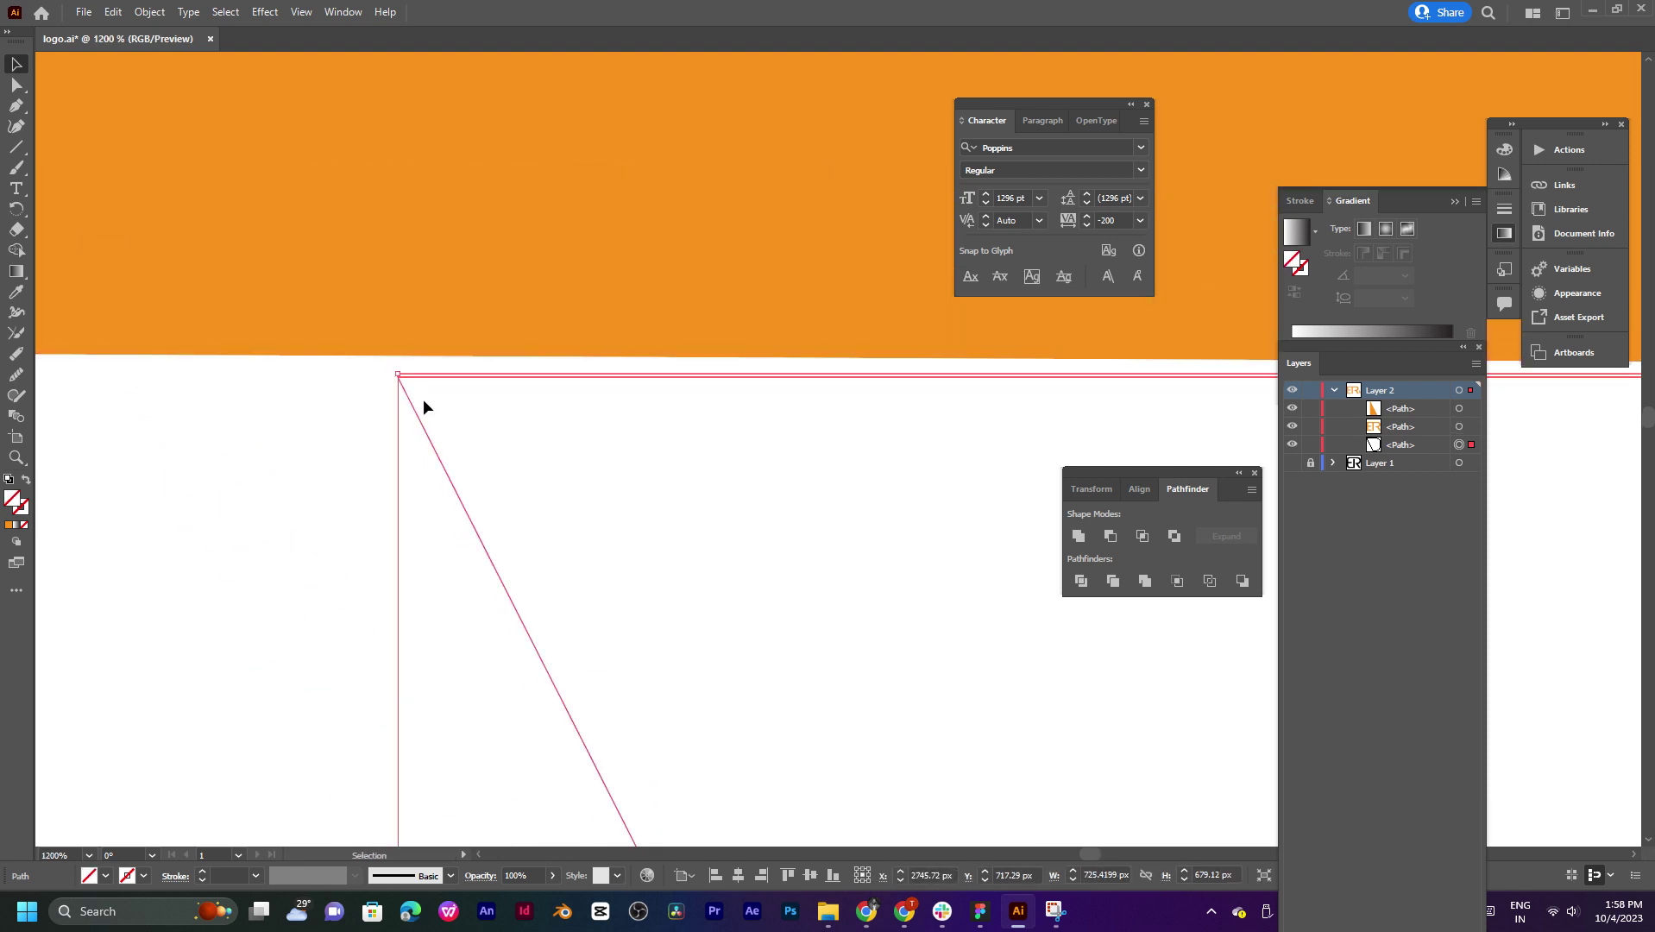
{"action": "left_click", "coordinate": [1292, 445]}
Step: Select and delete the stray orange triangle right of the R
{"action": "scroll", "coordinate": [750, 573], "scroll_direction": "down", "scroll_amount": 10}
{"action": "scroll", "coordinate": [754, 547], "scroll_direction": "down", "scroll_amount": 8}
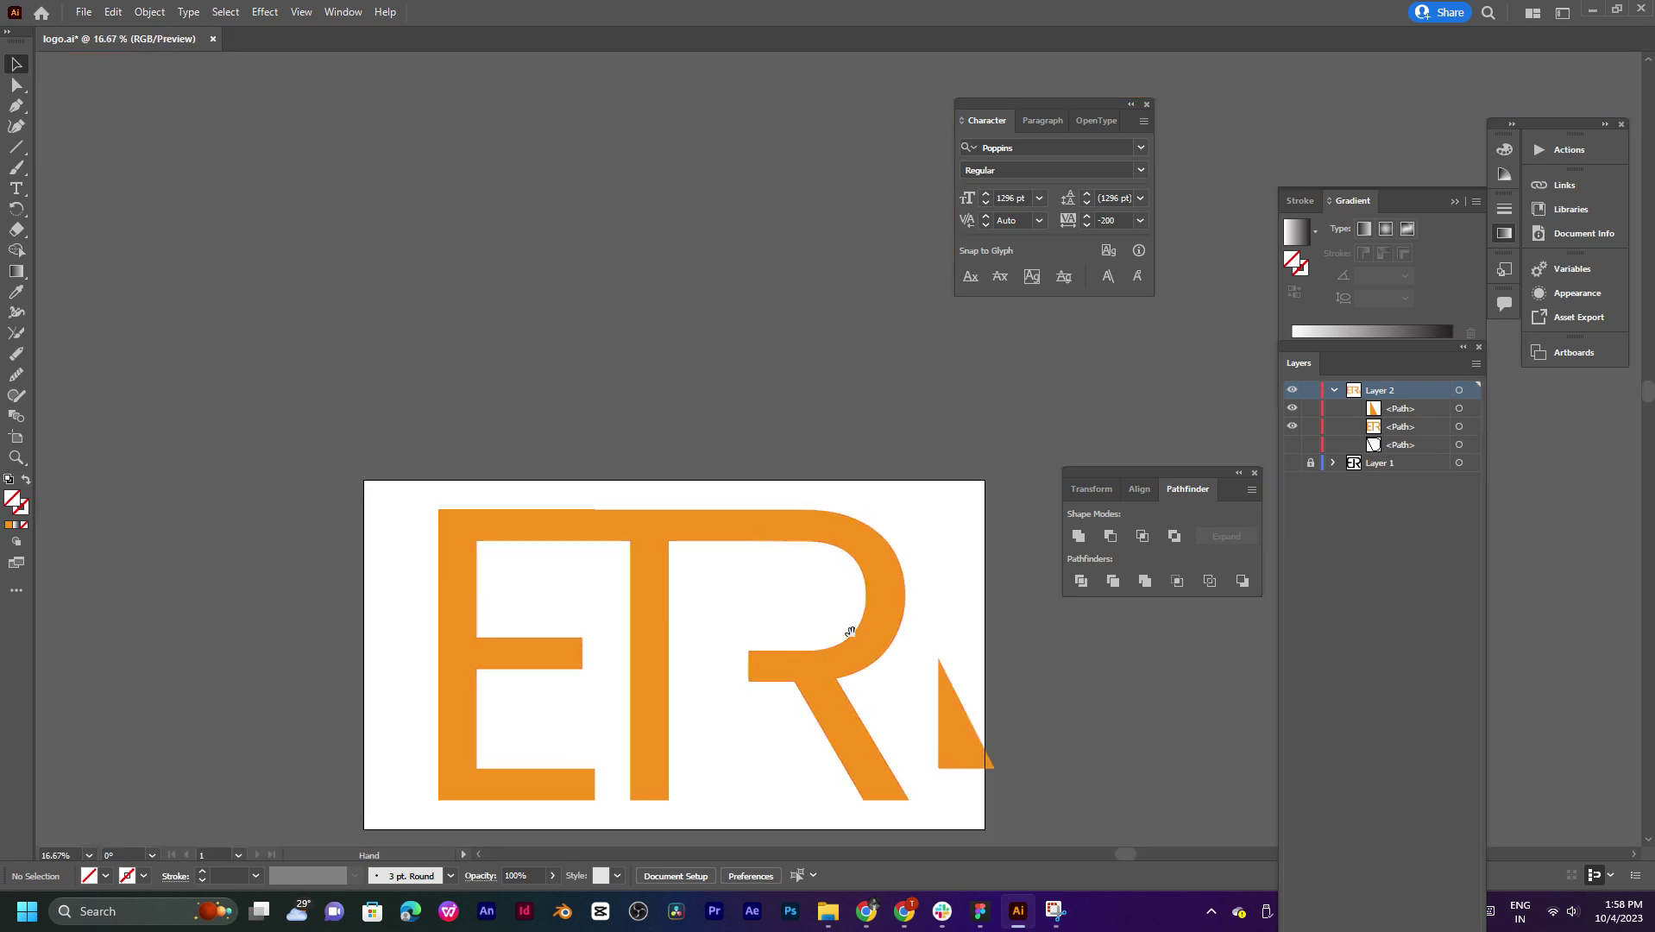
{"action": "left_click", "coordinate": [938, 583]}
{"action": "key", "text": "Delete"}
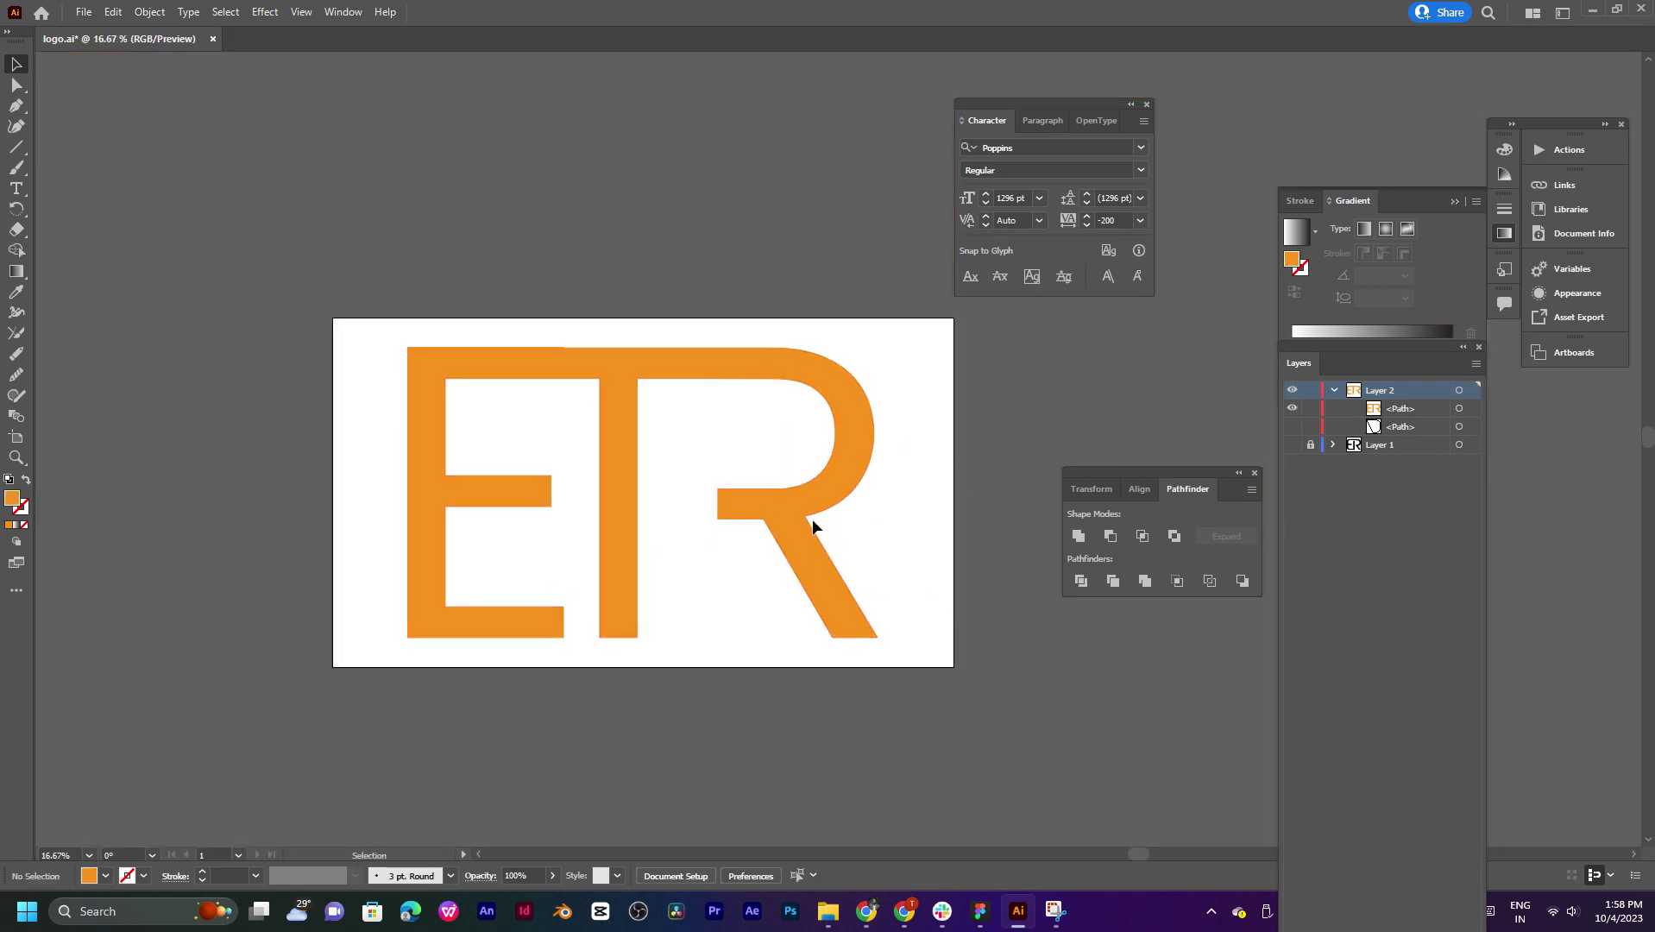
Step: Try squeezing the ETR letters narrower, then undo to restore their width
{"action": "scroll", "coordinate": [705, 434], "scroll_direction": "up", "scroll_amount": 1}
{"action": "scroll", "coordinate": [706, 432], "scroll_direction": "up", "scroll_amount": 1}
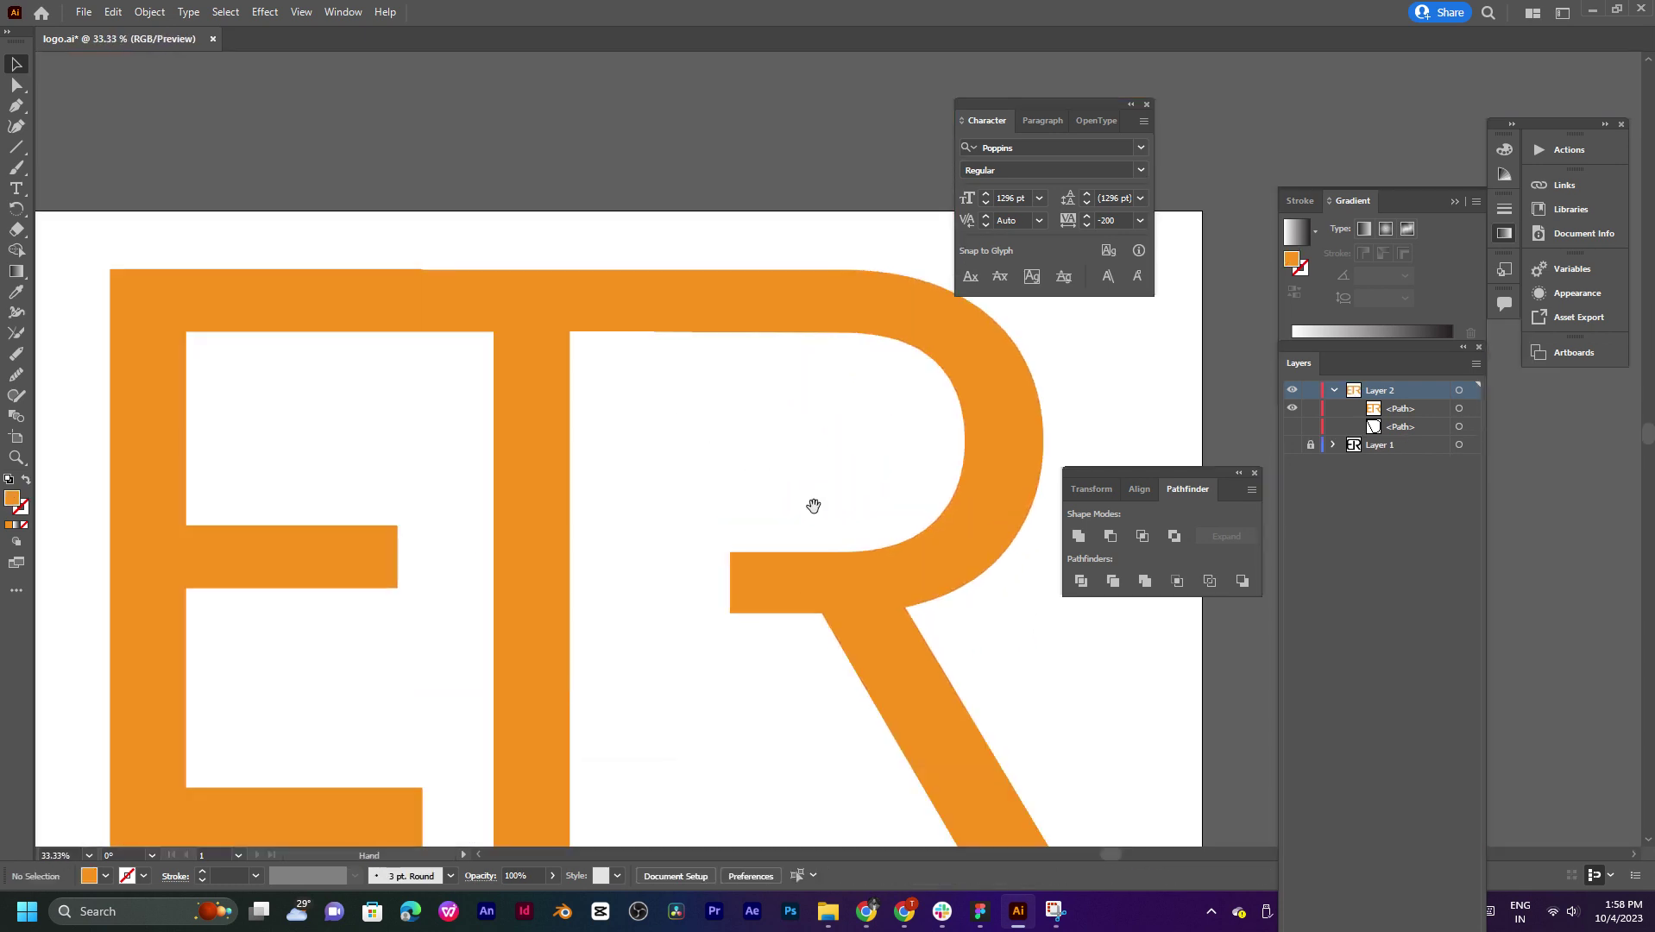
{"action": "scroll", "coordinate": [811, 501], "scroll_direction": "down", "scroll_amount": 2}
{"action": "left_click", "coordinate": [878, 565]}
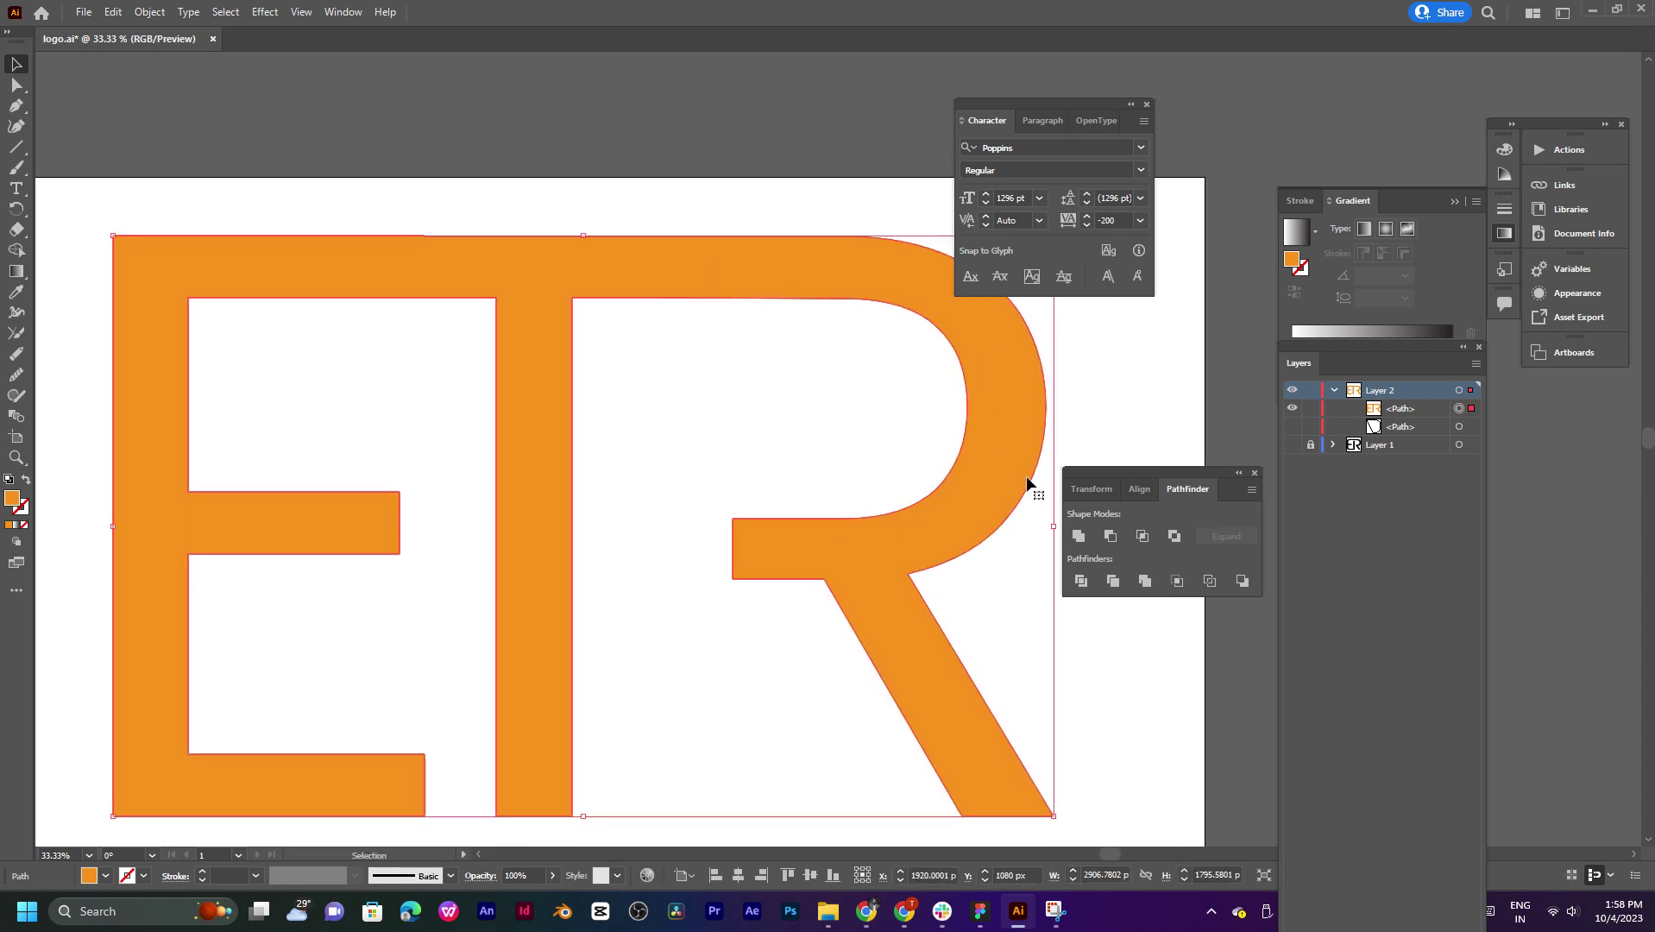
{"action": "left_click_drag", "start_coordinate": [1057, 532], "coordinate": [743, 528]}
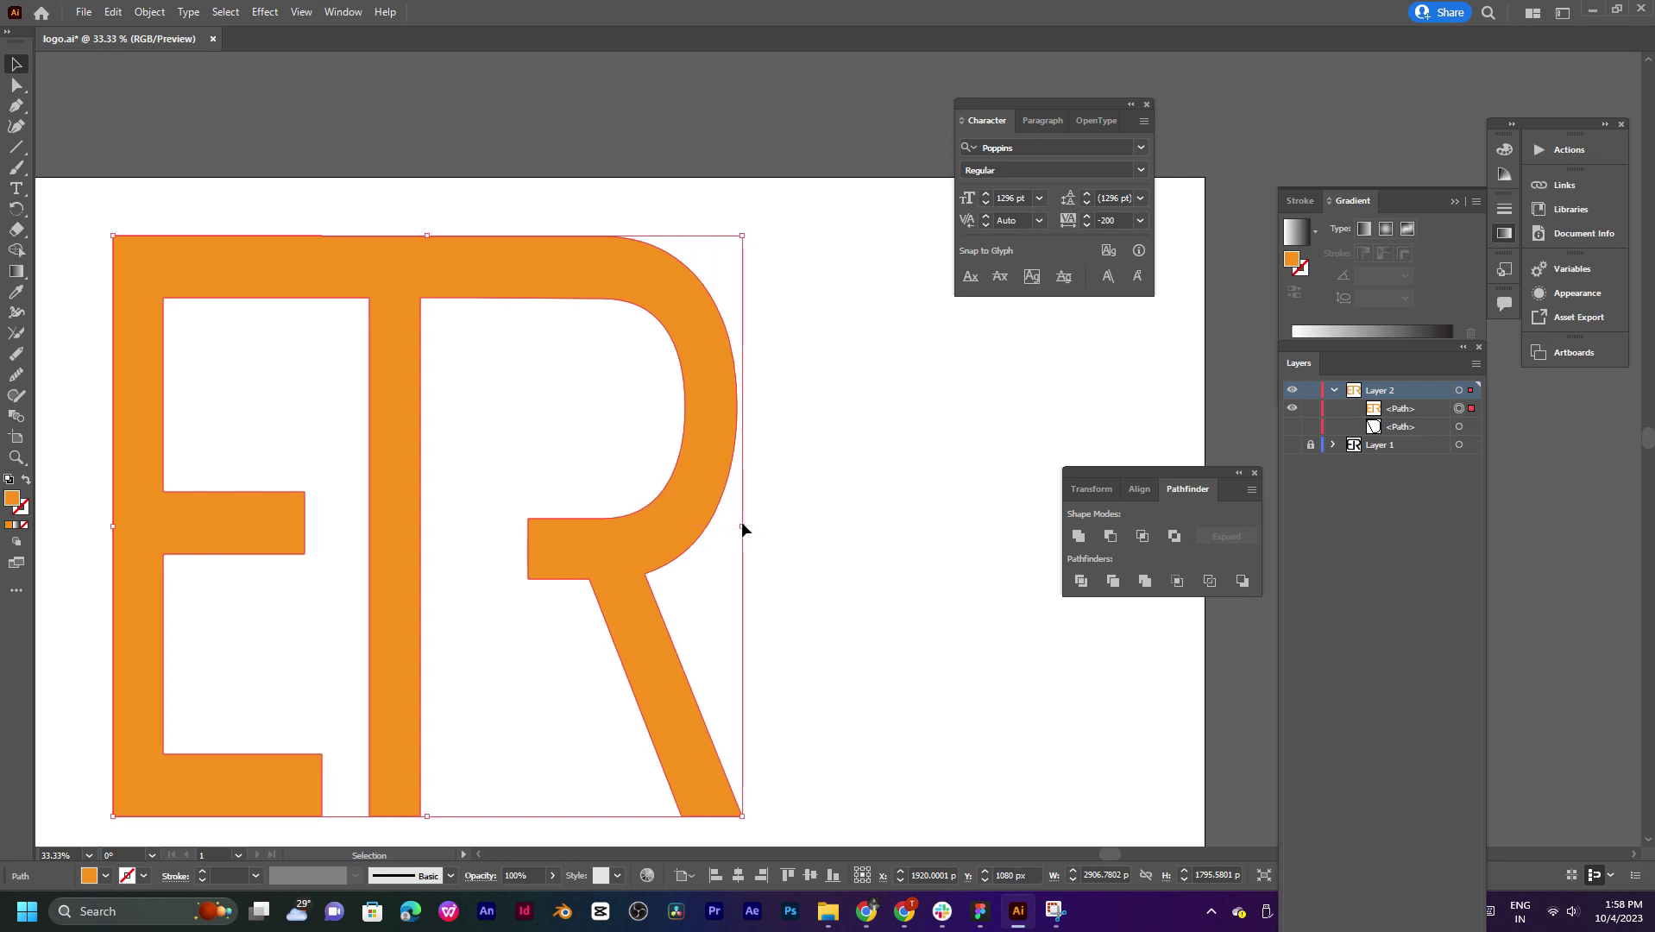
{"action": "key", "text": "ctrl+z"}
Step: Inspect the ETR outline's anchor points and center the letters in the window
{"action": "left_click_drag", "start_coordinate": [716, 444], "coordinate": [698, 436]}
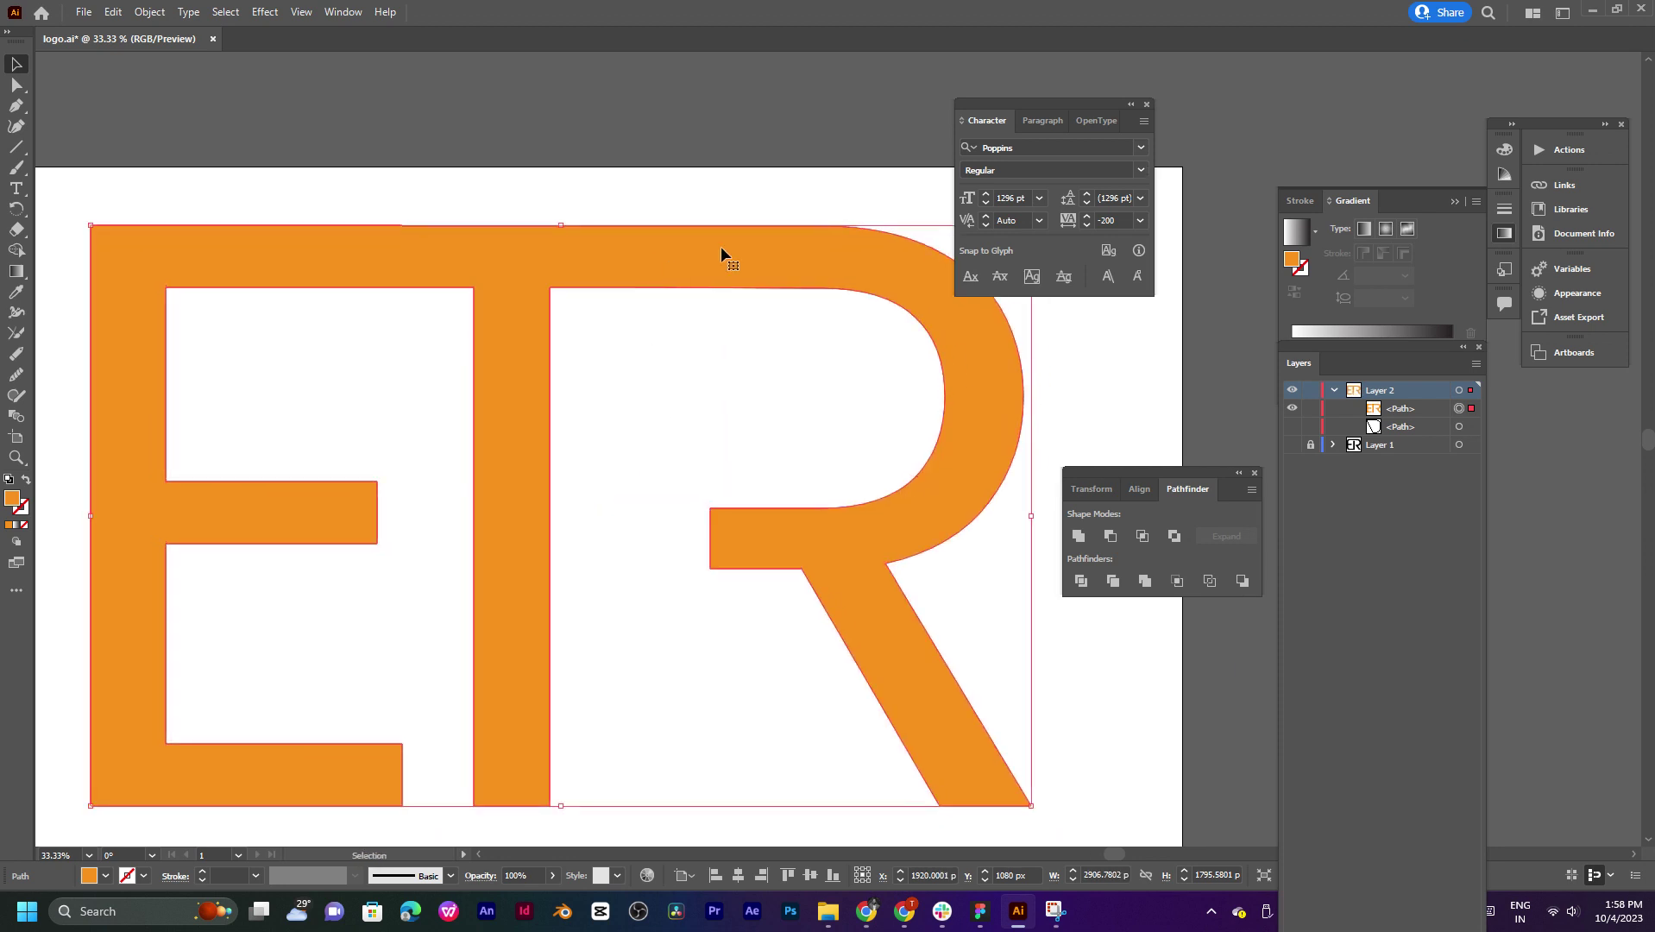
{"action": "left_click", "coordinate": [675, 187]}
{"action": "left_click", "coordinate": [706, 281]}
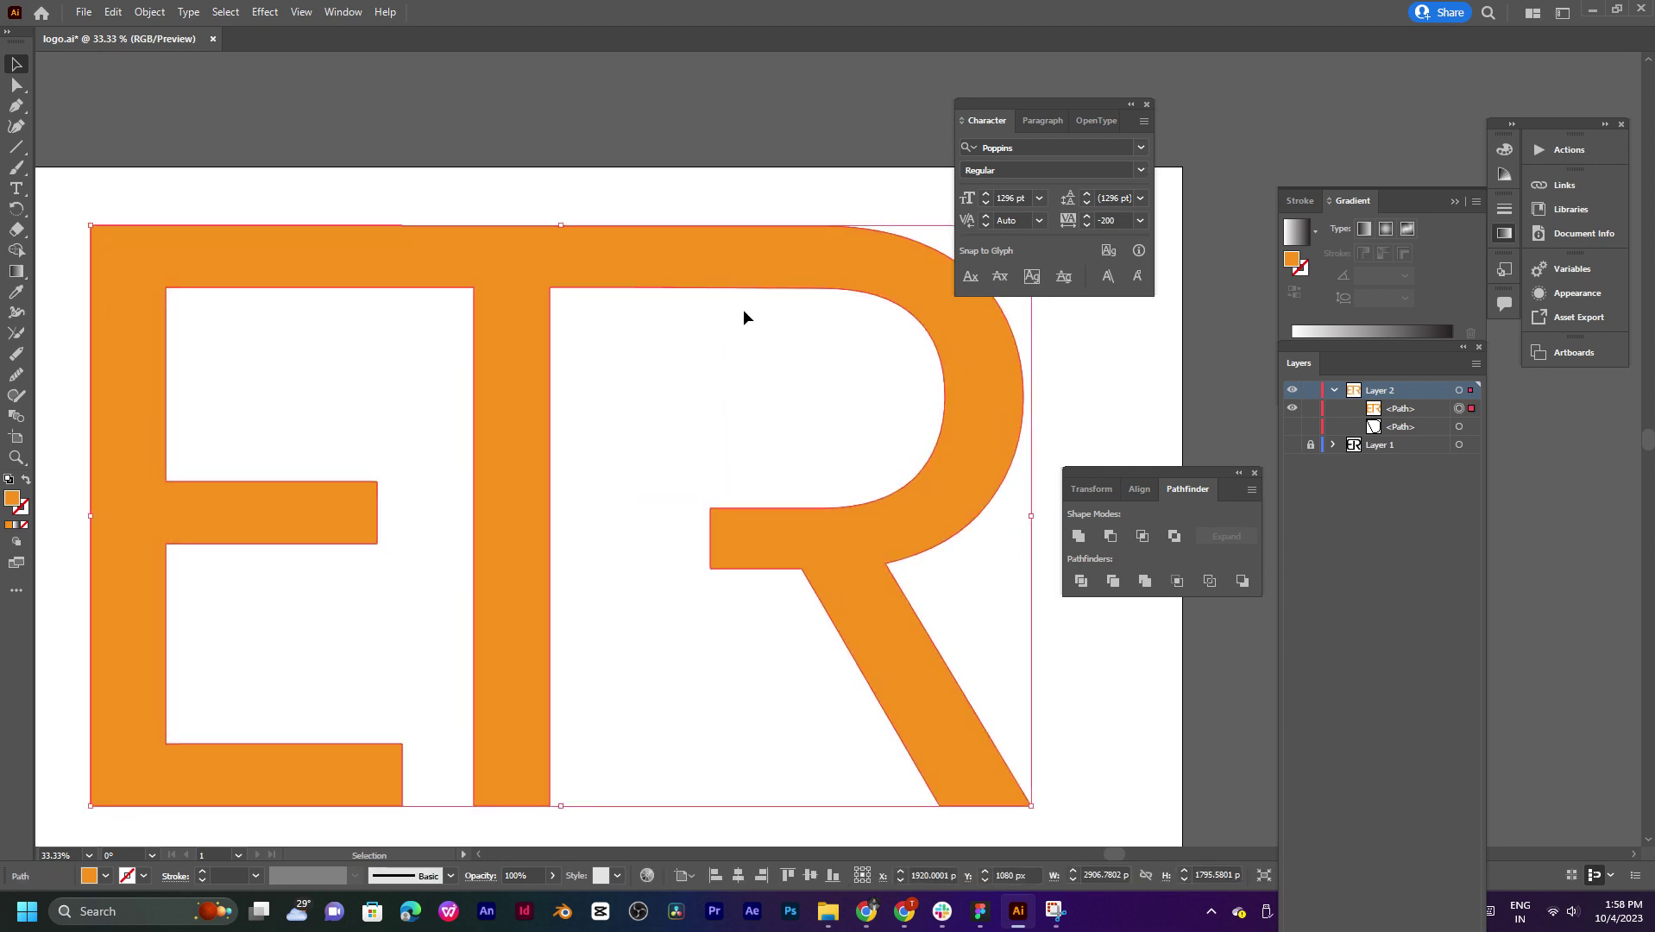
{"action": "scroll", "coordinate": [725, 268], "scroll_direction": "up", "scroll_amount": 3}
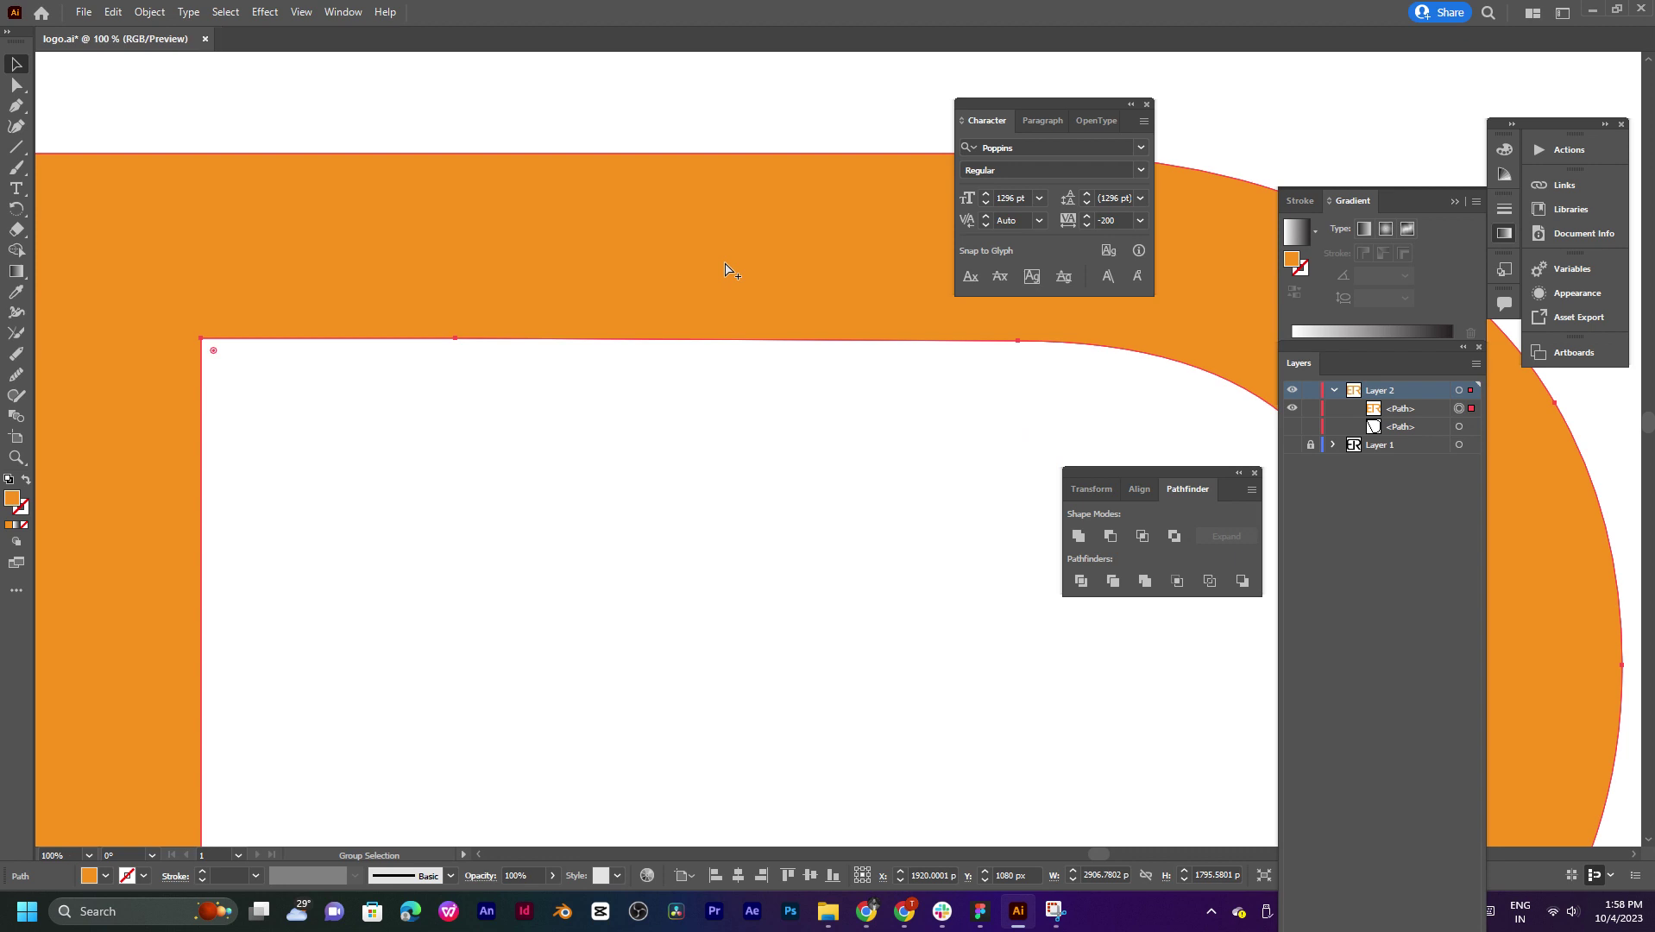
{"action": "scroll", "coordinate": [725, 269], "scroll_direction": "down", "scroll_amount": 3}
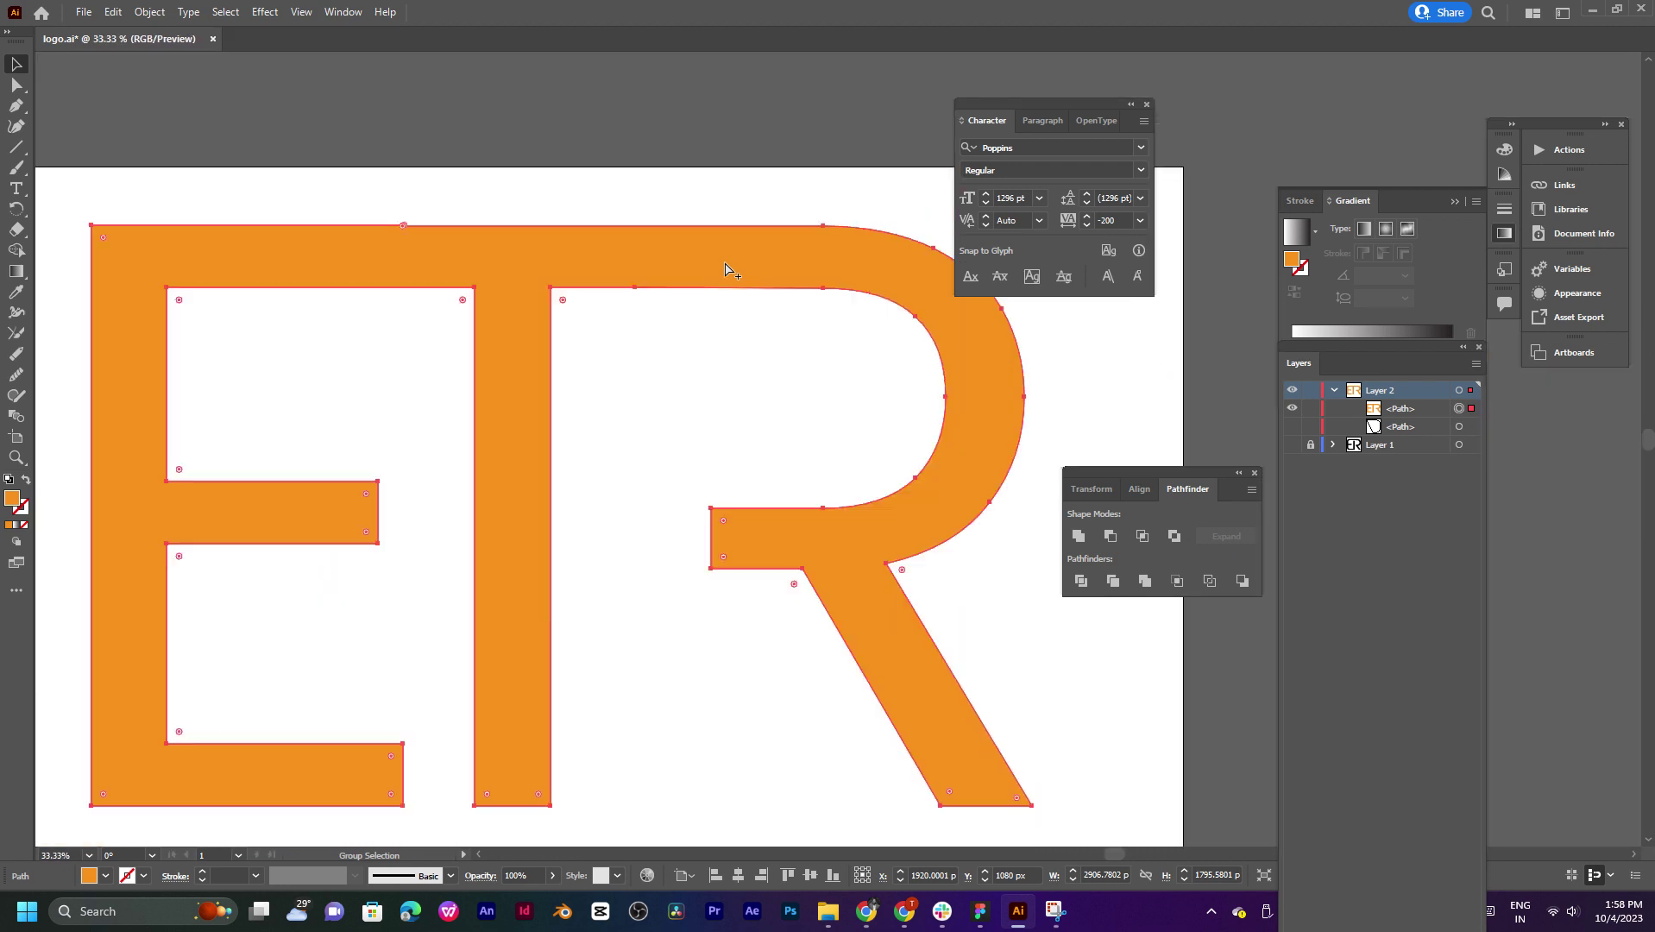
{"action": "scroll", "coordinate": [706, 344], "scroll_direction": "right", "scroll_amount": 2}
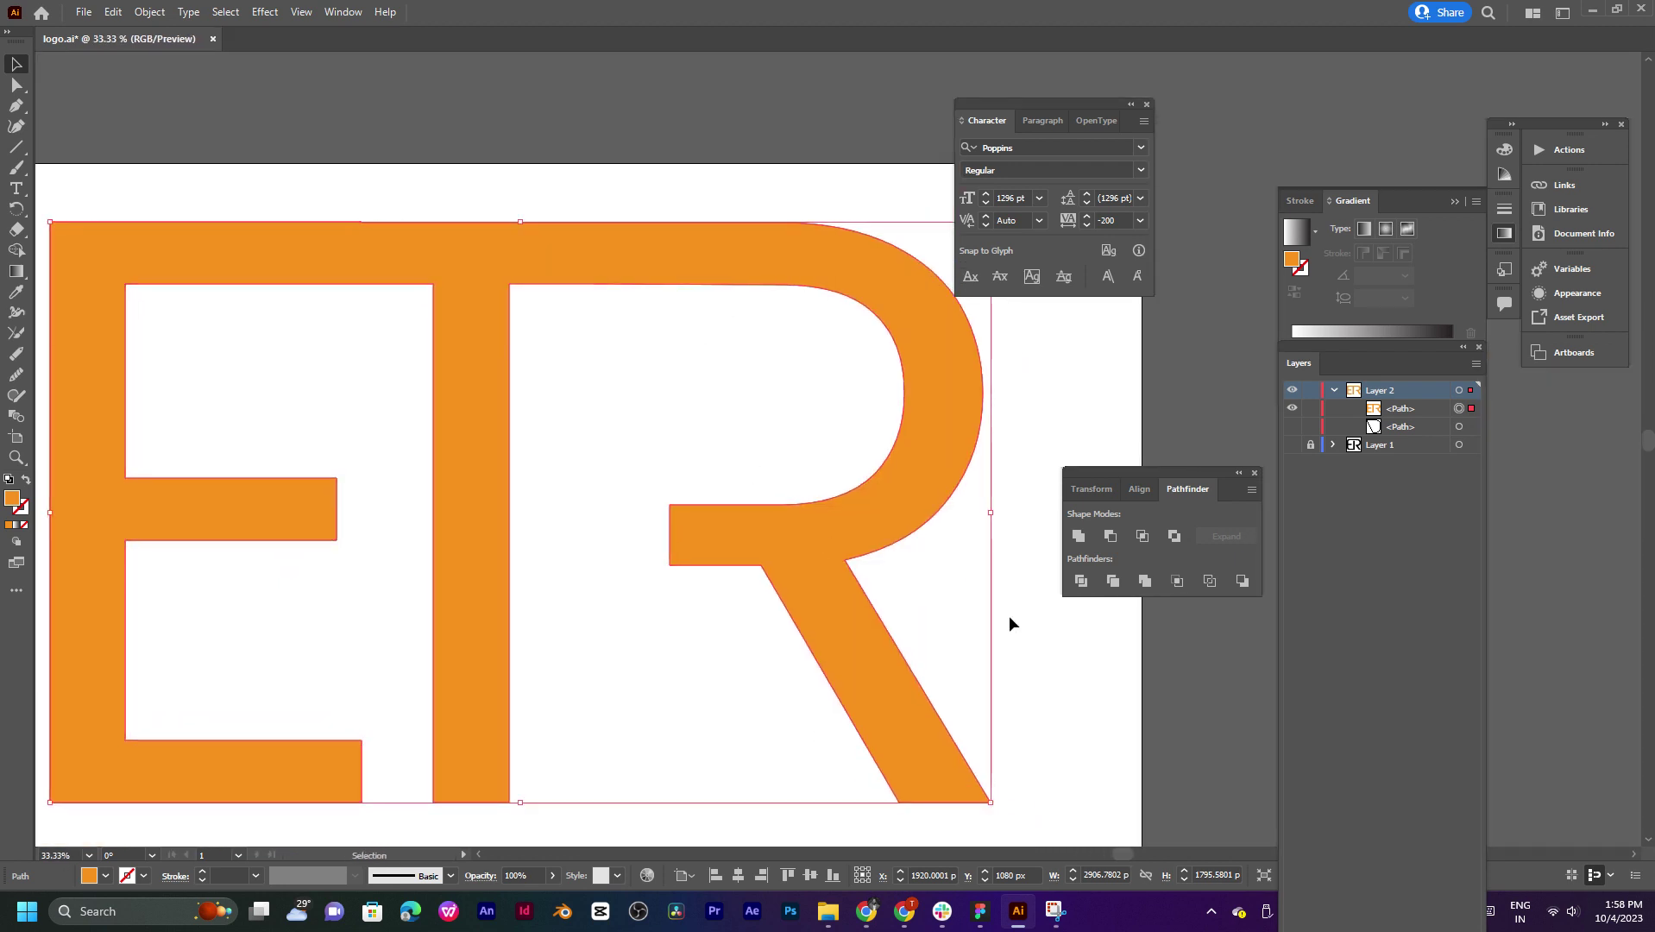
{"action": "left_click", "coordinate": [682, 395]}
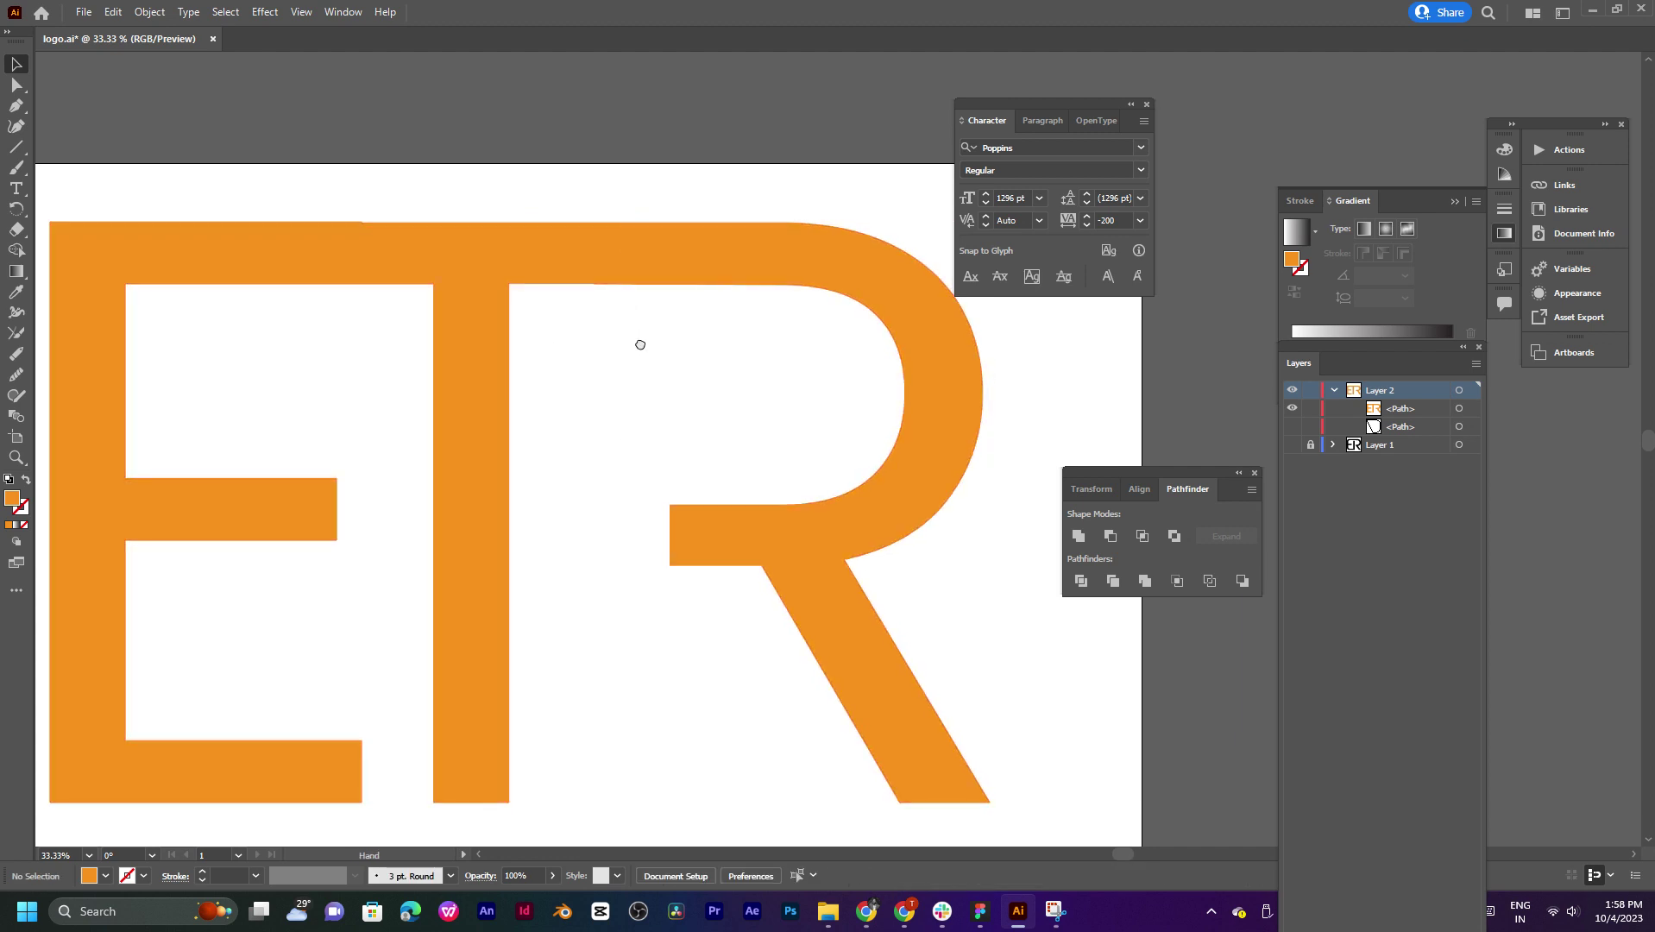
{"action": "scroll", "coordinate": [629, 268], "scroll_direction": "left", "scroll_amount": 3}
{"action": "scroll", "coordinate": [653, 267], "scroll_direction": "up", "scroll_amount": 3}
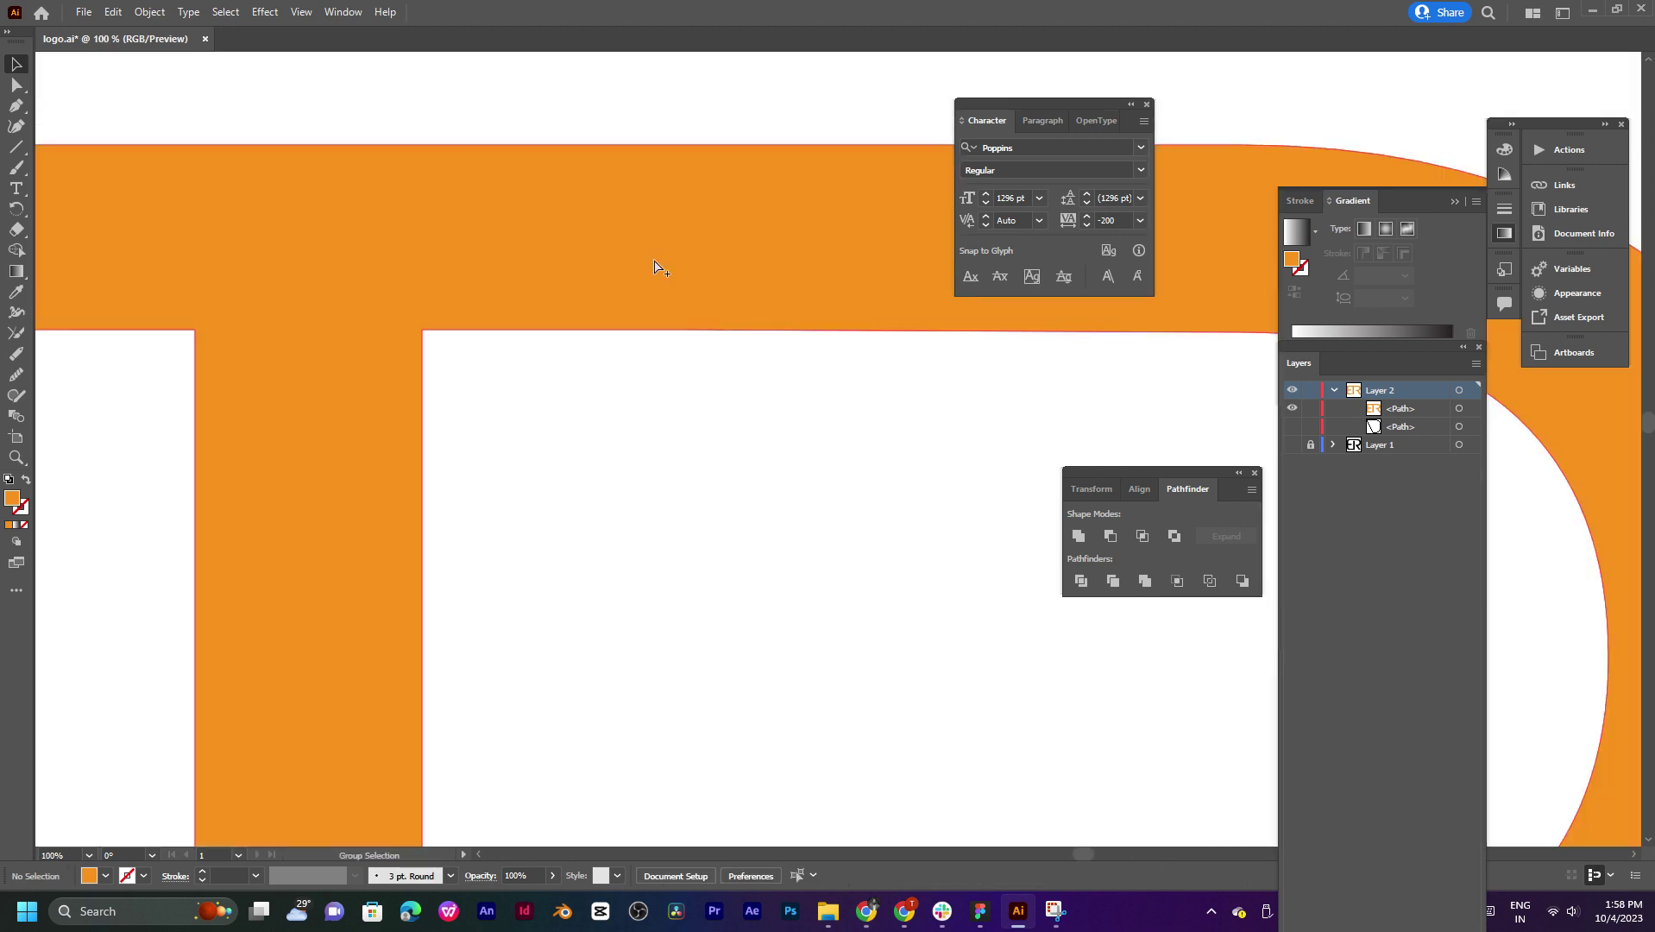
{"action": "scroll", "coordinate": [791, 333], "scroll_direction": "up", "scroll_amount": 2}
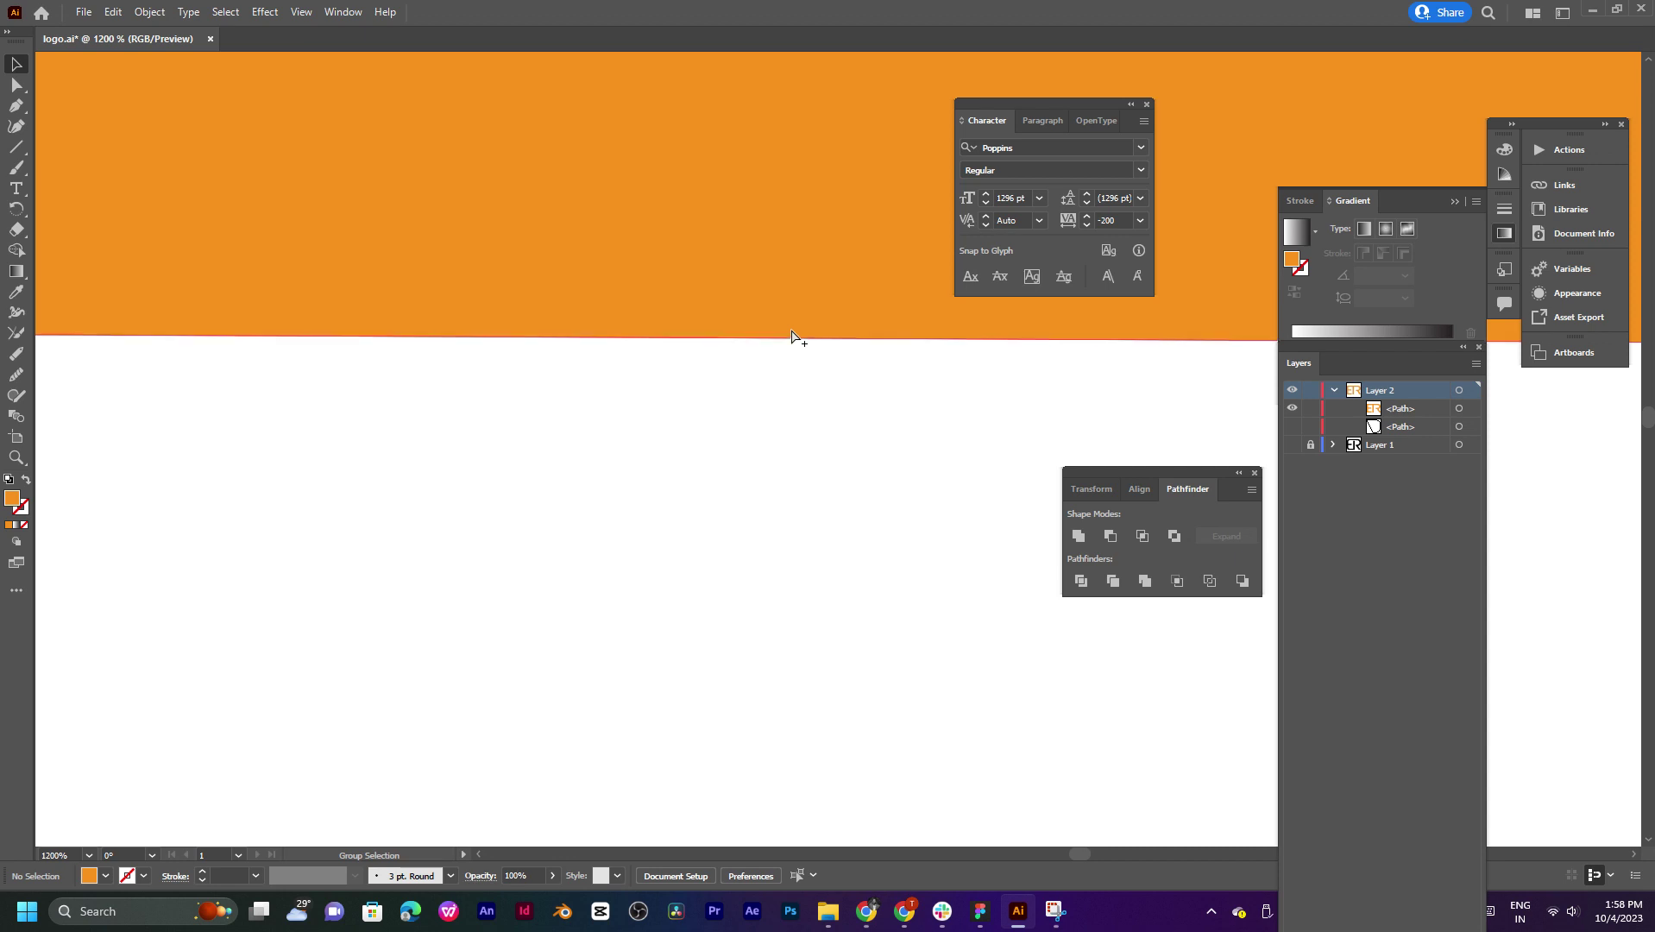
{"action": "scroll", "coordinate": [792, 332], "scroll_direction": "down", "scroll_amount": 1}
{"action": "scroll", "coordinate": [794, 332], "scroll_direction": "down", "scroll_amount": 3}
{"action": "scroll", "coordinate": [793, 332], "scroll_direction": "down", "scroll_amount": 2}
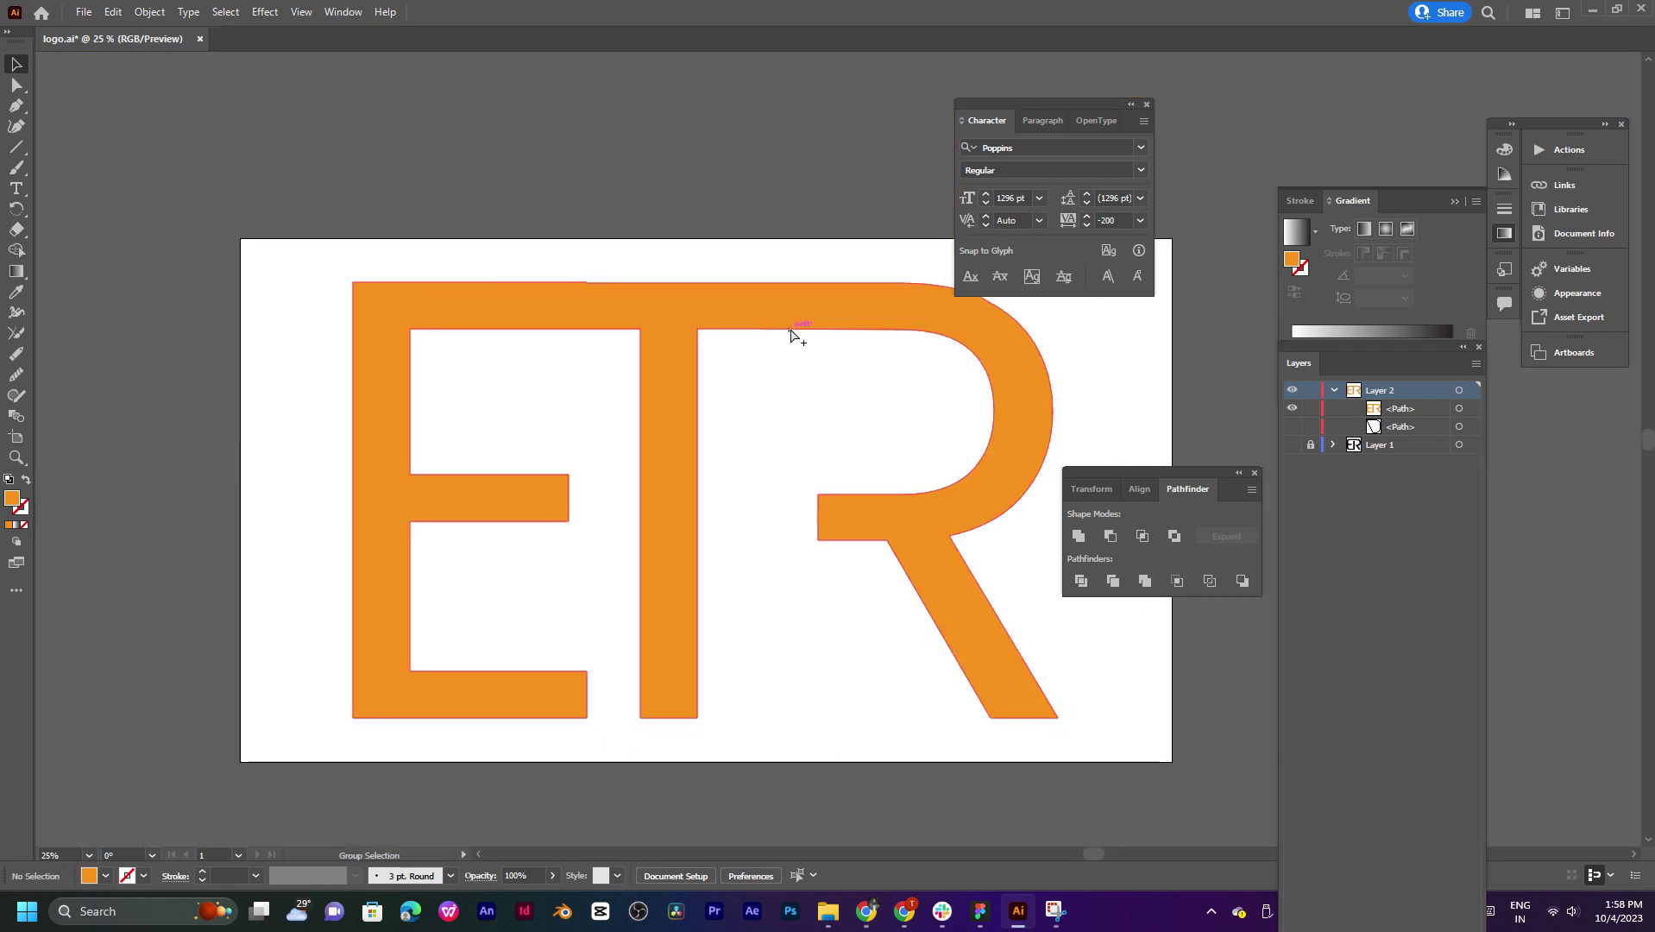
{"action": "scroll", "coordinate": [794, 332], "scroll_direction": "down", "scroll_amount": 1}
{"action": "scroll", "coordinate": [809, 392], "scroll_direction": "up", "scroll_amount": 1}
{"action": "left_click_drag", "start_coordinate": [816, 355], "coordinate": [706, 351]}
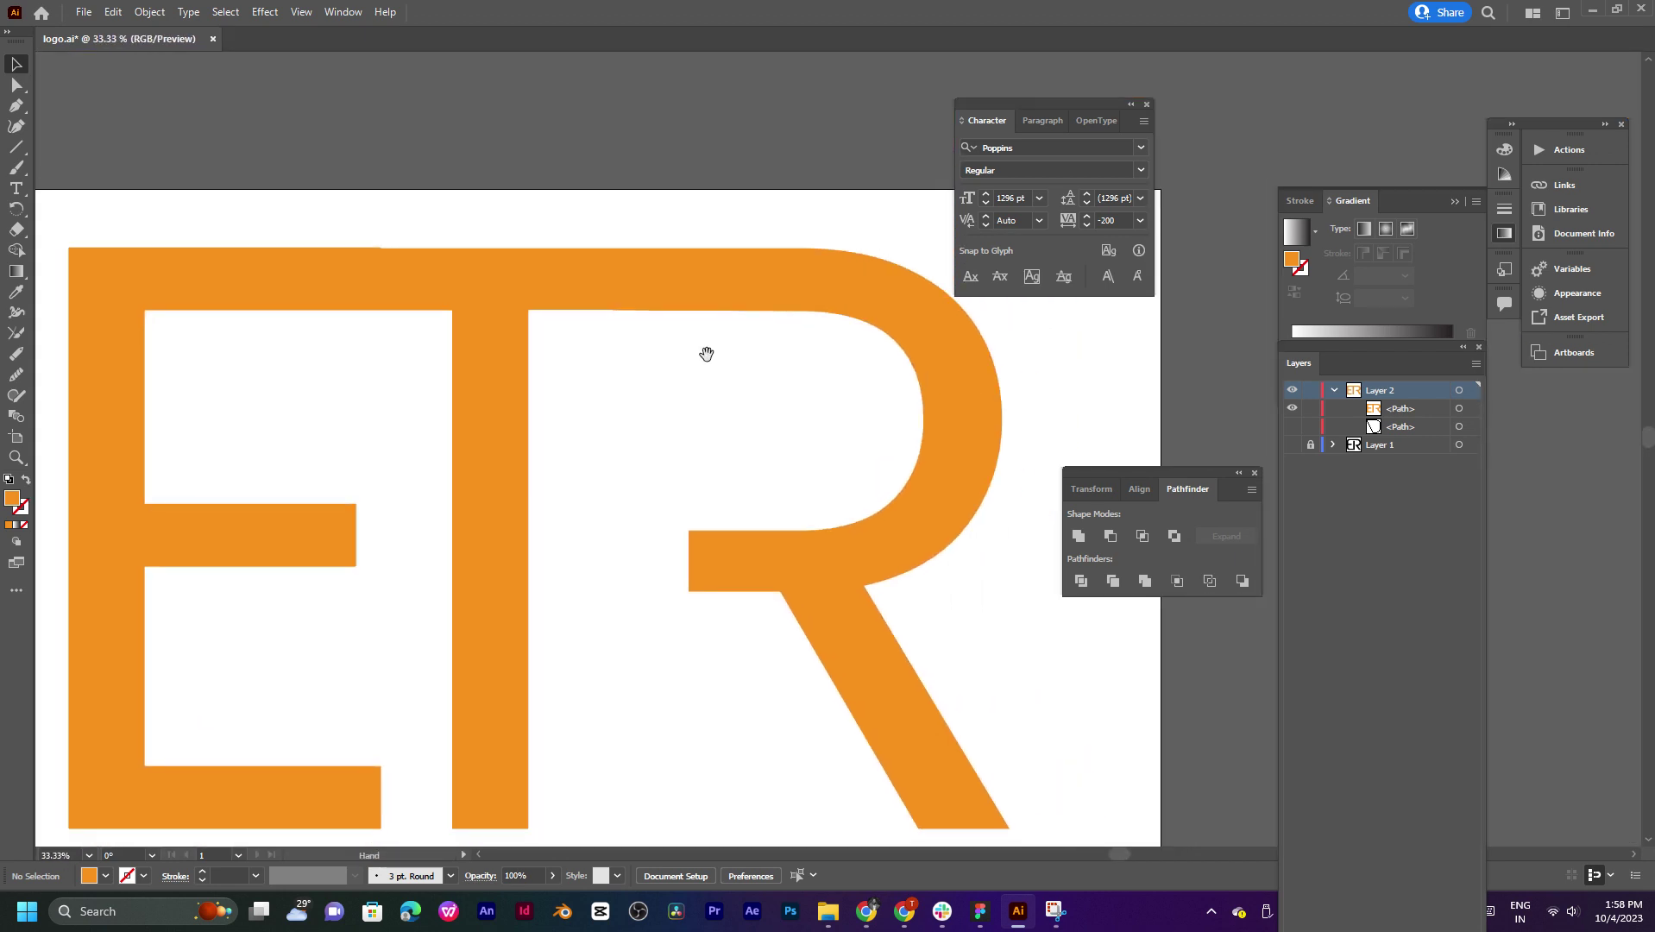
Step: Draw a vertical cut line across the top bar just before the R's bowl
{"action": "left_click", "coordinate": [15, 147]}
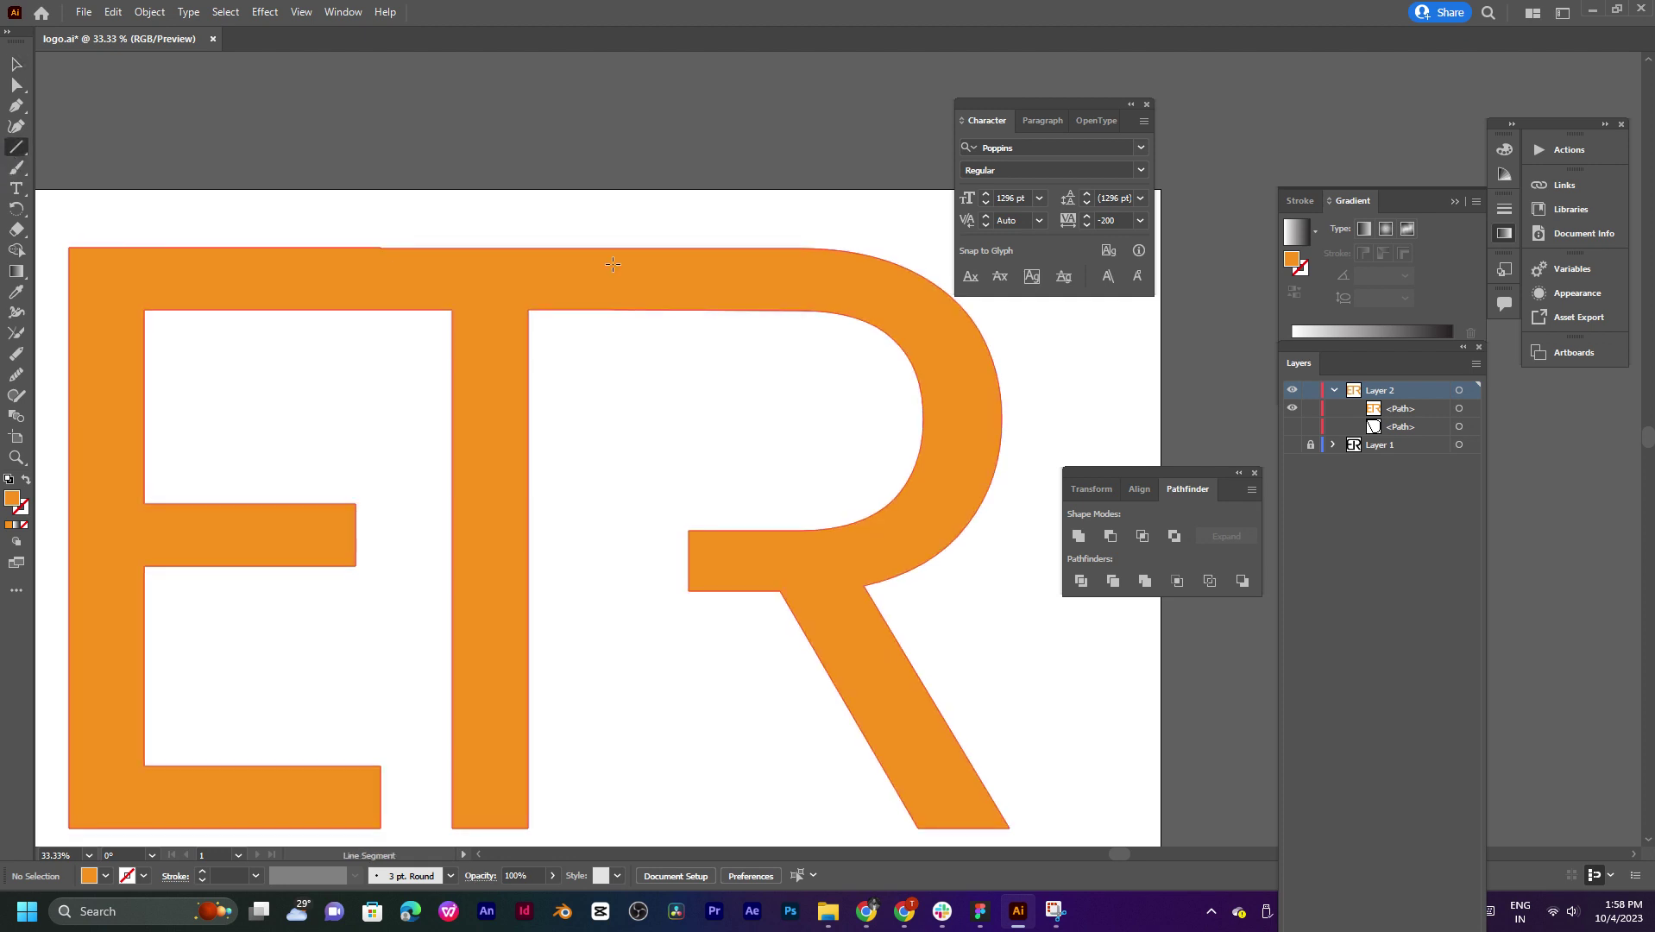
{"action": "left_click", "coordinate": [560, 219]}
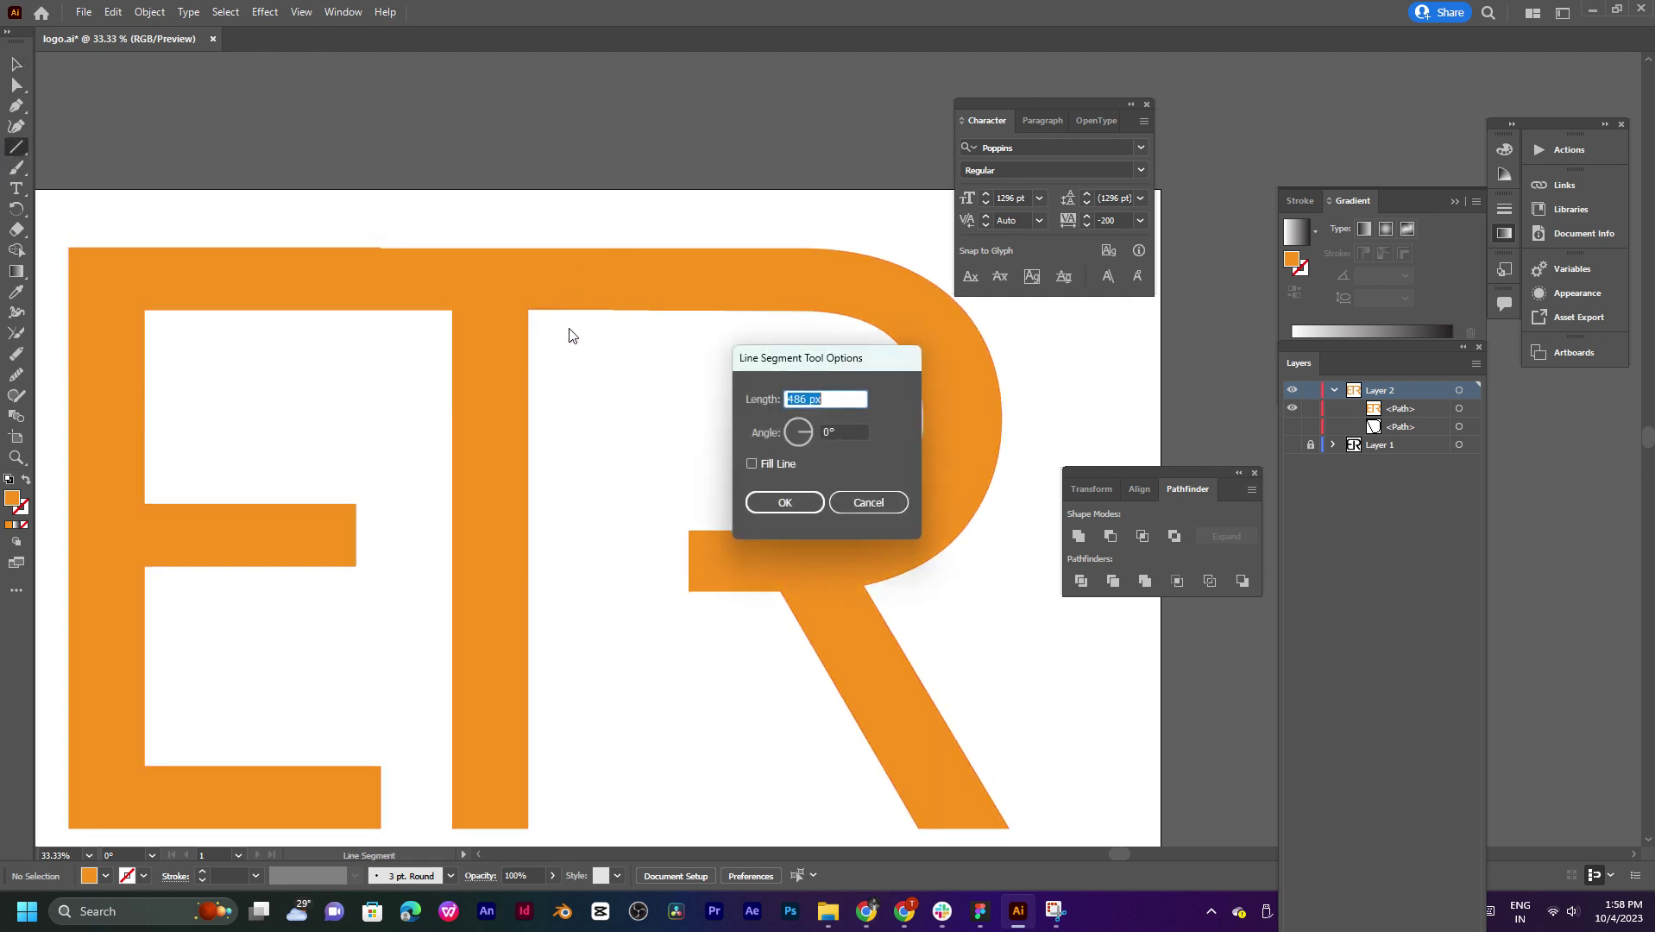
{"action": "left_click", "coordinate": [854, 503]}
{"action": "left_click_drag", "start_coordinate": [586, 208], "coordinate": [587, 397]}
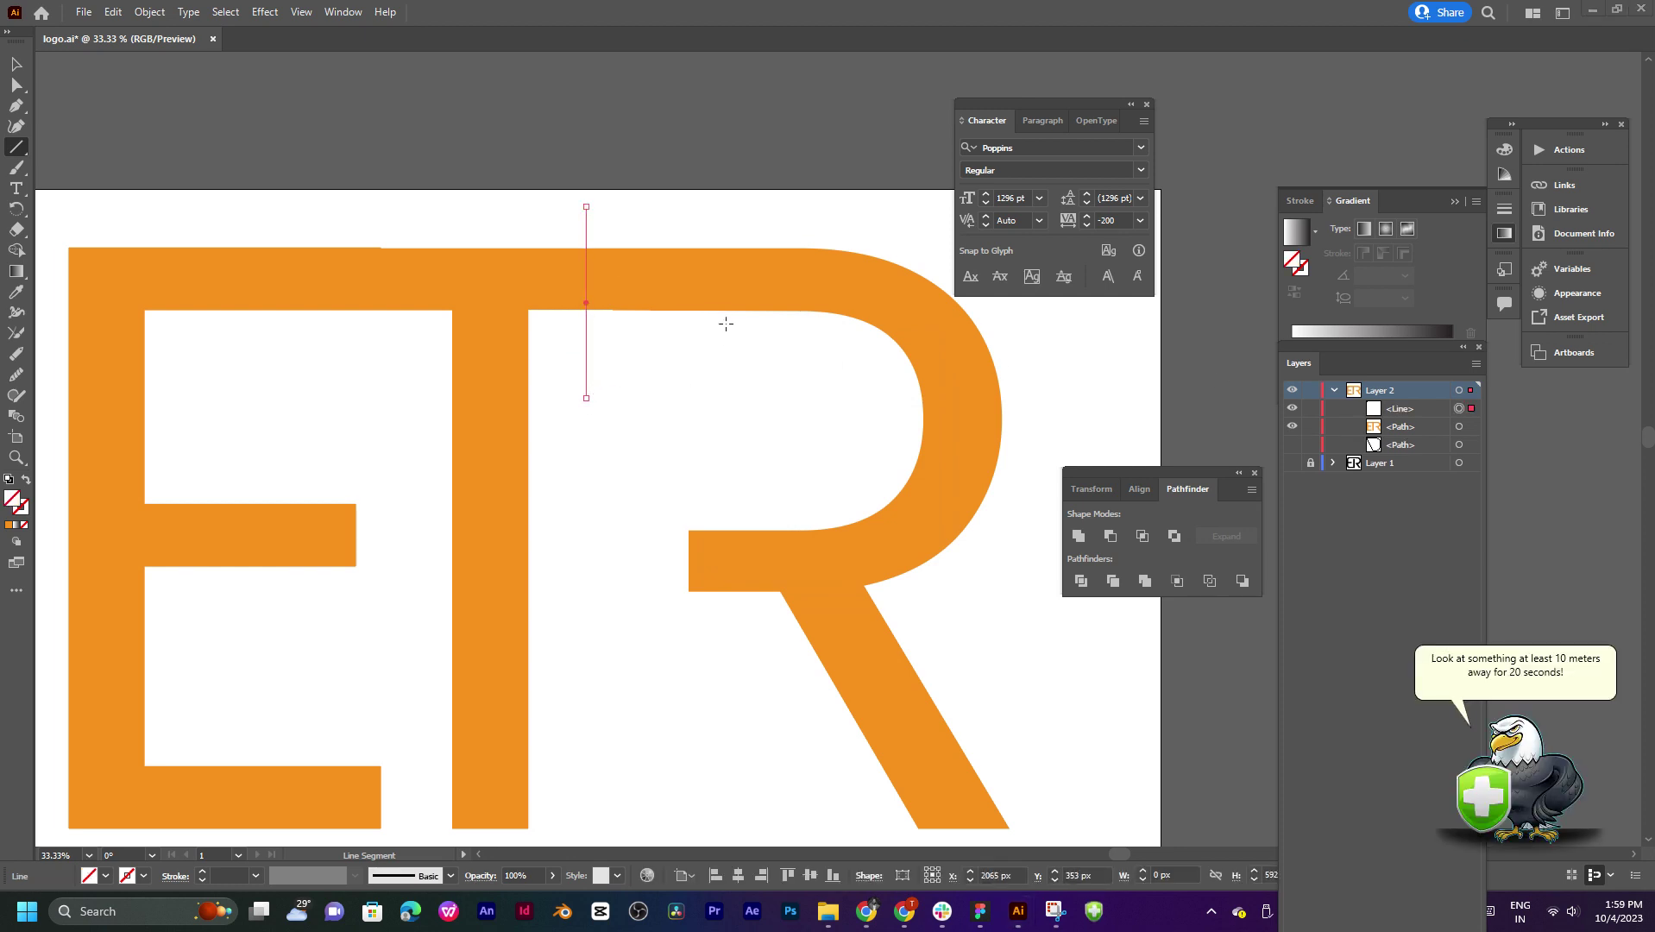
{"action": "left_click", "coordinate": [1517, 768]}
Step: Select the cut line with the ETR letters and apply Pathfinder Divide
{"action": "key", "text": "v"}
{"action": "left_click_drag", "start_coordinate": [698, 223], "coordinate": [545, 344]}
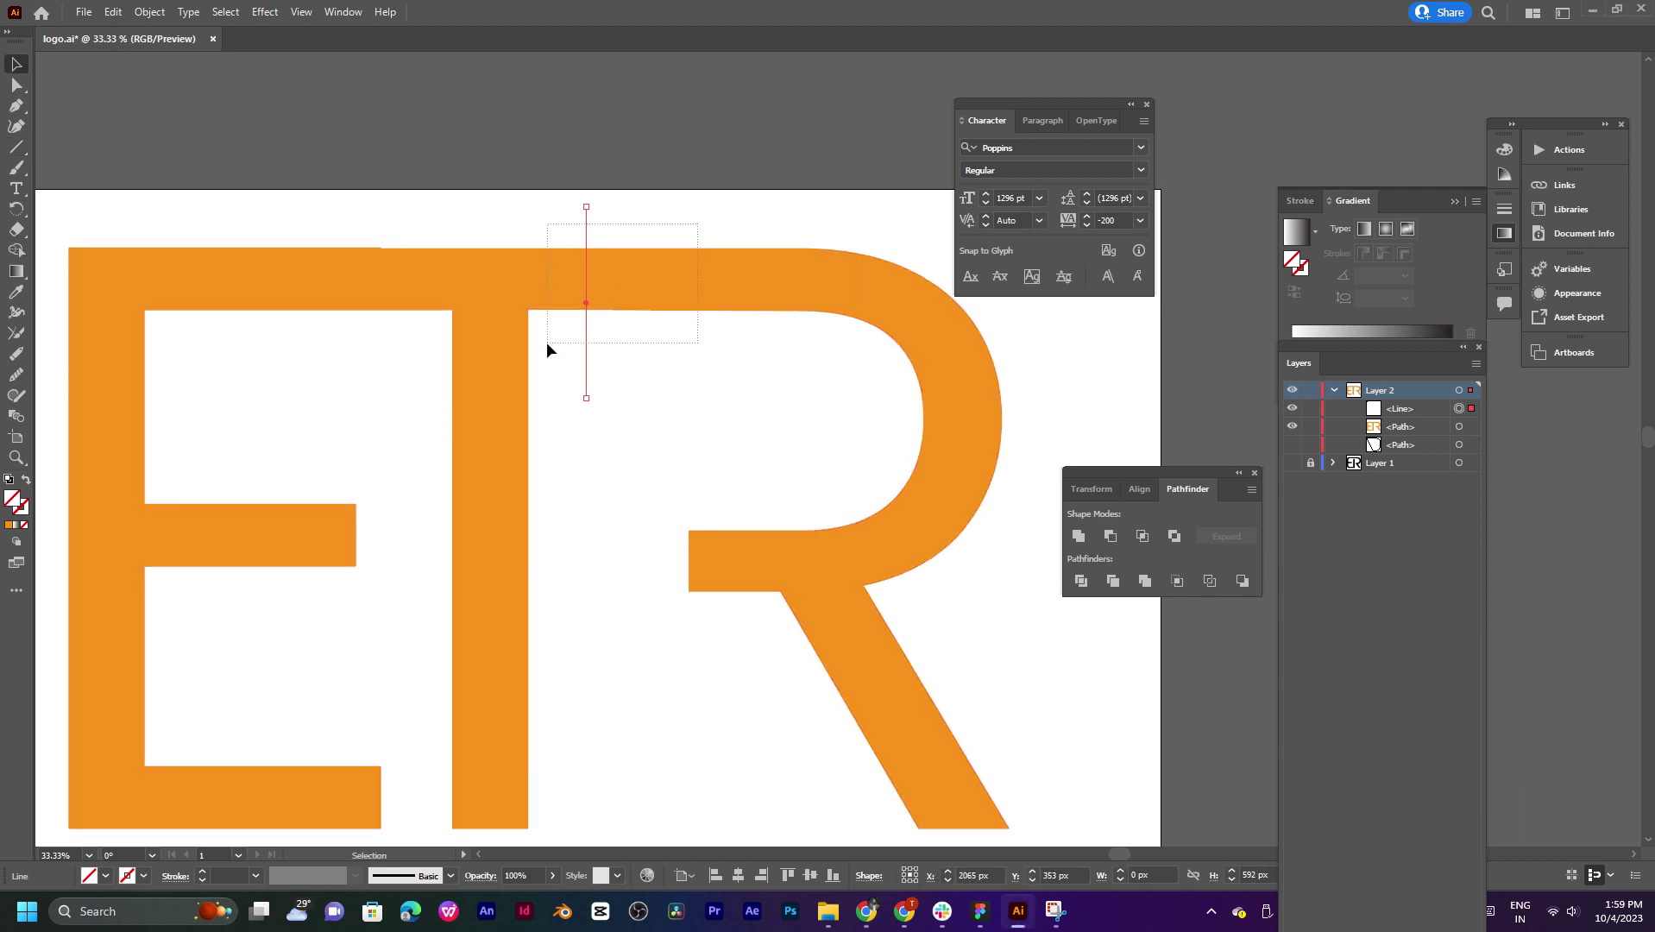
{"action": "left_click", "coordinate": [1081, 581]}
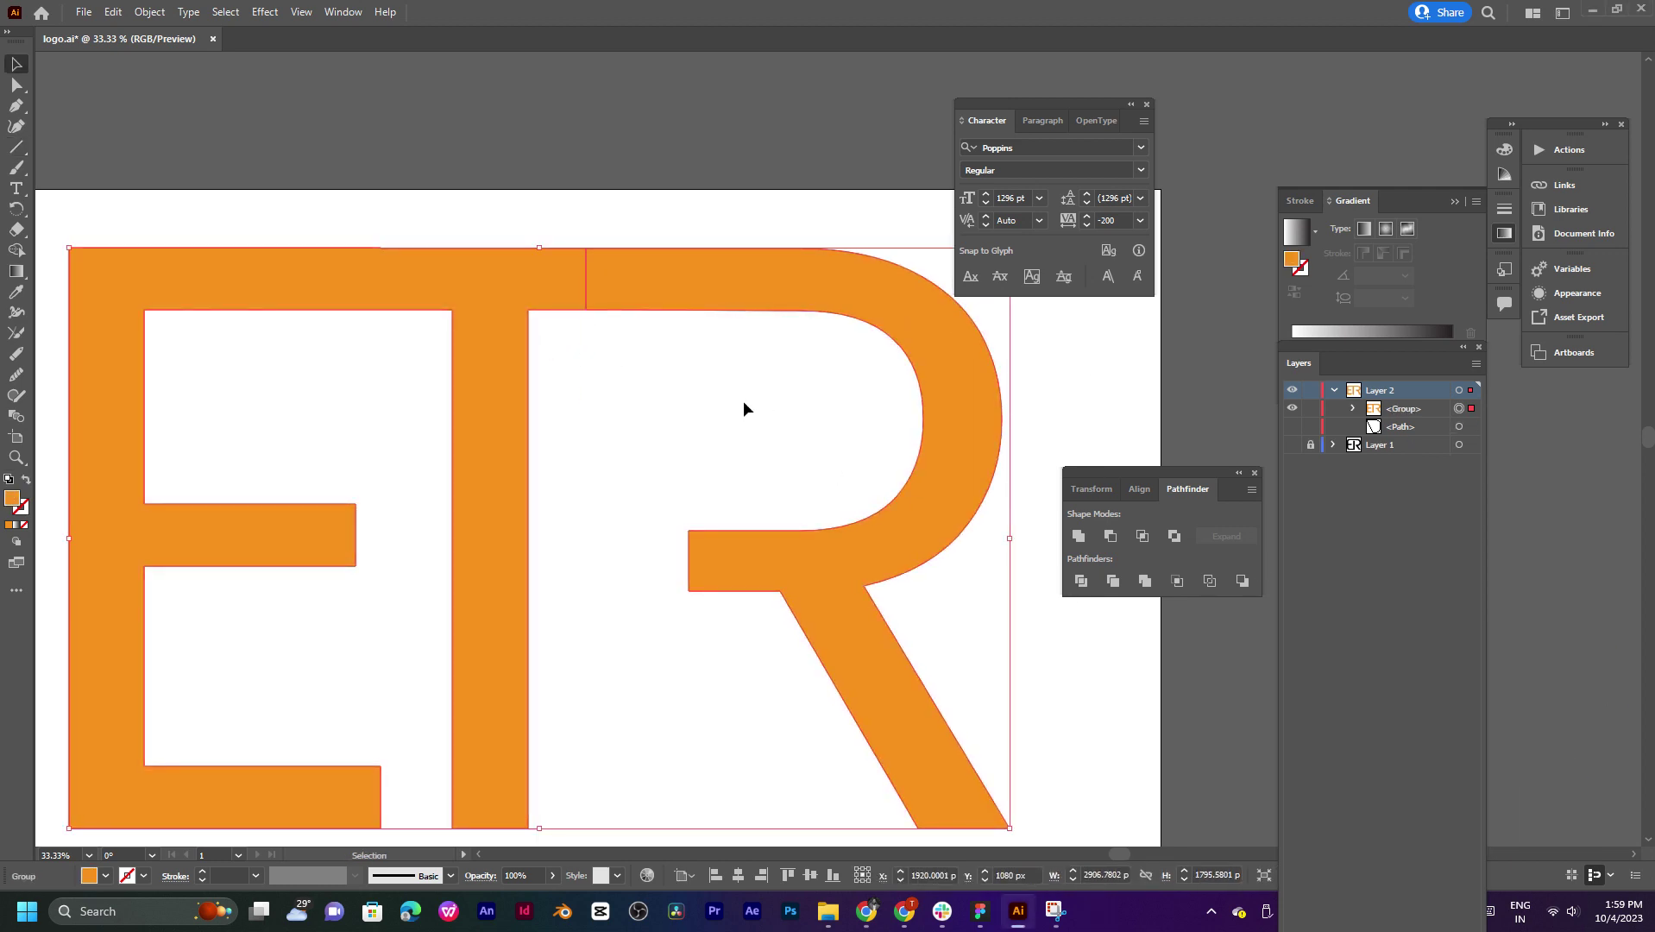
{"action": "left_click_drag", "start_coordinate": [767, 296], "coordinate": [741, 307]}
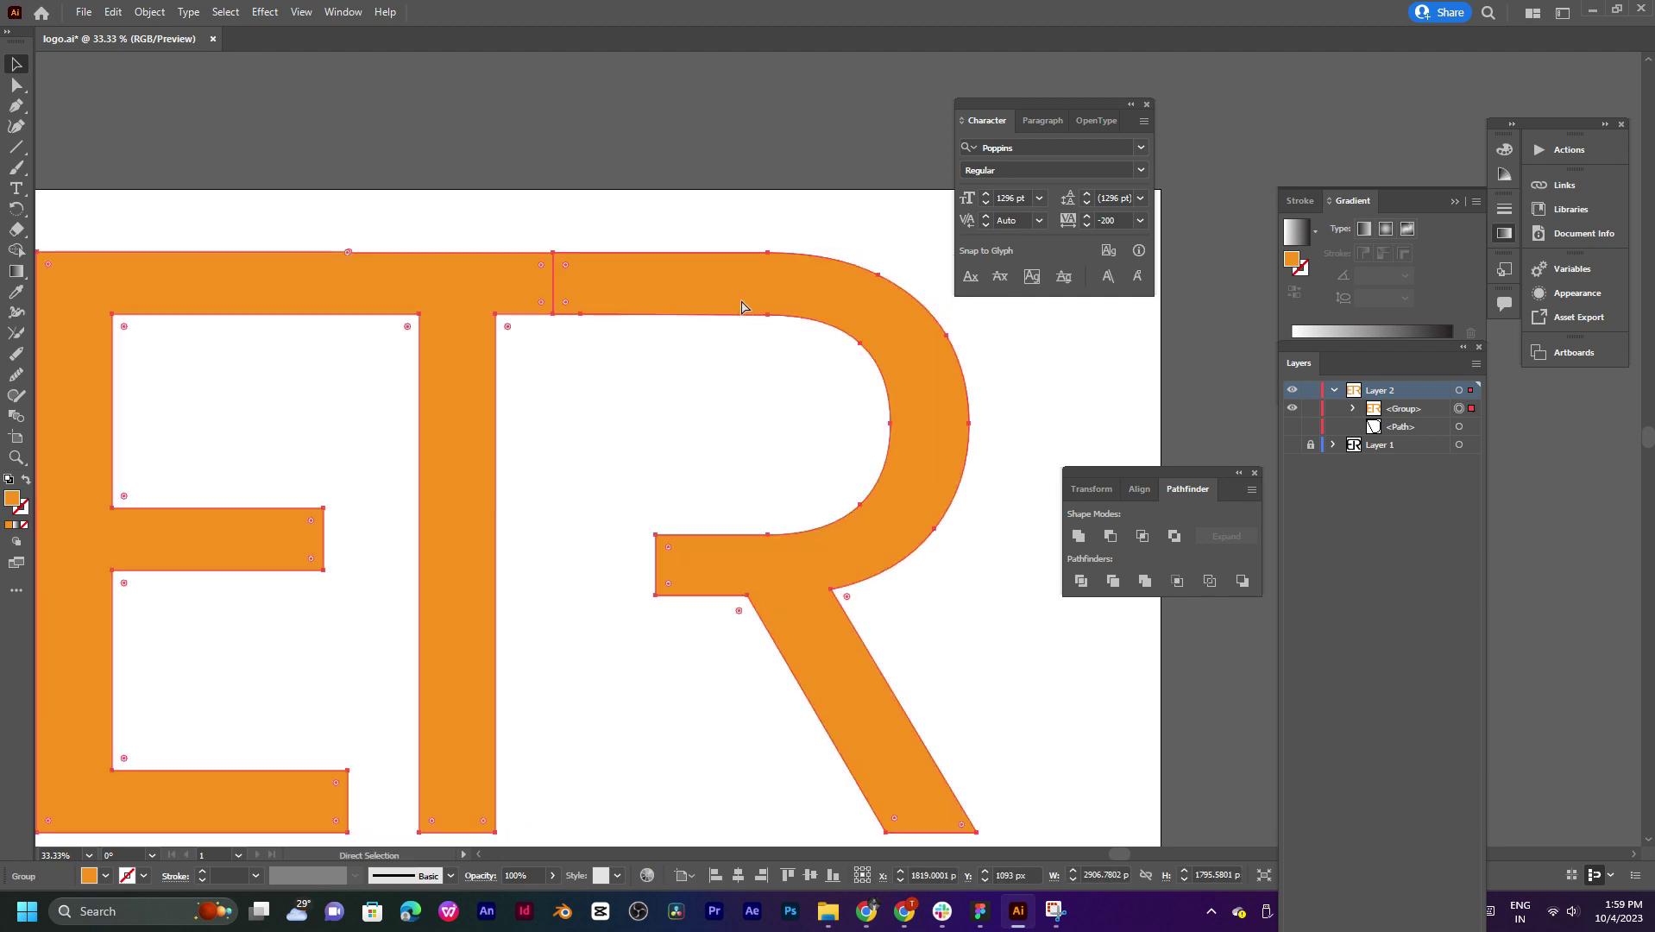
{"action": "key", "text": "ctrl+z"}
Step: Ungroup the pieces, move the R left over the T stem, and show the black ER layer
{"action": "right_click", "coordinate": [741, 301]}
{"action": "left_click", "coordinate": [794, 449]}
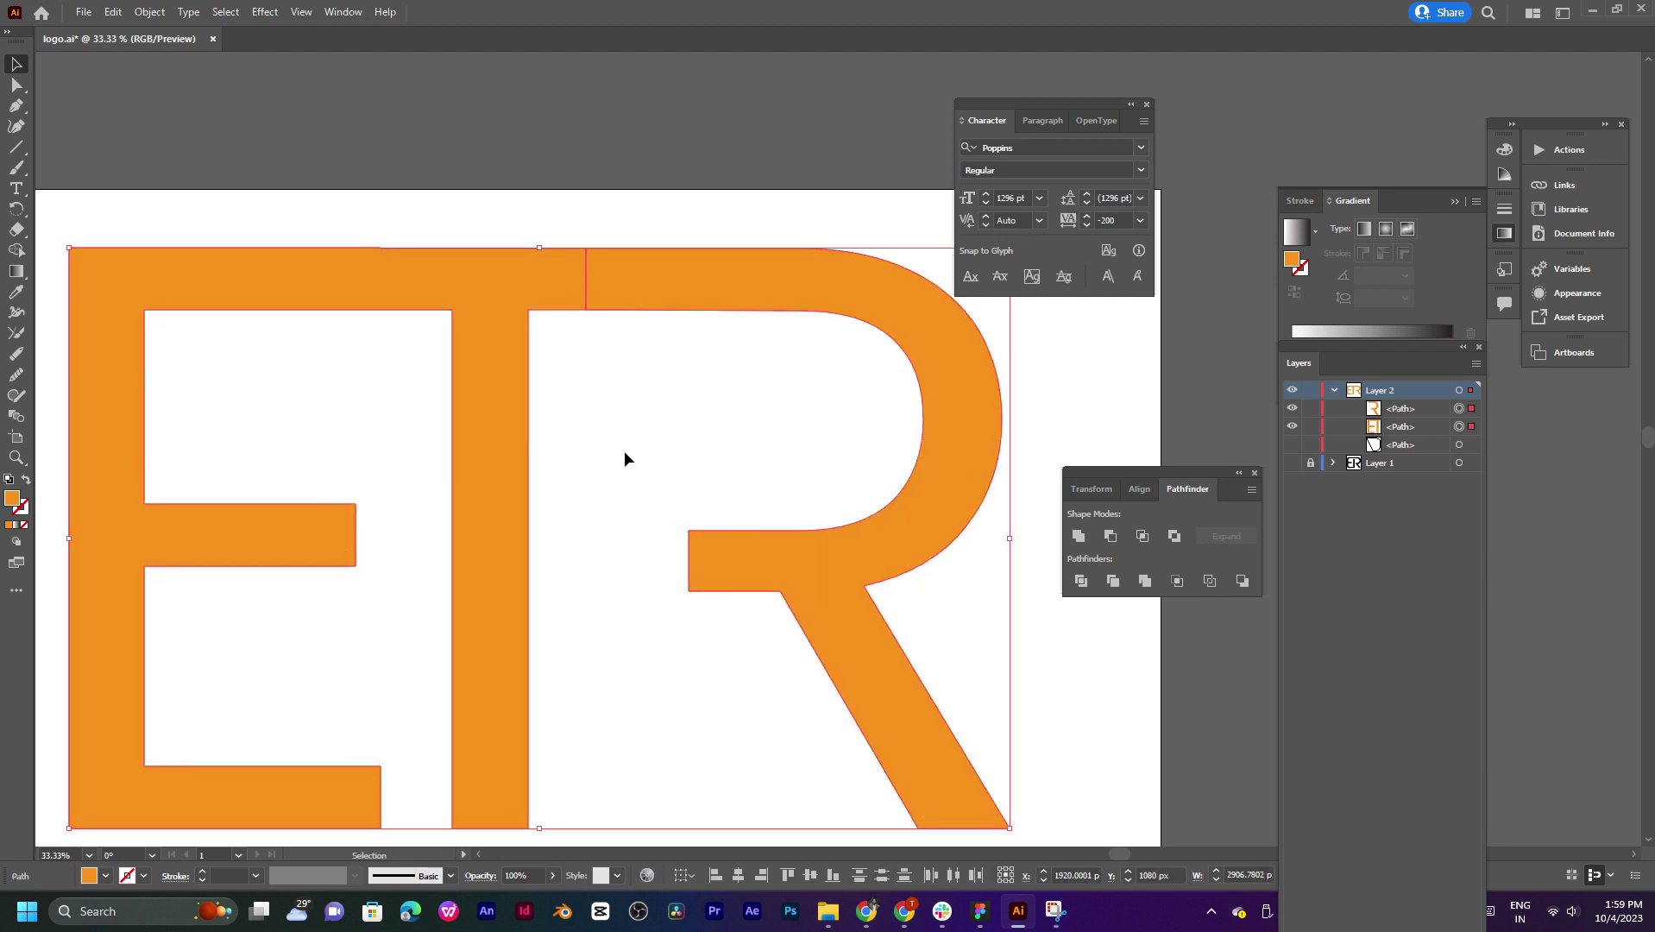
{"action": "left_click", "coordinate": [625, 450]}
{"action": "left_click_drag", "start_coordinate": [967, 434], "coordinate": [836, 440]}
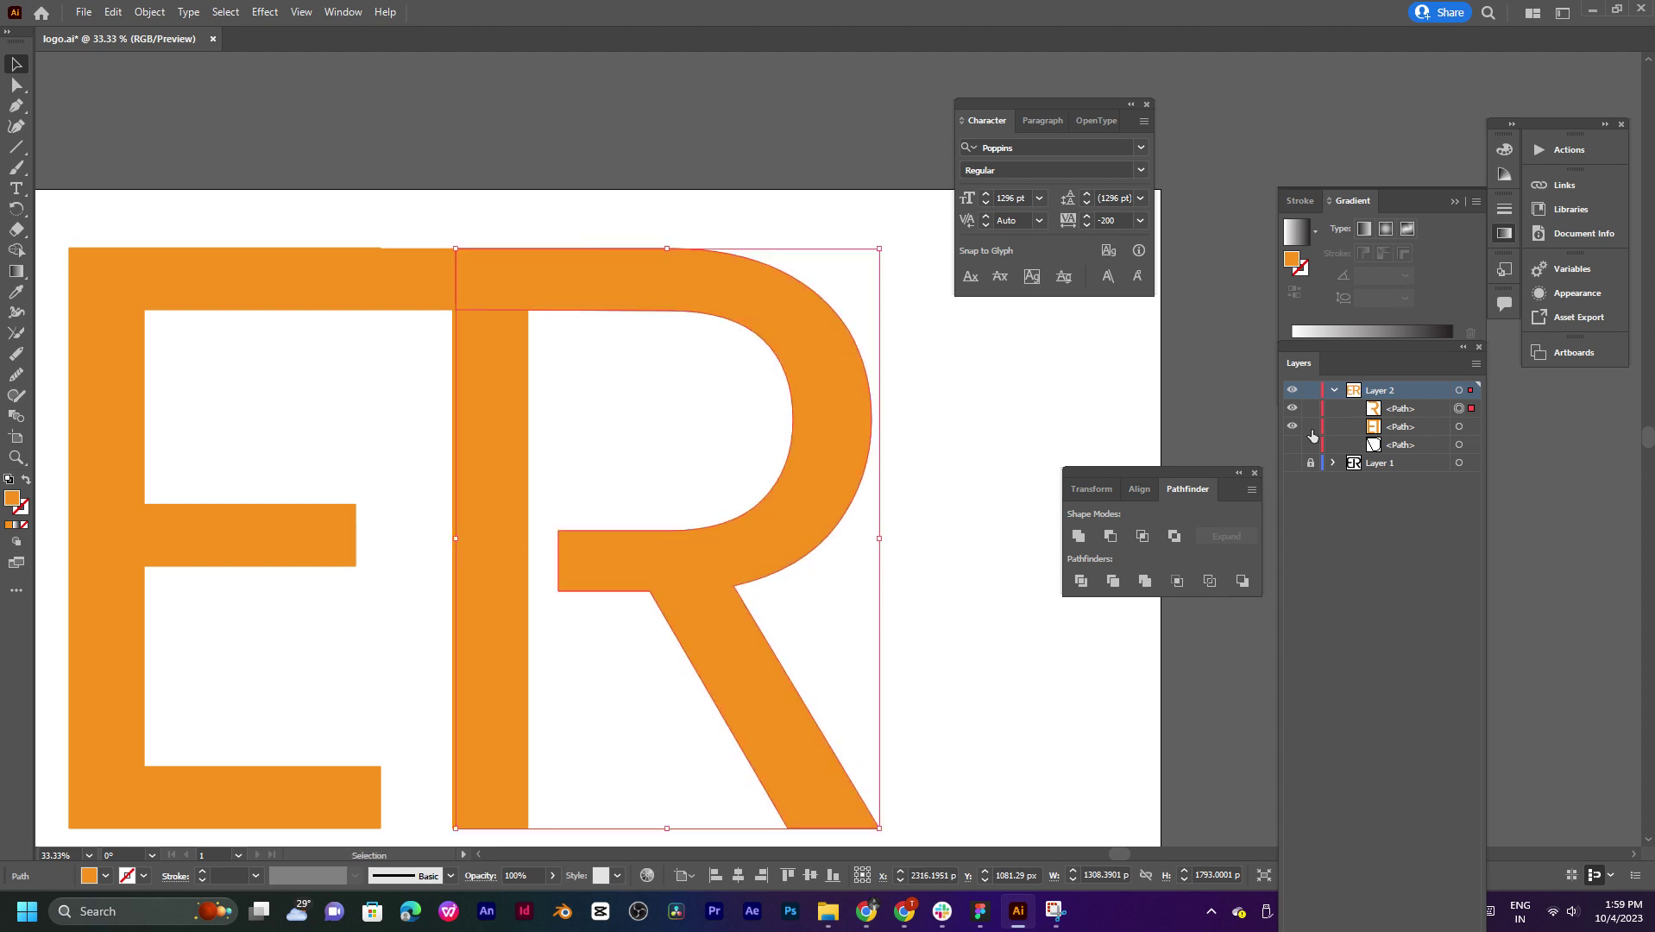
{"action": "left_click", "coordinate": [1292, 462]}
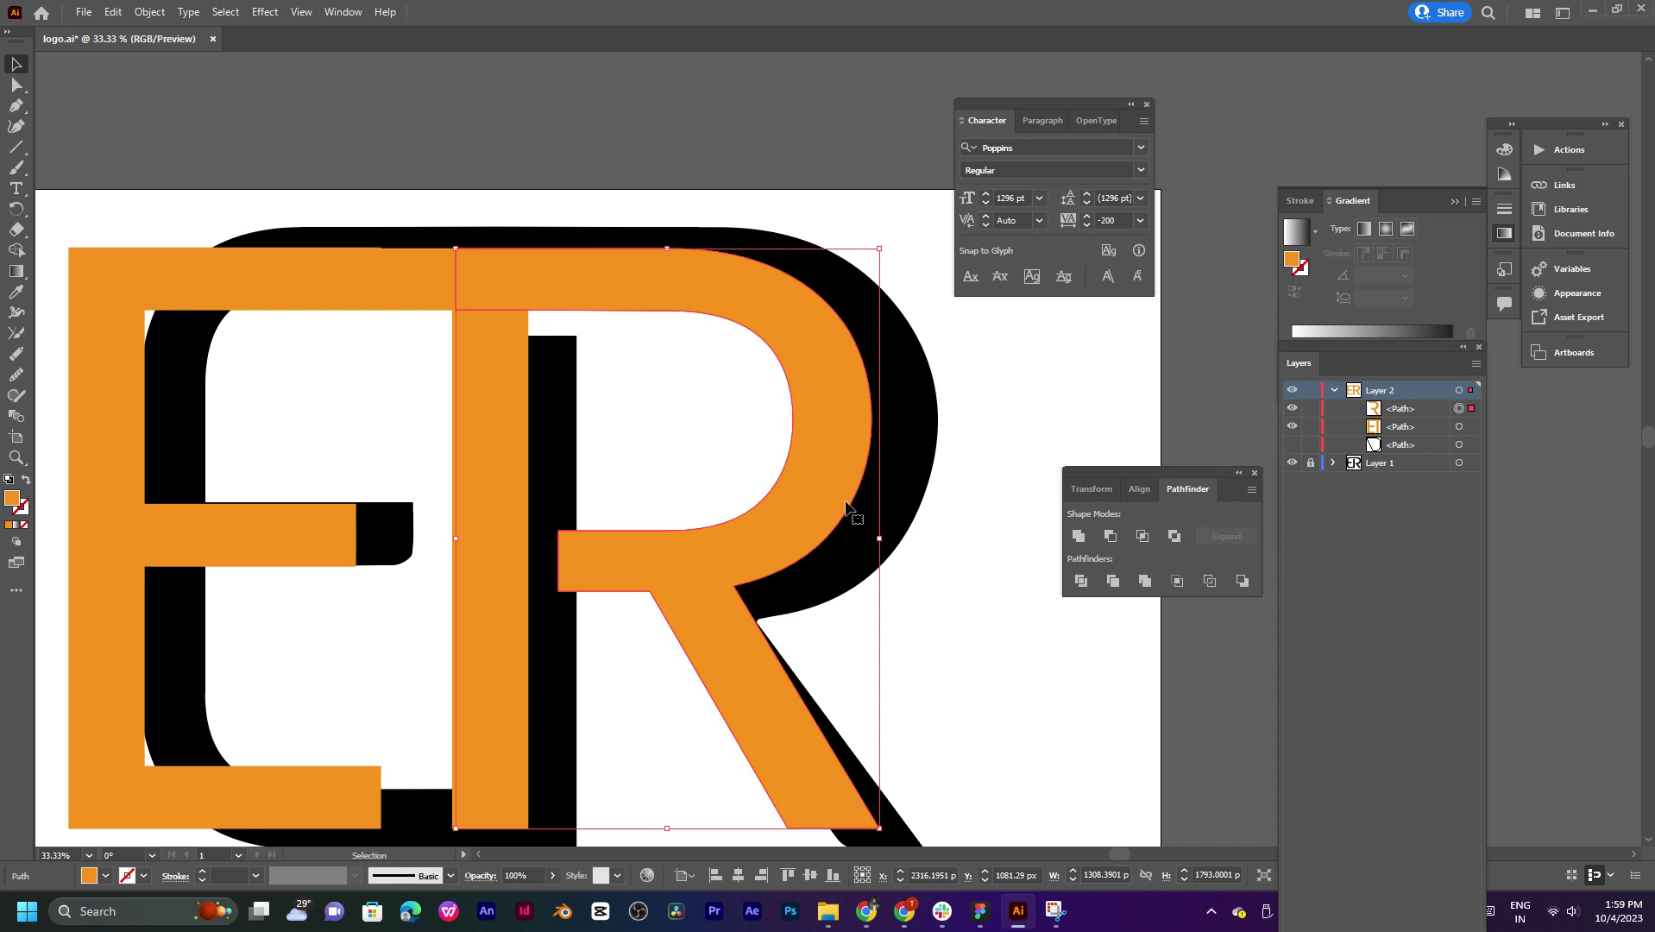
Step: Toggle the orange lettering layer to compare, then shift the R piece 45 px right
{"action": "left_click", "coordinate": [1372, 467]}
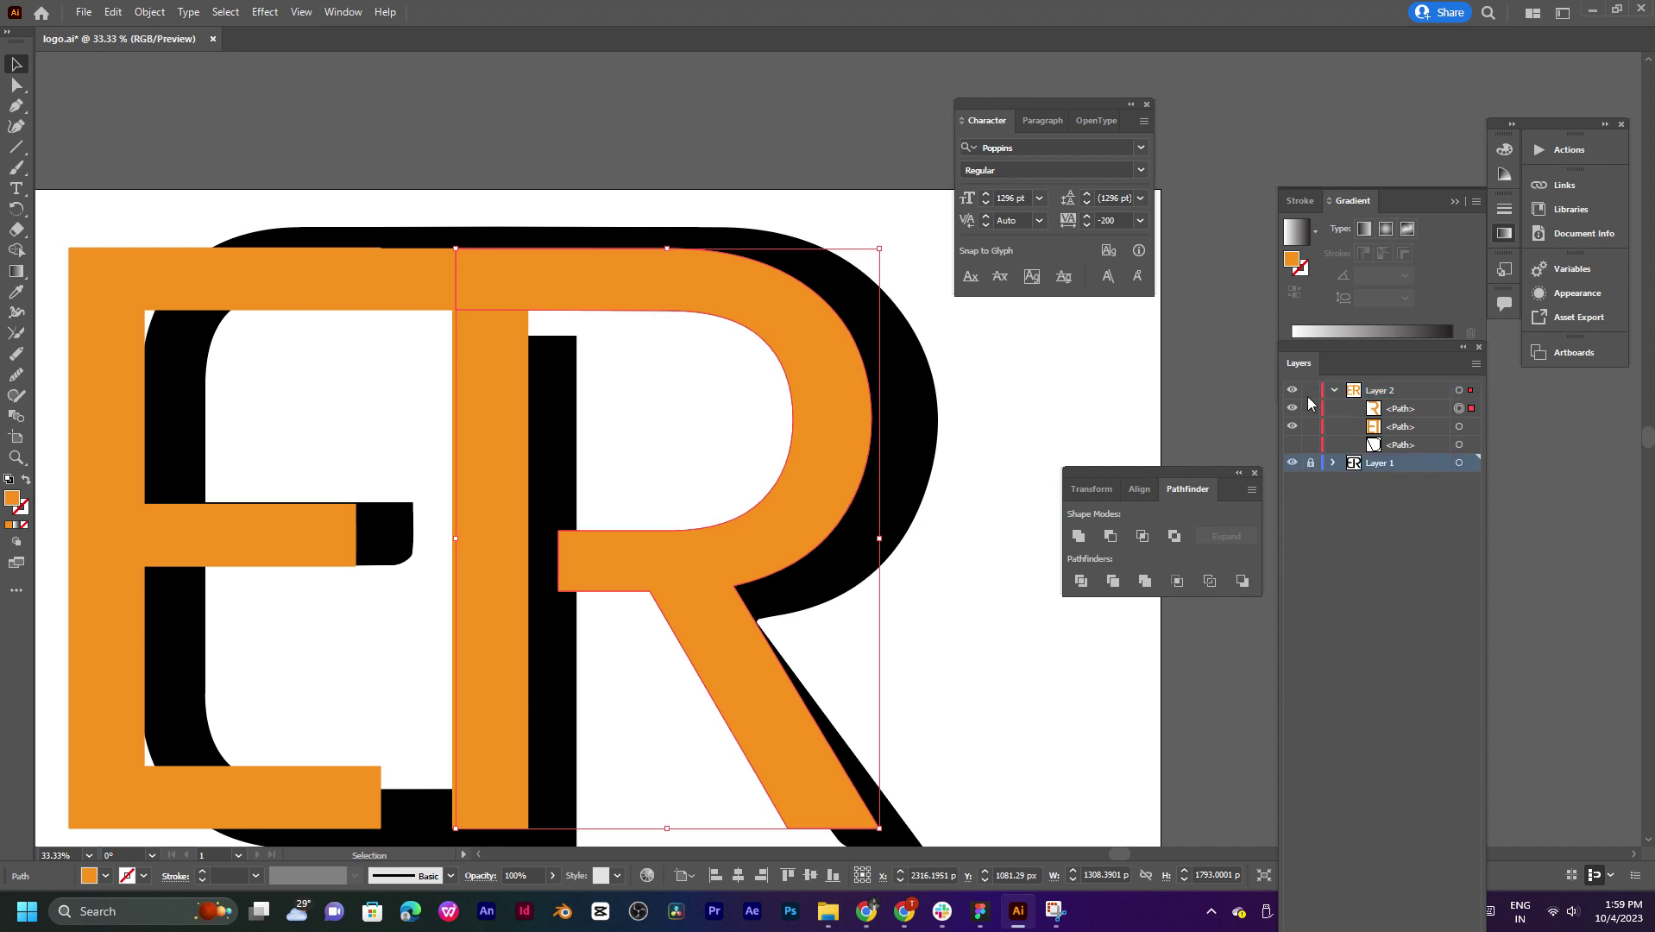
{"action": "left_click", "coordinate": [1293, 391]}
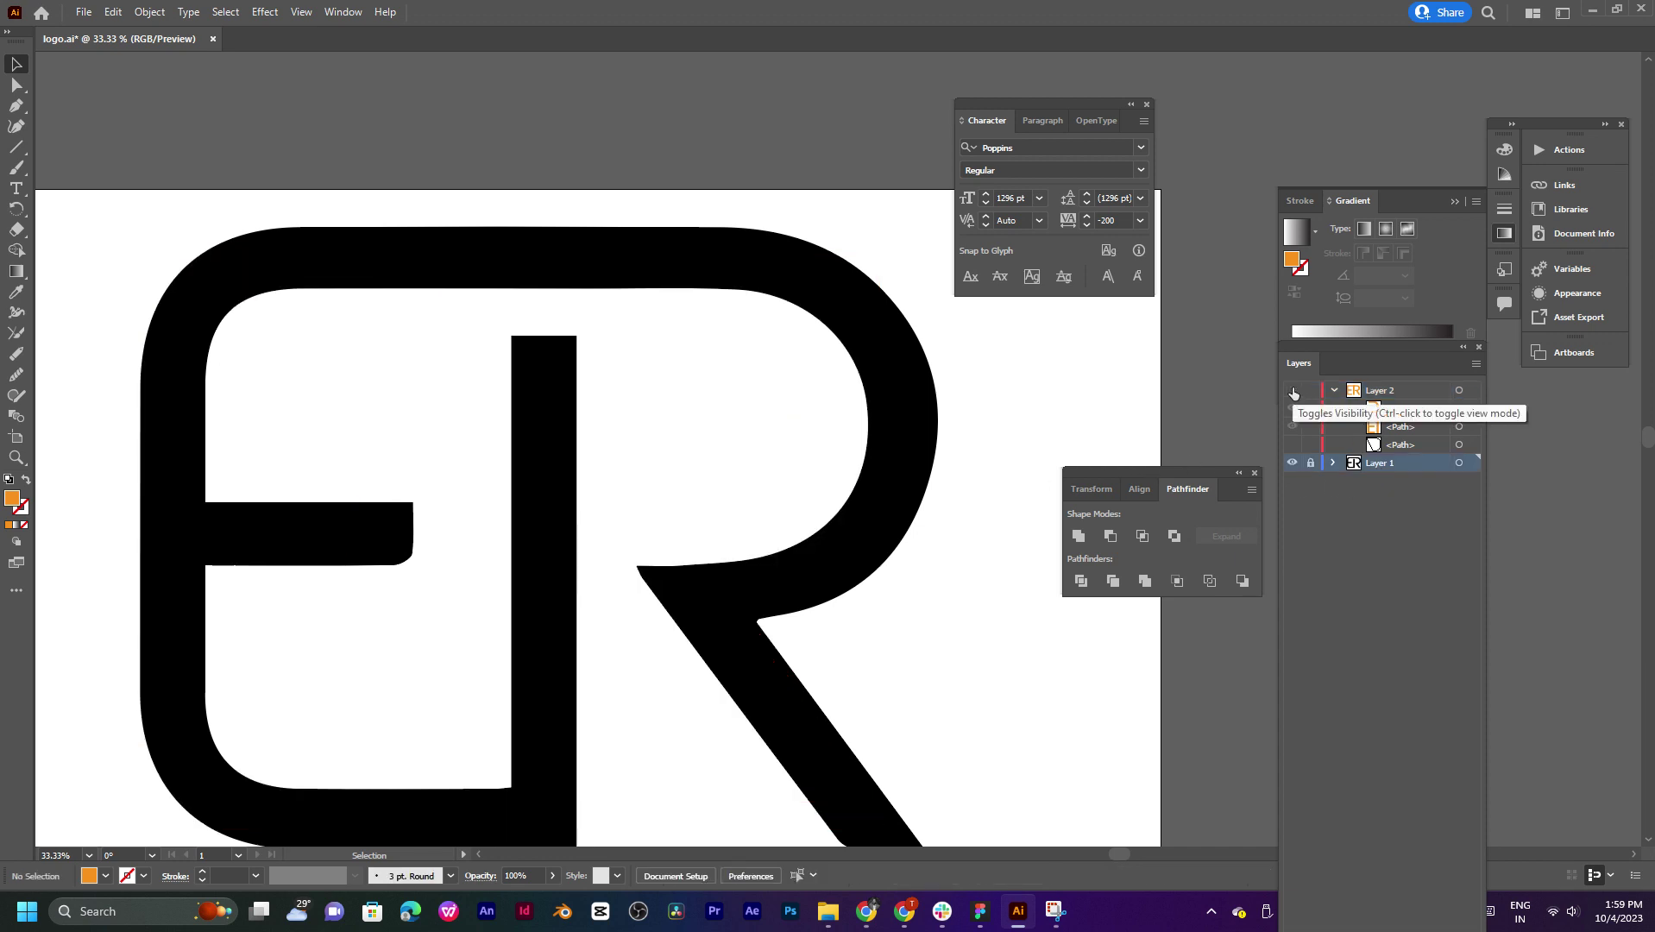
{"action": "left_click", "coordinate": [1292, 391]}
{"action": "mouse_move", "coordinate": [642, 553]}
{"action": "left_mouse_down"}
{"action": "mouse_move", "coordinate": [672, 546]}
{"action": "mouse_move", "coordinate": [597, 545]}
{"action": "mouse_move", "coordinate": [737, 543]}
{"action": "mouse_move", "coordinate": [689, 541]}
{"action": "left_mouse_up"}
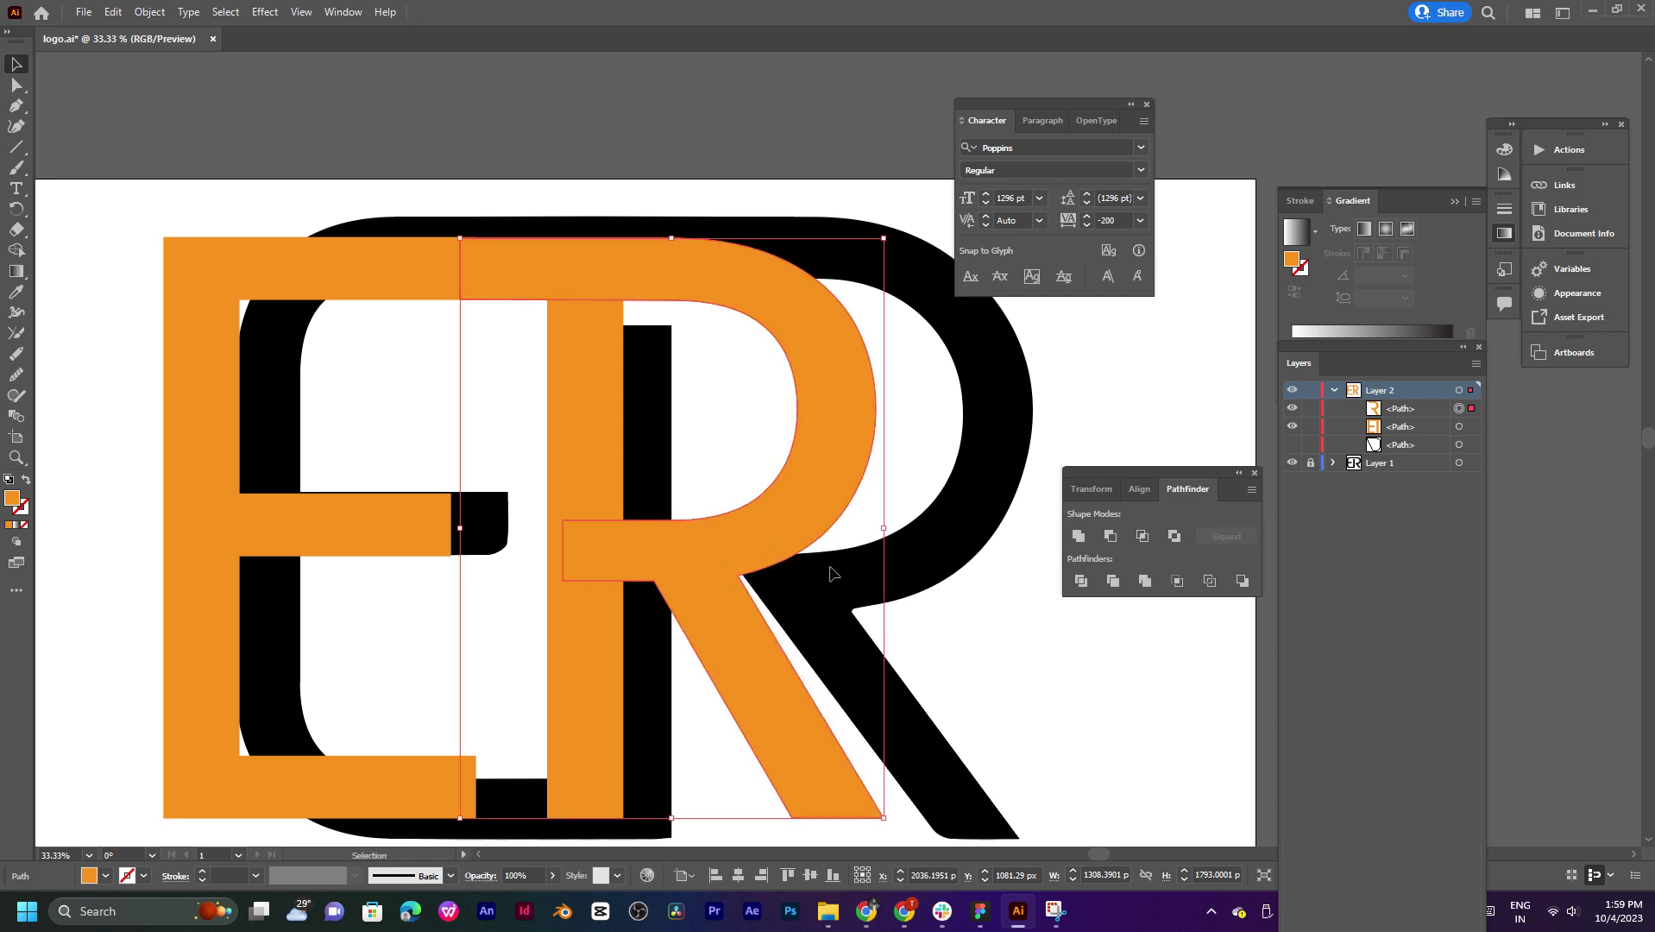
{"action": "scroll", "coordinate": [631, 532], "scroll_direction": "up", "scroll_amount": 2}
{"action": "scroll", "coordinate": [631, 532], "scroll_direction": "up", "scroll_amount": 2}
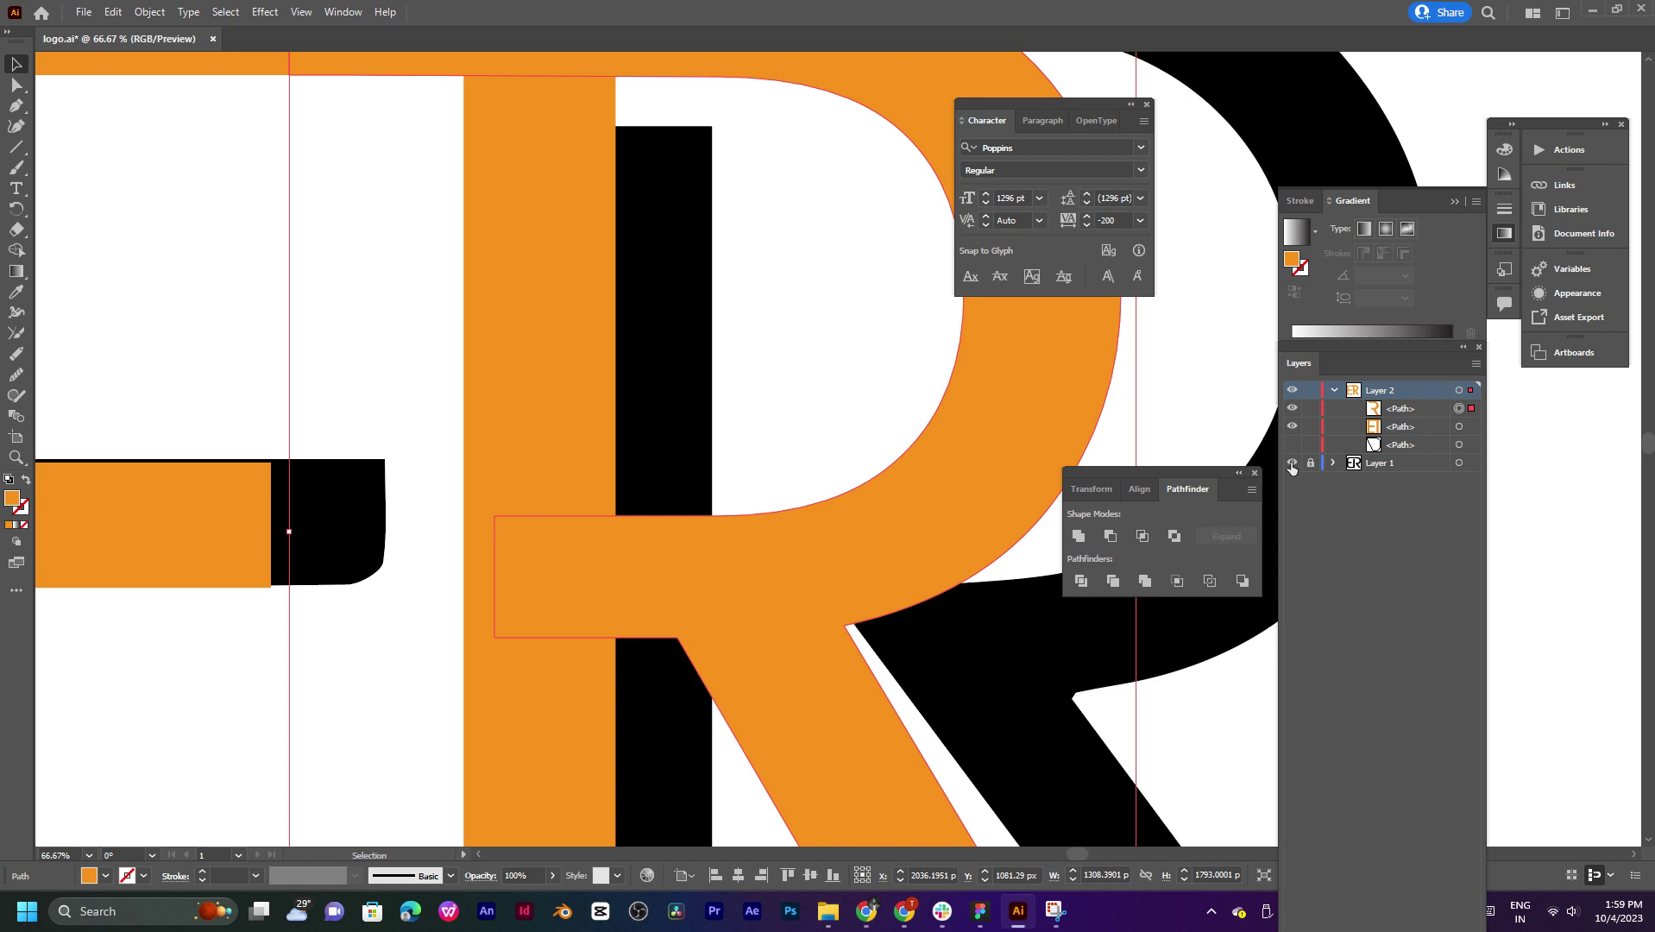
Step: Hide the black reference logo layer and zoom in on the R's leg-to-bowl junction
{"action": "left_click", "coordinate": [1292, 464]}
{"action": "scroll", "coordinate": [699, 358], "scroll_direction": "down", "scroll_amount": 4}
{"action": "scroll", "coordinate": [701, 352], "scroll_direction": "up", "scroll_amount": 1}
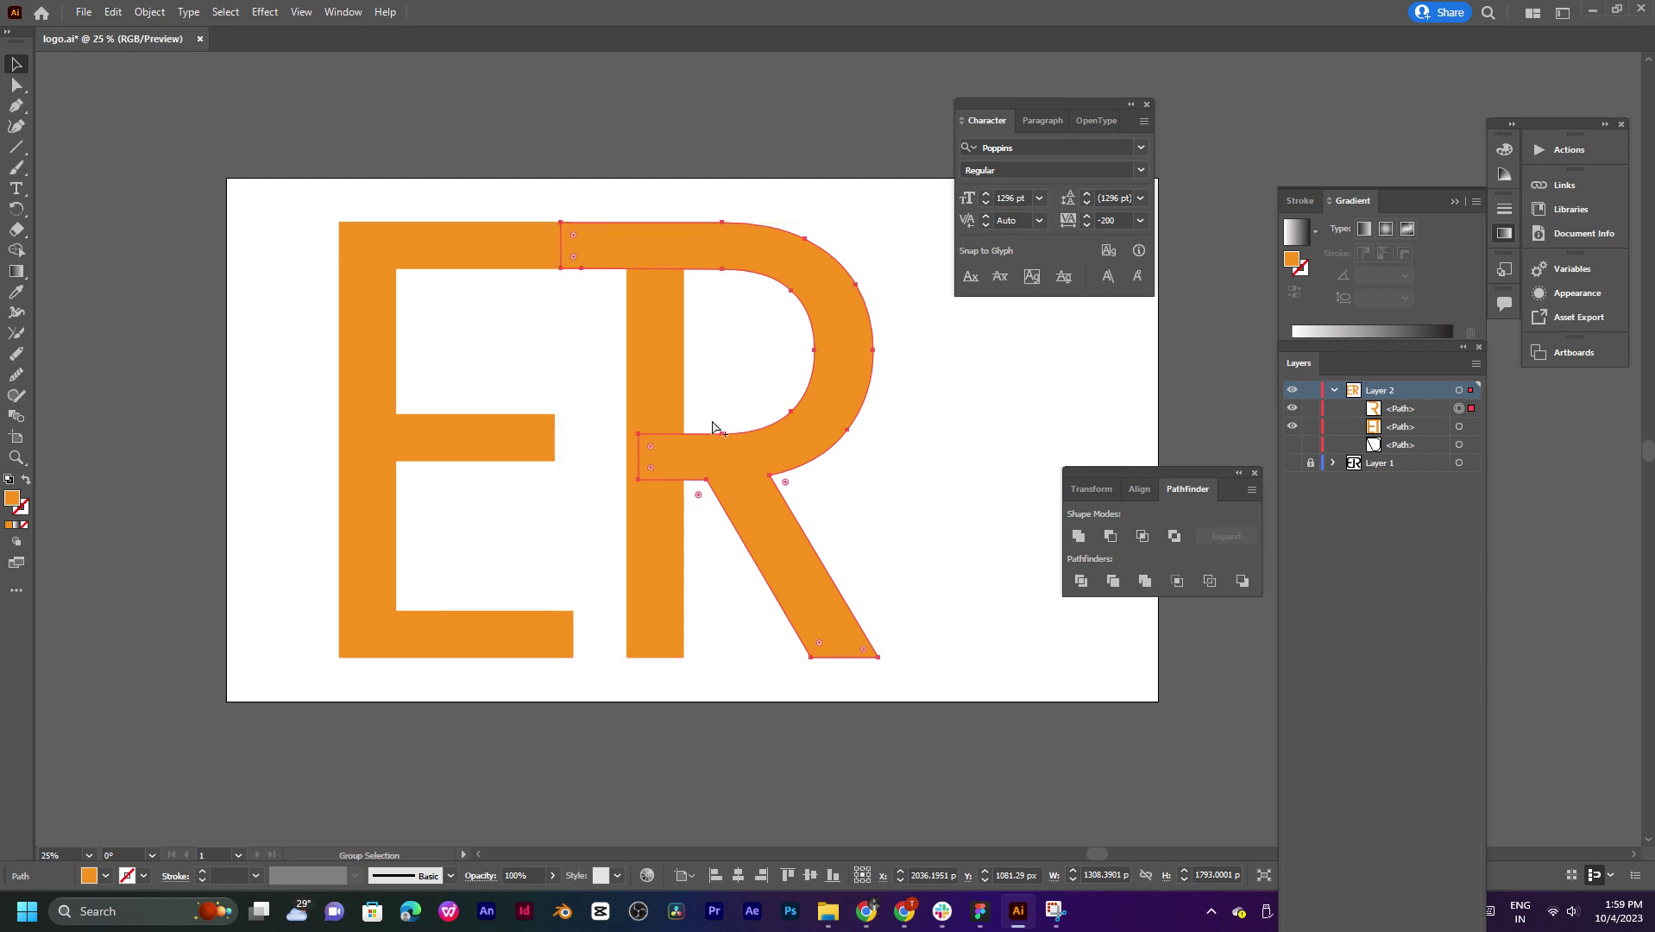
{"action": "scroll", "coordinate": [688, 422], "scroll_direction": "up", "scroll_amount": 2}
{"action": "scroll", "coordinate": [758, 440], "scroll_direction": "up", "scroll_amount": 1}
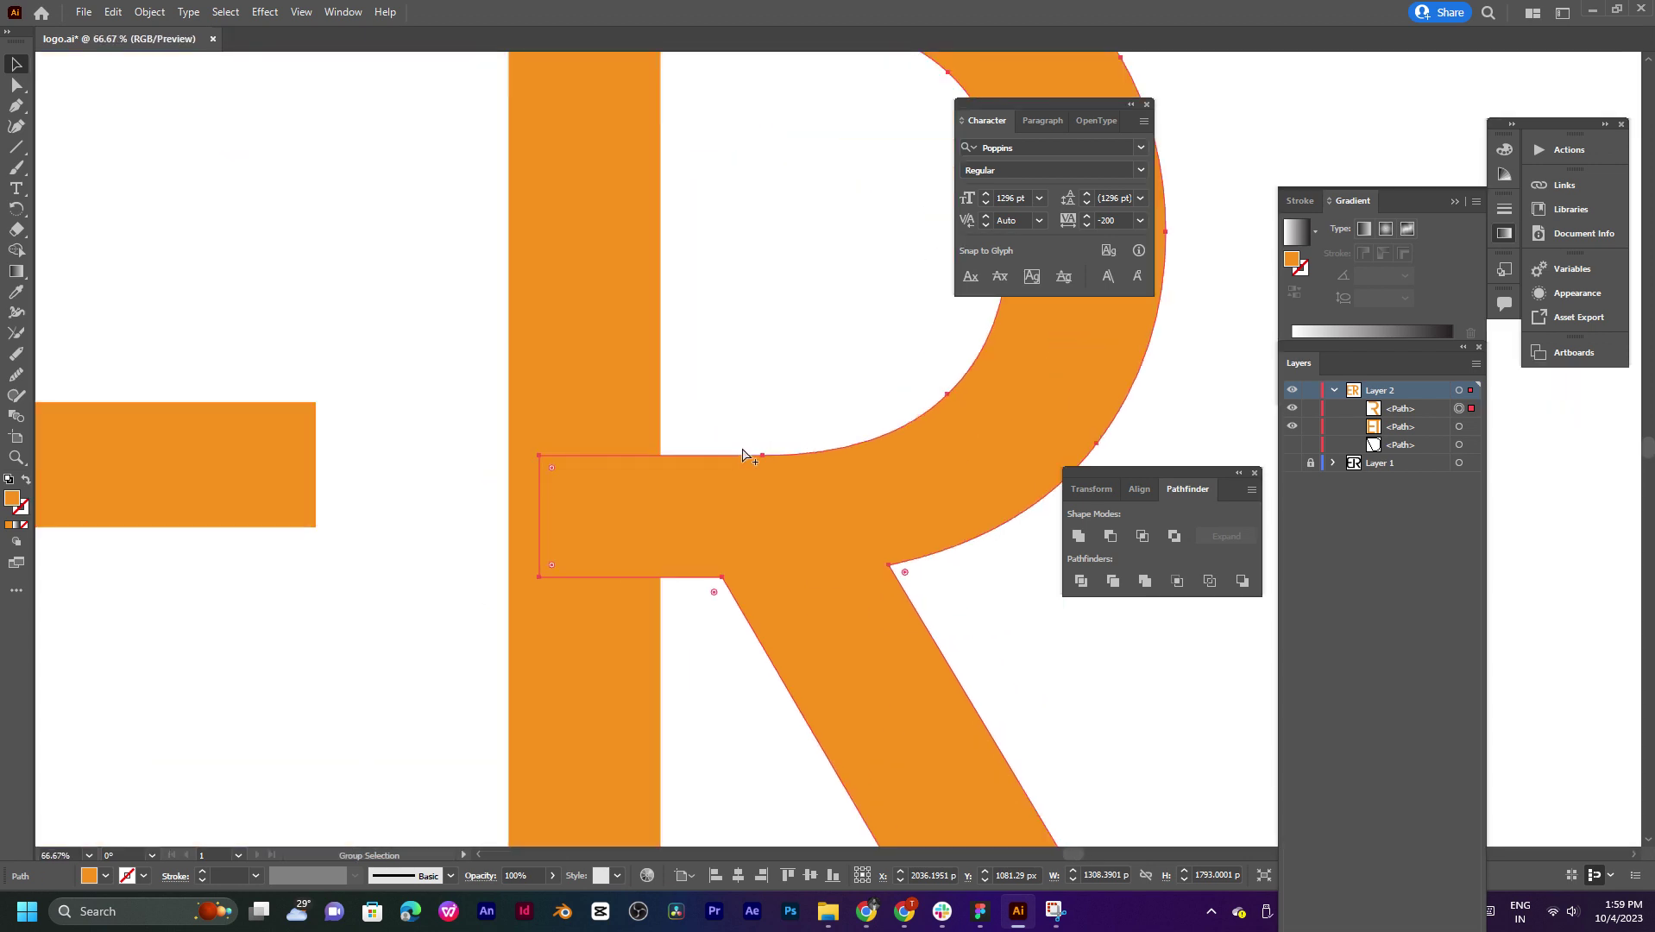
{"action": "scroll", "coordinate": [747, 451], "scroll_direction": "up", "scroll_amount": 2}
{"action": "left_click_drag", "start_coordinate": [814, 395], "coordinate": [777, 355]}
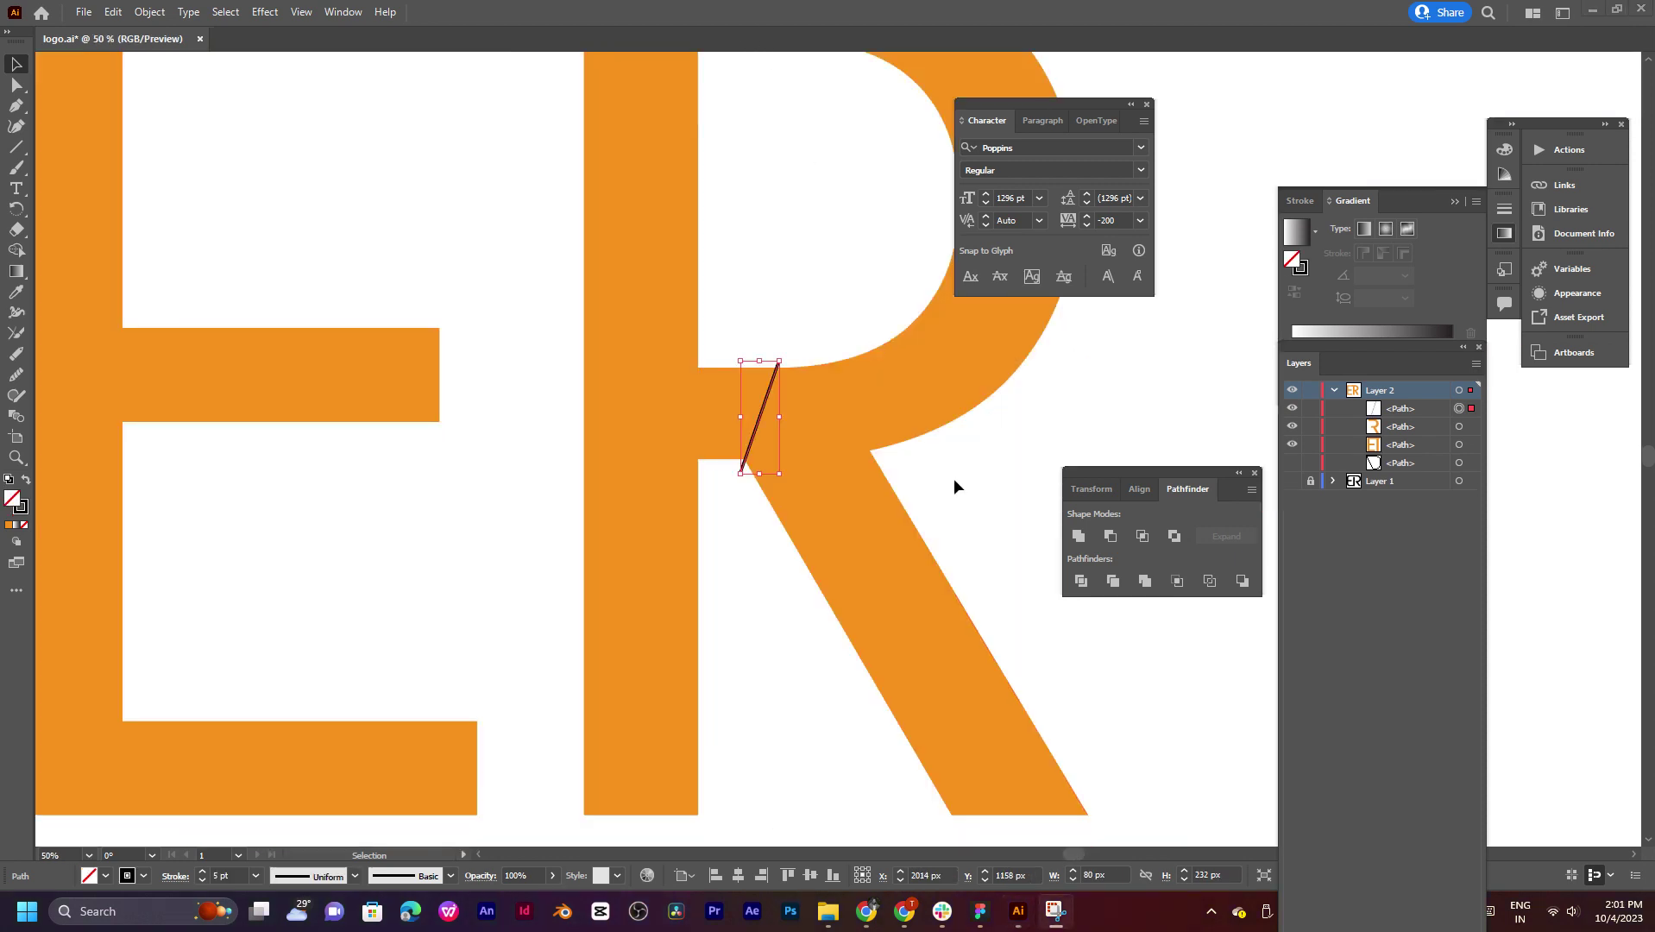
Step: Show the black reference logo again and toggle the orange letters to compare them
{"action": "left_click", "coordinate": [1291, 480]}
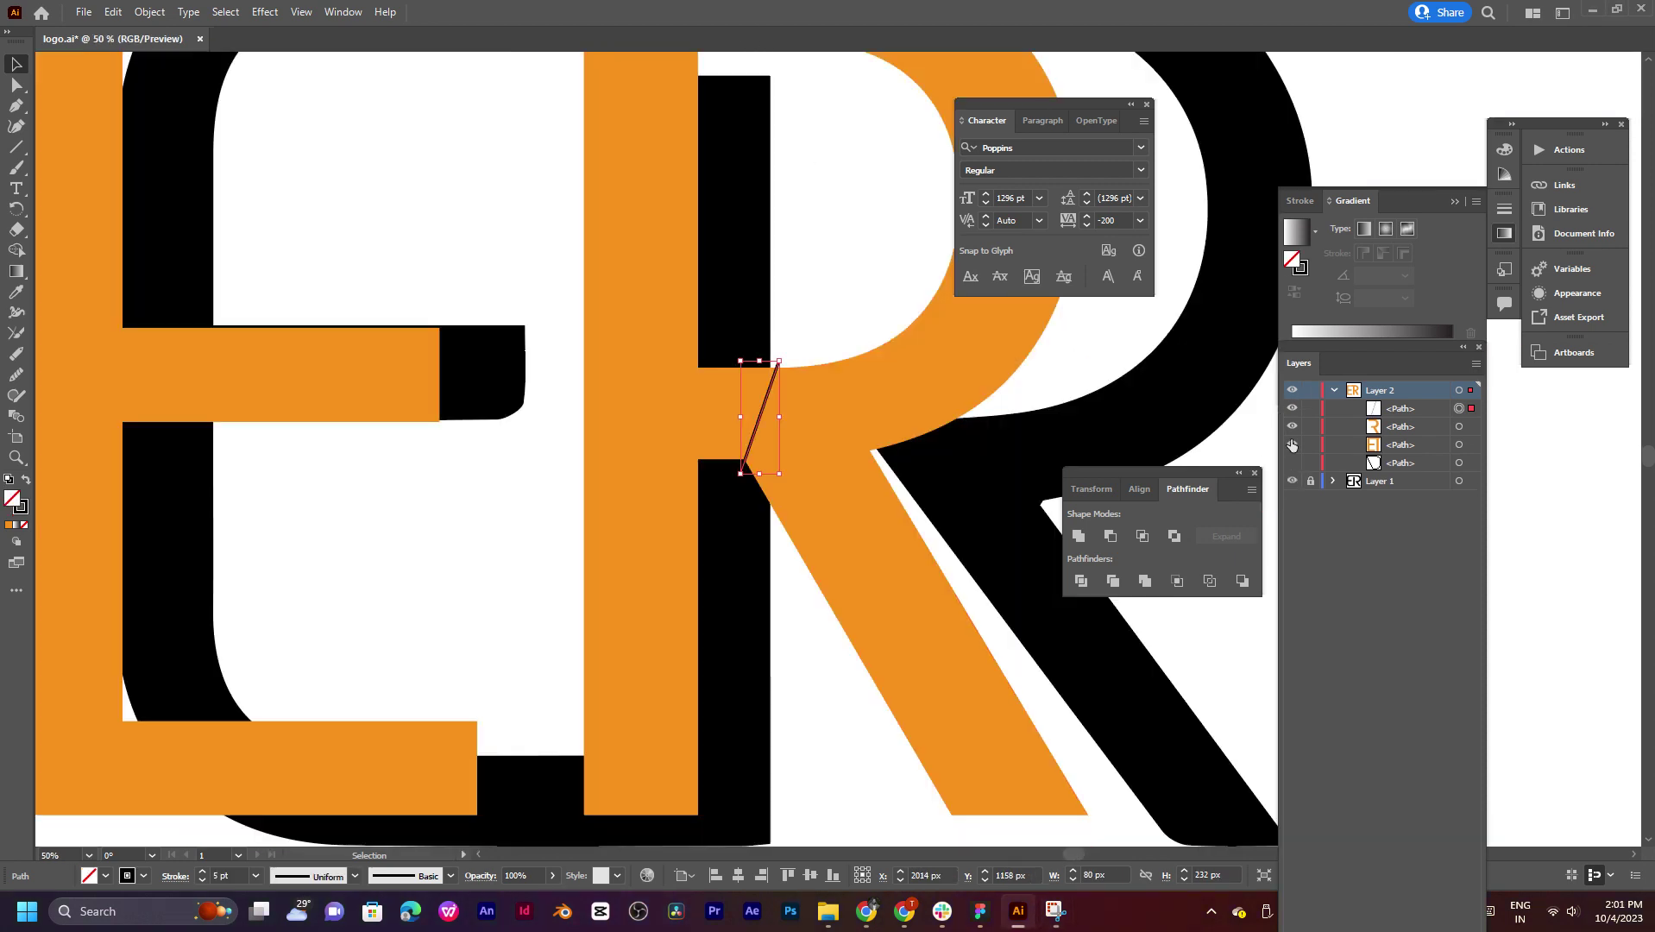
{"action": "left_click", "coordinate": [1296, 390]}
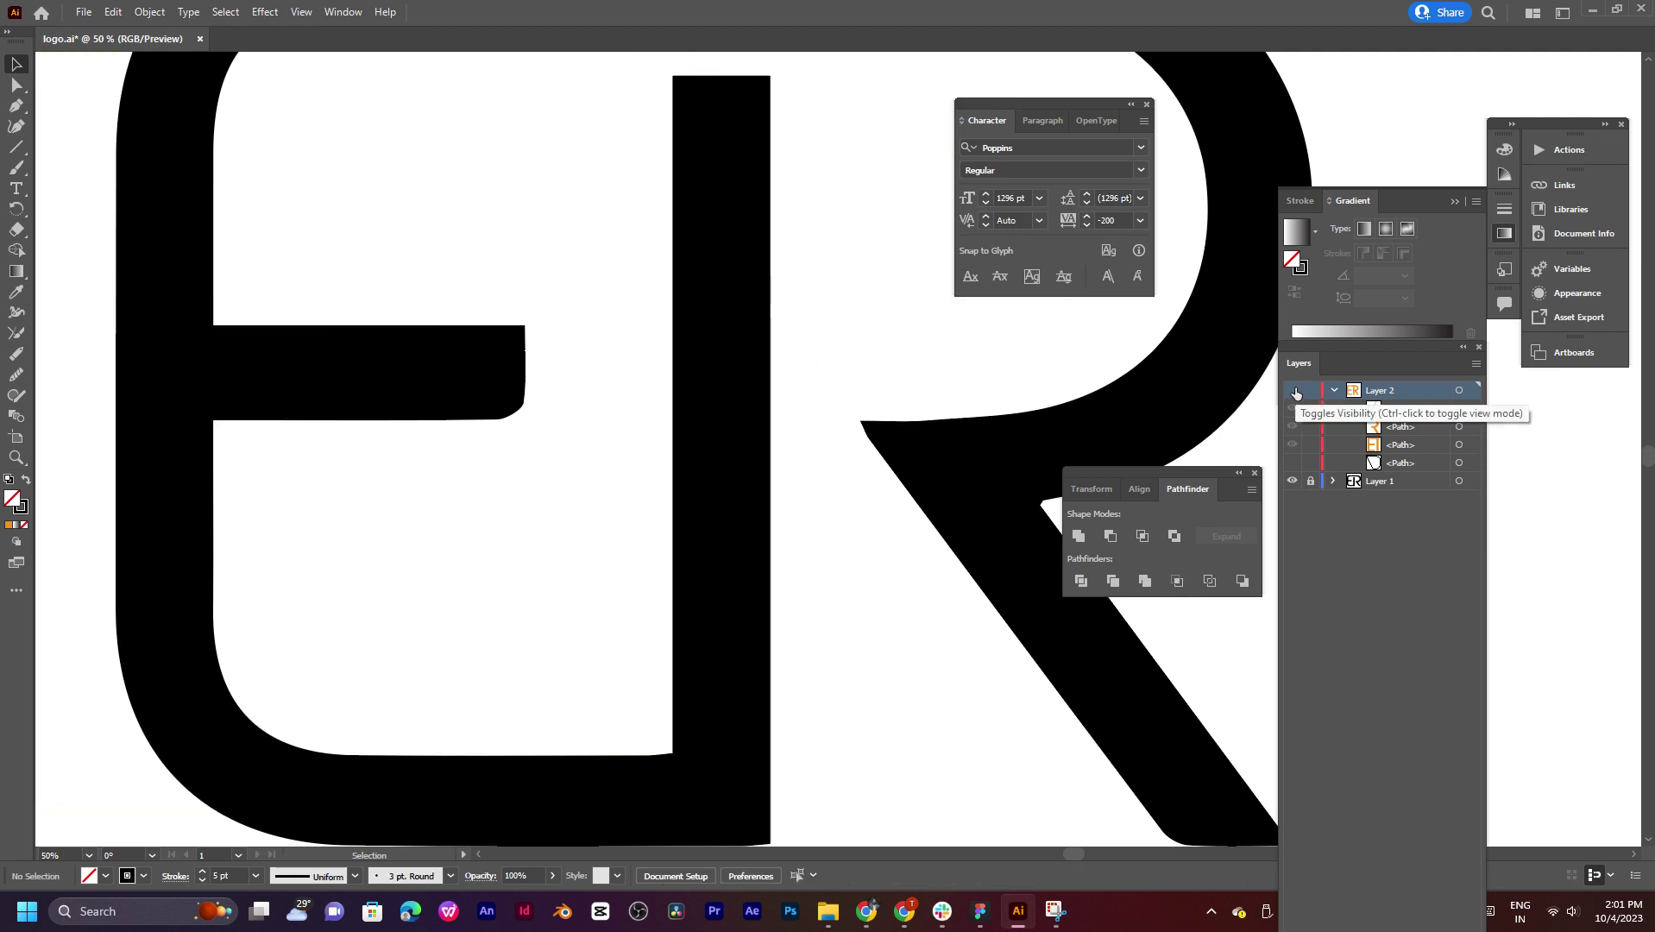
{"action": "left_click", "coordinate": [1293, 390]}
{"action": "left_click", "coordinate": [1294, 390]}
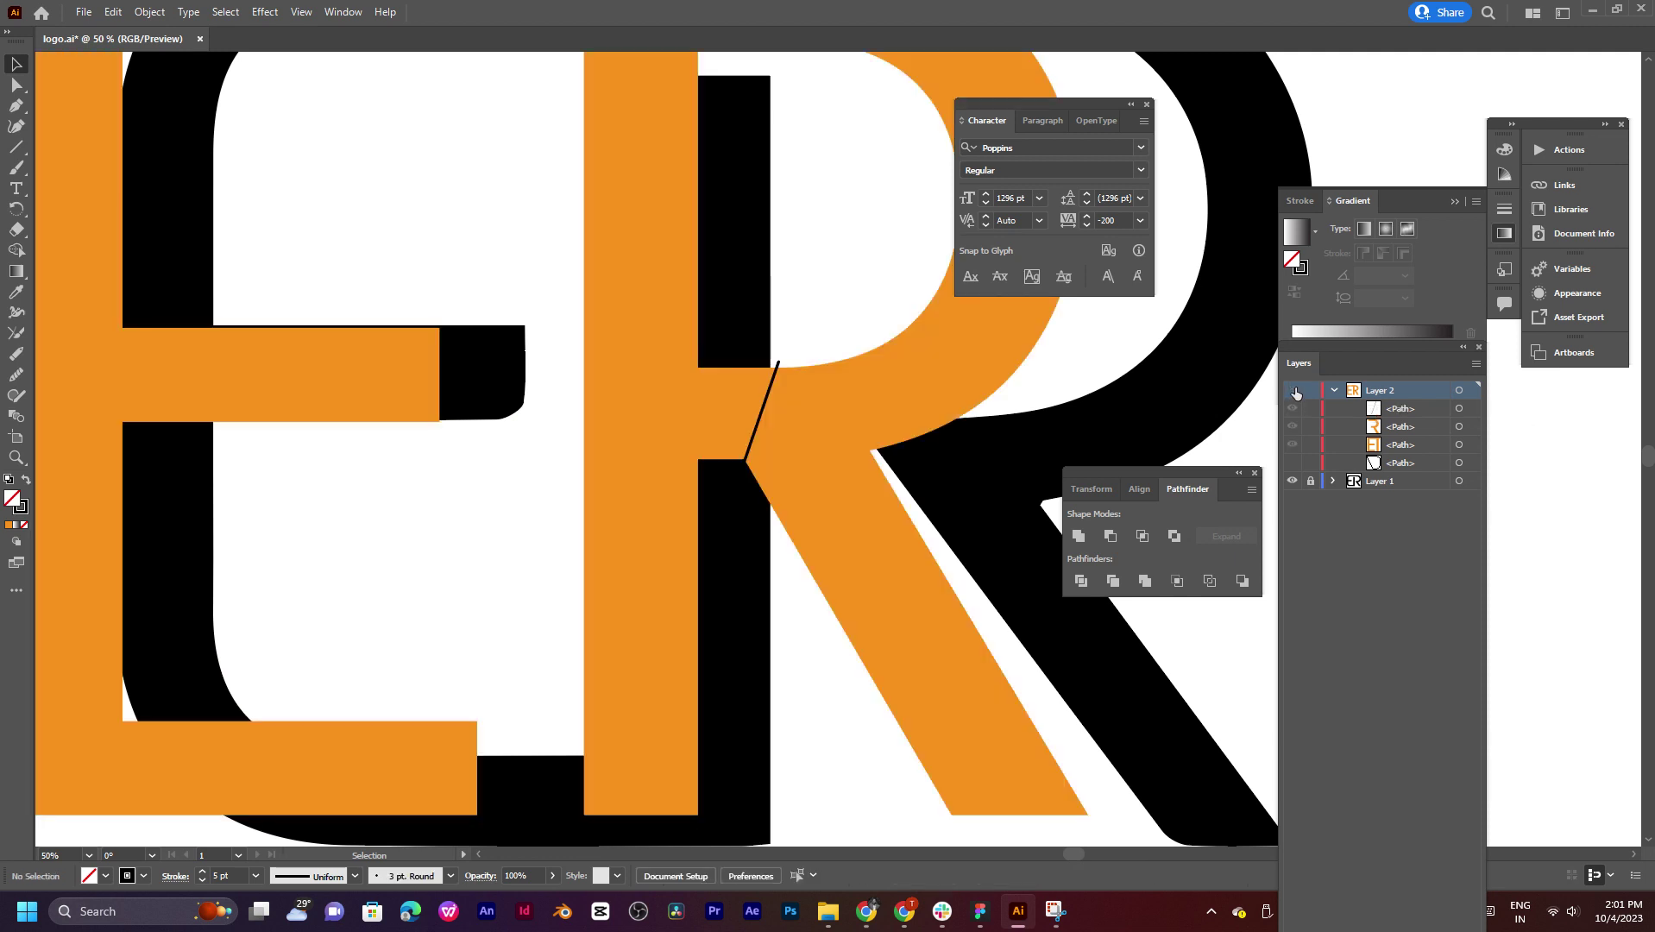
{"action": "left_click", "coordinate": [1295, 391]}
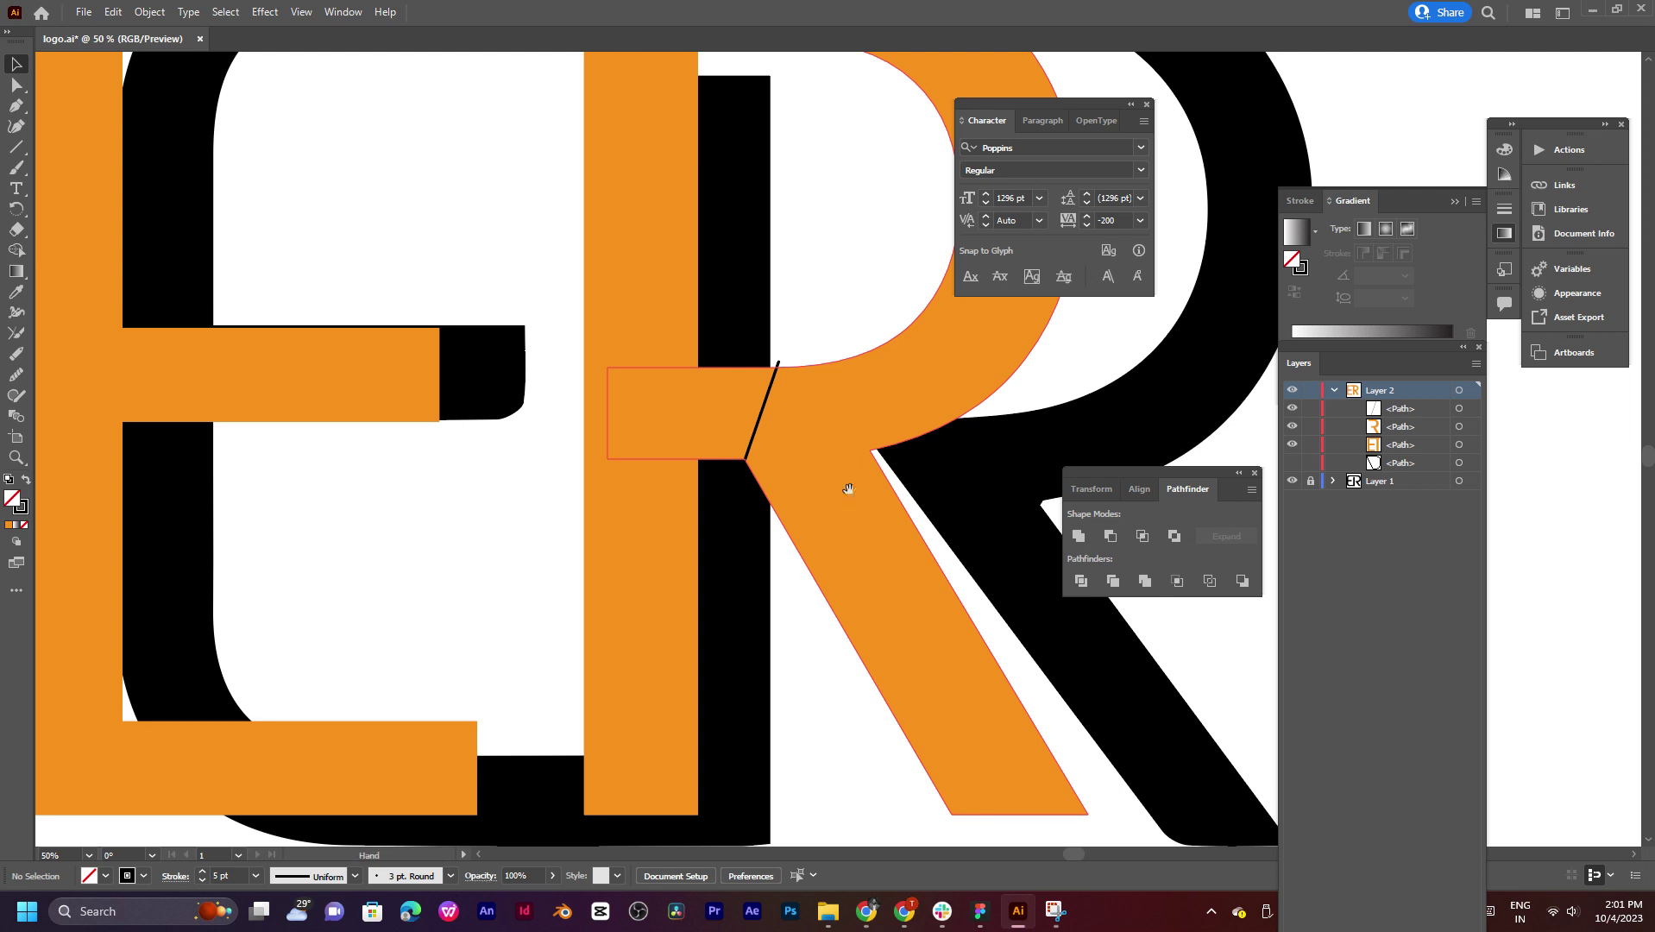
Step: Select all the orange letter shapes and shift them slightly left over the reference
{"action": "left_click_drag", "start_coordinate": [844, 490], "coordinate": [691, 470]}
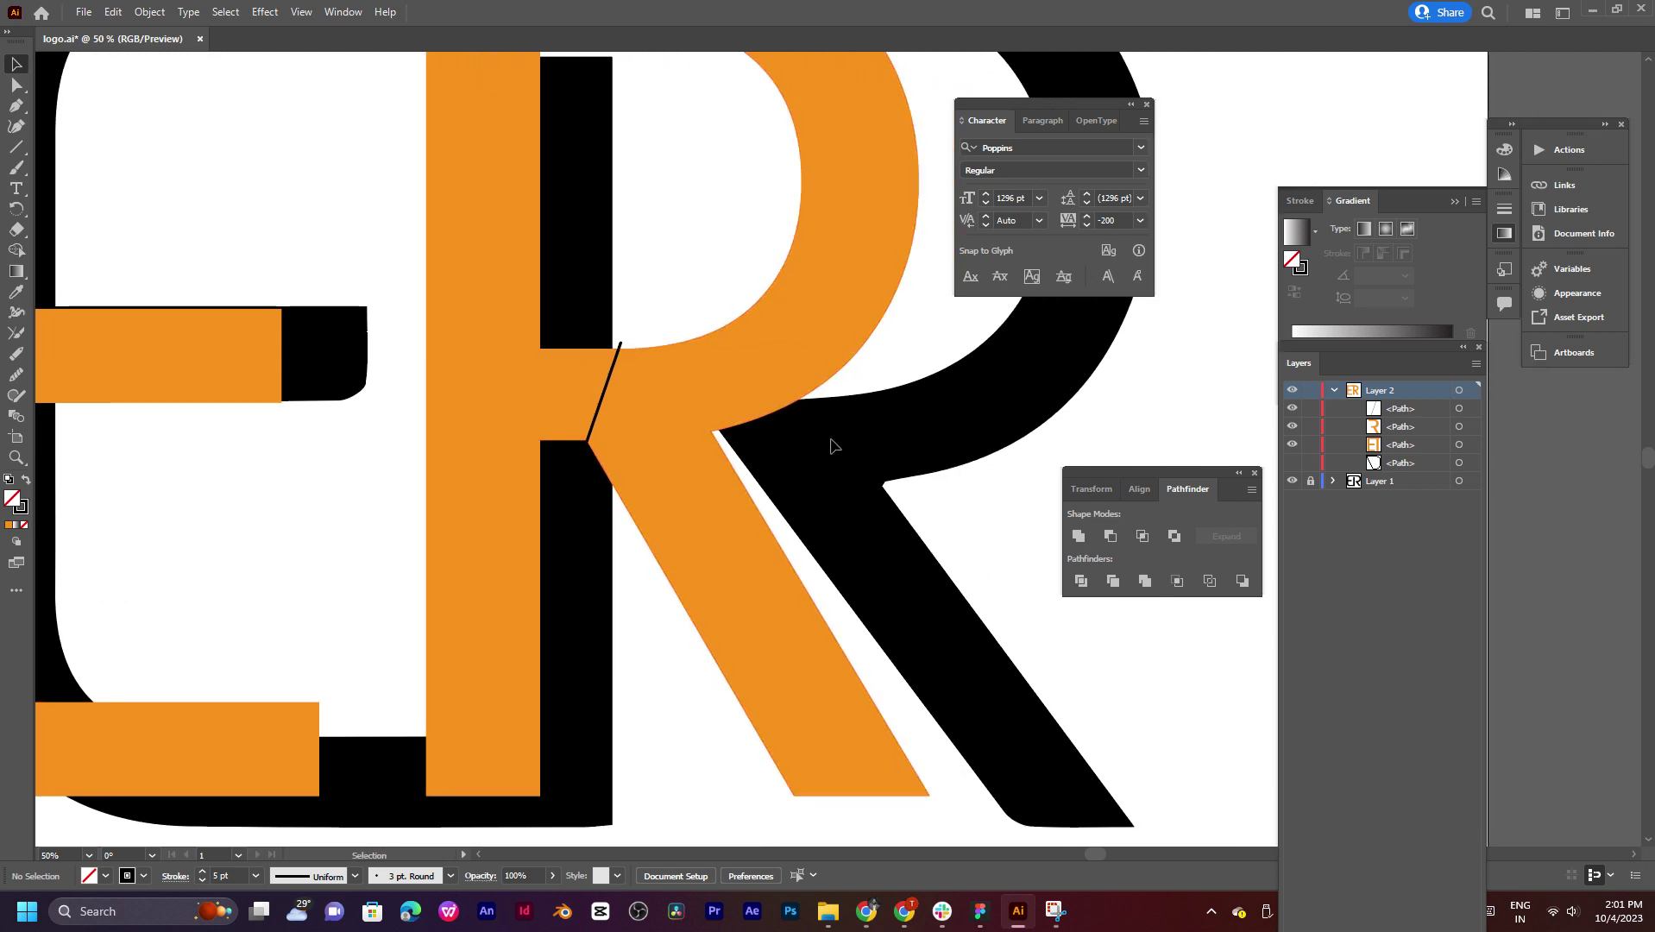
{"action": "left_click", "coordinate": [762, 406]}
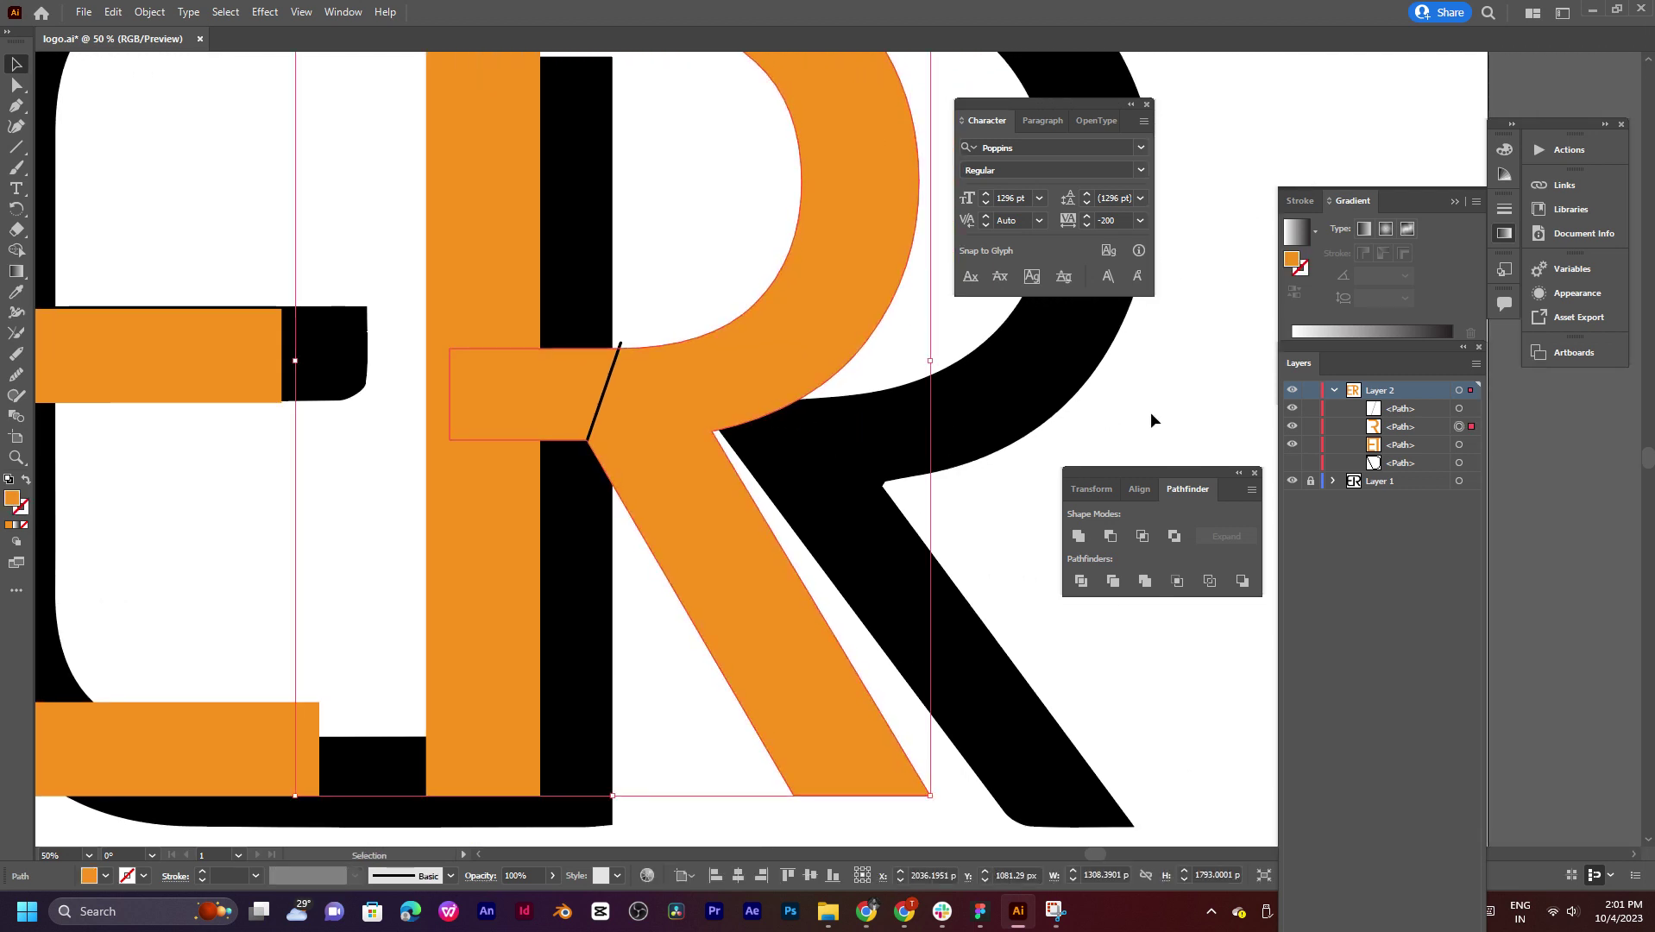
{"action": "left_click", "coordinate": [1458, 390]}
{"action": "mouse_move", "coordinate": [777, 369]}
{"action": "left_mouse_down"}
{"action": "mouse_move", "coordinate": [846, 412]}
{"action": "mouse_move", "coordinate": [554, 403]}
{"action": "mouse_move", "coordinate": [695, 380]}
{"action": "mouse_move", "coordinate": [779, 411]}
{"action": "mouse_move", "coordinate": [729, 401]}
{"action": "left_mouse_up"}
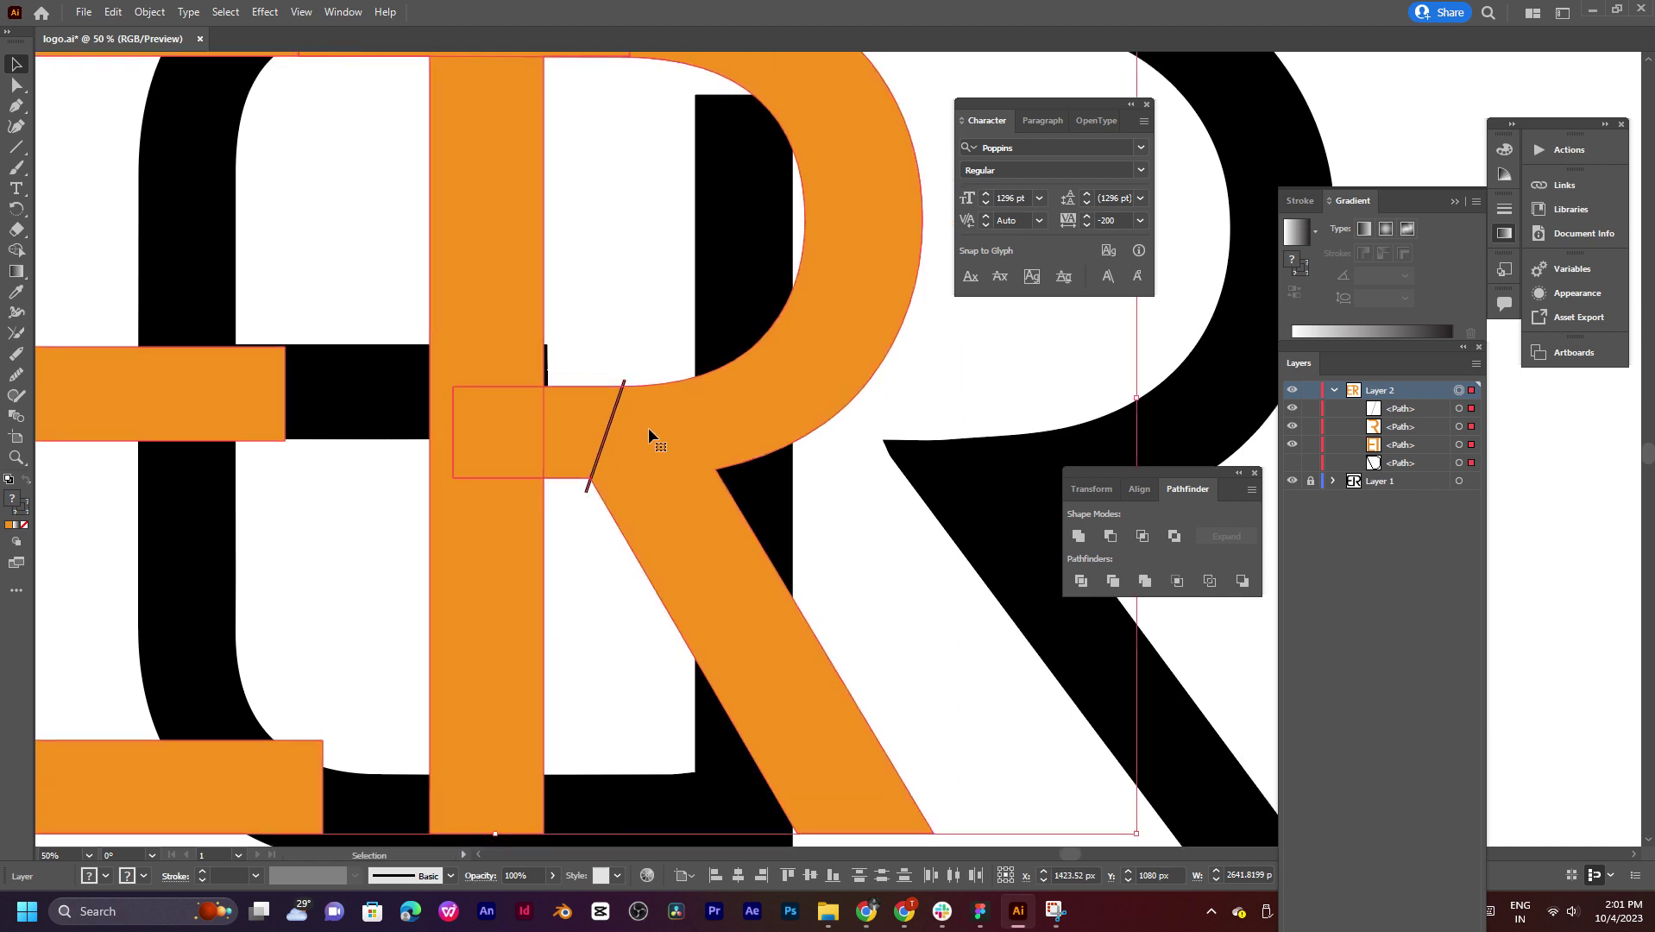
Step: Zoom to the R's junction, select the short diagonal line and hide it
{"action": "scroll", "coordinate": [648, 426], "scroll_direction": "up", "scroll_amount": 1}
{"action": "scroll", "coordinate": [648, 427], "scroll_direction": "up", "scroll_amount": 1}
{"action": "scroll", "coordinate": [652, 458], "scroll_direction": "up", "scroll_amount": 1}
{"action": "scroll", "coordinate": [656, 499], "scroll_direction": "up", "scroll_amount": 1}
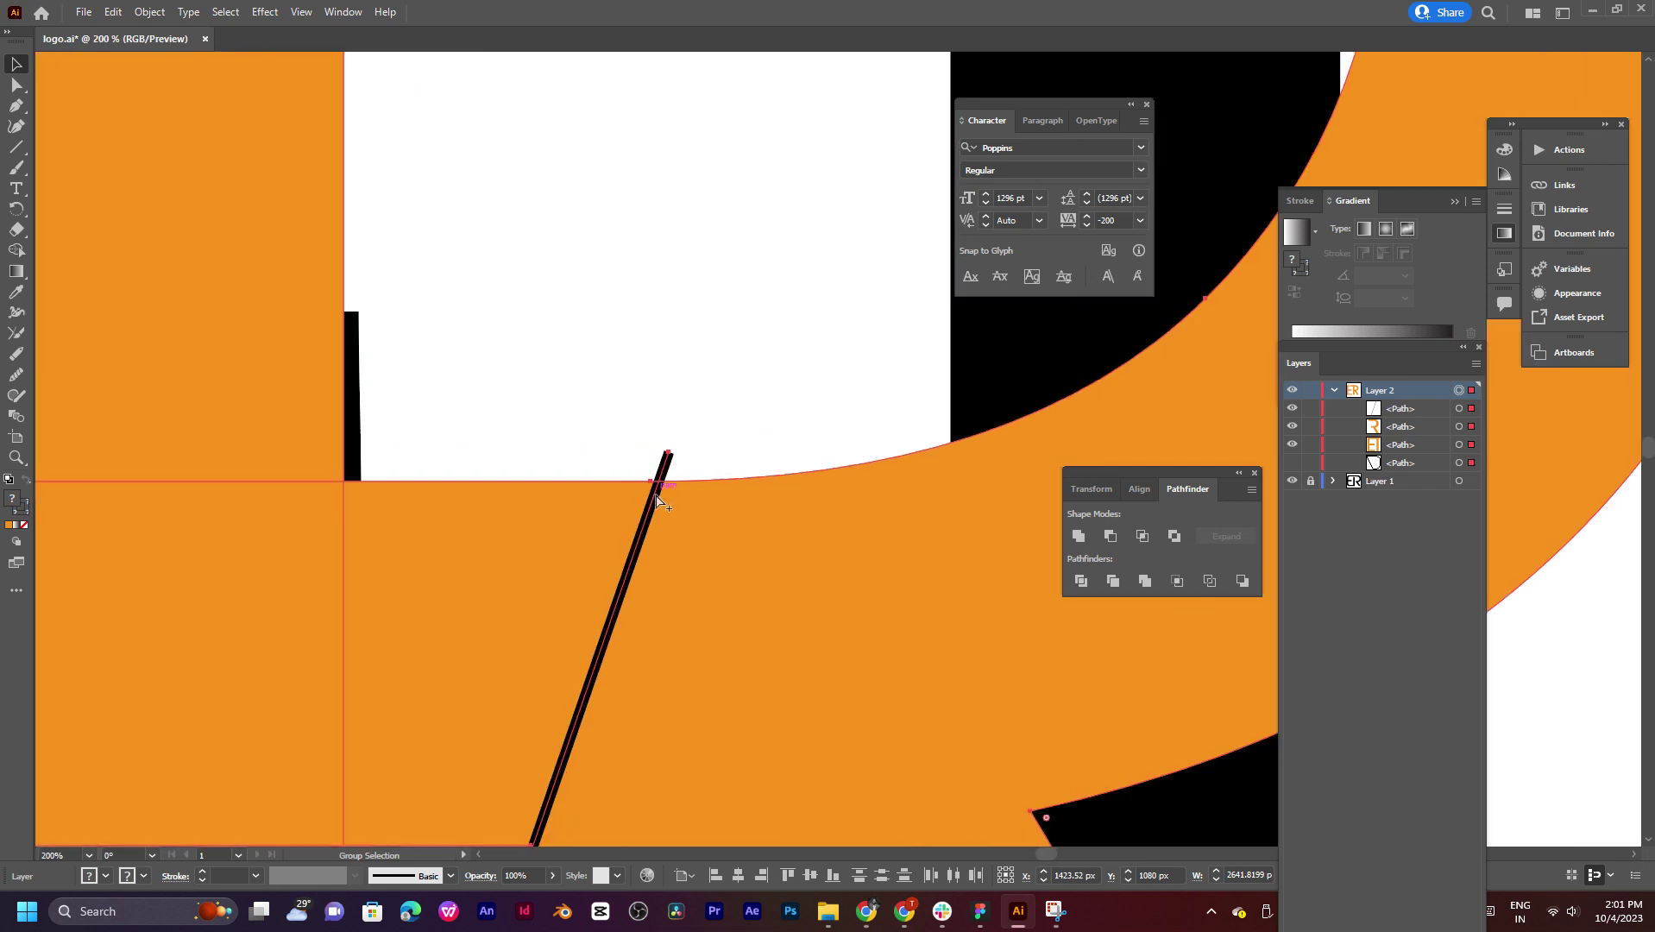
{"action": "scroll", "coordinate": [660, 474], "scroll_direction": "down", "scroll_amount": 1}
{"action": "scroll", "coordinate": [660, 474], "scroll_direction": "down", "scroll_amount": 1}
{"action": "left_click_drag", "start_coordinate": [702, 528], "coordinate": [683, 362]}
{"action": "left_click_drag", "start_coordinate": [661, 484], "coordinate": [702, 477]}
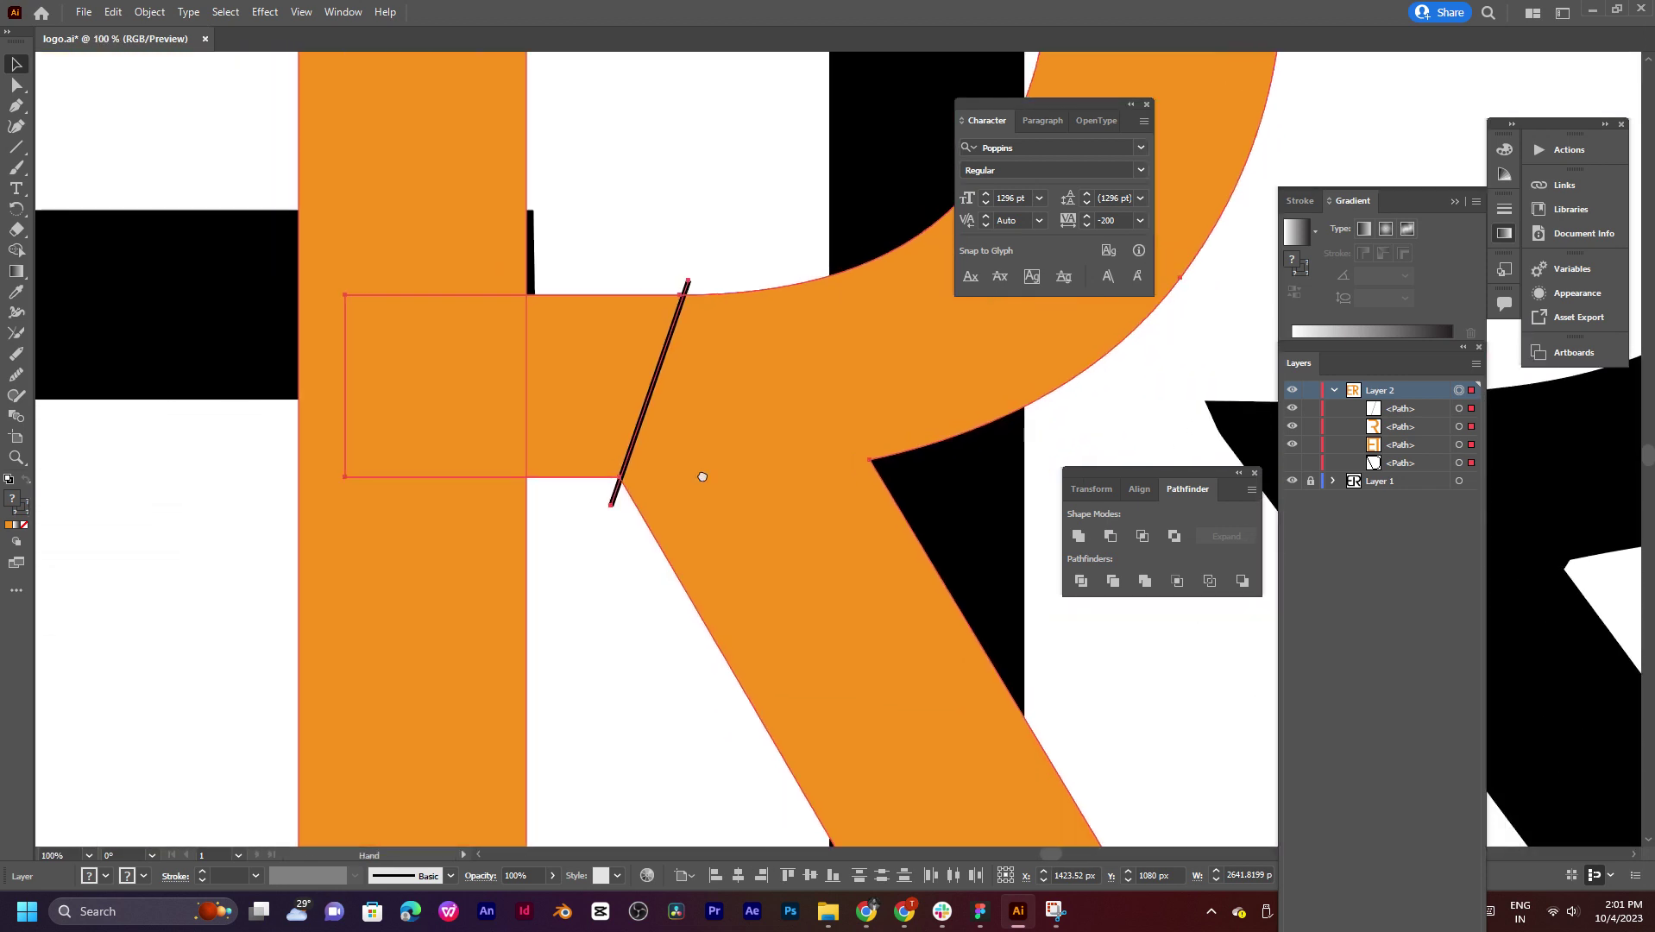
{"action": "left_click", "coordinate": [600, 586]}
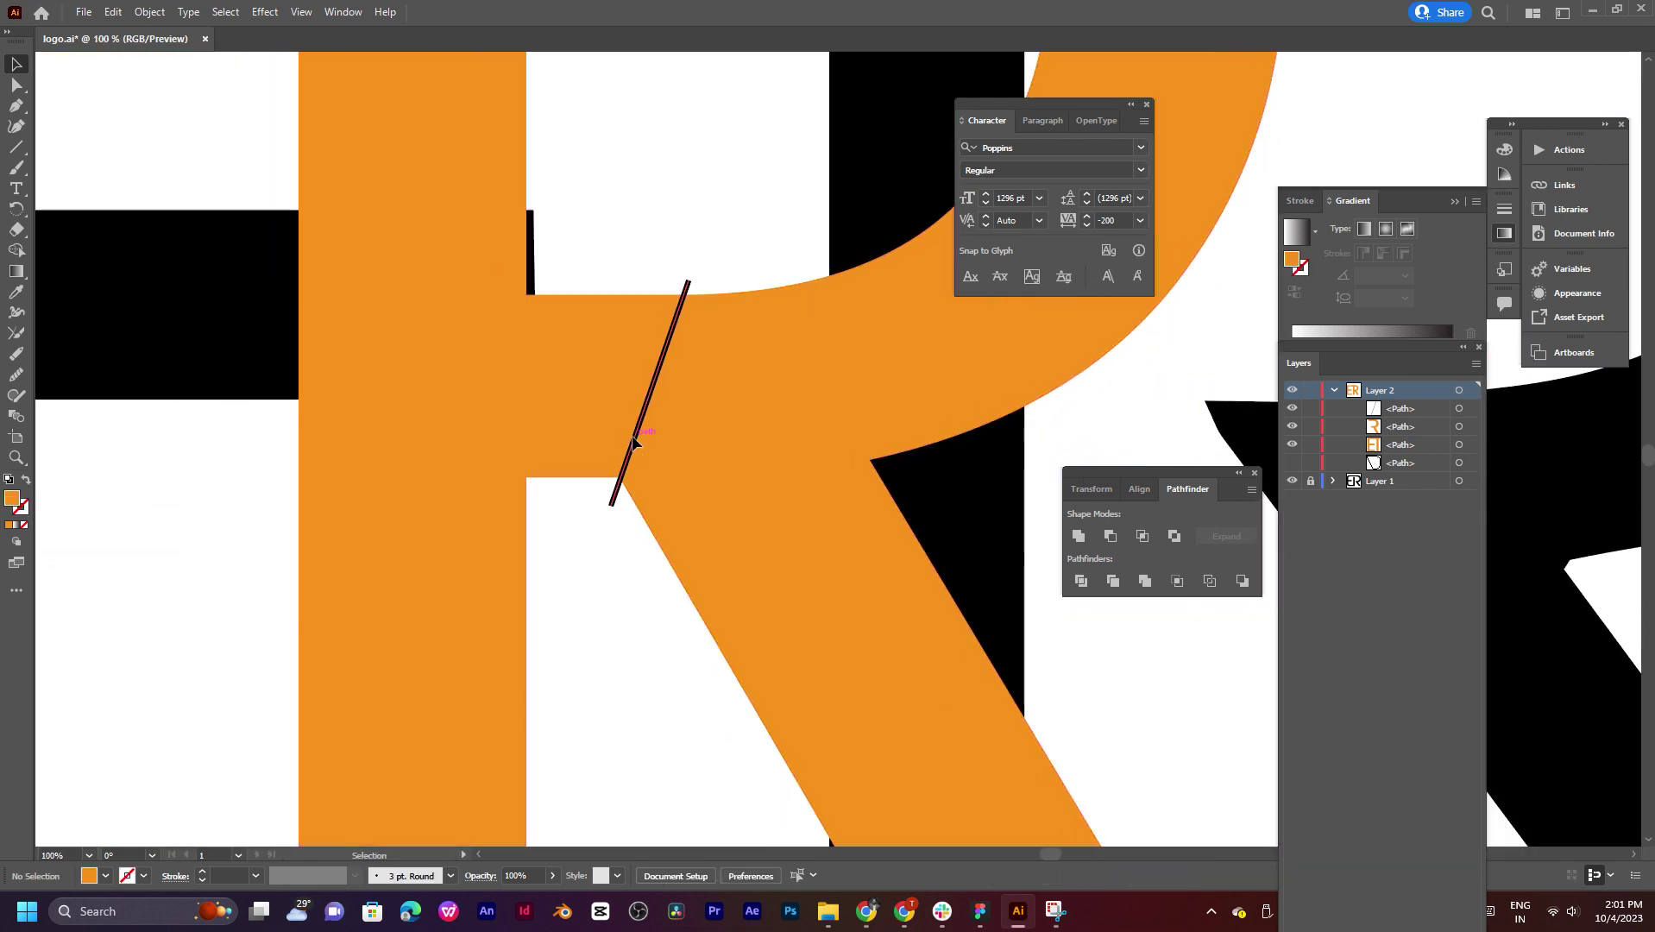
{"action": "left_click", "coordinate": [631, 442]}
{"action": "left_click", "coordinate": [1292, 408]}
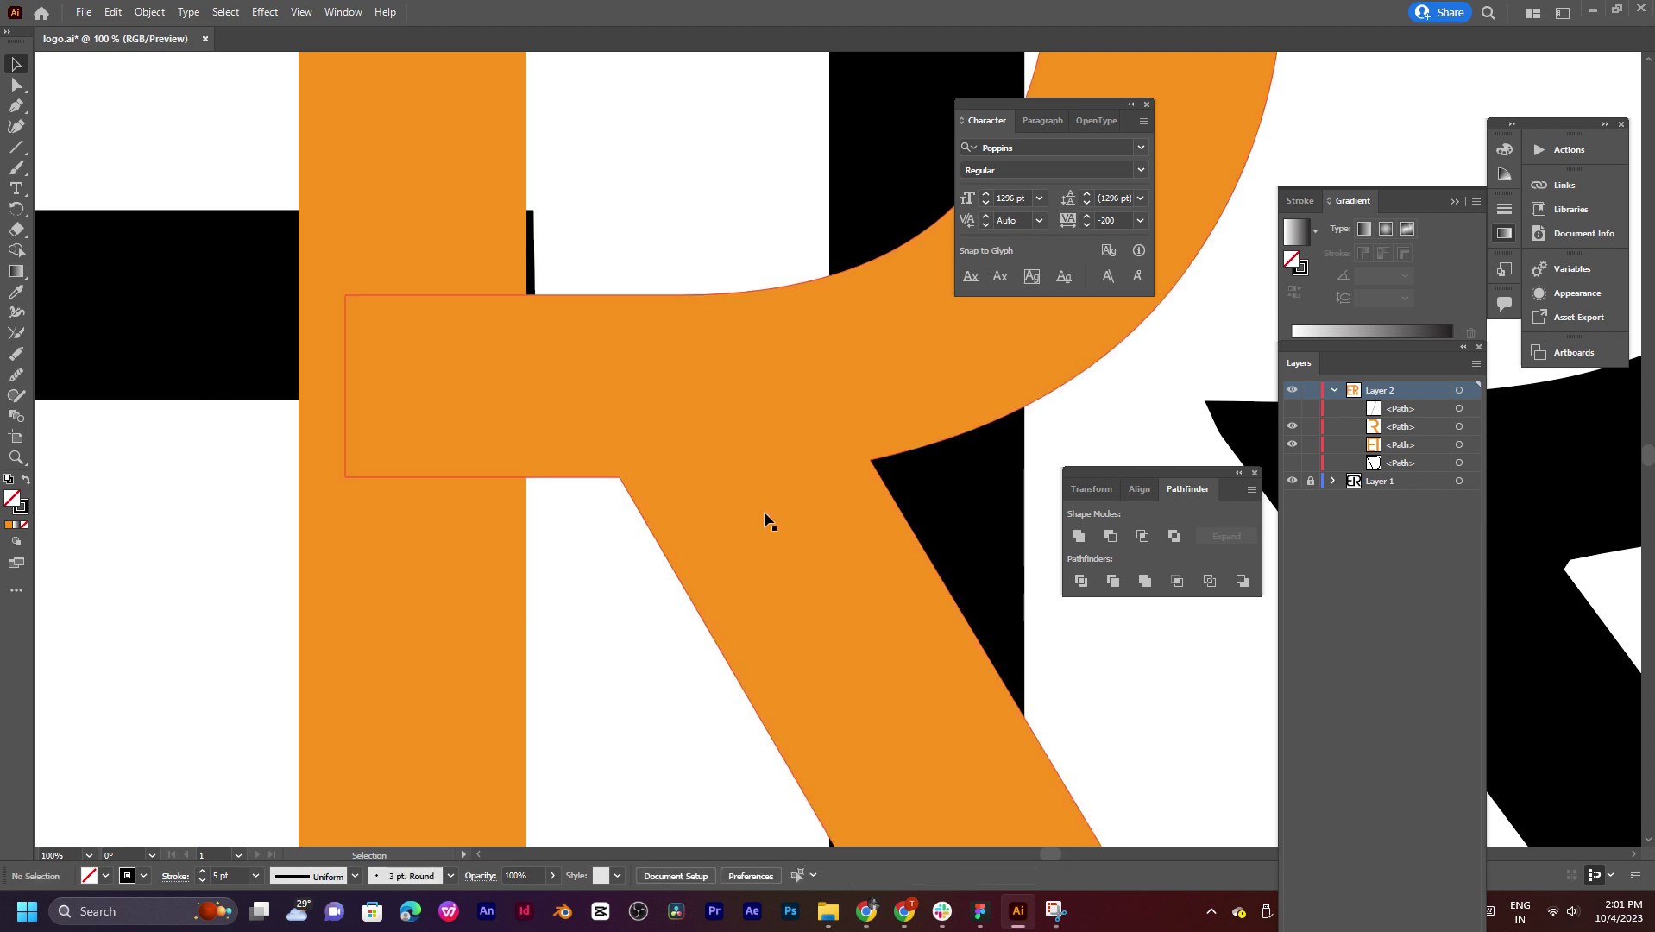
{"action": "left_click", "coordinate": [714, 447]}
Step: Deselect the orange R and switch to the Pen tool
{"action": "left_click_drag", "start_coordinate": [698, 434], "coordinate": [678, 446]}
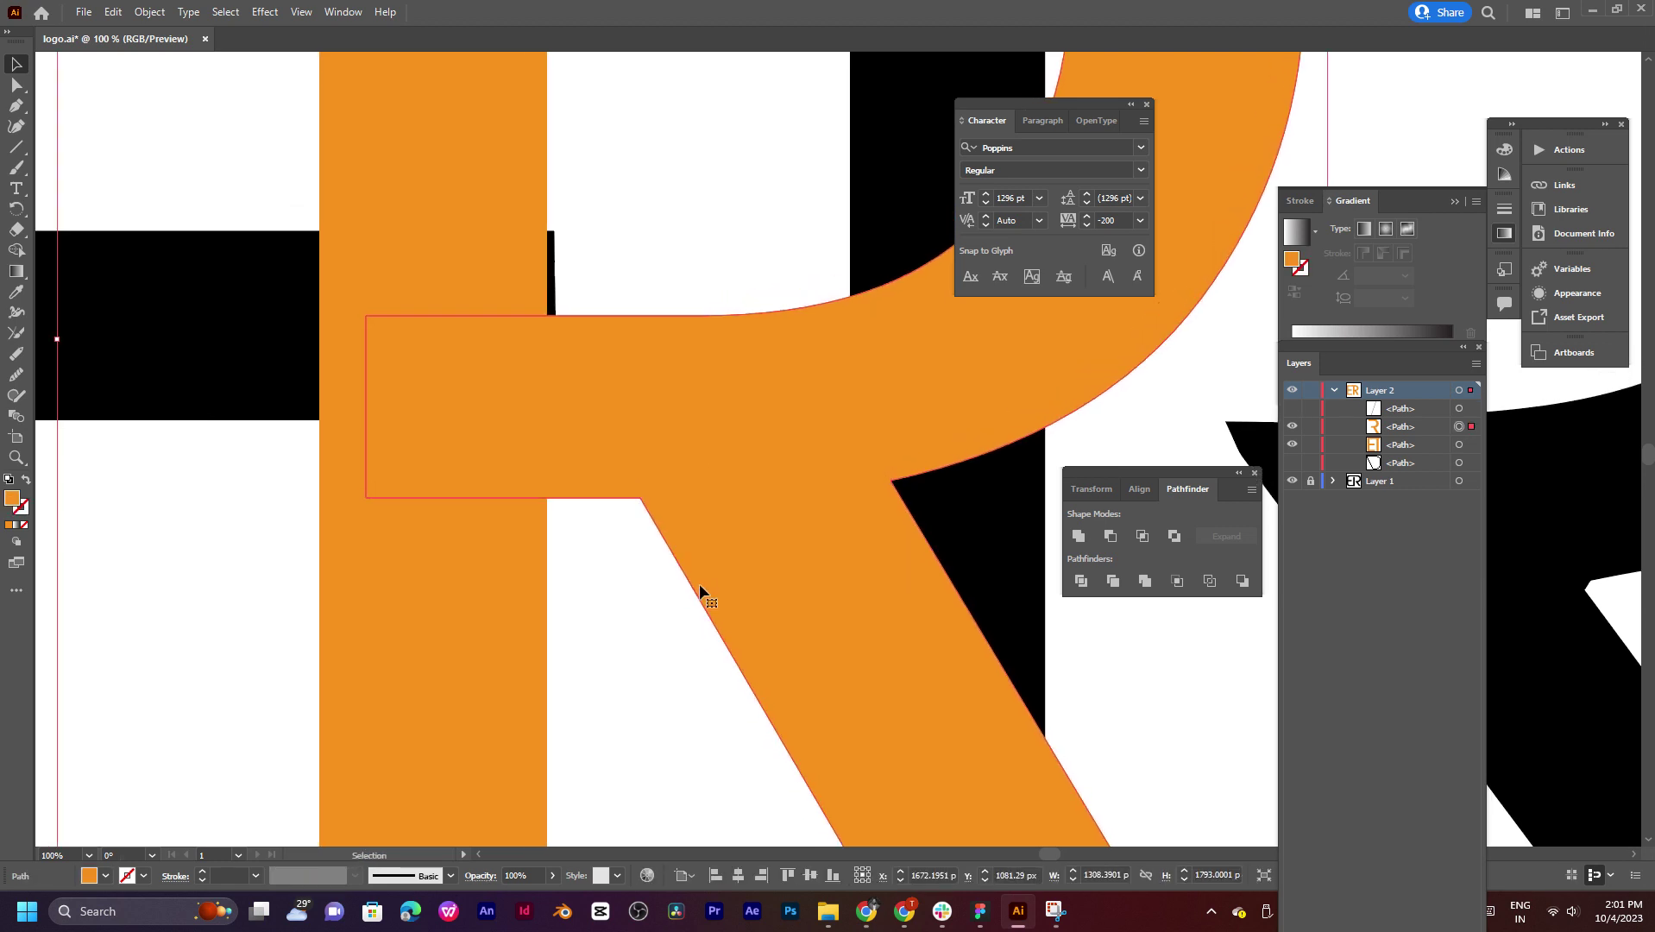
{"action": "left_click", "coordinate": [698, 625]}
{"action": "key", "text": "p"}
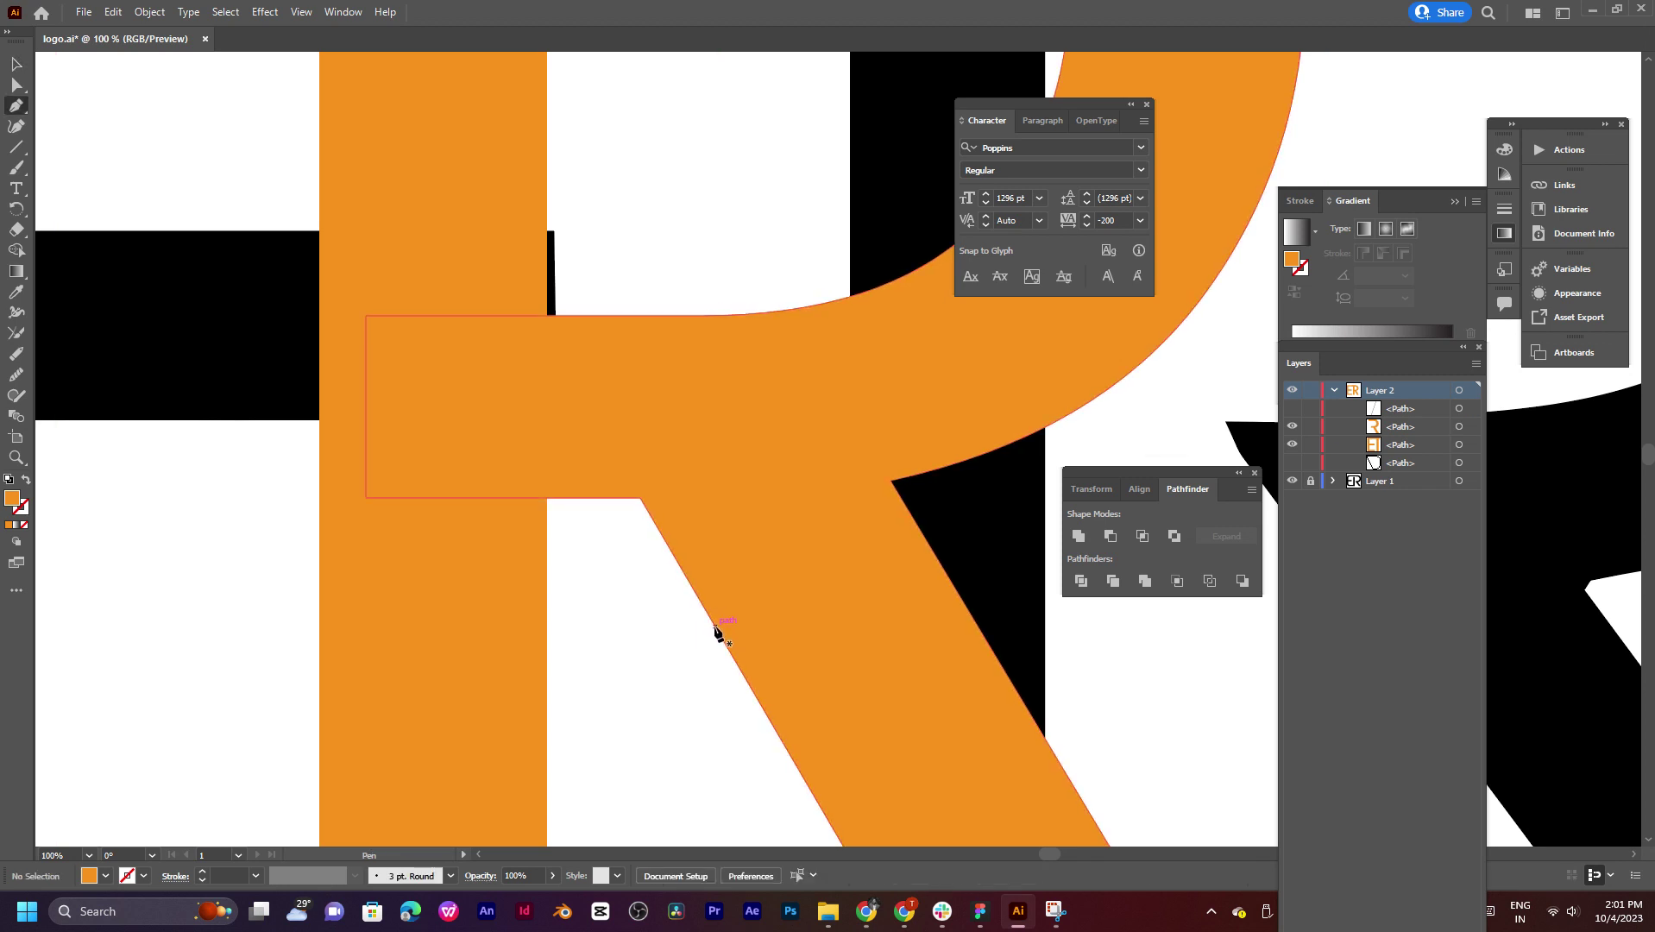
Step: Draw a two-point line and position it along the R's inner leg edge
{"action": "left_click", "coordinate": [715, 627]}
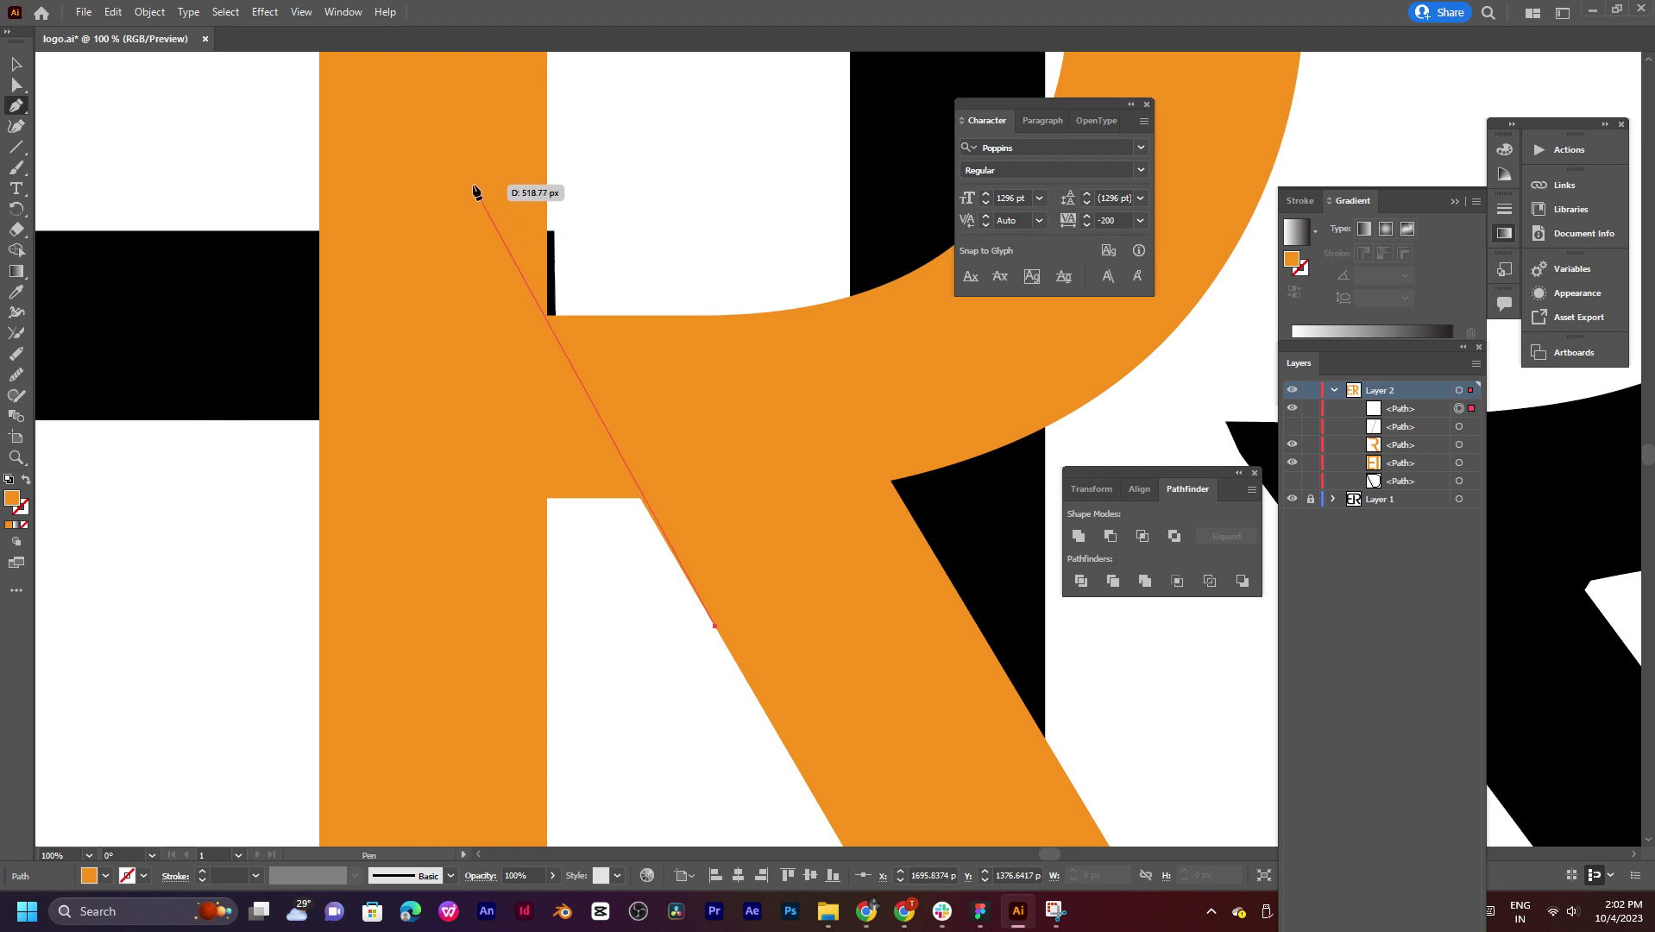
{"action": "left_click", "coordinate": [393, 78]}
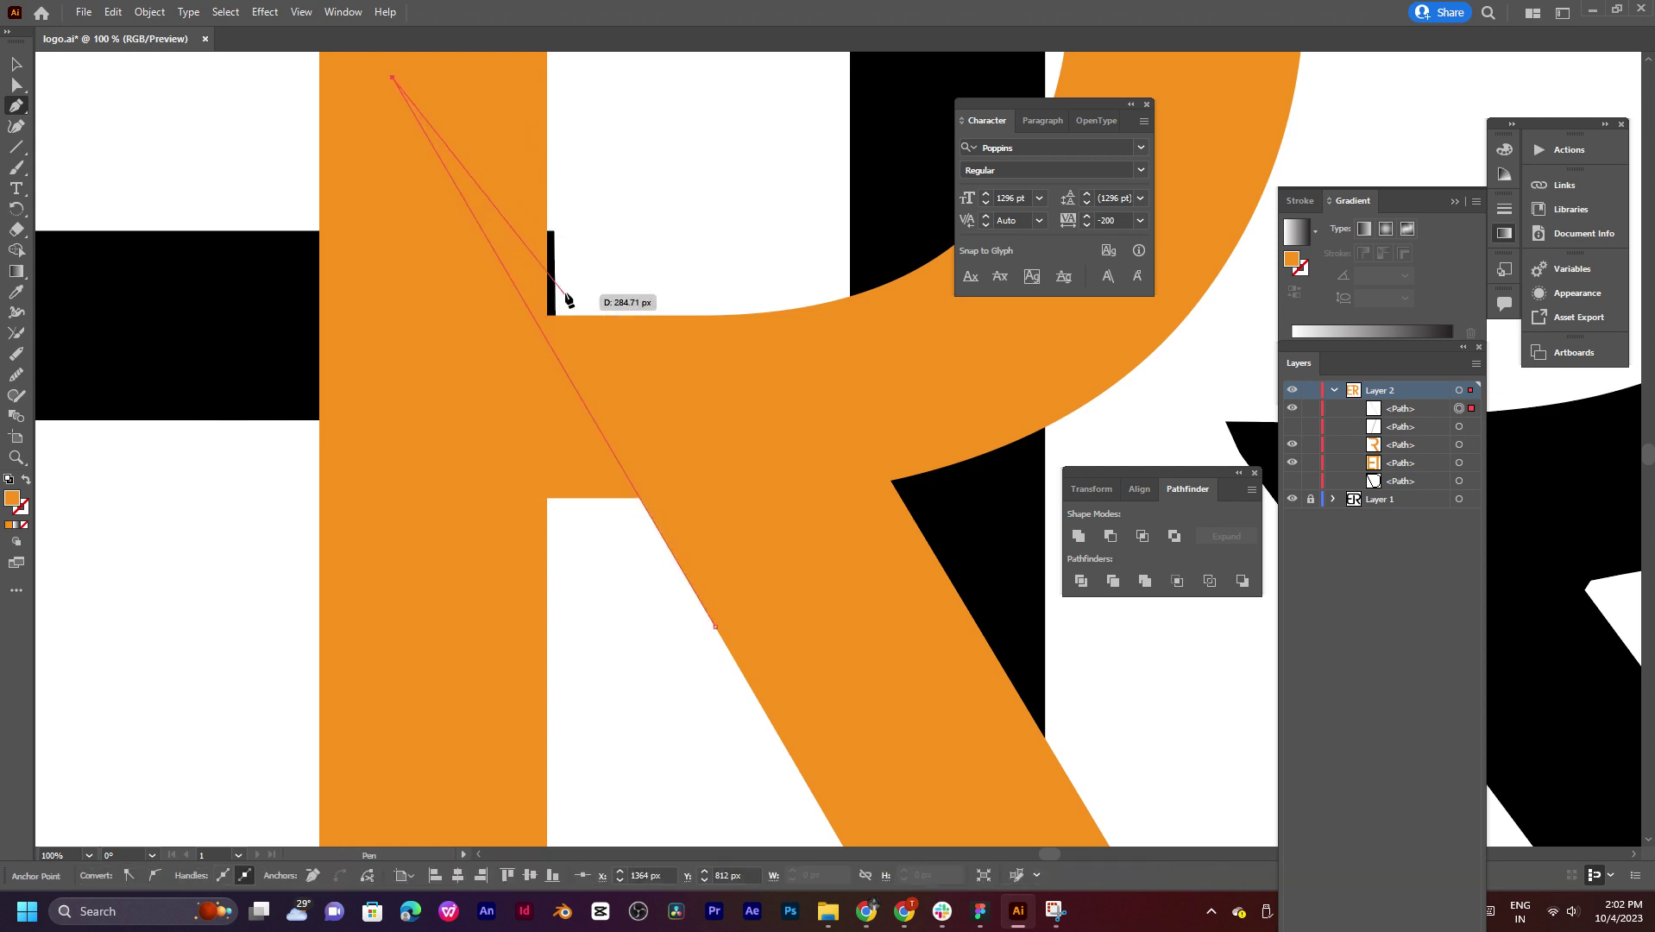
{"action": "key", "text": "v"}
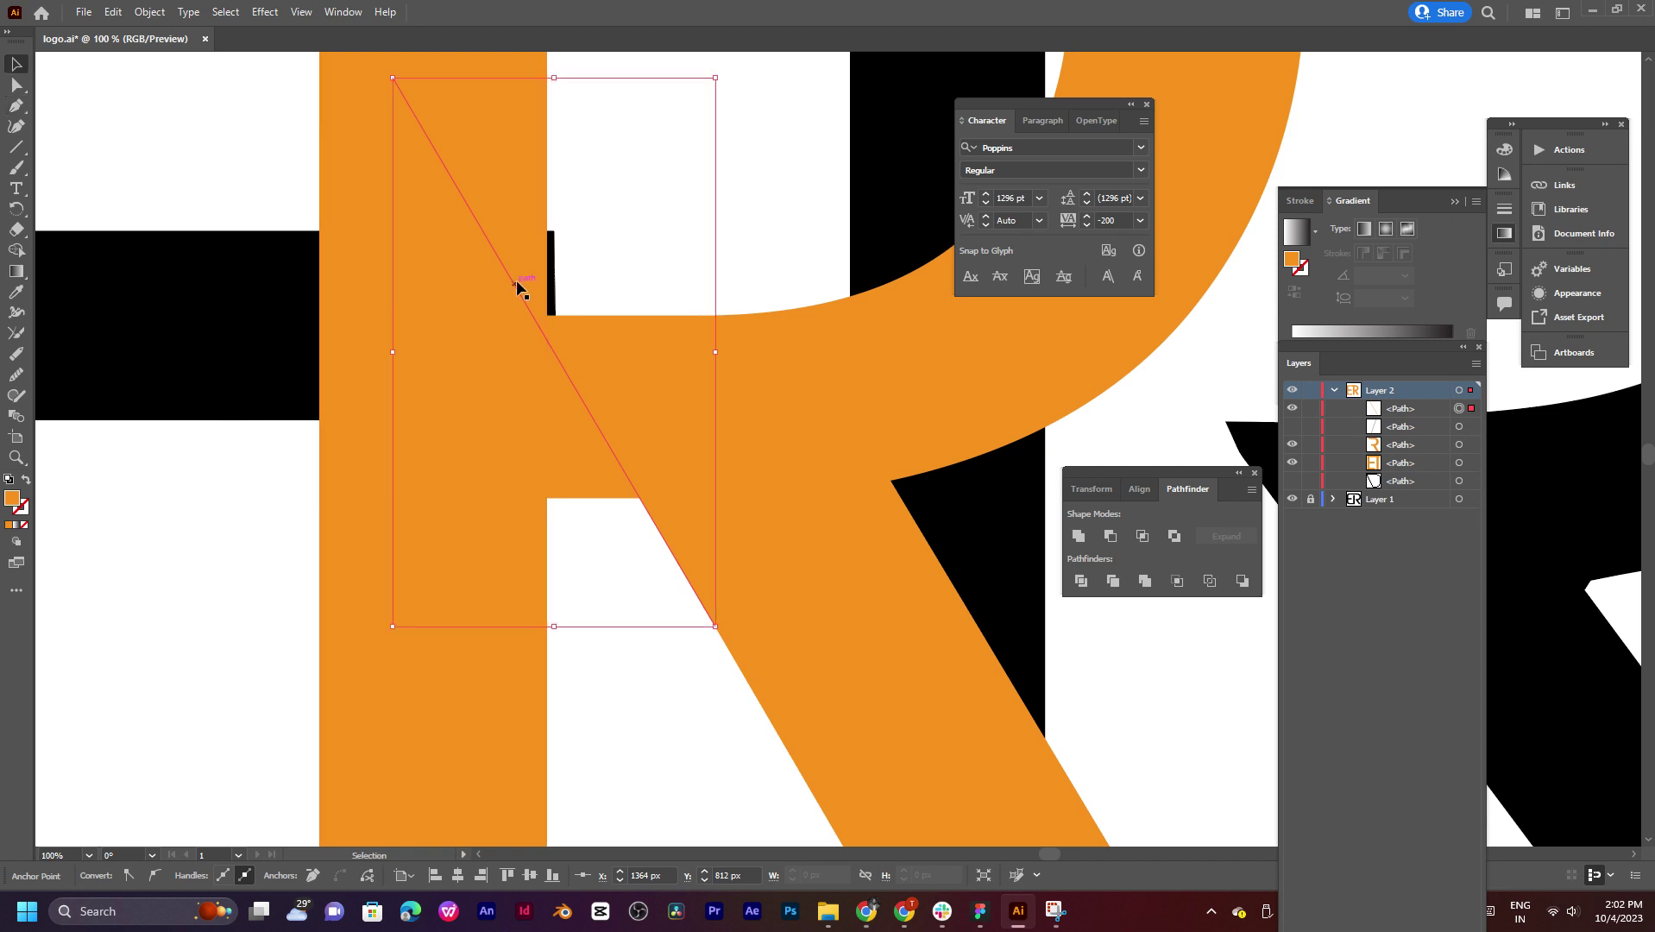
{"action": "left_click_drag", "start_coordinate": [513, 281], "coordinate": [610, 444]}
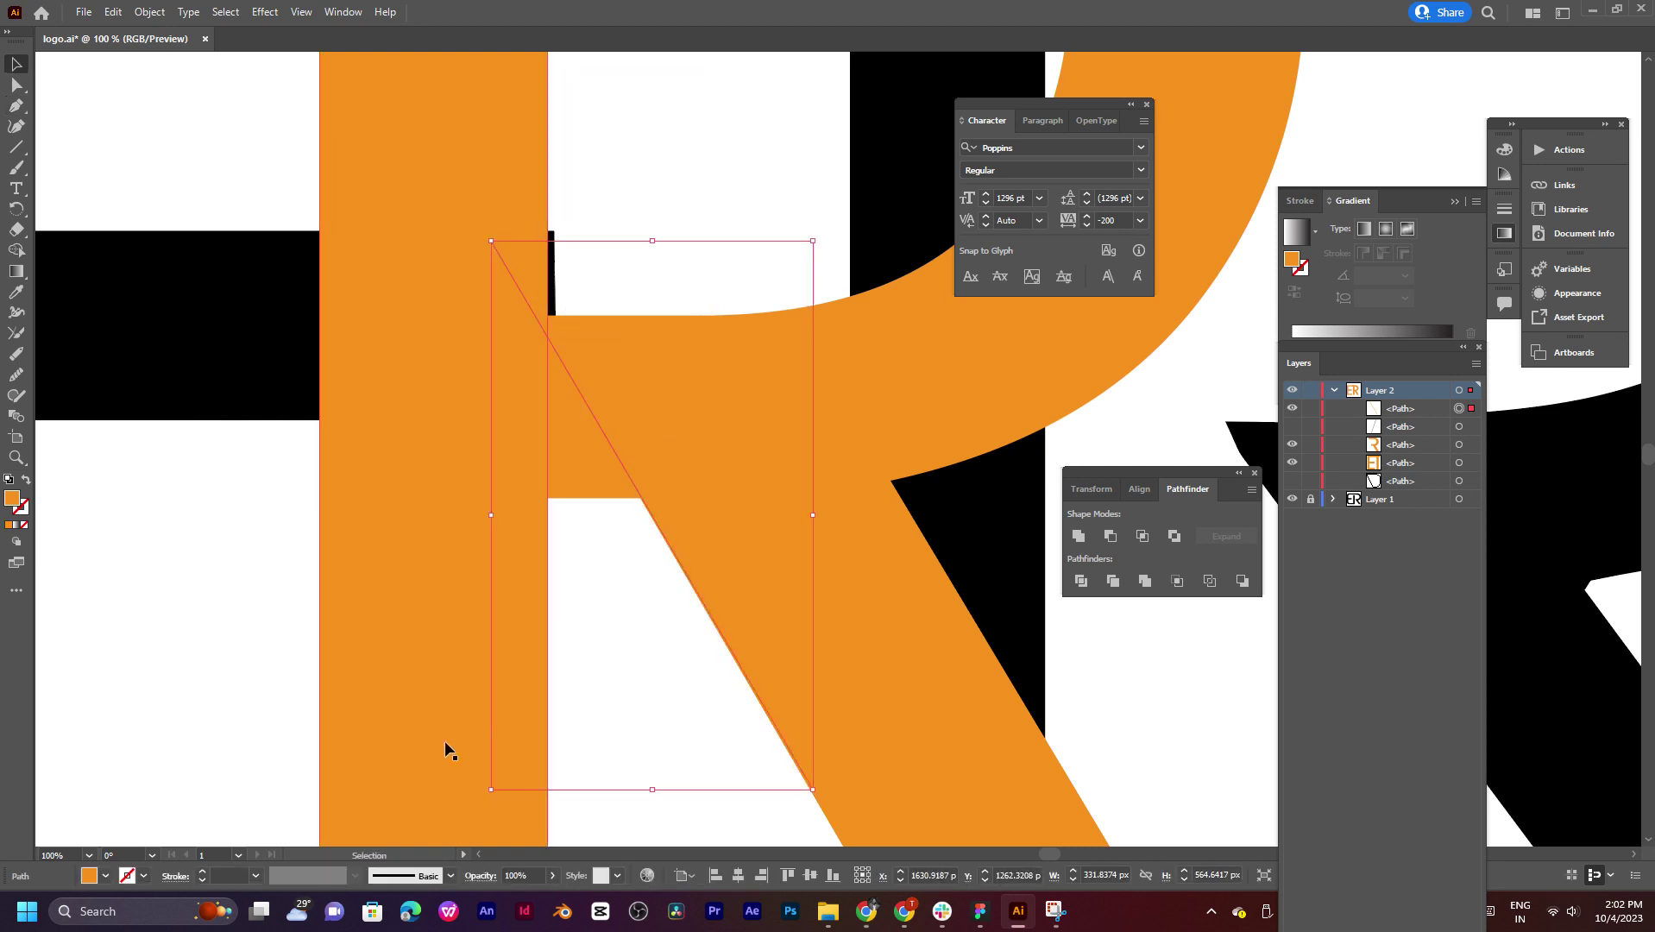
Step: Give the new line a 2 pt stroke and no fill
{"action": "left_click", "coordinate": [204, 879]}
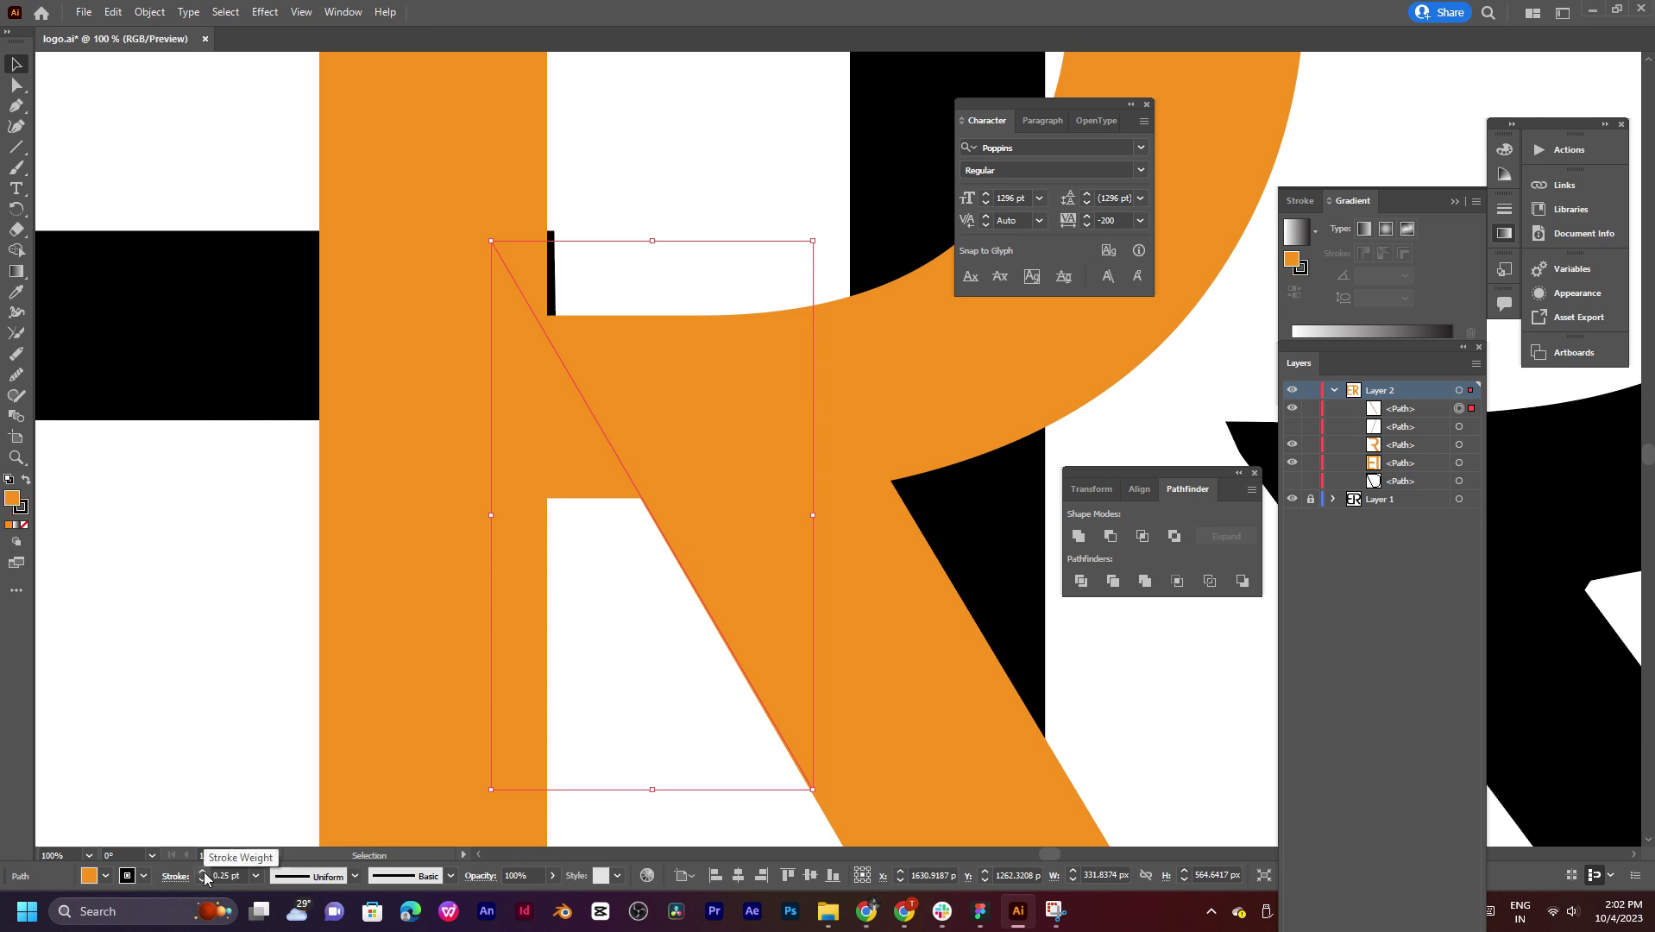
{"action": "left_click", "coordinate": [204, 878]}
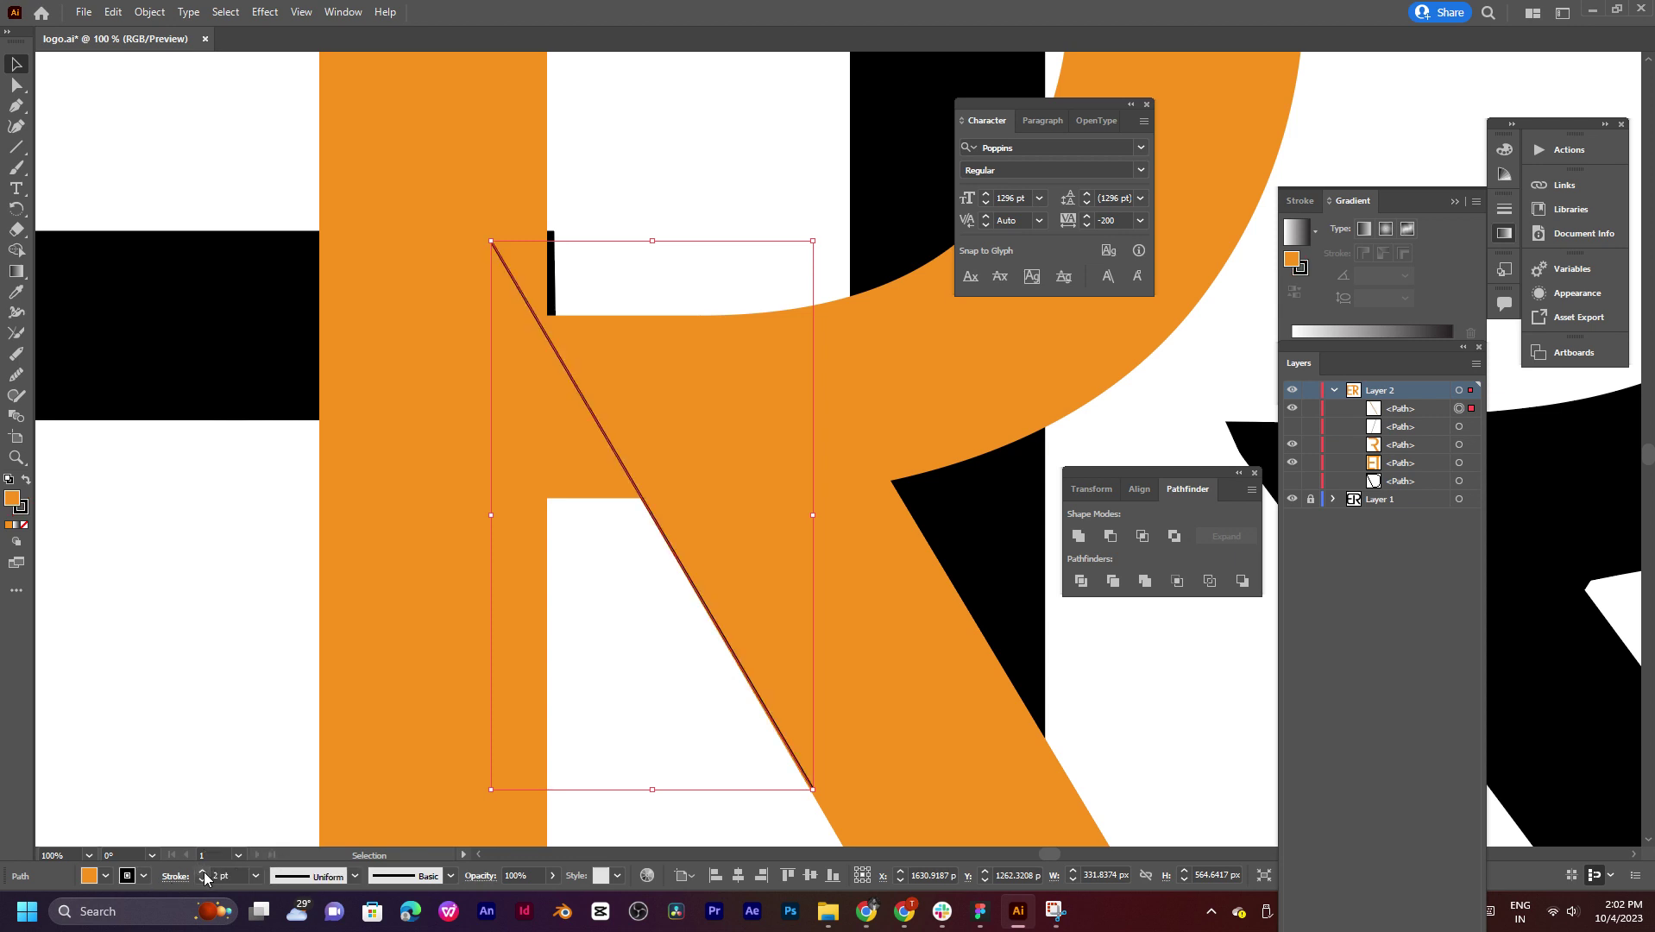
{"action": "left_click", "coordinate": [105, 876]}
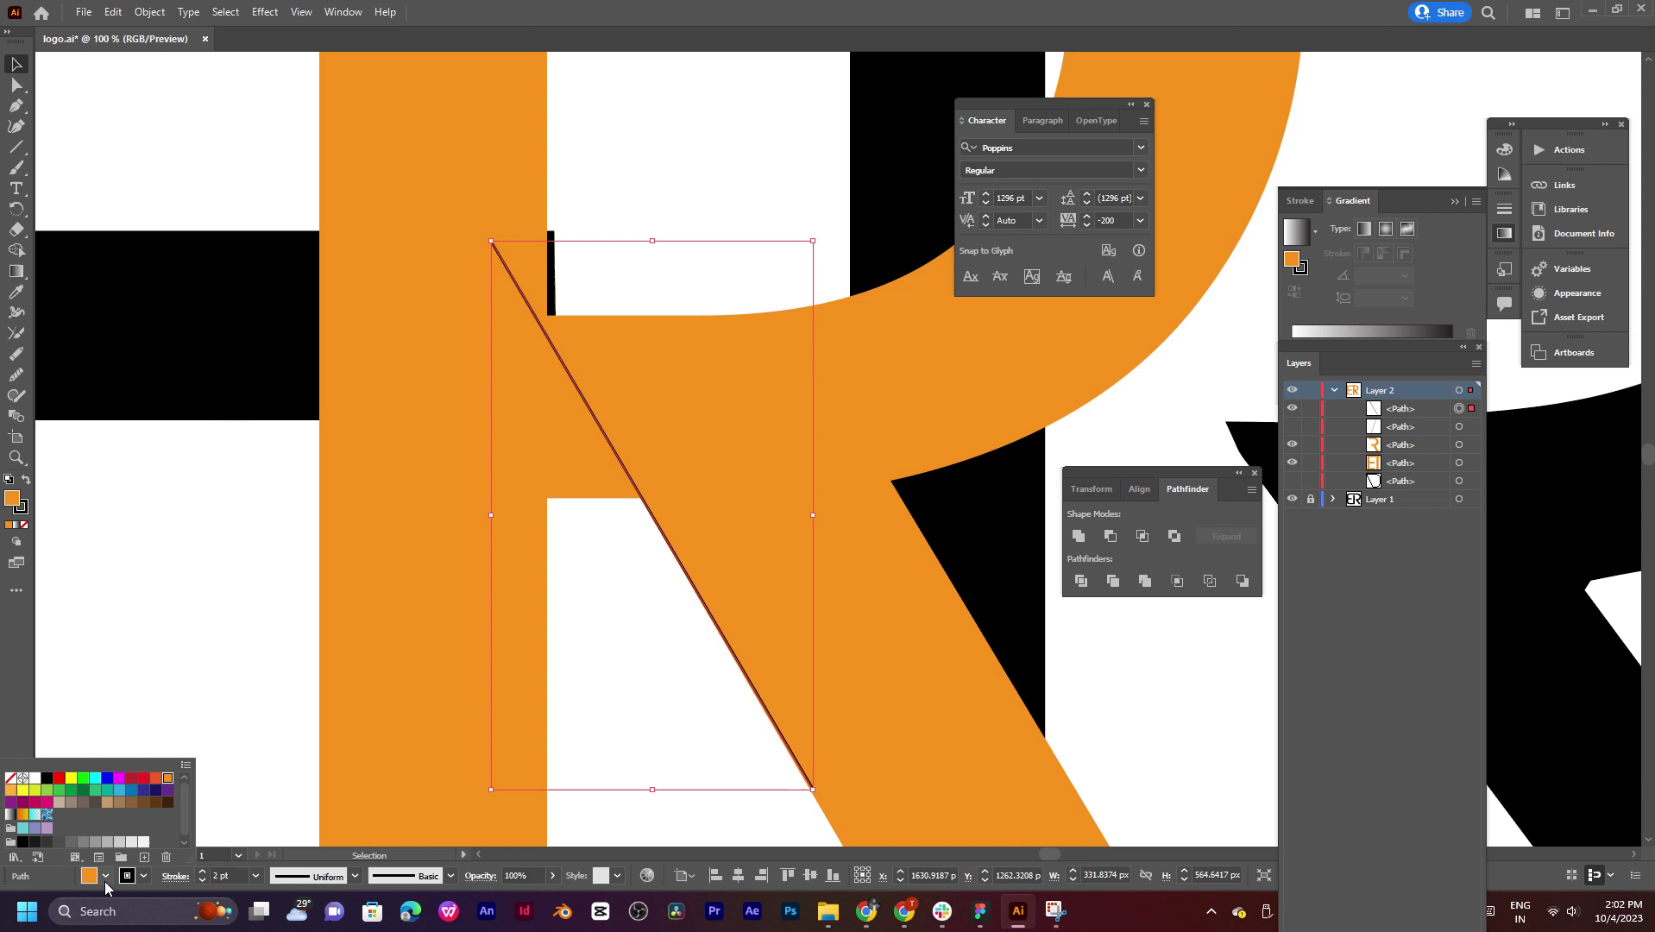
{"action": "left_click", "coordinate": [11, 778]}
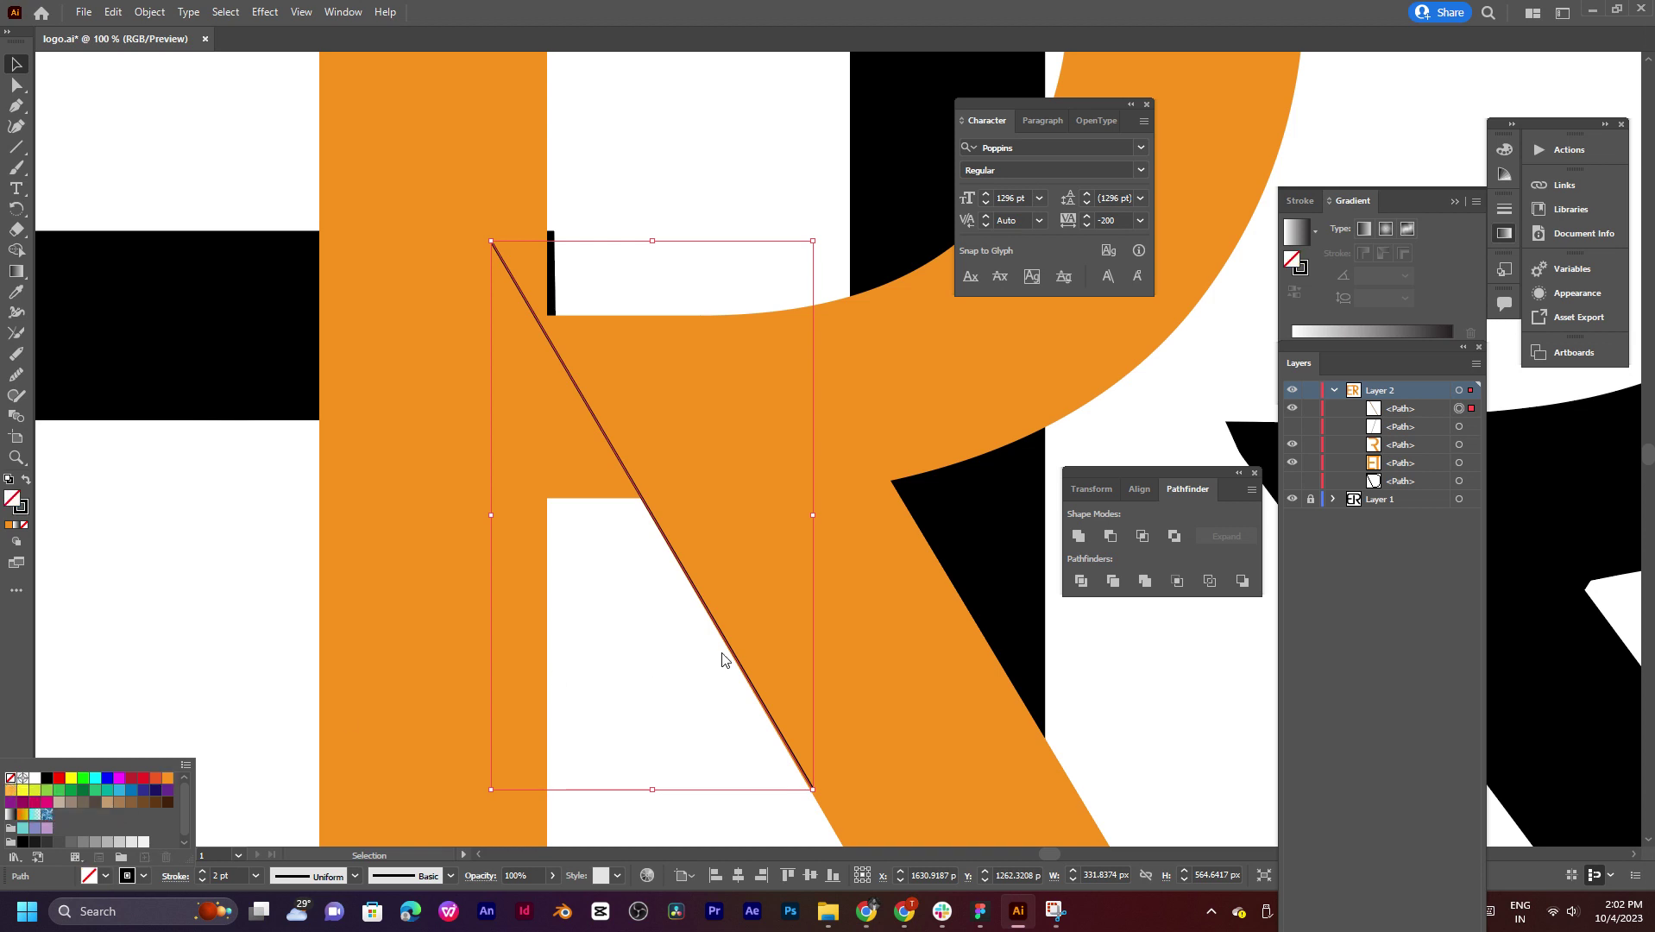
{"action": "scroll", "coordinate": [815, 671], "scroll_direction": "up", "scroll_amount": 2}
Step: Nudge the diagonal line down along the R's leg edge
{"action": "scroll", "coordinate": [815, 671], "scroll_direction": "up", "scroll_amount": 1}
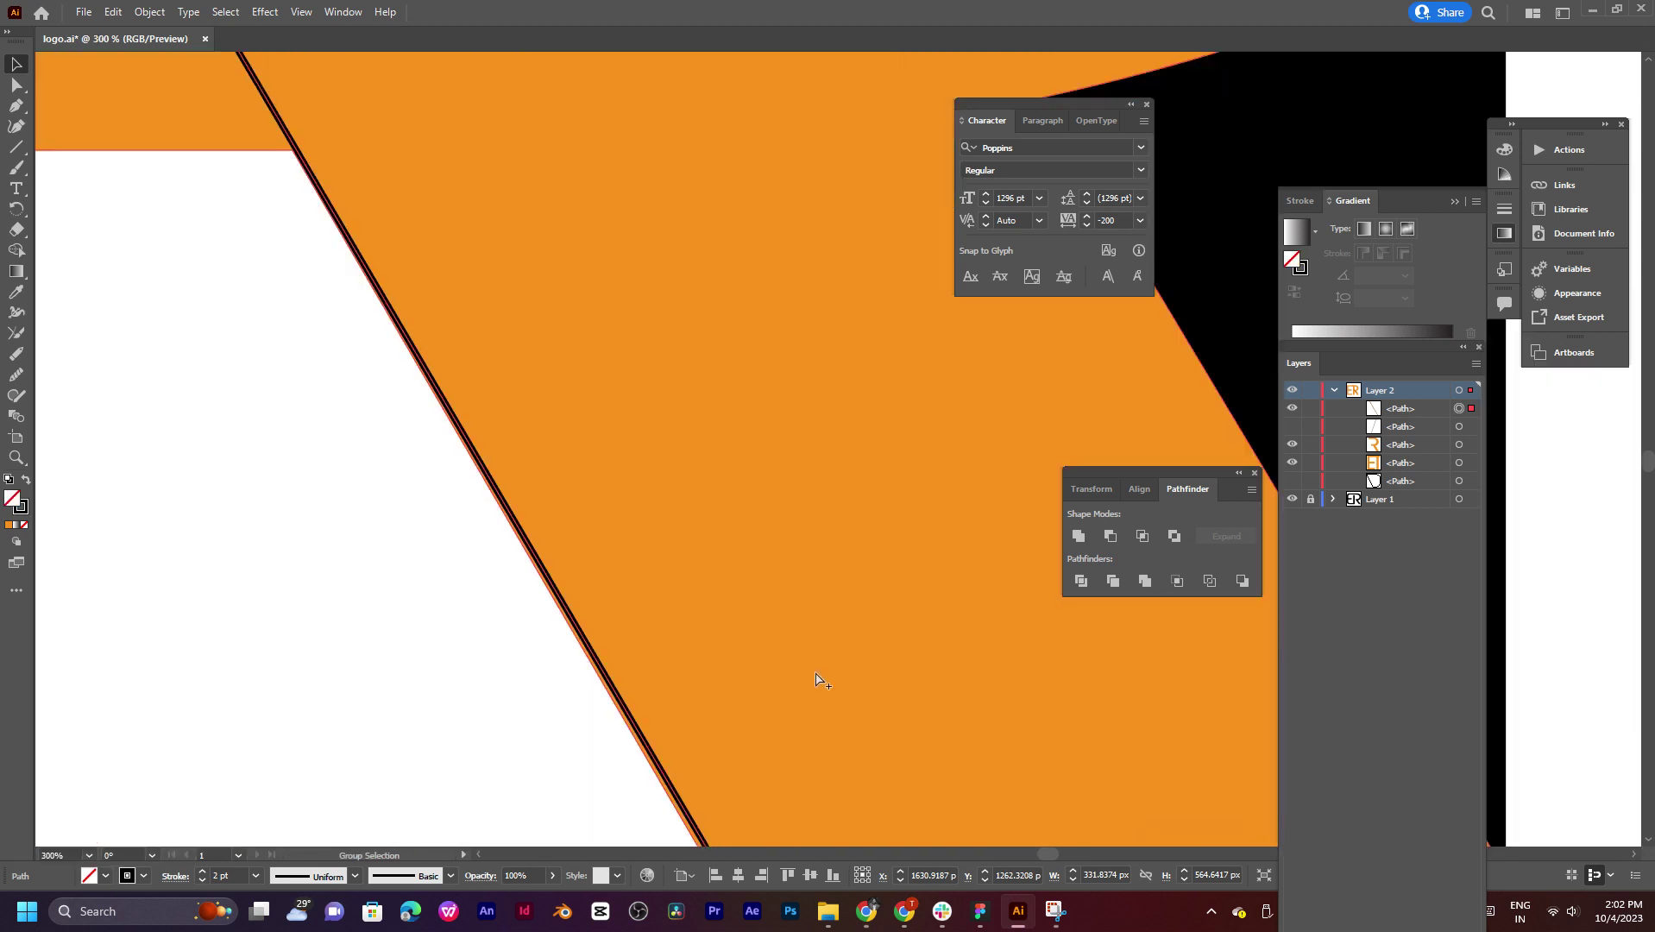
{"action": "mouse_move", "coordinate": [473, 455]}
{"action": "left_mouse_down"}
{"action": "mouse_move", "coordinate": [635, 502]}
{"action": "mouse_move", "coordinate": [650, 229]}
{"action": "left_mouse_up"}
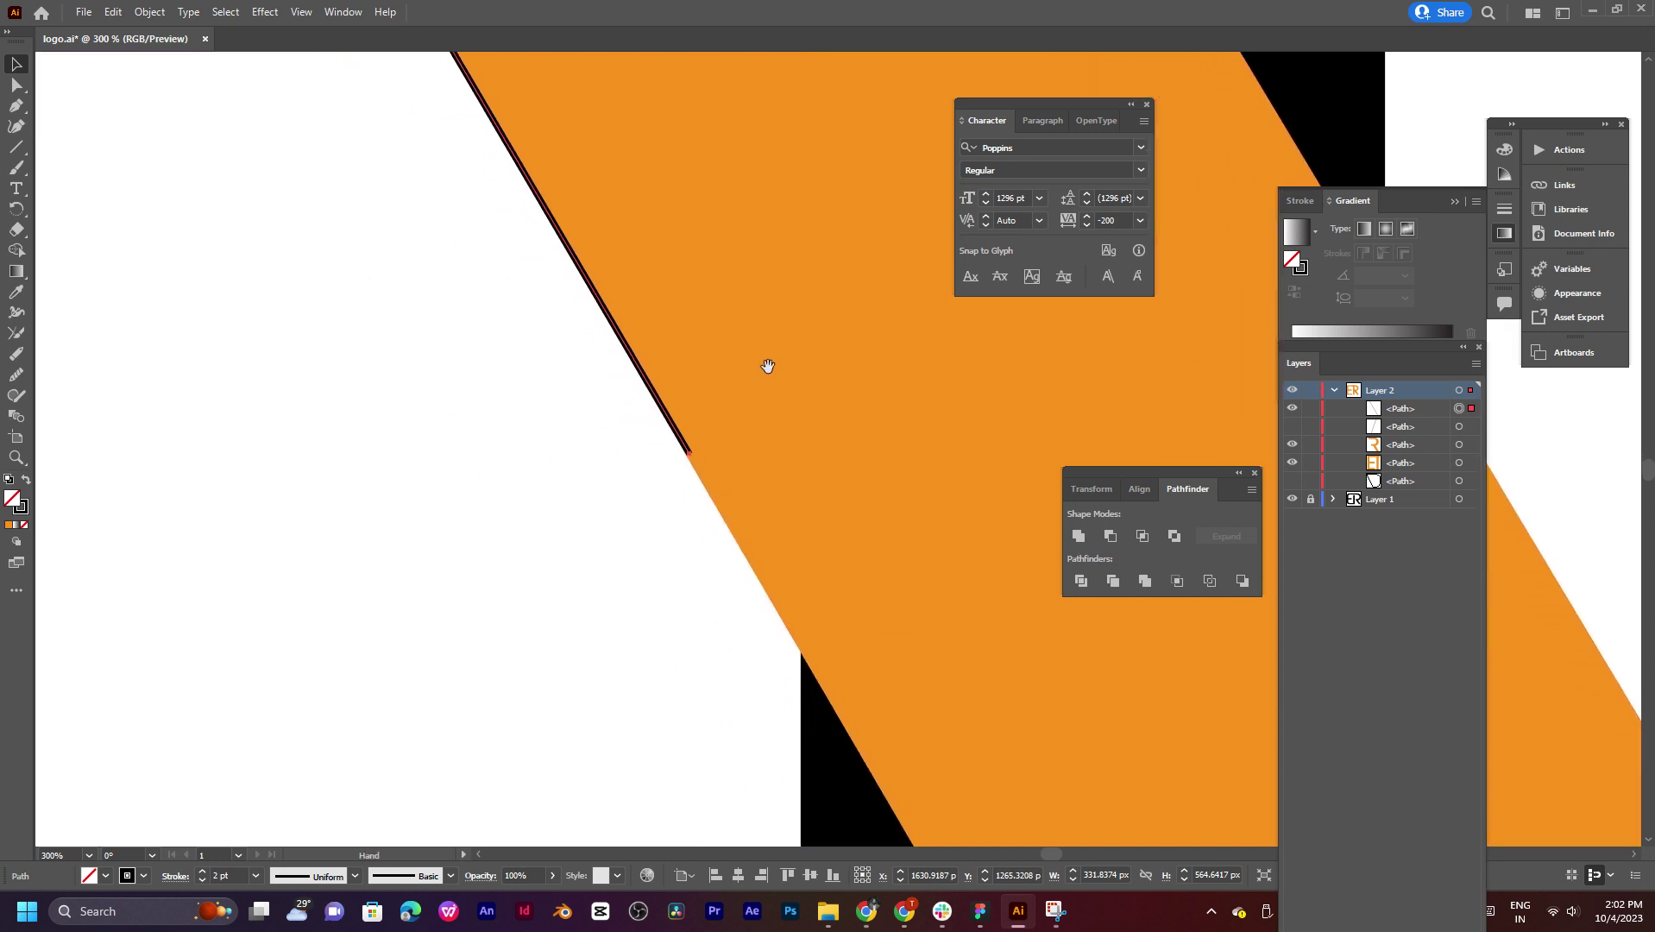
{"action": "left_click_drag", "start_coordinate": [689, 493], "coordinate": [846, 666]}
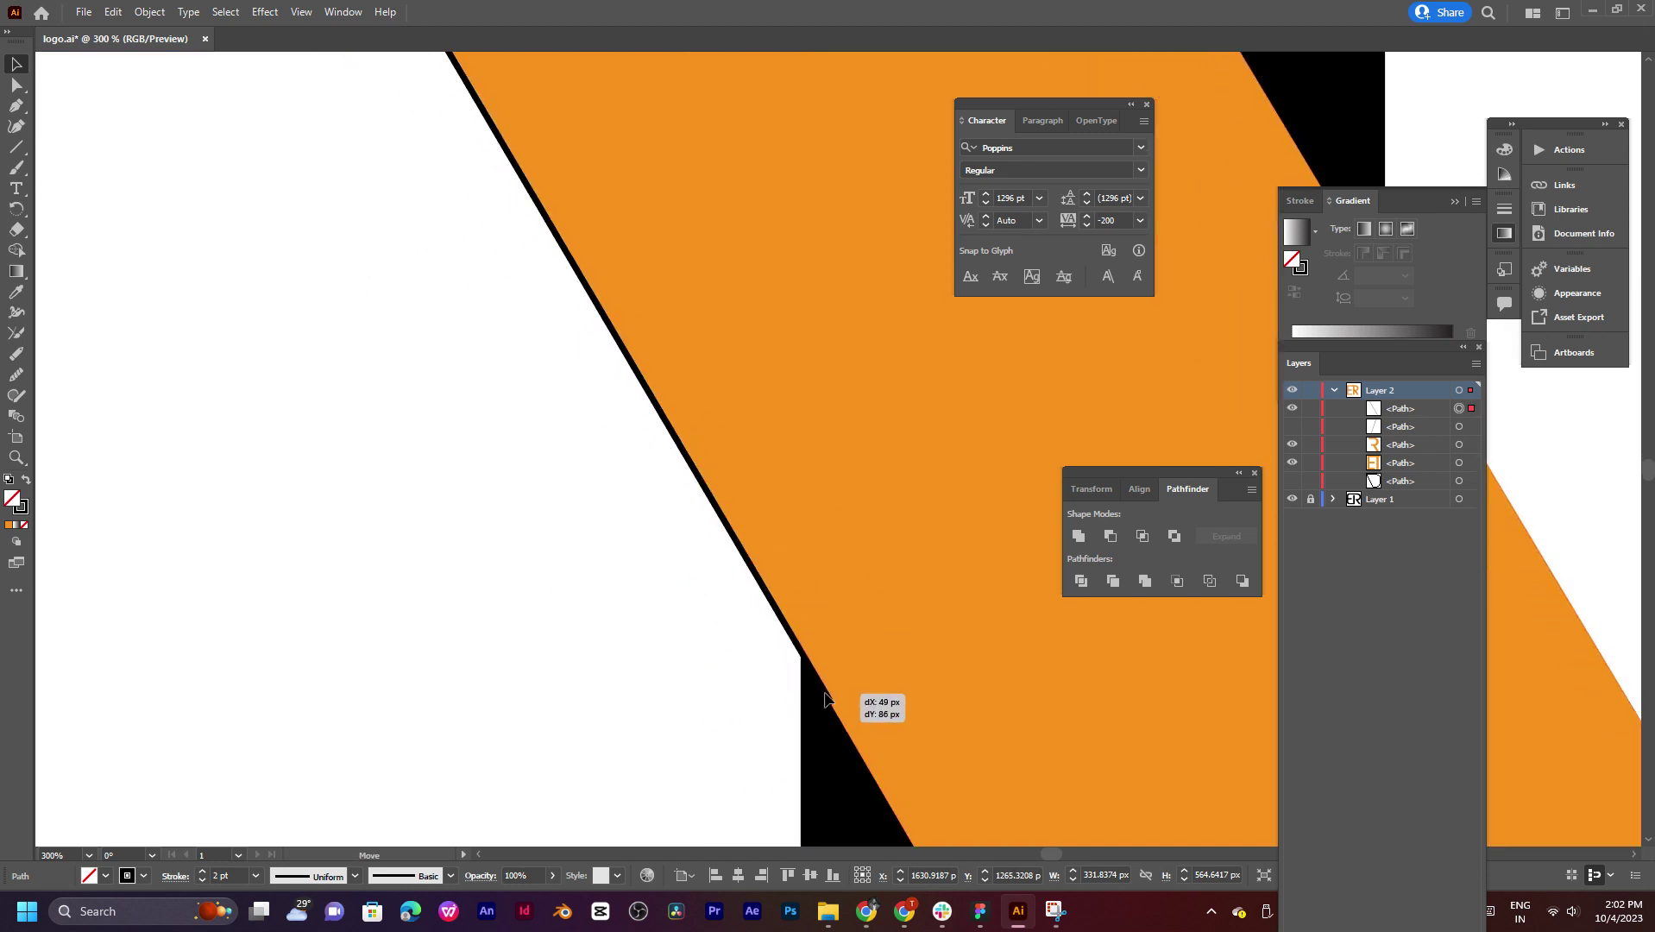
{"action": "scroll", "coordinate": [846, 667], "scroll_direction": "down", "scroll_amount": 3}
{"action": "scroll", "coordinate": [837, 638], "scroll_direction": "down", "scroll_amount": 2}
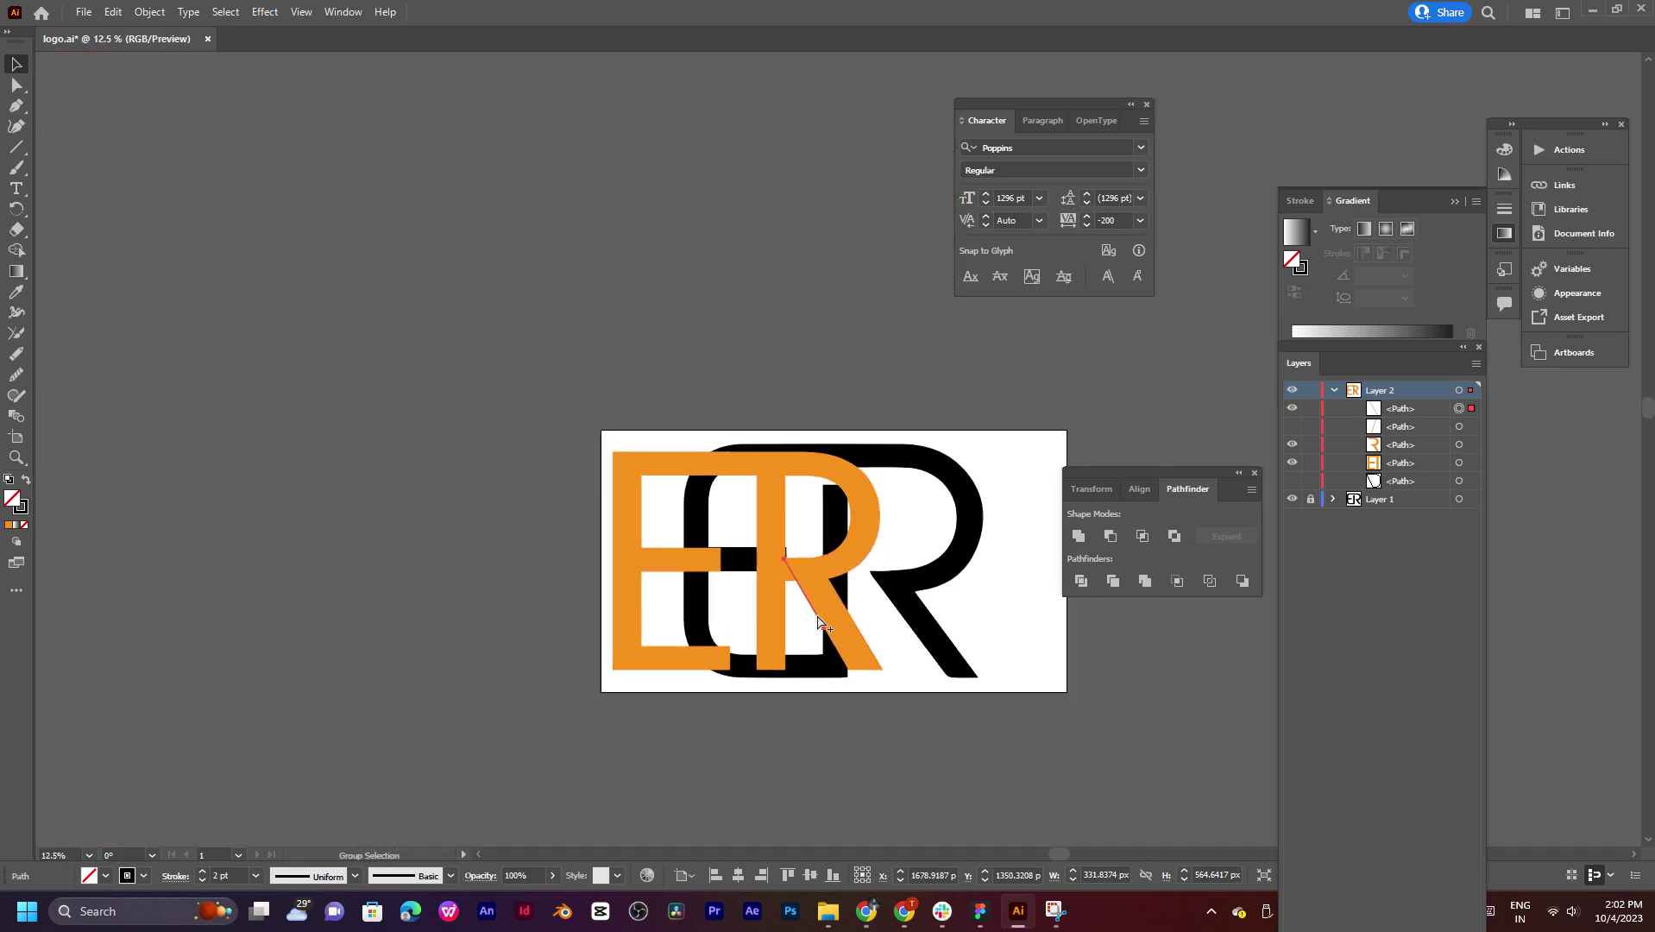
{"action": "scroll", "coordinate": [829, 613], "scroll_direction": "up", "scroll_amount": 1}
{"action": "left_click_drag", "start_coordinate": [824, 609], "coordinate": [574, 583]}
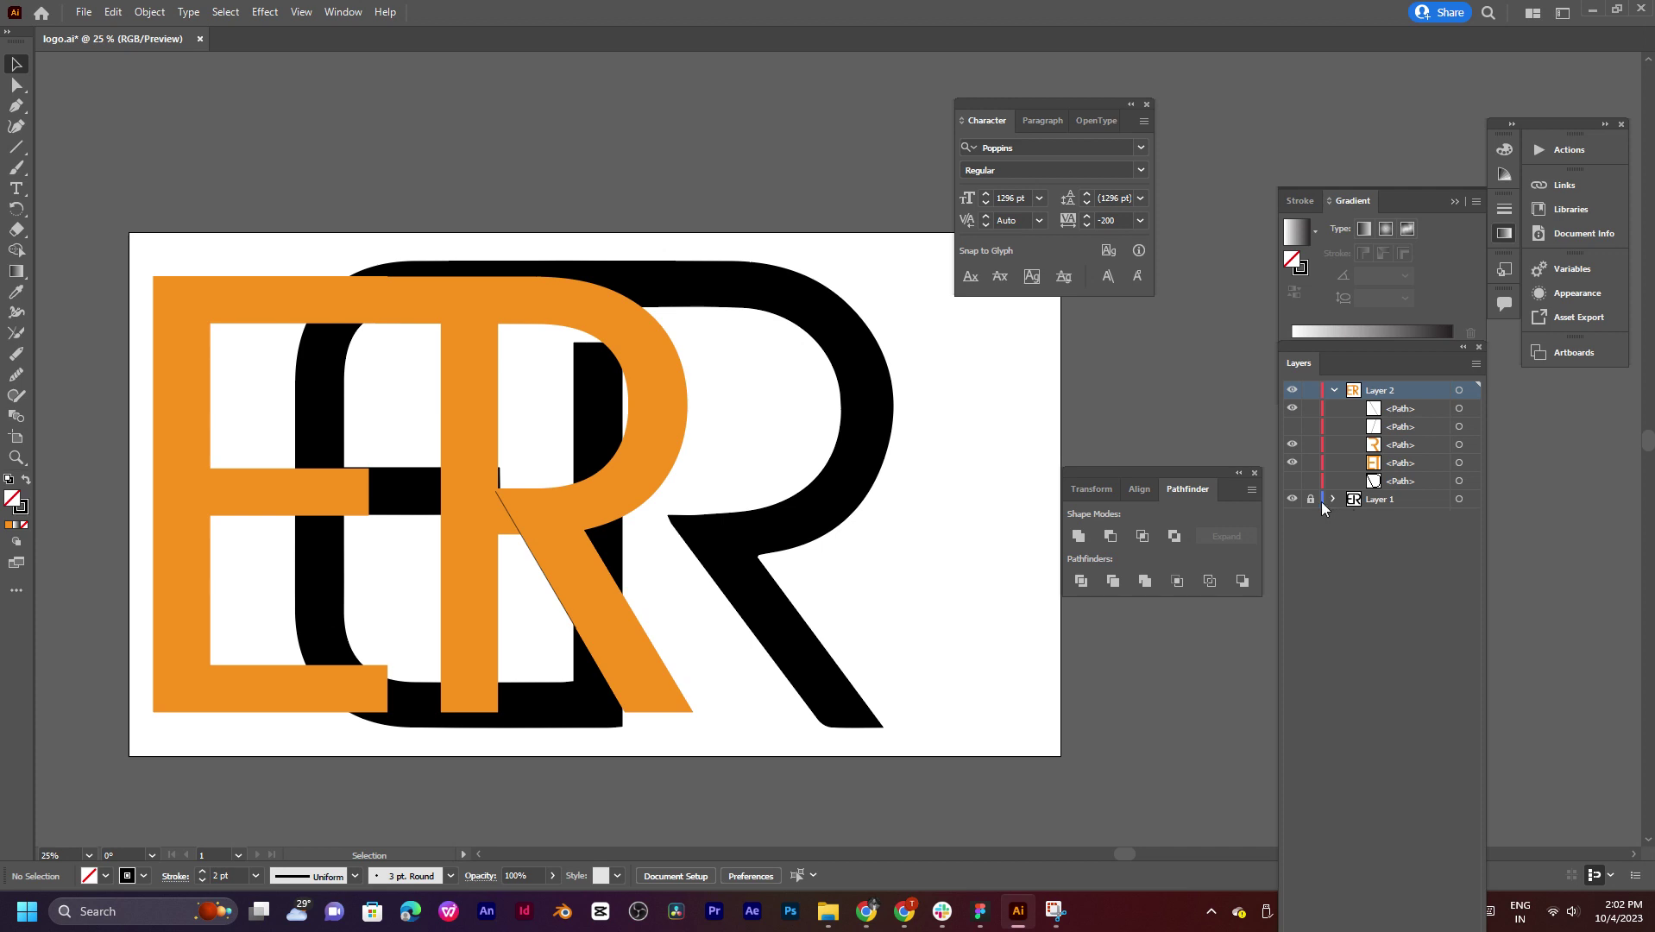
Step: Move the black reference logo down off the artboard and the orange E and R up-right onto it
{"action": "left_click", "coordinate": [1458, 499]}
{"action": "mouse_move", "coordinate": [764, 518]}
{"action": "left_mouse_down"}
{"action": "mouse_move", "coordinate": [1025, 544]}
{"action": "mouse_move", "coordinate": [610, 698]}
{"action": "mouse_move", "coordinate": [727, 739]}
{"action": "left_mouse_up"}
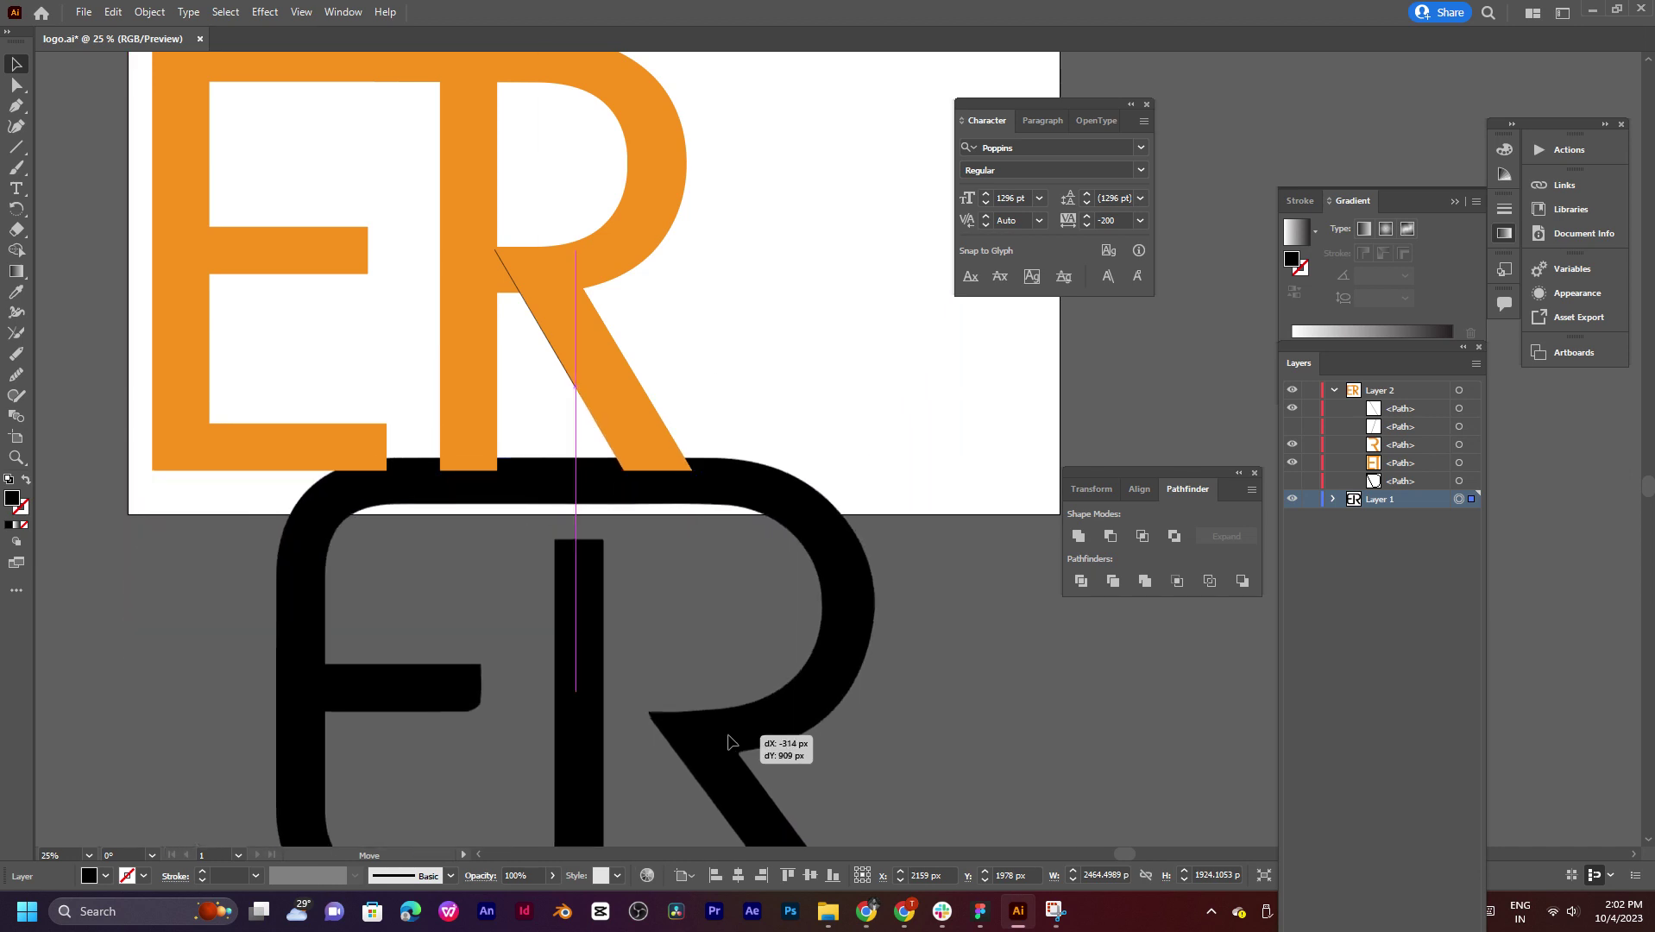
{"action": "left_click", "coordinate": [684, 370]}
{"action": "left_click", "coordinate": [212, 538], "text": "shift"}
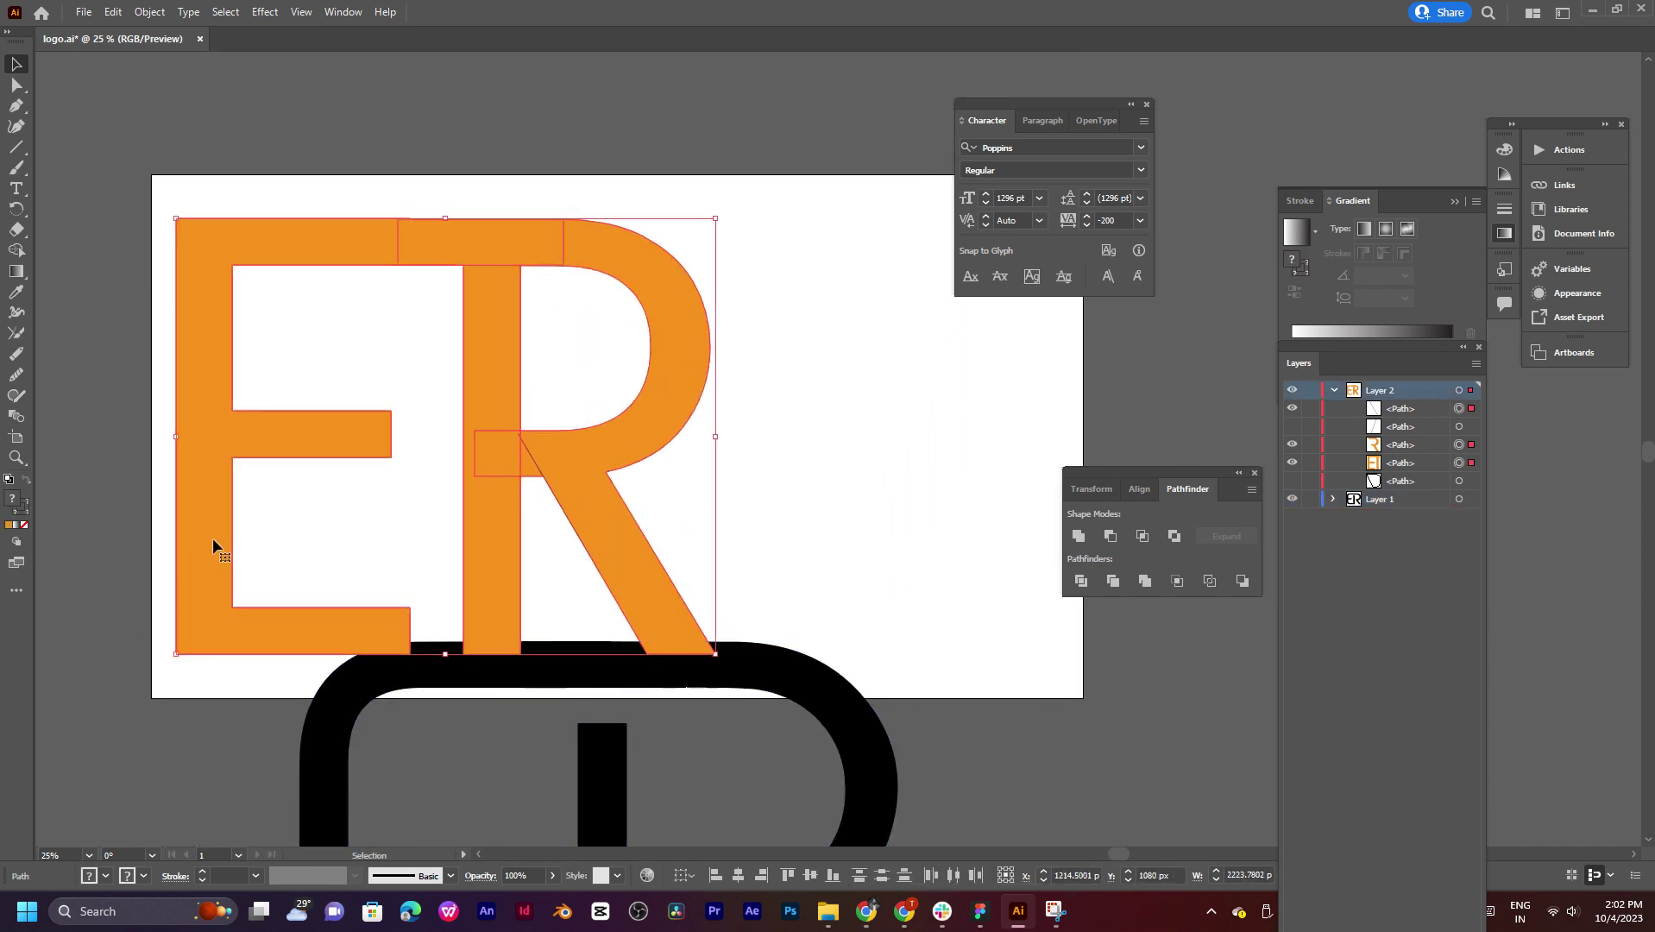
{"action": "left_click_drag", "start_coordinate": [482, 458], "coordinate": [650, 445]}
{"action": "scroll", "coordinate": [698, 450], "scroll_direction": "up", "scroll_amount": 5}
Step: Select the black line and drag its top anchor further up-left with Direct Selection
{"action": "left_click", "coordinate": [705, 624]}
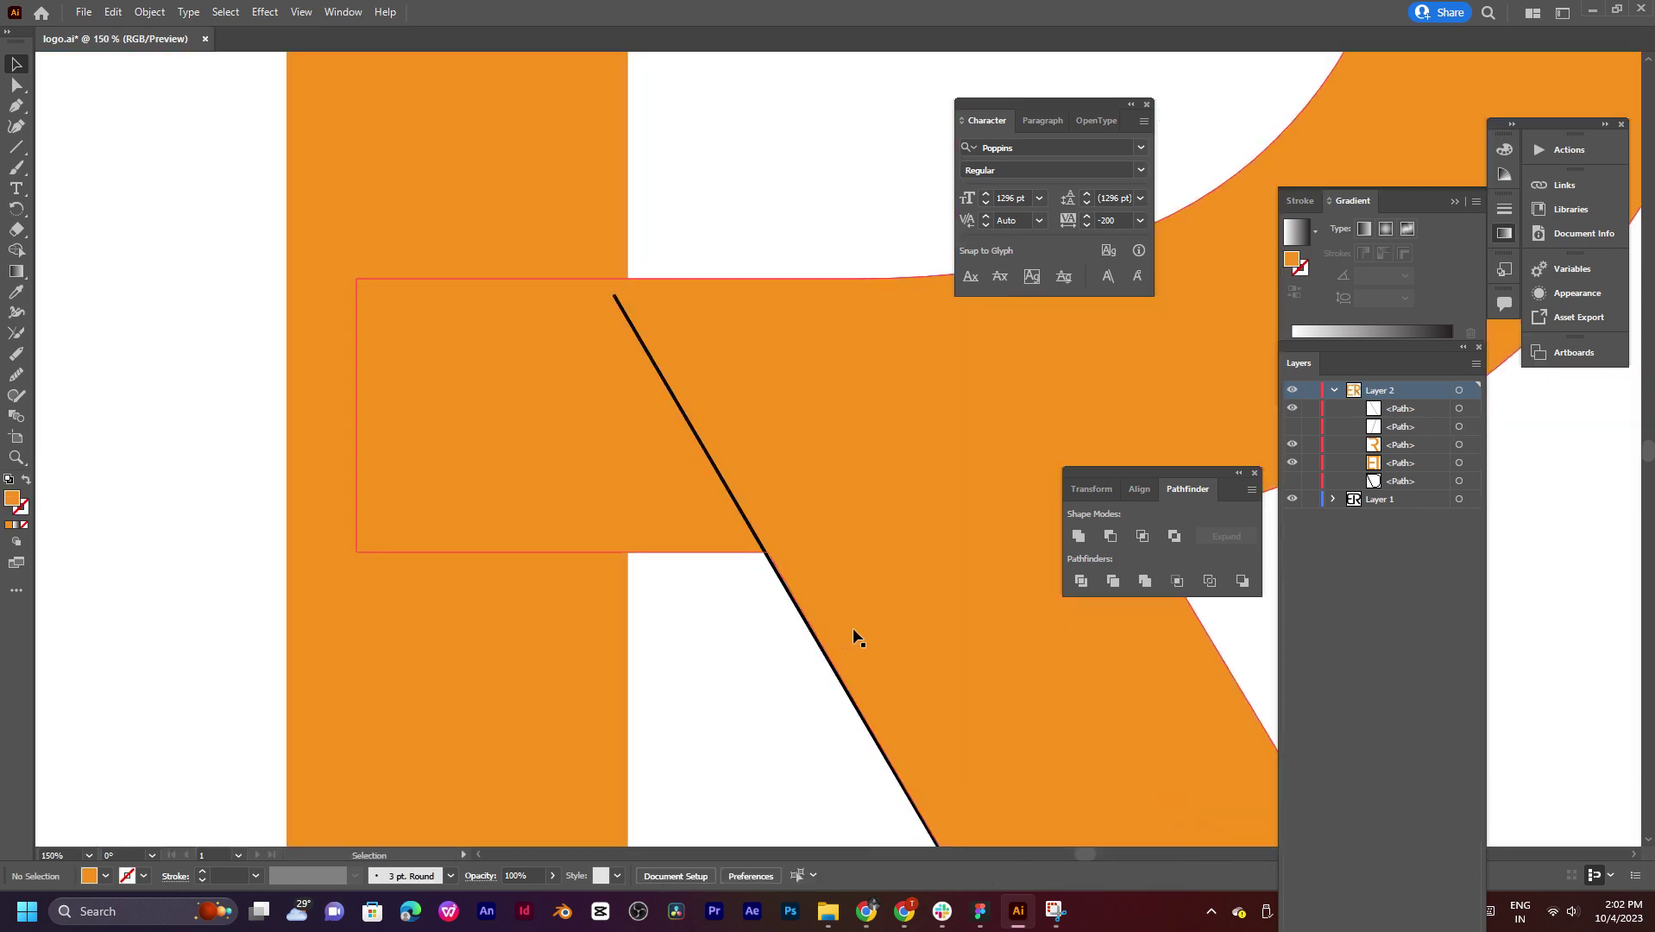
{"action": "left_click_drag", "start_coordinate": [857, 635], "coordinate": [754, 480]}
{"action": "left_click", "coordinate": [717, 507]}
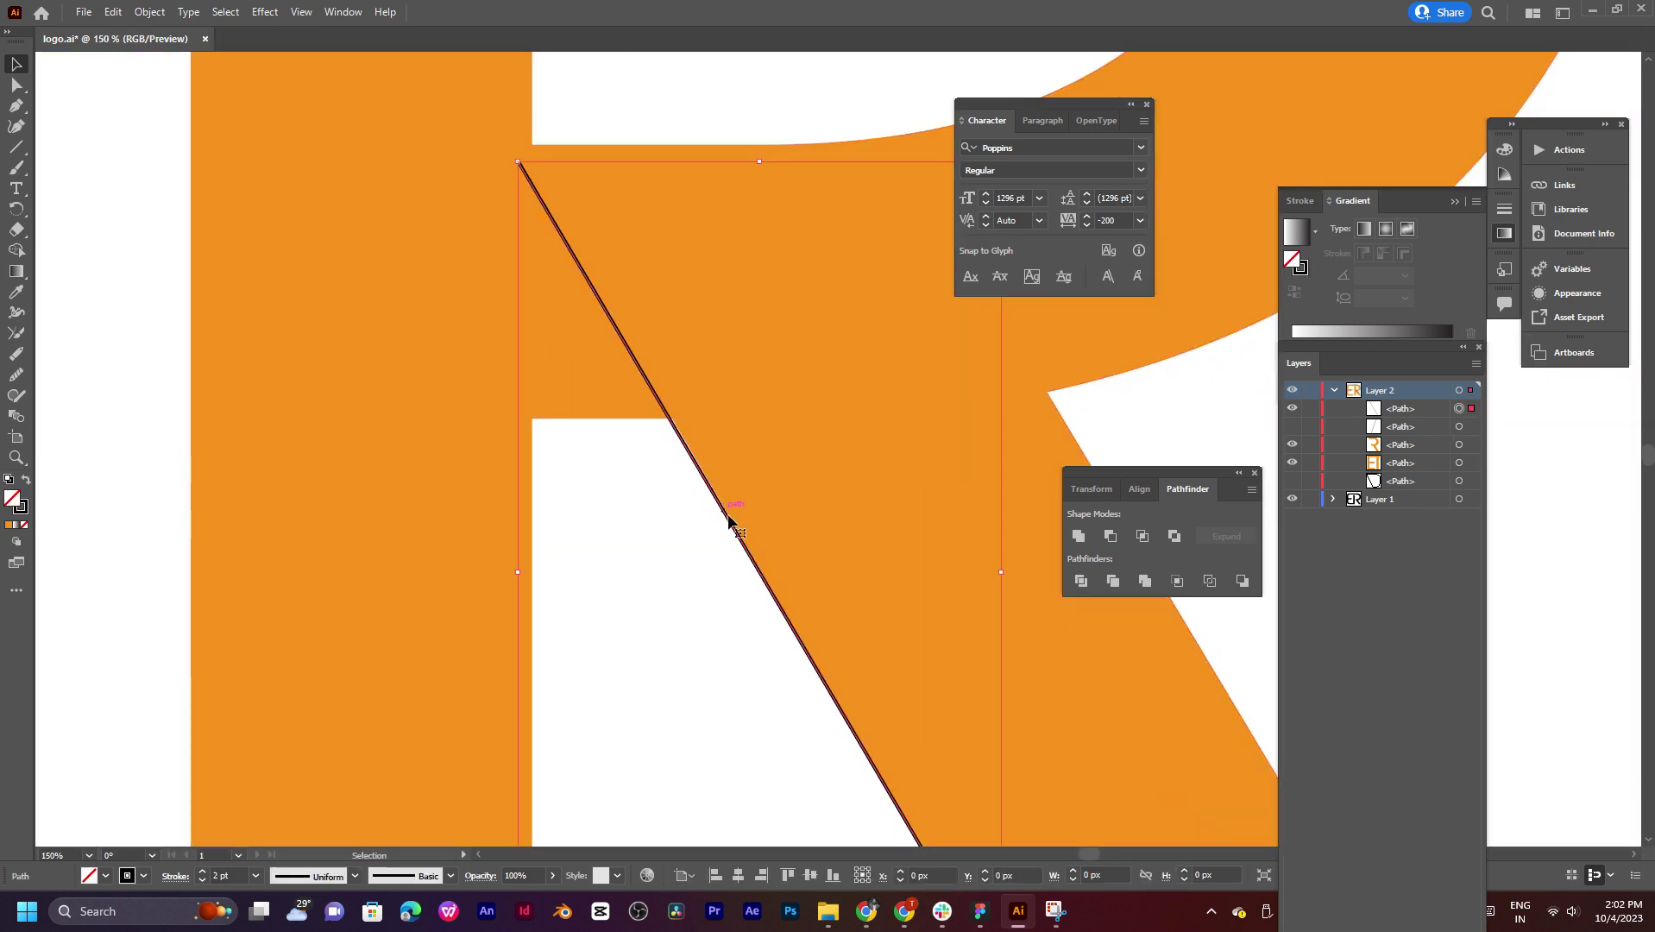
{"action": "scroll", "coordinate": [574, 246], "scroll_direction": "up", "scroll_amount": 3}
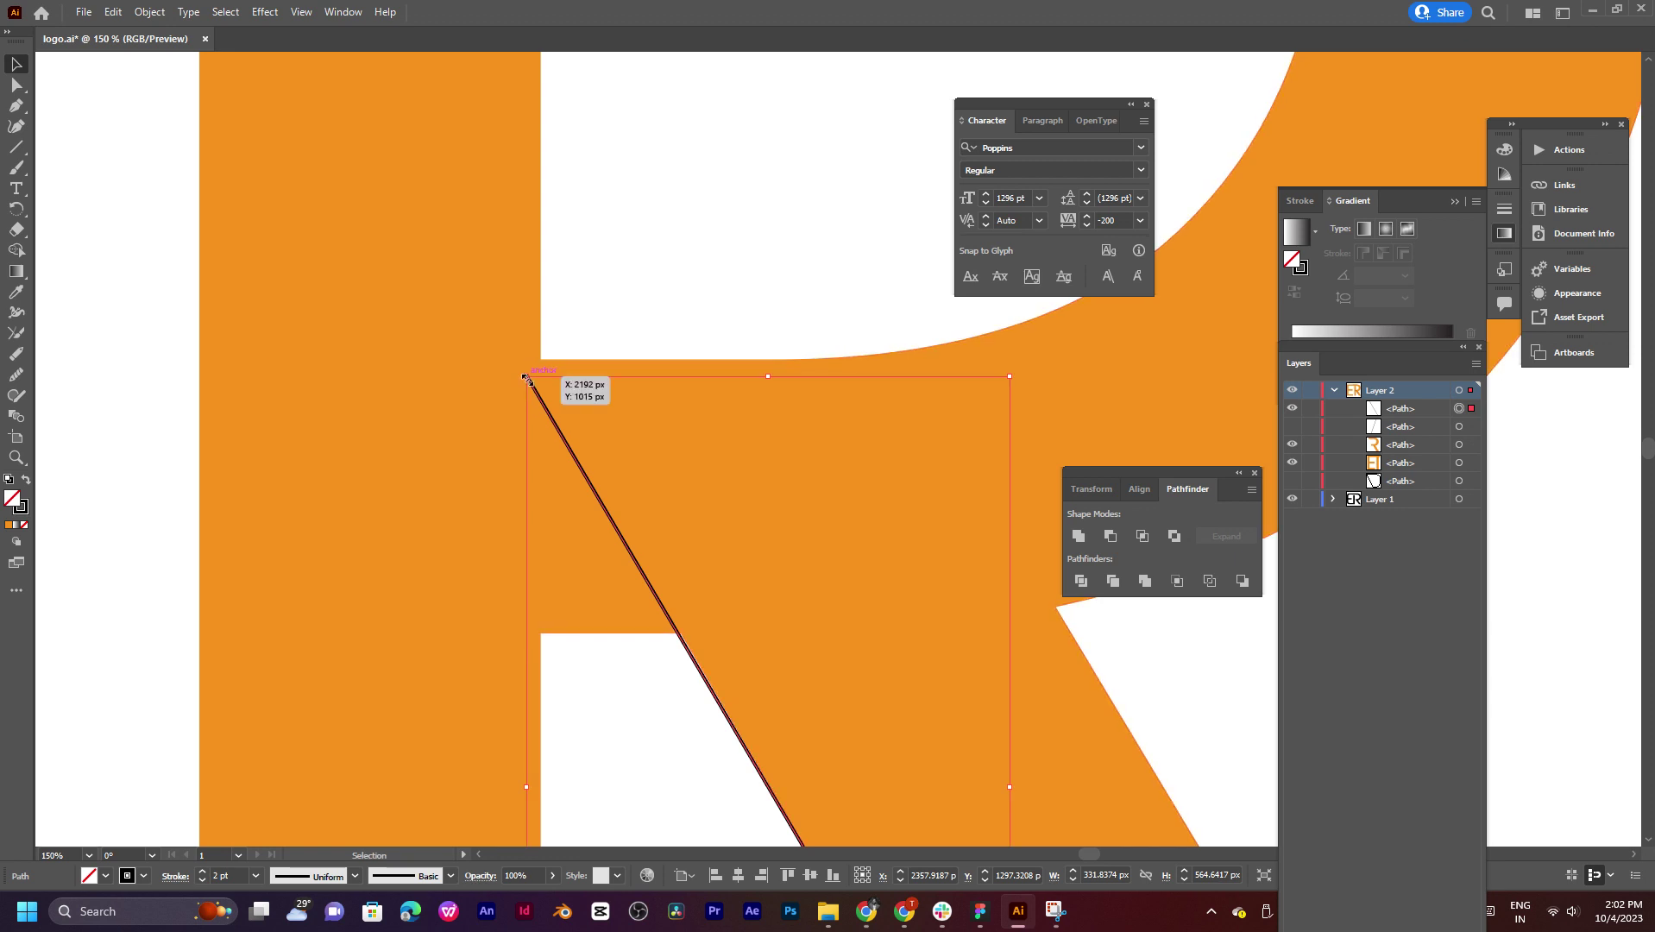
{"action": "key", "text": "a"}
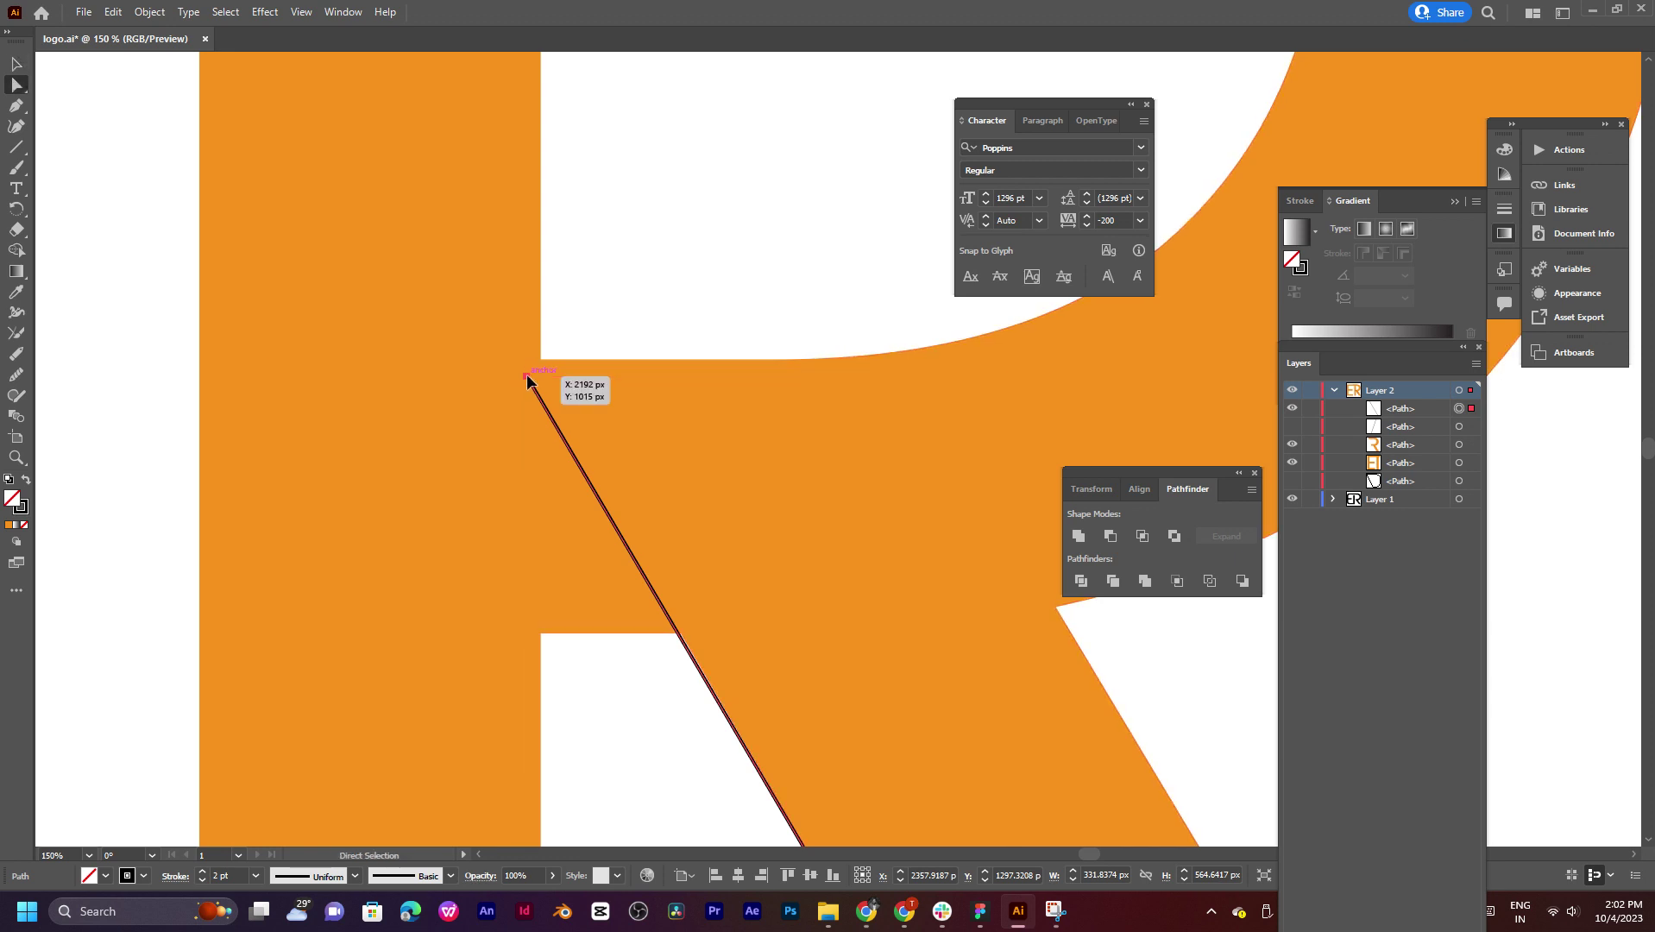
{"action": "mouse_move", "coordinate": [527, 378]}
{"action": "left_mouse_down"}
{"action": "mouse_move", "coordinate": [311, 73]}
{"action": "mouse_move", "coordinate": [221, 74]}
{"action": "mouse_move", "coordinate": [495, 203]}
{"action": "mouse_move", "coordinate": [457, 257]}
{"action": "left_mouse_up"}
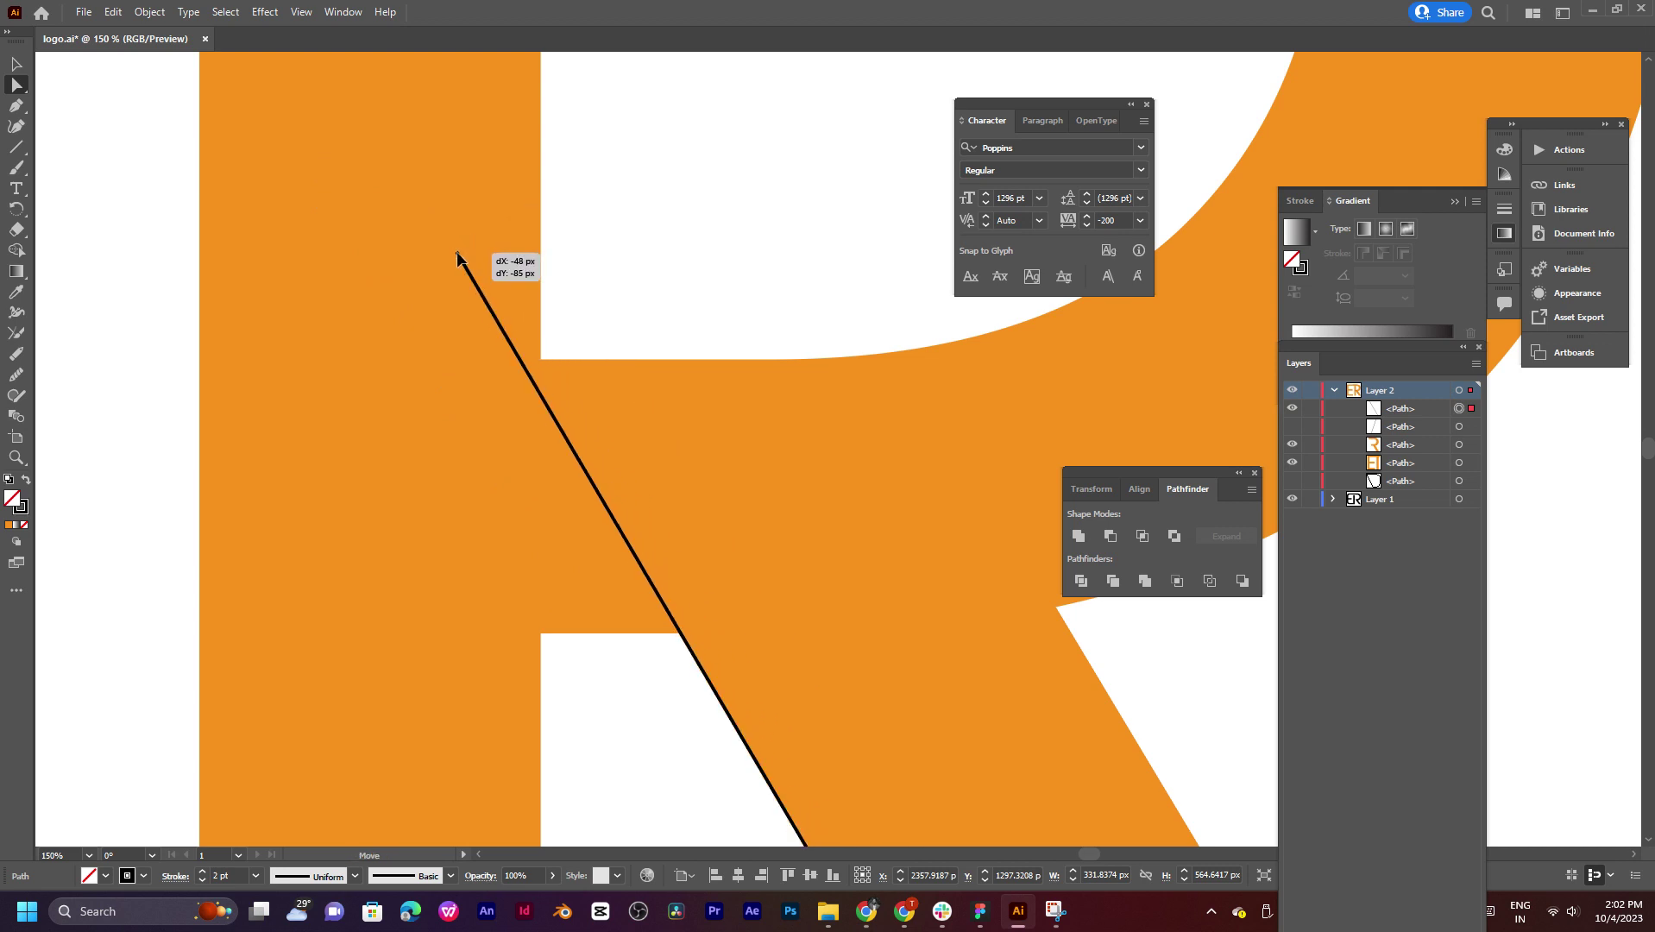
Step: Snap the line's lower end onto the corner of the R's leg
{"action": "scroll", "coordinate": [649, 502], "scroll_direction": "up", "scroll_amount": 2}
{"action": "scroll", "coordinate": [680, 651], "scroll_direction": "up", "scroll_amount": 2}
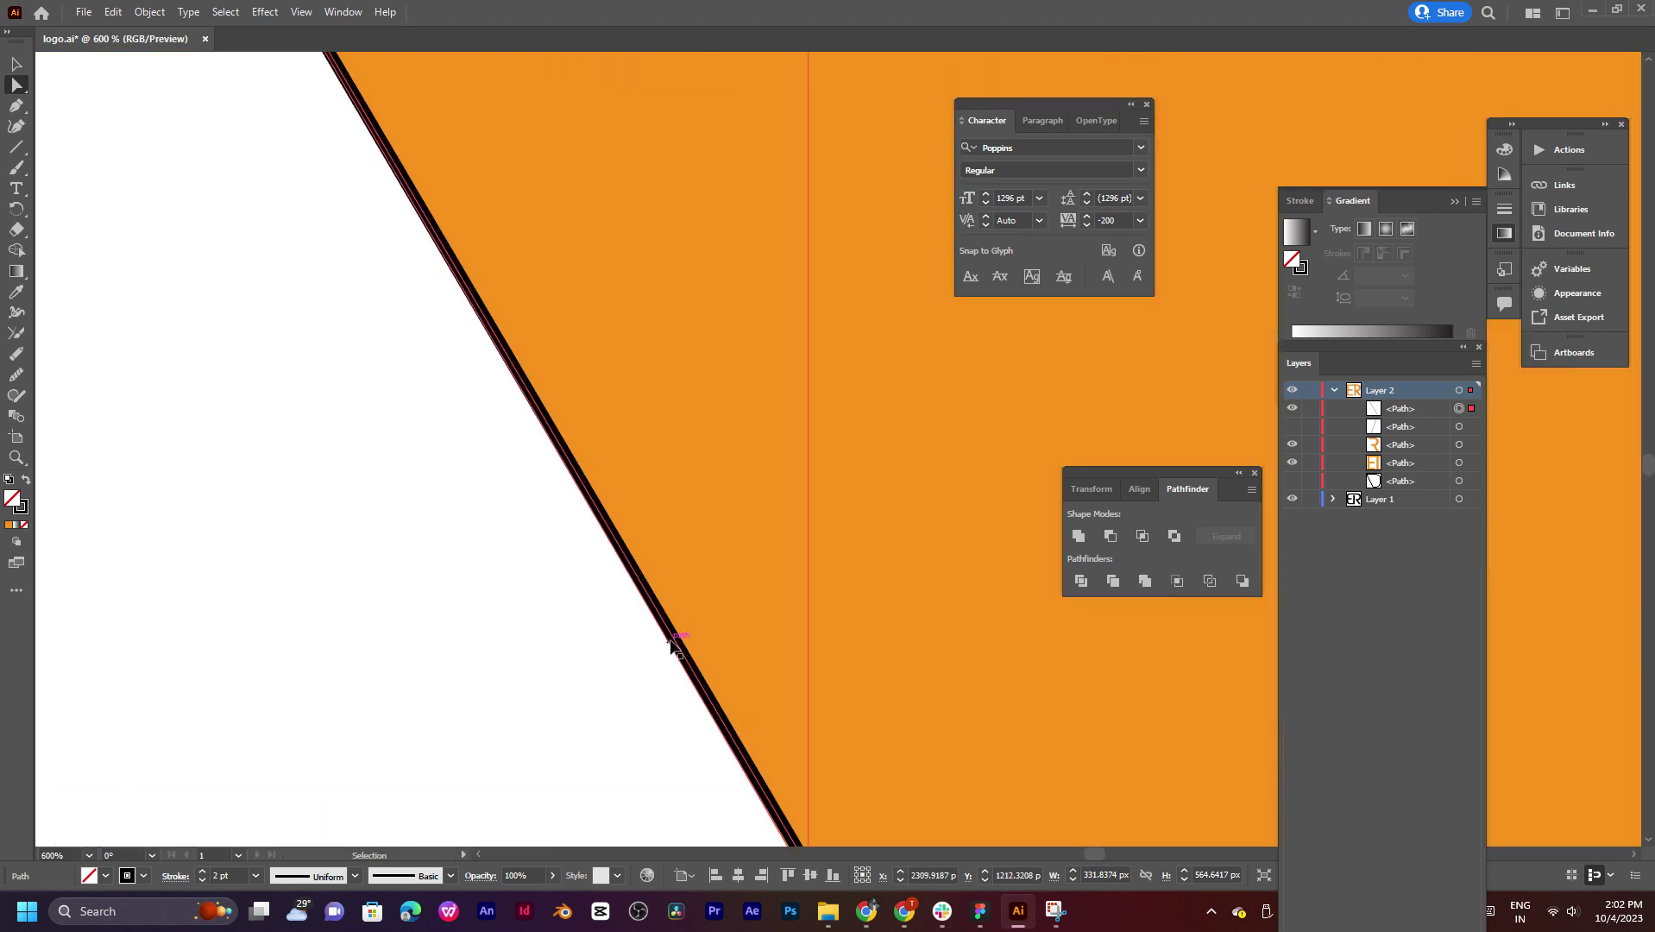
{"action": "scroll", "coordinate": [809, 706], "scroll_direction": "up", "scroll_amount": 1}
{"action": "scroll", "coordinate": [747, 196], "scroll_direction": "up", "scroll_amount": 1}
{"action": "scroll", "coordinate": [787, 258], "scroll_direction": "up", "scroll_amount": 1}
{"action": "scroll", "coordinate": [817, 540], "scroll_direction": "up", "scroll_amount": 1}
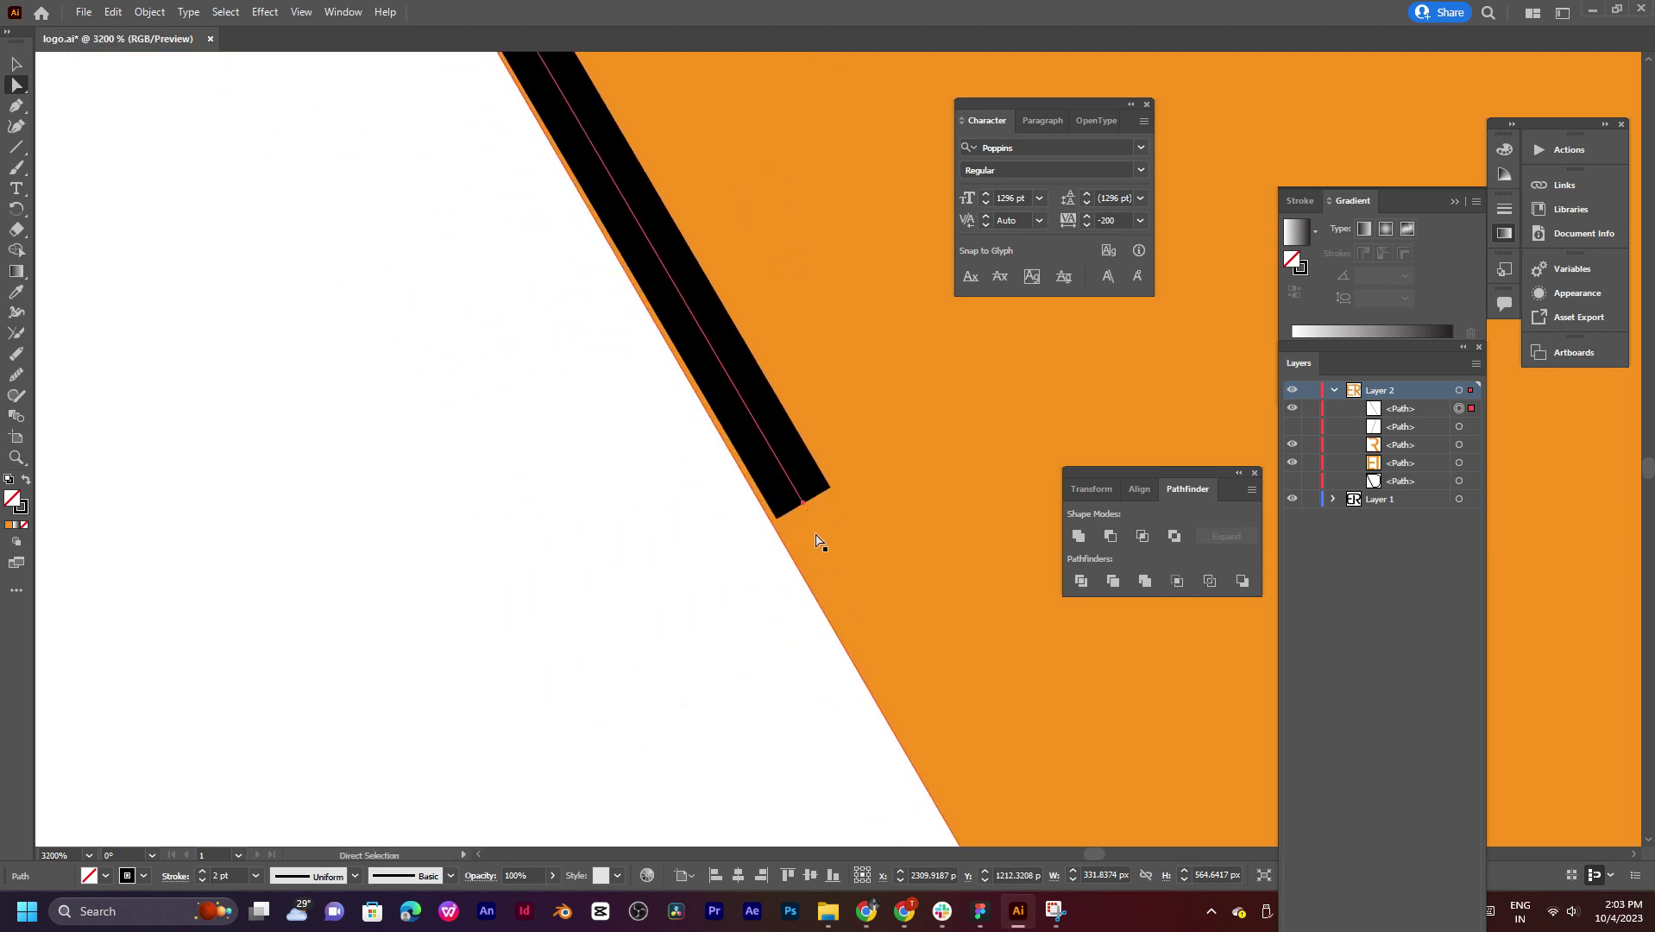
{"action": "mouse_move", "coordinate": [809, 508]}
{"action": "left_mouse_down"}
{"action": "mouse_move", "coordinate": [796, 576]}
{"action": "mouse_move", "coordinate": [831, 623]}
{"action": "left_mouse_up"}
Step: Shift the line slightly right so it sits on the leg's inner edge
{"action": "scroll", "coordinate": [759, 445], "scroll_direction": "down", "scroll_amount": 4}
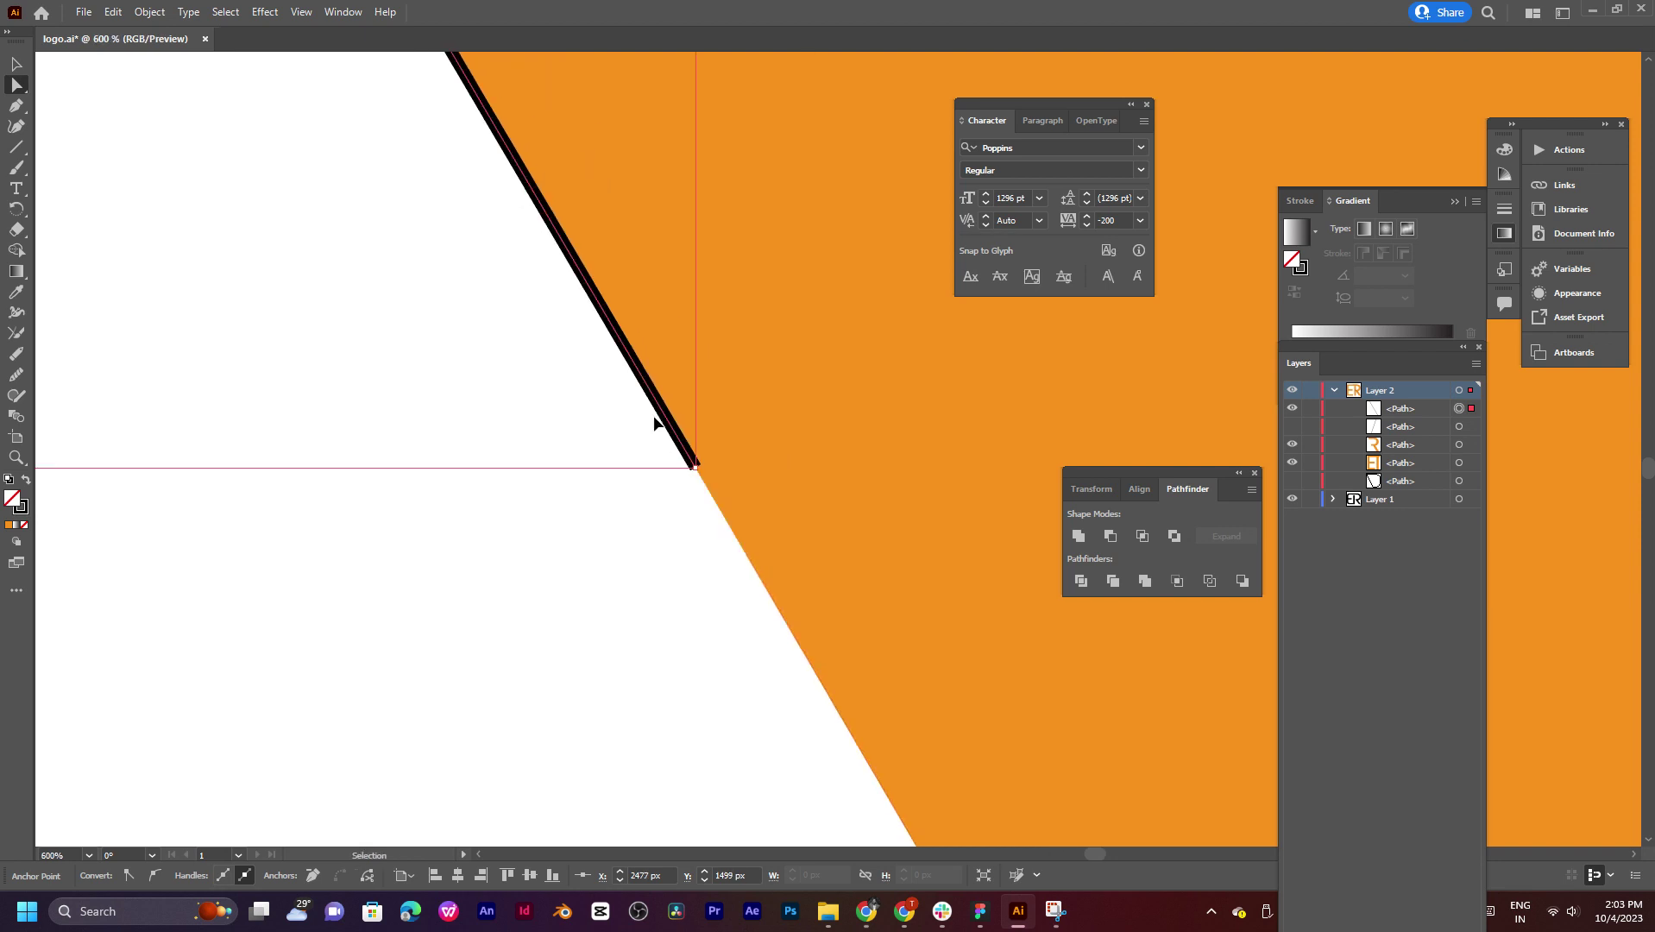
{"action": "scroll", "coordinate": [516, 292], "scroll_direction": "down", "scroll_amount": 2}
{"action": "mouse_move", "coordinate": [499, 521]}
{"action": "left_mouse_down"}
{"action": "mouse_move", "coordinate": [558, 503]}
{"action": "mouse_move", "coordinate": [506, 510]}
{"action": "mouse_move", "coordinate": [554, 713]}
{"action": "mouse_move", "coordinate": [533, 401]}
{"action": "mouse_move", "coordinate": [495, 190]}
{"action": "left_mouse_up"}
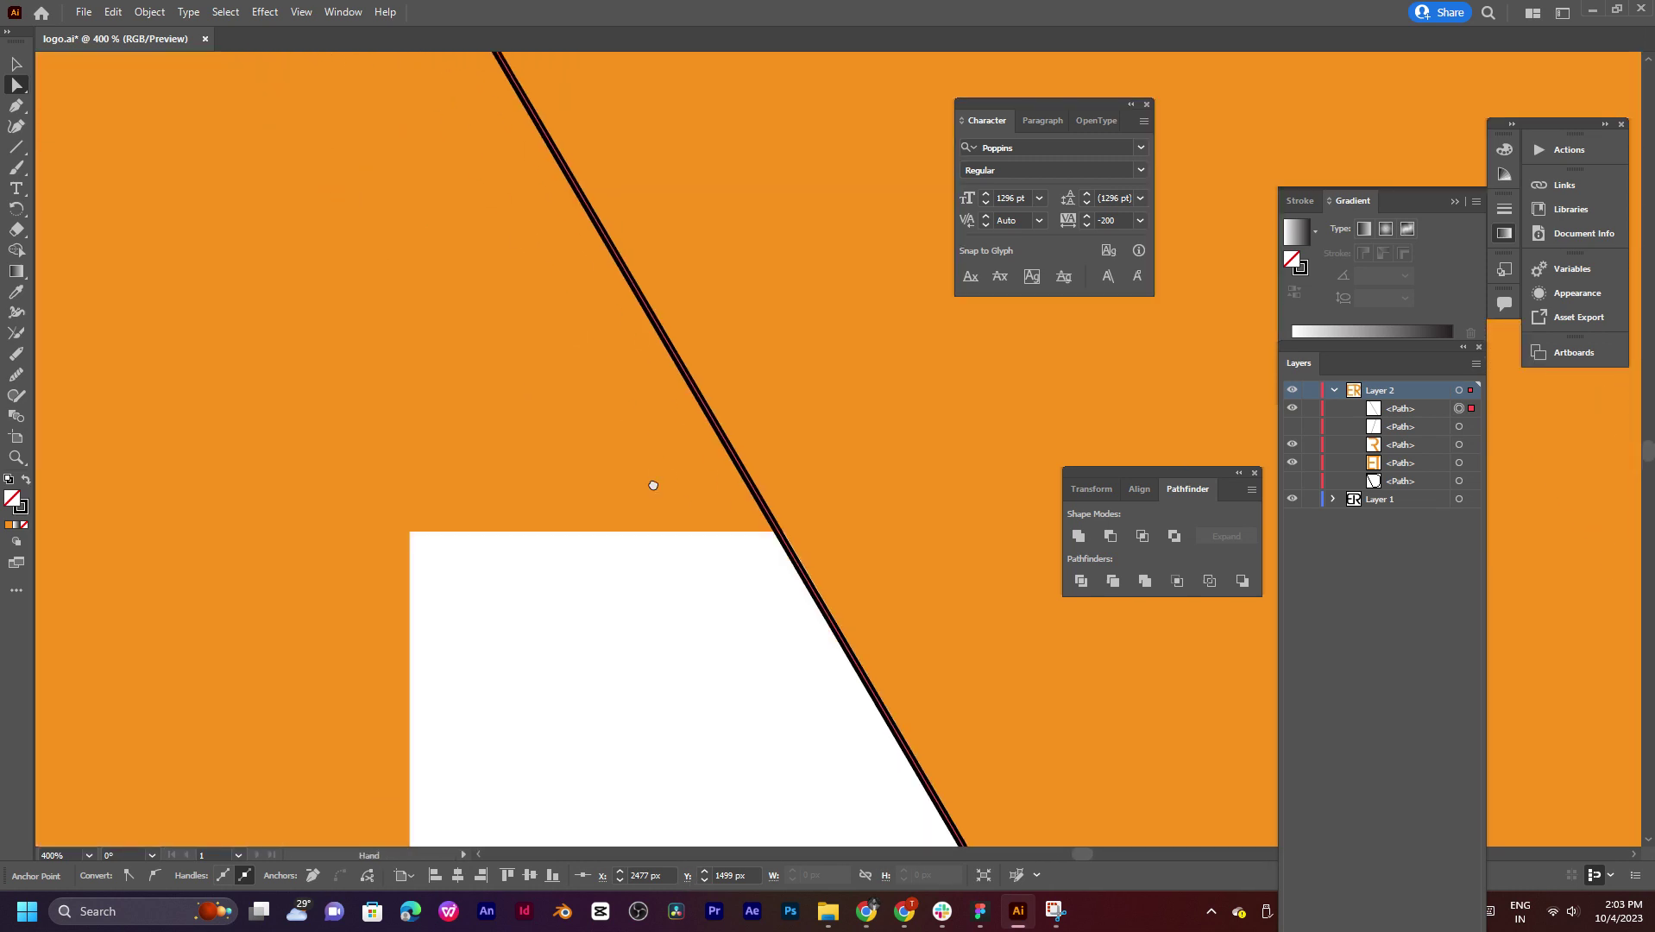
{"action": "left_click_drag", "start_coordinate": [654, 484], "coordinate": [625, 384]}
{"action": "scroll", "coordinate": [701, 337], "scroll_direction": "up", "scroll_amount": 4}
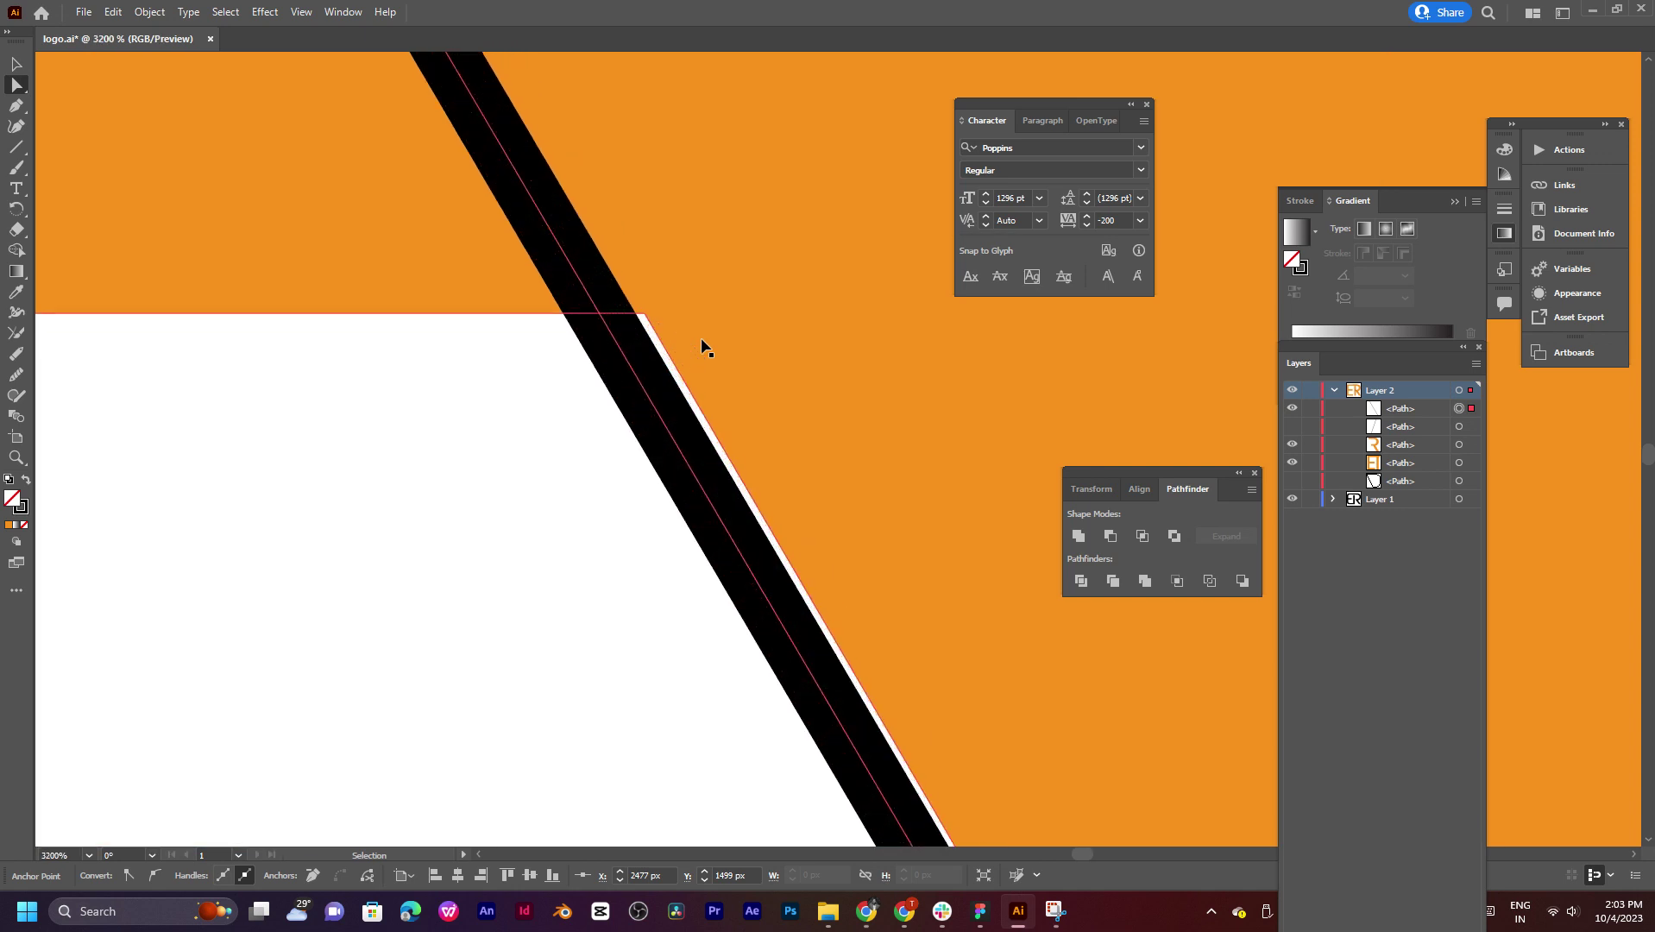
{"action": "scroll", "coordinate": [700, 337], "scroll_direction": "up", "scroll_amount": 2}
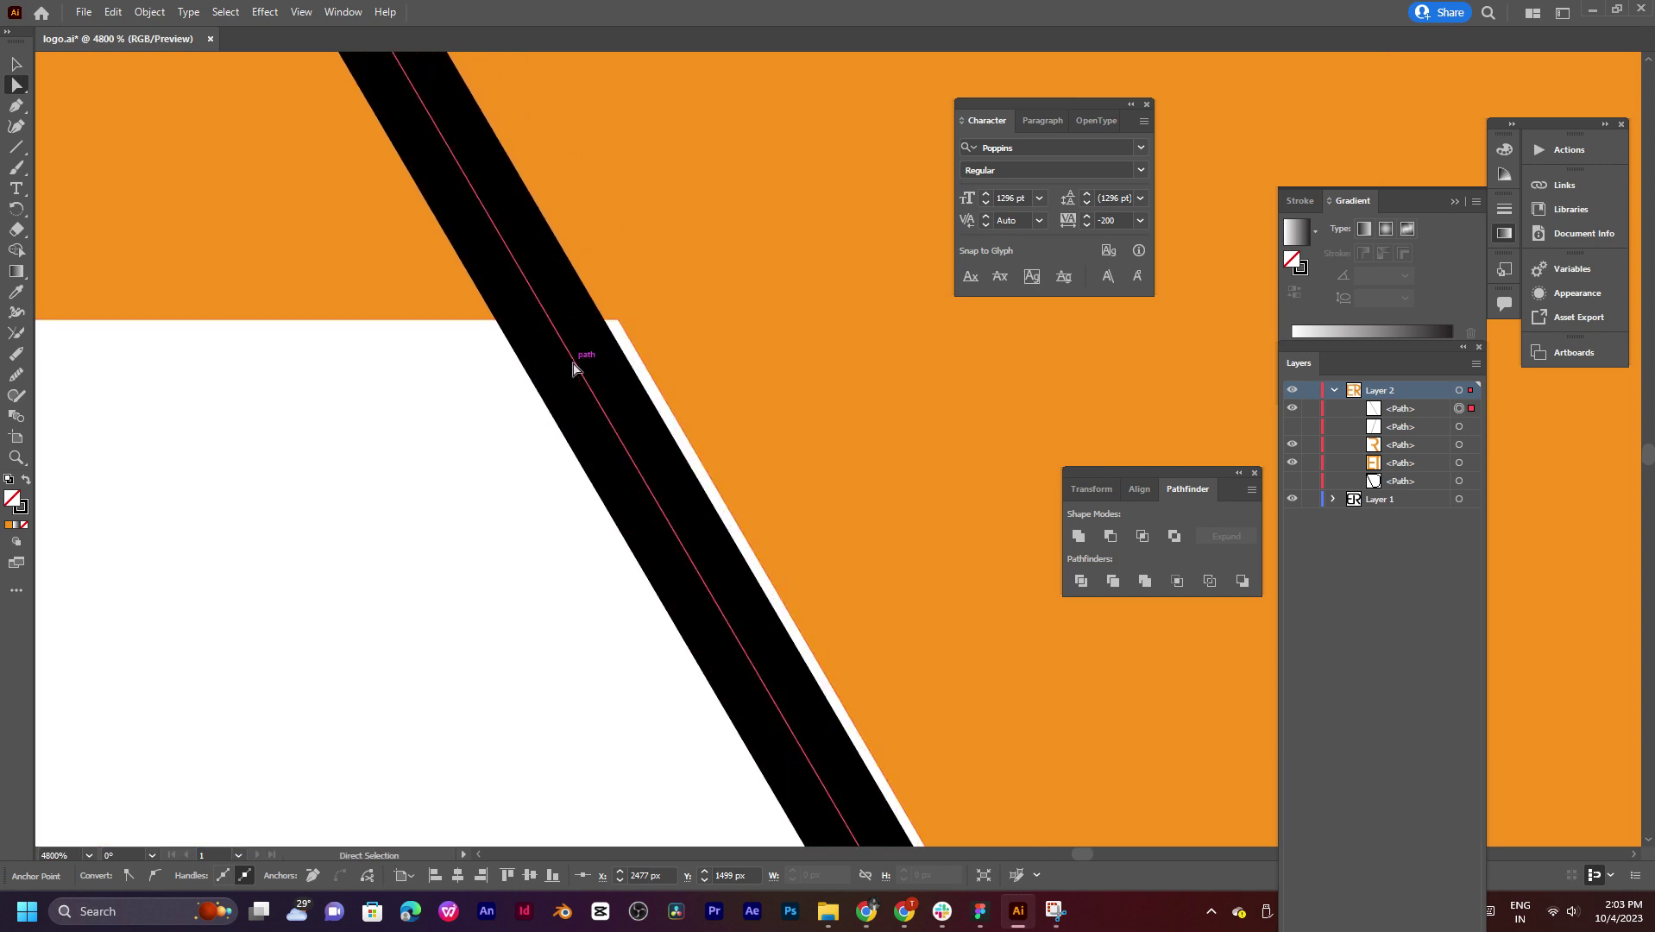
{"action": "mouse_move", "coordinate": [577, 367]}
{"action": "left_mouse_down"}
{"action": "mouse_move", "coordinate": [608, 355]}
{"action": "mouse_move", "coordinate": [657, 389]}
{"action": "left_mouse_up"}
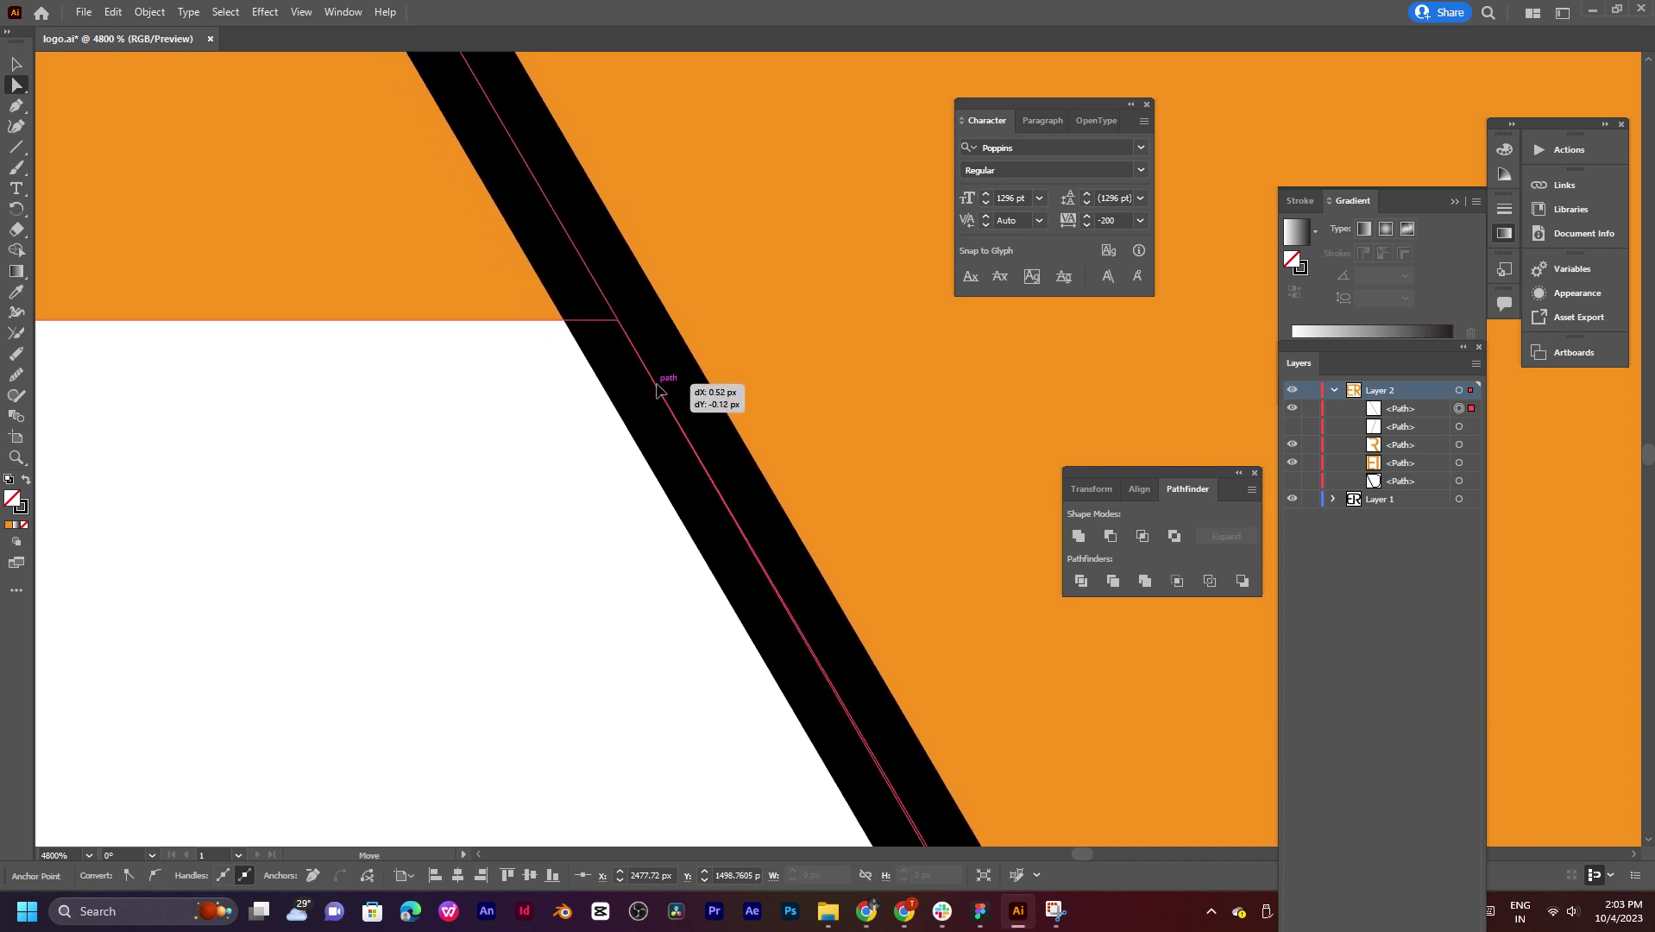
{"action": "scroll", "coordinate": [798, 479], "scroll_direction": "down", "scroll_amount": 5}
{"action": "scroll", "coordinate": [798, 480], "scroll_direction": "down", "scroll_amount": 3}
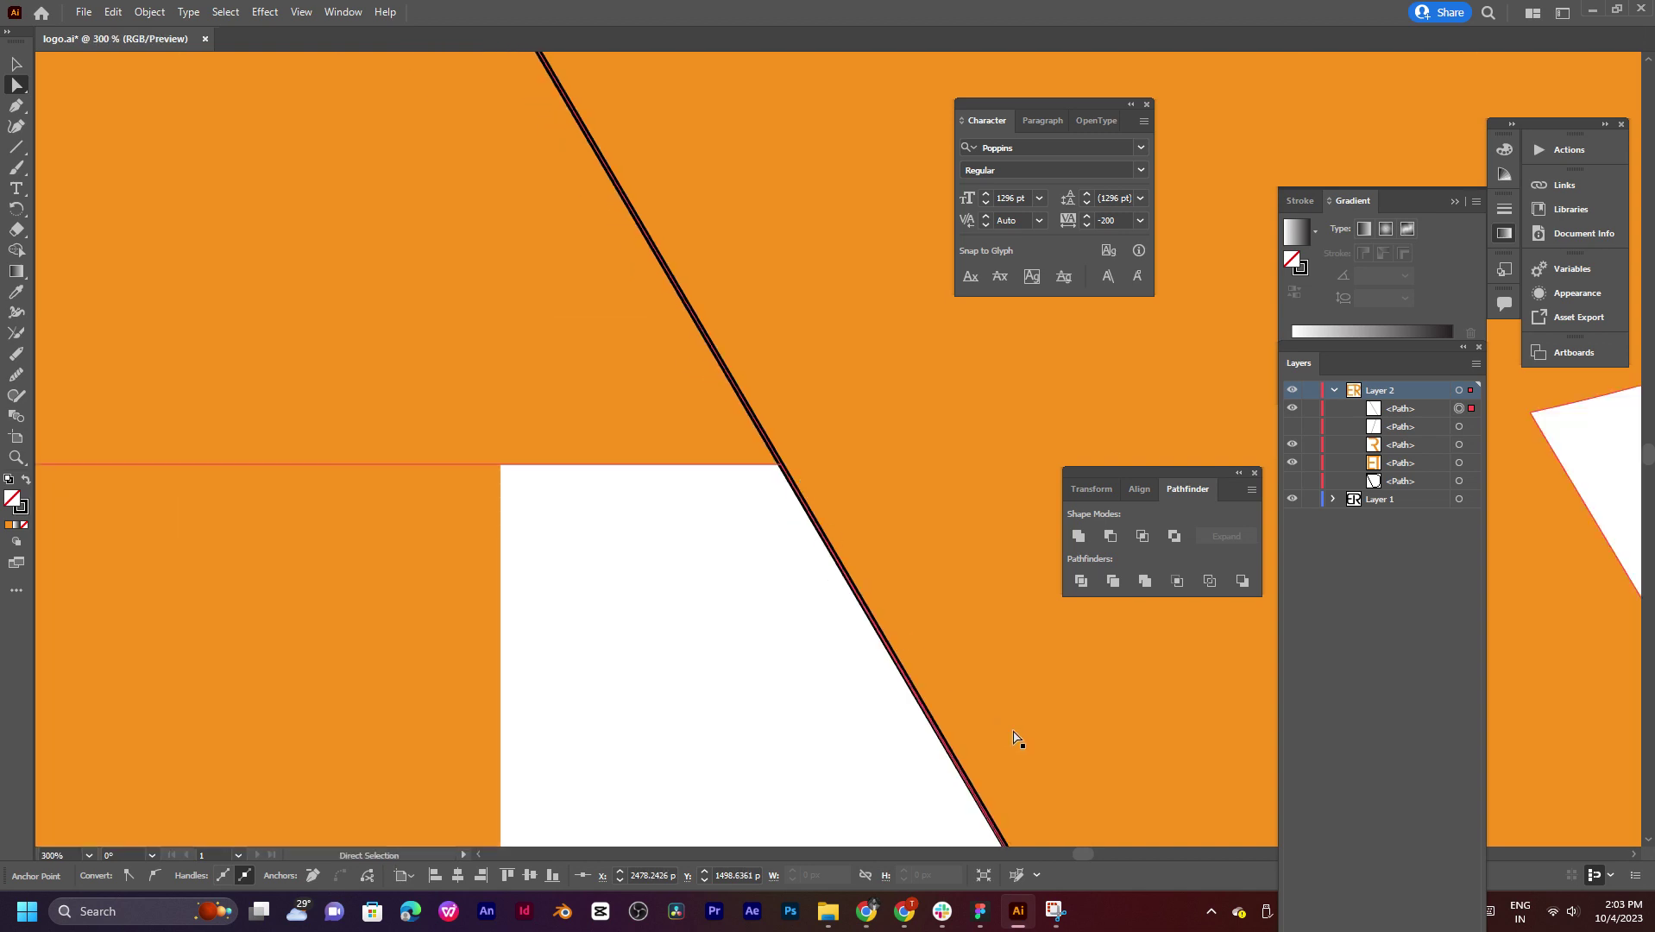
{"action": "mouse_move", "coordinate": [1016, 739]}
{"action": "left_mouse_down"}
{"action": "mouse_move", "coordinate": [768, 301]}
{"action": "mouse_move", "coordinate": [671, 304]}
{"action": "left_mouse_up"}
{"action": "scroll", "coordinate": [770, 518], "scroll_direction": "up", "scroll_amount": 2}
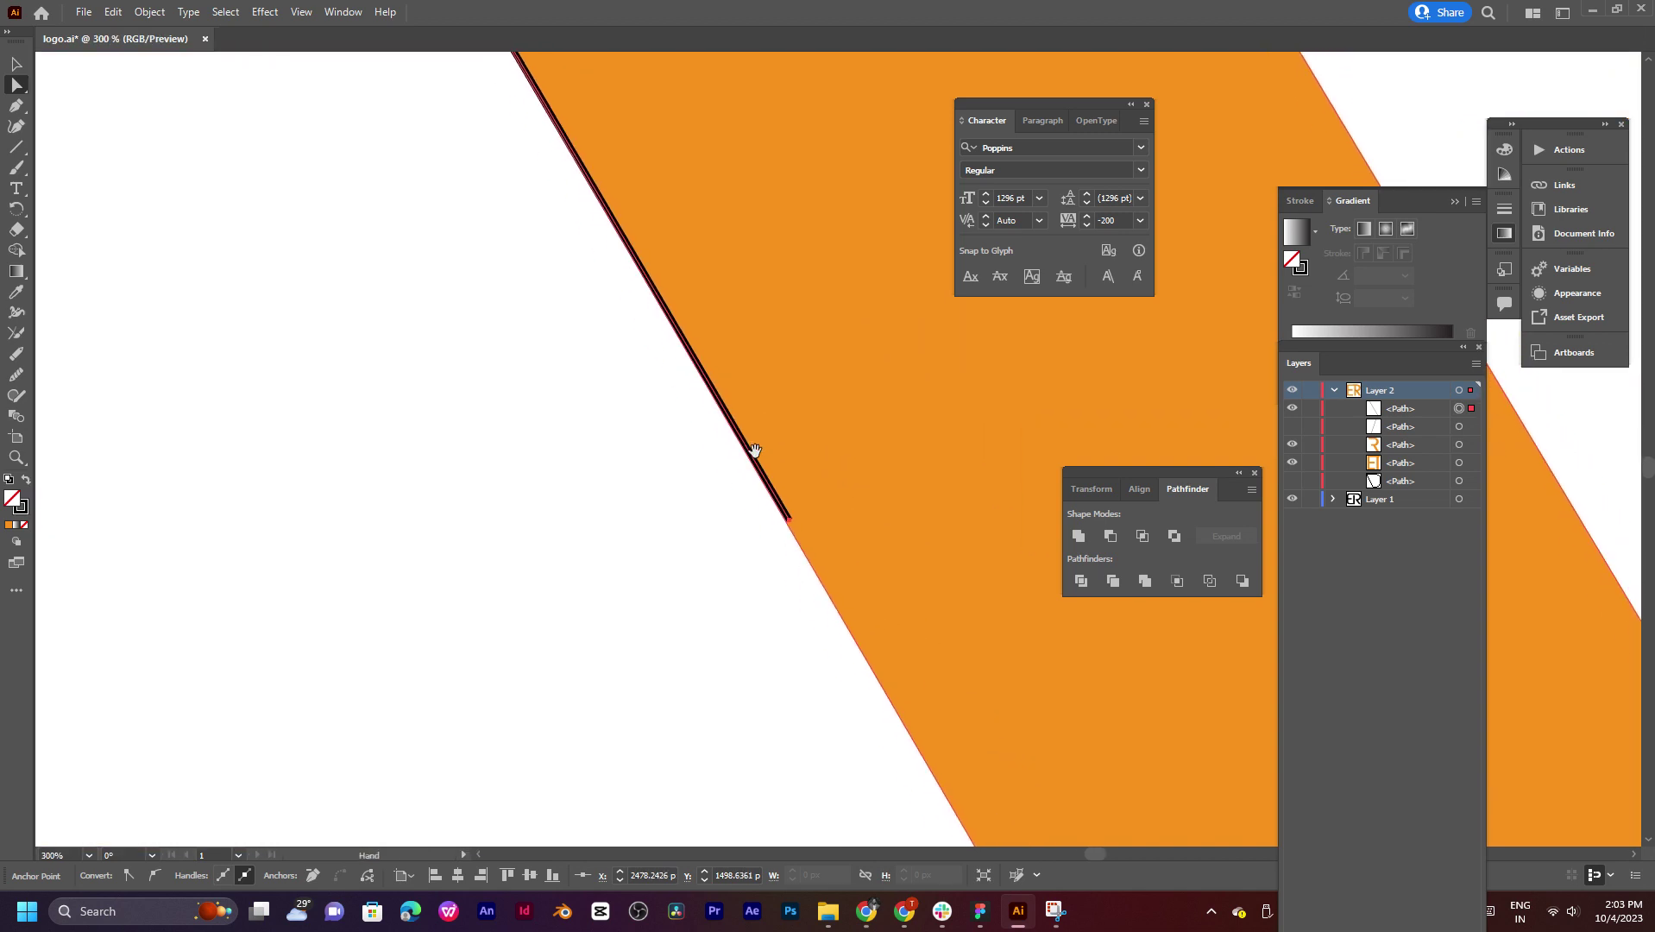
{"action": "scroll", "coordinate": [783, 525], "scroll_direction": "up", "scroll_amount": 5}
{"action": "scroll", "coordinate": [828, 528], "scroll_direction": "up", "scroll_amount": 3}
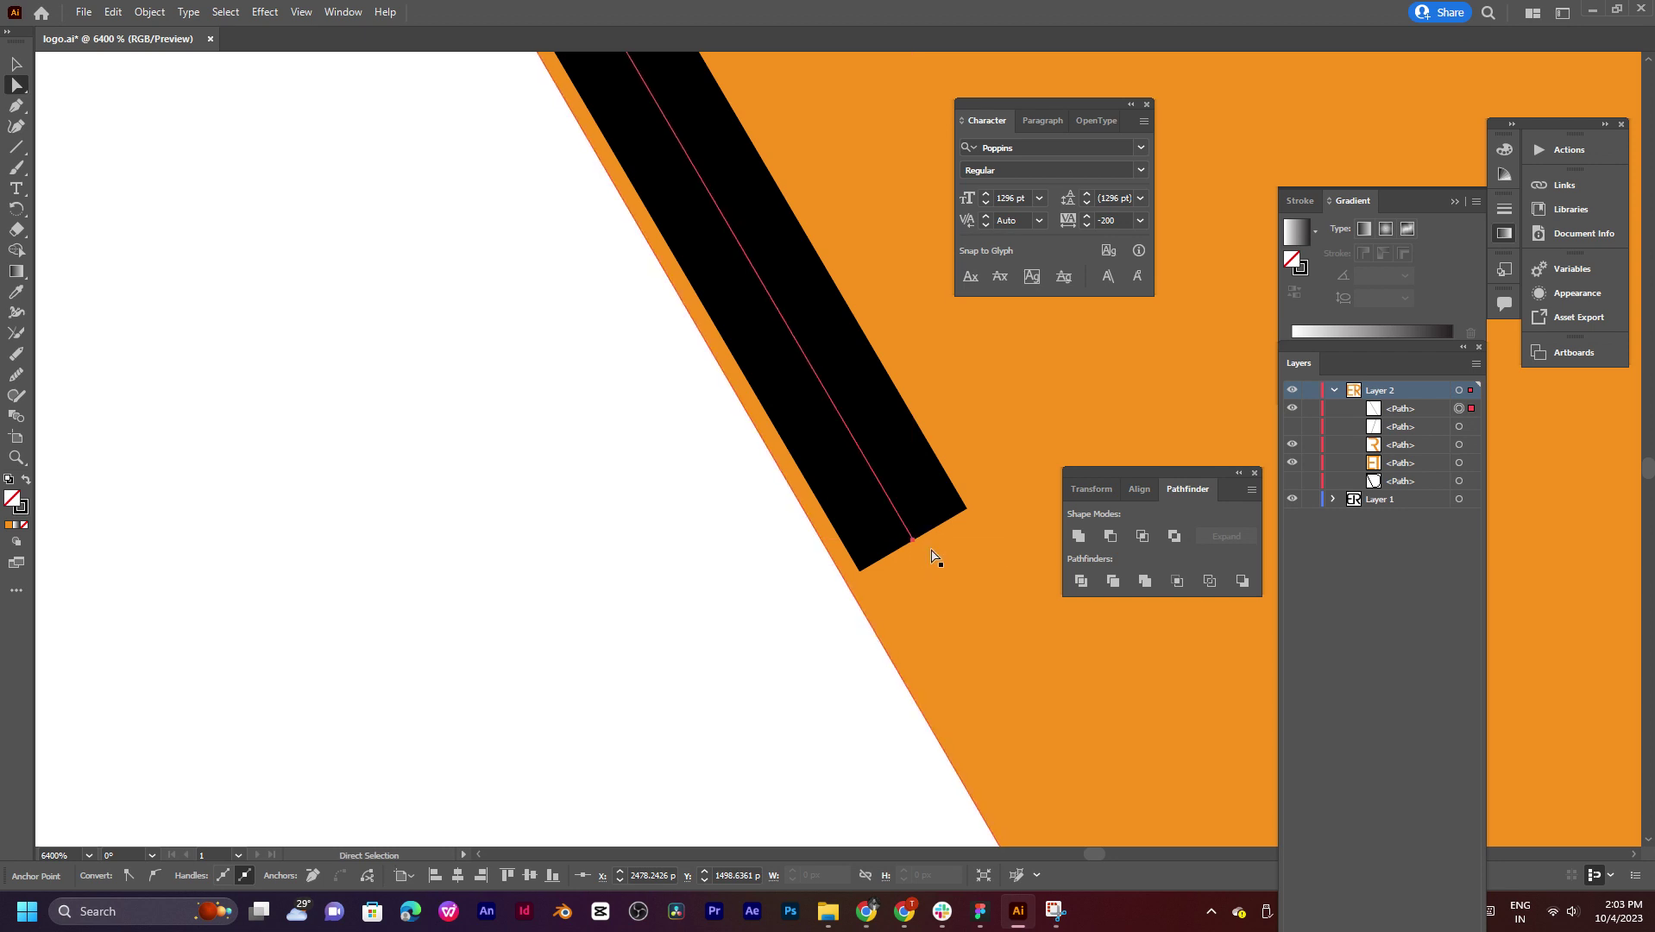
Step: Try rotating the line slightly to match the leg angle, then undo it
{"action": "key", "text": "v"}
{"action": "left_click_drag", "start_coordinate": [932, 556], "coordinate": [914, 553]}
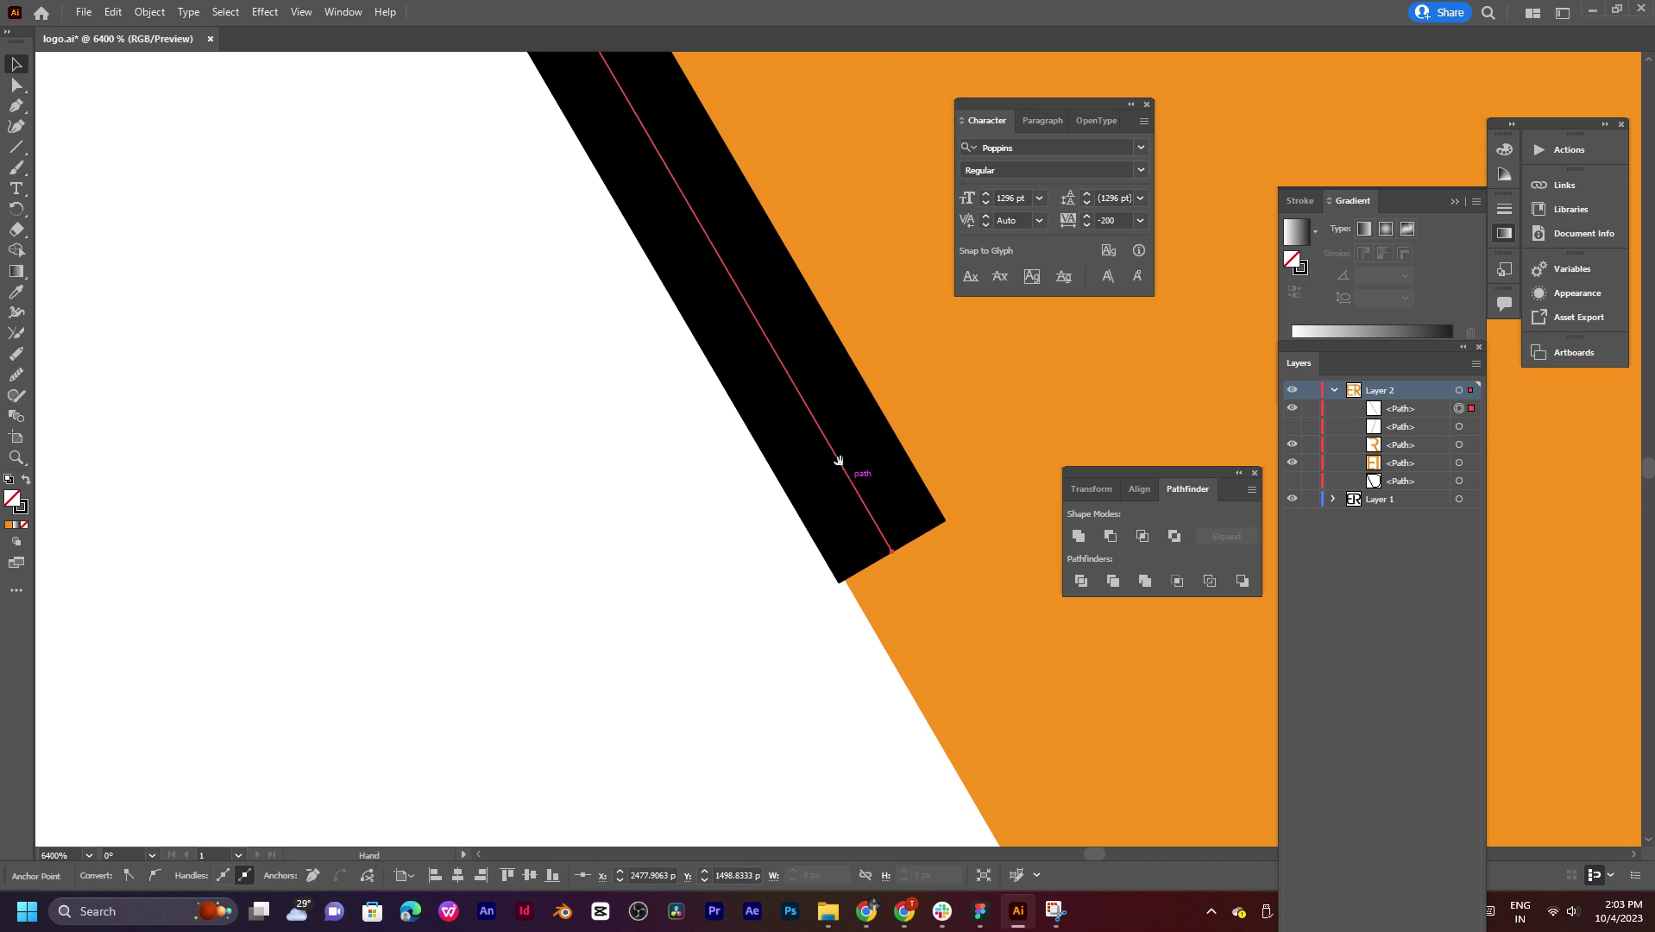
{"action": "scroll", "coordinate": [863, 530], "scroll_direction": "up", "scroll_amount": 1}
{"action": "key", "text": "Left"}
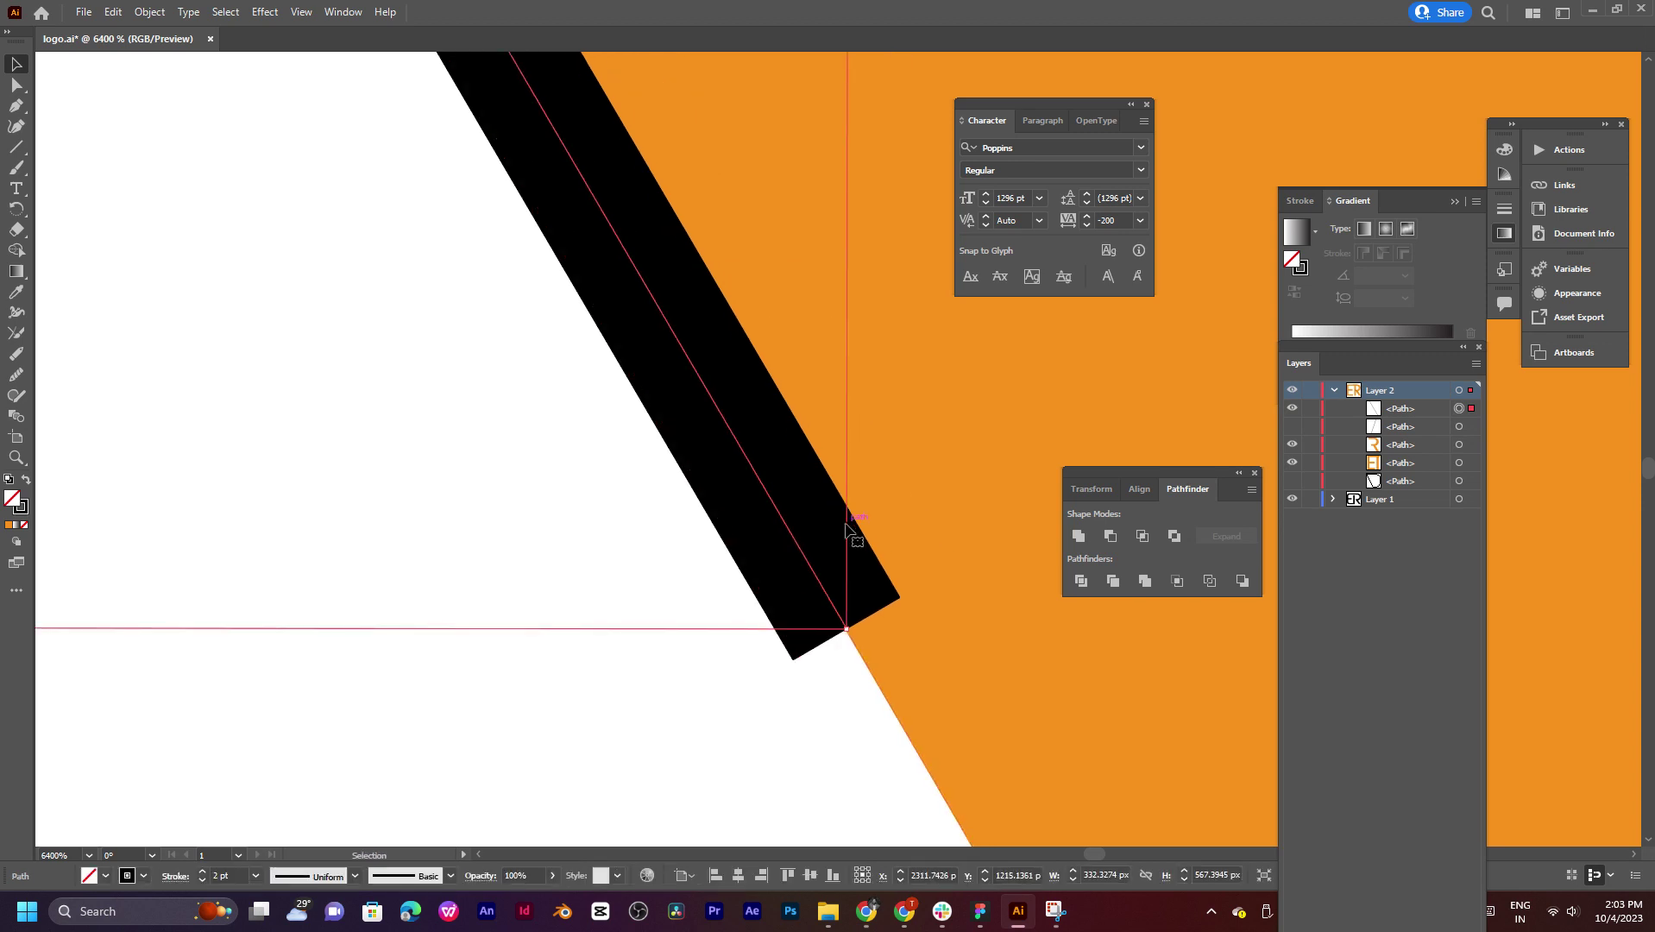
{"action": "scroll", "coordinate": [668, 414], "scroll_direction": "down", "scroll_amount": 2}
{"action": "scroll", "coordinate": [750, 517], "scroll_direction": "down", "scroll_amount": 1}
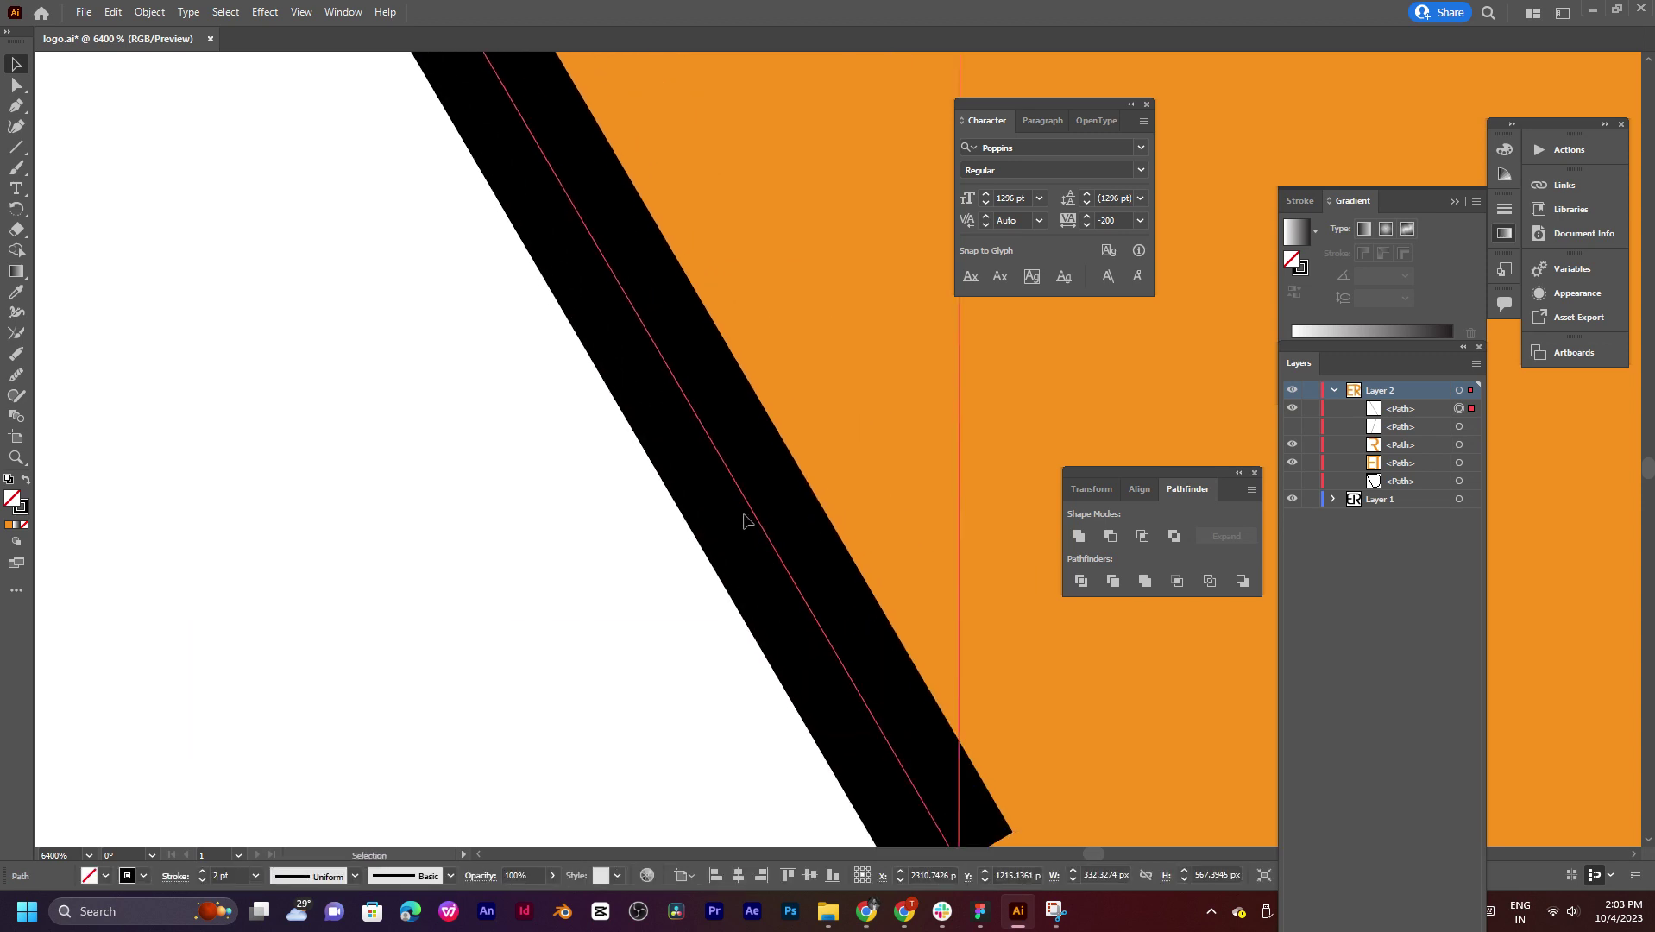
{"action": "scroll", "coordinate": [742, 510], "scroll_direction": "down", "scroll_amount": 1}
{"action": "scroll", "coordinate": [589, 313], "scroll_direction": "down", "scroll_amount": 2}
Step: Nudge the black line 1 px right so it hugs the leg edge
{"action": "left_click_drag", "start_coordinate": [589, 312], "coordinate": [509, 317]}
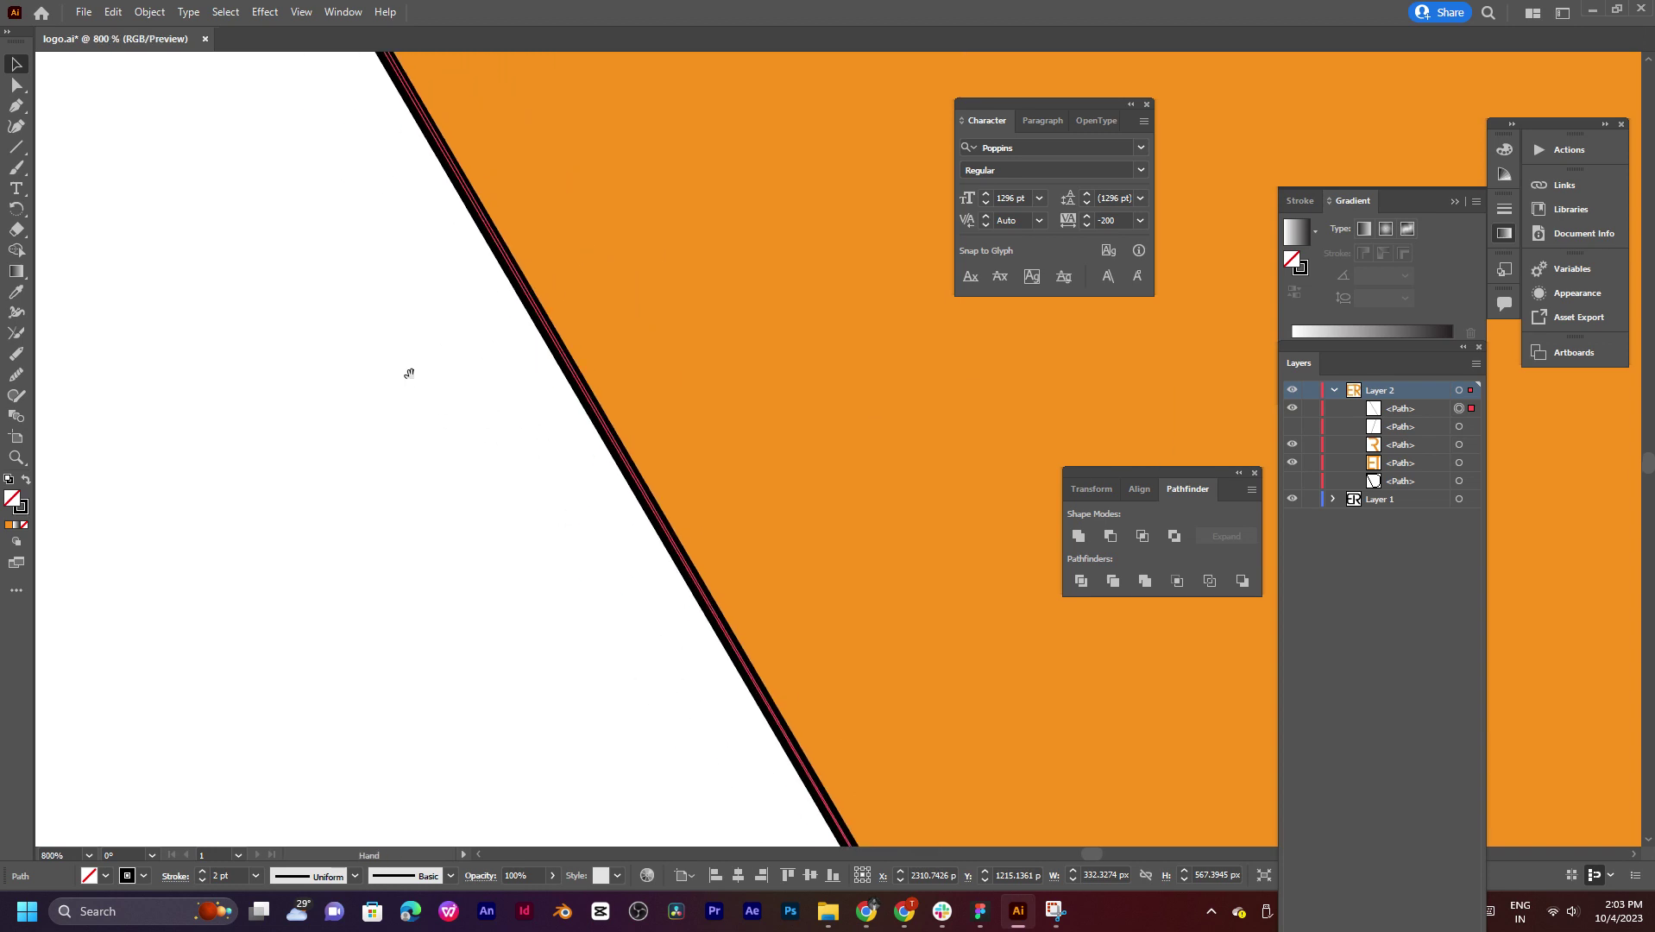
{"action": "scroll", "coordinate": [546, 431], "scroll_direction": "down", "scroll_amount": 2}
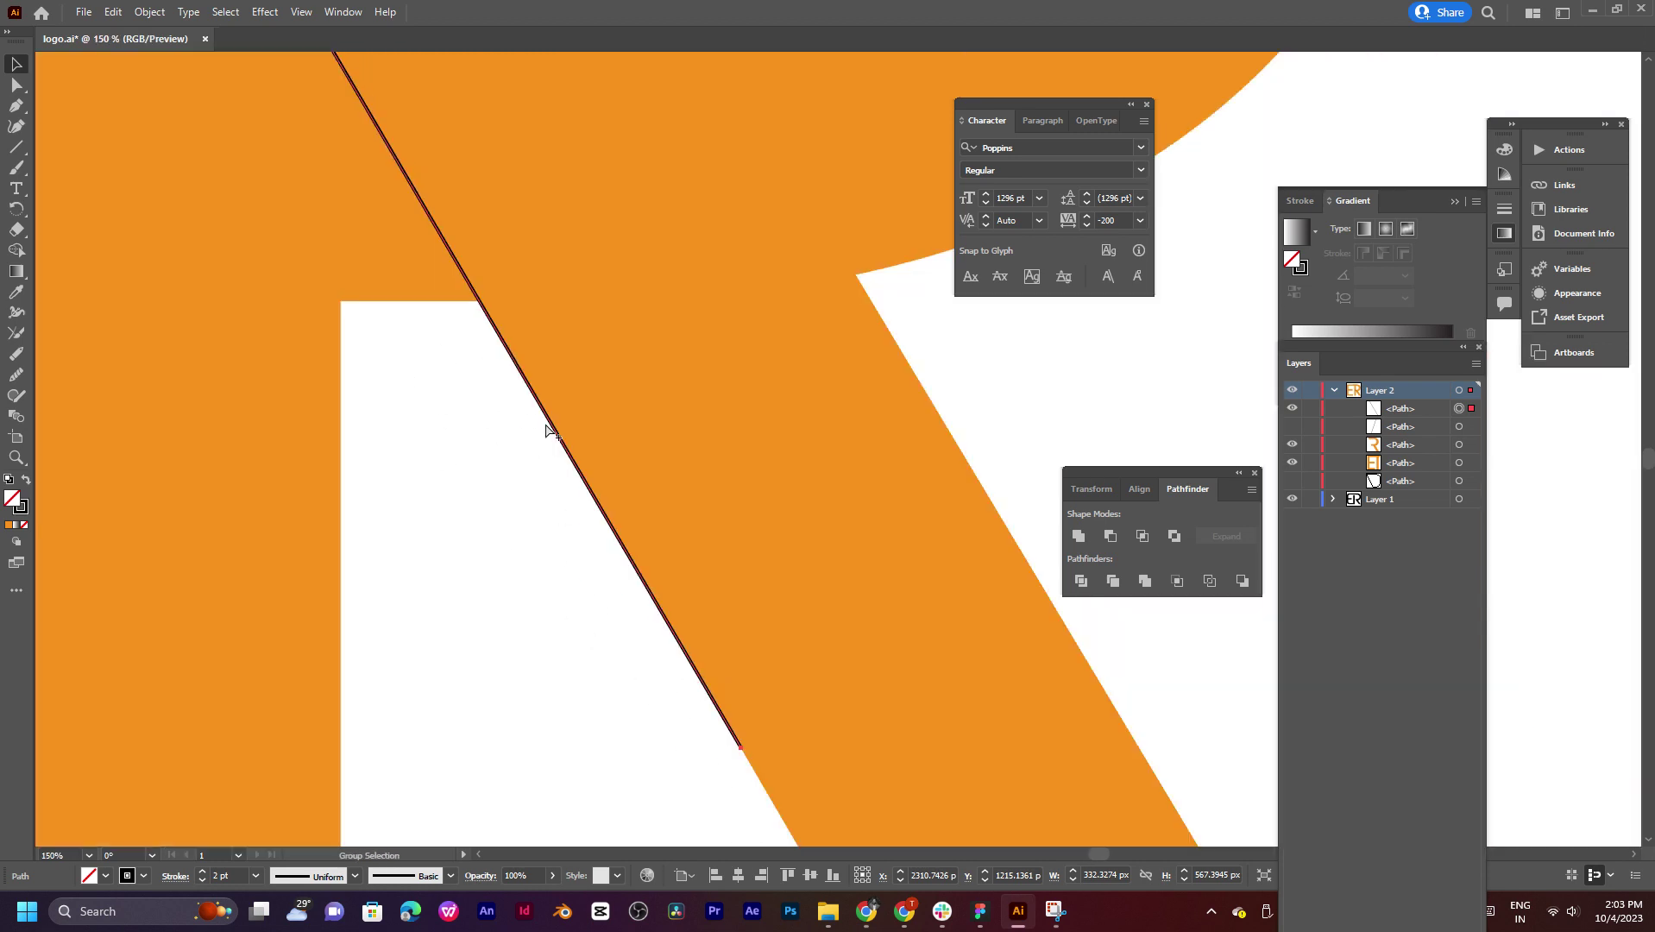
{"action": "scroll", "coordinate": [484, 355], "scroll_direction": "up", "scroll_amount": 1}
{"action": "scroll", "coordinate": [484, 354], "scroll_direction": "up", "scroll_amount": 1}
{"action": "scroll", "coordinate": [603, 554], "scroll_direction": "up", "scroll_amount": 1}
{"action": "scroll", "coordinate": [543, 480], "scroll_direction": "up", "scroll_amount": 2}
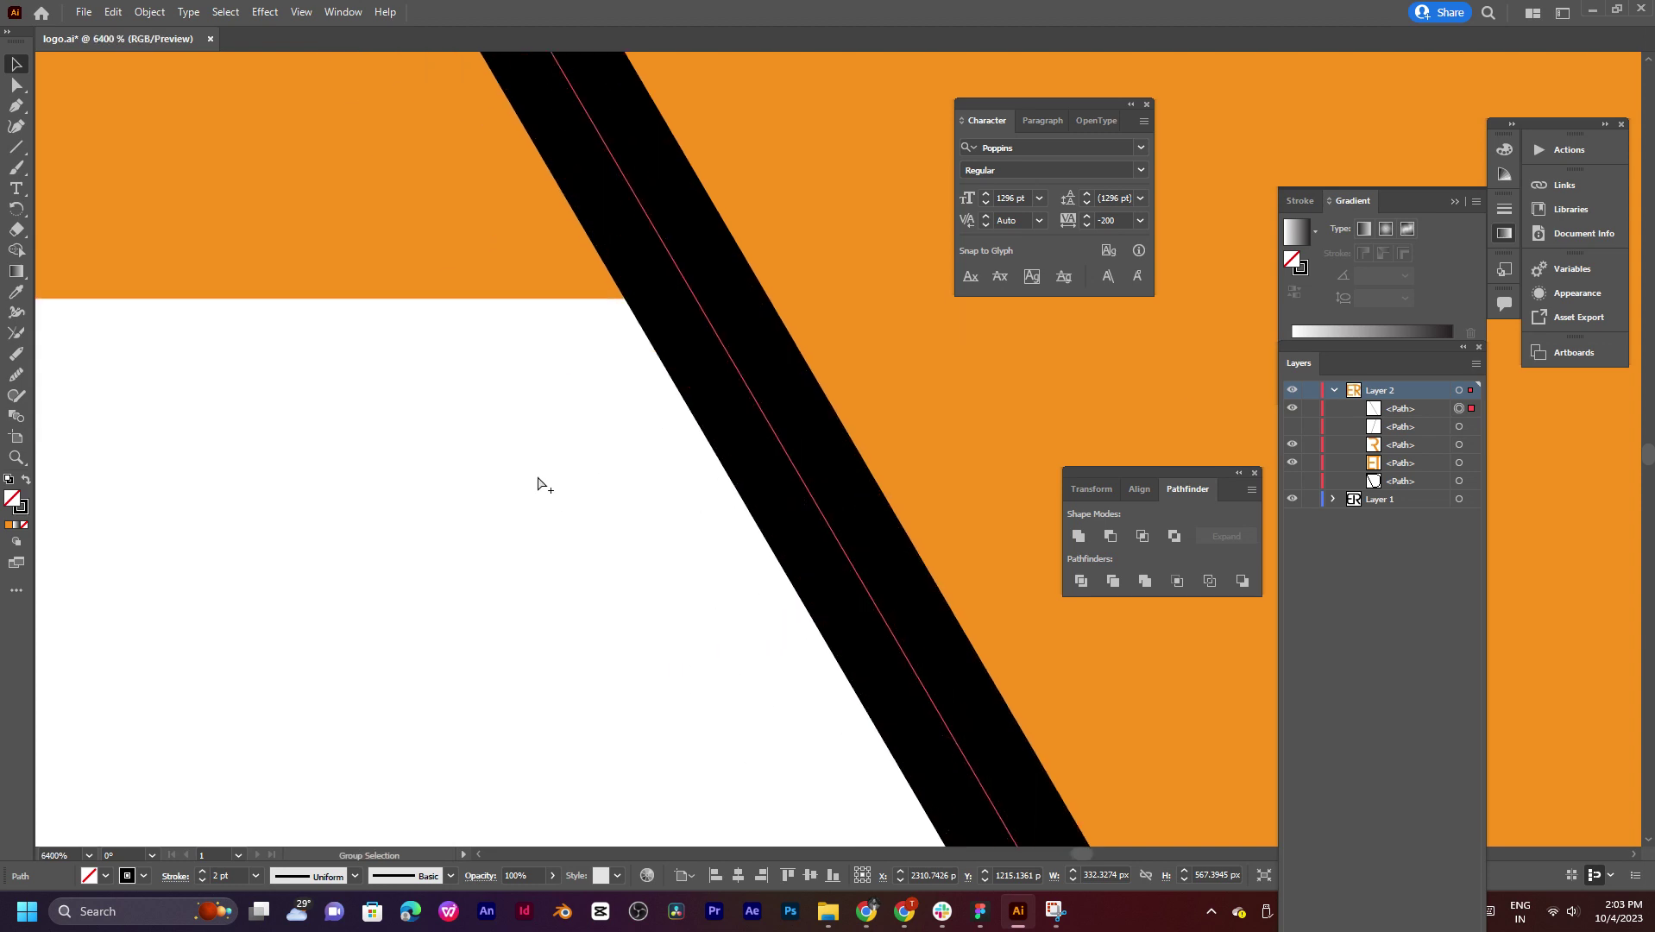
{"action": "scroll", "coordinate": [697, 419], "scroll_direction": "up", "scroll_amount": 1}
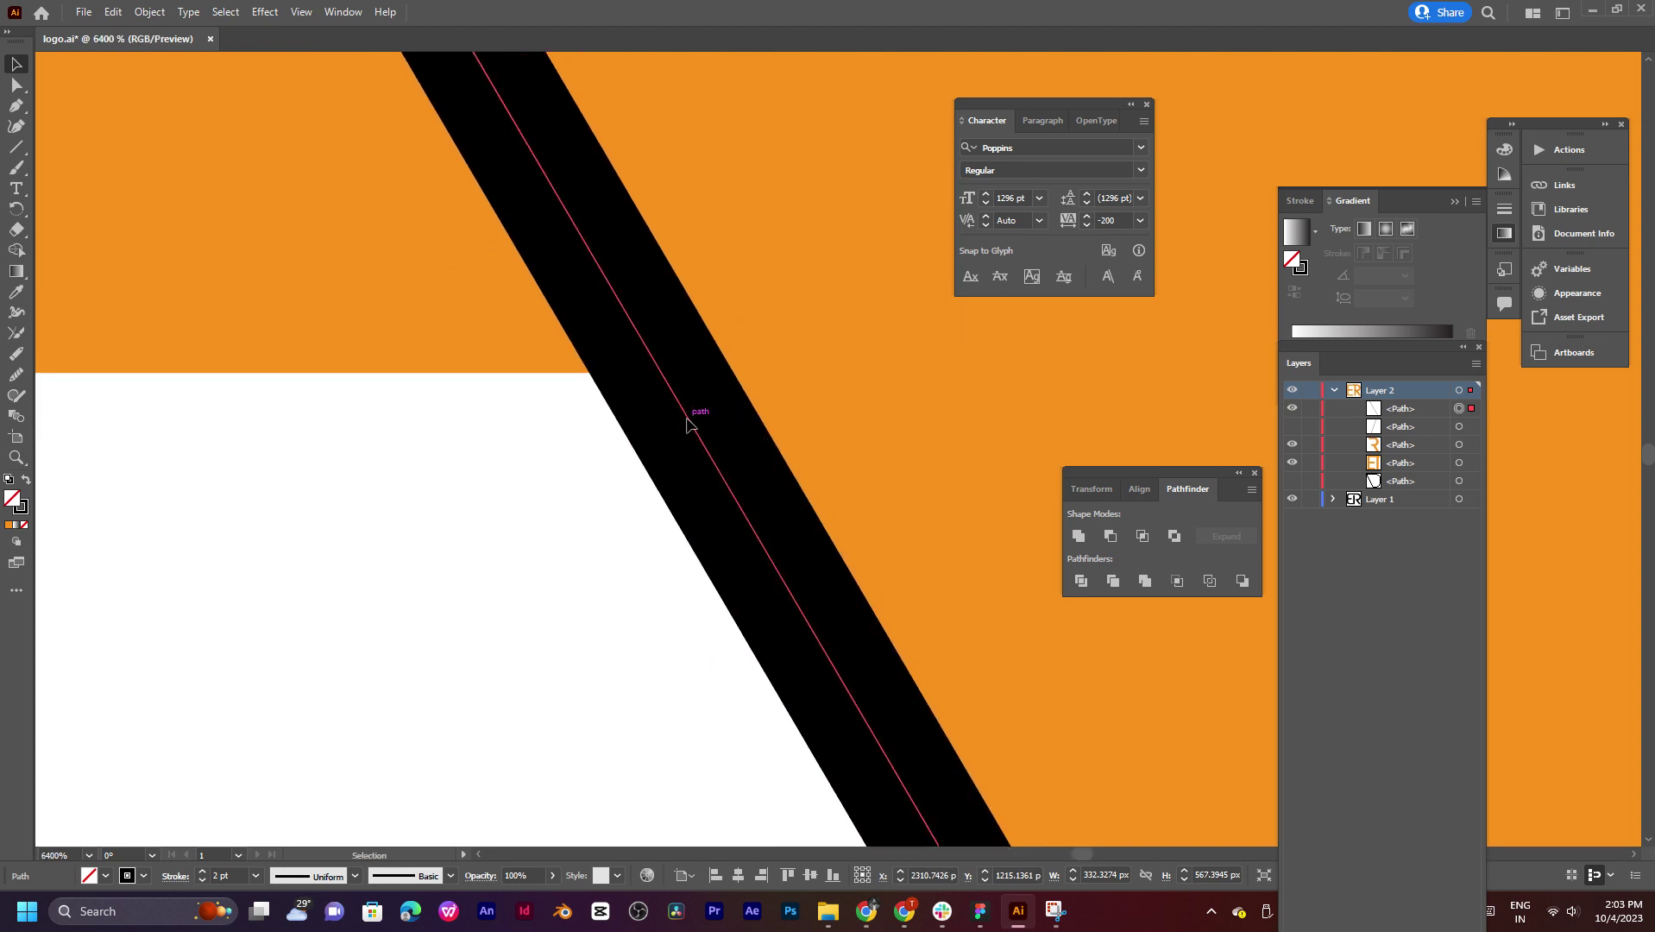
{"action": "left_click_drag", "start_coordinate": [706, 415], "coordinate": [729, 411]}
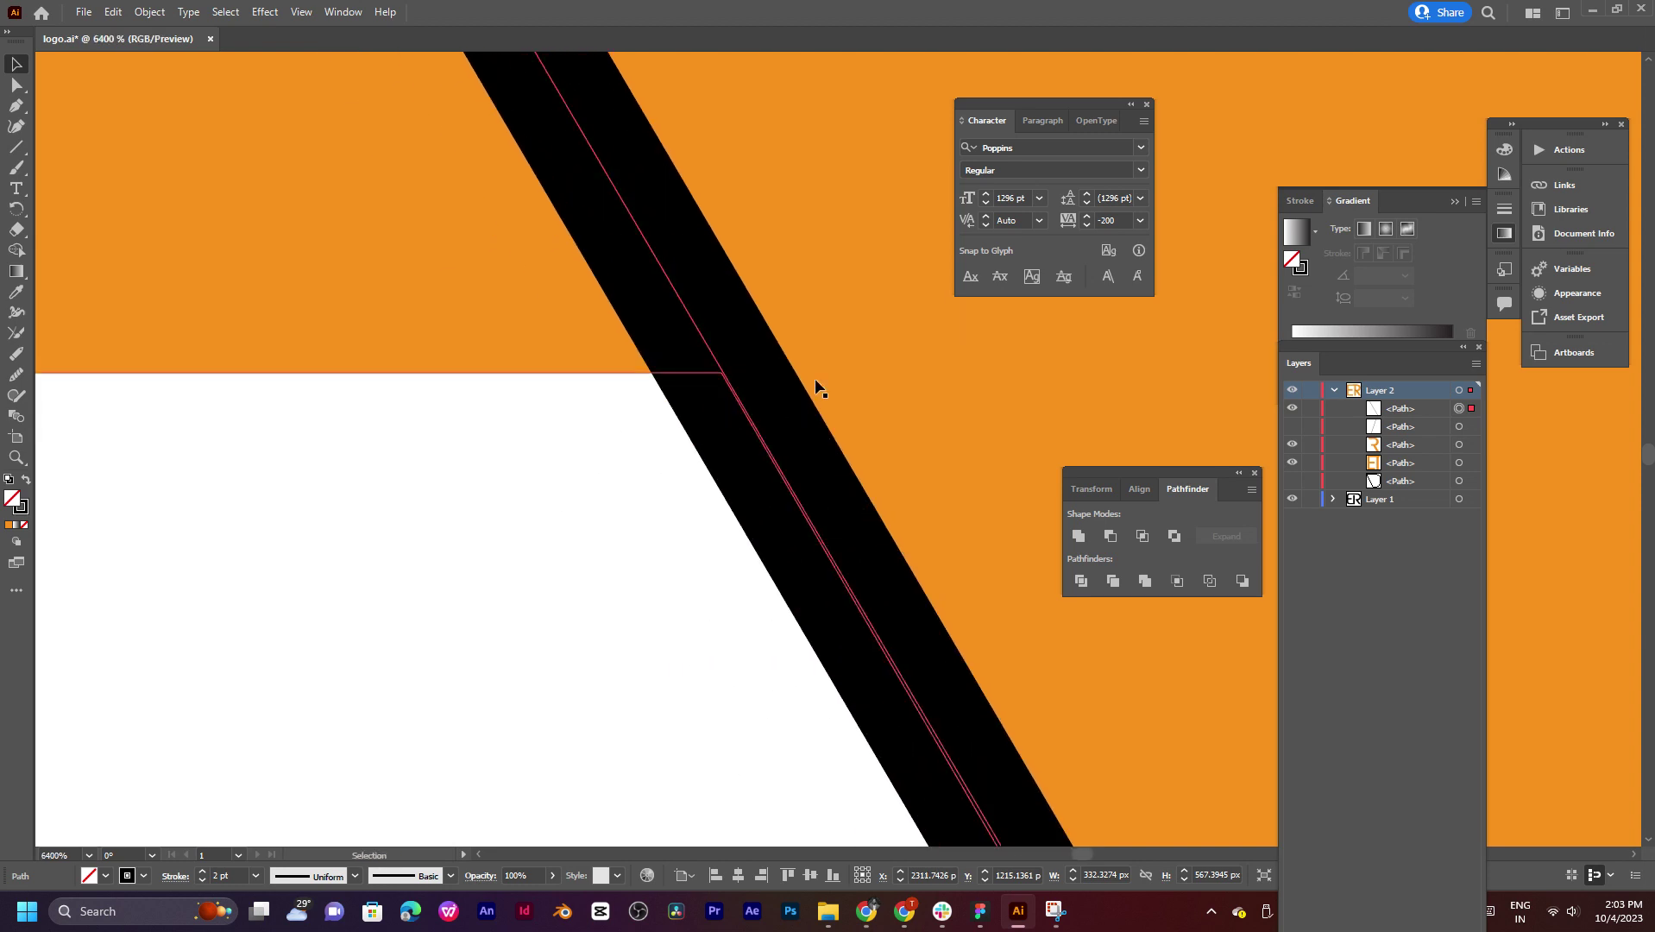
{"action": "scroll", "coordinate": [844, 365], "scroll_direction": "down", "scroll_amount": 4}
{"action": "scroll", "coordinate": [949, 604], "scroll_direction": "down", "scroll_amount": 3}
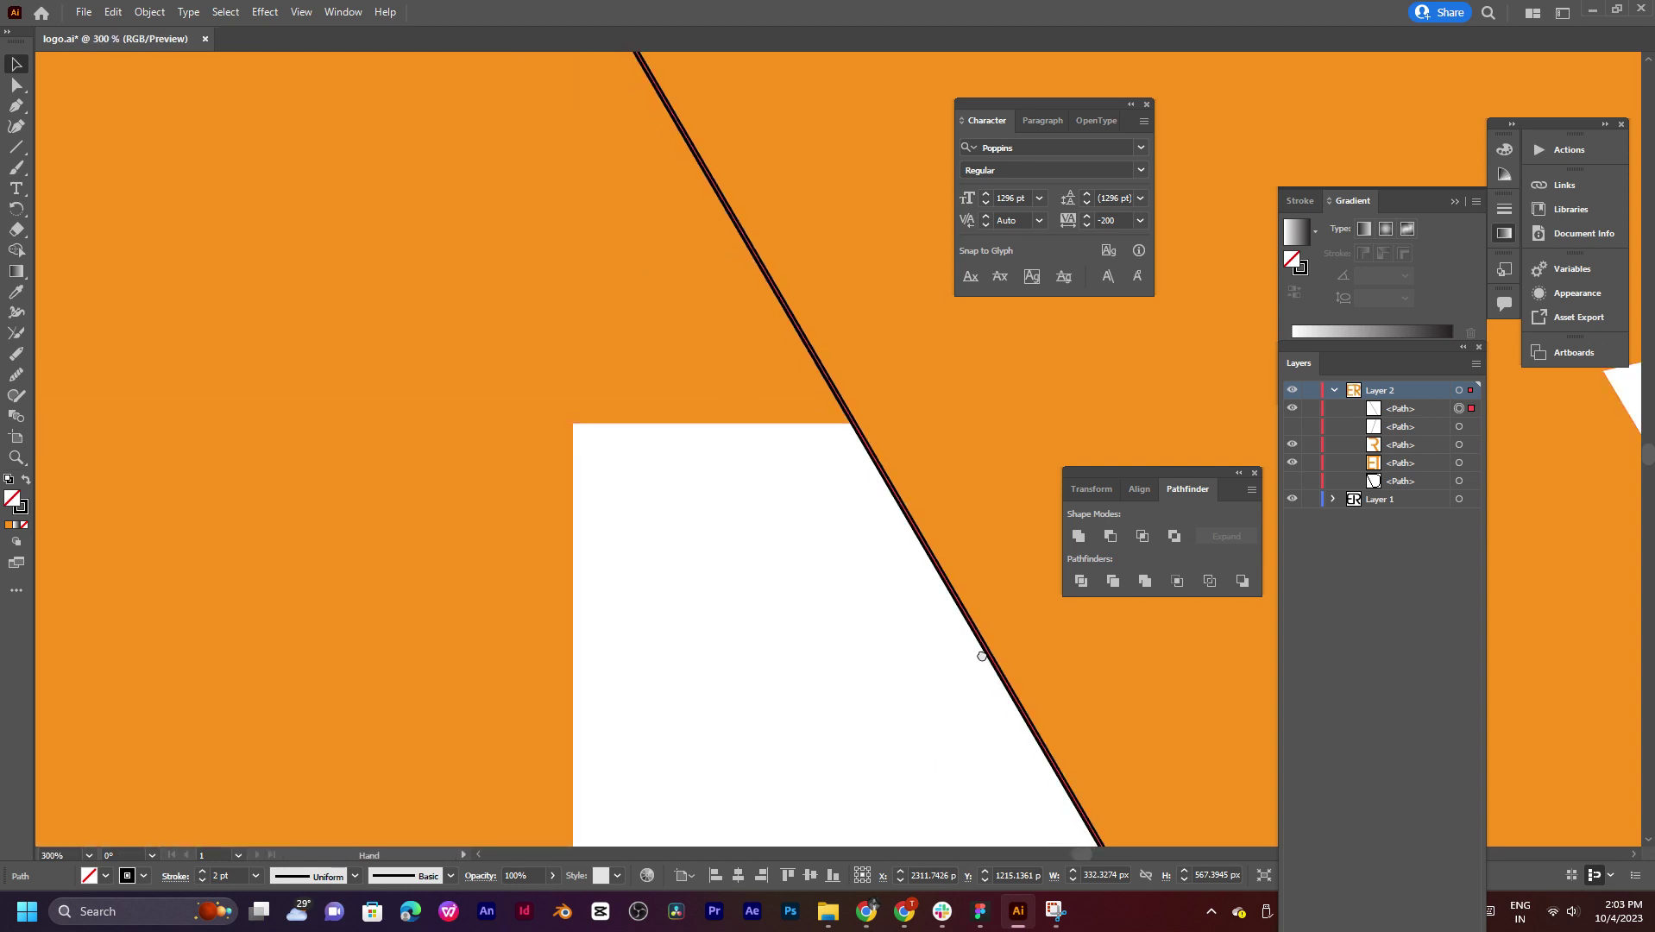
{"action": "scroll", "coordinate": [979, 647], "scroll_direction": "down", "scroll_amount": 2}
{"action": "left_click_drag", "start_coordinate": [750, 787], "coordinate": [838, 651]}
{"action": "scroll", "coordinate": [838, 651], "scroll_direction": "up", "scroll_amount": 1}
{"action": "scroll", "coordinate": [790, 539], "scroll_direction": "up", "scroll_amount": 2}
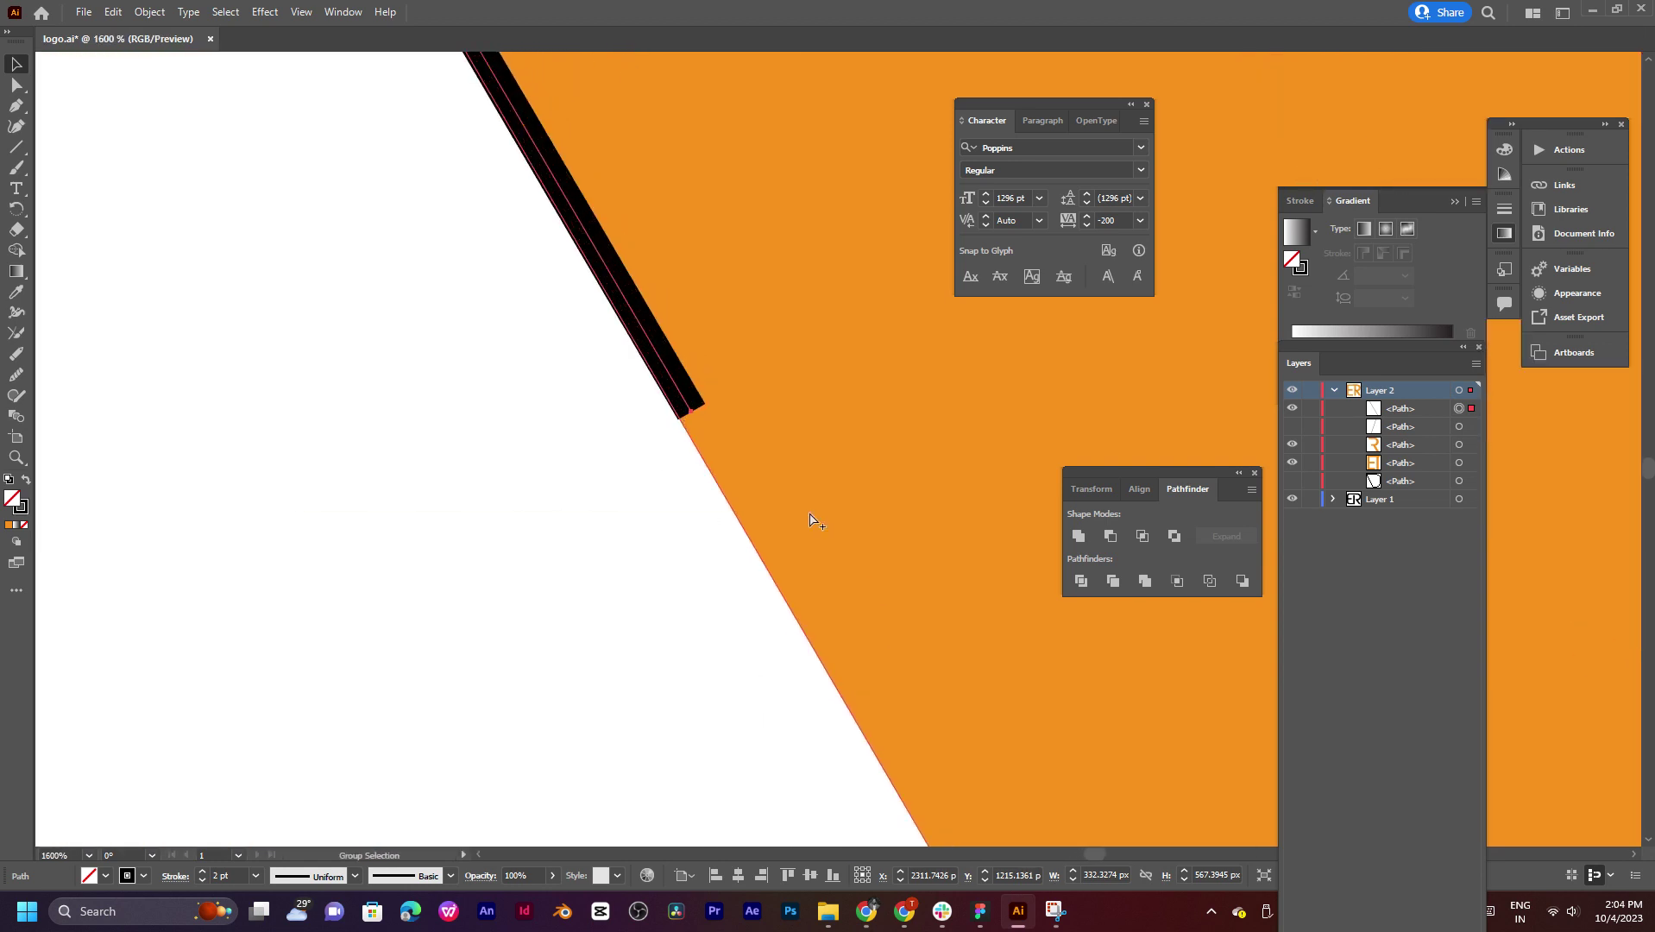
{"action": "scroll", "coordinate": [817, 520], "scroll_direction": "up", "scroll_amount": 2}
{"action": "scroll", "coordinate": [635, 421], "scroll_direction": "up", "scroll_amount": 2}
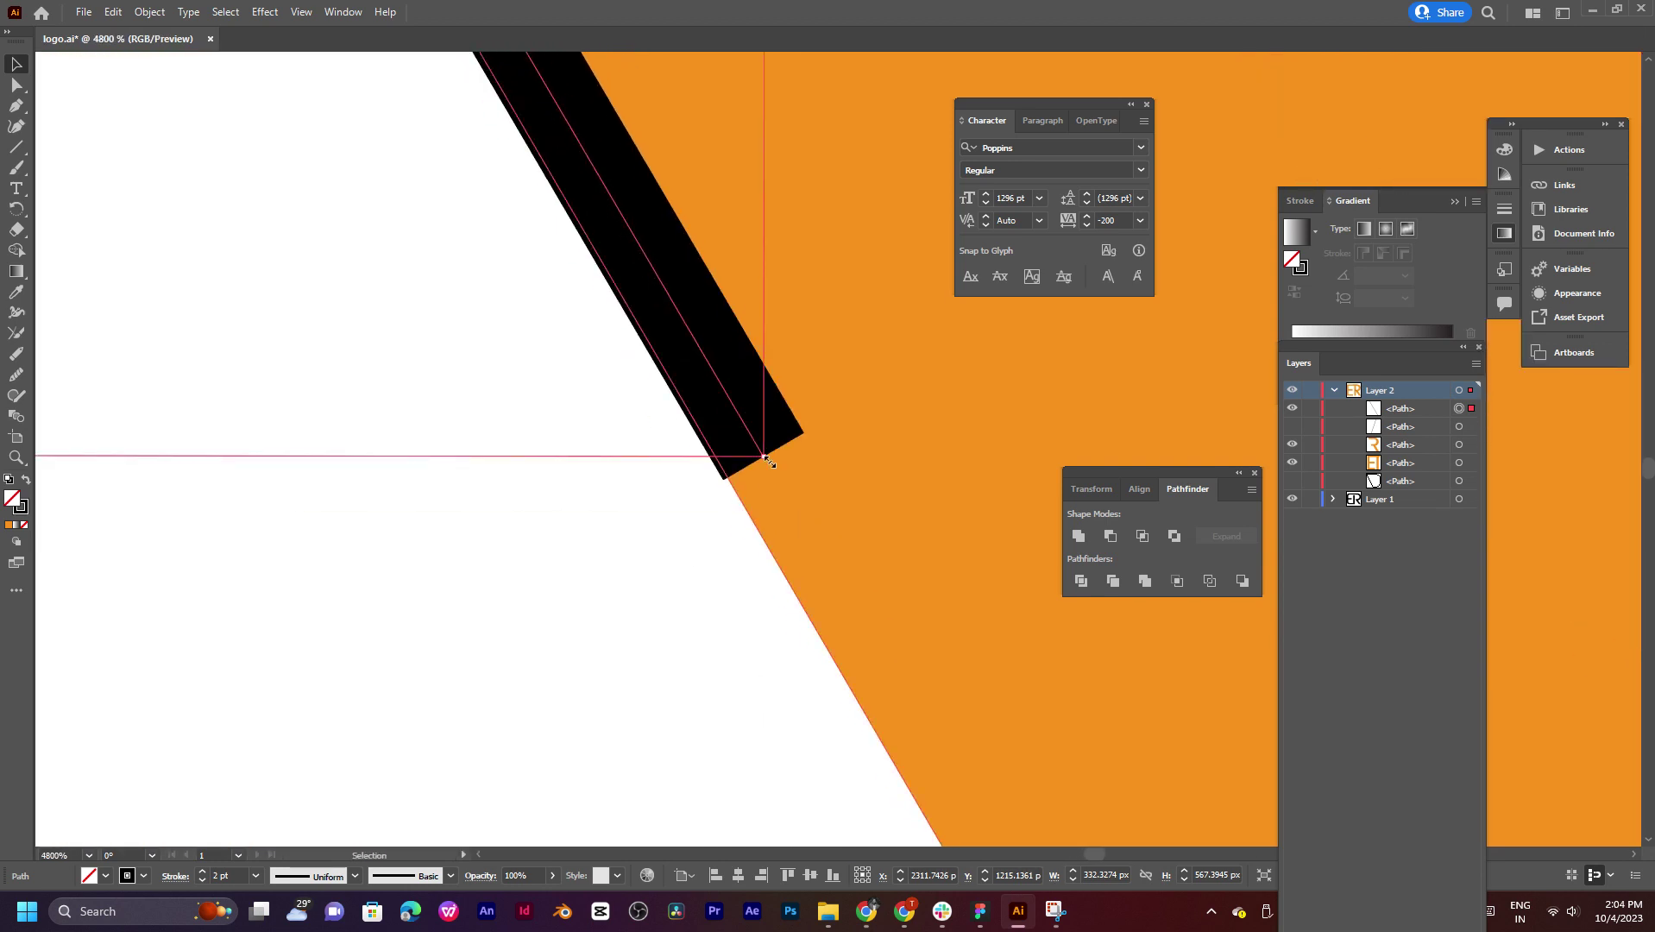
{"action": "left_click_drag", "start_coordinate": [771, 468], "coordinate": [750, 508]}
{"action": "scroll", "coordinate": [623, 438], "scroll_direction": "down", "scroll_amount": 5}
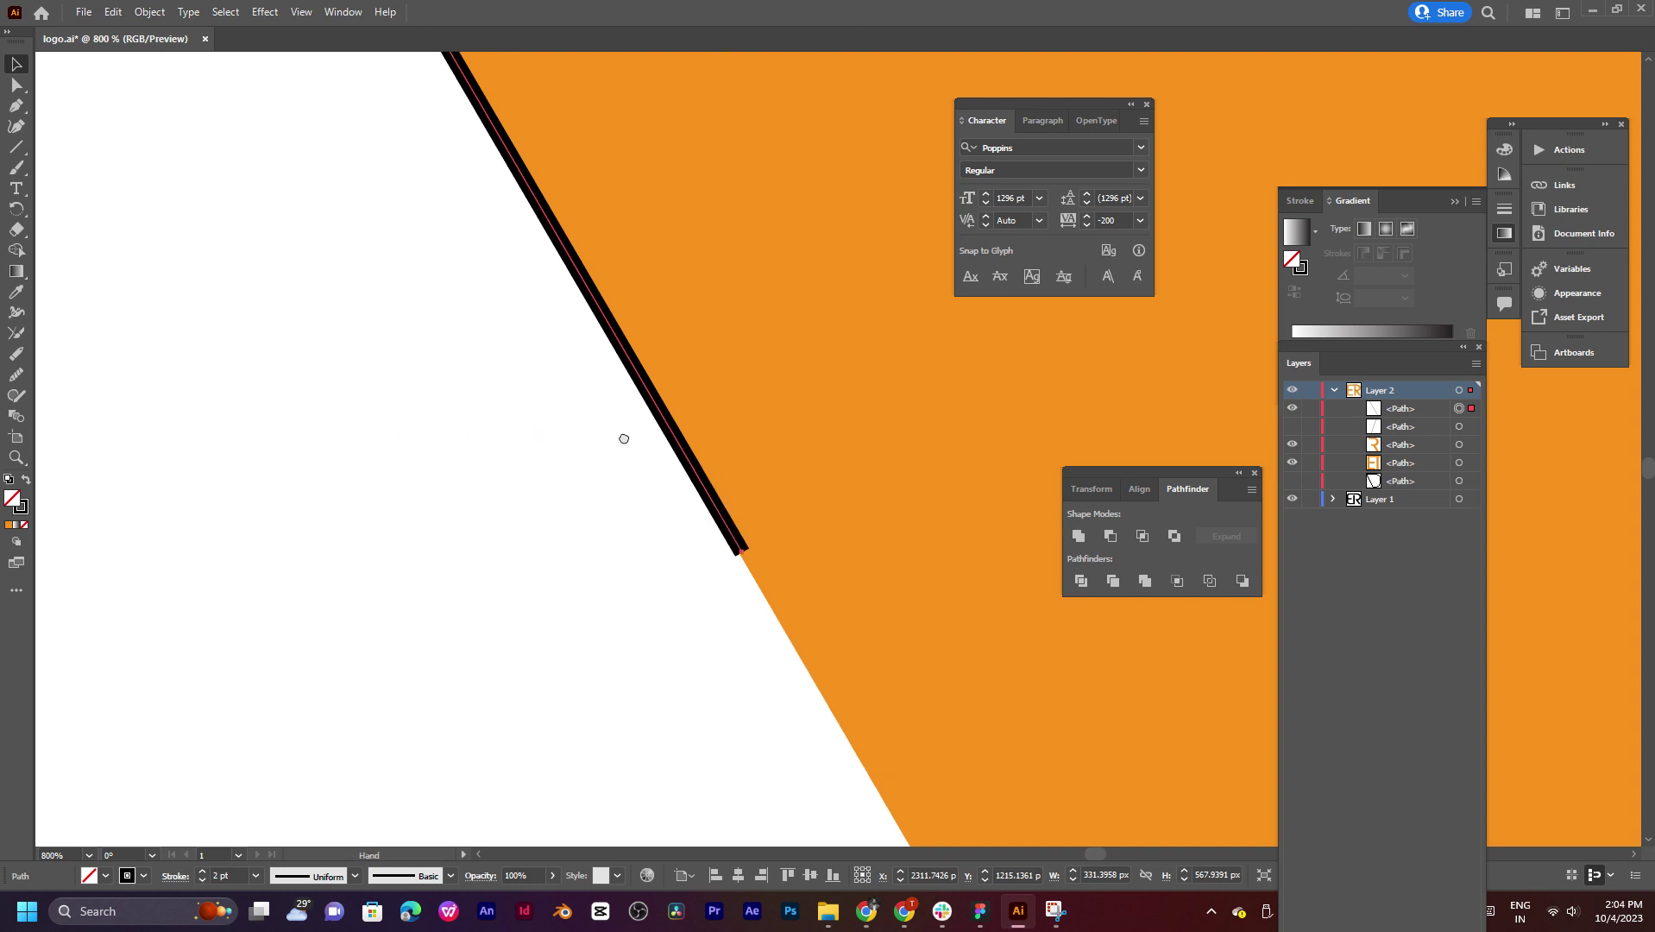
{"action": "mouse_move", "coordinate": [623, 438]}
{"action": "left_mouse_down"}
{"action": "mouse_move", "coordinate": [528, 358]}
{"action": "mouse_move", "coordinate": [613, 395]}
{"action": "mouse_move", "coordinate": [676, 556]}
{"action": "mouse_move", "coordinate": [495, 369]}
{"action": "left_mouse_up"}
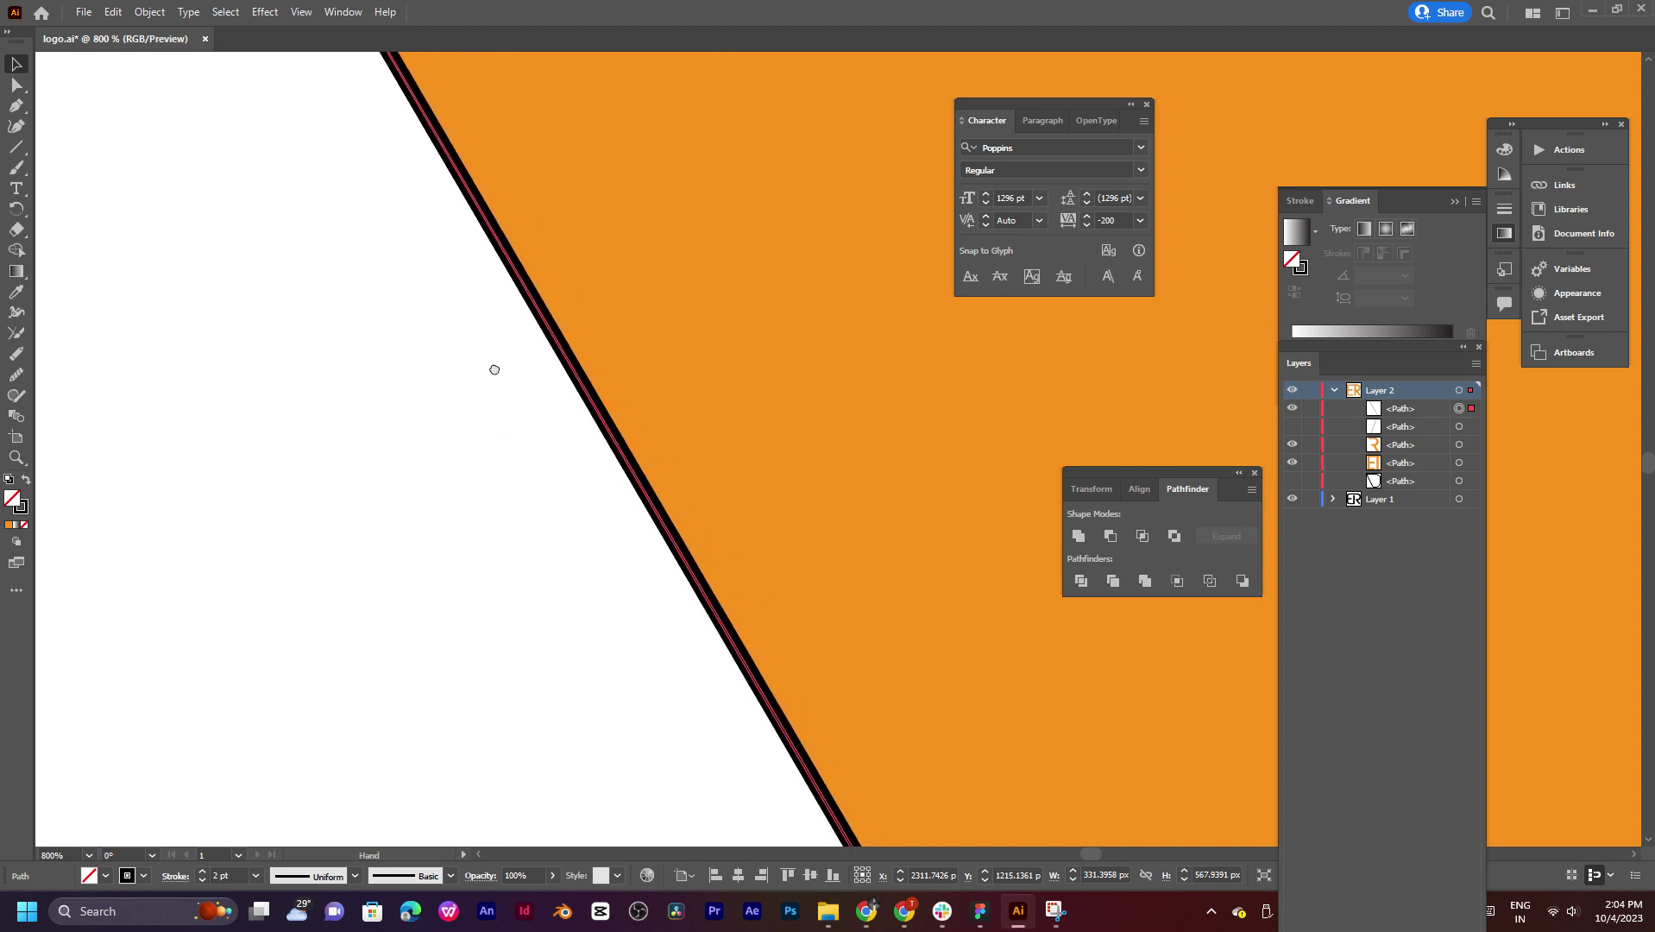
{"action": "scroll", "coordinate": [570, 431], "scroll_direction": "down", "scroll_amount": 2}
{"action": "scroll", "coordinate": [517, 345], "scroll_direction": "down", "scroll_amount": 3}
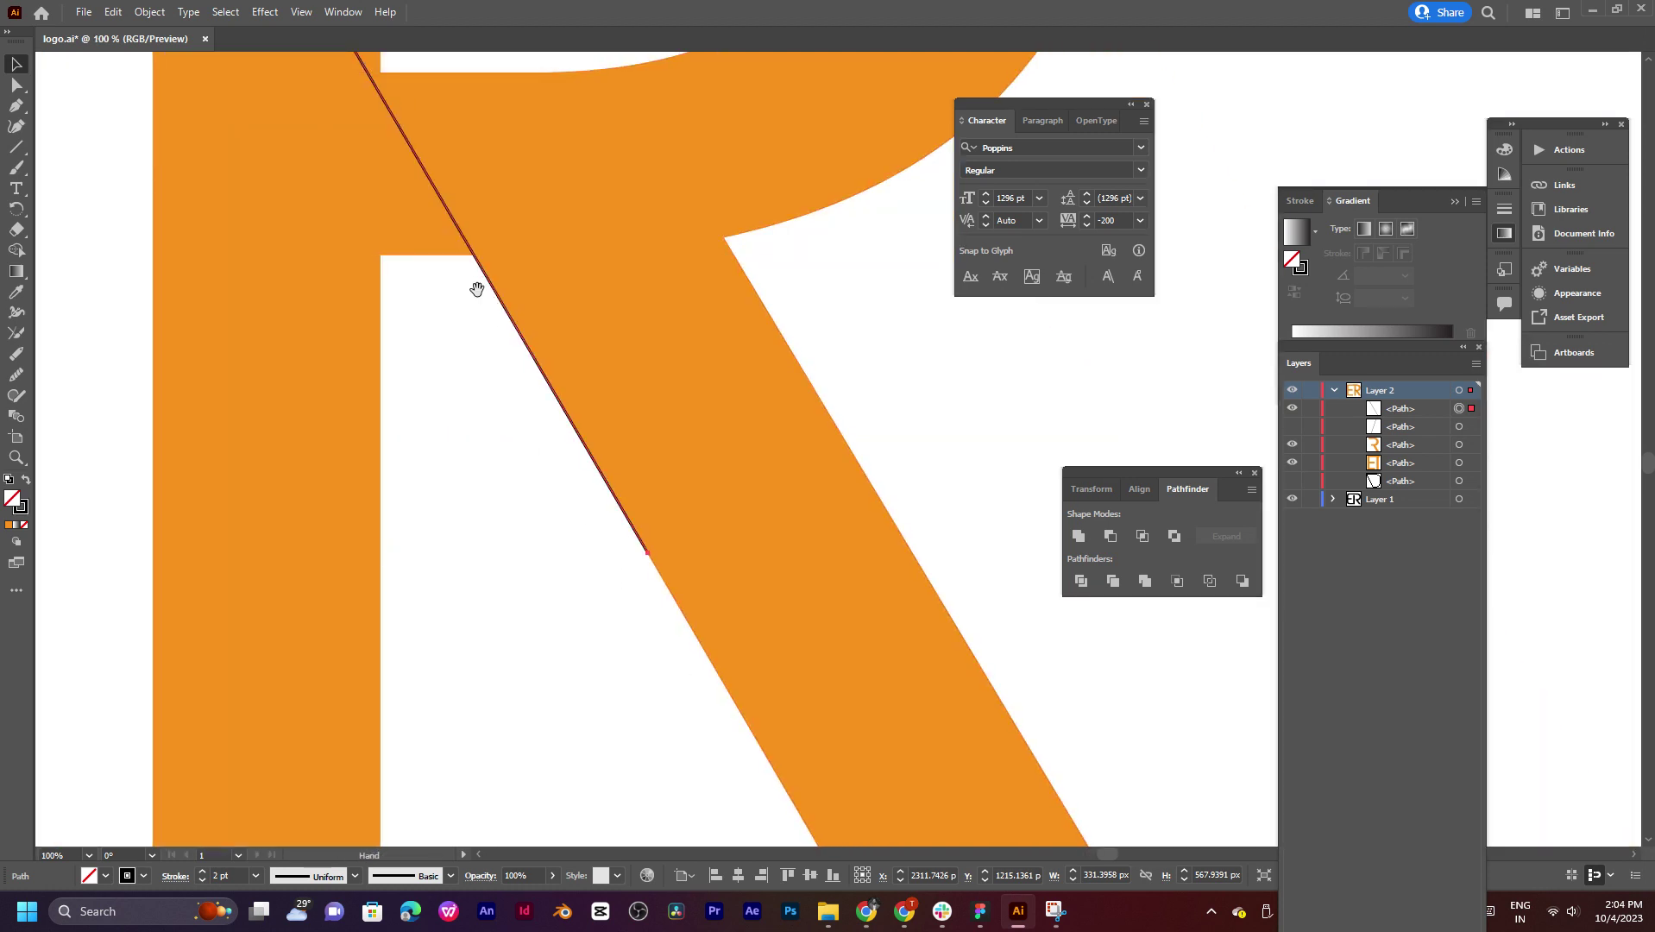
{"action": "scroll", "coordinate": [527, 363], "scroll_direction": "up", "scroll_amount": 2}
{"action": "scroll", "coordinate": [576, 345], "scroll_direction": "up", "scroll_amount": 6}
{"action": "scroll", "coordinate": [552, 173], "scroll_direction": "up", "scroll_amount": 1}
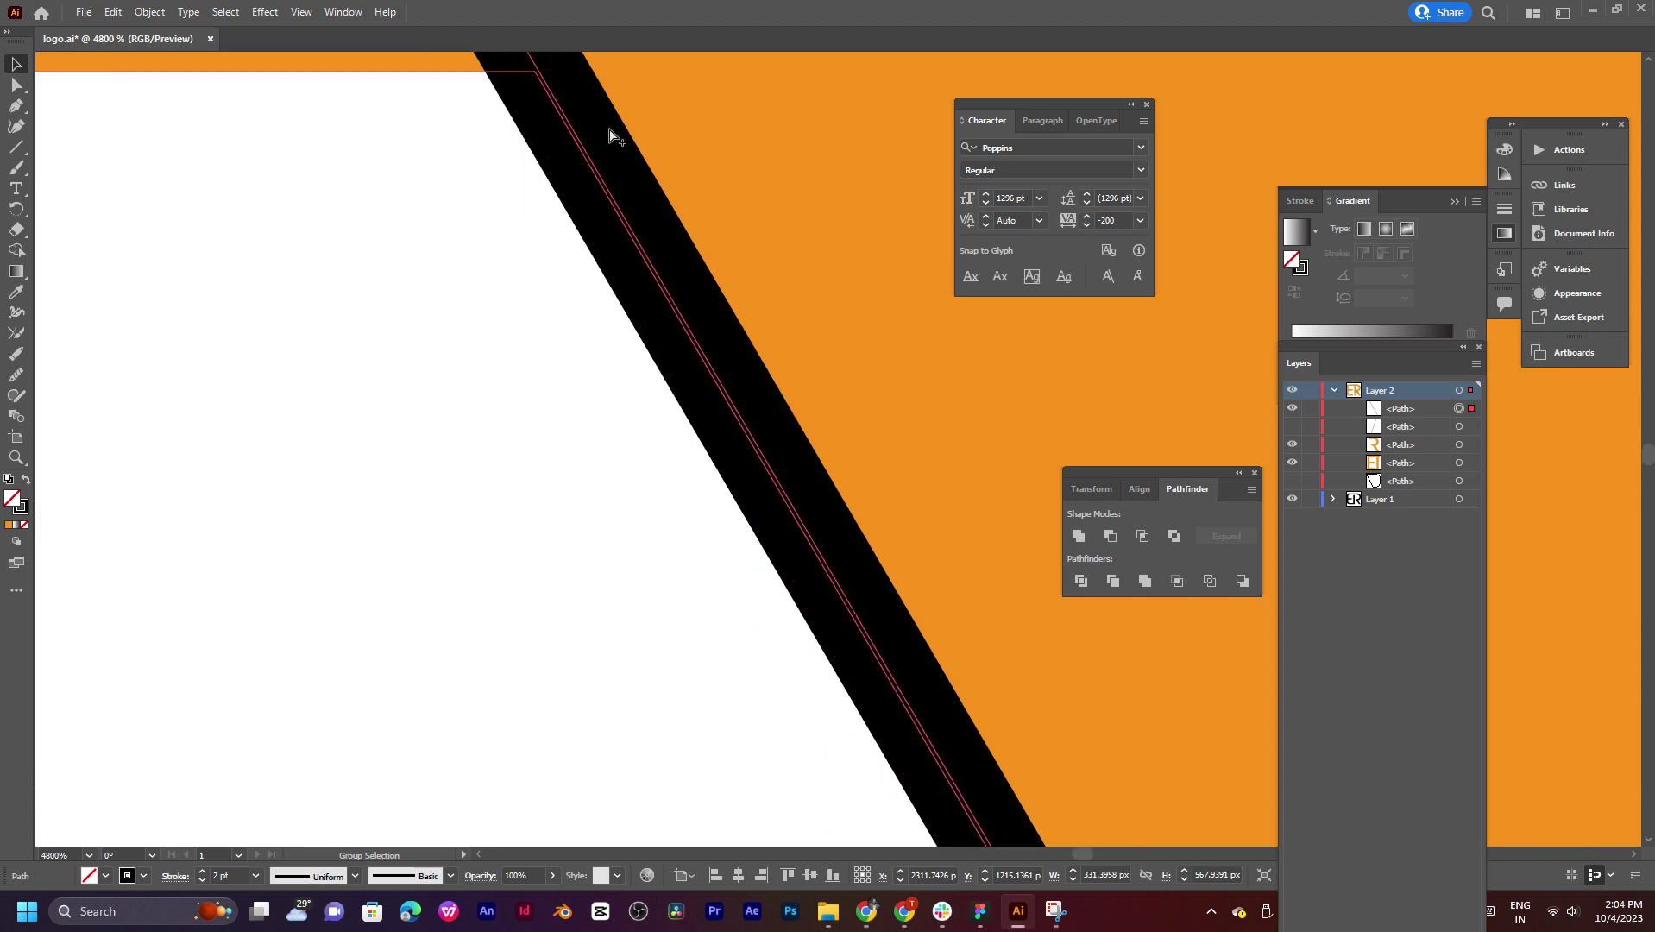
{"action": "scroll", "coordinate": [598, 155], "scroll_direction": "up", "scroll_amount": 2}
{"action": "left_click_drag", "start_coordinate": [742, 185], "coordinate": [663, 413]}
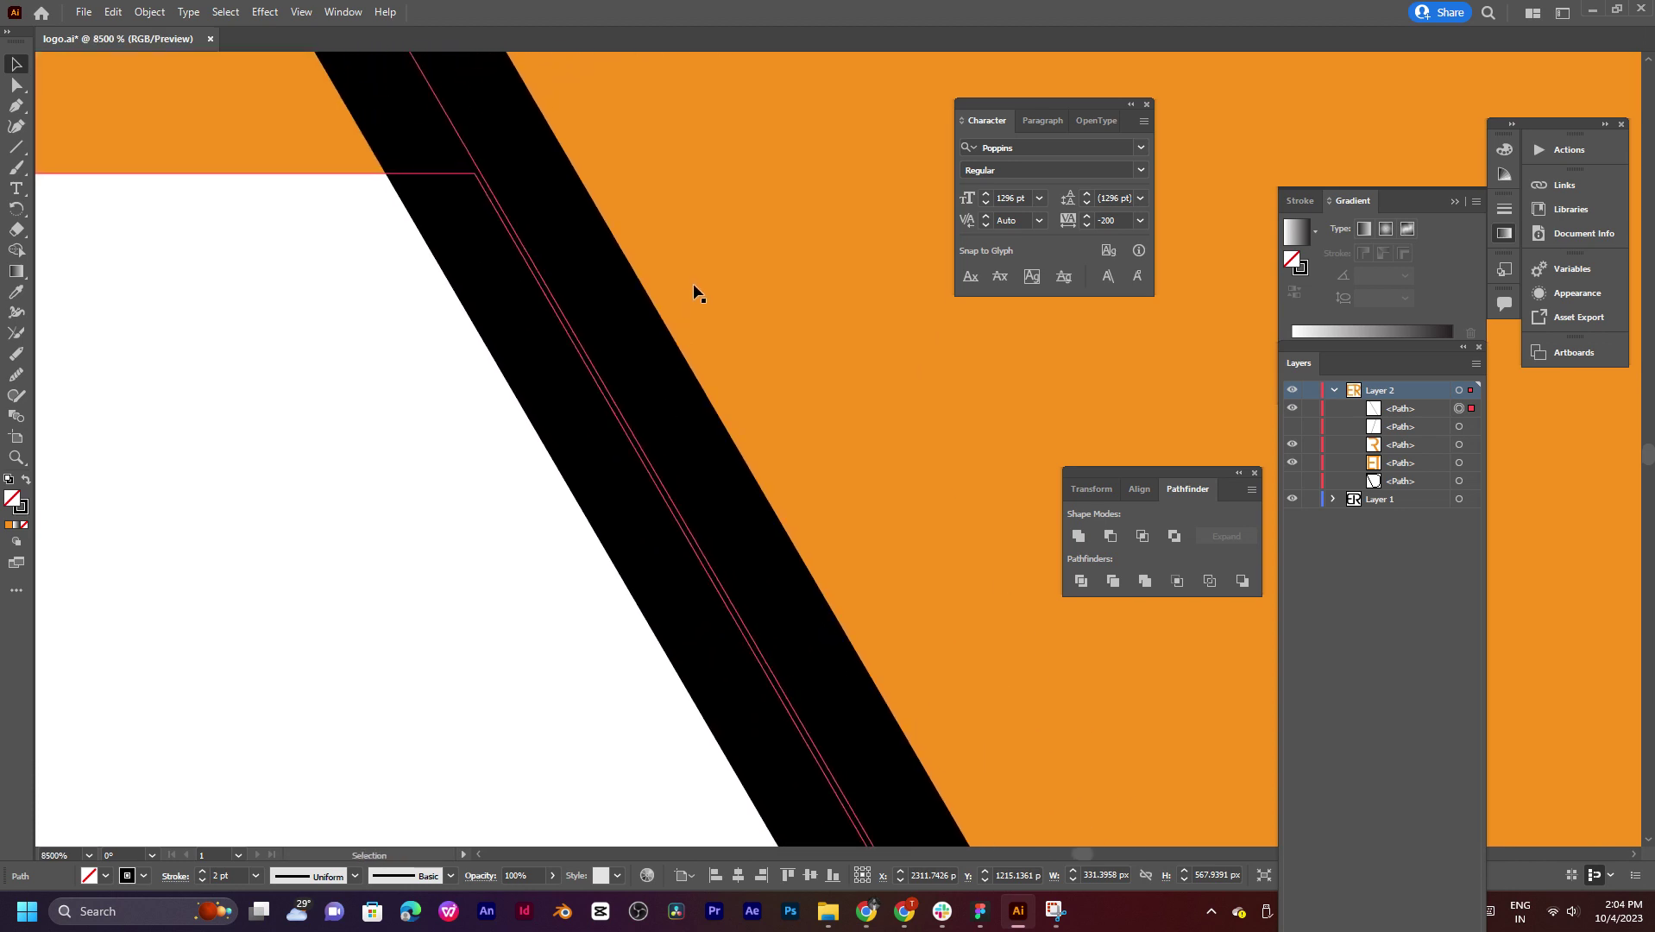
{"action": "scroll", "coordinate": [557, 423], "scroll_direction": "up", "scroll_amount": 4}
{"action": "scroll", "coordinate": [675, 366], "scroll_direction": "down", "scroll_amount": 2}
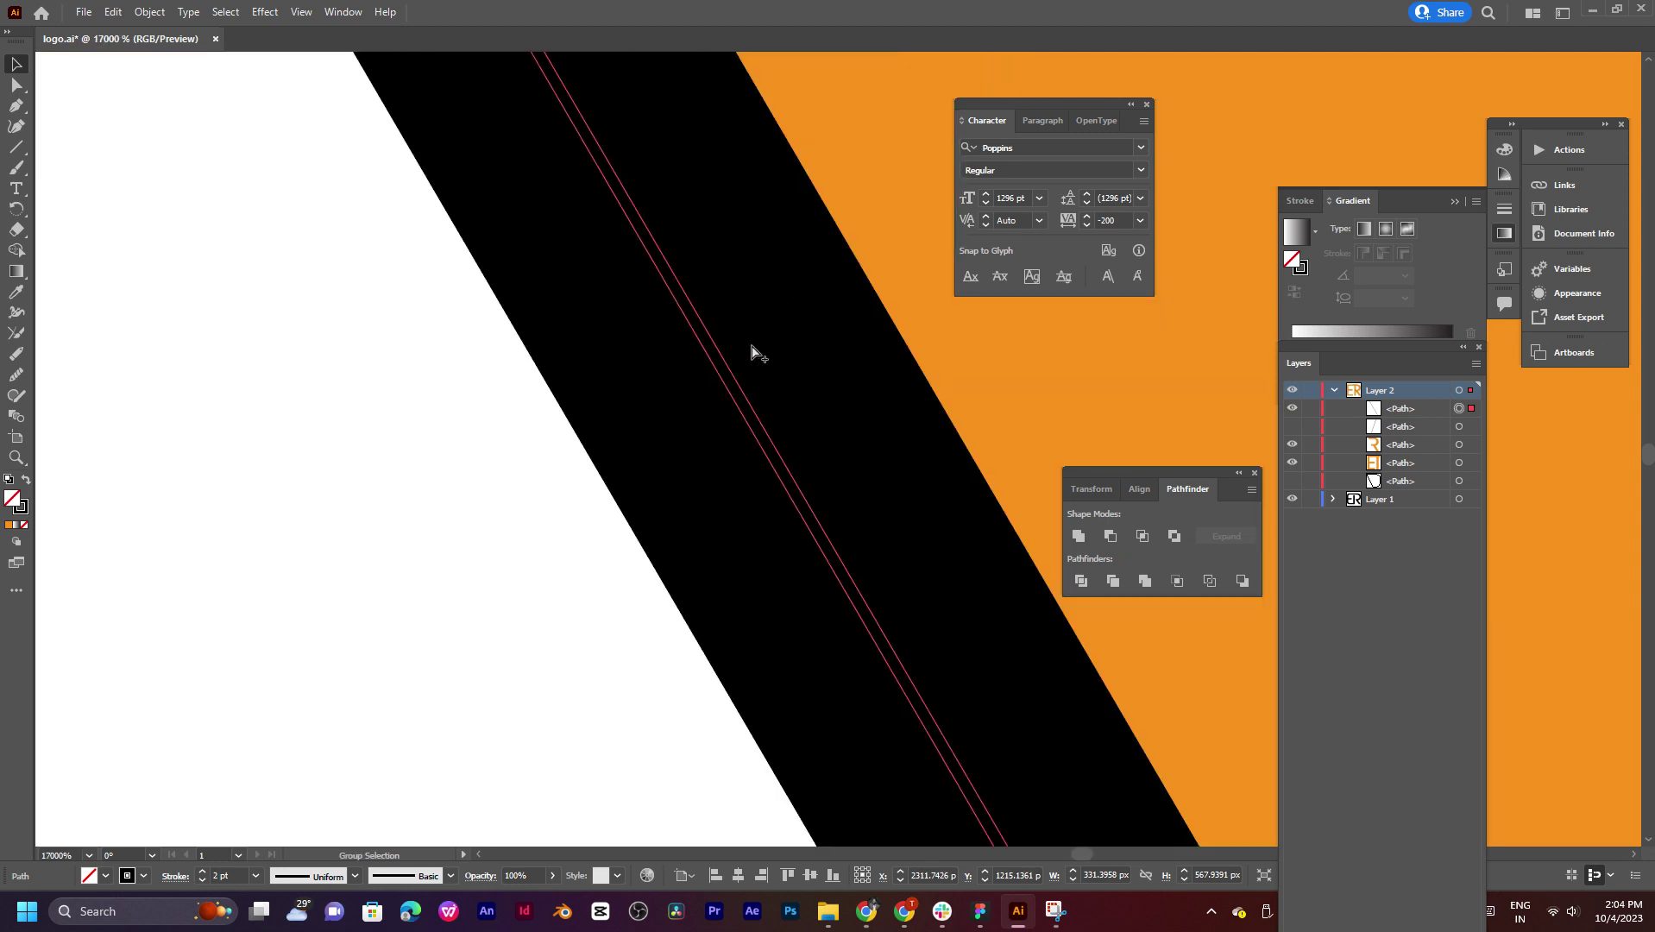
{"action": "scroll", "coordinate": [752, 352], "scroll_direction": "down", "scroll_amount": 3}
{"action": "scroll", "coordinate": [763, 349], "scroll_direction": "right", "scroll_amount": 1}
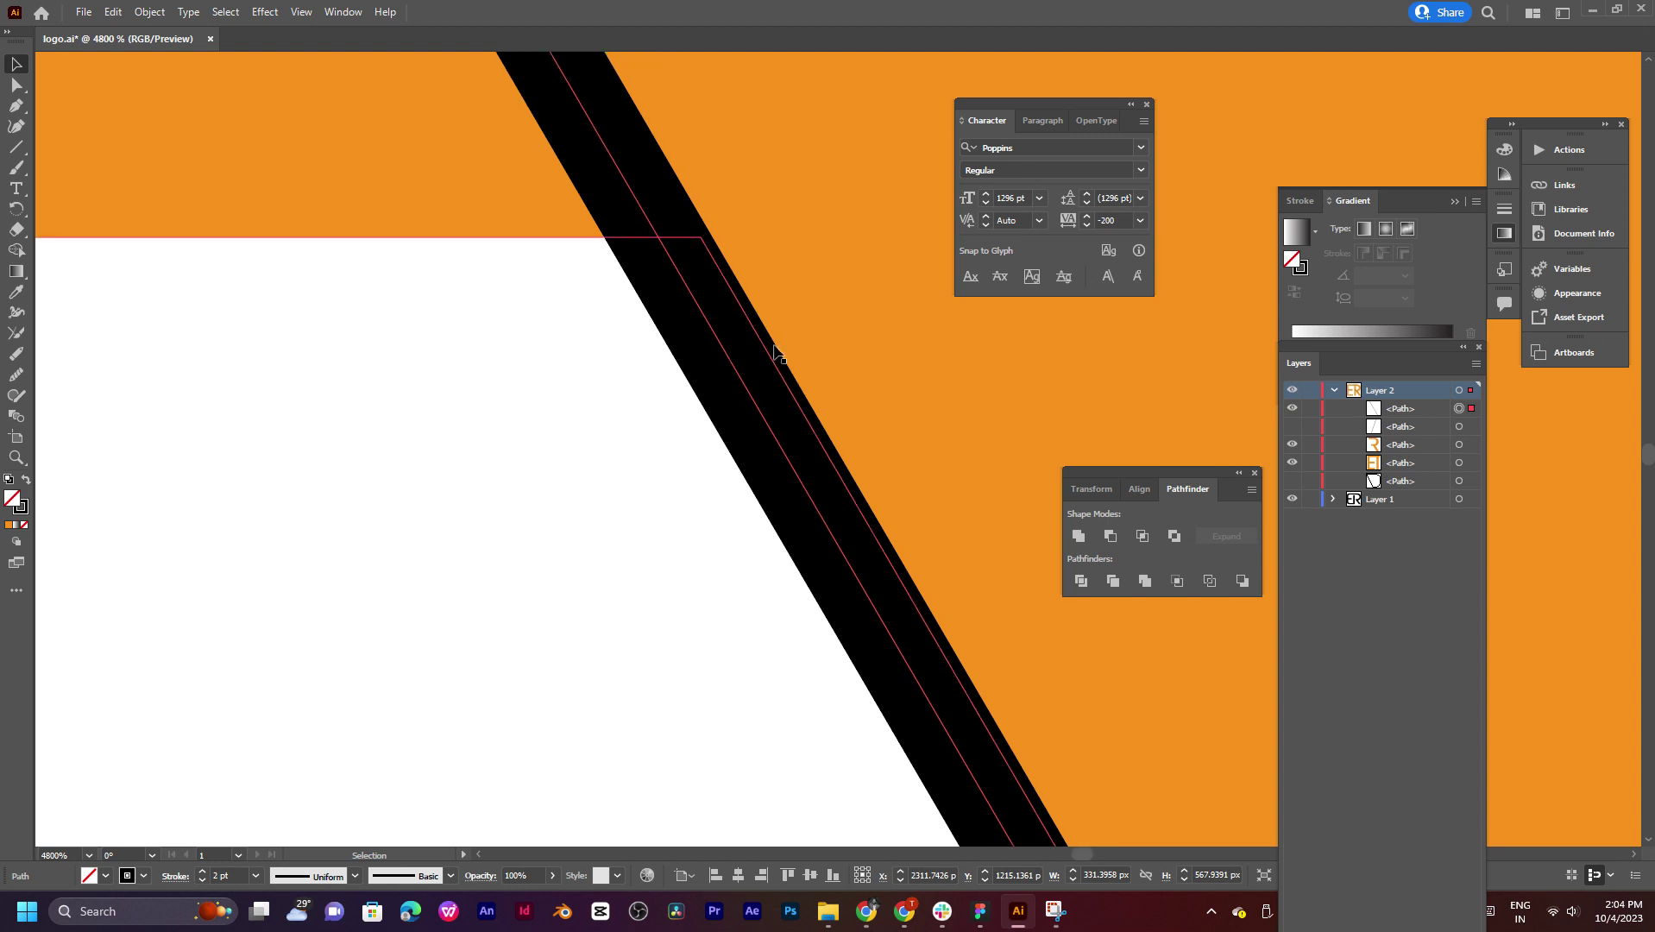
{"action": "scroll", "coordinate": [787, 352], "scroll_direction": "left", "scroll_amount": 1}
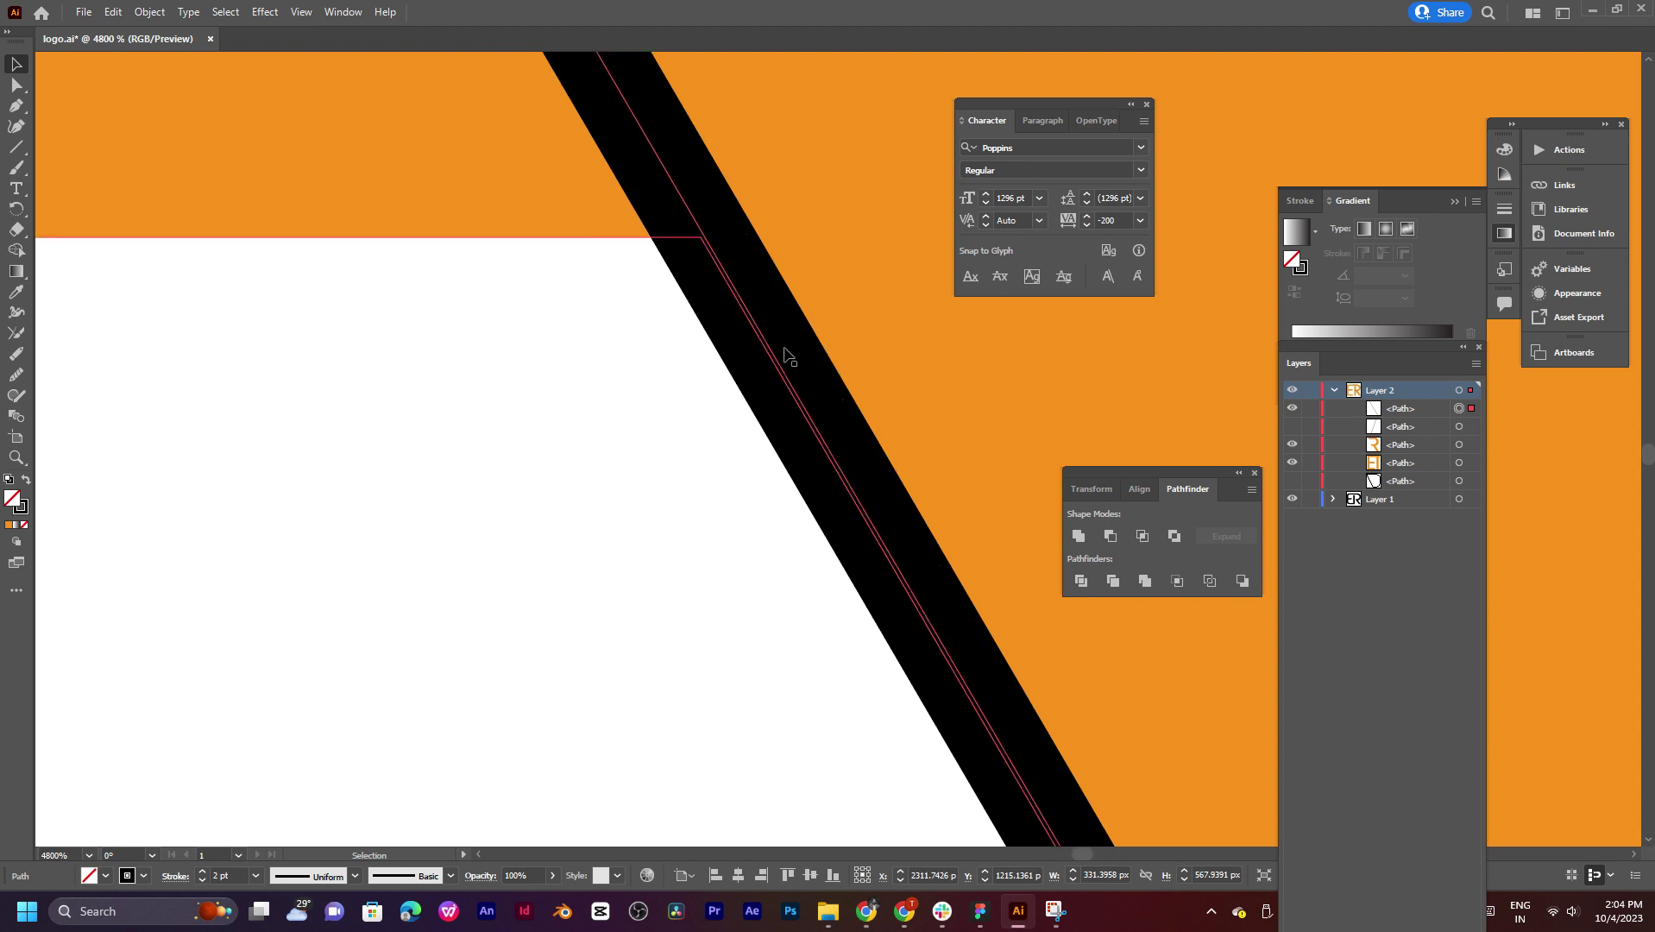
{"action": "scroll", "coordinate": [908, 518], "scroll_direction": "down", "scroll_amount": 5}
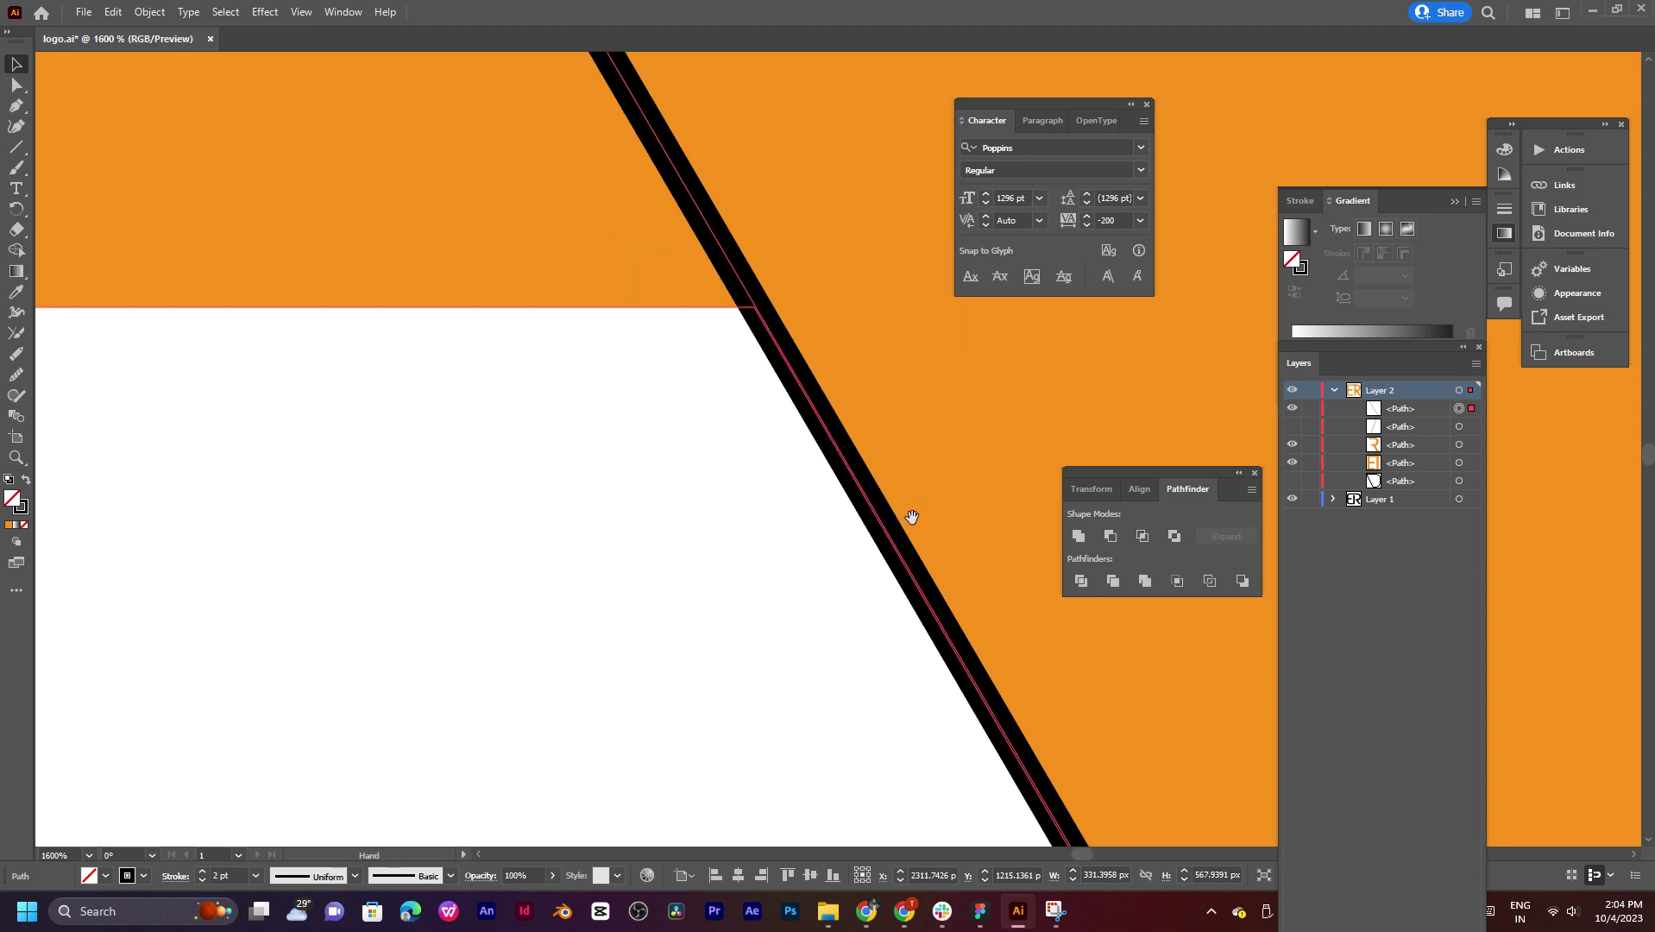
{"action": "scroll", "coordinate": [879, 669], "scroll_direction": "down", "scroll_amount": 2}
{"action": "scroll", "coordinate": [775, 436], "scroll_direction": "down", "scroll_amount": 2}
{"action": "scroll", "coordinate": [867, 583], "scroll_direction": "down", "scroll_amount": 3}
Step: Select the diagonal line and the R and split them with Pathfinder Divide
{"action": "scroll", "coordinate": [867, 583], "scroll_direction": "down", "scroll_amount": 7}
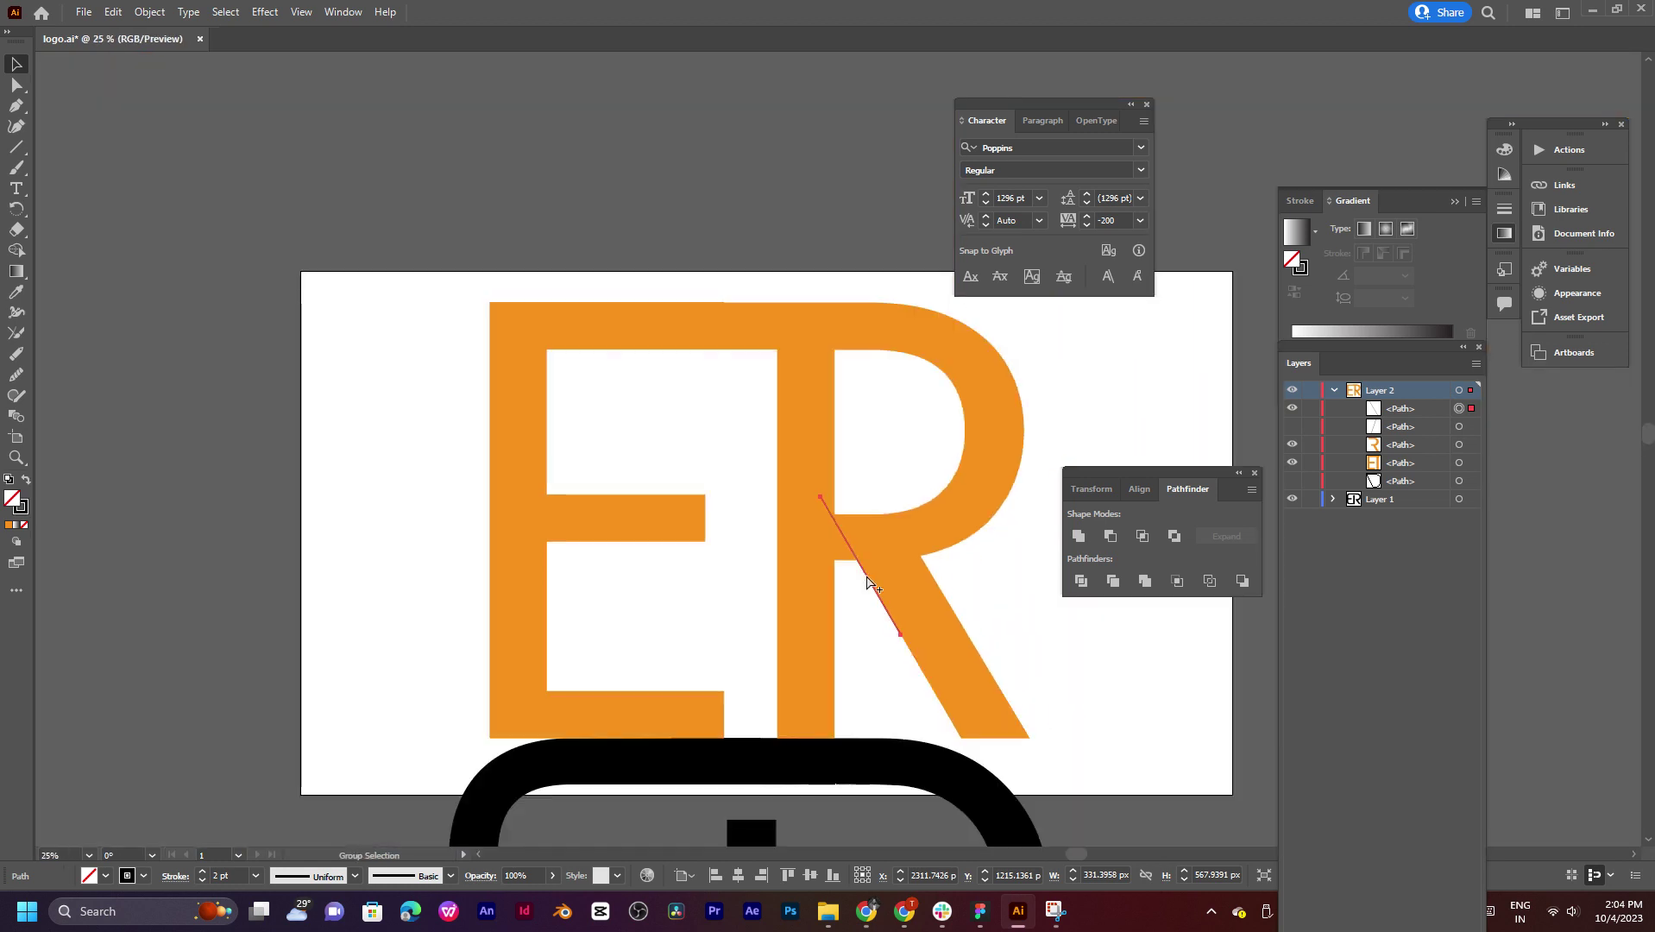
{"action": "scroll", "coordinate": [867, 578], "scroll_direction": "up", "scroll_amount": 1}
{"action": "left_click", "coordinate": [762, 526]}
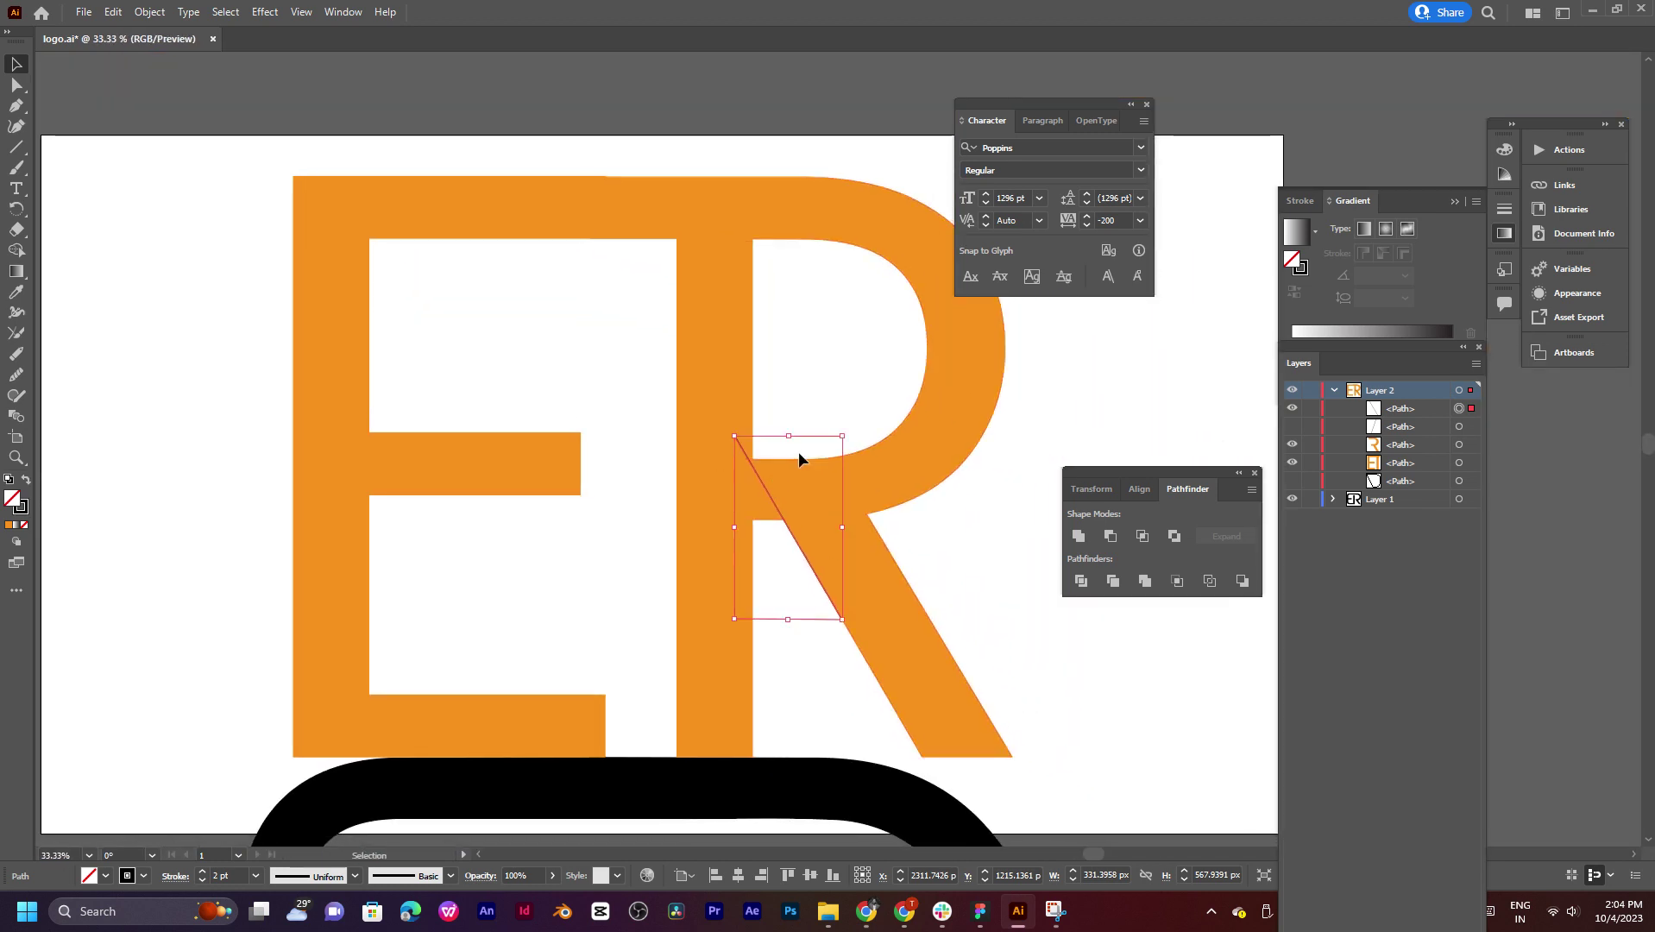
{"action": "left_click", "coordinate": [781, 584], "text": "shift"}
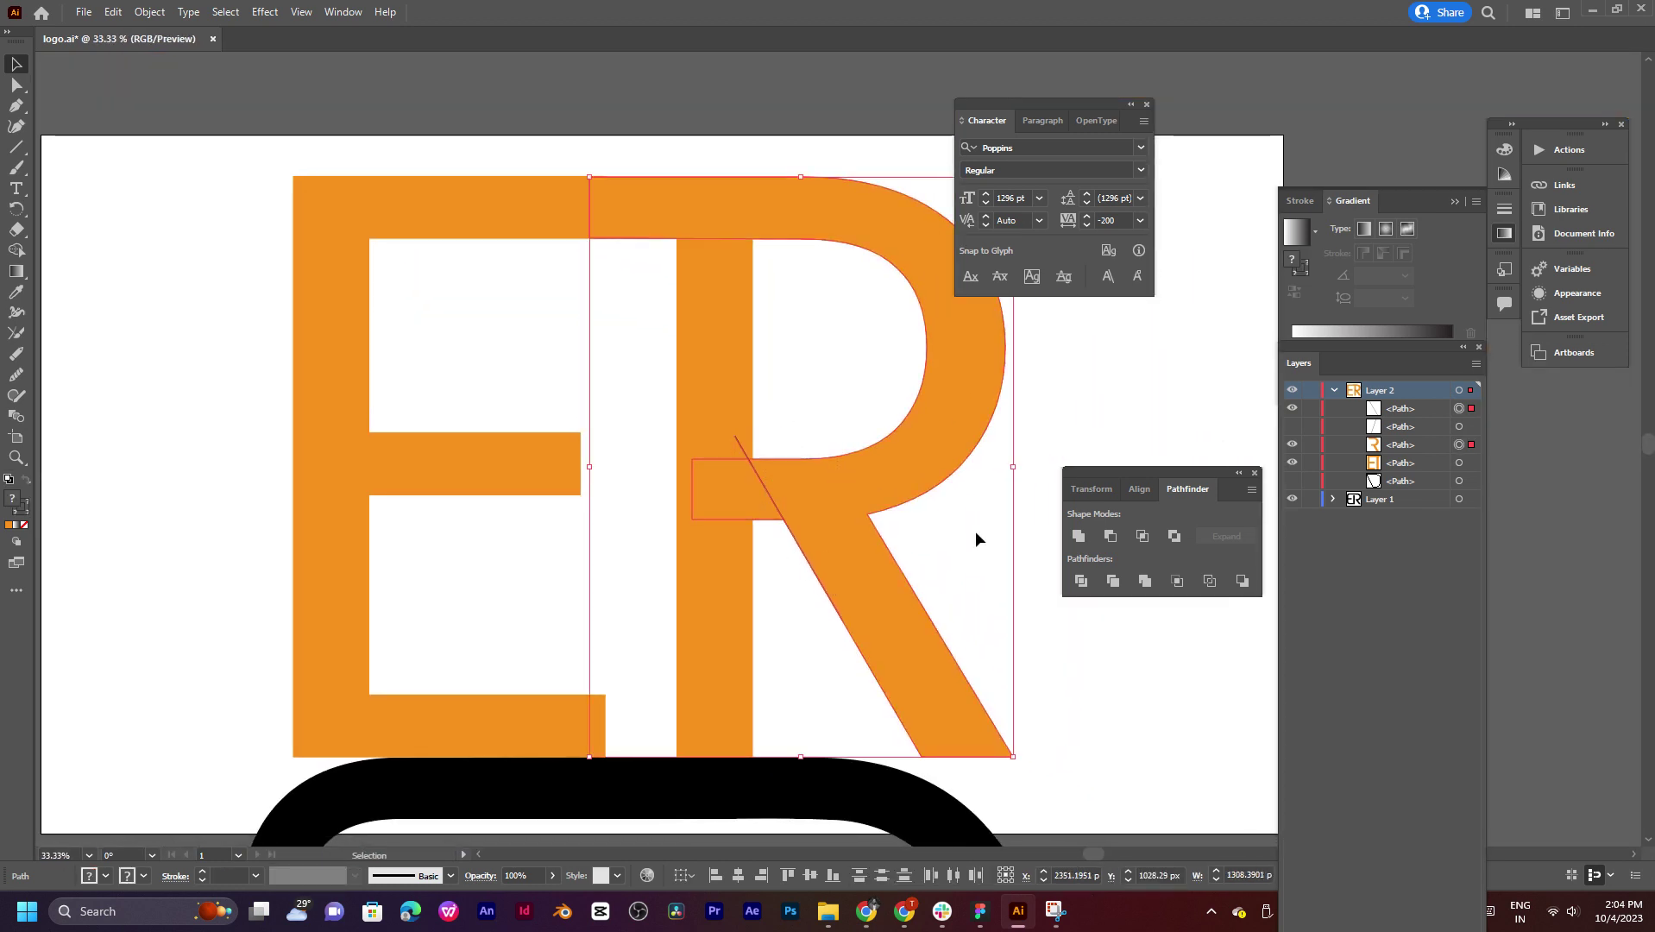
{"action": "left_click", "coordinate": [1083, 585]}
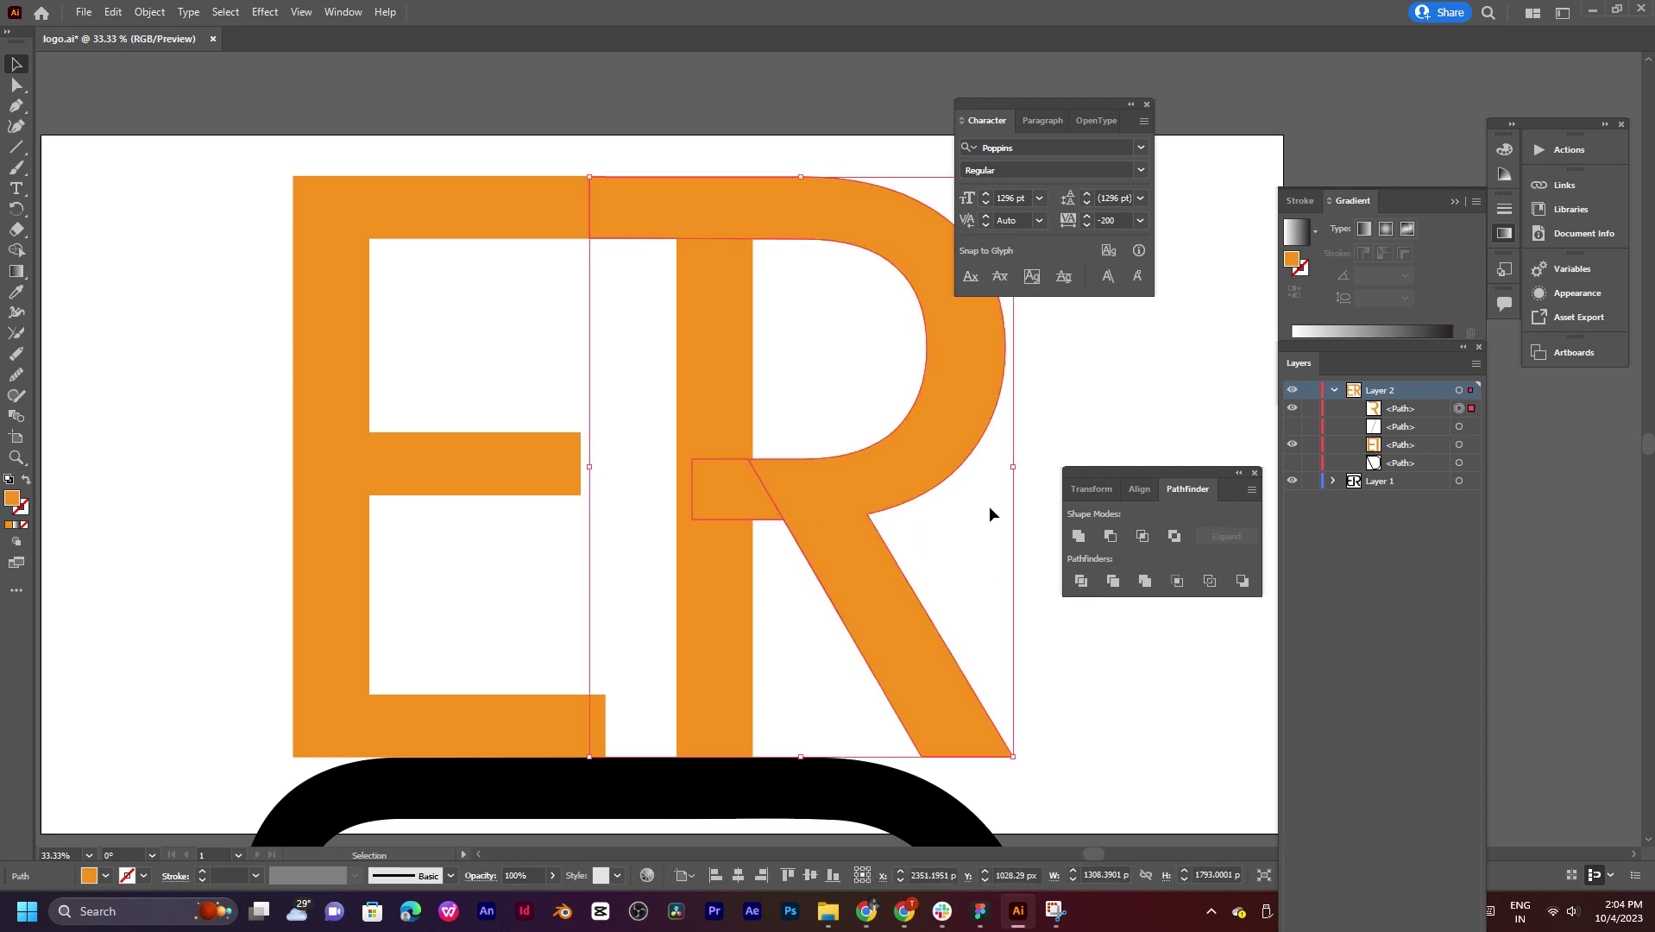
Step: Select the divided R and move it slightly to the right
{"action": "right_click", "coordinate": [845, 500]}
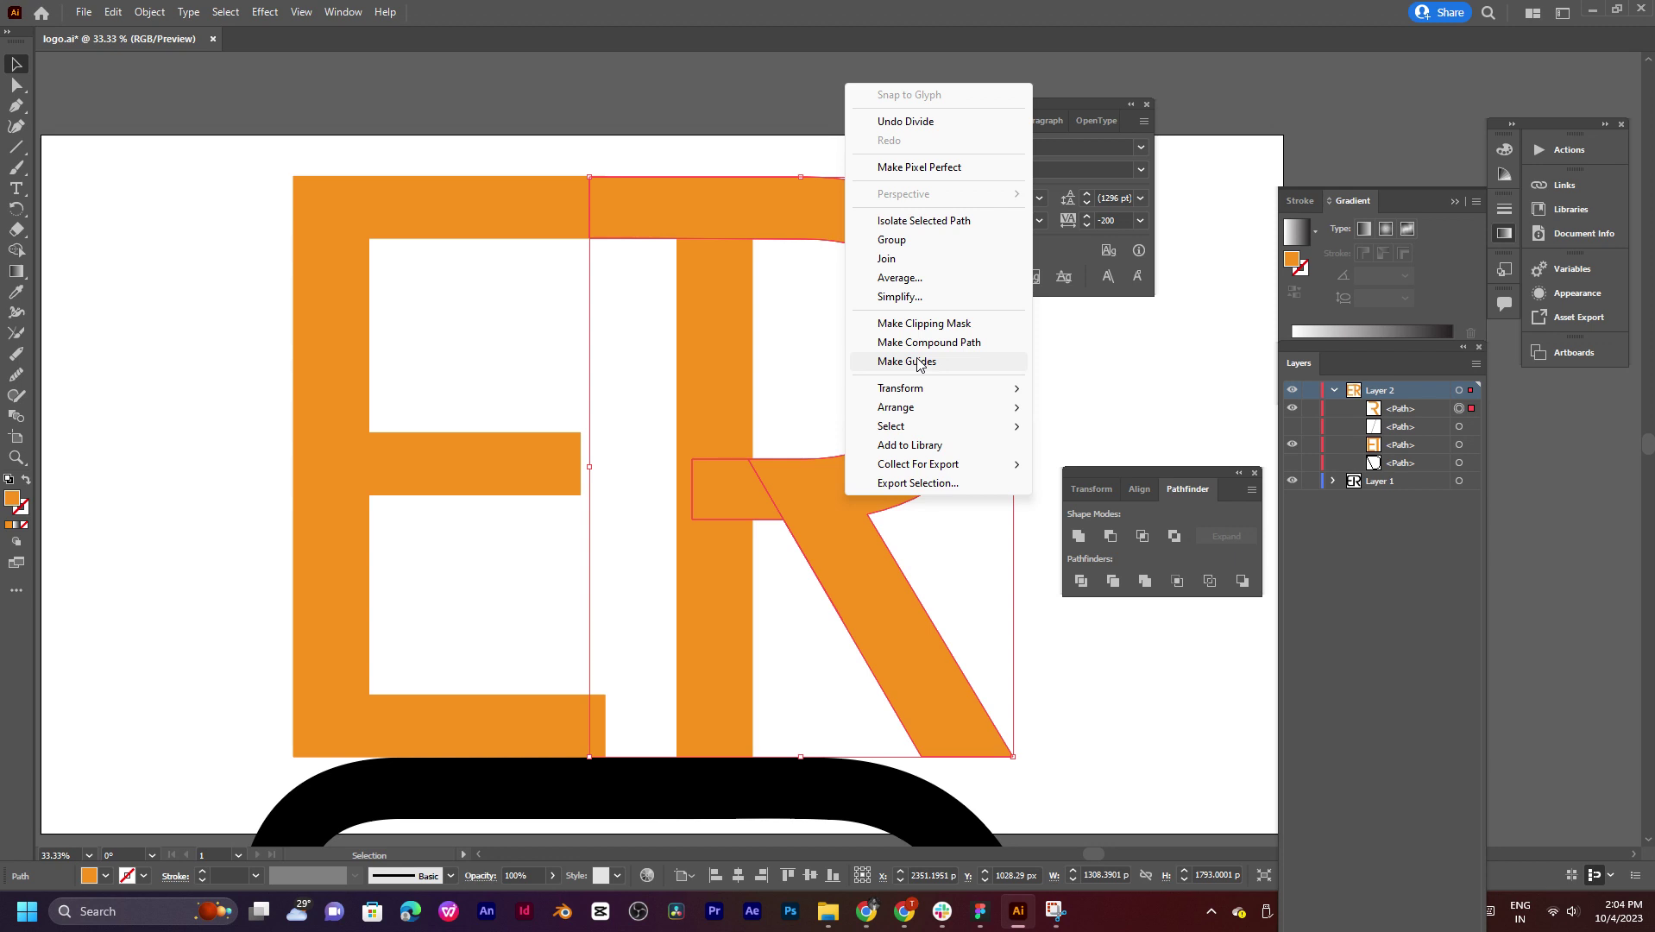
{"action": "left_click", "coordinate": [788, 476]}
{"action": "right_click", "coordinate": [785, 478]}
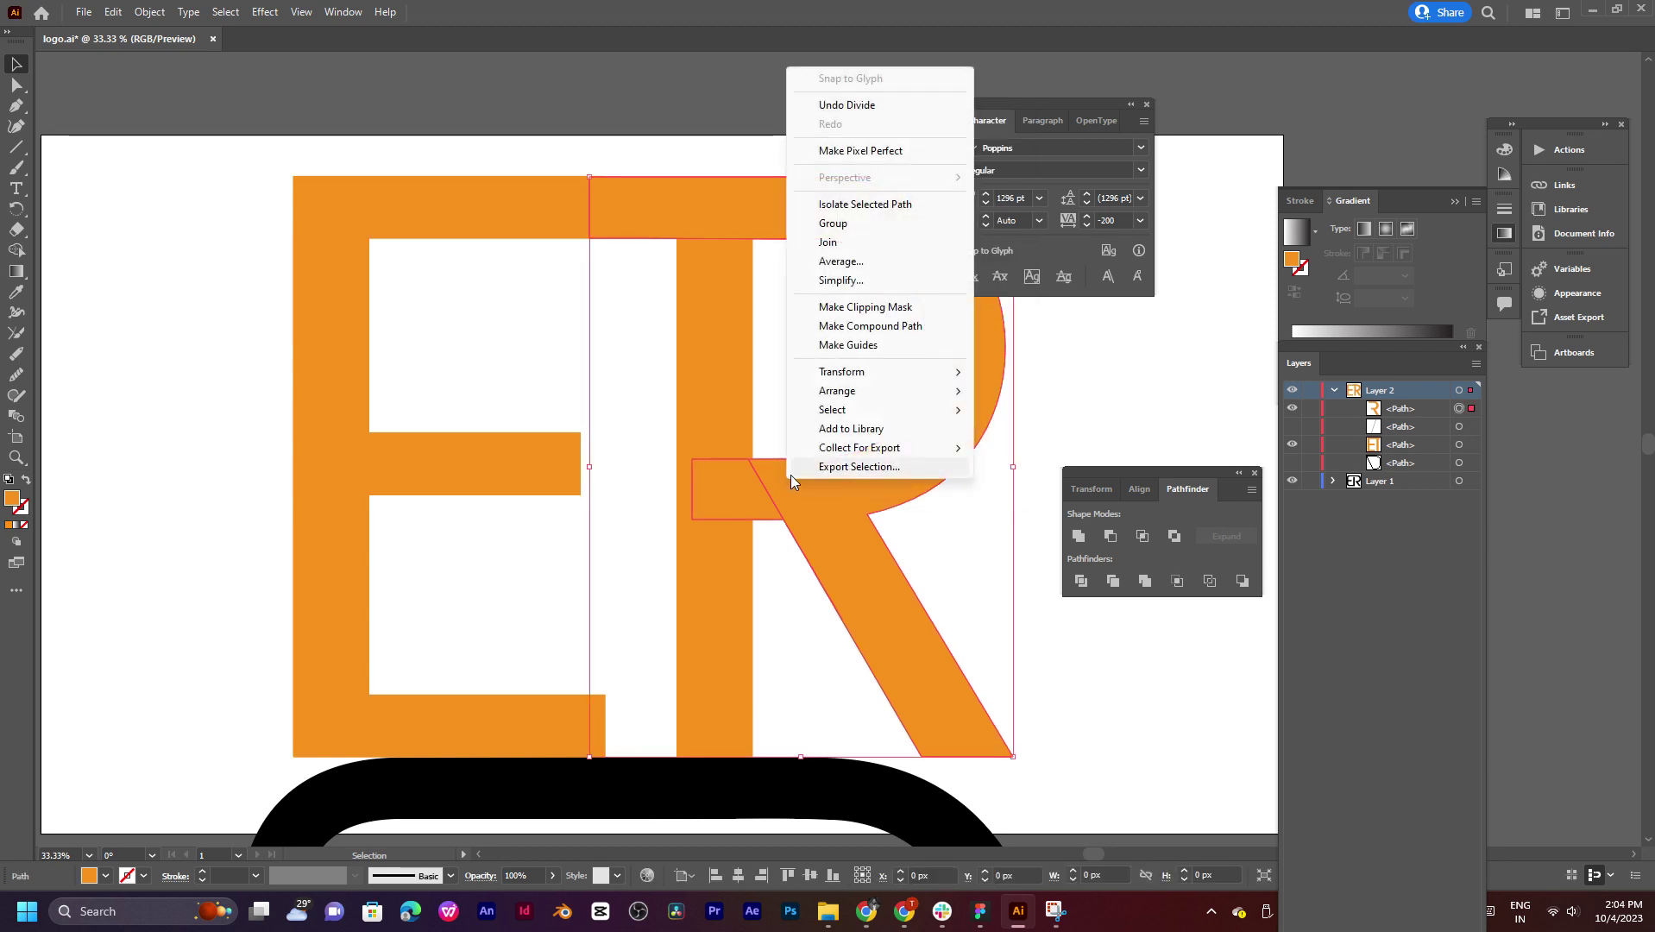
{"action": "left_click", "coordinate": [1160, 368]}
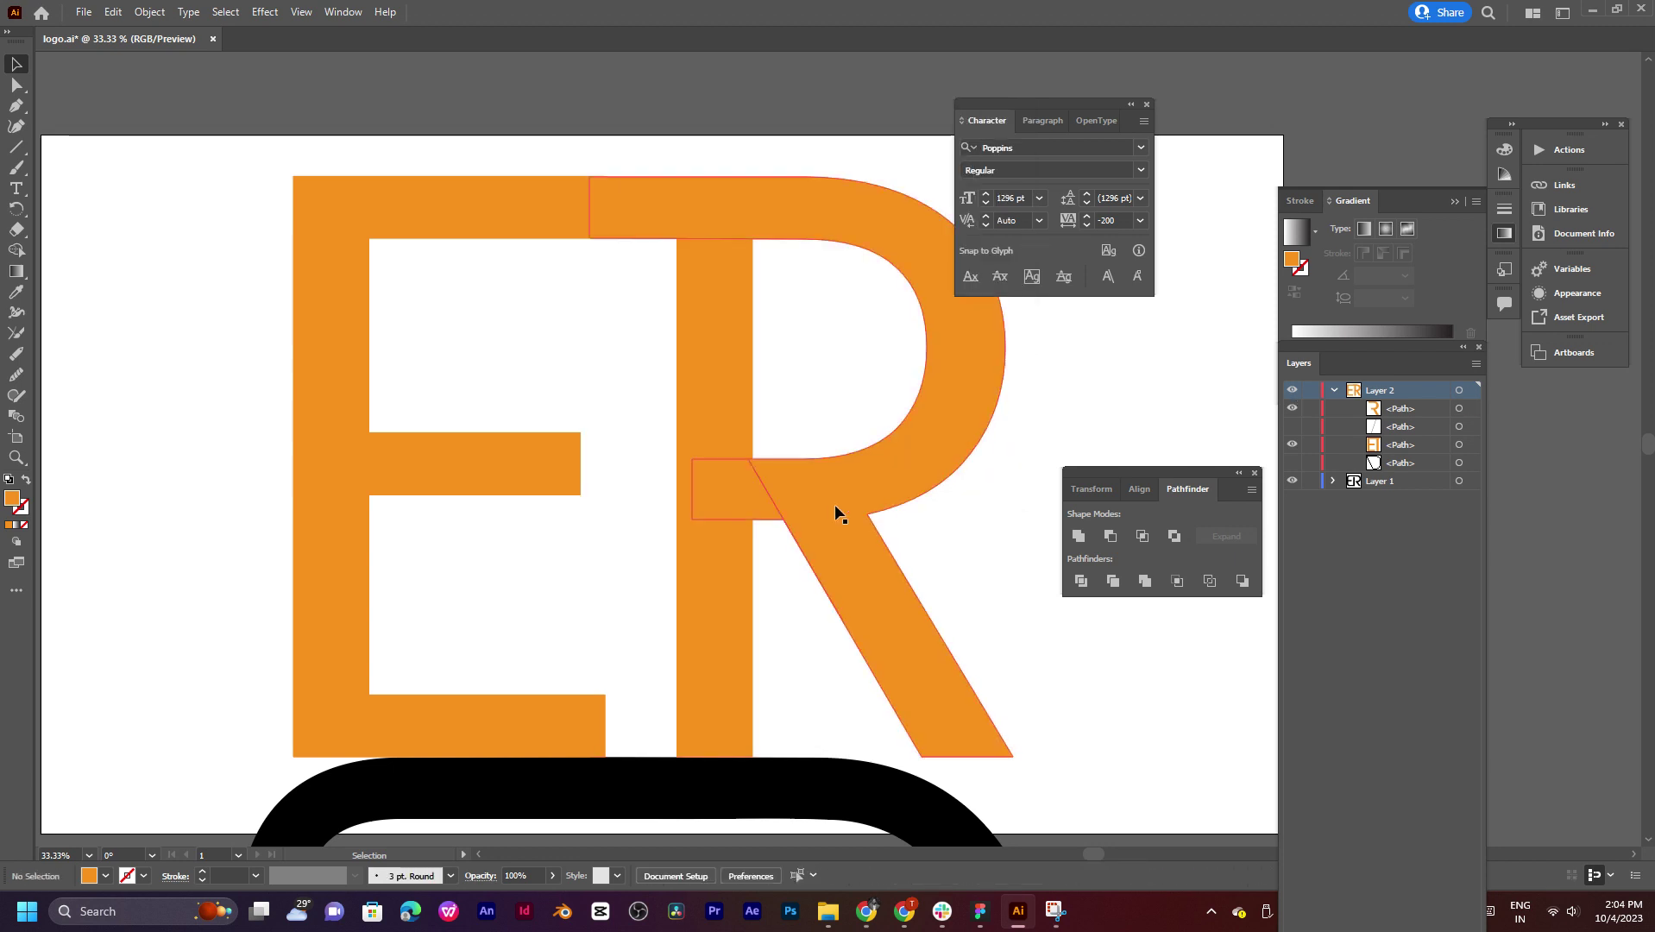
{"action": "left_click", "coordinate": [752, 498]}
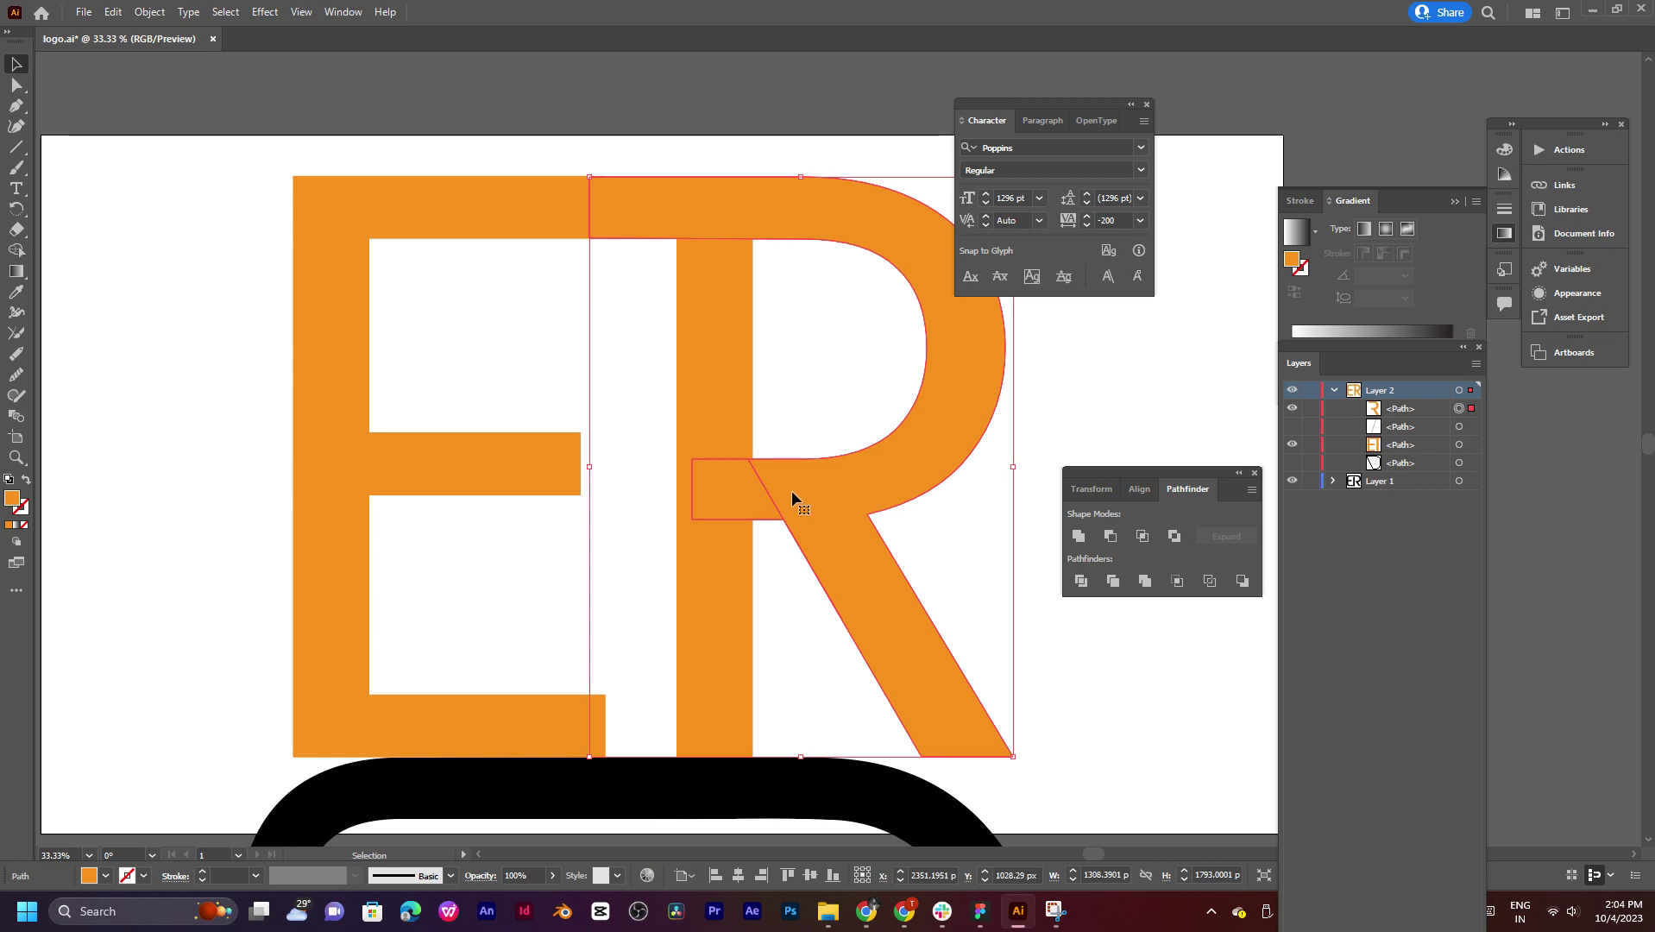
{"action": "left_click_drag", "start_coordinate": [791, 490], "coordinate": [821, 486]}
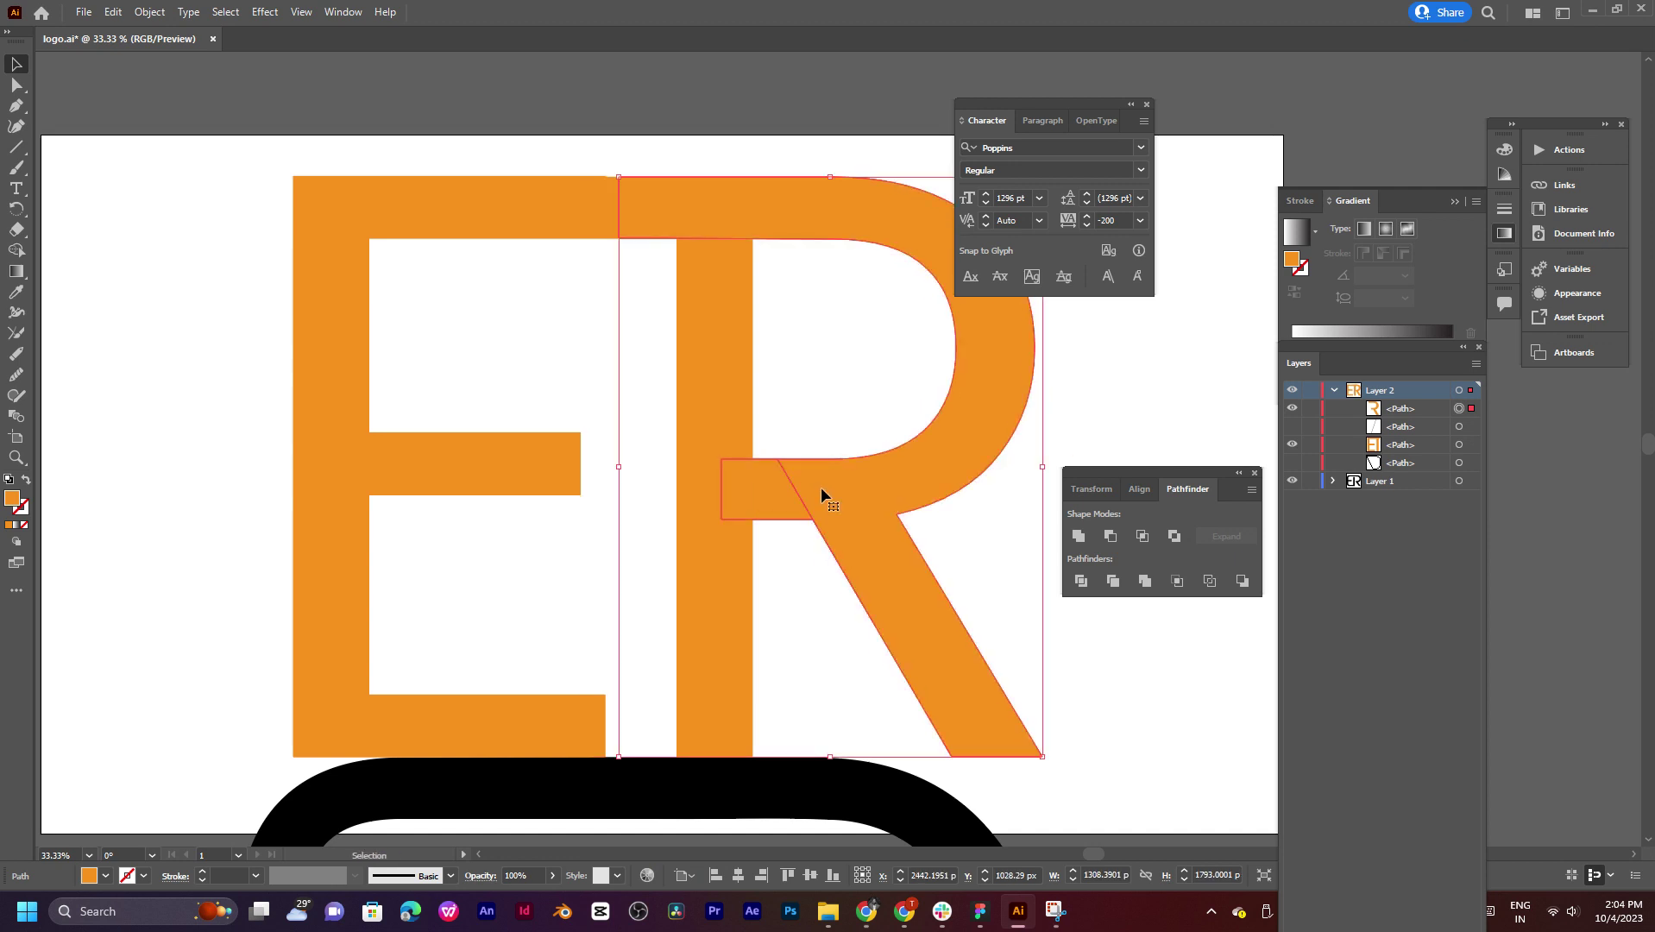
{"action": "left_click", "coordinate": [819, 390]}
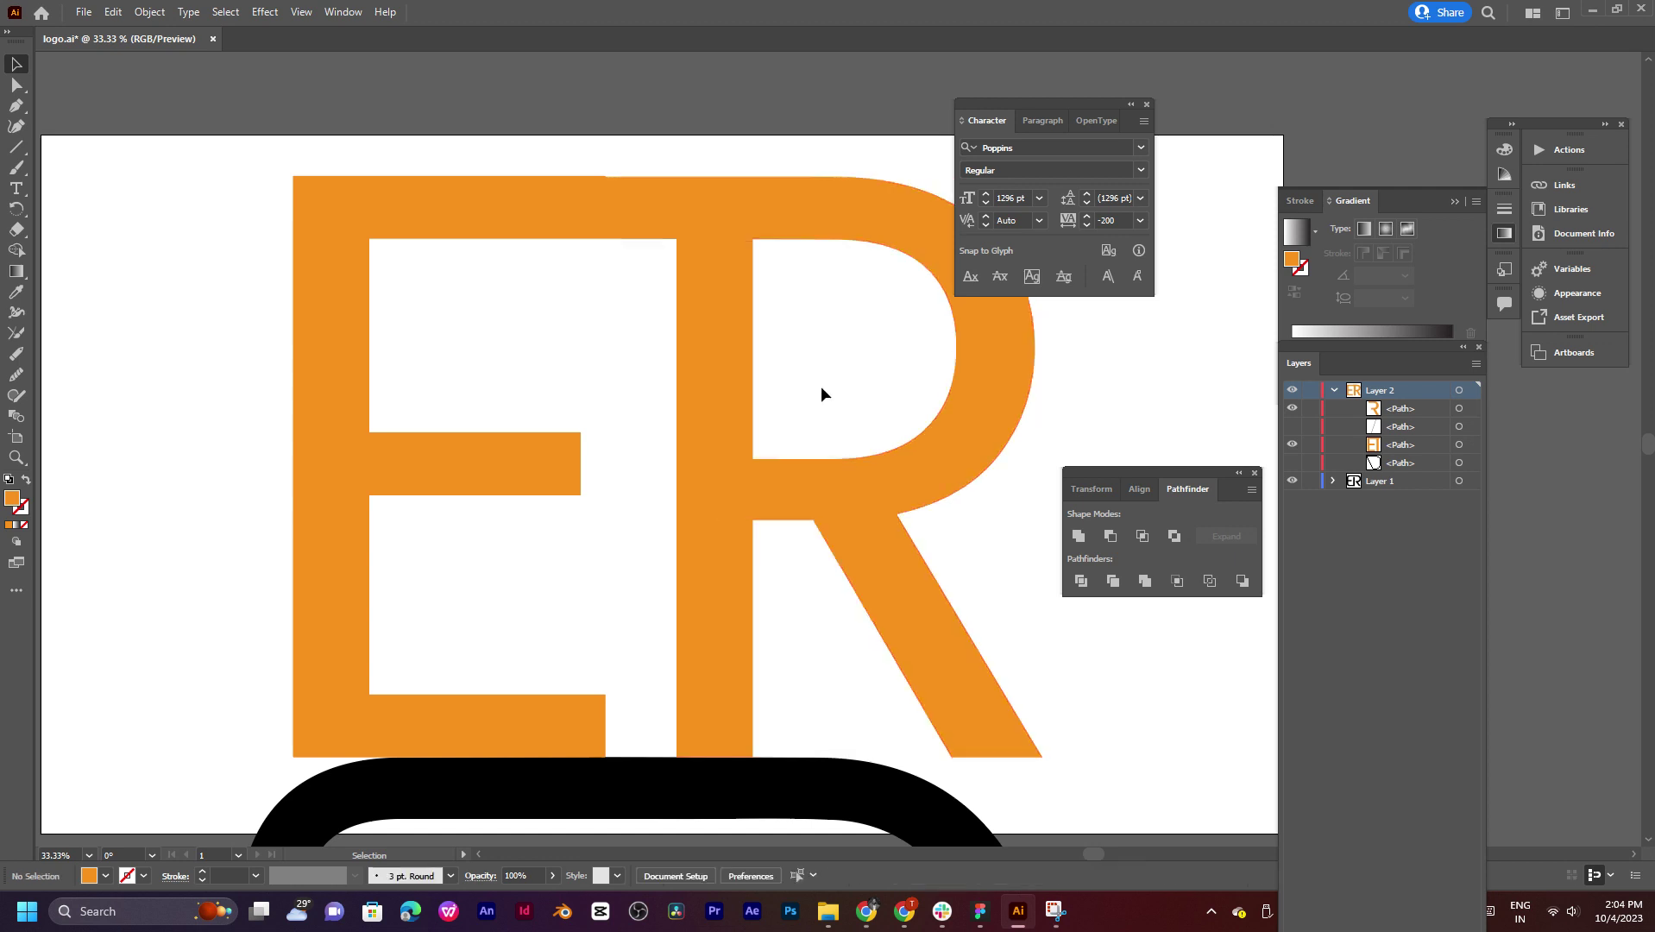
Step: Open the context menu for the R and E pieces, then close it without changes
{"action": "right_click", "coordinate": [757, 486]}
{"action": "left_click", "coordinate": [986, 589]}
{"action": "left_click", "coordinate": [797, 484]}
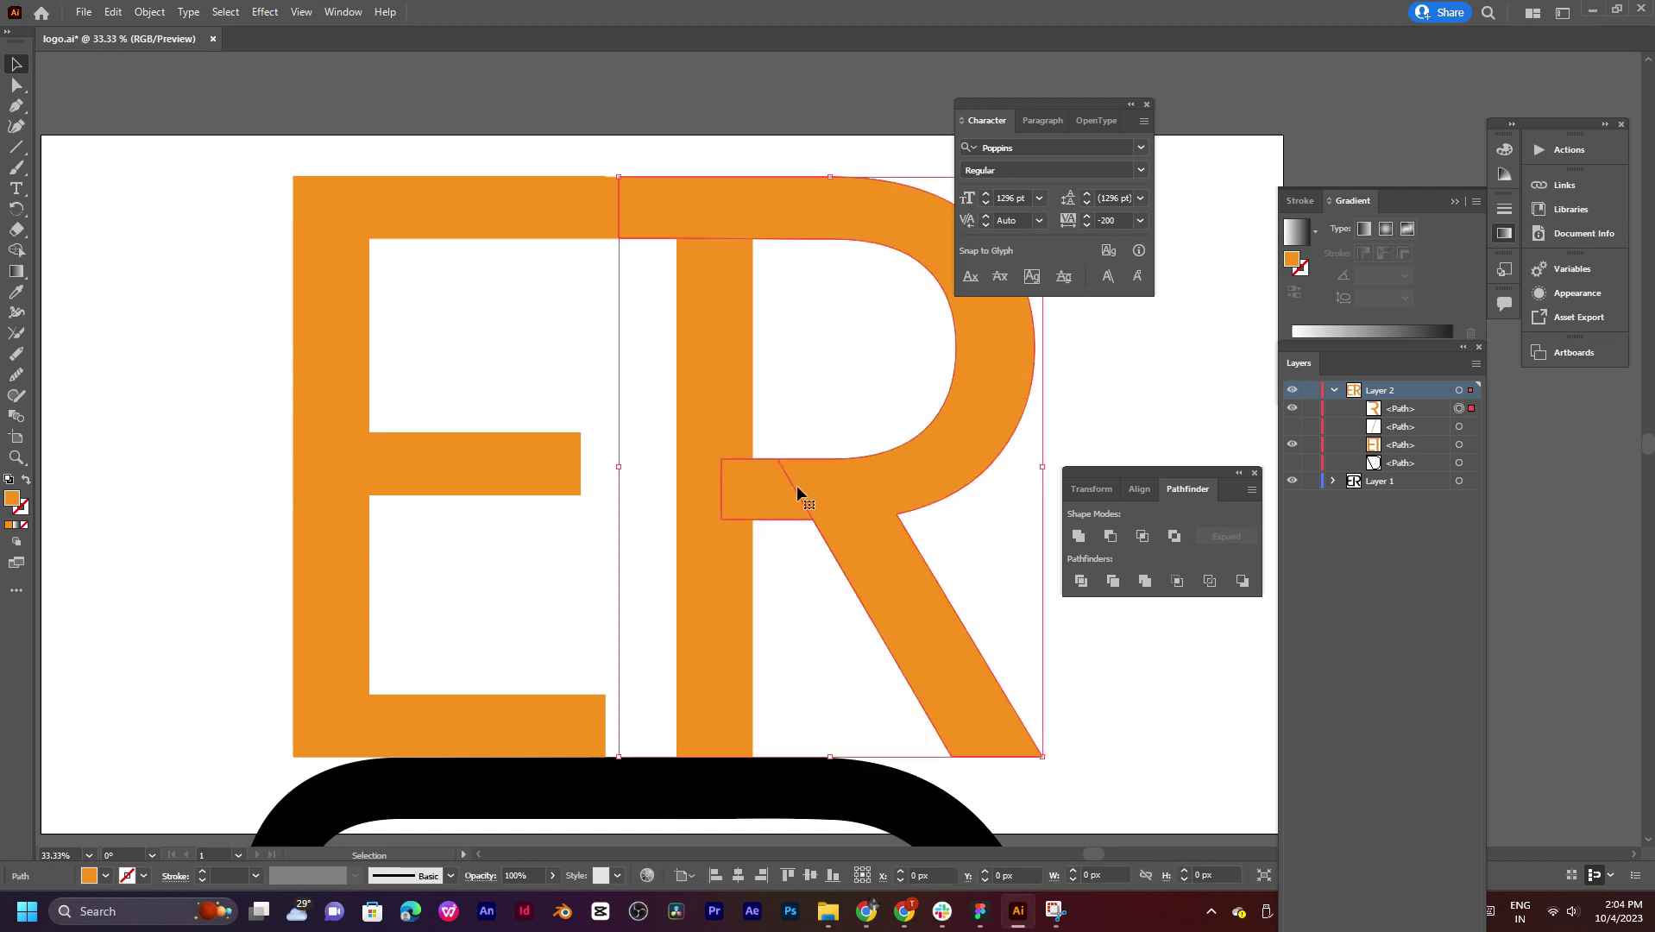
{"action": "left_click", "coordinate": [713, 487], "text": "shift"}
{"action": "right_click", "coordinate": [799, 509]}
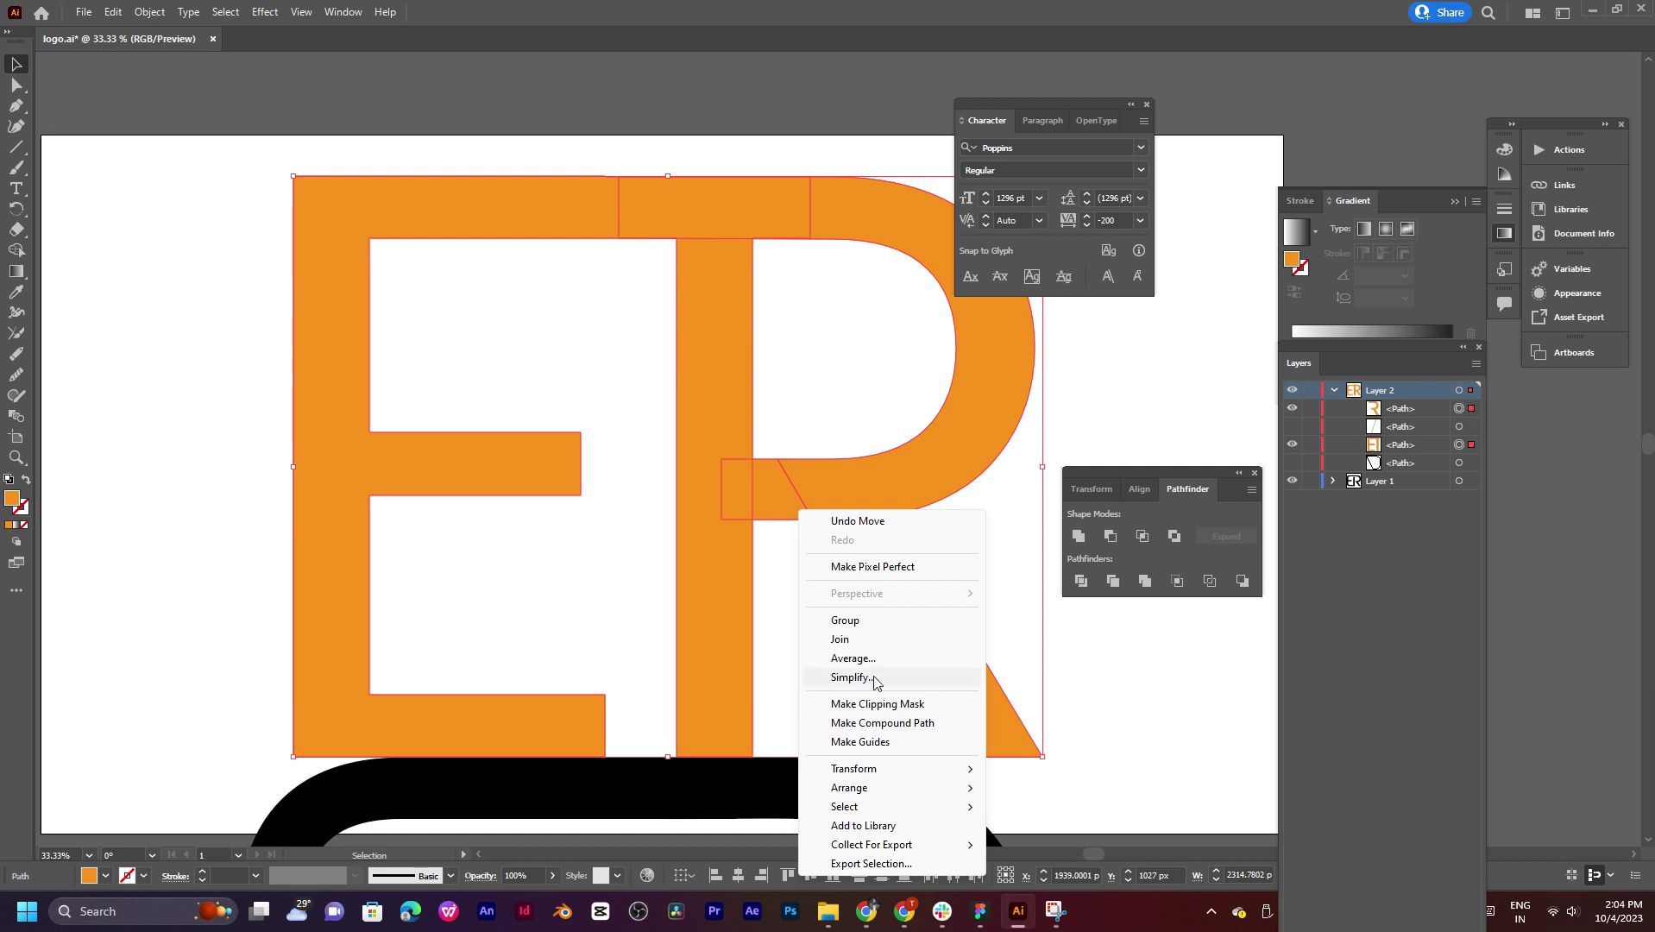
{"action": "left_click", "coordinate": [1113, 686]}
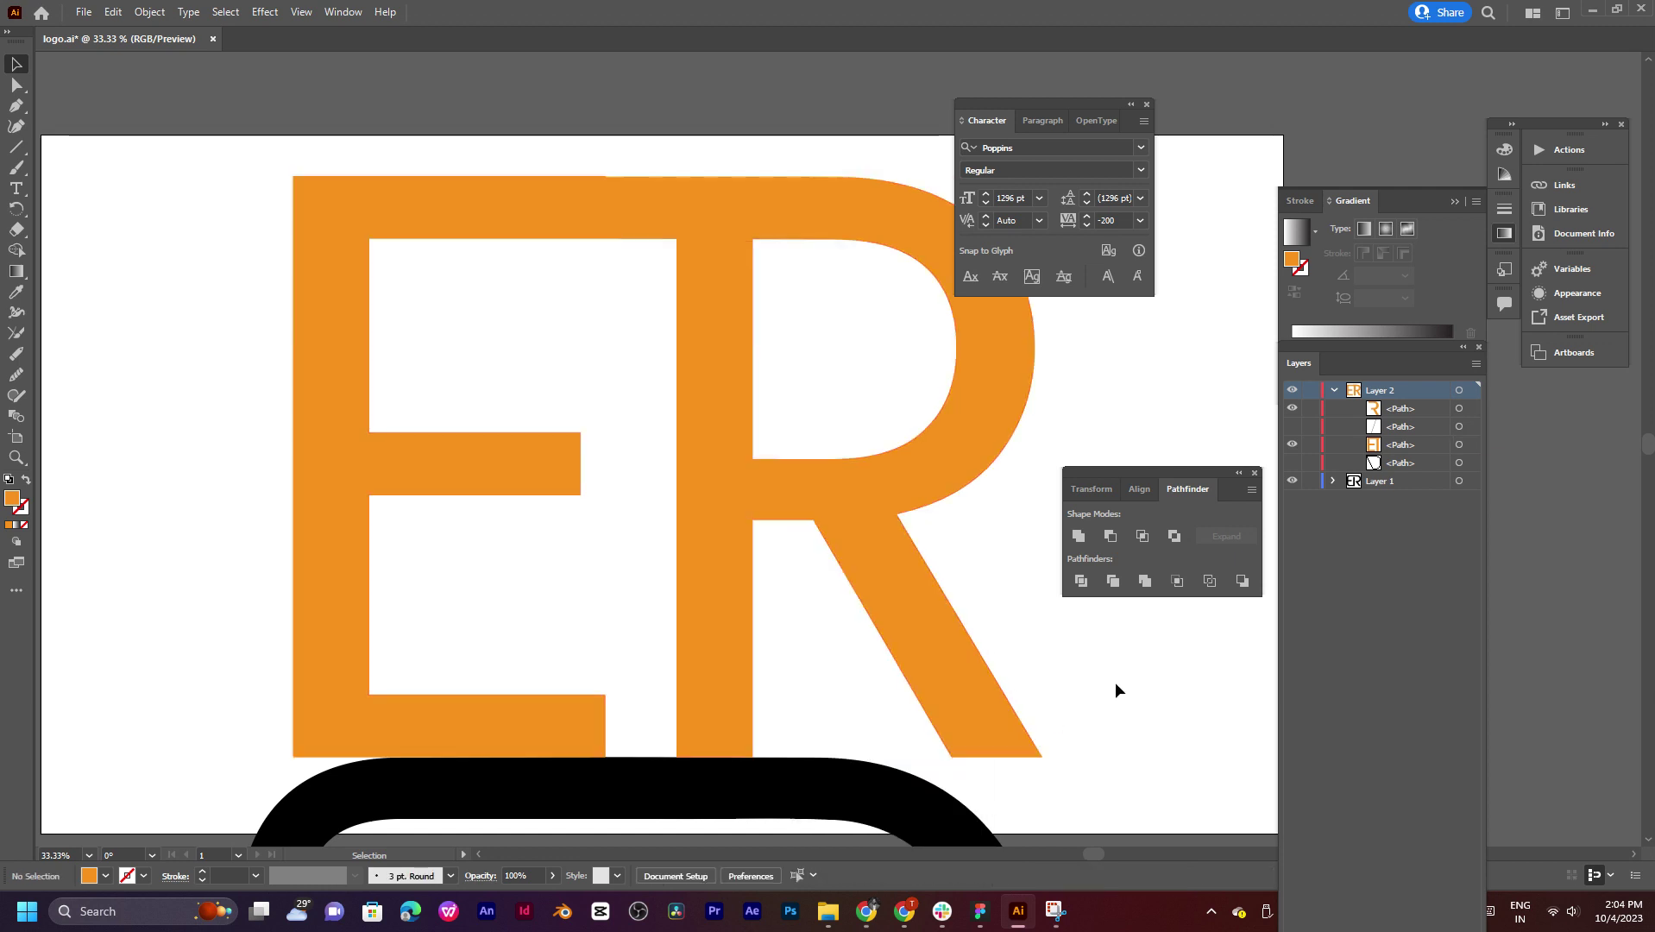
Step: Pull the R's crossbar segment slightly downward with Direct Selection
{"action": "left_click", "coordinate": [776, 504]}
{"action": "scroll", "coordinate": [776, 503], "scroll_direction": "up", "scroll_amount": 3}
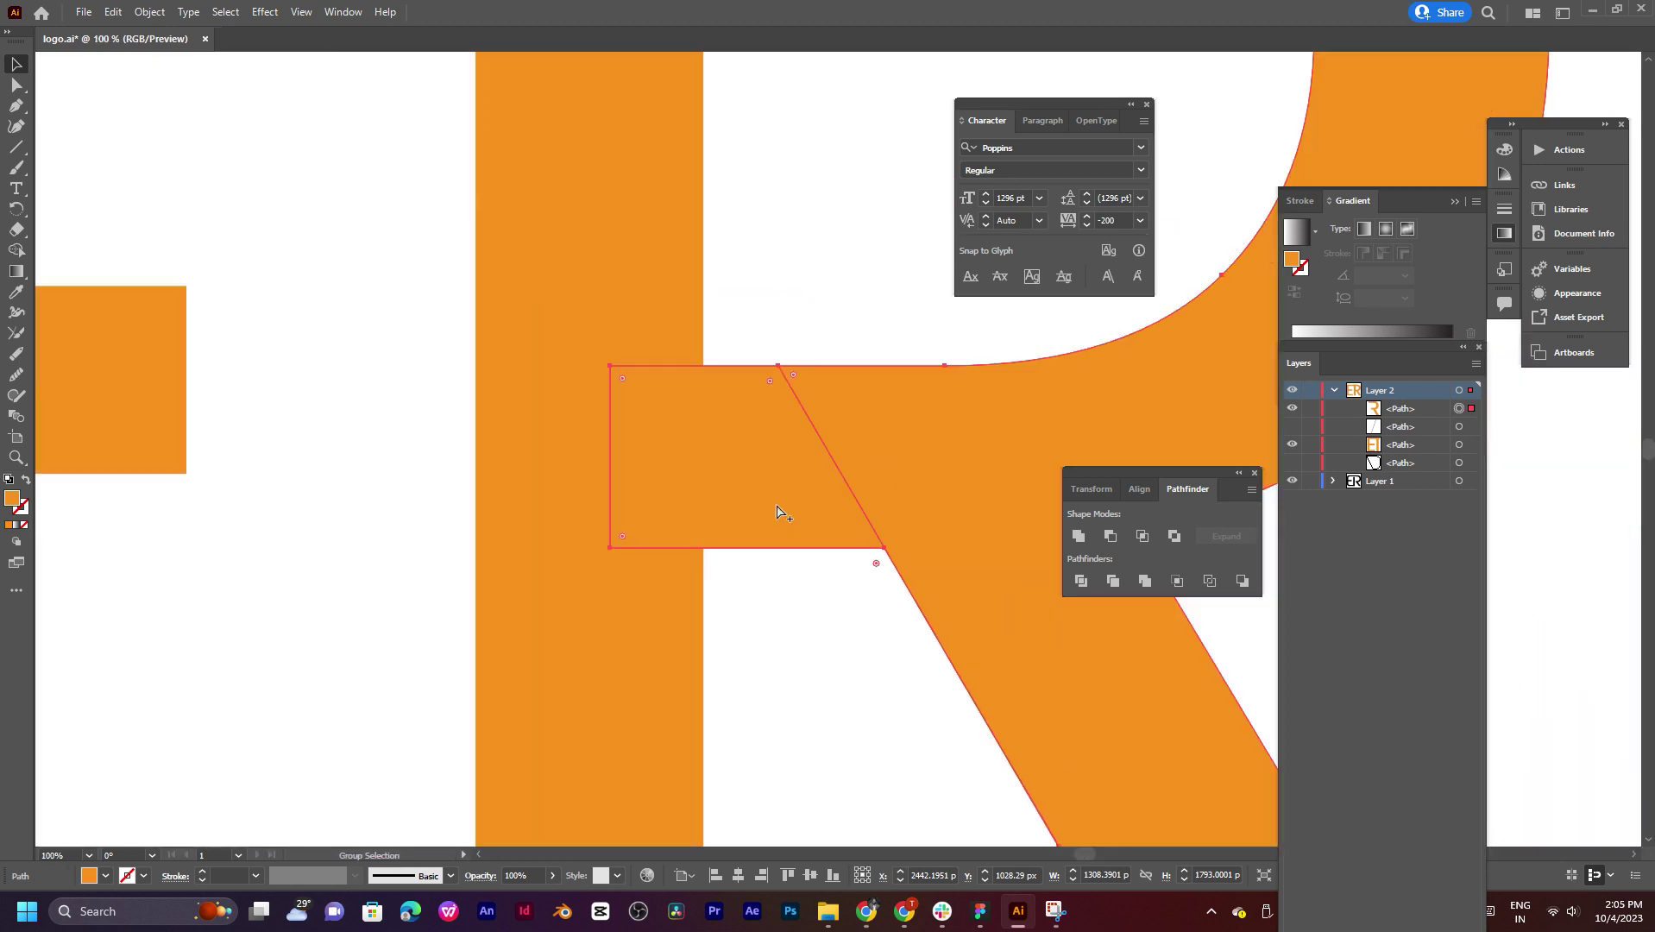
{"action": "key", "text": "a"}
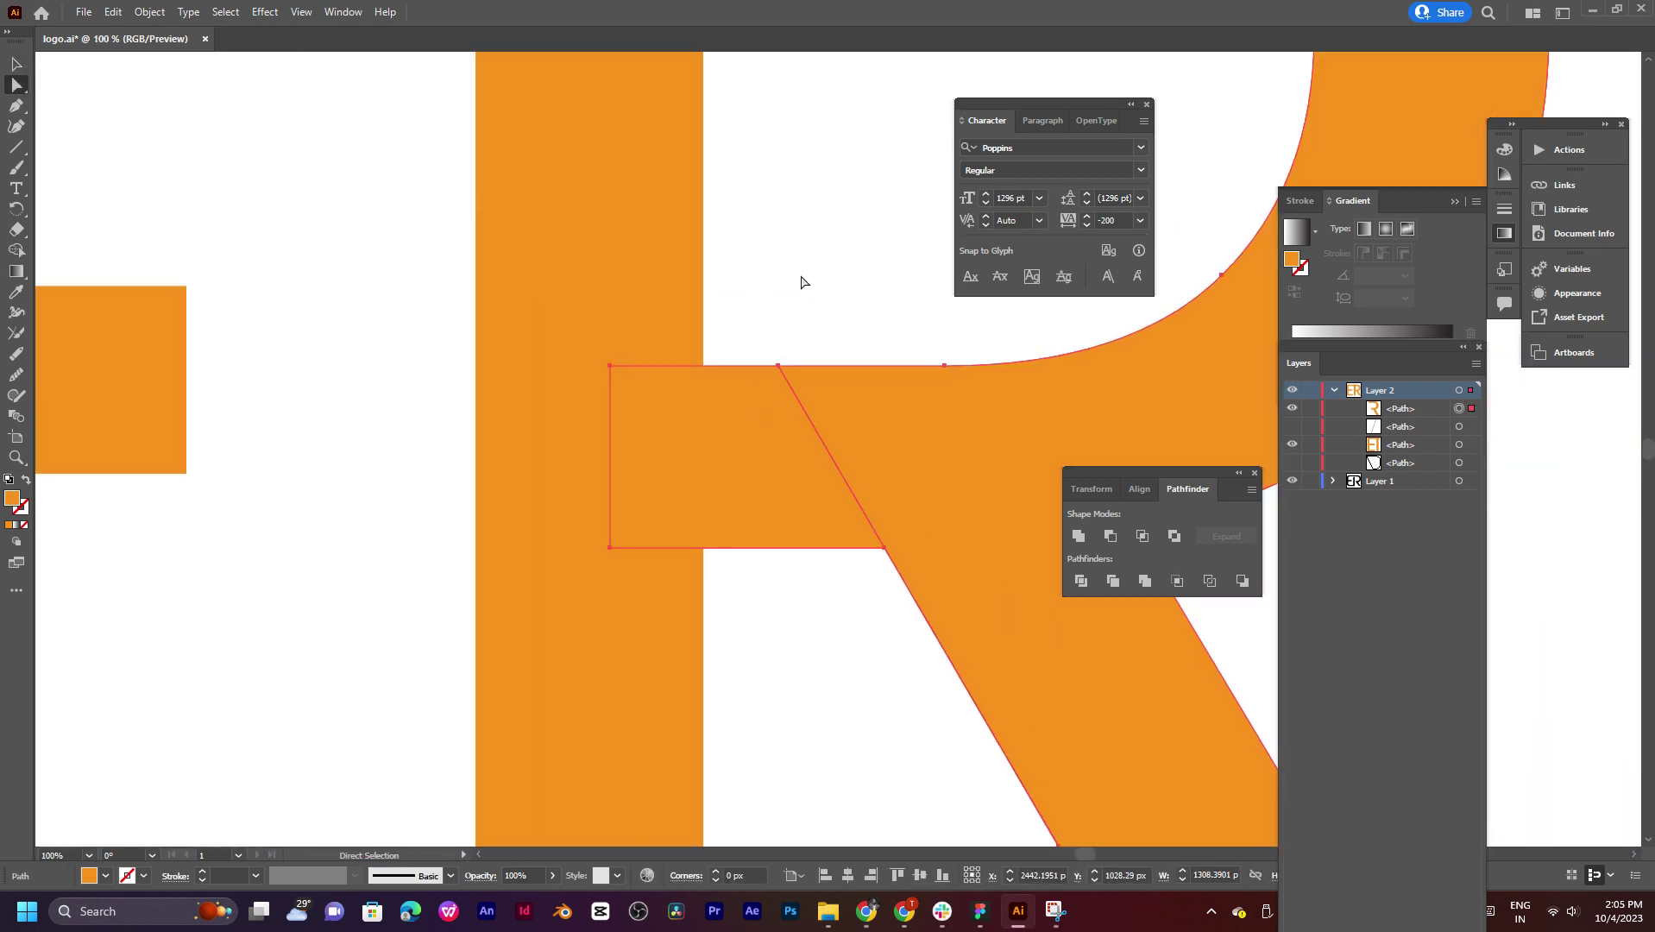
{"action": "mouse_move", "coordinate": [751, 444]}
{"action": "left_mouse_down"}
{"action": "mouse_move", "coordinate": [742, 475]}
{"action": "mouse_move", "coordinate": [767, 453]}
{"action": "left_mouse_up"}
Step: Delete the R crossbar's two left anchors so the R's top edge runs flat
{"action": "left_click", "coordinate": [1444, 414]}
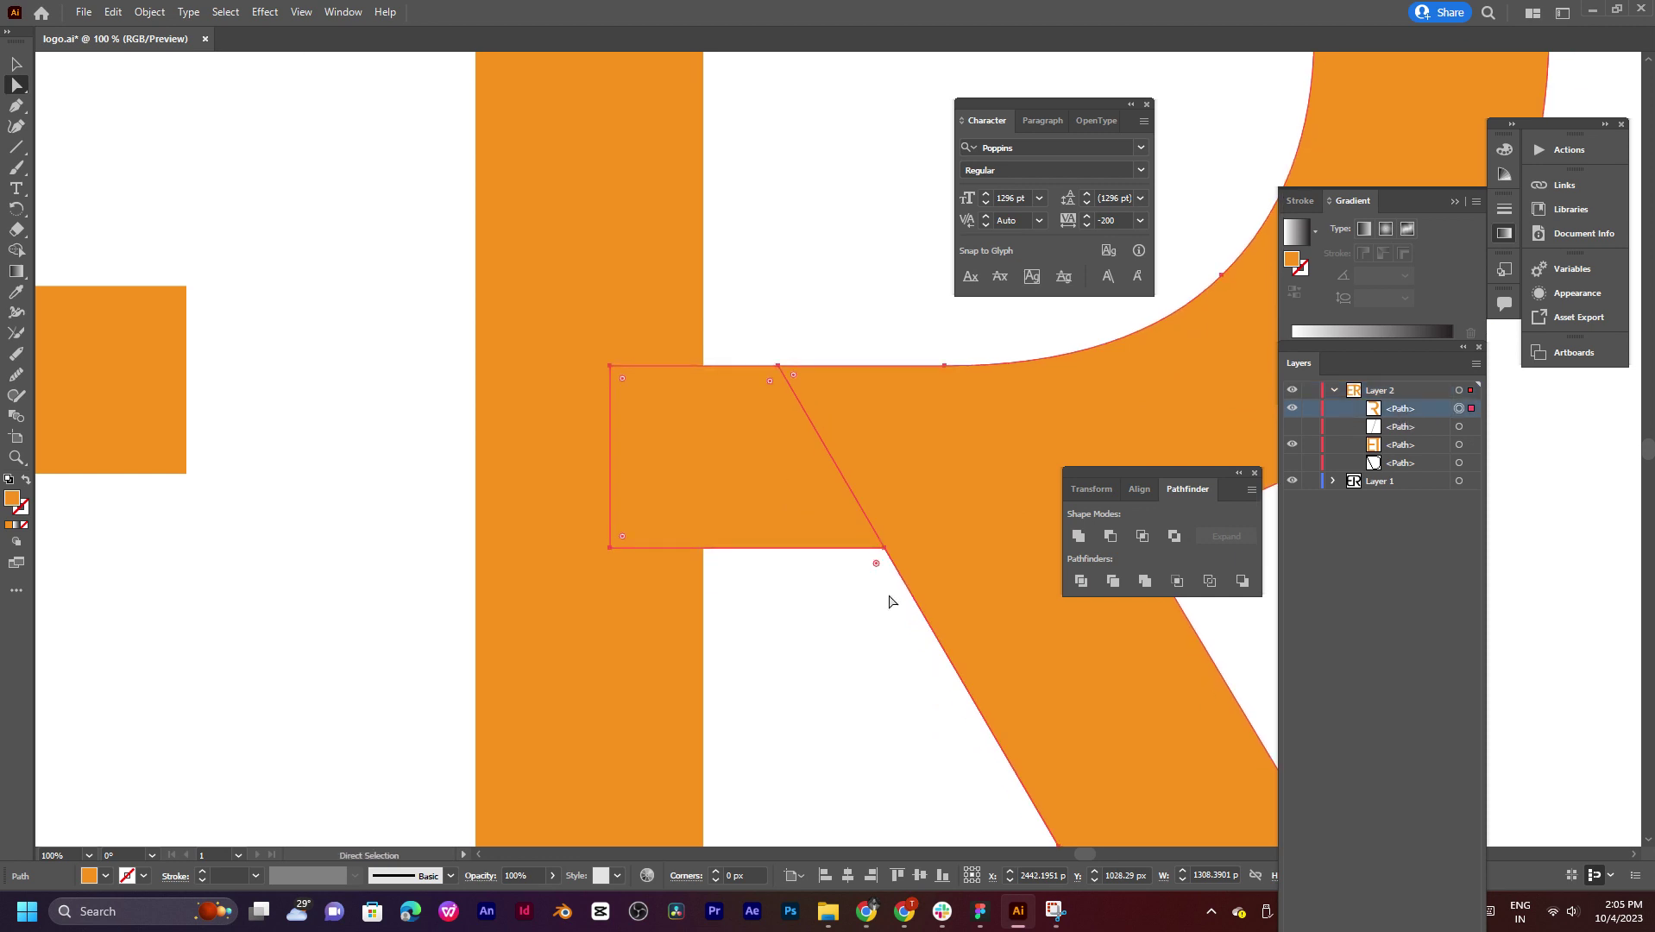
{"action": "left_click", "coordinate": [884, 548]}
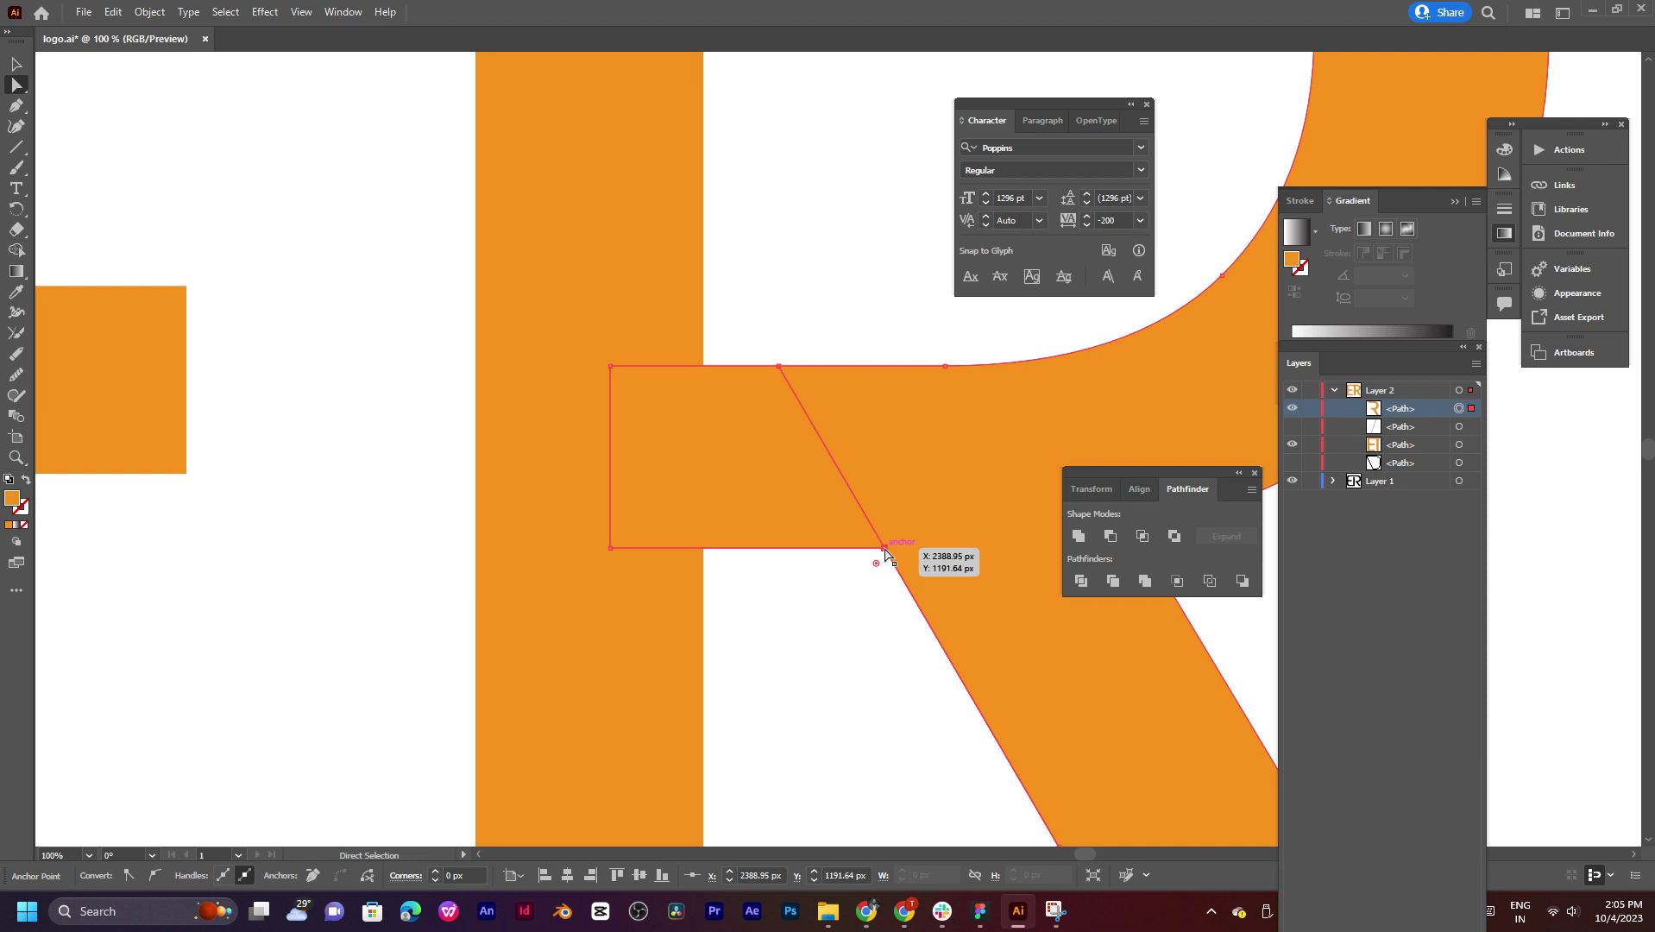
{"action": "key", "text": "p"}
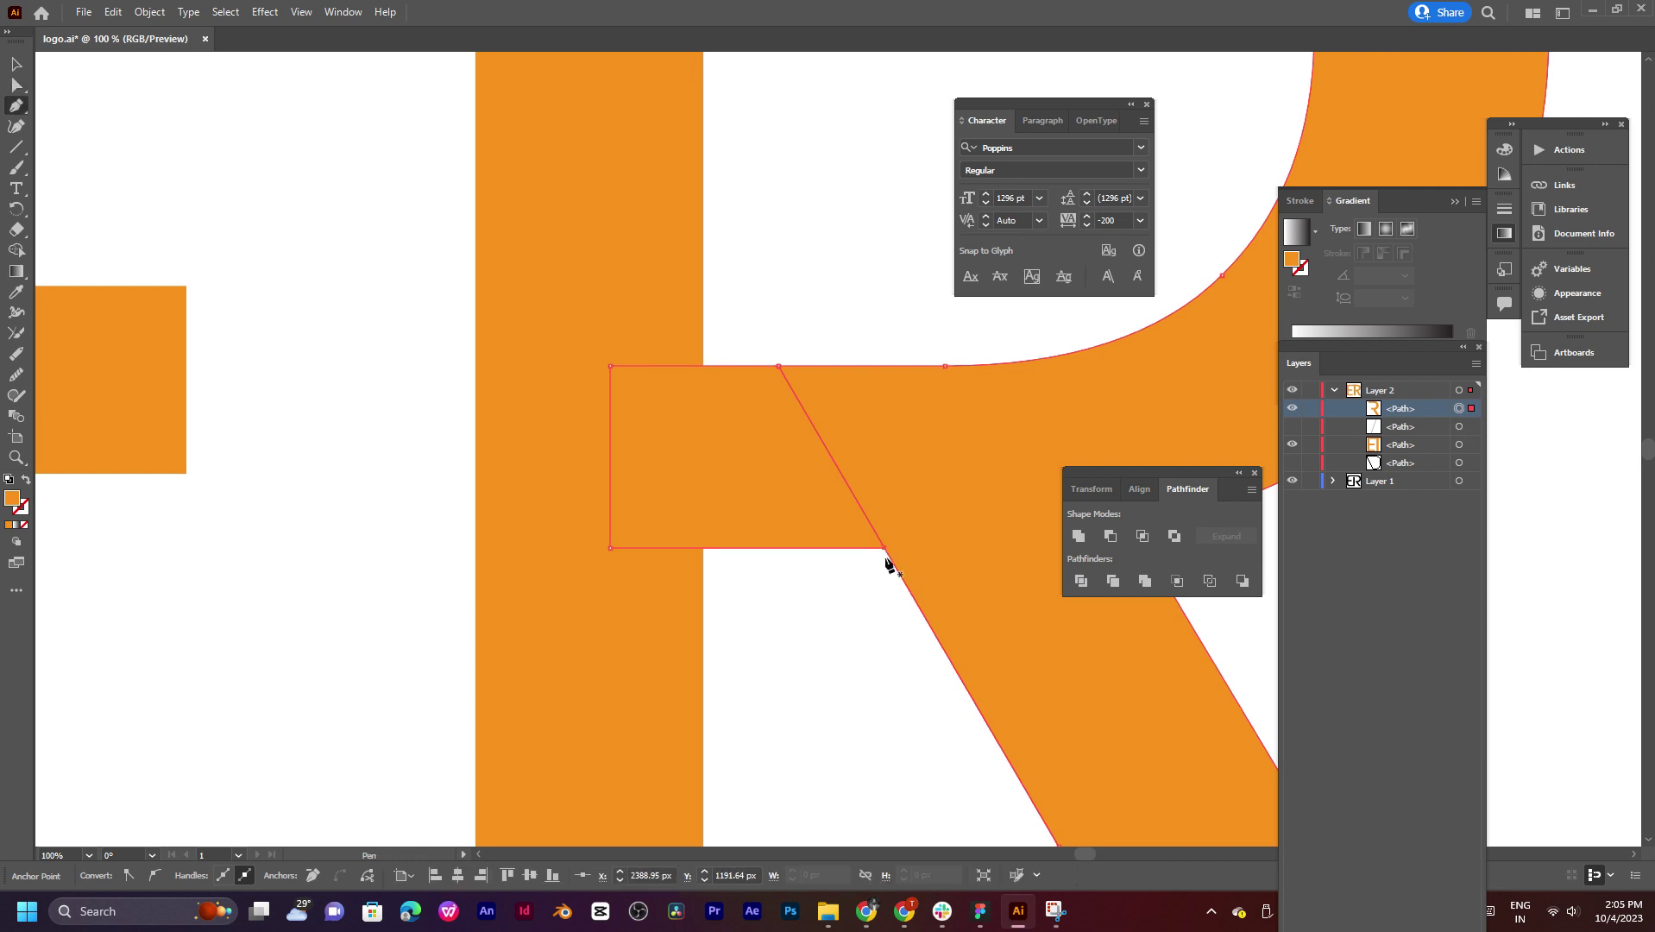
{"action": "left_click", "coordinate": [610, 547]}
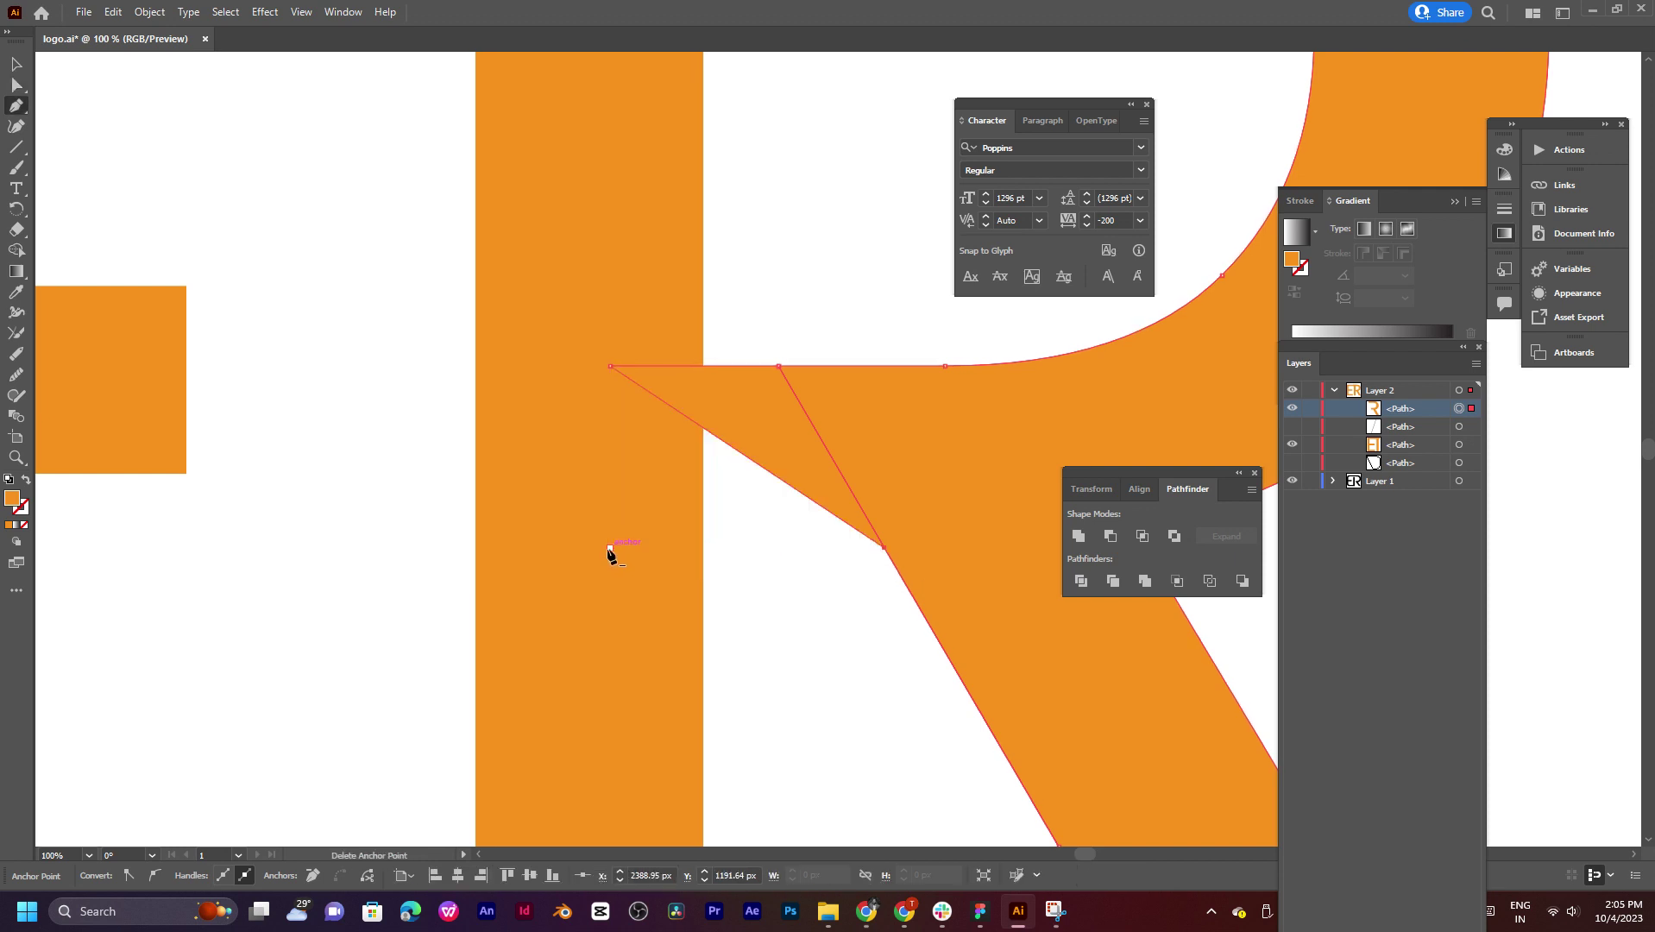
{"action": "left_click", "coordinate": [610, 365]}
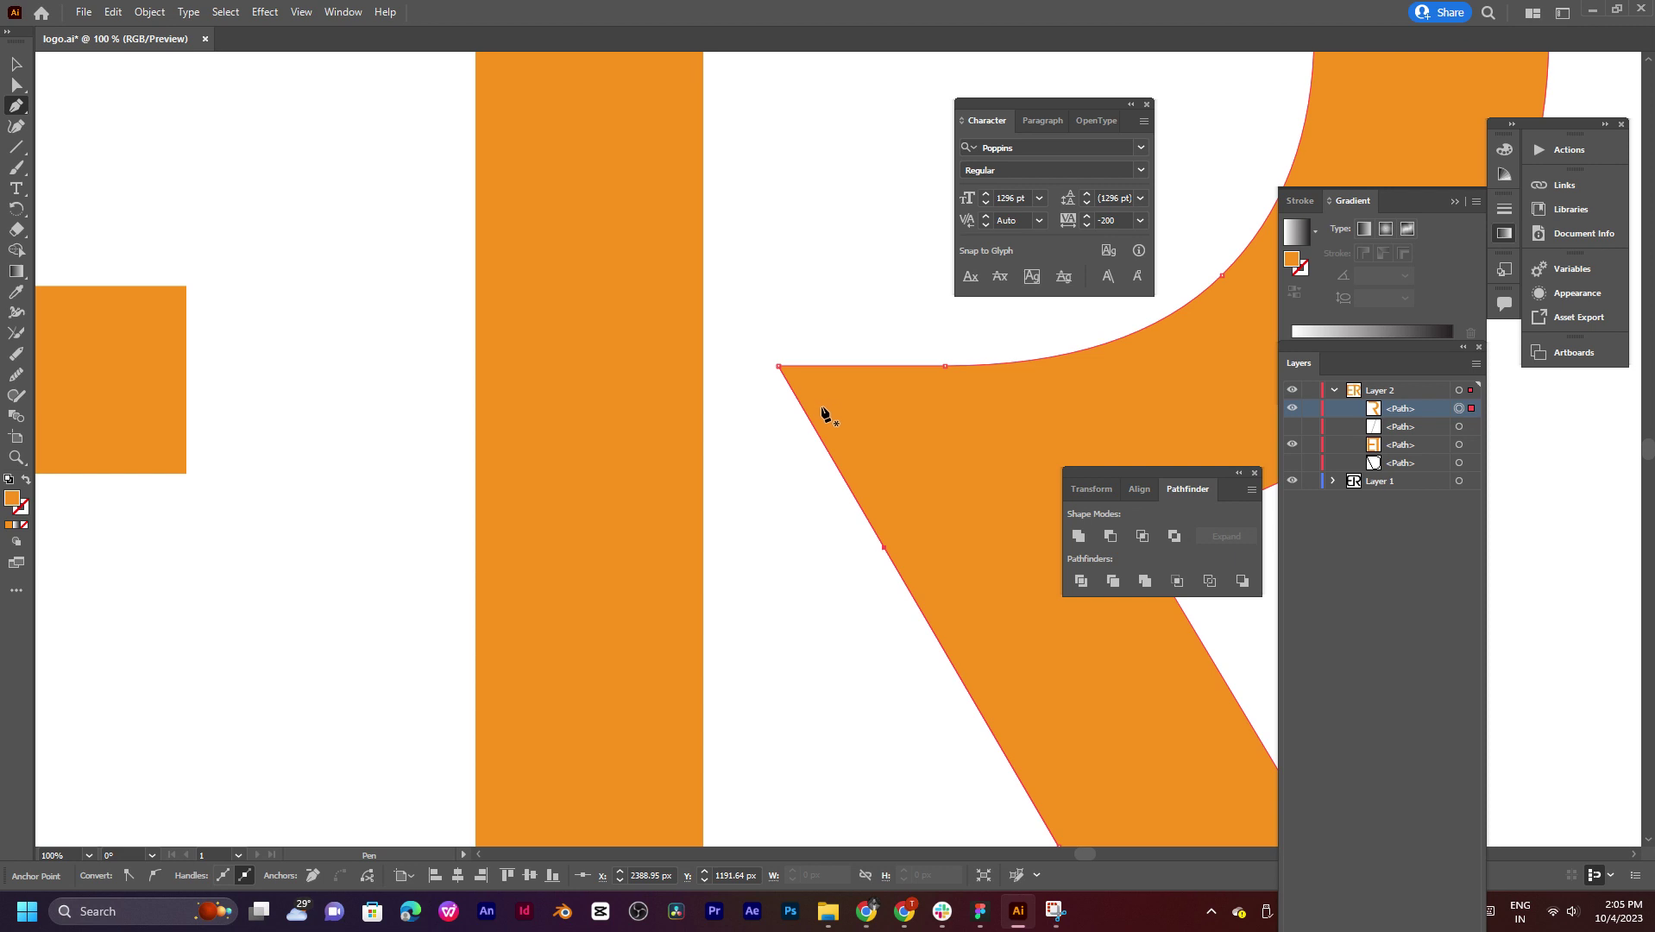
Step: Inspect the flattened top edge, undo the last edit, and bring the whole ER logo into view
{"action": "scroll", "coordinate": [827, 423], "scroll_direction": "up", "scroll_amount": 1}
{"action": "scroll", "coordinate": [828, 427], "scroll_direction": "up", "scroll_amount": 3}
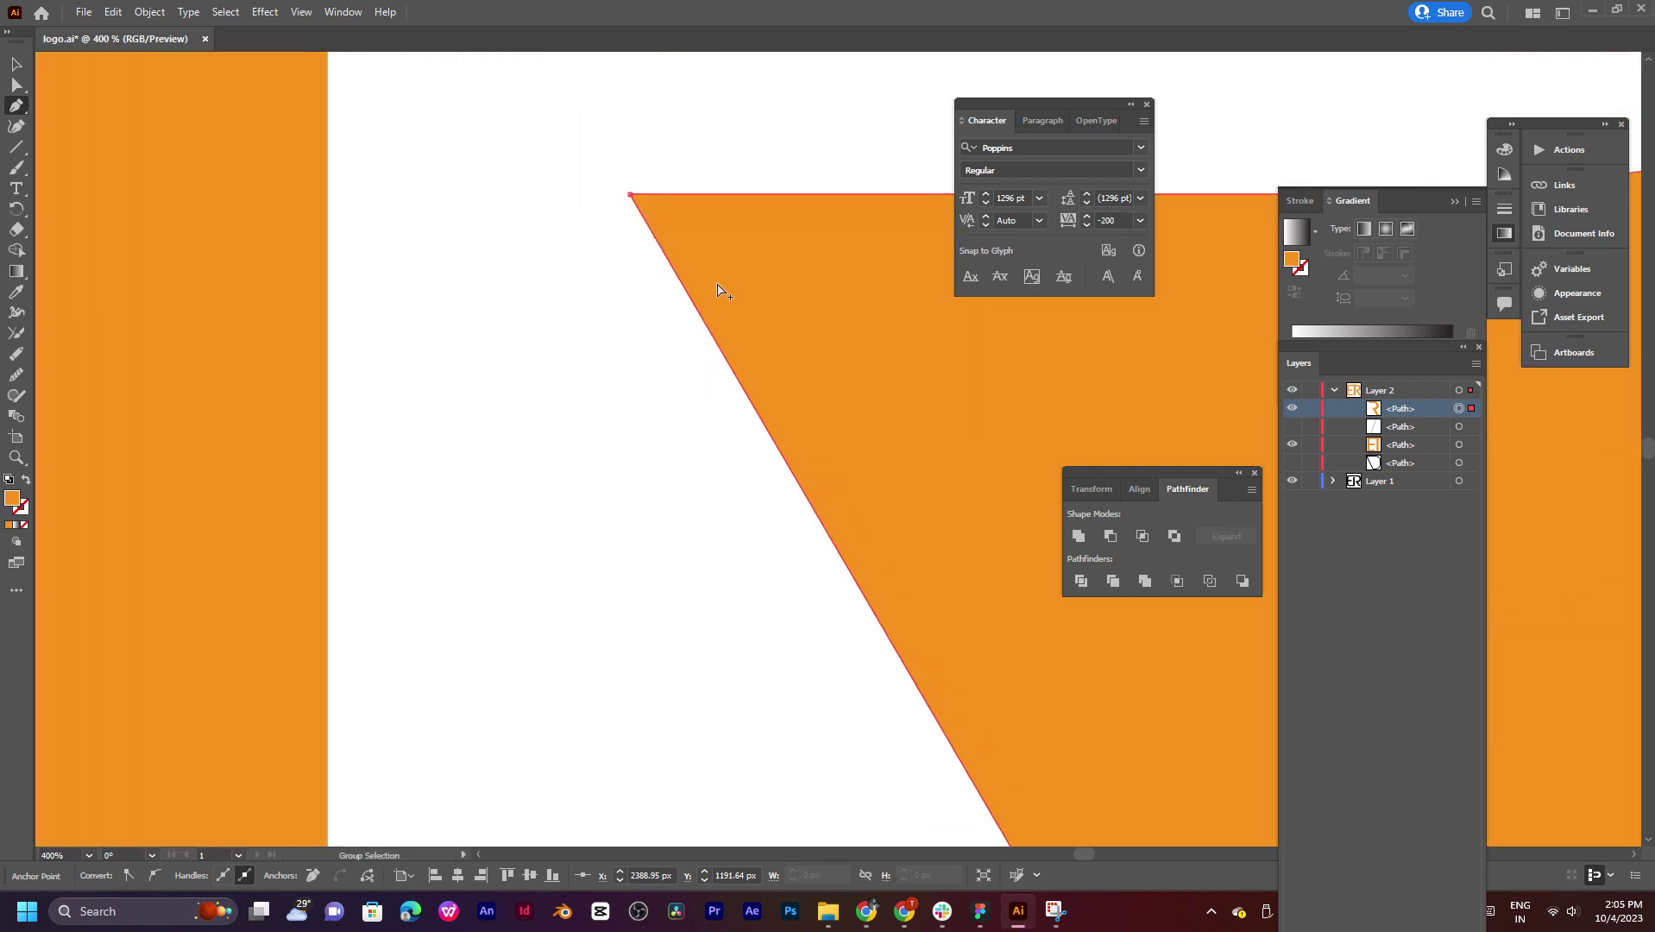
{"action": "scroll", "coordinate": [717, 289], "scroll_direction": "down", "scroll_amount": 4}
{"action": "scroll", "coordinate": [776, 310], "scroll_direction": "down", "scroll_amount": 5}
{"action": "scroll", "coordinate": [816, 324], "scroll_direction": "up", "scroll_amount": 2}
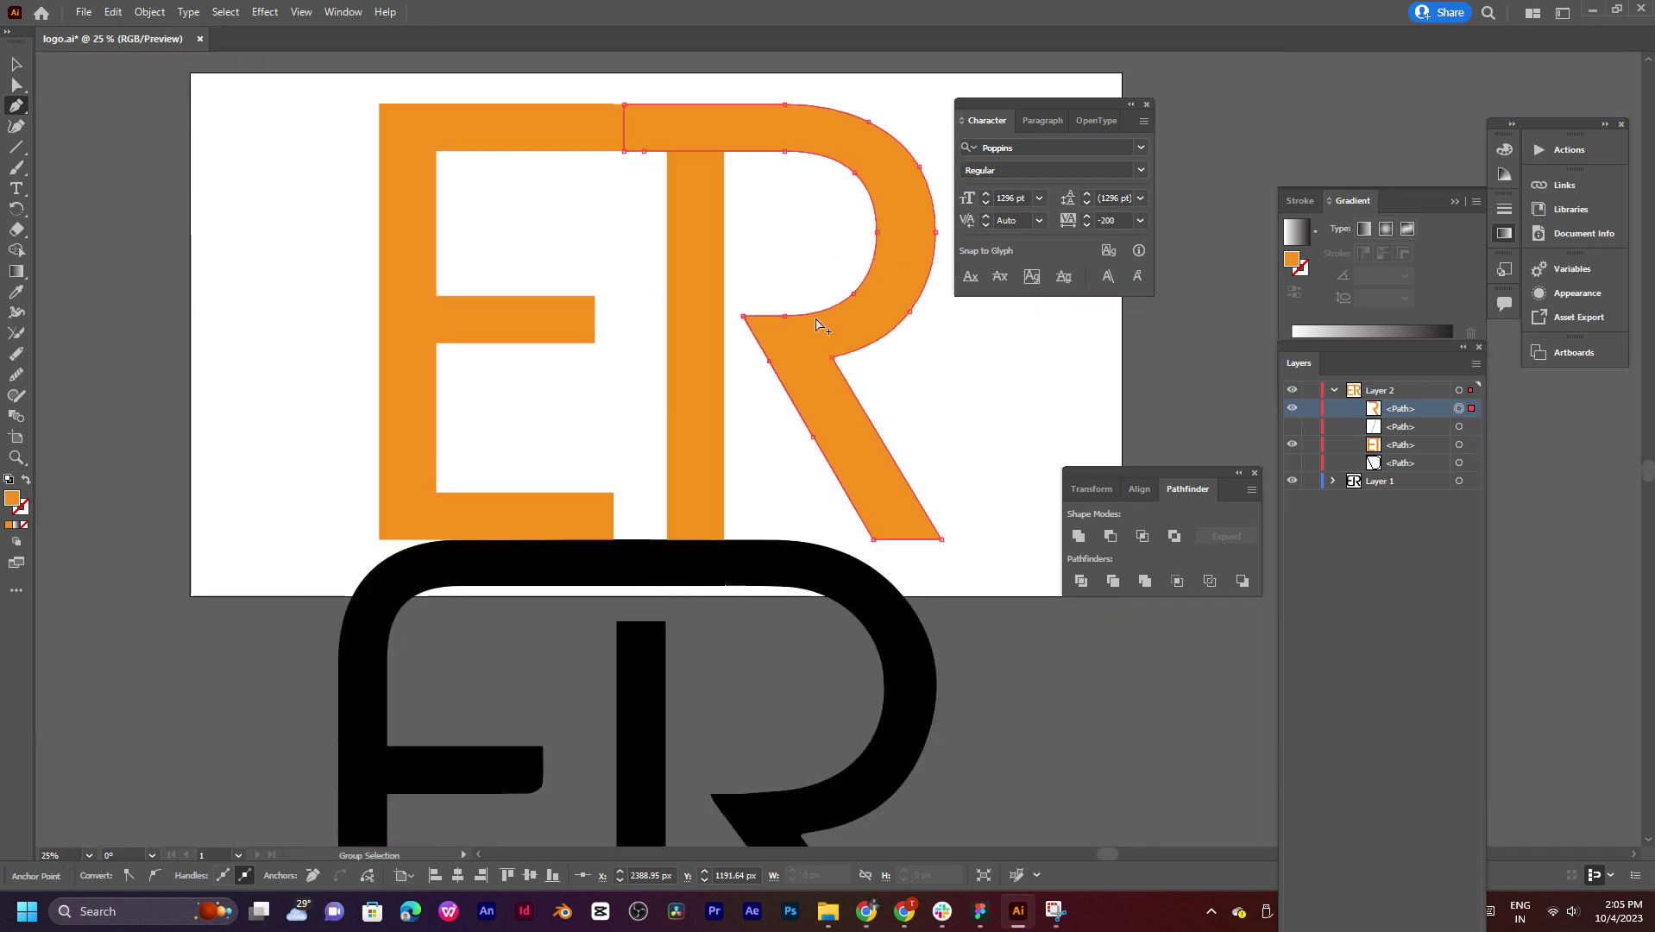
{"action": "scroll", "coordinate": [842, 484], "scroll_direction": "up", "scroll_amount": 1}
{"action": "scroll", "coordinate": [850, 492], "scroll_direction": "up", "scroll_amount": 4}
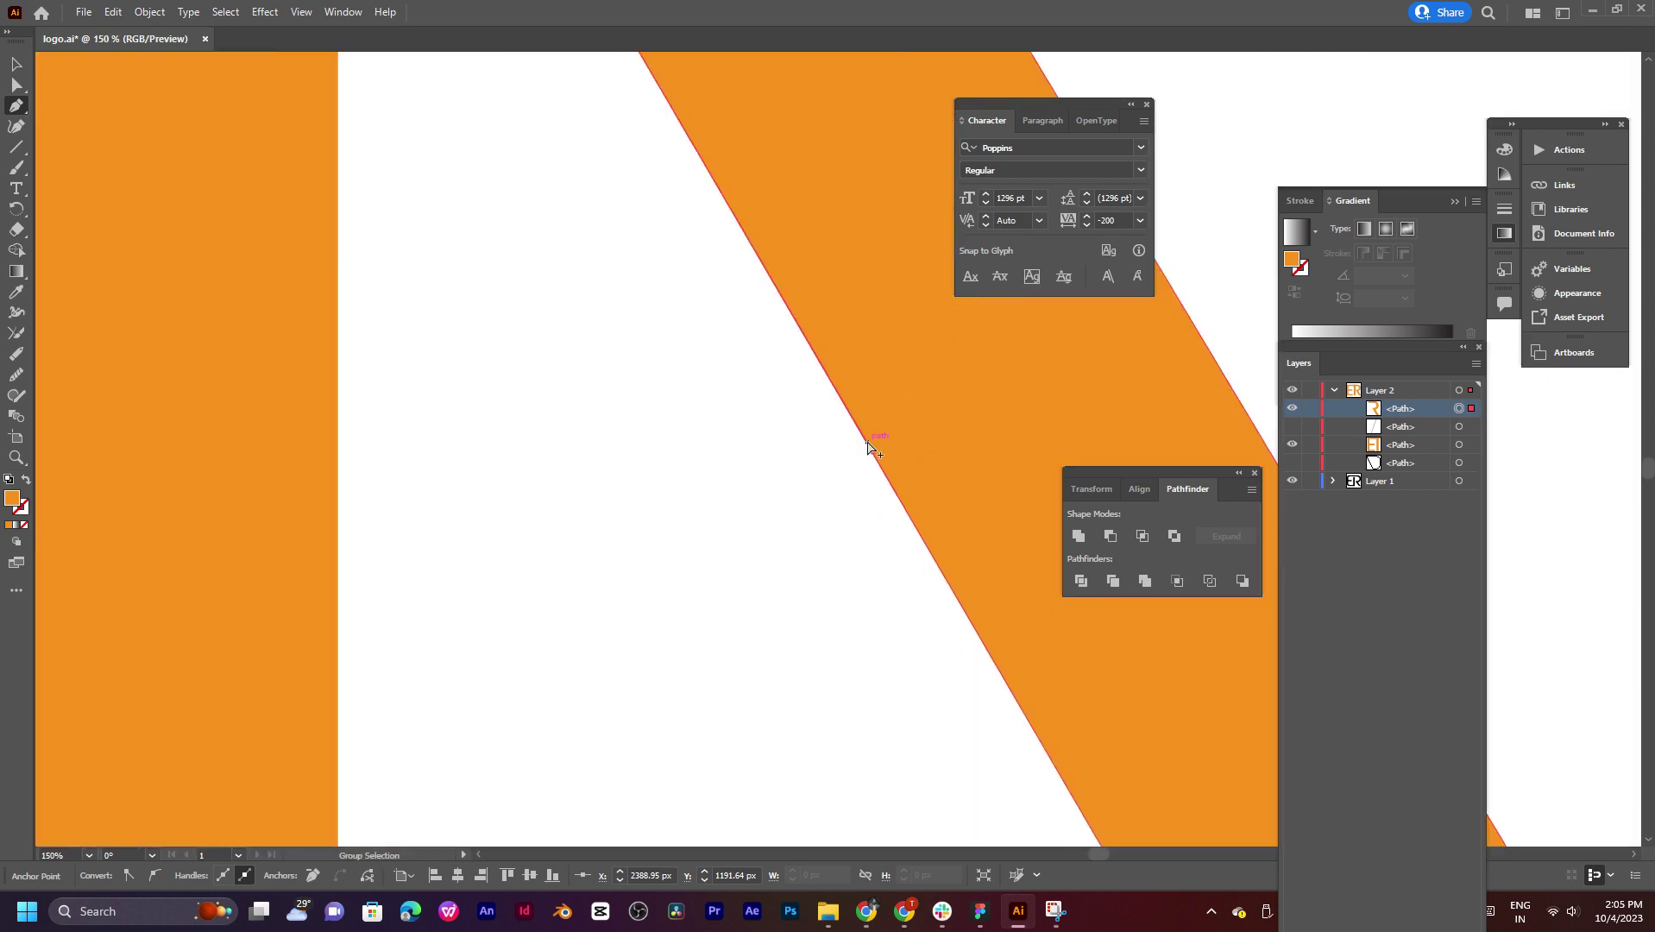
{"action": "scroll", "coordinate": [867, 445], "scroll_direction": "up", "scroll_amount": 4}
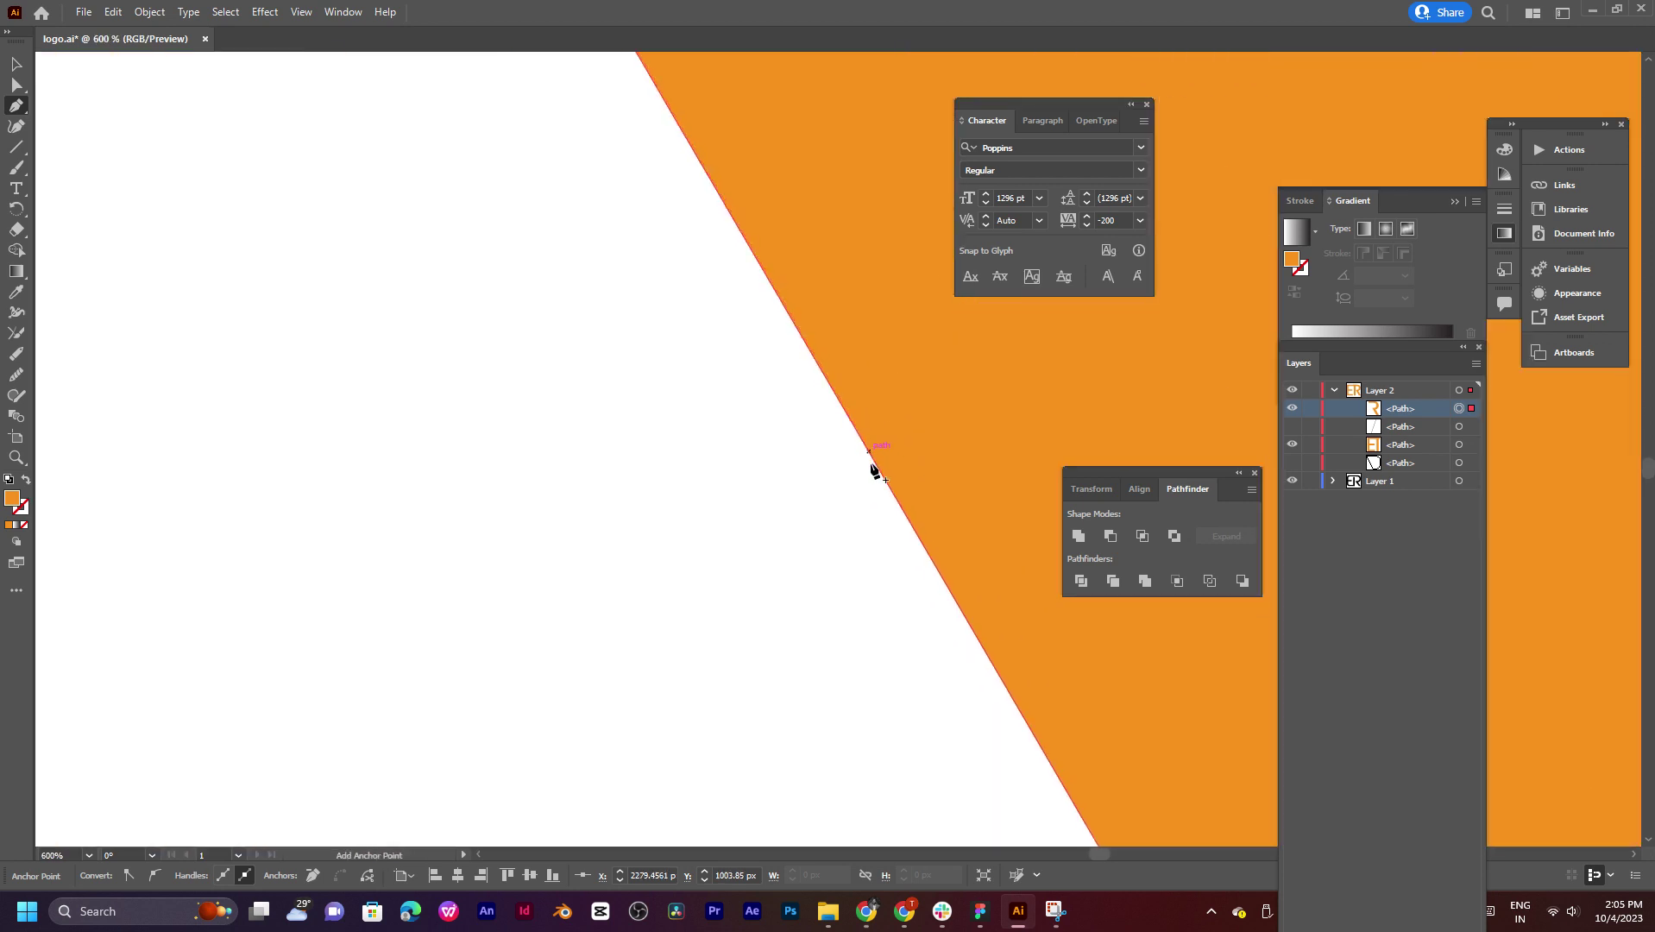
{"action": "scroll", "coordinate": [869, 510], "scroll_direction": "down", "scroll_amount": 5}
{"action": "scroll", "coordinate": [771, 388], "scroll_direction": "up", "scroll_amount": 4}
{"action": "scroll", "coordinate": [772, 432], "scroll_direction": "left", "scroll_amount": 2}
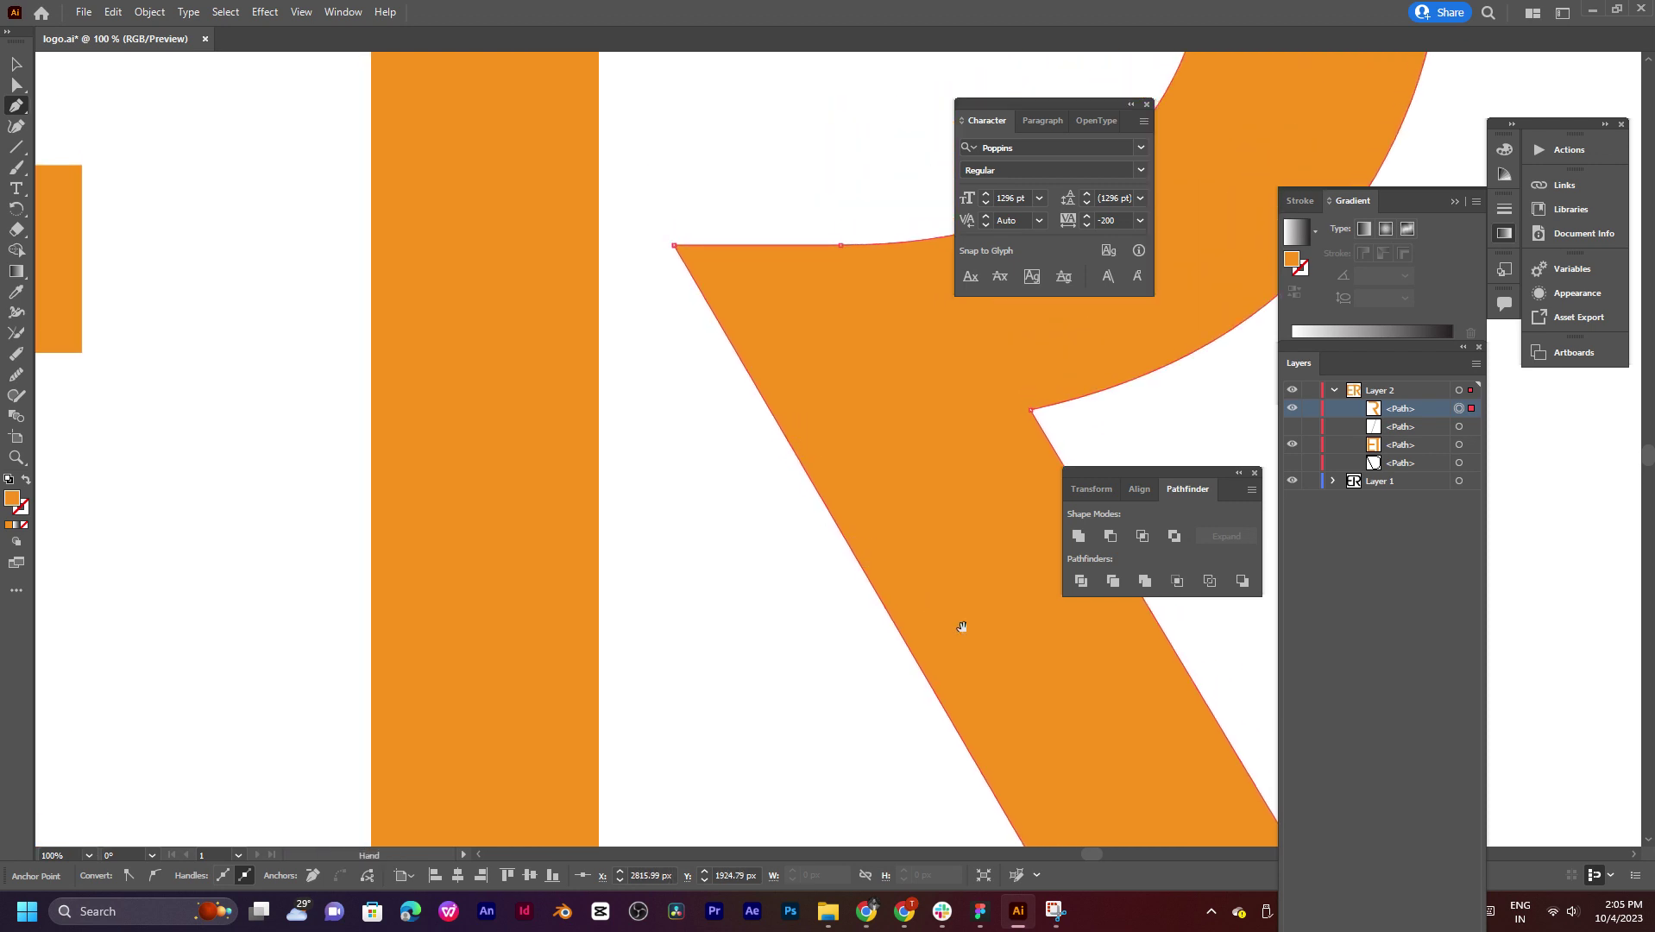
{"action": "scroll", "coordinate": [916, 470], "scroll_direction": "up", "scroll_amount": 2}
{"action": "scroll", "coordinate": [913, 473], "scroll_direction": "down", "scroll_amount": 3}
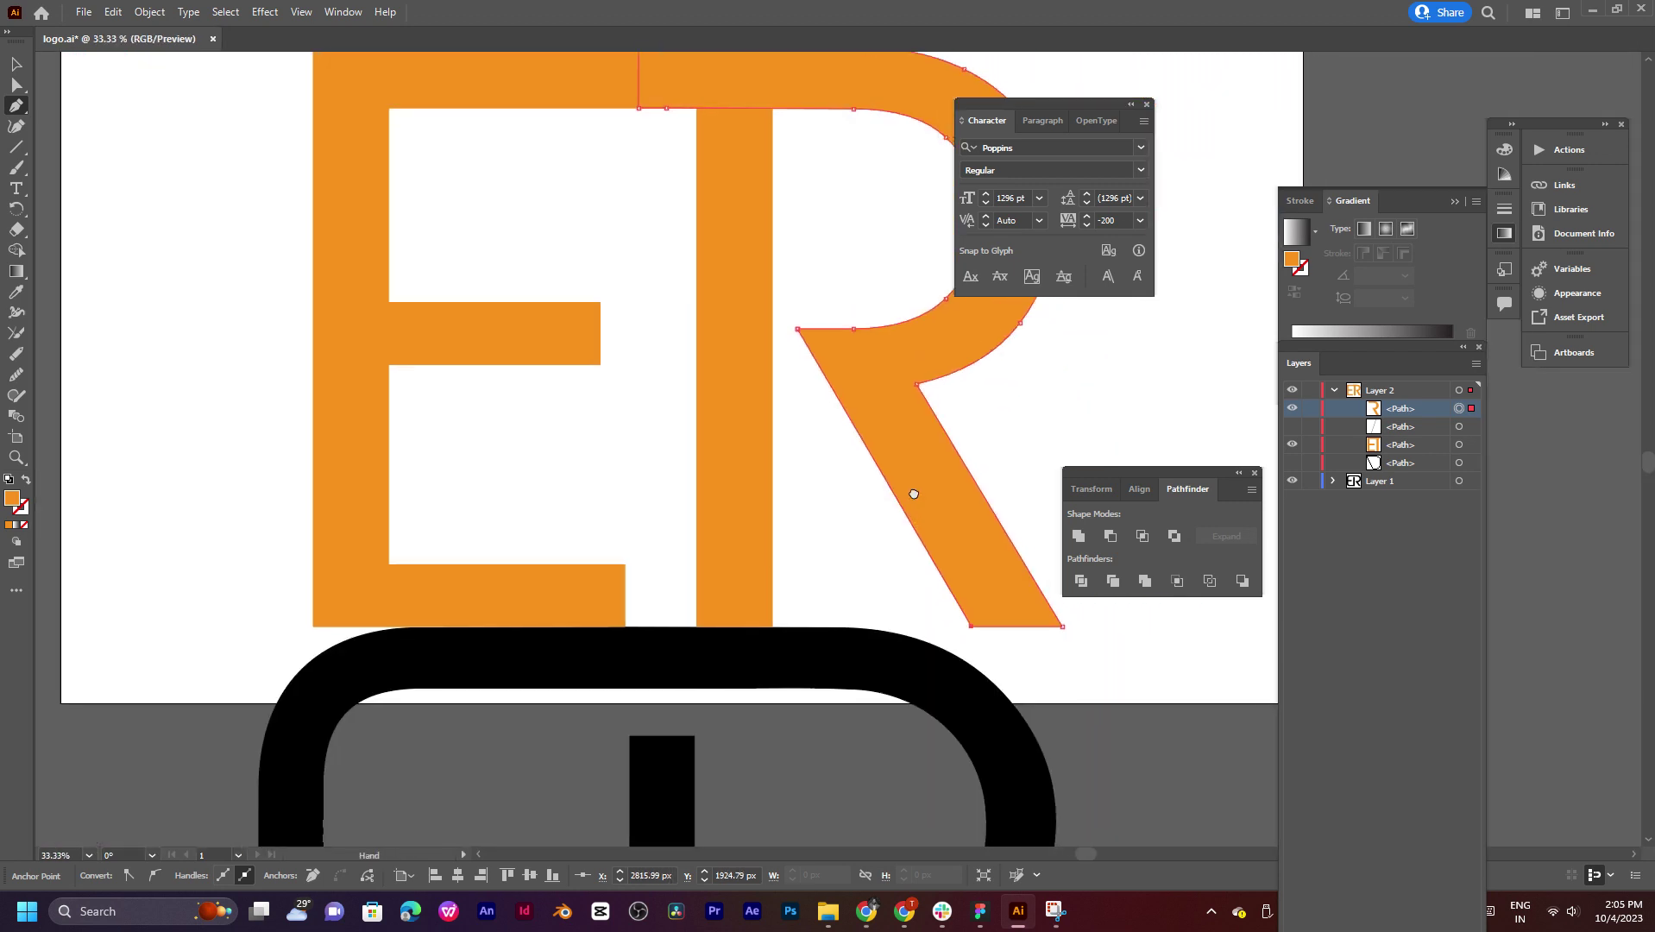
{"action": "scroll", "coordinate": [912, 480], "scroll_direction": "right", "scroll_amount": 1}
{"action": "scroll", "coordinate": [777, 397], "scroll_direction": "up", "scroll_amount": 2}
{"action": "scroll", "coordinate": [777, 363], "scroll_direction": "up", "scroll_amount": 1}
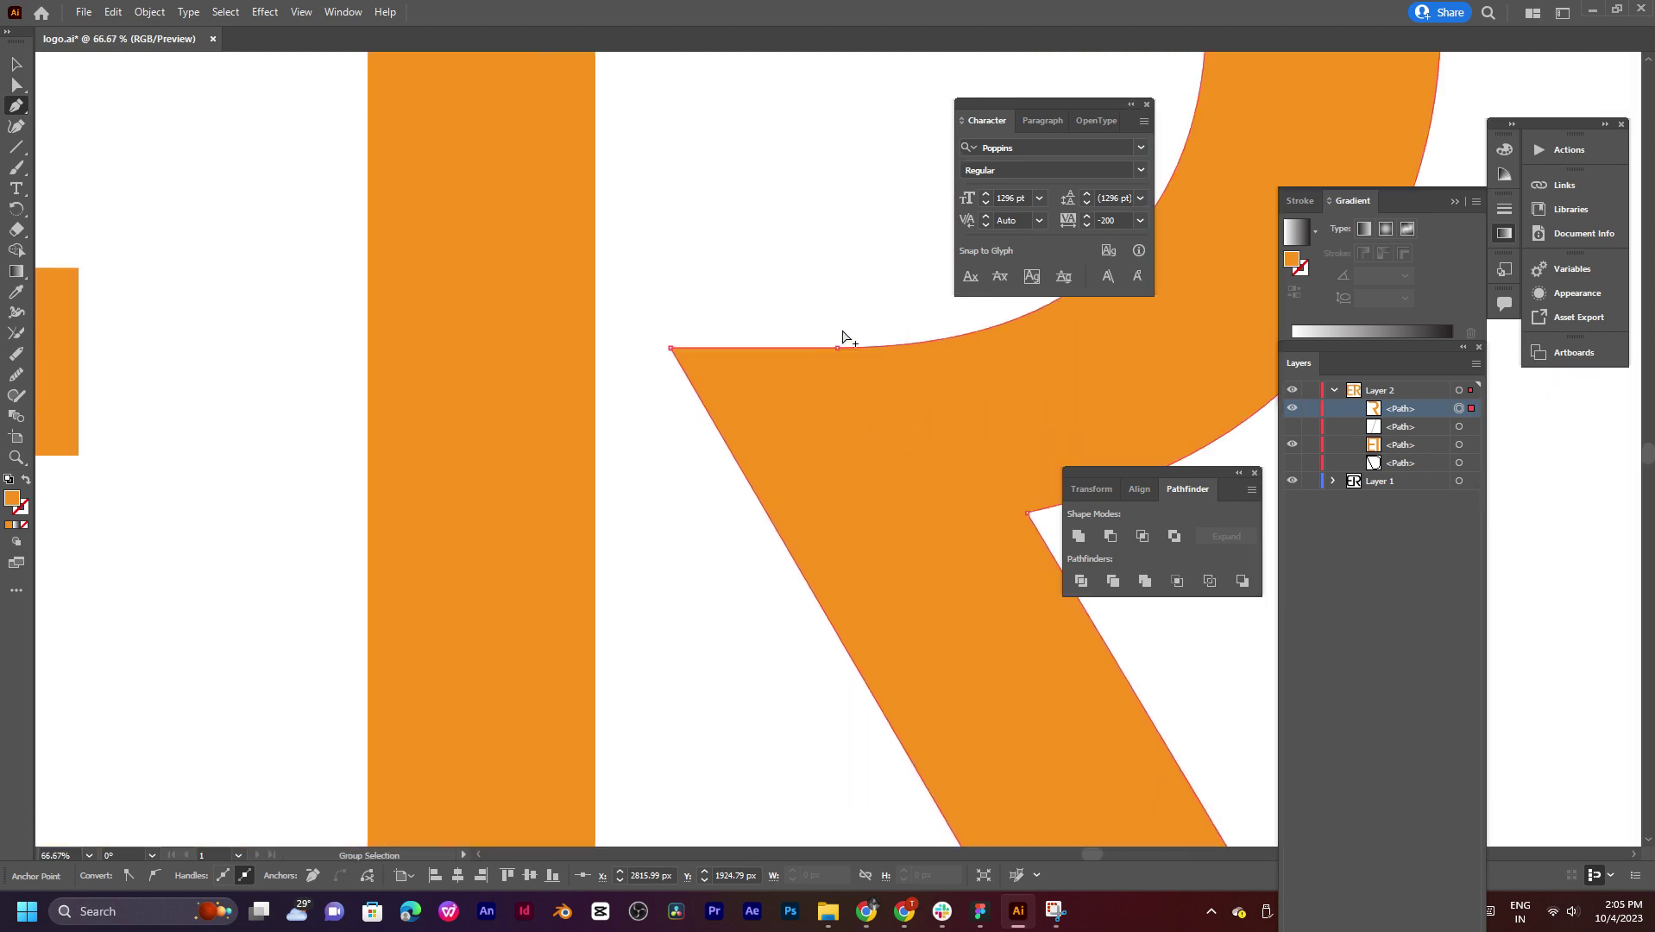
{"action": "scroll", "coordinate": [841, 341], "scroll_direction": "up", "scroll_amount": 2}
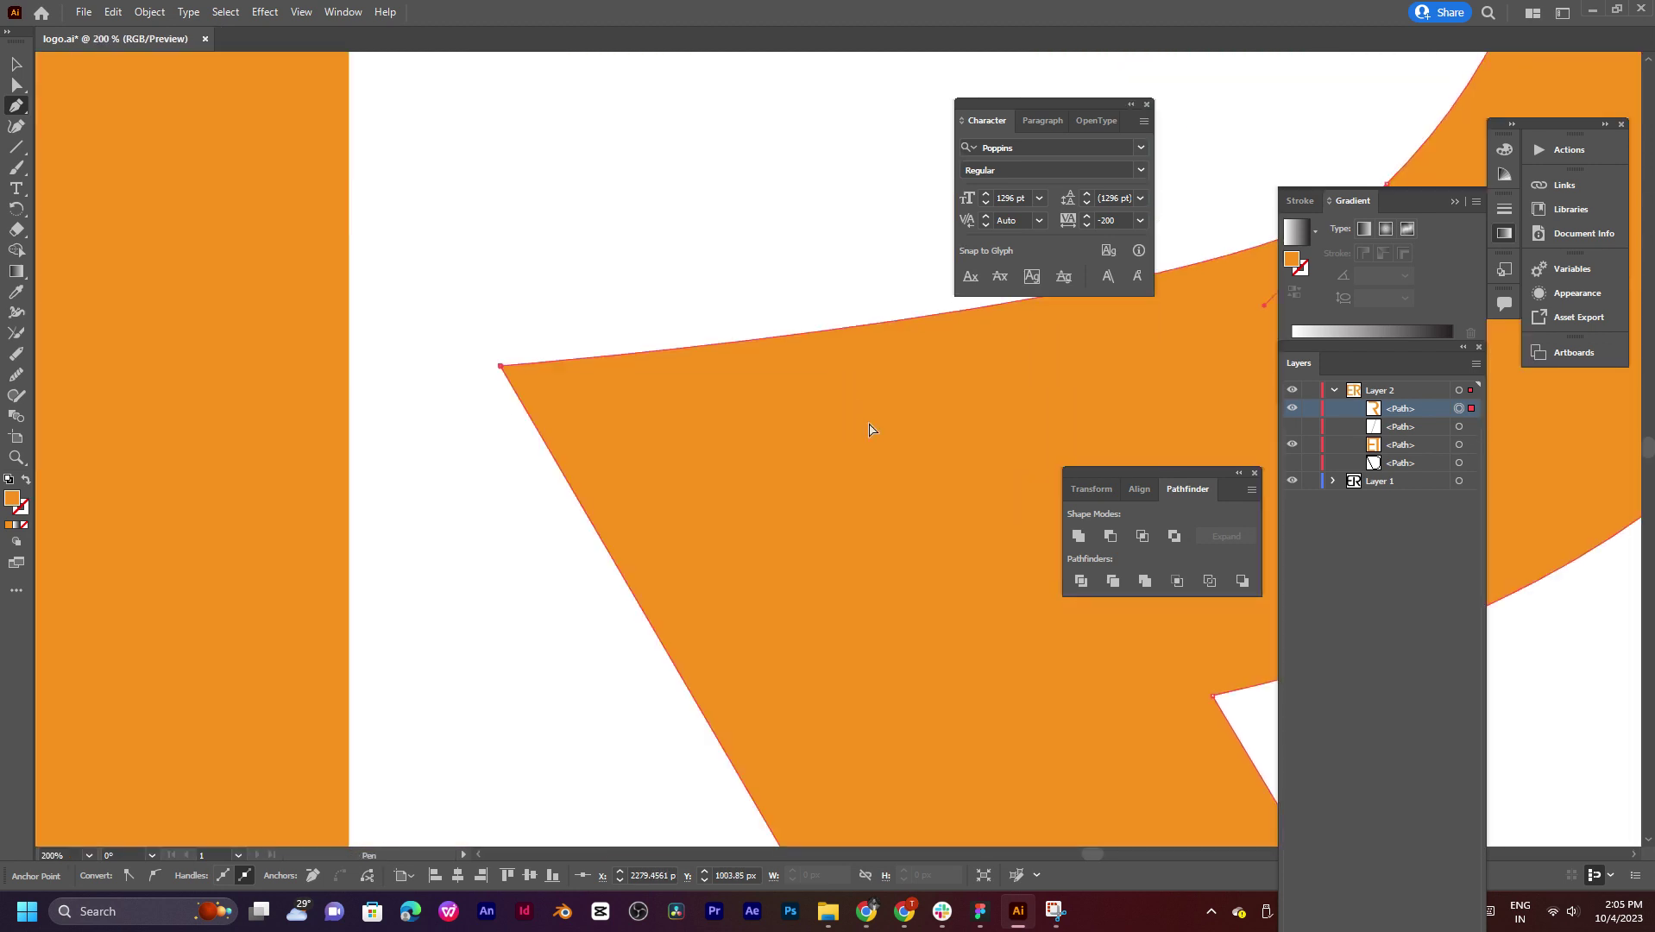
{"action": "key", "text": "ctrl+z"}
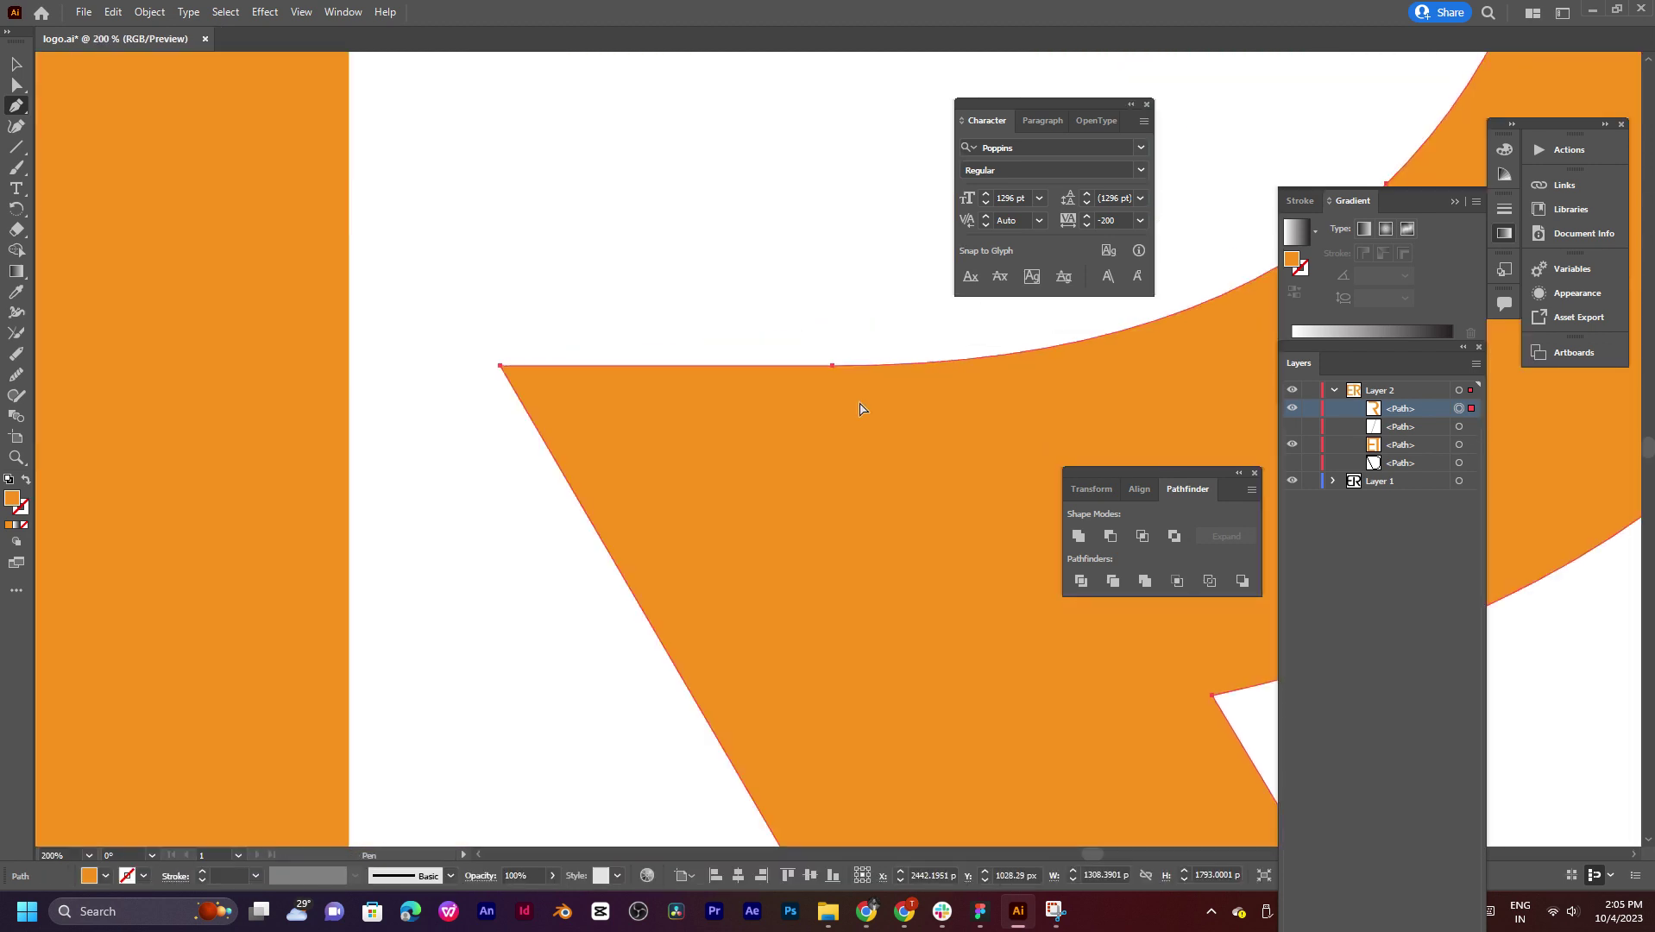
{"action": "scroll", "coordinate": [859, 409], "scroll_direction": "down", "scroll_amount": 5}
{"action": "mouse_move", "coordinate": [788, 323]}
{"action": "left_mouse_down"}
{"action": "mouse_move", "coordinate": [789, 344]}
{"action": "mouse_move", "coordinate": [688, 159]}
{"action": "mouse_move", "coordinate": [750, 340]}
{"action": "left_mouse_up"}
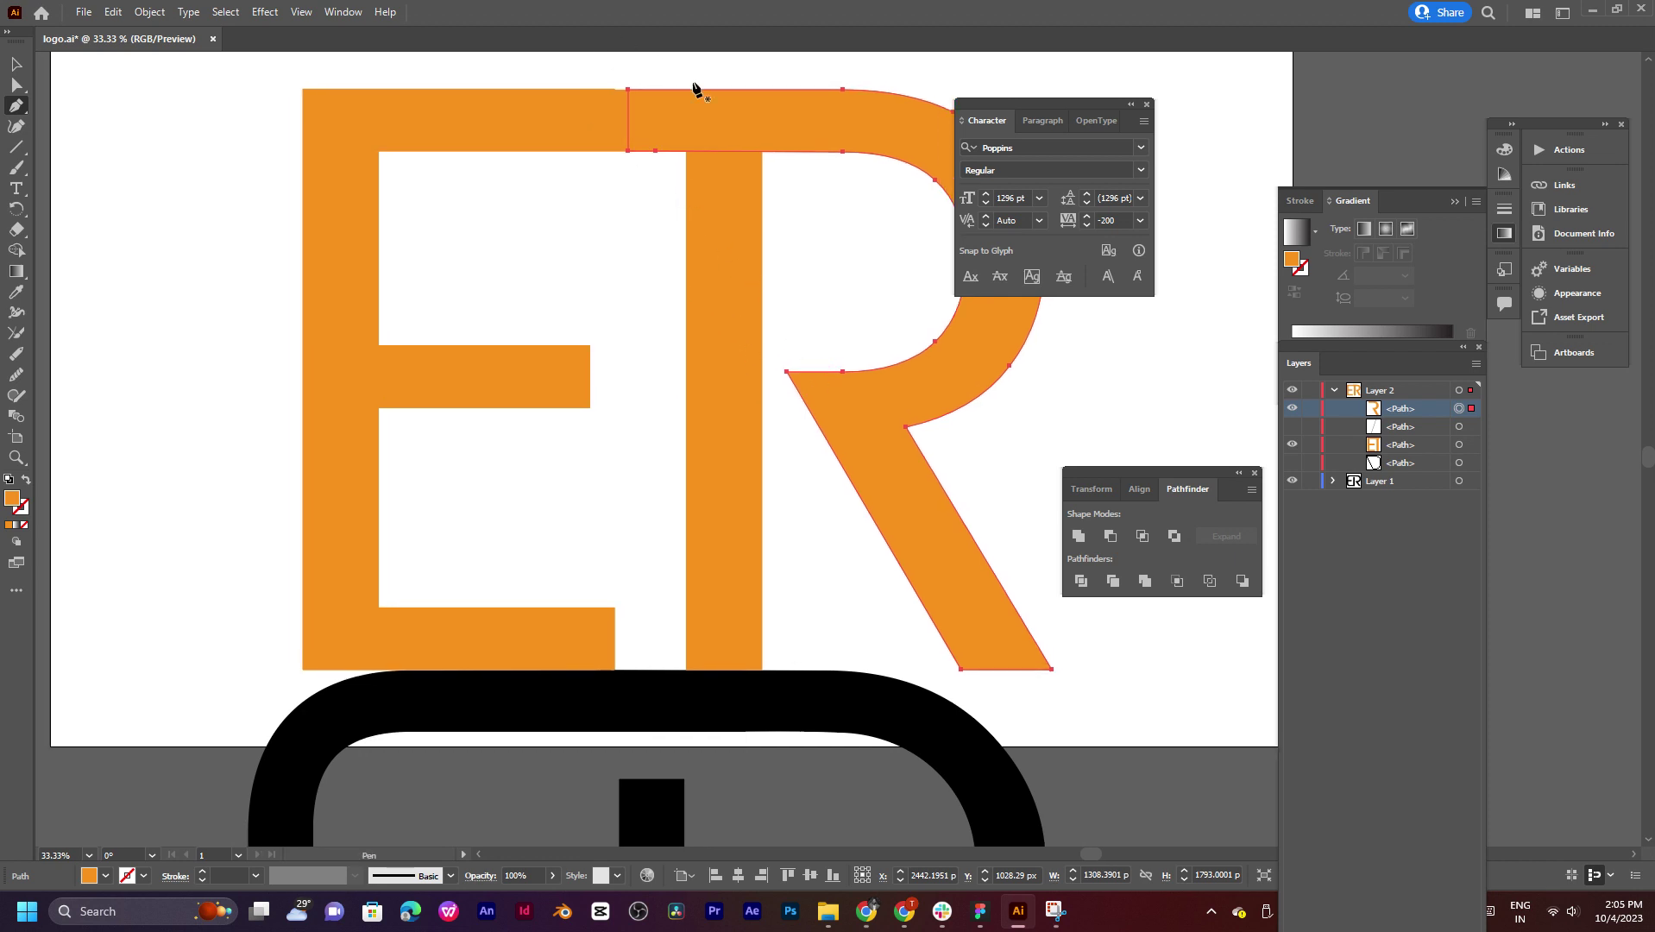
{"action": "left_click_drag", "start_coordinate": [828, 336], "coordinate": [772, 257]}
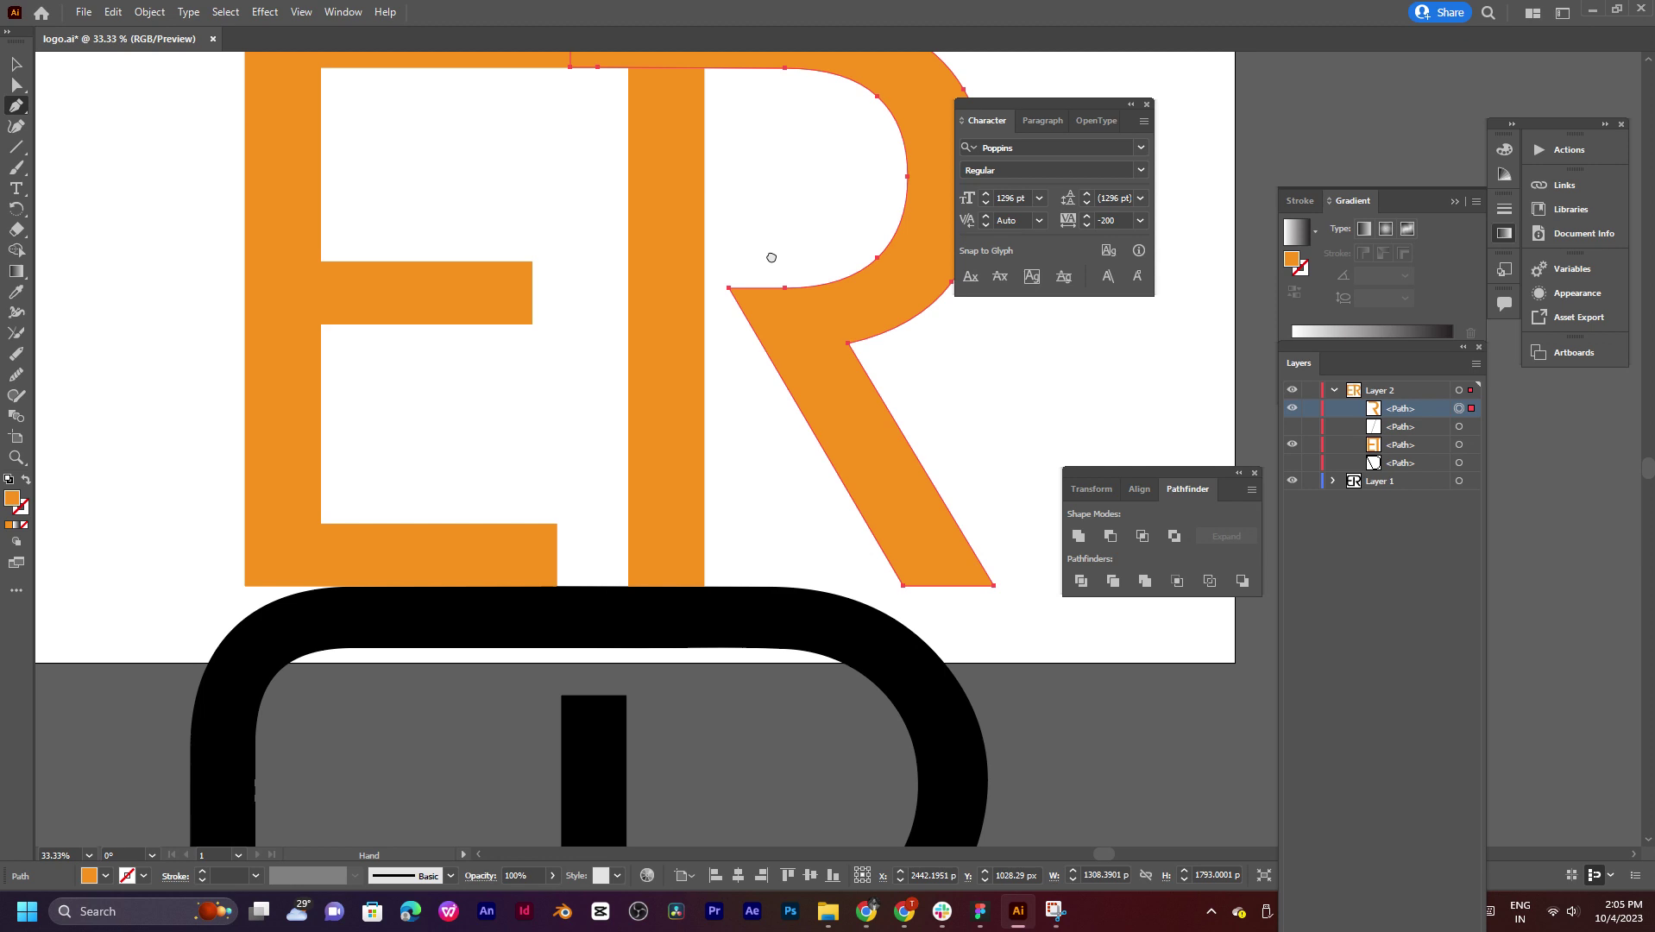
{"action": "left_click_drag", "start_coordinate": [771, 257], "coordinate": [786, 369]}
Step: Select the E with the R and merge both, including the R stem, using Shape Builder
{"action": "key", "text": "v"}
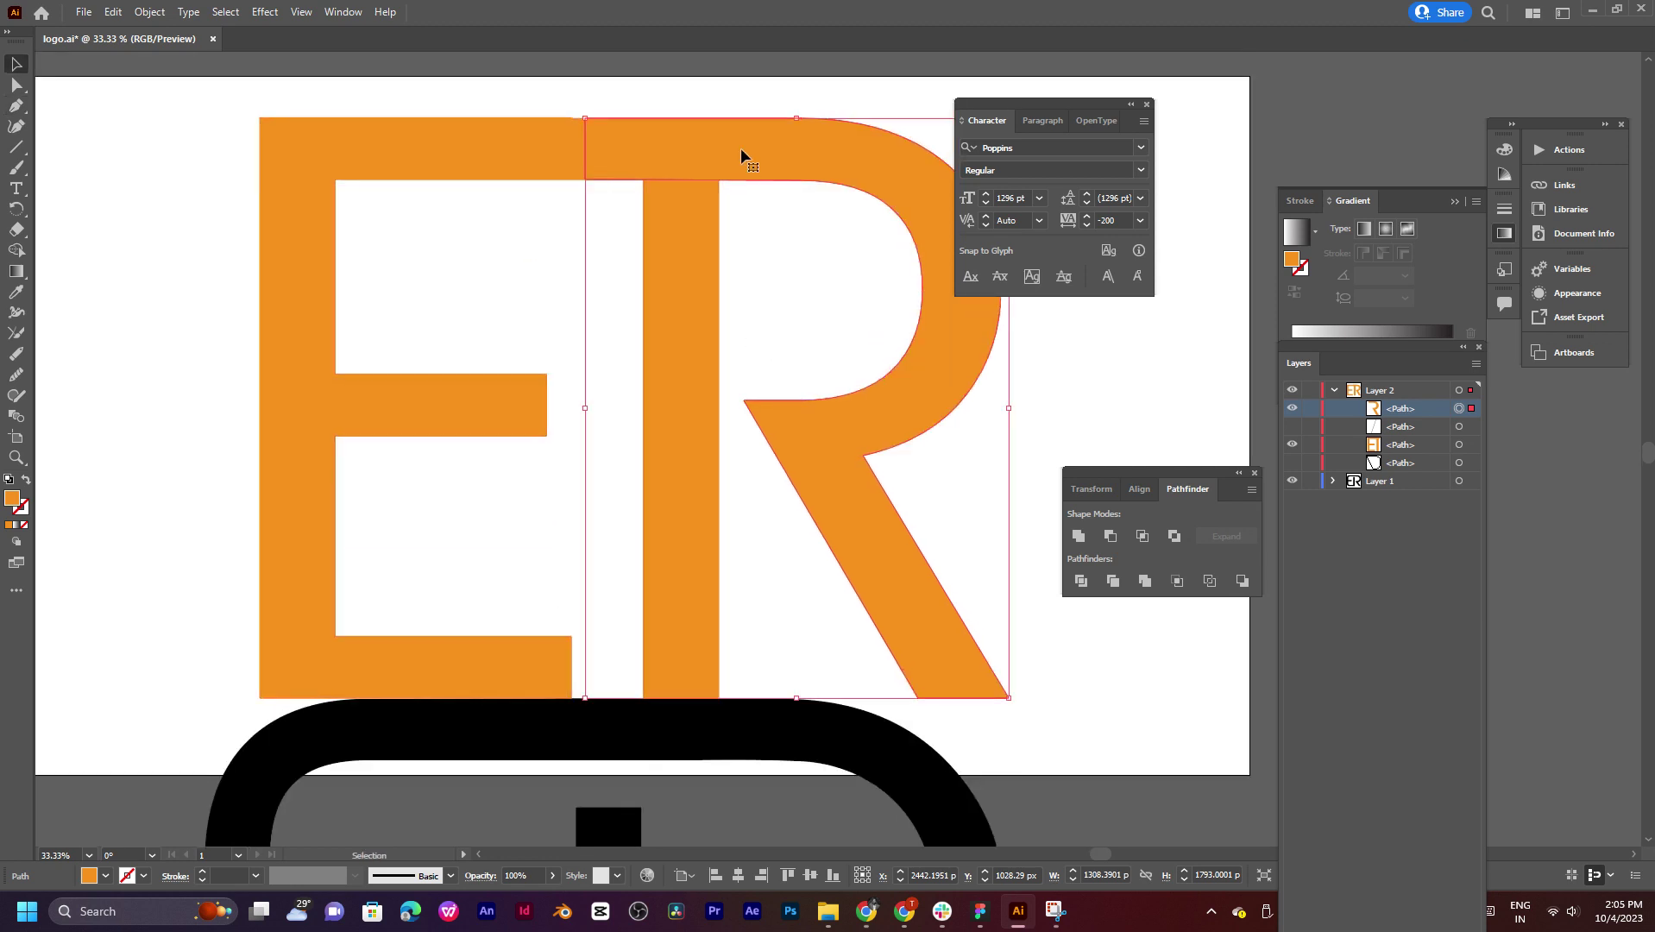
{"action": "left_click", "coordinate": [509, 414], "text": "shift"}
{"action": "key", "text": "shift+m"}
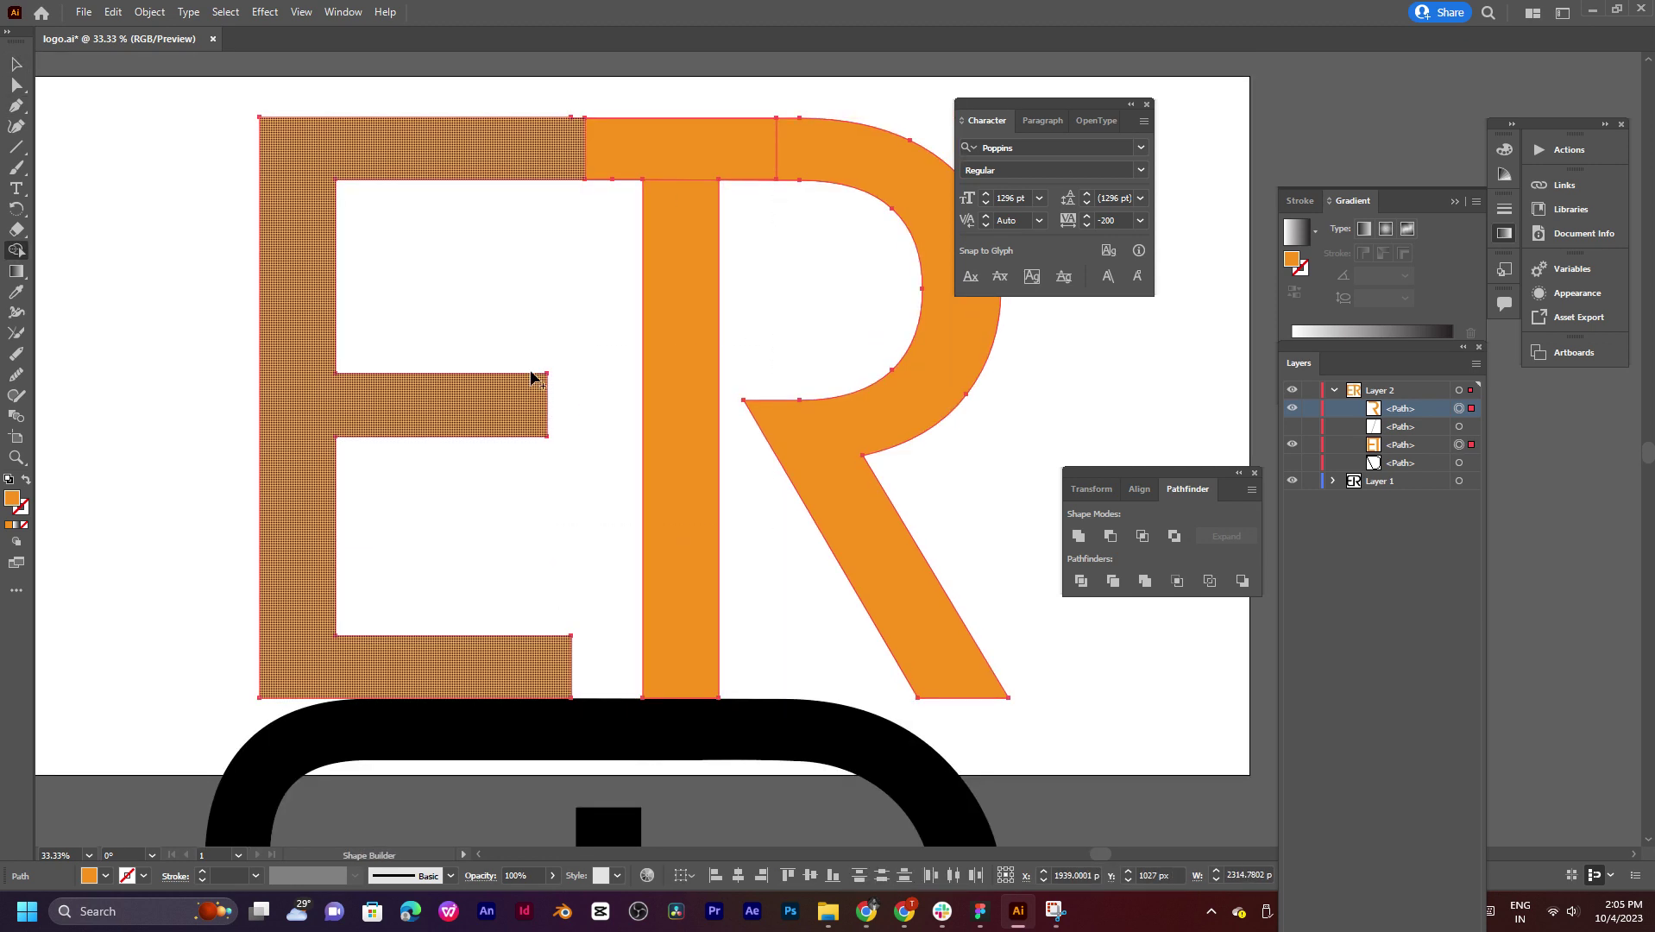
{"action": "left_click_drag", "start_coordinate": [535, 156], "coordinate": [846, 204]}
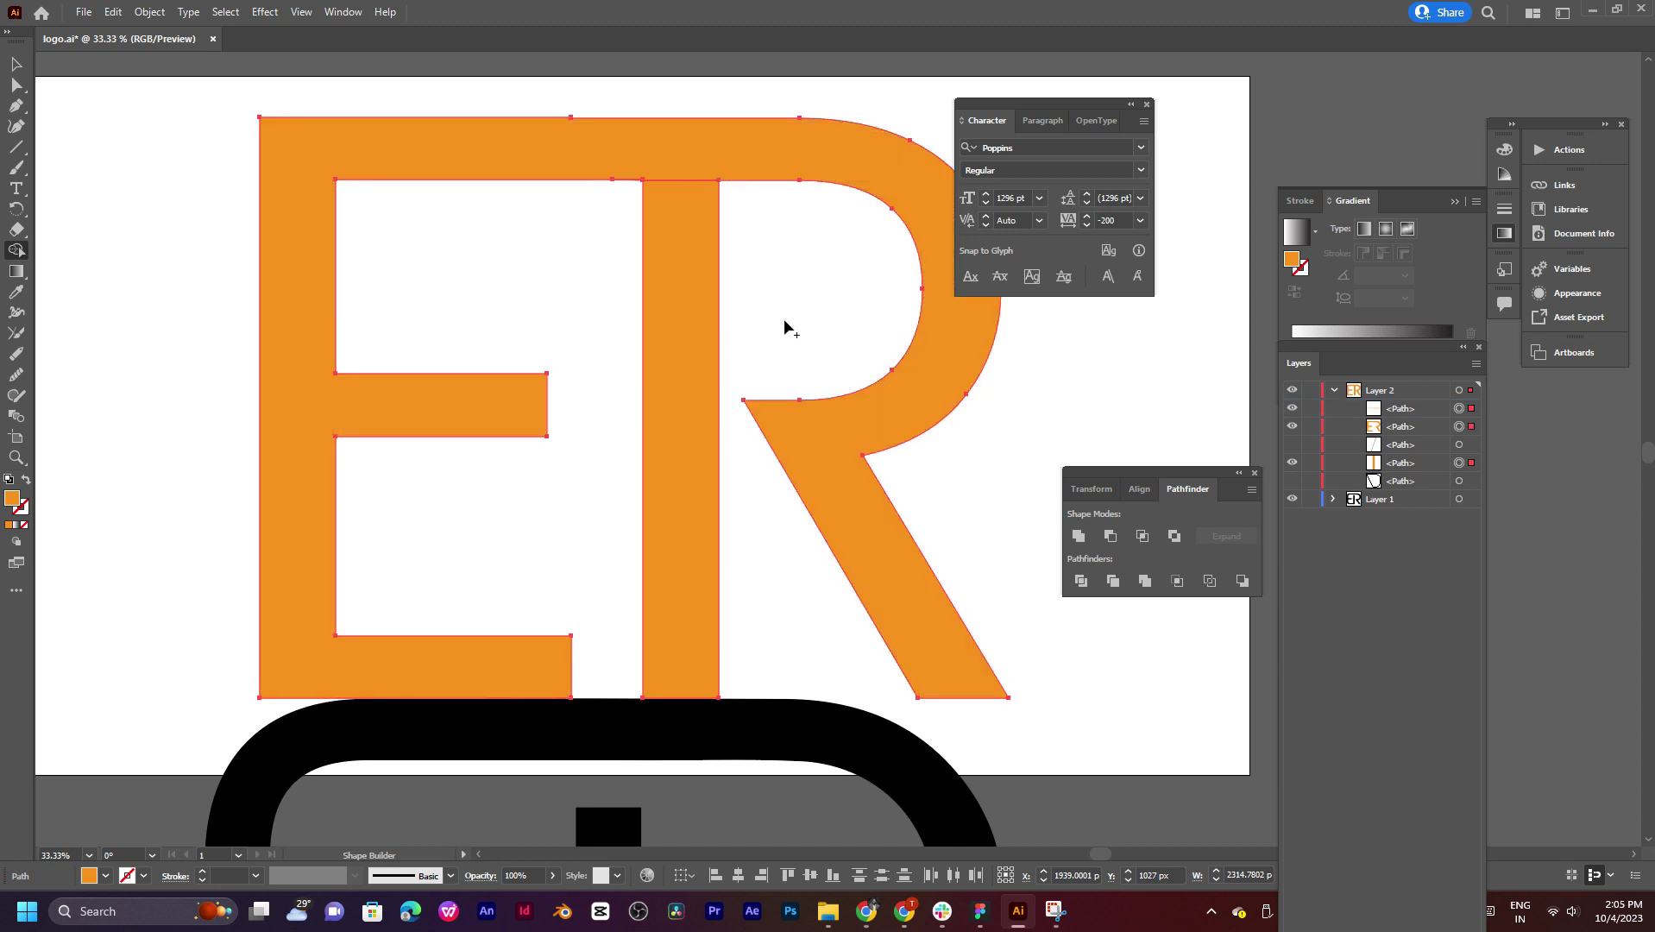
{"action": "left_click", "coordinate": [683, 261]}
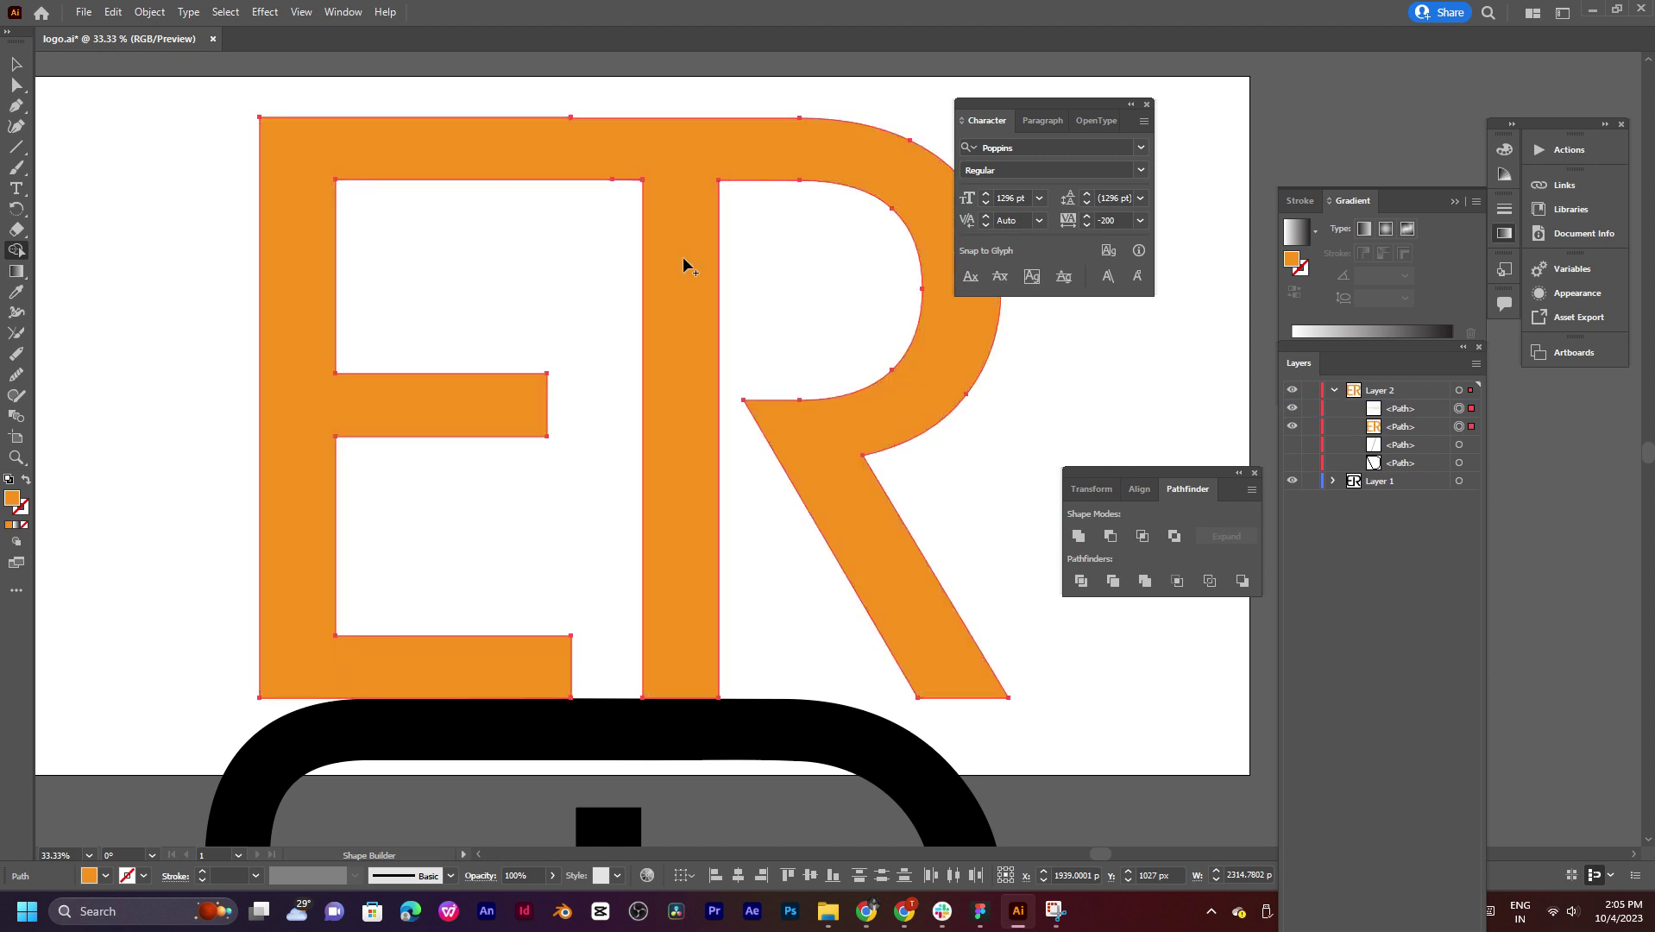
Step: Select the combined ER shape, zoom in on it, then deselect it
{"action": "key", "text": "v"}
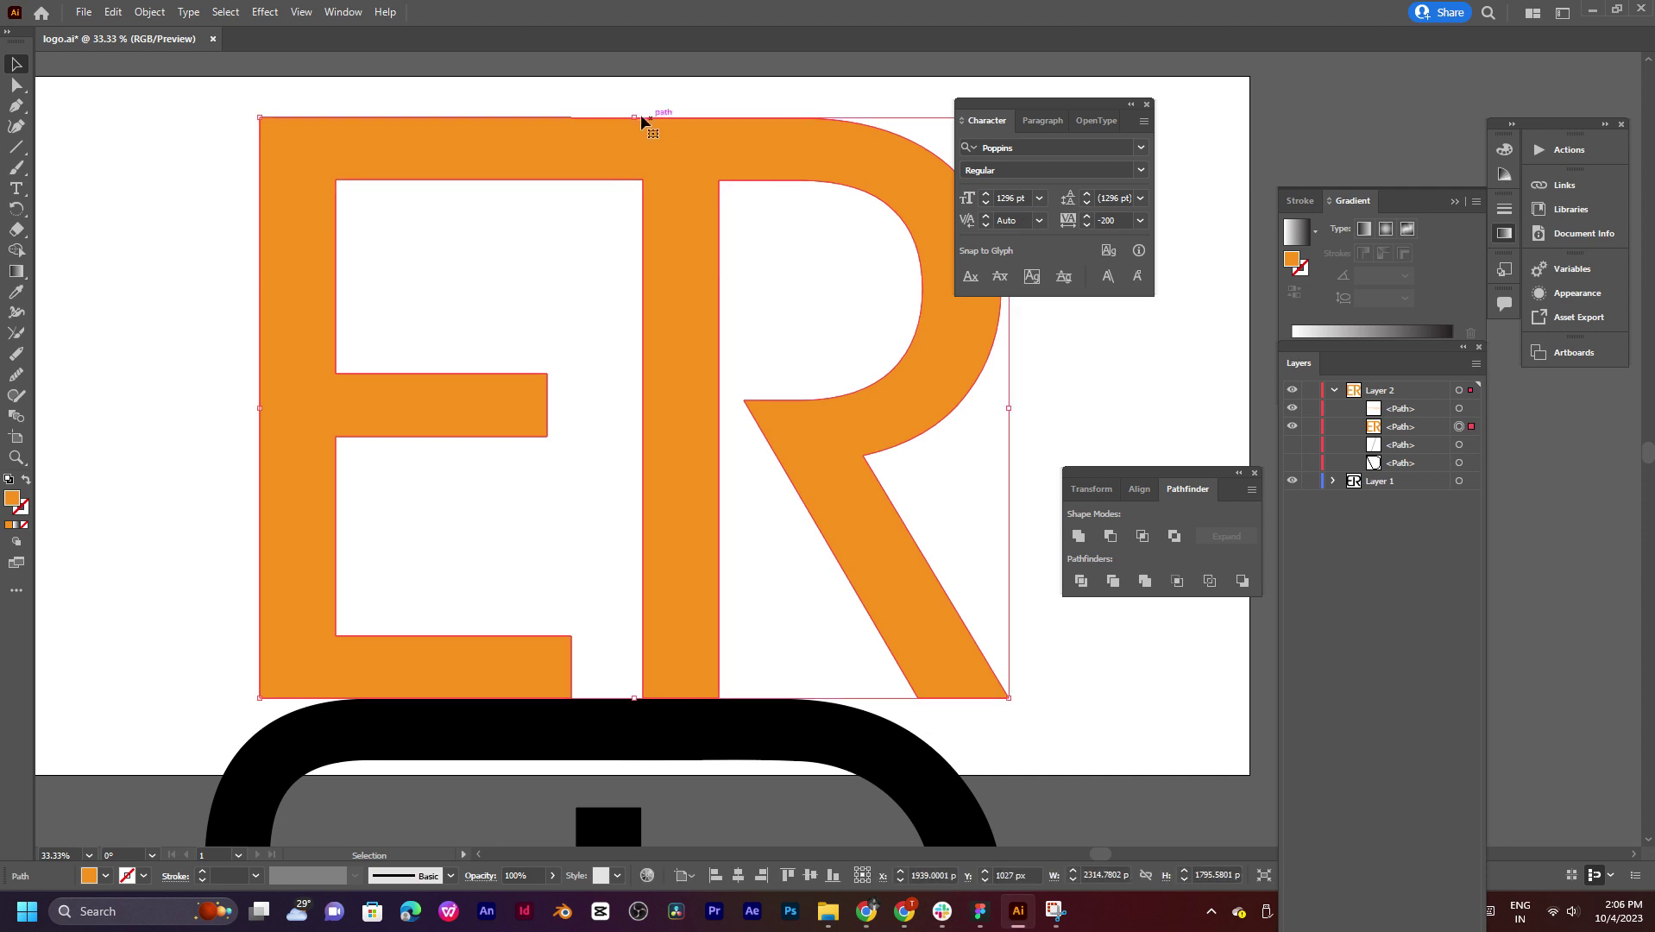
{"action": "left_click_drag", "start_coordinate": [582, 105], "coordinate": [925, 519]}
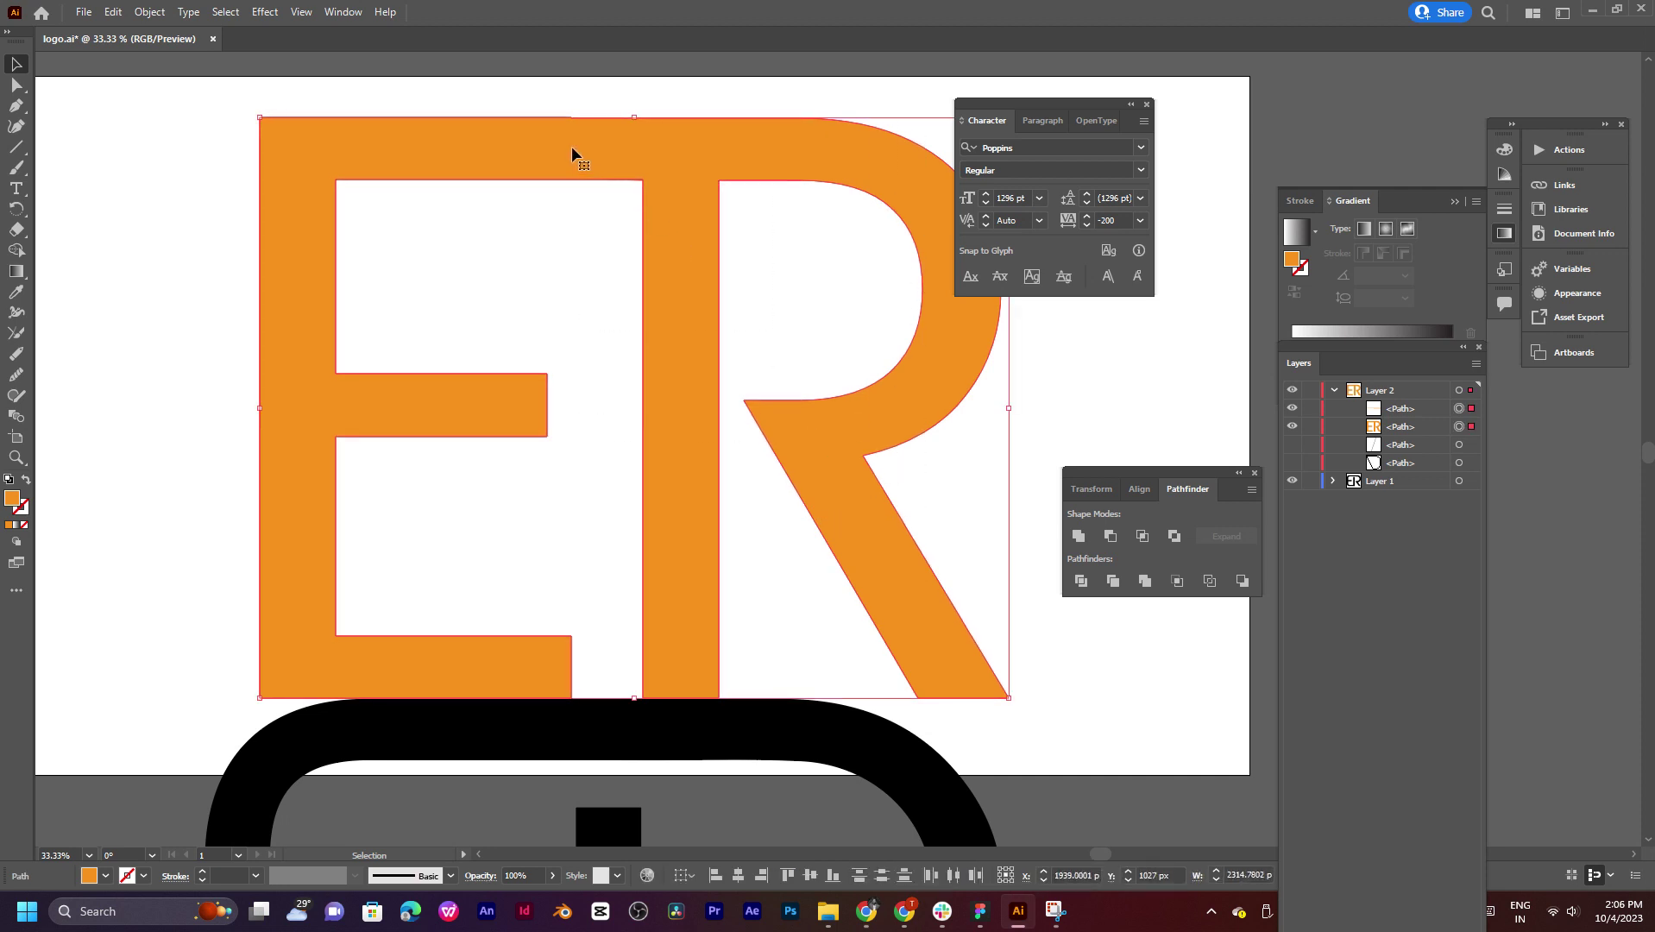
{"action": "scroll", "coordinate": [572, 146], "scroll_direction": "up", "scroll_amount": 2}
{"action": "scroll", "coordinate": [621, 254], "scroll_direction": "up", "scroll_amount": 2}
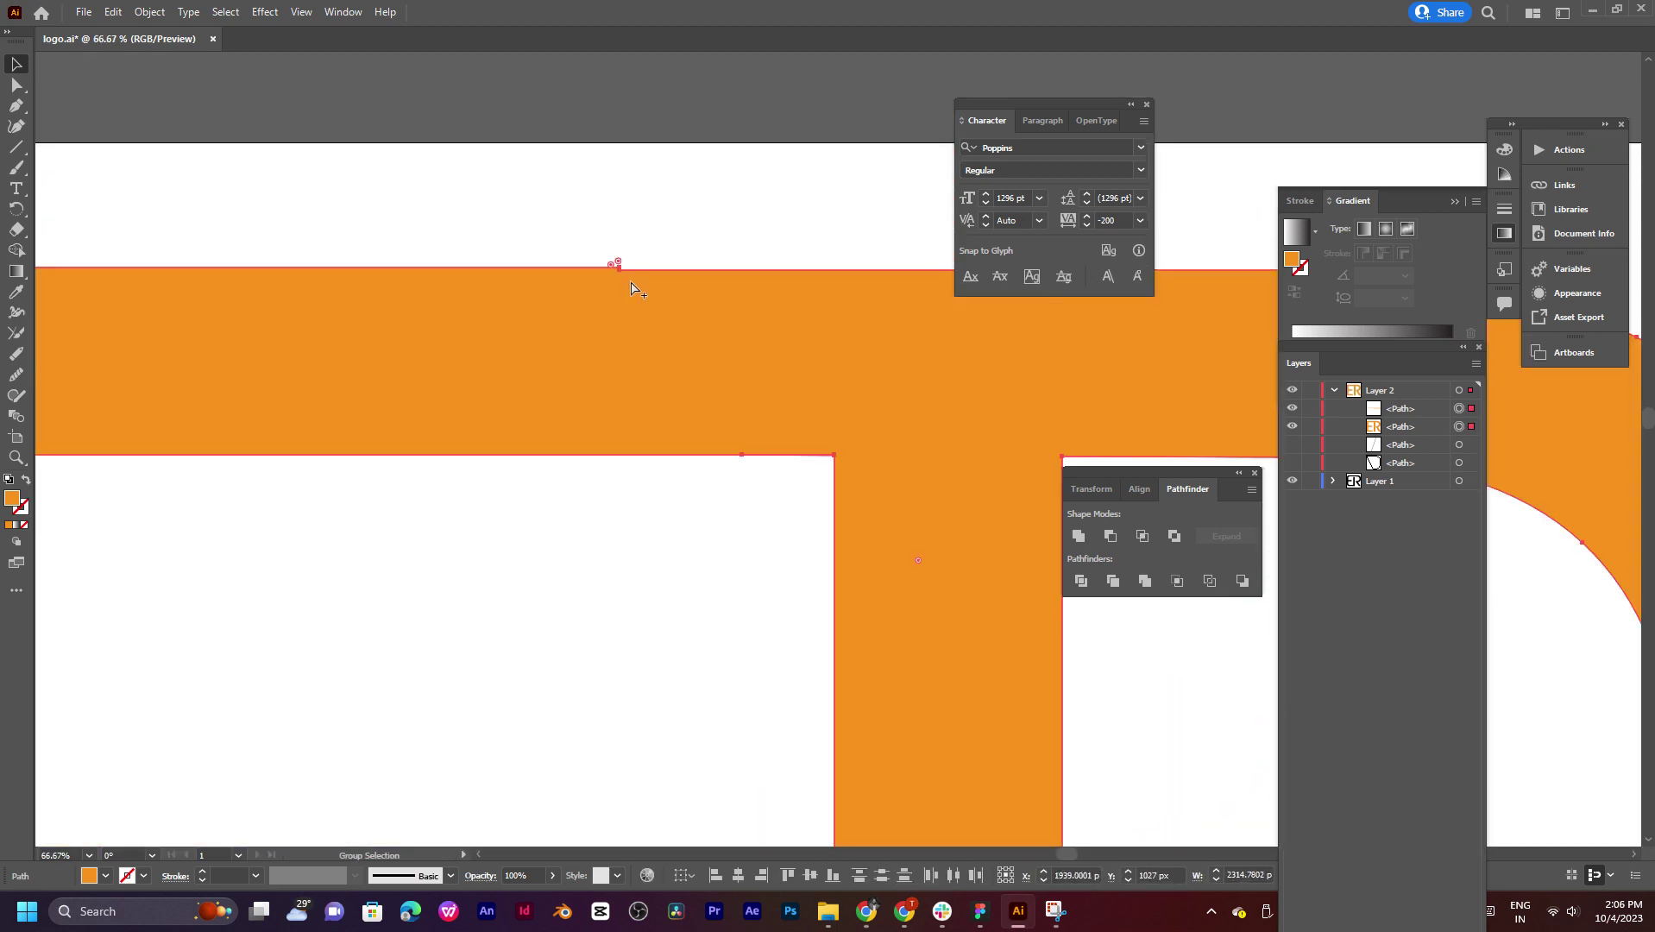
{"action": "scroll", "coordinate": [631, 287], "scroll_direction": "up", "scroll_amount": 5}
{"action": "scroll", "coordinate": [605, 246], "scroll_direction": "down", "scroll_amount": 5}
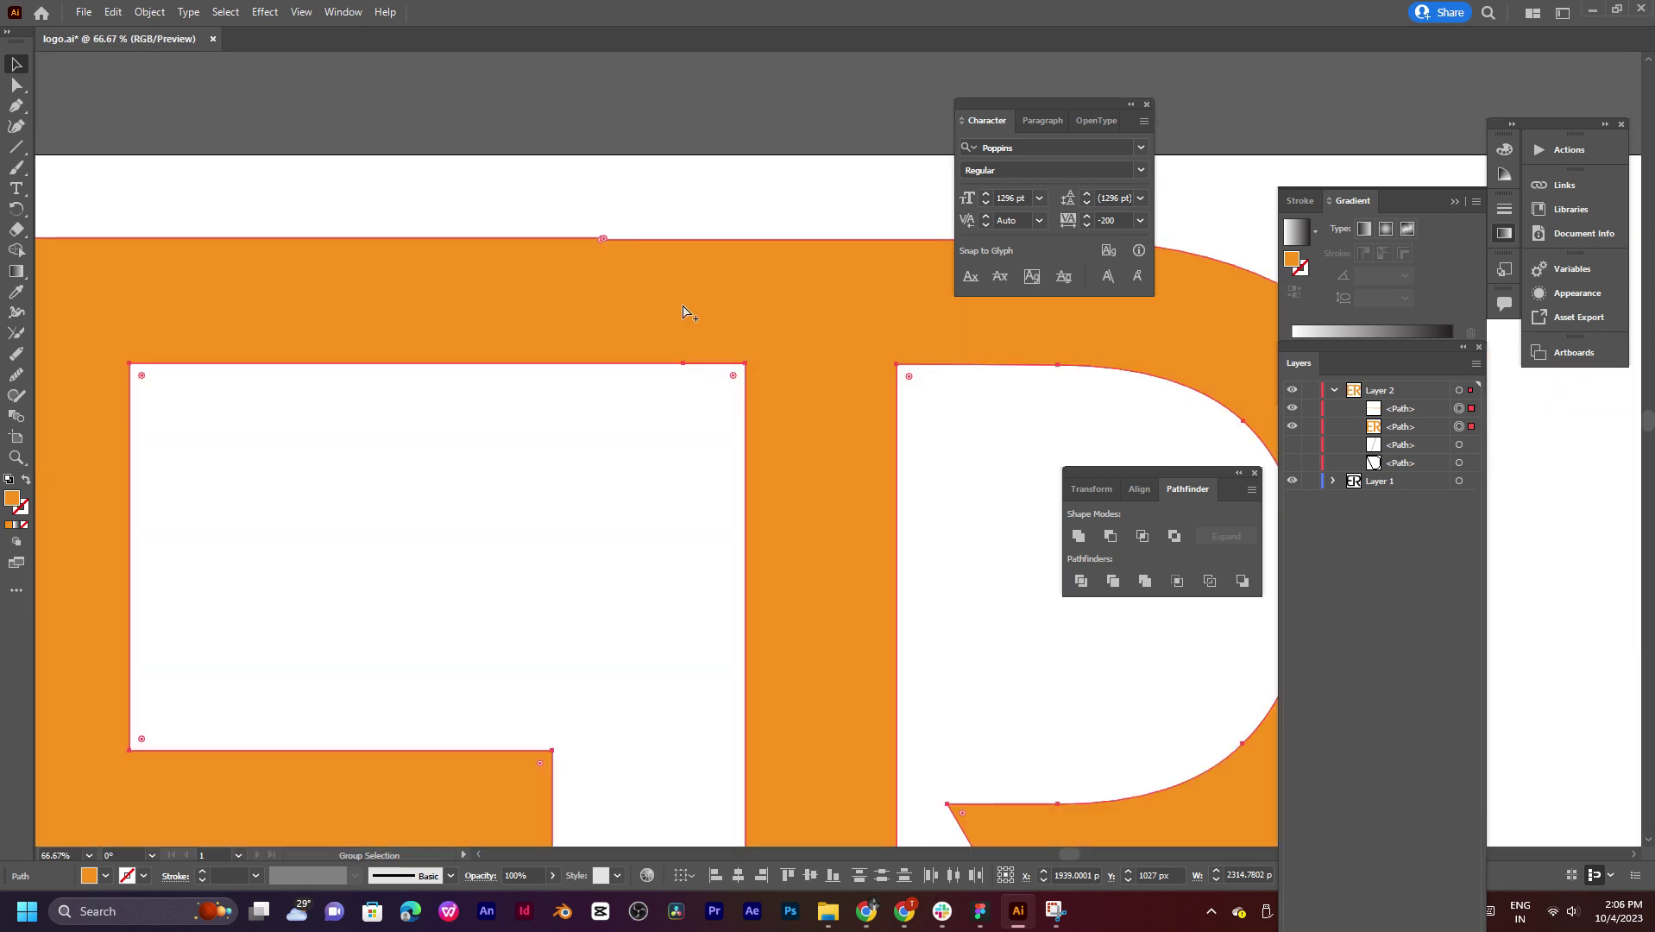
{"action": "scroll", "coordinate": [593, 303], "scroll_direction": "down", "scroll_amount": 1}
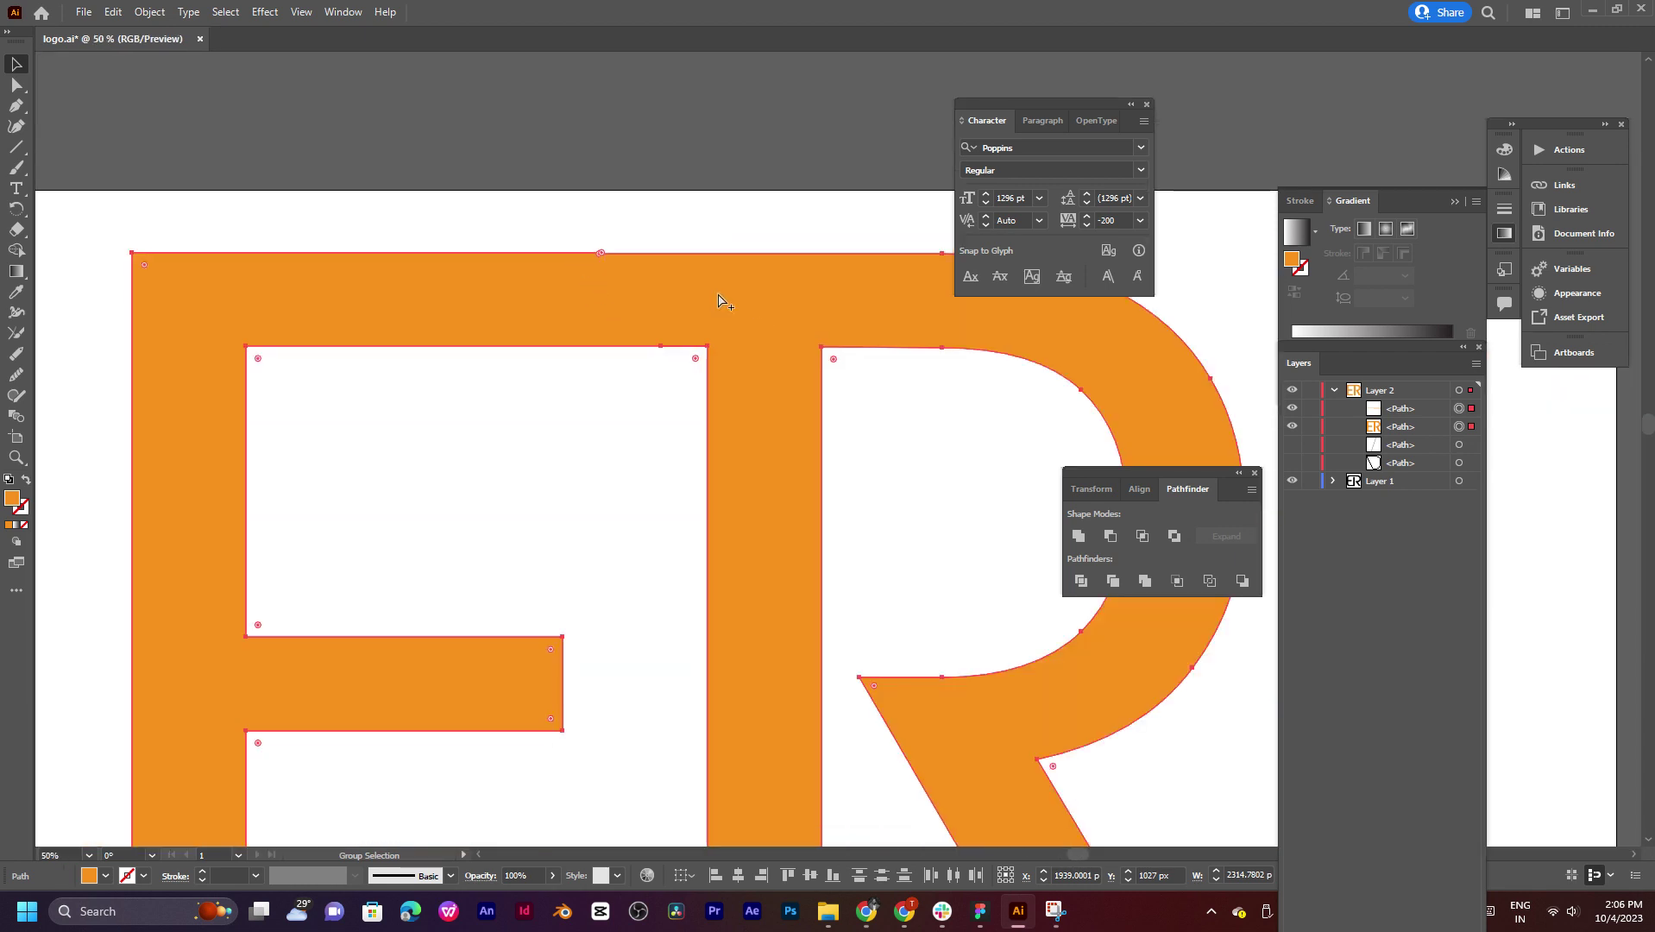
{"action": "scroll", "coordinate": [707, 297], "scroll_direction": "up", "scroll_amount": 2}
{"action": "scroll", "coordinate": [413, 233], "scroll_direction": "up", "scroll_amount": 1}
{"action": "scroll", "coordinate": [514, 311], "scroll_direction": "up", "scroll_amount": 4}
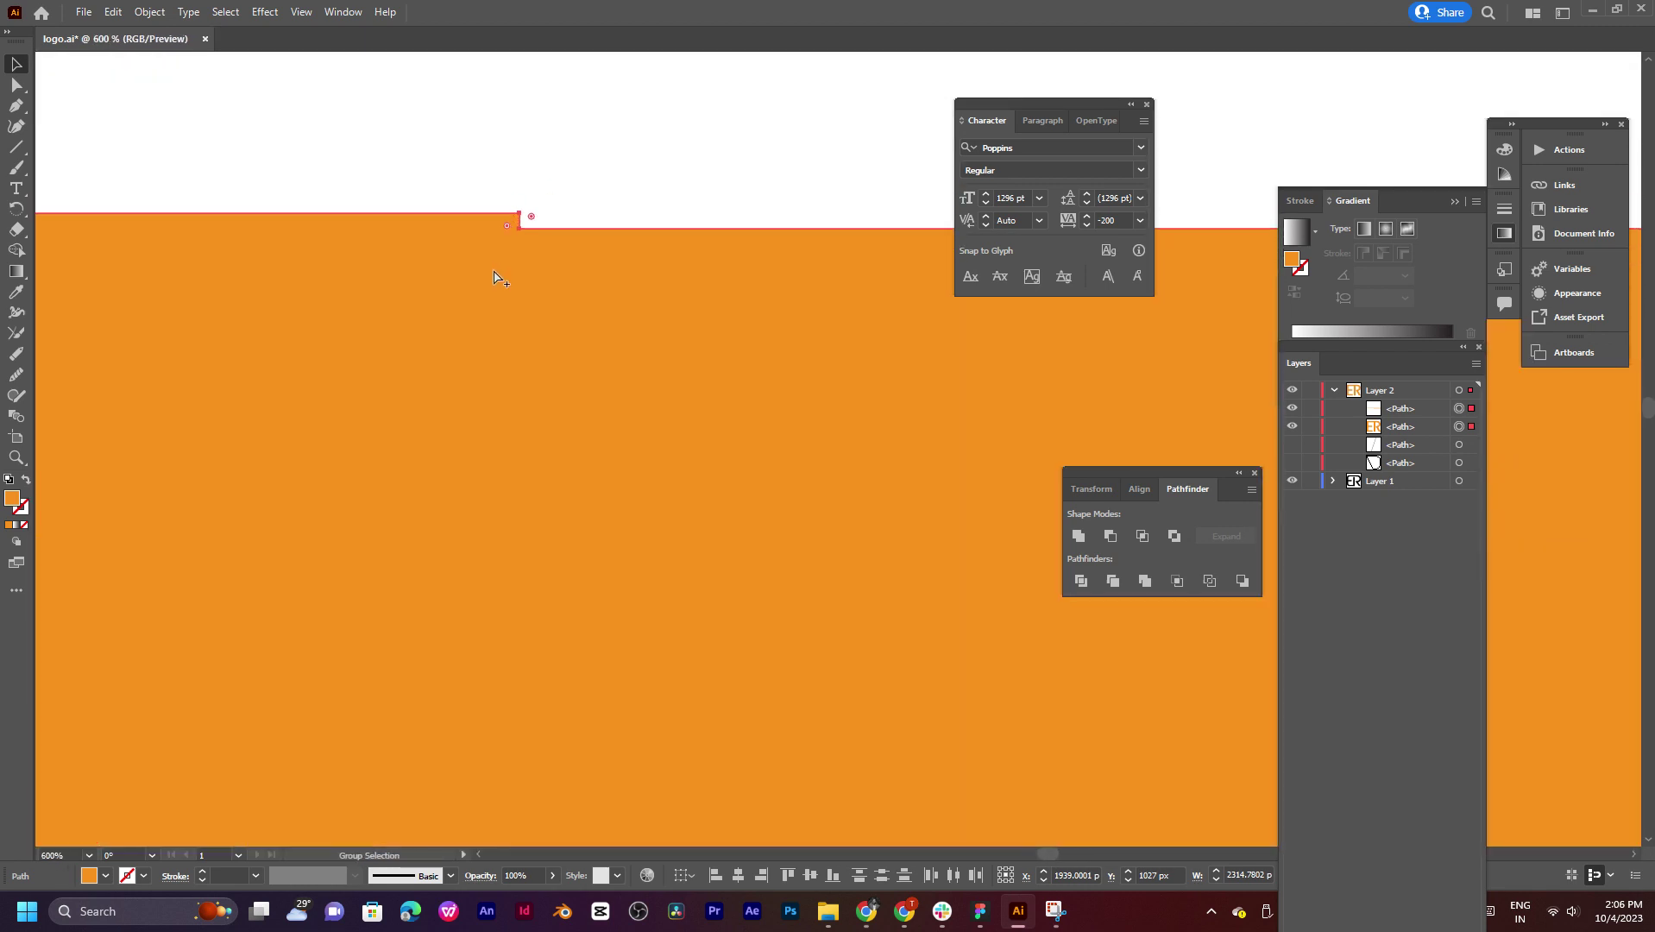
{"action": "left_click", "coordinate": [566, 182]}
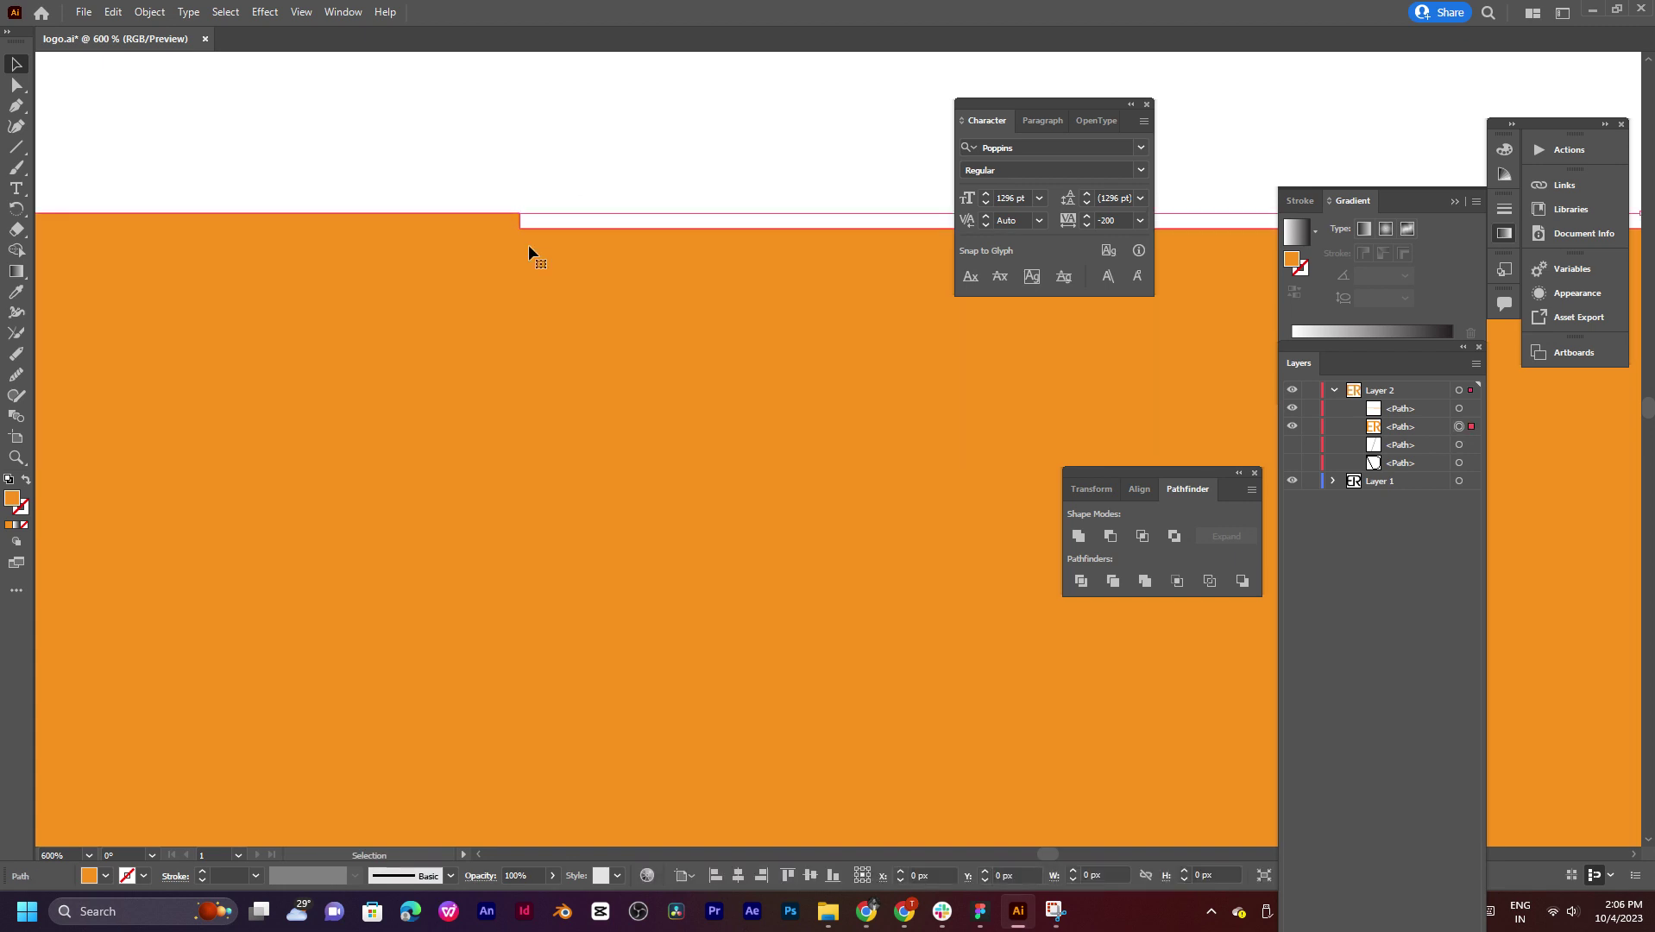
Step: Use the Pen tool to delete the extra anchor on the letters' top edge
{"action": "key", "text": "p"}
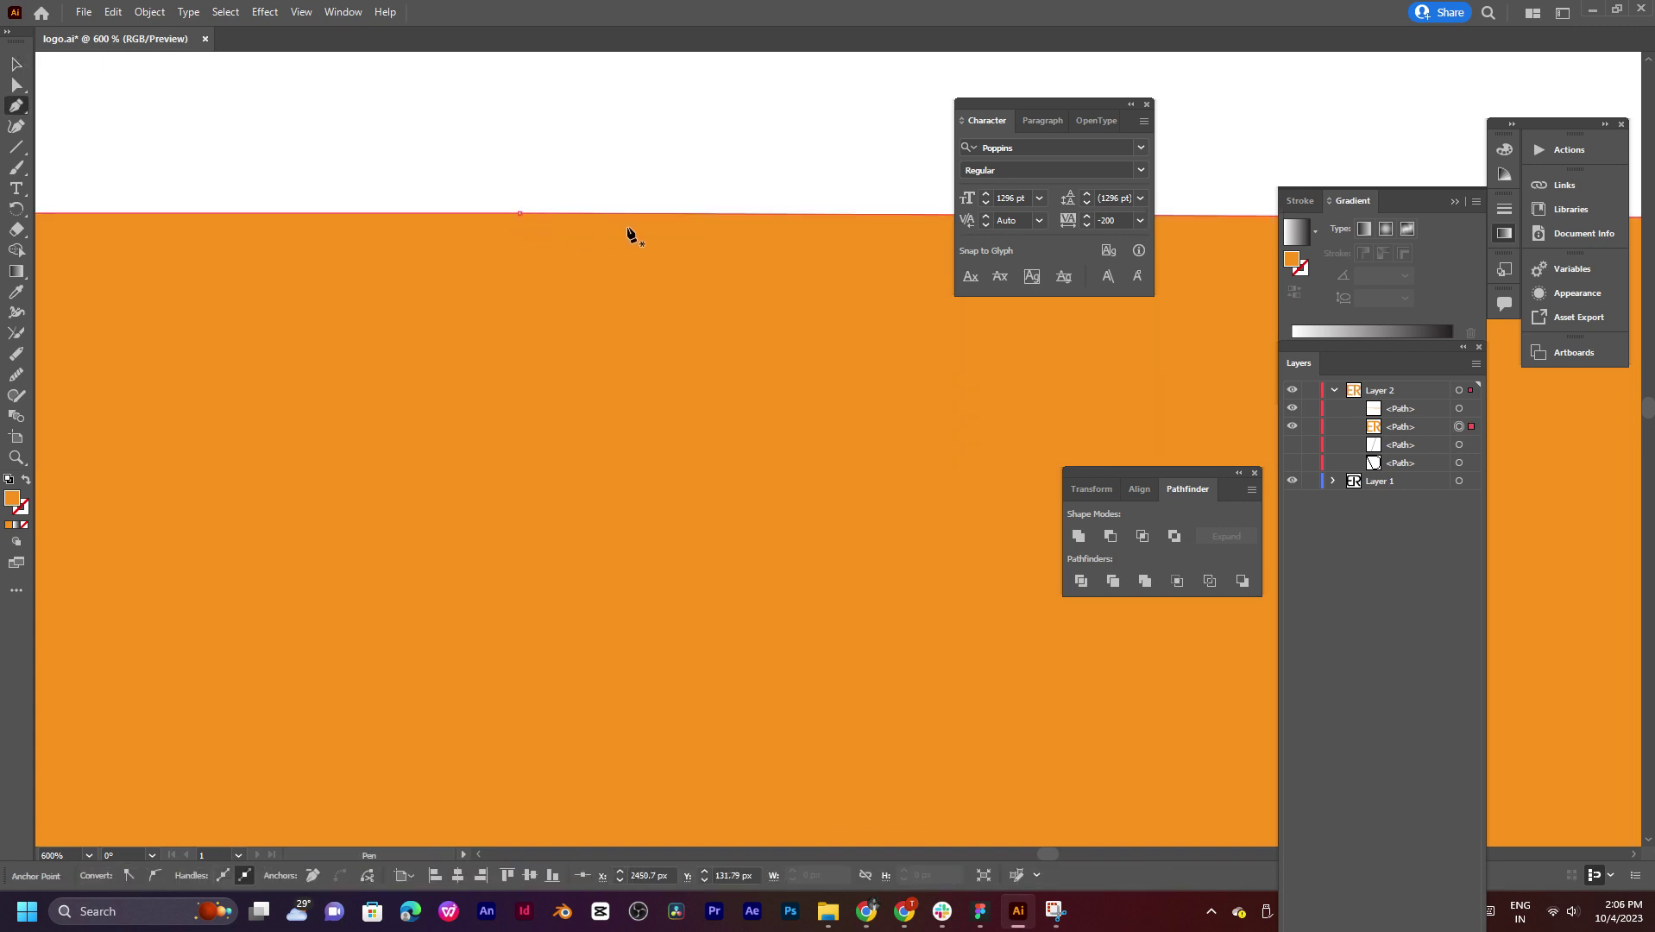
{"action": "scroll", "coordinate": [630, 228], "scroll_direction": "down", "scroll_amount": 2}
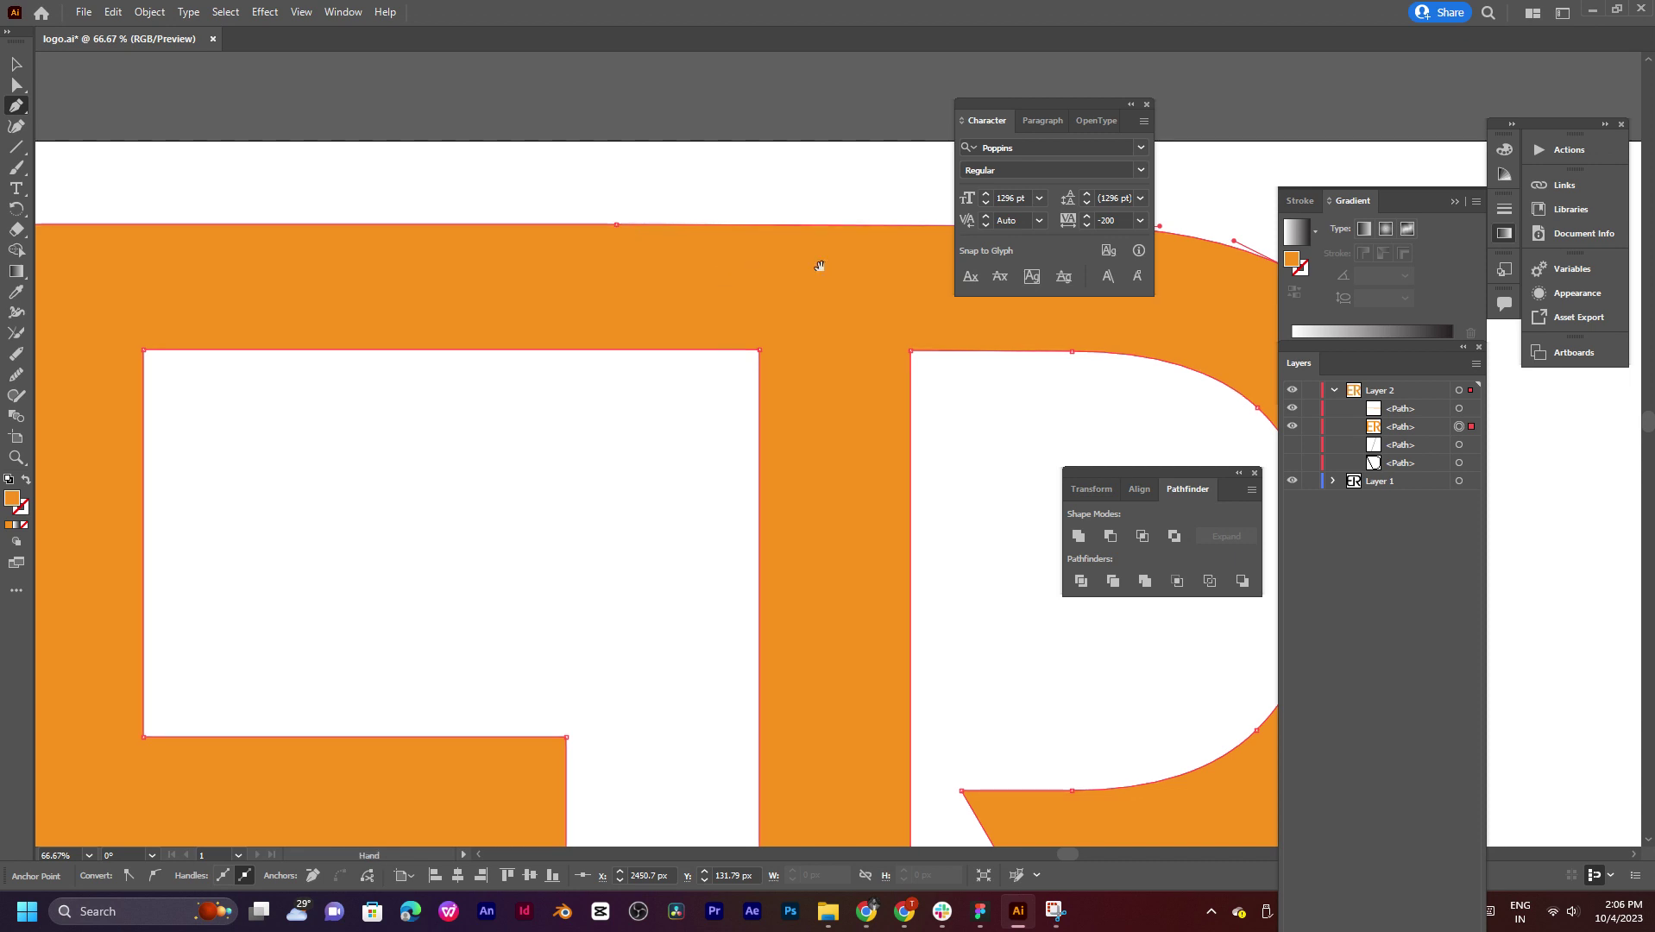
{"action": "scroll", "coordinate": [760, 293], "scroll_direction": "down", "scroll_amount": 1}
{"action": "scroll", "coordinate": [750, 345], "scroll_direction": "up", "scroll_amount": 1}
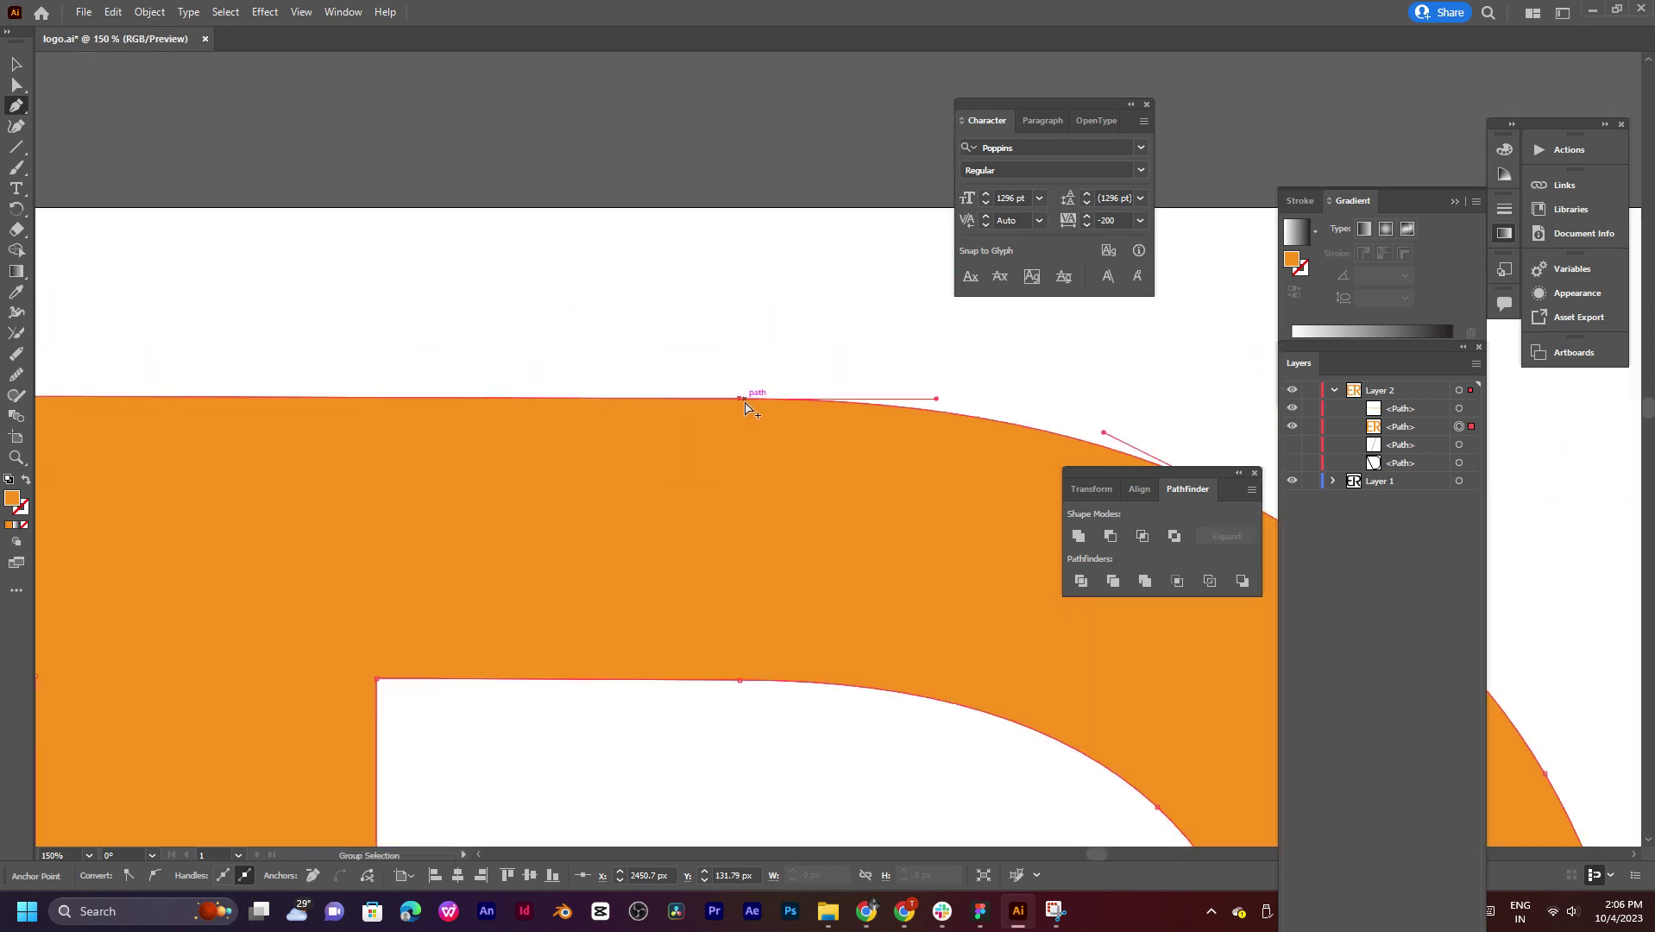
{"action": "scroll", "coordinate": [749, 395], "scroll_direction": "down", "scroll_amount": 1}
{"action": "scroll", "coordinate": [755, 420], "scroll_direction": "down", "scroll_amount": 1}
{"action": "left_click_drag", "start_coordinate": [747, 469], "coordinate": [794, 295]}
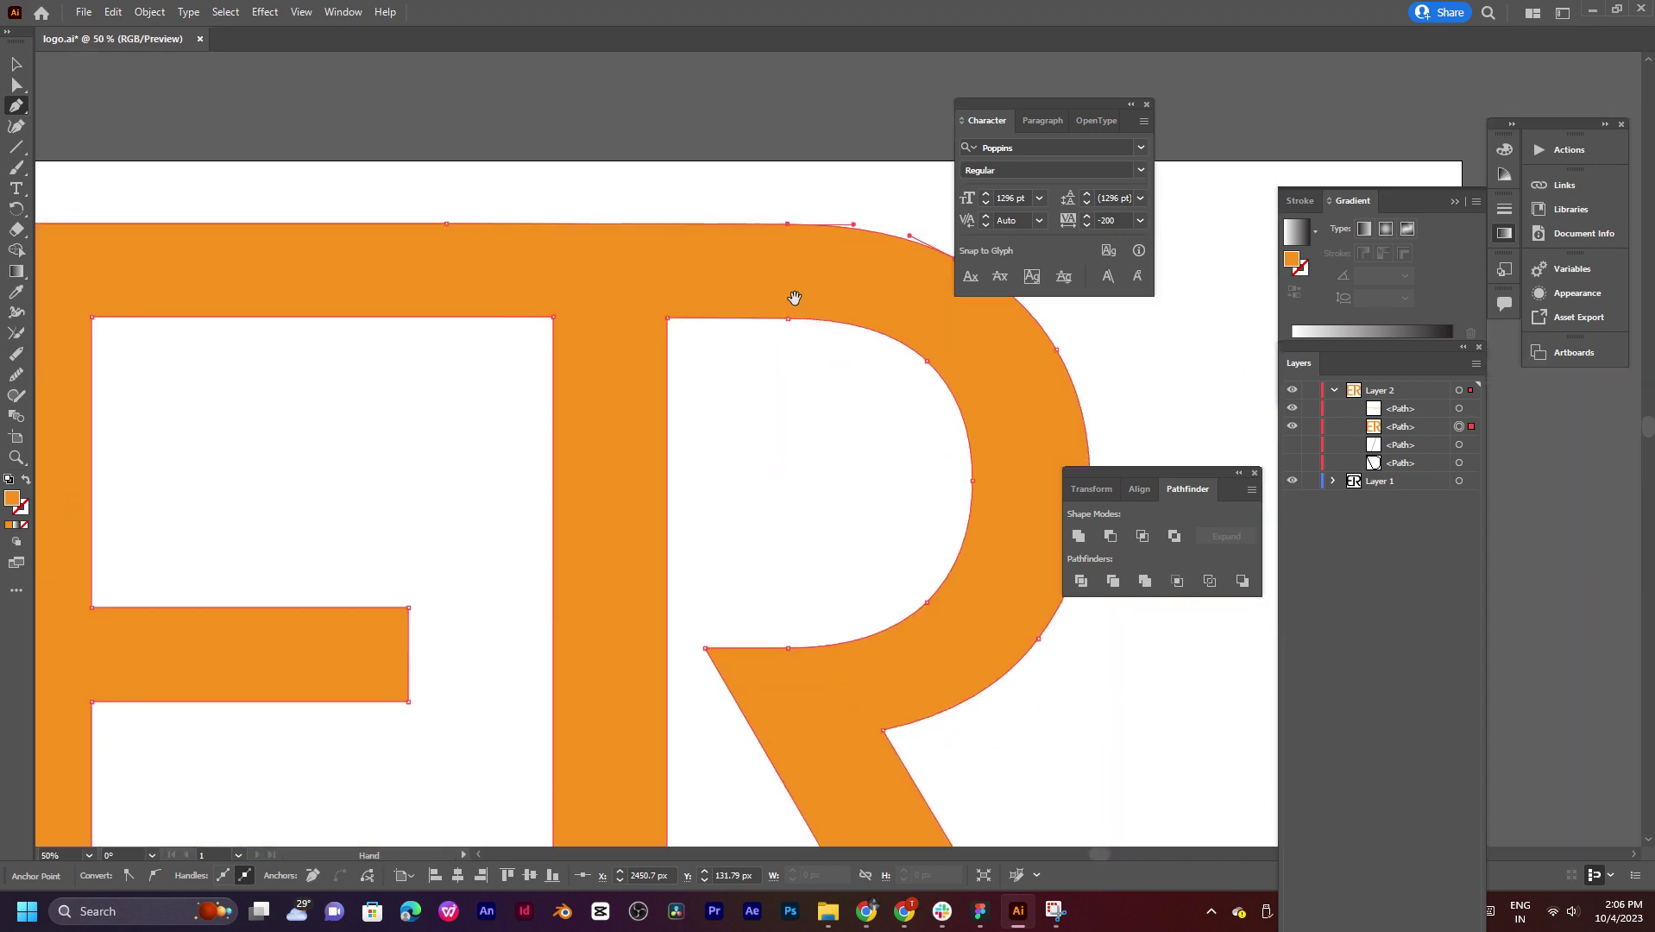
{"action": "left_click_drag", "start_coordinate": [794, 506], "coordinate": [809, 447]}
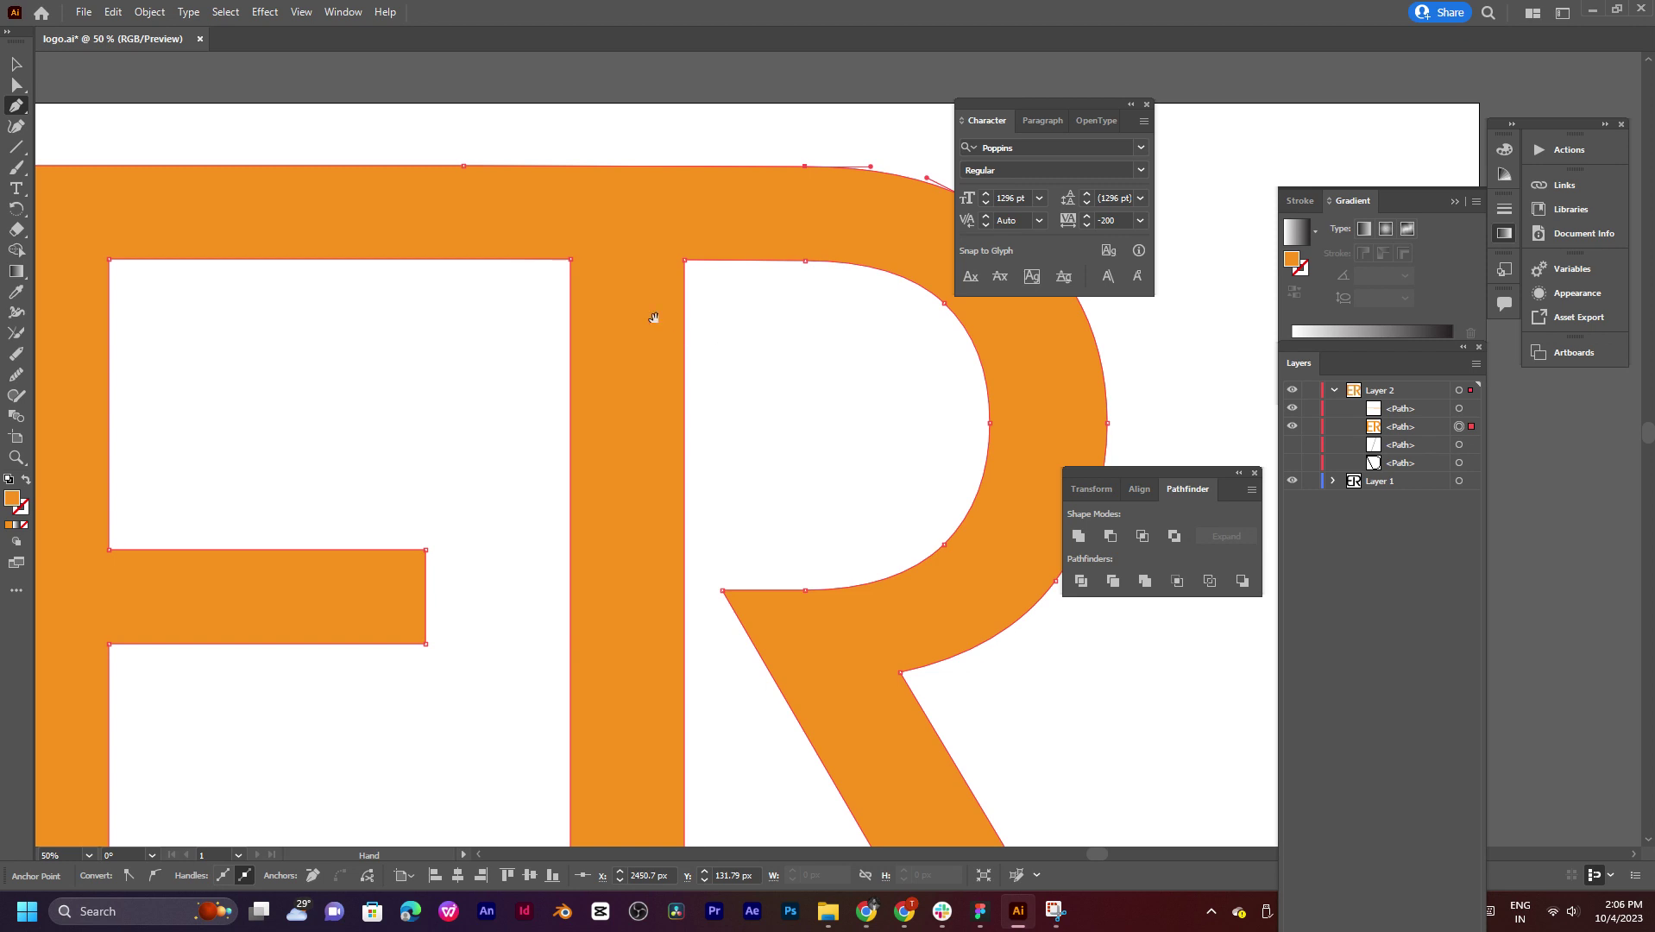
{"action": "left_click_drag", "start_coordinate": [654, 318], "coordinate": [738, 287]}
{"action": "left_click_drag", "start_coordinate": [791, 460], "coordinate": [753, 192]}
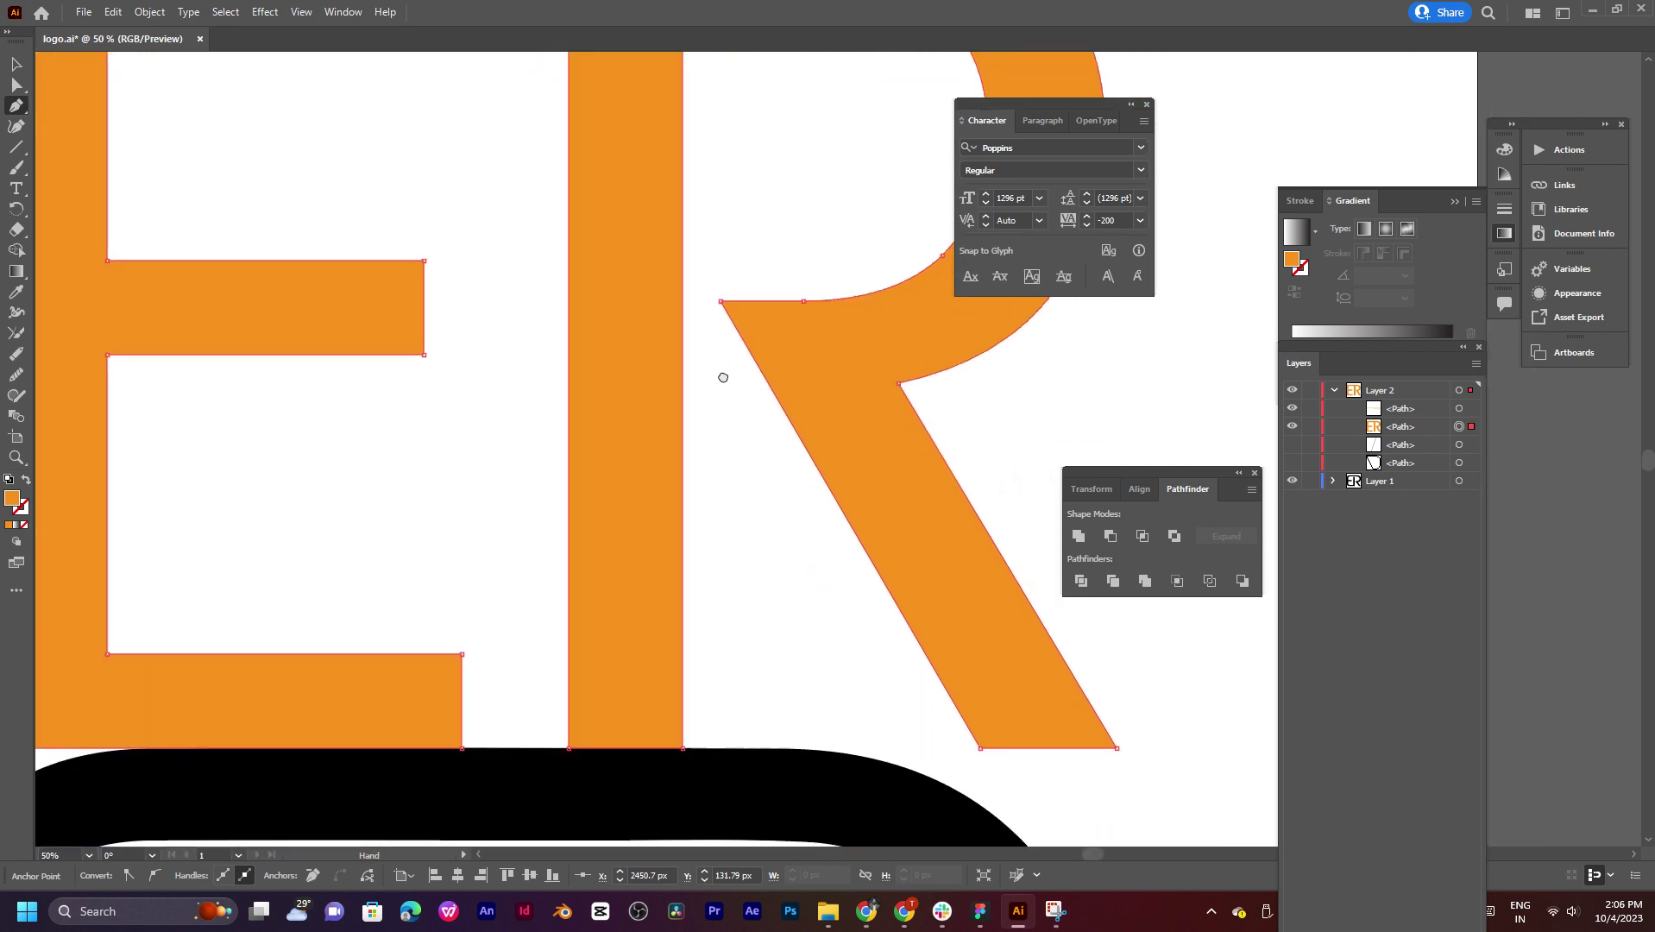
{"action": "mouse_move", "coordinate": [720, 373]}
{"action": "left_mouse_down"}
{"action": "mouse_move", "coordinate": [585, 411]}
{"action": "mouse_move", "coordinate": [604, 580]}
{"action": "left_mouse_up"}
{"action": "left_click_drag", "start_coordinate": [699, 434], "coordinate": [691, 480]}
{"action": "mouse_move", "coordinate": [590, 459]}
{"action": "left_mouse_down"}
{"action": "mouse_move", "coordinate": [713, 418]}
{"action": "mouse_move", "coordinate": [649, 301]}
{"action": "left_mouse_up"}
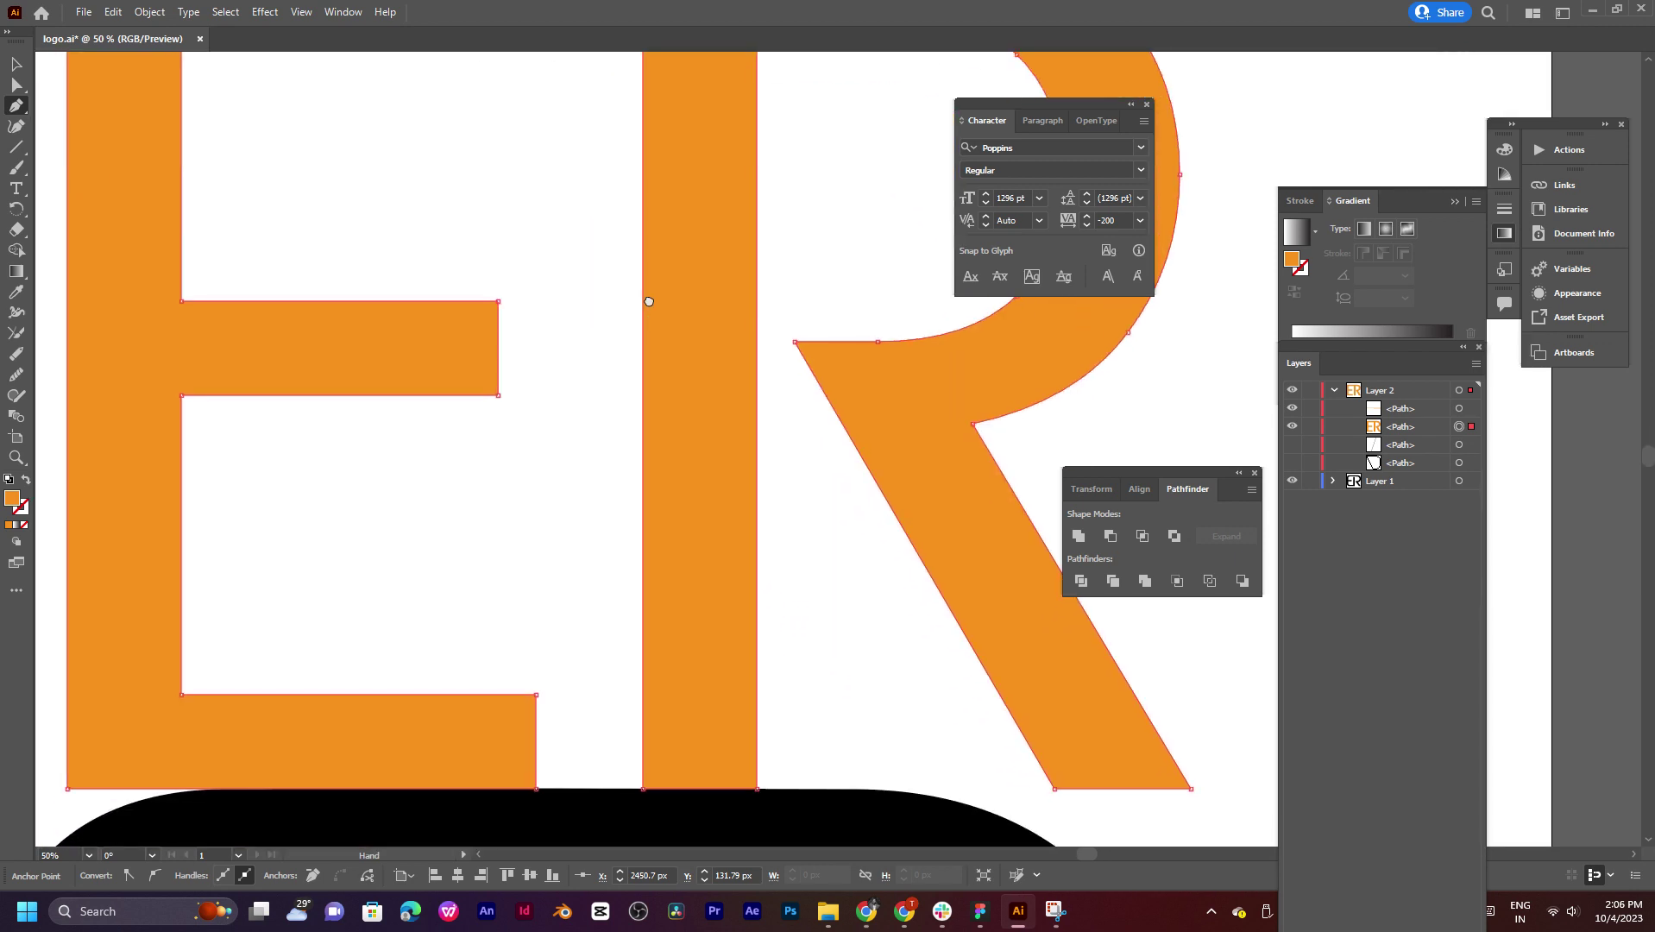
{"action": "left_click_drag", "start_coordinate": [649, 301], "coordinate": [609, 480]}
{"action": "left_click_drag", "start_coordinate": [704, 363], "coordinate": [665, 369]}
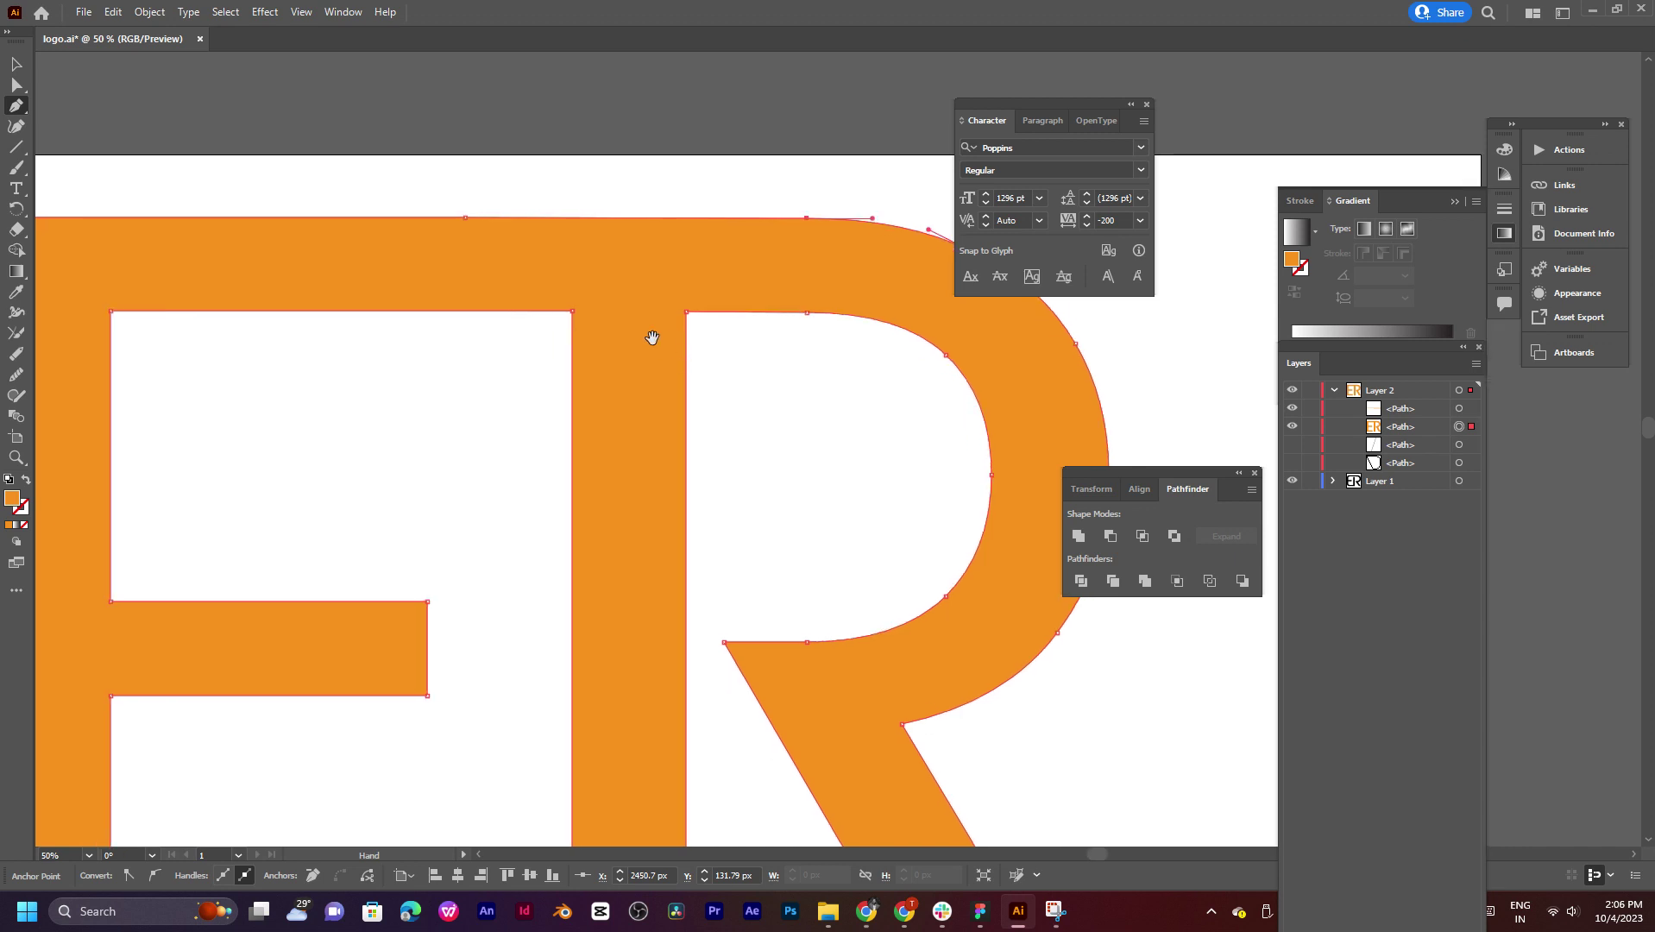
{"action": "scroll", "coordinate": [453, 222], "scroll_direction": "up", "scroll_amount": 4, "text": "alt"}
{"action": "scroll", "coordinate": [462, 222], "scroll_direction": "up", "scroll_amount": 2, "text": "alt"}
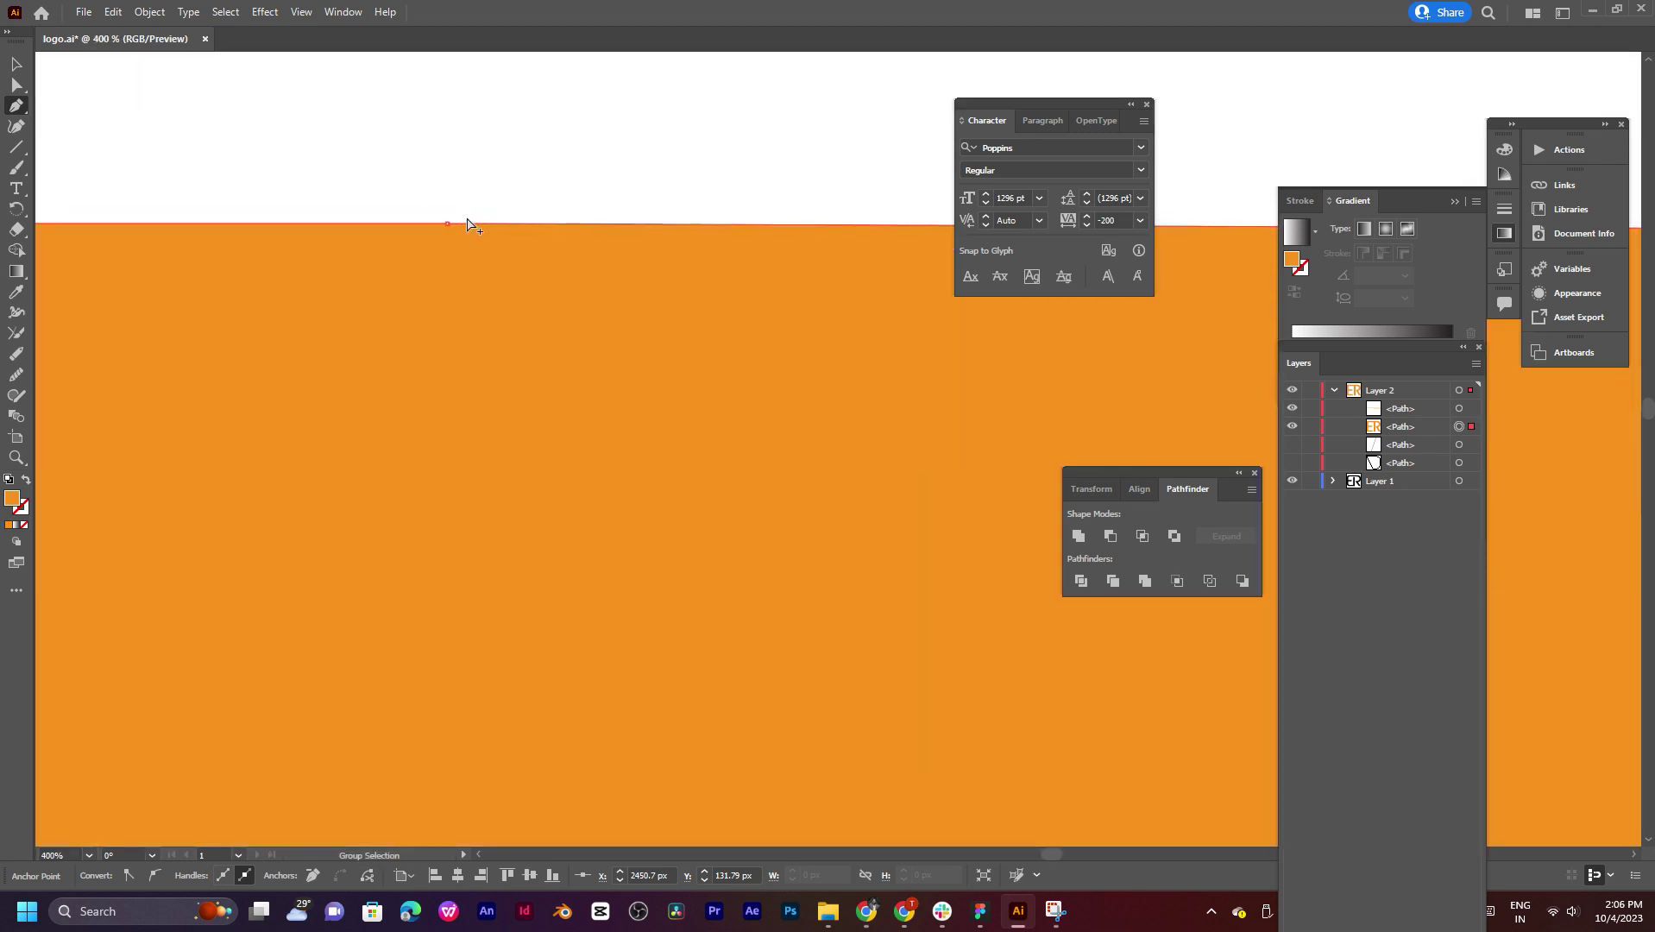
{"action": "scroll", "coordinate": [467, 223], "scroll_direction": "down", "scroll_amount": 5, "text": "alt"}
{"action": "scroll", "coordinate": [467, 223], "scroll_direction": "down", "scroll_amount": 5, "text": "alt"}
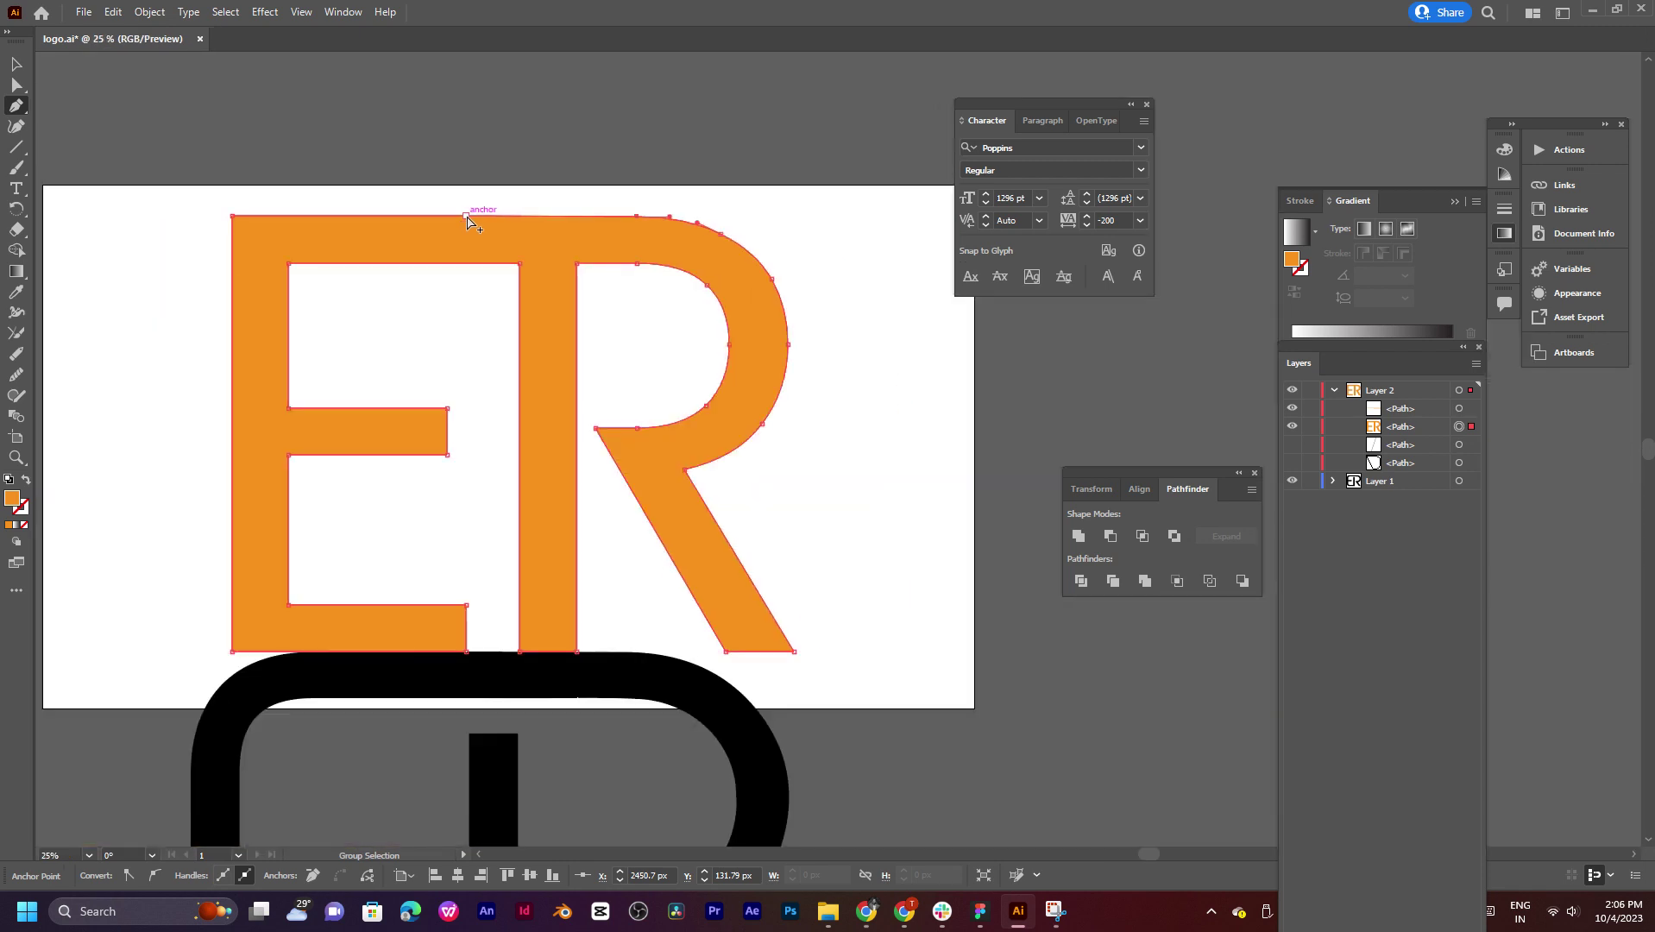
{"action": "scroll", "coordinate": [467, 222], "scroll_direction": "up", "scroll_amount": 1, "text": "alt"}
{"action": "scroll", "coordinate": [506, 263], "scroll_direction": "up", "scroll_amount": 1, "text": "alt"}
{"action": "scroll", "coordinate": [532, 268], "scroll_direction": "up", "scroll_amount": 1, "text": "alt"}
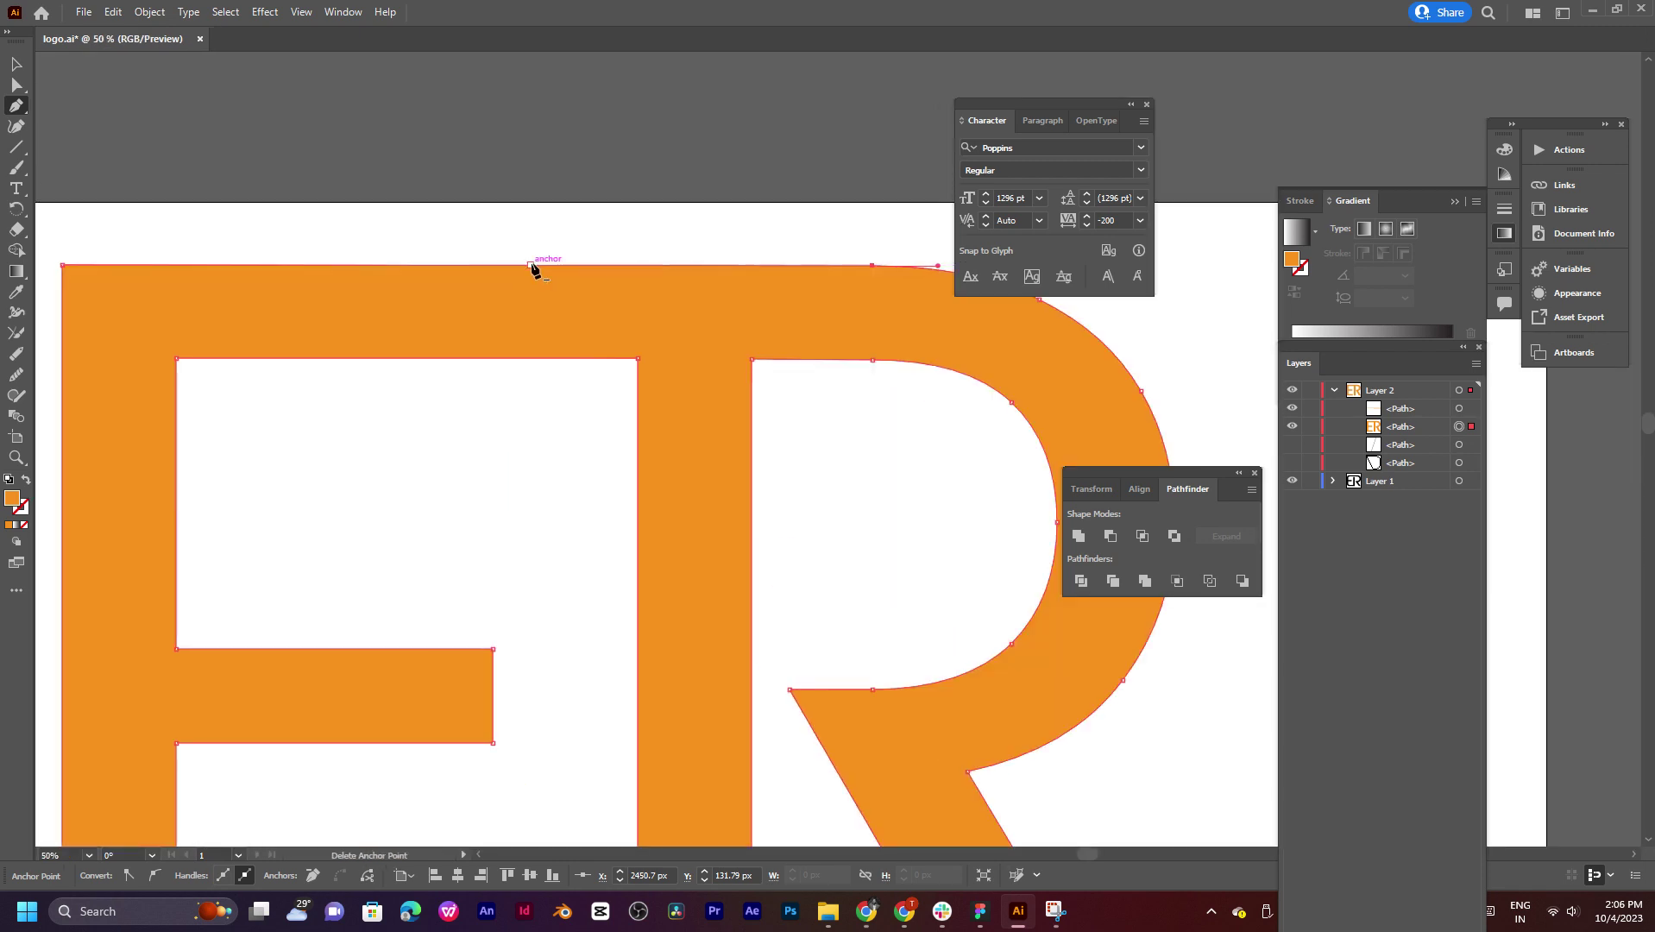
{"action": "left_click", "coordinate": [531, 266]}
Step: Try removing anchors on the R's inner bowl curve, undoing both to keep it round
{"action": "left_click_drag", "start_coordinate": [899, 318], "coordinate": [871, 315]}
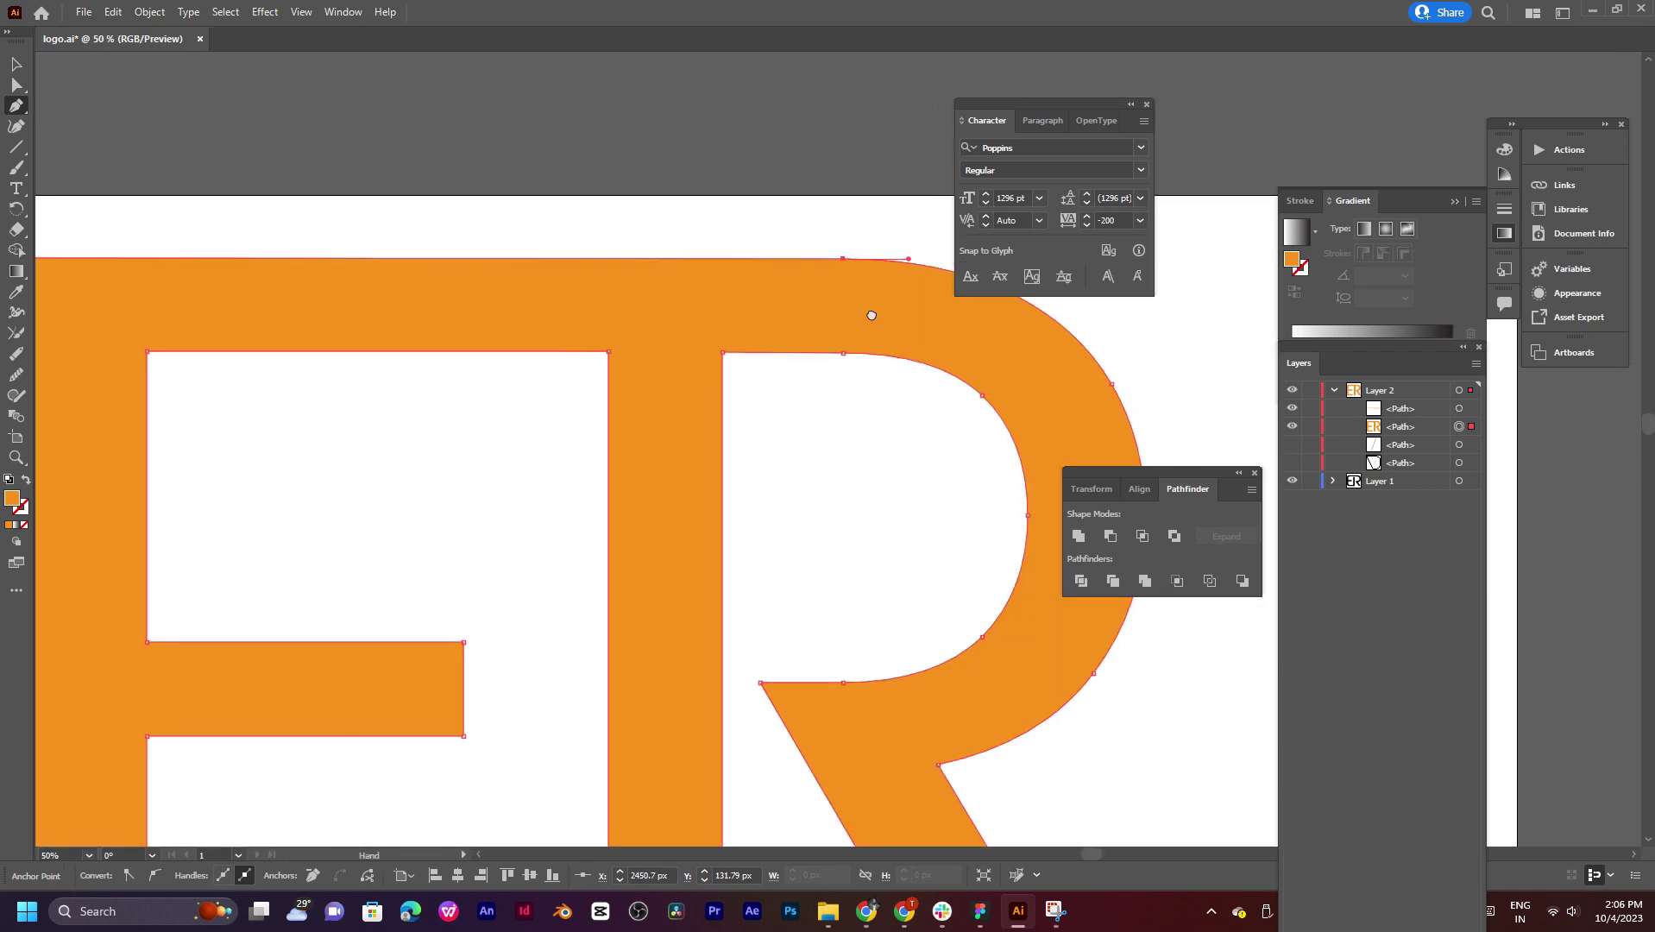
{"action": "scroll", "coordinate": [871, 315], "scroll_direction": "down", "scroll_amount": 3}
{"action": "scroll", "coordinate": [850, 313], "scroll_direction": "right", "scroll_amount": 3}
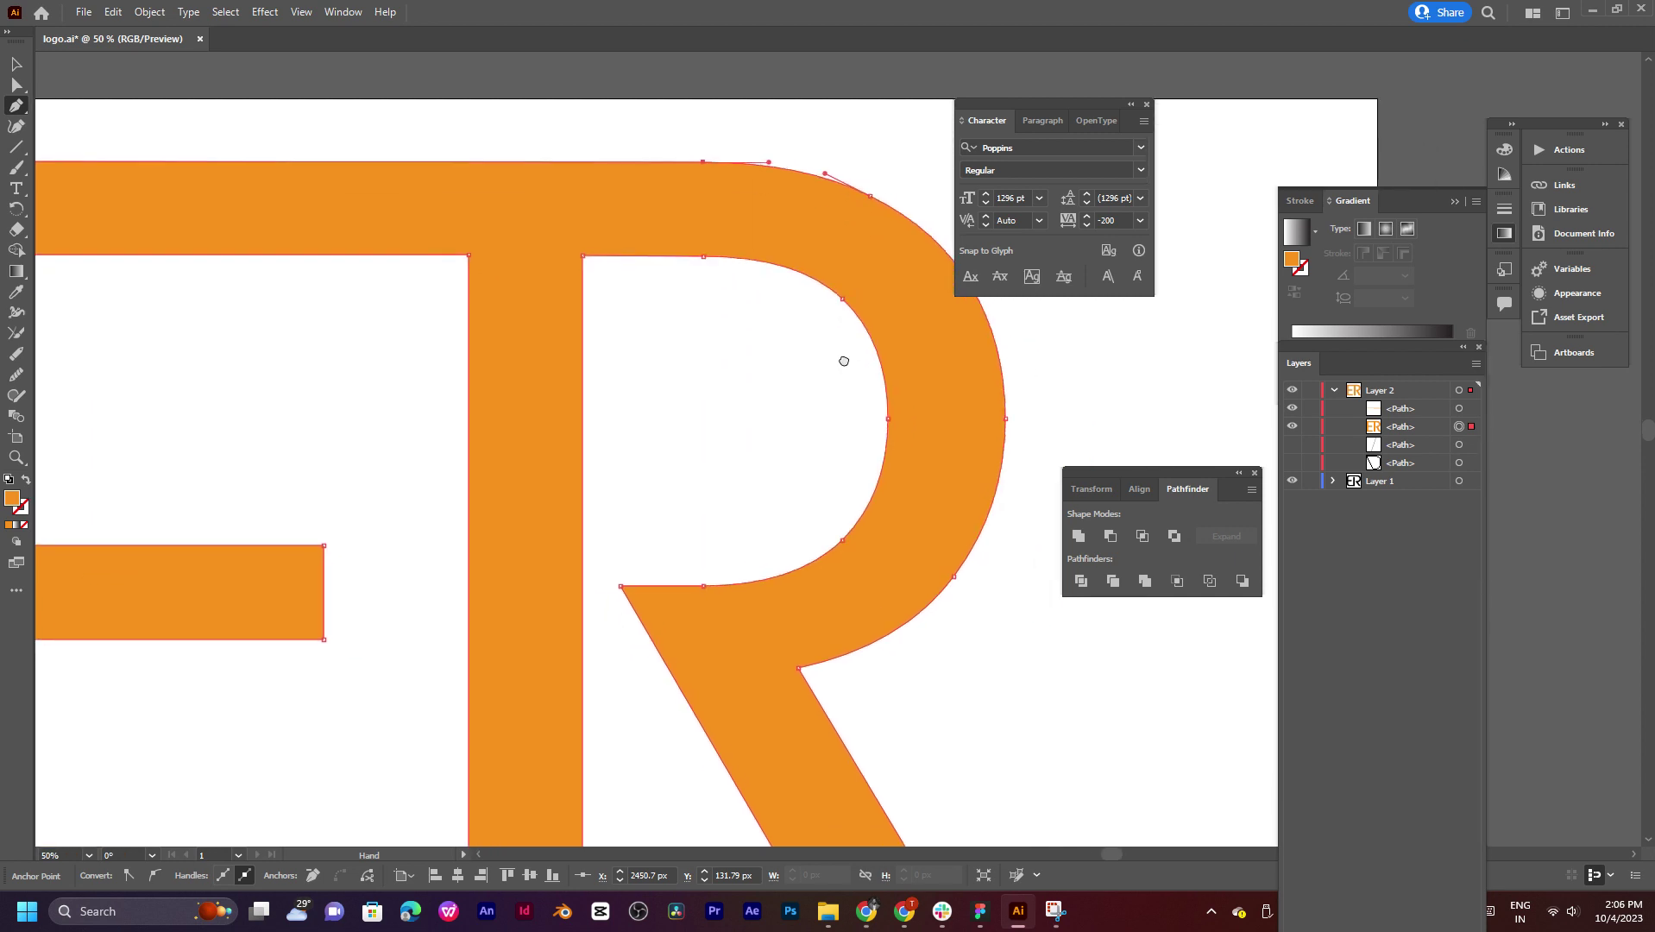
{"action": "left_click", "coordinate": [710, 201]}
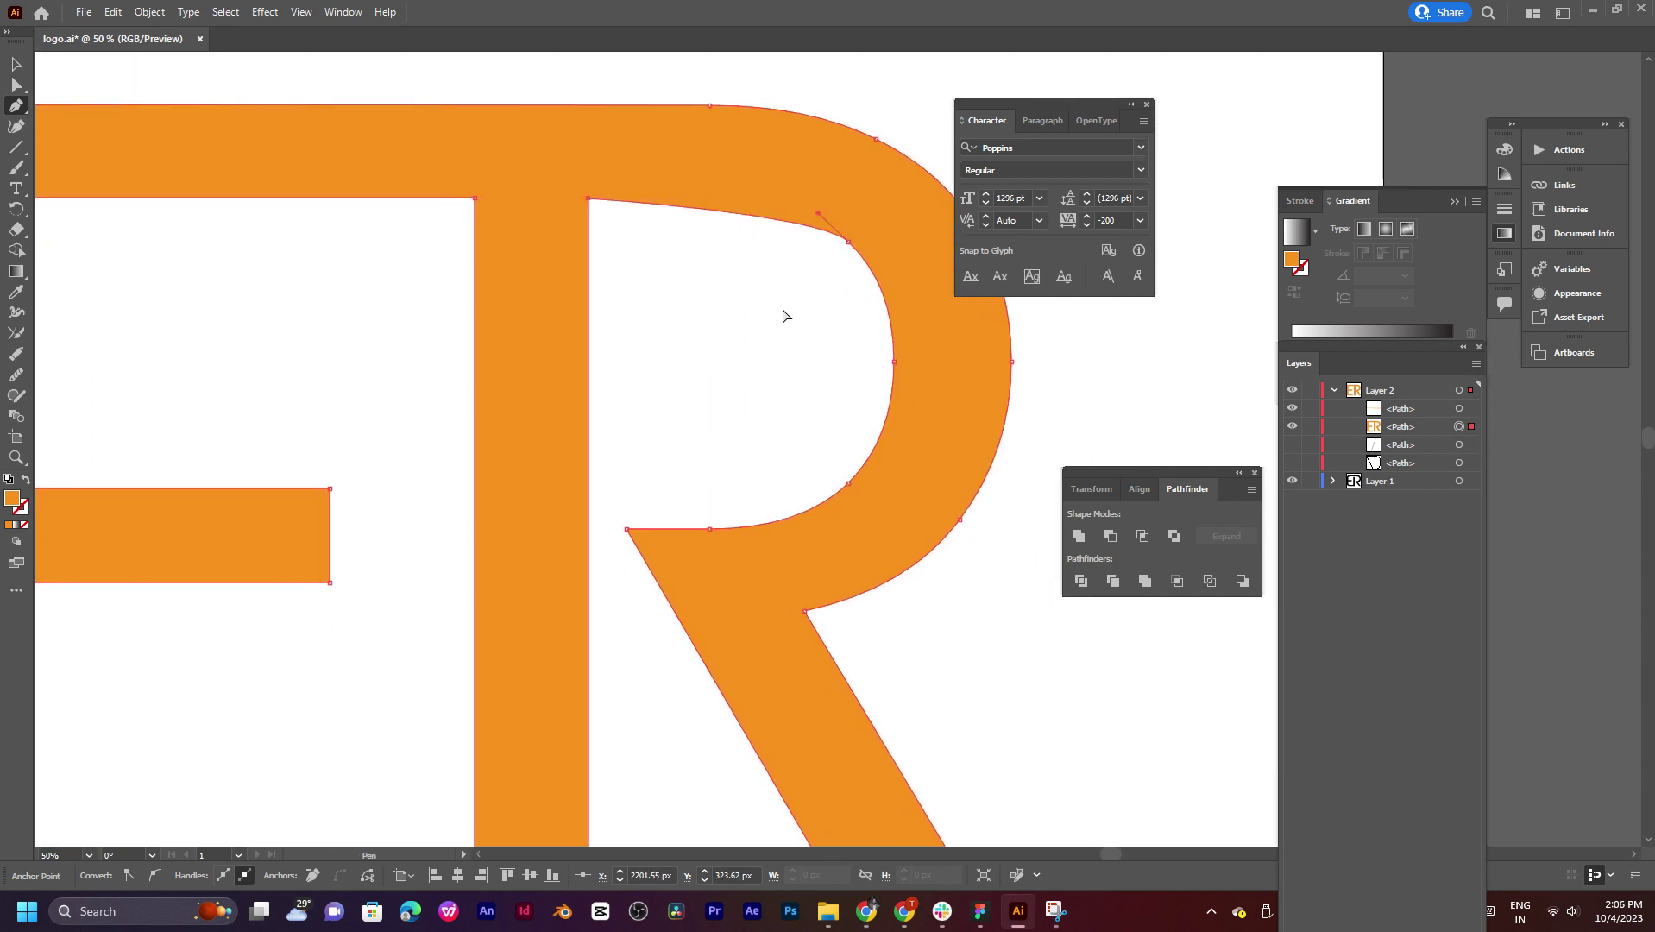
{"action": "key", "text": "ctrl+z"}
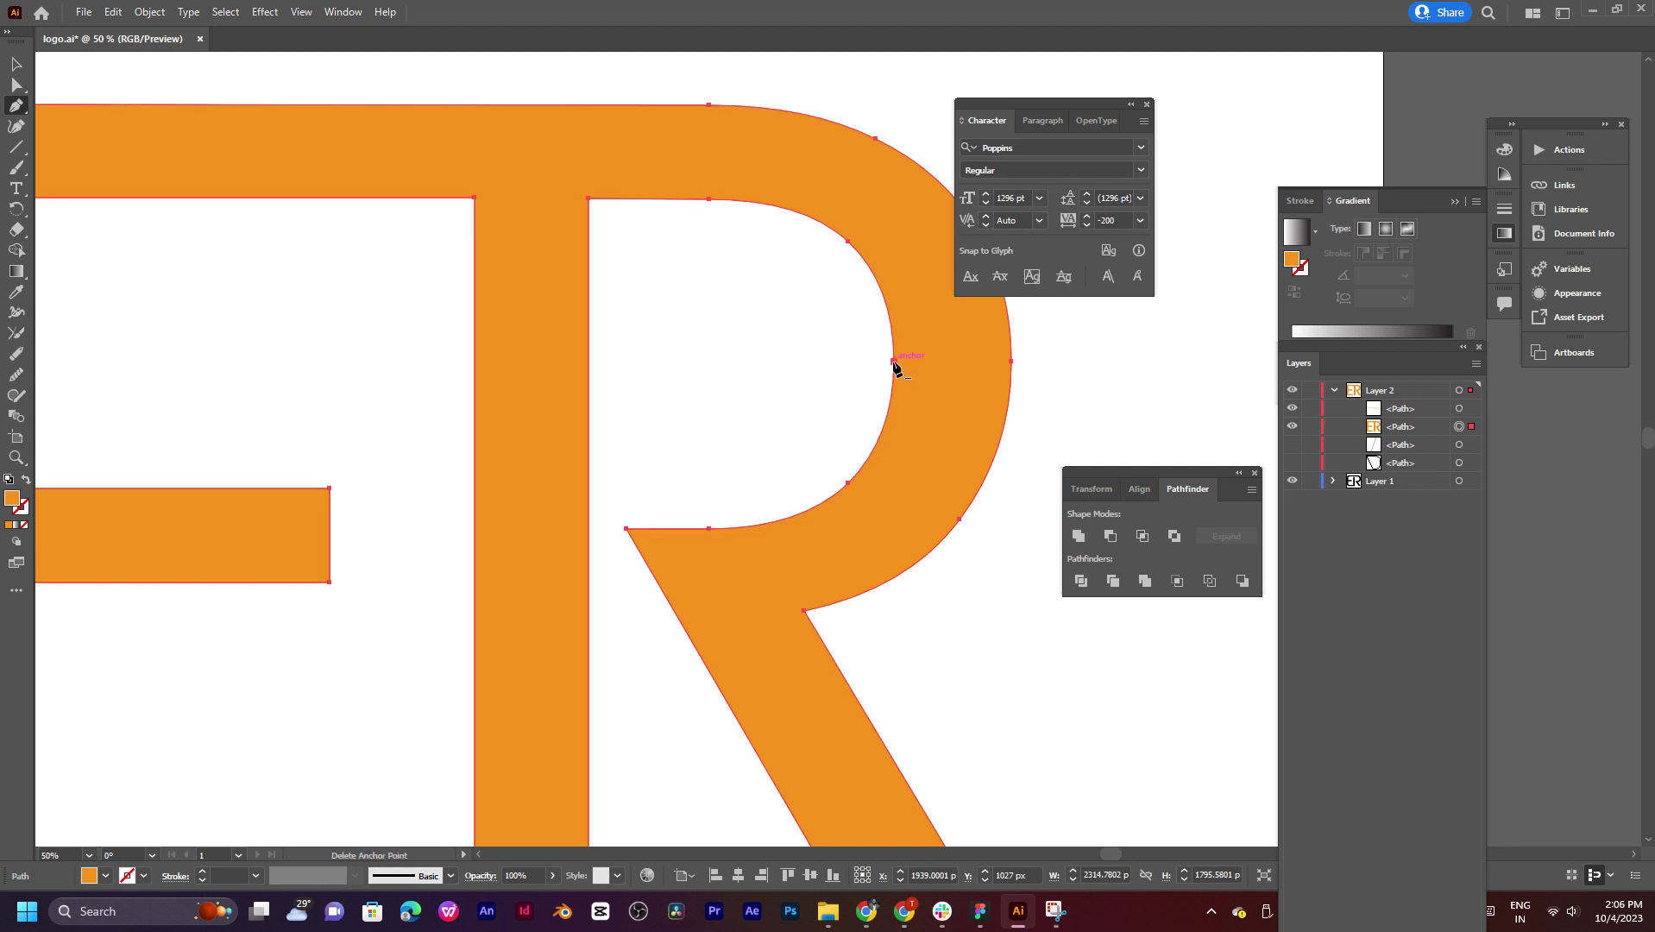
{"action": "left_click", "coordinate": [895, 362]}
{"action": "key", "text": "ctrl+z"}
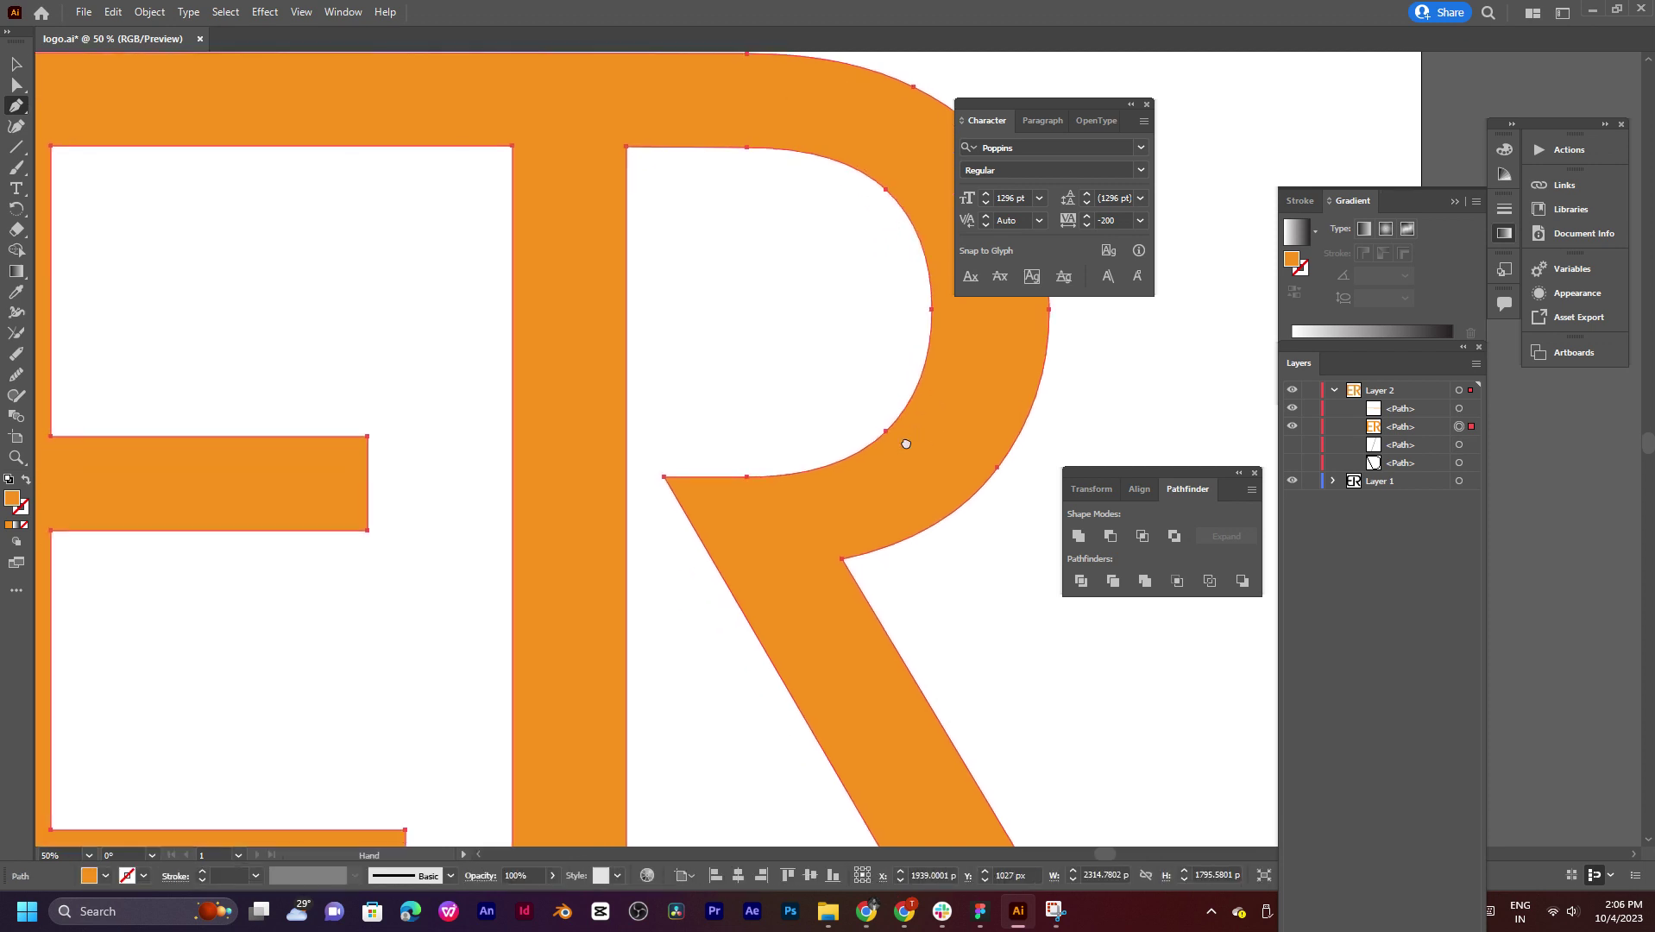
Step: Marquee-select the corner points at the E's lower right with Direct Selection
{"action": "left_click_drag", "start_coordinate": [867, 489], "coordinate": [758, 448]}
{"action": "mouse_move", "coordinate": [551, 417]}
{"action": "left_mouse_down"}
{"action": "mouse_move", "coordinate": [675, 362]}
{"action": "mouse_move", "coordinate": [727, 295]}
{"action": "mouse_move", "coordinate": [772, 320]}
{"action": "left_mouse_up"}
{"action": "scroll", "coordinate": [547, 403], "scroll_direction": "down", "scroll_amount": 2}
{"action": "scroll", "coordinate": [604, 449], "scroll_direction": "left", "scroll_amount": 3}
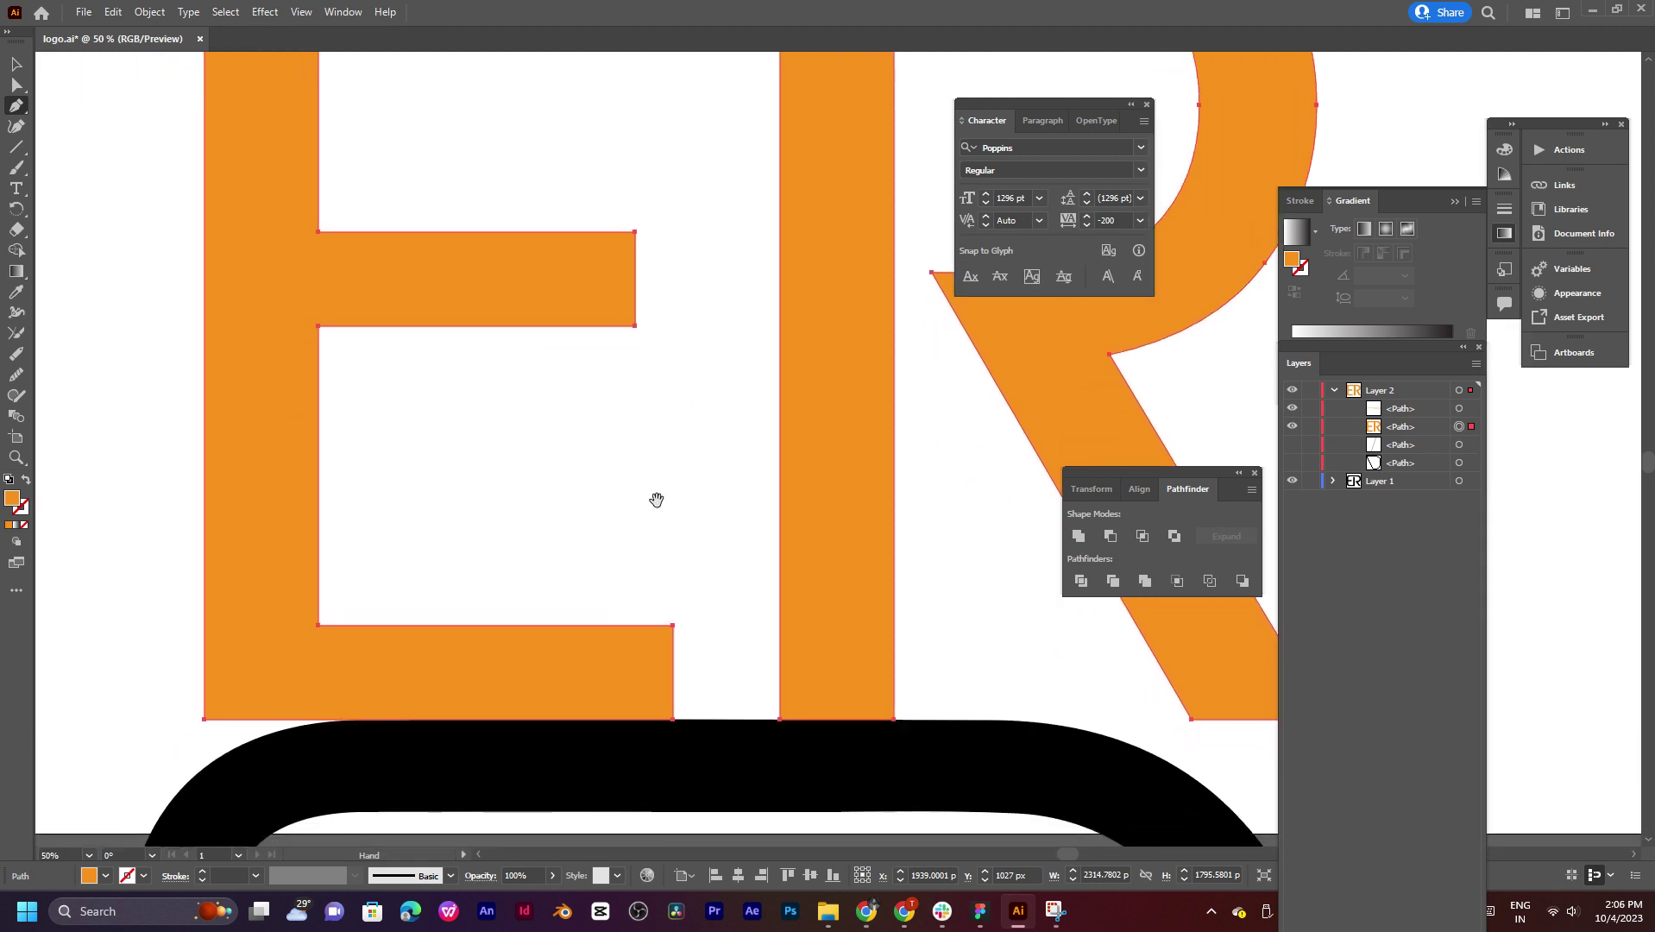
{"action": "key", "text": "a"}
{"action": "left_click_drag", "start_coordinate": [727, 518], "coordinate": [651, 725]}
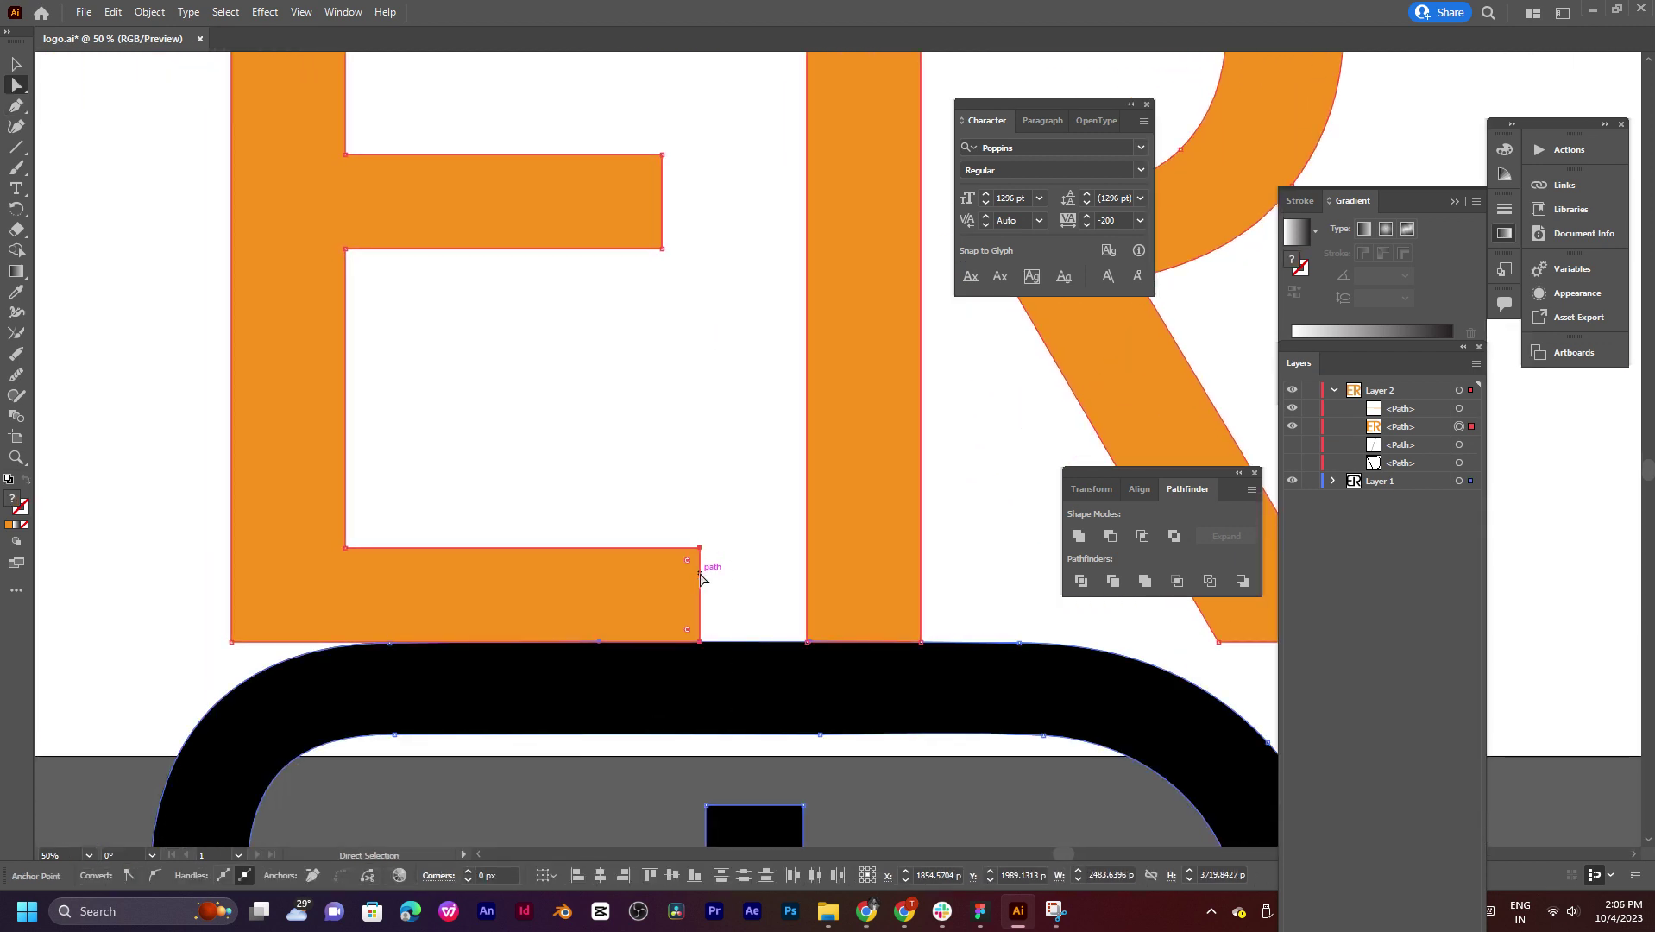
Step: Stretch the E's bottom bar right so its end meets the R stem
{"action": "key", "text": "v"}
{"action": "left_click", "coordinate": [715, 518]}
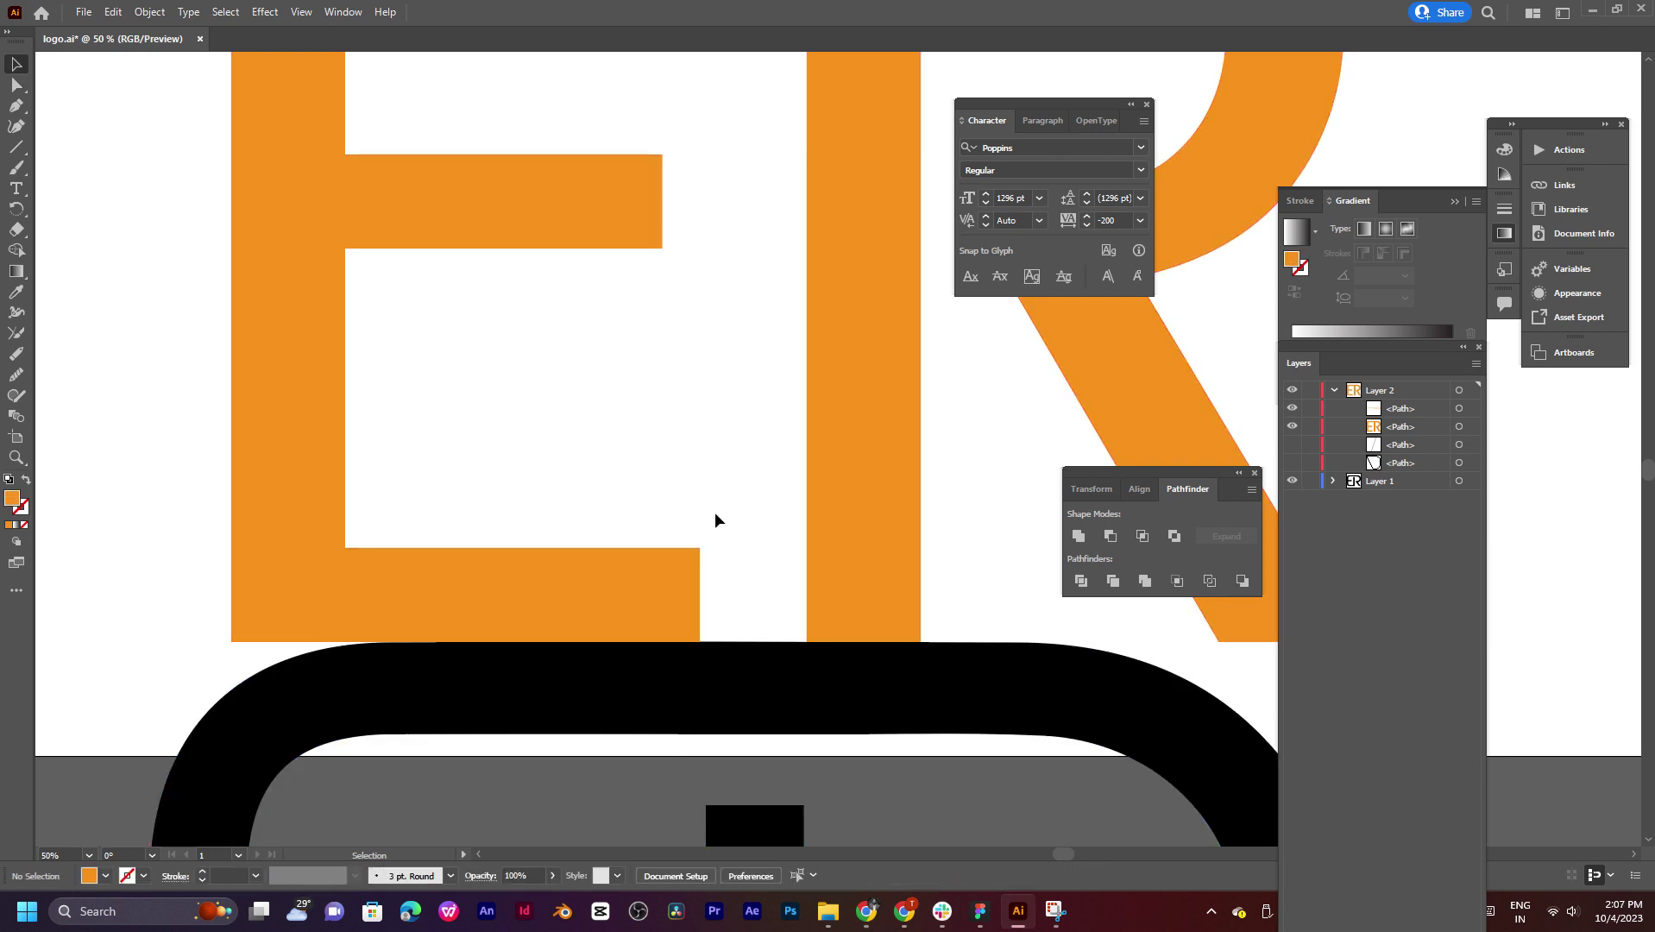
{"action": "key", "text": "a"}
{"action": "left_click_drag", "start_coordinate": [715, 519], "coordinate": [639, 701]}
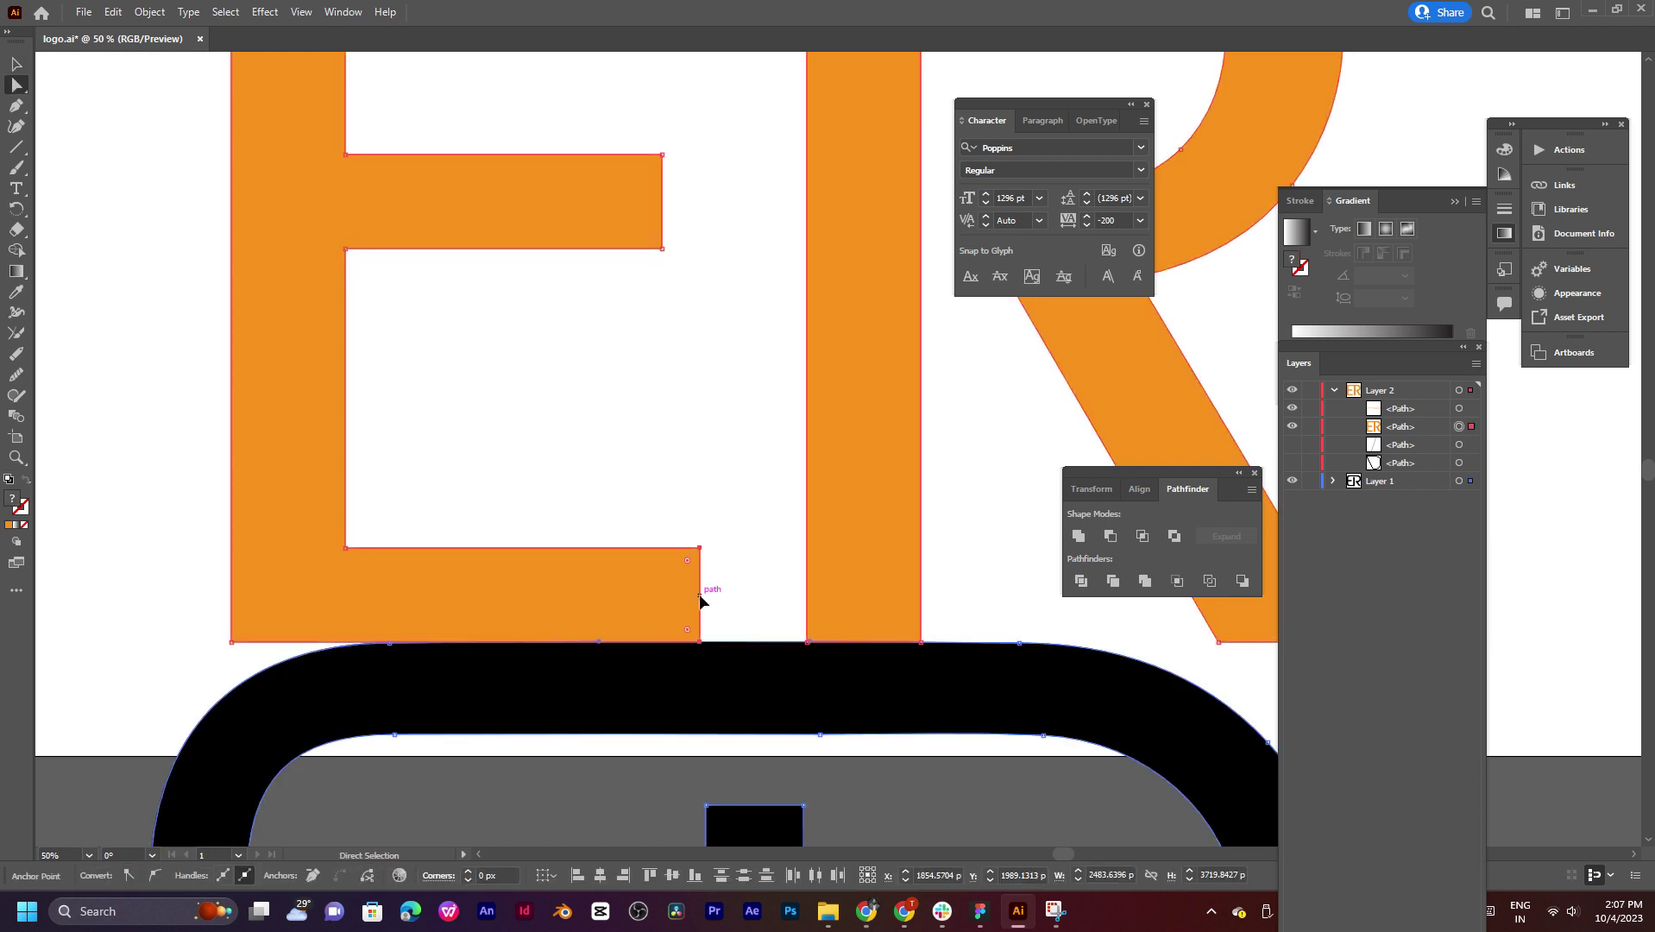
{"action": "left_click_drag", "start_coordinate": [700, 601], "coordinate": [921, 611]}
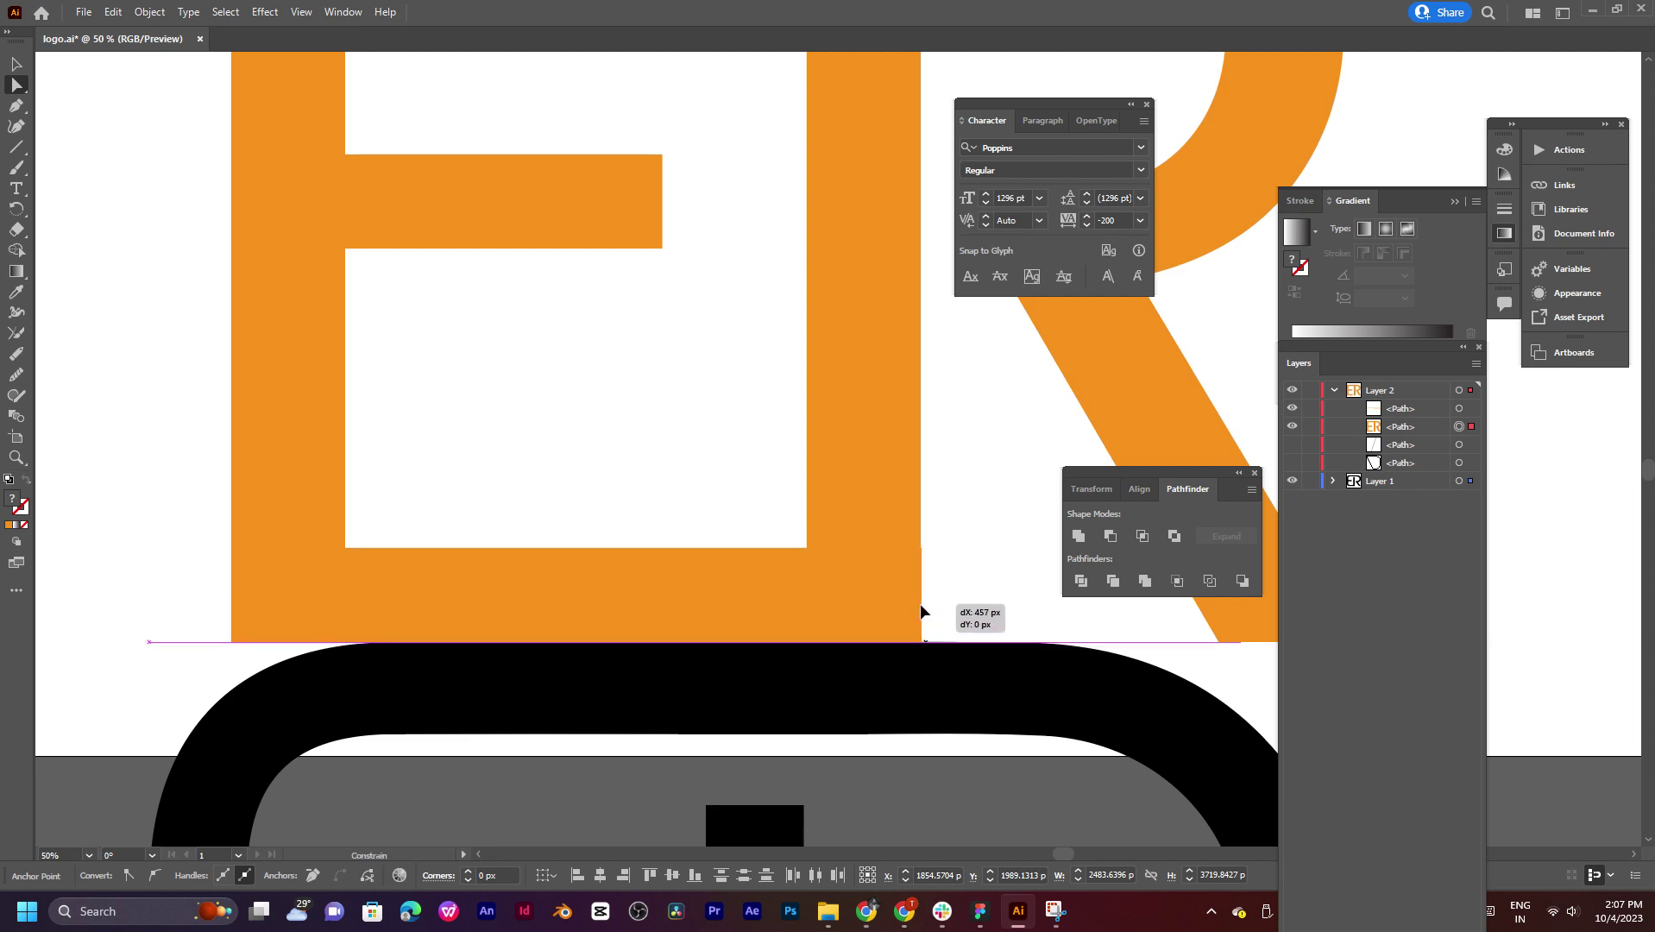
{"action": "left_click_drag", "start_coordinate": [920, 605], "coordinate": [776, 673]}
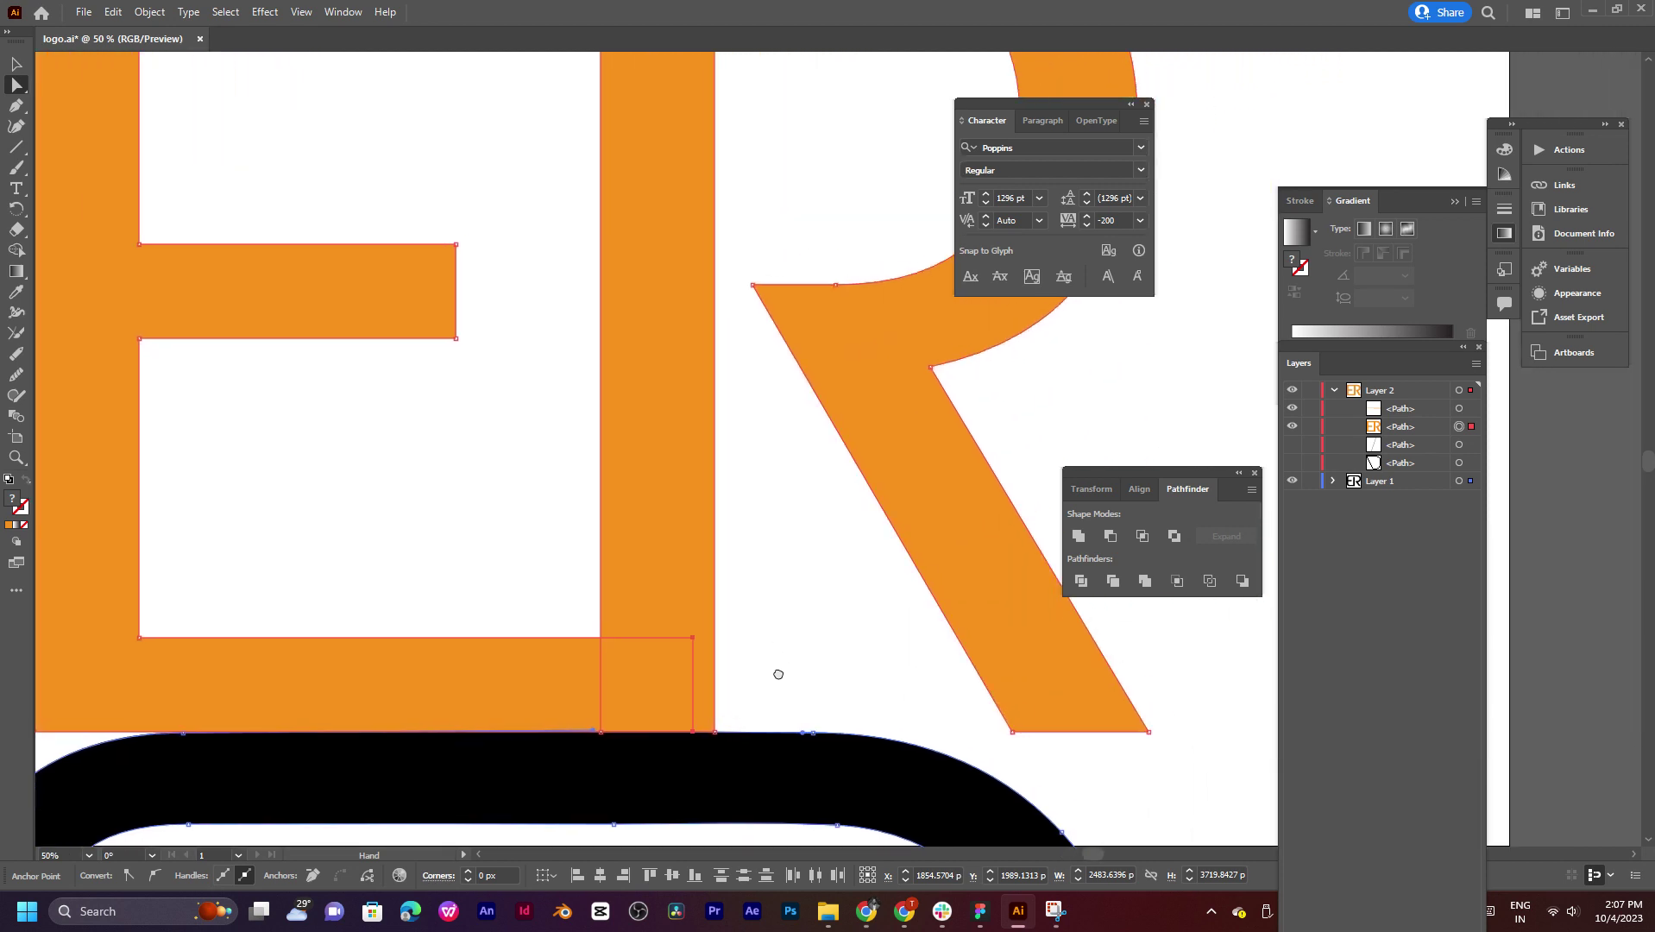
Step: Move the orange ER up 66 px and enlarge it slightly from its bottom-right corner
{"action": "left_click", "coordinate": [953, 557]}
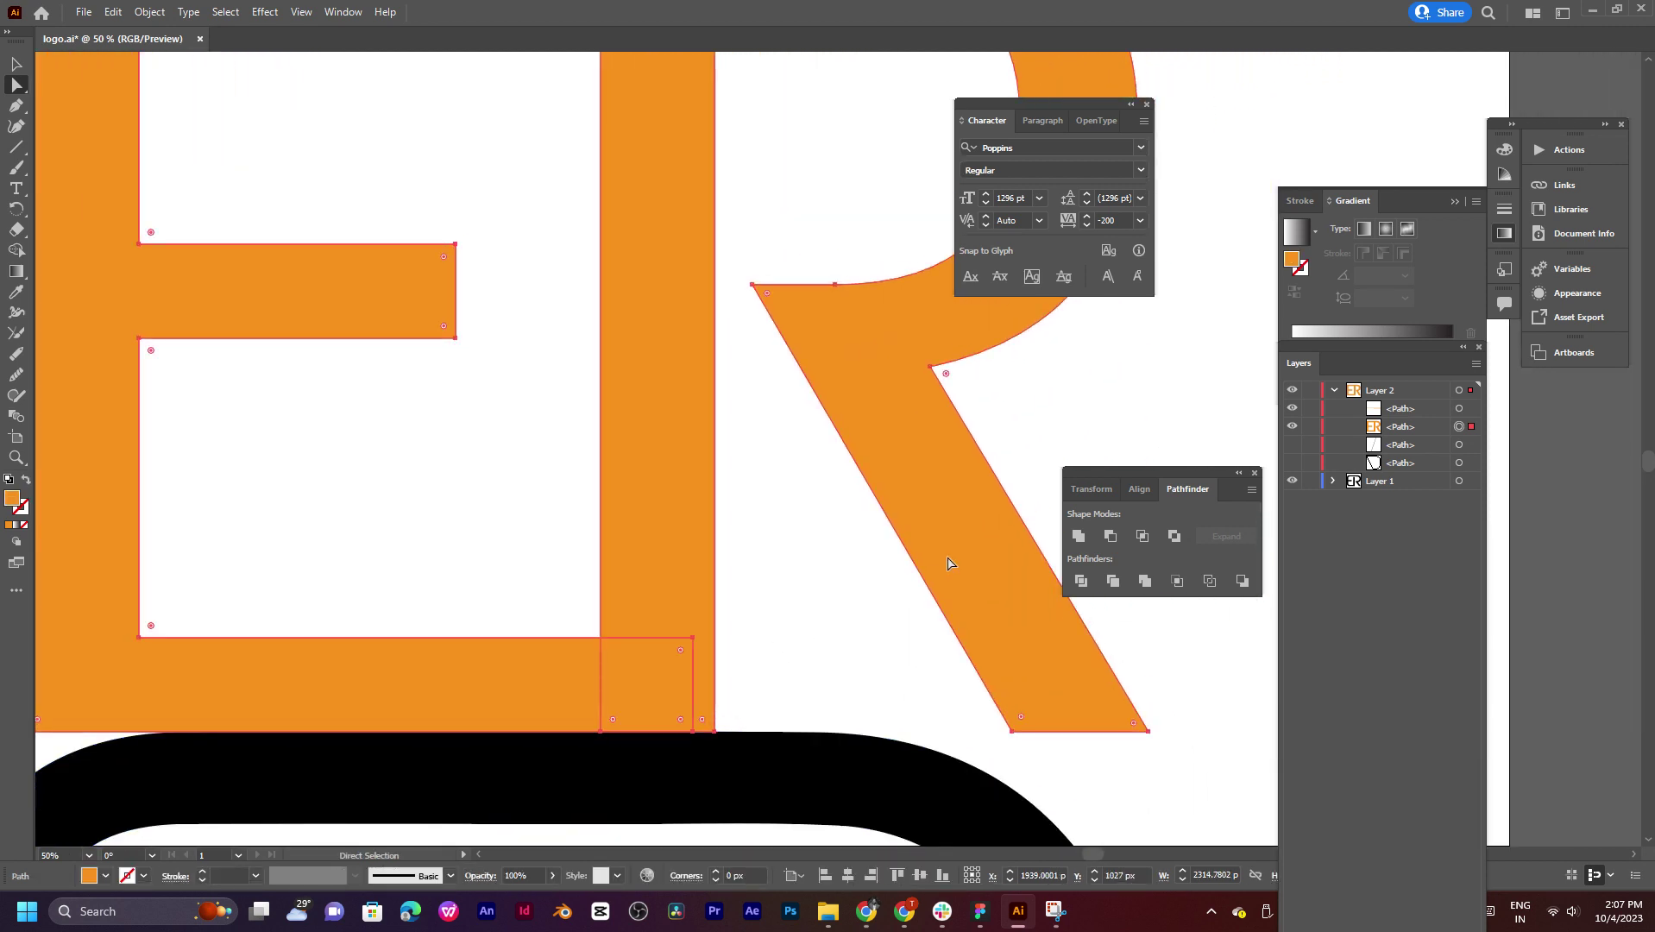
{"action": "key", "text": "v"}
{"action": "left_click_drag", "start_coordinate": [927, 540], "coordinate": [932, 511]}
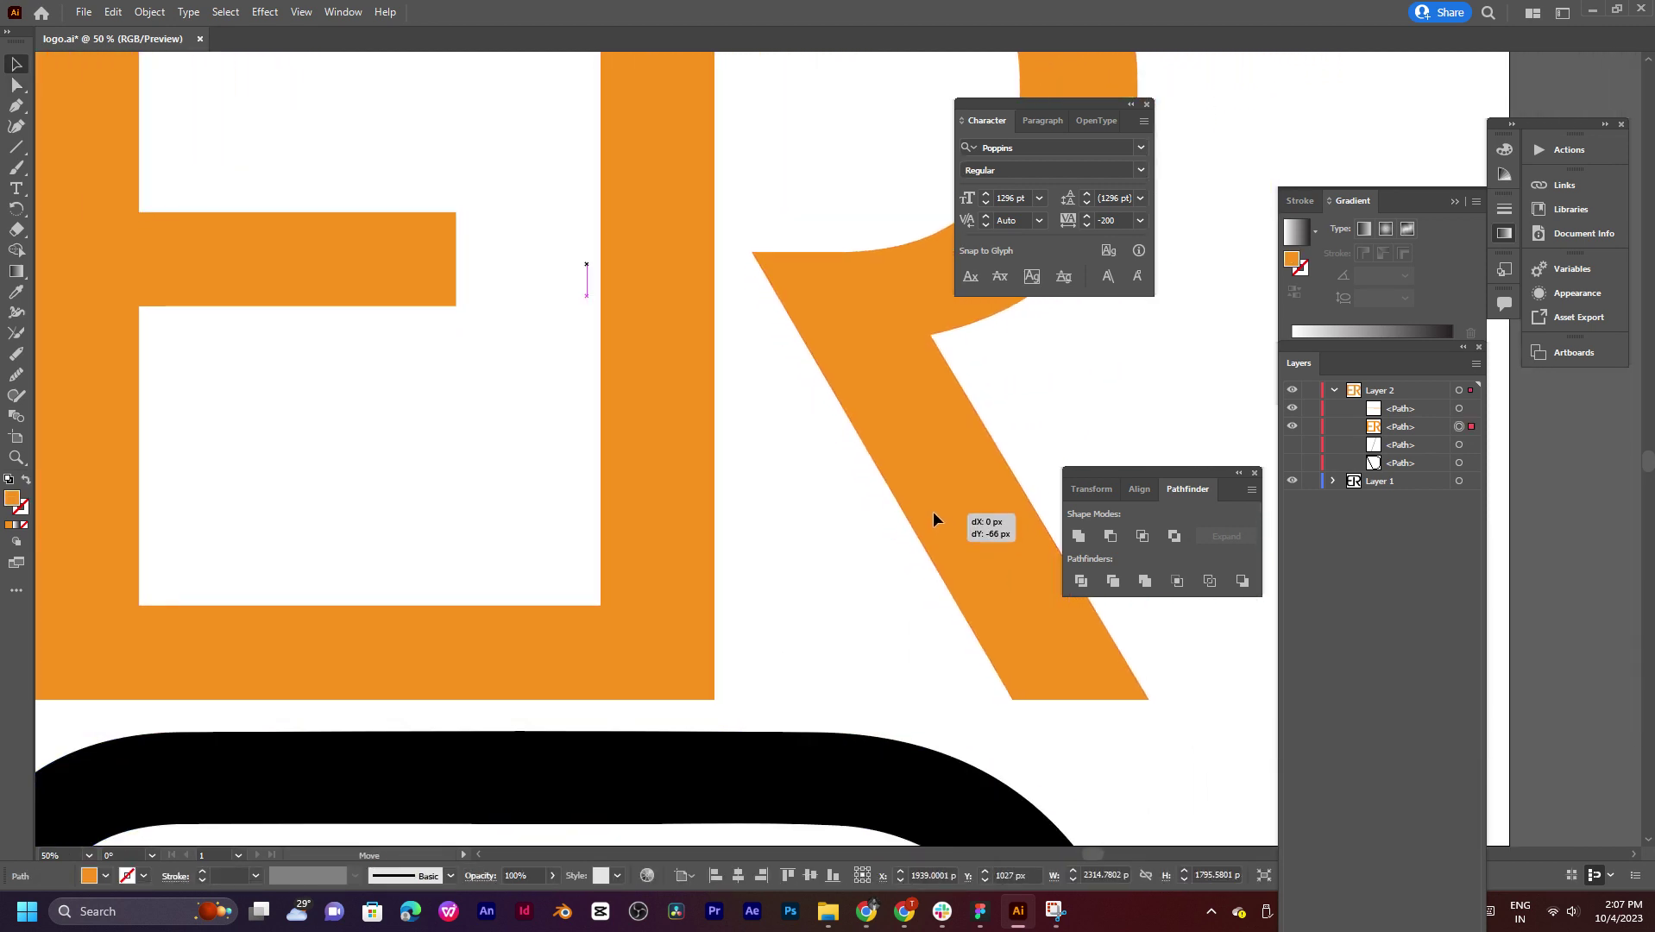
{"action": "left_click_drag", "start_coordinate": [721, 487], "coordinate": [750, 584]}
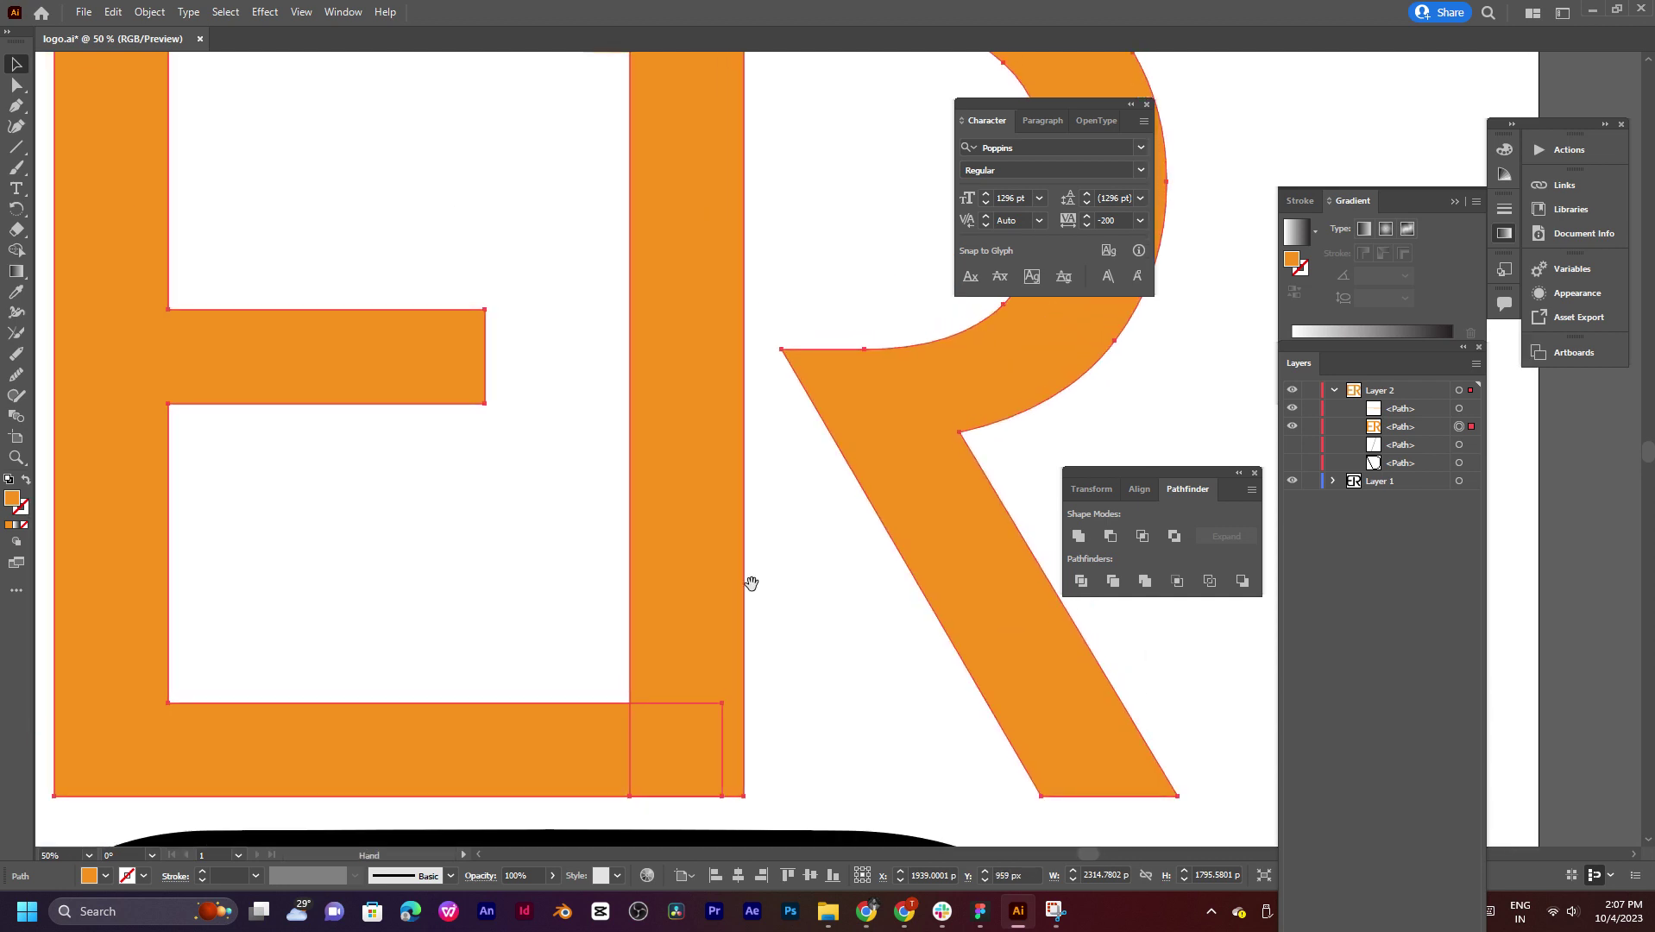
{"action": "mouse_move", "coordinate": [1179, 796]}
{"action": "left_mouse_down"}
{"action": "mouse_move", "coordinate": [801, 574]}
{"action": "mouse_move", "coordinate": [1204, 854]}
{"action": "left_mouse_up"}
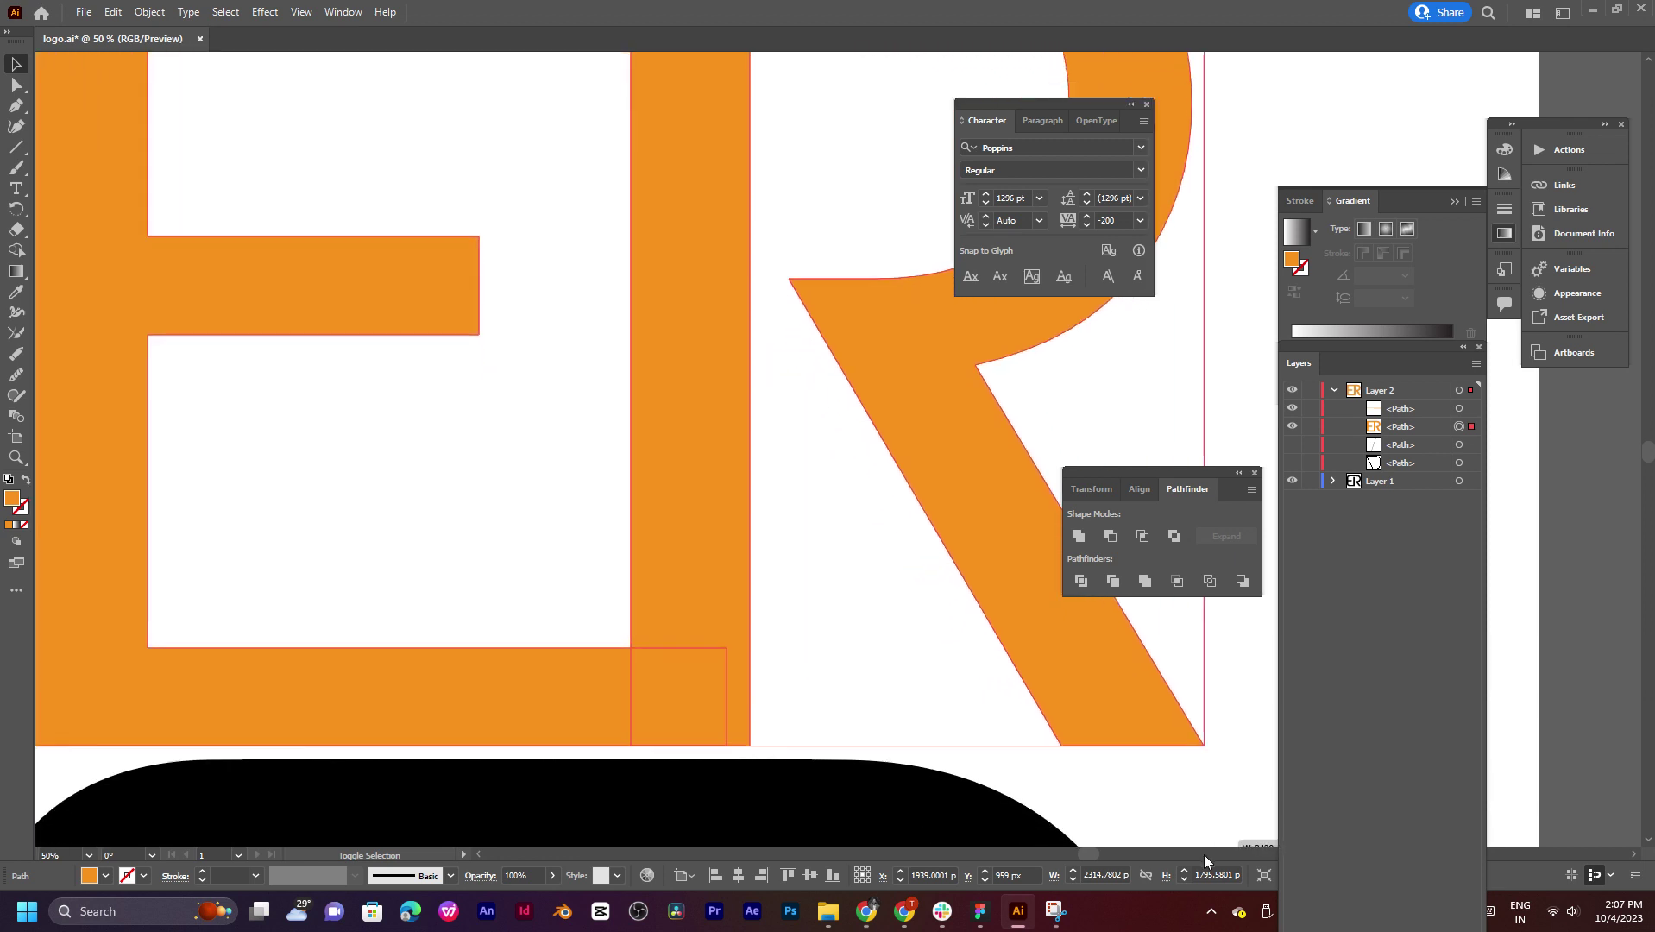
{"action": "left_click_drag", "start_coordinate": [1204, 854], "coordinate": [1193, 804]}
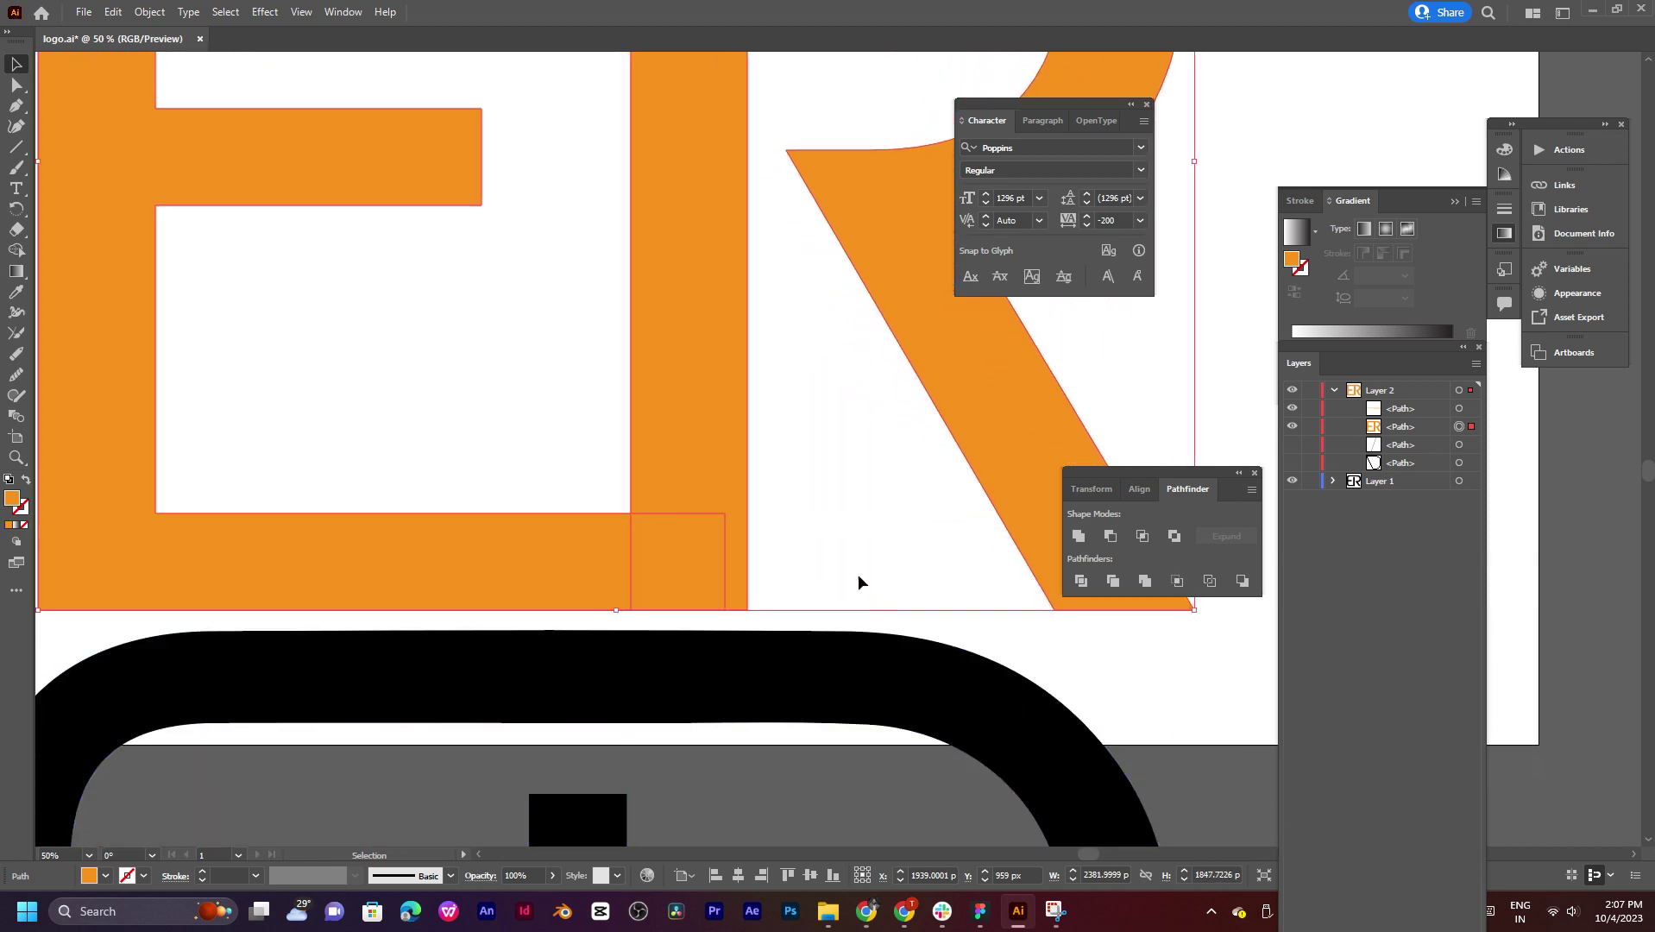
Step: Marquee-select the corner points at the tip of the E's middle bar
{"action": "left_click_drag", "start_coordinate": [759, 345], "coordinate": [674, 594]}
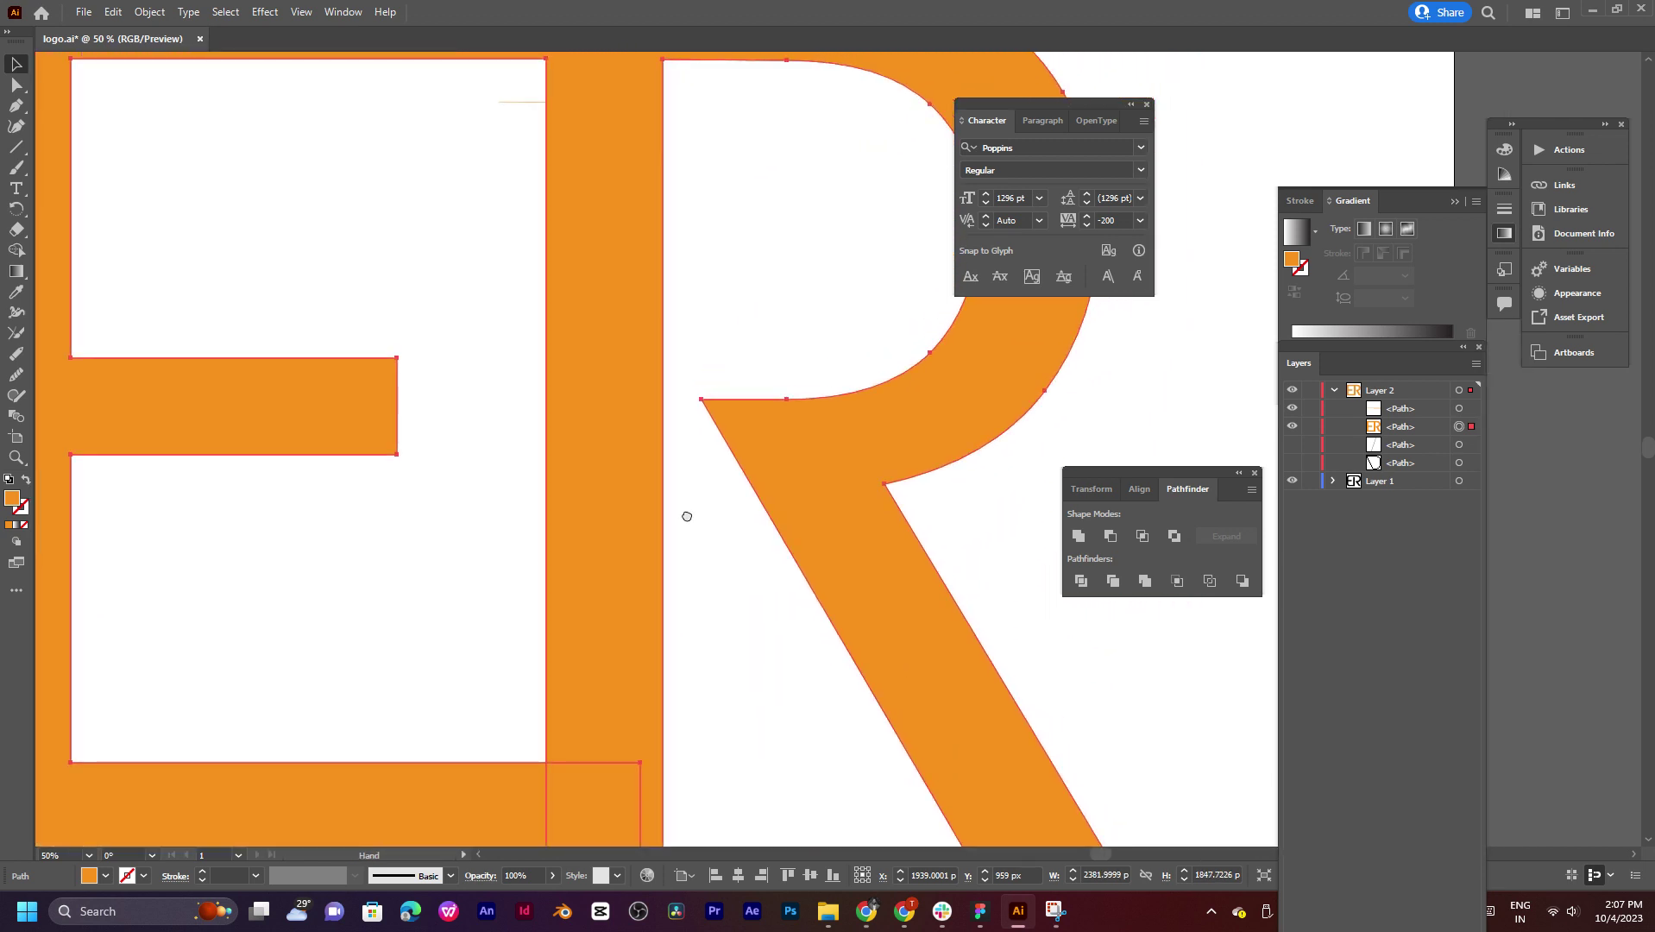
{"action": "left_click_drag", "start_coordinate": [687, 516], "coordinate": [609, 512]}
{"action": "scroll", "coordinate": [798, 436], "scroll_direction": "down", "scroll_amount": 5}
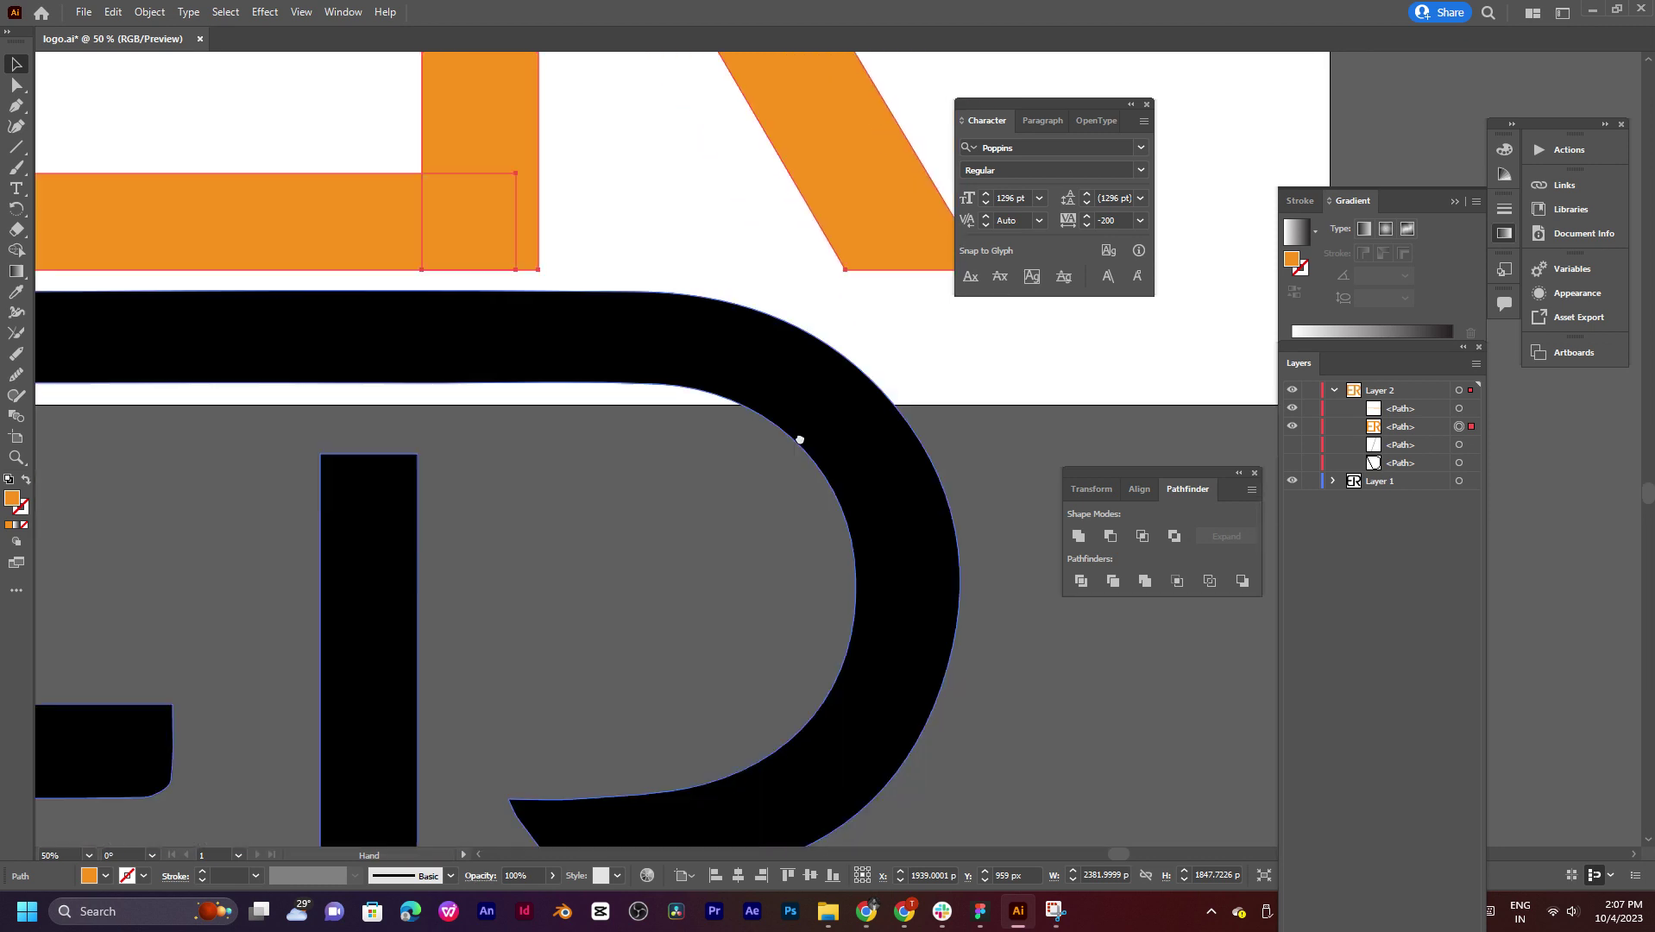
{"action": "scroll", "coordinate": [820, 296], "scroll_direction": "down", "scroll_amount": 3}
{"action": "scroll", "coordinate": [798, 345], "scroll_direction": "left", "scroll_amount": 4}
{"action": "scroll", "coordinate": [491, 646], "scroll_direction": "up", "scroll_amount": 6}
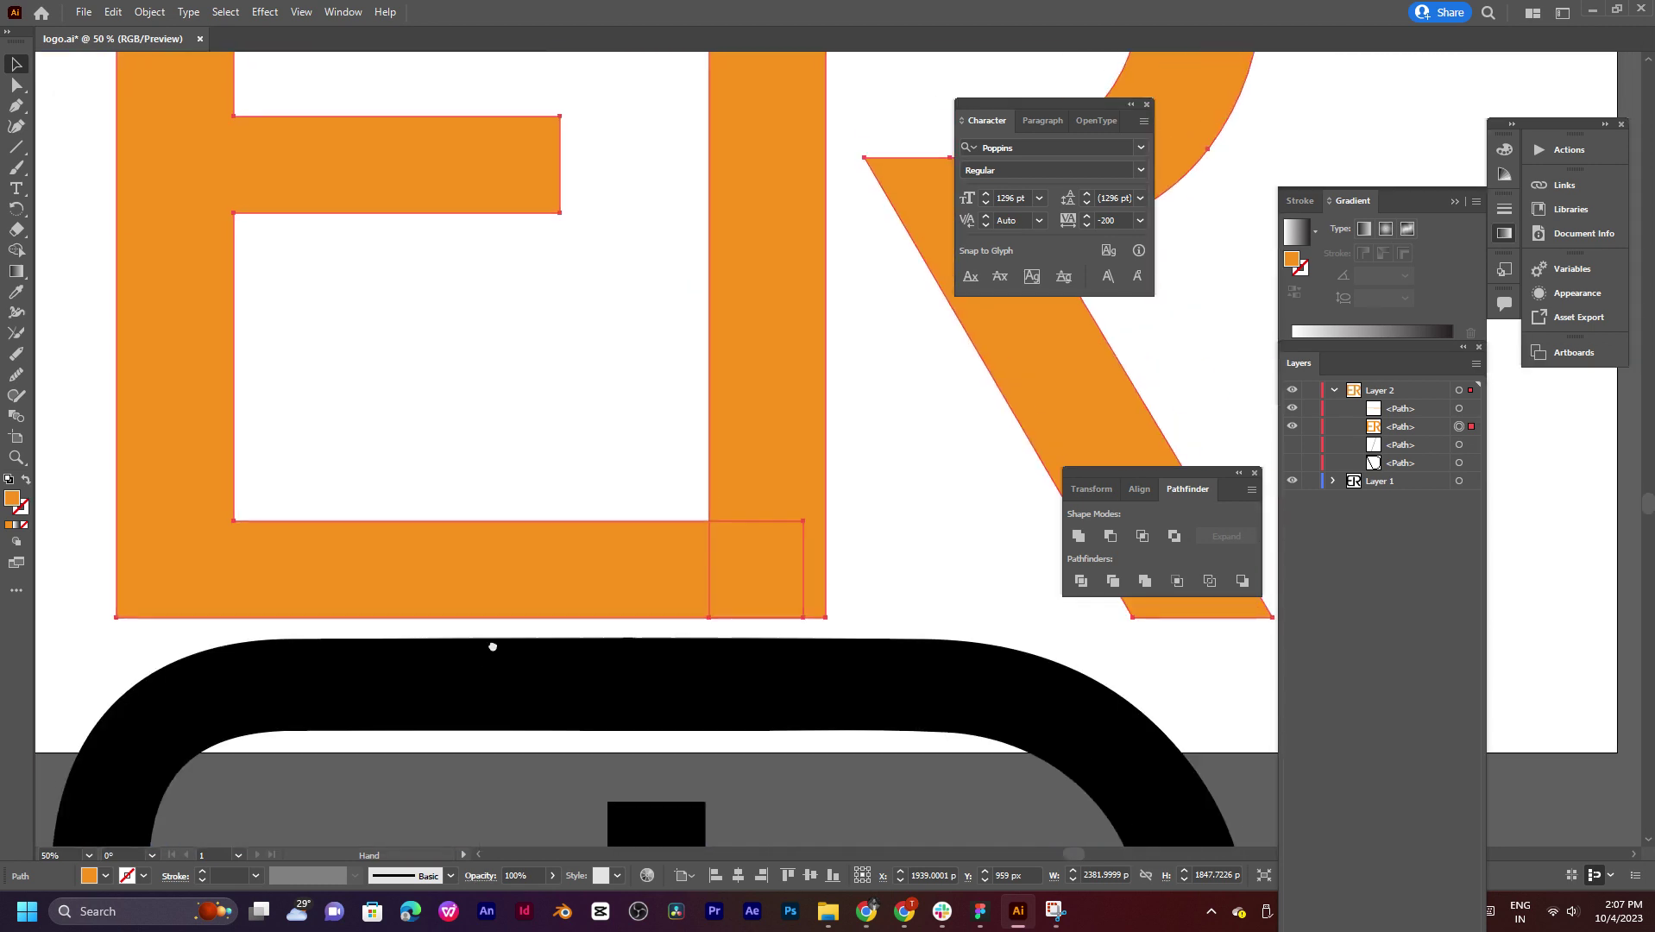
{"action": "scroll", "coordinate": [484, 636], "scroll_direction": "up", "scroll_amount": 3}
{"action": "mouse_move", "coordinate": [521, 416]}
{"action": "left_mouse_down"}
{"action": "mouse_move", "coordinate": [484, 373]}
{"action": "mouse_move", "coordinate": [523, 412]}
{"action": "mouse_move", "coordinate": [315, 288]}
{"action": "left_mouse_up"}
Step: Round the E middle bar's tip corners to about 30 px
{"action": "key", "text": "a"}
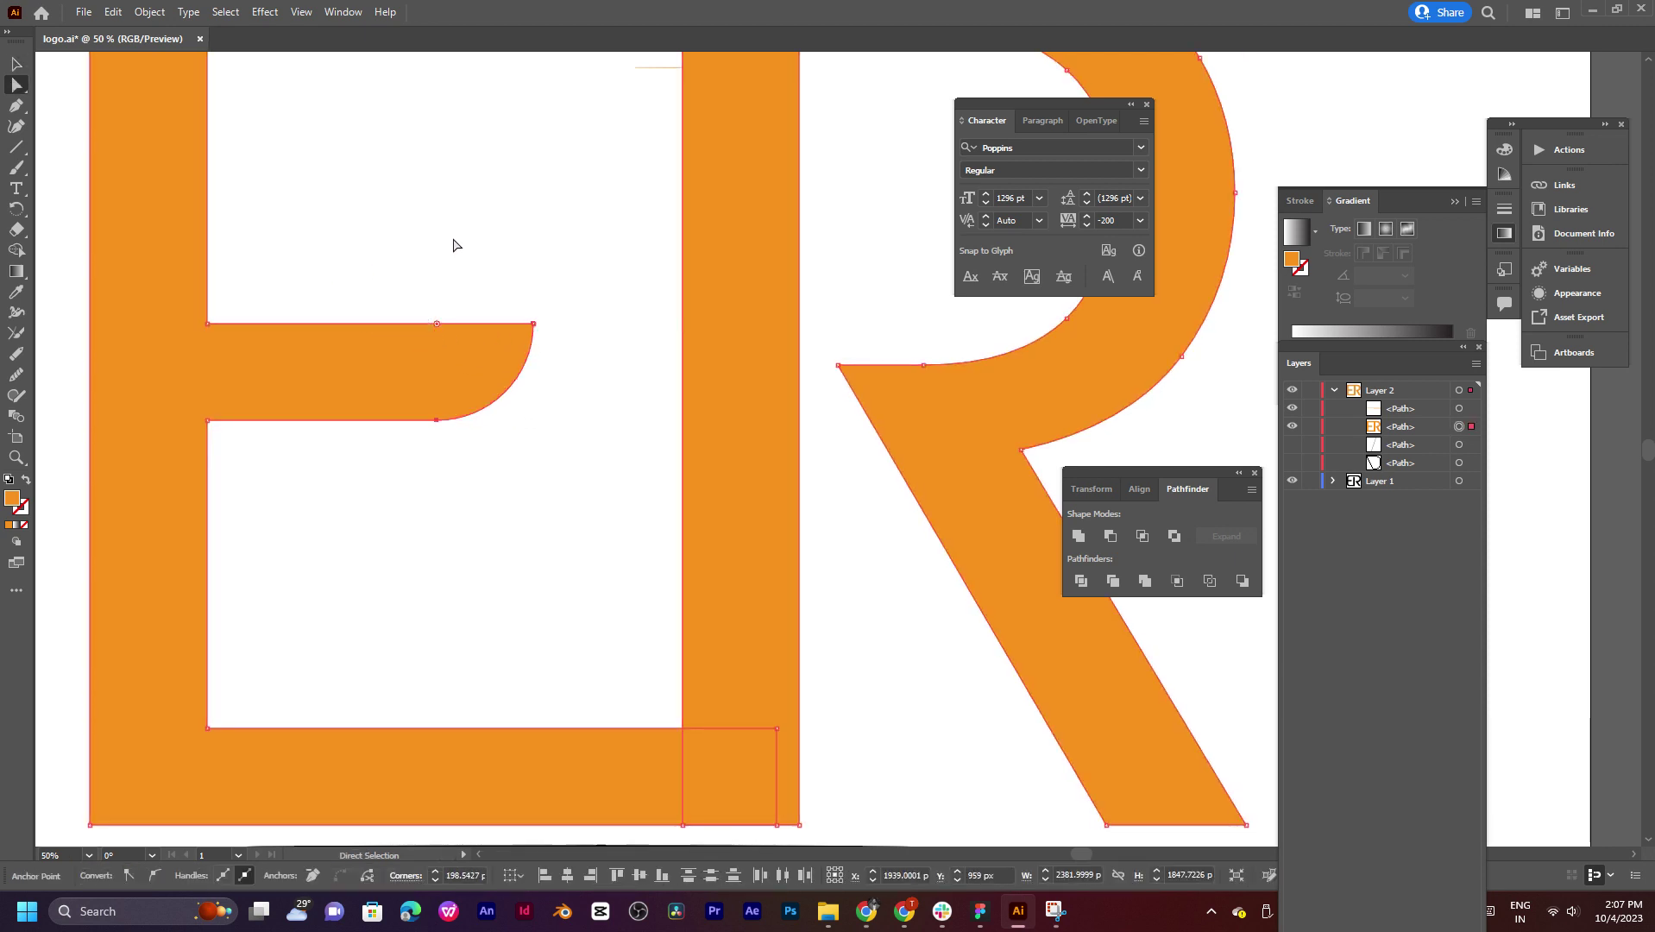
{"action": "left_click", "coordinate": [551, 288]}
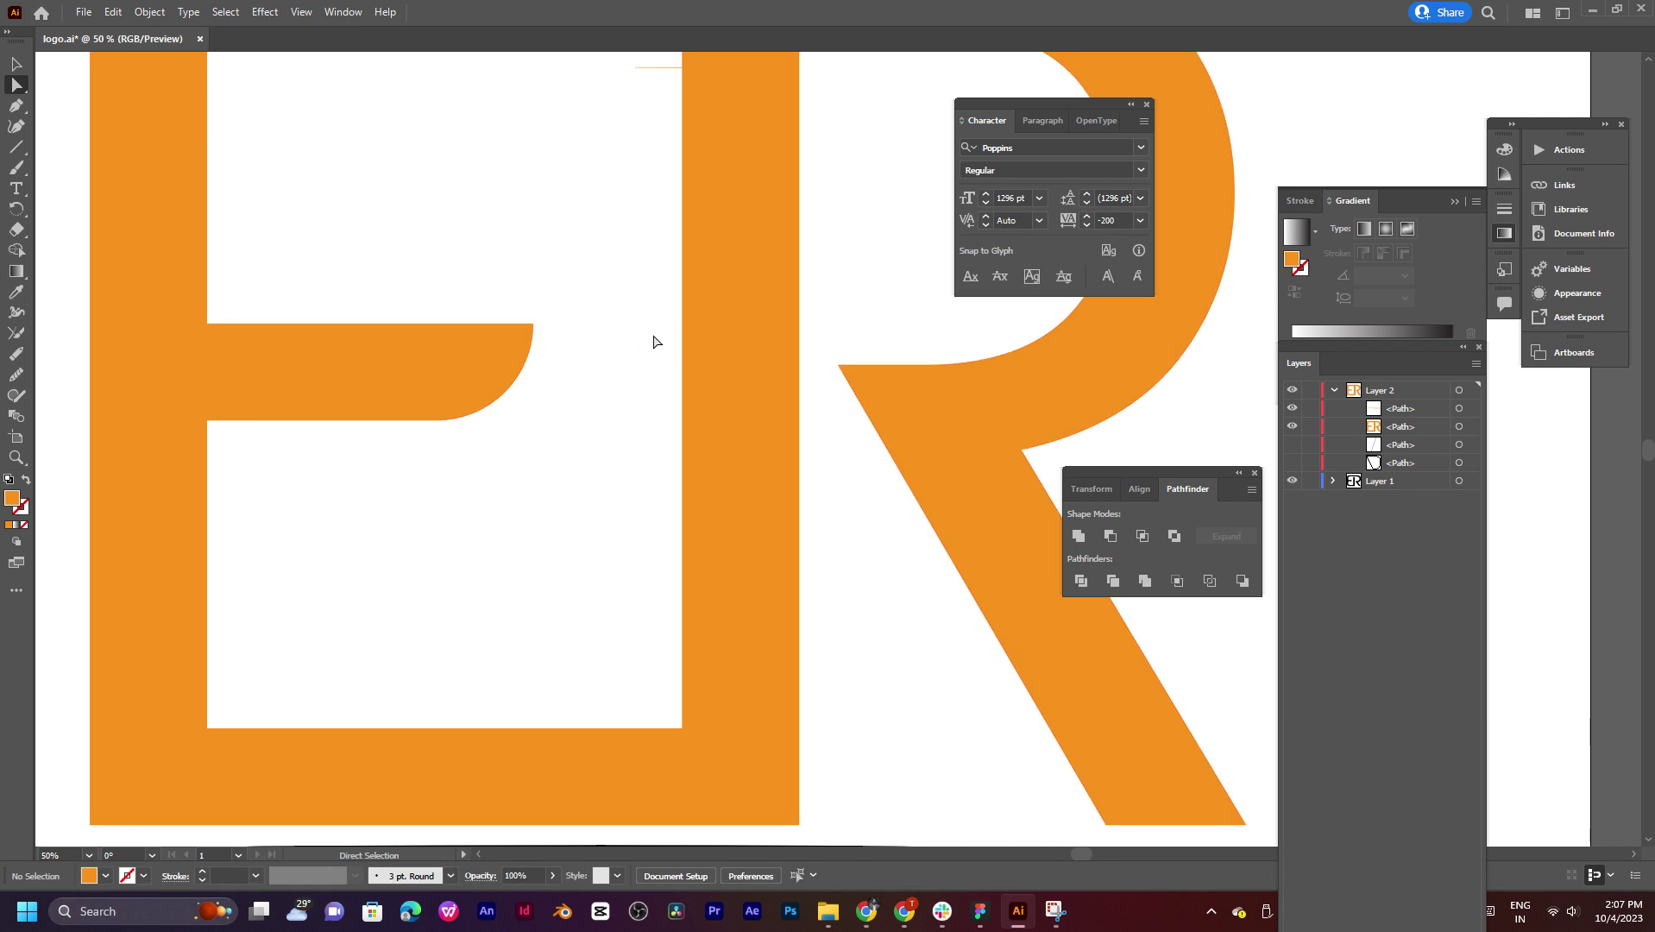
{"action": "left_click_drag", "start_coordinate": [644, 300], "coordinate": [414, 455]}
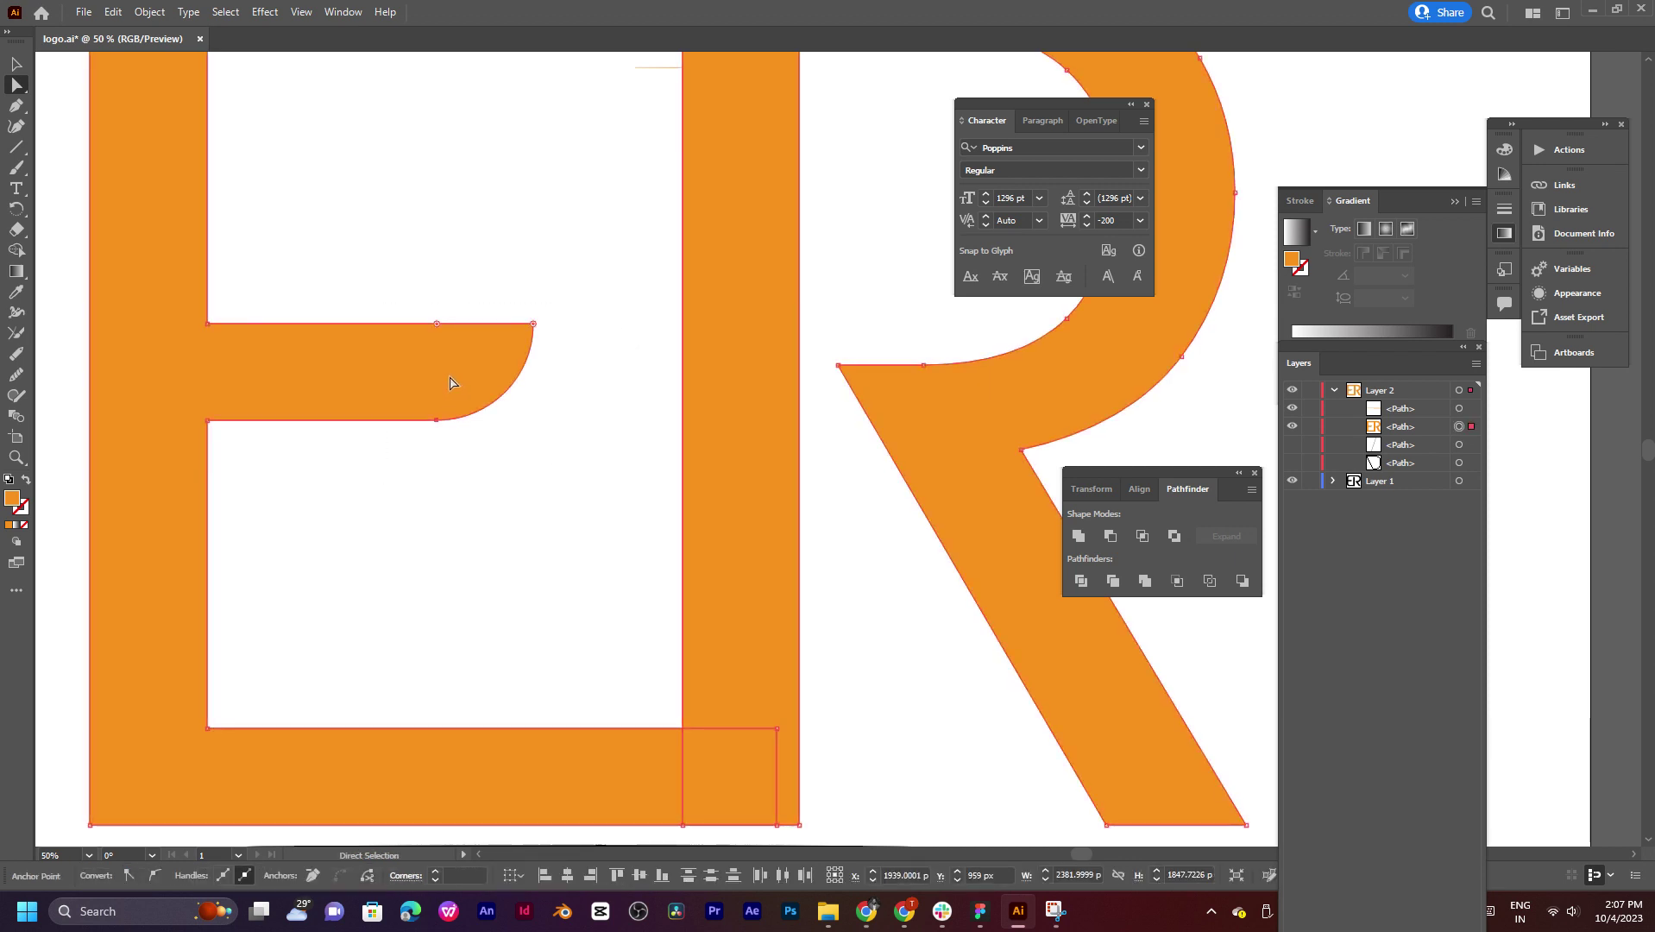
{"action": "left_click_drag", "start_coordinate": [438, 336], "coordinate": [591, 481]}
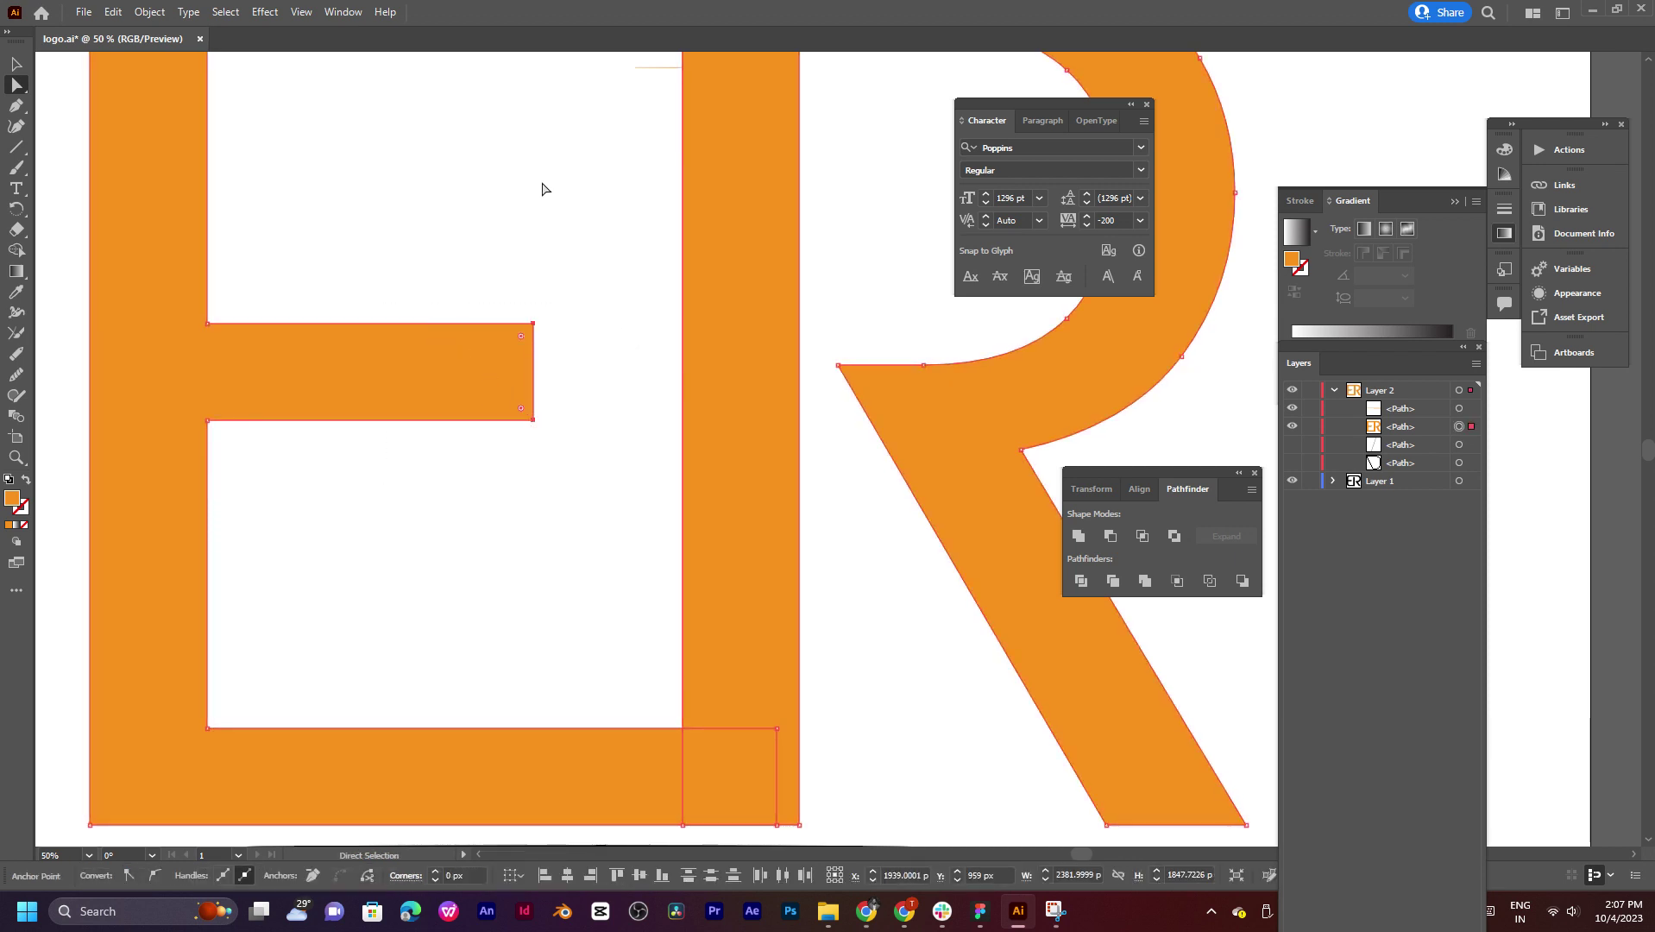
{"action": "left_click_drag", "start_coordinate": [543, 215], "coordinate": [505, 480]}
{"action": "left_click_drag", "start_coordinate": [519, 332], "coordinate": [517, 344]}
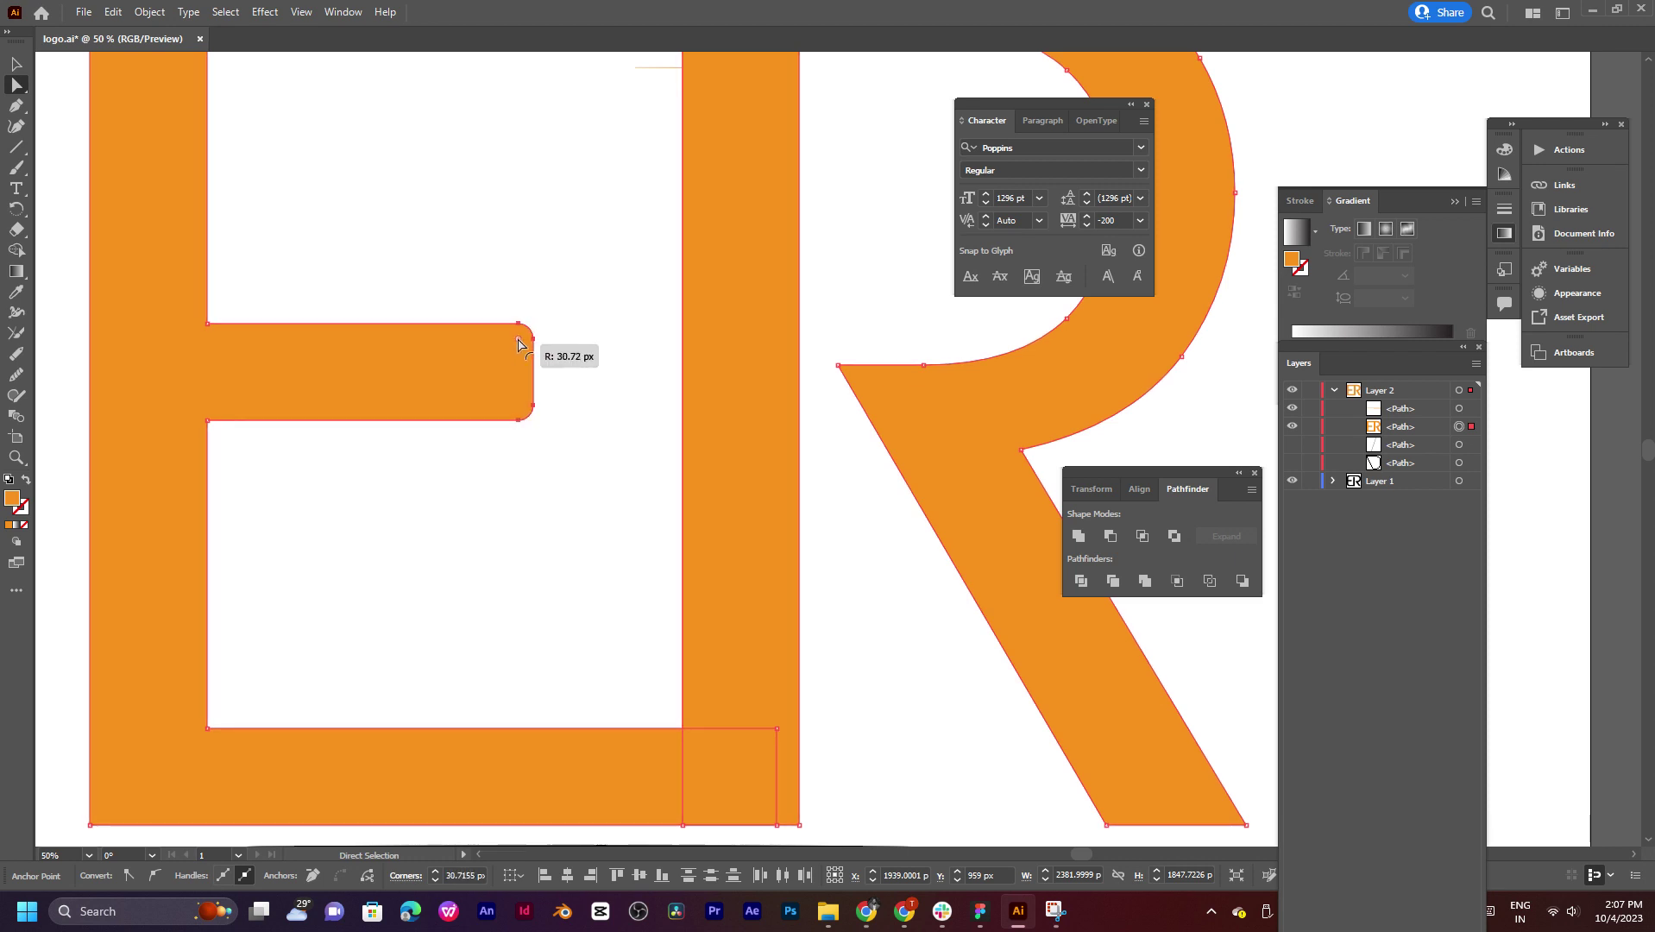
{"action": "left_click", "coordinate": [565, 286]}
Step: Pan to compare the orange ER against the black reference logo
{"action": "scroll", "coordinate": [565, 286], "scroll_direction": "down", "scroll_amount": 2}
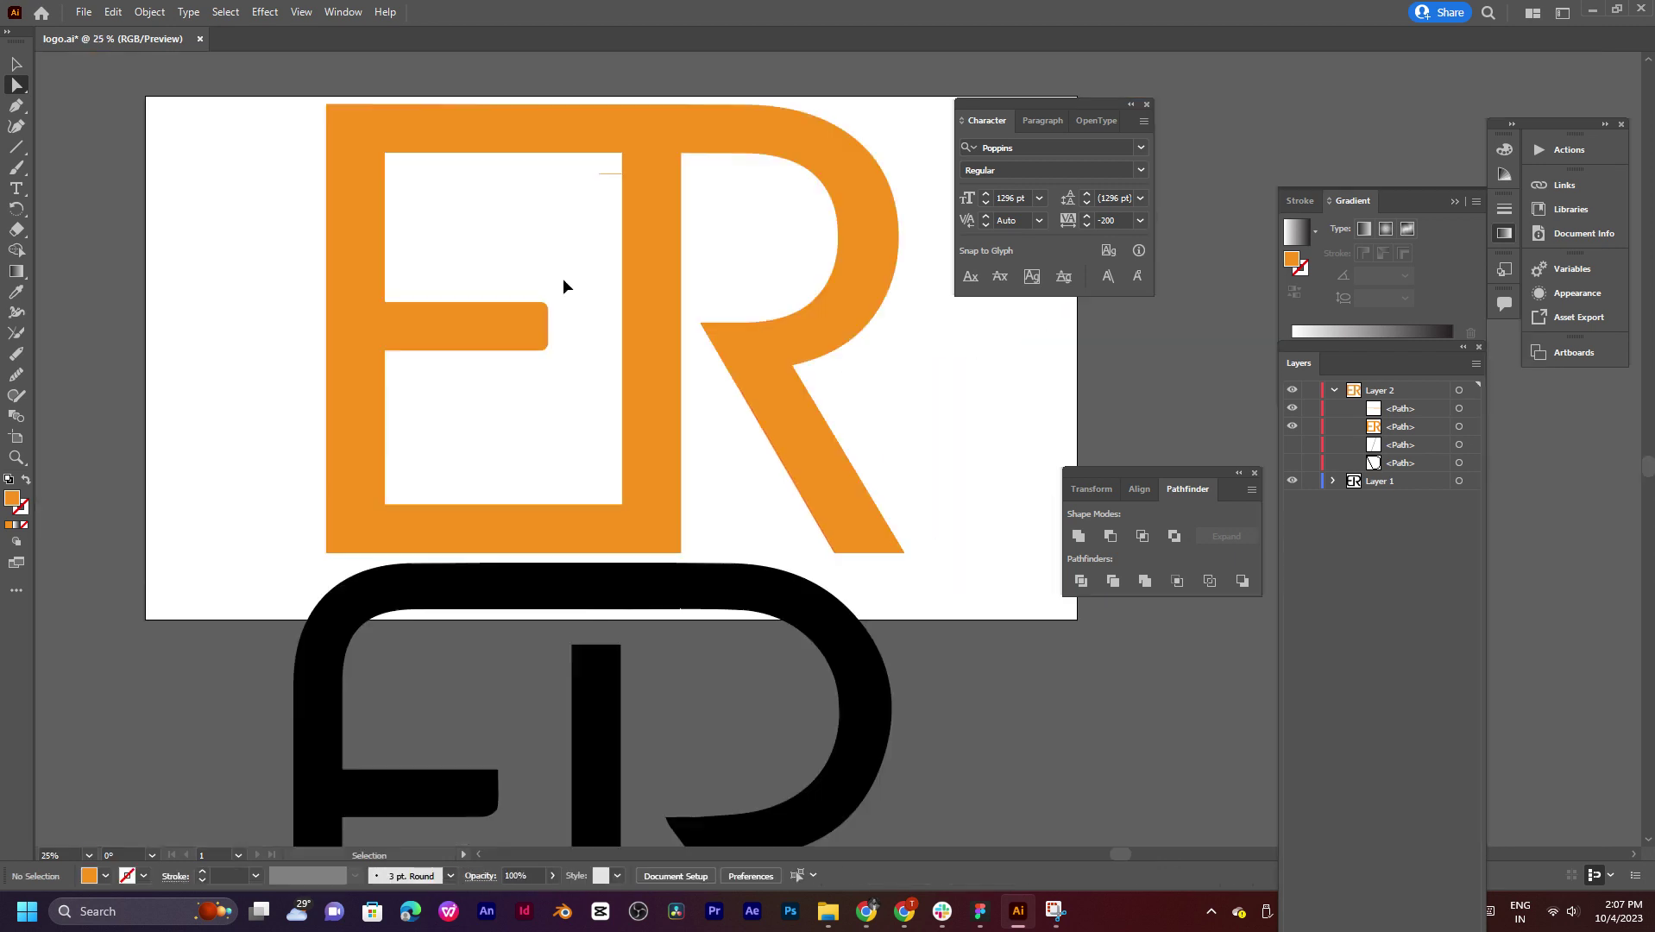
{"action": "left_click_drag", "start_coordinate": [576, 259], "coordinate": [573, 377]}
{"action": "mouse_move", "coordinate": [711, 643]}
{"action": "left_mouse_down"}
{"action": "mouse_move", "coordinate": [744, 256]}
{"action": "mouse_move", "coordinate": [728, 476]}
{"action": "left_mouse_up"}
{"action": "mouse_move", "coordinate": [714, 361]}
{"action": "left_mouse_down"}
{"action": "mouse_move", "coordinate": [695, 485]}
{"action": "mouse_move", "coordinate": [697, 169]}
{"action": "mouse_move", "coordinate": [701, 331]}
{"action": "mouse_move", "coordinate": [759, 312]}
{"action": "mouse_move", "coordinate": [694, 270]}
{"action": "left_mouse_up"}
{"action": "mouse_move", "coordinate": [557, 418]}
{"action": "left_mouse_down"}
{"action": "mouse_move", "coordinate": [557, 303]}
{"action": "mouse_move", "coordinate": [546, 383]}
{"action": "left_mouse_up"}
Step: Round the E's lower-left corner heavily, to about 350 px
{"action": "left_click_drag", "start_coordinate": [372, 350], "coordinate": [505, 417]}
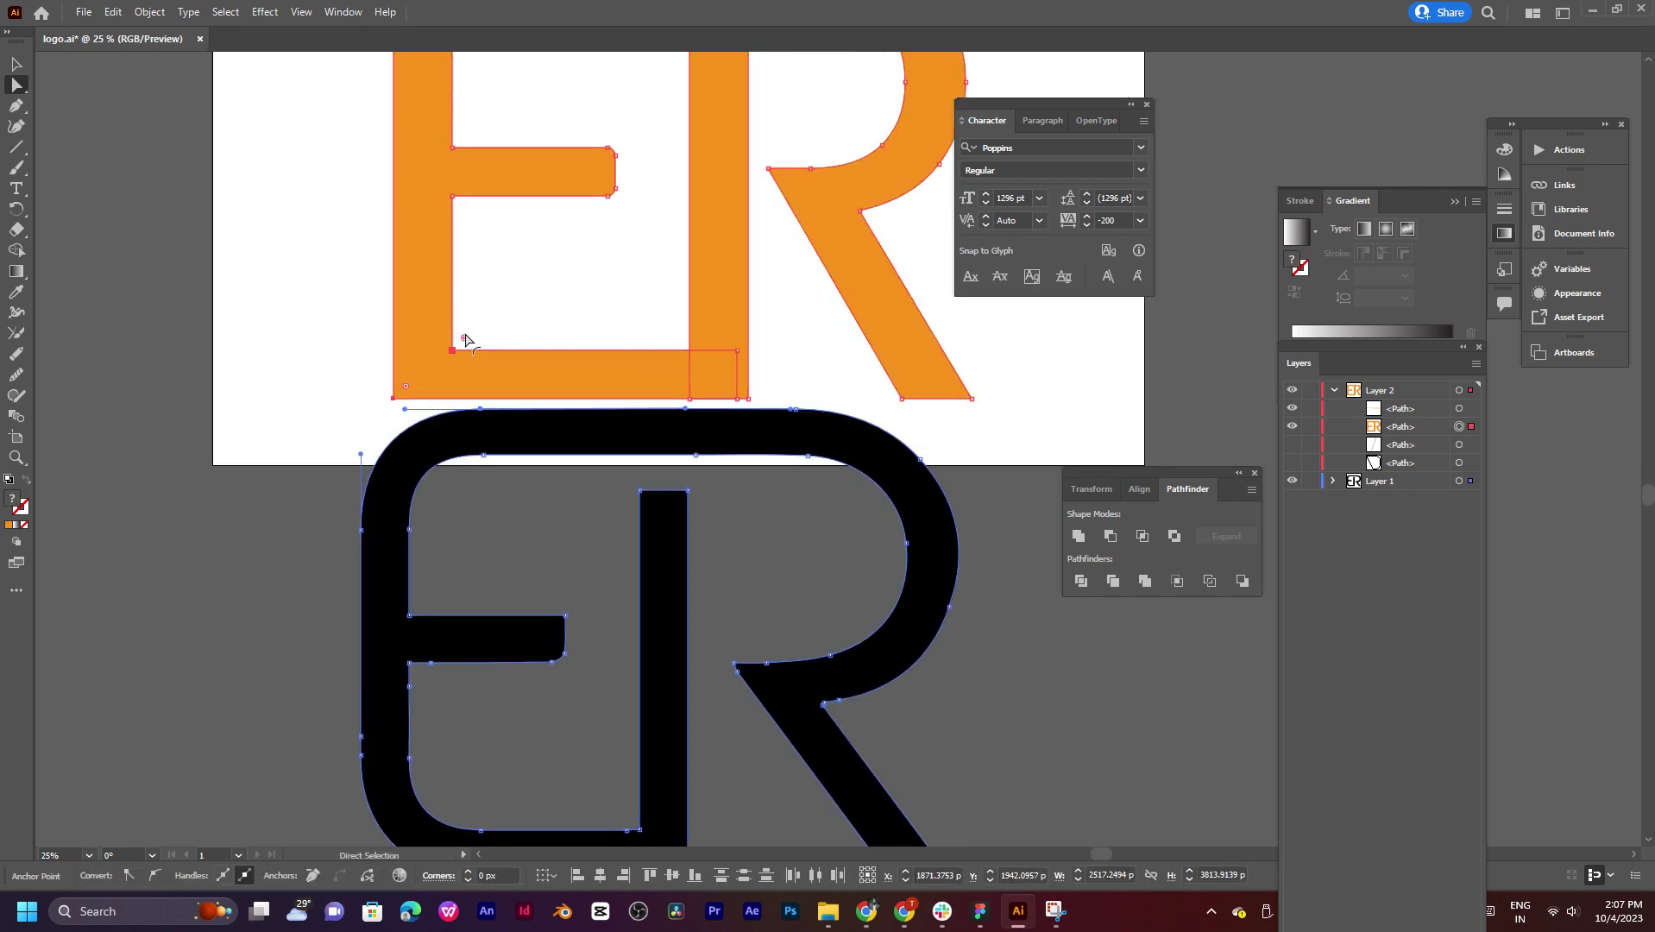
{"action": "mouse_move", "coordinate": [465, 338]}
{"action": "left_mouse_down"}
{"action": "mouse_move", "coordinate": [573, 275]}
{"action": "mouse_move", "coordinate": [551, 287]}
{"action": "left_mouse_up"}
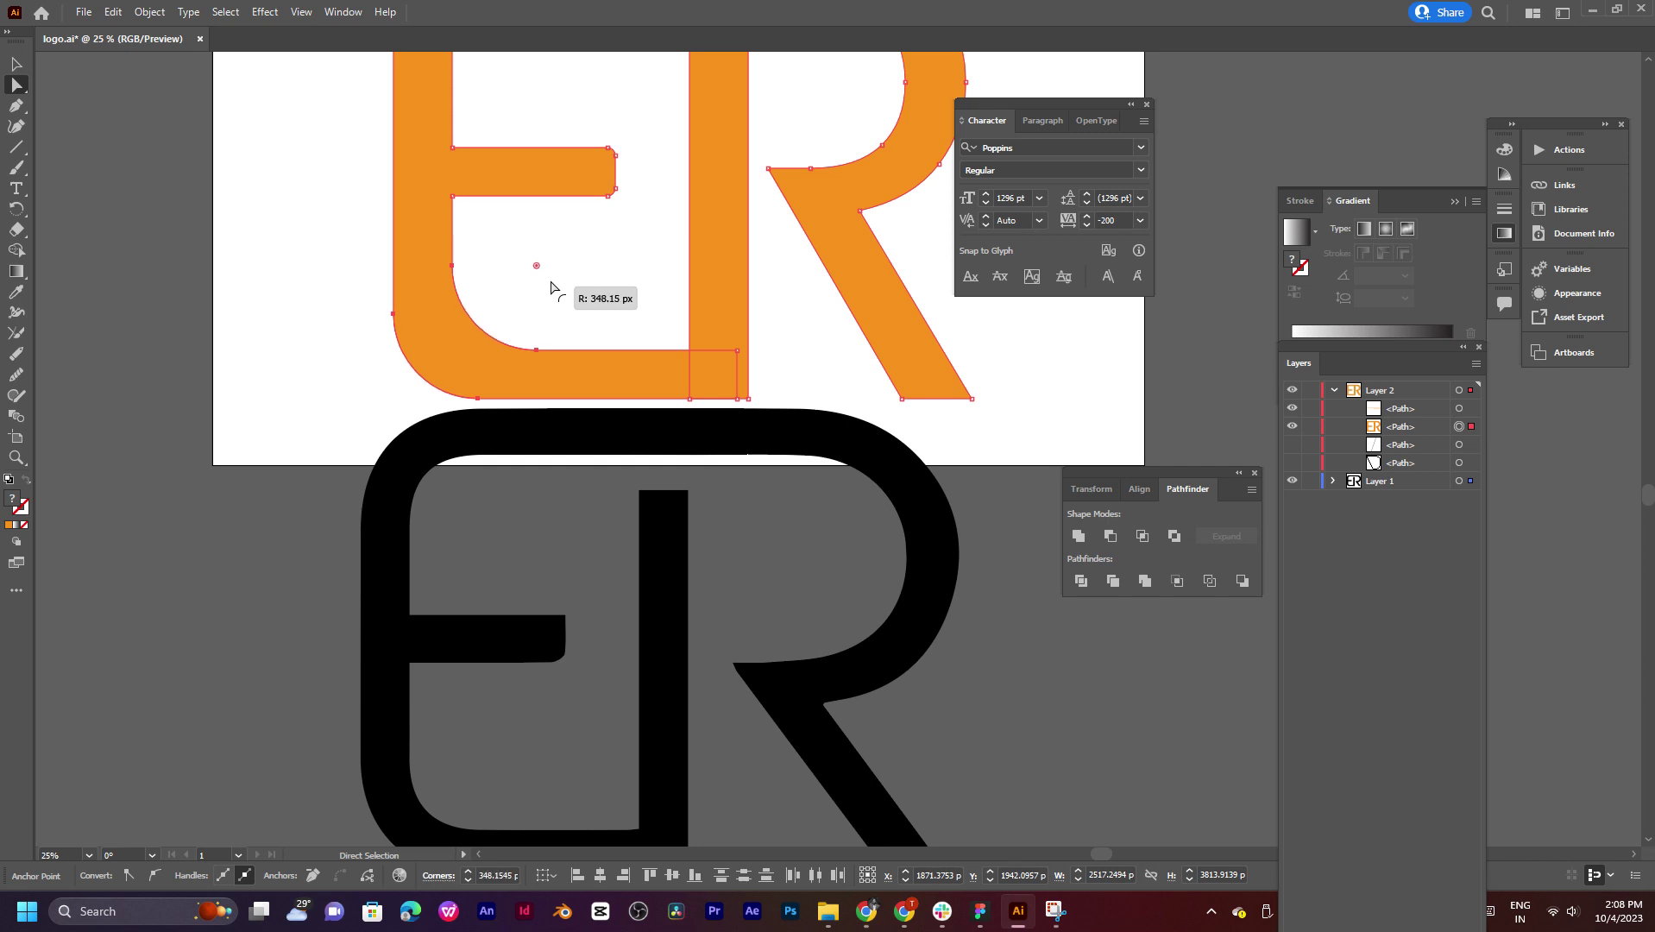
{"action": "left_click_drag", "start_coordinate": [551, 288], "coordinate": [553, 286]}
{"action": "left_click_drag", "start_coordinate": [551, 285], "coordinate": [551, 286]}
Step: Return the E's lower-left corner to a sharp square corner
{"action": "mouse_move", "coordinate": [604, 288]}
{"action": "left_mouse_down"}
{"action": "mouse_move", "coordinate": [547, 583]}
{"action": "mouse_move", "coordinate": [562, 233]}
{"action": "mouse_move", "coordinate": [524, 414]}
{"action": "mouse_move", "coordinate": [540, 421]}
{"action": "left_mouse_up"}
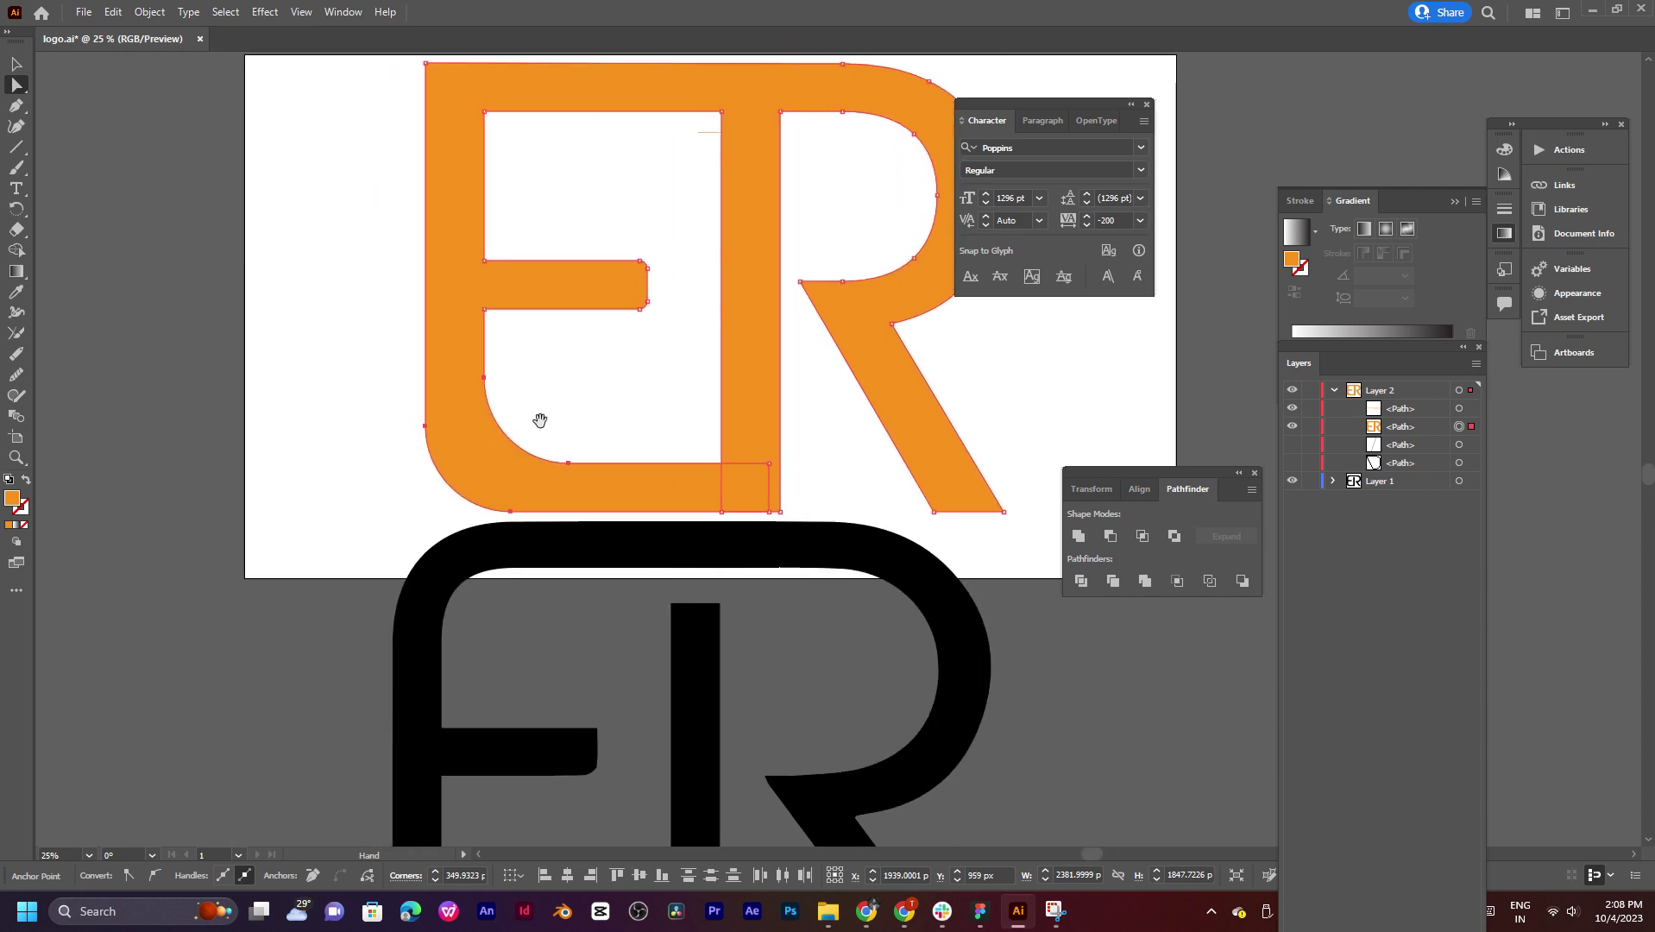
{"action": "scroll", "coordinate": [540, 421], "scroll_direction": "up", "scroll_amount": 1}
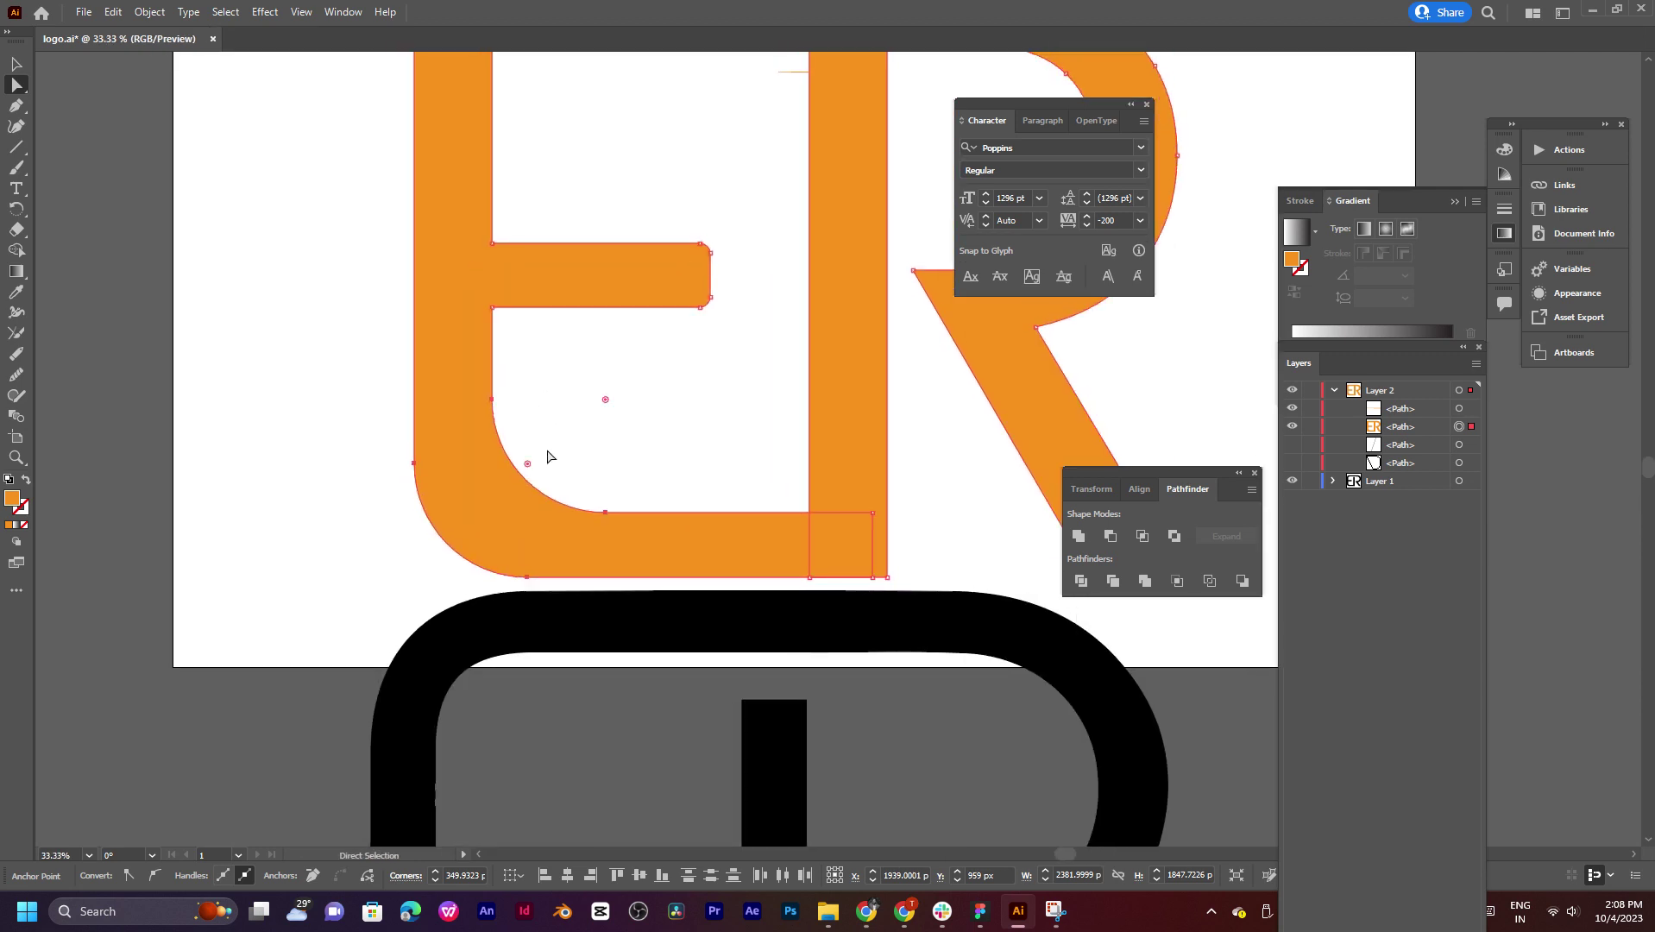
{"action": "mouse_move", "coordinate": [529, 466]}
{"action": "left_mouse_down"}
{"action": "mouse_move", "coordinate": [391, 580]}
{"action": "mouse_move", "coordinate": [749, 427]}
{"action": "mouse_move", "coordinate": [552, 506]}
{"action": "left_mouse_up"}
{"action": "left_click", "coordinate": [620, 436]}
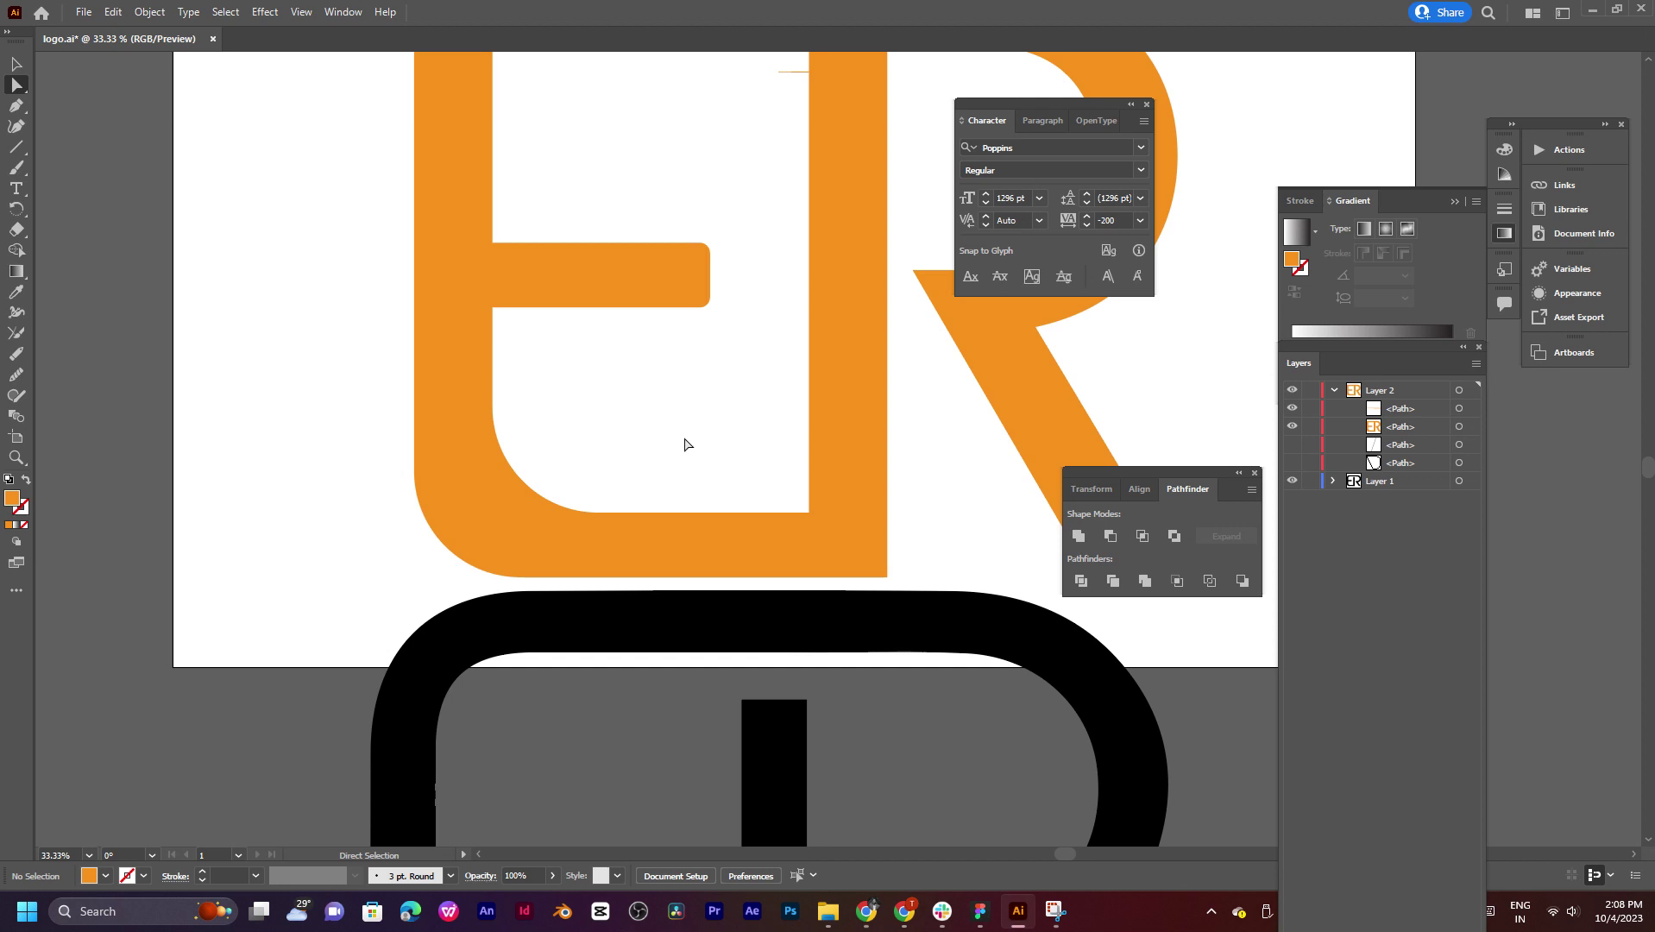
{"action": "left_click", "coordinate": [528, 466], "text": "ctrl"}
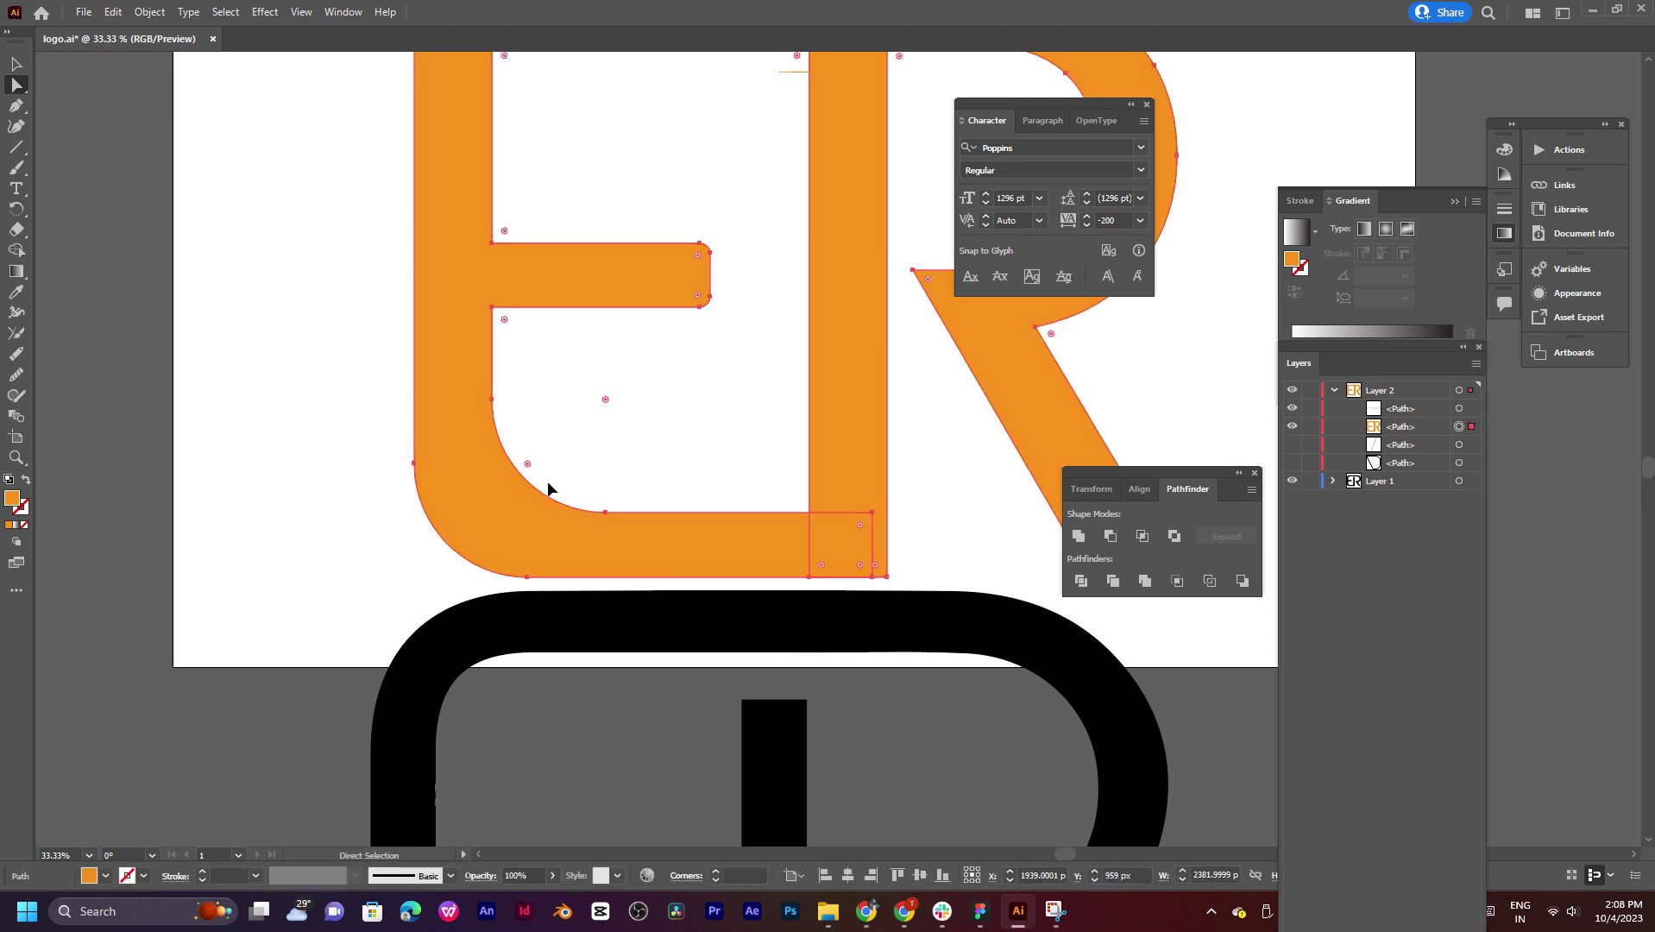
{"action": "left_click", "coordinate": [548, 485]}
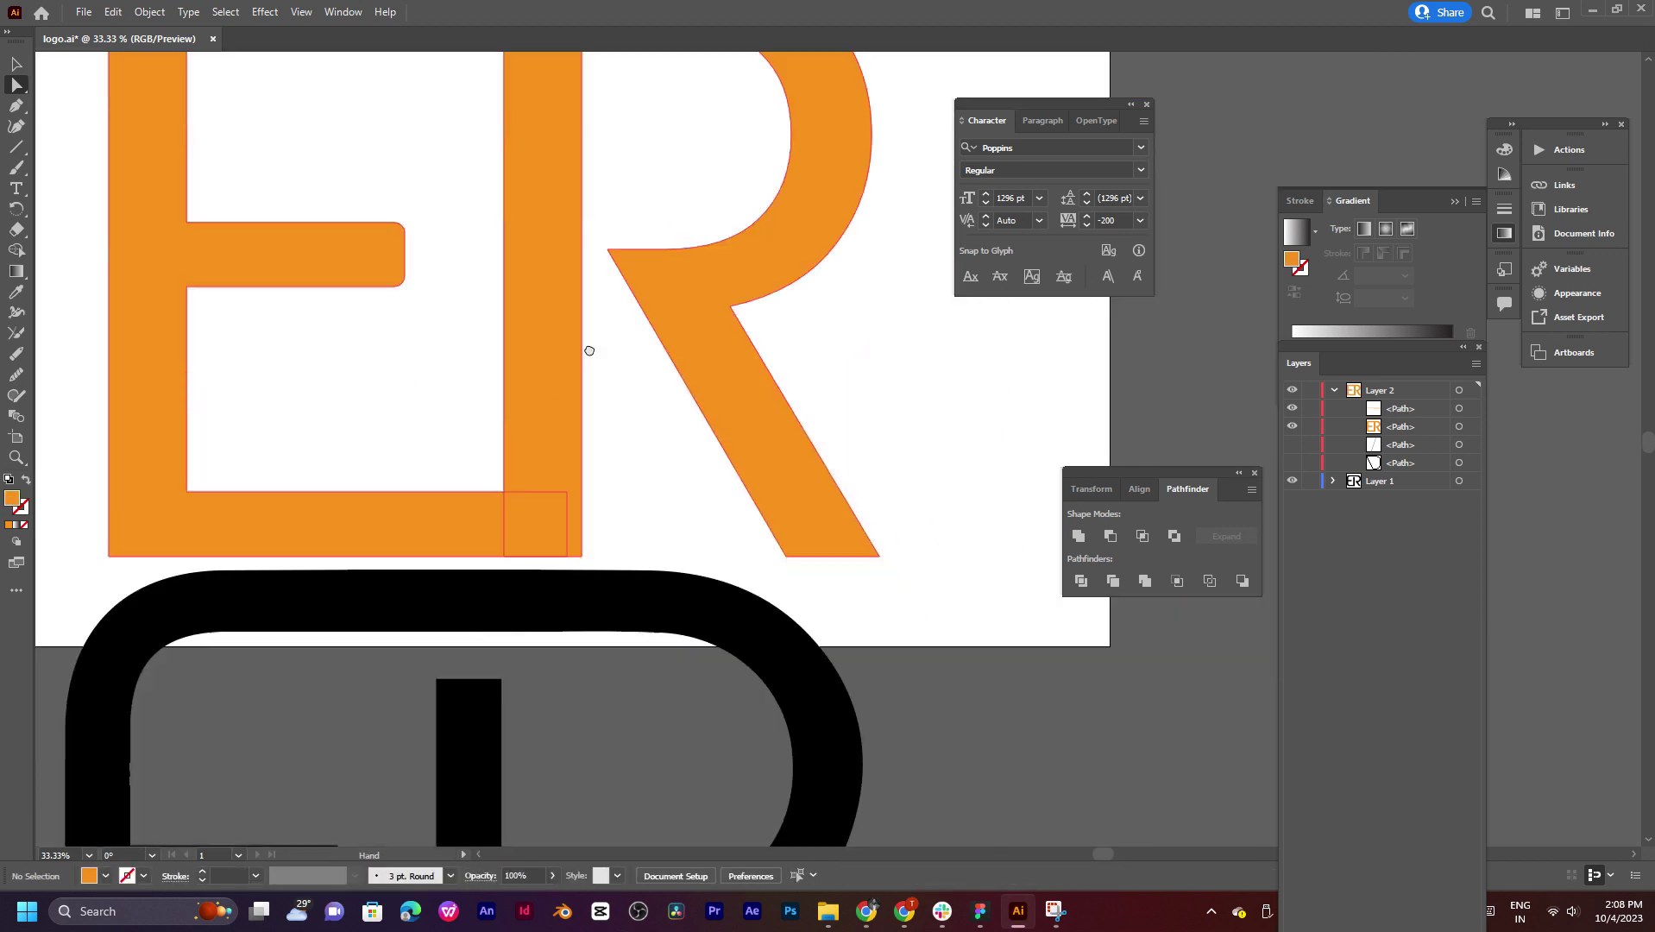
Step: Drag the R leg's inner bottom corner widget to round it to about 207 px
{"action": "left_click_drag", "start_coordinate": [602, 448], "coordinate": [208, 132]}
{"action": "mouse_move", "coordinate": [628, 287]}
{"action": "left_mouse_down"}
{"action": "mouse_move", "coordinate": [609, 210]}
{"action": "mouse_move", "coordinate": [580, 259]}
{"action": "mouse_move", "coordinate": [617, 104]}
{"action": "mouse_move", "coordinate": [717, 353]}
{"action": "mouse_move", "coordinate": [800, 316]}
{"action": "left_mouse_up"}
{"action": "left_click", "coordinate": [729, 345]}
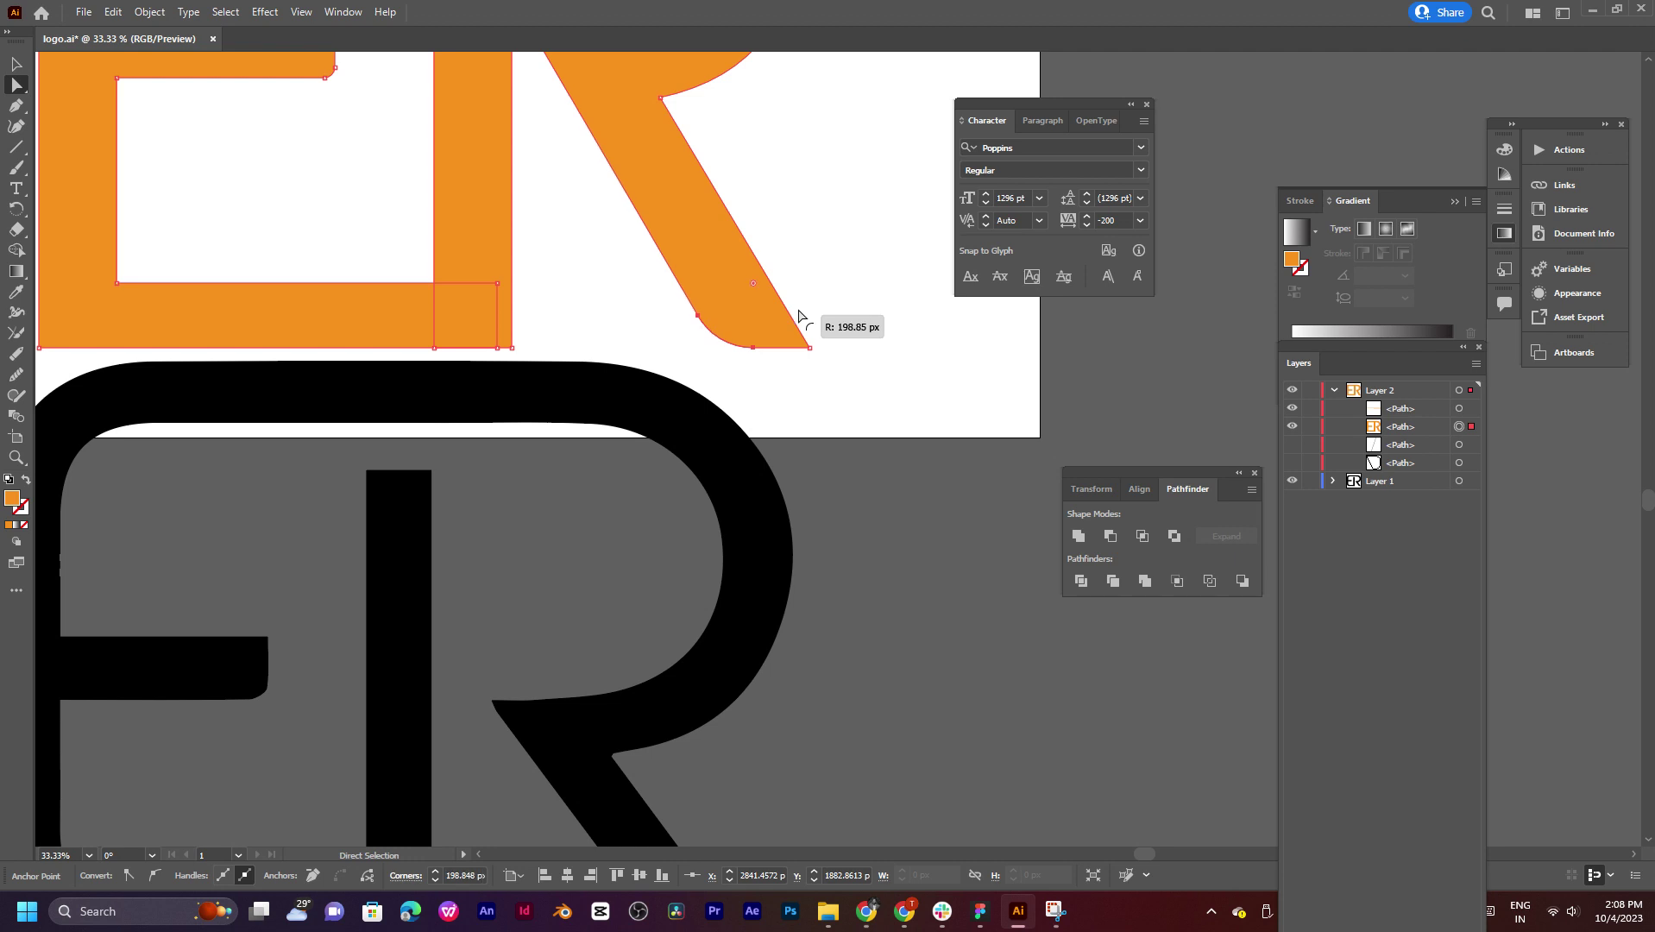
{"action": "left_click_drag", "start_coordinate": [798, 315], "coordinate": [811, 312]}
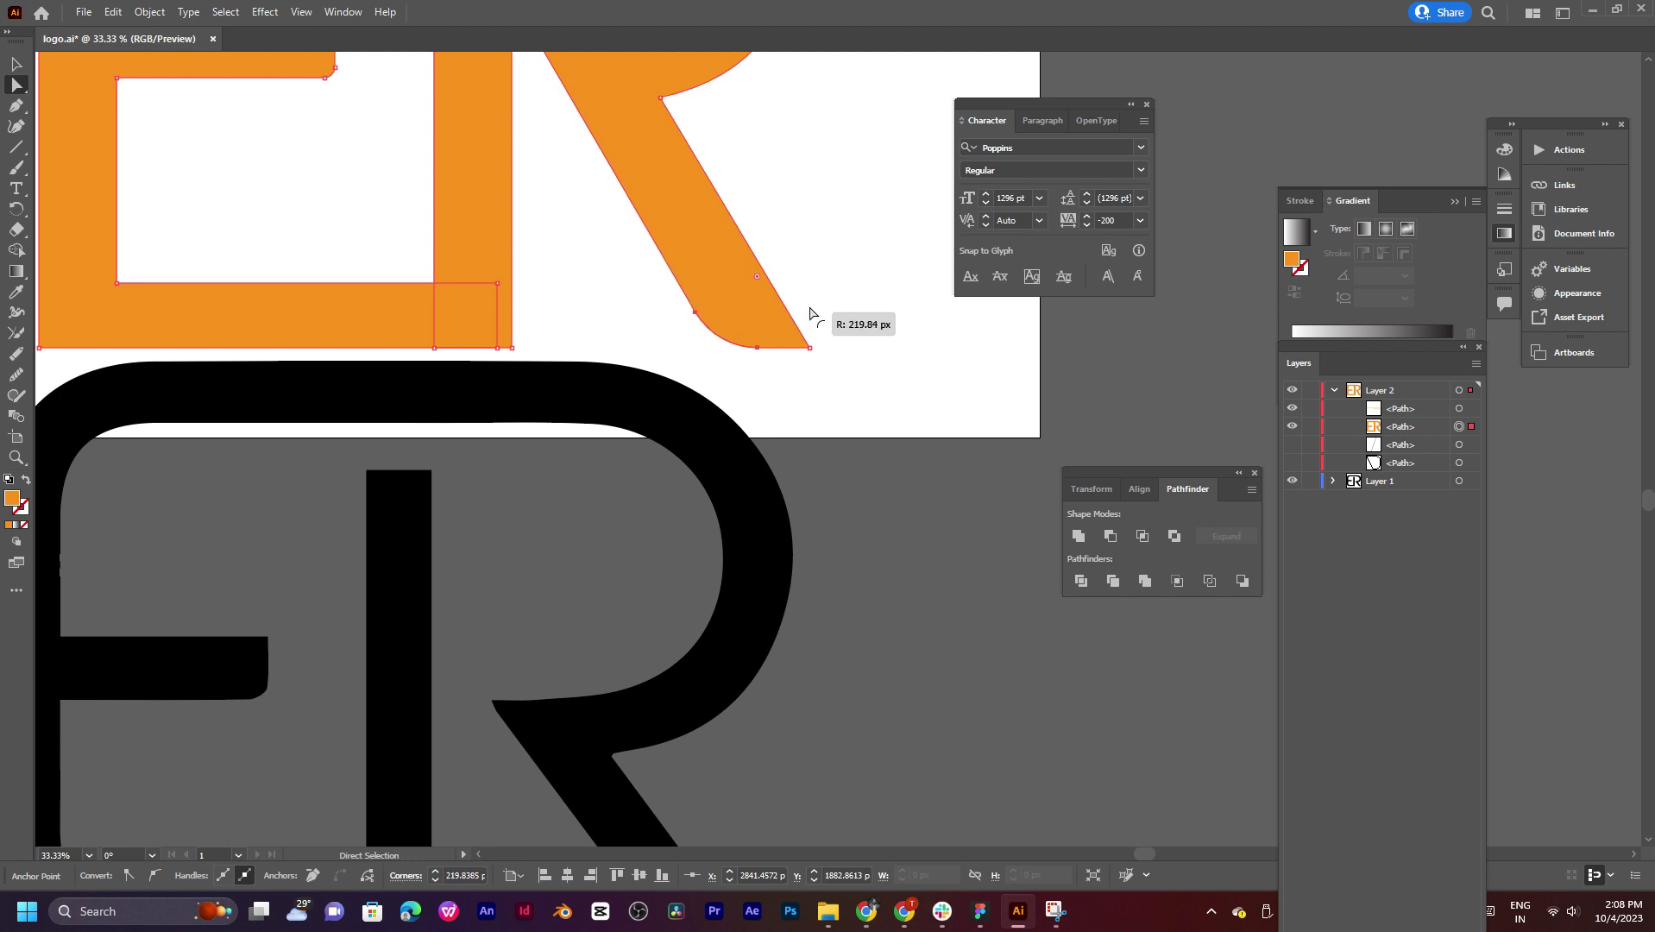
{"action": "left_click_drag", "start_coordinate": [811, 312], "coordinate": [810, 315]}
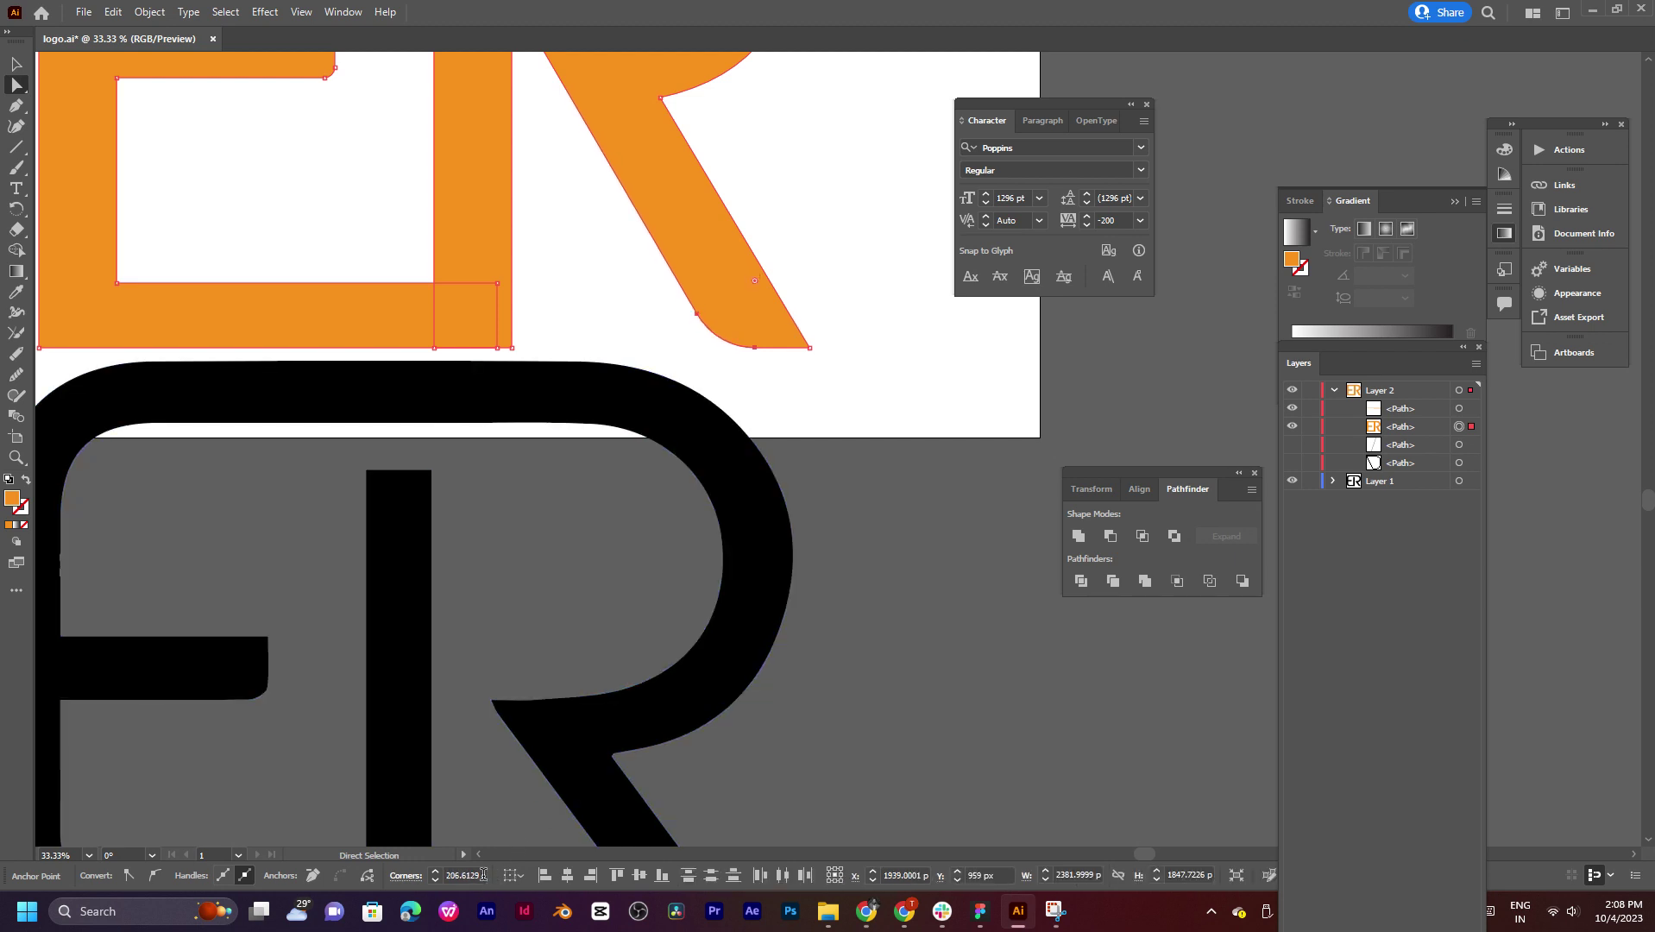
Step: Set the R leg's corner radius to 200 px in the Corners field, then enter 20
{"action": "left_click_drag", "start_coordinate": [479, 875], "coordinate": [452, 878]}
{"action": "type", "text": "200"}
{"action": "key", "text": "Return"}
{"action": "left_click_drag", "start_coordinate": [756, 285], "coordinate": [760, 285]}
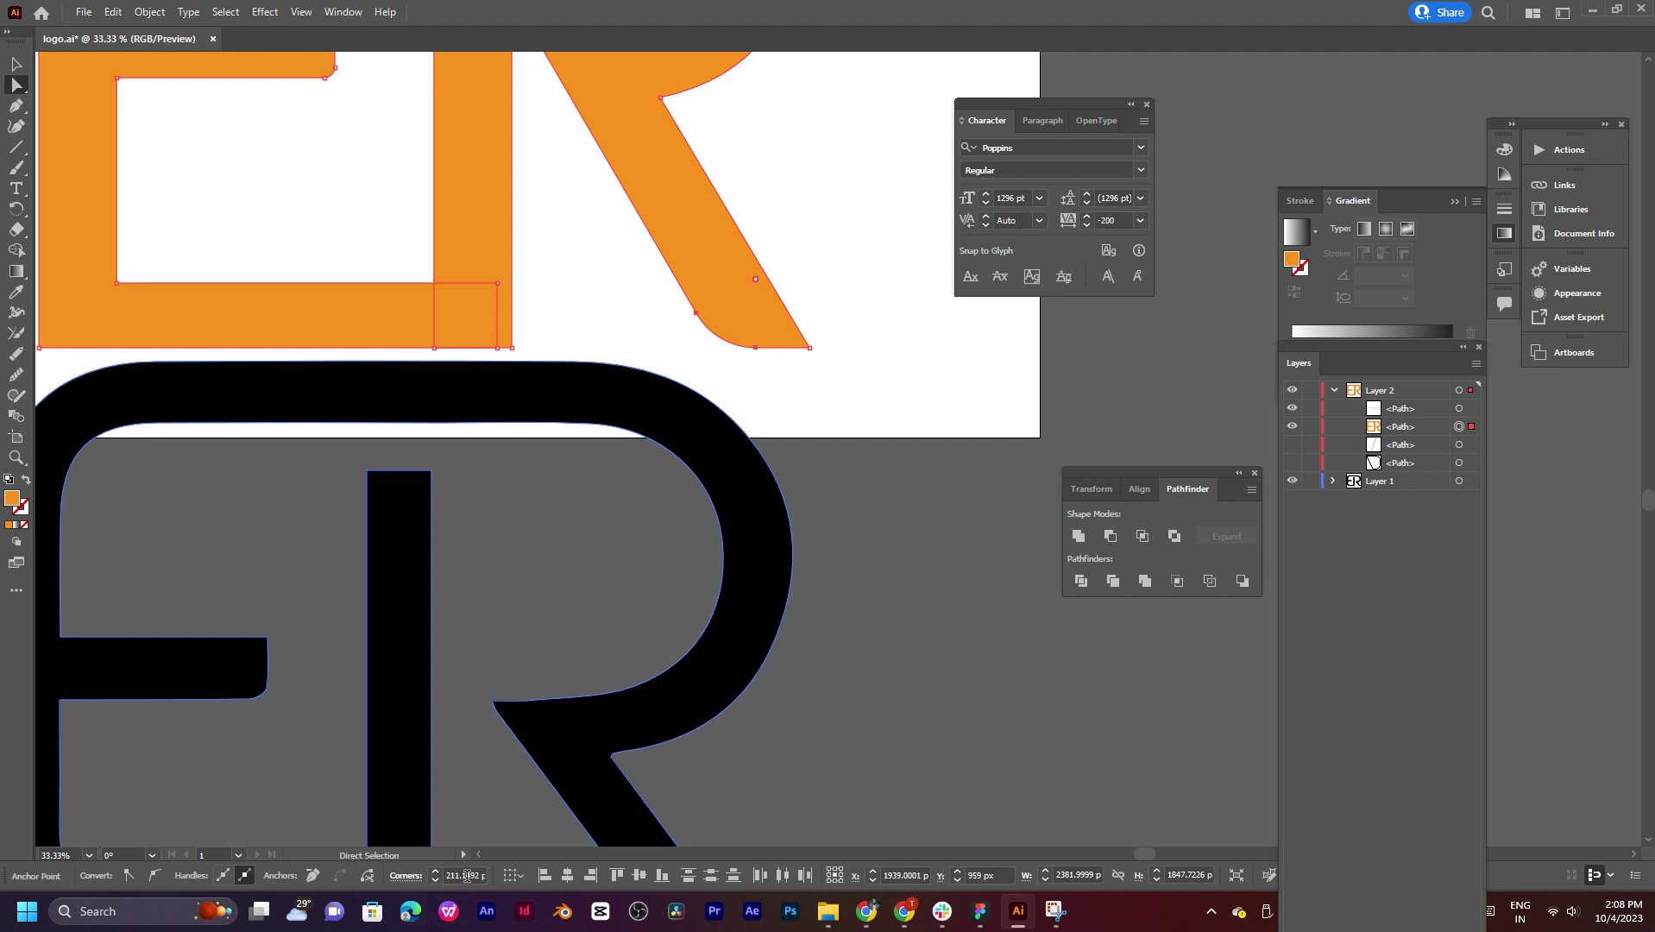
{"action": "left_click", "coordinate": [477, 875]}
{"action": "type", "text": "200"}
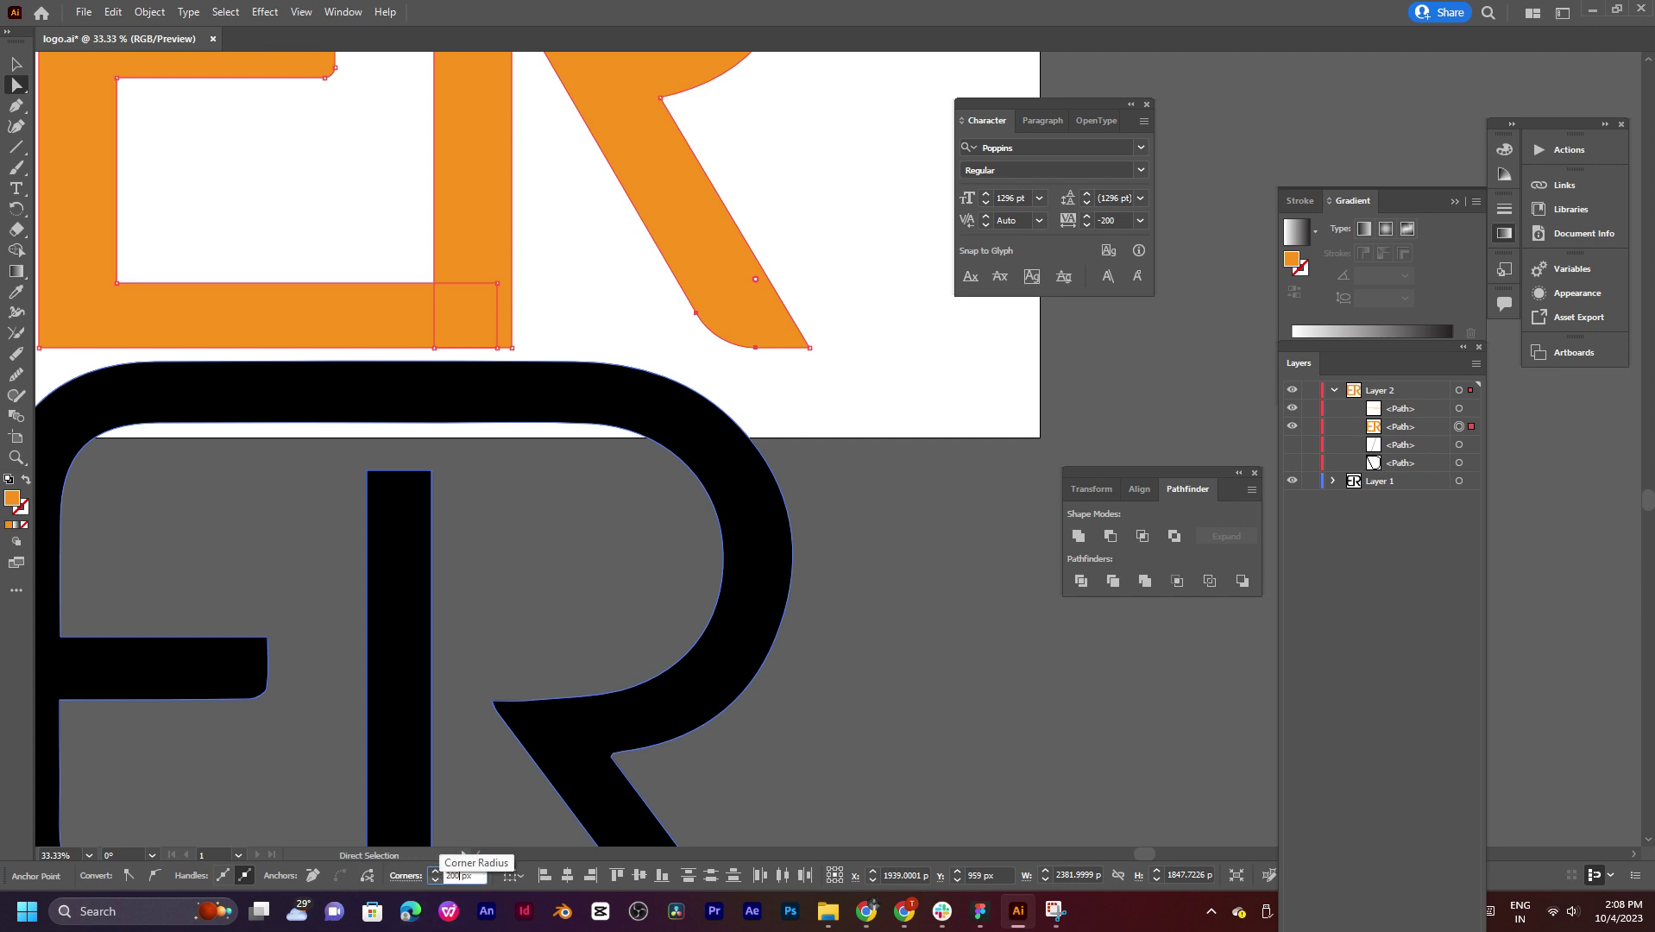
{"action": "key", "text": "Return"}
Step: Apply a 200 px corner radius to the selected anchors on the E arm's end
{"action": "left_click", "coordinate": [820, 311]}
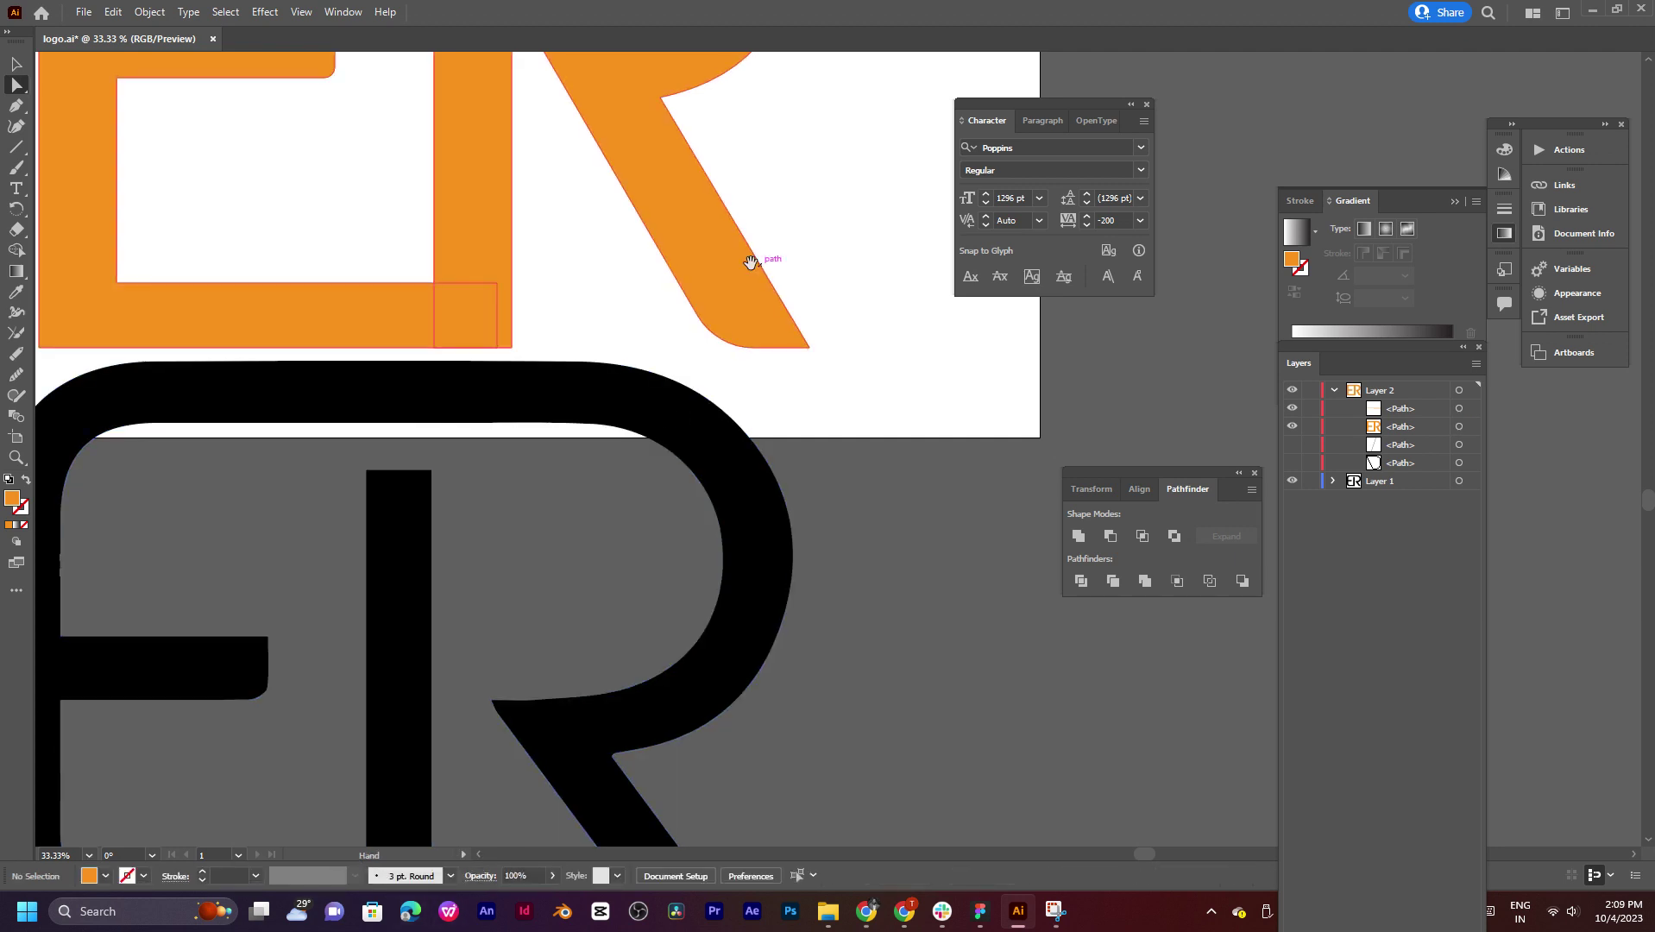
{"action": "mouse_move", "coordinate": [757, 259]}
{"action": "left_mouse_down"}
{"action": "mouse_move", "coordinate": [574, 158]}
{"action": "mouse_move", "coordinate": [724, 223]}
{"action": "left_mouse_up"}
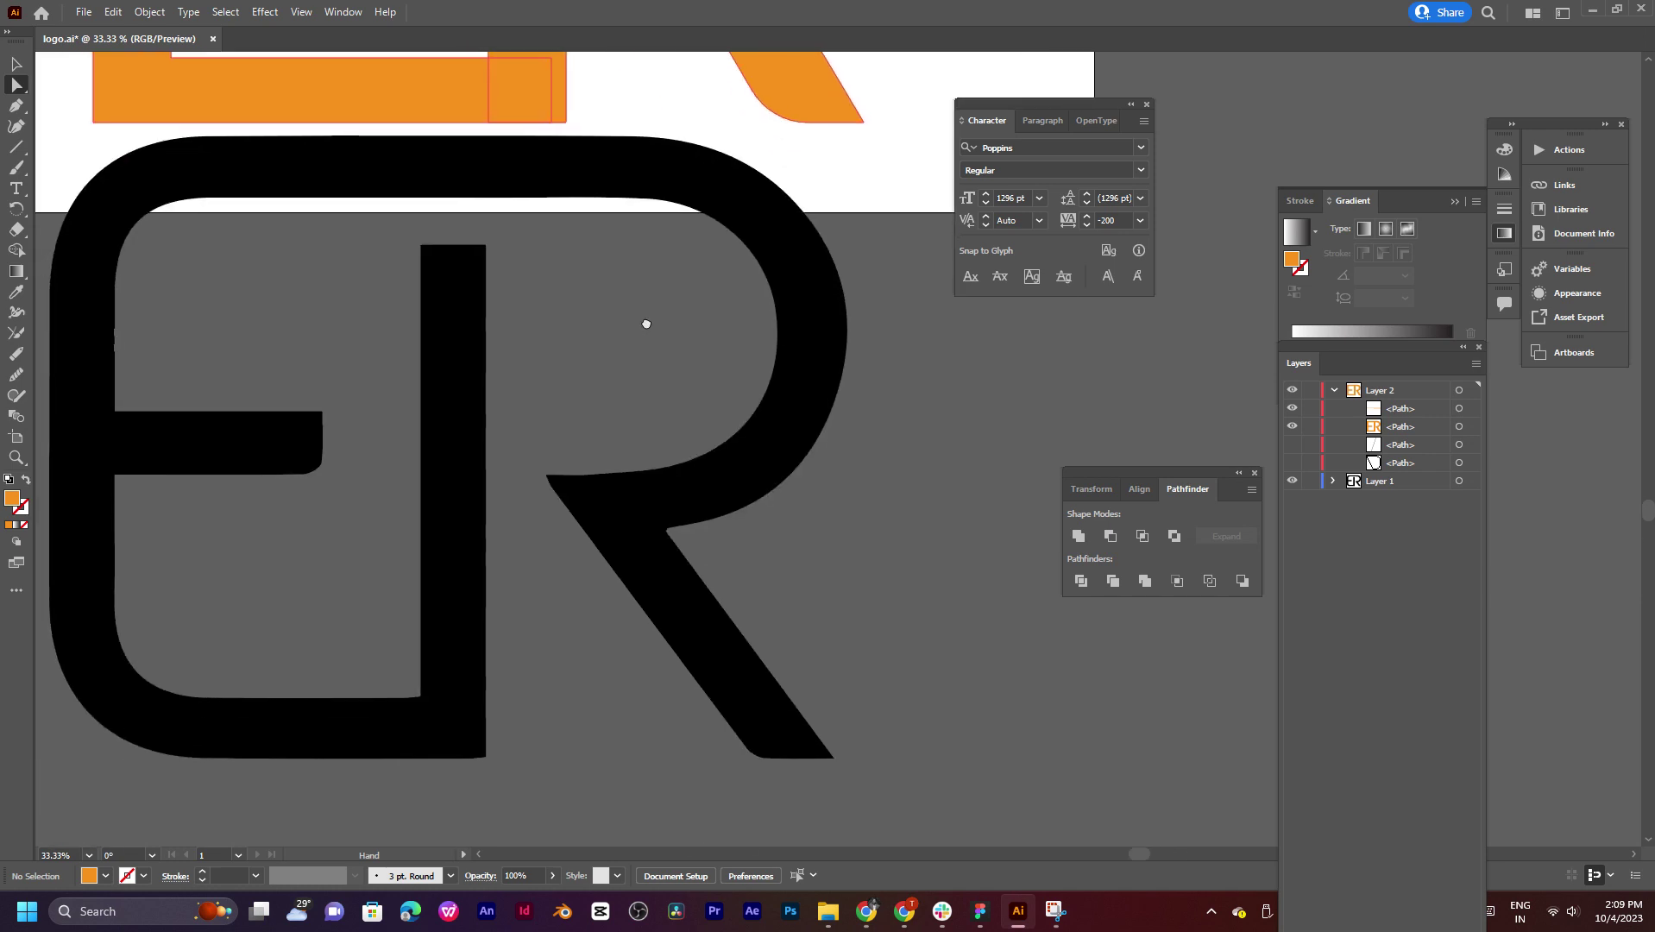
{"action": "scroll", "coordinate": [547, 462], "scroll_direction": "up", "scroll_amount": 2}
{"action": "scroll", "coordinate": [688, 380], "scroll_direction": "up", "scroll_amount": 3}
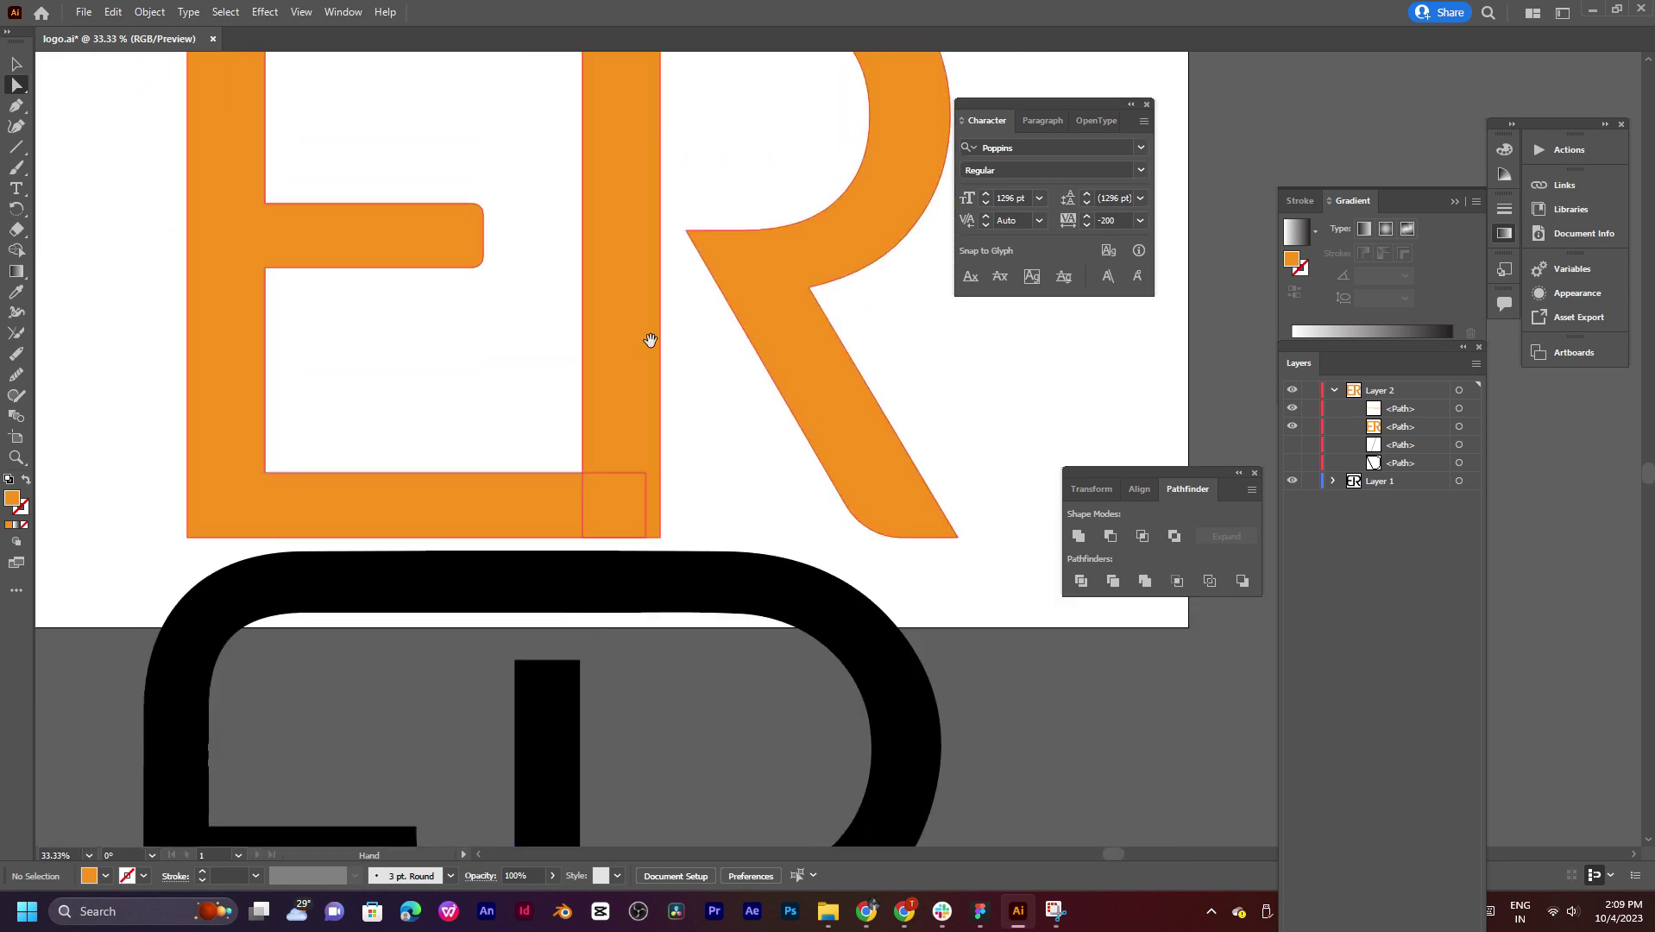
{"action": "scroll", "coordinate": [650, 340], "scroll_direction": "up", "scroll_amount": 1}
{"action": "left_click", "coordinate": [530, 285]}
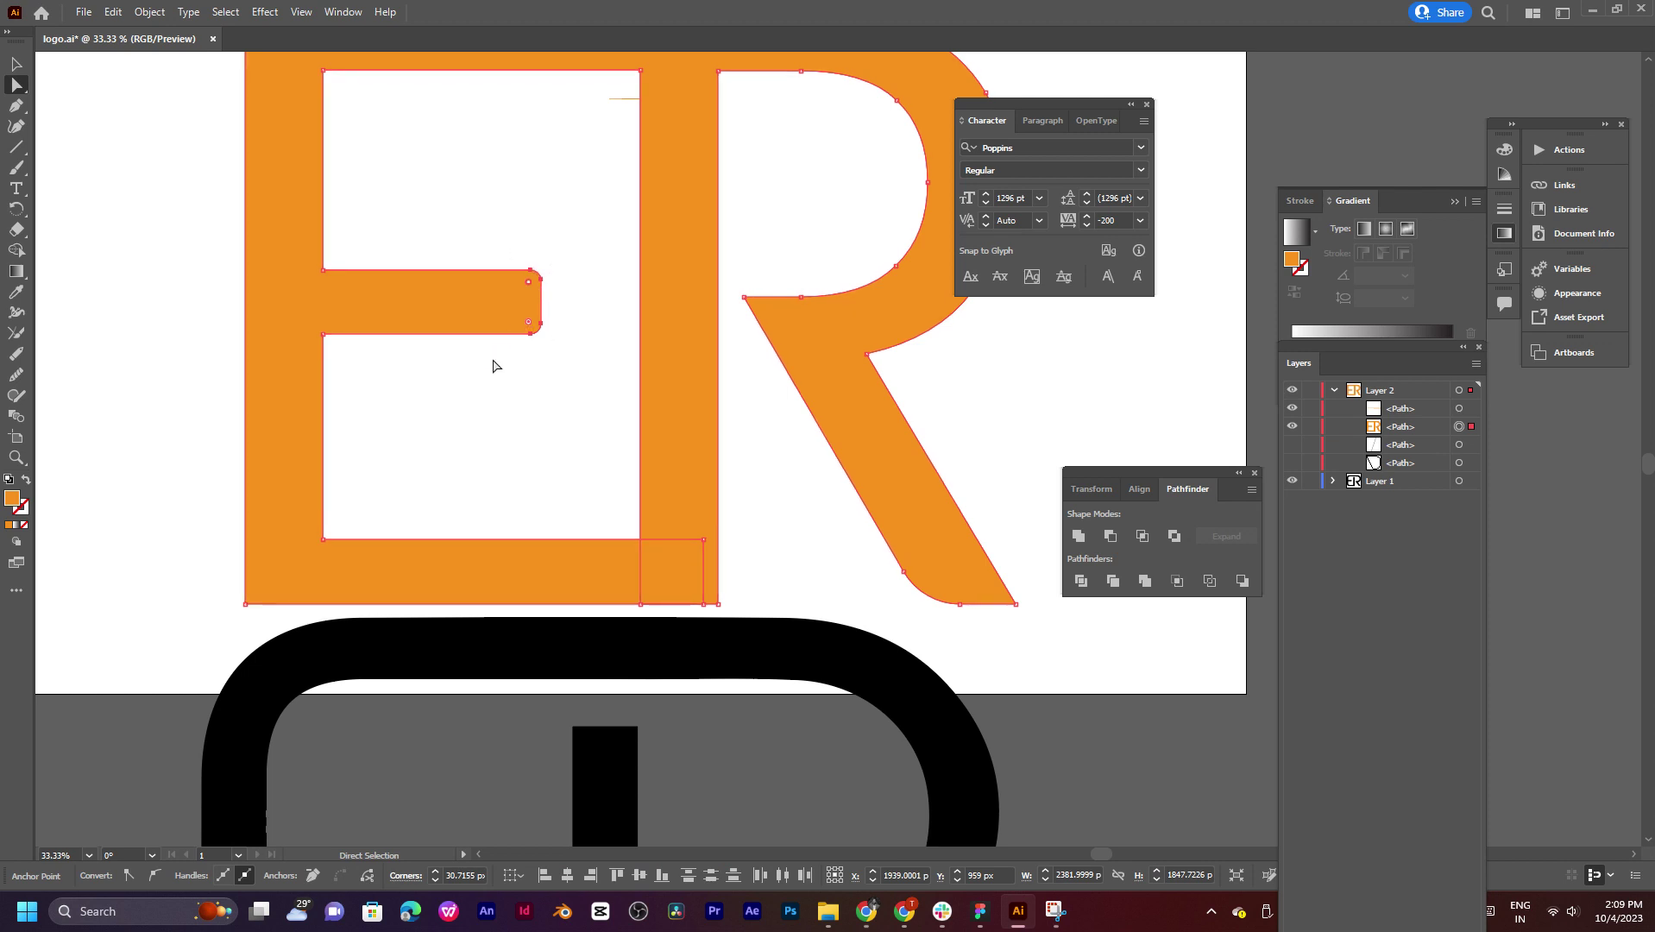
{"action": "left_click", "coordinate": [470, 877]}
{"action": "type", "text": "200"}
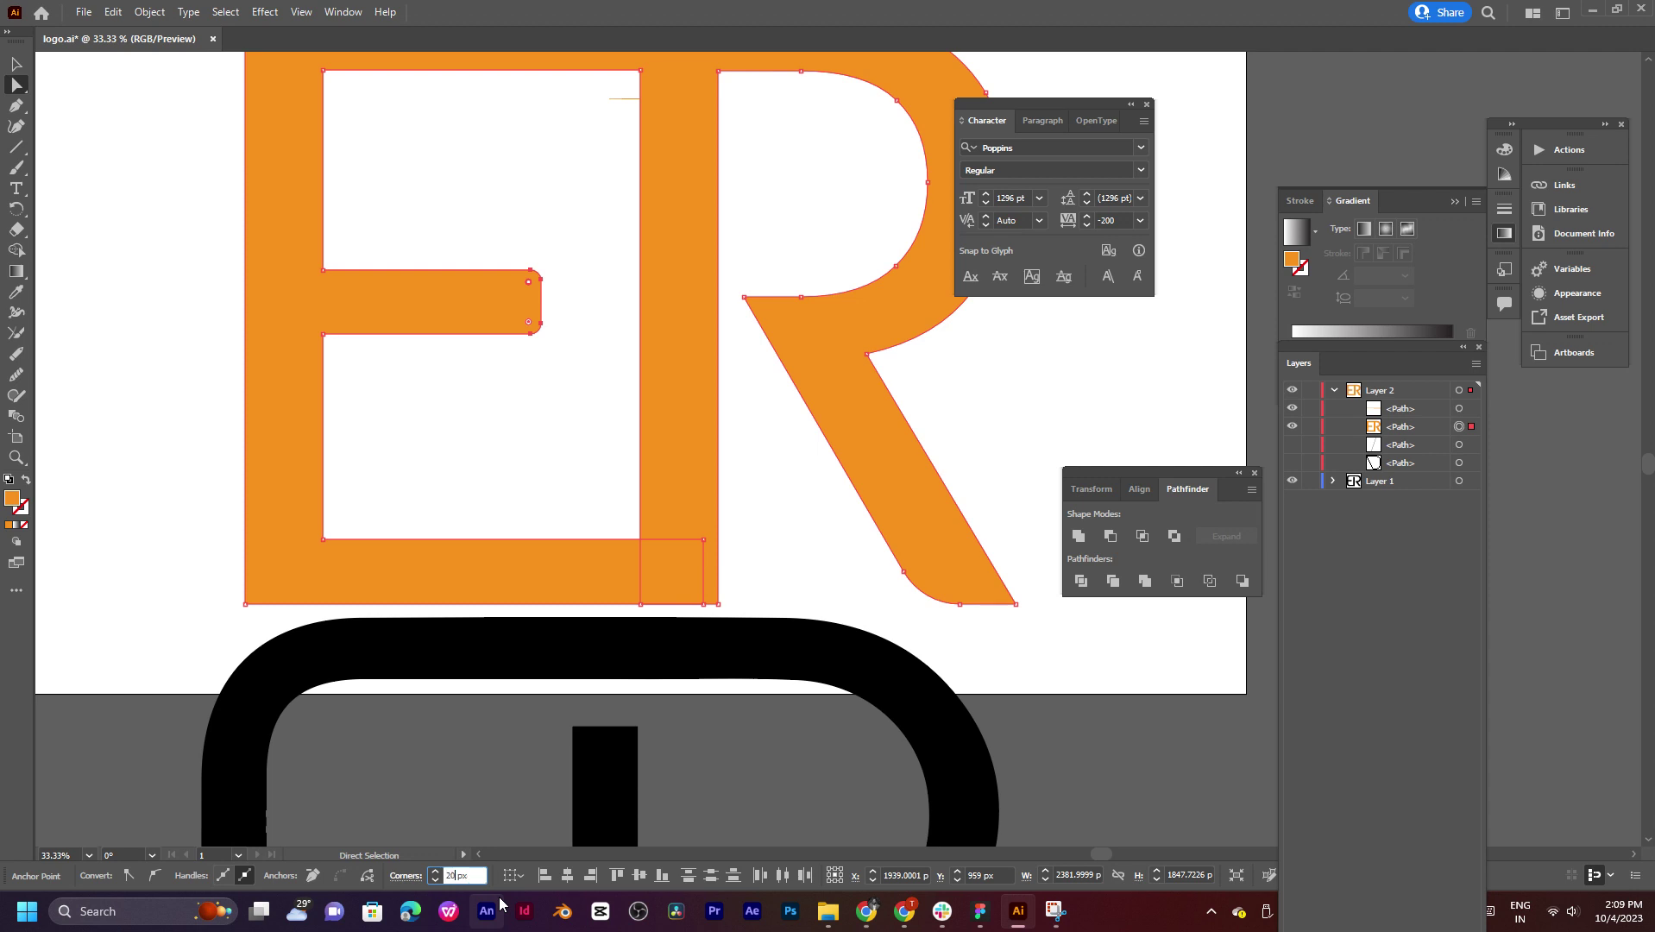
{"action": "key", "text": "Return"}
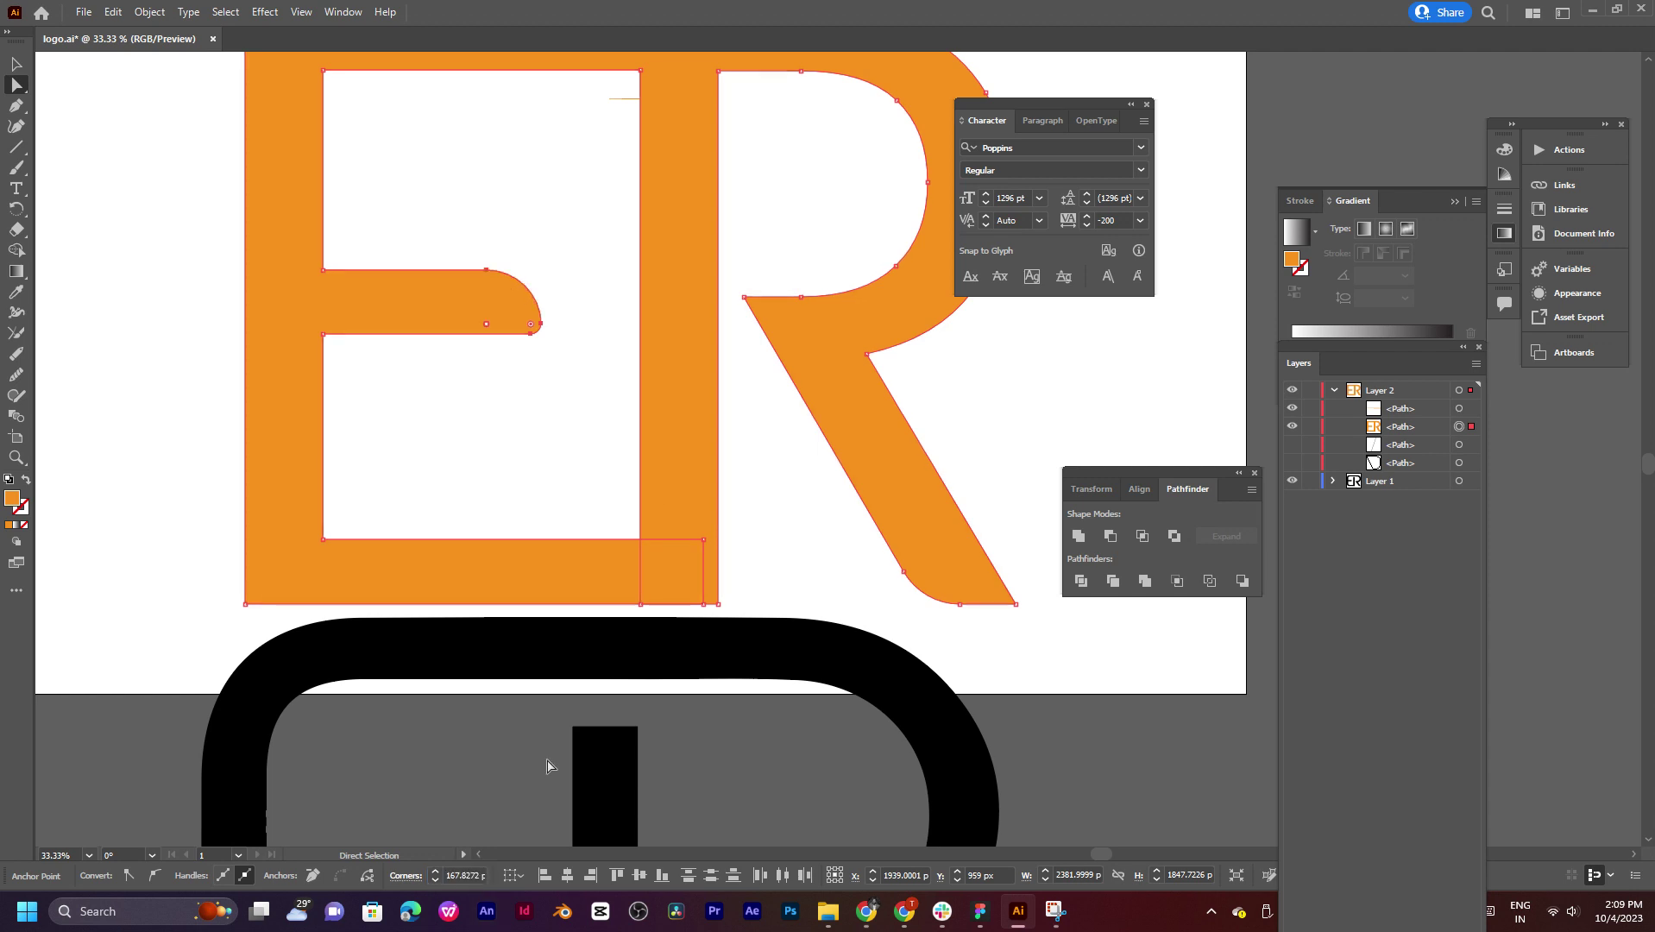
Step: Try the absolute and inverted rounding options, ending on relative convex rounding
{"action": "left_click", "coordinate": [410, 876]}
{"action": "left_click", "coordinate": [363, 852]}
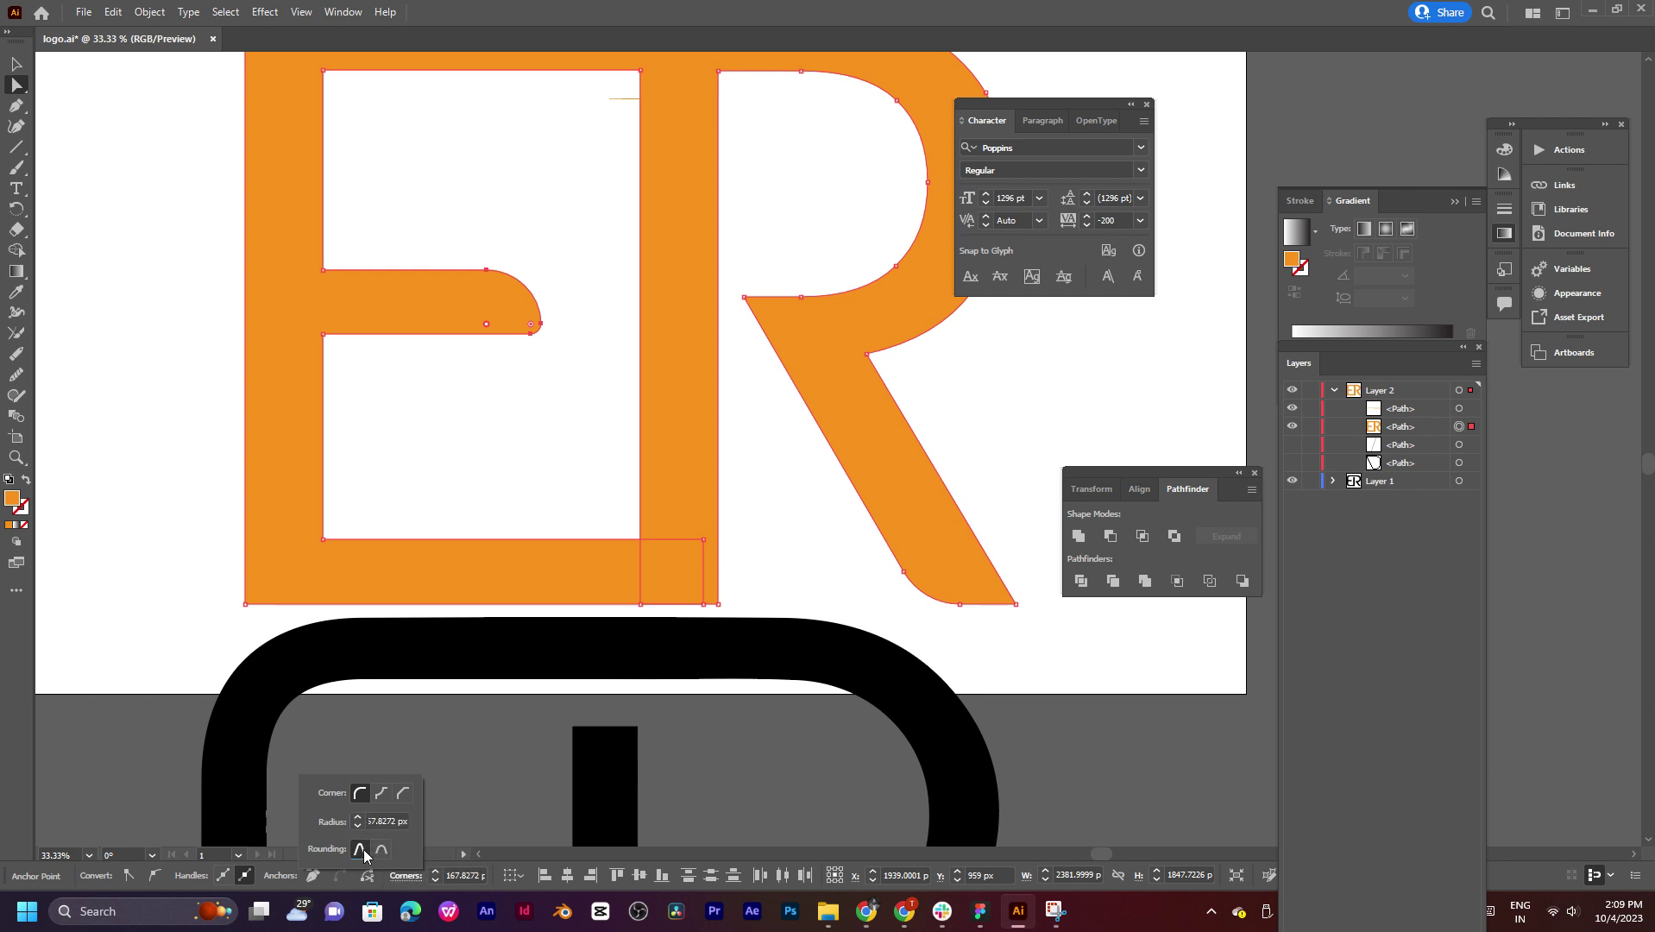
{"action": "left_click", "coordinate": [381, 850]}
{"action": "left_click", "coordinate": [382, 793]}
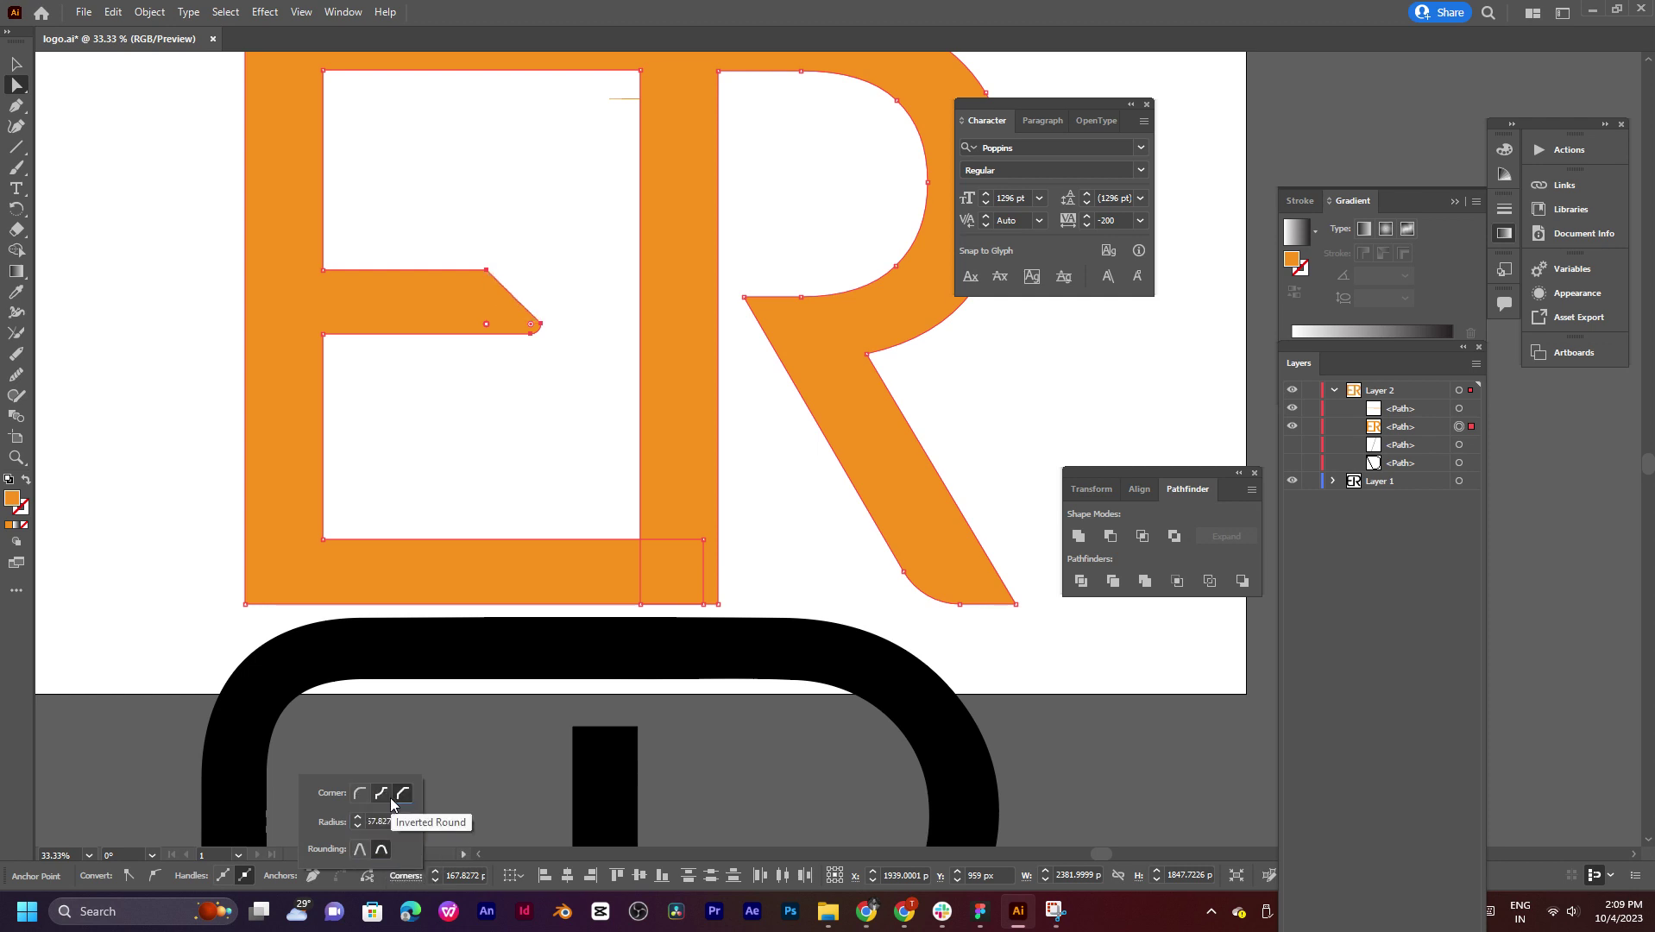
{"action": "left_click", "coordinate": [360, 793]}
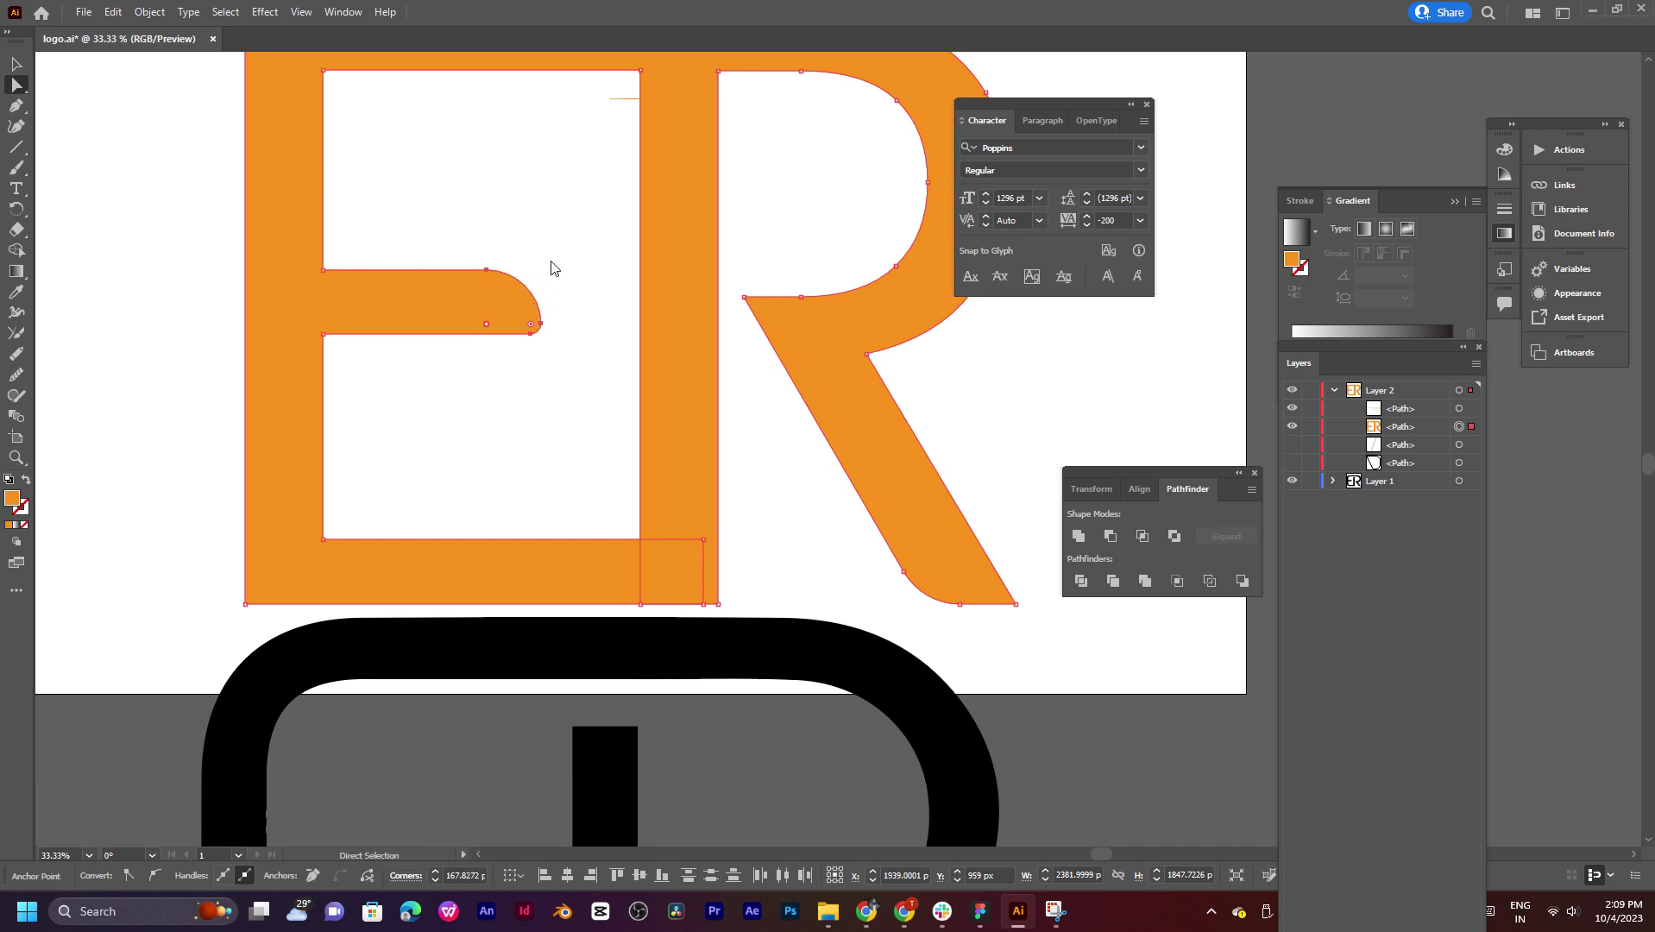
Step: Undo the arm's end rounding and make both end corners square again
{"action": "left_click_drag", "start_coordinate": [563, 235], "coordinate": [449, 461]}
{"action": "left_click_drag", "start_coordinate": [532, 328], "coordinate": [520, 296]}
{"action": "key", "text": "v"}
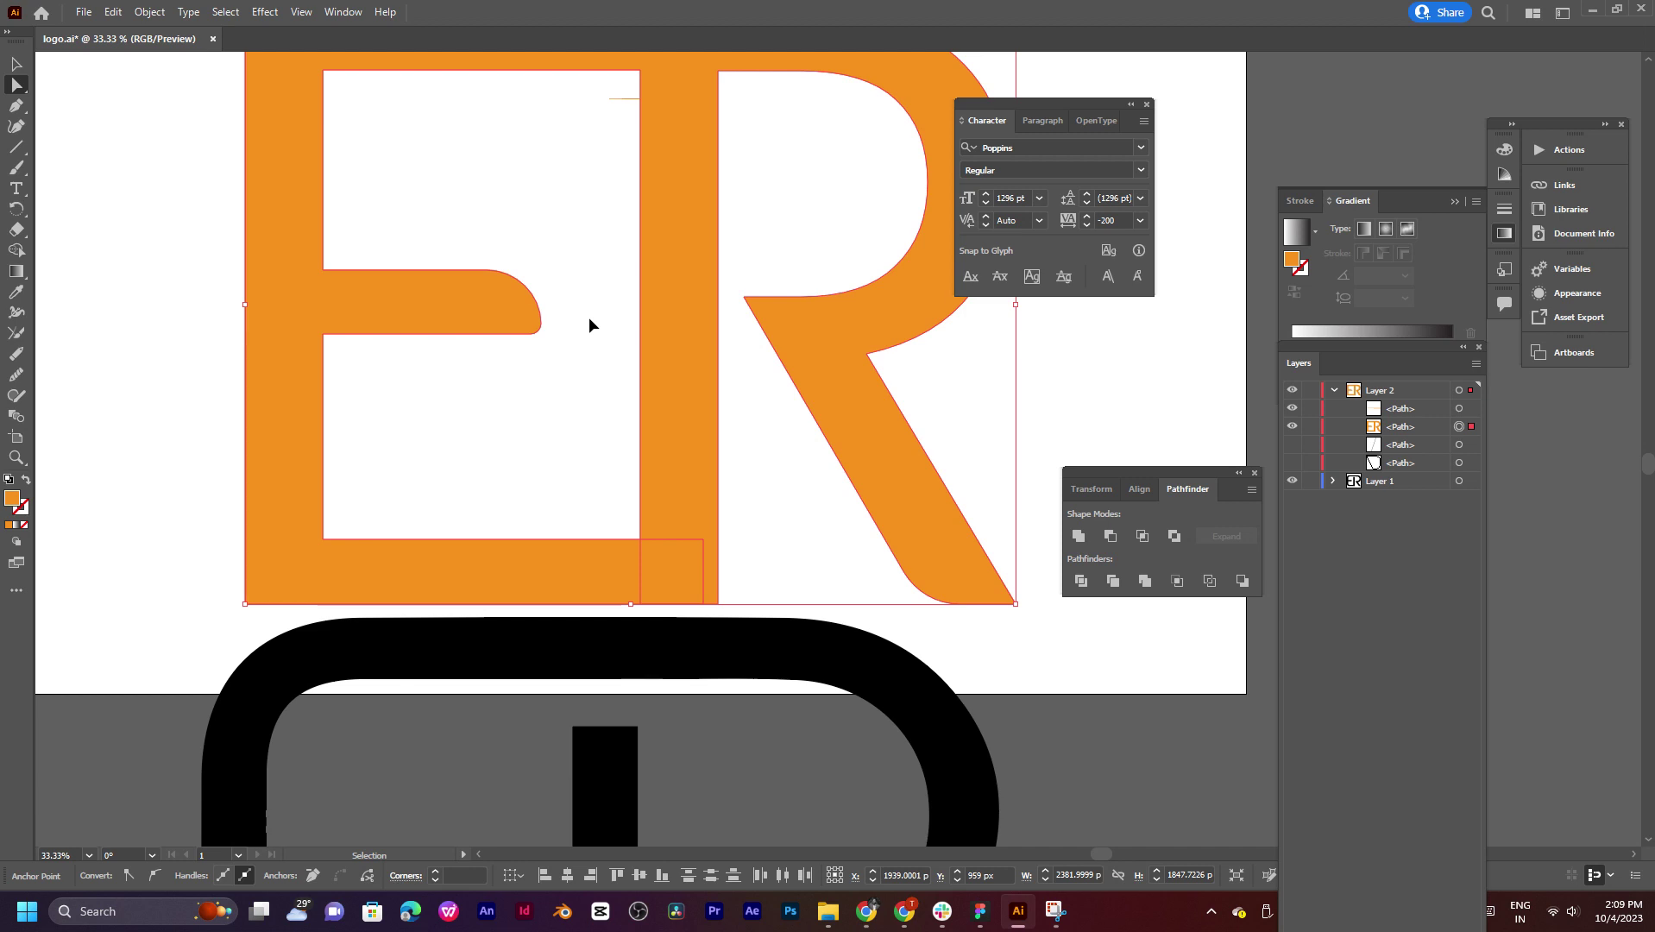
{"action": "key", "text": "ctrl+z"}
{"action": "key", "text": "a"}
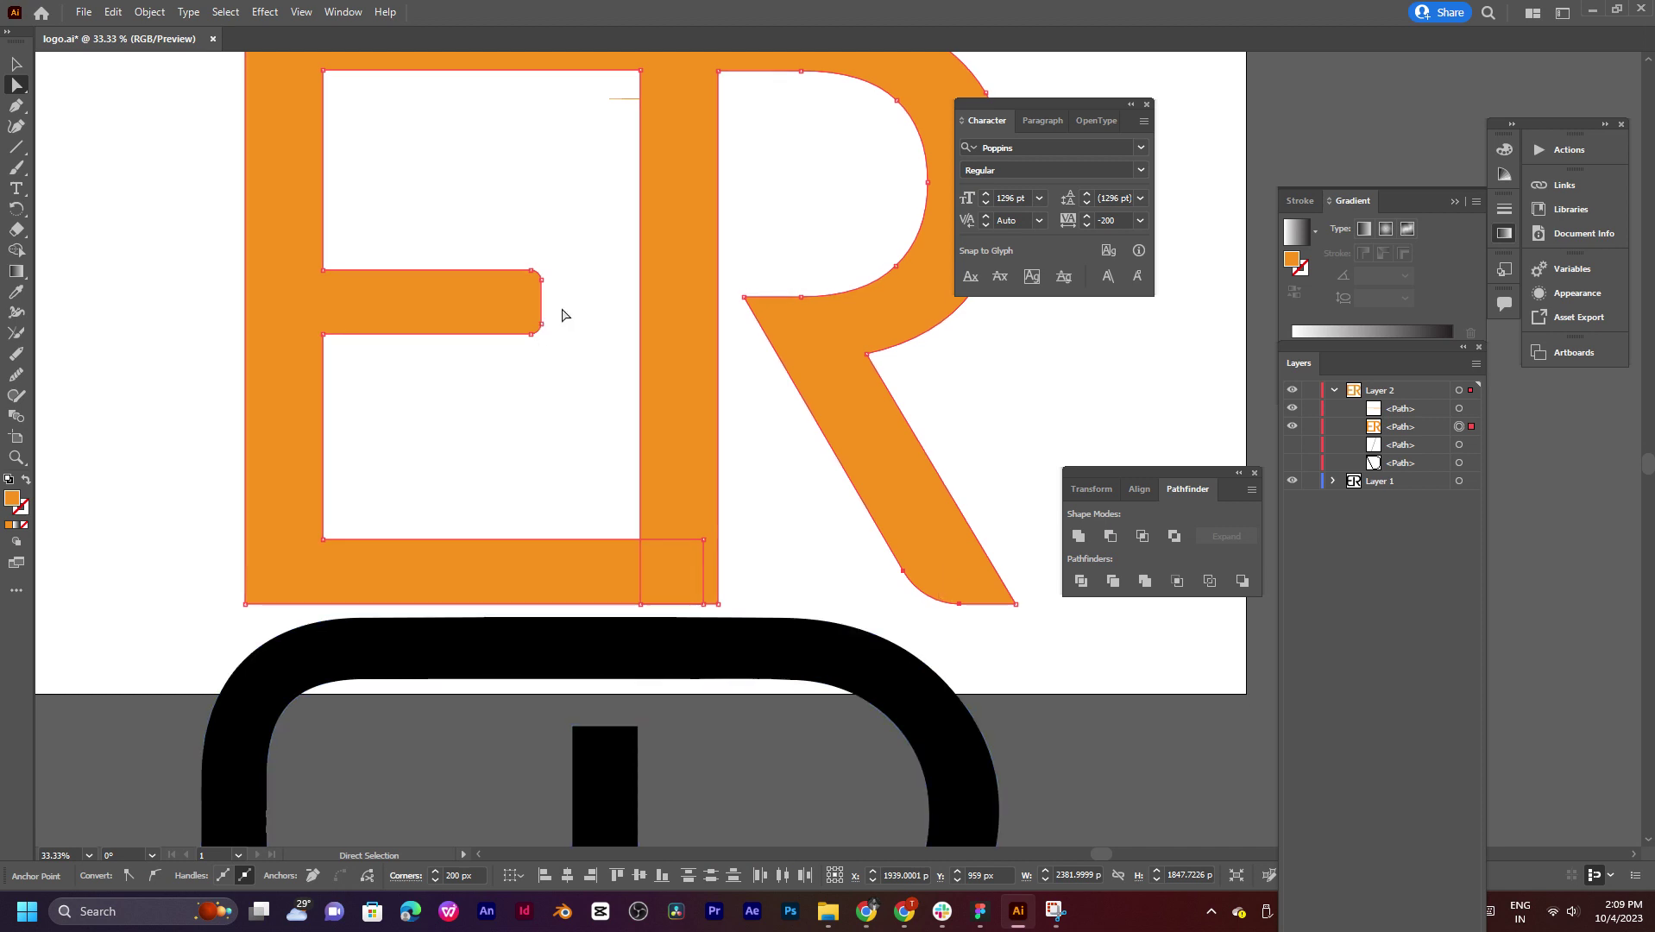
{"action": "left_click_drag", "start_coordinate": [569, 237], "coordinate": [488, 367]}
{"action": "left_click_drag", "start_coordinate": [522, 301], "coordinate": [542, 269]}
Step: Round only the arm's bottom-right corner, setting the Corners radius to 15
{"action": "left_click", "coordinate": [542, 333]}
{"action": "left_click_drag", "start_coordinate": [534, 326], "coordinate": [496, 308]}
{"action": "left_click", "coordinate": [457, 871]}
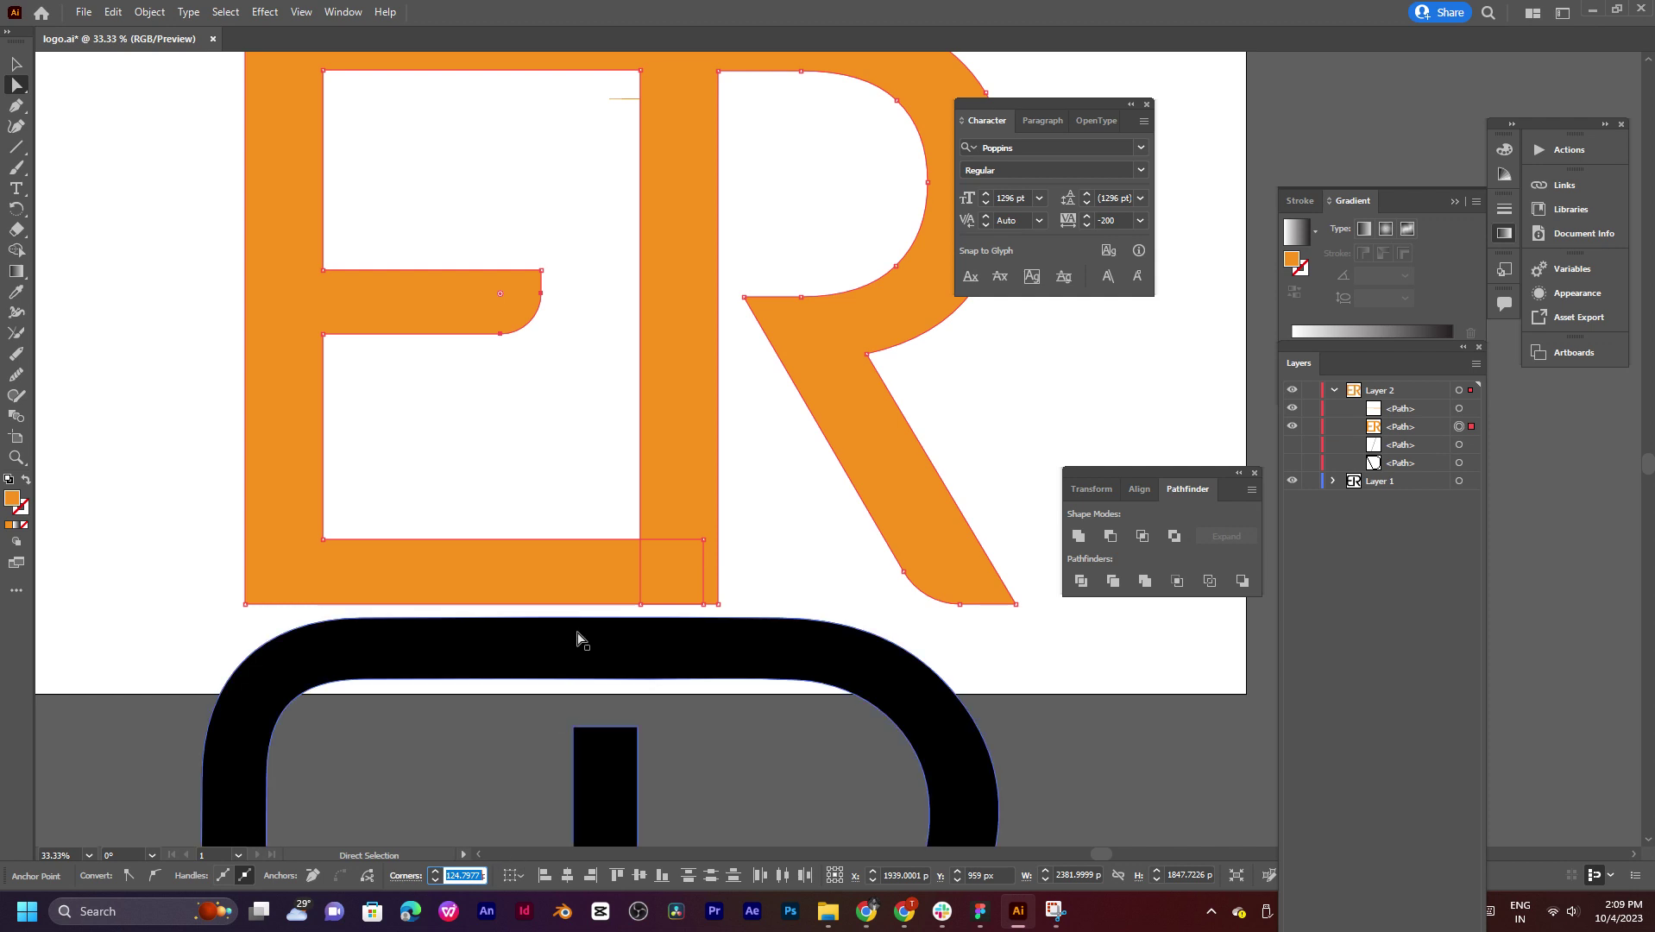
{"action": "type", "text": "150"}
{"action": "key", "text": "Return"}
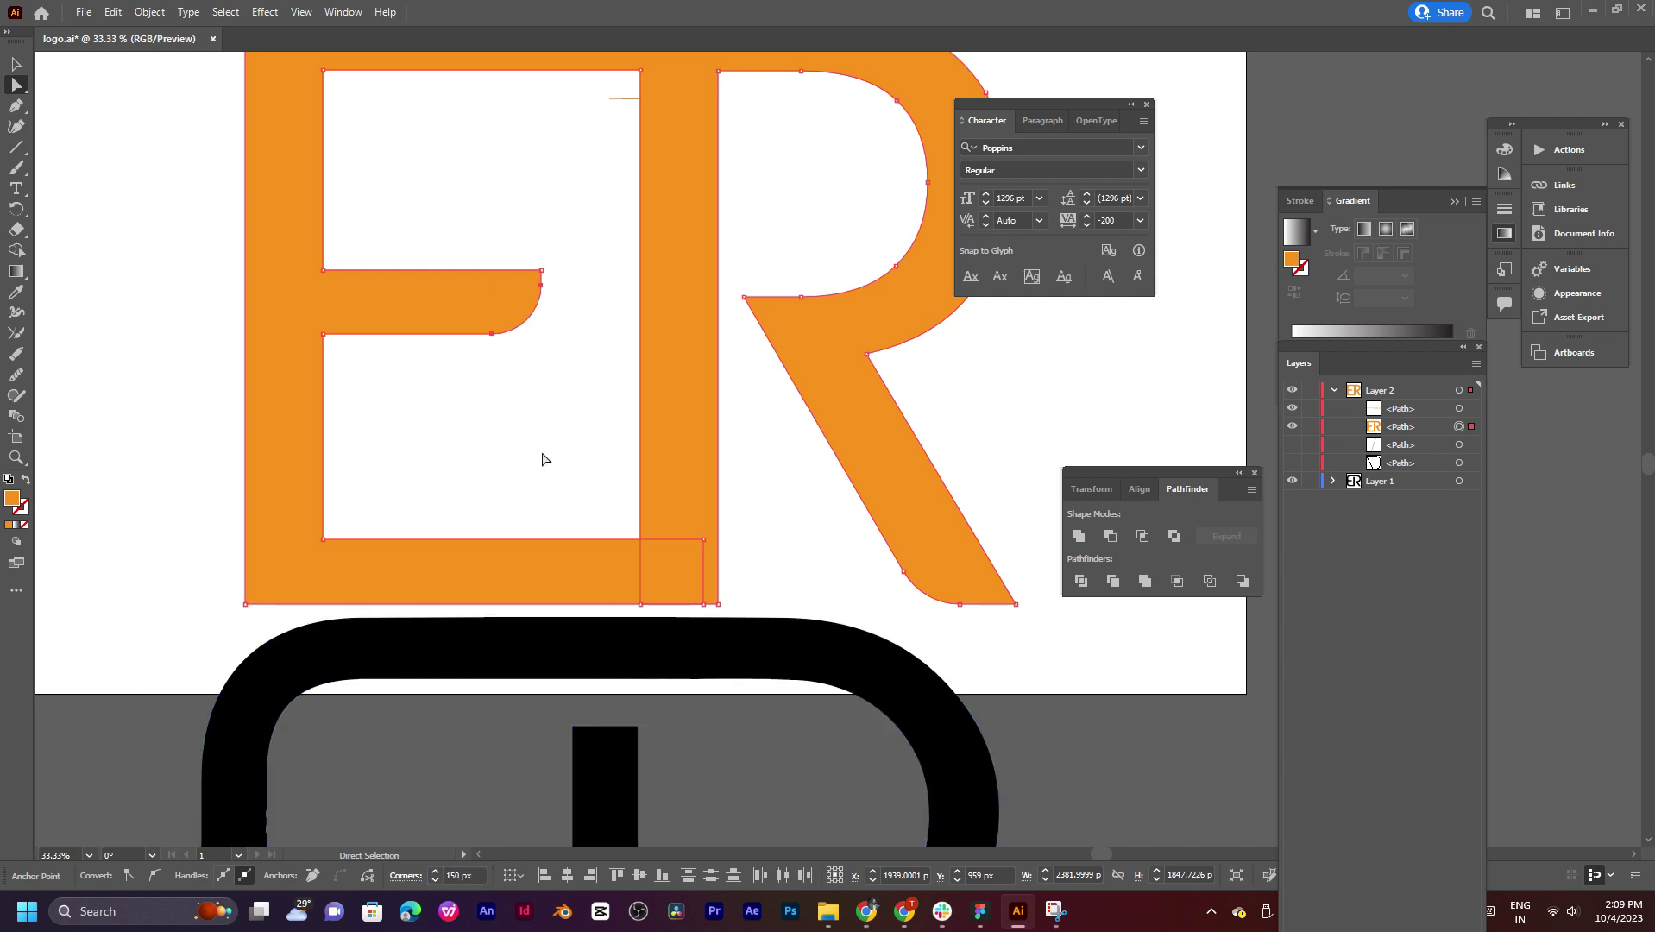
{"action": "left_click", "coordinate": [551, 458]}
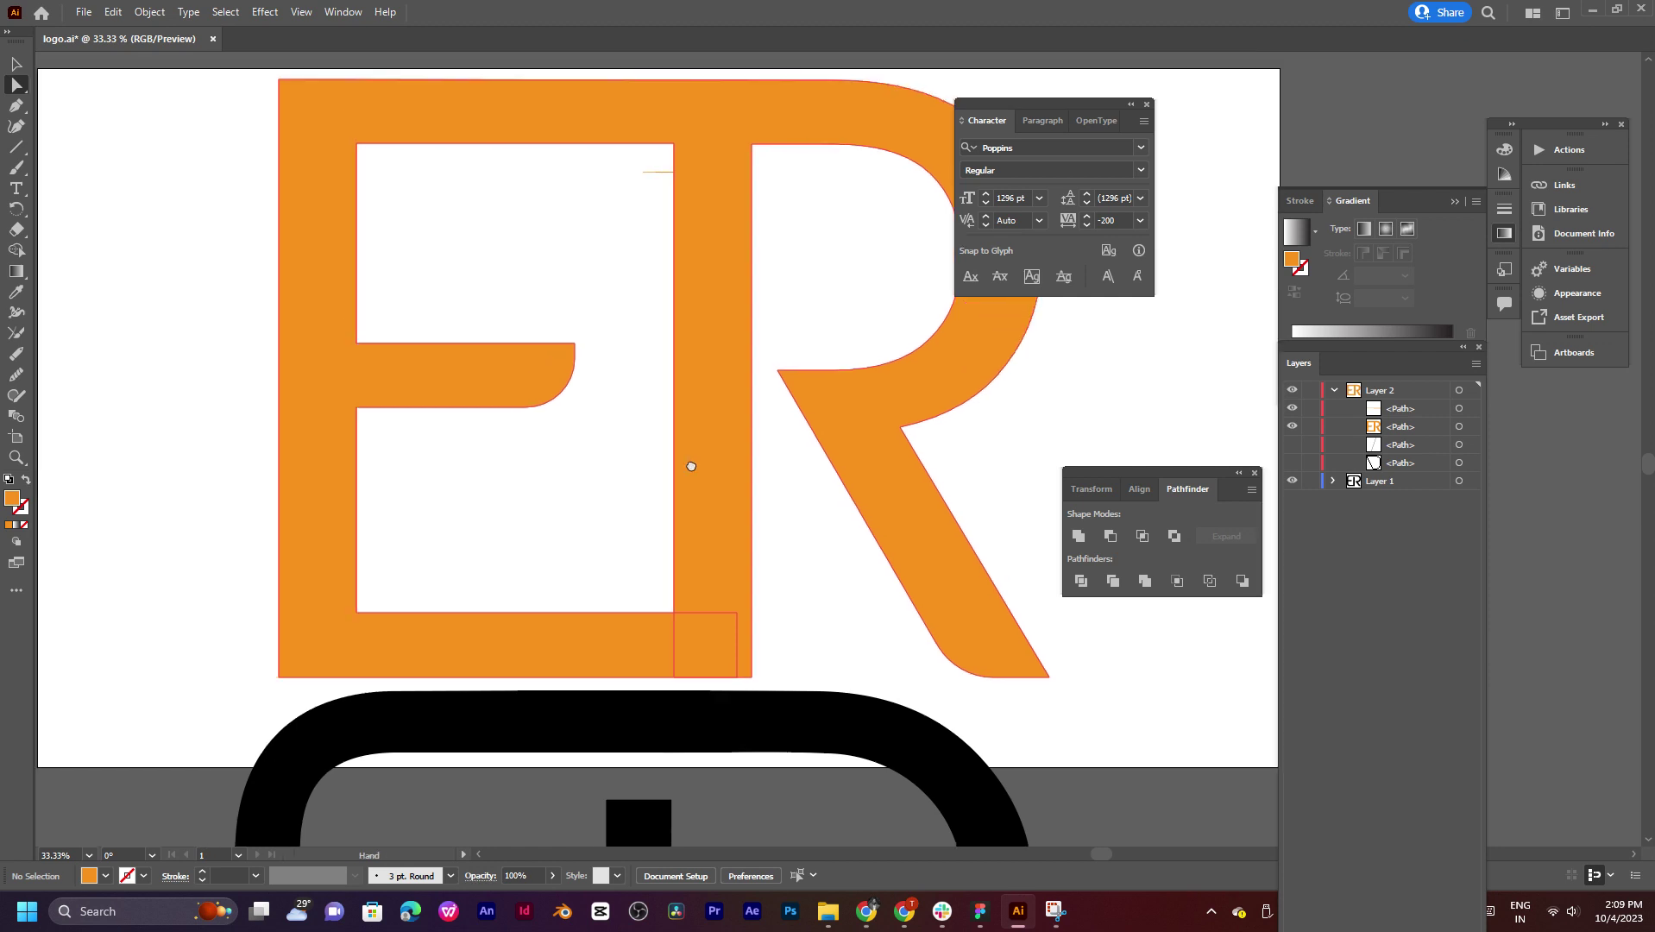
Step: Delete the stray short line near the top of the E, including its copy
{"action": "scroll", "coordinate": [682, 457], "scroll_direction": "up", "scroll_amount": 3}
{"action": "scroll", "coordinate": [657, 377], "scroll_direction": "up", "scroll_amount": 2}
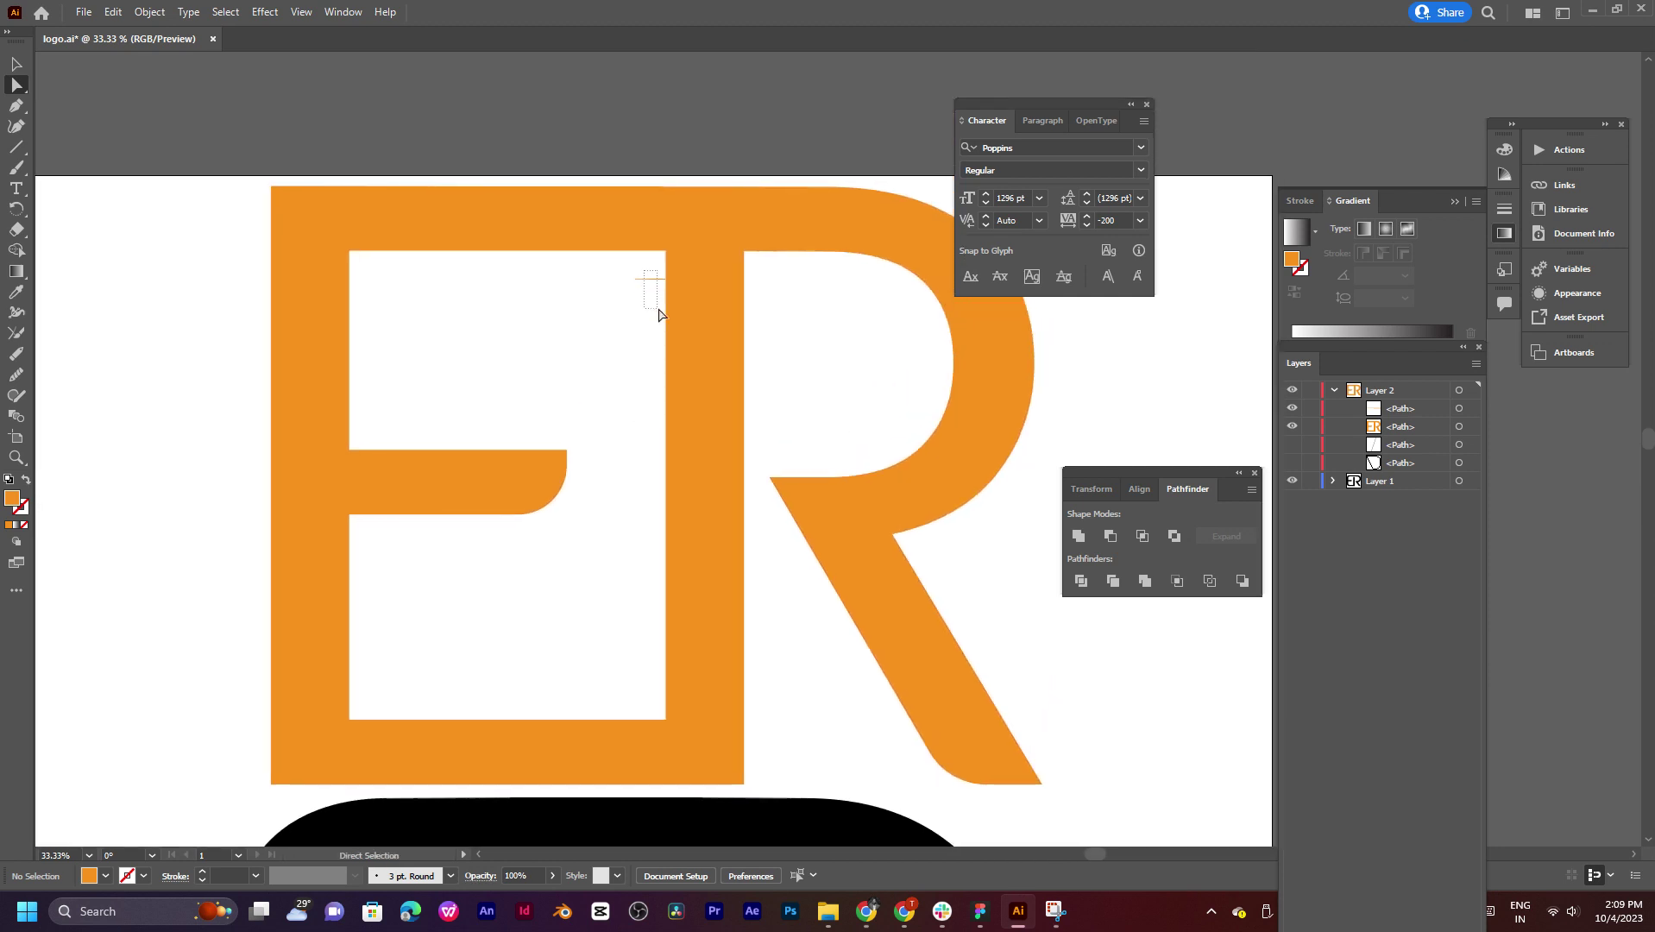
{"action": "left_click", "coordinate": [648, 279]}
{"action": "key", "text": "ctrl+c"}
{"action": "key", "text": "ctrl+f"}
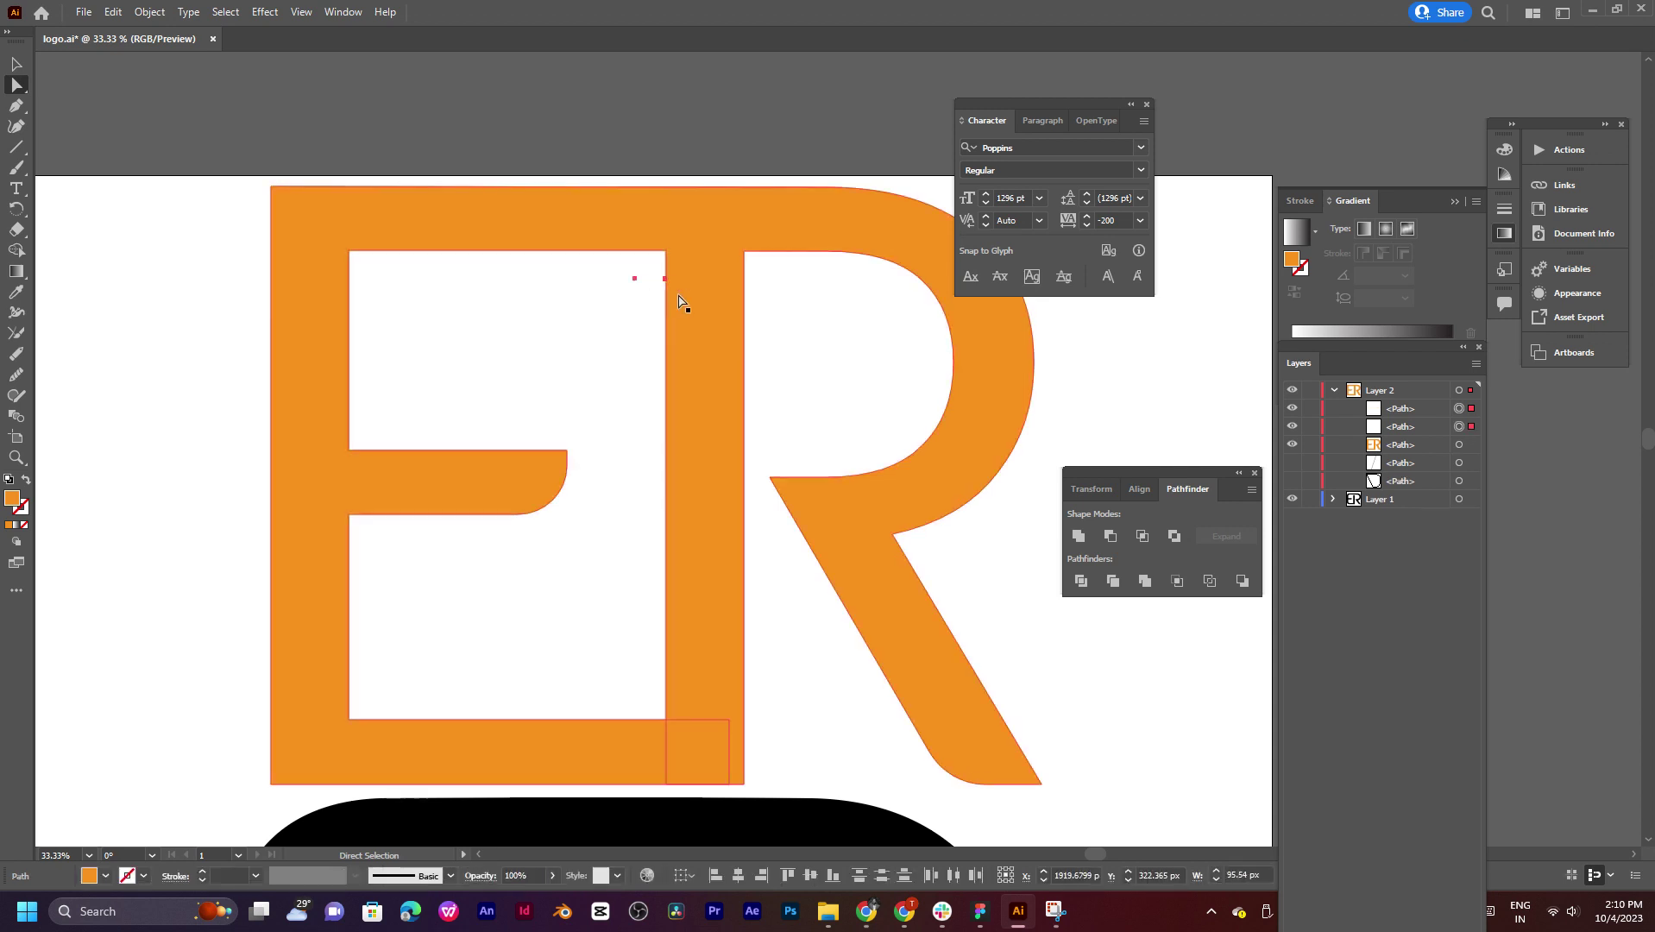
{"action": "scroll", "coordinate": [647, 285], "scroll_direction": "up", "scroll_amount": 5}
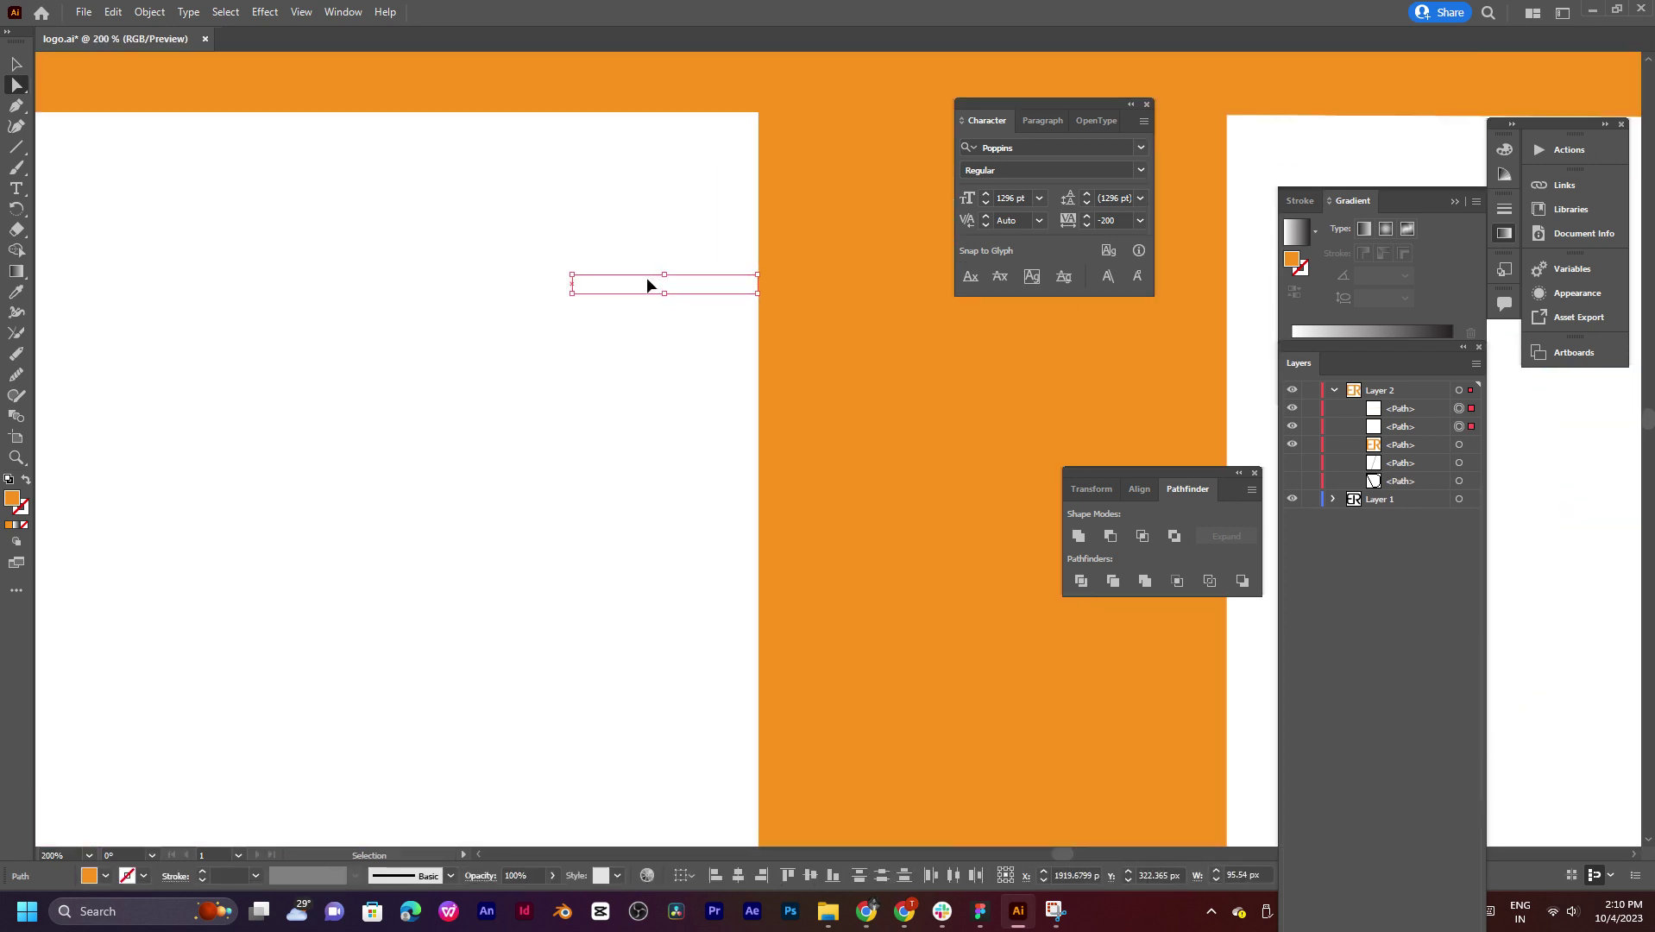
{"action": "left_click_drag", "start_coordinate": [539, 254], "coordinate": [763, 304]}
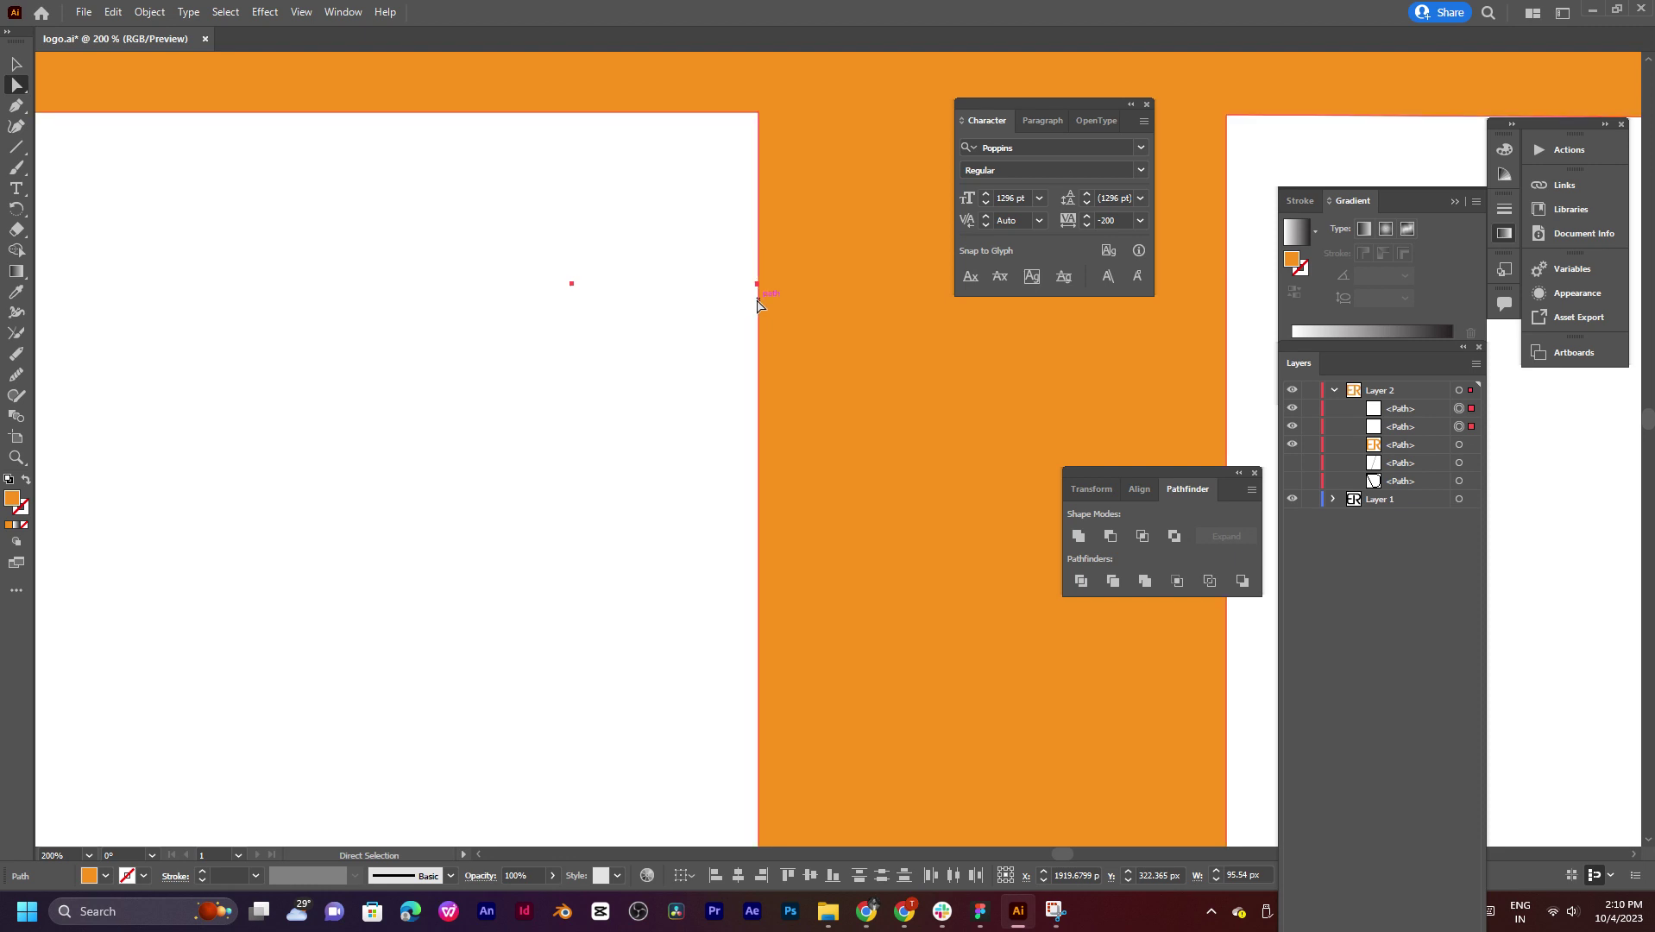
{"action": "key", "text": "Delete"}
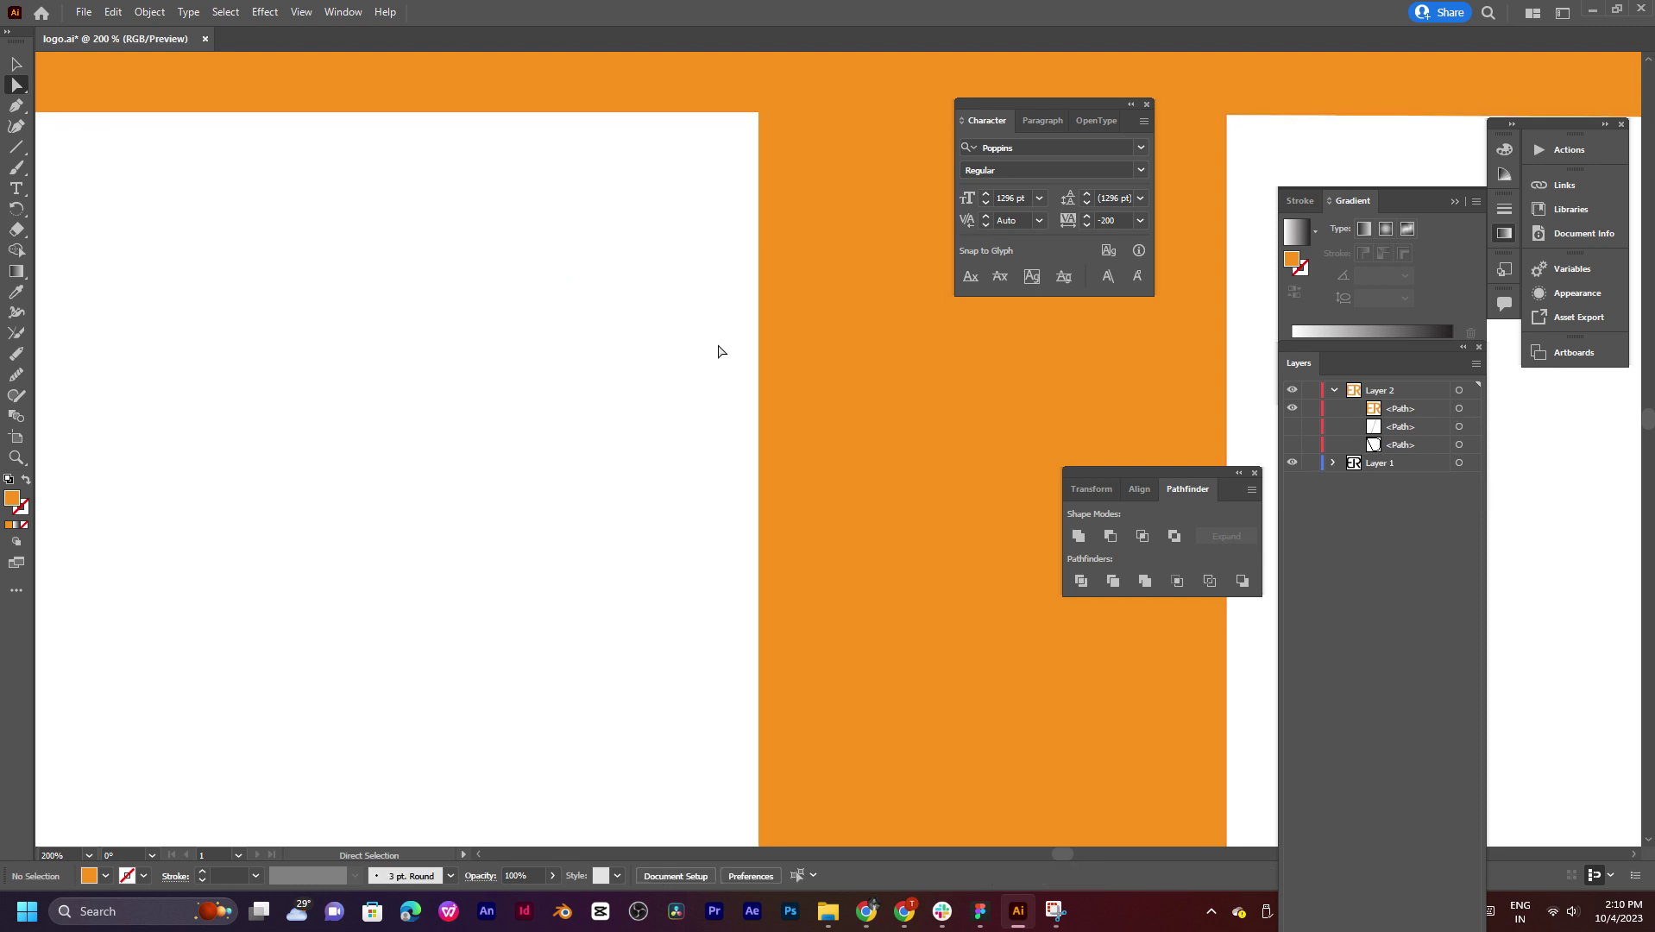
Step: Select all the E and R shapes and merge them with Shape Builder
{"action": "scroll", "coordinate": [718, 350], "scroll_direction": "down", "scroll_amount": 4}
{"action": "left_click", "coordinate": [757, 349]}
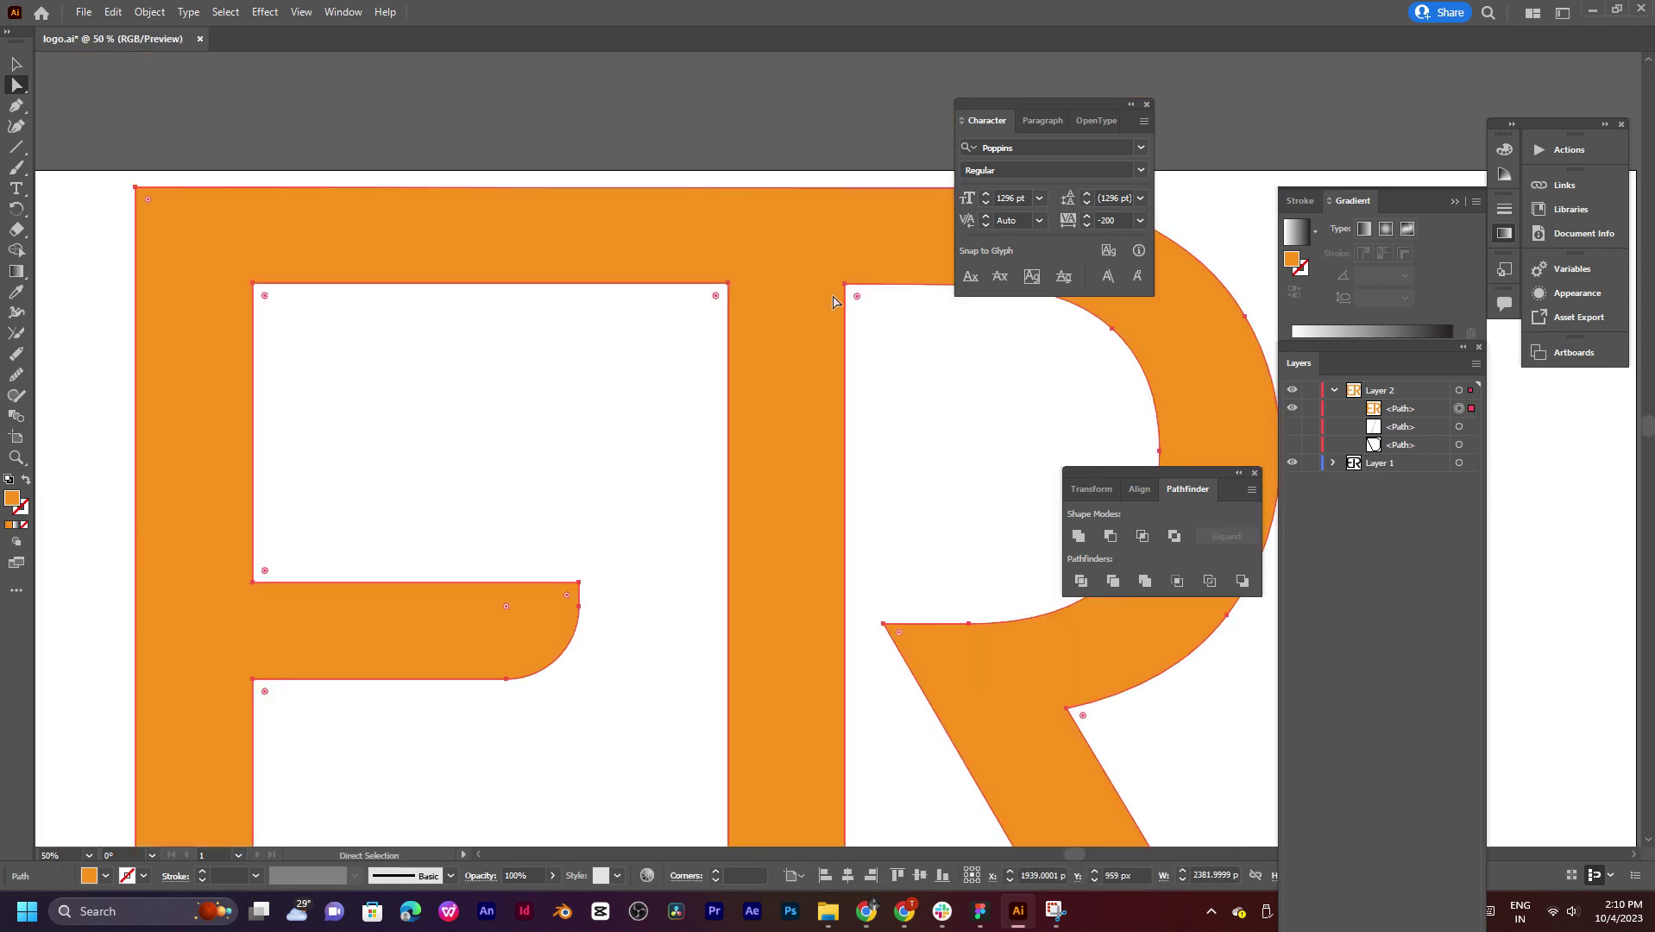
{"action": "mouse_move", "coordinate": [871, 709]}
{"action": "left_mouse_down"}
{"action": "mouse_move", "coordinate": [787, 536]}
{"action": "mouse_move", "coordinate": [768, 314]}
{"action": "mouse_move", "coordinate": [688, 609]}
{"action": "mouse_move", "coordinate": [628, 621]}
{"action": "mouse_move", "coordinate": [709, 473]}
{"action": "mouse_move", "coordinate": [684, 211]}
{"action": "mouse_move", "coordinate": [664, 595]}
{"action": "left_mouse_up"}
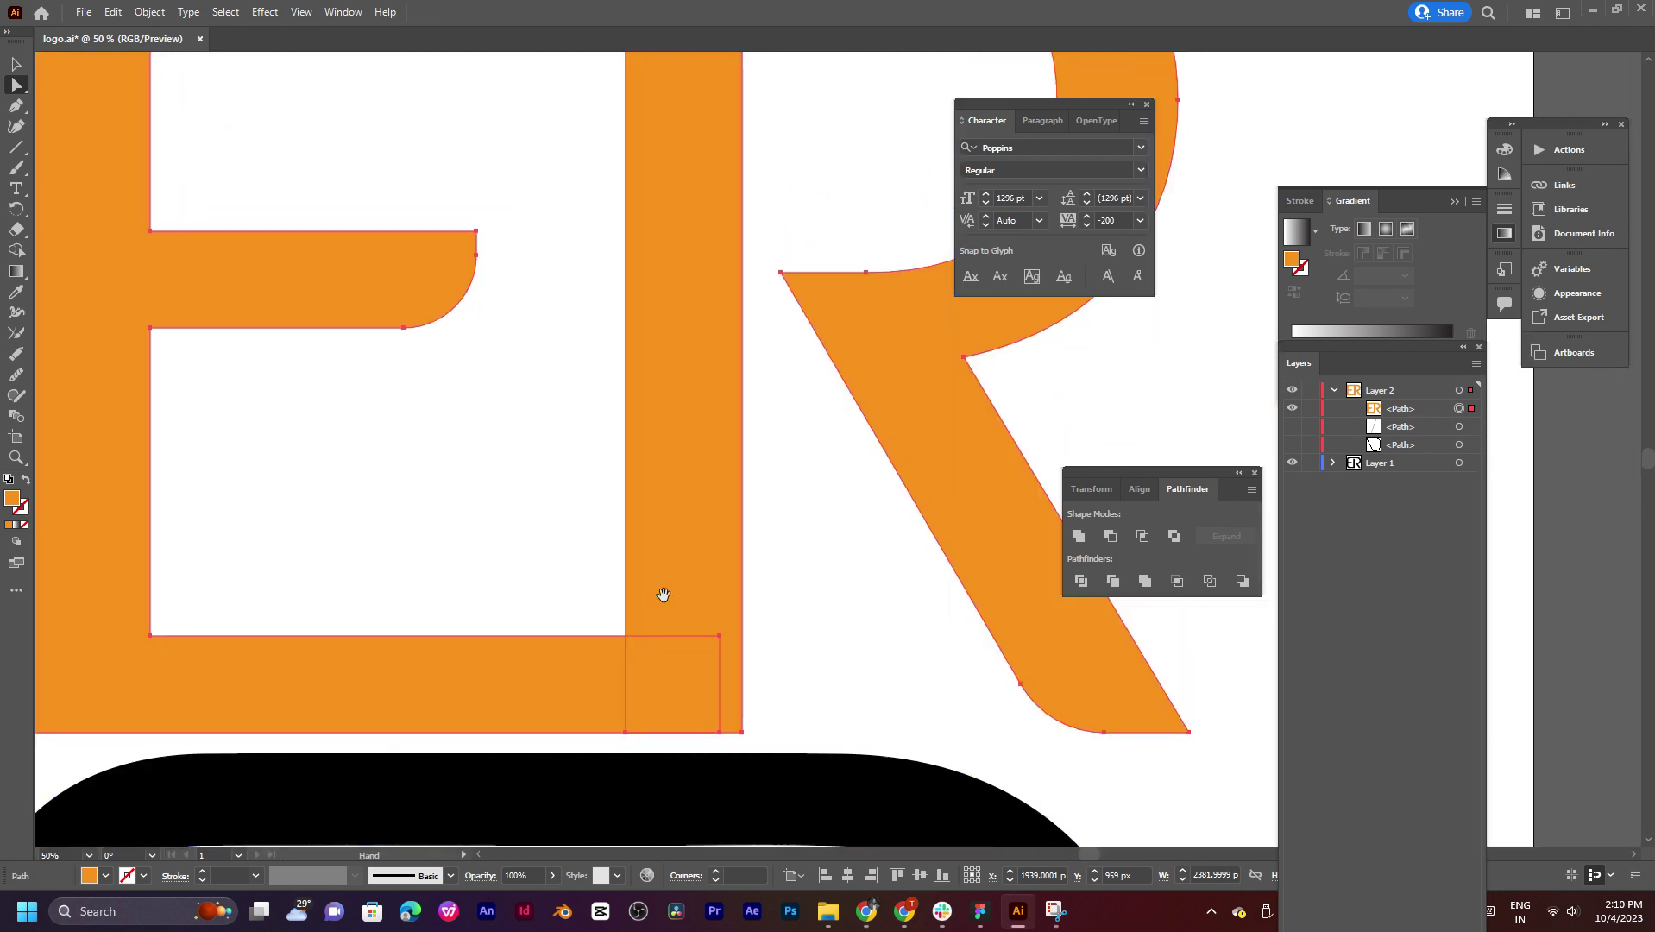
{"action": "left_click_drag", "start_coordinate": [687, 178], "coordinate": [665, 395]}
{"action": "left_click_drag", "start_coordinate": [658, 229], "coordinate": [646, 344]}
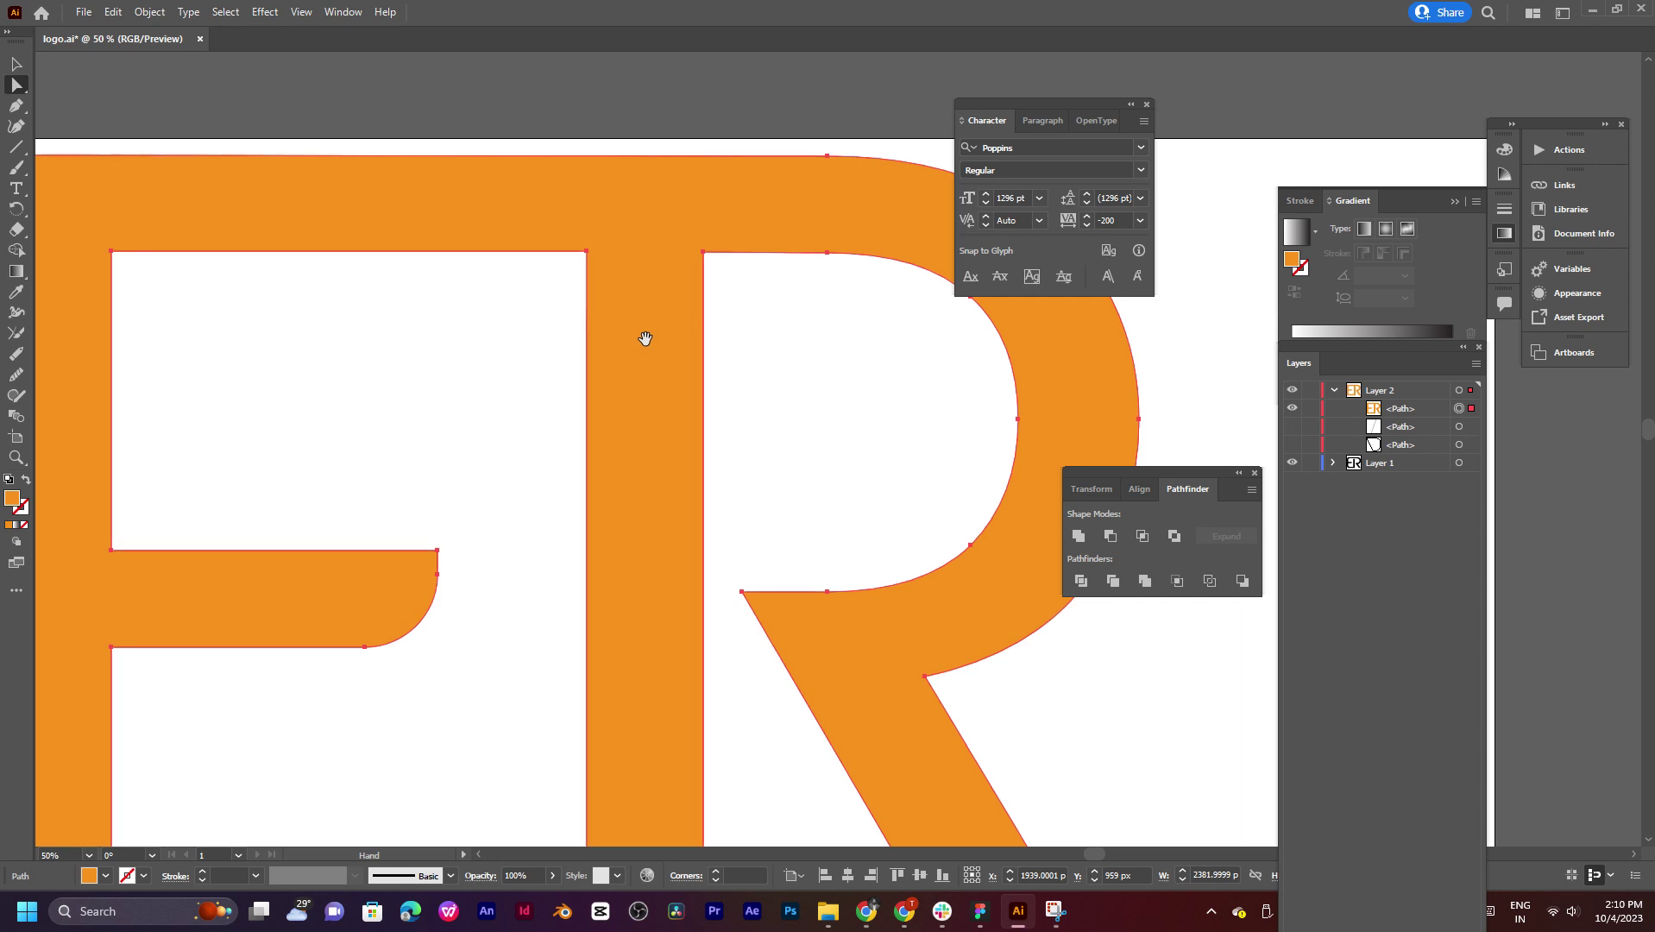
{"action": "left_click", "coordinate": [755, 341]}
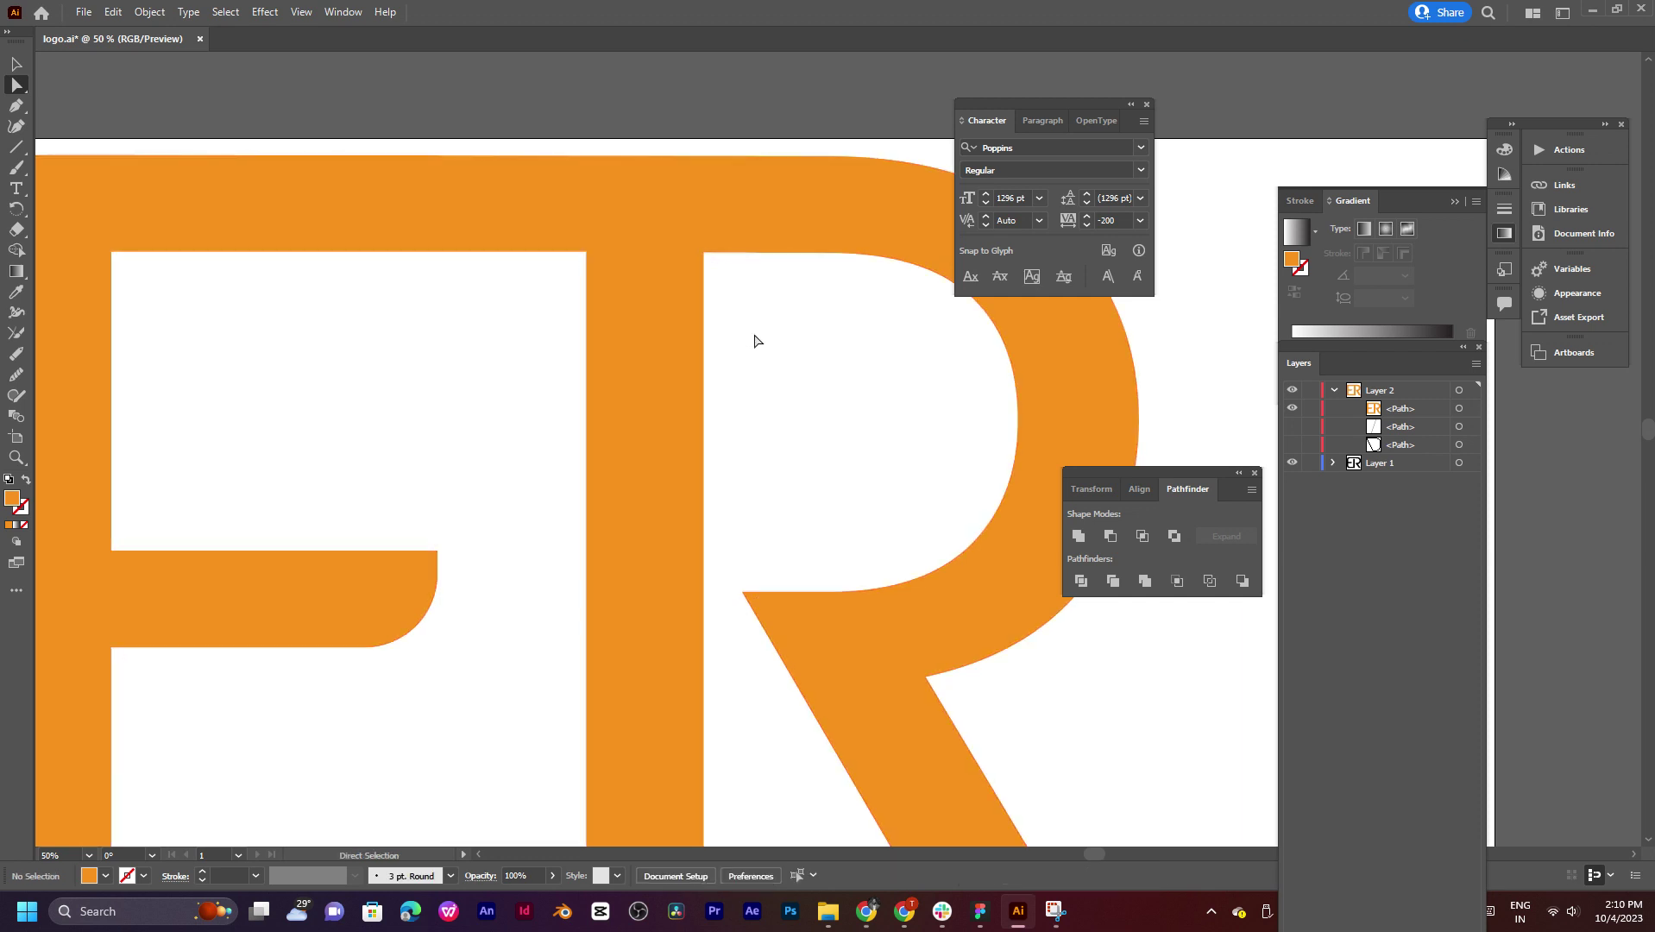
{"action": "left_click", "coordinate": [638, 348]}
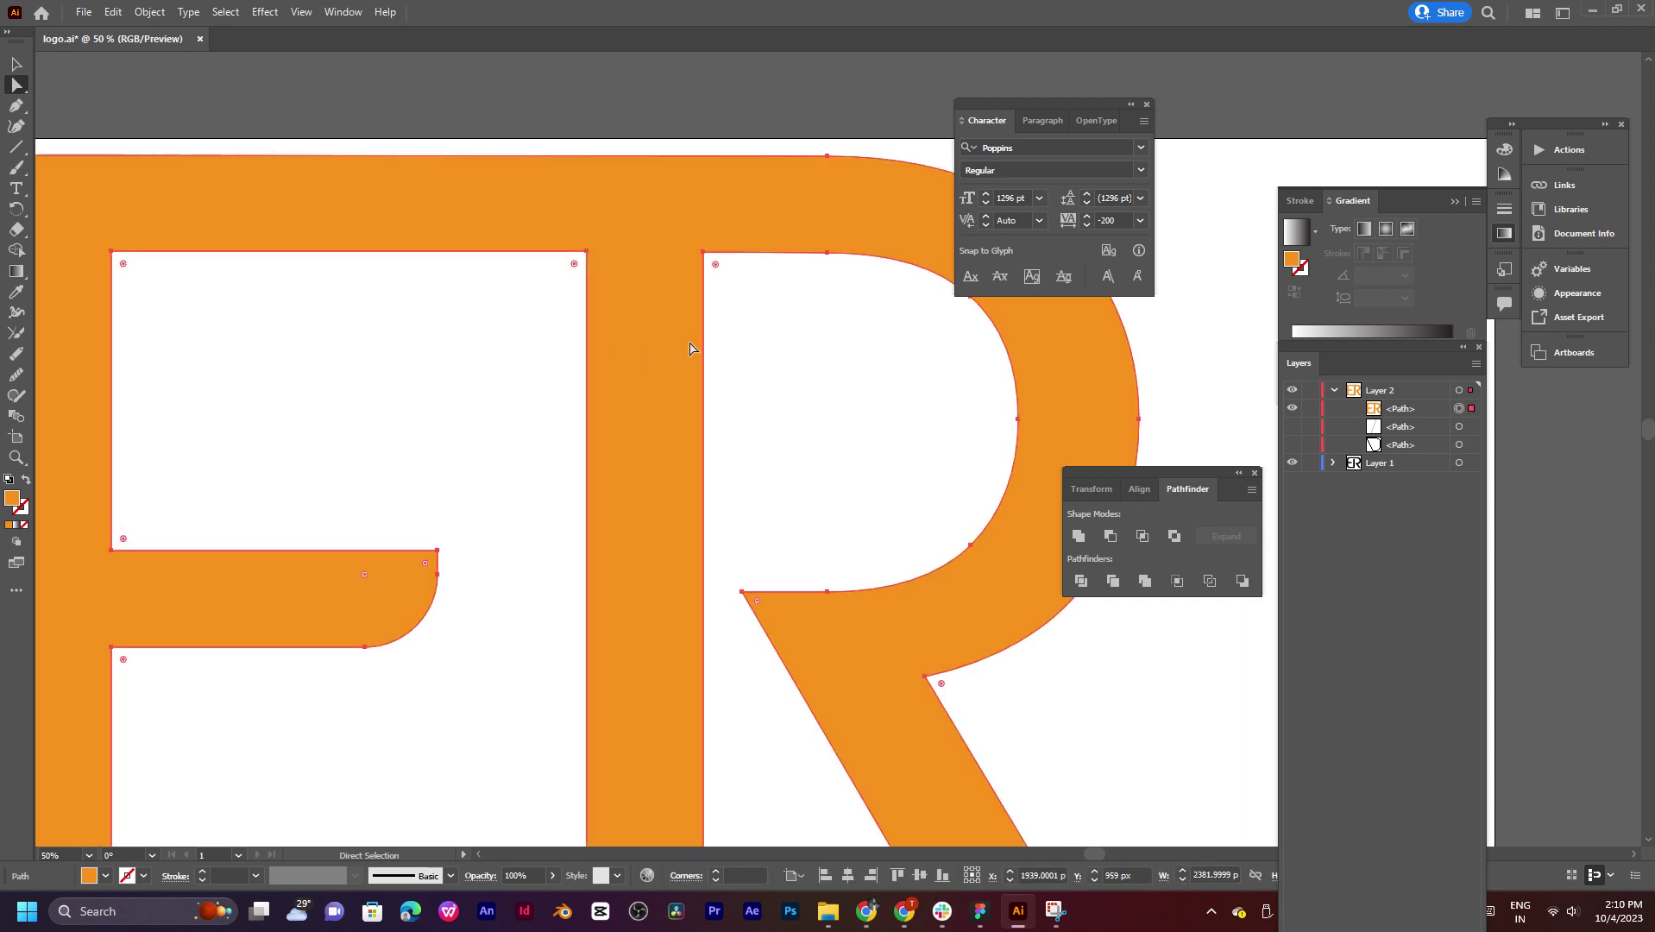
{"action": "scroll", "coordinate": [690, 348], "scroll_direction": "down", "scroll_amount": 3}
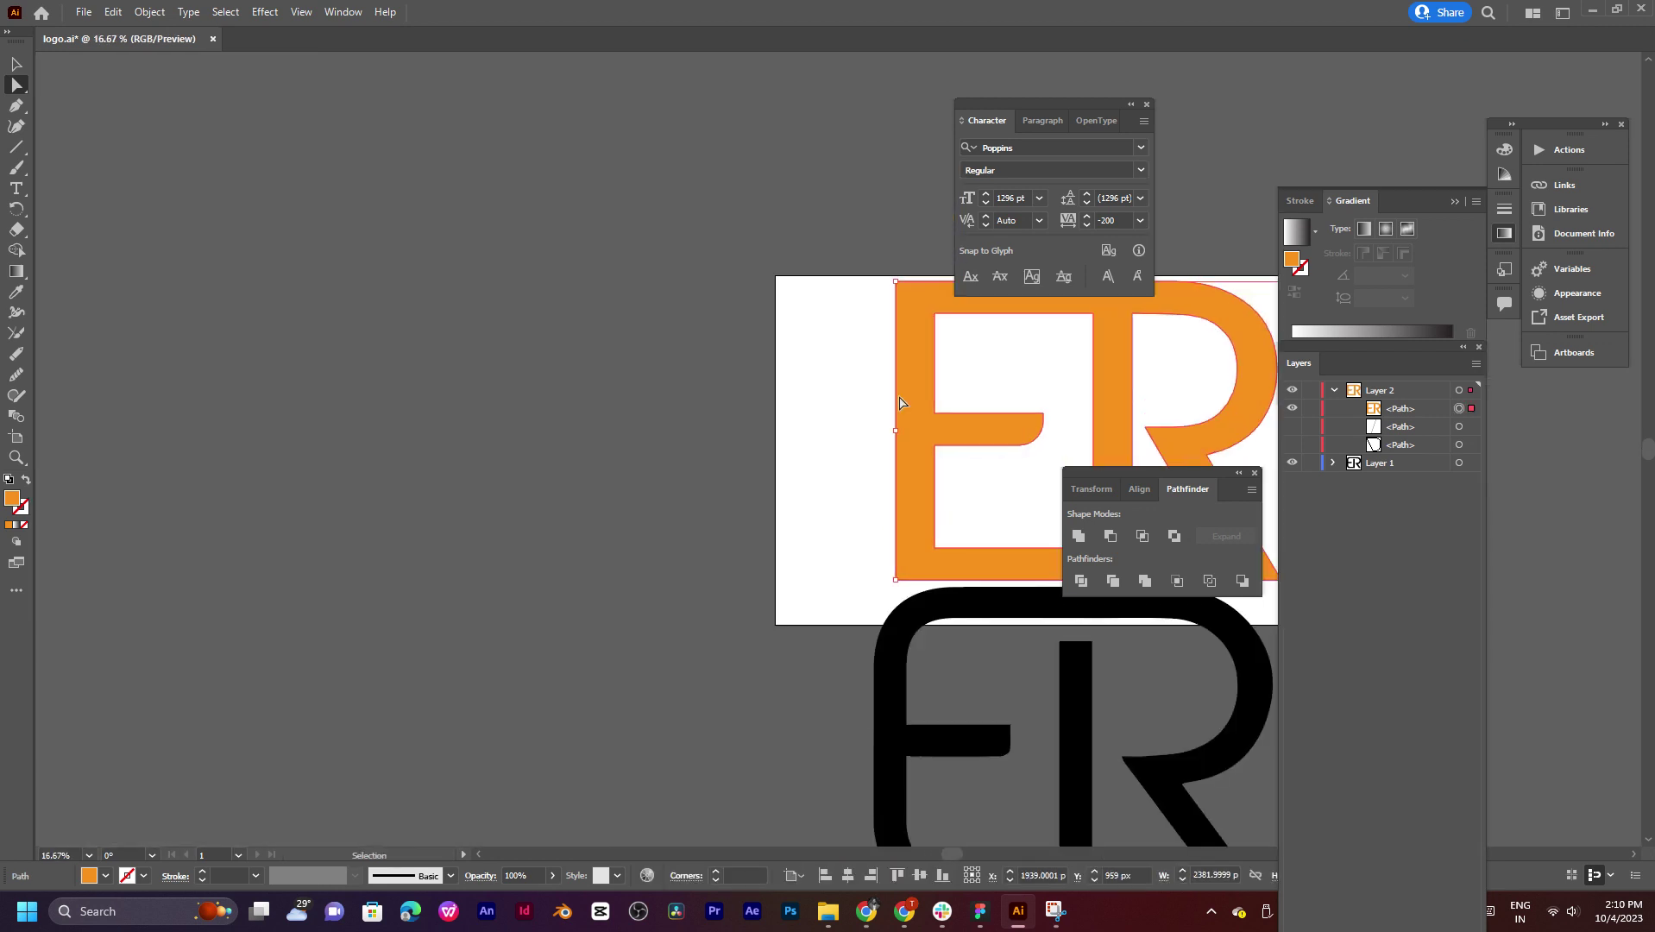
{"action": "left_click_drag", "start_coordinate": [900, 403], "coordinate": [690, 410]}
{"action": "scroll", "coordinate": [695, 362], "scroll_direction": "up", "scroll_amount": 2}
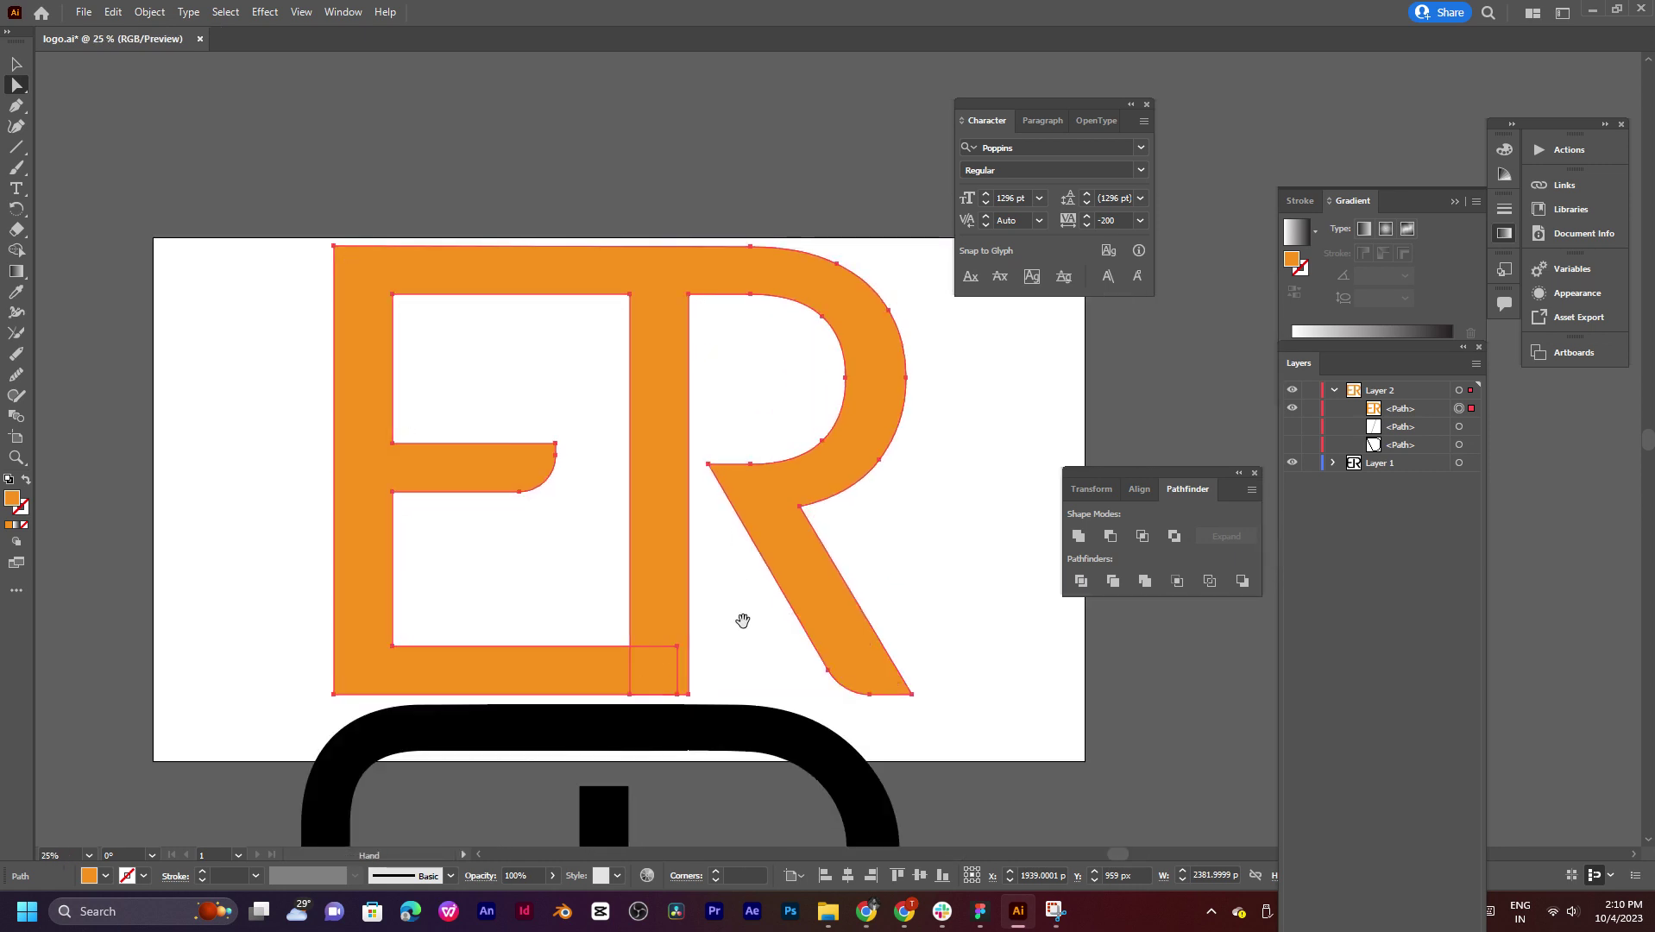
{"action": "mouse_move", "coordinate": [750, 596]}
{"action": "left_mouse_down"}
{"action": "mouse_move", "coordinate": [609, 685]}
{"action": "mouse_move", "coordinate": [677, 643]}
{"action": "left_mouse_up"}
{"action": "key", "text": "shift+m"}
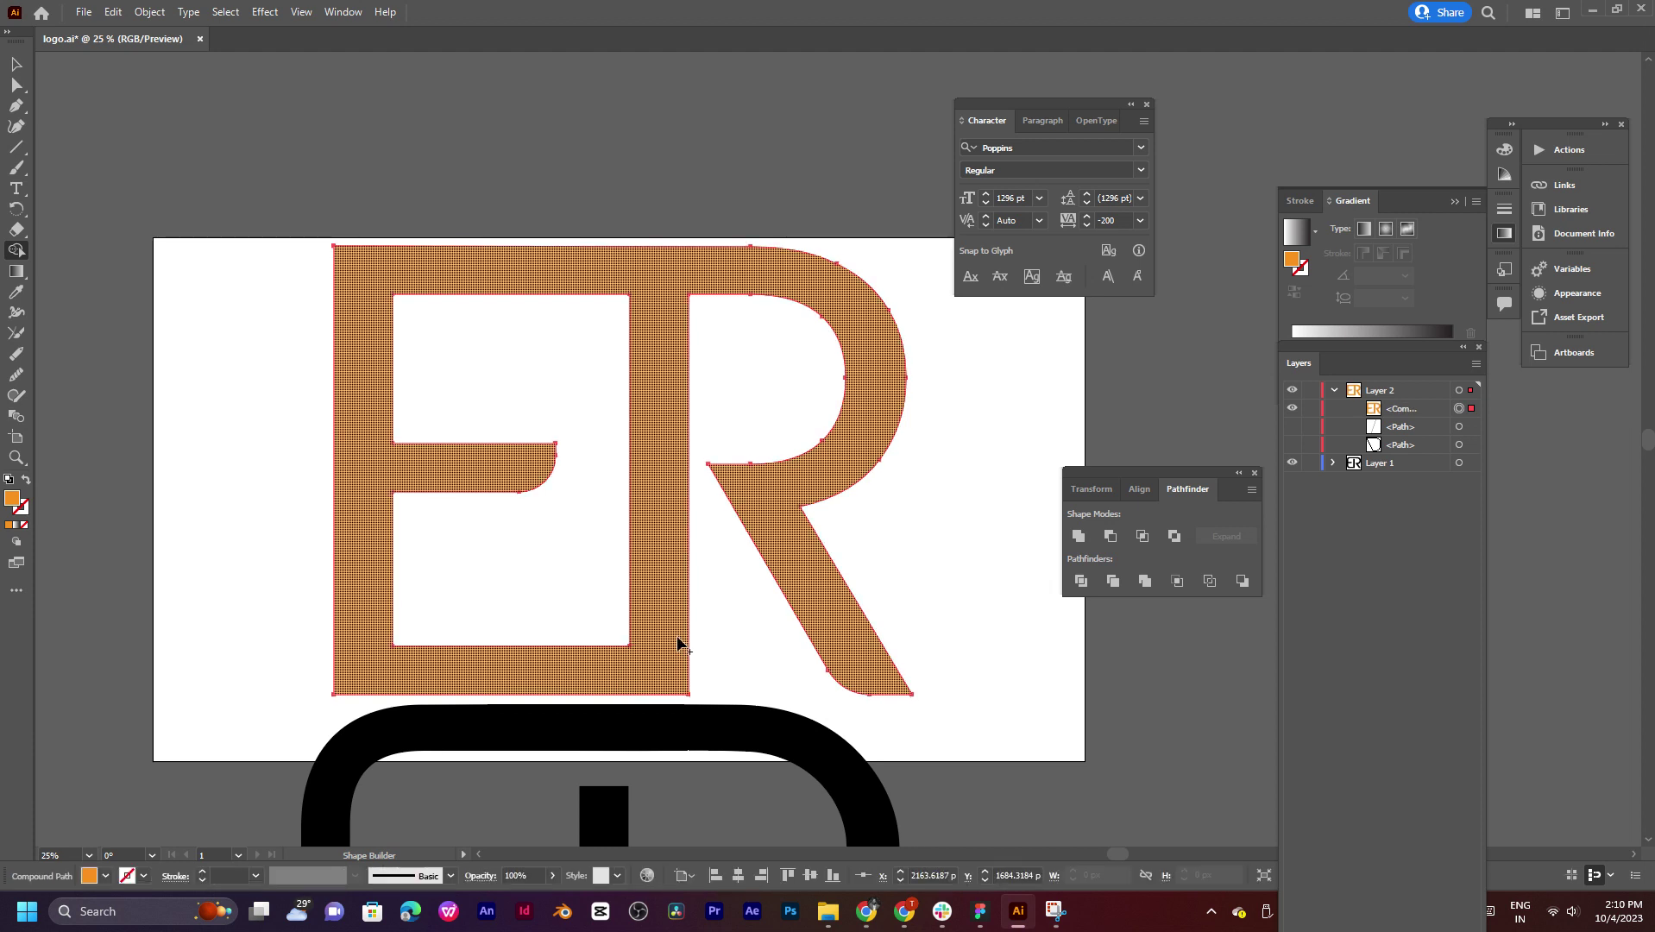
{"action": "mouse_move", "coordinate": [734, 552]}
{"action": "left_mouse_down"}
{"action": "mouse_move", "coordinate": [770, 177]}
{"action": "mouse_move", "coordinate": [718, 570]}
{"action": "left_mouse_up"}
{"action": "key", "text": "v"}
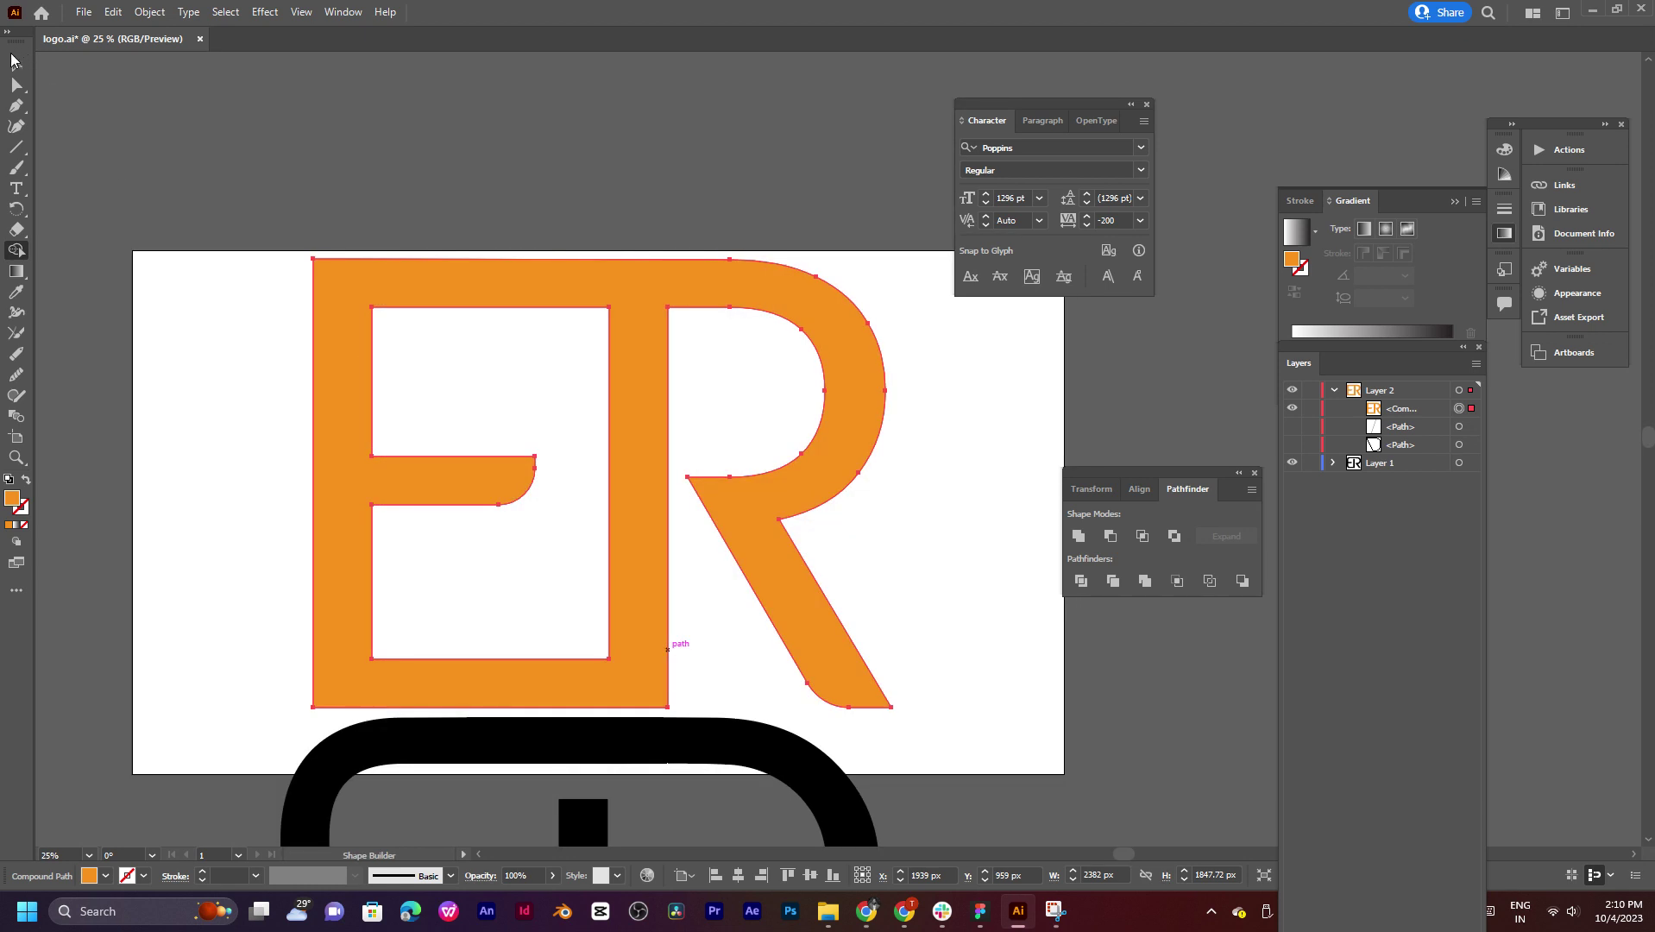
{"action": "left_click", "coordinate": [734, 403]}
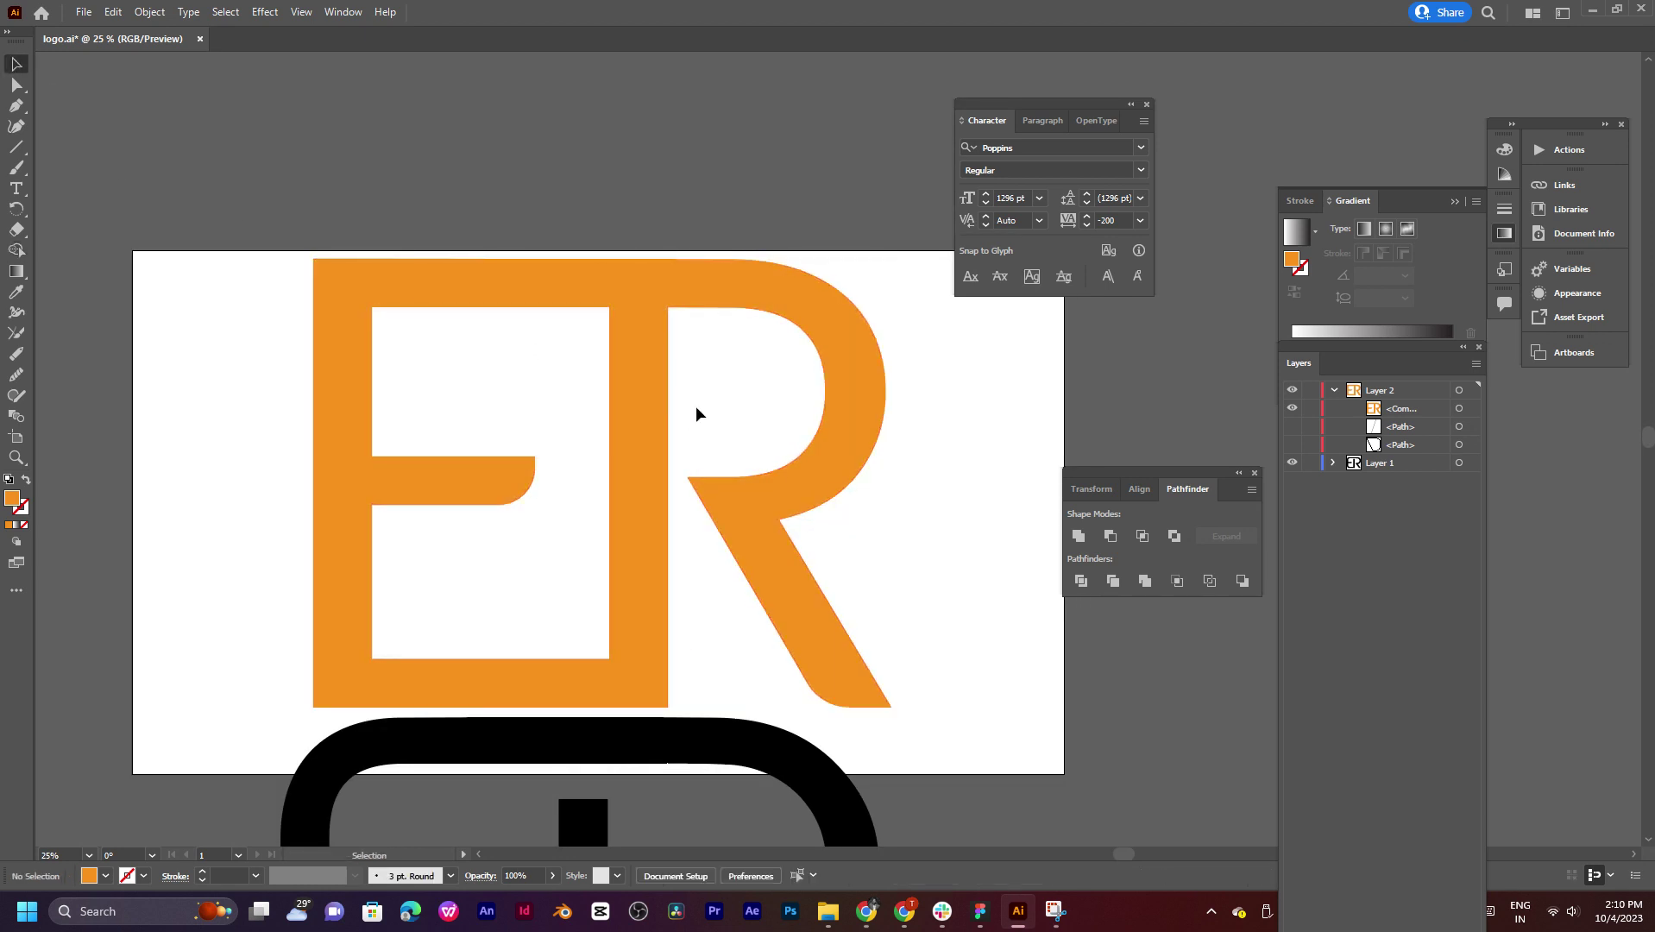
{"action": "scroll", "coordinate": [707, 473], "scroll_direction": "up", "scroll_amount": 1, "text": "alt"}
{"action": "scroll", "coordinate": [684, 473], "scroll_direction": "up", "scroll_amount": 2, "text": "alt"}
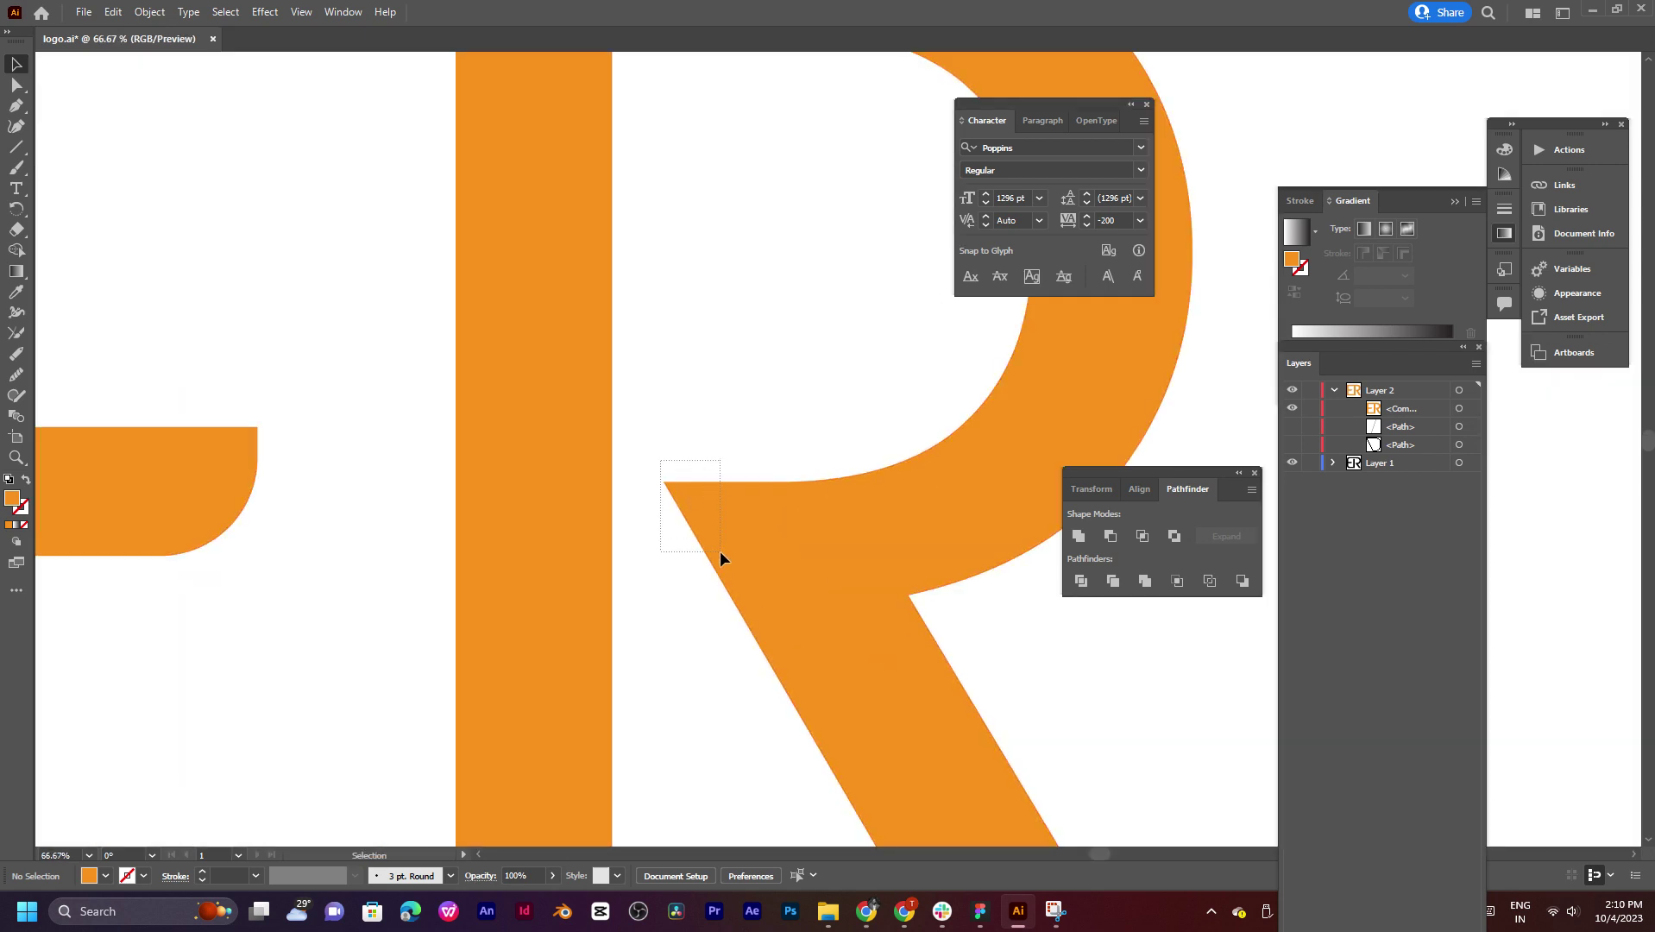
Step: Give the R's inner leg-to-bowl anchor a 20 px Corners radius, then deselect
{"action": "left_click", "coordinate": [698, 496]}
{"action": "key", "text": "a"}
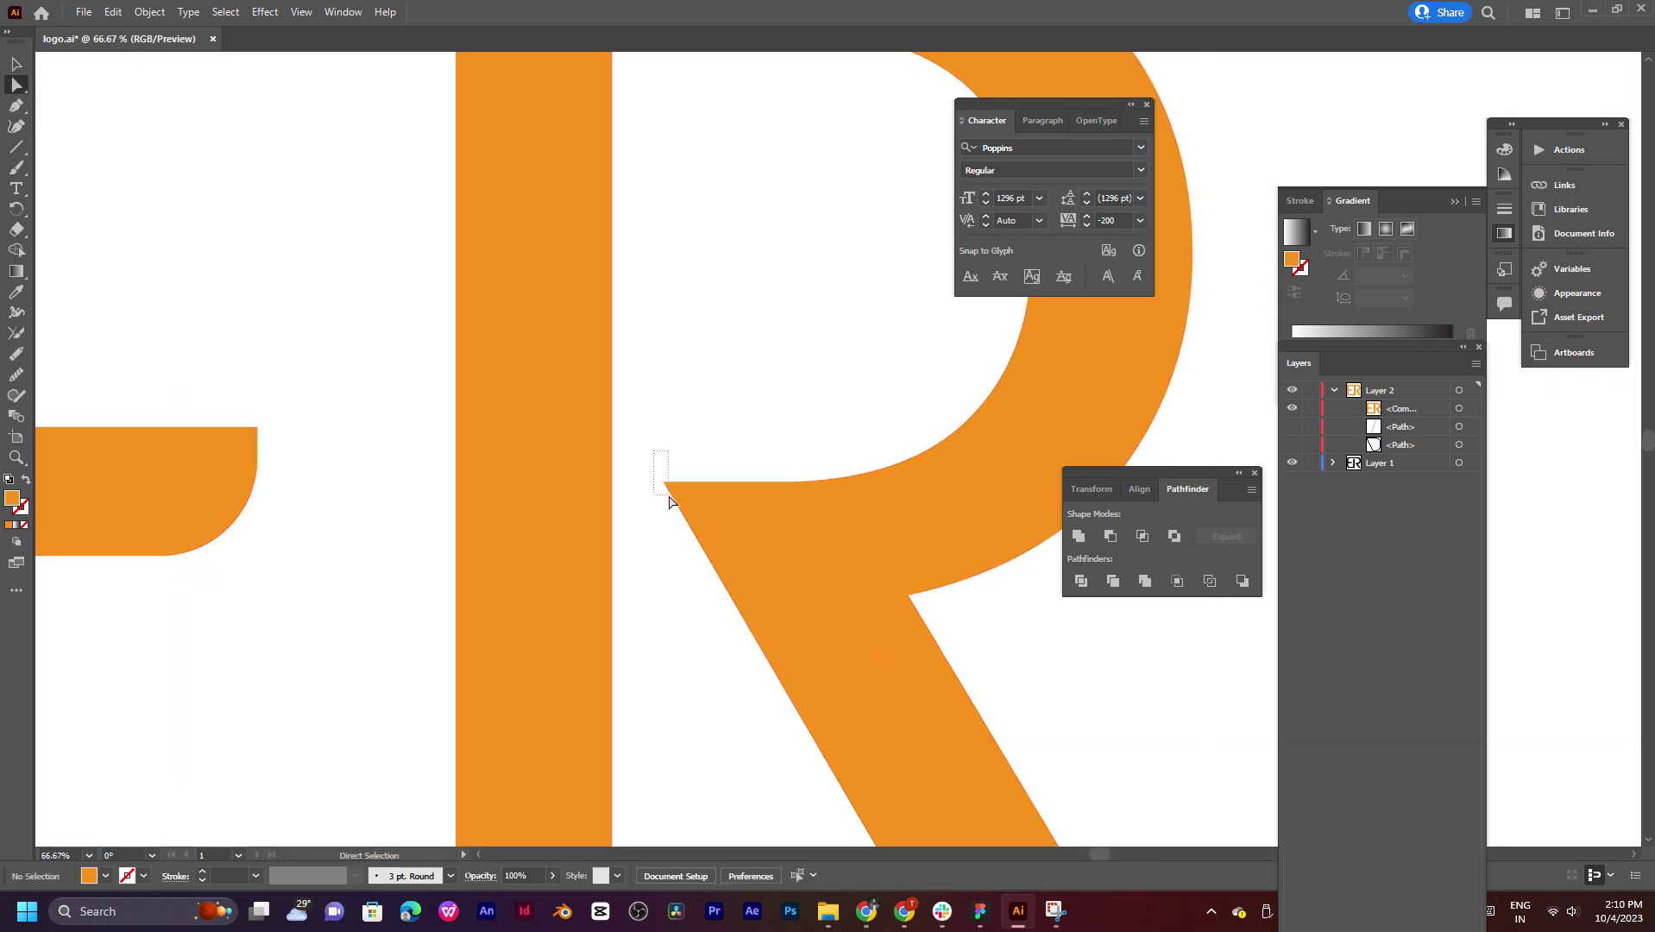
{"action": "left_click_drag", "start_coordinate": [653, 447], "coordinate": [677, 497]}
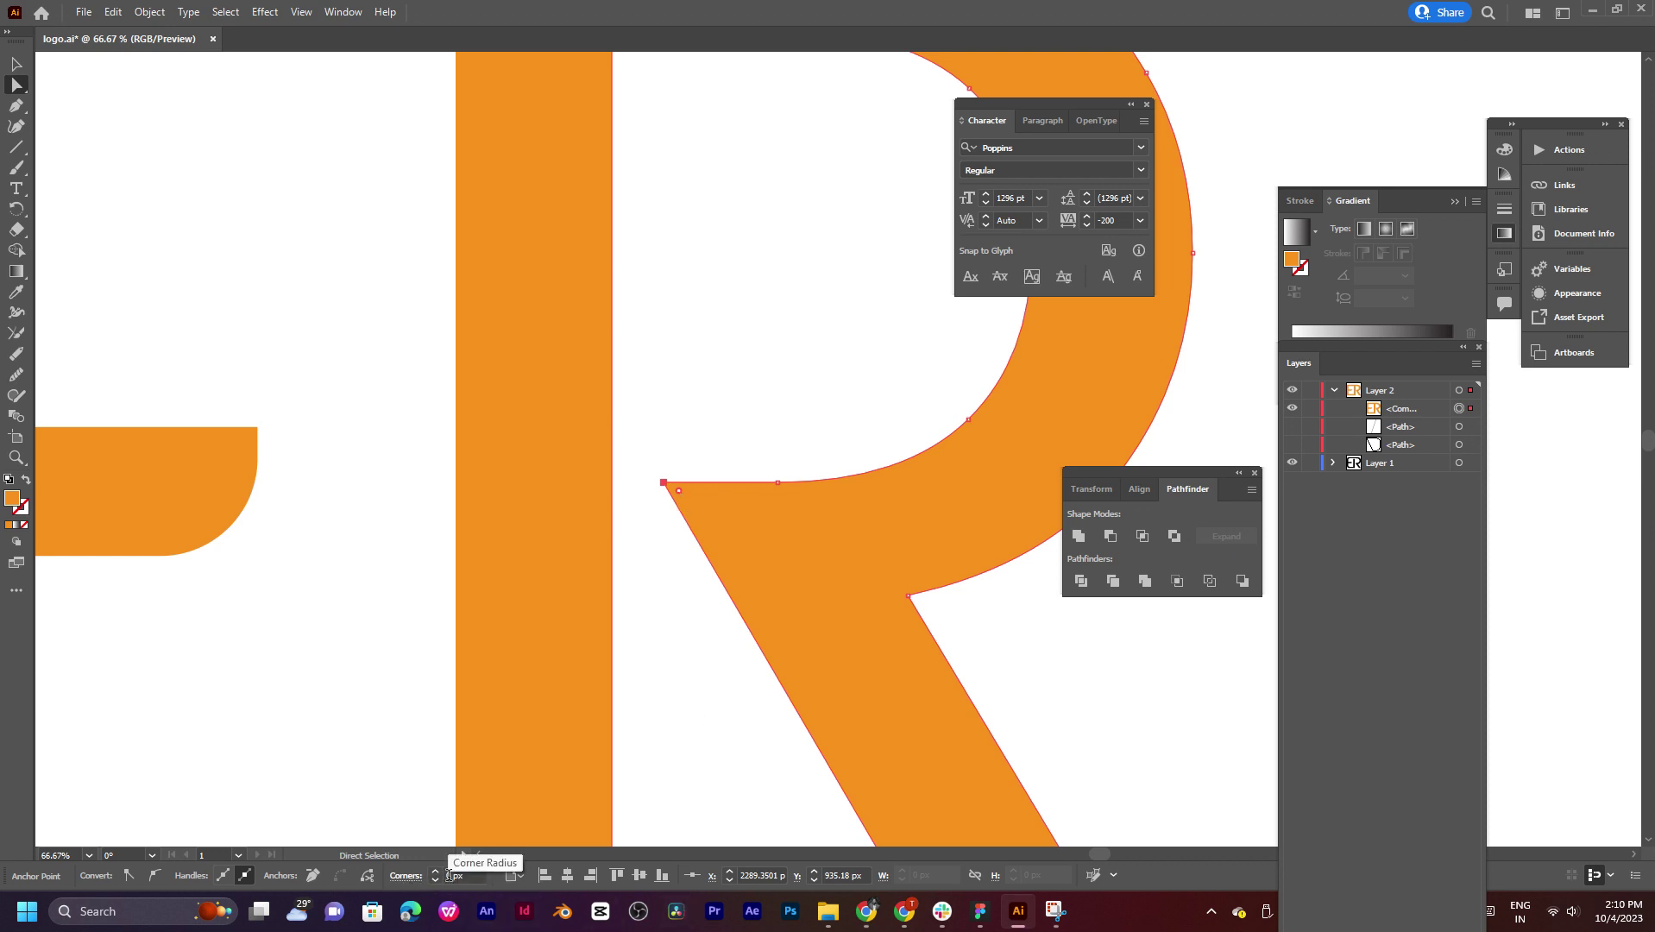
{"action": "left_click", "coordinate": [452, 875]}
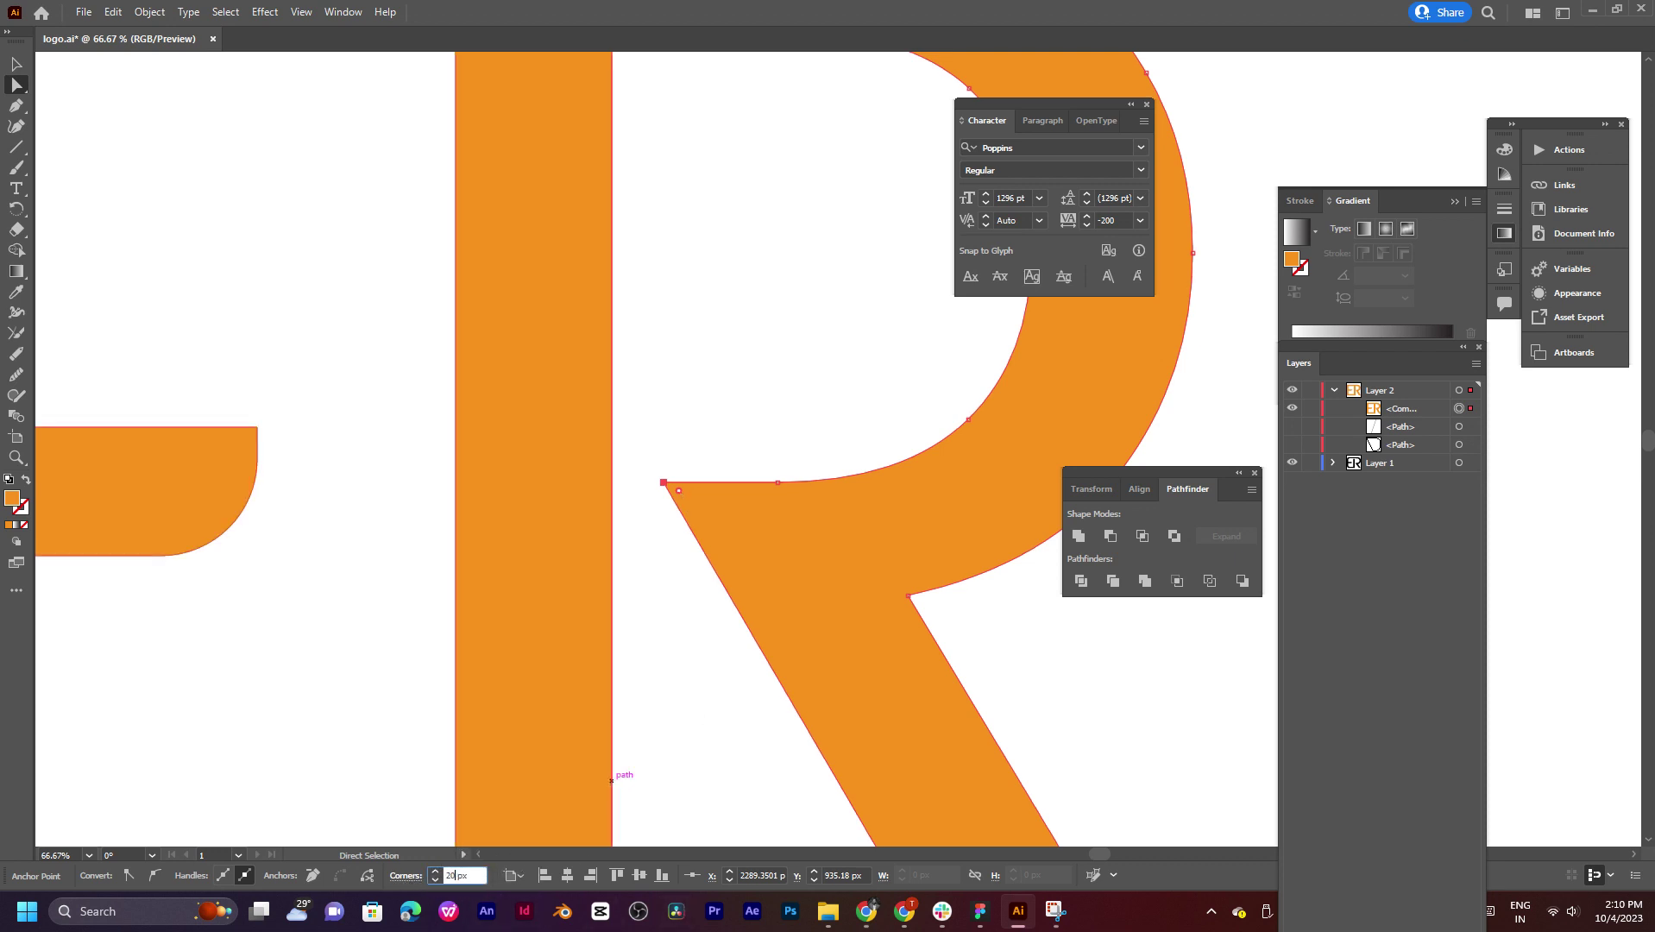
{"action": "key", "text": "Return"}
{"action": "left_click", "coordinate": [668, 653]}
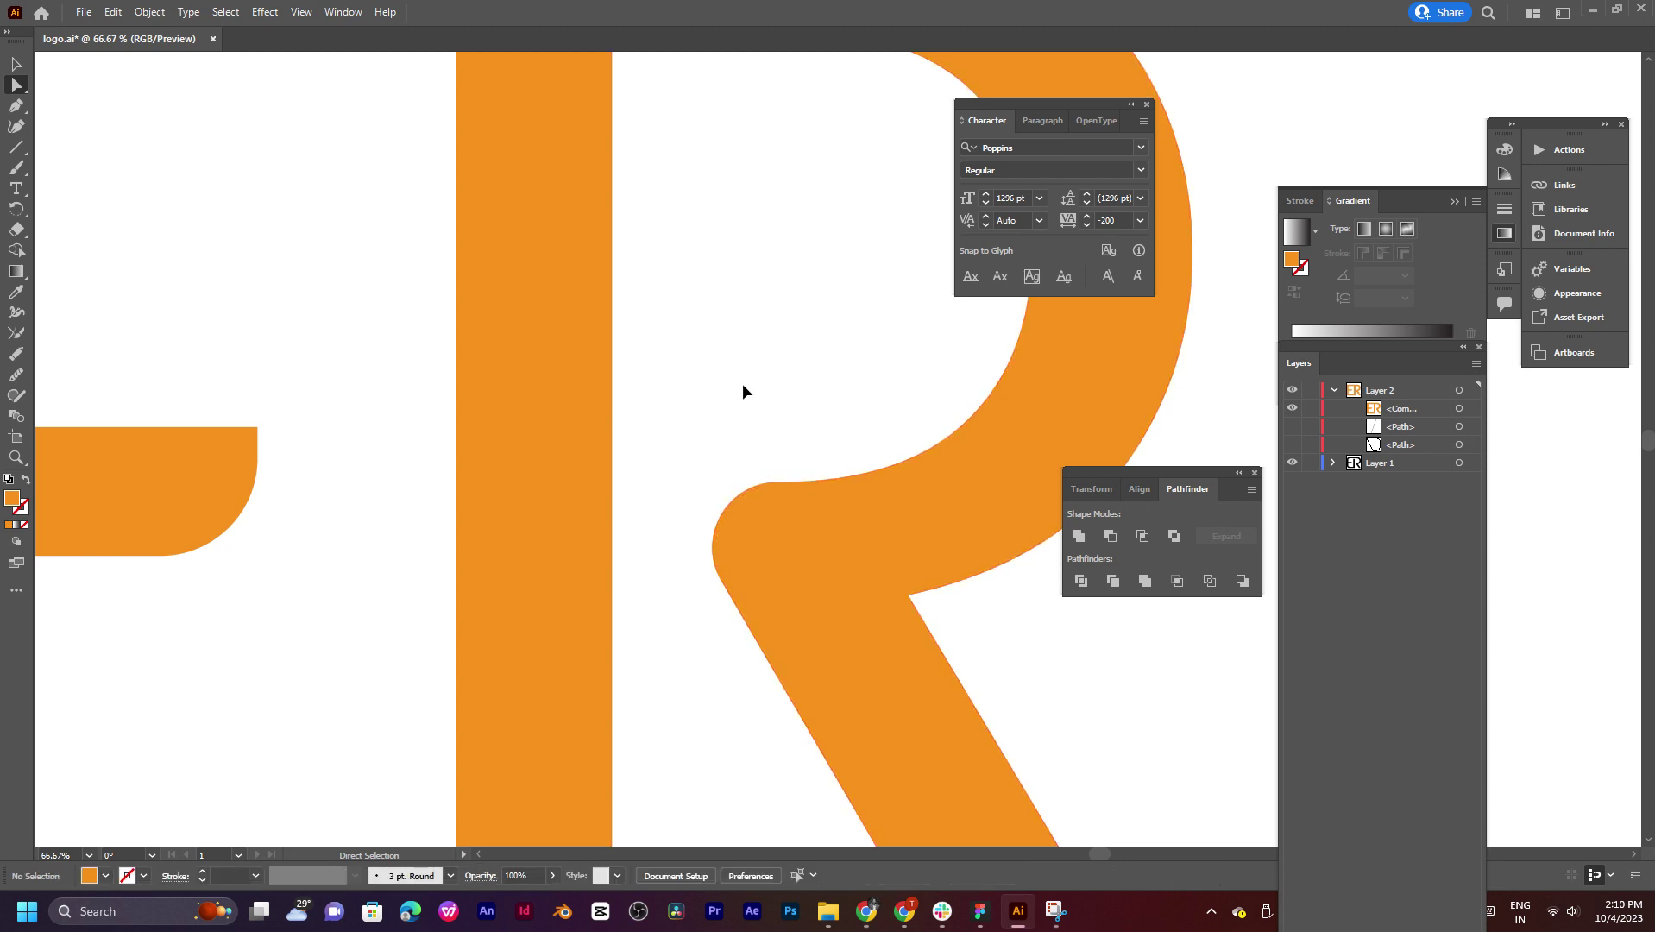
{"action": "scroll", "coordinate": [742, 392], "scroll_direction": "down", "scroll_amount": 2}
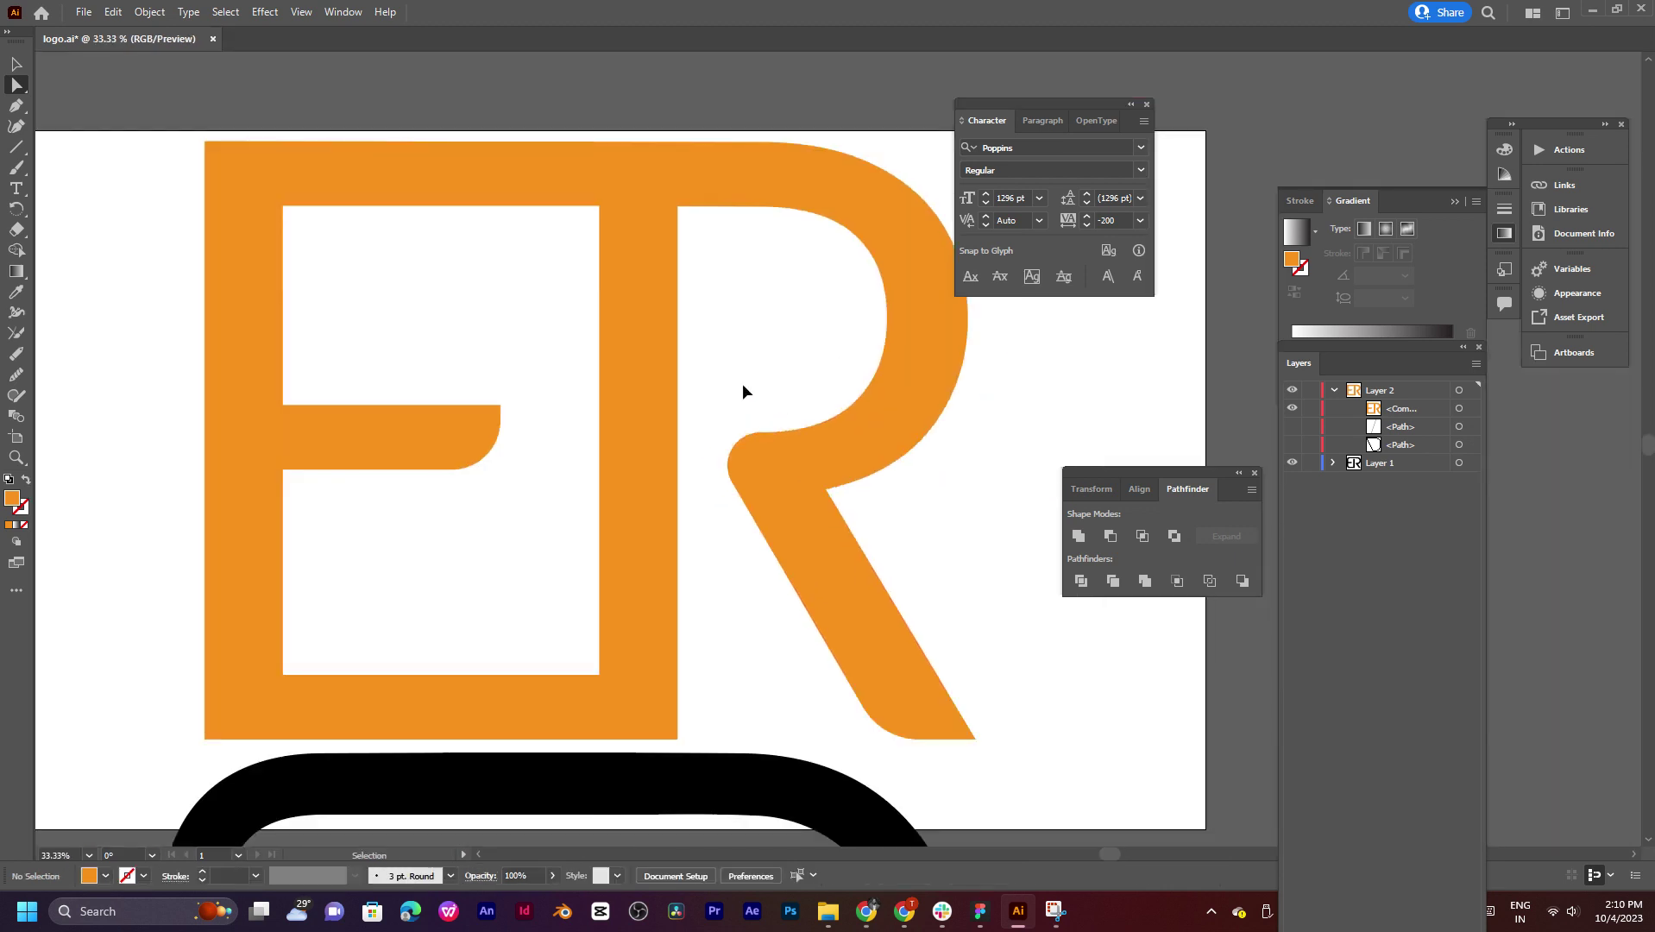
{"action": "scroll", "coordinate": [742, 392], "scroll_direction": "down", "scroll_amount": 3}
{"action": "scroll", "coordinate": [742, 392], "scroll_direction": "up", "scroll_amount": 1}
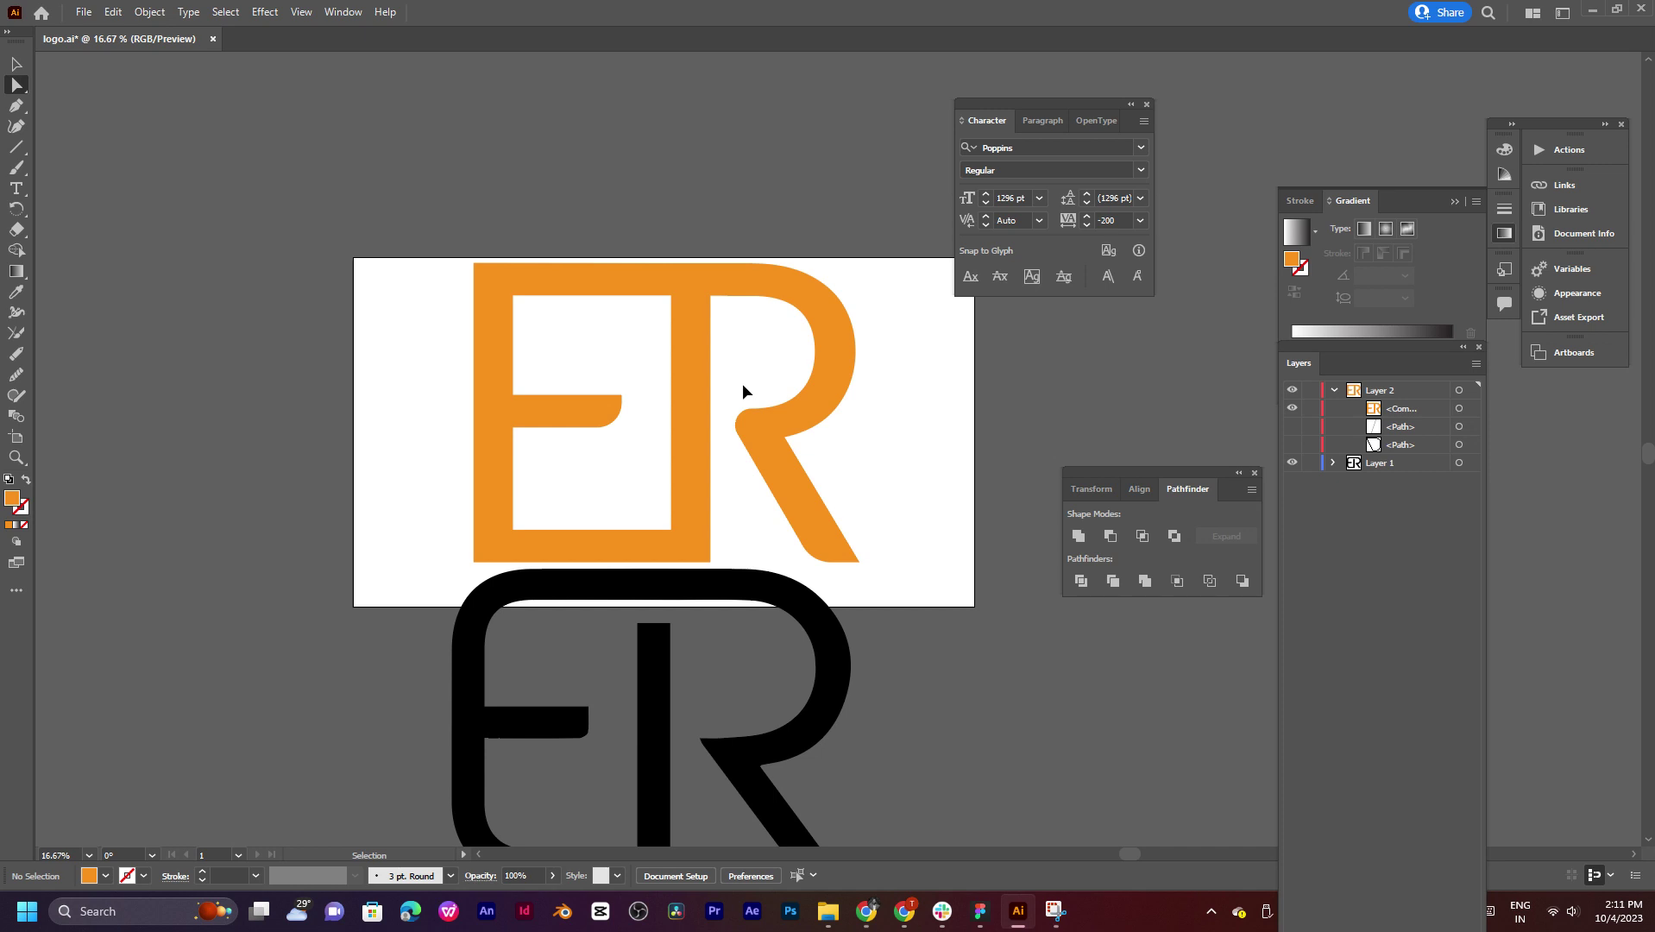
{"action": "scroll", "coordinate": [742, 390], "scroll_direction": "up", "scroll_amount": 1}
{"action": "scroll", "coordinate": [742, 392], "scroll_direction": "up", "scroll_amount": 1}
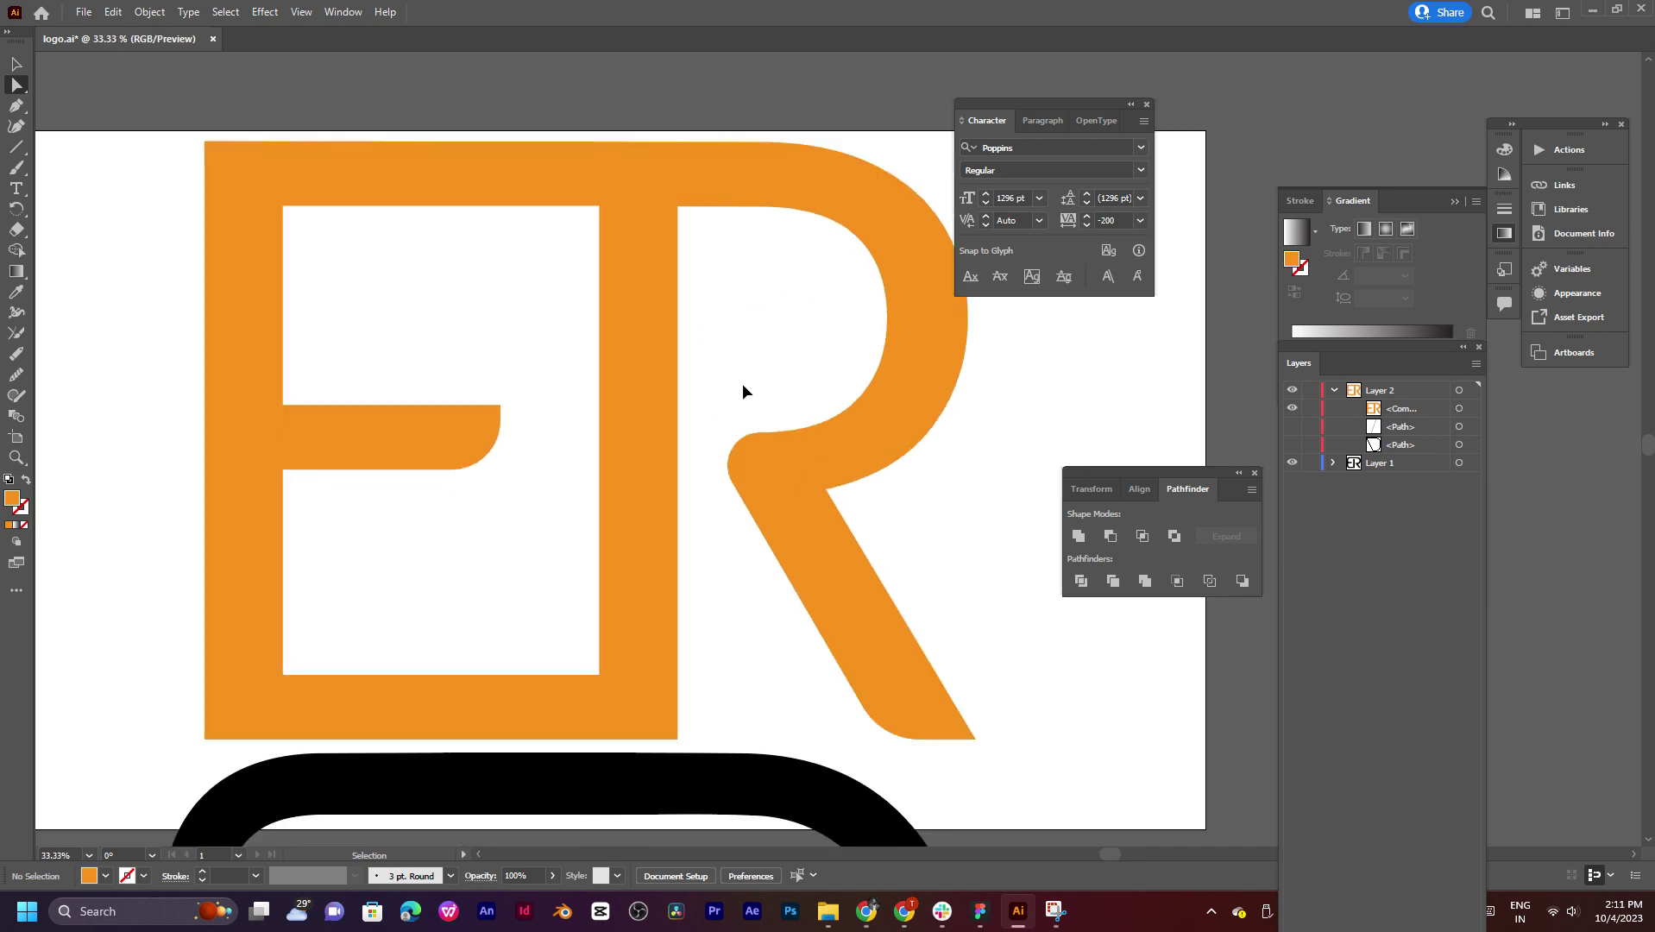
{"action": "left_click_drag", "start_coordinate": [742, 393], "coordinate": [793, 431]}
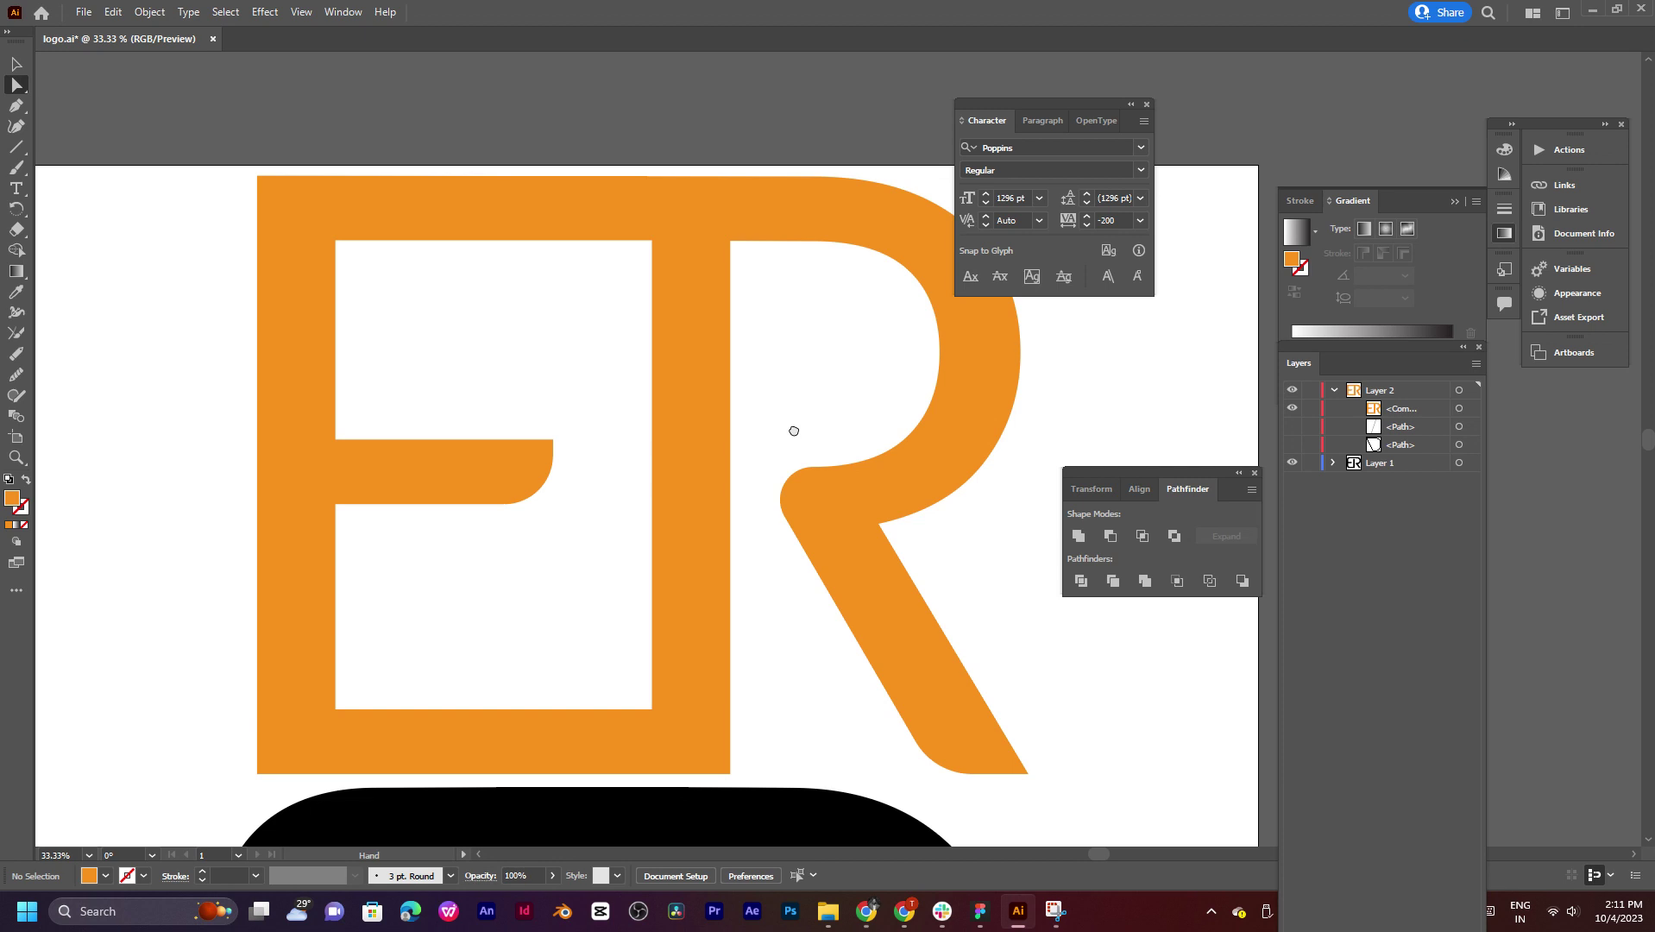
{"action": "left_click_drag", "start_coordinate": [783, 398], "coordinate": [753, 429]}
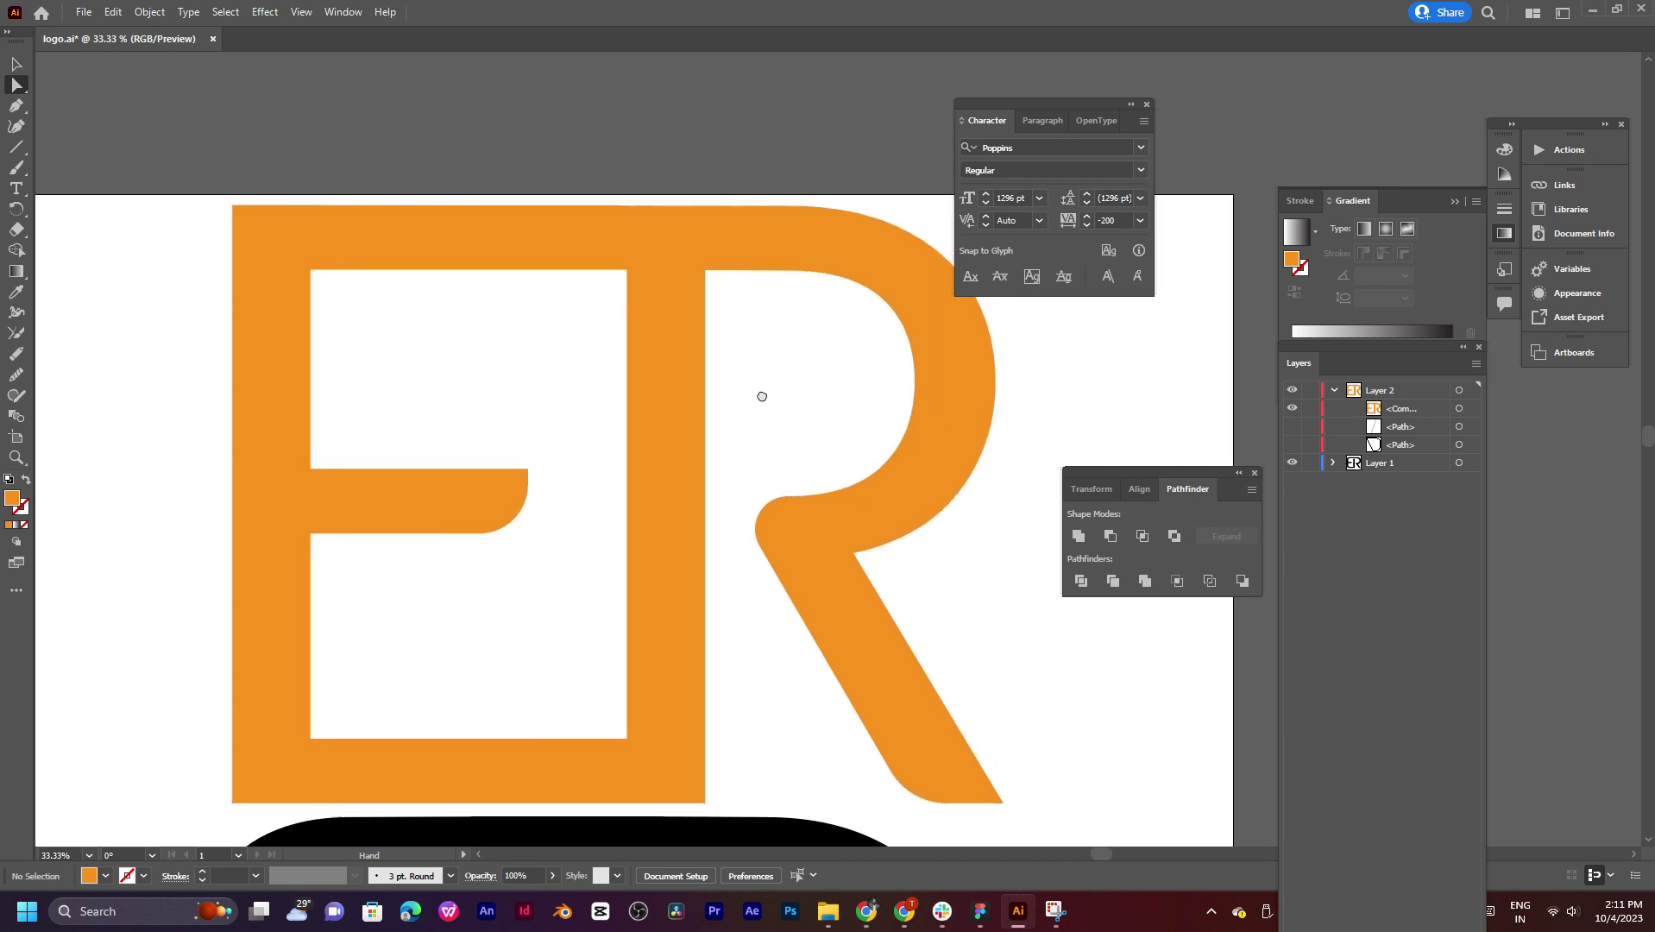
{"action": "scroll", "coordinate": [682, 303], "scroll_direction": "up", "scroll_amount": 1}
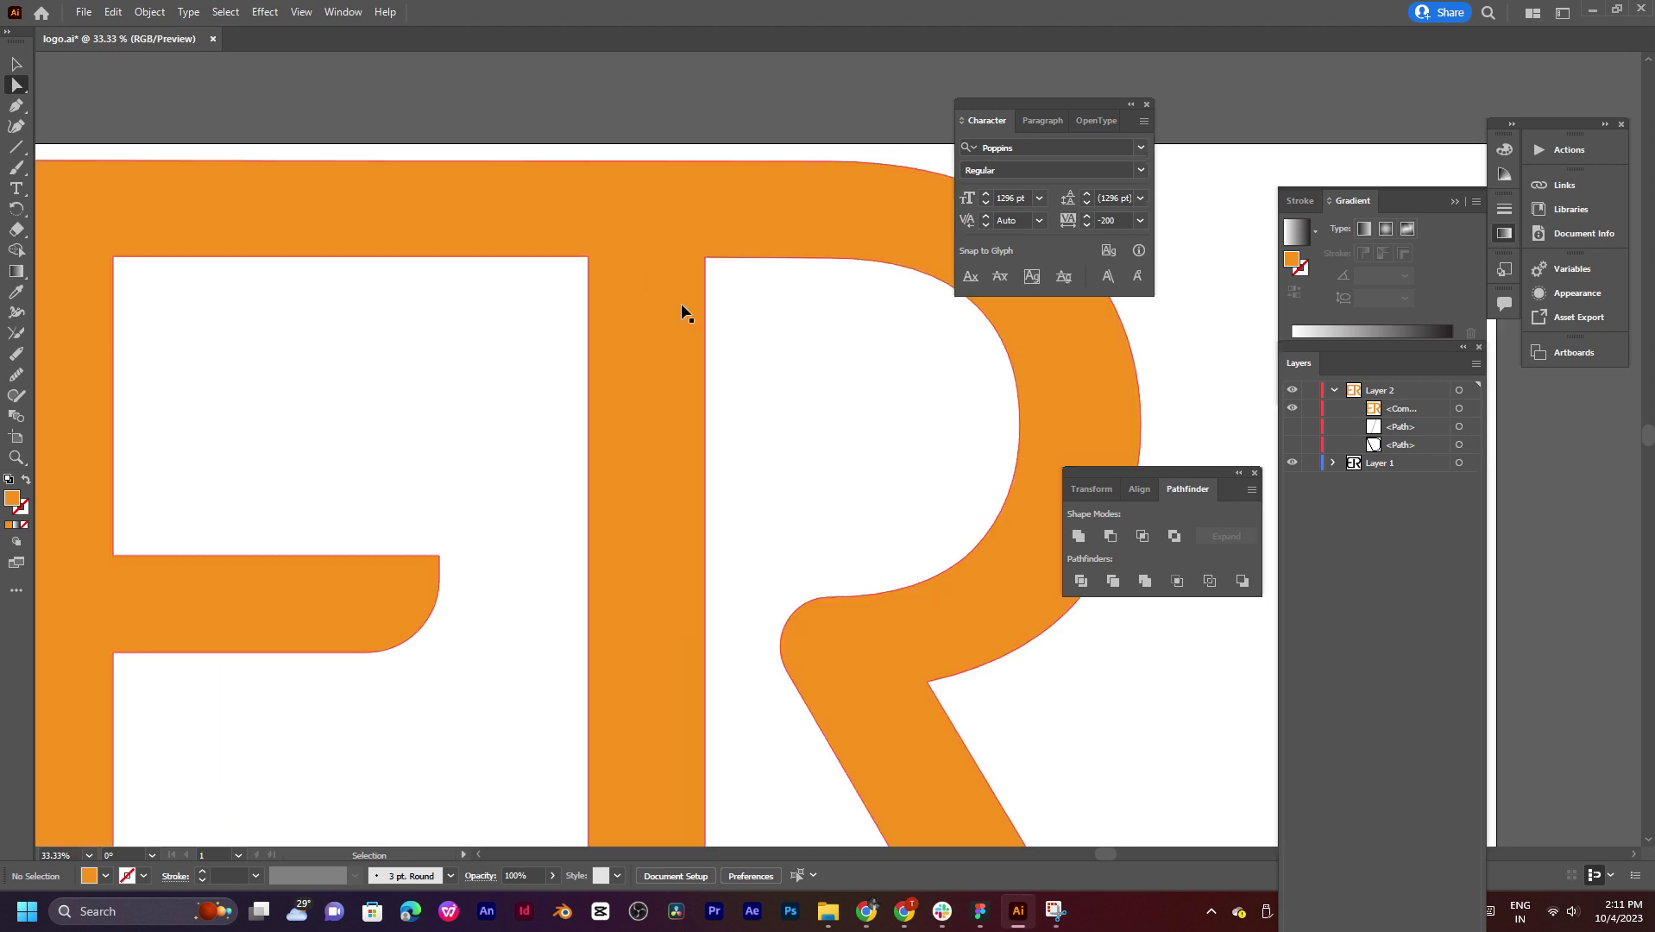
{"action": "scroll", "coordinate": [685, 302], "scroll_direction": "up", "scroll_amount": 1}
{"action": "scroll", "coordinate": [769, 275], "scroll_direction": "down", "scroll_amount": 1}
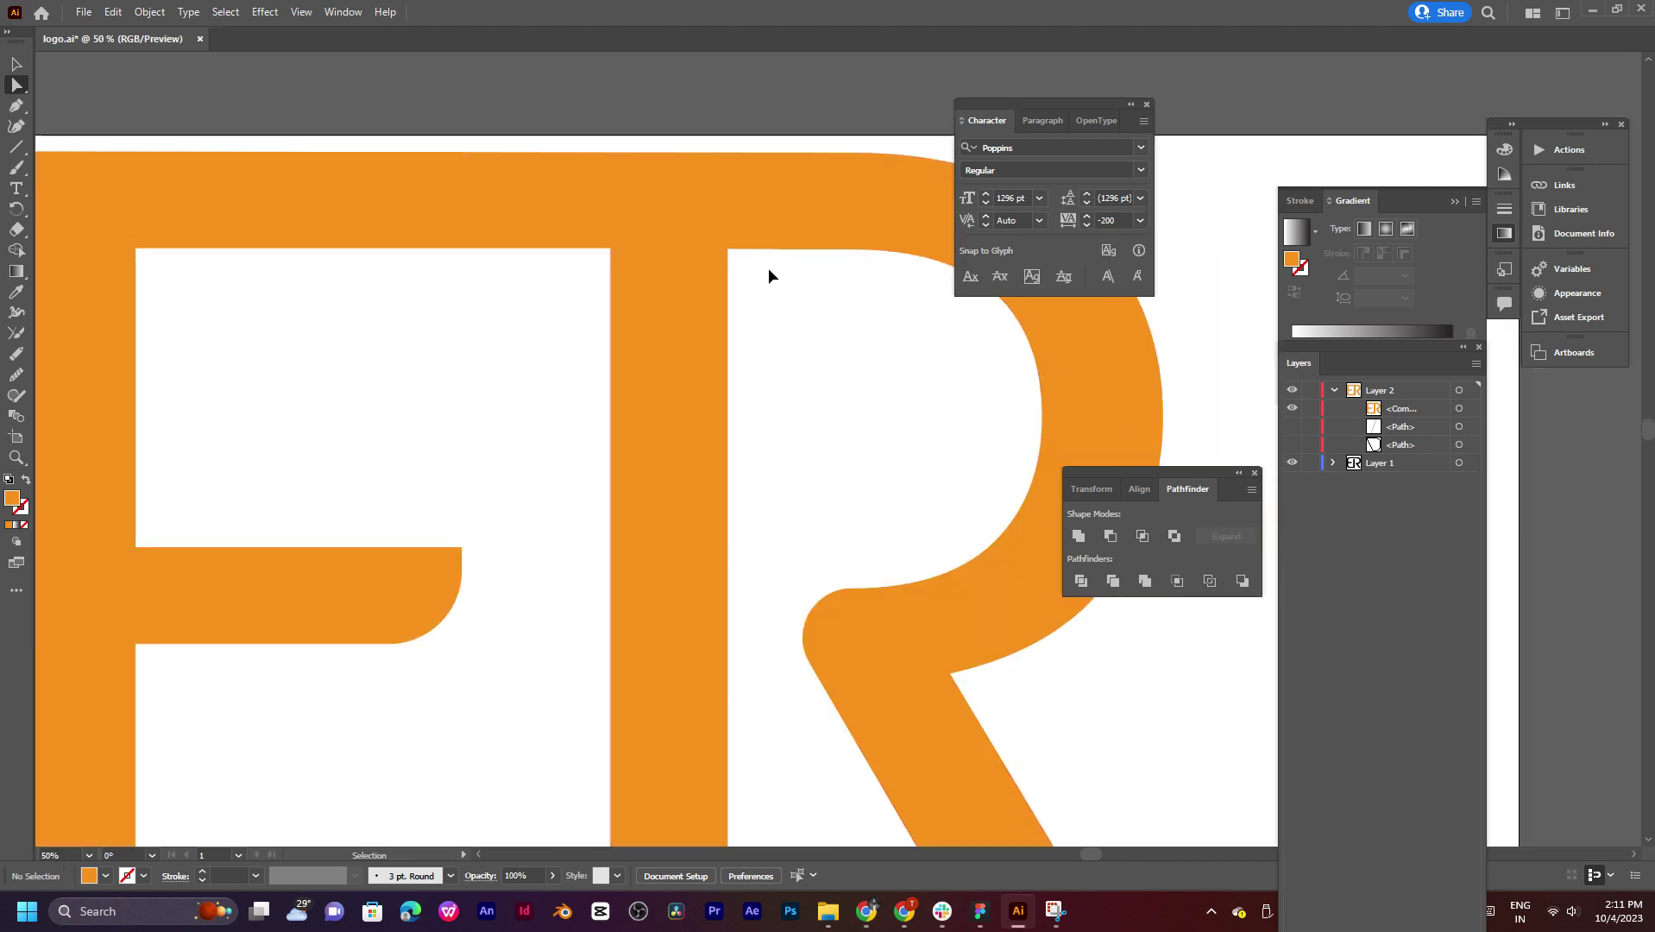
{"action": "scroll", "coordinate": [769, 275], "scroll_direction": "down", "scroll_amount": 1}
{"action": "scroll", "coordinate": [769, 274], "scroll_direction": "up", "scroll_amount": 2}
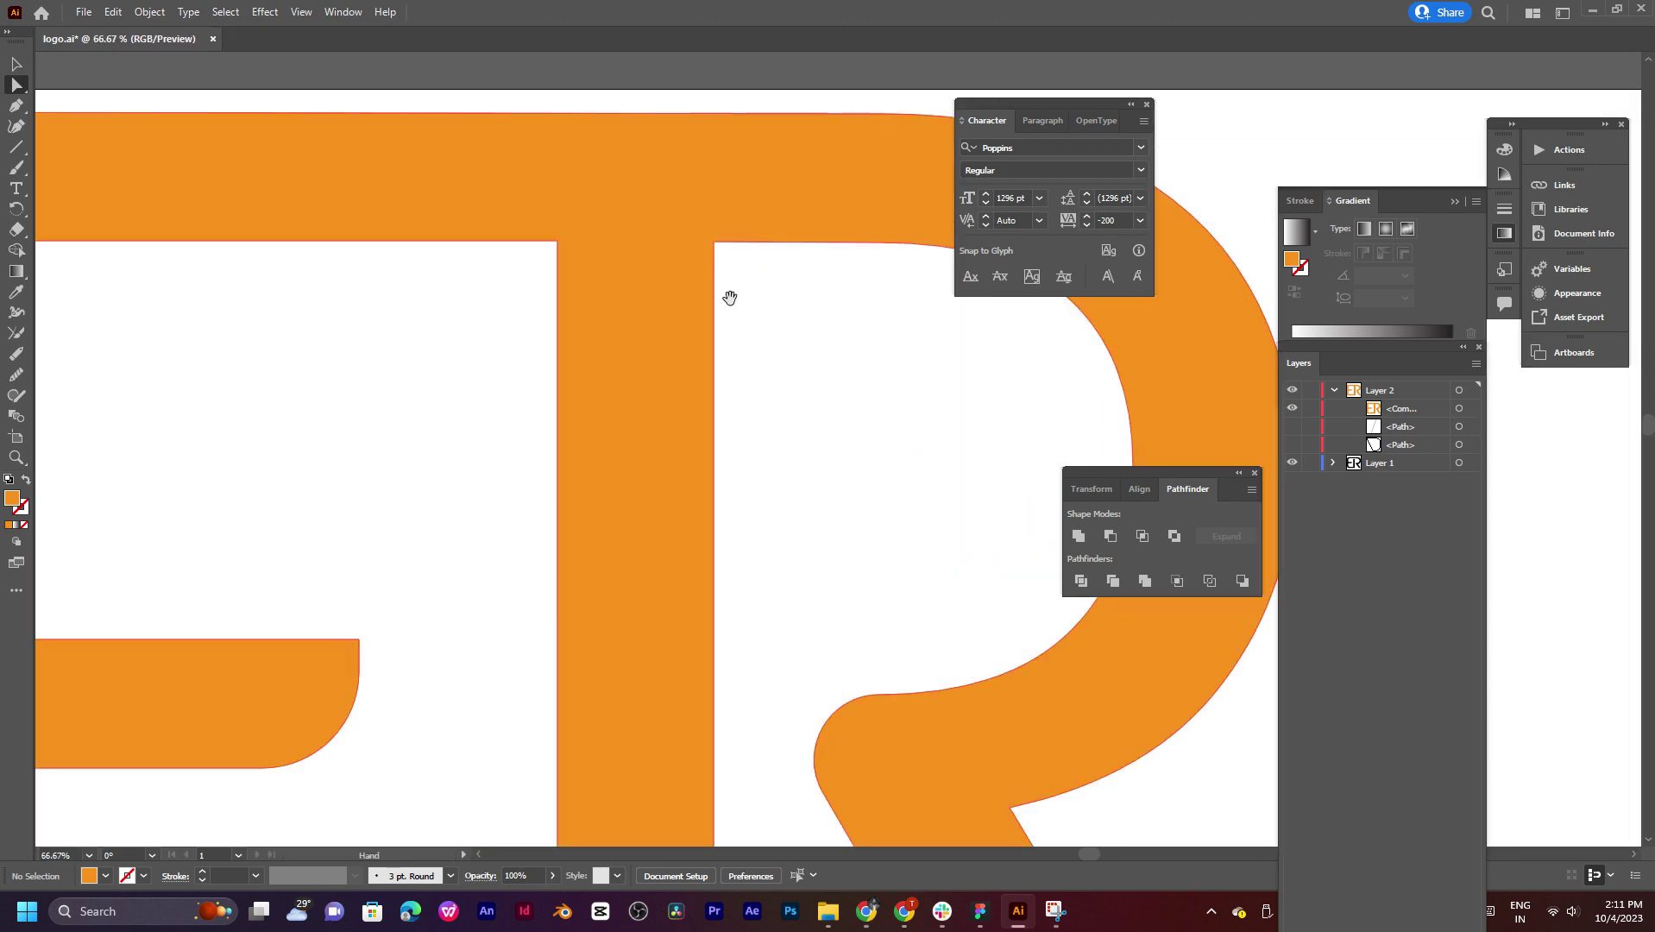
{"action": "scroll", "coordinate": [728, 292], "scroll_direction": "up", "scroll_amount": 1}
{"action": "scroll", "coordinate": [736, 314], "scroll_direction": "down", "scroll_amount": 1}
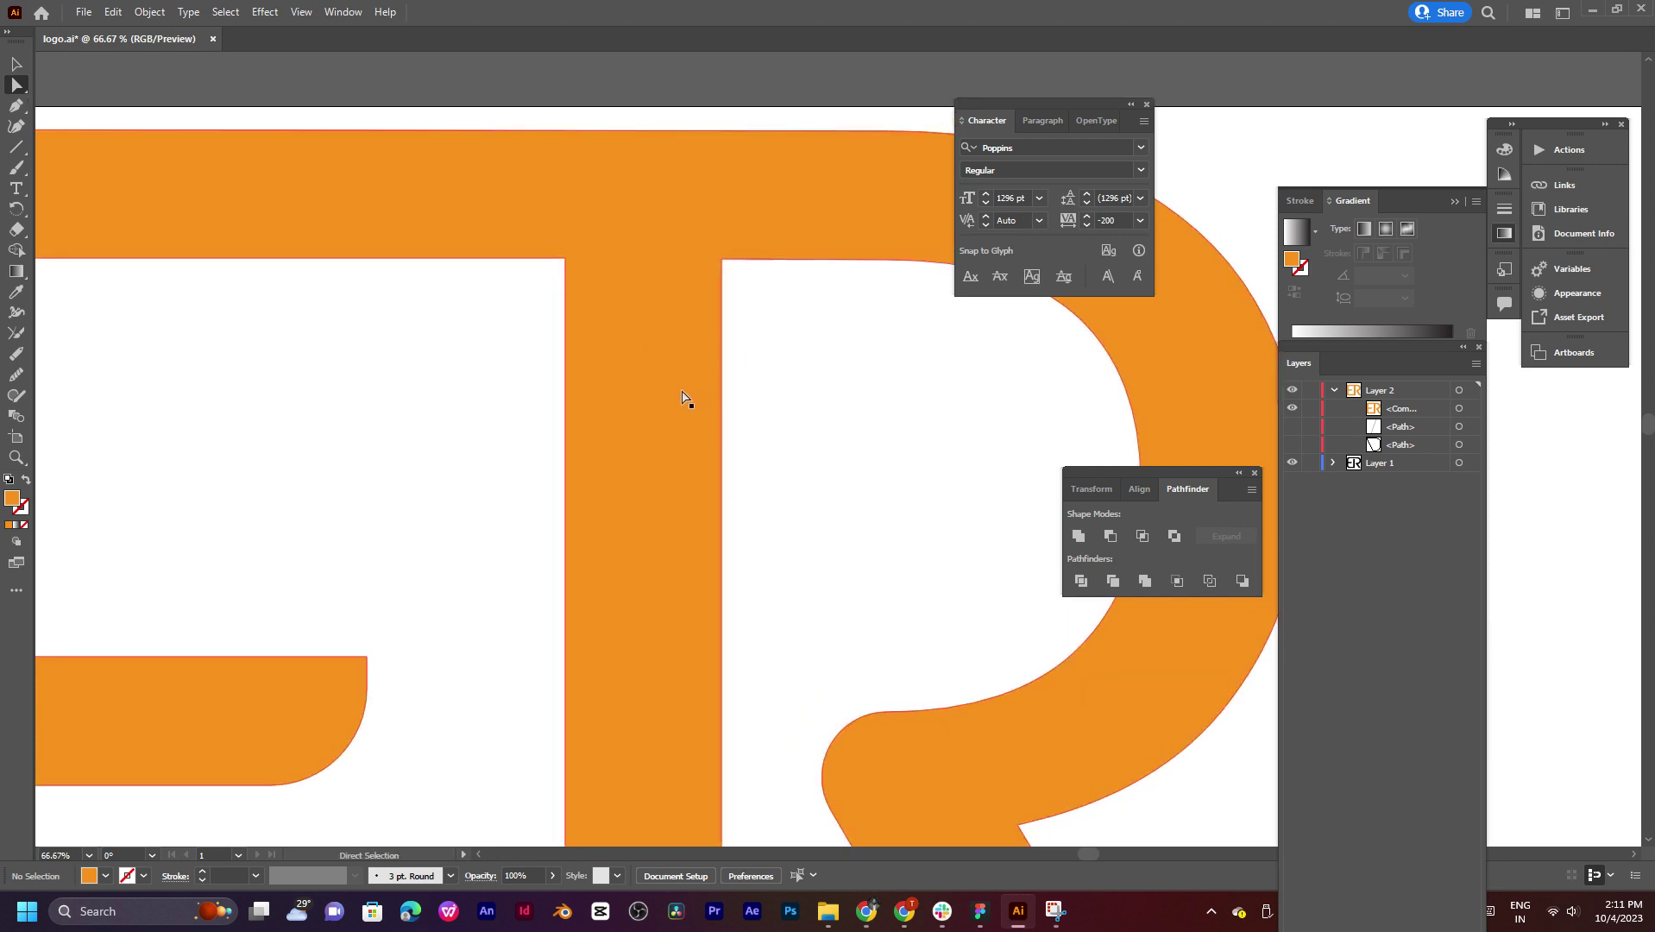
Step: Draw a horizontal line across the R stem with a 4 pt stroke and no fill
{"action": "key", "text": "p"}
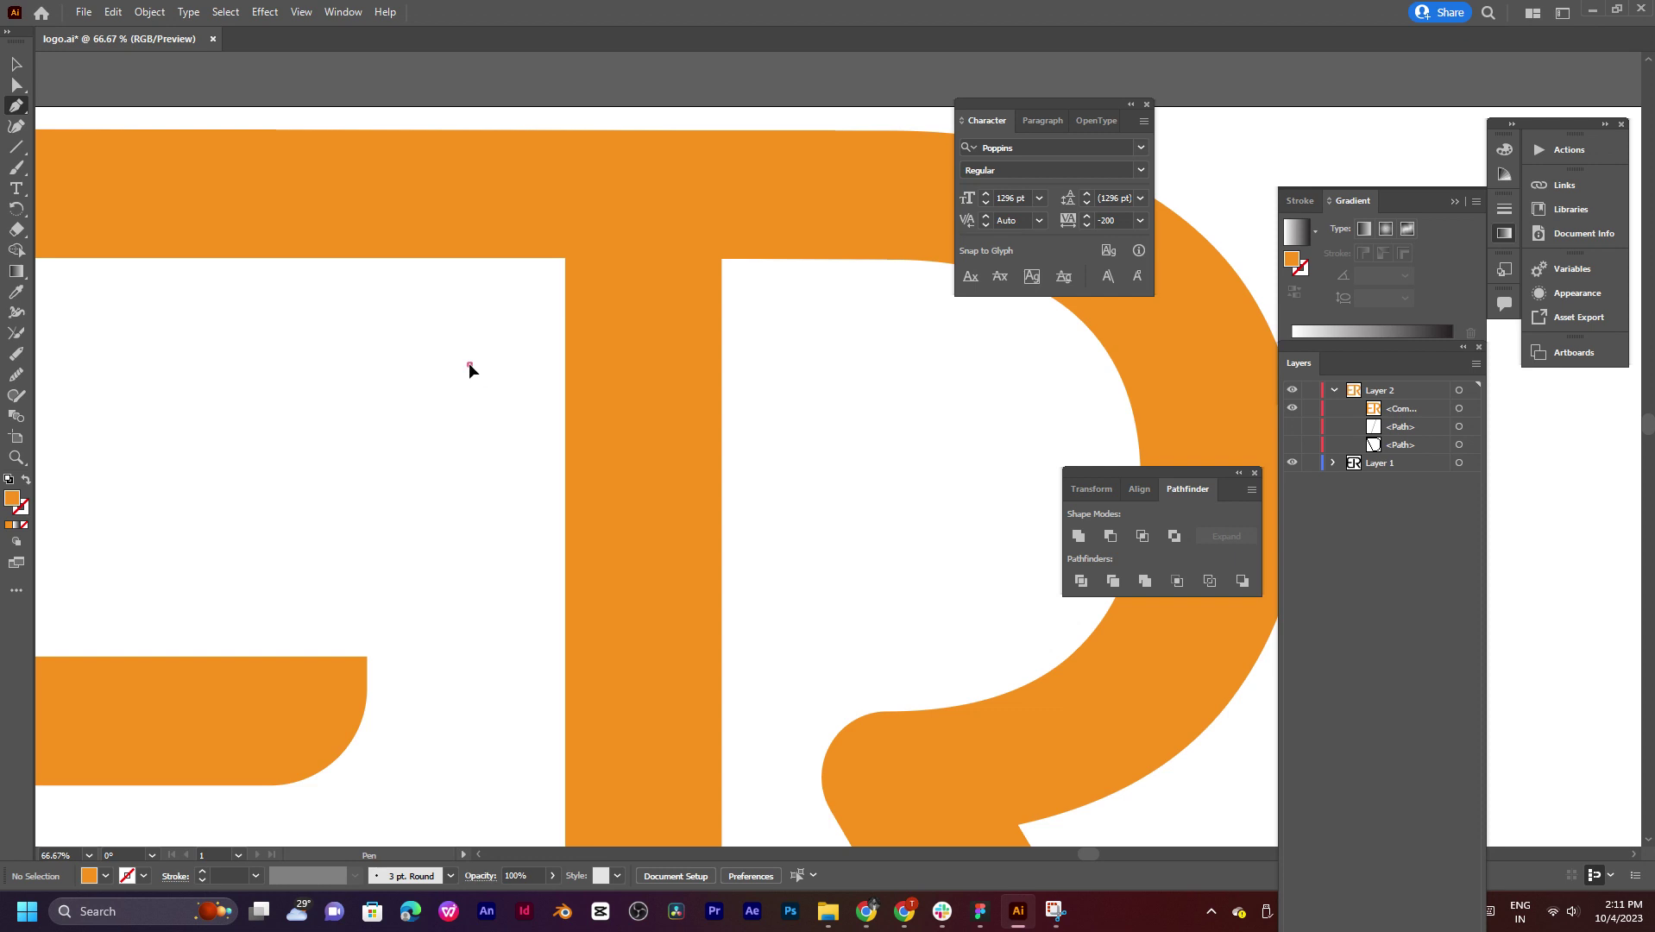
{"action": "left_click", "coordinate": [469, 363]}
{"action": "left_click", "coordinate": [813, 363], "text": "shift"}
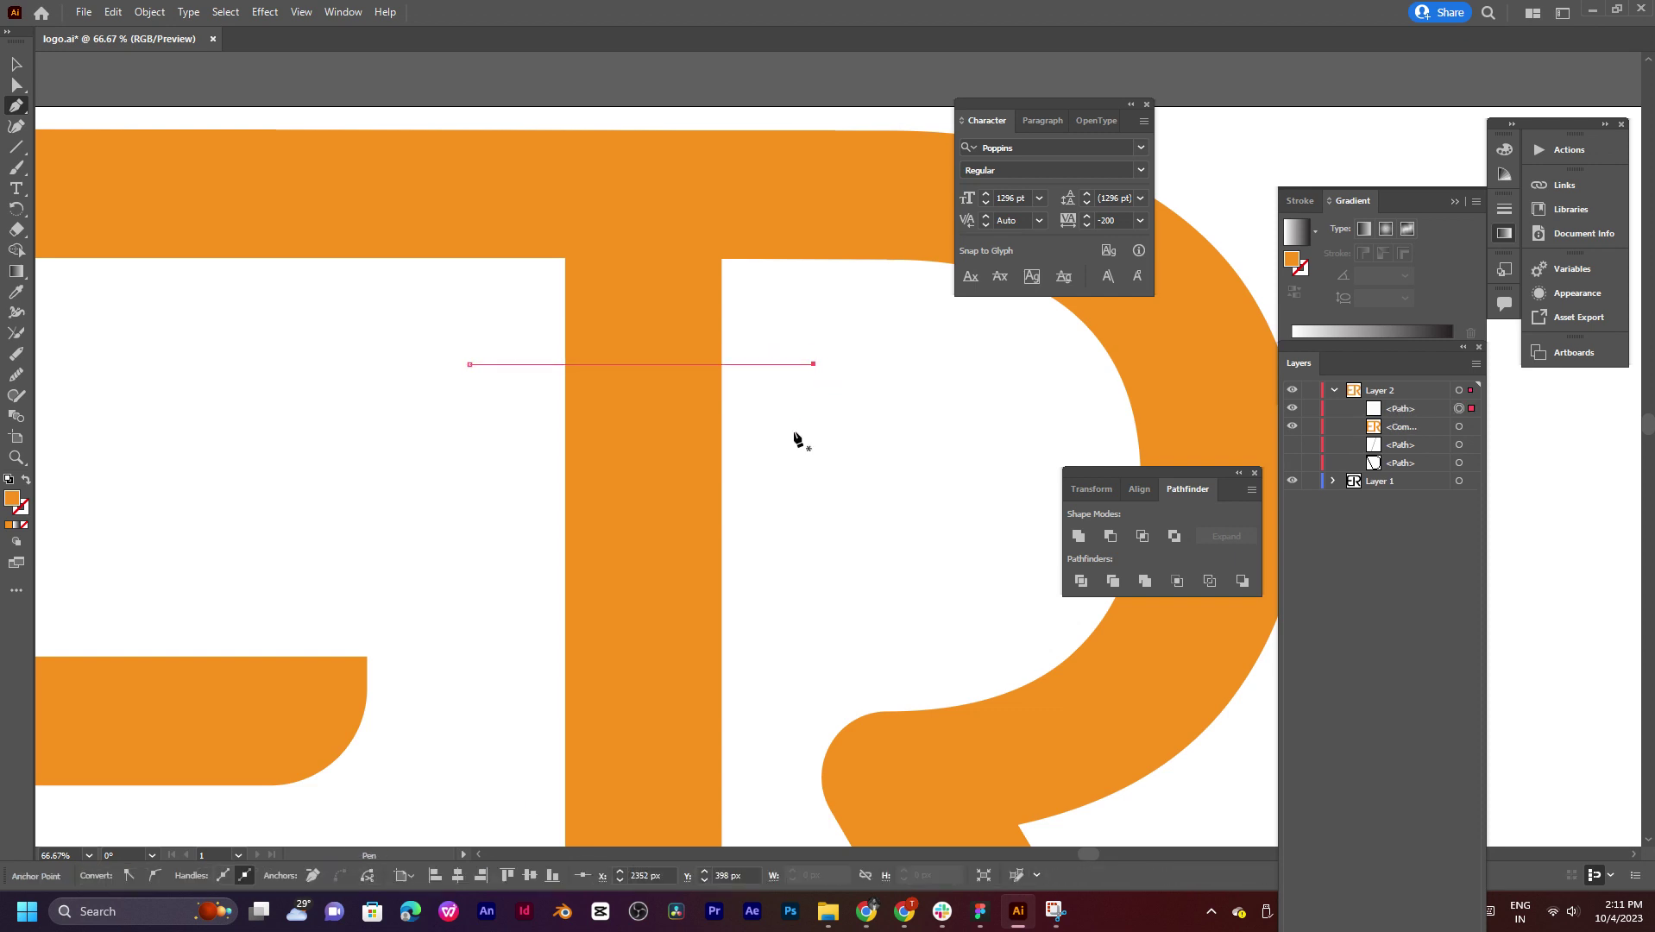
{"action": "key", "text": "v"}
{"action": "left_click", "coordinate": [783, 368]}
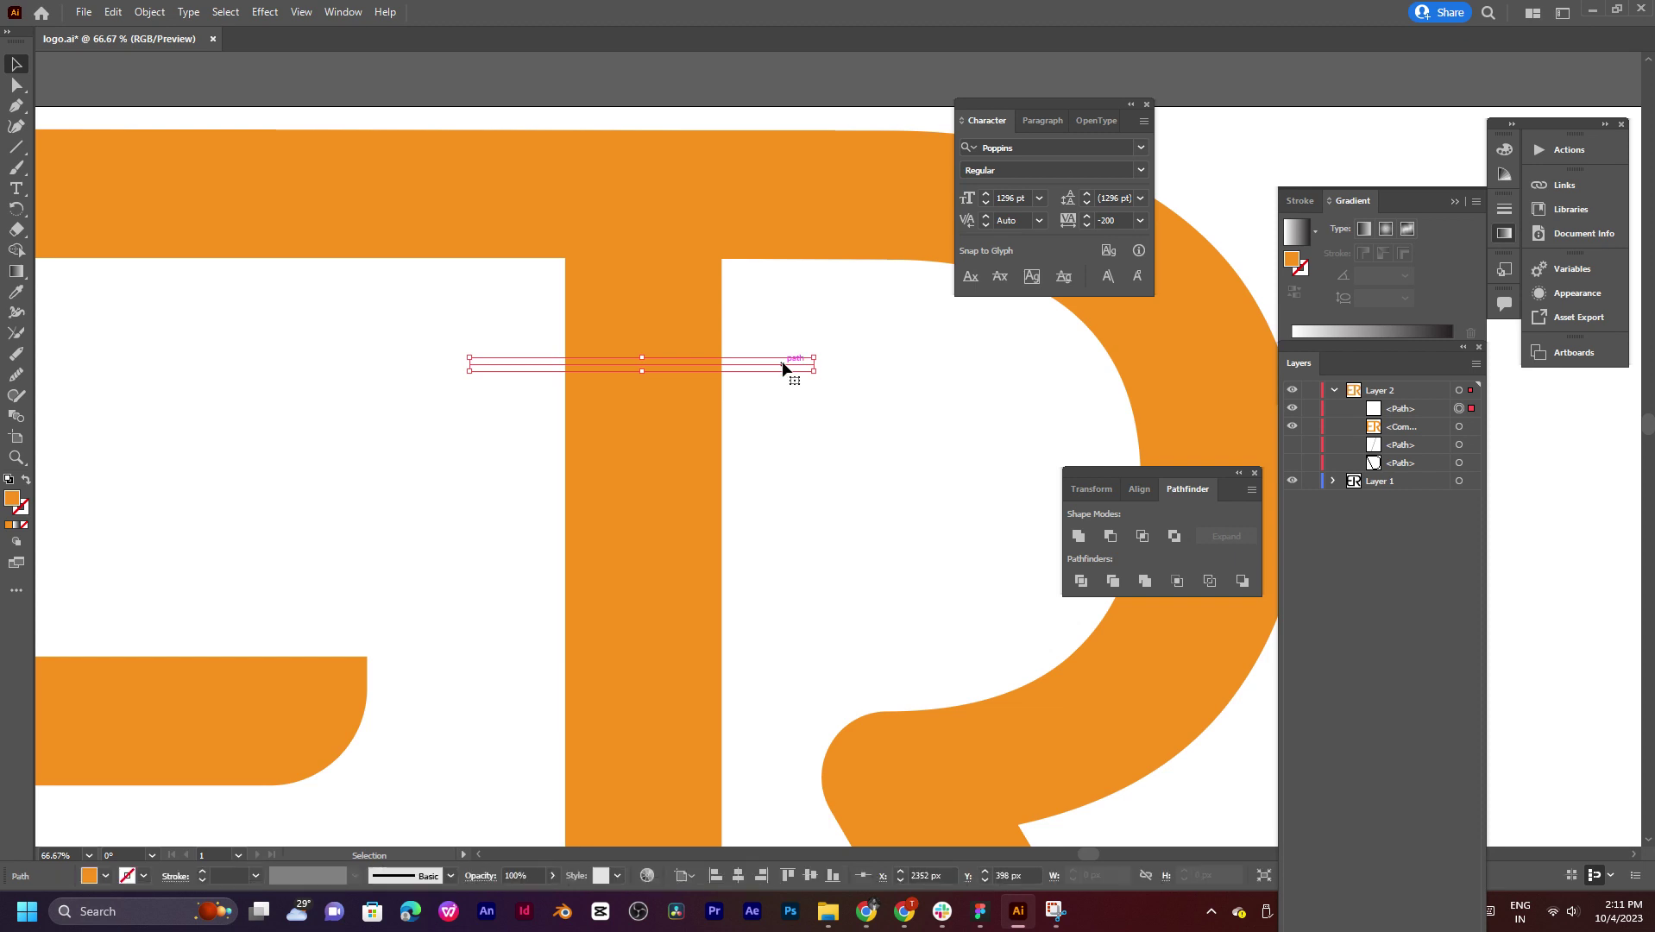
{"action": "left_click", "coordinate": [201, 872]}
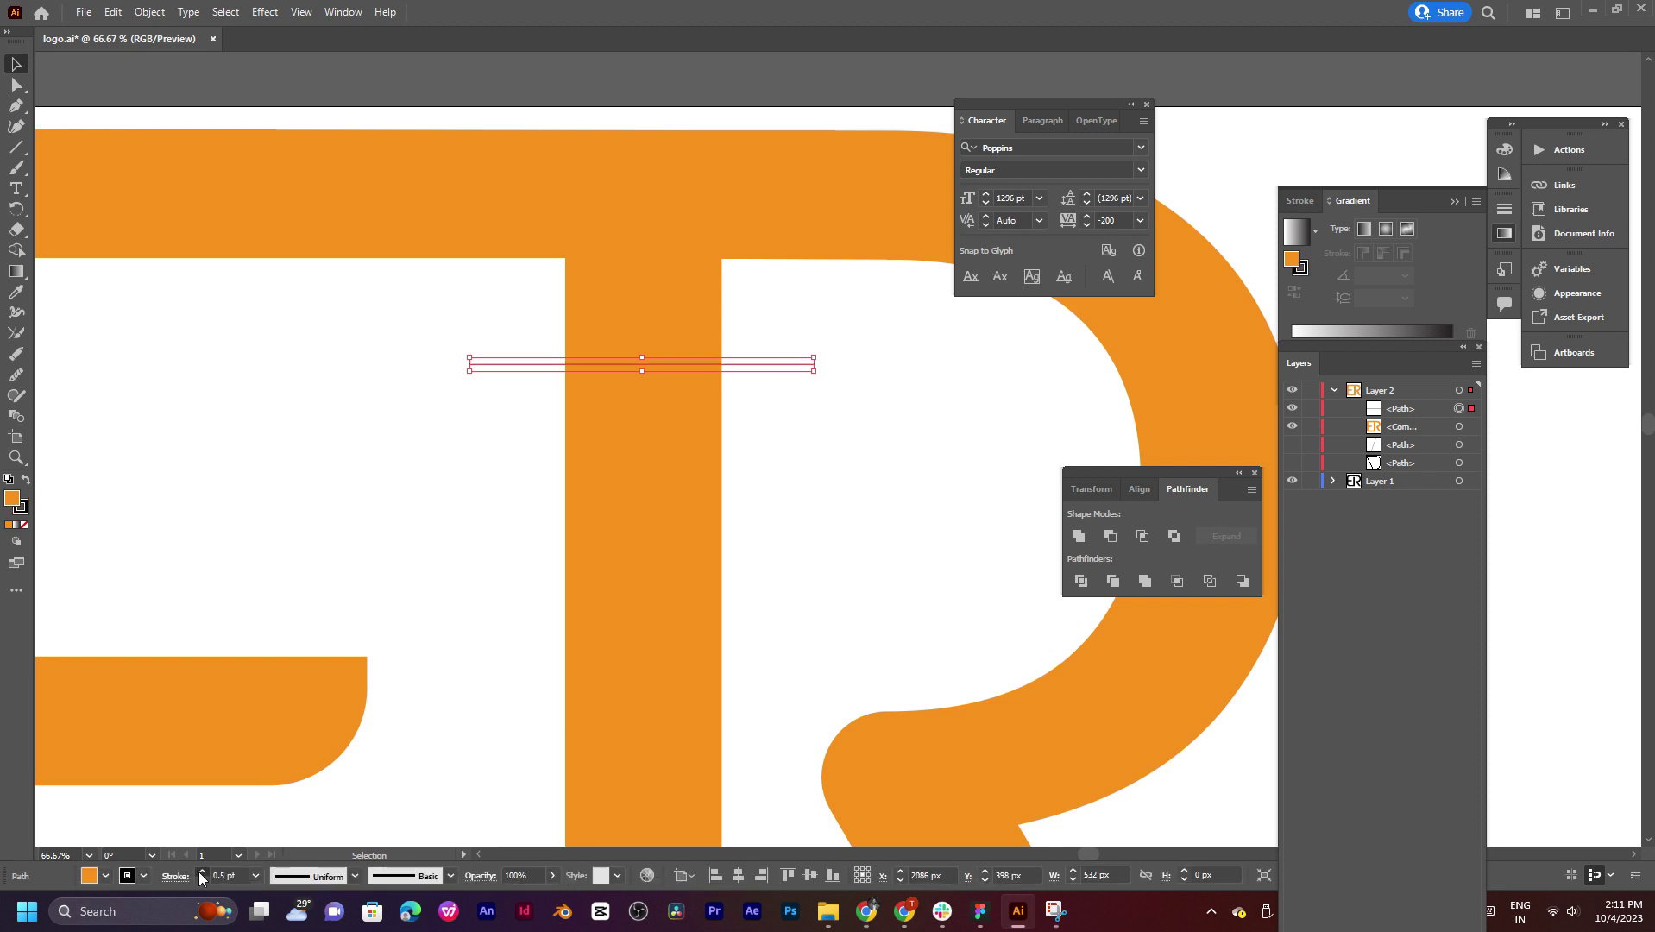
{"action": "left_click", "coordinate": [201, 872]}
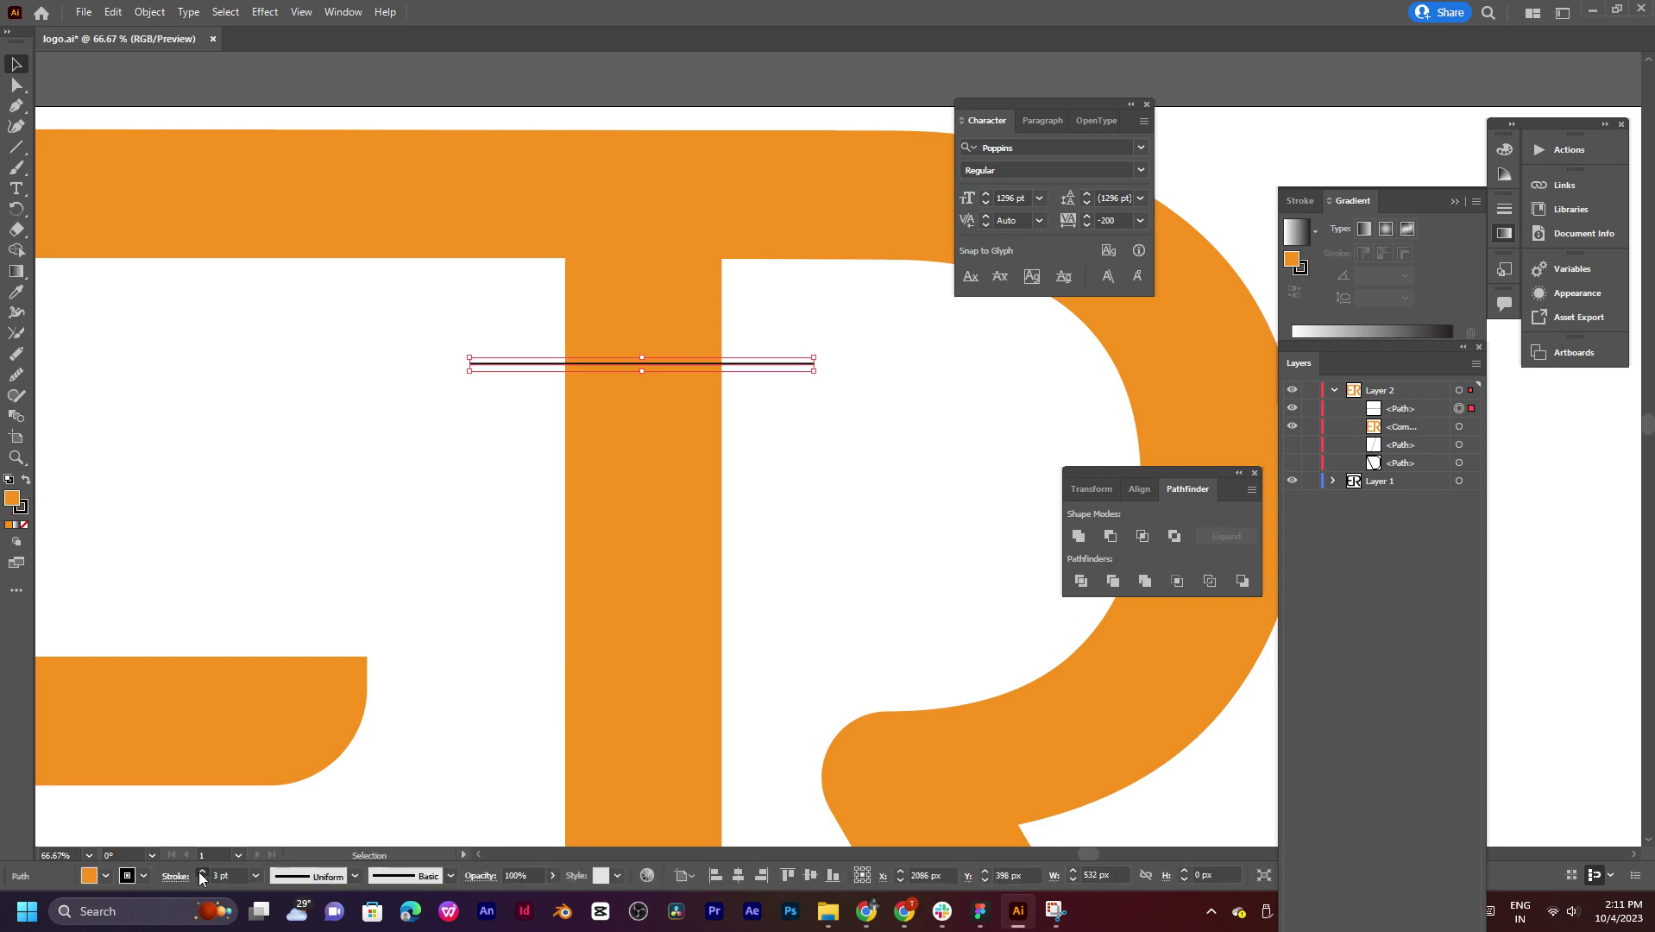
{"action": "left_click", "coordinate": [104, 876]}
{"action": "left_click", "coordinate": [10, 778]}
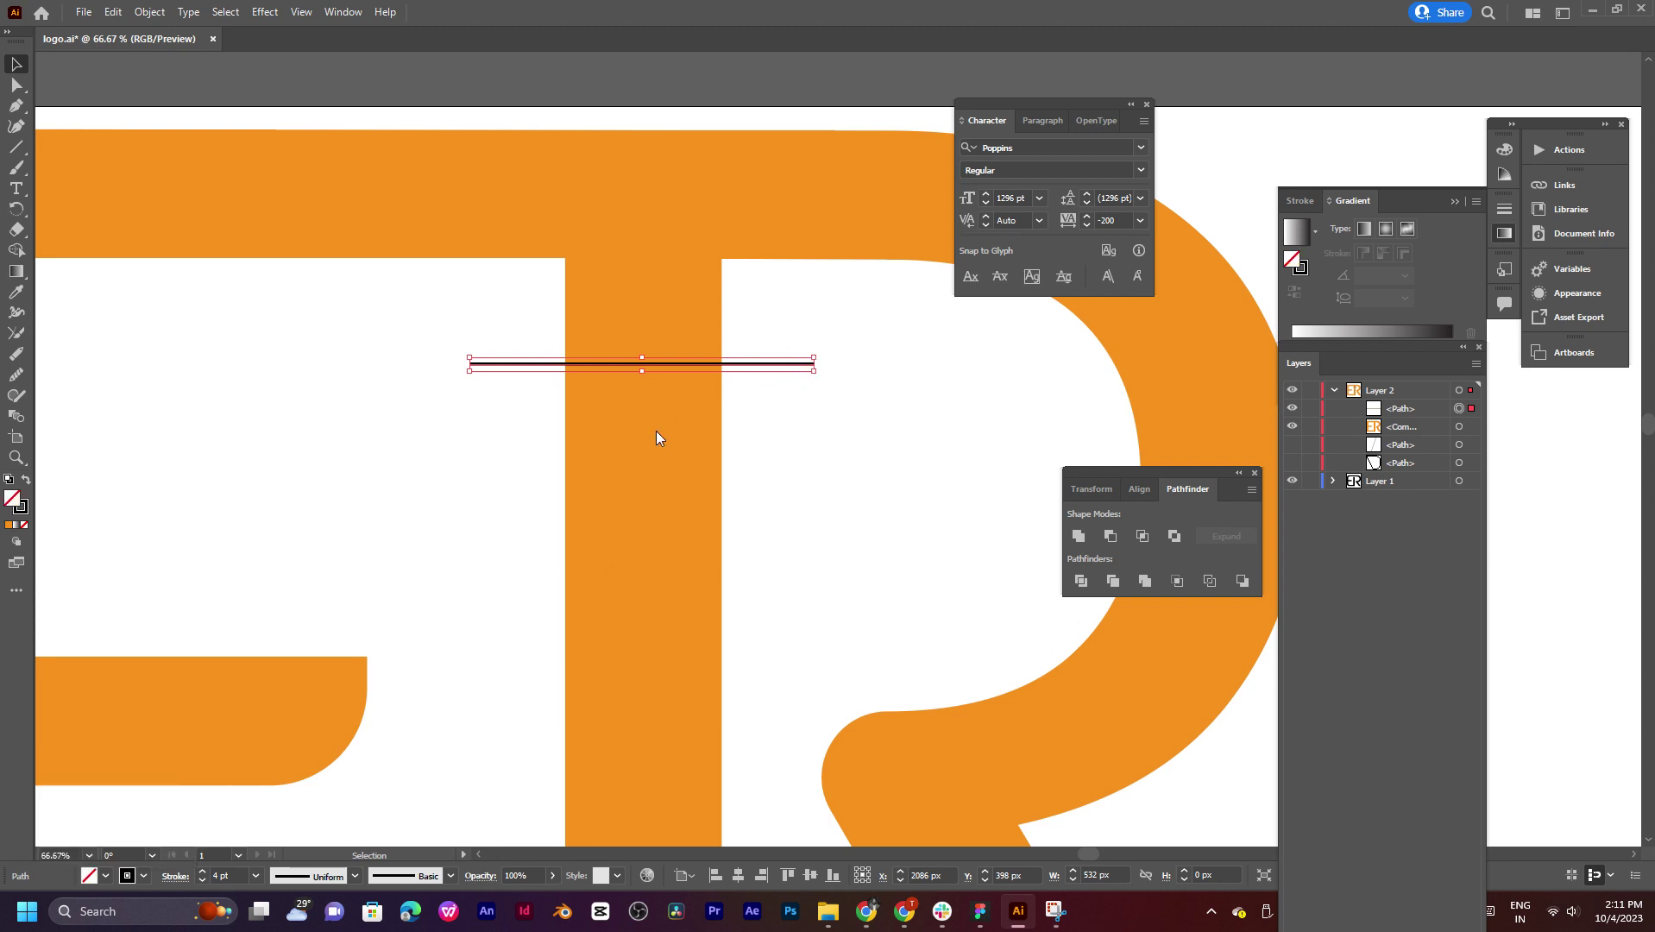
Step: Divide the letter shape along the line with Pathfinder
{"action": "left_click_drag", "start_coordinate": [770, 358], "coordinate": [627, 451]}
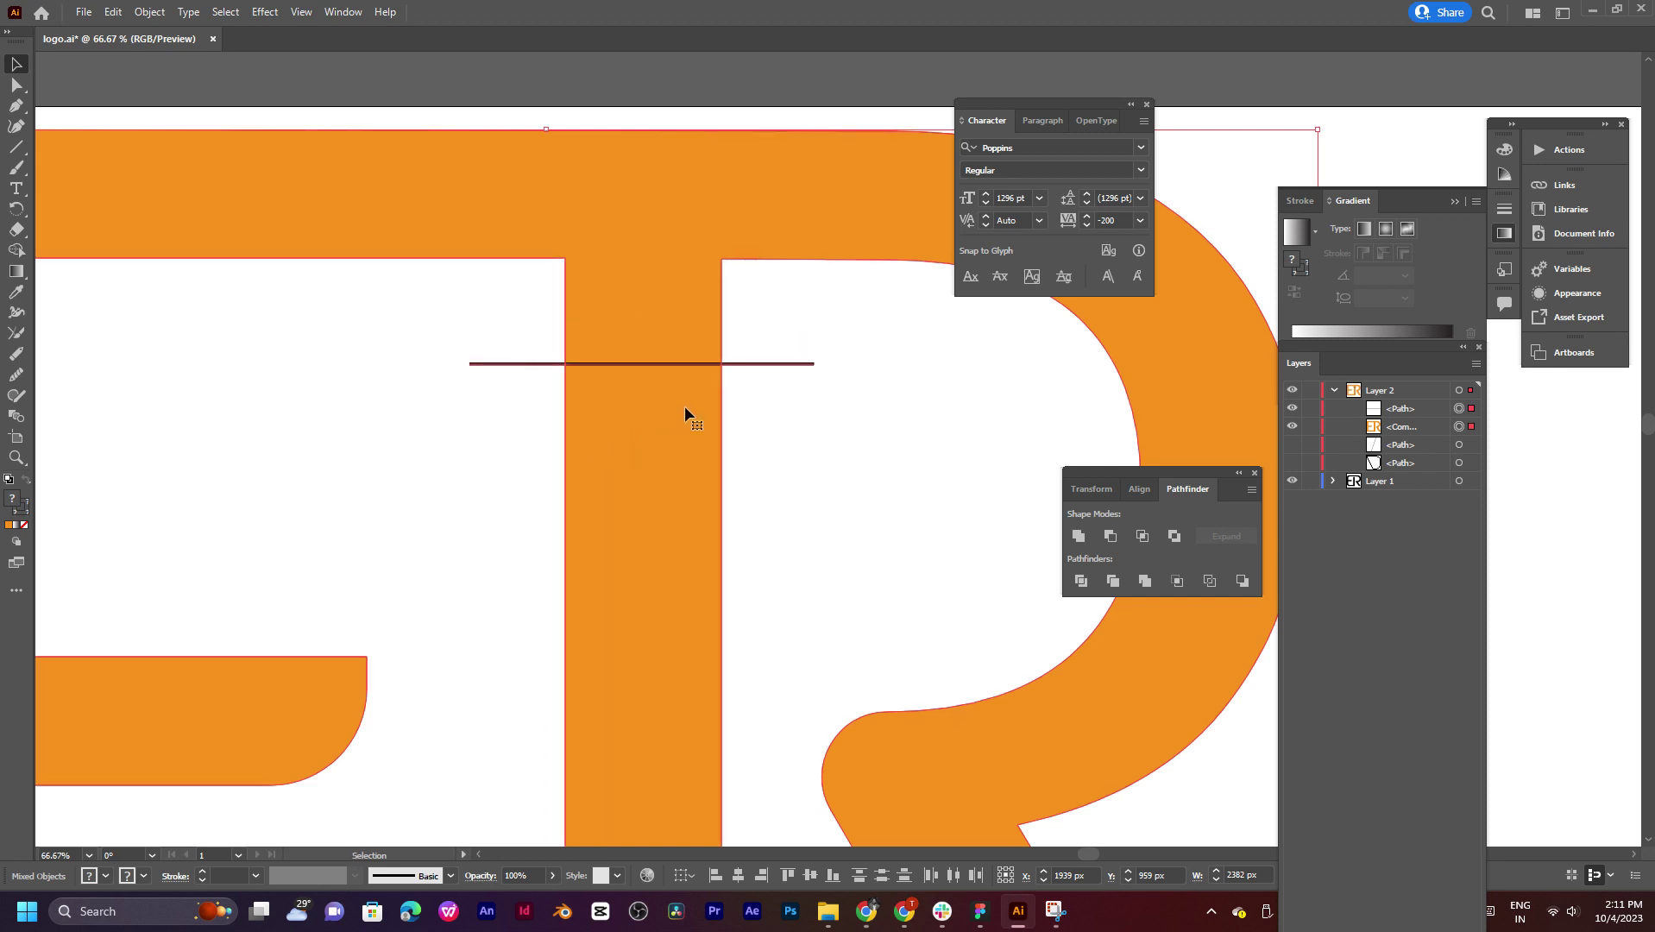
{"action": "left_click", "coordinate": [1081, 581]}
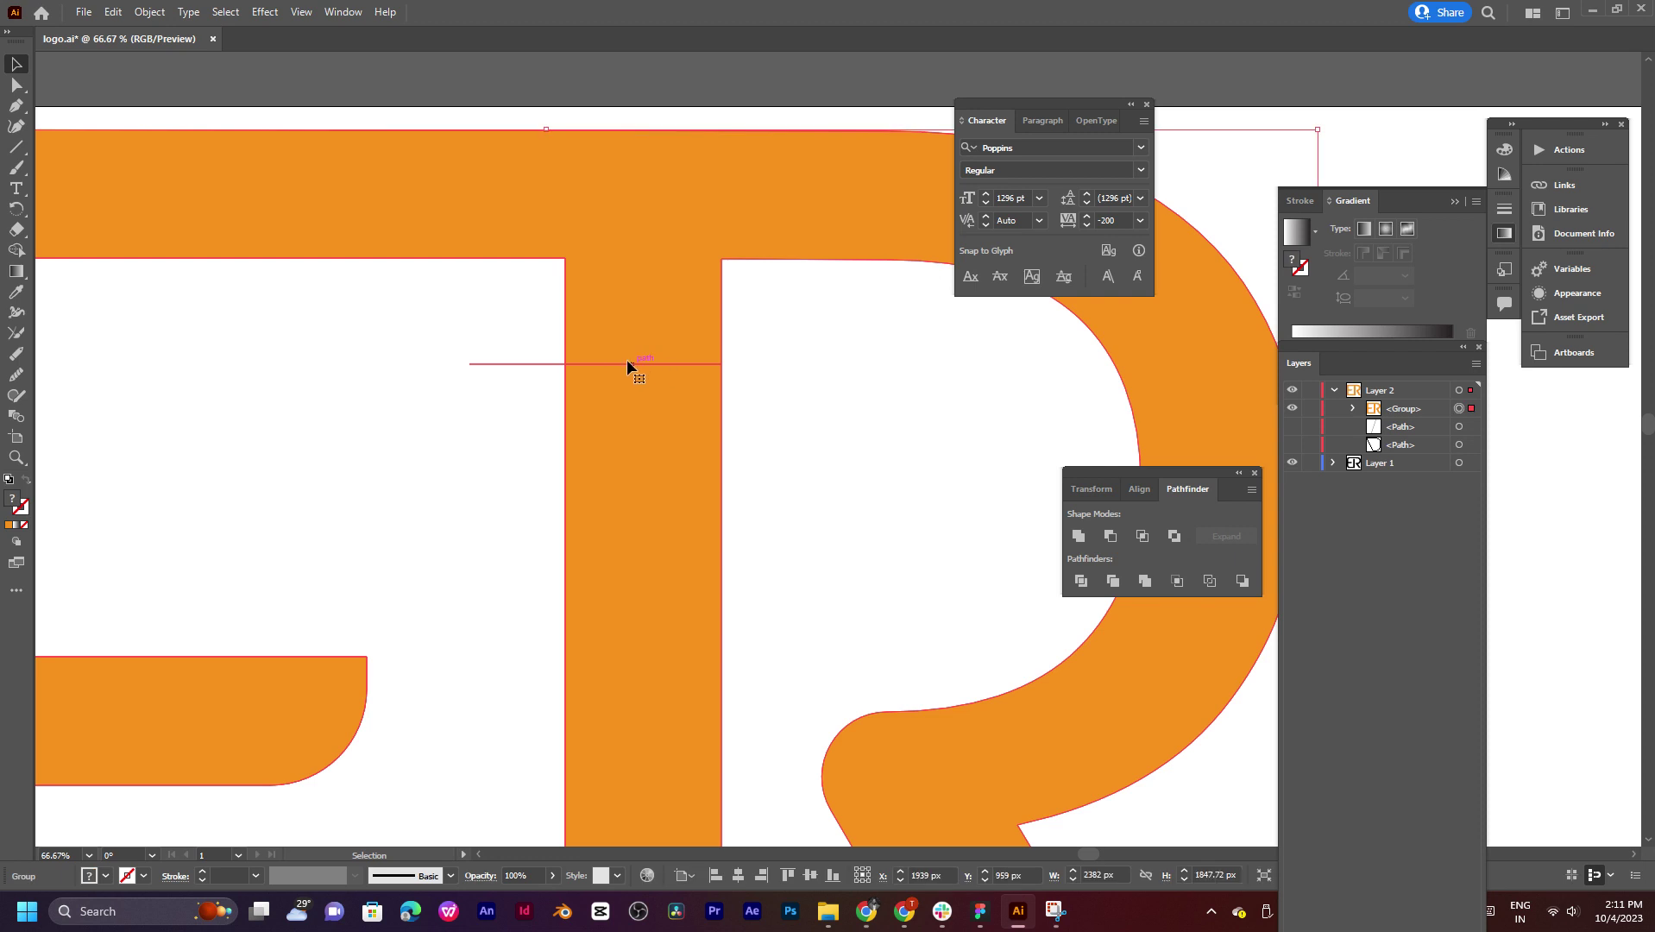
{"action": "scroll", "coordinate": [625, 364], "scroll_direction": "up", "scroll_amount": 1}
{"action": "scroll", "coordinate": [625, 364], "scroll_direction": "up", "scroll_amount": 2}
{"action": "scroll", "coordinate": [595, 370], "scroll_direction": "down", "scroll_amount": 1}
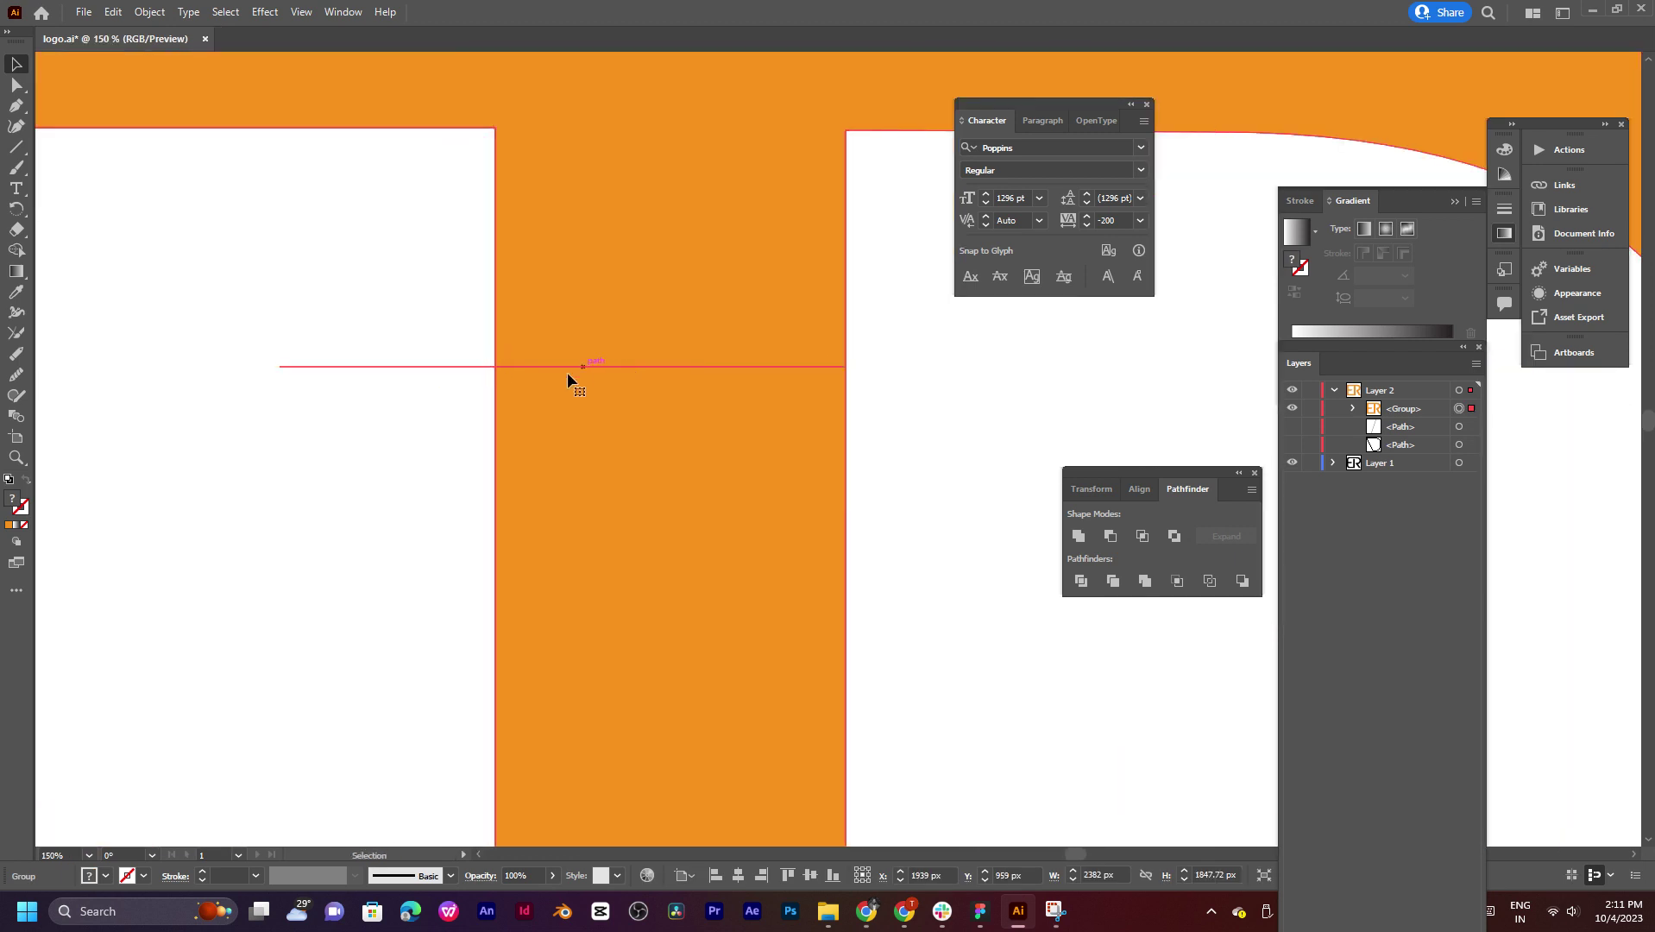
{"action": "left_click", "coordinate": [384, 398]}
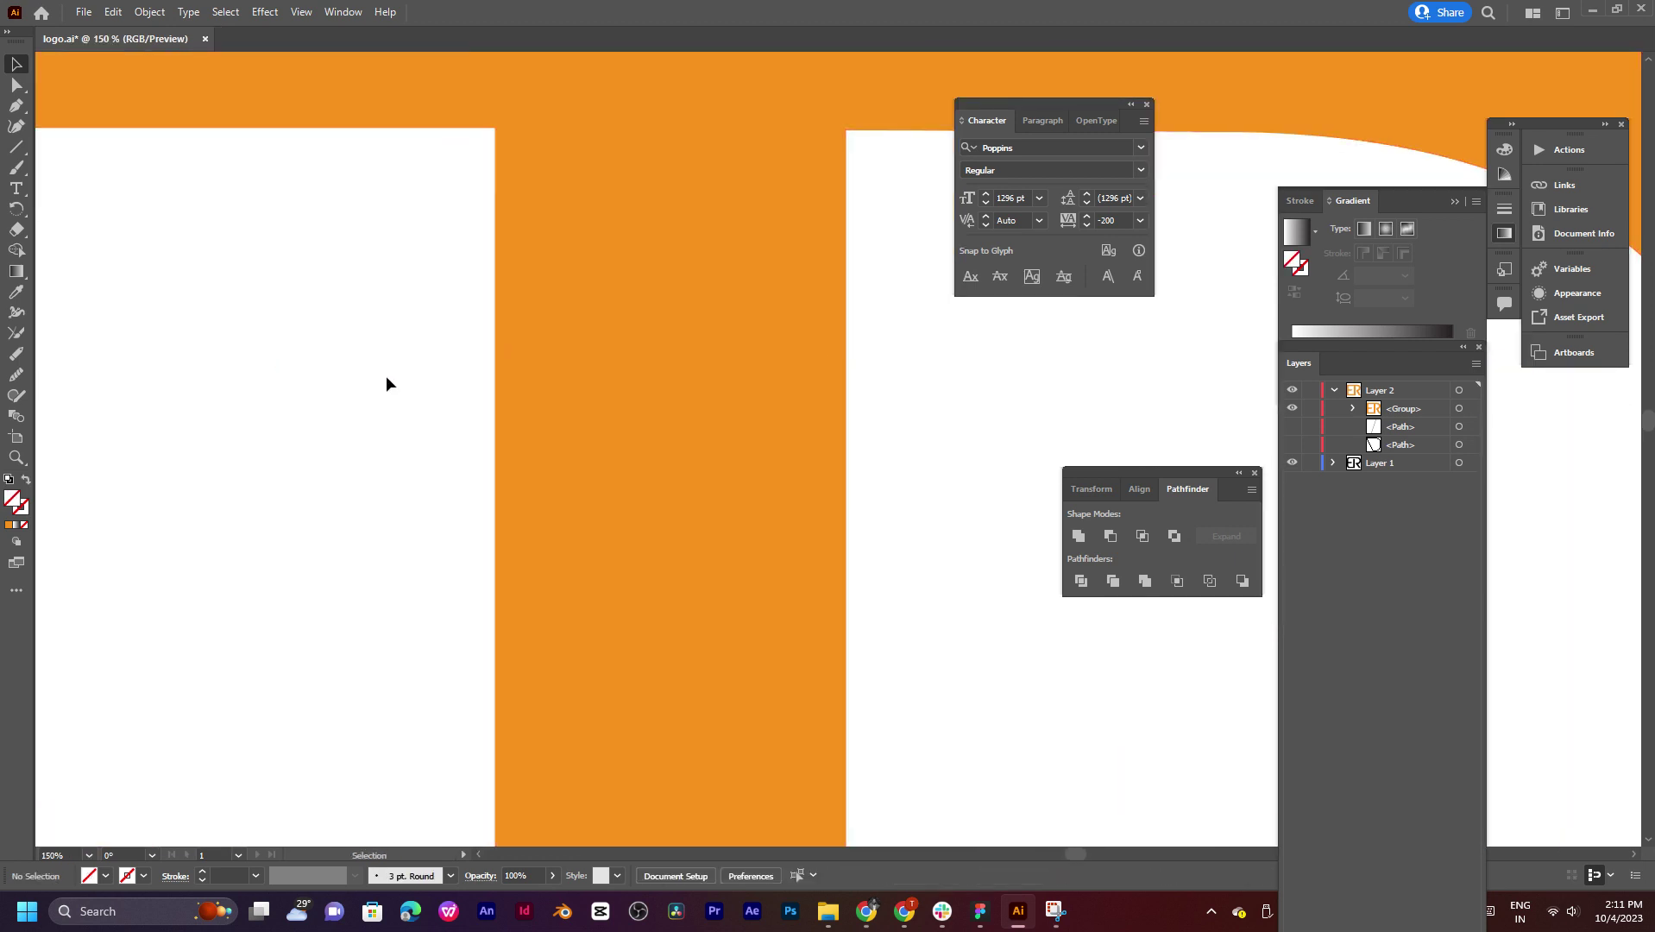
Step: Ungroup the divided pieces and delete the leftover line fragment
{"action": "right_click", "coordinate": [546, 362]}
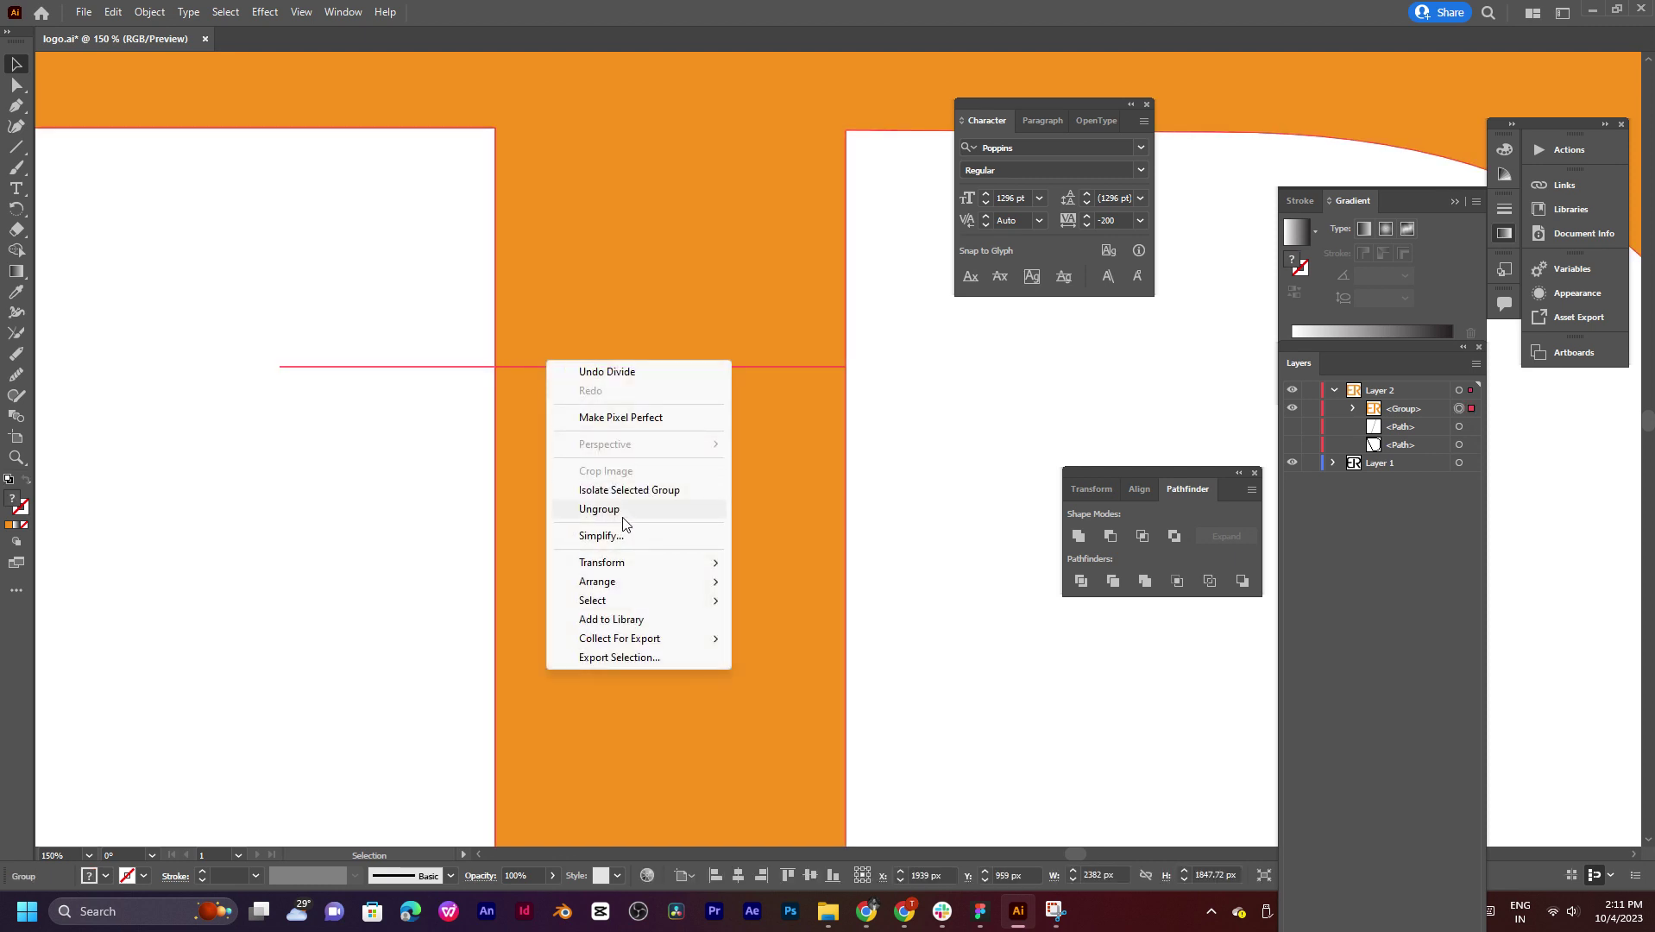
{"action": "left_click", "coordinate": [622, 516]}
{"action": "left_click", "coordinate": [473, 365]}
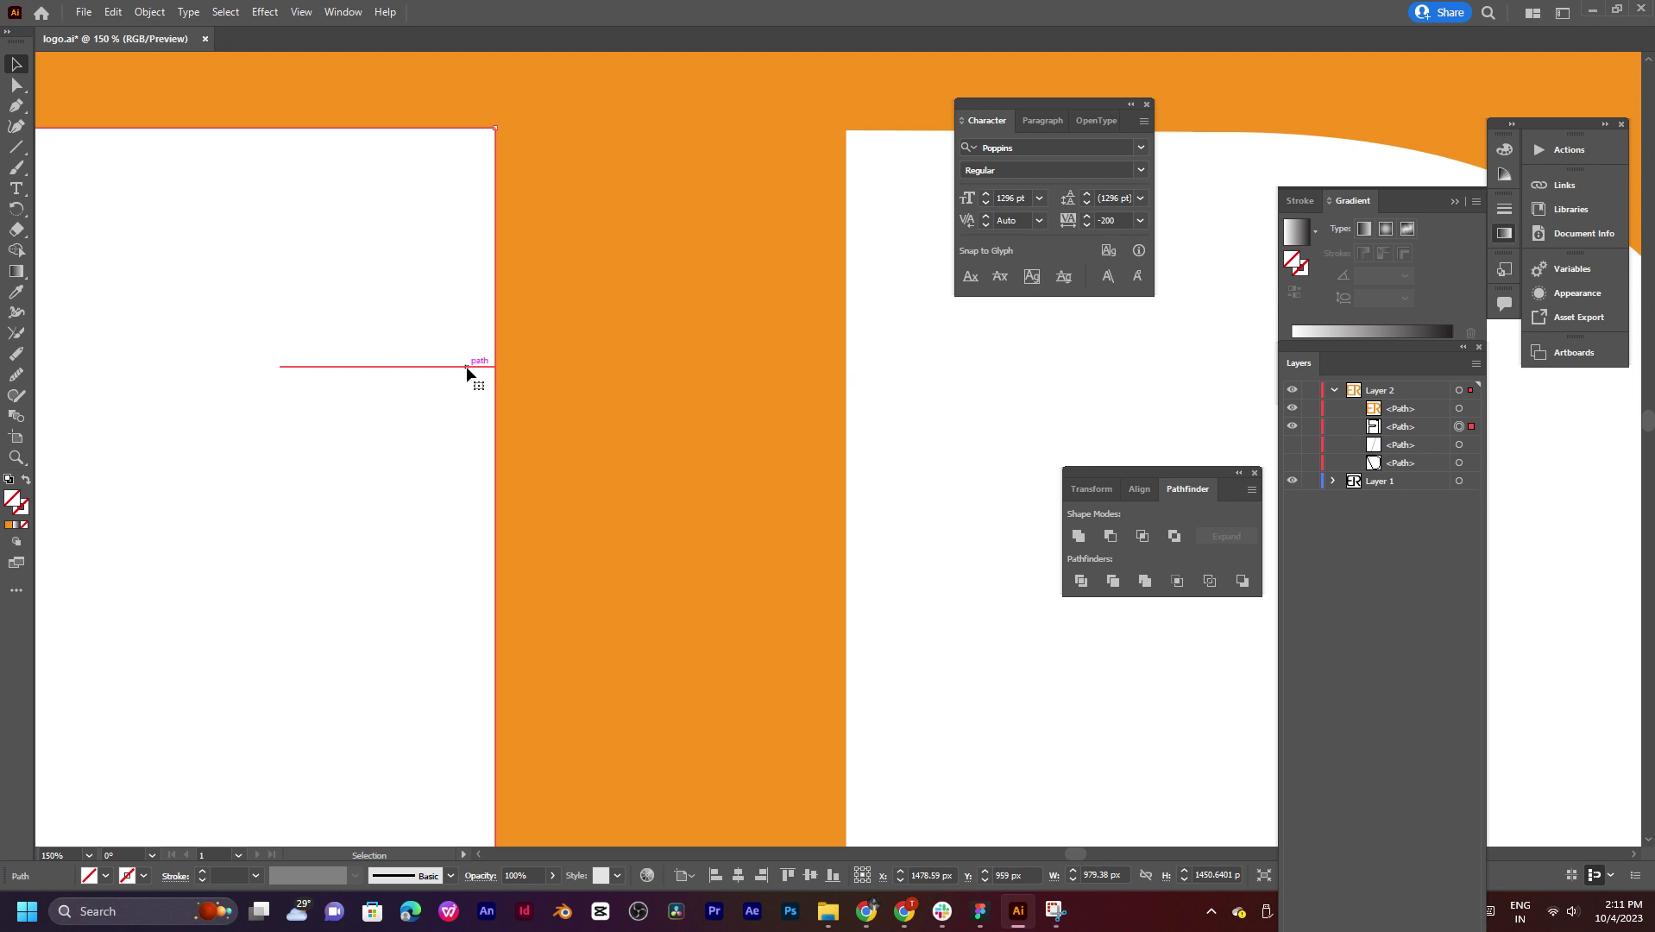
{"action": "key", "text": "Delete"}
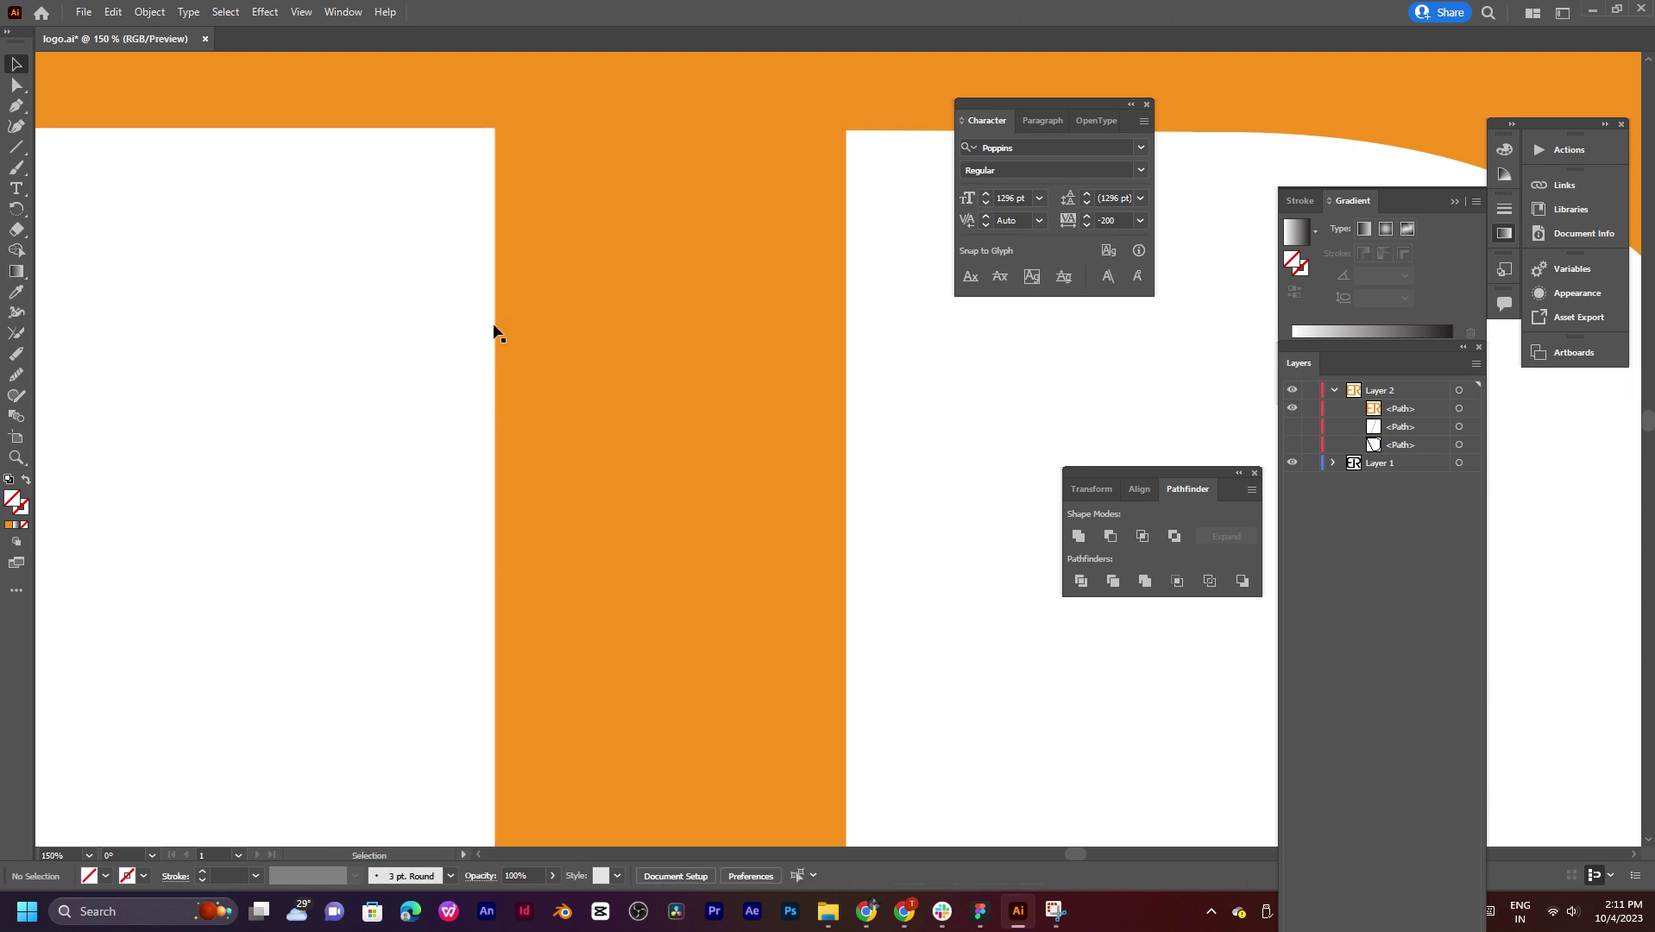
{"action": "left_click", "coordinate": [575, 299]}
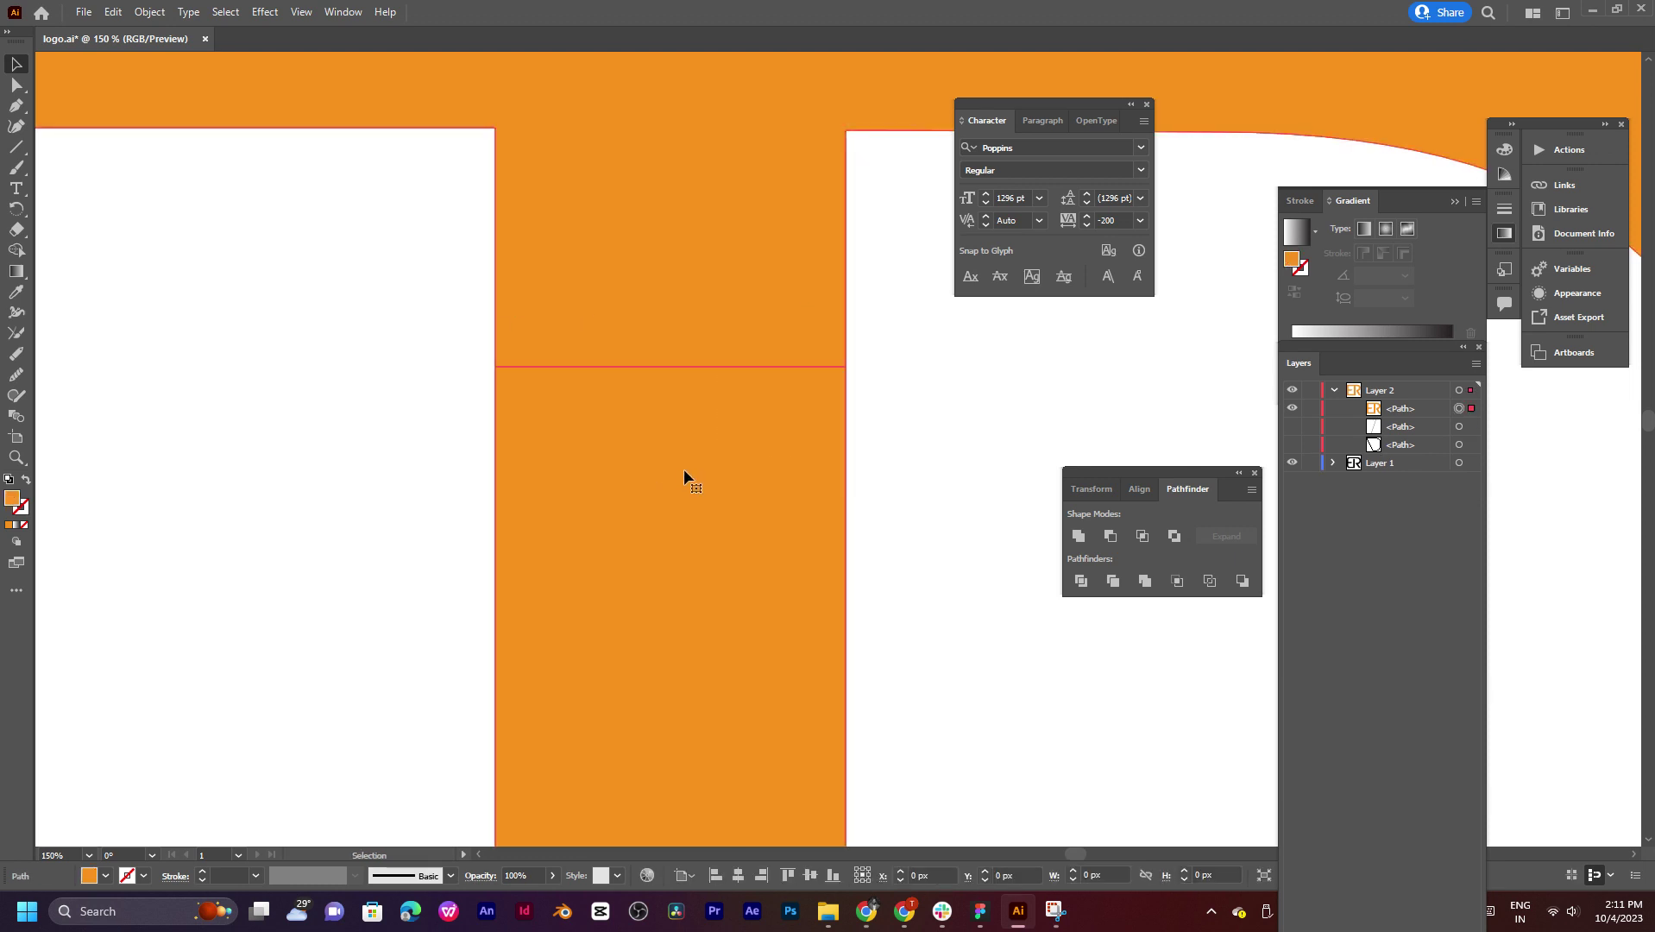
Step: Select the cut's anchors and try slanting the cut, then undo it
{"action": "left_click", "coordinate": [928, 394]}
{"action": "key", "text": "a"}
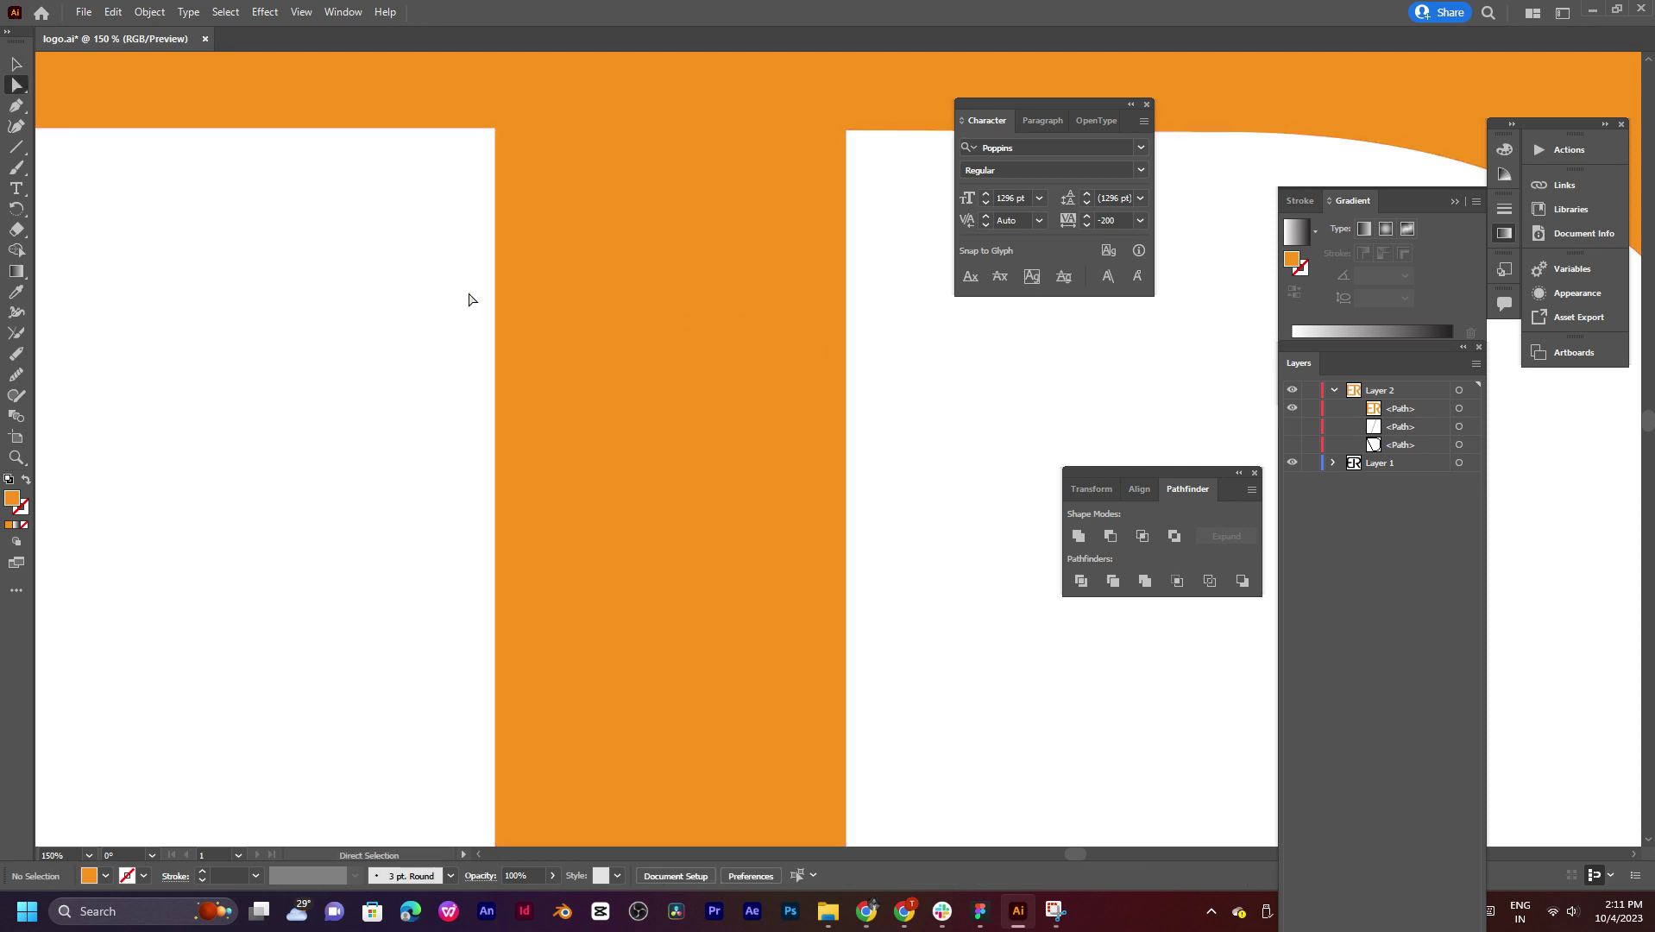
{"action": "left_click_drag", "start_coordinate": [432, 302], "coordinate": [906, 369]}
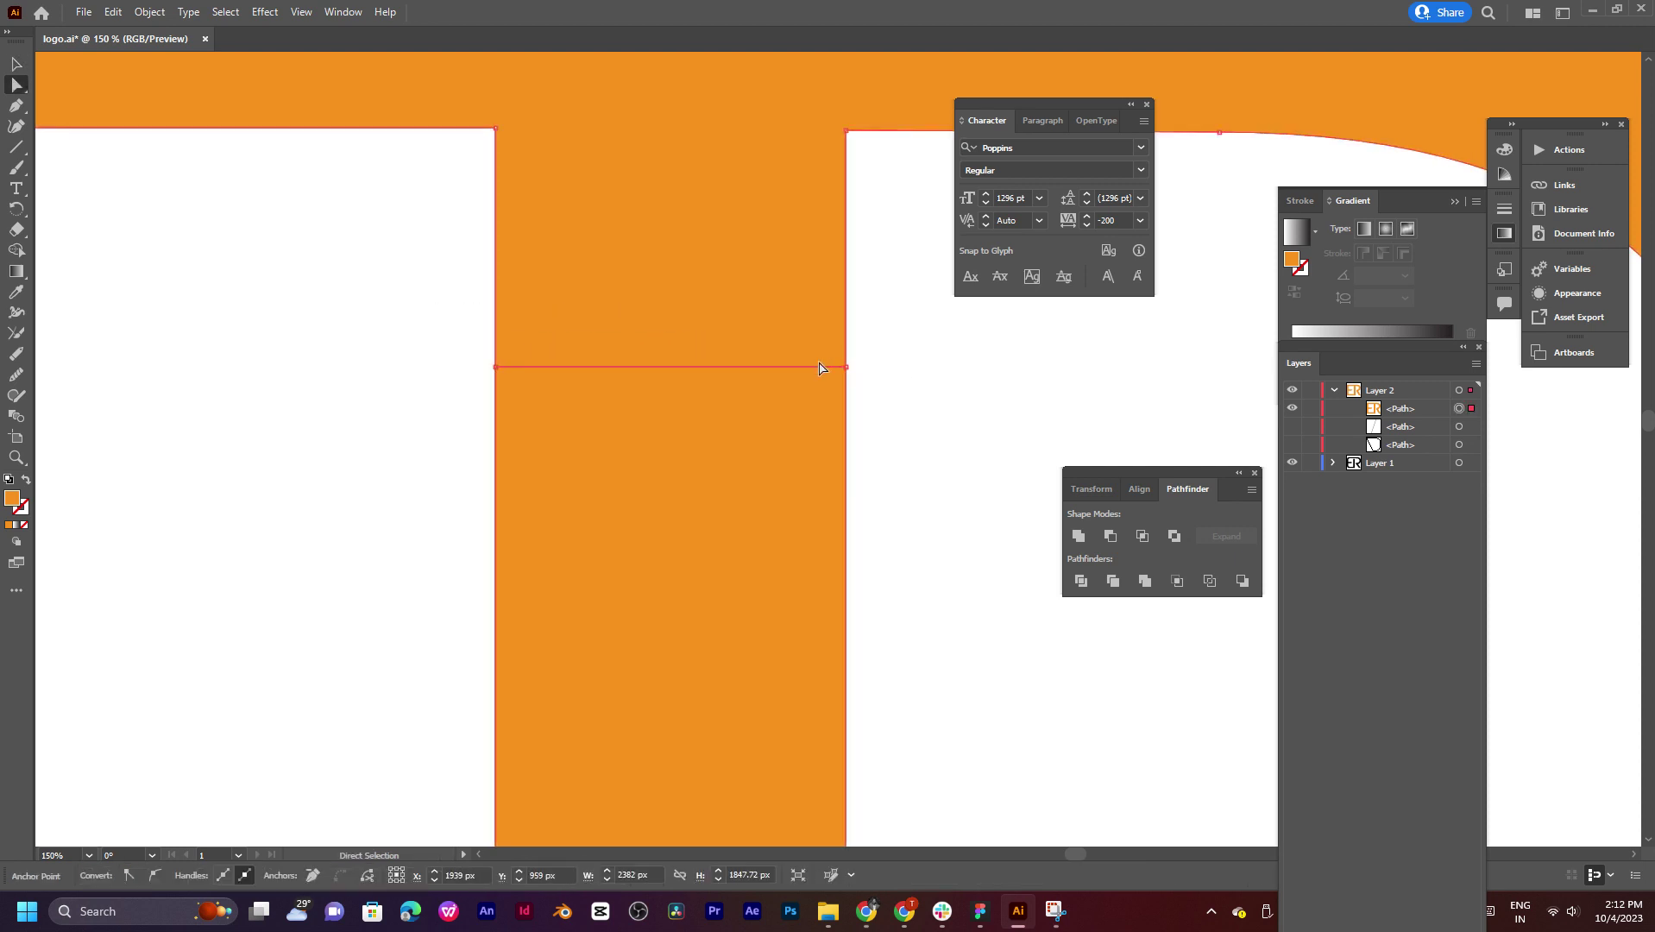
{"action": "scroll", "coordinate": [839, 366], "scroll_direction": "up", "scroll_amount": 2}
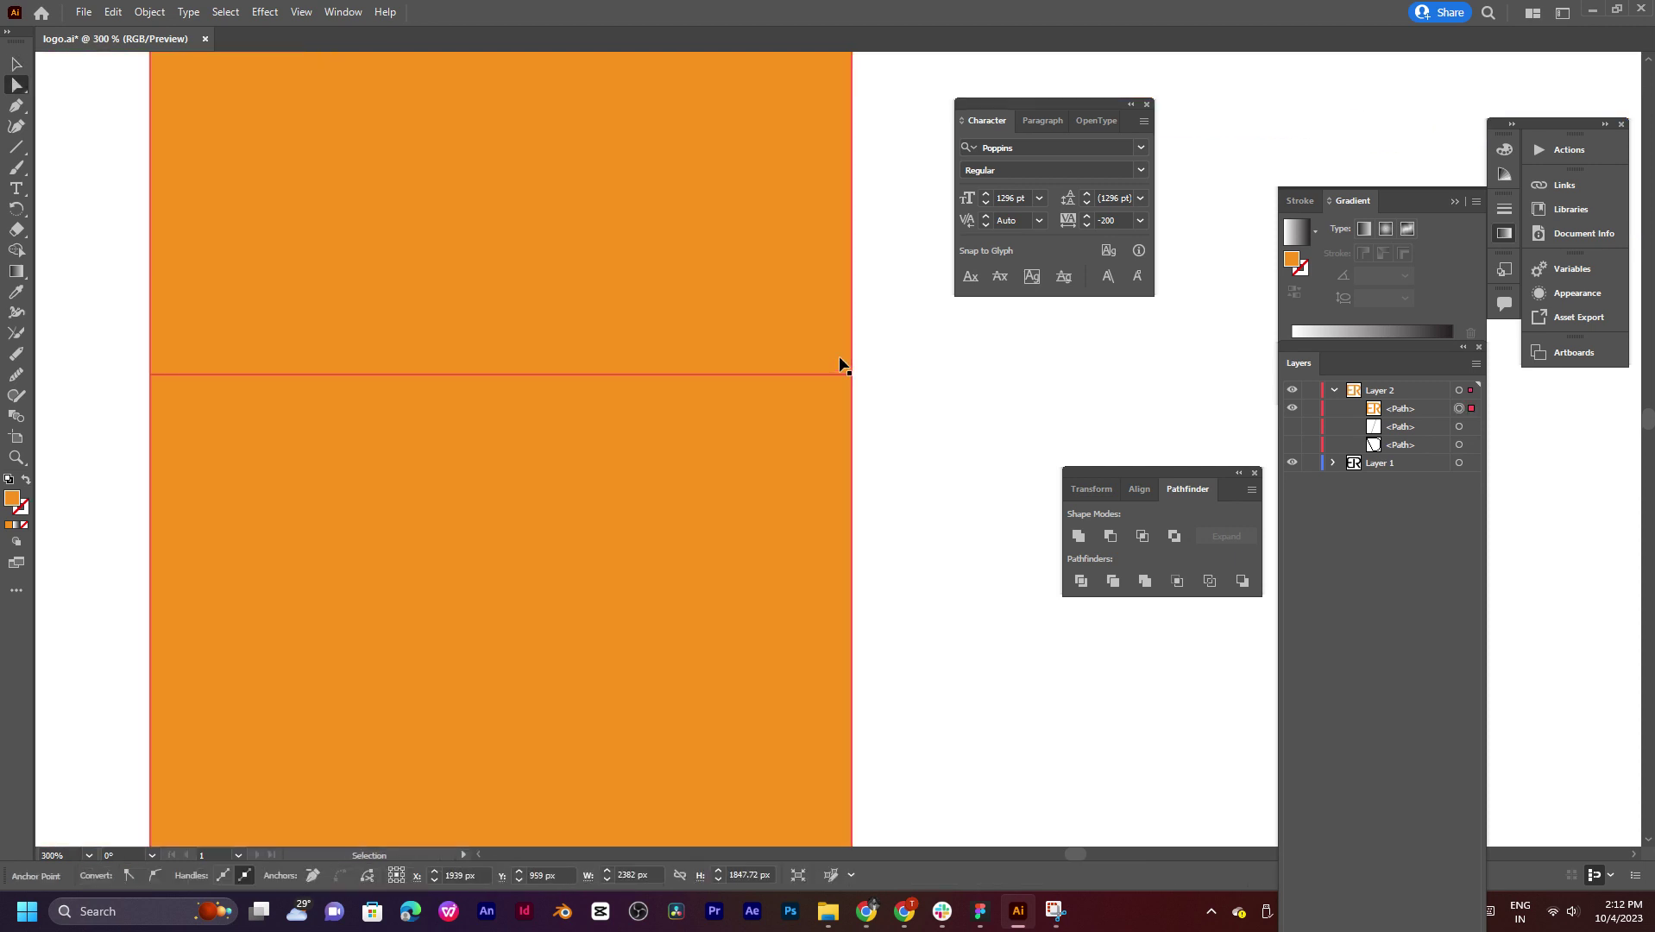
{"action": "left_click_drag", "start_coordinate": [855, 385], "coordinate": [786, 557]}
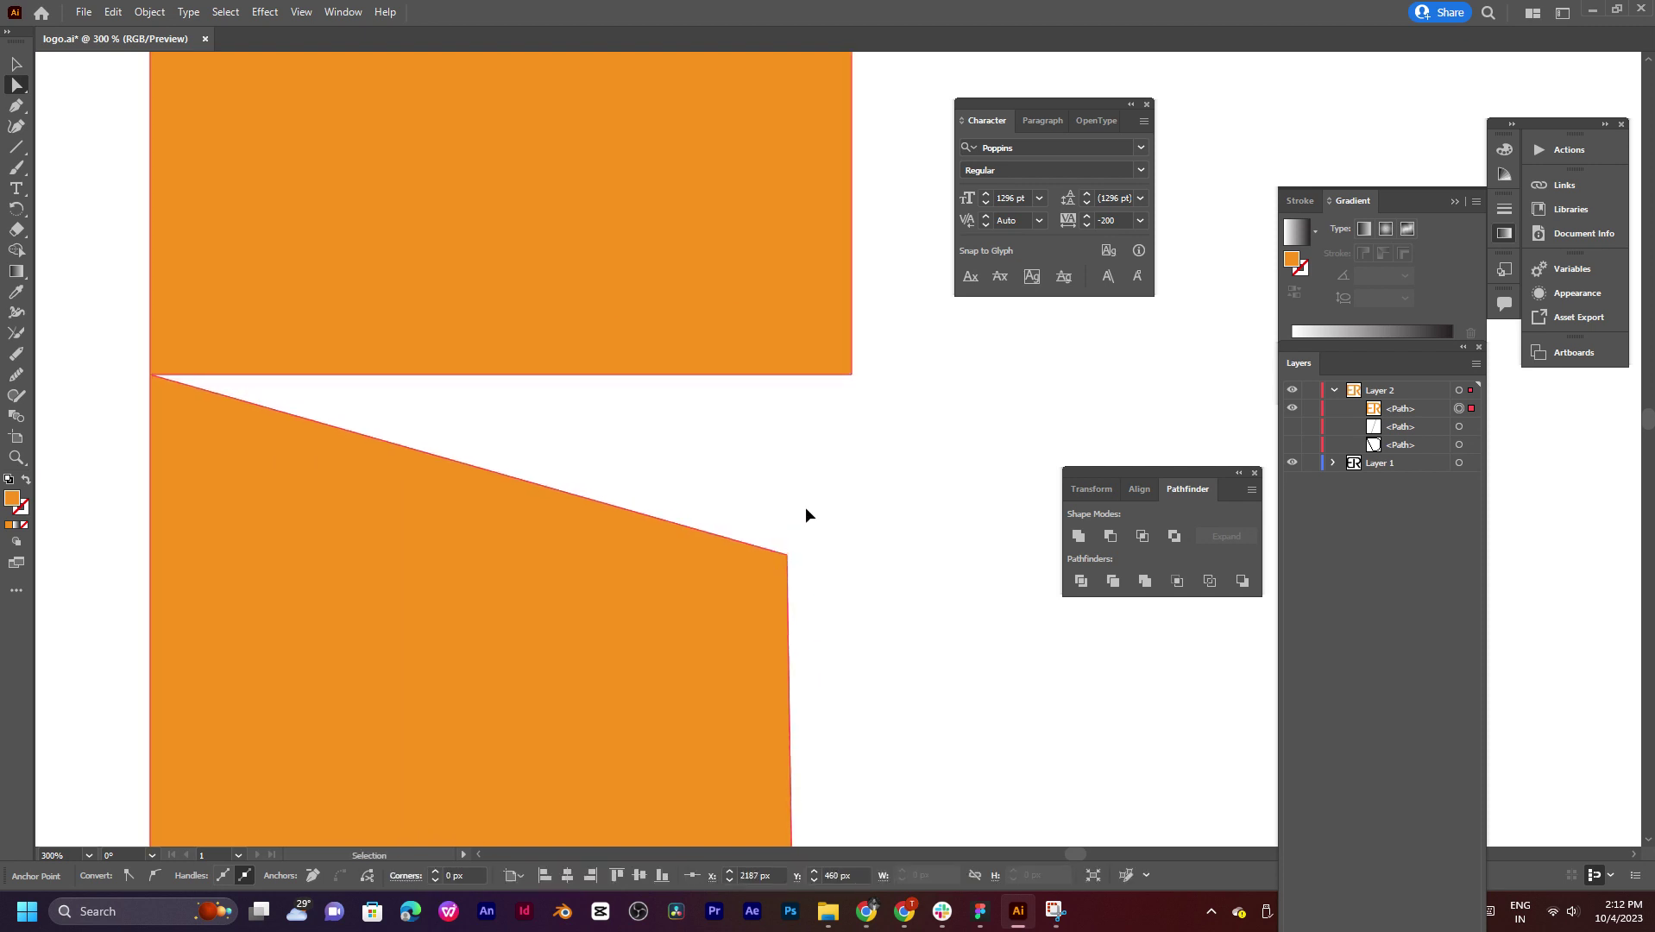
{"action": "key", "text": "ctrl+z"}
Step: Move the lower piece's top edge and the upper piece's bottom edge apart to open a gap
{"action": "left_click_drag", "start_coordinate": [902, 416], "coordinate": [97, 544]}
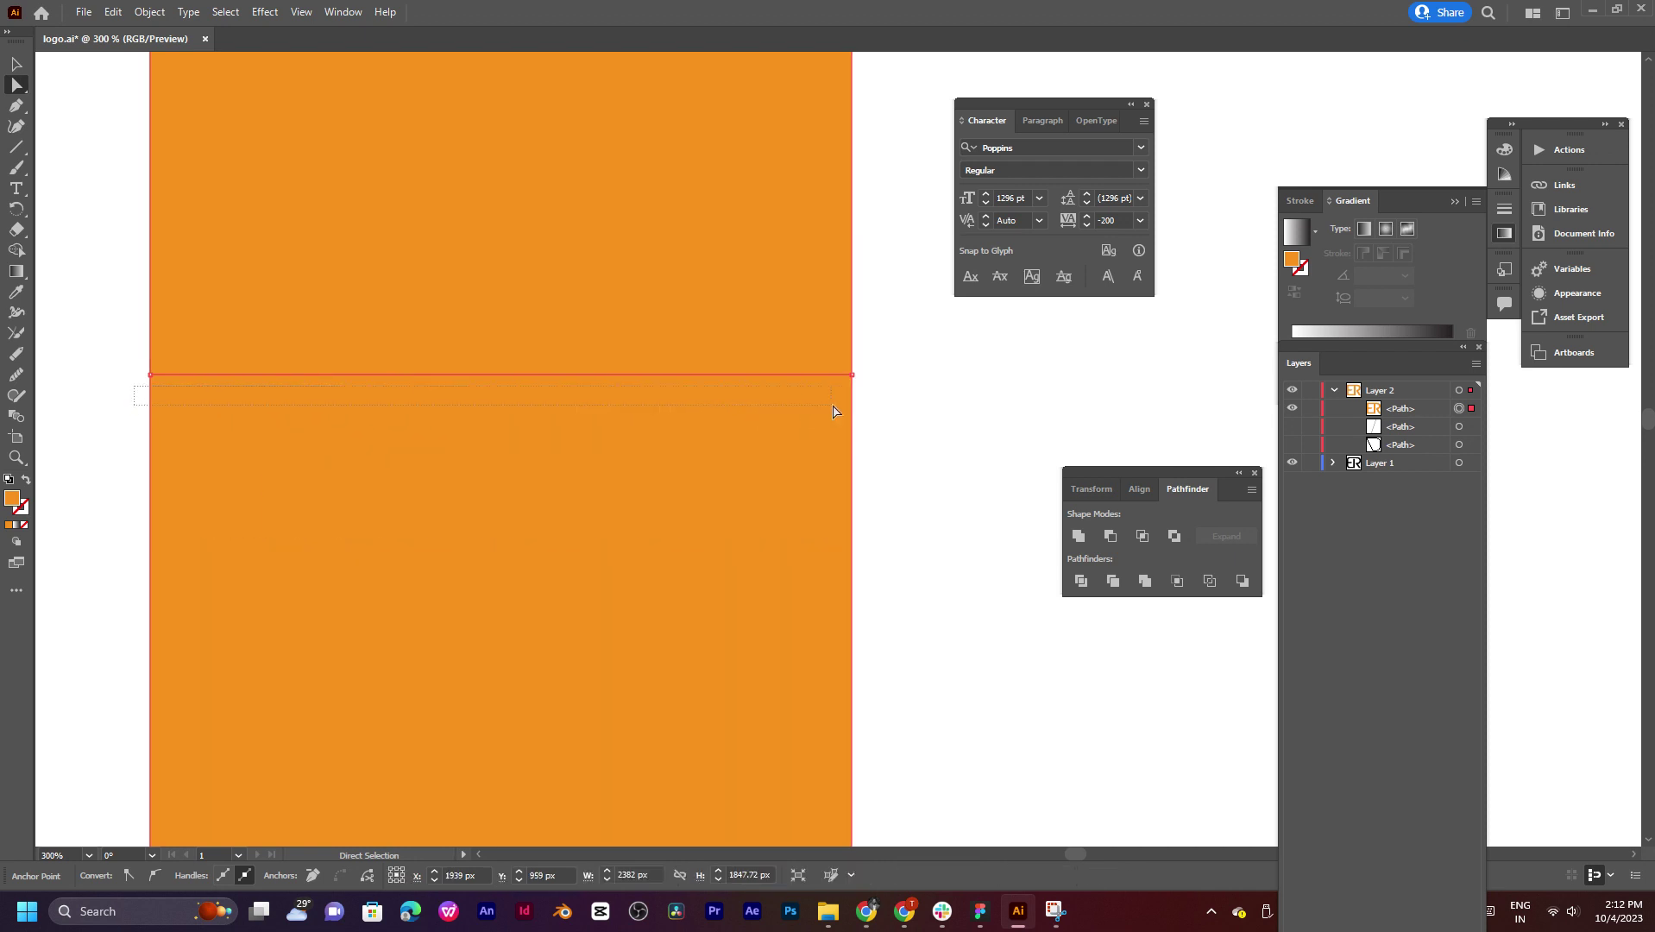
{"action": "left_click_drag", "start_coordinate": [834, 412], "coordinate": [827, 443]}
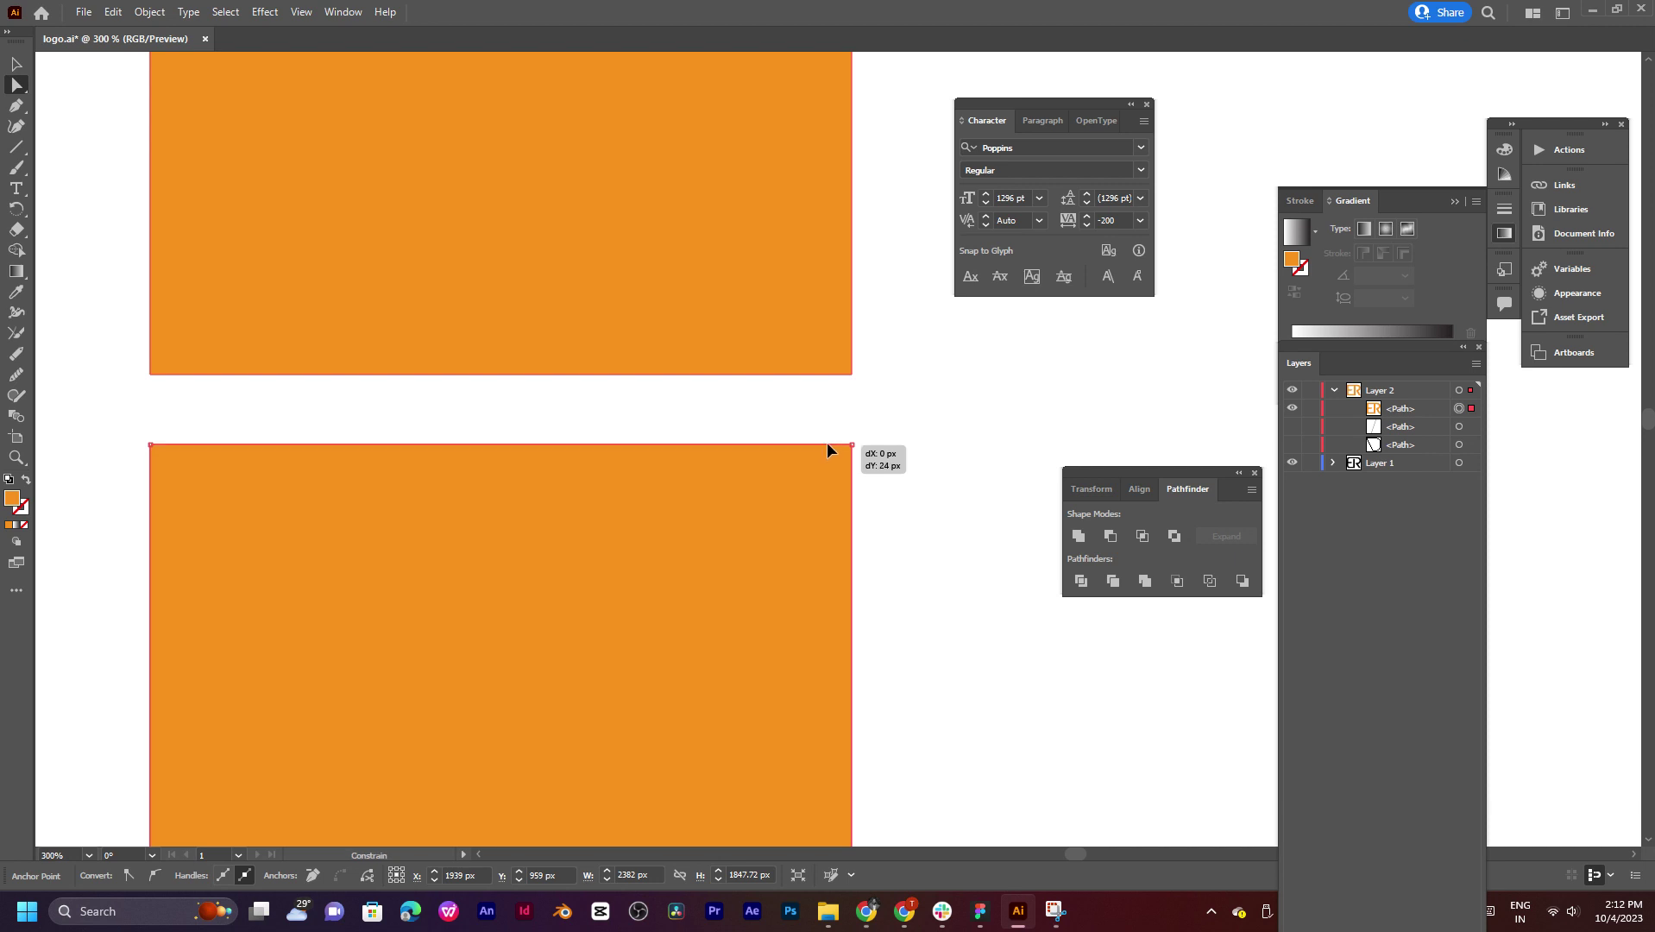
{"action": "left_click_drag", "start_coordinate": [827, 444], "coordinate": [829, 434]}
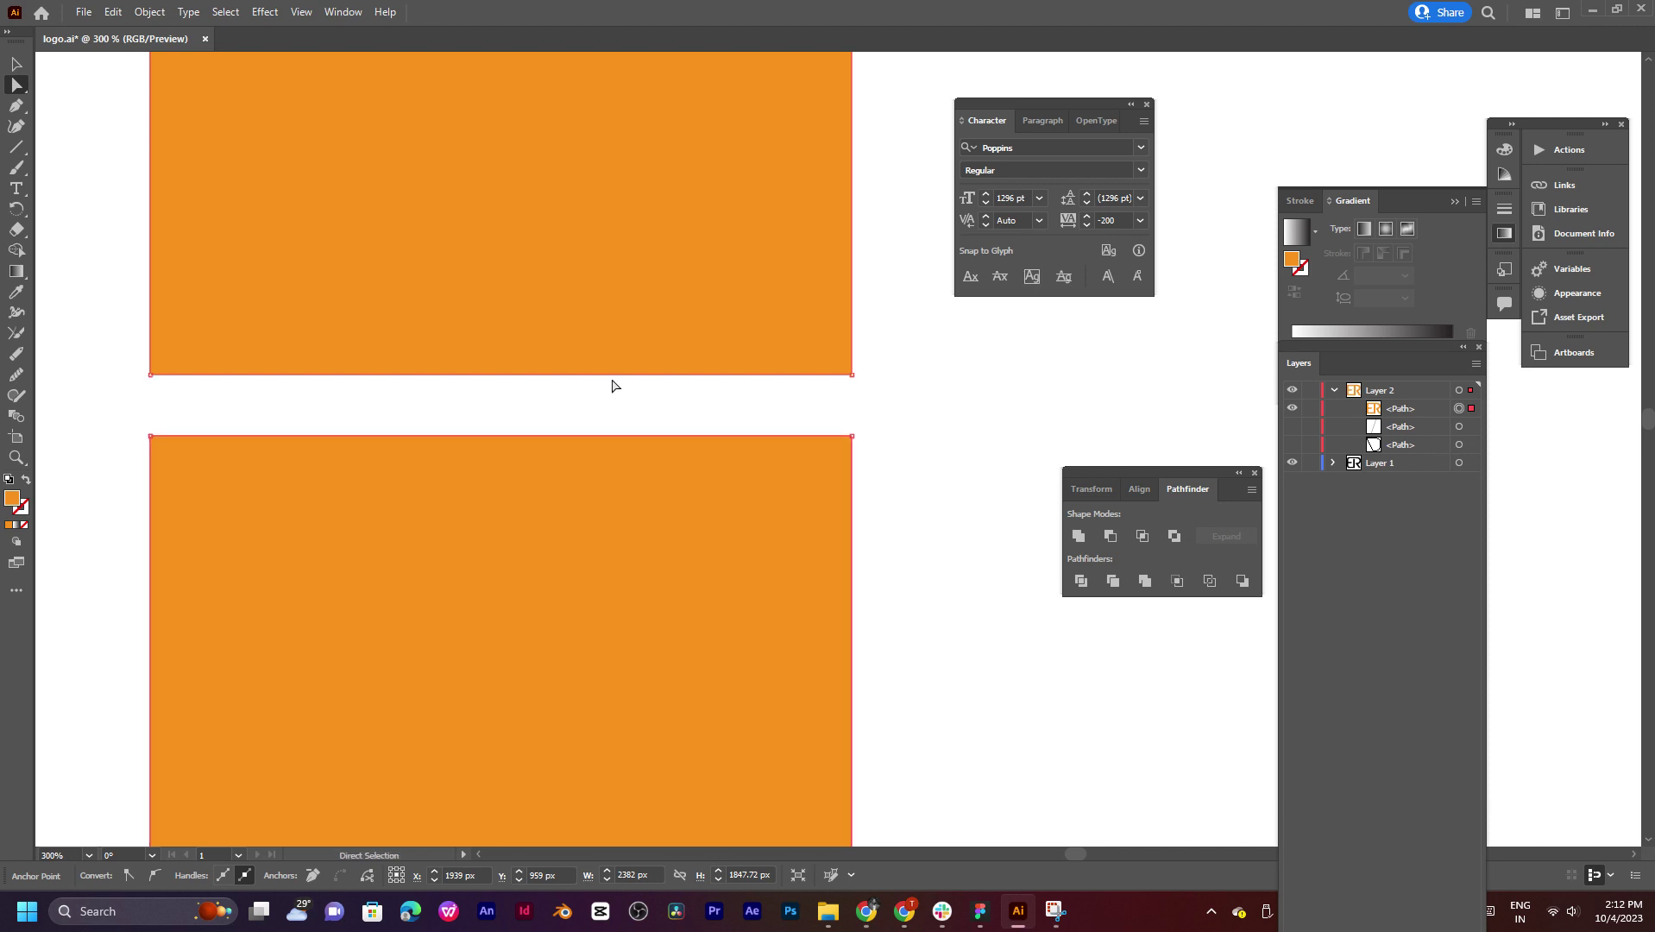
{"action": "scroll", "coordinate": [615, 382], "scroll_direction": "up", "scroll_amount": 3}
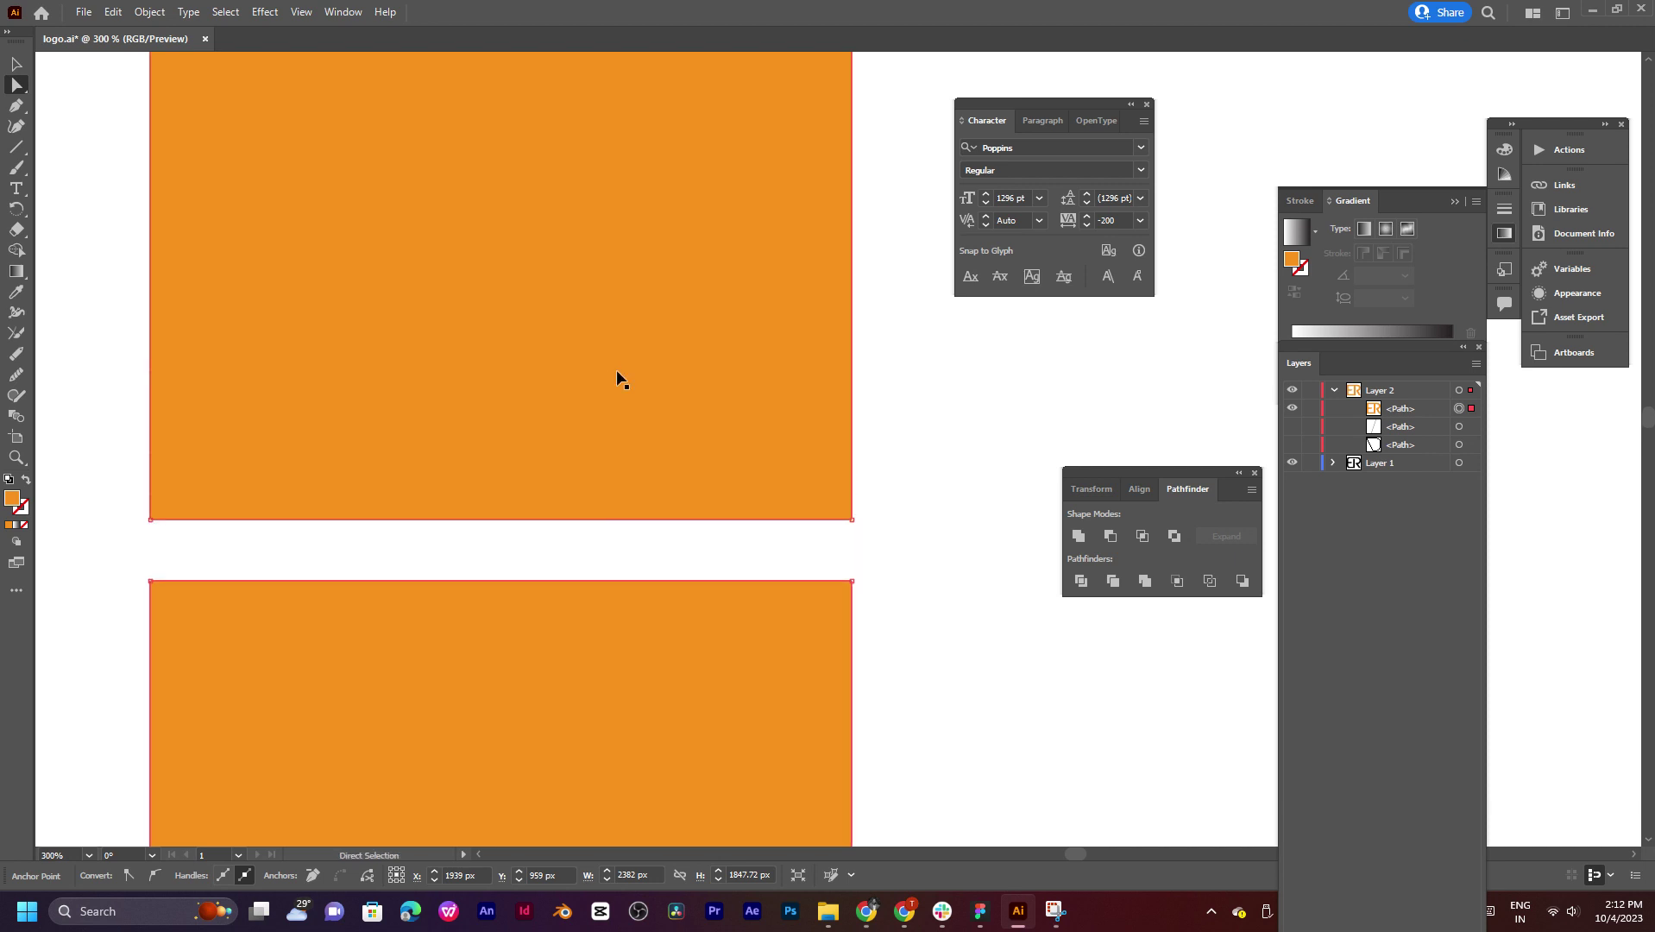
{"action": "scroll", "coordinate": [615, 370], "scroll_direction": "down", "scroll_amount": 2, "text": "alt"}
{"action": "left_click_drag", "start_coordinate": [600, 576], "coordinate": [597, 375]}
{"action": "scroll", "coordinate": [661, 446], "scroll_direction": "up", "scroll_amount": 2, "text": "alt"}
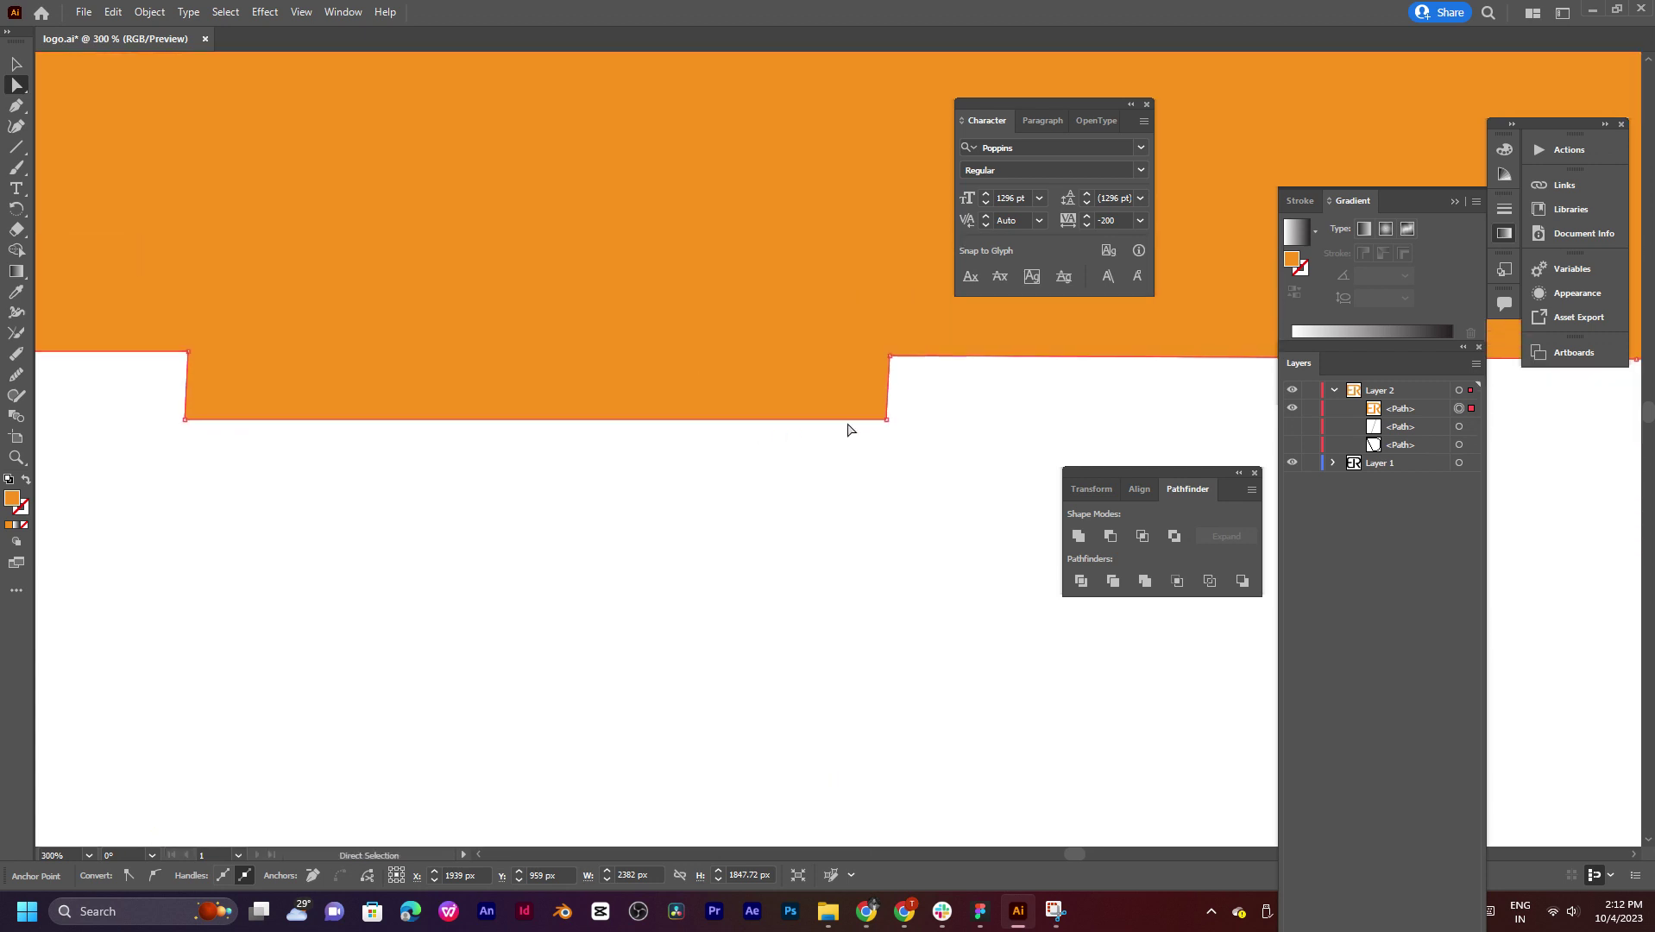
Step: Delete the notch's bottom-right and bottom-left anchors with the Pen tool
{"action": "key", "text": "p"}
{"action": "left_click", "coordinate": [887, 419]}
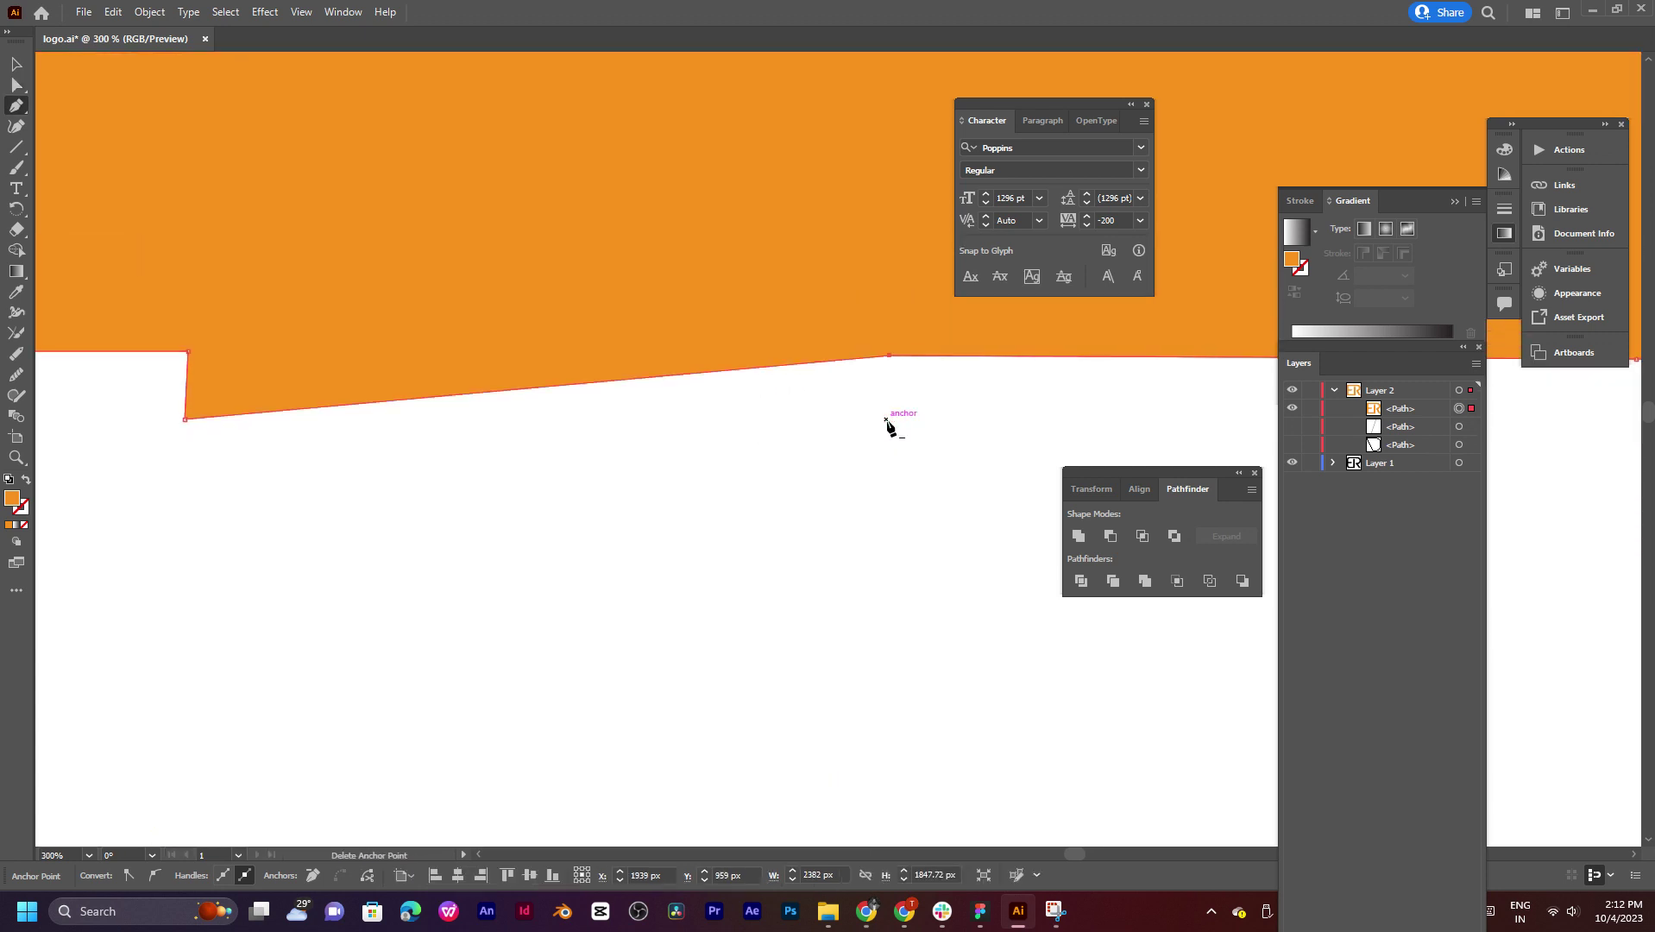
{"action": "left_click", "coordinate": [186, 420]}
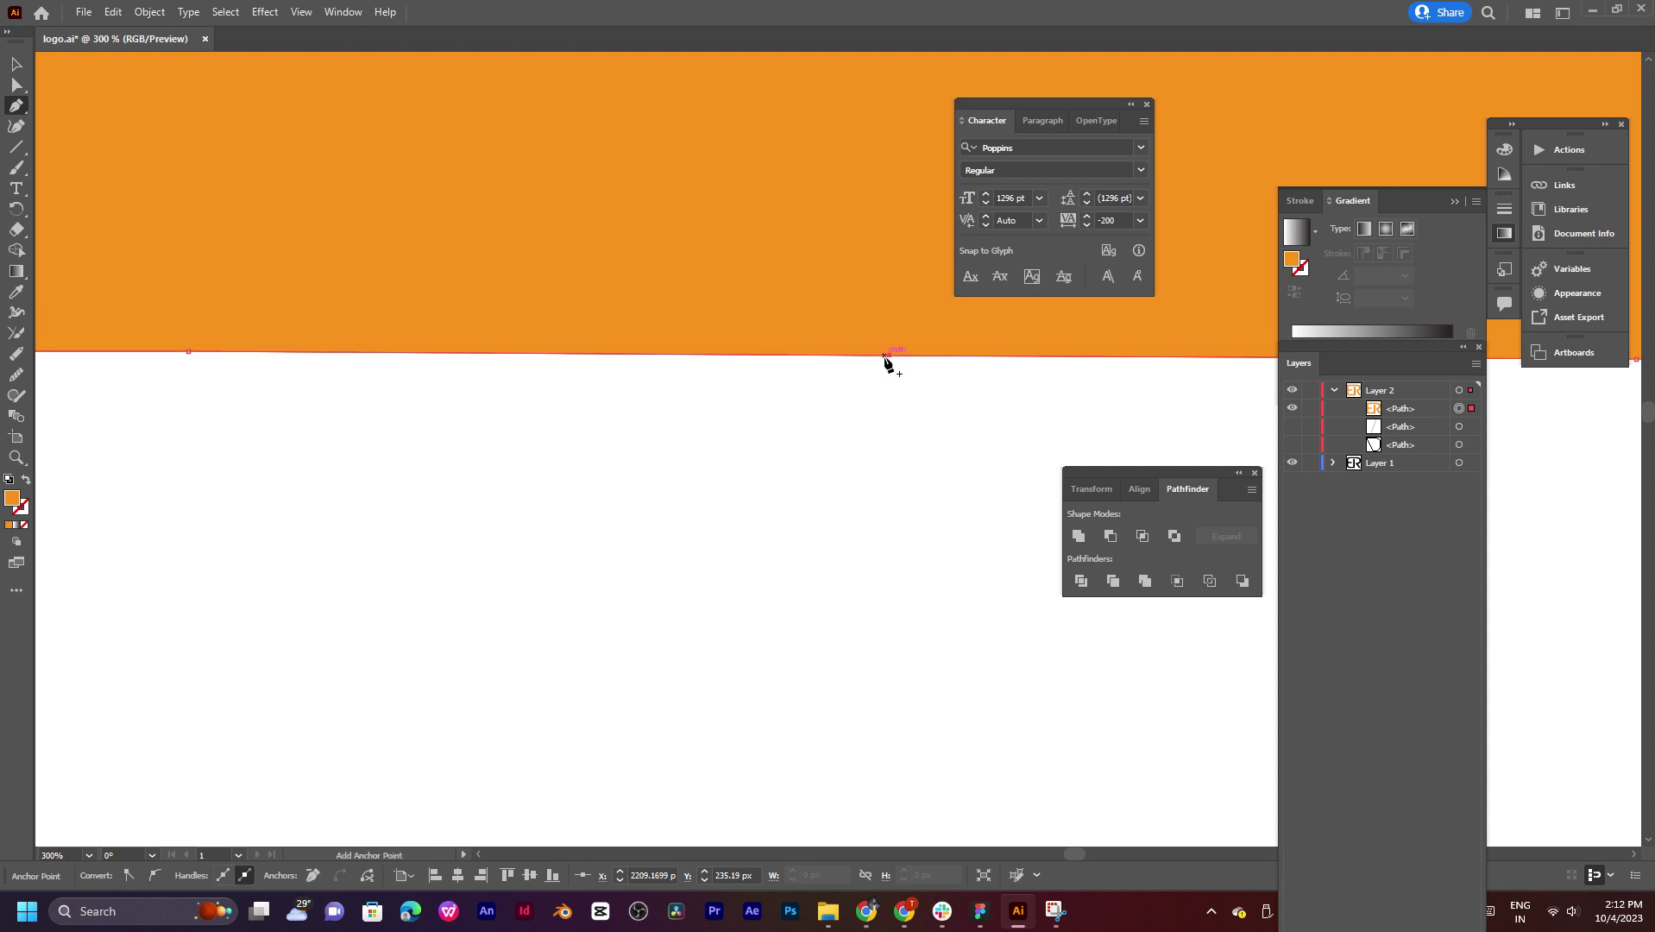
Step: Delete the two stray anchors on the top bar's inner edge and inspect the logo
{"action": "scroll", "coordinate": [885, 385], "scroll_direction": "down", "scroll_amount": 5, "text": "alt"}
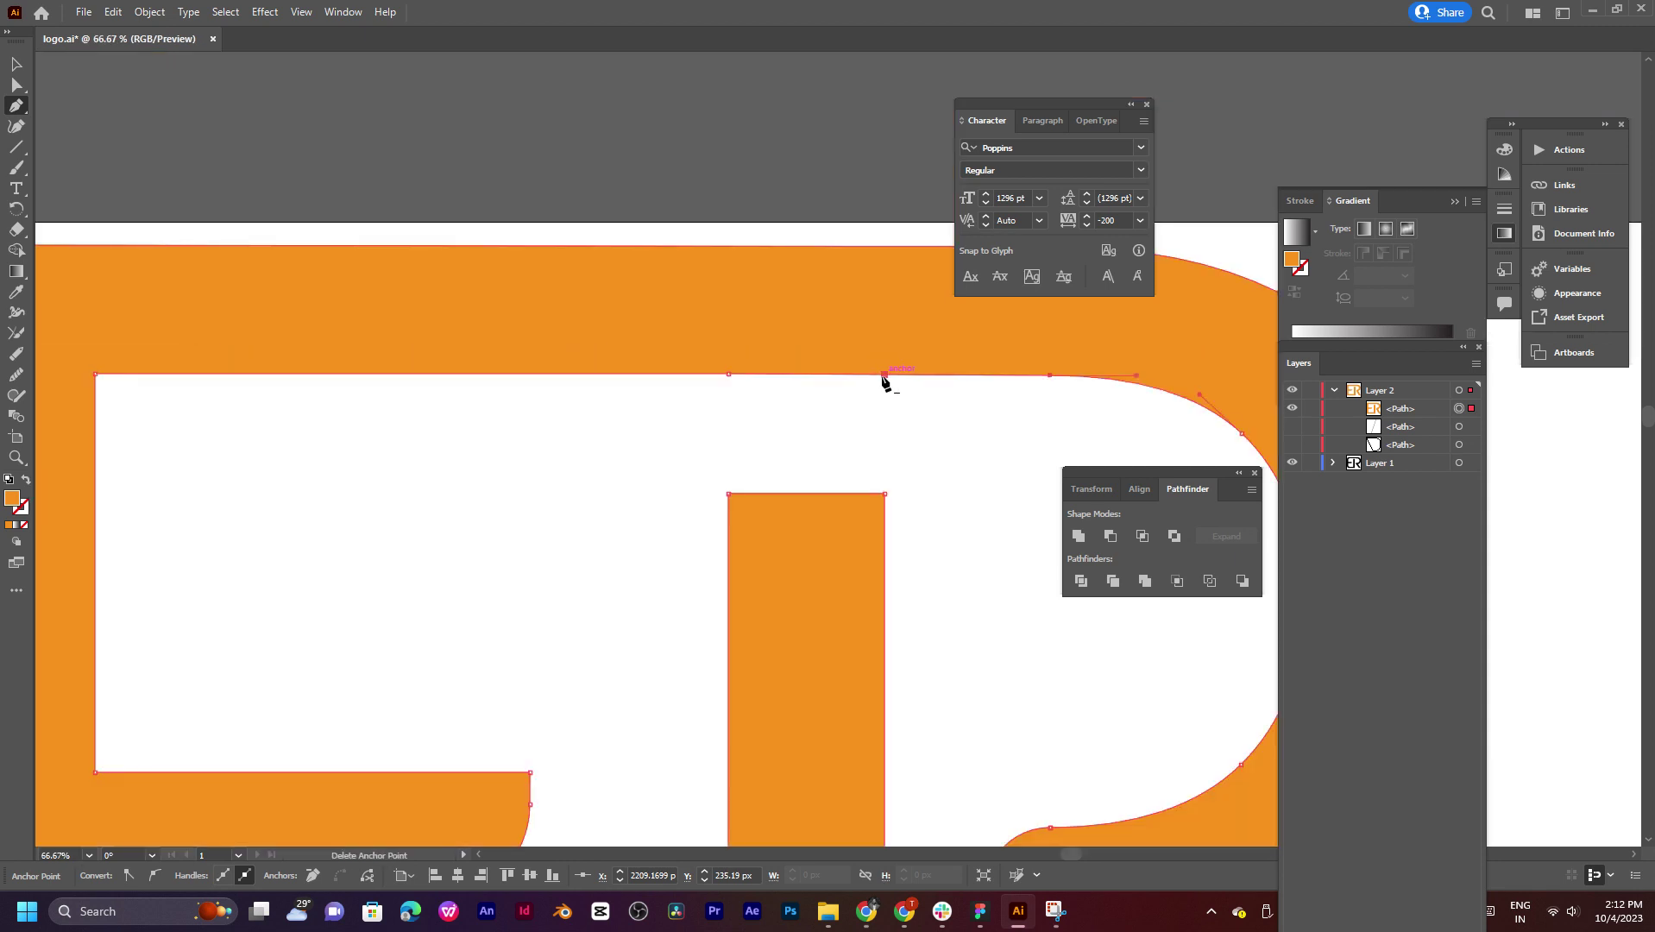
{"action": "left_click", "coordinate": [883, 374]}
{"action": "left_click", "coordinate": [730, 374]}
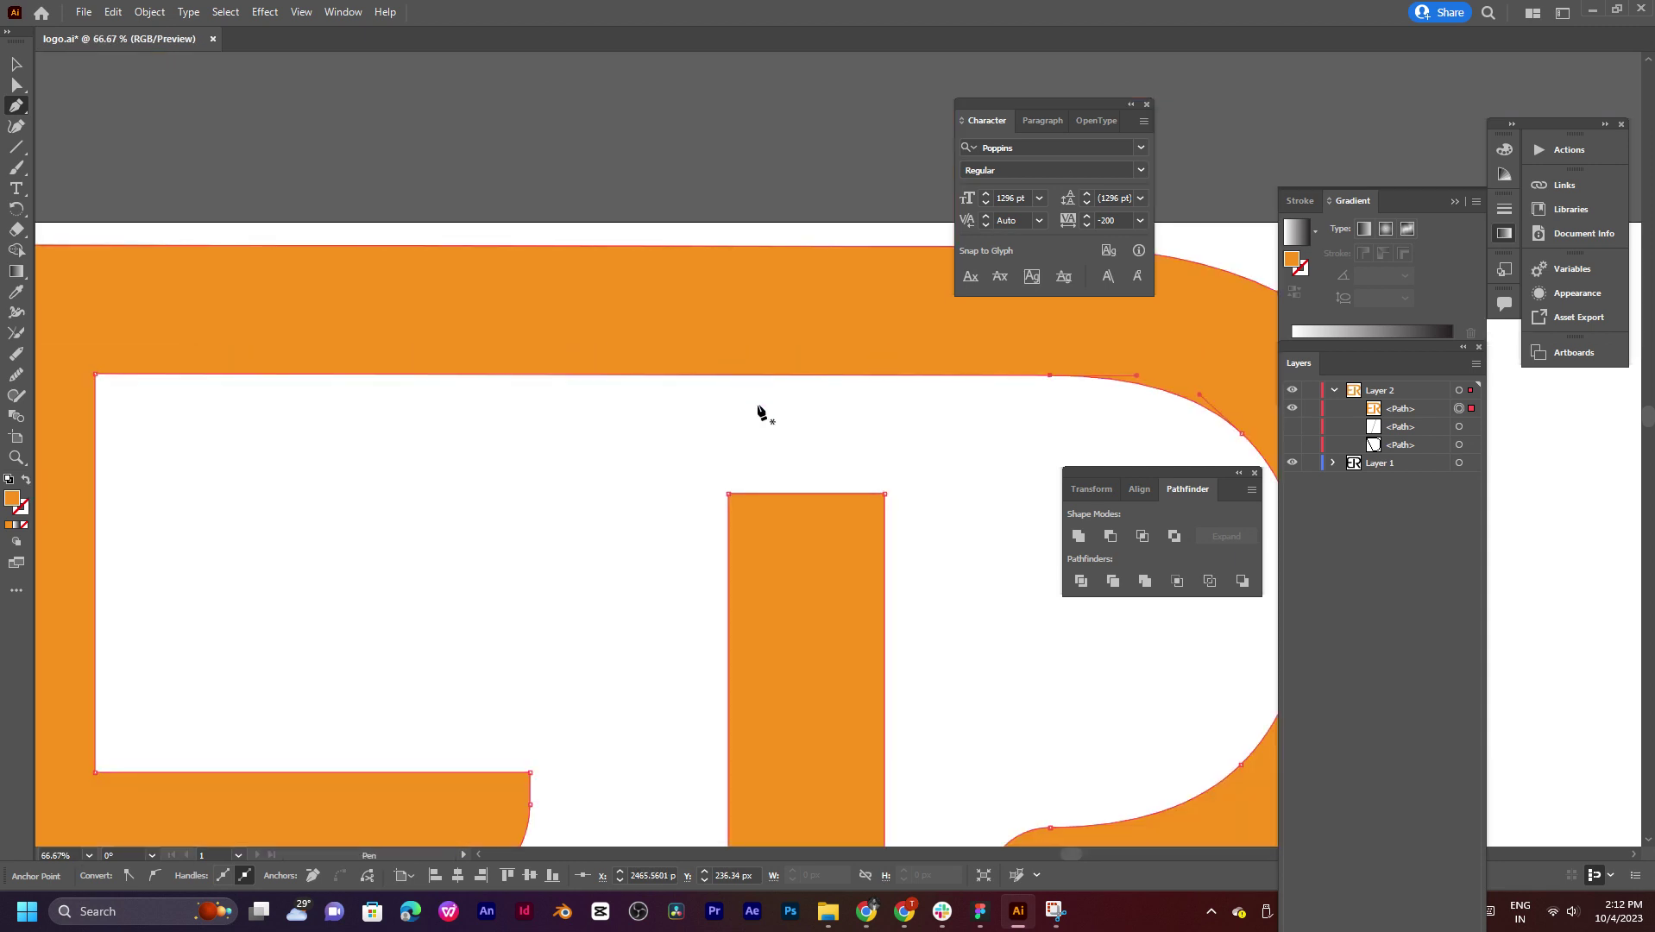
{"action": "left_click_drag", "start_coordinate": [975, 577], "coordinate": [834, 332]}
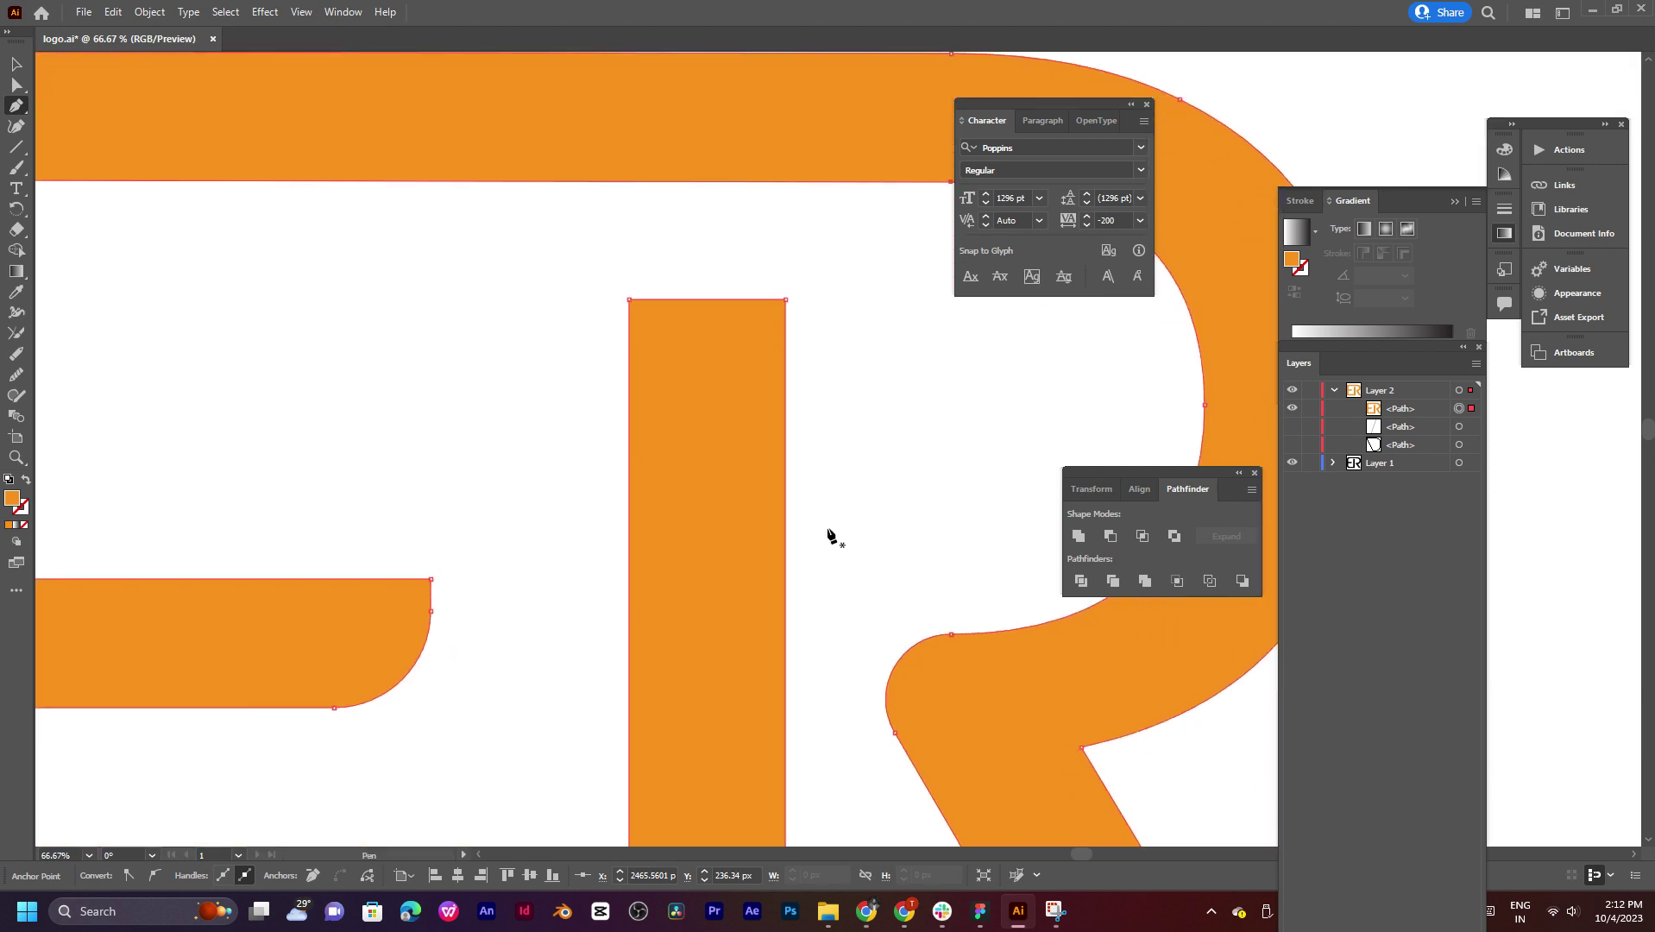
{"action": "scroll", "coordinate": [830, 535], "scroll_direction": "down", "scroll_amount": 6, "text": "alt"}
{"action": "scroll", "coordinate": [833, 531], "scroll_direction": "up", "scroll_amount": 3, "text": "alt"}
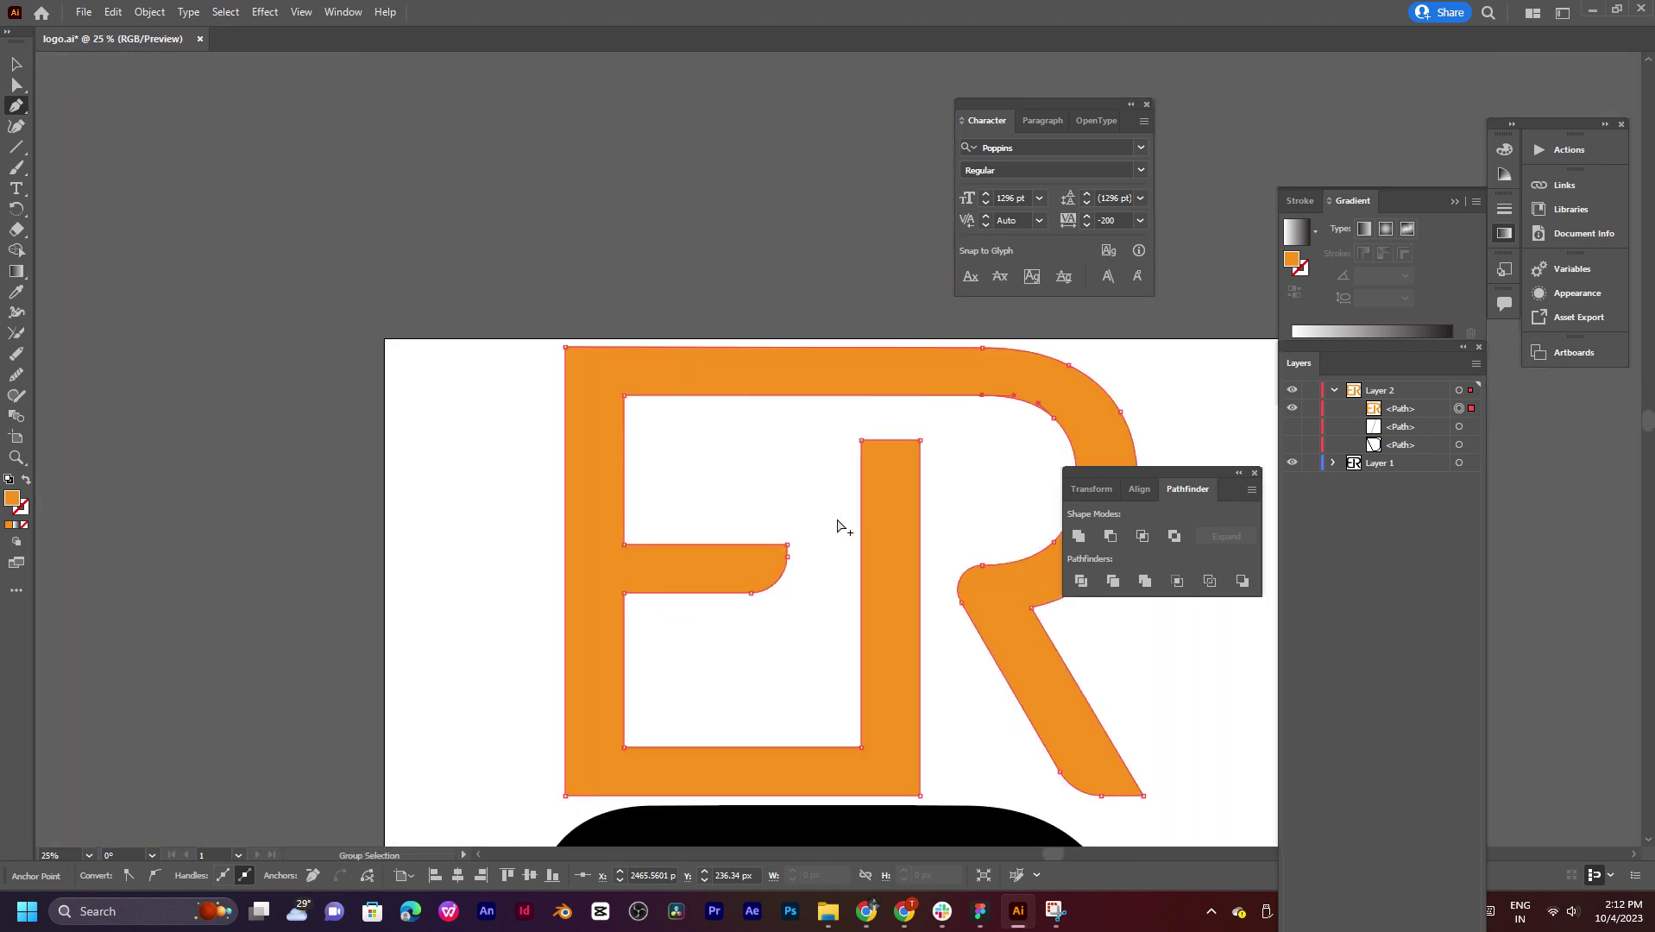
{"action": "scroll", "coordinate": [805, 491], "scroll_direction": "up", "scroll_amount": 4, "text": "alt"}
{"action": "scroll", "coordinate": [860, 461], "scroll_direction": "down", "scroll_amount": 1, "text": "alt"}
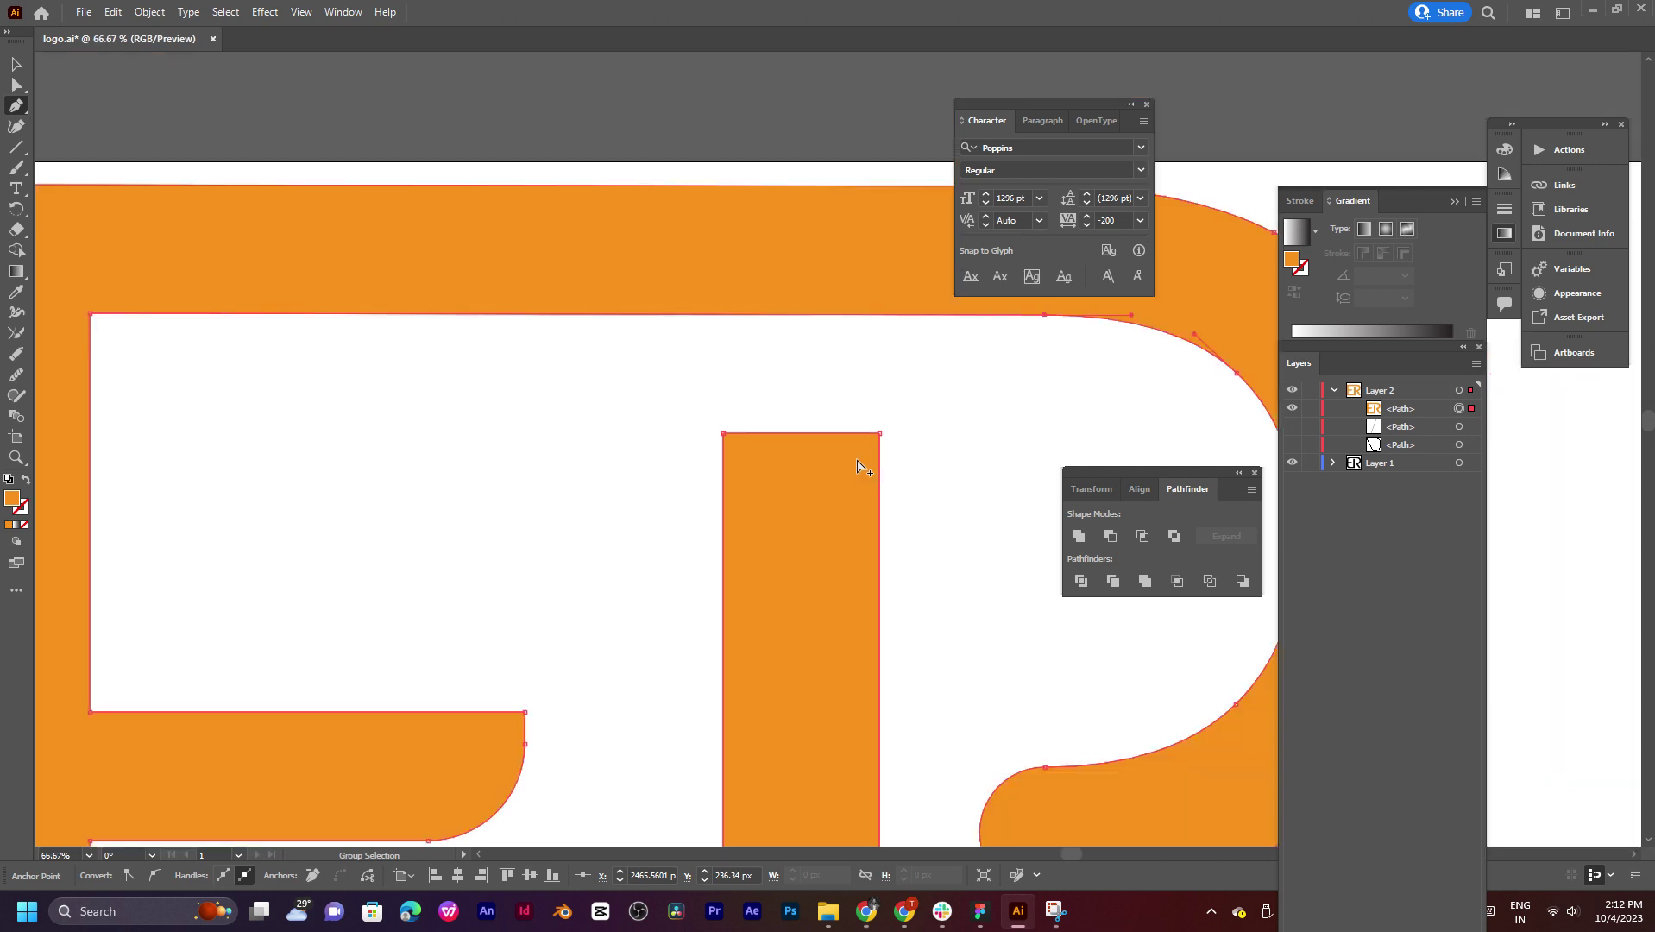
{"action": "key", "text": "v"}
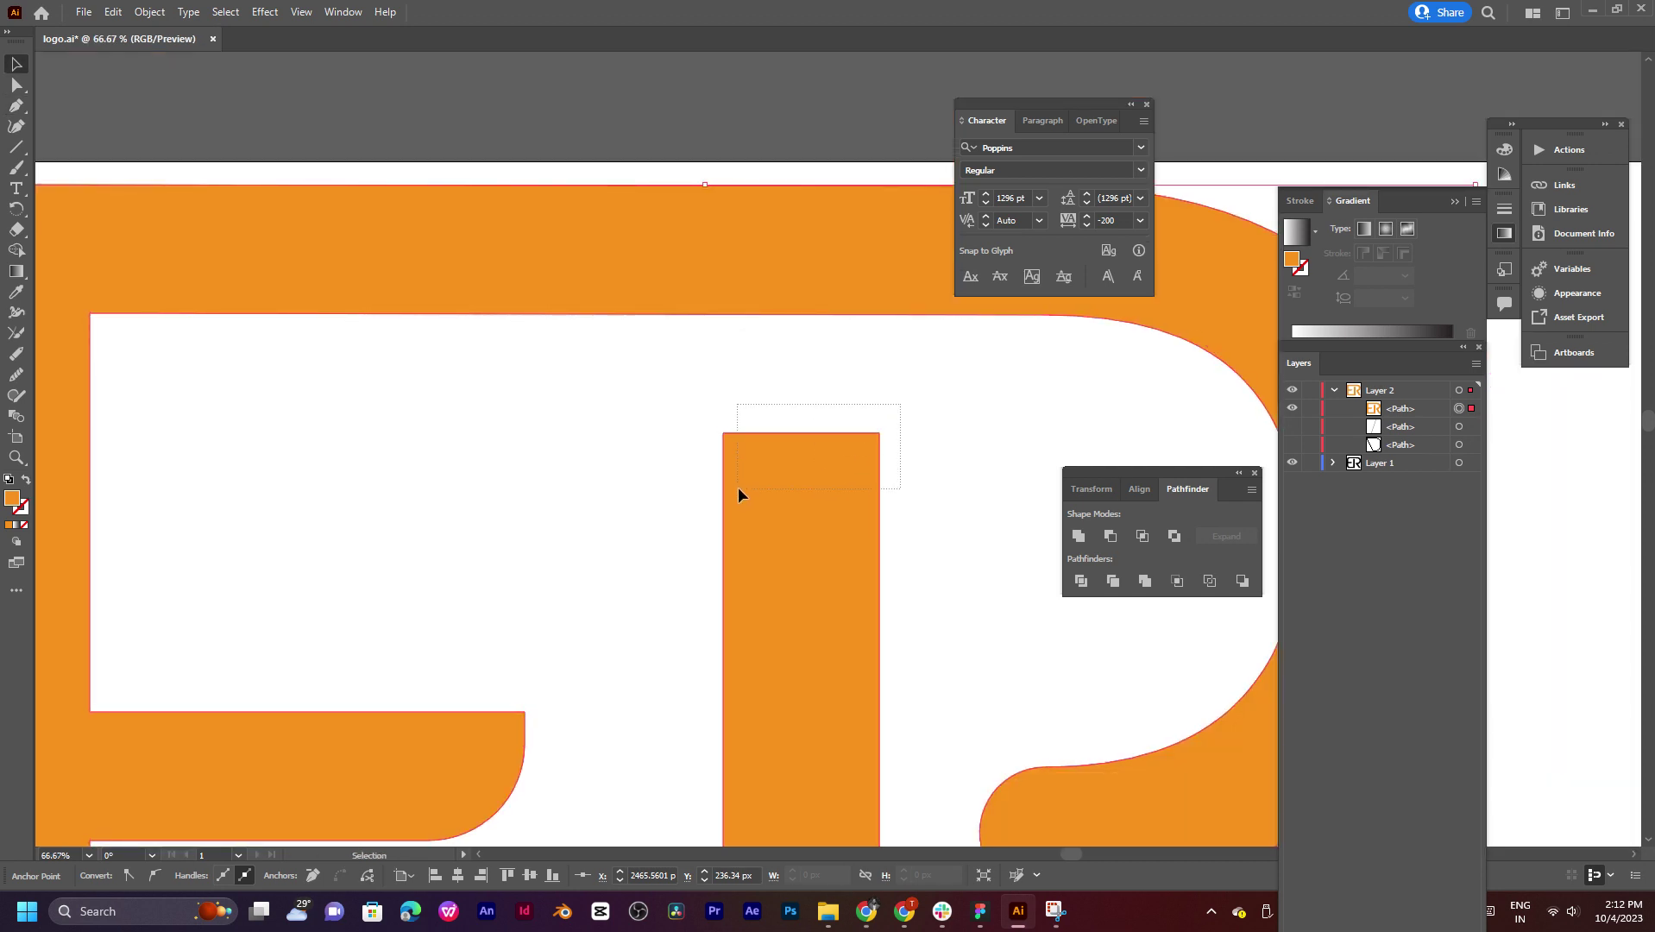
{"action": "key", "text": "a"}
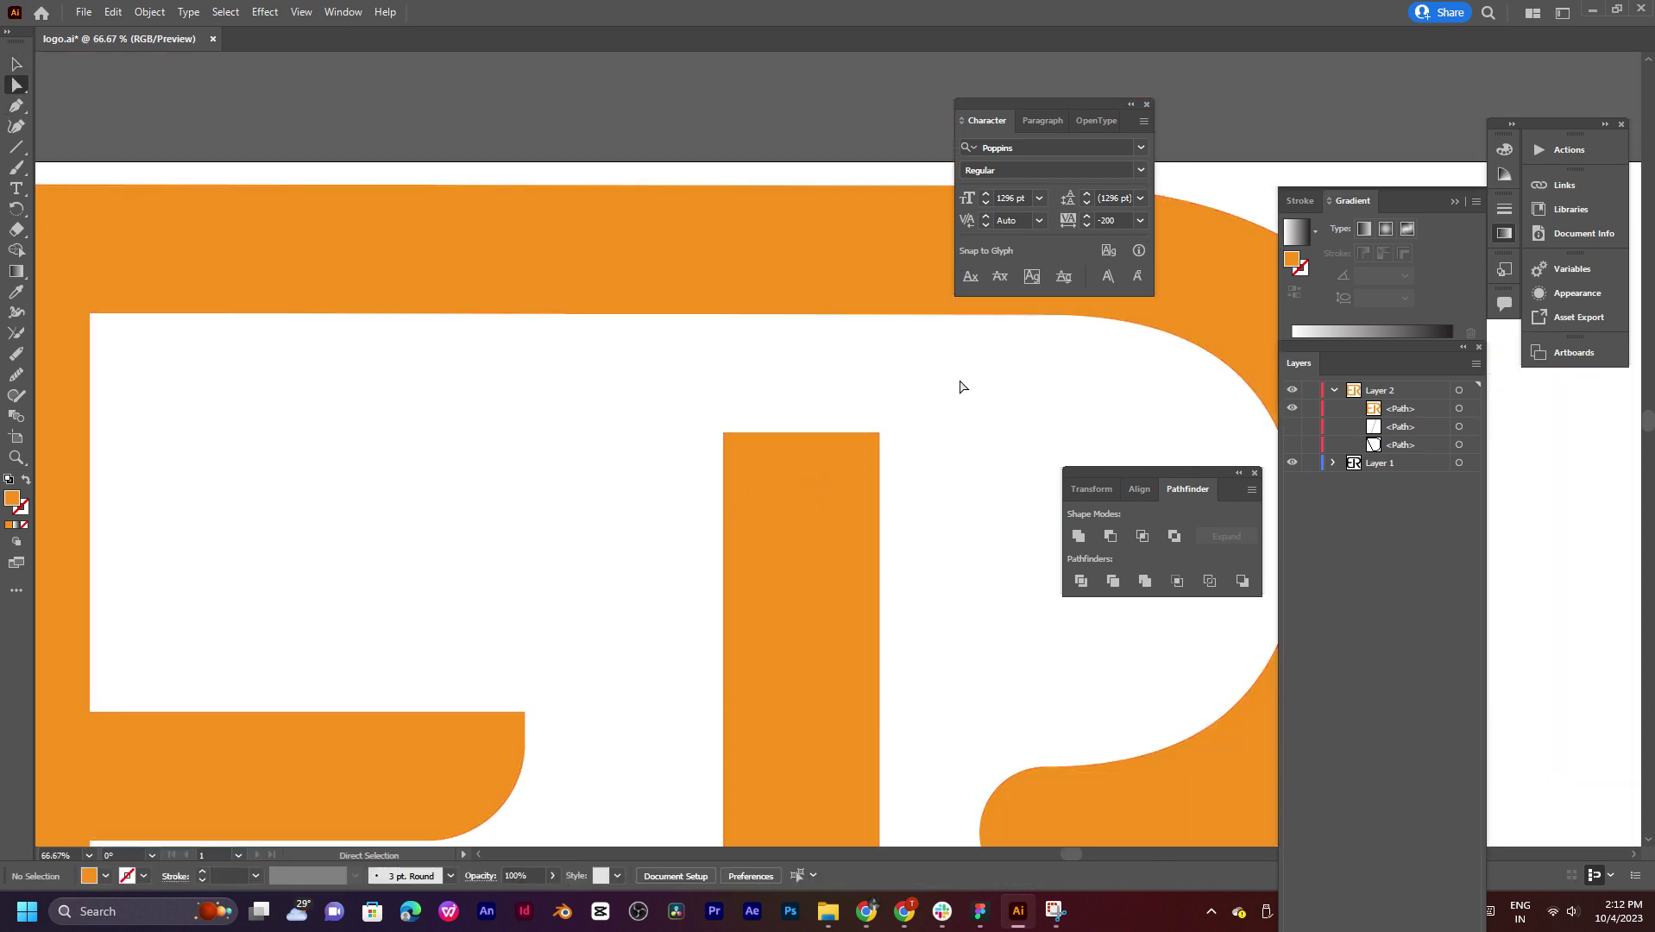
{"action": "left_click", "coordinate": [878, 434]}
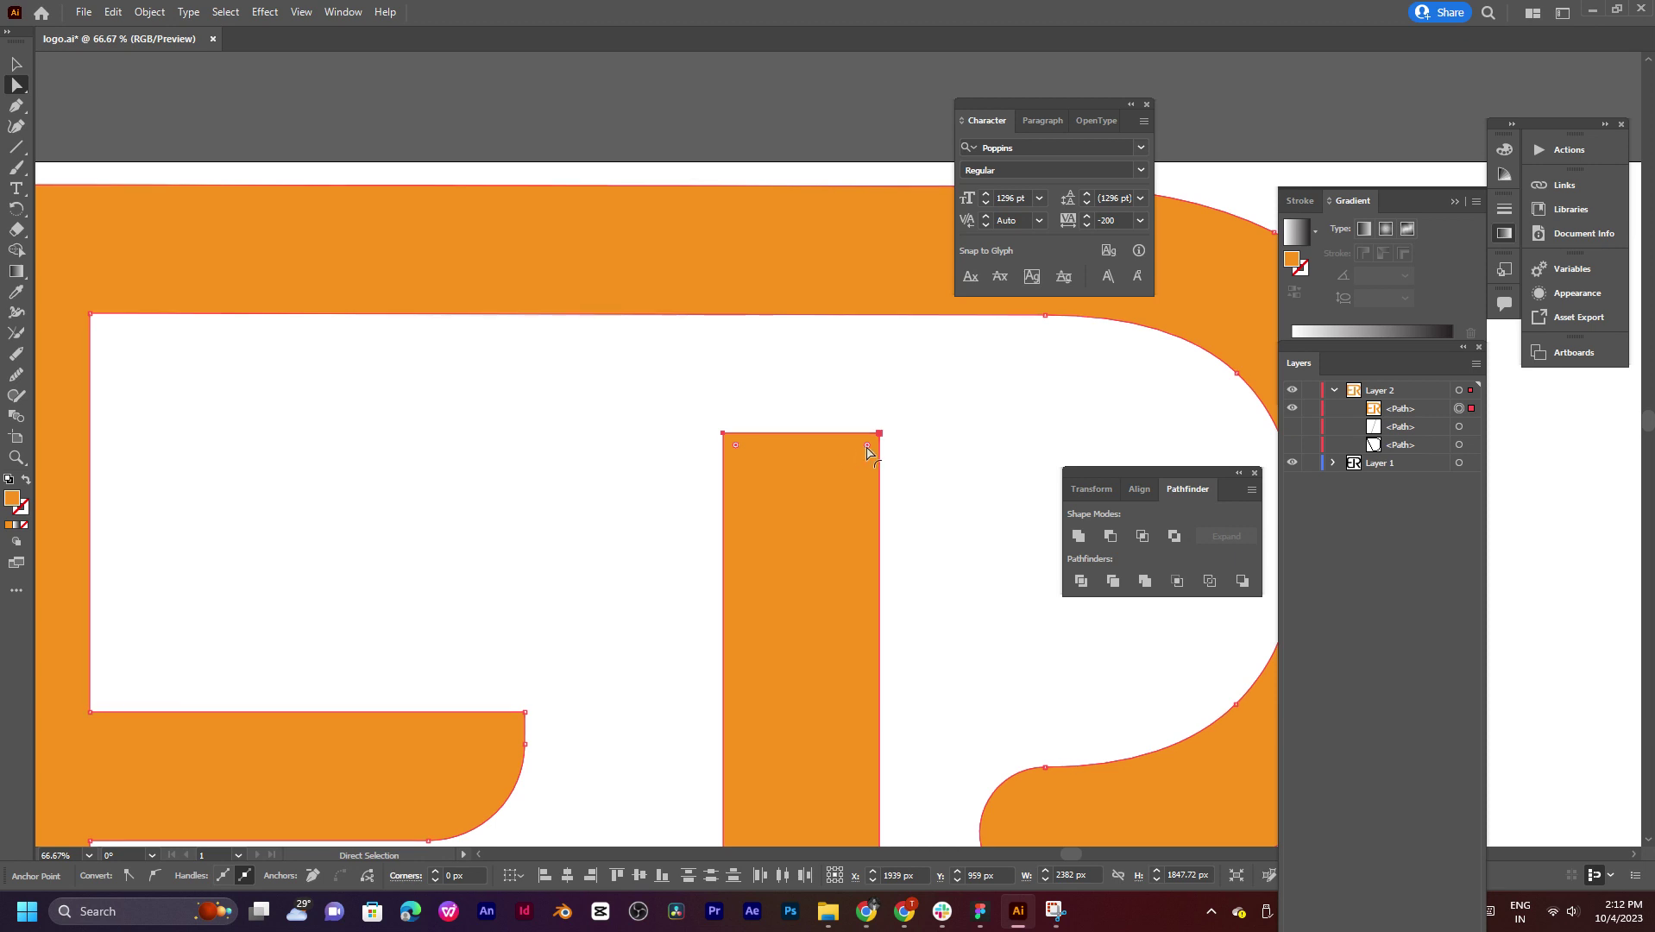
{"action": "left_click_drag", "start_coordinate": [868, 447], "coordinate": [884, 462]}
{"action": "mouse_move", "coordinate": [819, 433]}
{"action": "left_mouse_down"}
{"action": "mouse_move", "coordinate": [829, 325]}
{"action": "mouse_move", "coordinate": [830, 465]}
{"action": "mouse_move", "coordinate": [901, 225]}
{"action": "left_mouse_up"}
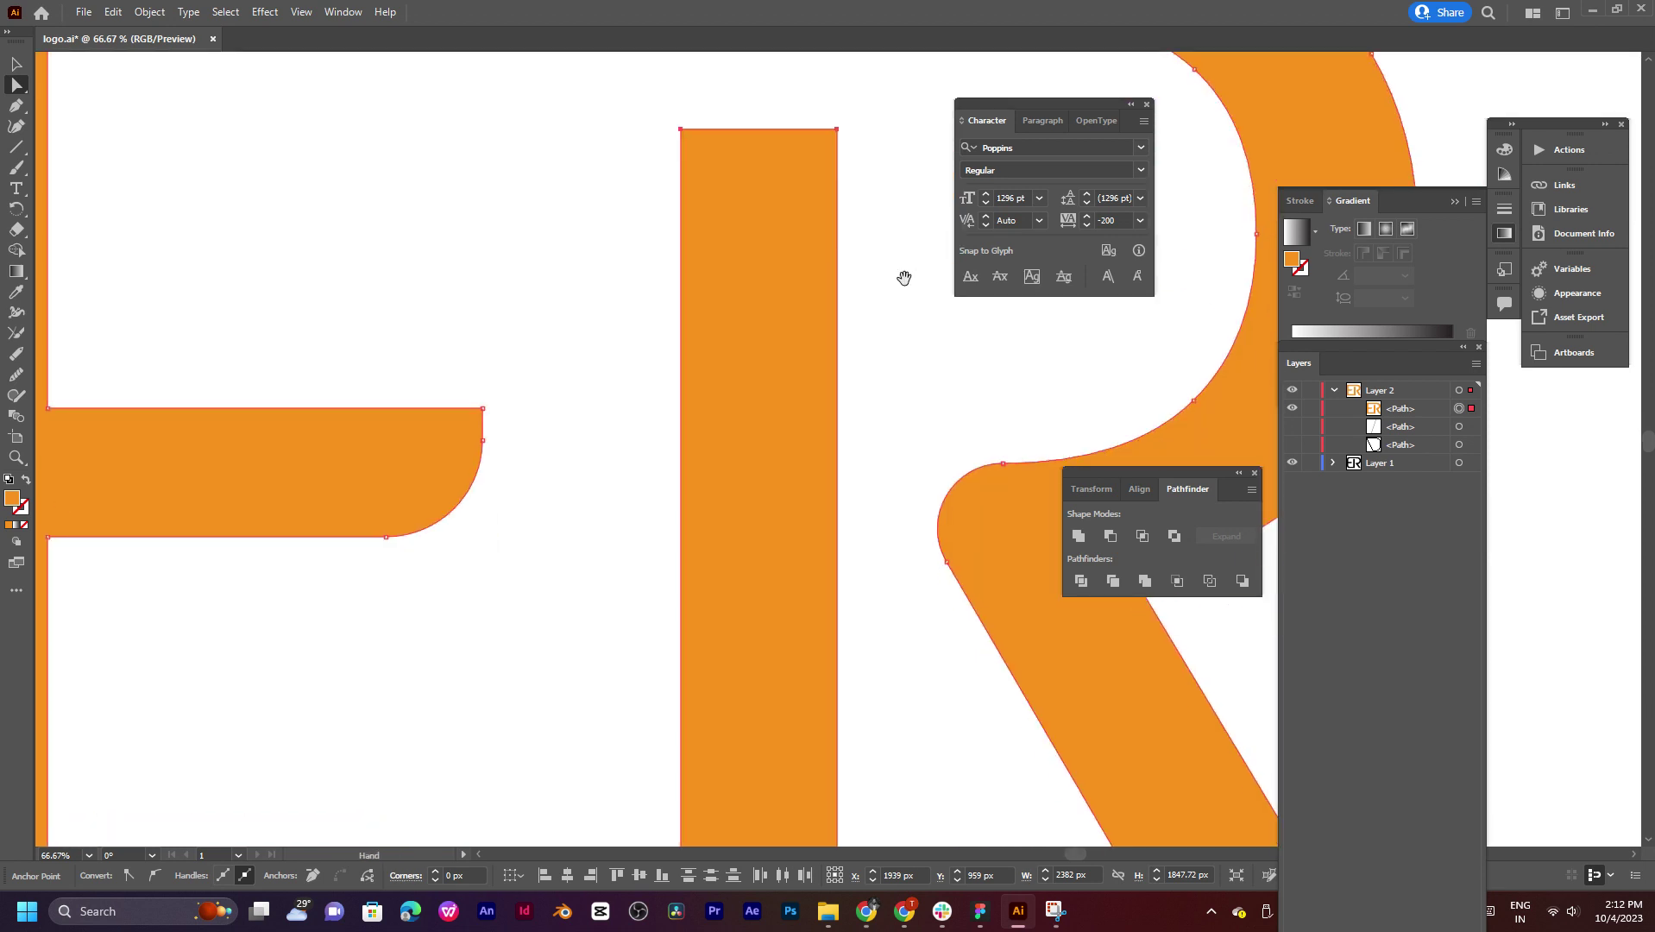
{"action": "scroll", "coordinate": [898, 308], "scroll_direction": "down", "scroll_amount": 4}
{"action": "scroll", "coordinate": [898, 308], "scroll_direction": "up", "scroll_amount": 2}
{"action": "mouse_move", "coordinate": [898, 306]}
{"action": "left_mouse_down"}
{"action": "mouse_move", "coordinate": [767, 211]}
{"action": "mouse_move", "coordinate": [757, 407]}
{"action": "left_mouse_up"}
{"action": "left_click_drag", "start_coordinate": [756, 332], "coordinate": [778, 368]}
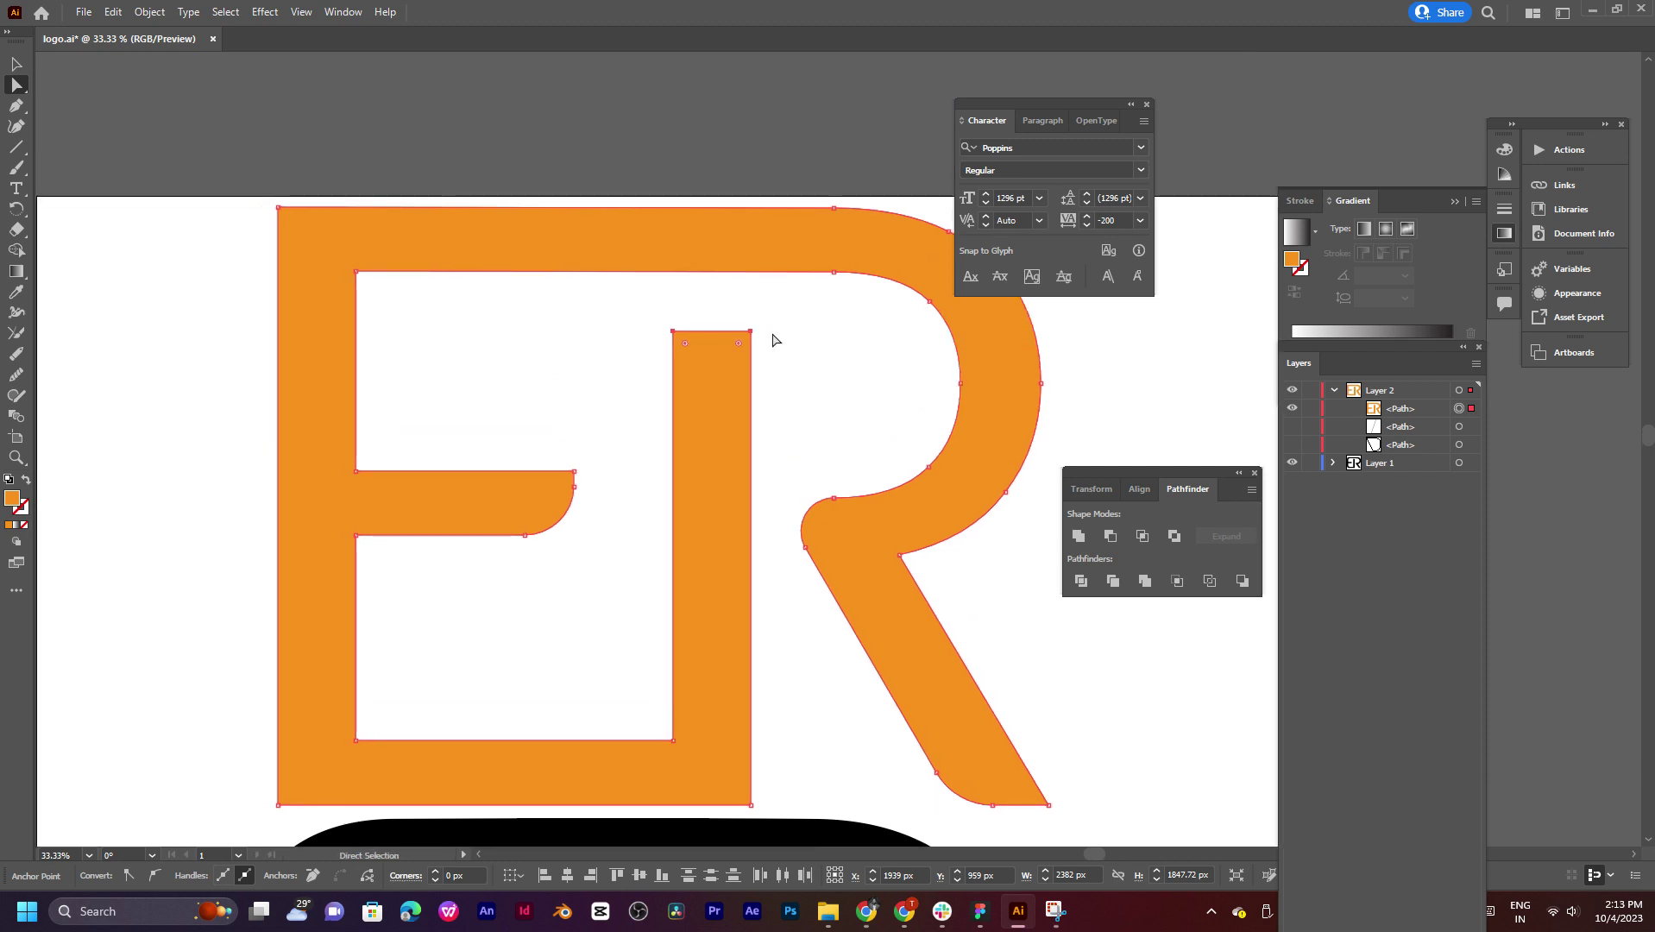
Step: Scale the orange ER down to about 2114 × 1640 px and deselect it
{"action": "scroll", "coordinate": [774, 339], "scroll_direction": "down", "scroll_amount": 3}
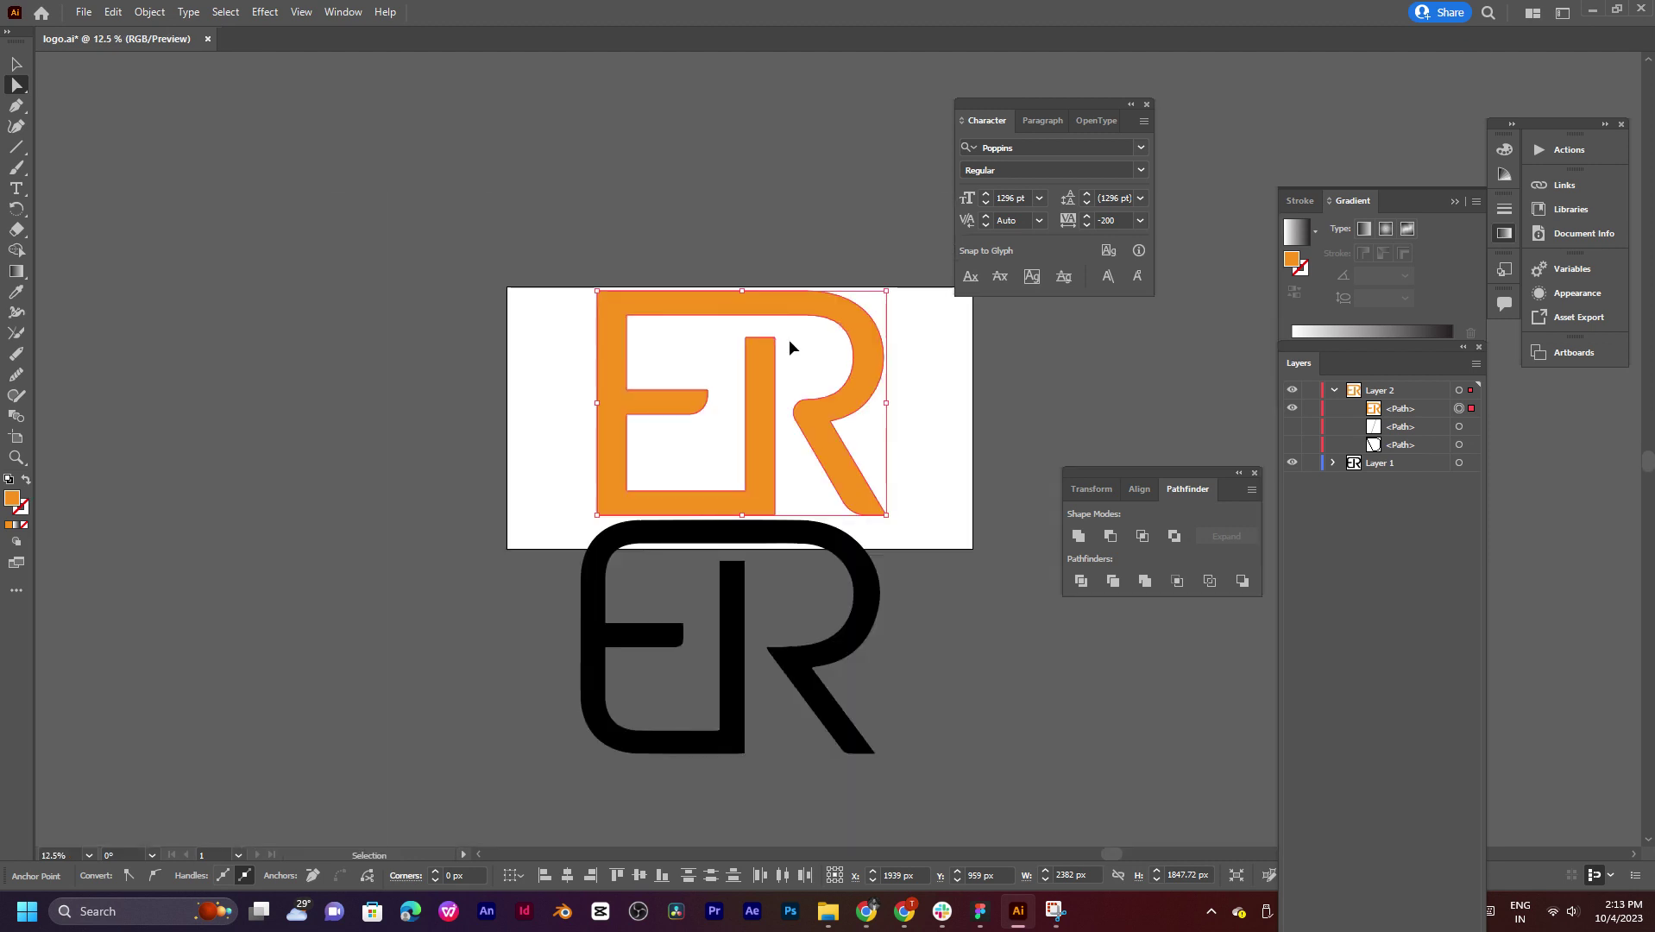
{"action": "scroll", "coordinate": [789, 345], "scroll_direction": "up", "scroll_amount": 1}
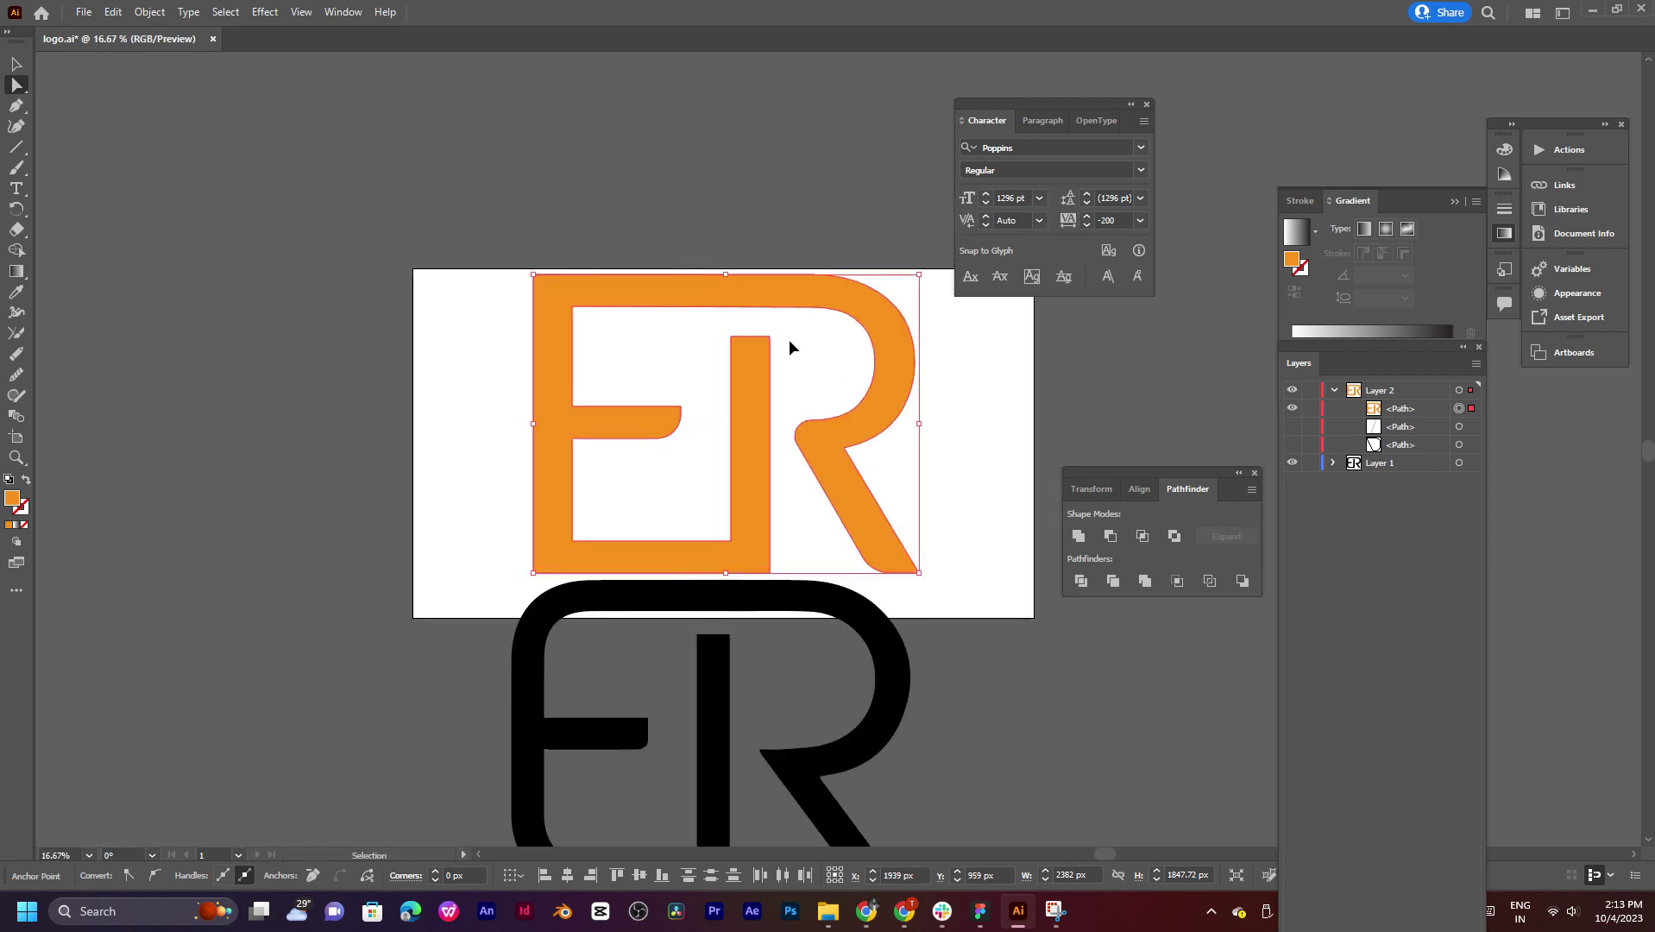
{"action": "left_click", "coordinate": [893, 406]}
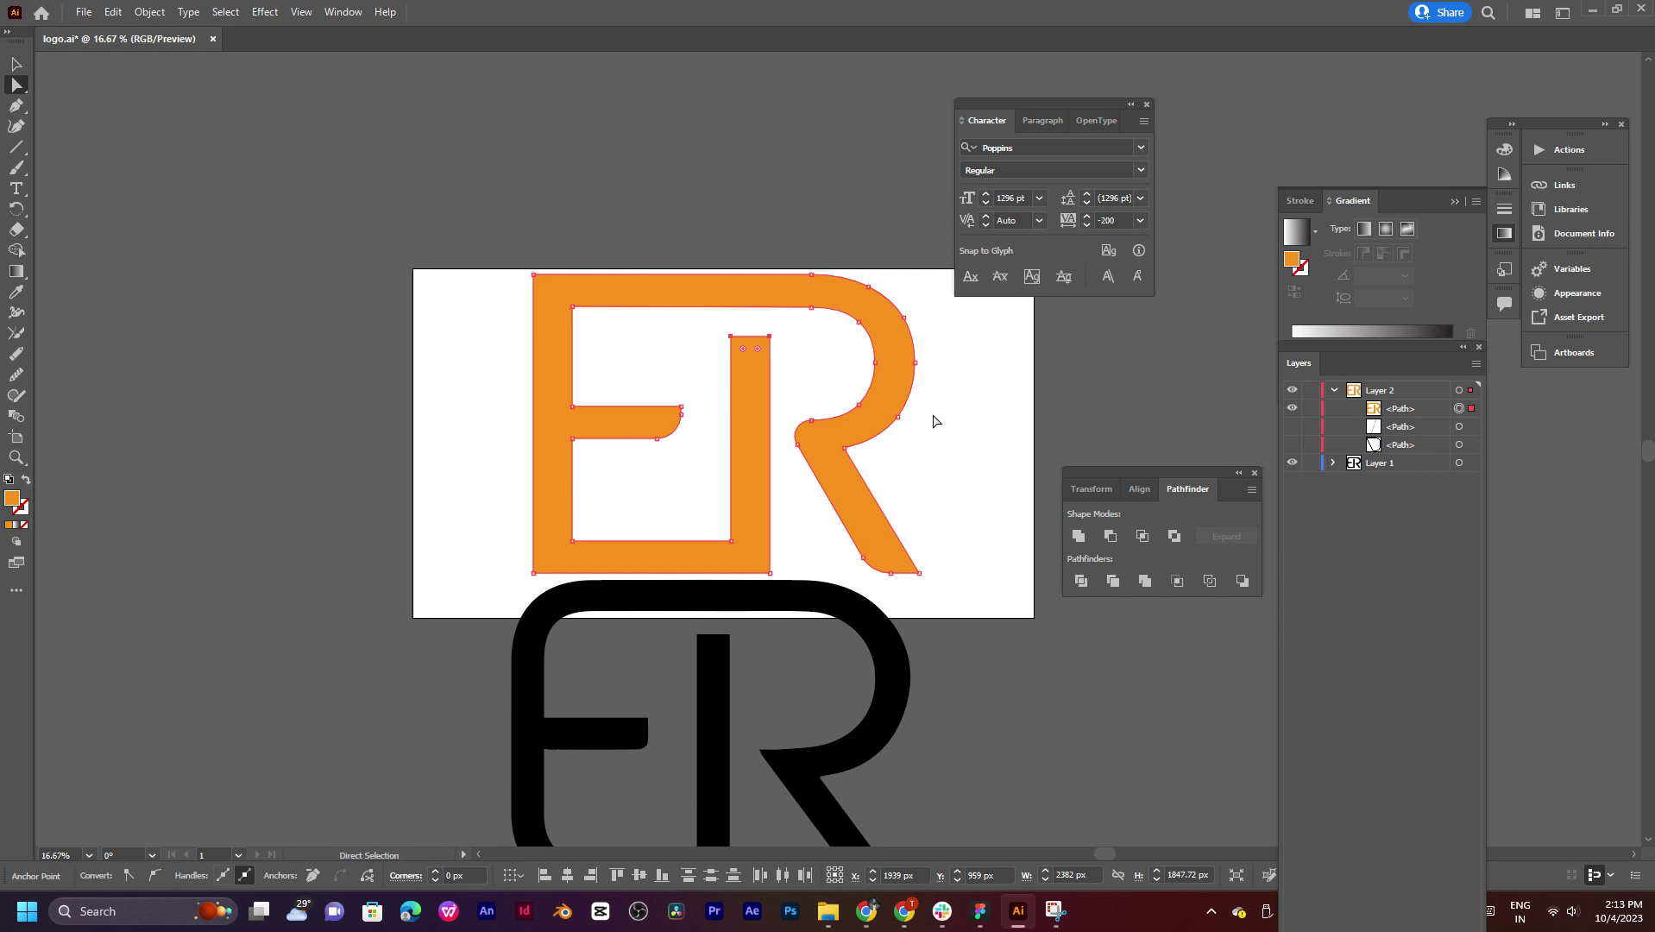
{"action": "key", "text": "v"}
{"action": "mouse_move", "coordinate": [920, 423]}
{"action": "left_mouse_down"}
{"action": "mouse_move", "coordinate": [815, 451]}
{"action": "mouse_move", "coordinate": [727, 447]}
{"action": "mouse_move", "coordinate": [912, 414]}
{"action": "mouse_move", "coordinate": [898, 420]}
{"action": "left_mouse_up"}
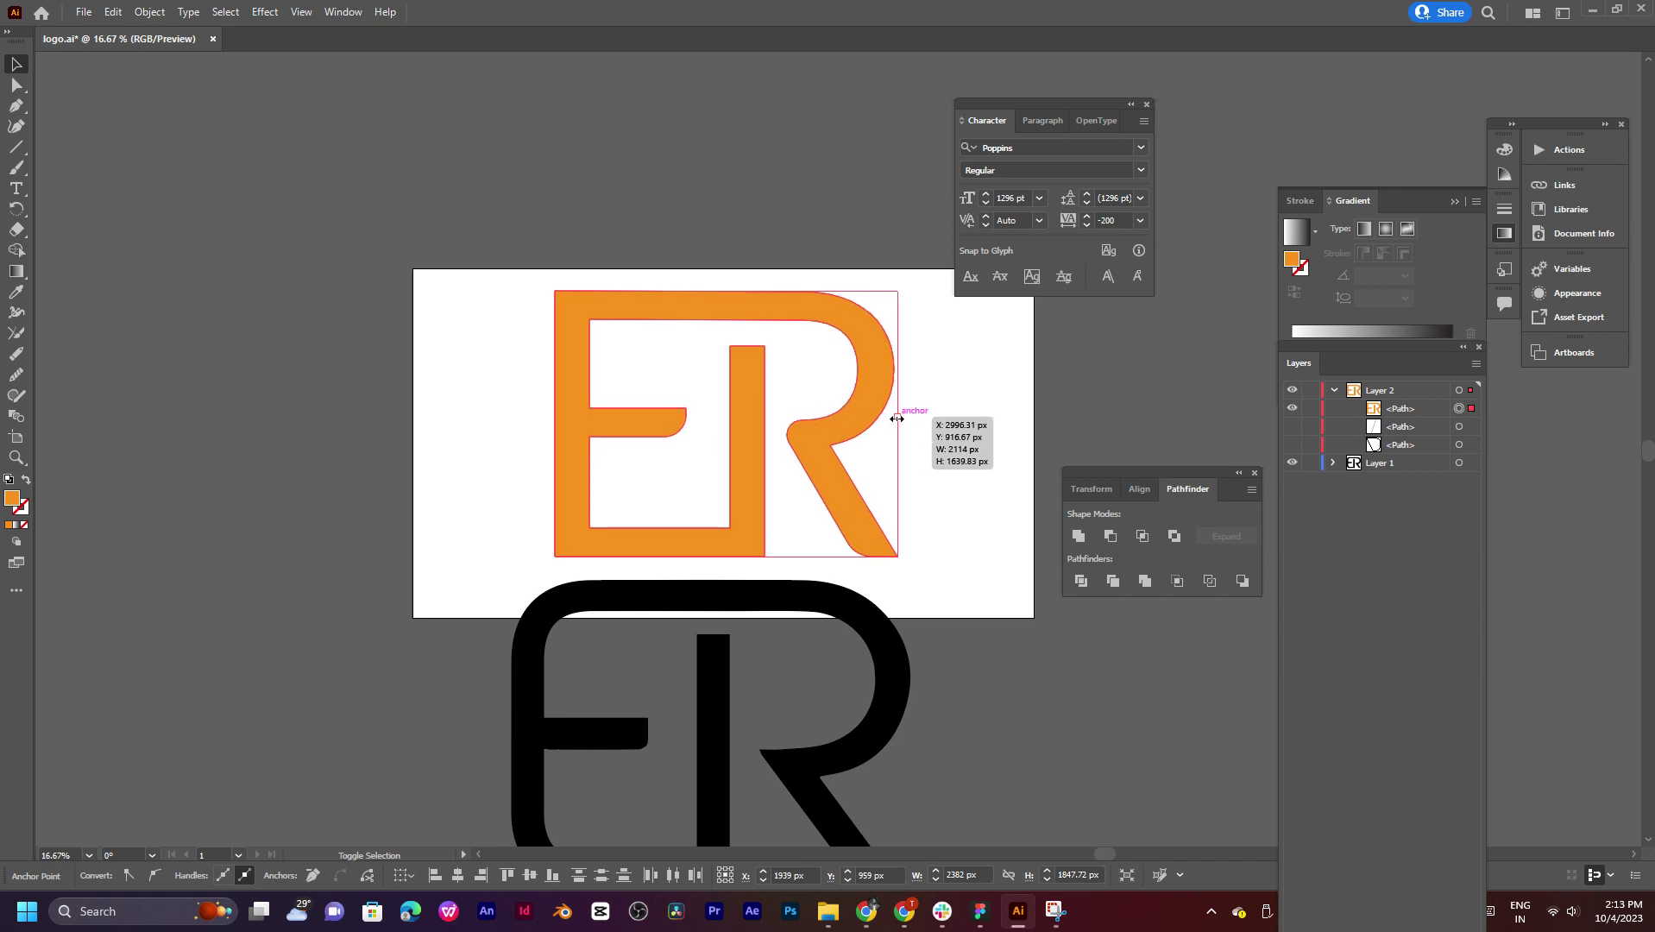
{"action": "left_click", "coordinate": [919, 409]}
{"action": "scroll", "coordinate": [739, 424], "scroll_direction": "up", "scroll_amount": 1}
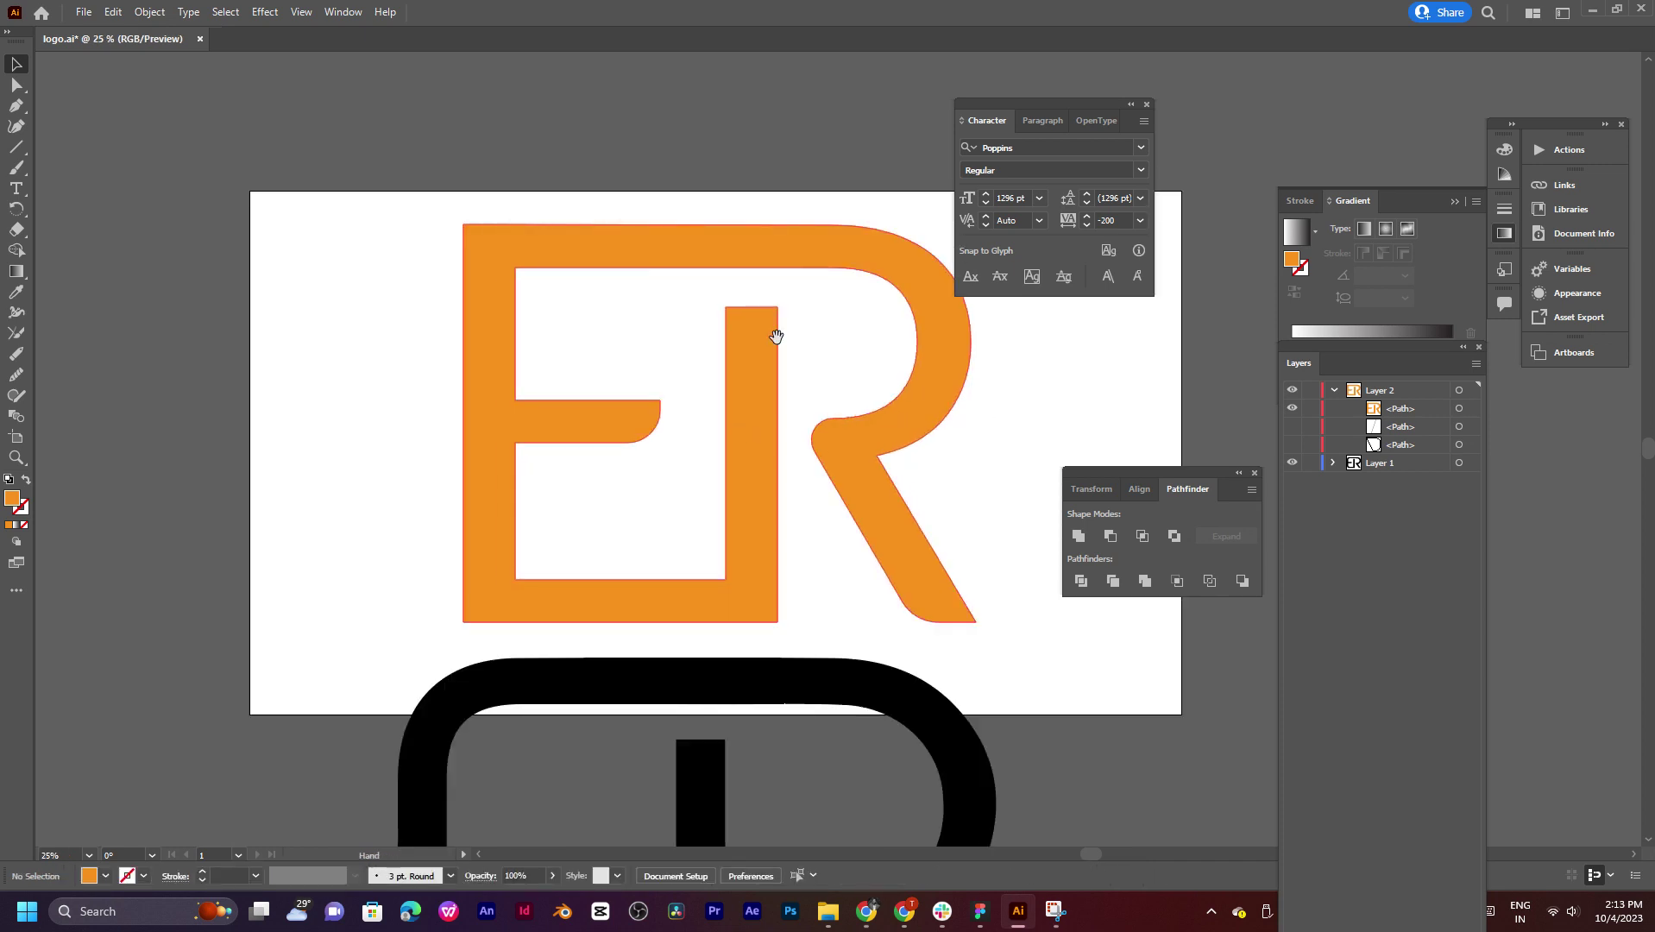
{"action": "scroll", "coordinate": [713, 425], "scroll_direction": "up", "scroll_amount": 1}
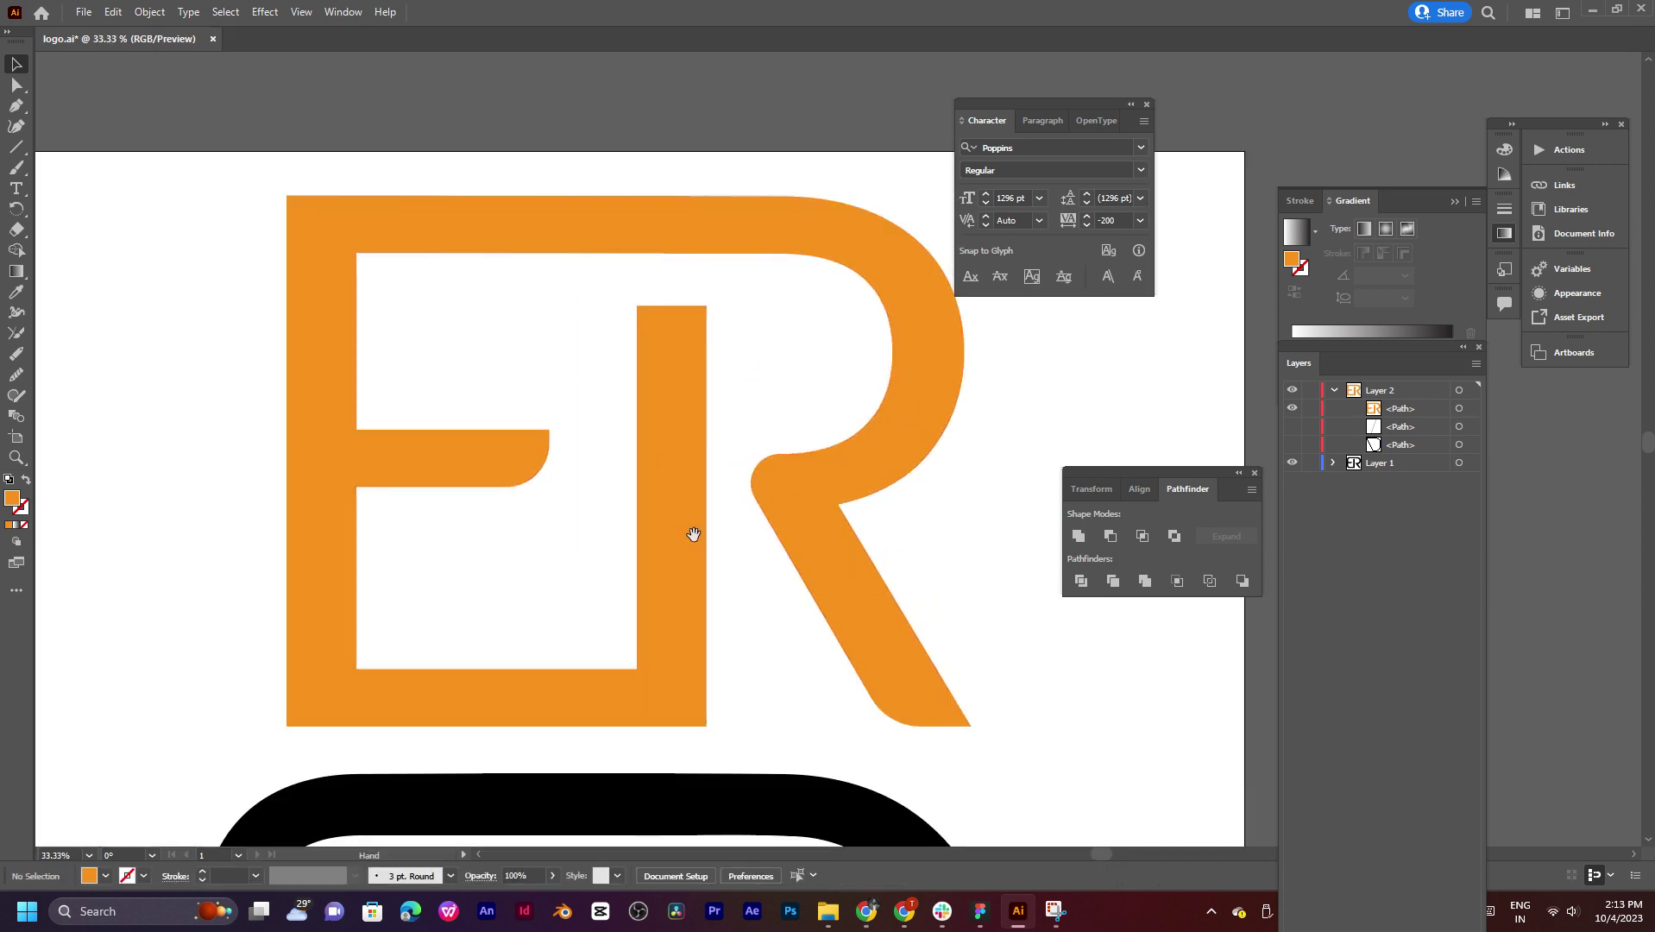
{"action": "mouse_move", "coordinate": [647, 409]}
{"action": "left_mouse_down"}
{"action": "mouse_move", "coordinate": [652, 353]}
{"action": "mouse_move", "coordinate": [692, 377]}
{"action": "left_mouse_up"}
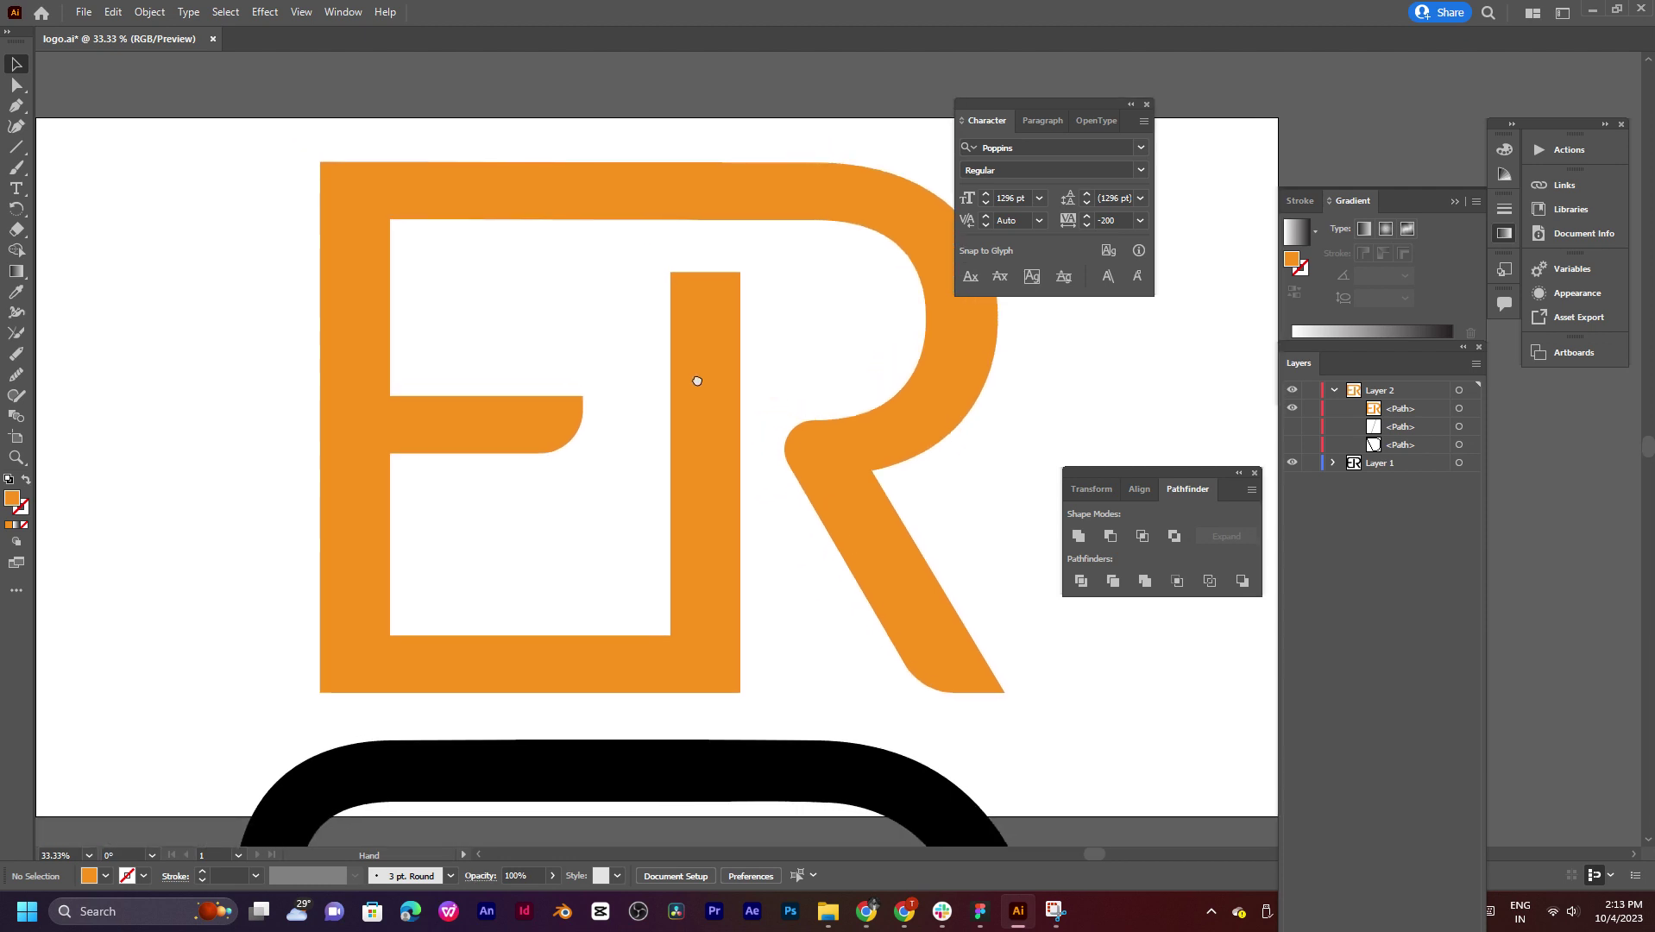
{"action": "left_click_drag", "start_coordinate": [691, 473], "coordinate": [686, 483]}
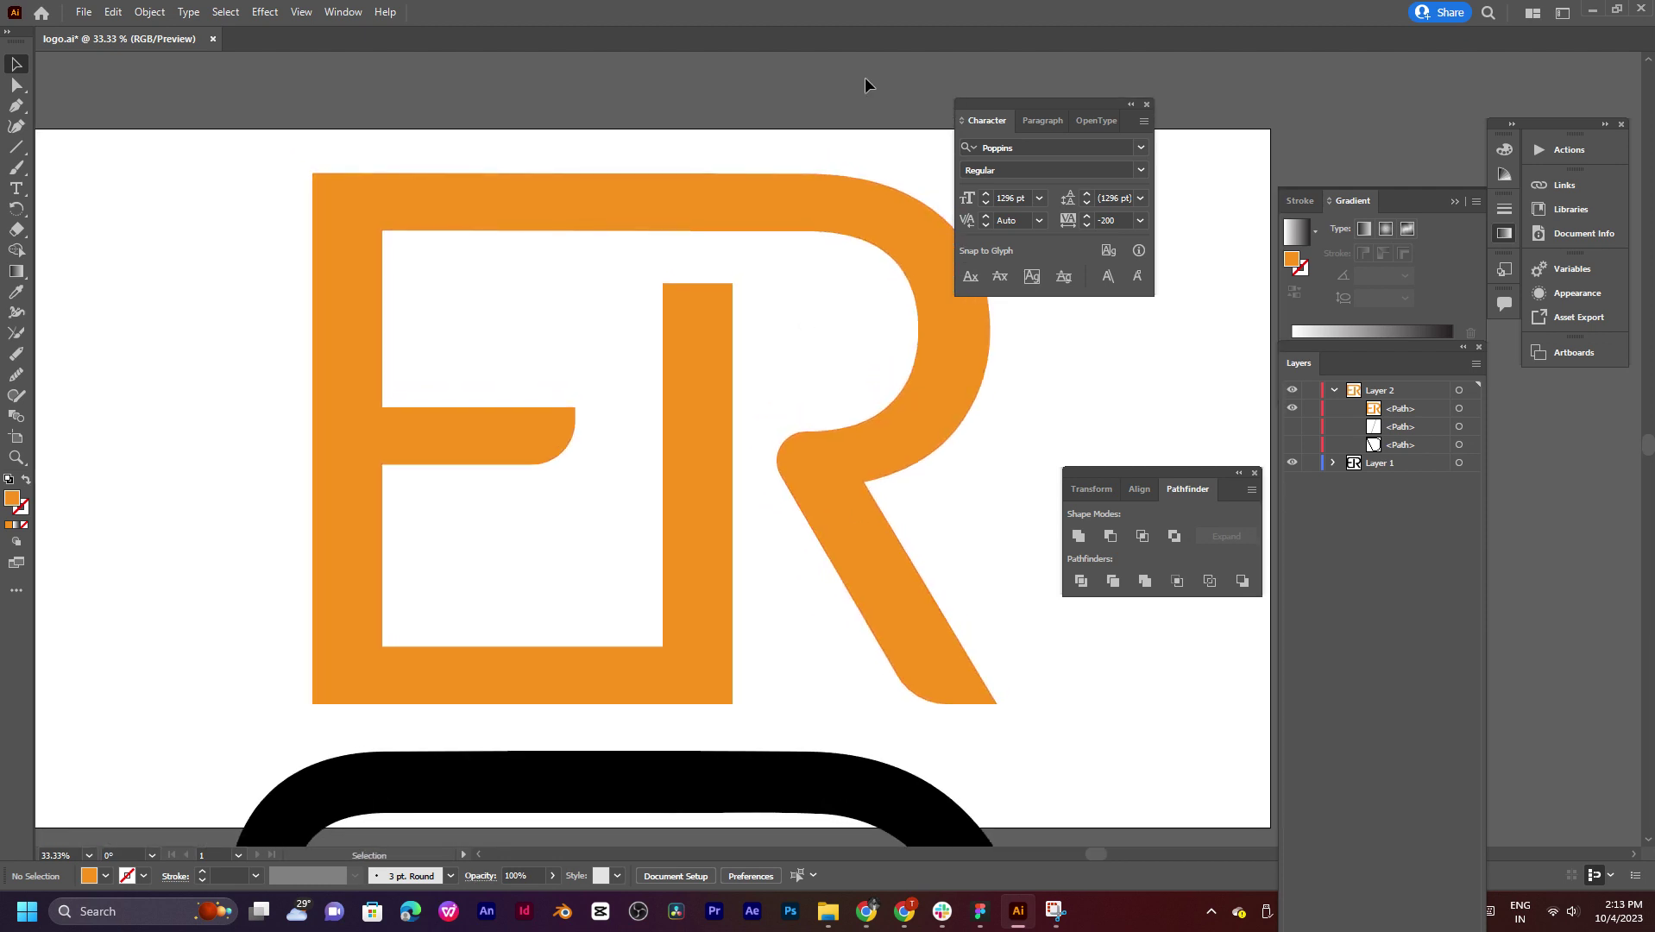